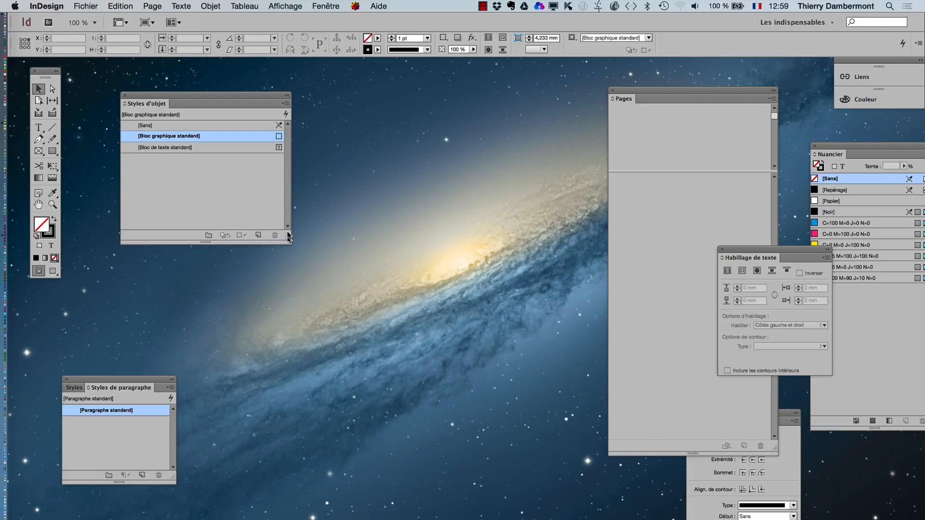
- Move the Styles de paragraphe panel up beside the Styles d'objet panel
click(327, 5)
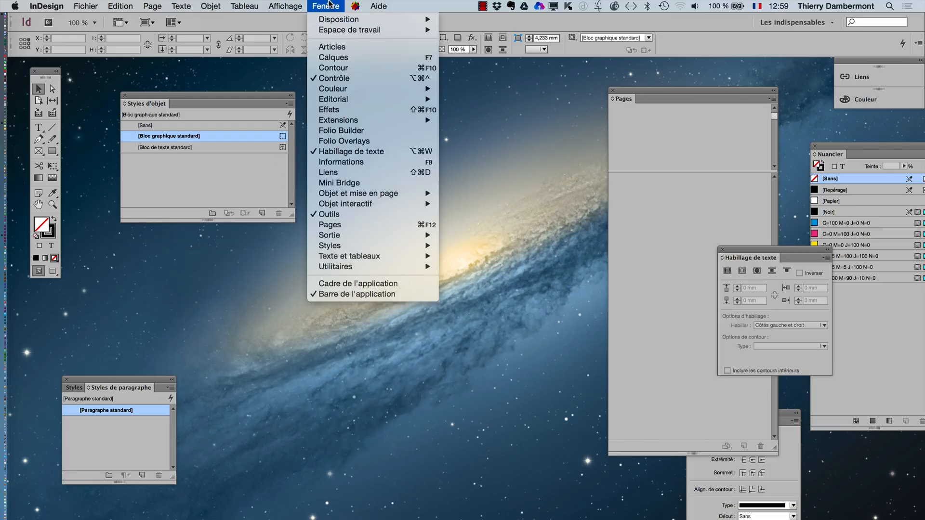
click(173, 195)
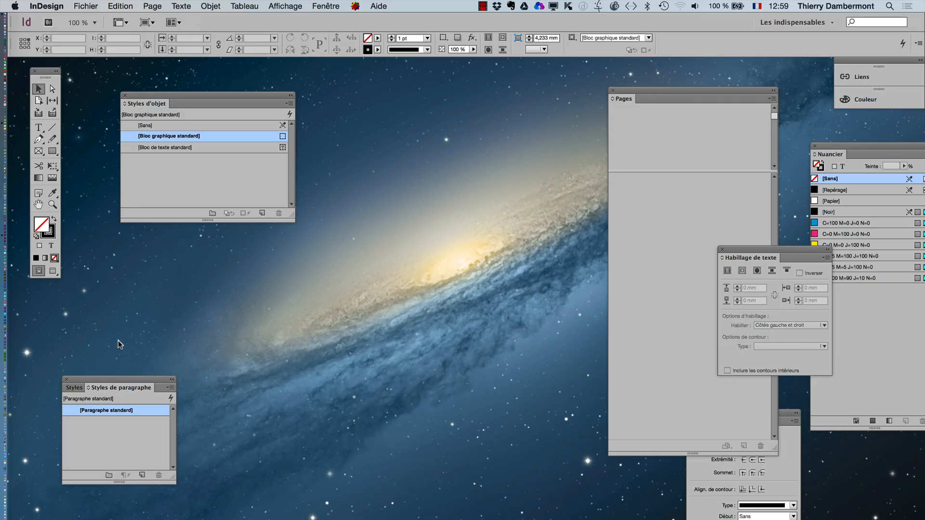
drag(119, 379, 392, 91)
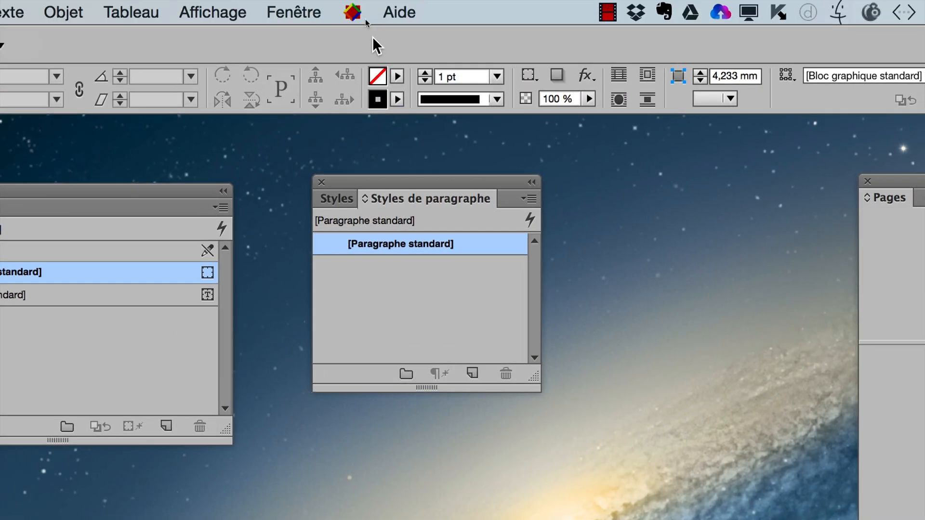
click(349, 15)
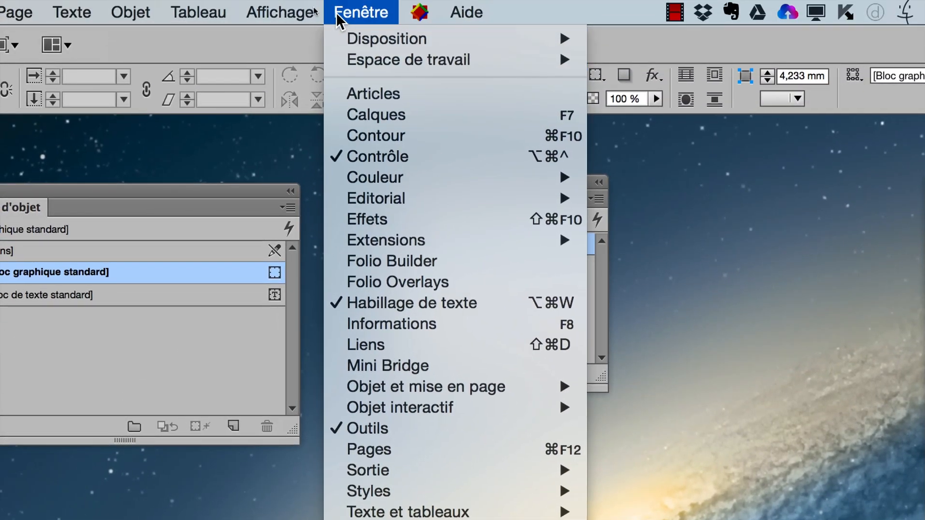
click(339, 3)
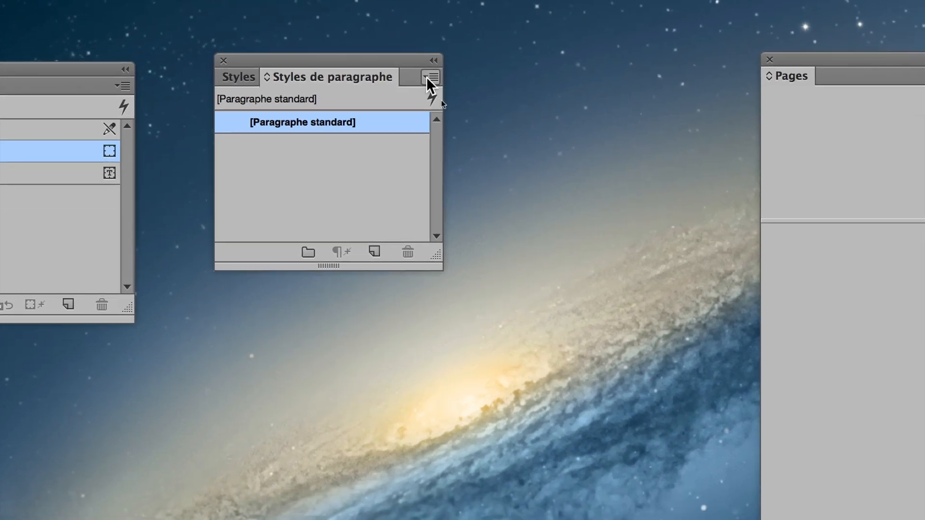
- Load the paragraph styles "im centree ds la colonne", "corps du texte" and "titre" from deuxieme-doc-17.indd, excluding [Paragraphe standard]
click(426, 76)
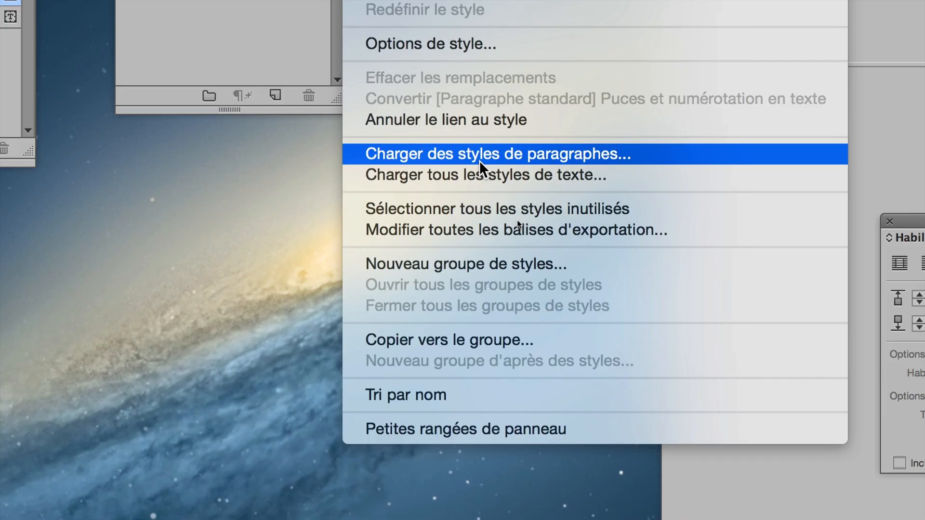
click(479, 162)
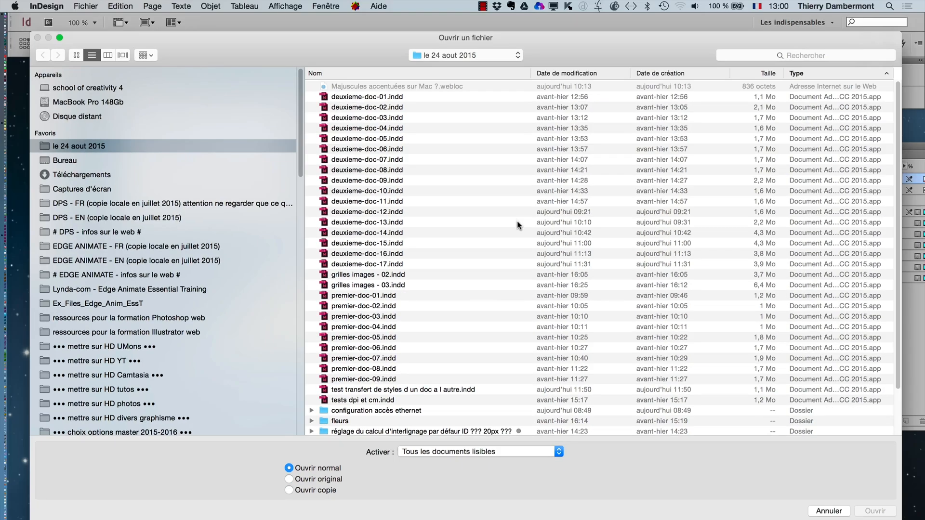
click(391, 265)
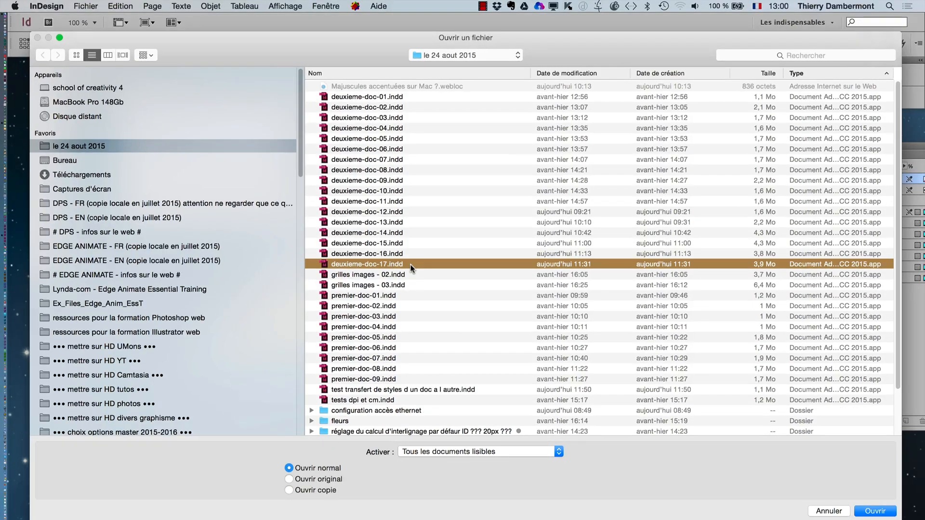
click(874, 511)
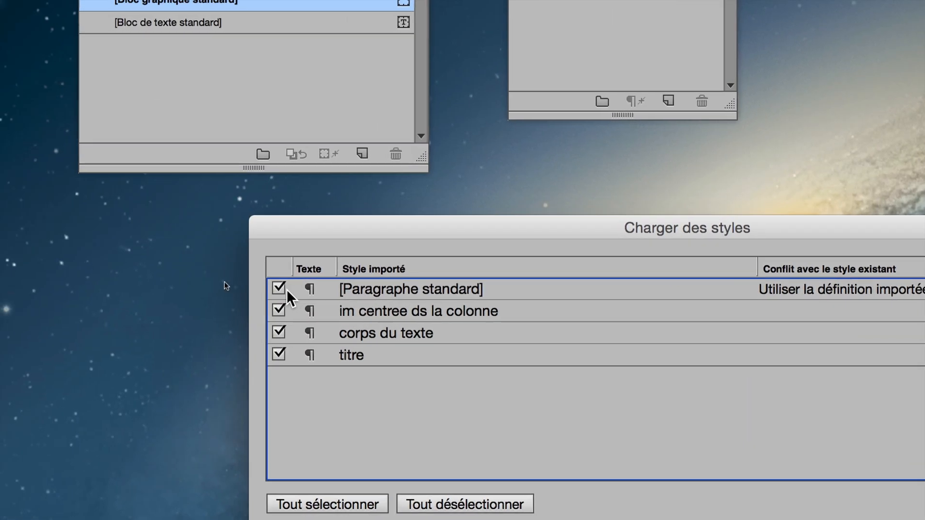
click(283, 289)
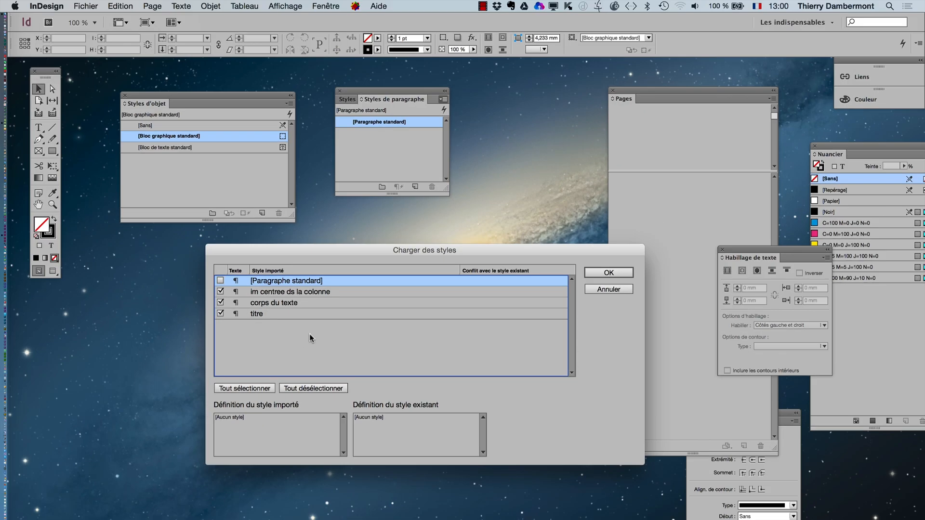
click(599, 272)
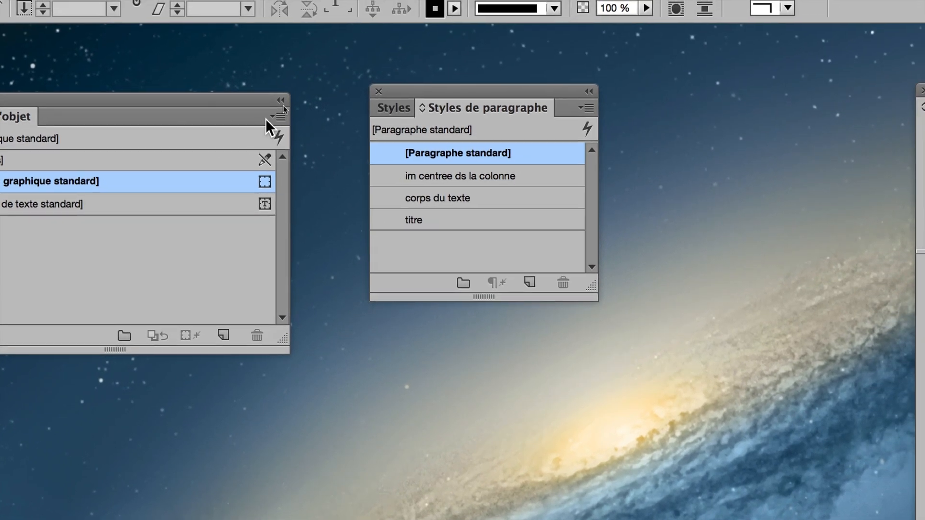
- Load only the object style "bloc im centree ds la colonne" from deuxieme-doc-17.indd, excluding the two standard frame styles
click(339, 59)
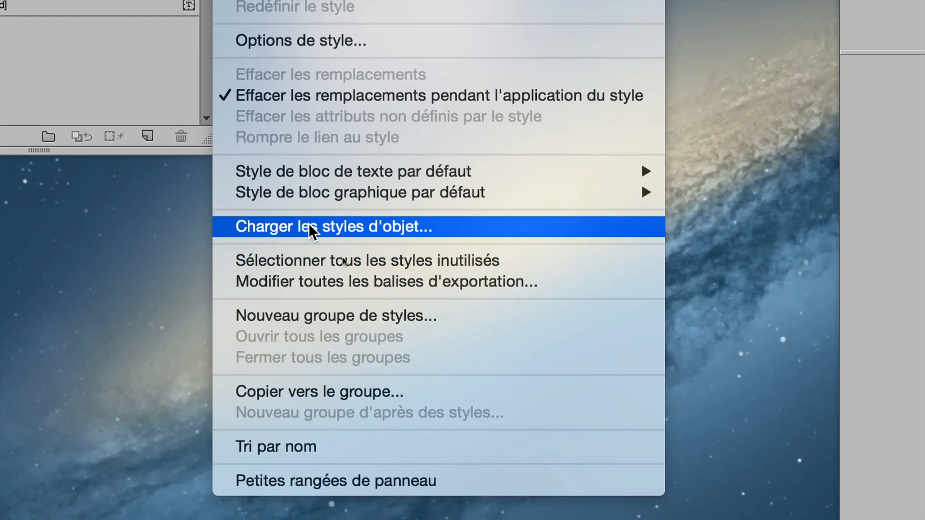
click(308, 223)
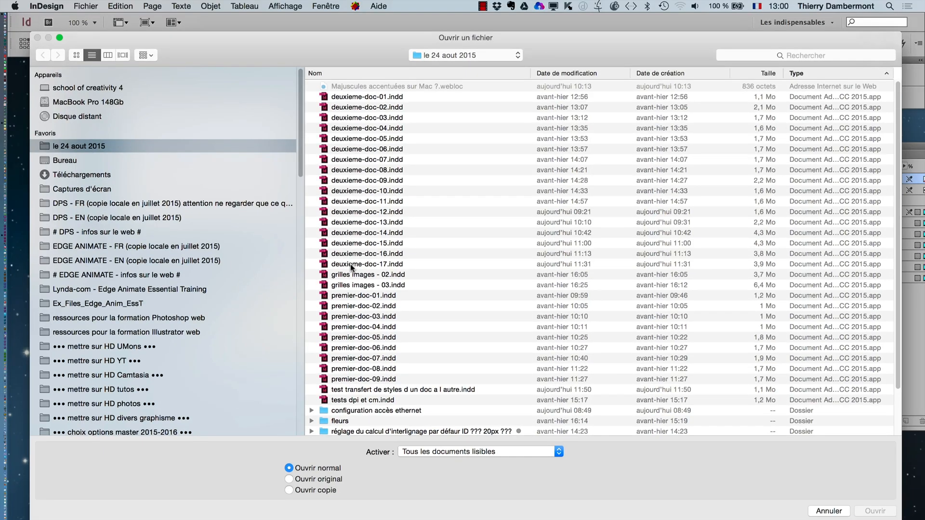
click(349, 264)
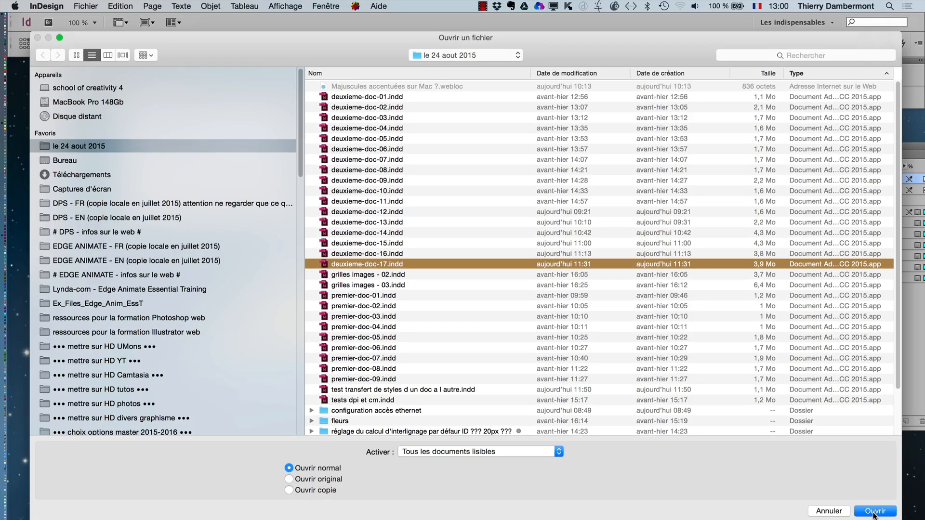
click(874, 511)
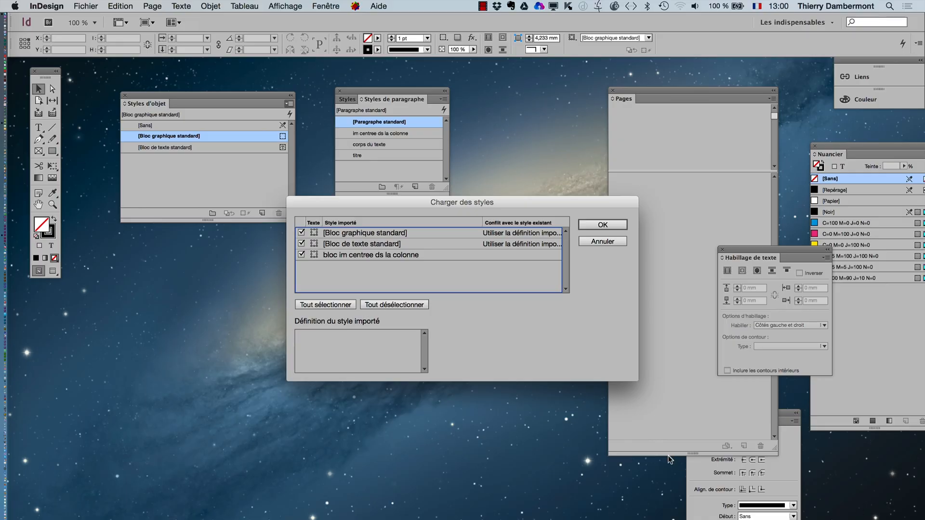
key(alt+super+8)
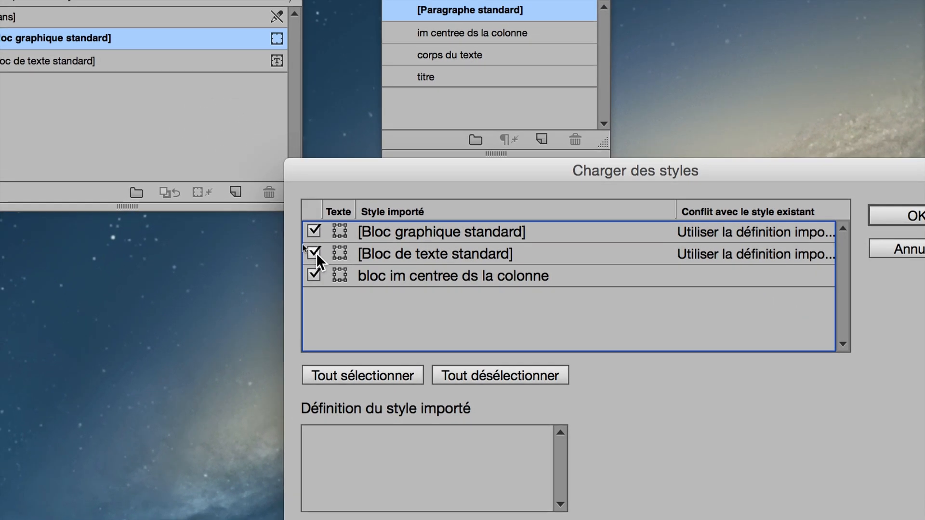
click(249, 206)
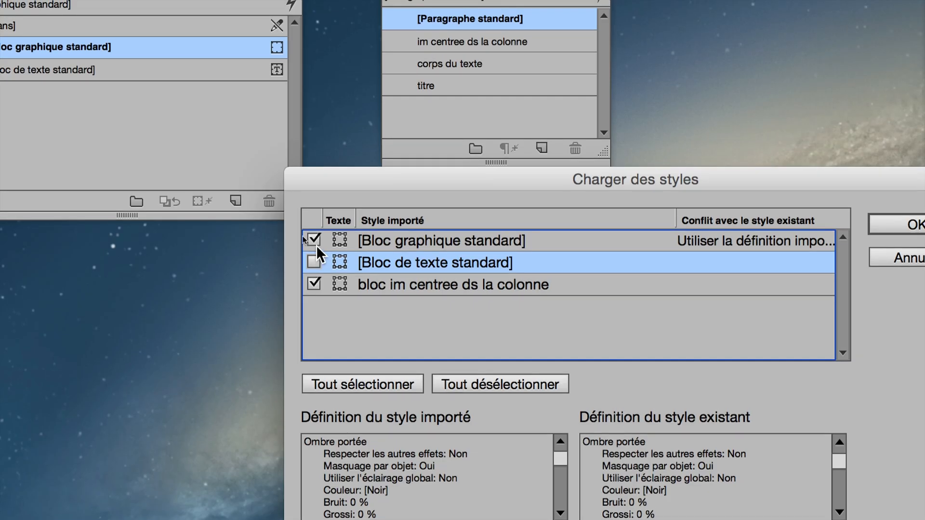
click(316, 243)
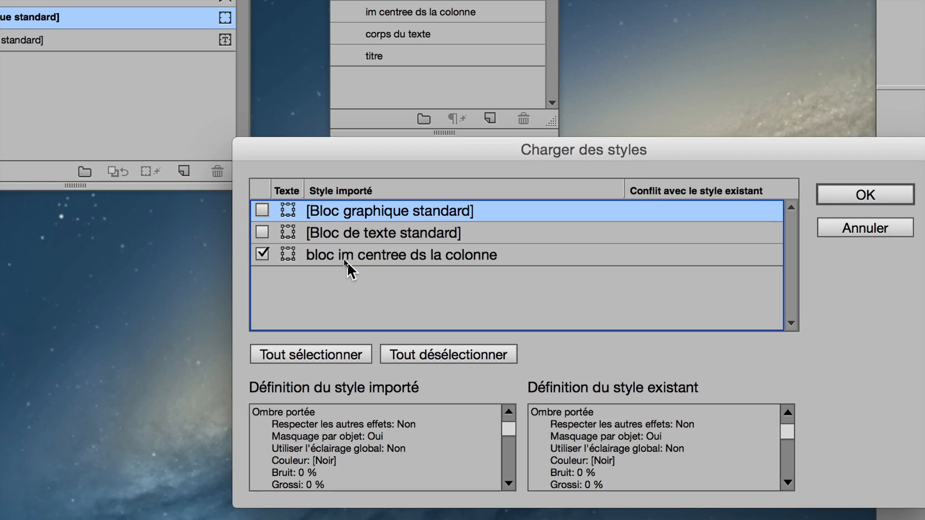
key(alt)
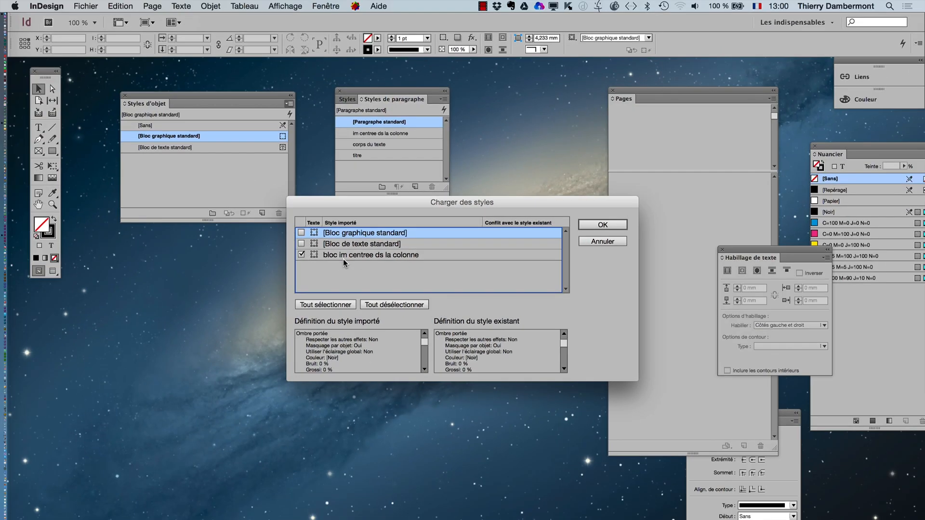
click(590, 225)
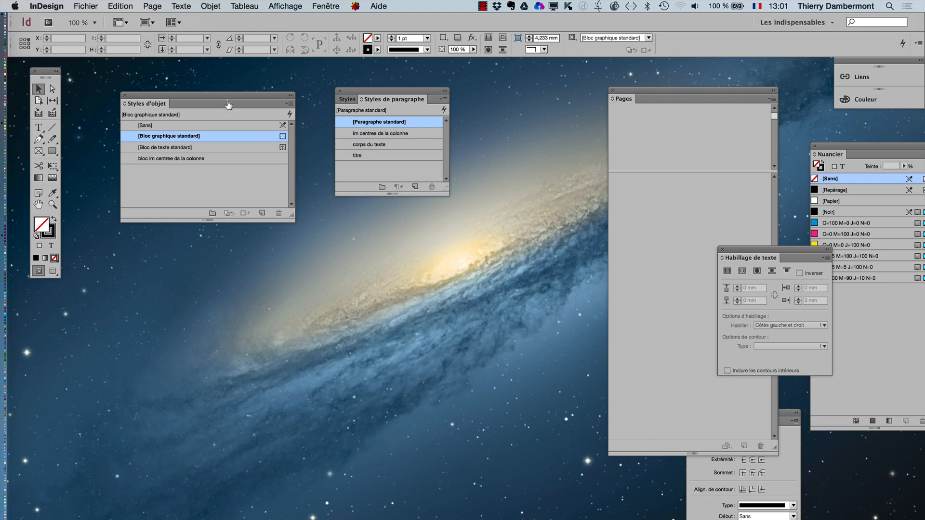
- Create a new one-page A3 document without facing pages
click(86, 5)
mouse_move(91, 19)
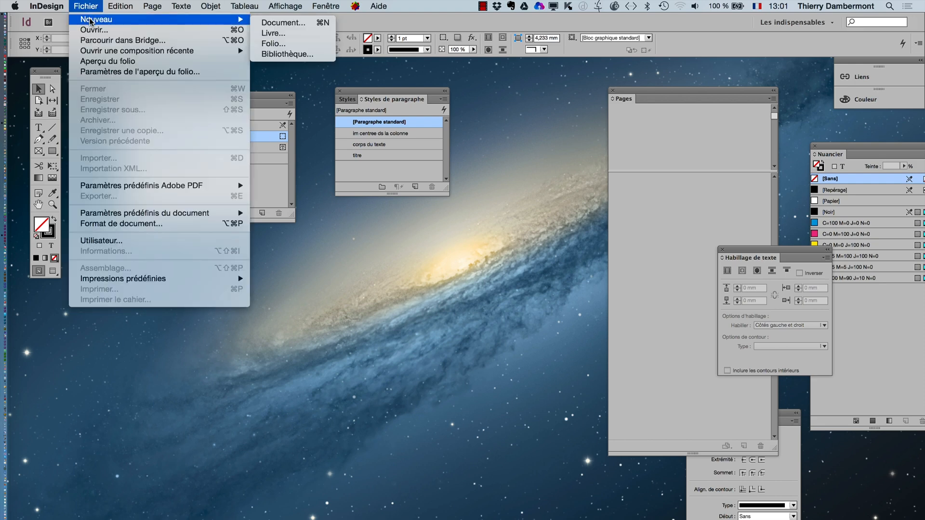
click(270, 23)
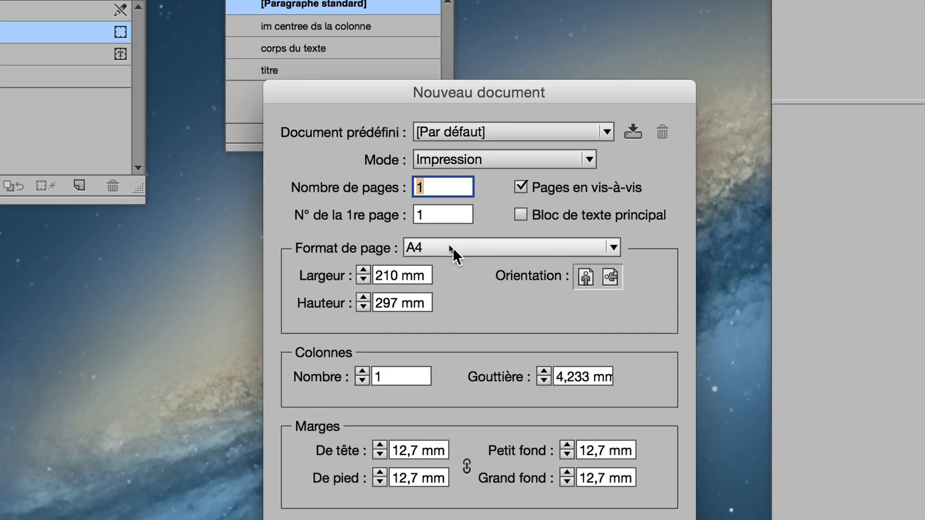
click(453, 248)
click(486, 430)
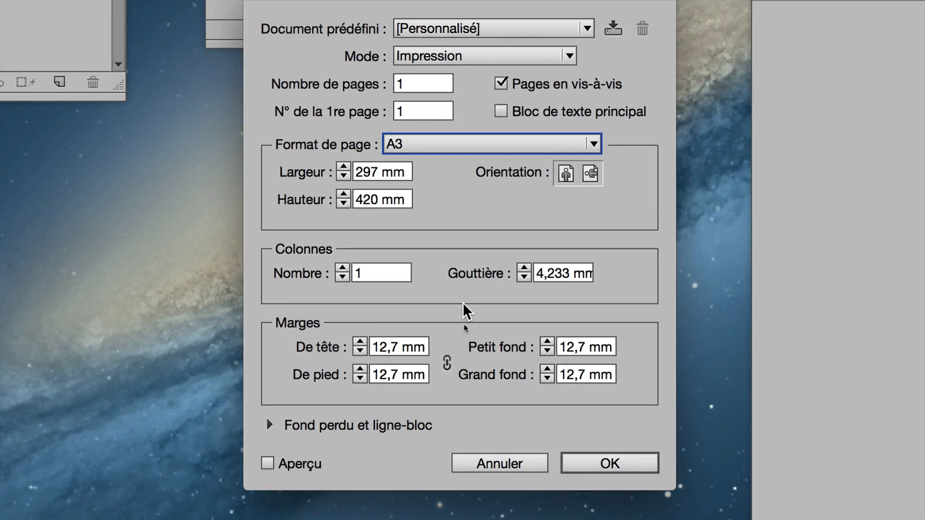
click(501, 84)
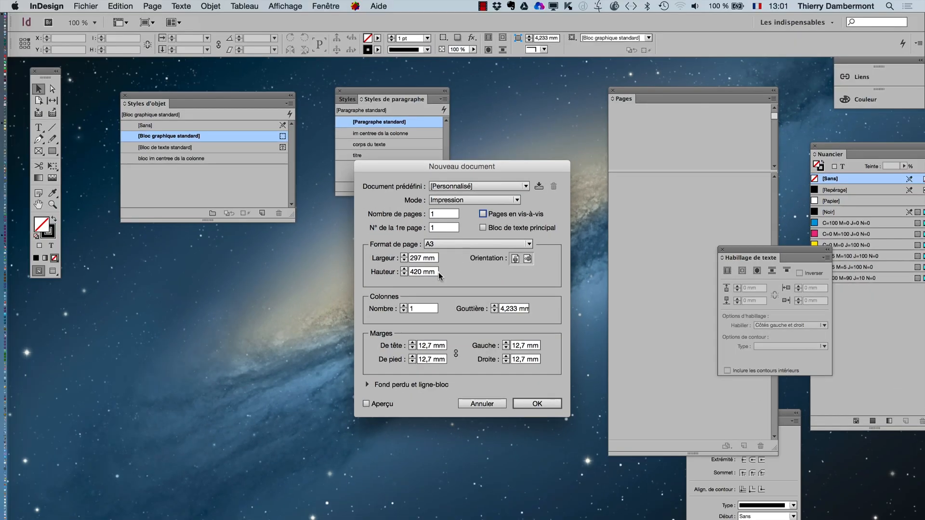
click(534, 402)
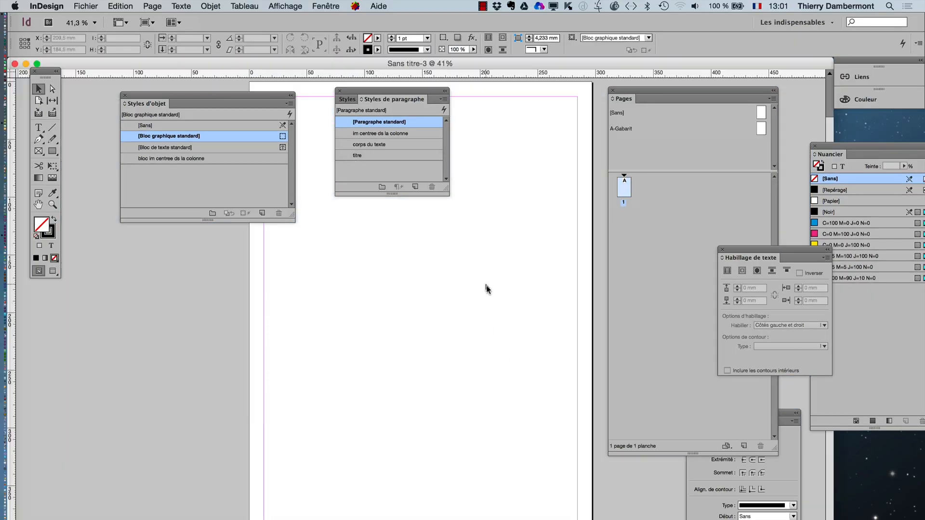
- Reposition the Styles de paragraphe and Nuancier panels, and load the colour swatches from deuxieme-doc-17.indd into the document
drag(374, 91, 166, 255)
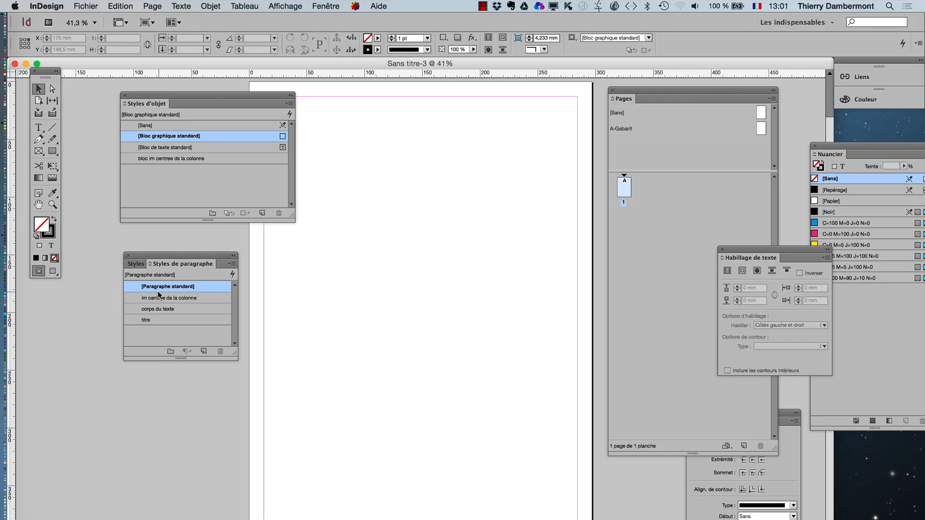
drag(860, 147, 422, 142)
click(497, 147)
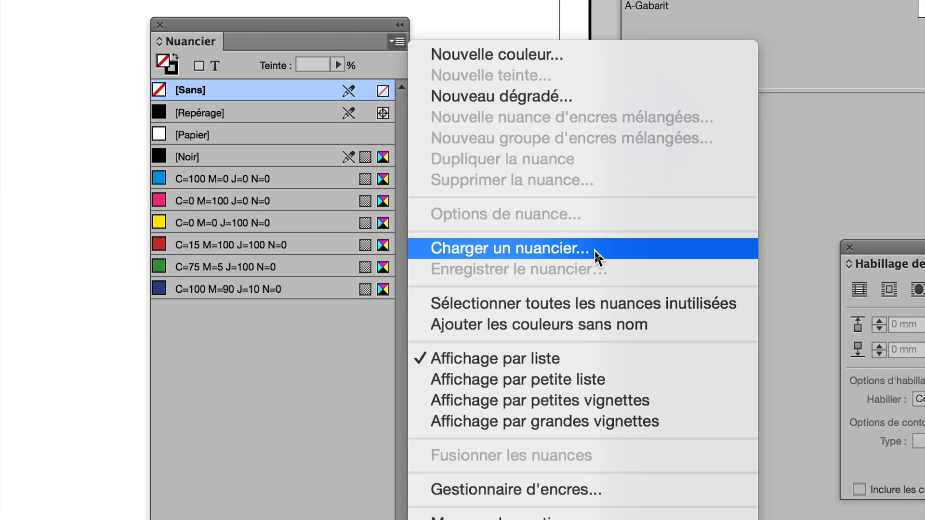
click(594, 250)
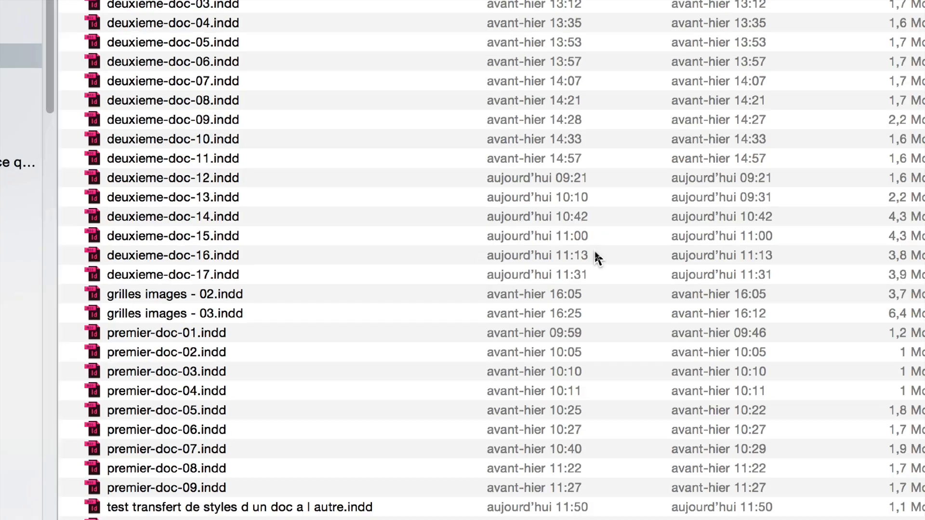
click(199, 279)
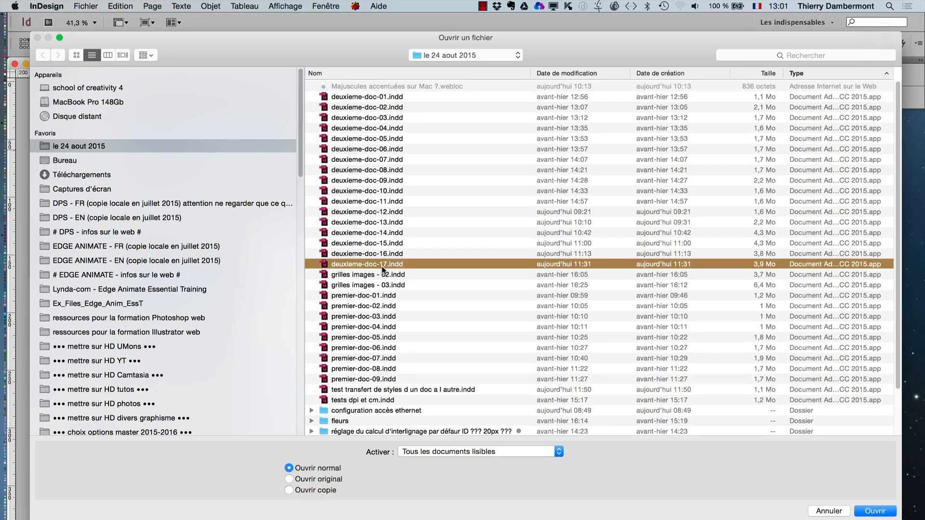
click(888, 513)
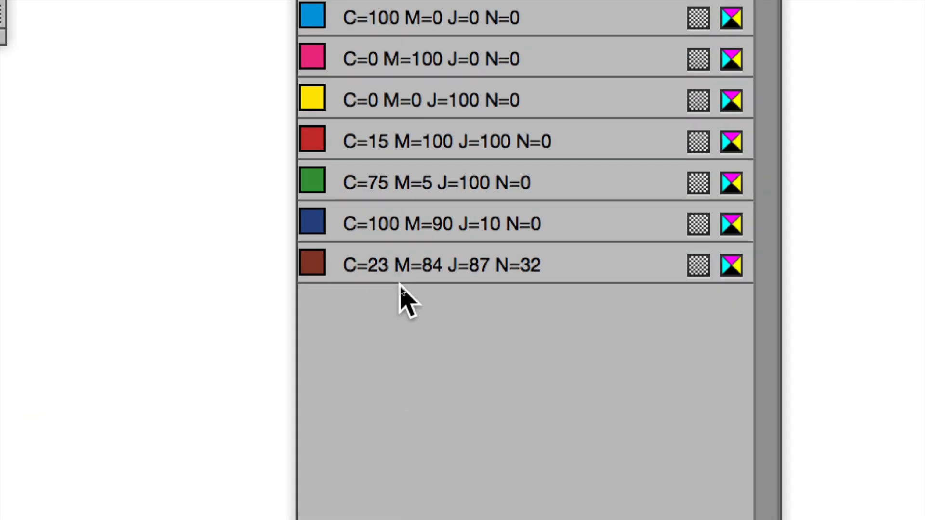
- Undo and redo the swatch import twice to compare the Nuancier with and without the loaded colour
key(super+z)
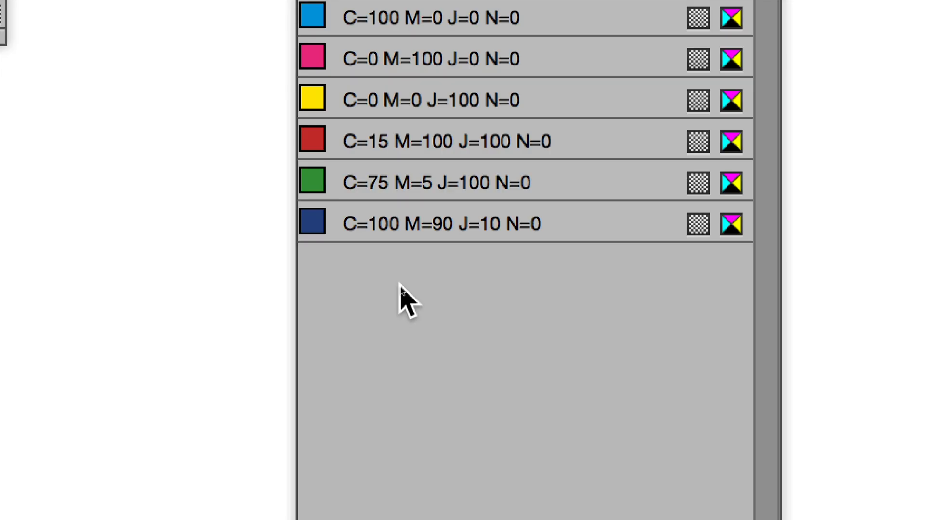
key(super+shift+z)
key(super+z)
key(super+shift+z)
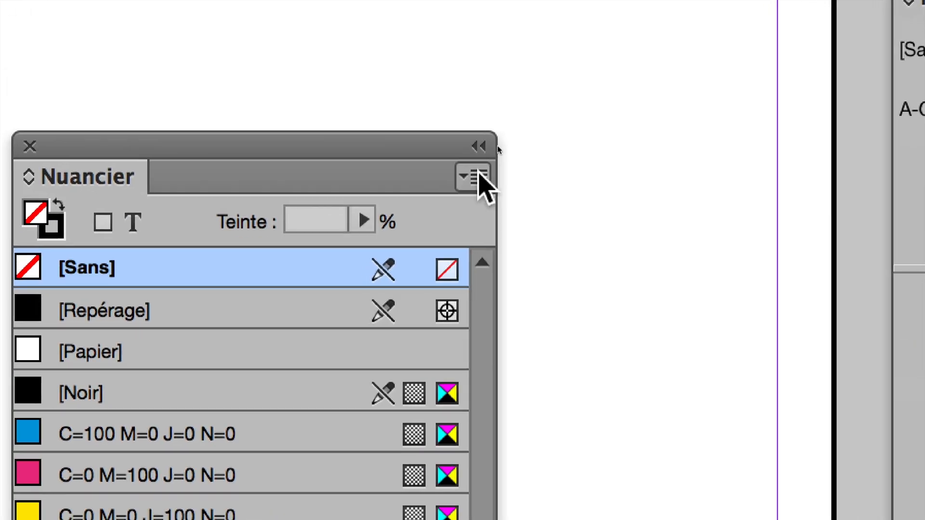
click(479, 176)
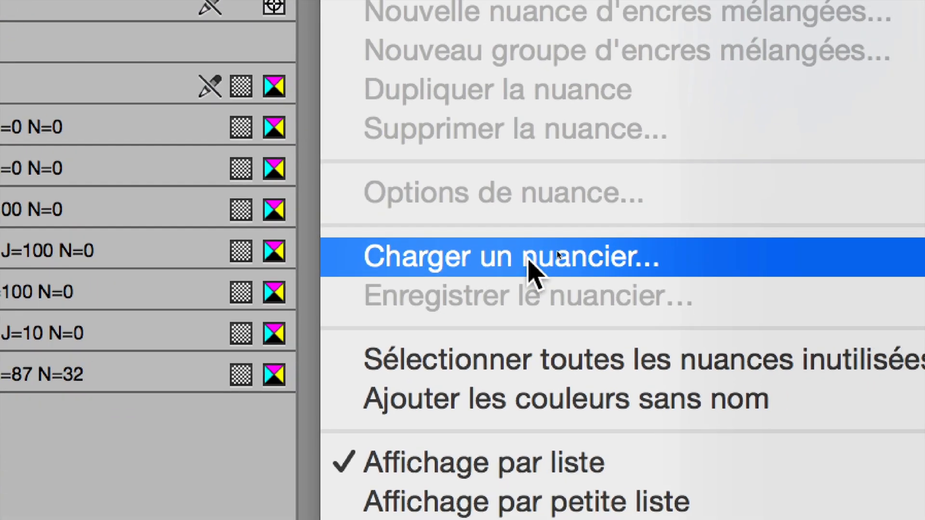
click(396, 325)
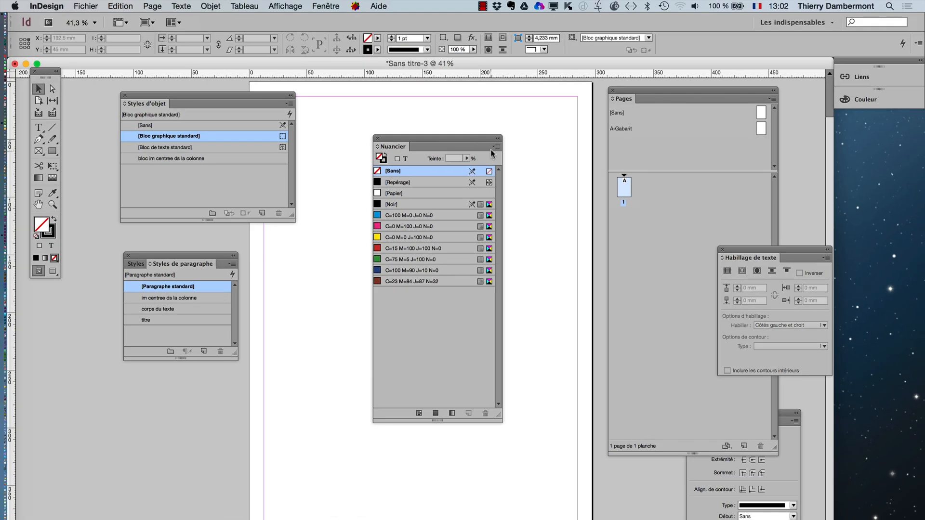
click(495, 147)
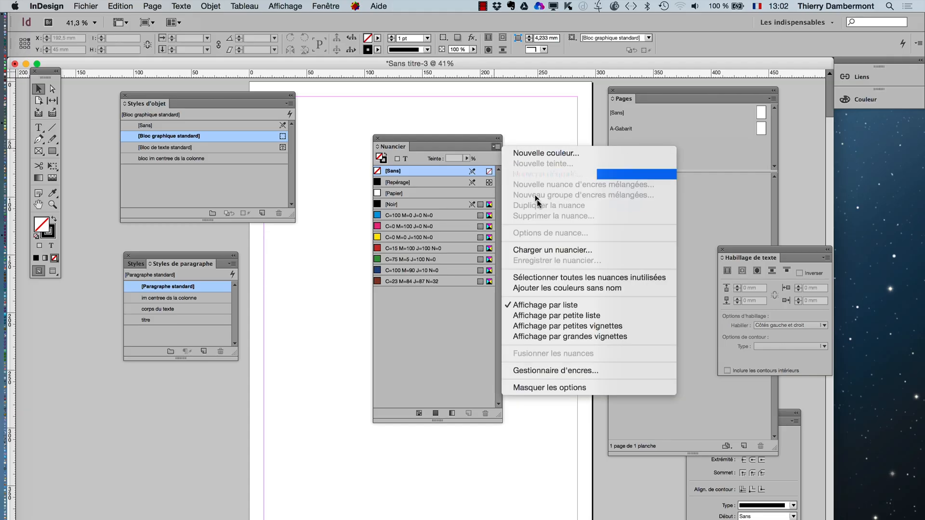
click(574, 250)
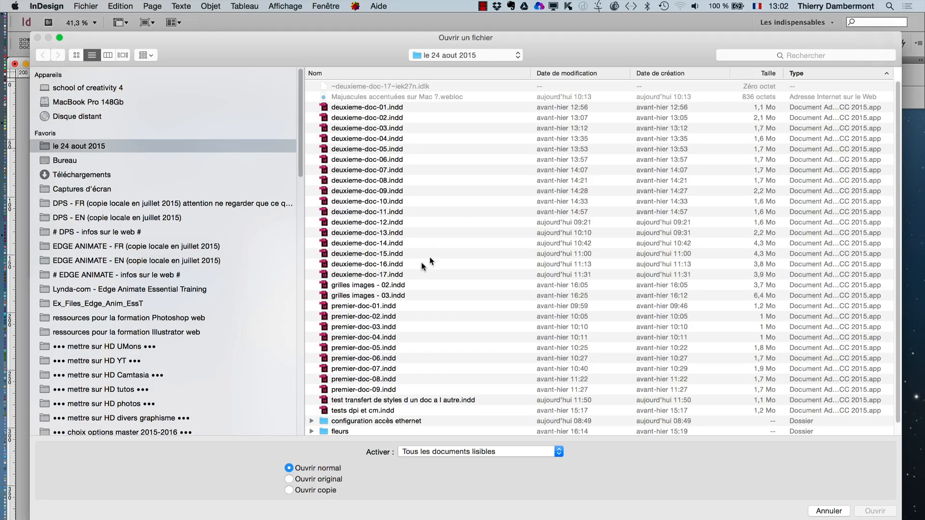
scroll(404, 281, down, 1)
click(400, 266)
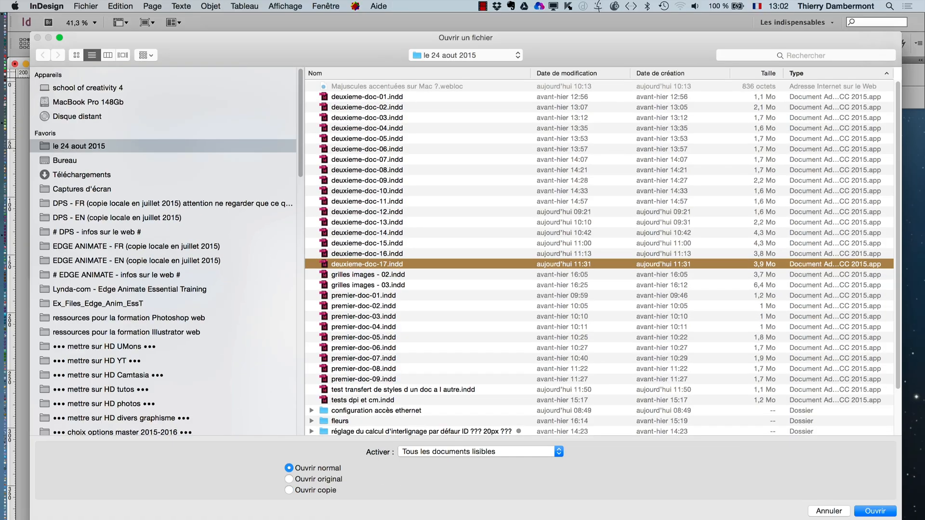
click(830, 513)
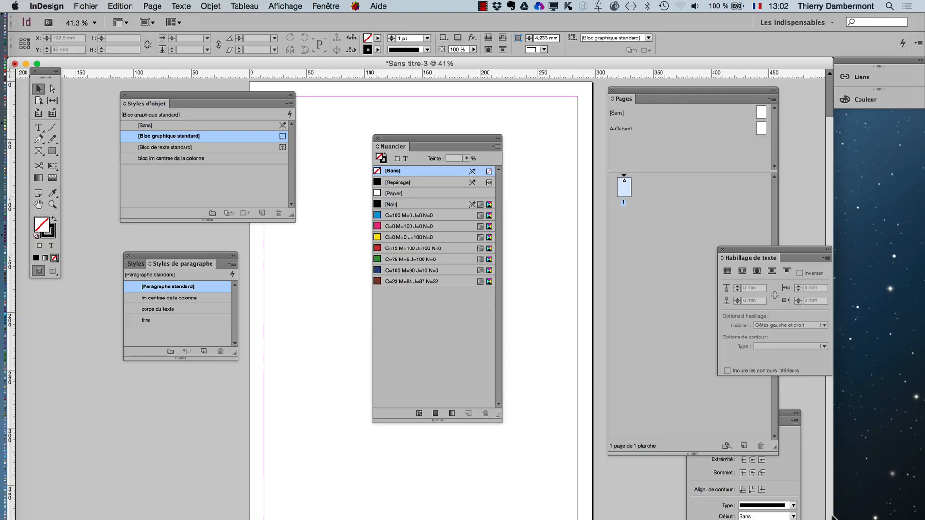
click(497, 147)
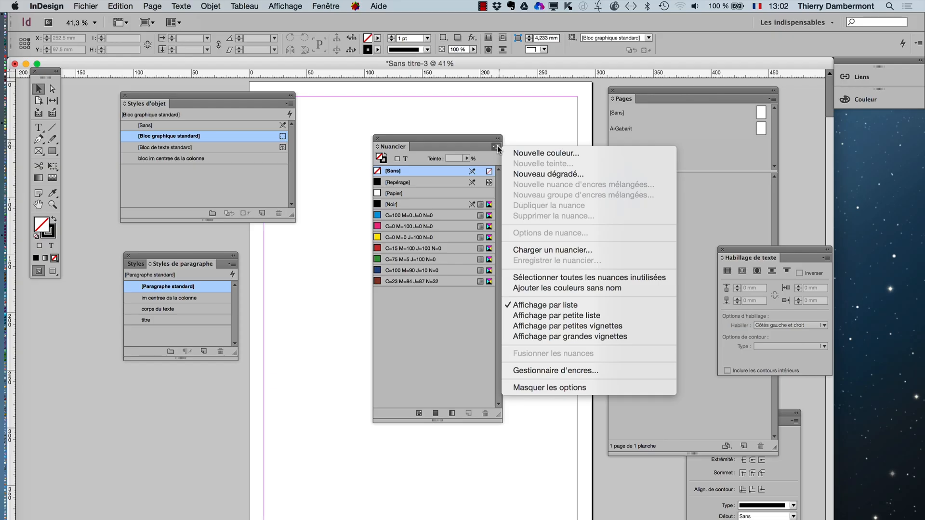
click(455, 355)
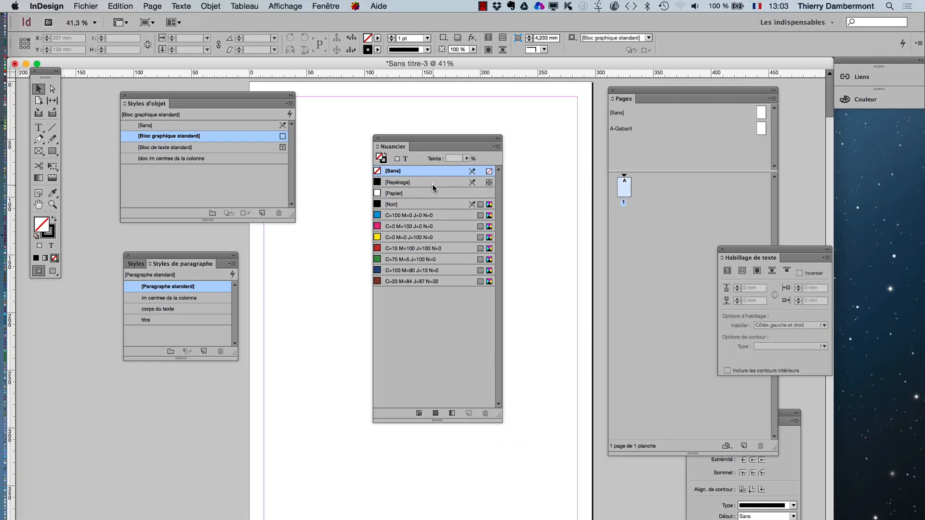
- Rearrange the Pages, Nuancier and Styles d'objet panels around the page to clear the working area
drag(630, 94, 110, 406)
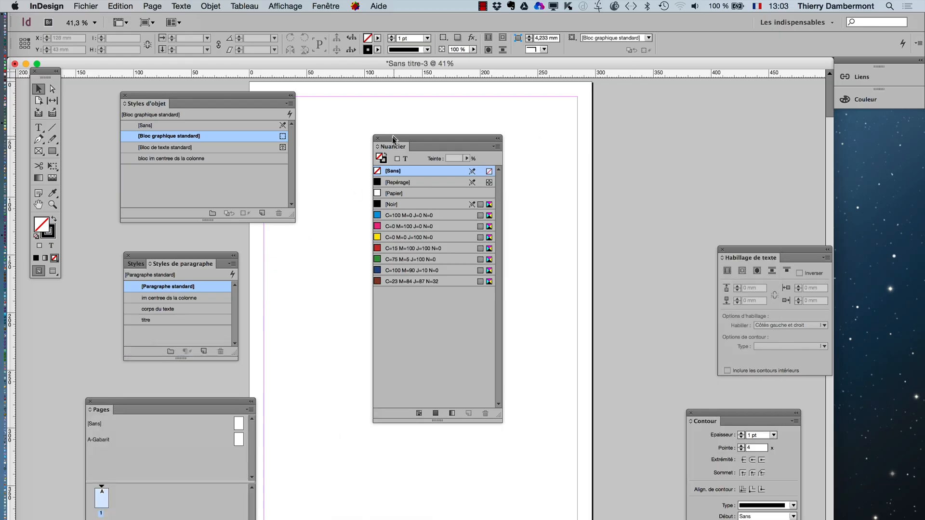
drag(392, 140, 648, 104)
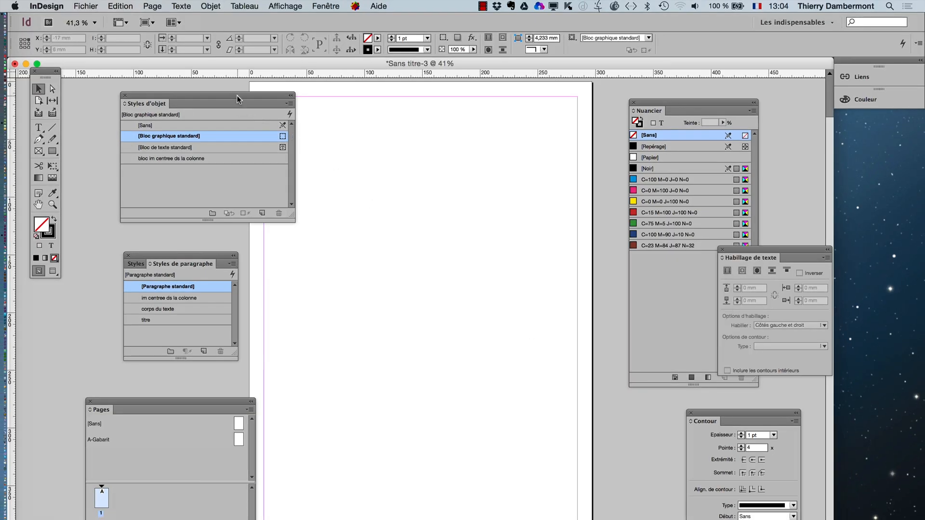
drag(237, 100, 186, 106)
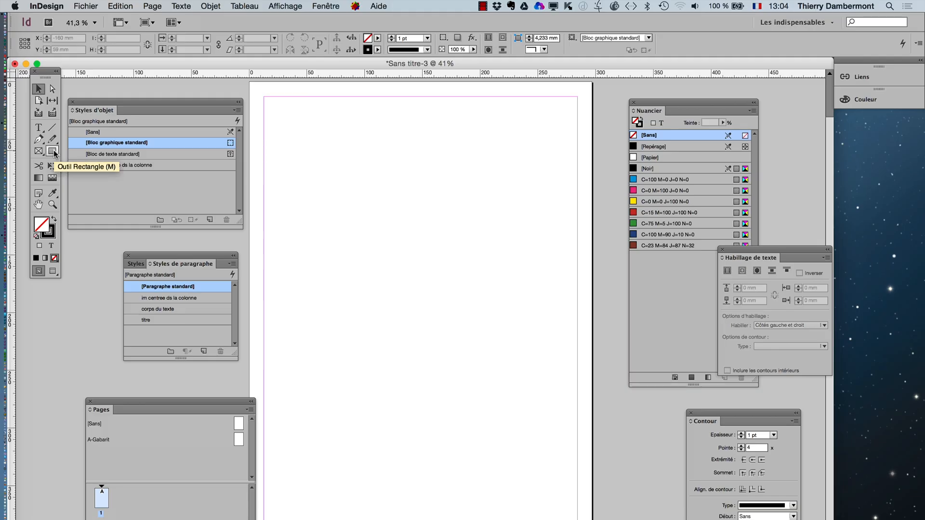
- Draw a rectangle about 104 x 156 mm in the page's upper left, remove its stroke and fill it with [Noir]
click(53, 152)
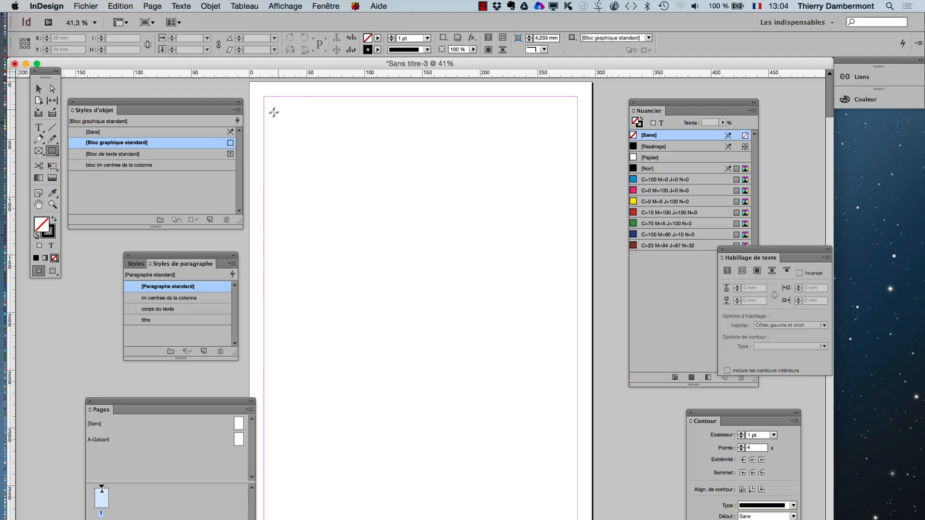
mouse_move(272, 114)
mouse_down()
mouse_move(362, 223)
mouse_move(393, 294)
mouse_up()
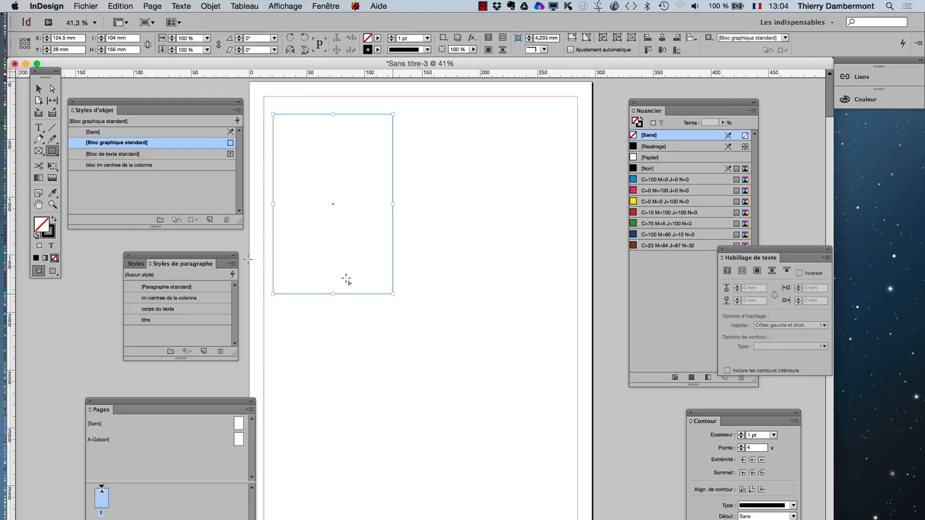
click(46, 232)
click(54, 257)
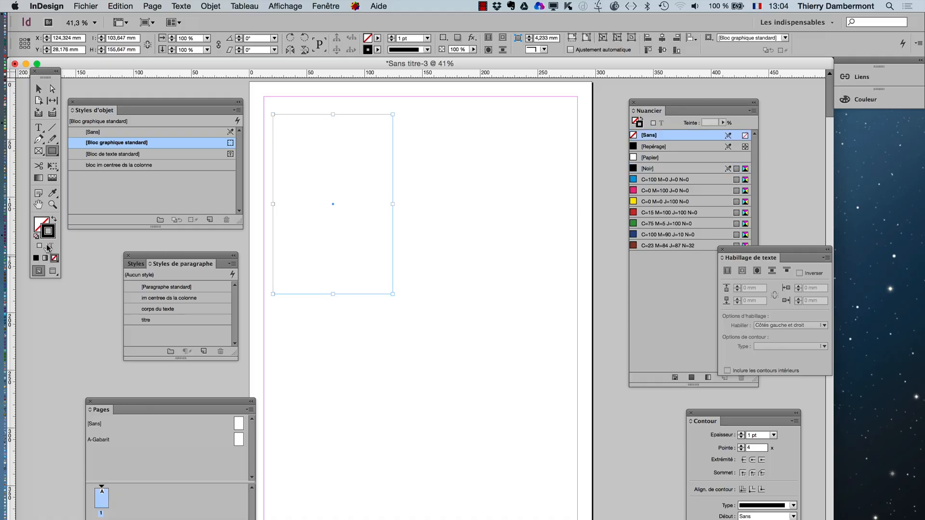
click(39, 229)
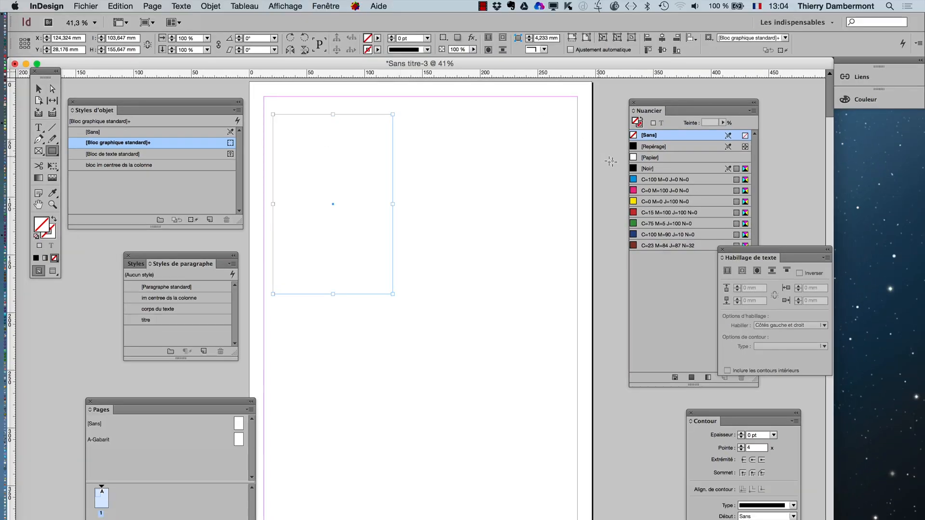
click(648, 168)
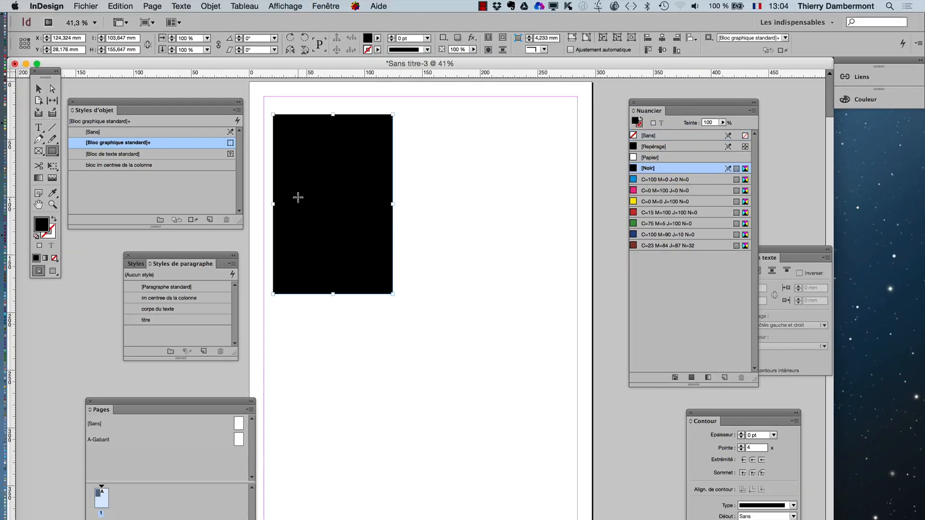
- Create a text frame to the right of the black rectangle and enter the text "titre" in it
scroll(298, 197, up, 1)
click(38, 205)
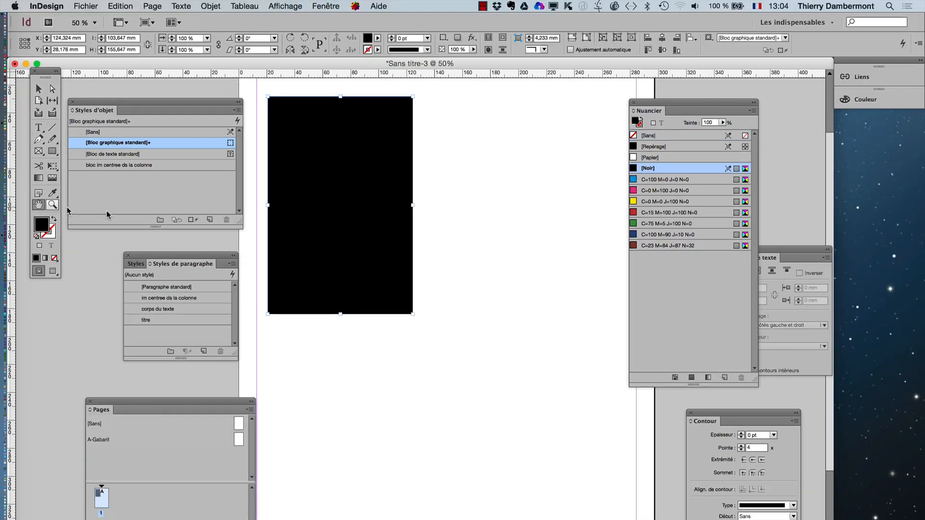
drag(316, 221, 333, 250)
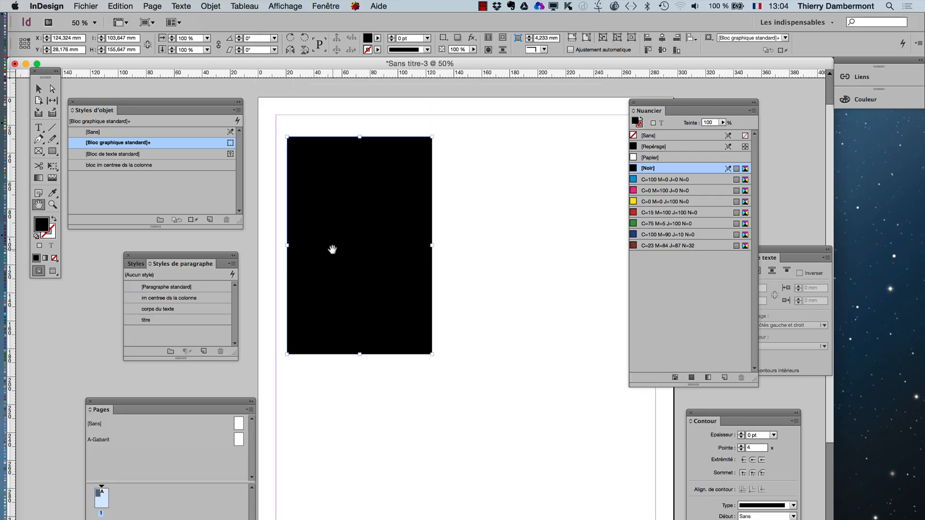
scroll(331, 250, up, 1)
scroll(330, 249, down, 1)
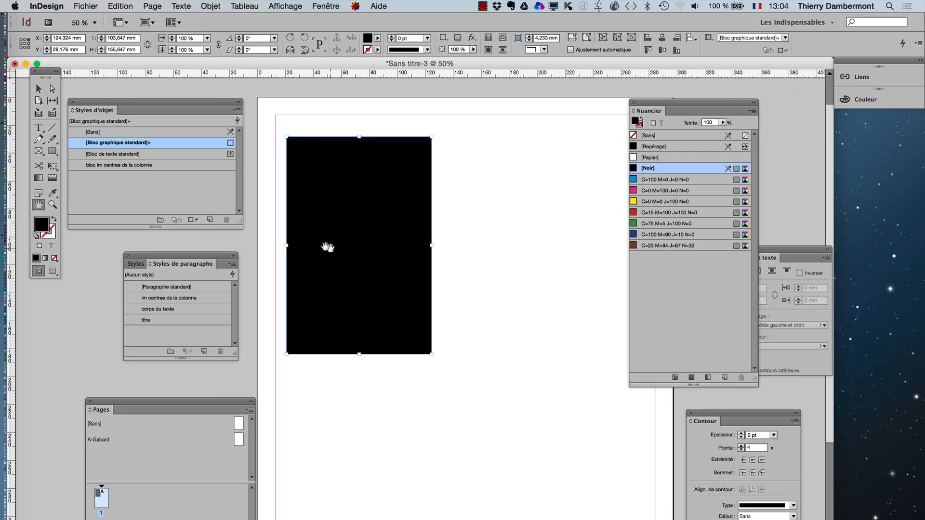
click(38, 128)
drag(440, 144, 601, 213)
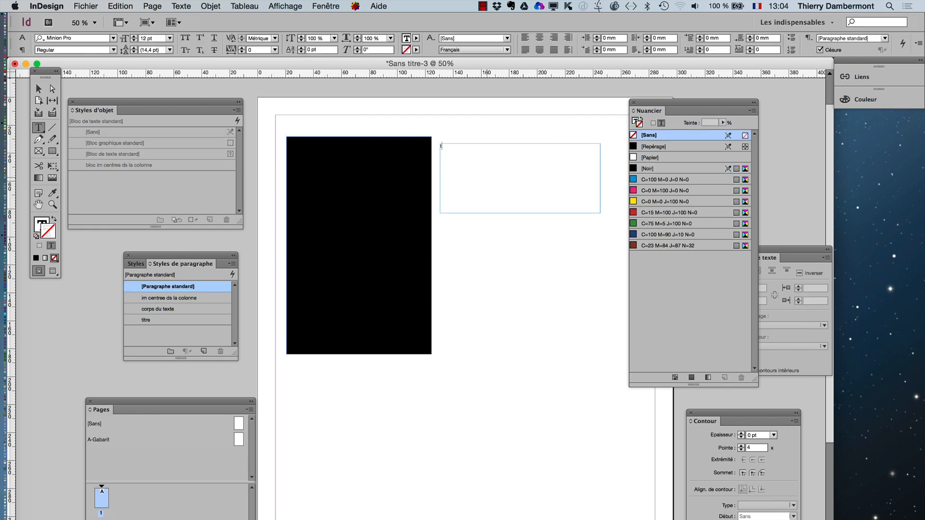
text(titre)
- Set the word "titre" to 120 pt and change its case to capitals
drag(436, 145, 458, 151)
click(134, 37)
drag(135, 39, 135, 39)
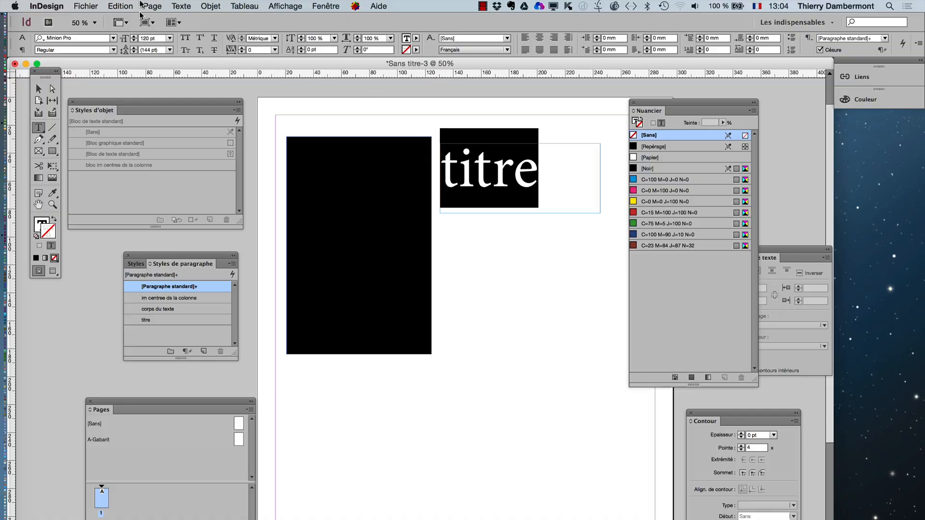
click(180, 6)
mouse_move(233, 165)
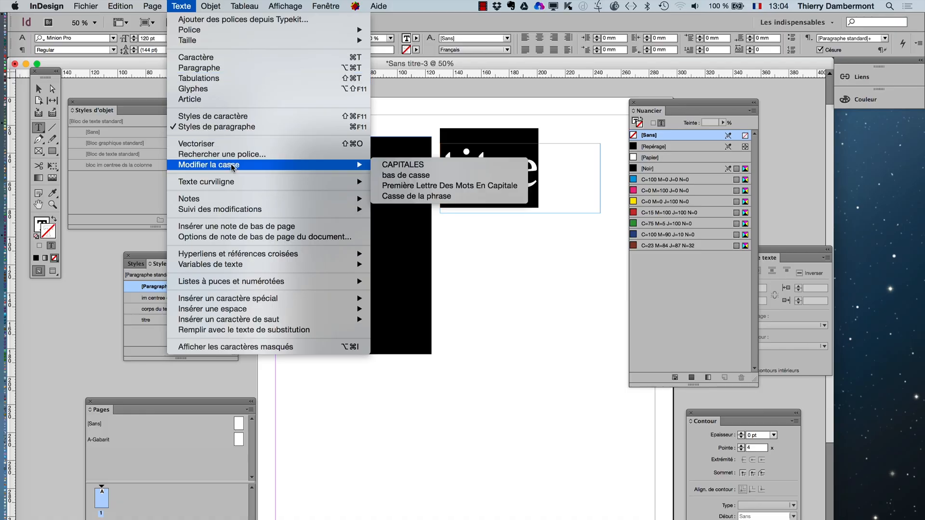
click(388, 165)
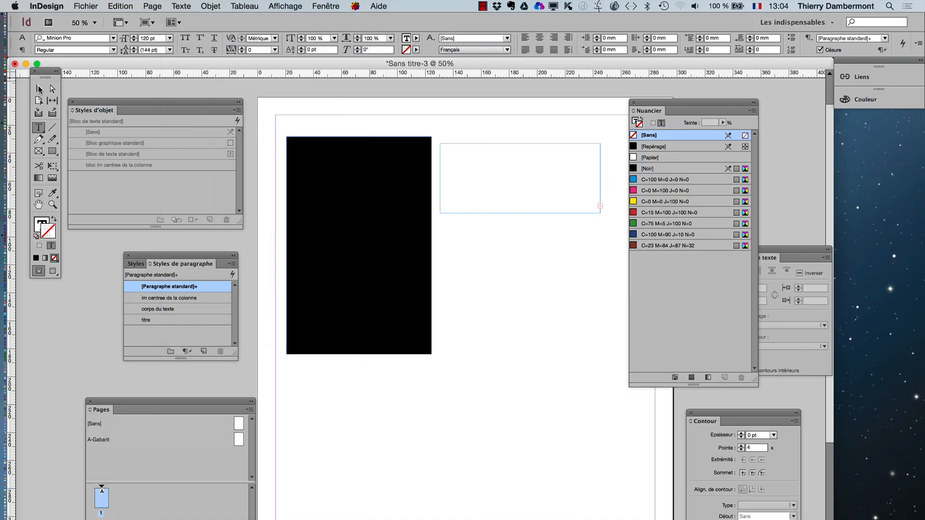
- Enlarge the title's text frame until the whole word fits, clear the Nuancier panel out of the way, and fit the frame to its text
click(38, 89)
drag(600, 212, 637, 260)
drag(649, 110, 560, 327)
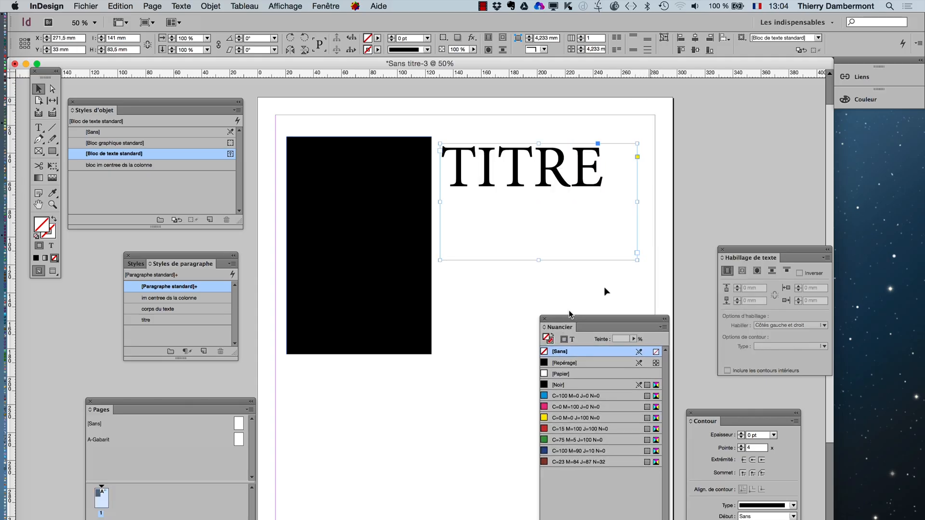
double_click(636, 259)
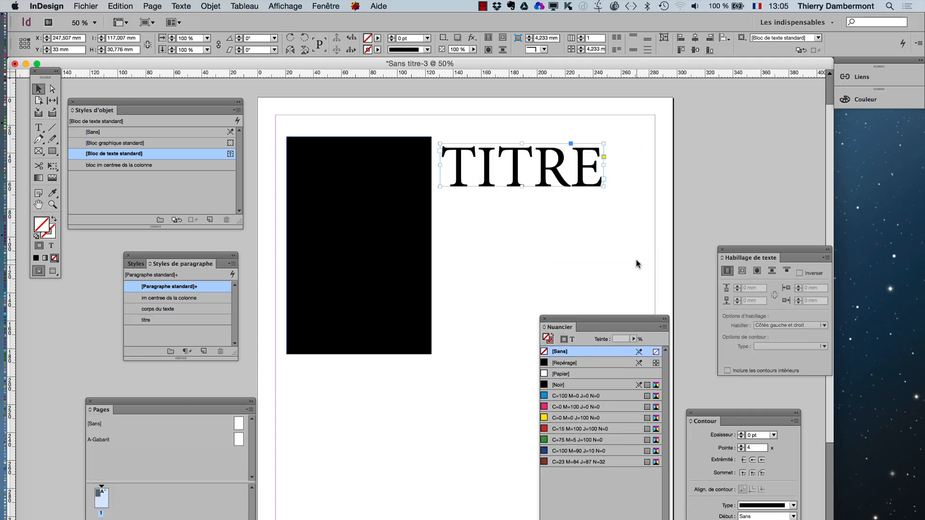
- Remove the fill mistakenly applied to the title frame and apply [Noir] to its text fill instead
click(591, 384)
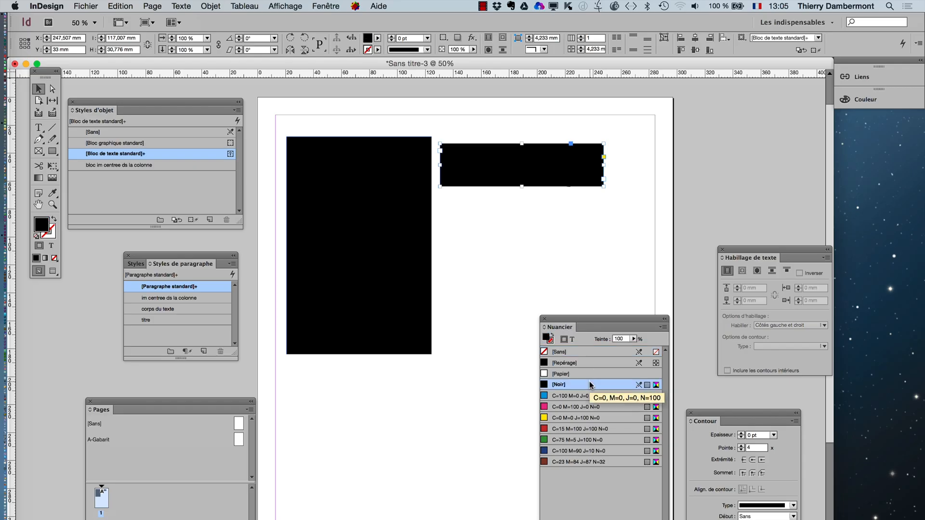
click(53, 256)
click(51, 246)
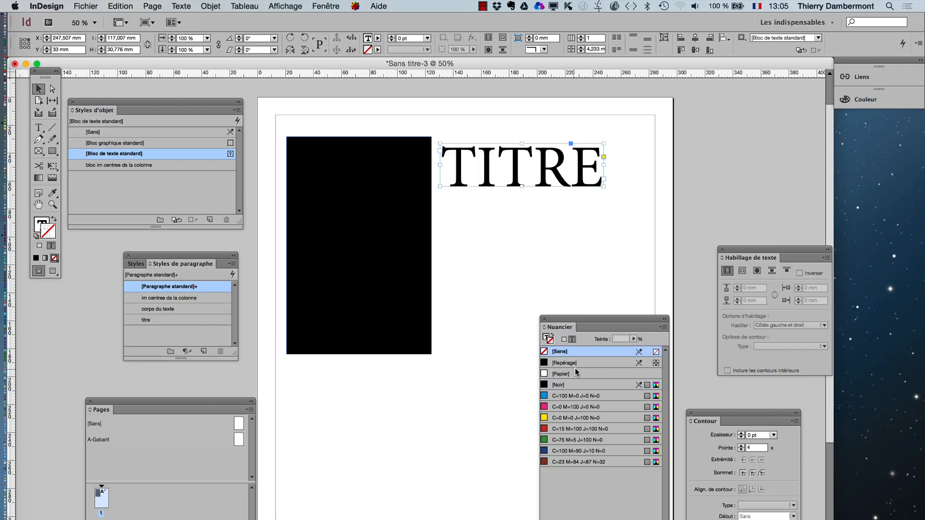
click(41, 227)
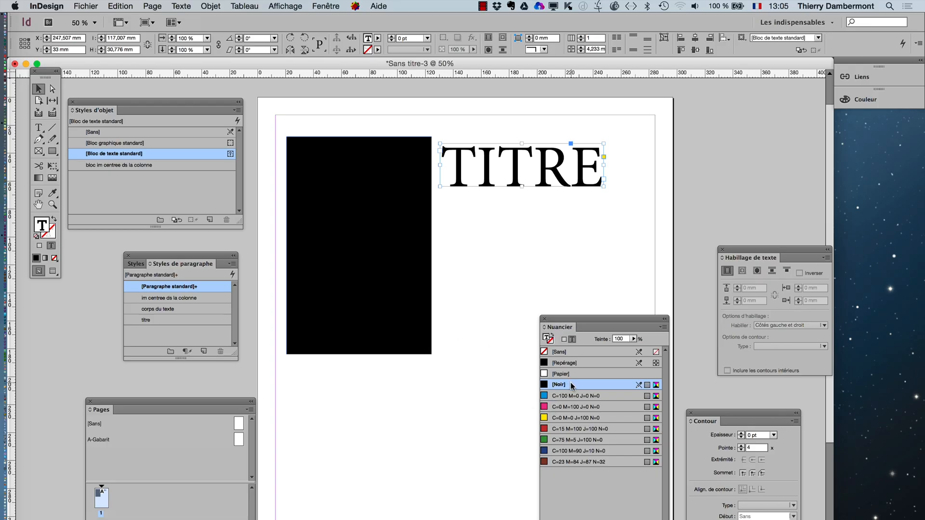
- Select the black rectangle and move the Nuancier panel to the right of the title
drag(567, 322, 699, 146)
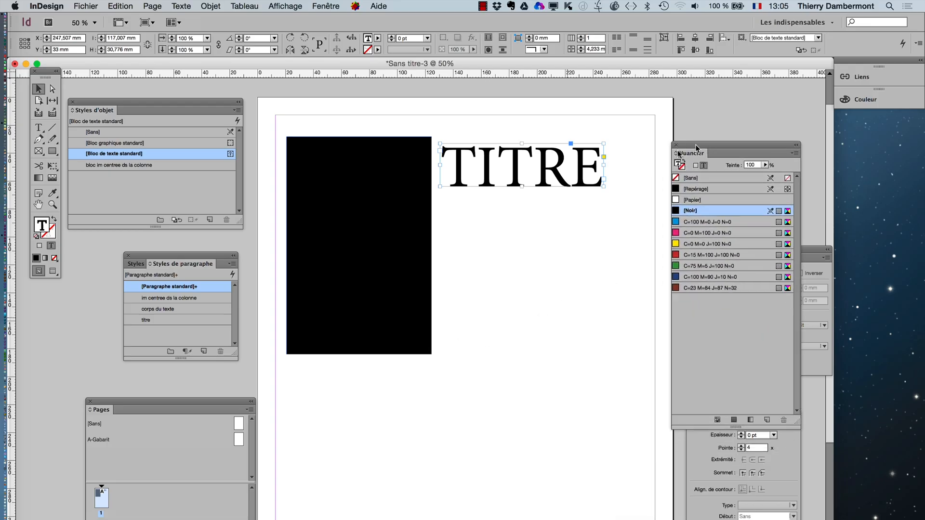
click(460, 235)
click(375, 231)
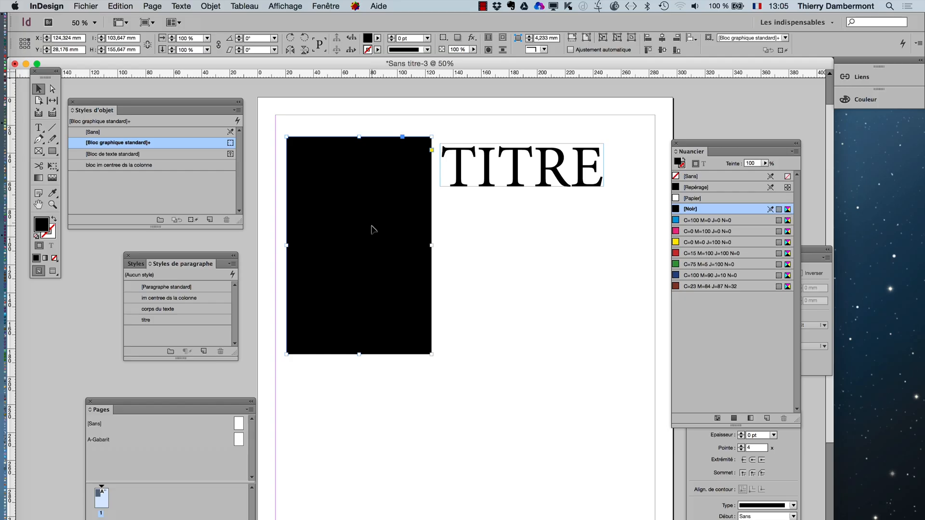
drag(724, 146, 677, 101)
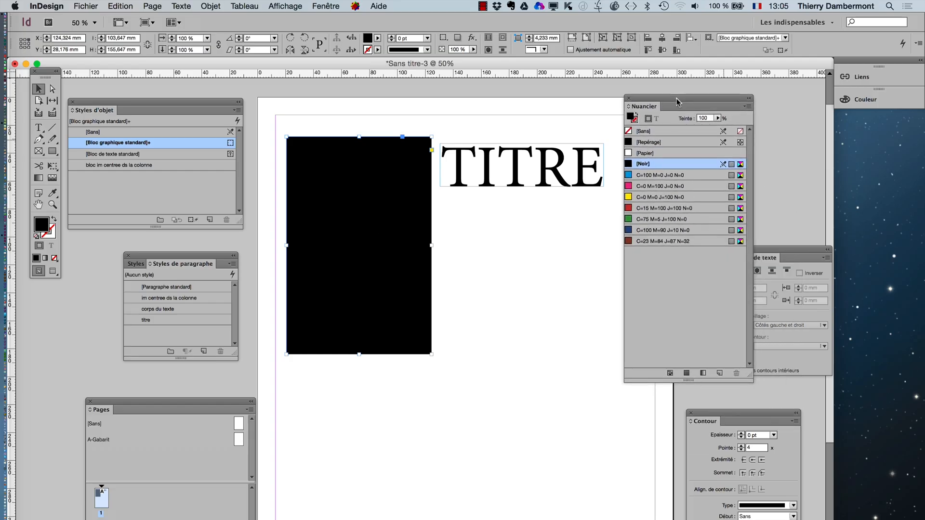
- With nothing selected, start a new process colour in CMJN mode with Cyan at 100% and Noir at 100%
click(542, 246)
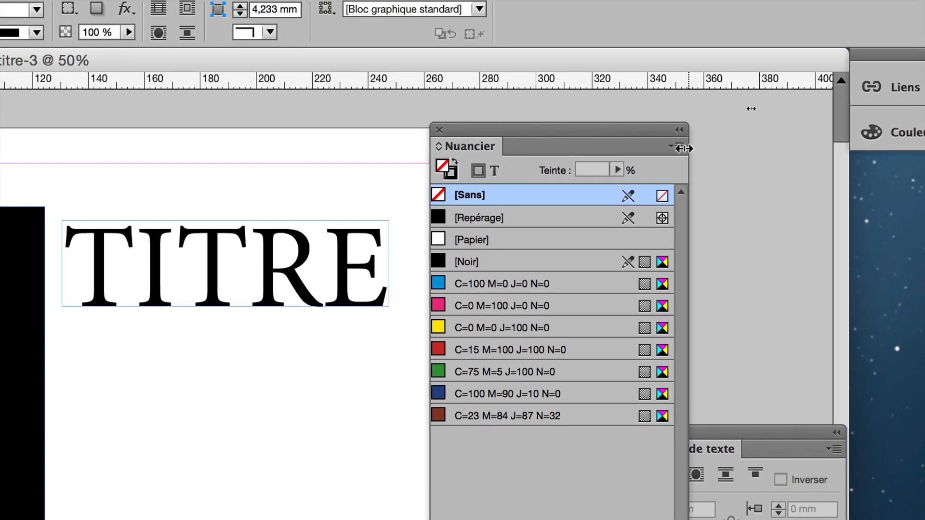
click(681, 154)
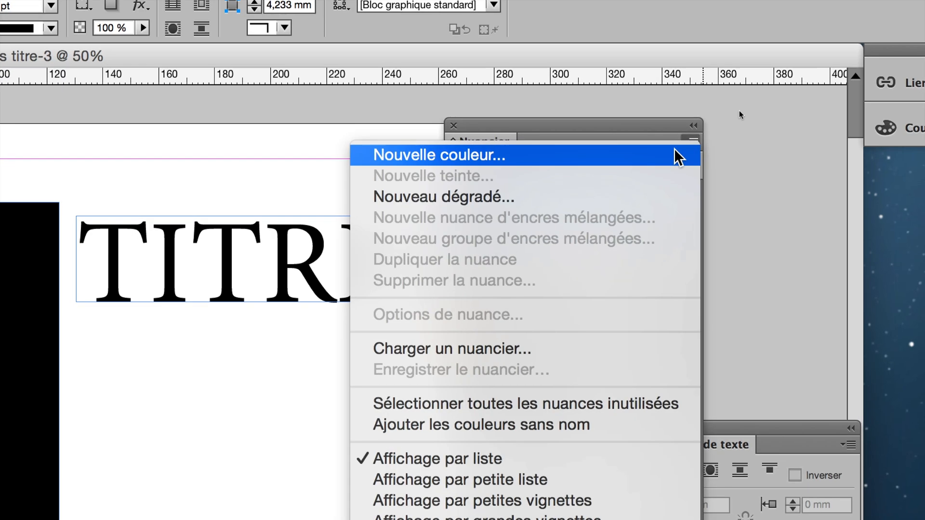
click(665, 159)
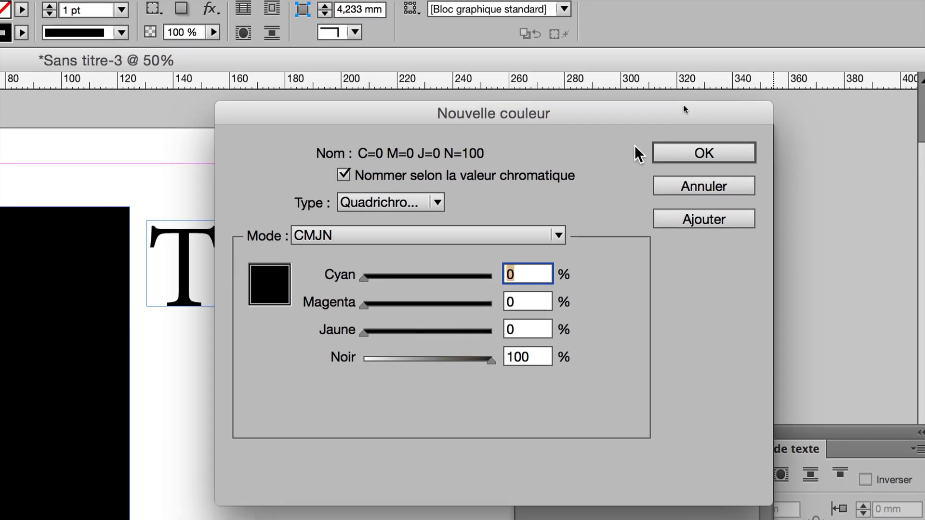
drag(631, 120, 512, 151)
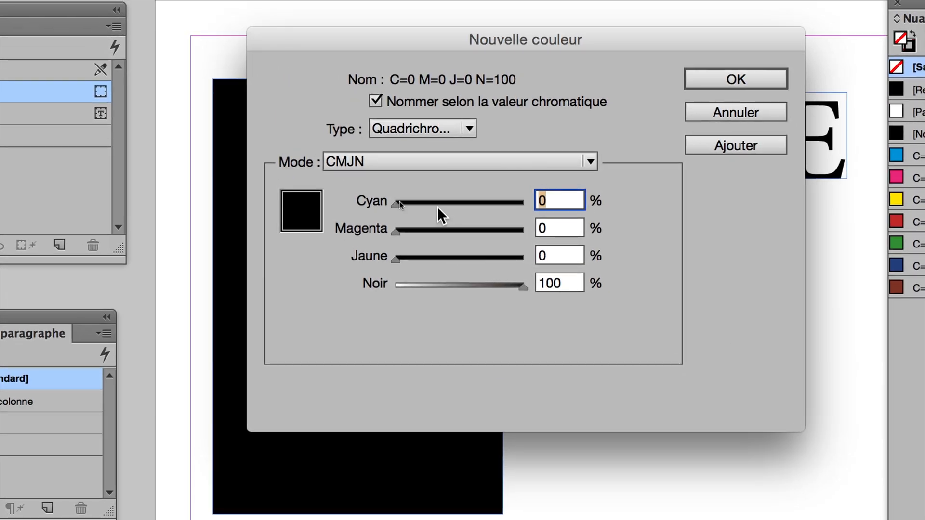
drag(438, 206, 470, 206)
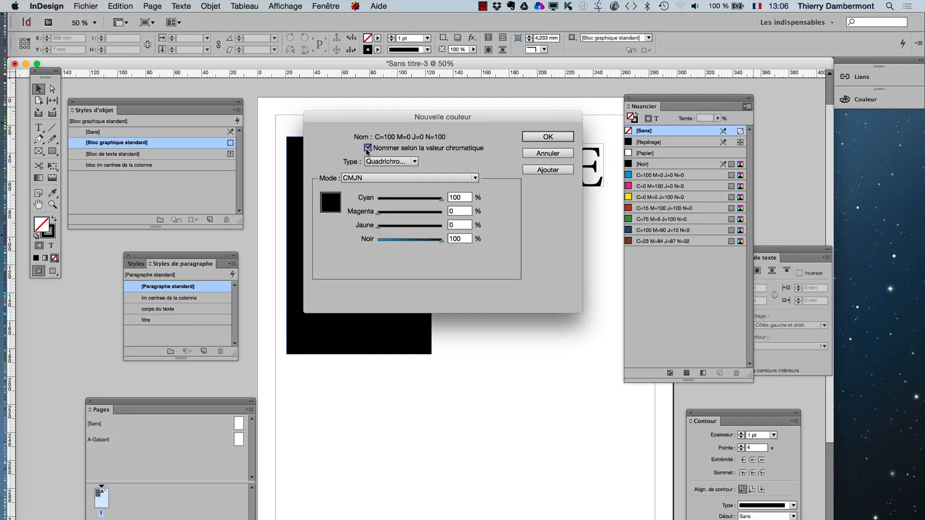
- Turn off naming by colour value, name the swatch "noir avec sous-couche Cyan" and create it
click(368, 148)
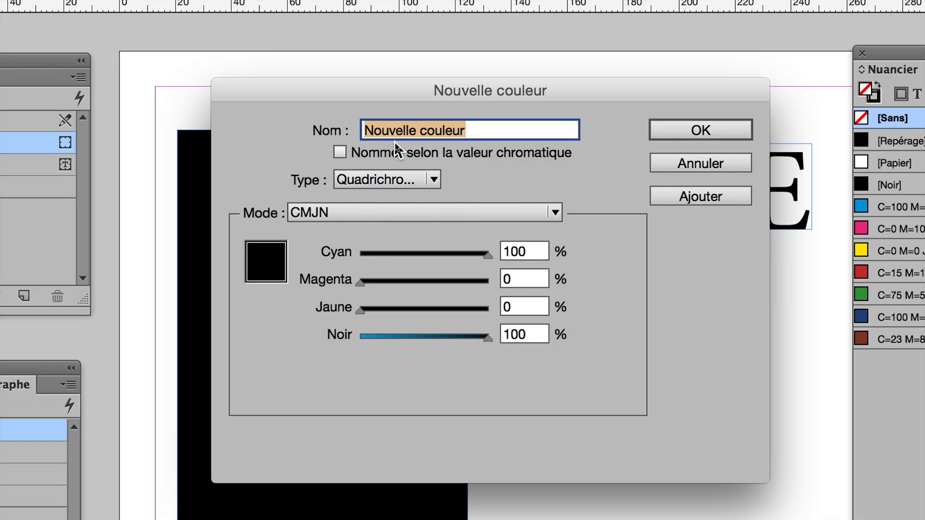
text(noir avec sous-)
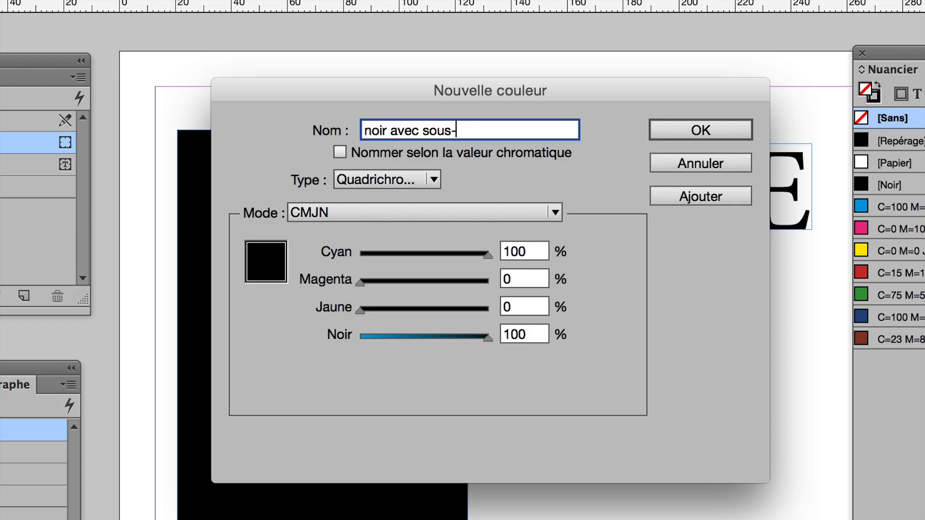
text(couche Cyan)
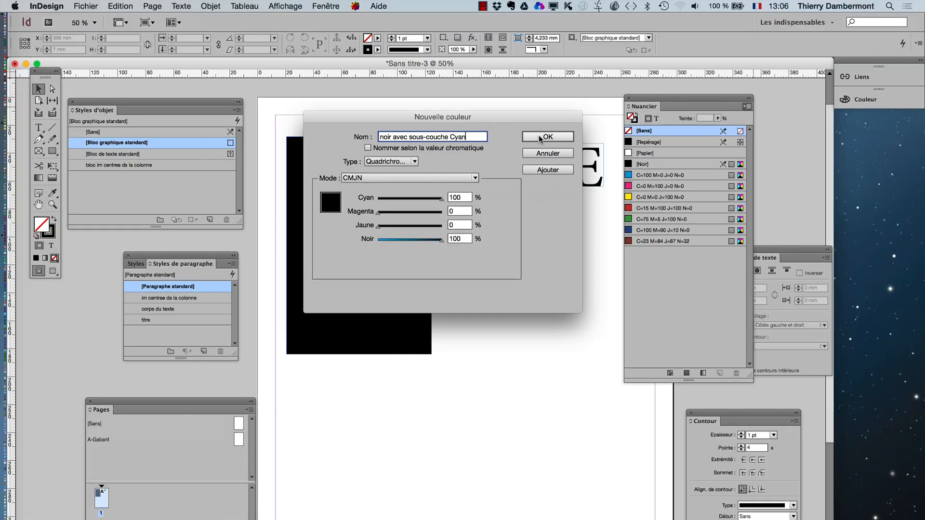
click(540, 138)
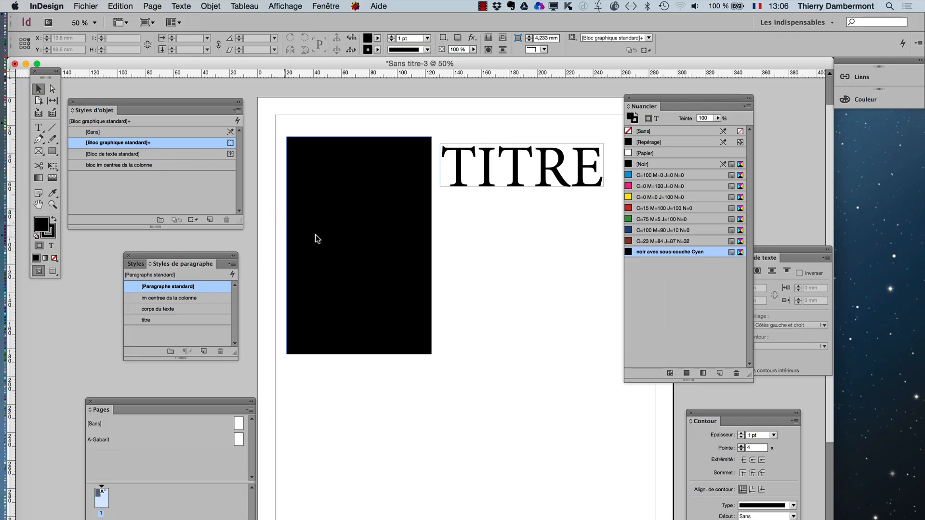
- Duplicate the black rectangle and the title together, placing the copies directly below the originals
click(376, 223)
shift+click(513, 168)
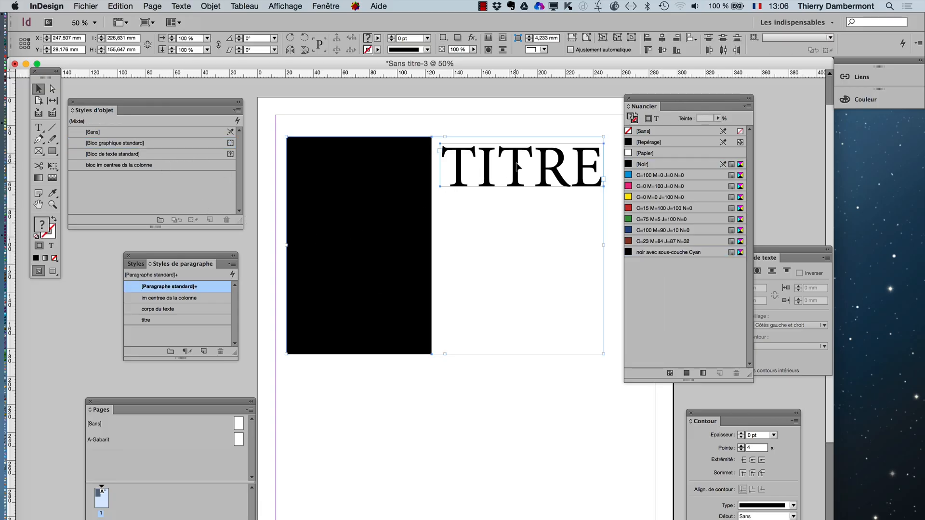
drag(515, 167, 506, 412)
- Apply the "noir avec sous-couche Cyan" swatch to the duplicate rectangle's fill and the duplicate title's text, and clear the selection
click(413, 398)
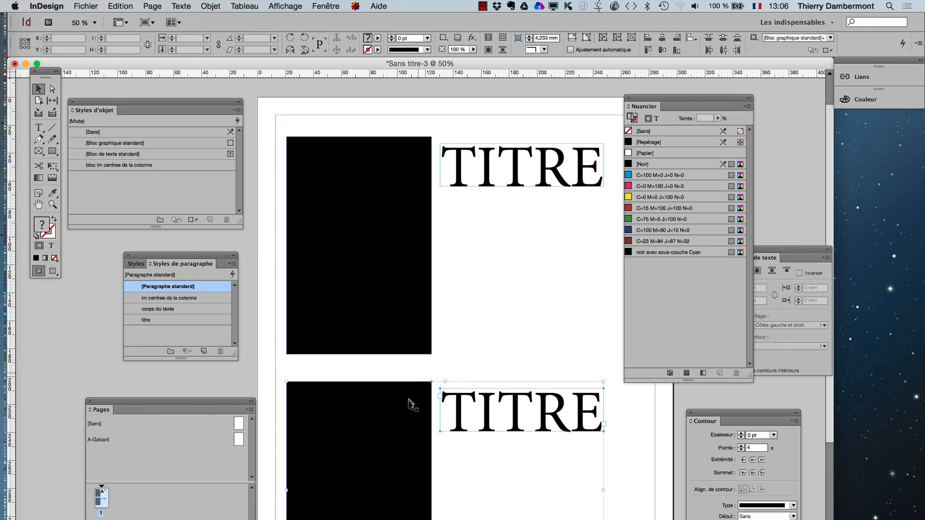
click(650, 252)
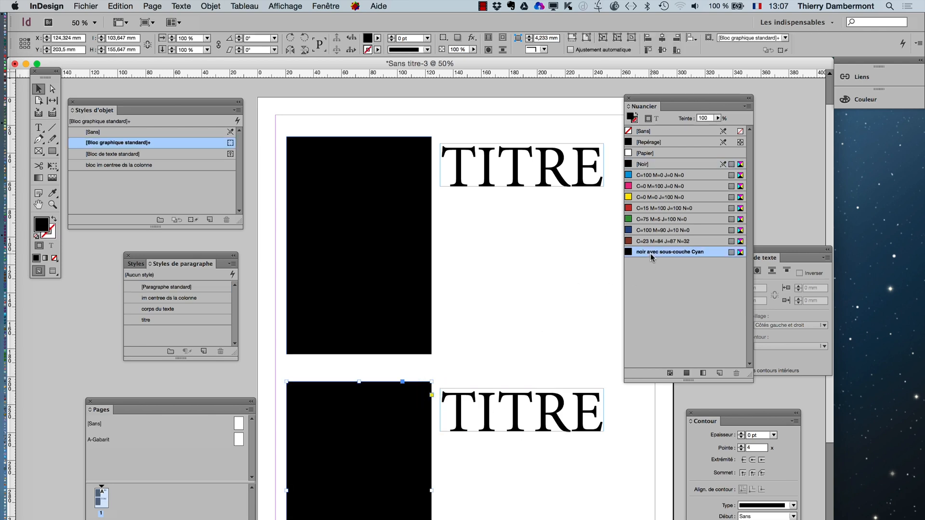
click(540, 400)
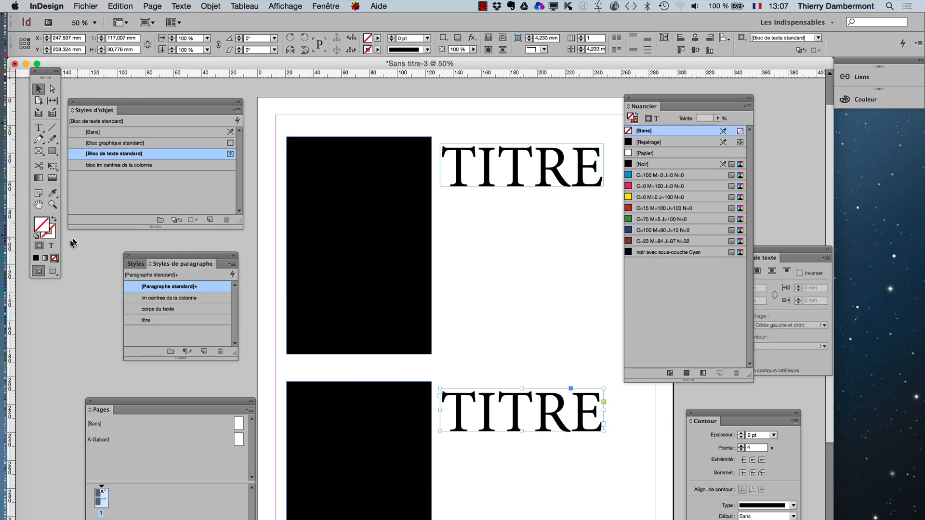
click(51, 245)
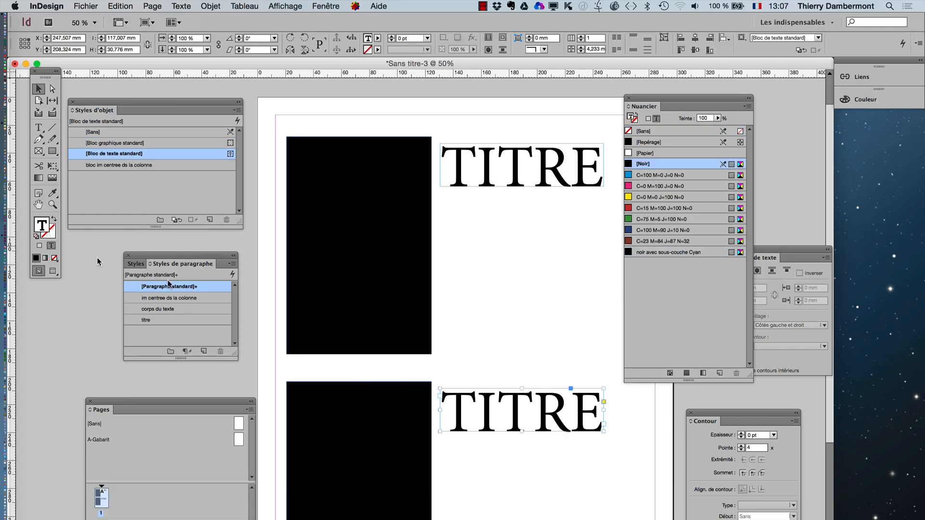
click(635, 253)
click(501, 304)
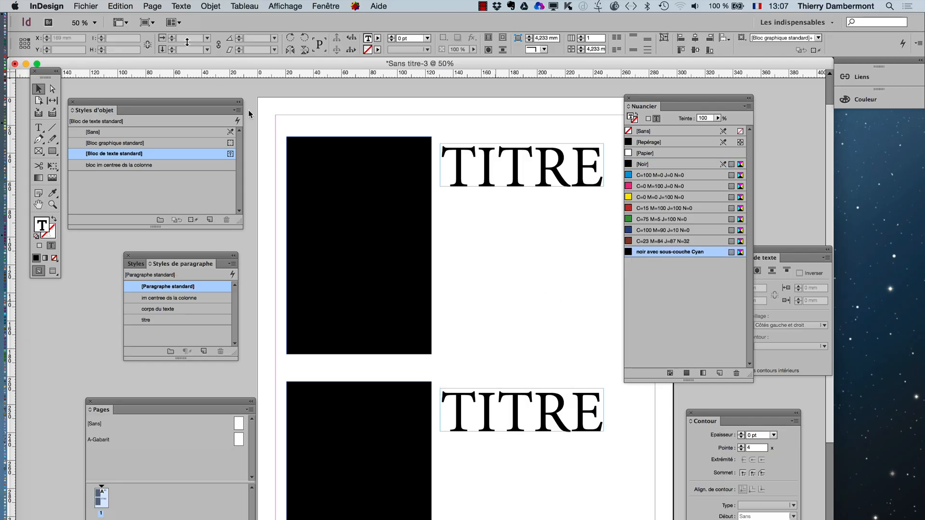
- Save the document as "noir profond.indd" in the "le 24 aout 2015" folder
click(86, 5)
click(118, 110)
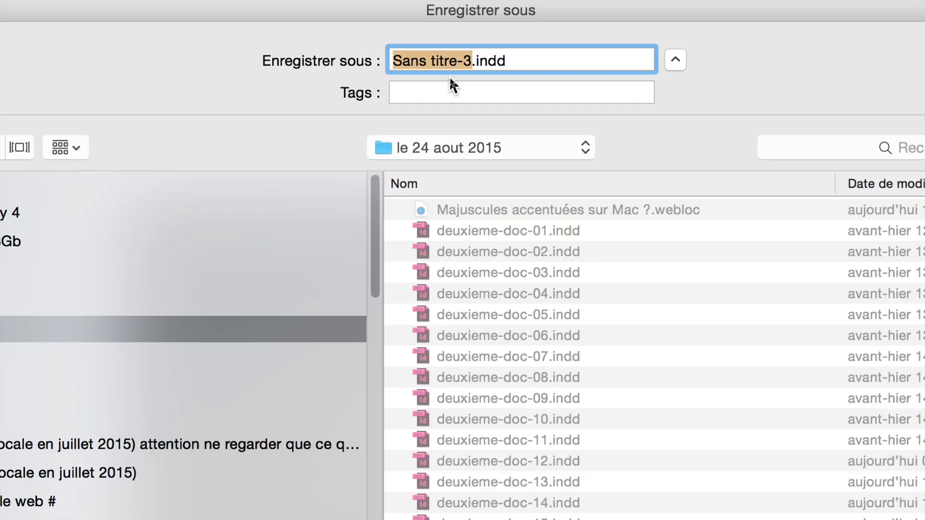
text(noir pro)
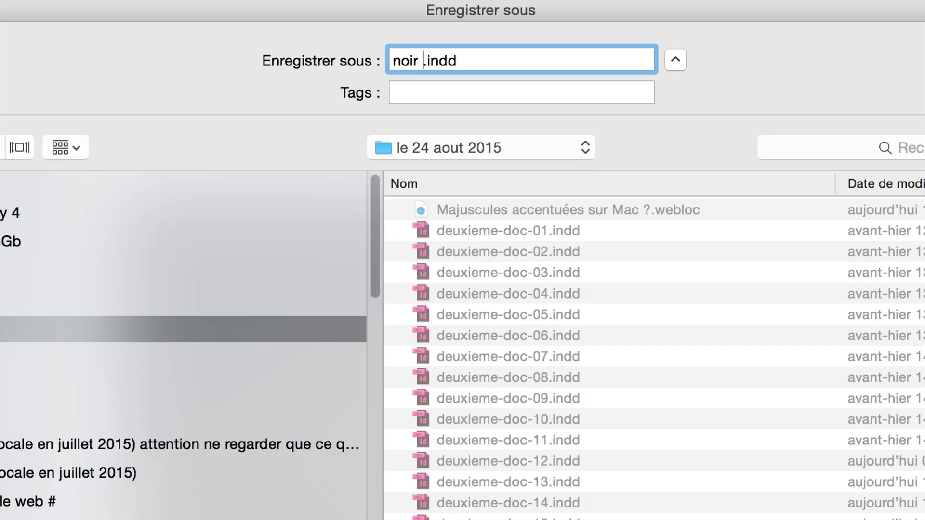
text(fond)
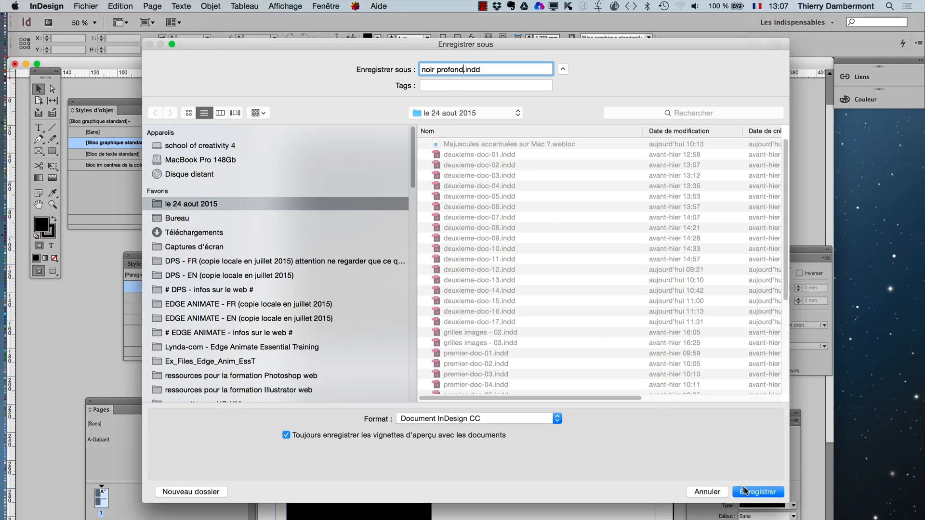
click(745, 490)
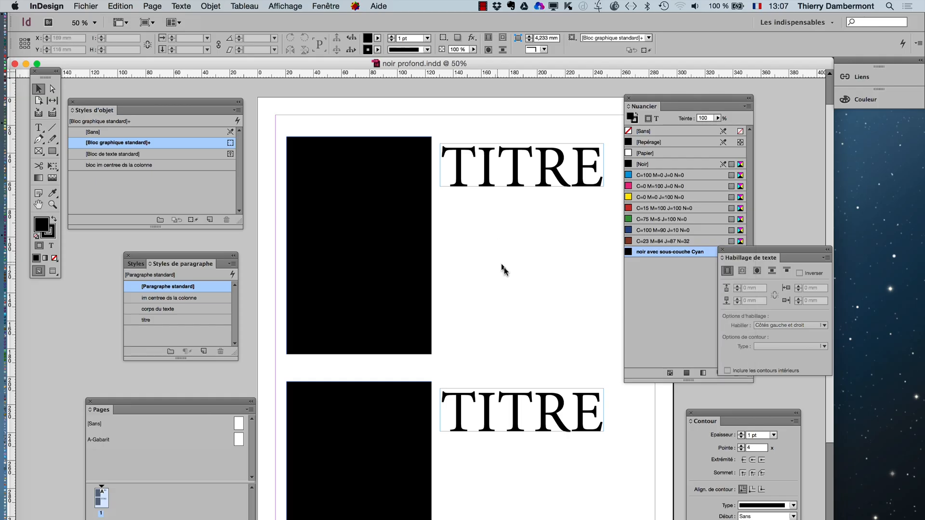
- Check which swatch the upper rectangle uses, moving the Nuancier panel clear of the Habillage de texte panel
click(423, 189)
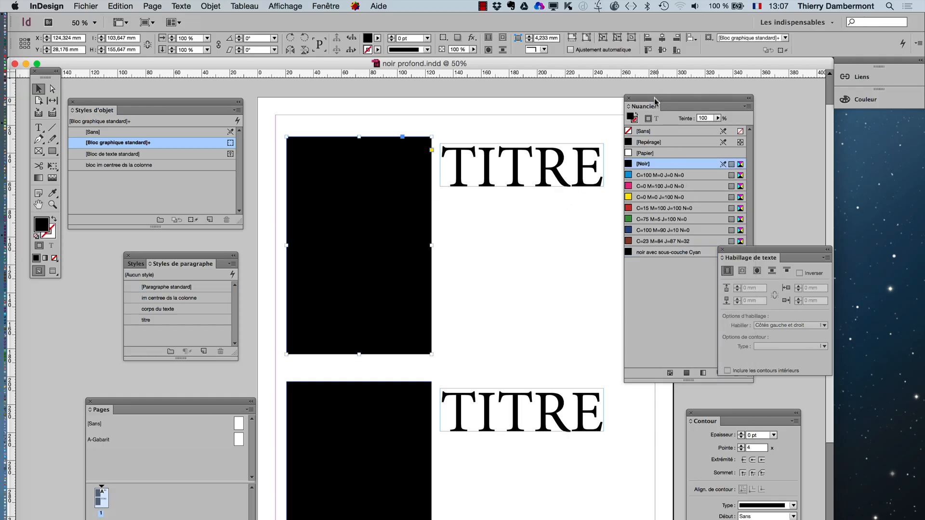
drag(657, 105, 595, 102)
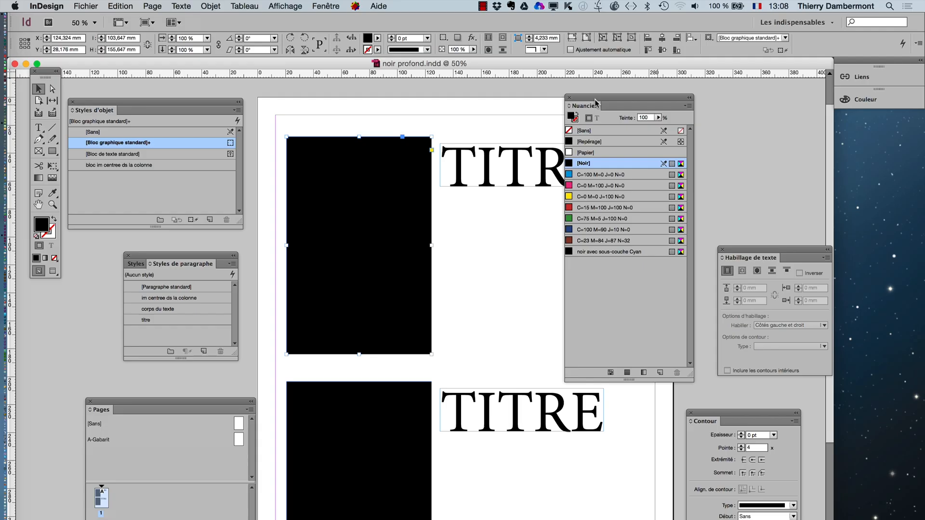
click(522, 328)
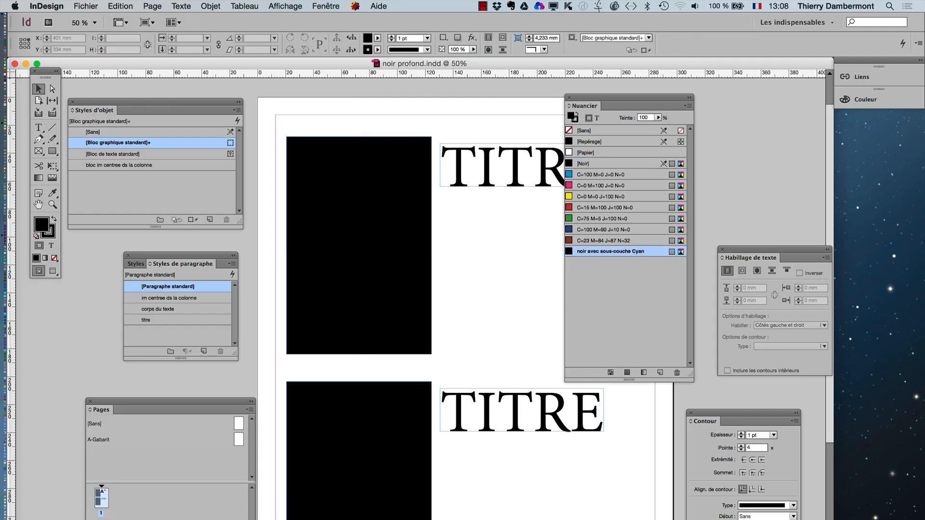
- Fit the whole page in view and move the Styles d'objet, Styles de paragraphe and Pages panels off it
key(super+minus)
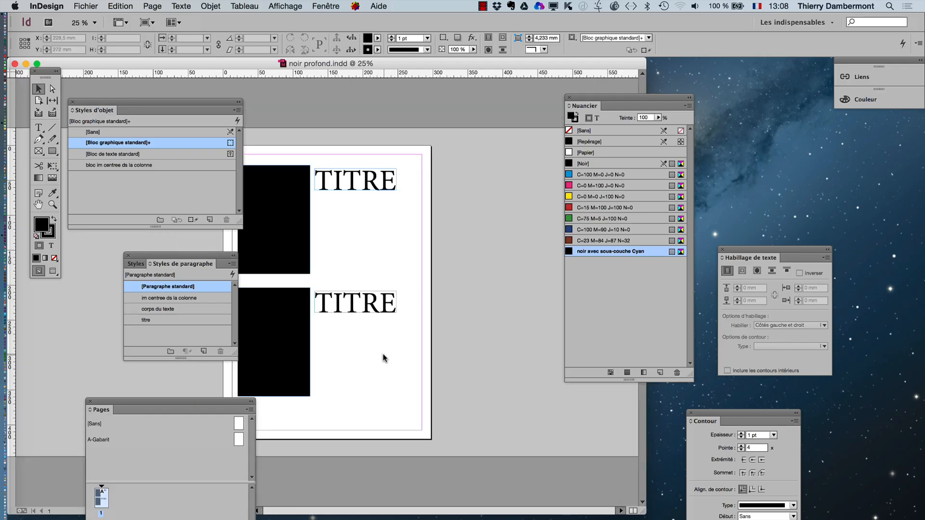
drag(200, 102, 158, 92)
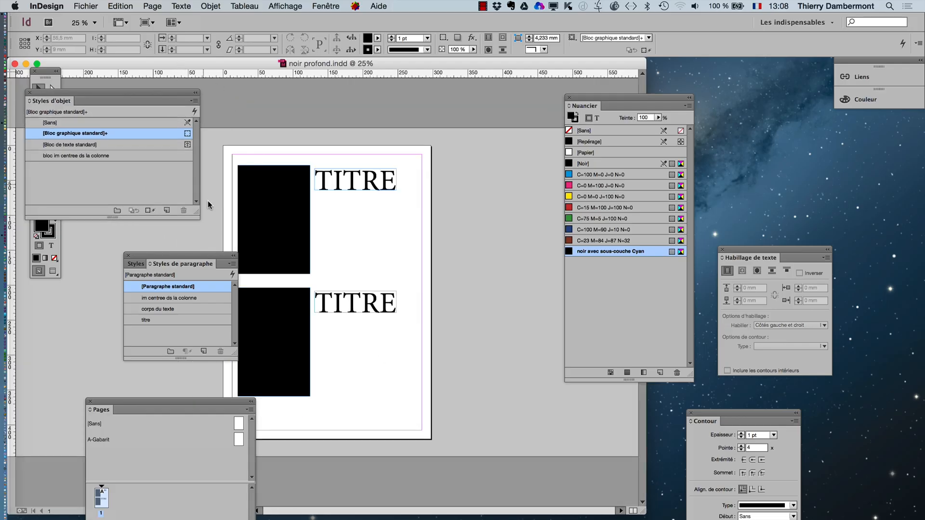
drag(224, 256, 186, 256)
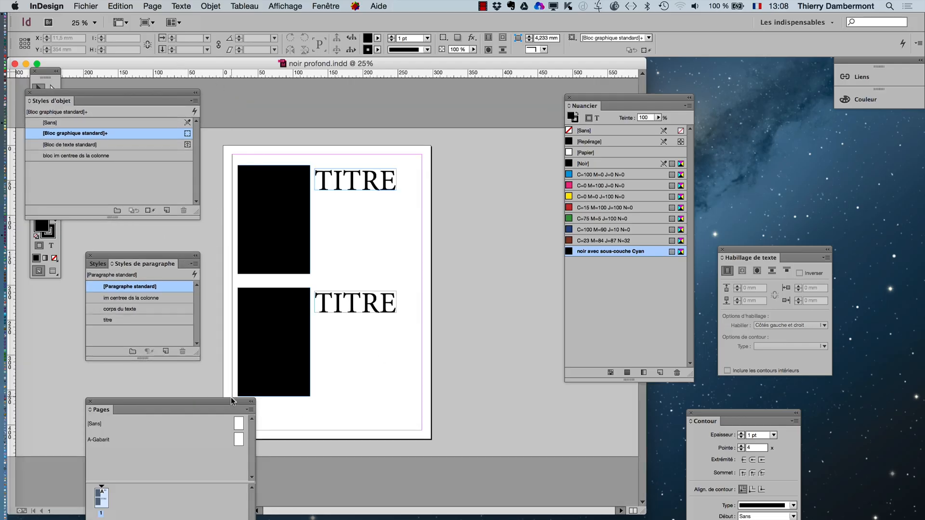
drag(232, 401, 173, 389)
- Open the Aperçu des séparations panel, place it beside the upper title and enlarge it to list all the inks
click(339, 5)
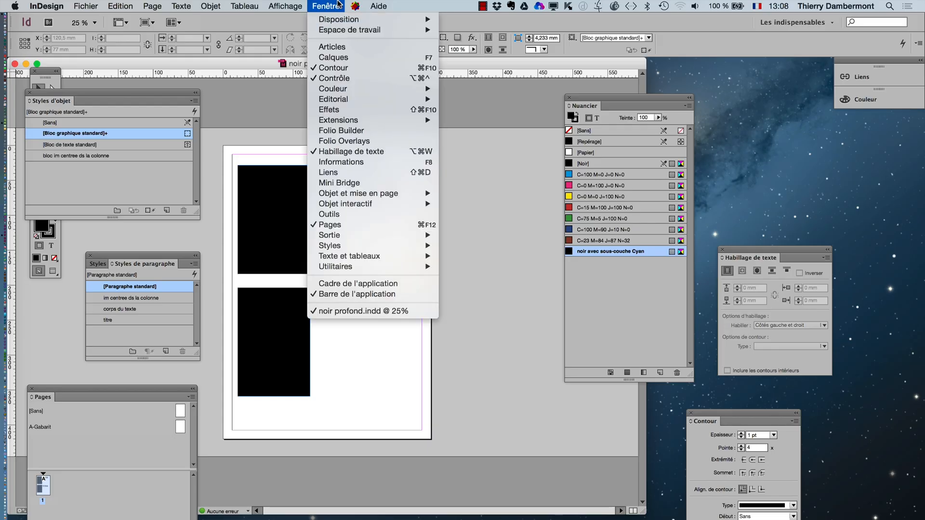
mouse_move(359, 236)
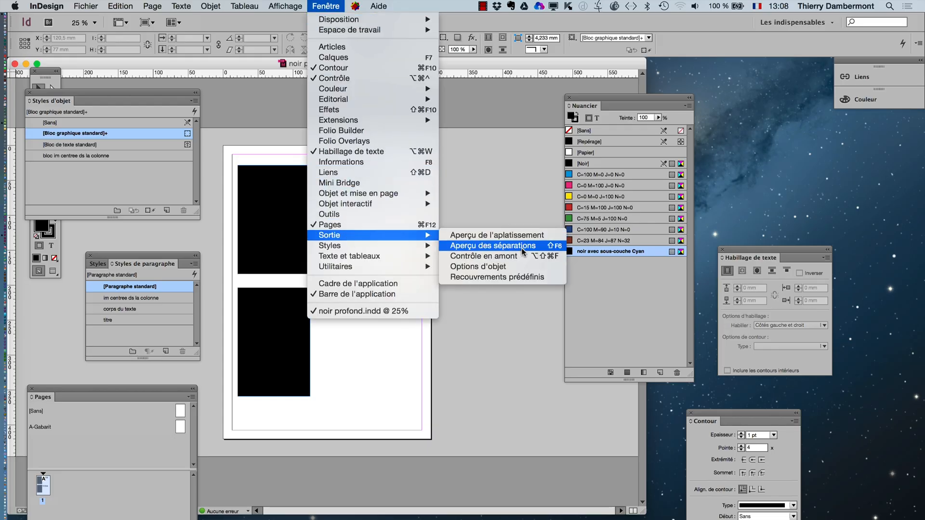
click(492, 245)
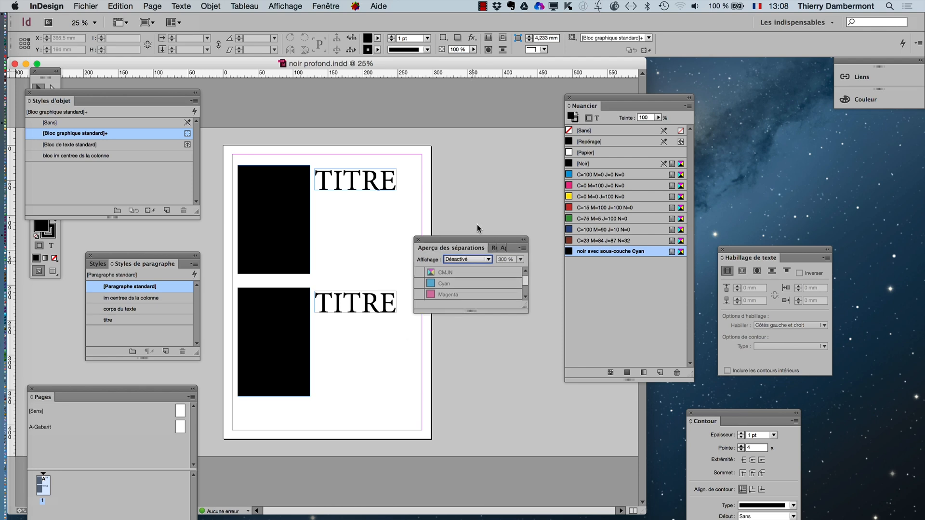
drag(473, 239, 485, 167)
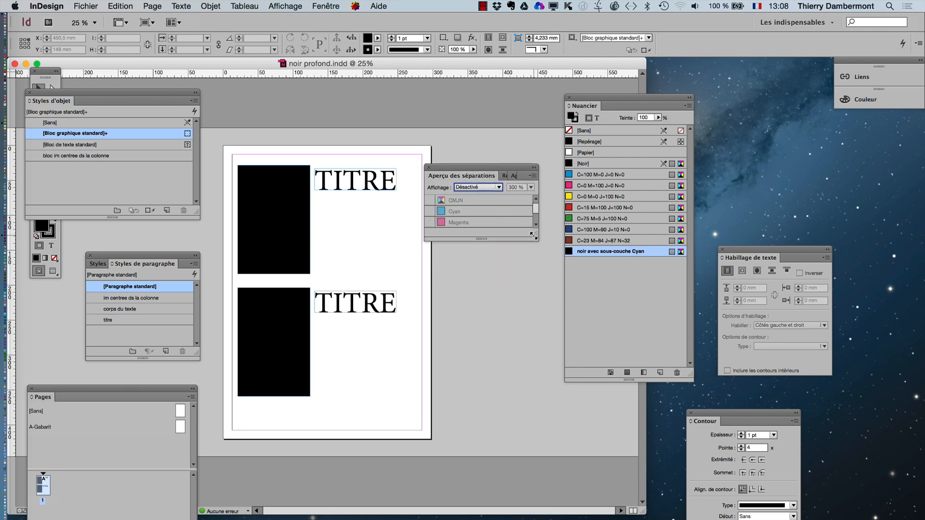
drag(532, 236, 528, 317)
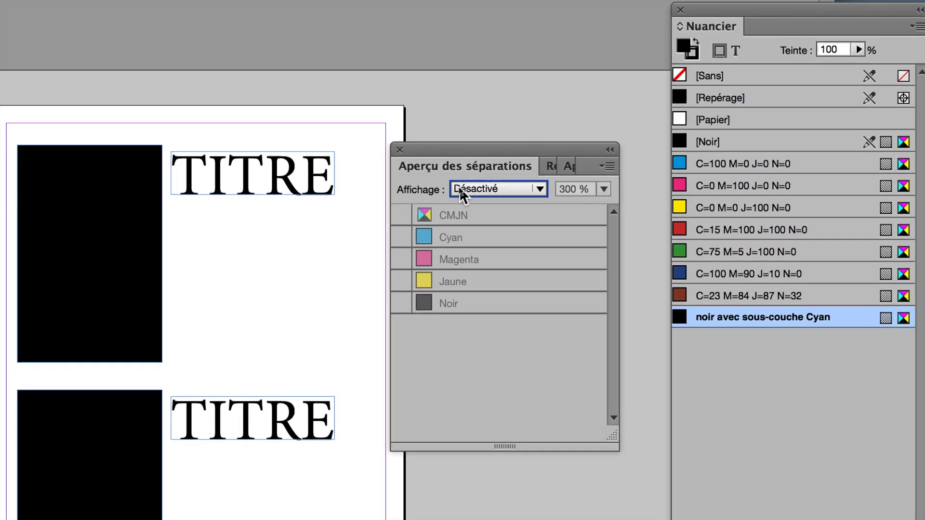
- Set the separations preview to Séparations and hide the Magenta and Jaune plates
click(458, 187)
click(469, 230)
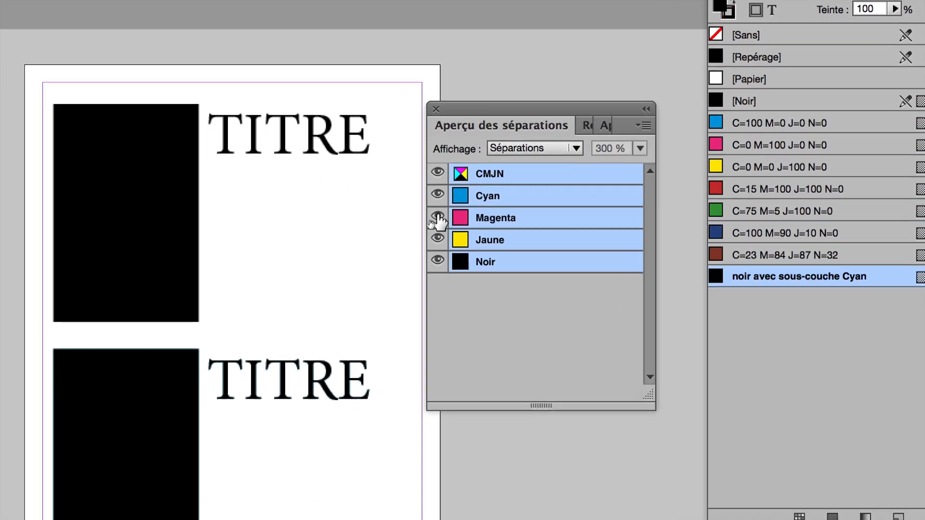
click(437, 218)
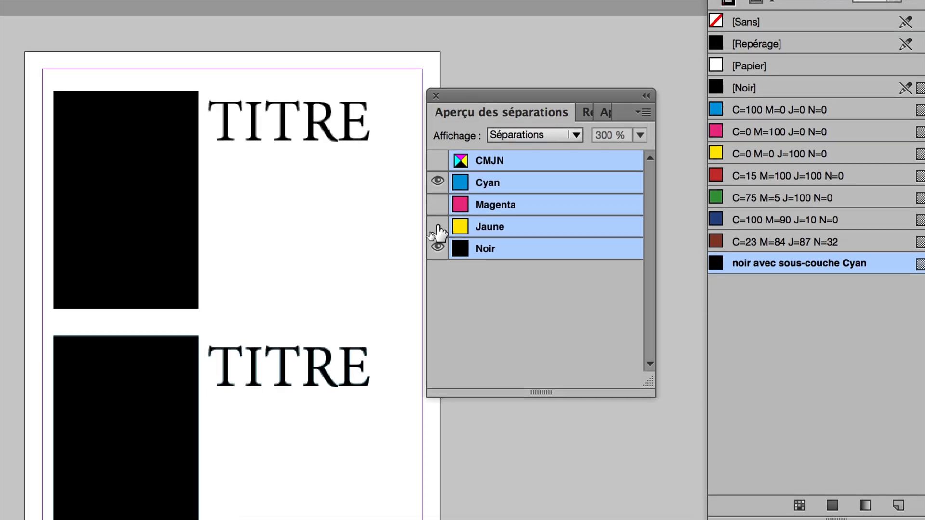
- Compare the plates on the page by viewing Cyan alone, Cyan with Noir, and Noir alone
click(437, 246)
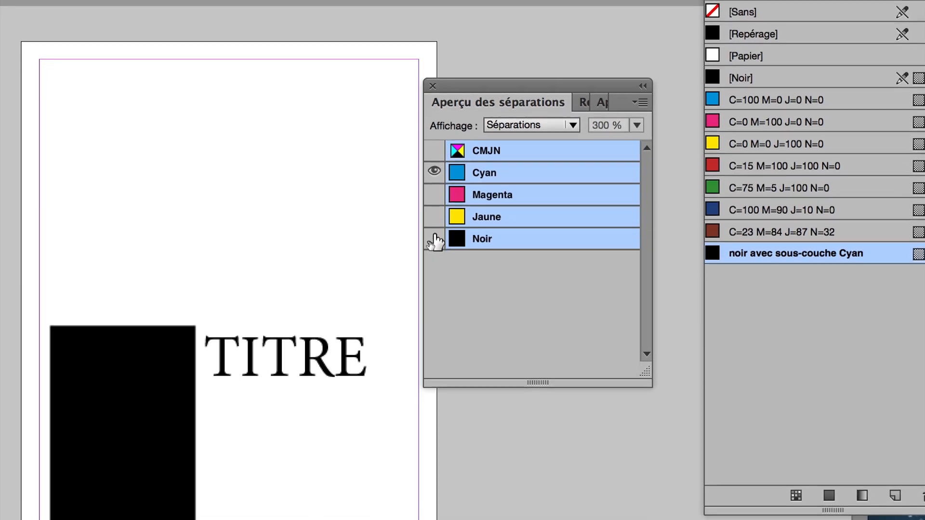
click(434, 239)
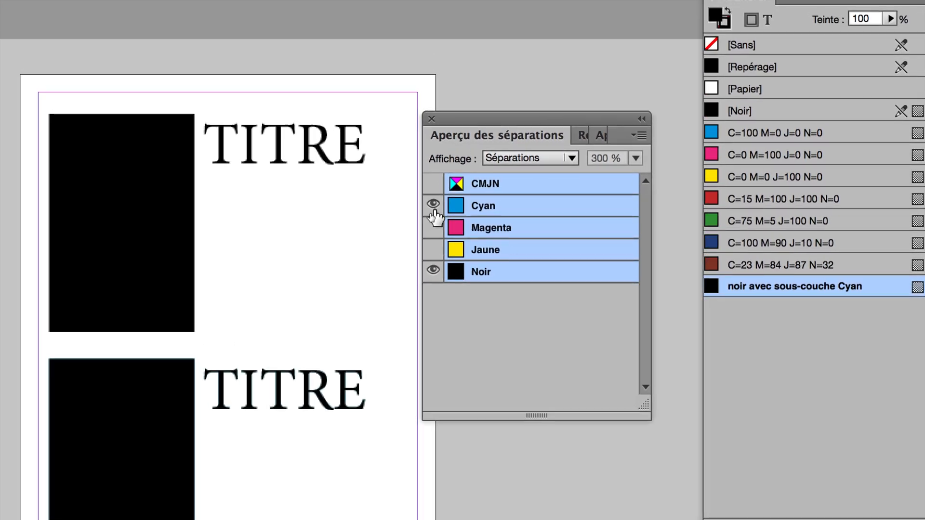
click(433, 205)
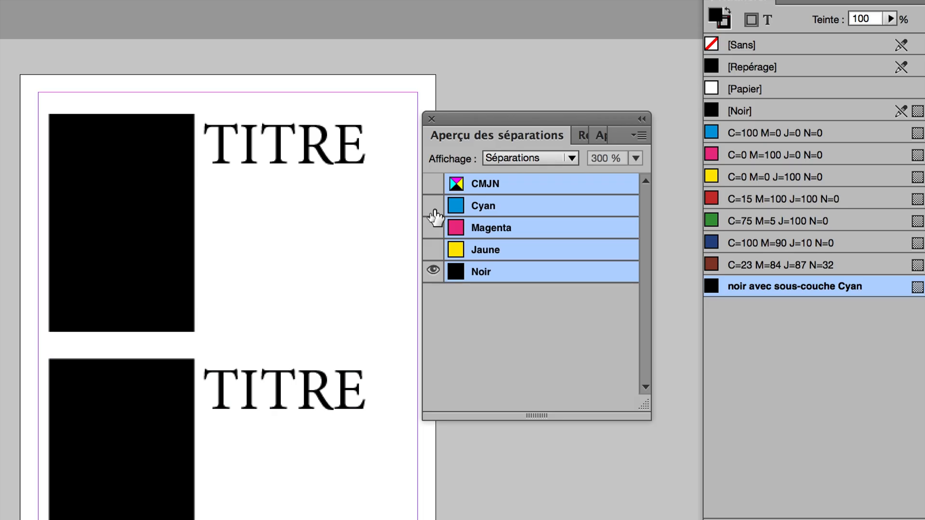
- Show the Cyan plate together with Noir and move the Nuancier and separations panels farther from the page
click(434, 212)
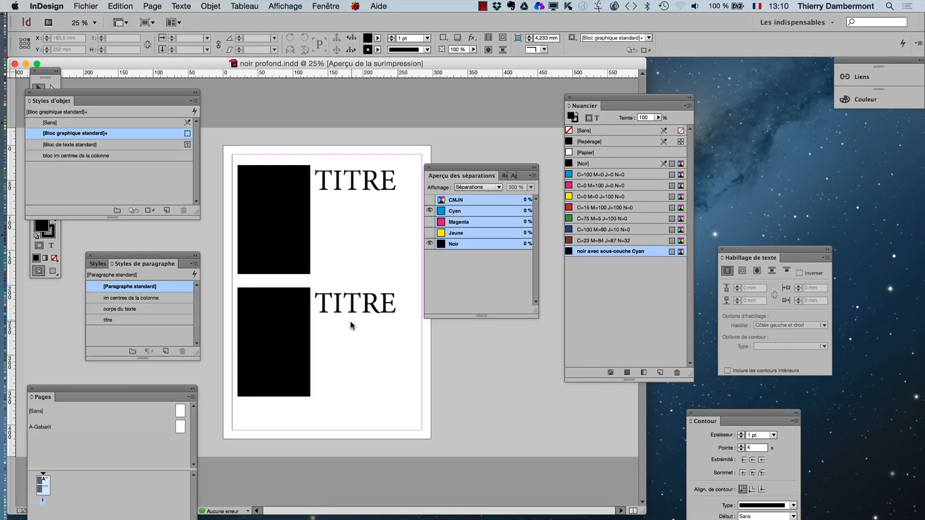
drag(592, 105, 642, 99)
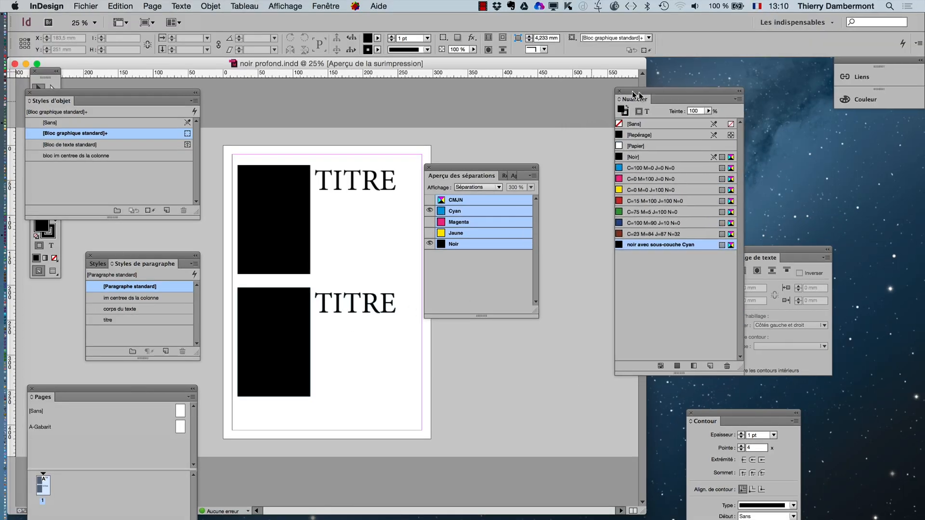
drag(466, 169, 505, 112)
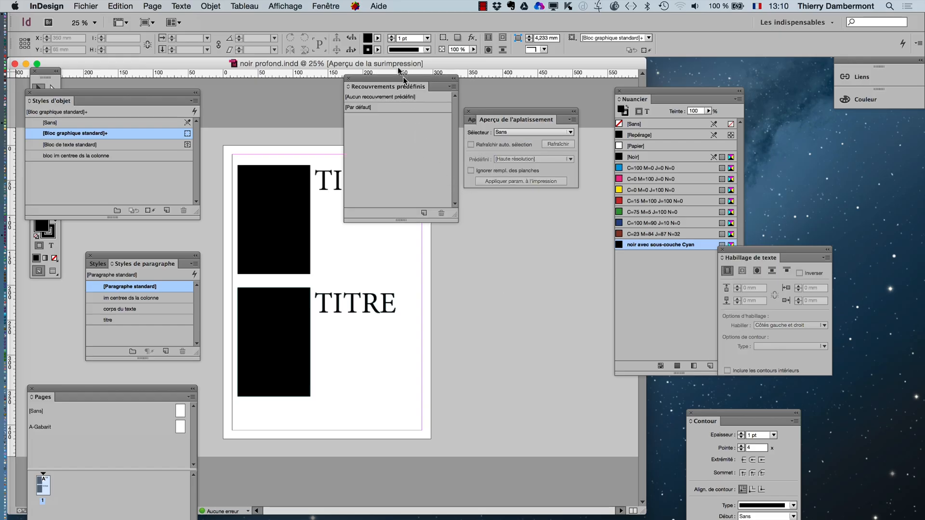
- Bring up the Recouvrements prédéfinis output panel and move it off the page, beside the lower title
click(326, 6)
mouse_move(477, 236)
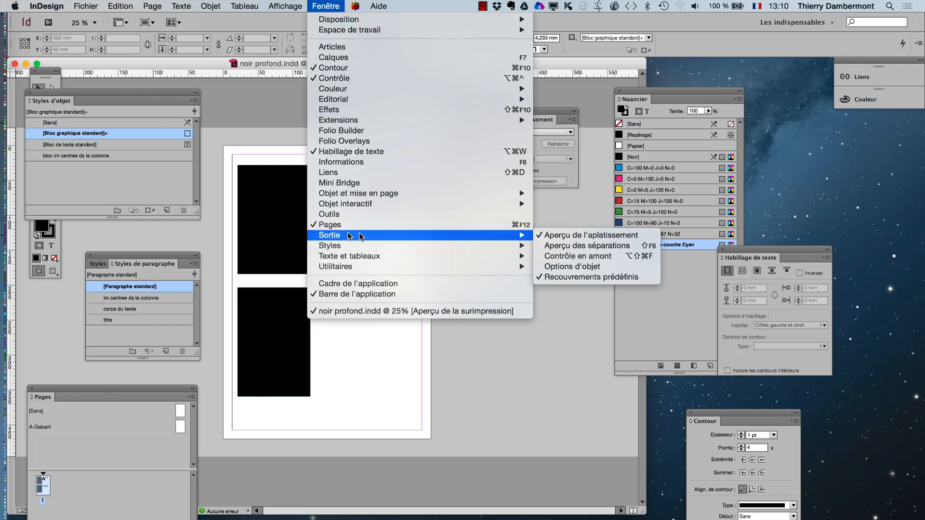
click(591, 277)
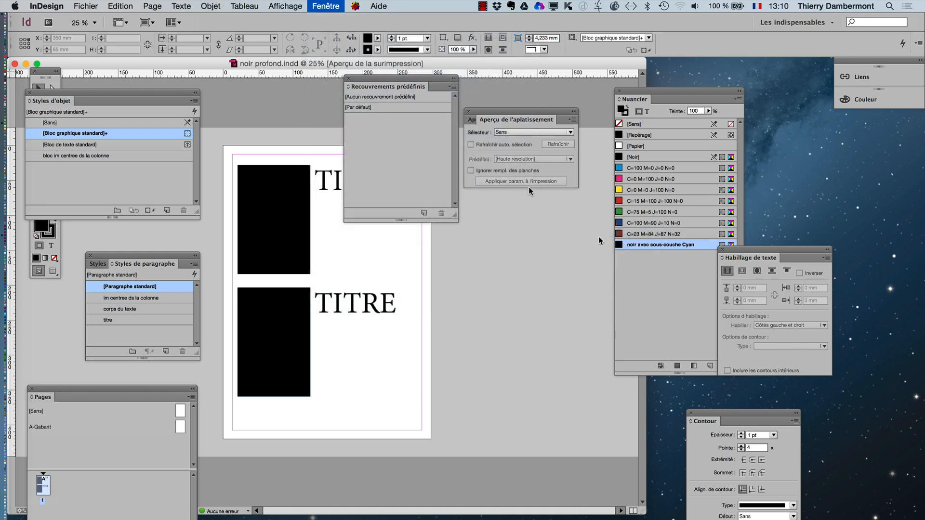
drag(427, 77, 527, 219)
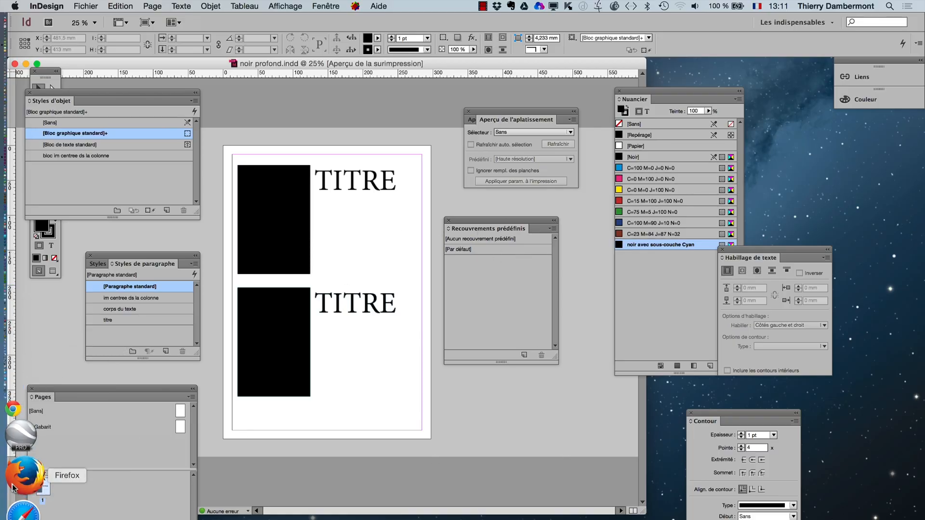
- Switch to Firefox, bring its window fully into view and open the bookmarked google.be search page
click(13, 488)
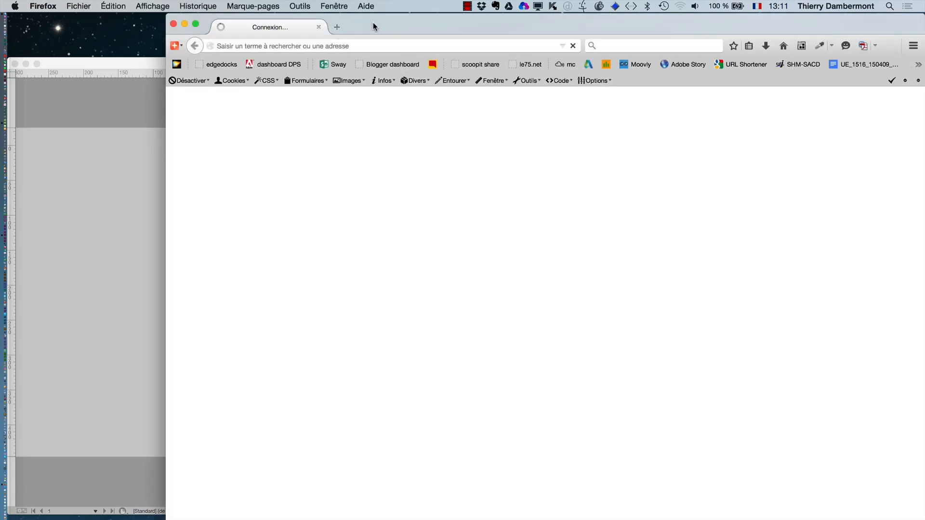
drag(373, 22, 267, 23)
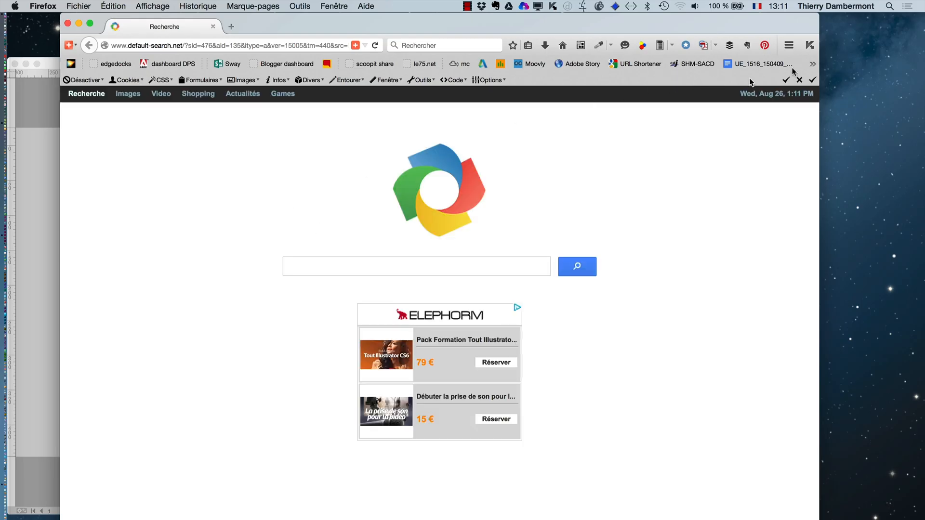
click(813, 64)
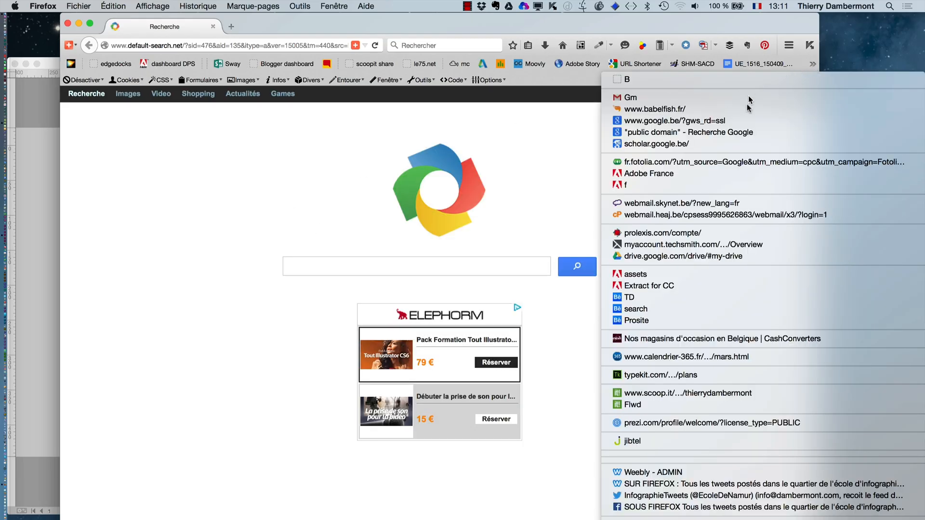
click(746, 121)
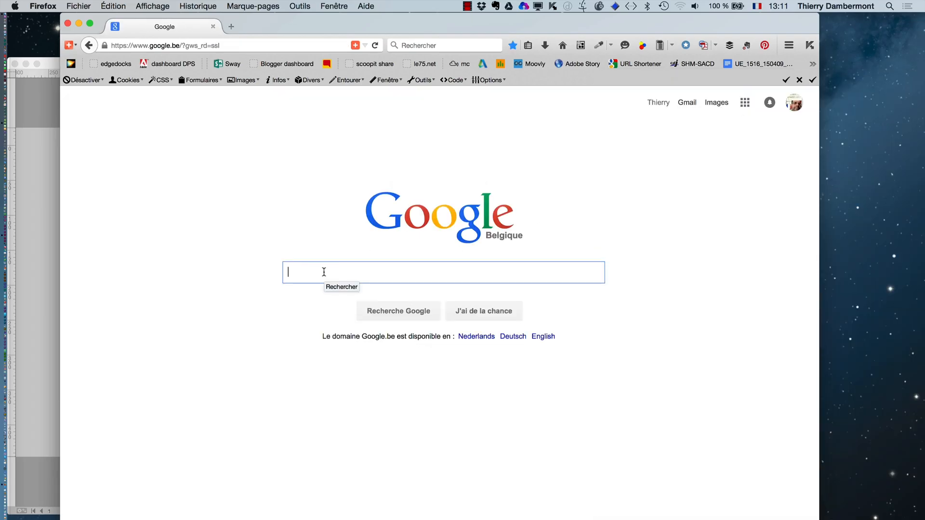
- Search Google for "trapping", refine the query to "trapping print" and show the image results
text(trapping)
key(Return)
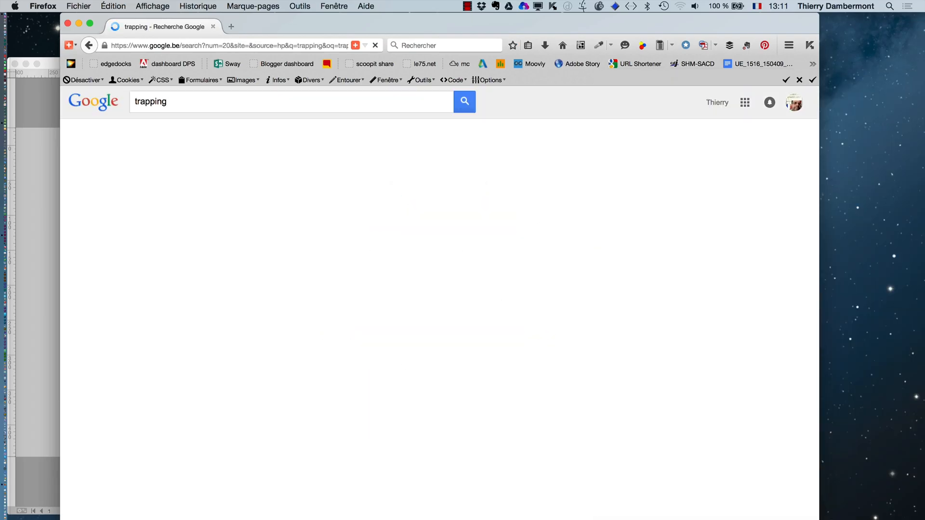
click(180, 97)
text(print)
key(Return)
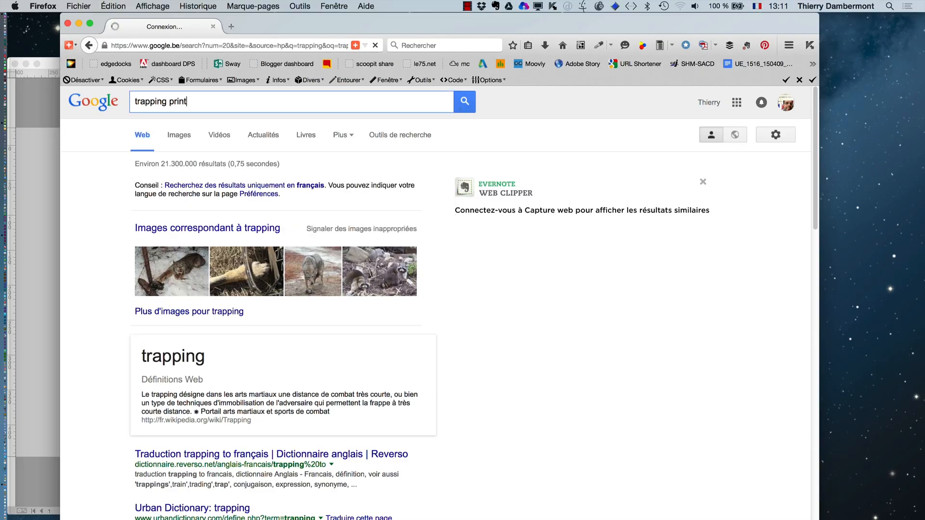
click(179, 136)
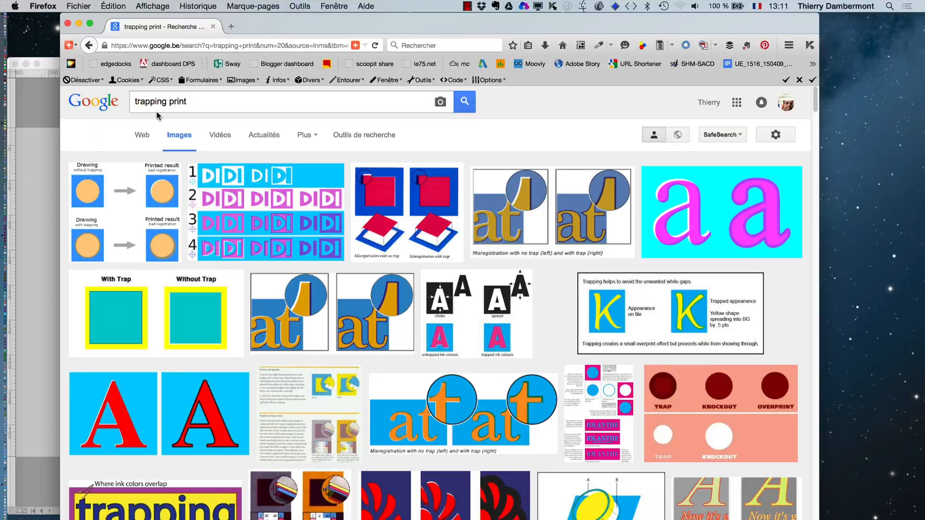
- Open the DIDI chart, the red-on-blue squares, the first "at" example and the magenta "a" example in separate tabs
super+click(289, 220)
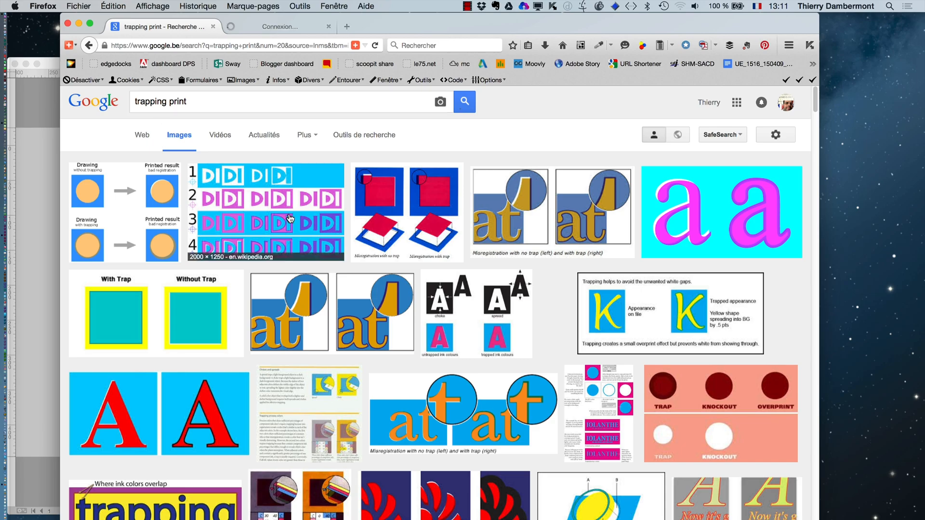
super+click(389, 222)
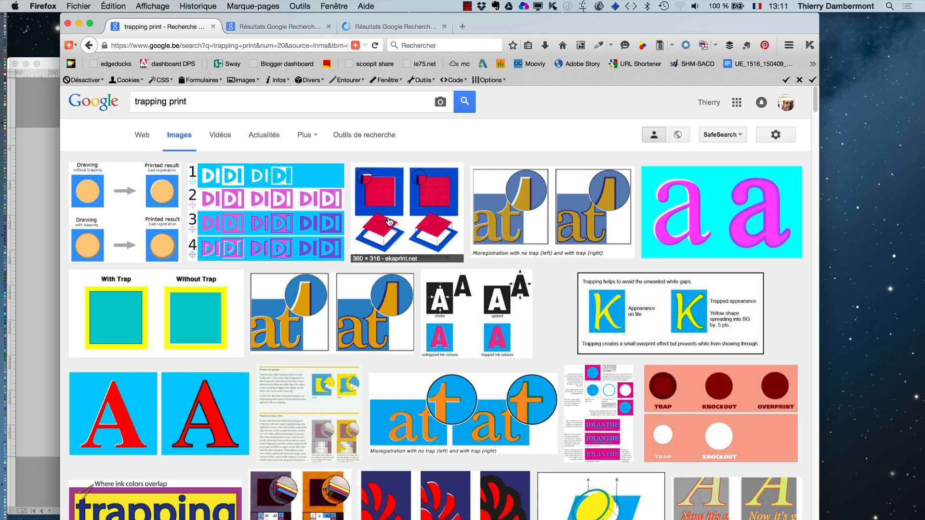
super+click(605, 216)
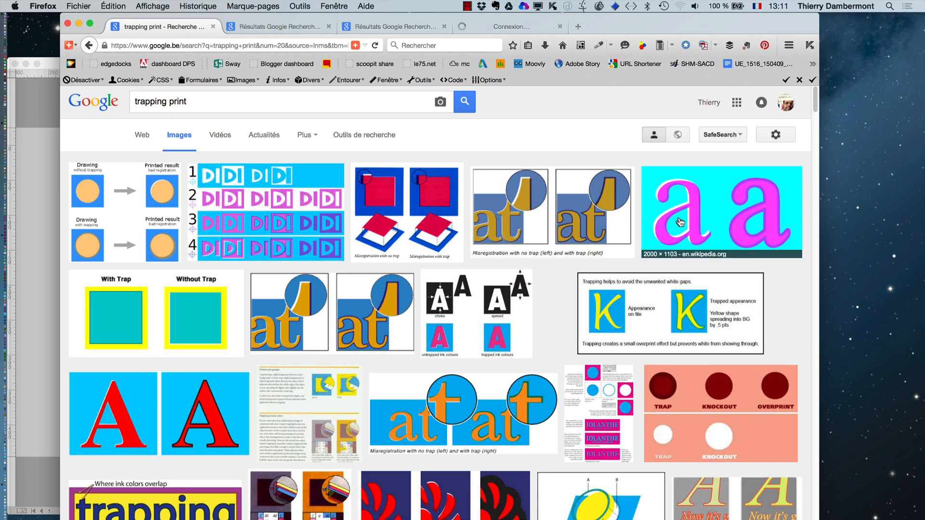
super+click(687, 223)
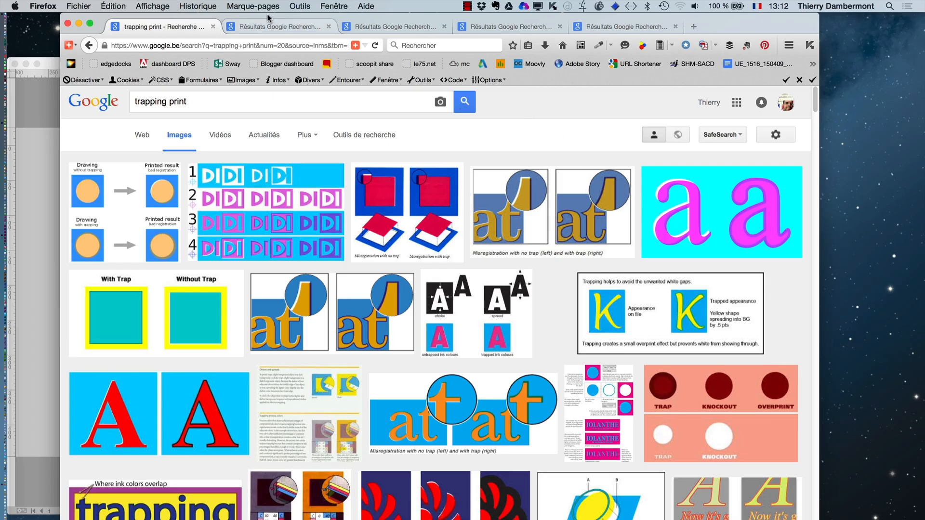
- View the four opened trapping images one after another to compare misregistration with and without a trap
click(277, 29)
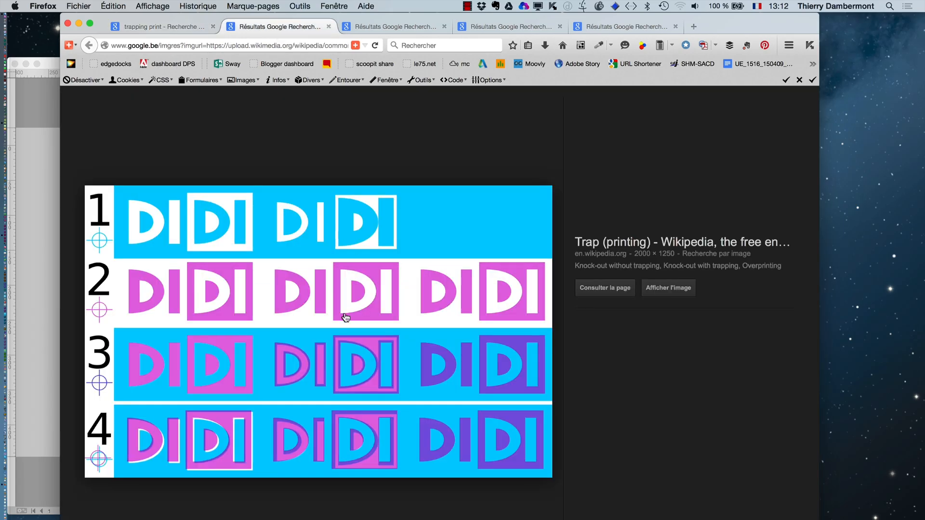
click(396, 28)
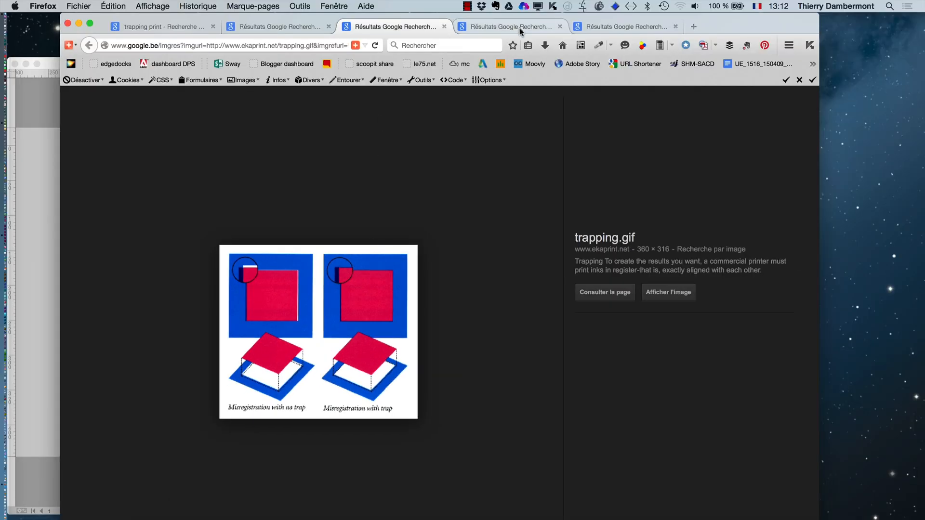
click(520, 28)
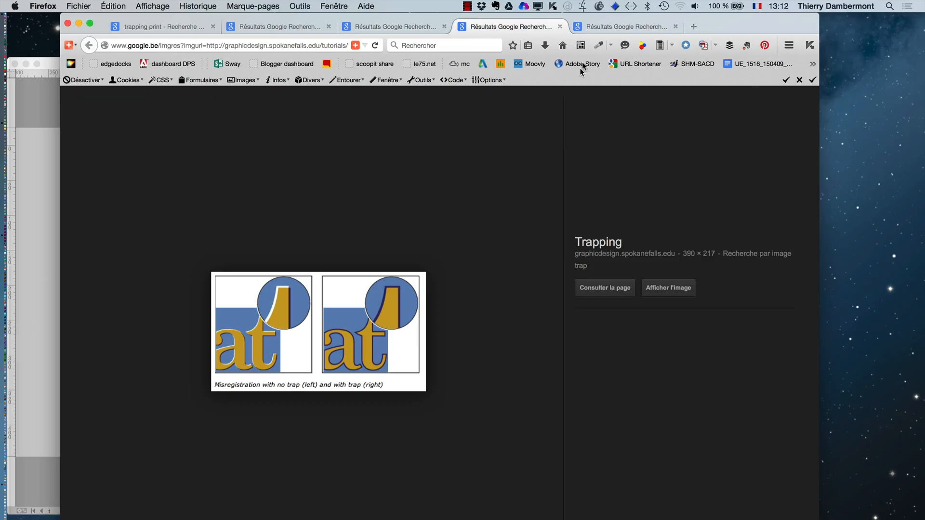
click(609, 28)
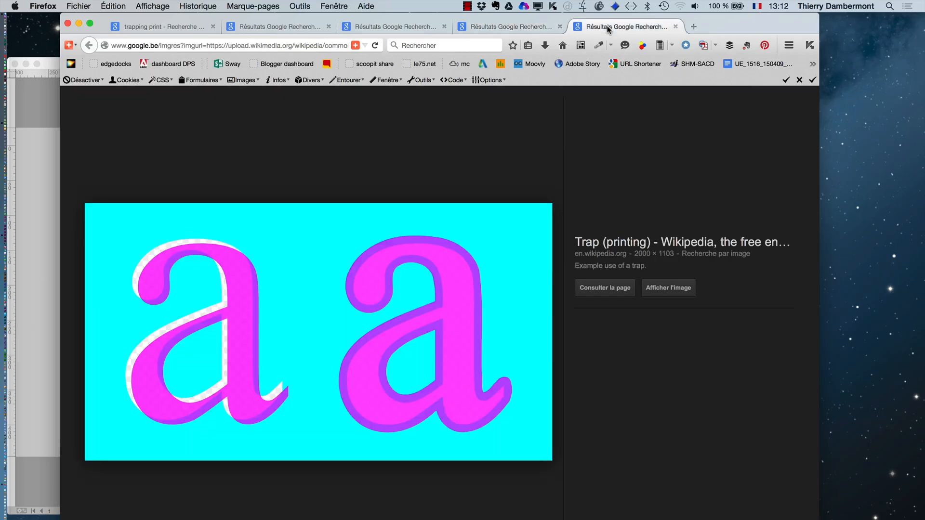
- Close the four image tabs, minimize the browser window and return to the InDesign document noir profond.indd
click(675, 27)
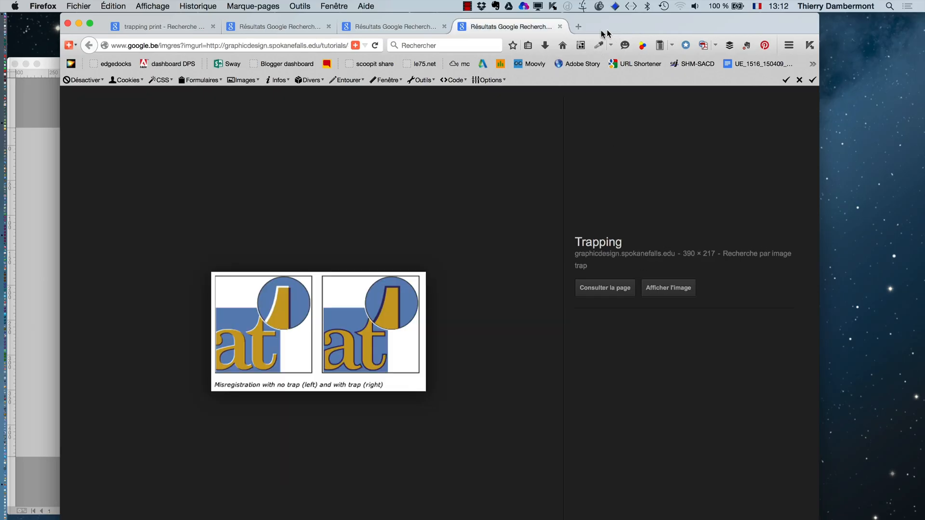
click(560, 26)
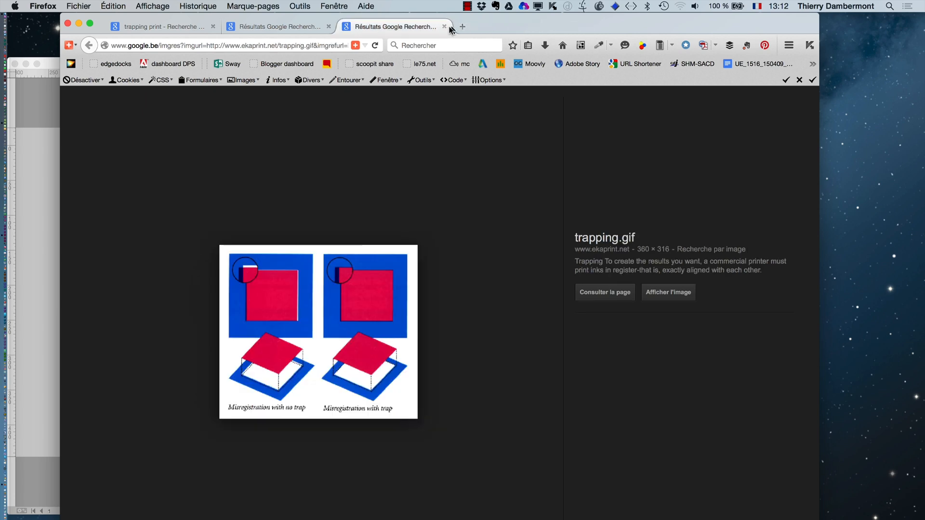
click(444, 26)
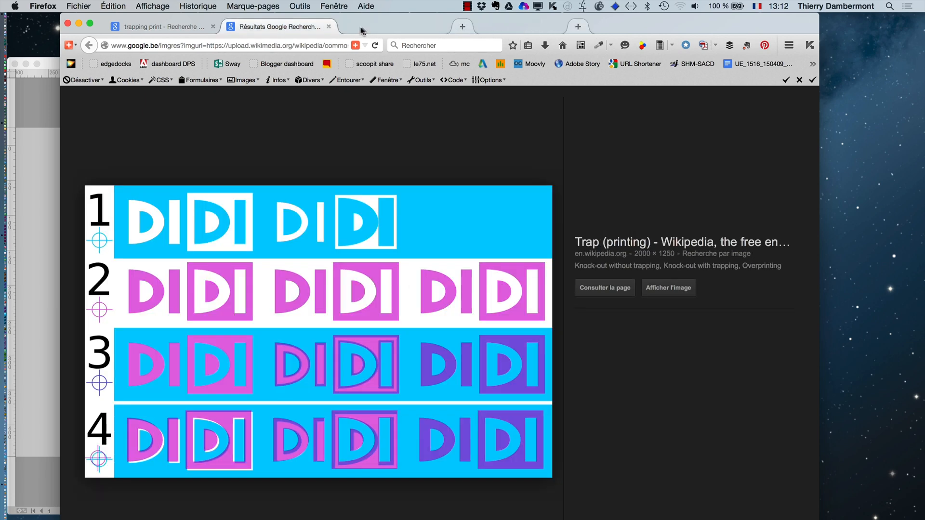
click(329, 27)
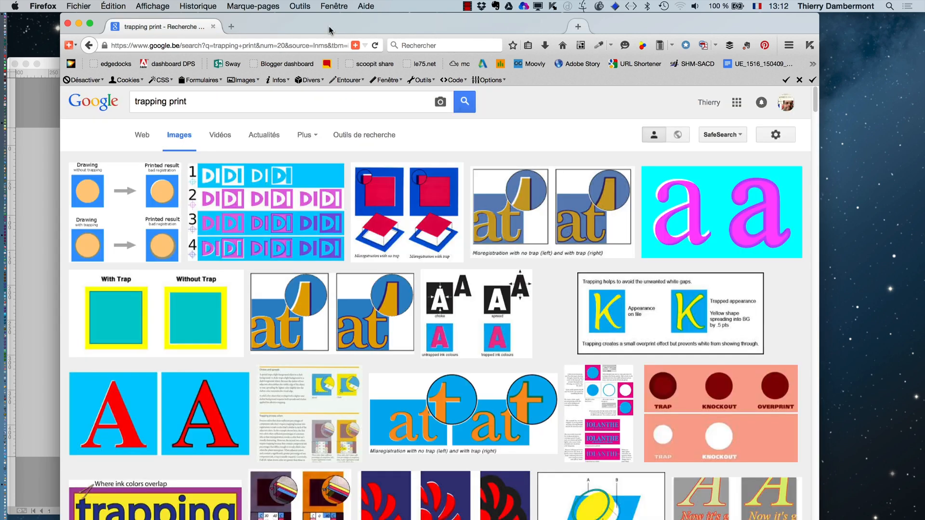
click(77, 24)
click(293, 62)
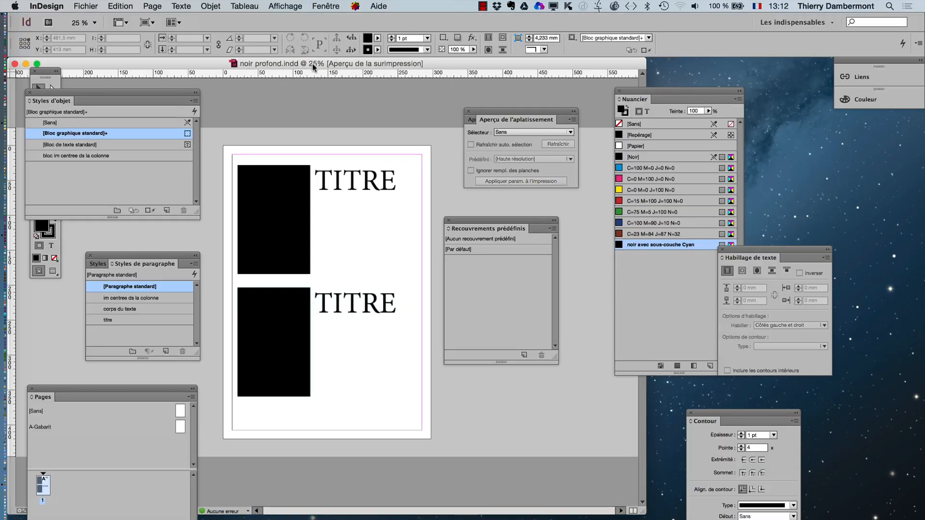
- Shift the document window slightly and move the Aperçu de l'aplatissement and Recouvrements prédéfinis panels off the page
drag(312, 63, 333, 69)
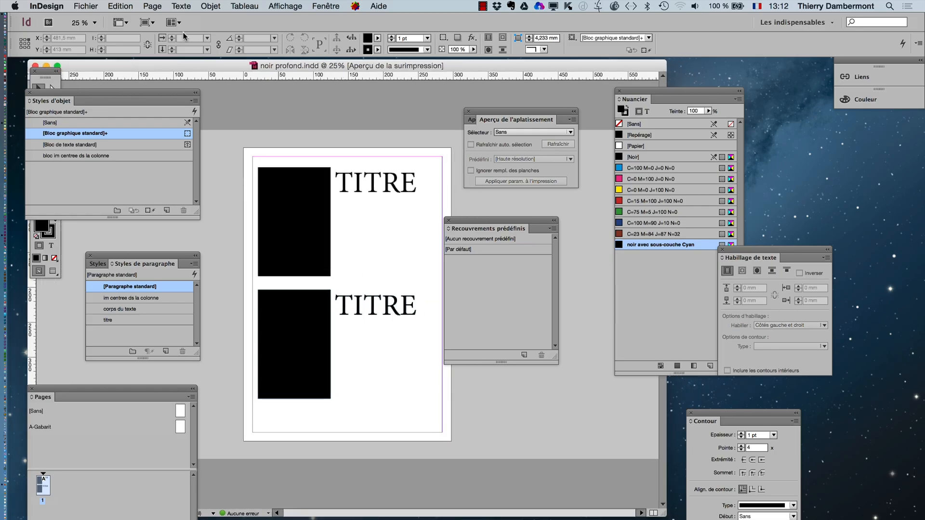
drag(477, 121, 499, 104)
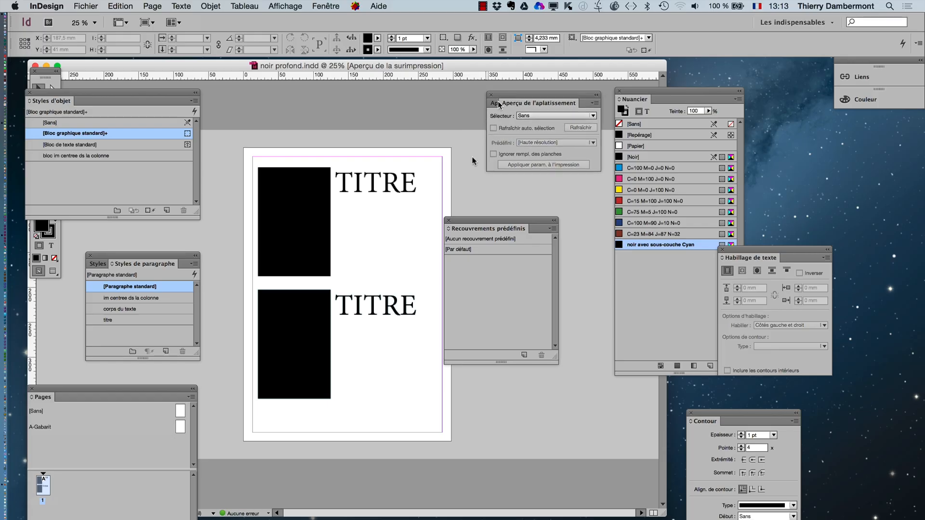
drag(467, 222, 510, 202)
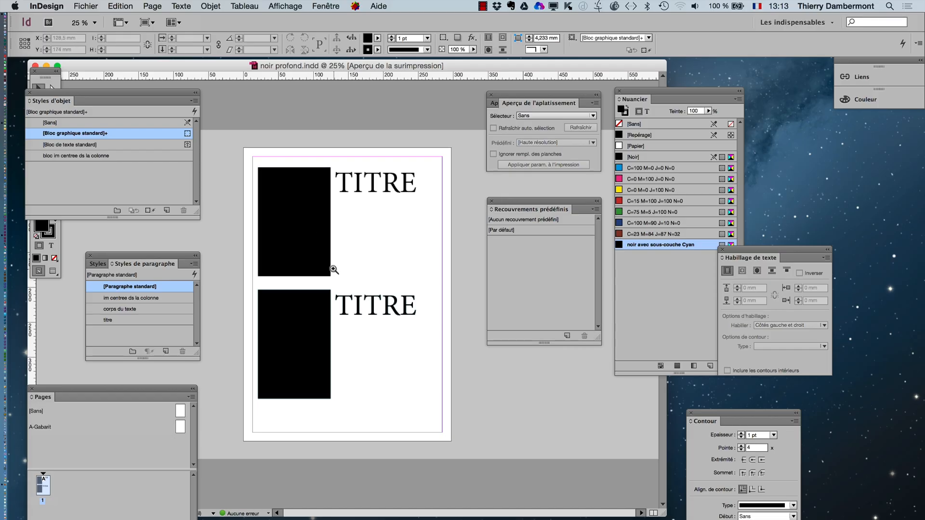
- Zoom the page to 75%, move the Contour panel beyond the Nuancier panel and widen the document window
key(z)
click(325, 263)
click(378, 310)
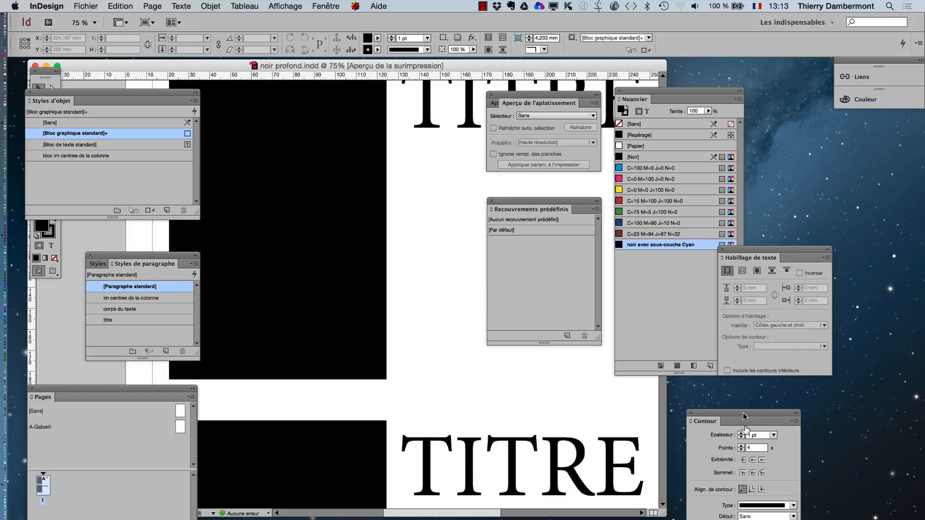
drag(727, 415, 837, 149)
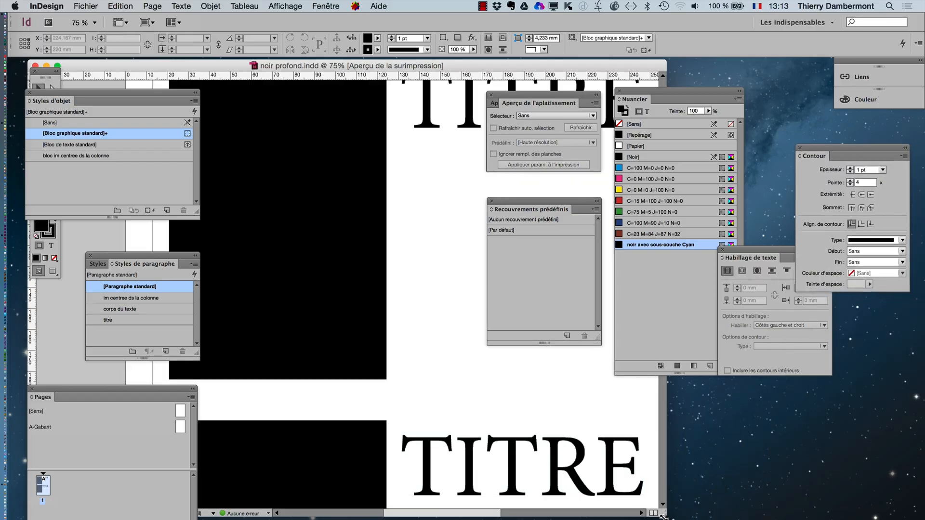
drag(663, 513, 879, 519)
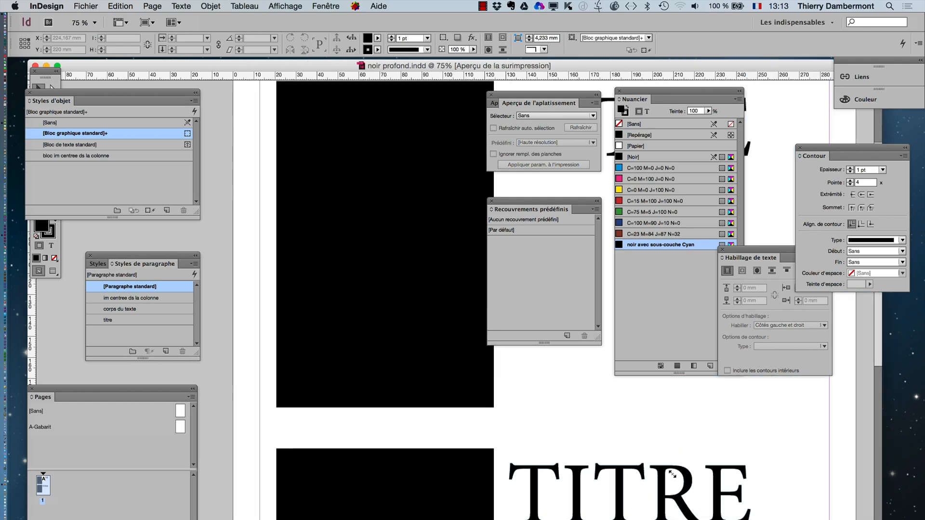
- Zoom the page out to 50% and move the Aperçu de l'aplatissement and Recouvrements prédéfinis panels clear of both titles
key(space)
key(super+minus)
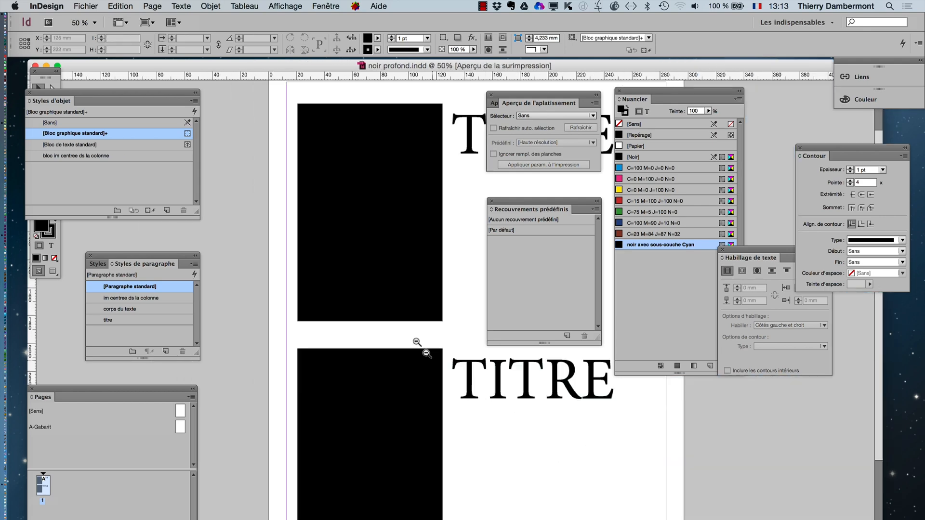
drag(504, 94, 750, 409)
drag(525, 201, 688, 392)
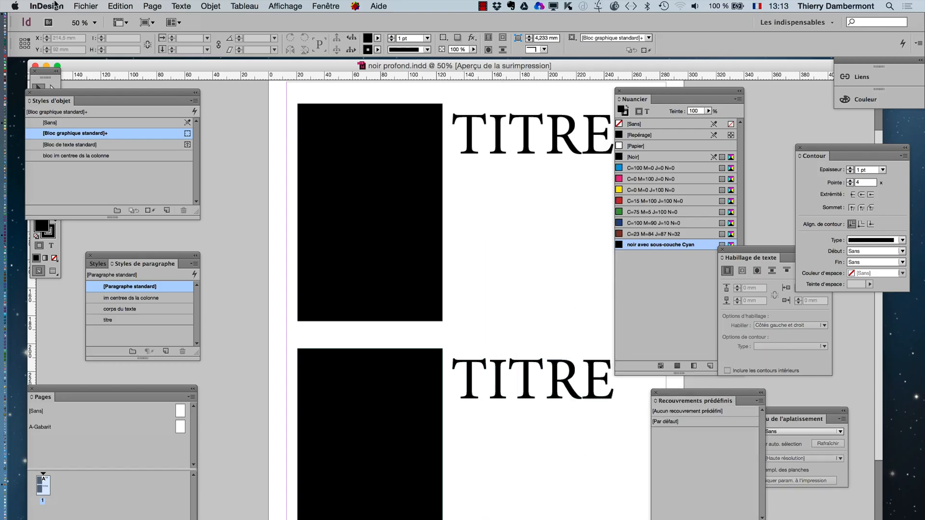
- In the Aspect du noir preferences, set the on-screen option to Afficher tous les noirs avec précision and apply it
click(56, 5)
mouse_move(65, 51)
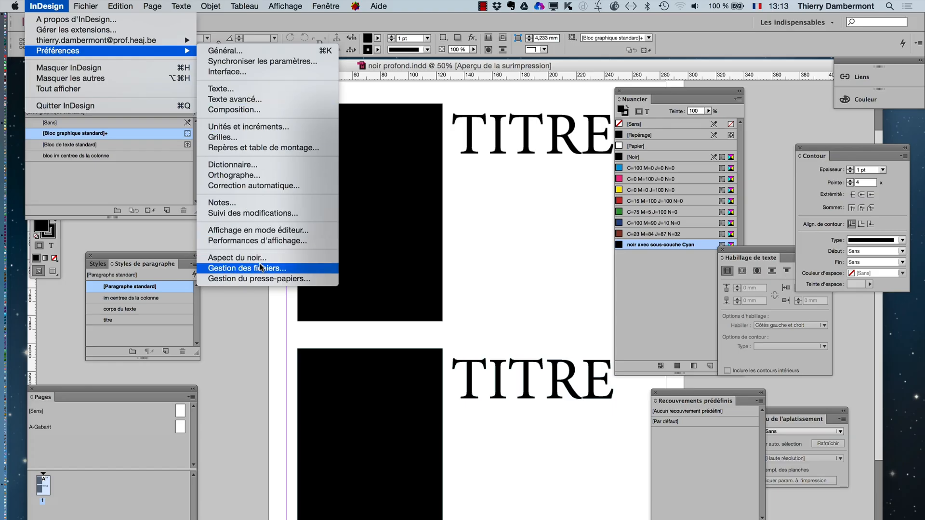
key(alt)
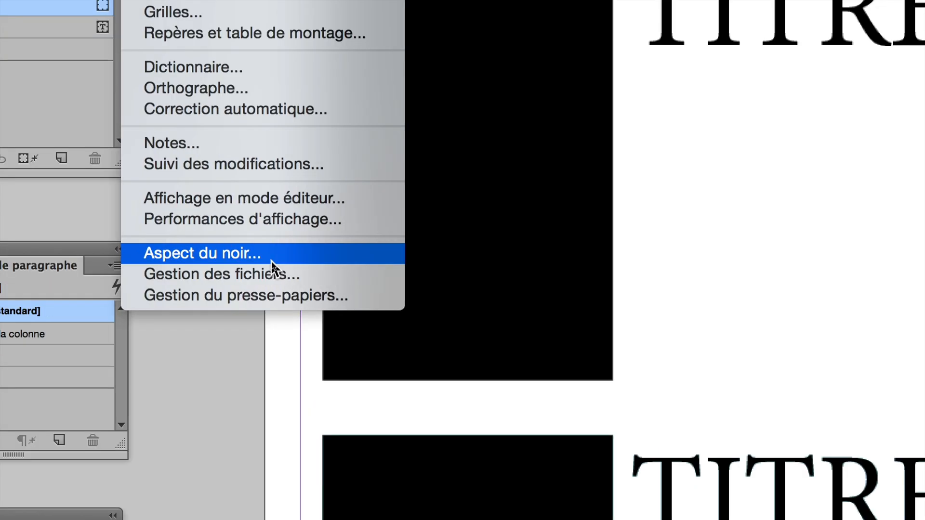
click(272, 262)
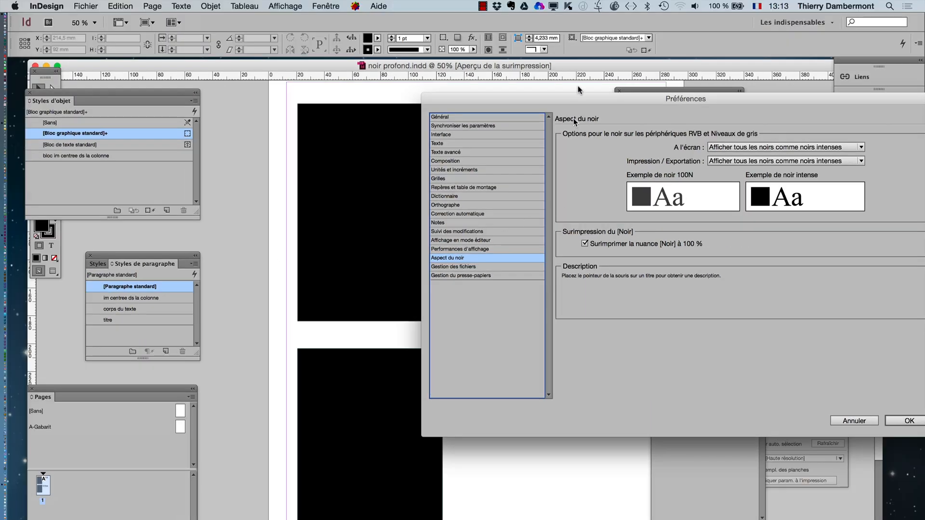
drag(582, 98, 353, 100)
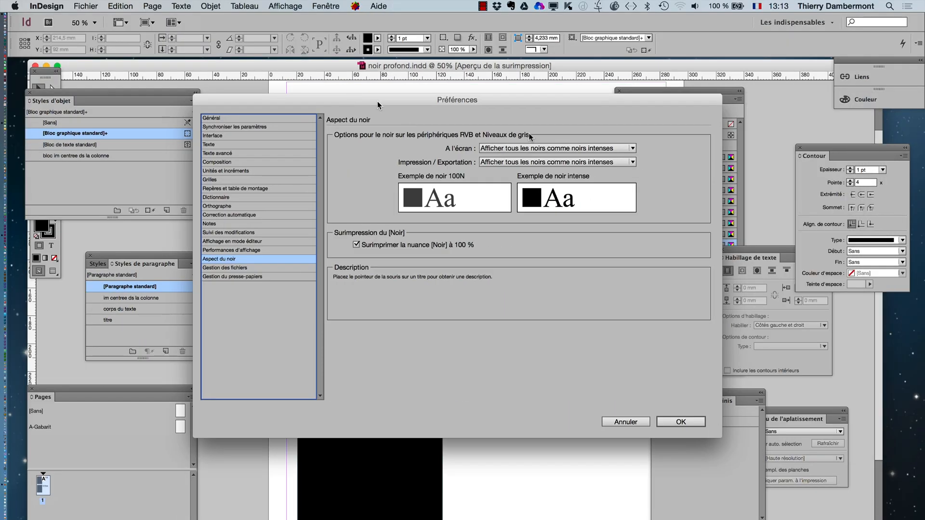
key(alt)
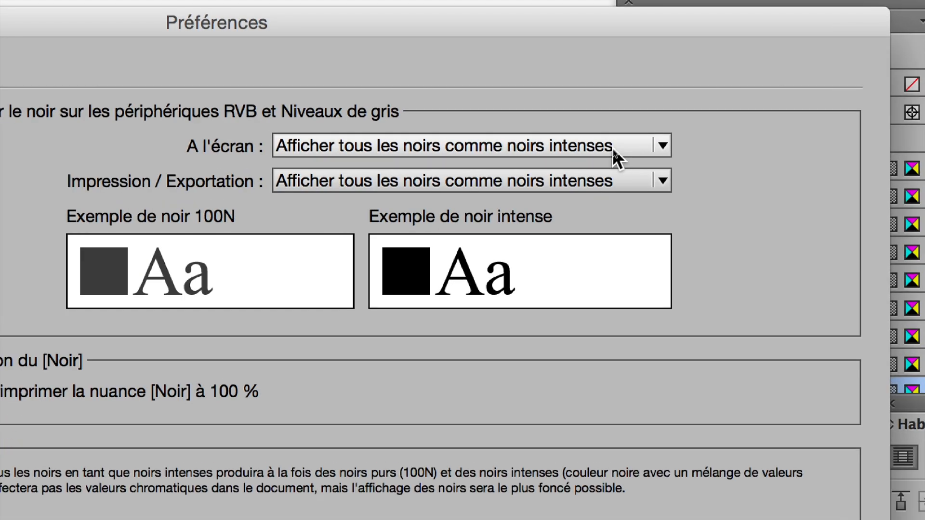
click(612, 148)
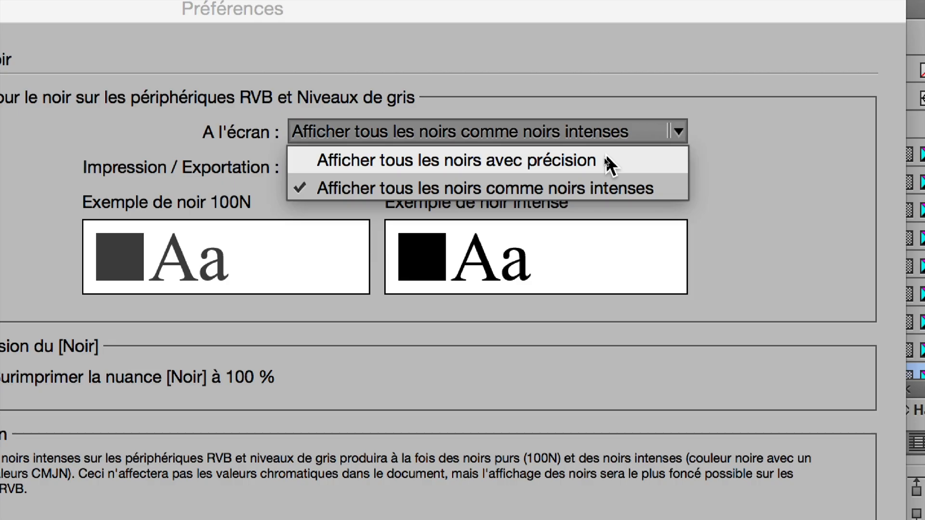
click(610, 163)
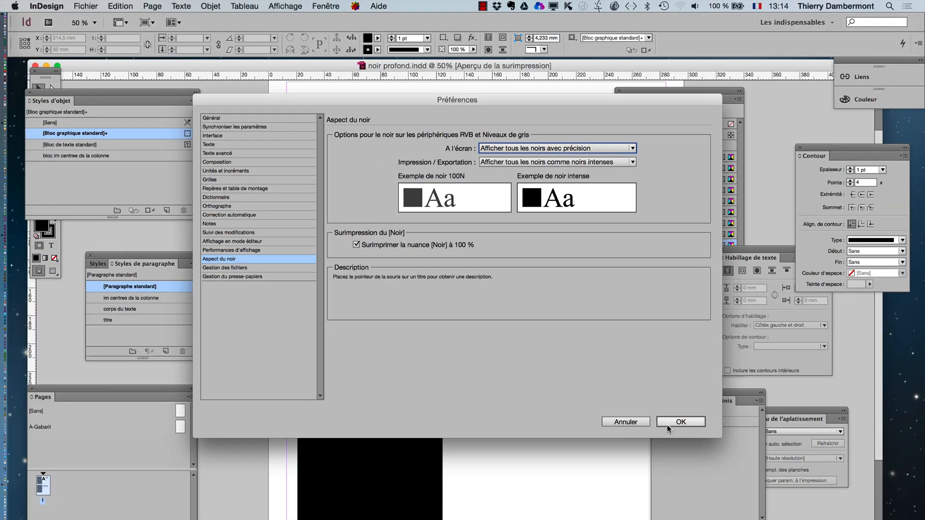
click(666, 423)
- Close noir profond.indd and open the recent document deuxieme-doc-17.indd
key(super+minus)
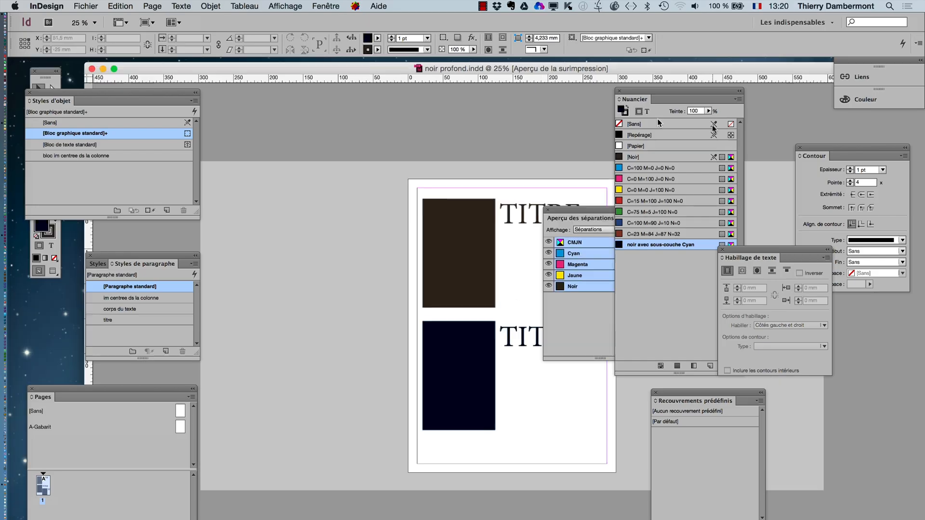
click(92, 69)
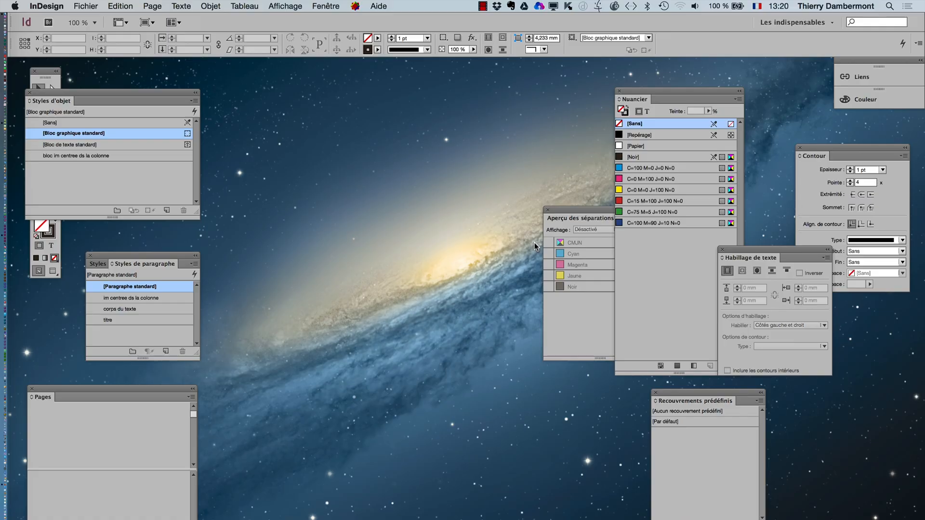
click(86, 5)
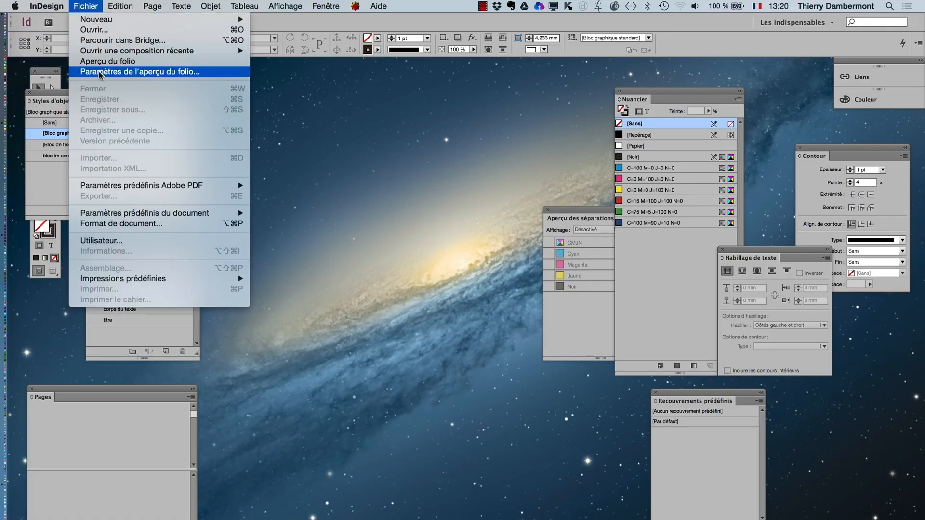
mouse_move(100, 52)
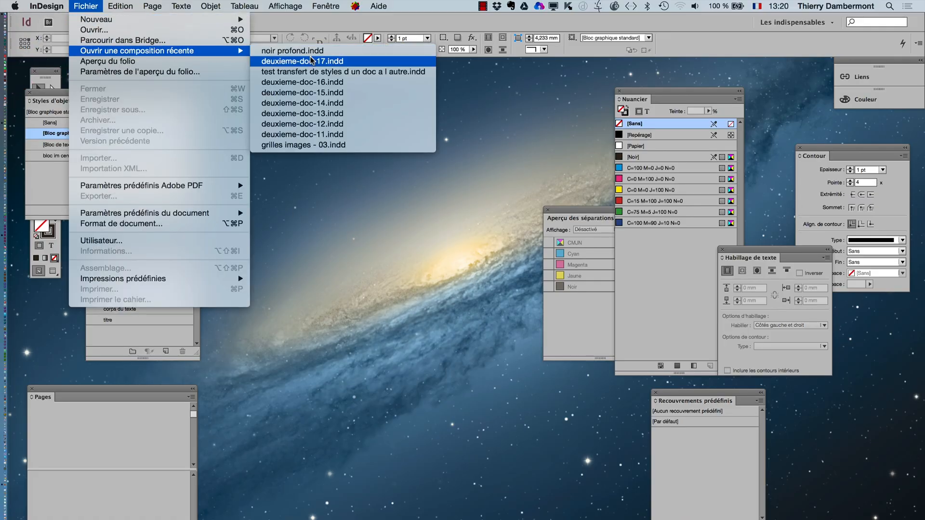
click(343, 62)
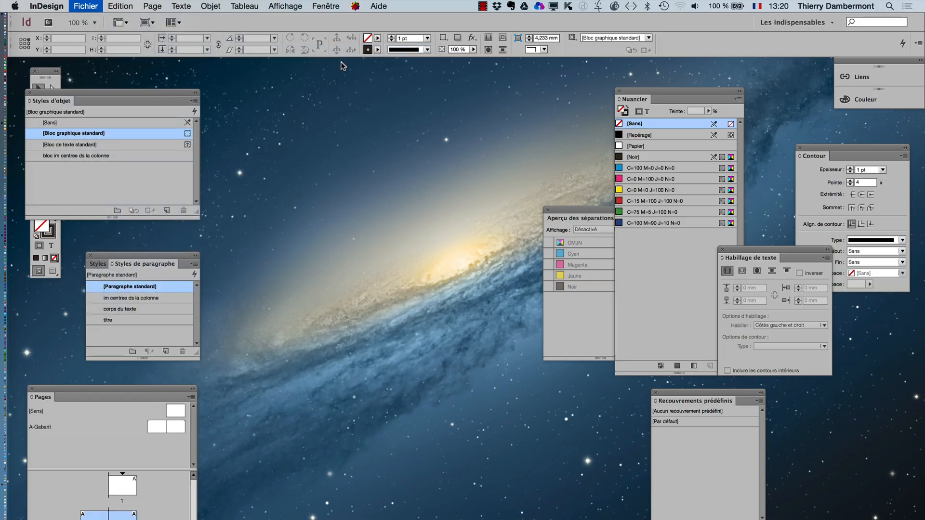
- Move the Aperçu des séparations and Nuancier panels off the document page
drag(577, 207, 273, 413)
click(638, 93)
drag(639, 92, 678, 91)
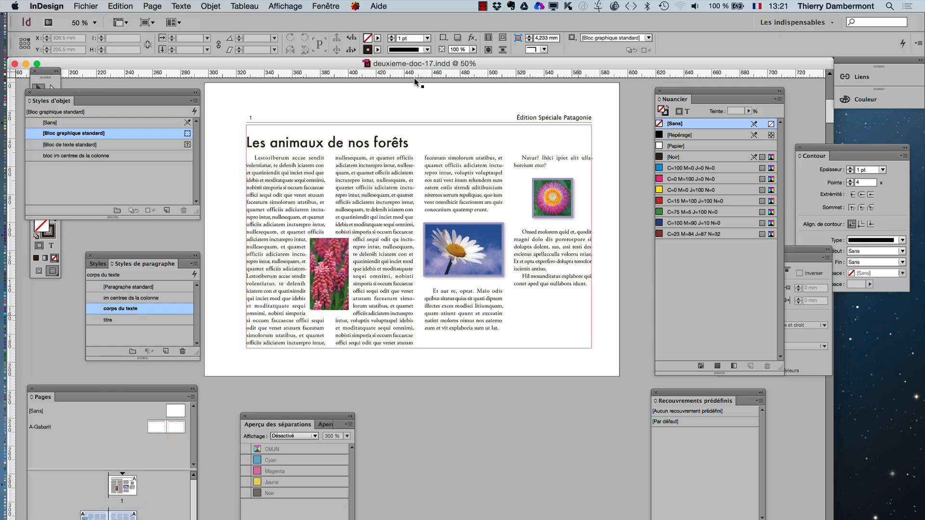
- Show the Calques panel, collapse Calque 1 and add a second layer
click(319, 5)
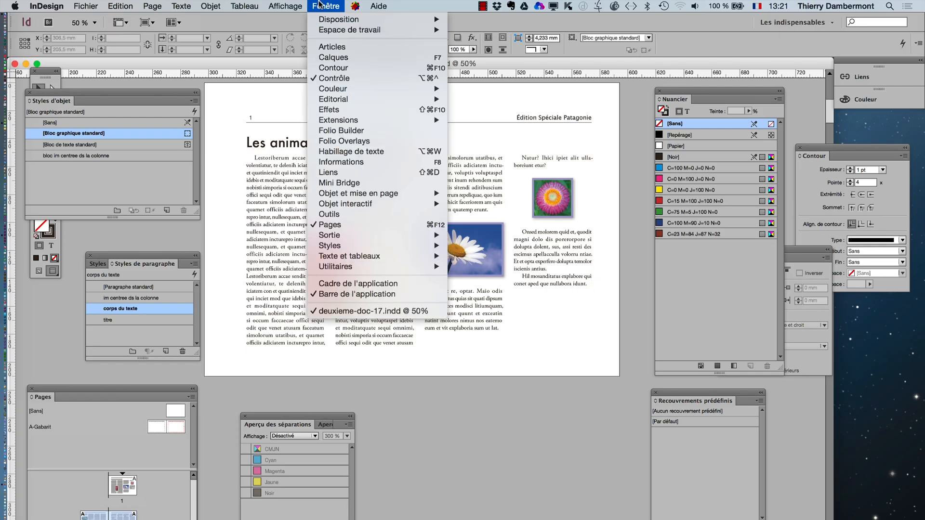
click(337, 57)
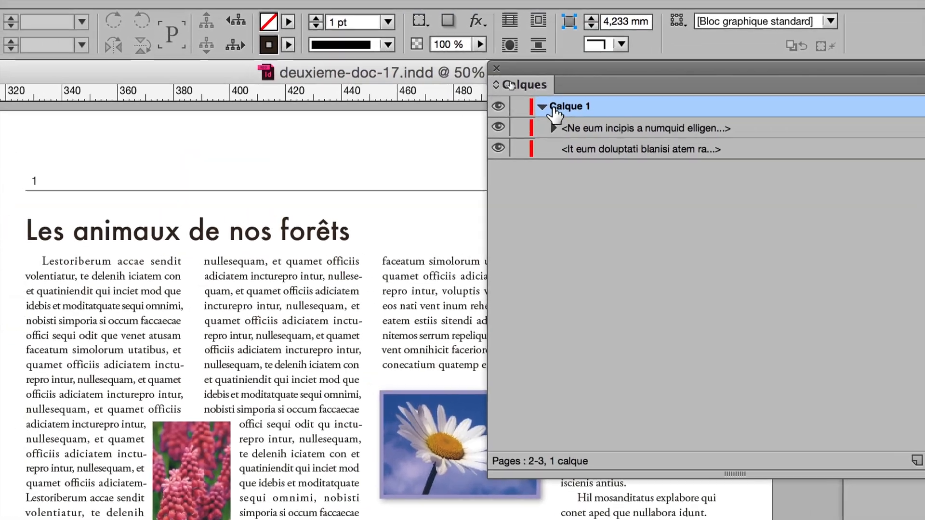
click(544, 106)
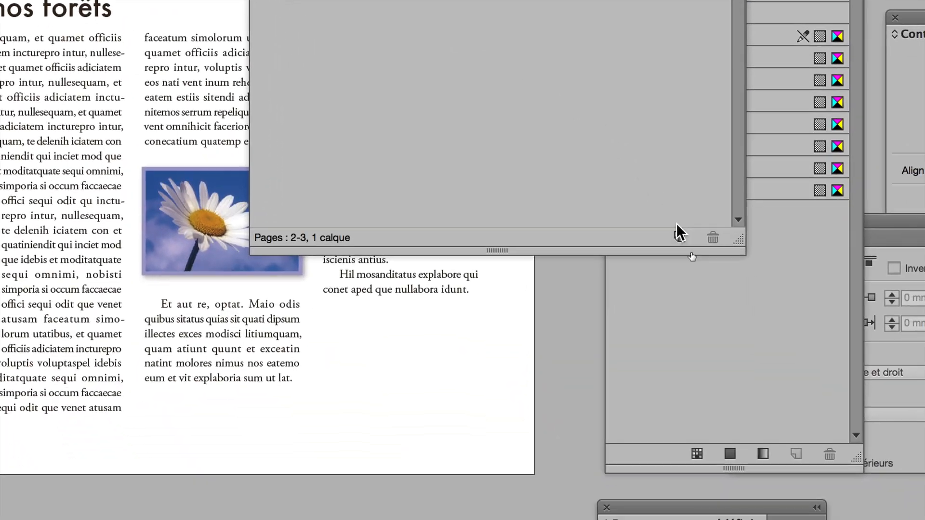
click(678, 235)
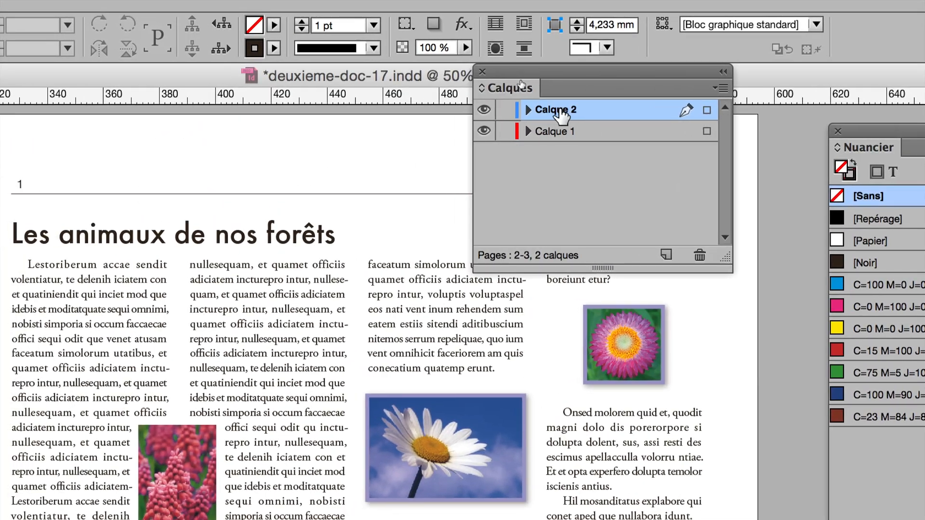
- Rename the new layer as fond, keeping its Bleu clair colour
double_click(559, 111)
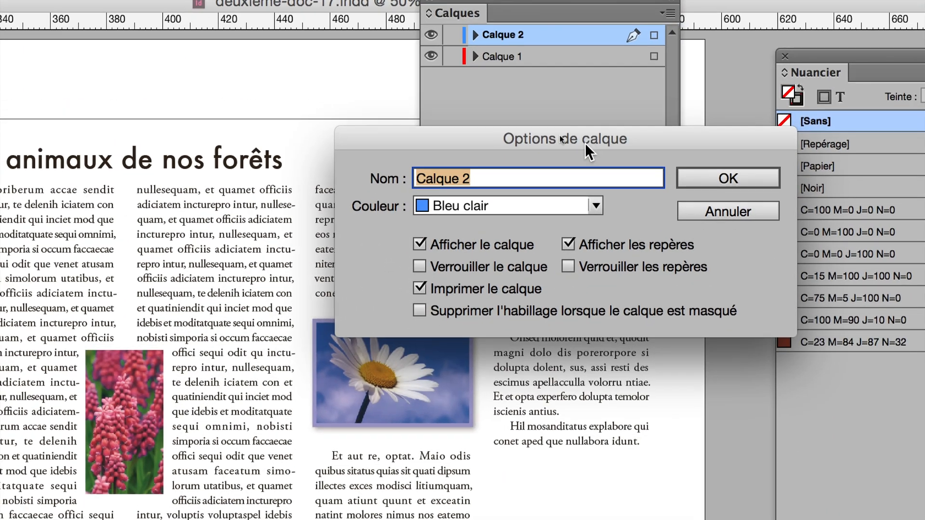
text(fond s)
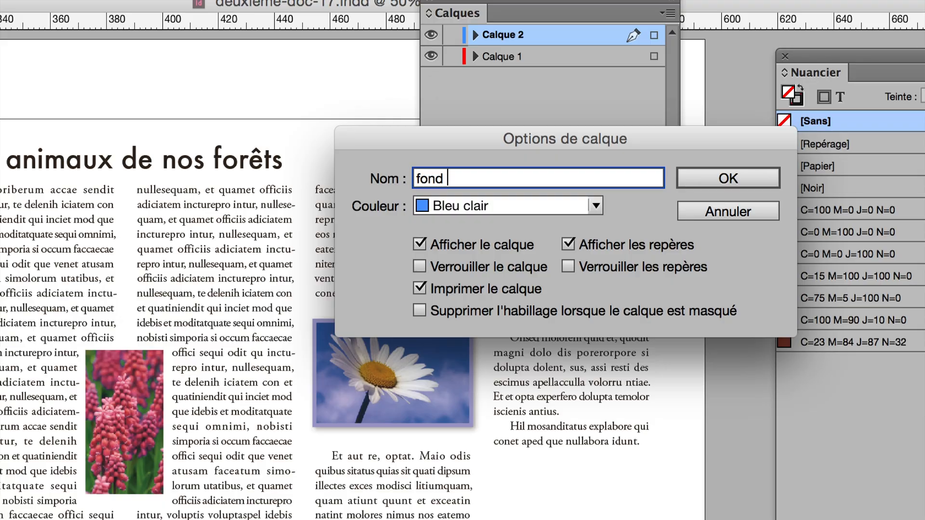
key(BackSpace)
key(BackSpace)
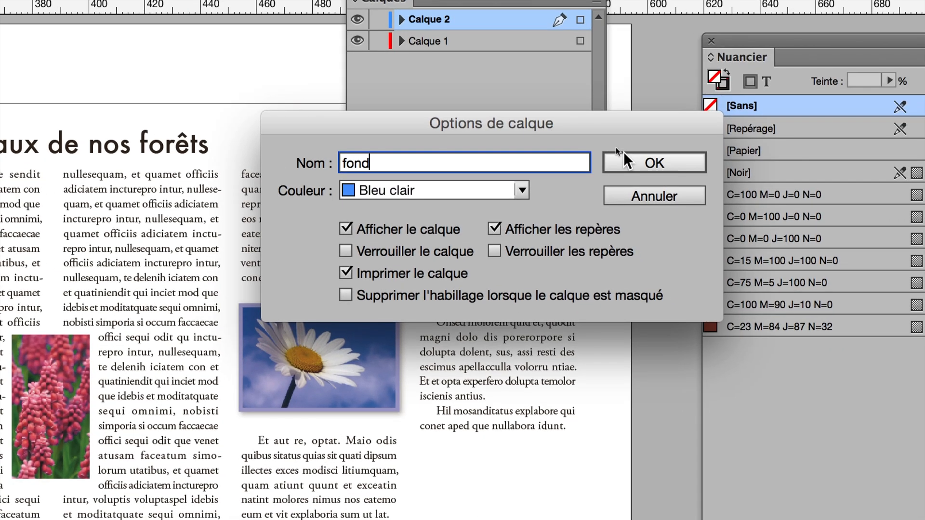
click(682, 173)
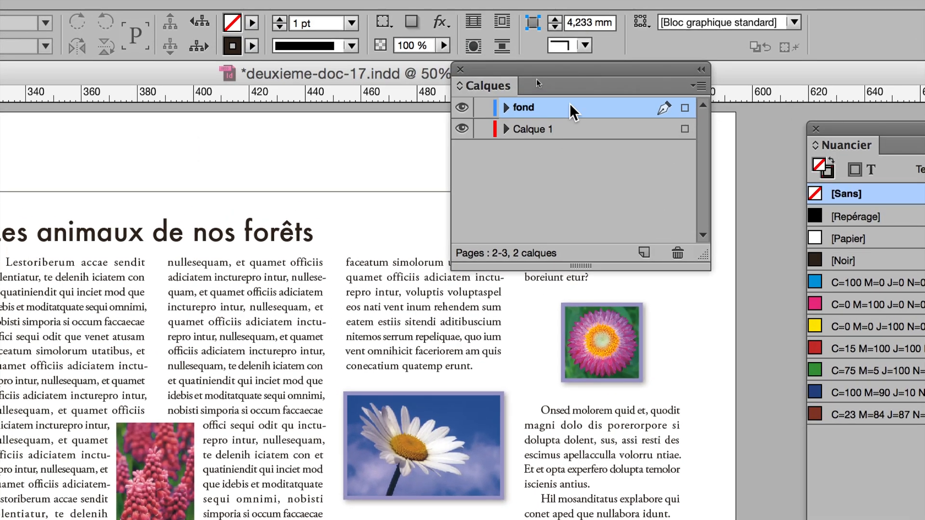
- Move the fond layer below Calque 1 and lock Calque 1
drag(578, 94, 569, 118)
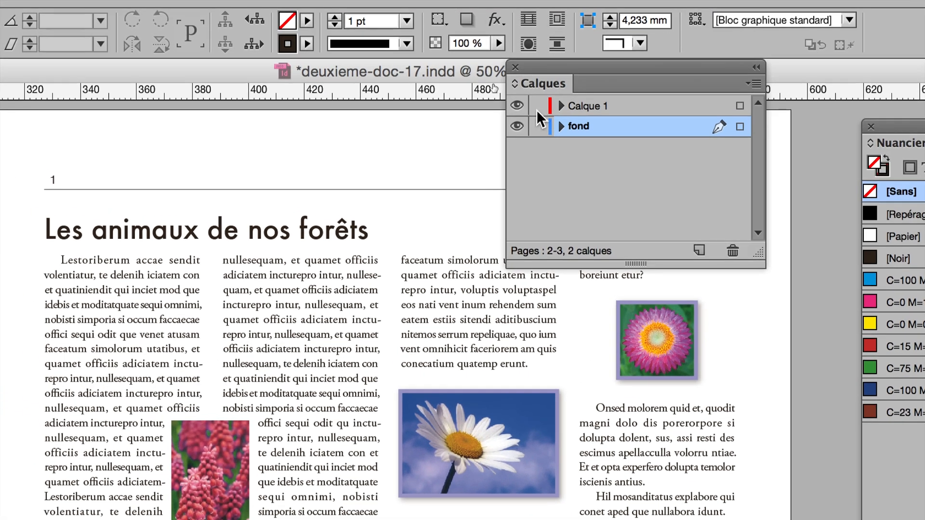
click(537, 108)
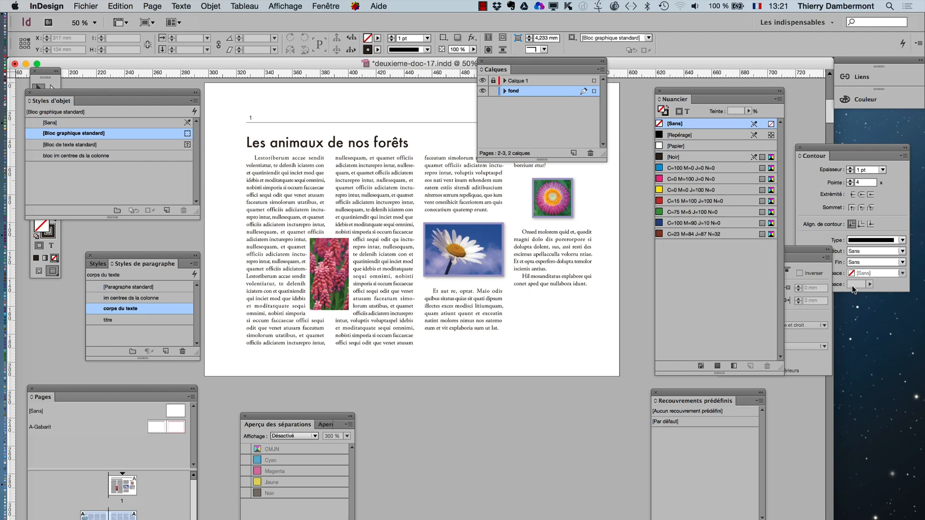
- Bring the Pages panel next to the Calques panel and display the A-Gabarit master spread
drag(53, 388, 595, 186)
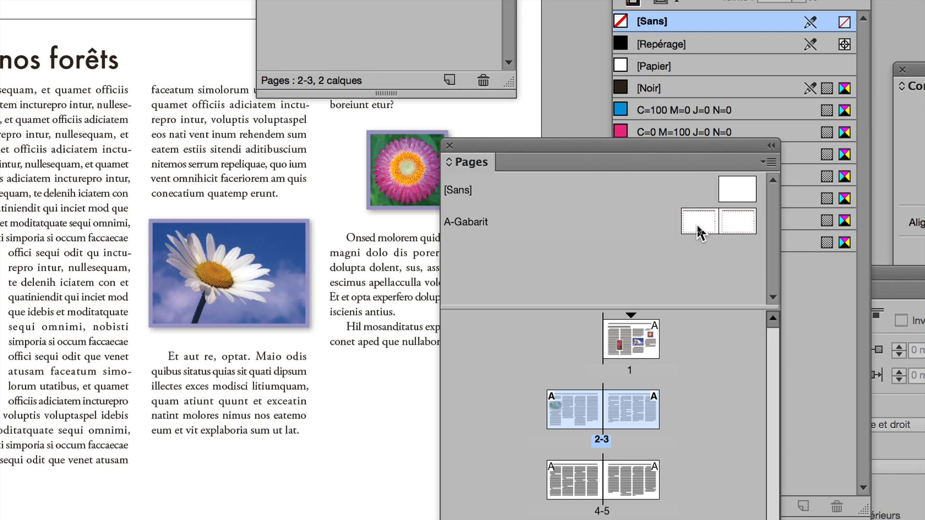
double_click(699, 228)
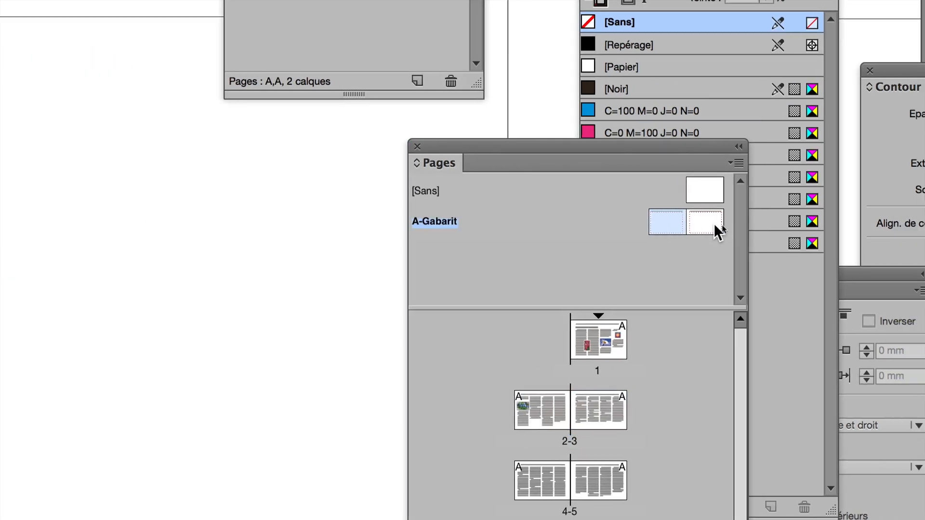
click(699, 226)
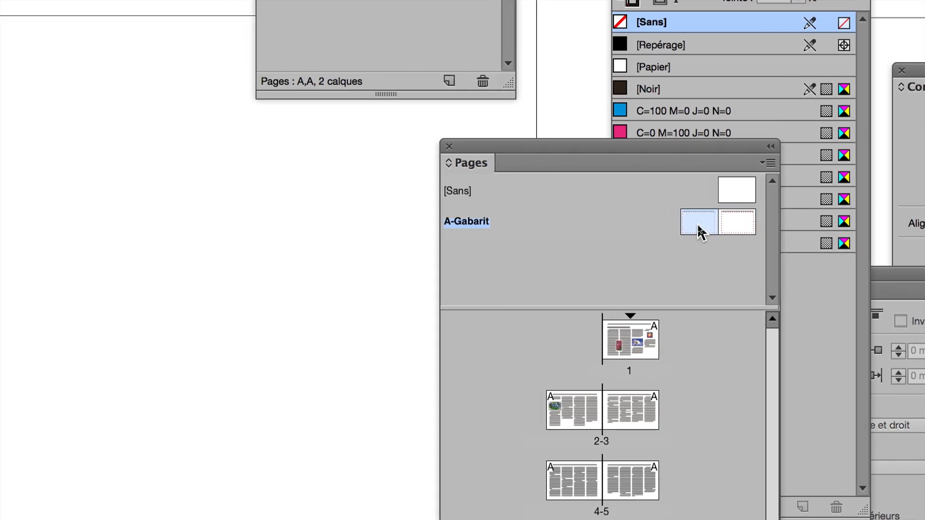
click(676, 258)
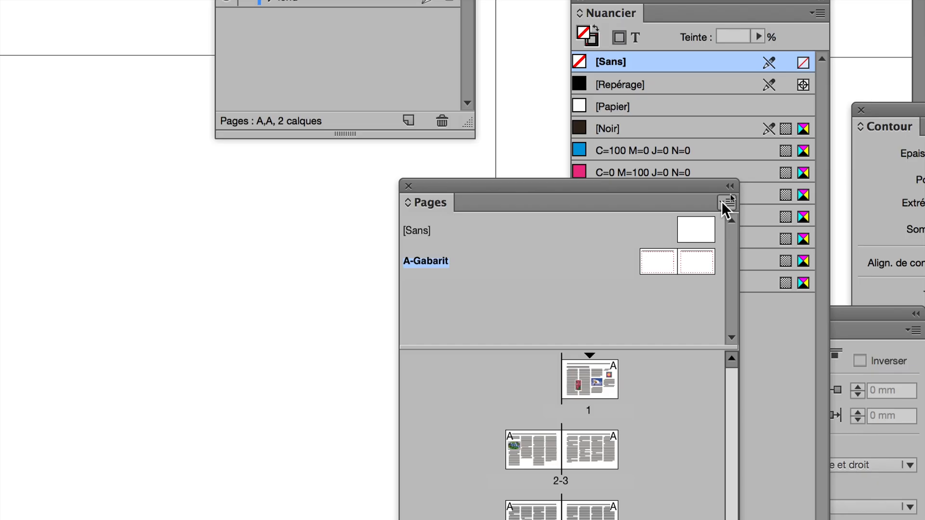
- Create a new two-page A4 landscape master with prefix F and name Gabarit, based on [Sans]
click(724, 201)
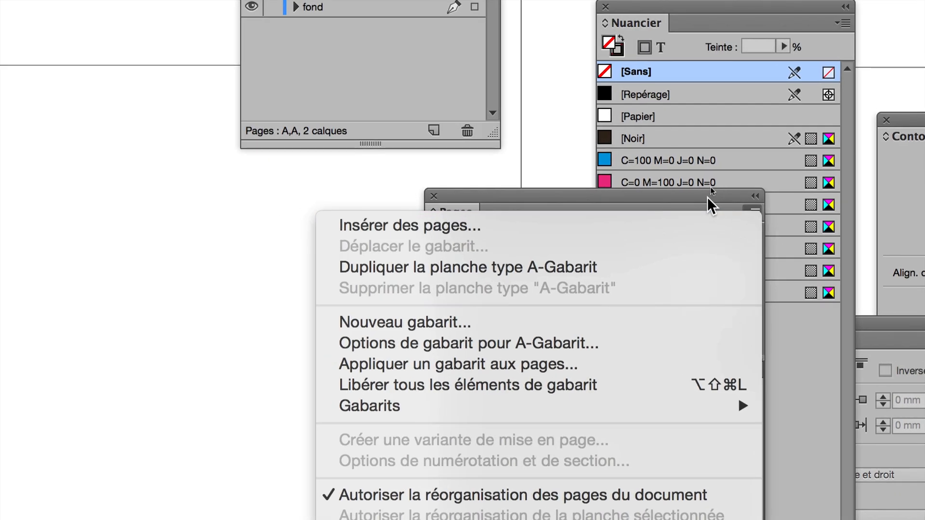
click(707, 198)
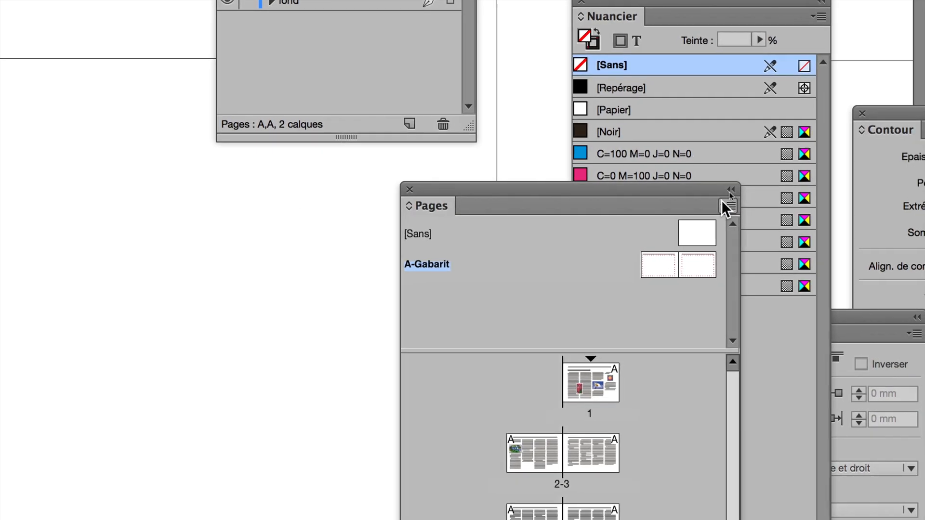
click(751, 209)
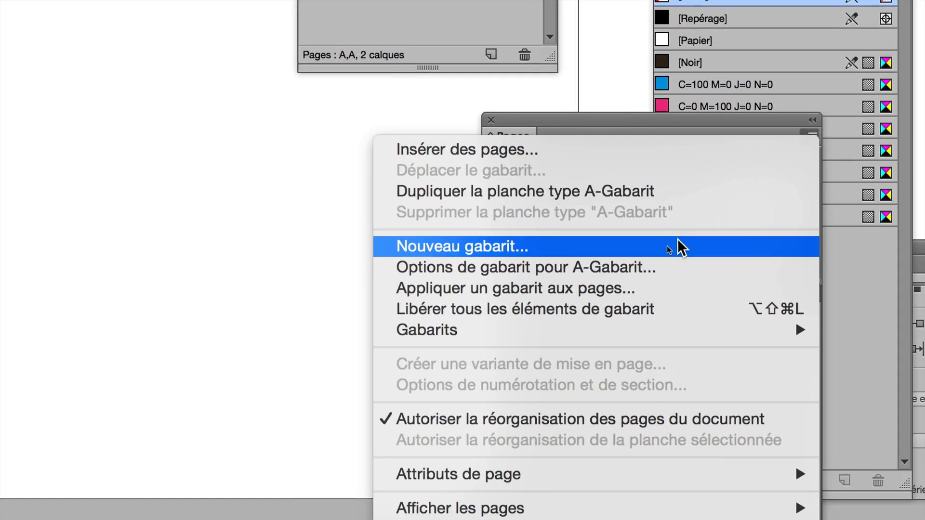
click(556, 307)
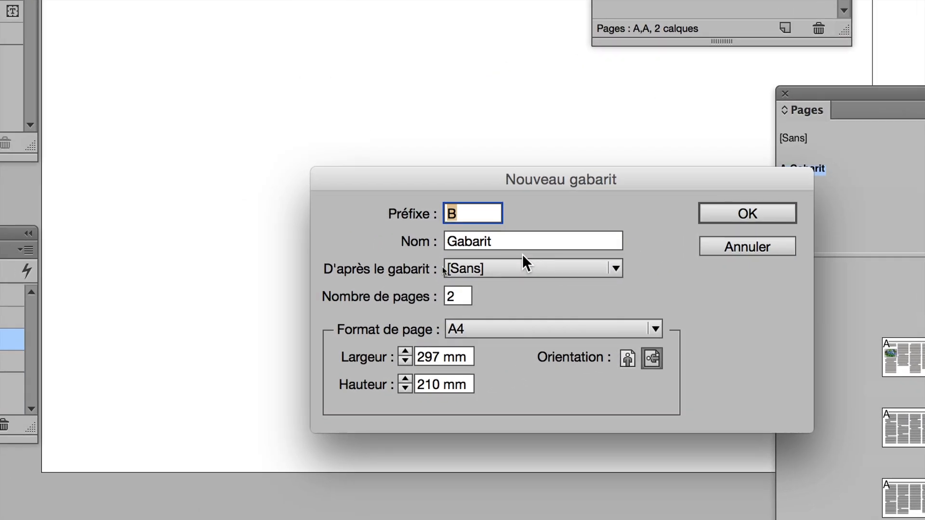
text(F)
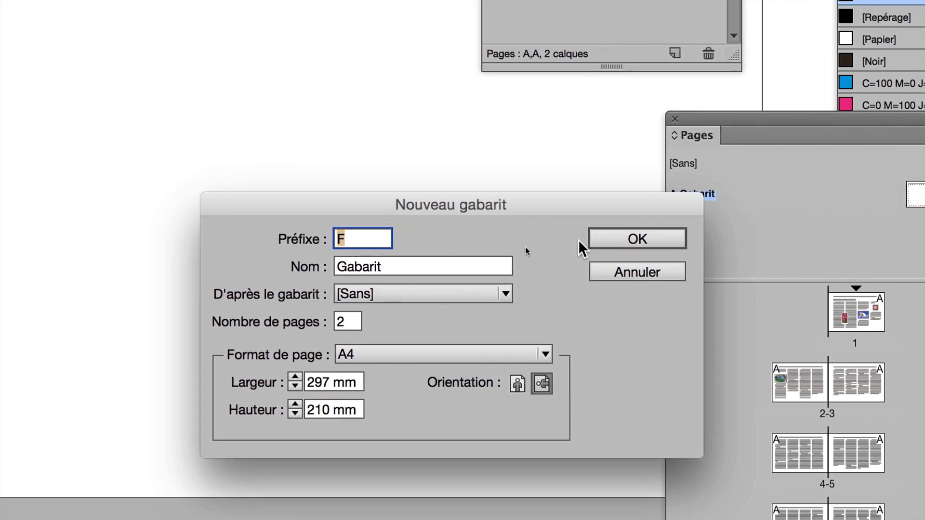
click(752, 241)
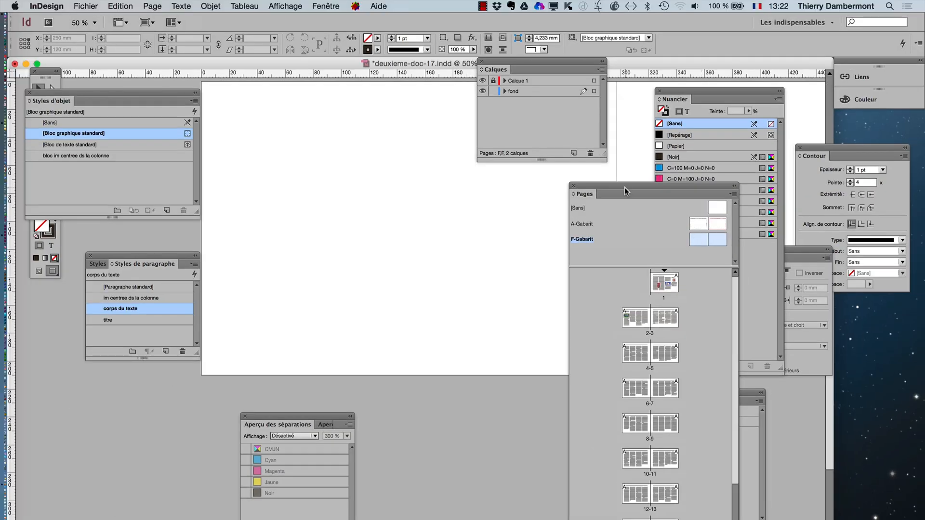
- Zoom out to 12.5% and move the Pages panel off the F-Gabarit spread and the Styles d'objet panel off the tools
drag(624, 187, 728, 269)
key(super+minus)
key(super+minus)
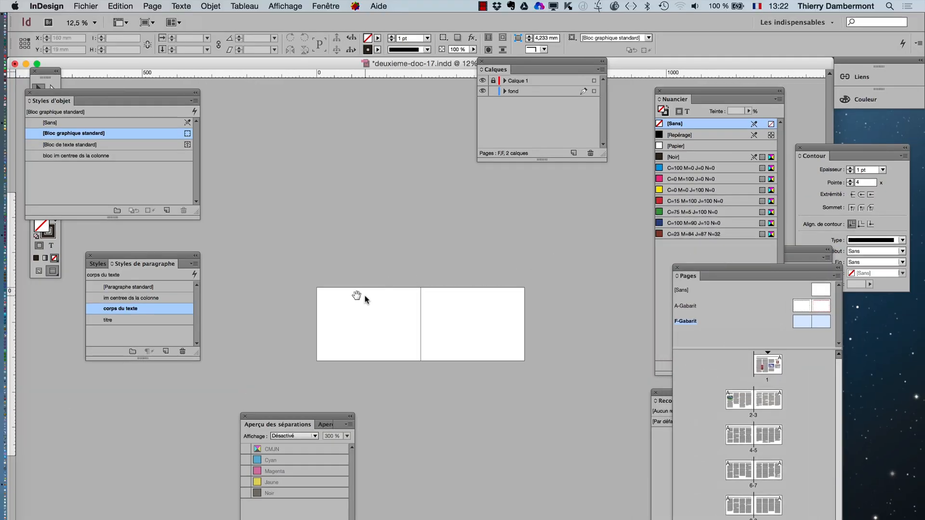
drag(73, 93, 179, 75)
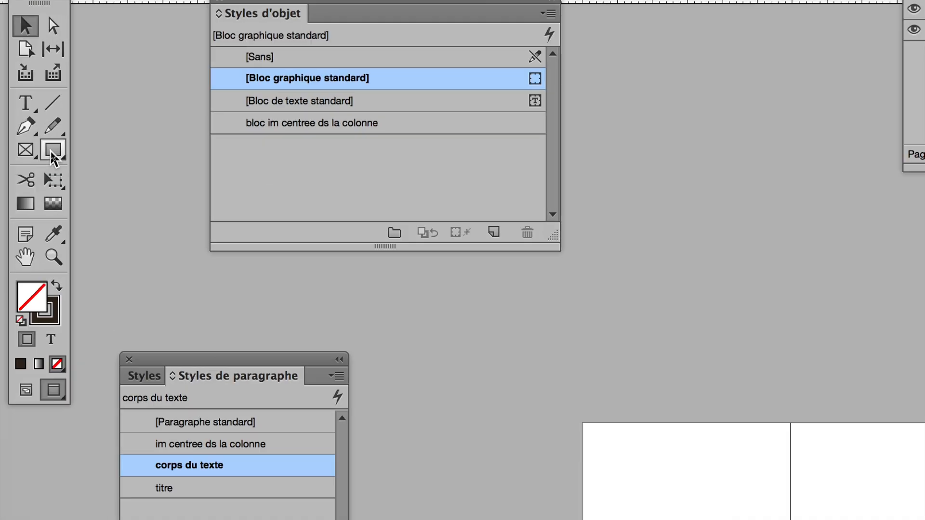
- Draw a rectangle about 638 × 252 mm on the fond layer, extending past all edges of the F-Gabarit spread
click(53, 154)
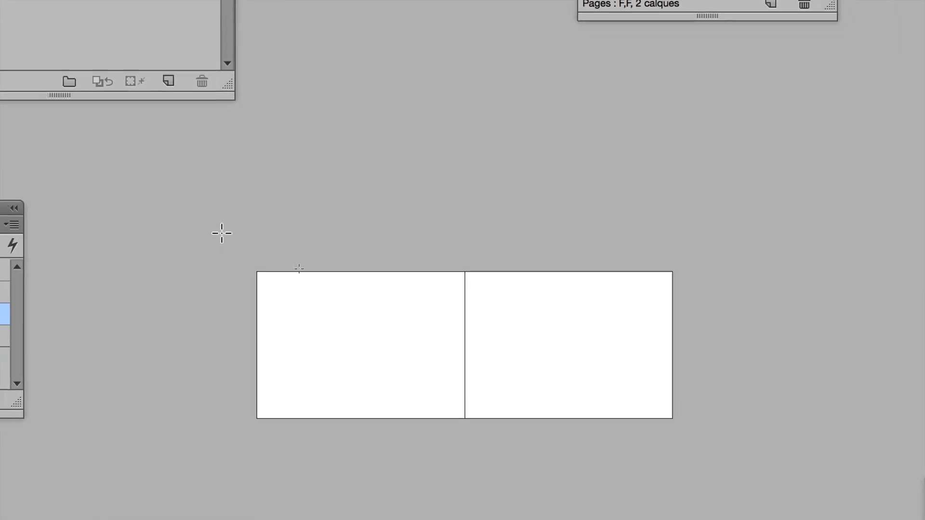
drag(241, 257, 676, 431)
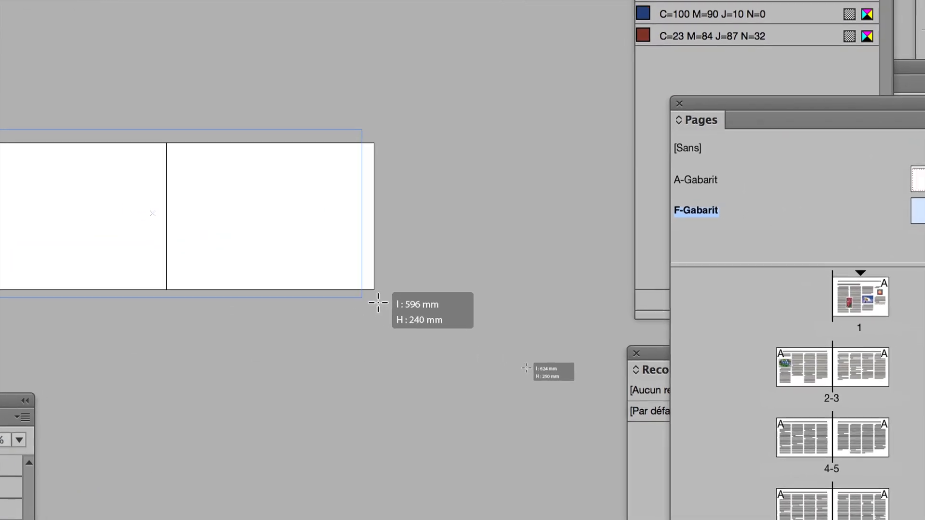
drag(378, 302, 390, 306)
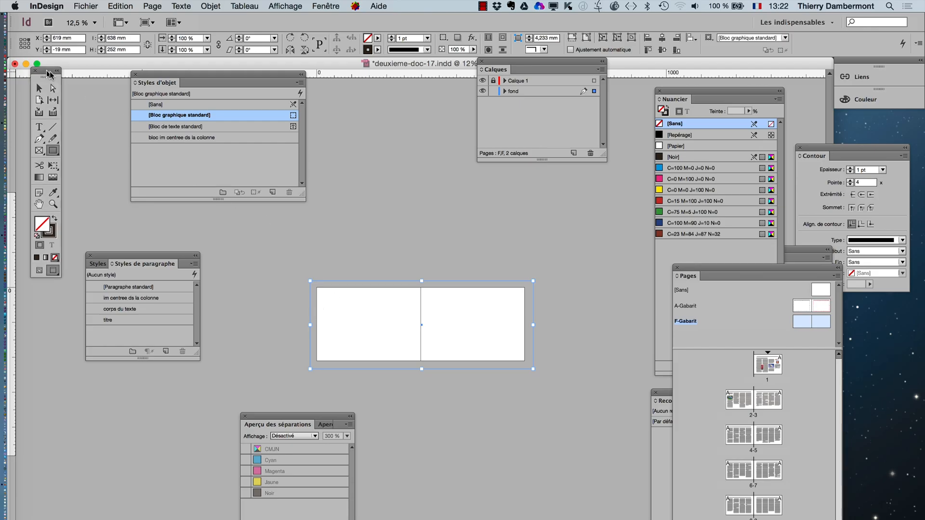
- Move the tools beside the F-Gabarit spread and remove the background rectangle's stroke
mouse_move(45, 73)
mouse_down()
mouse_move(398, 94)
mouse_move(244, 177)
mouse_move(244, 157)
mouse_up()
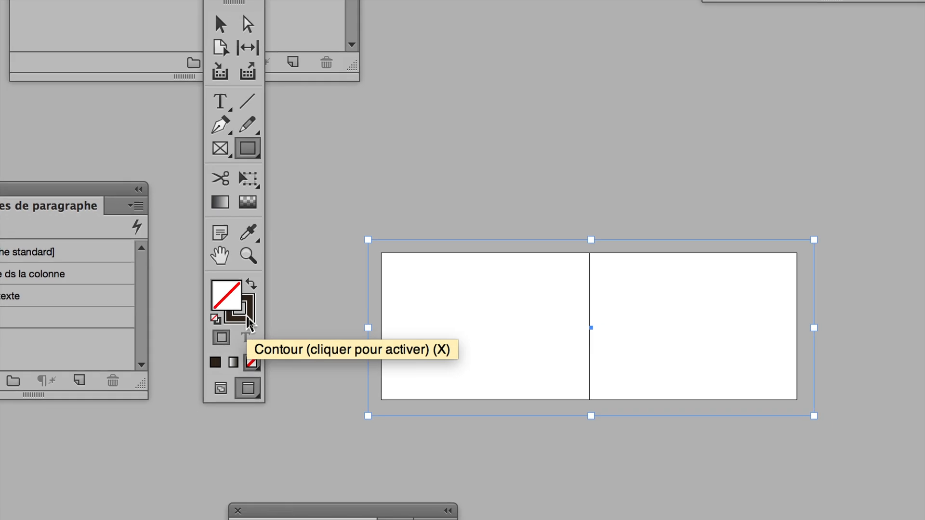
click(246, 317)
click(248, 337)
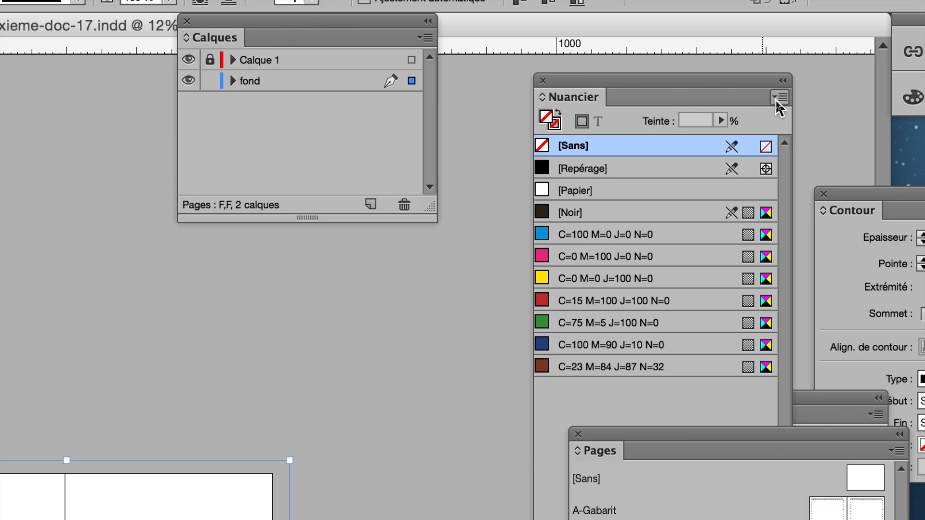
- Fill the background rectangle with a new CMJN process swatch of 4% cyan, 4% magenta, 4% yellow and 4% black
click(778, 107)
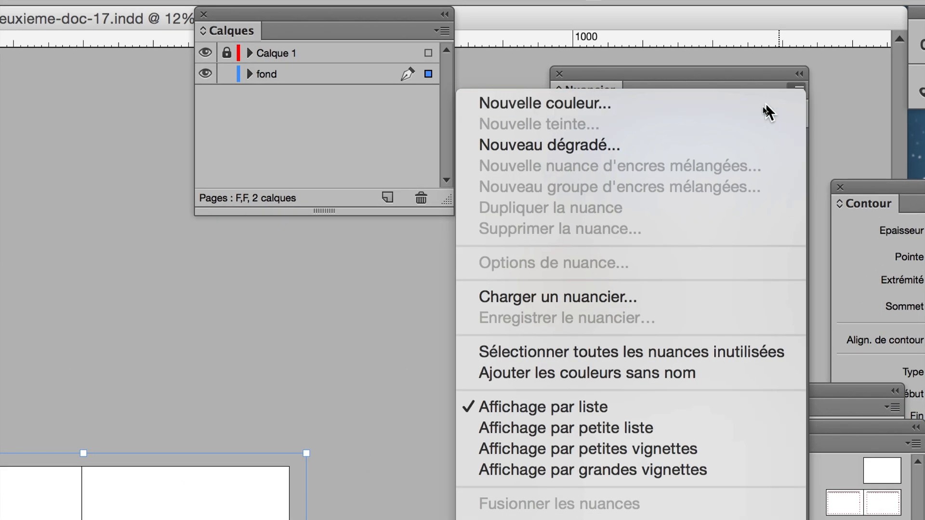
click(756, 108)
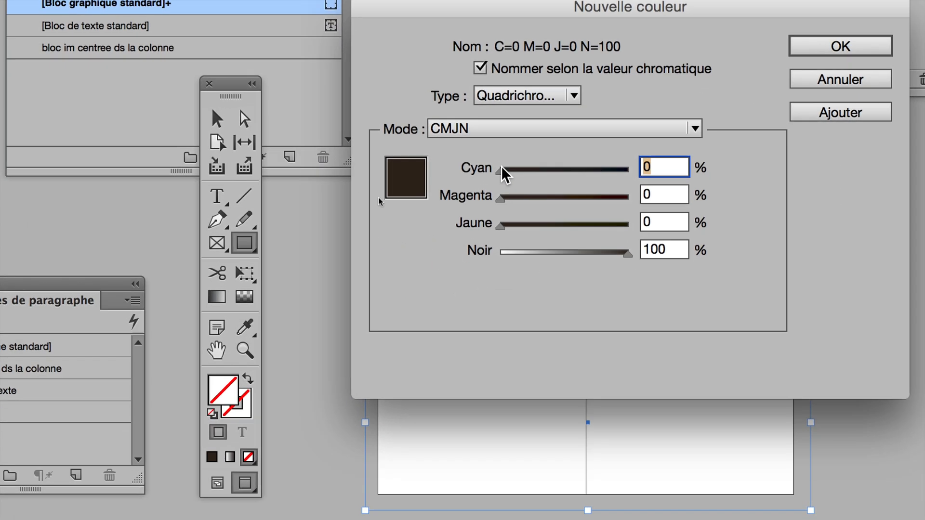
text(4)
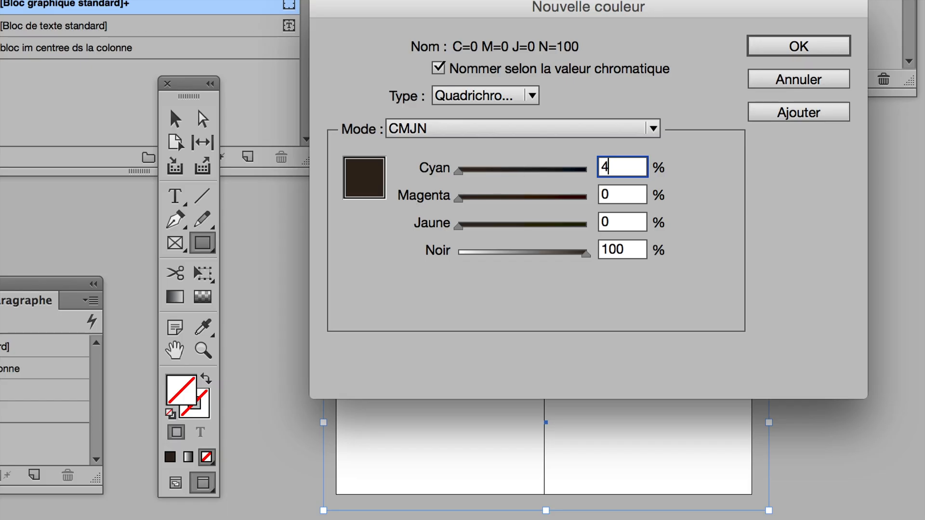
key(Tab)
text(4)
key(Tab)
text(4)
key(Tab)
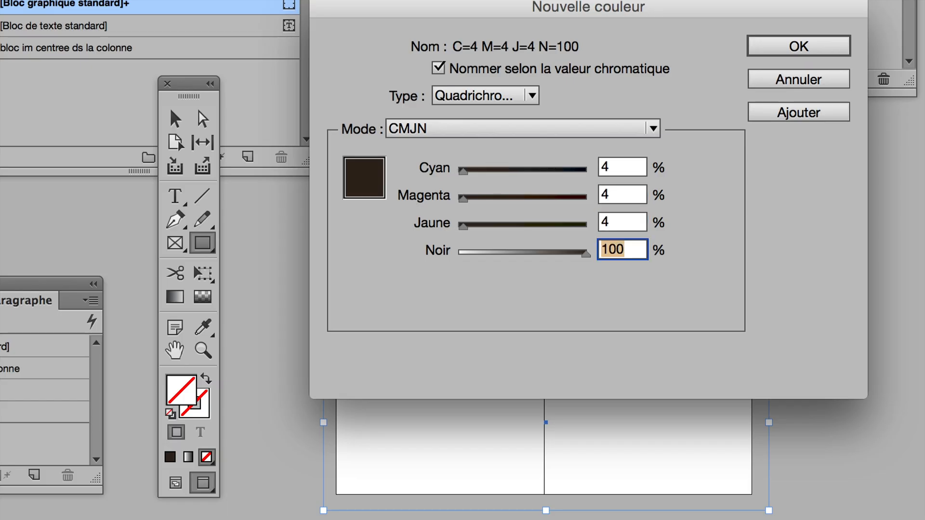
text(4)
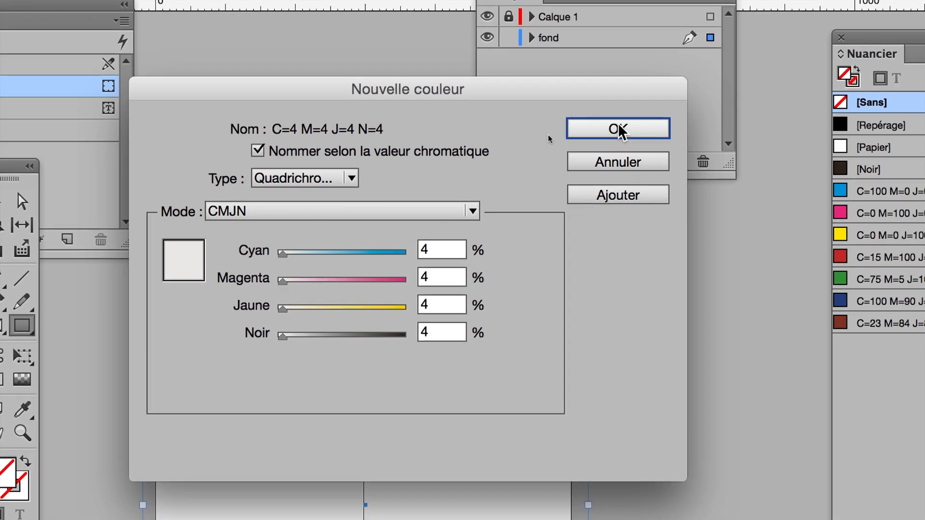
click(624, 137)
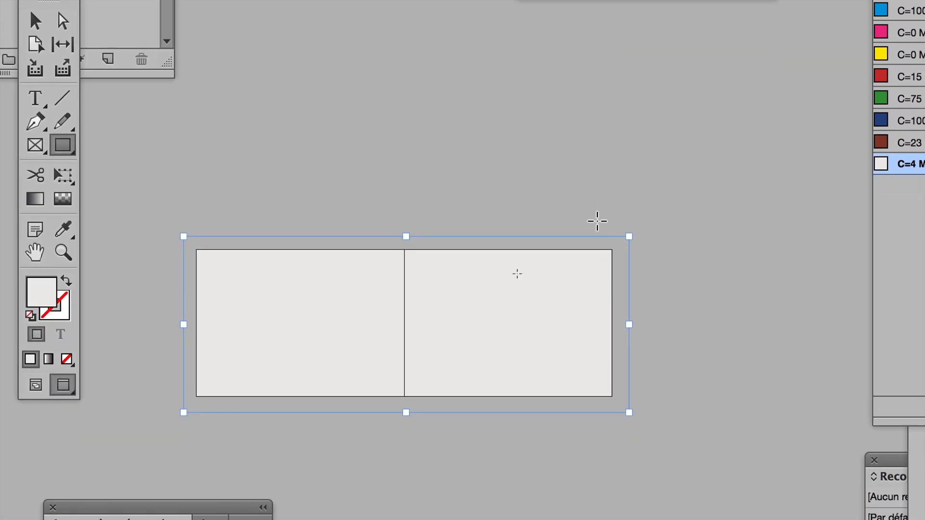
- Clear the Pages panel of overlapping panels and display spread 2-3 to examine its background
key(super+plus)
key(super+plus)
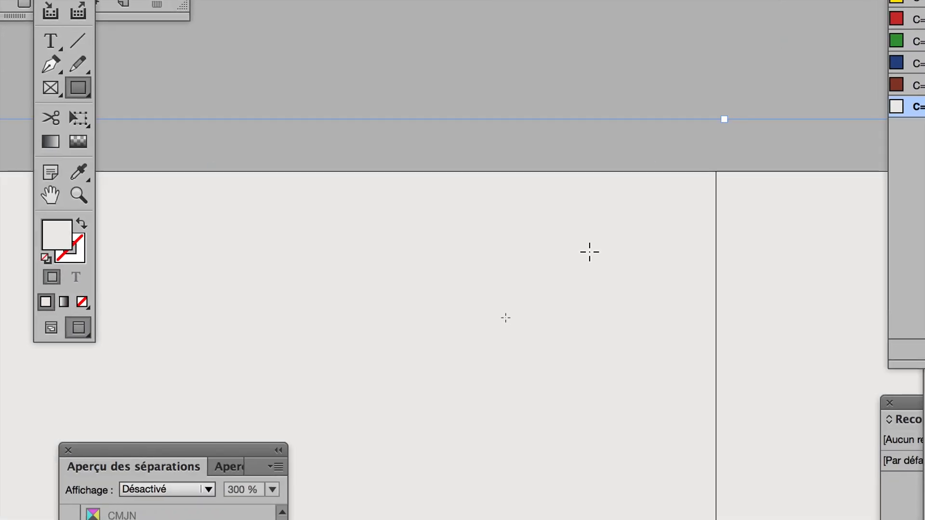
key(super+minus)
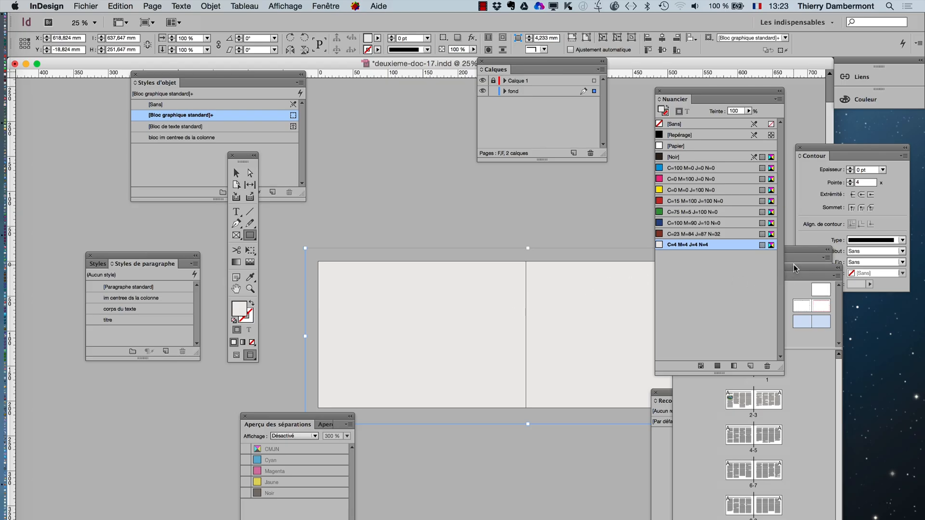
drag(796, 270, 171, 119)
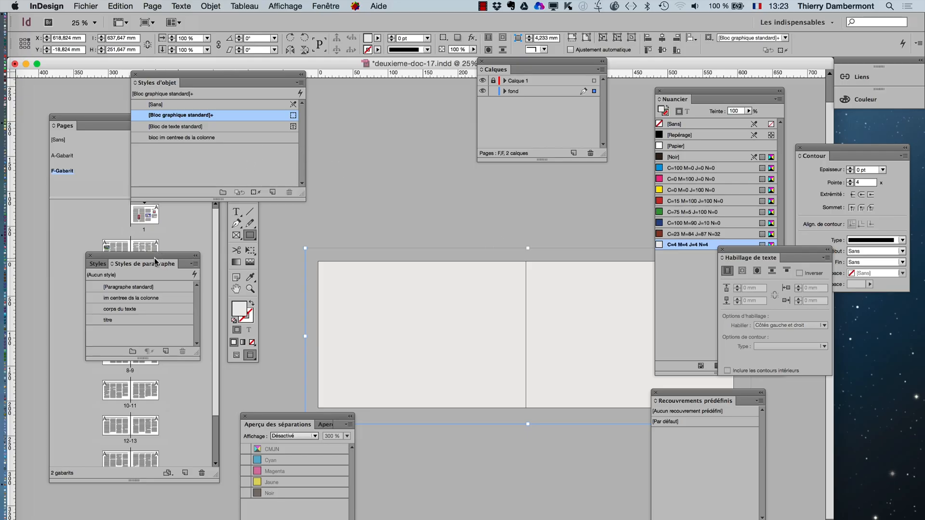
drag(154, 261, 485, 473)
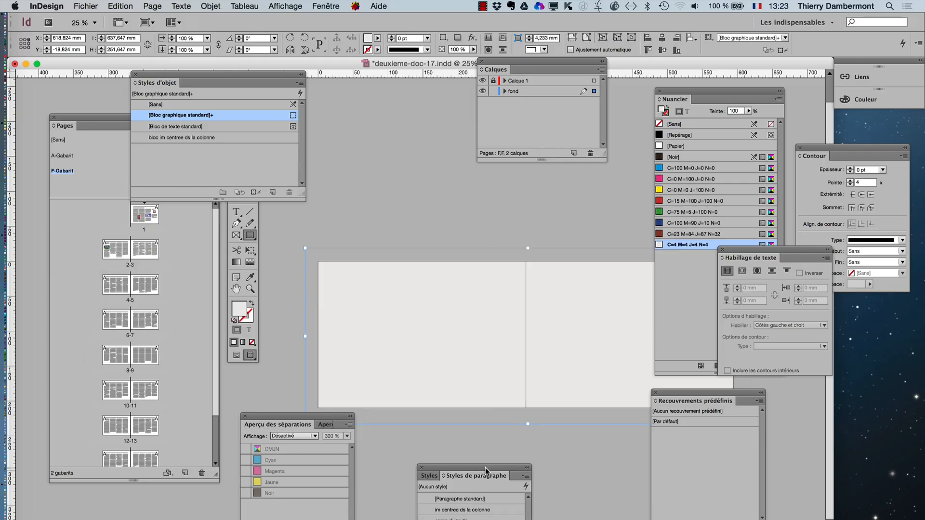
double_click(117, 250)
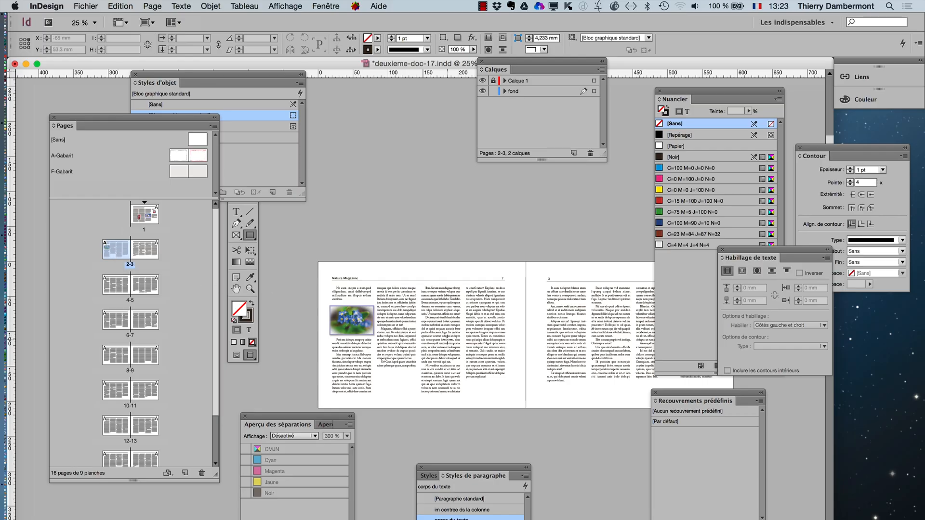
scroll(446, 338, up, 1)
scroll(456, 307, up, 2)
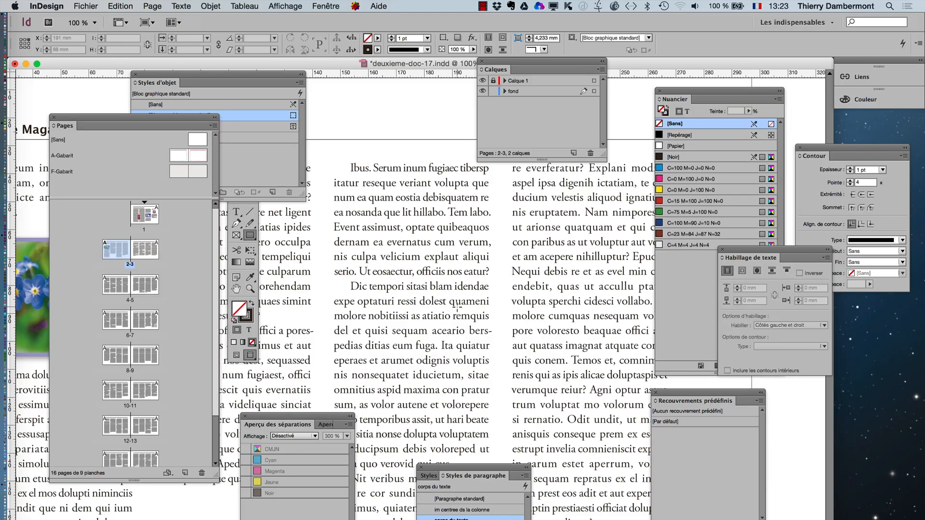
scroll(456, 307, down, 2)
scroll(456, 303, down, 2)
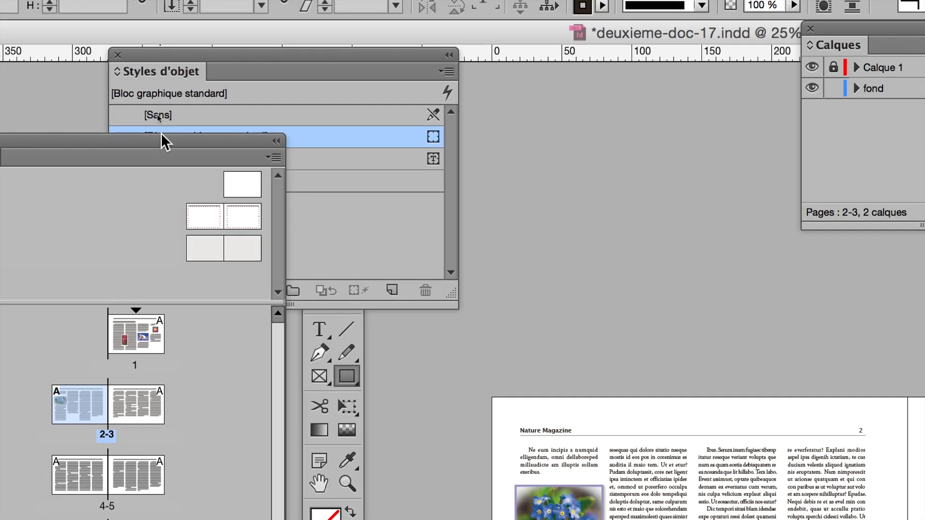
- Apply the F-Gabarit master to the A-Gabarit master spread
drag(169, 137, 385, 138)
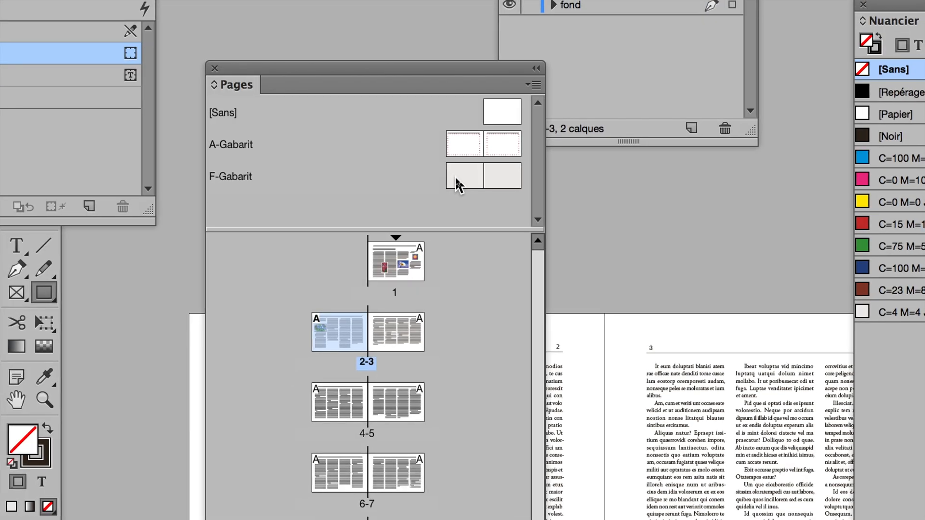
drag(457, 184, 477, 164)
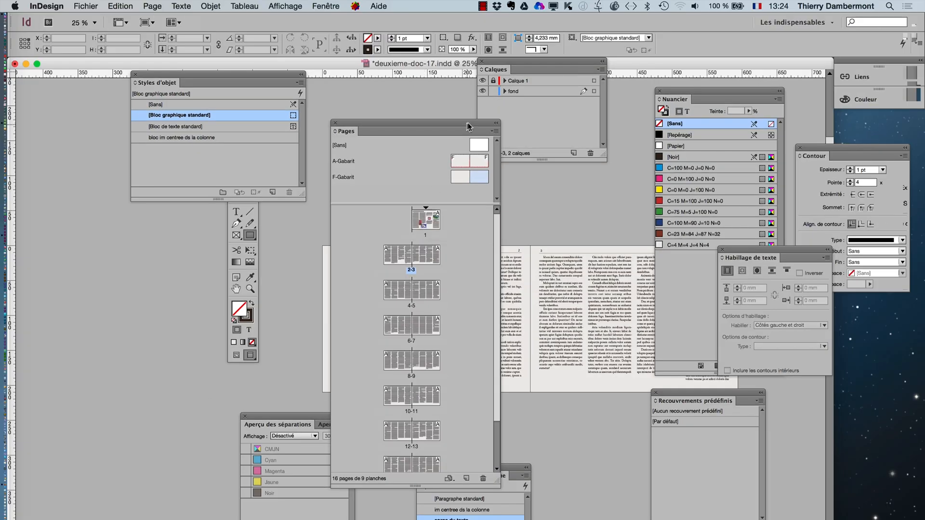
drag(470, 124, 196, 123)
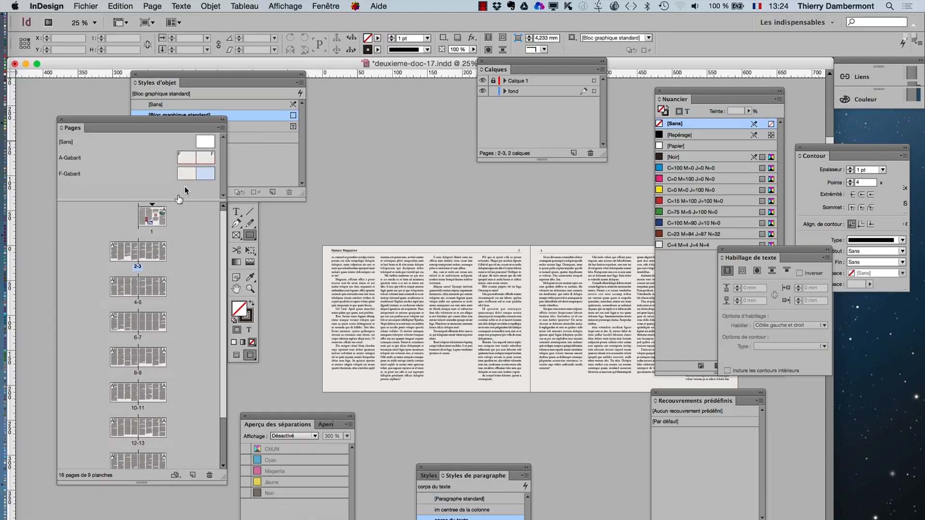
- Check page 1 and undo the application of F-Gabarit to the A-Gabarit master
double_click(153, 217)
scroll(412, 376, up, 2)
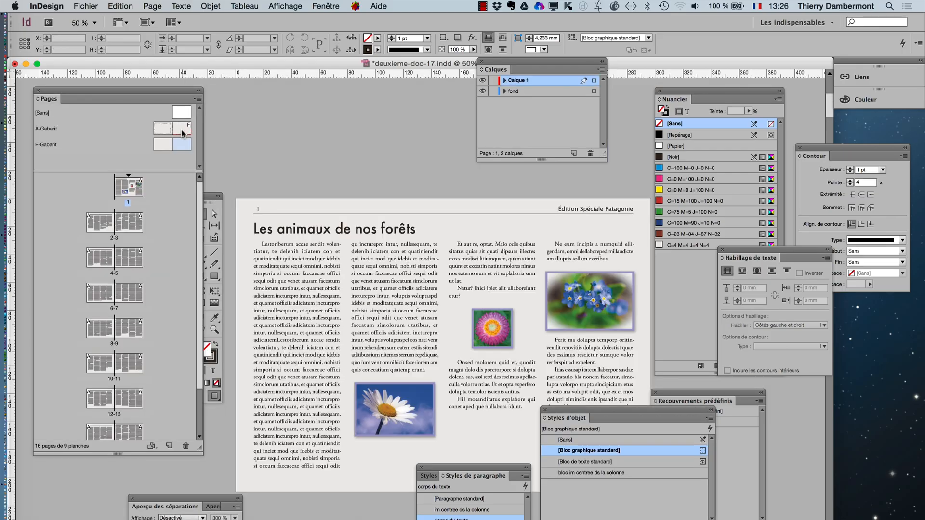
key(super+z)
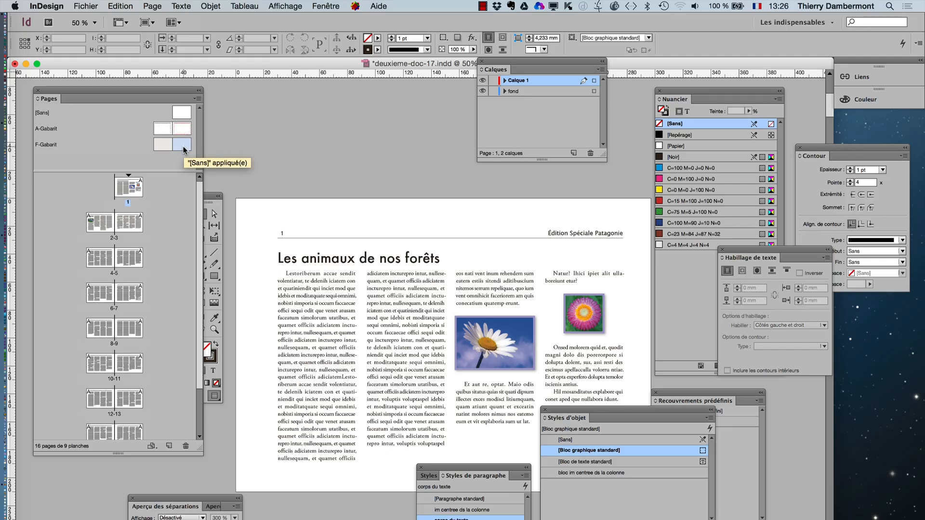
- Display the F-Gabarit master spread and hide both the Calque 1 and fond layers
double_click(183, 145)
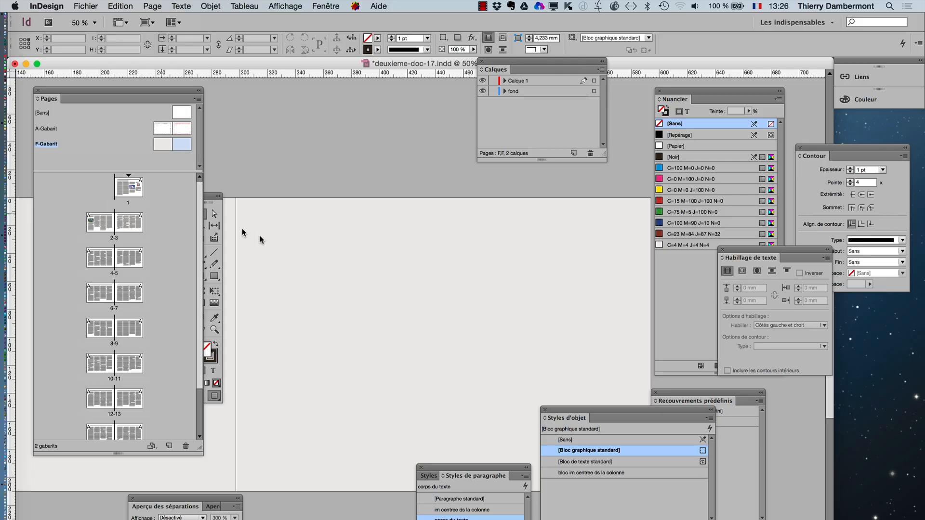
key(super+minus)
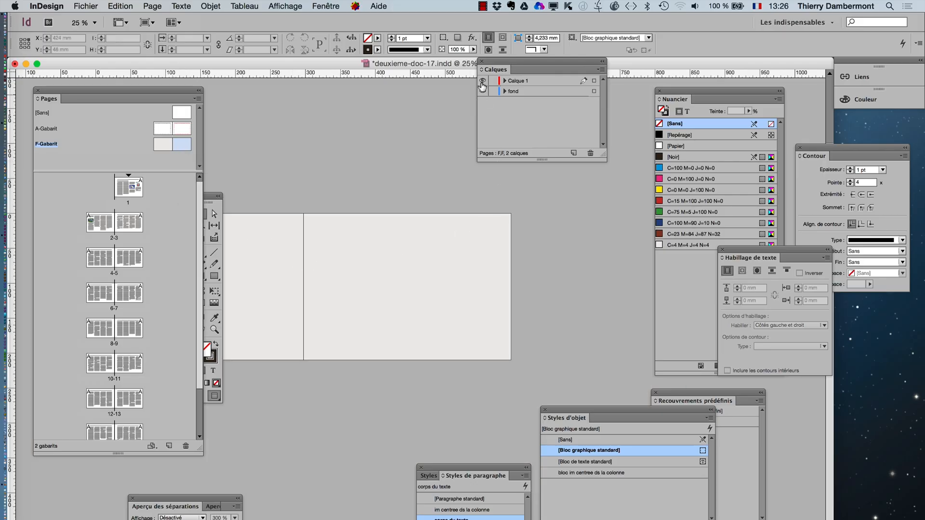
click(482, 81)
click(482, 92)
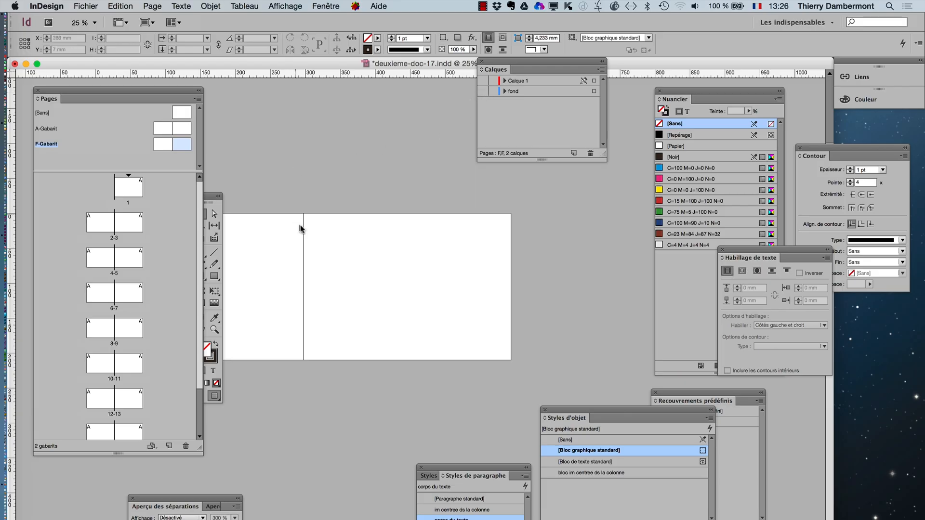
- Move the tools aside and switch to Normal screen mode to show the margin guides of F-Gabarit
click(218, 196)
drag(215, 197, 527, 188)
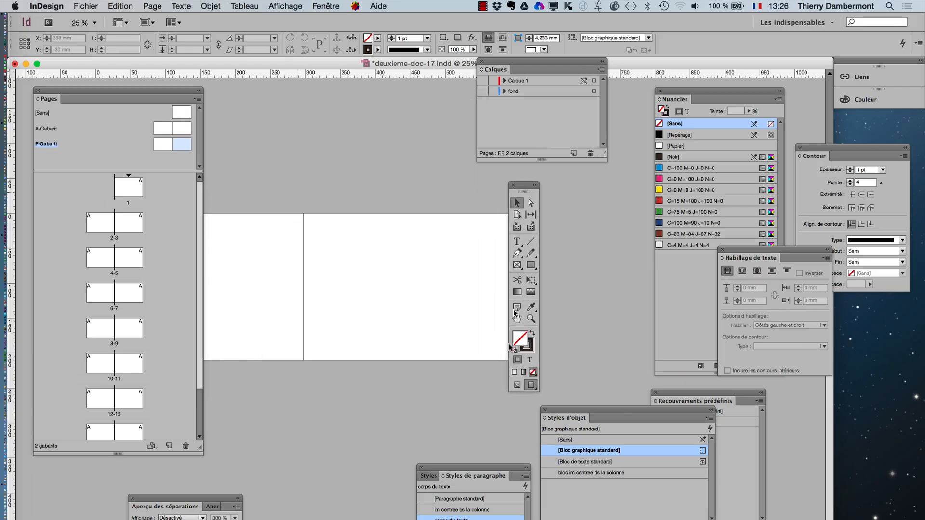
click(516, 385)
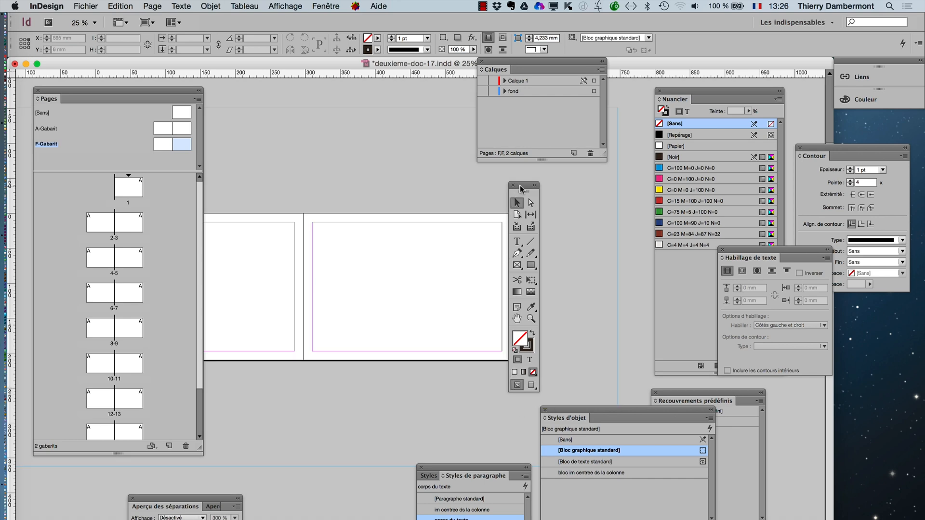
drag(520, 186, 562, 189)
scroll(386, 284, up, 1)
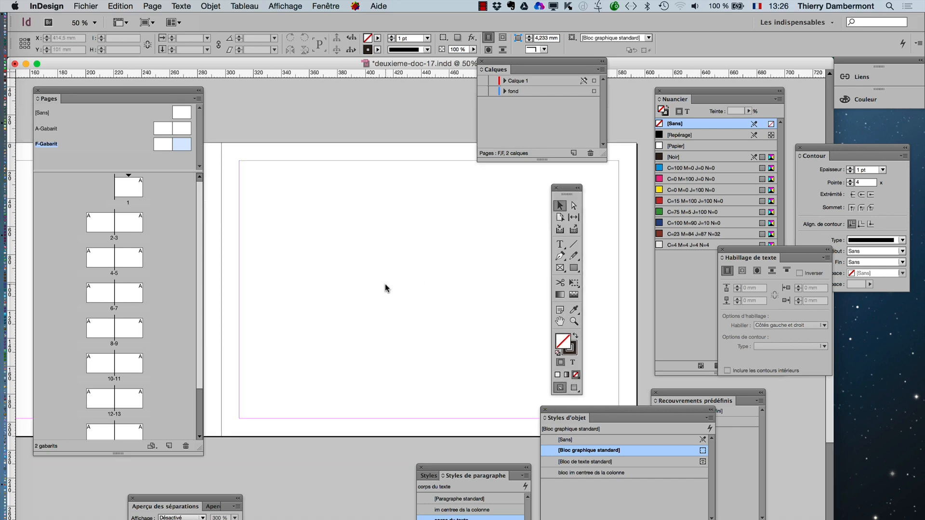
- Display the A-Gabarit and F-Gabarit master spreads alternately to compare their margin guides
double_click(178, 129)
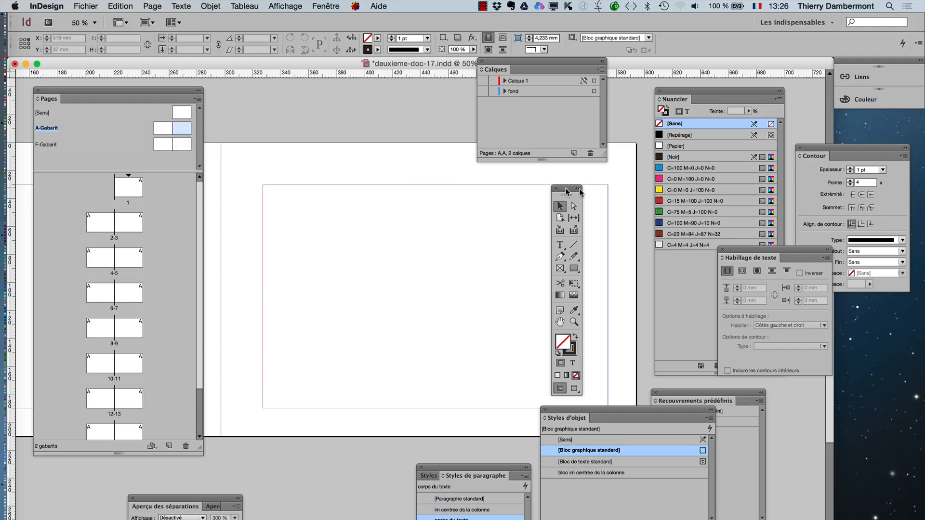
drag(564, 188, 638, 117)
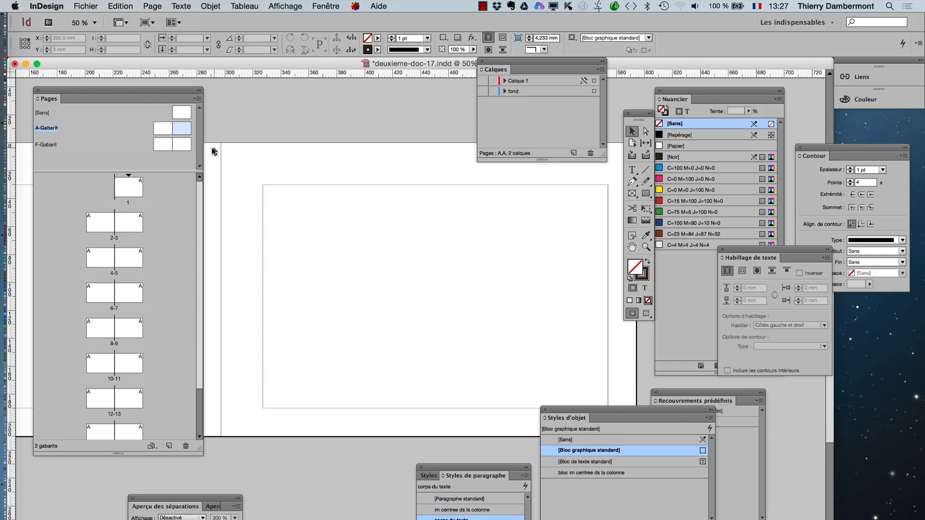
double_click(183, 145)
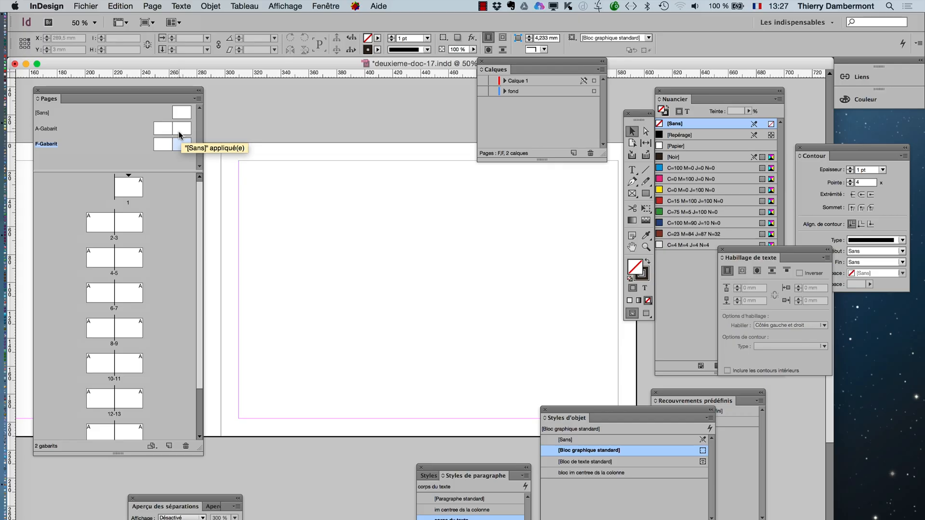
double_click(179, 134)
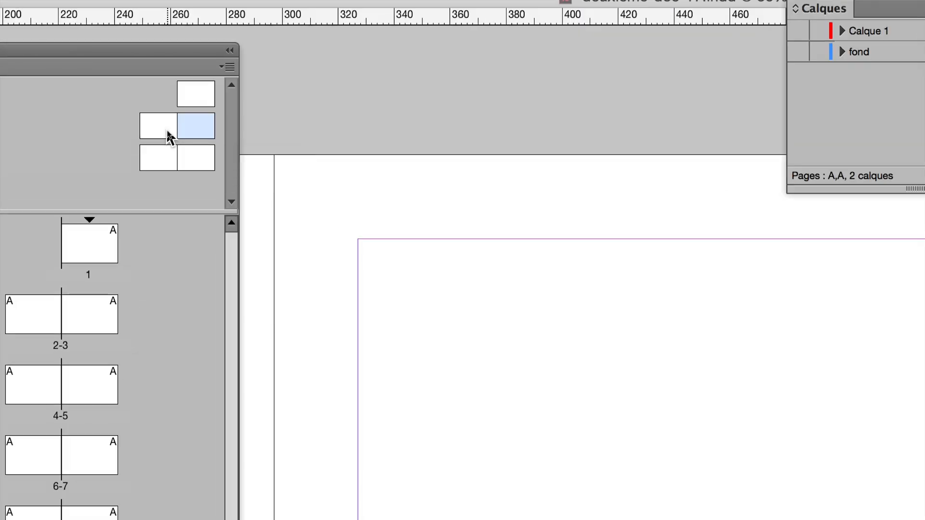
- Select both A-Gabarit pages and examine their values in the Marges et colonnes settings
click(169, 138)
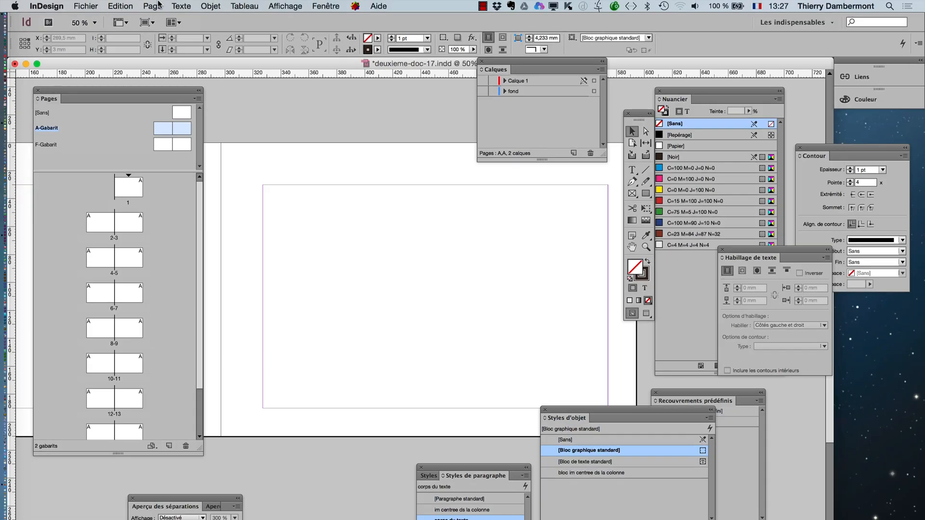
click(152, 6)
click(162, 31)
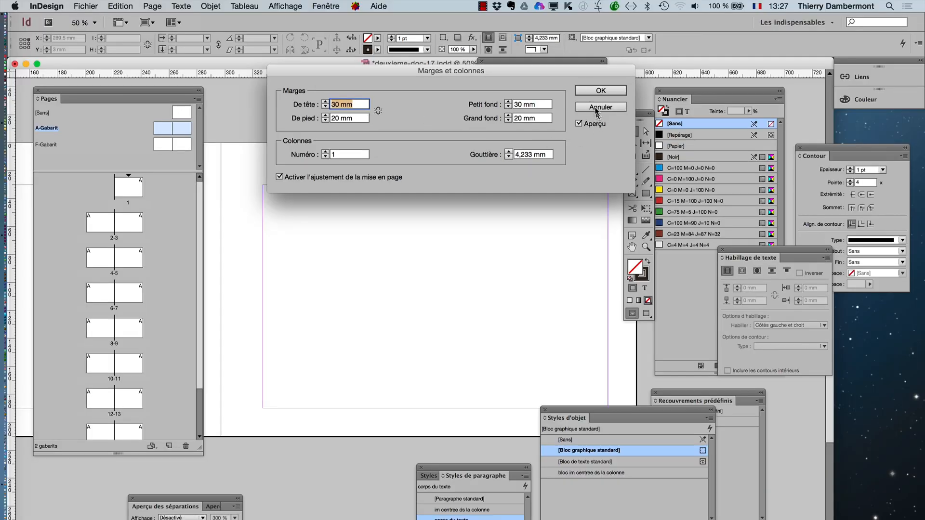
click(838, 67)
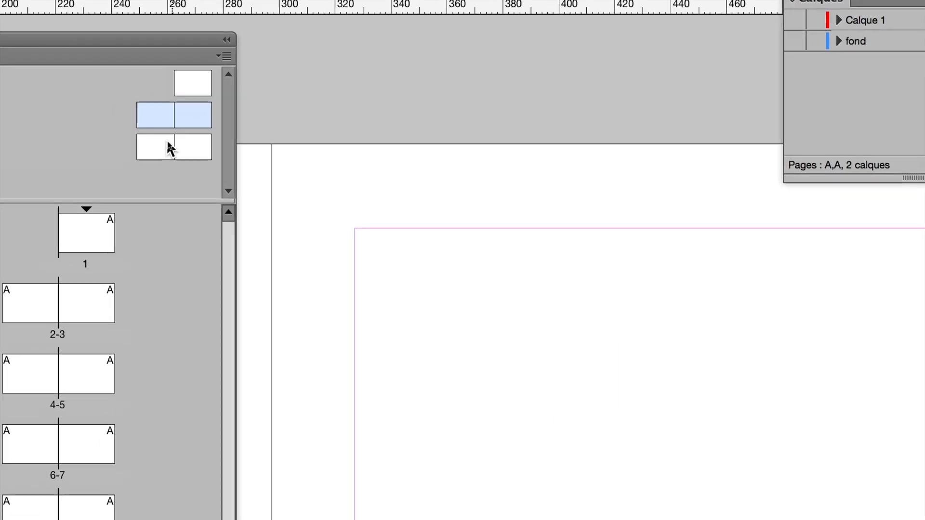
- Set both F-Gabarit pages' margins to De tête 30 mm, De pied 20 mm, Petit fond 30 mm and Grand fond 20 mm
click(142, 152)
shift+click(184, 162)
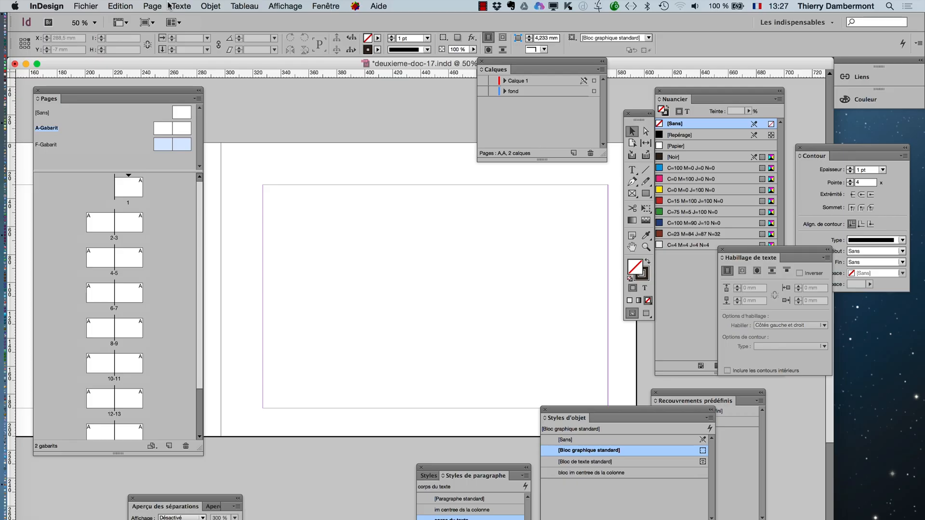
click(152, 6)
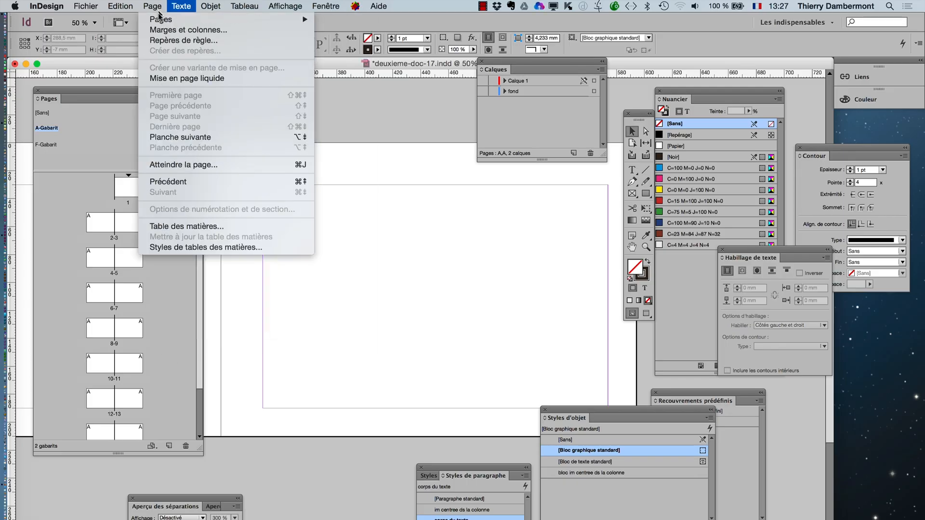
click(161, 30)
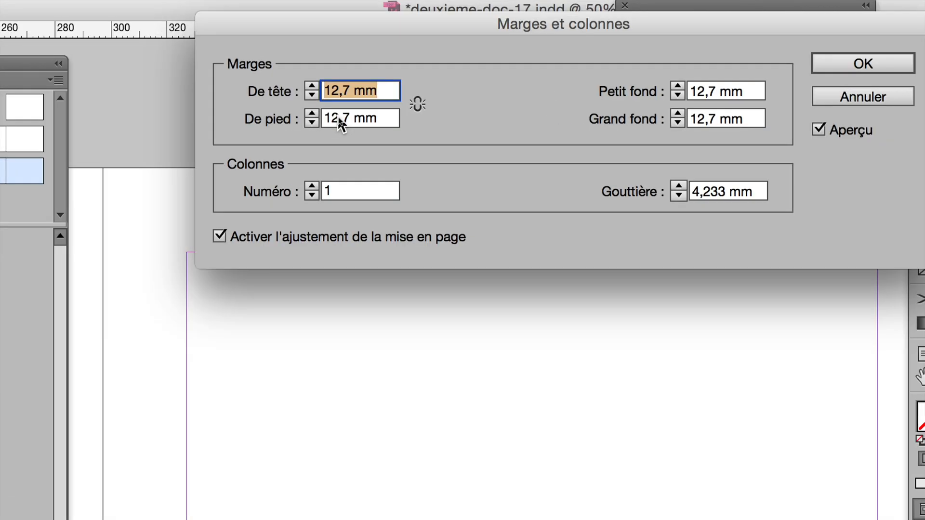
text(30)
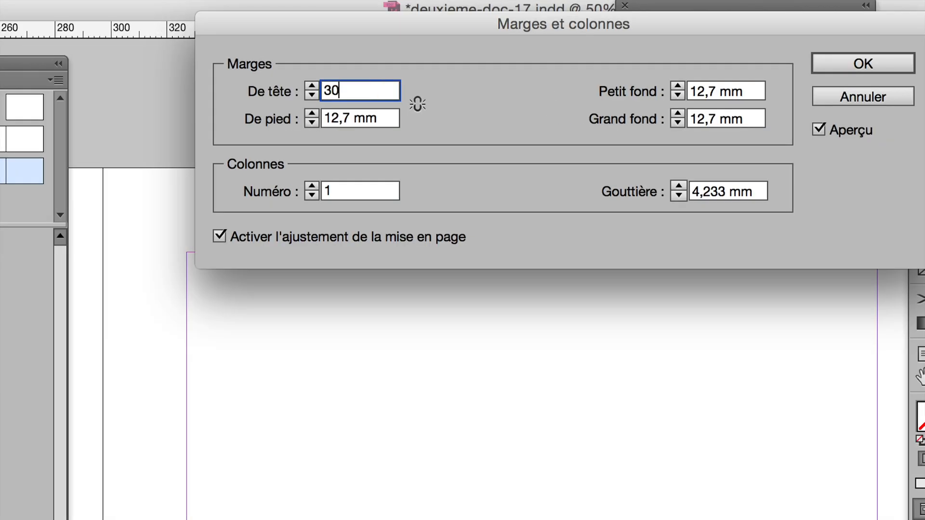
key(Tab)
text(20)
key(Tab)
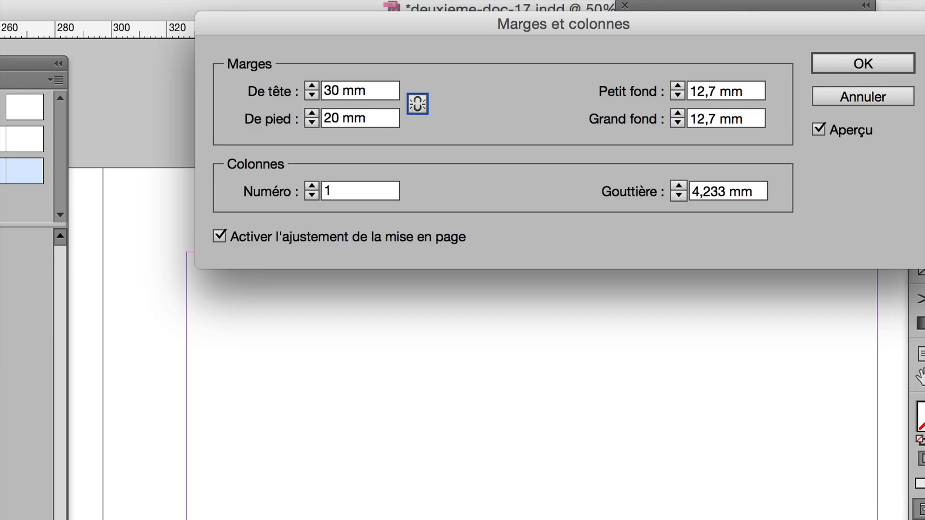
key(Tab)
text(30)
key(Tab)
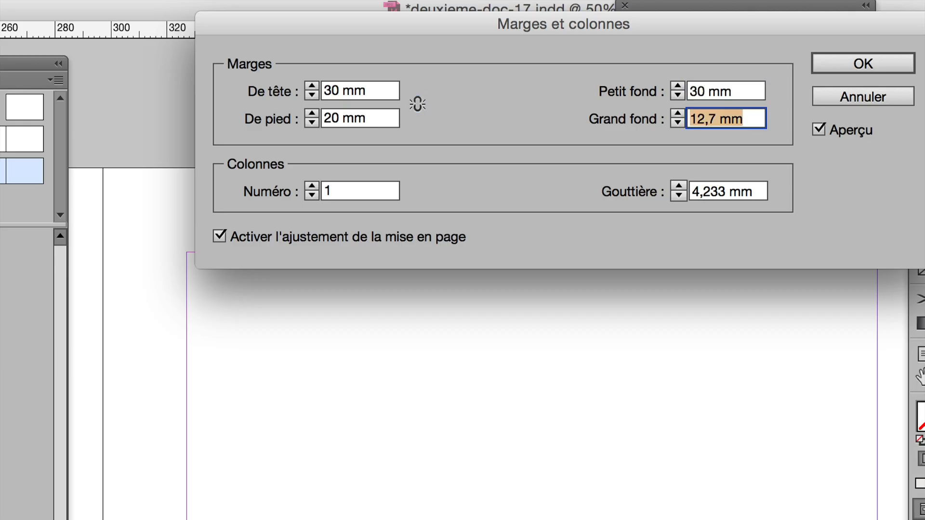
text(20)
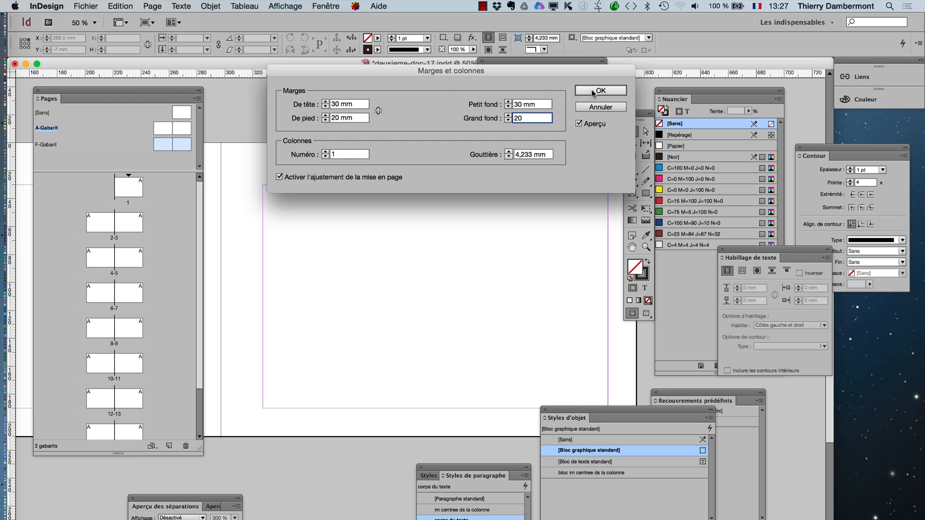
click(863, 63)
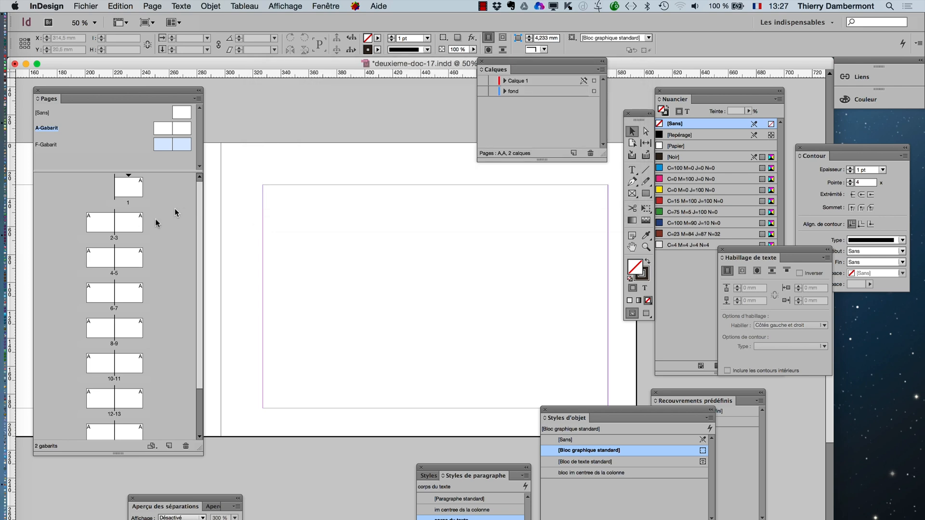
- Display page 1 and make both the Calque 1 and fond layers visible again
double_click(130, 193)
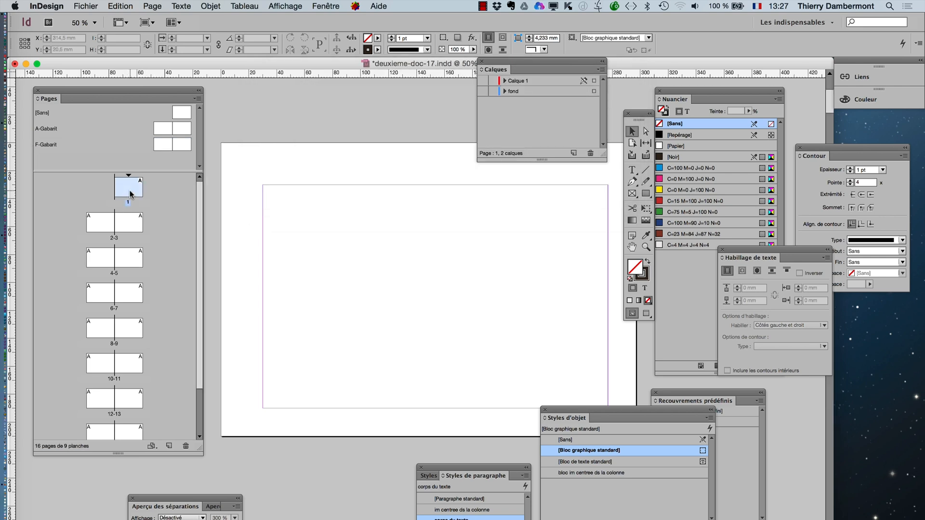
click(482, 81)
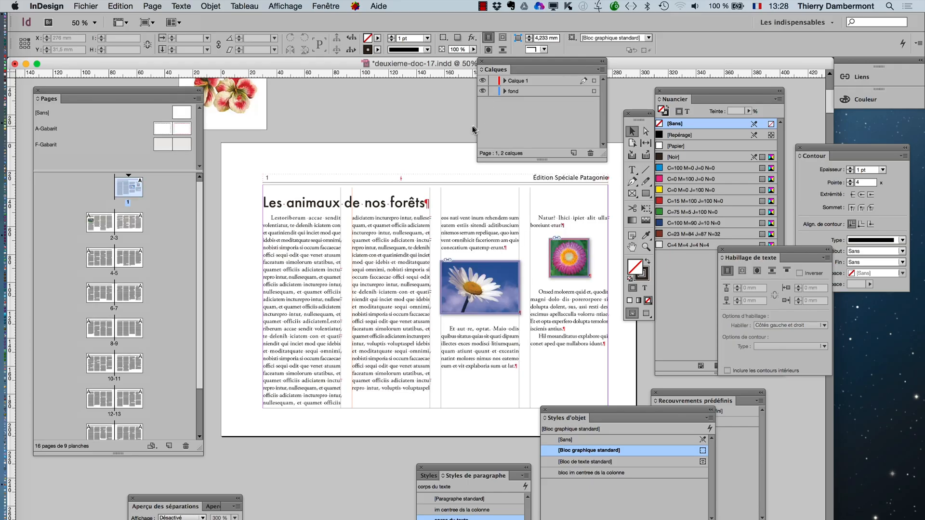
key(super+z)
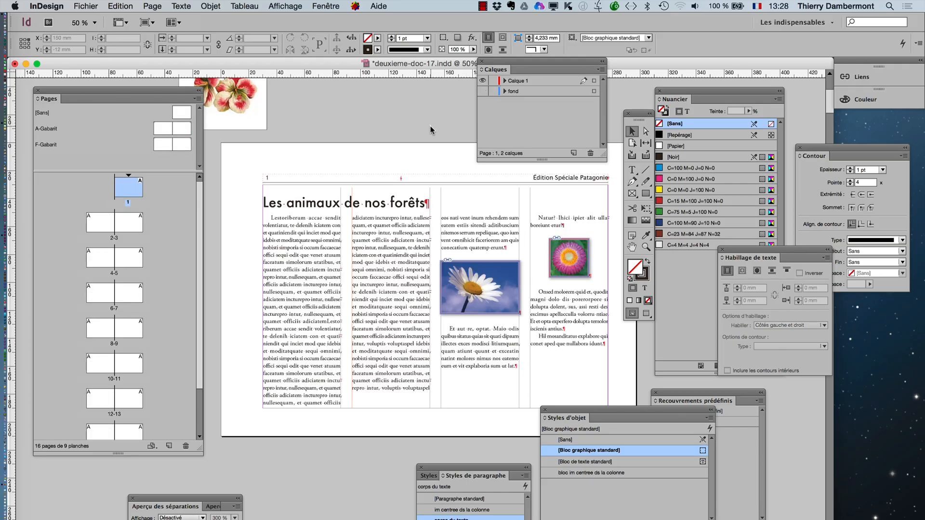
click(126, 6)
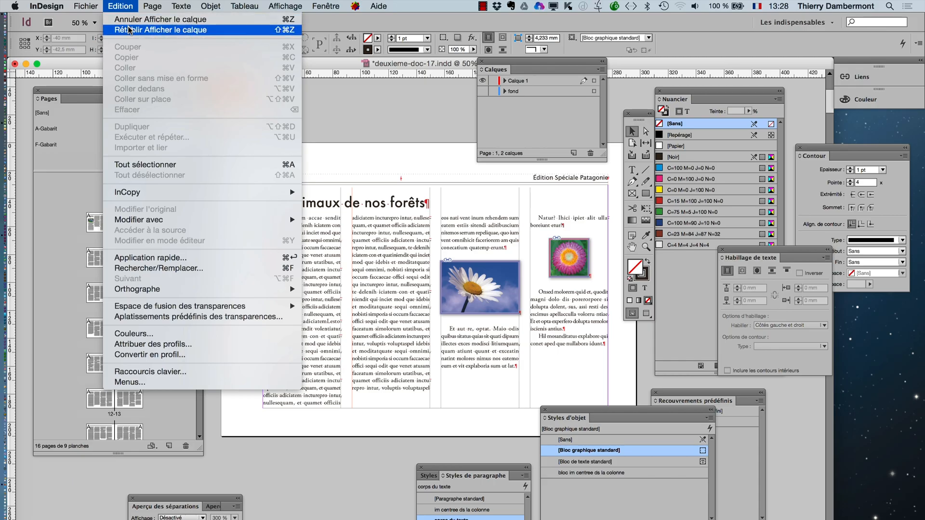
click(129, 29)
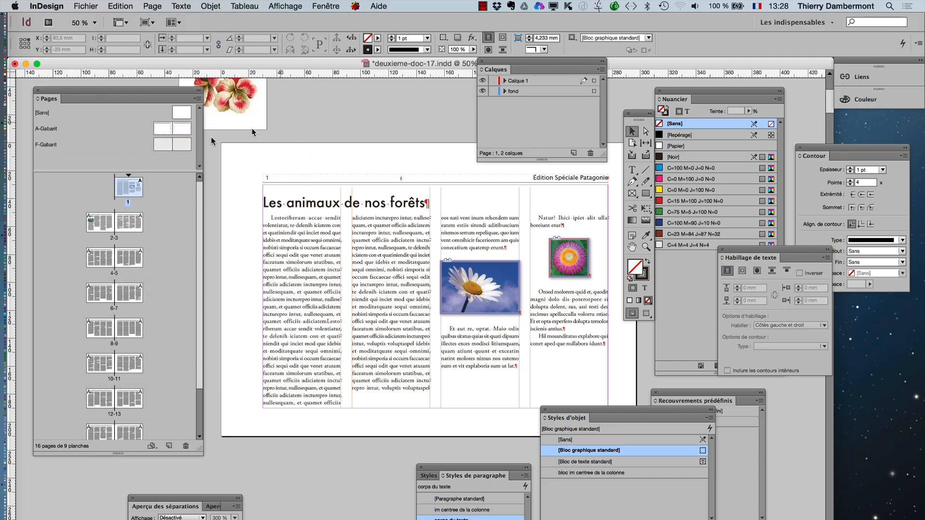
- Try applying the F-Gabarit master to the right-hand page of A-Gabarit and undo it
drag(185, 150, 182, 134)
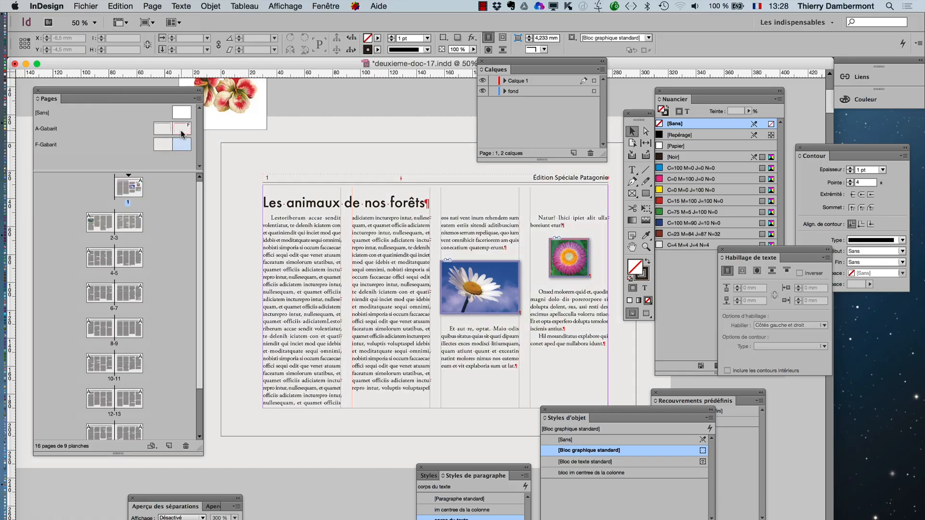
key(super+z)
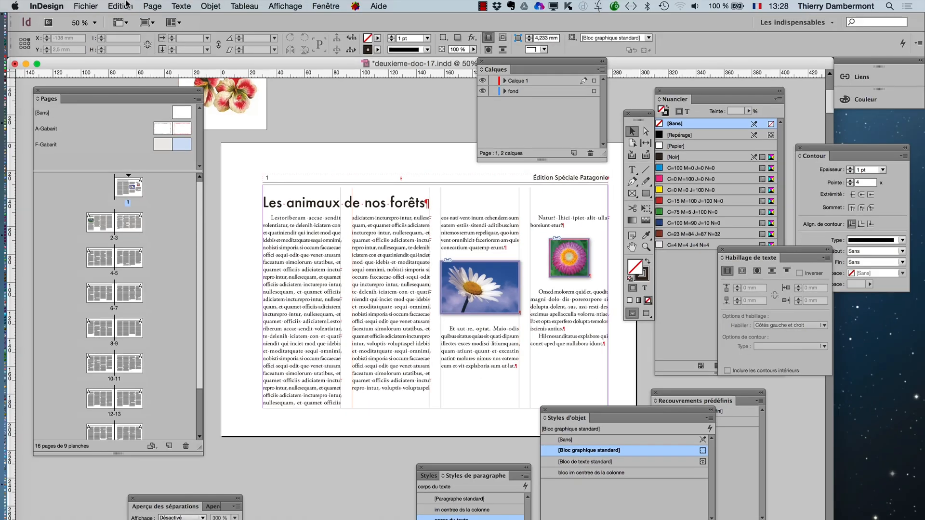
- Examine the margin values and the layout adjustment option in the Marges et colonnes settings without changing them
click(126, 6)
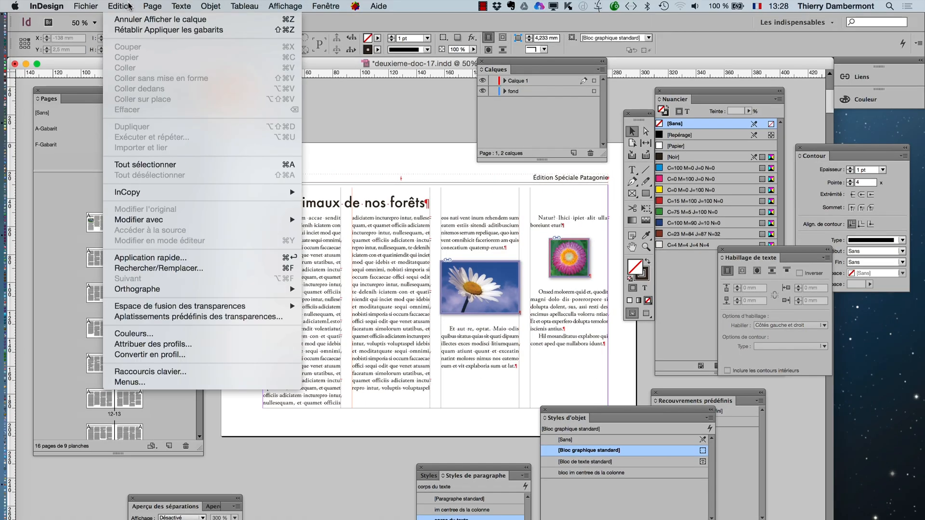
mouse_move(153, 6)
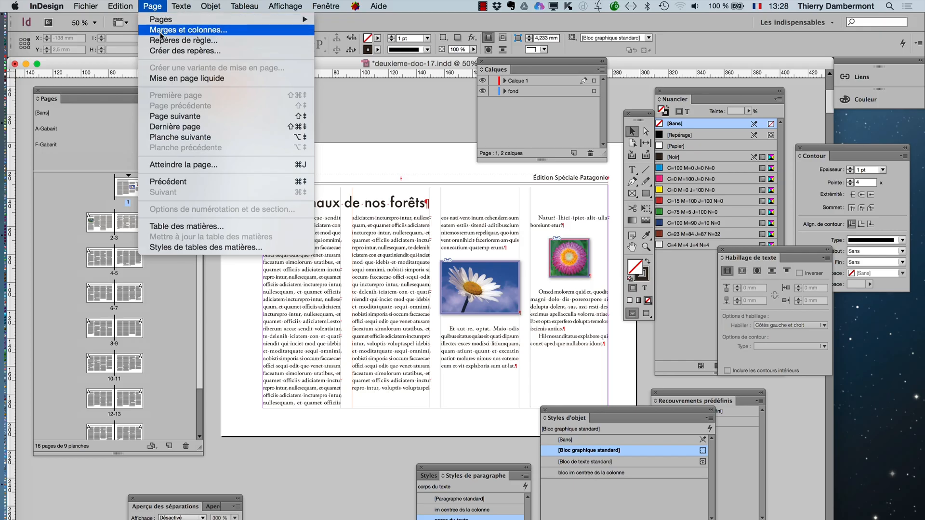
click(161, 29)
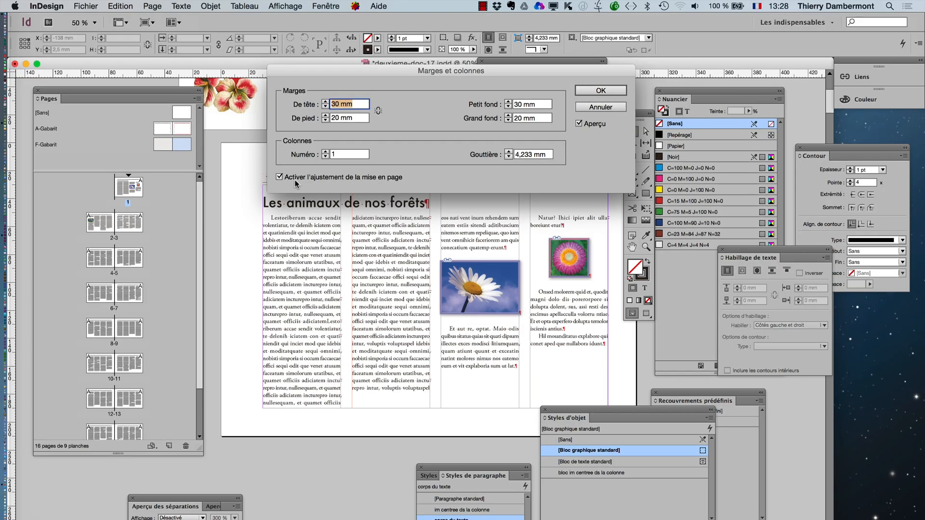
click(595, 107)
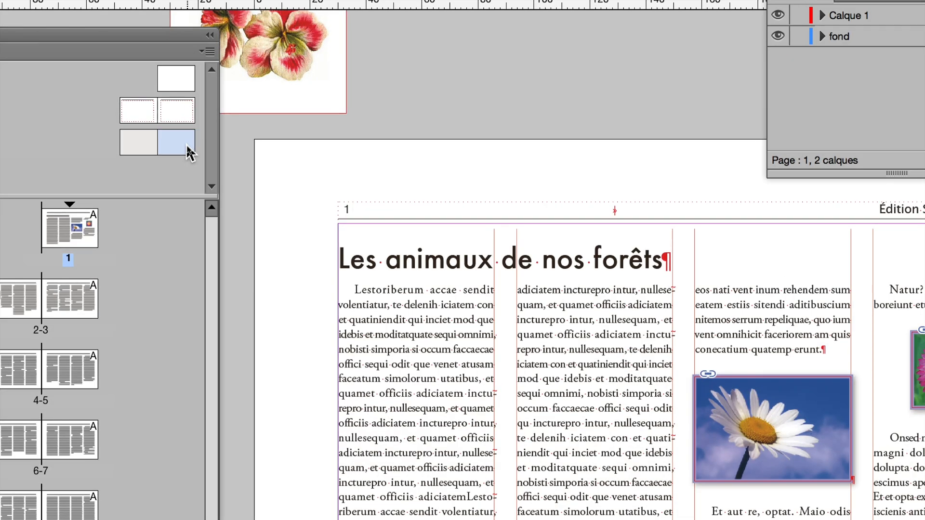
- Apply the F-Gabarit master to both A-Gabarit pages and show page 1 in Preview mode with the panels moved off it
drag(187, 149, 168, 127)
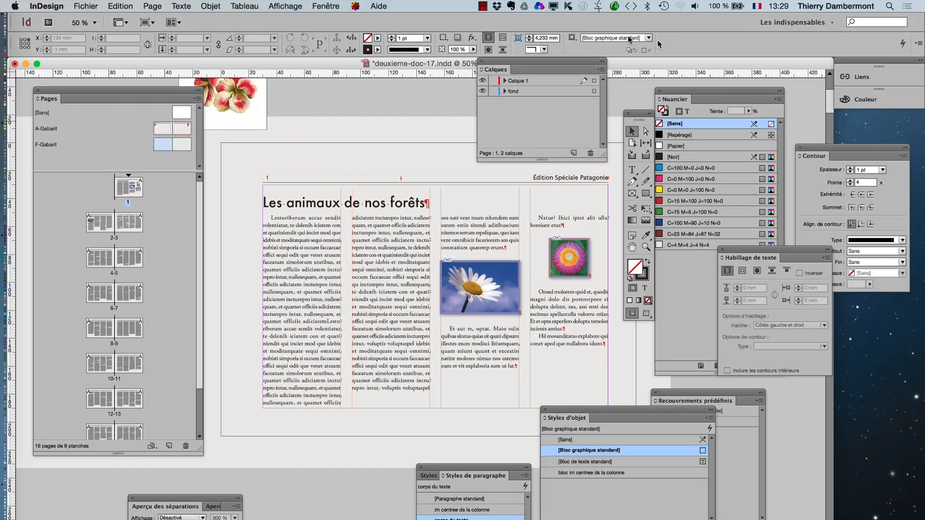
drag(511, 62, 698, 77)
drag(178, 91, 231, 361)
click(646, 314)
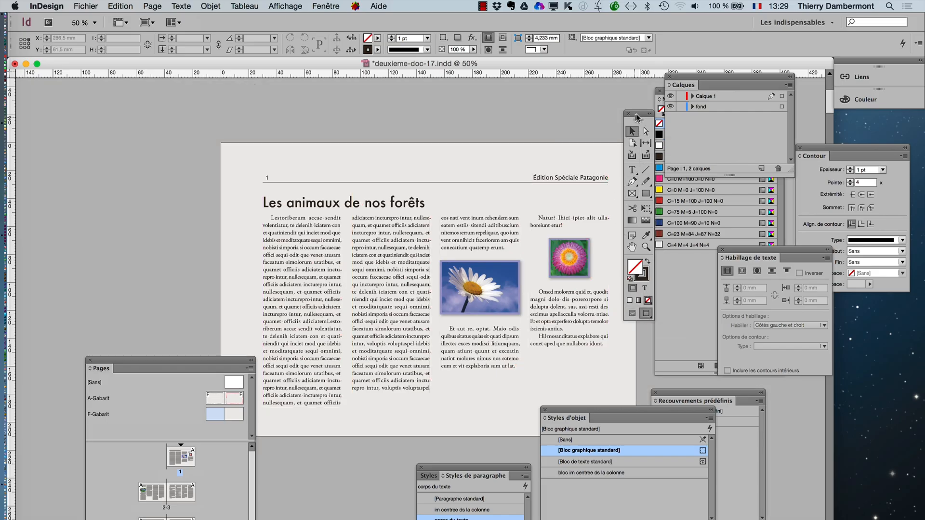
drag(636, 116, 102, 133)
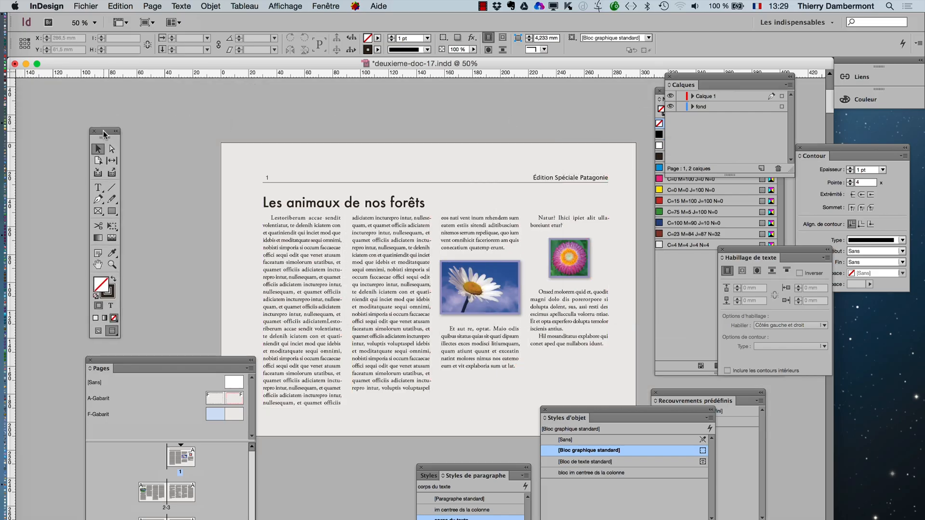
- Examine the text and flower pictures on page 1 against the grey background at close range and at 75 %
super+click(500, 299)
super+click(489, 303)
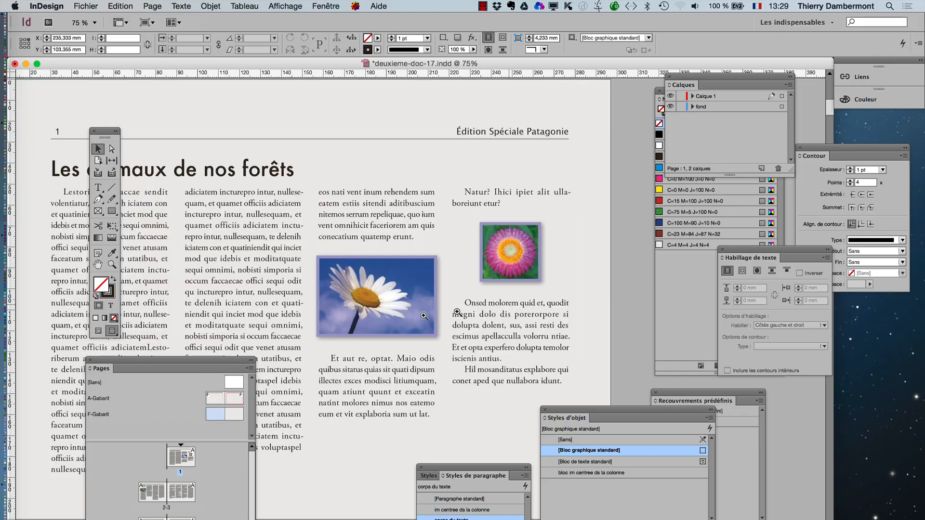
super+click(411, 330)
super+click(348, 341)
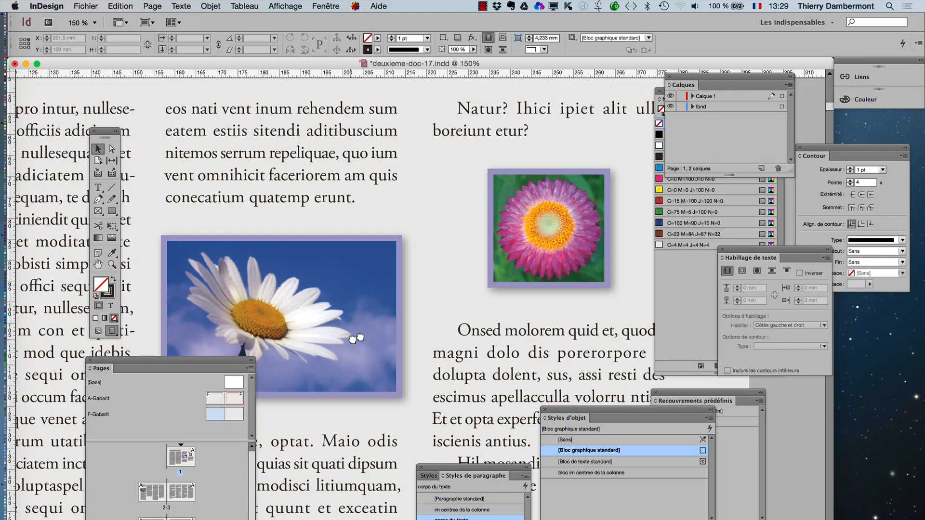
drag(355, 336, 421, 299)
key(F5)
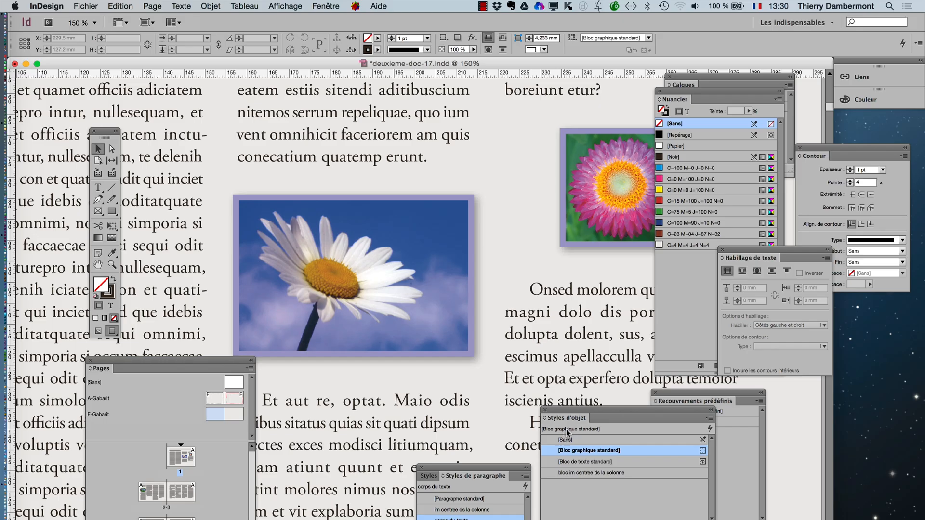
alt+super+click(476, 308)
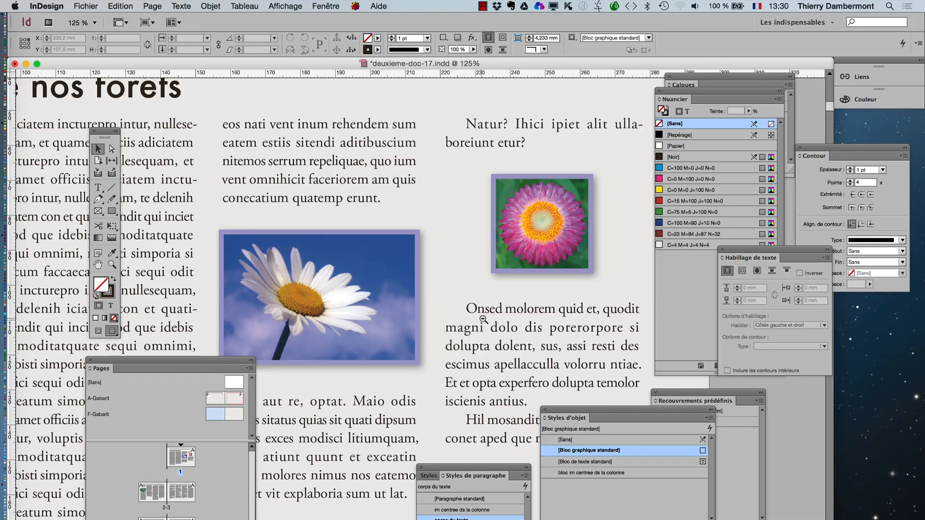
alt+super+click(483, 317)
alt+super+click(395, 361)
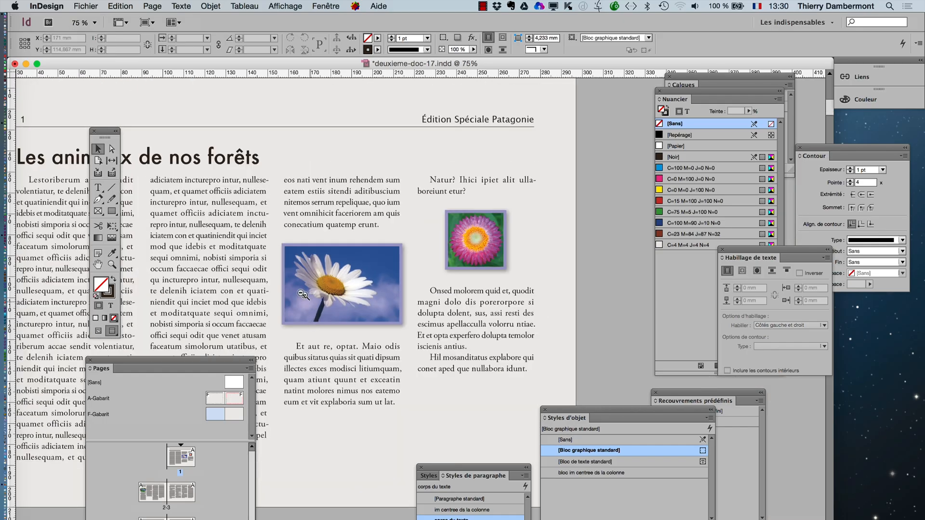
drag(254, 262, 314, 217)
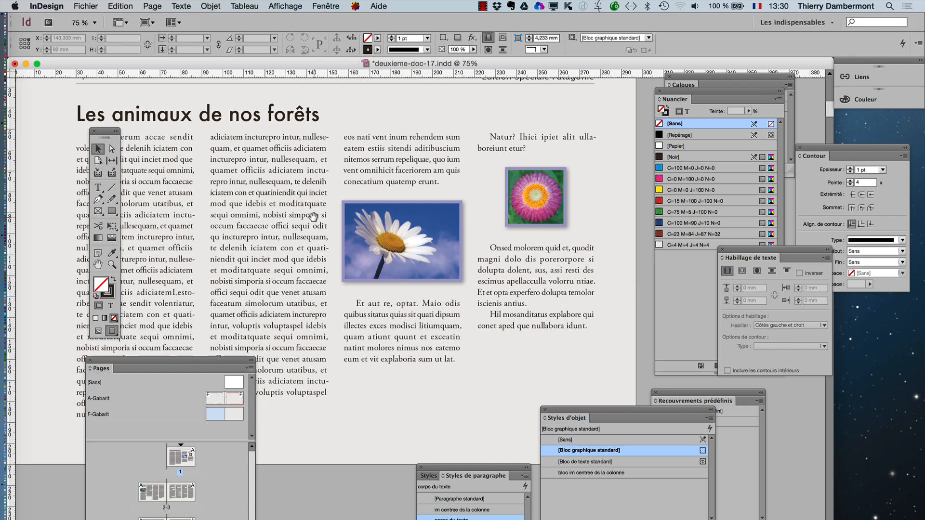
- Display the whole F-Gabarit master spread in Normal screen mode and select its grey background frame
double_click(212, 416)
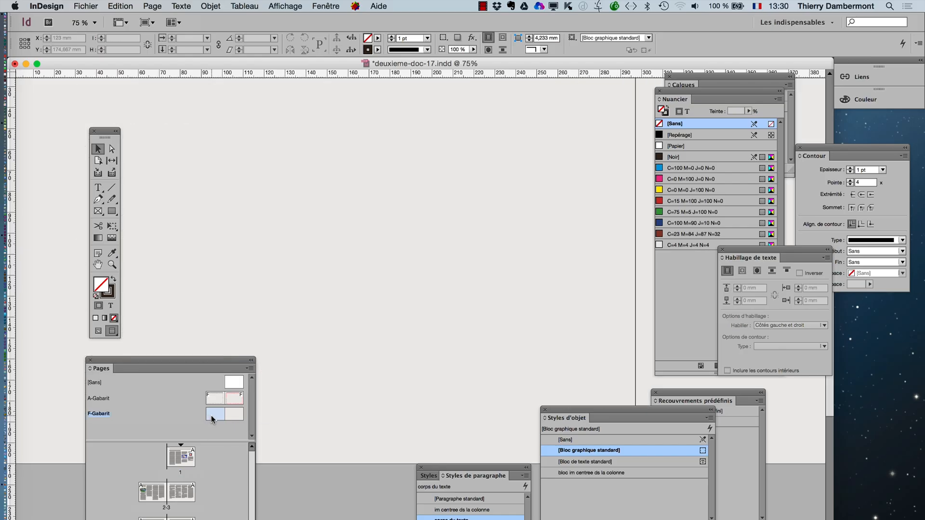
alt+super+click(386, 348)
alt+super+click(387, 347)
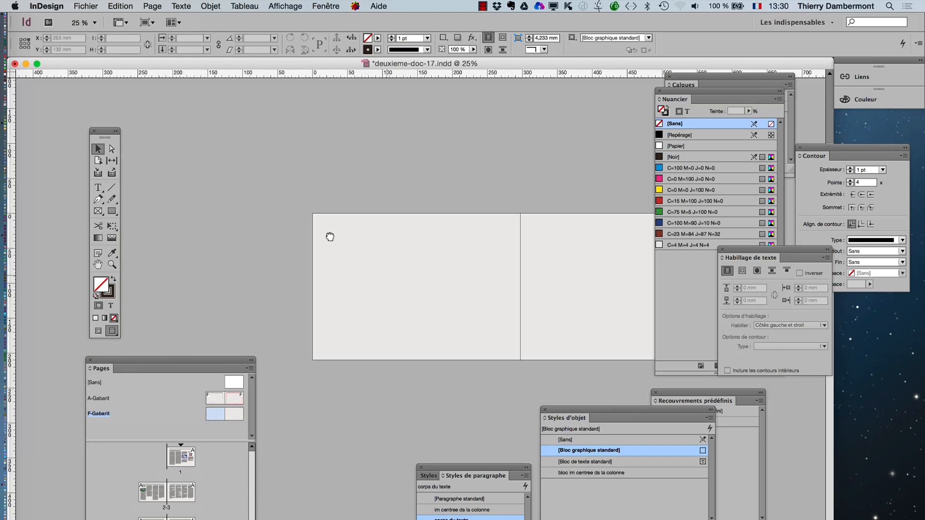
scroll(330, 236, right, 6)
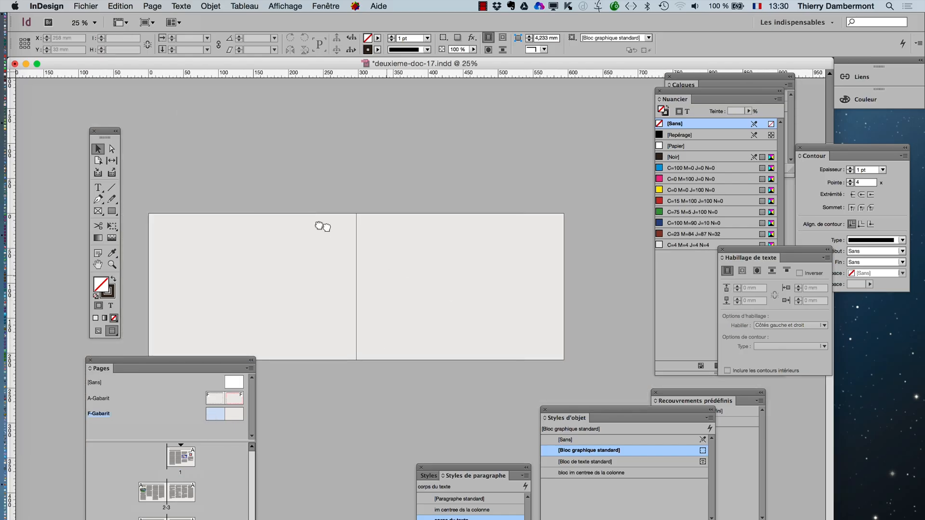
click(97, 330)
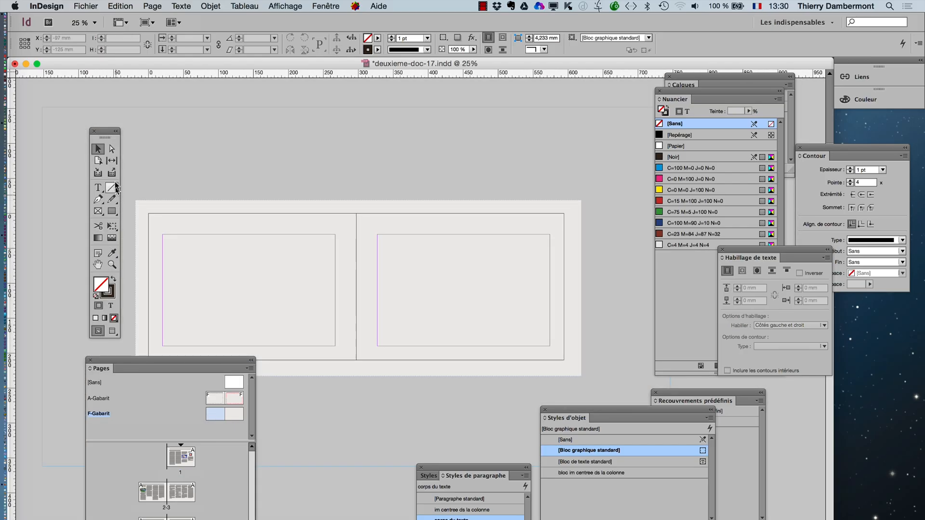
click(175, 204)
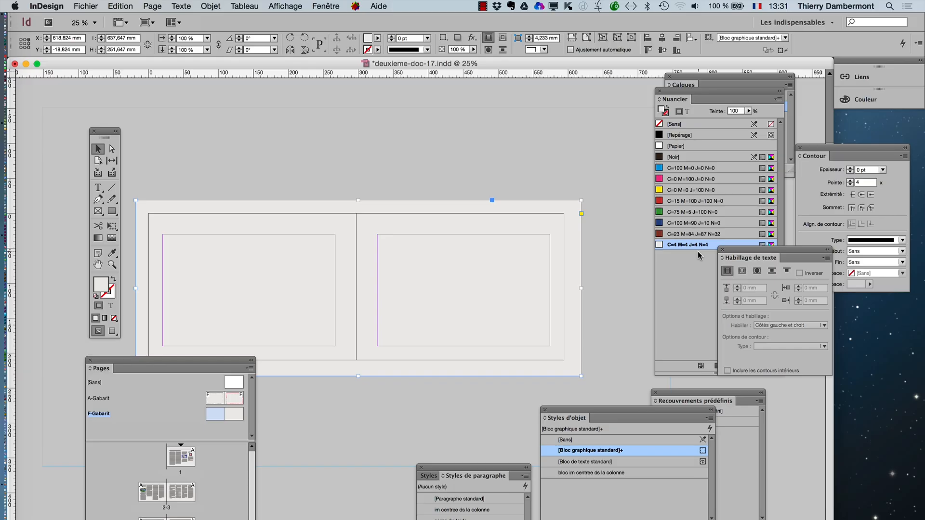
- Move the Tools and Pages panels clear of the F-Gabarit master spread and deselect its grey background frame
drag(101, 132, 68, 115)
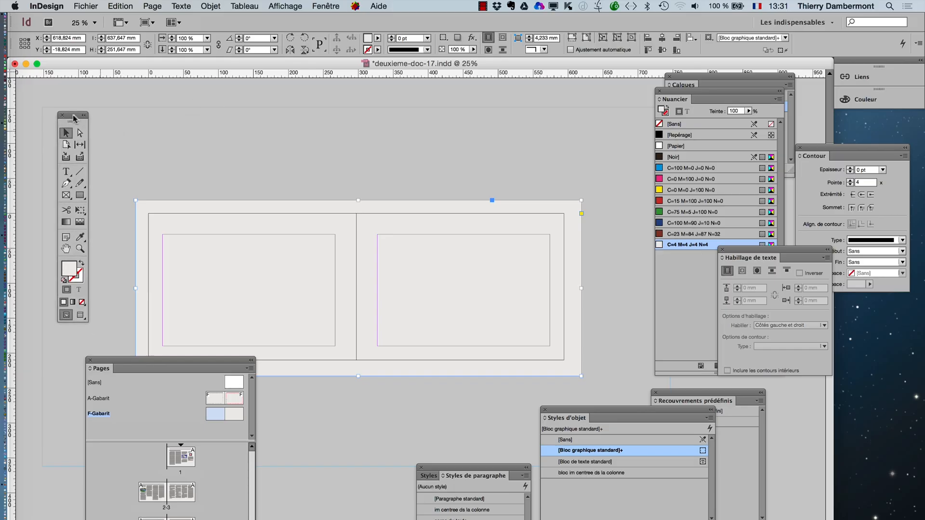
drag(218, 366, 193, 412)
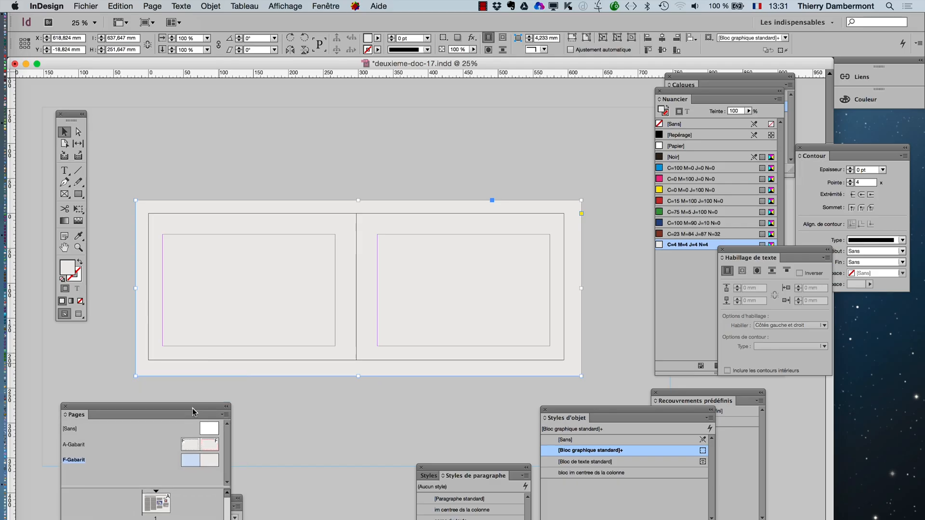
click(322, 518)
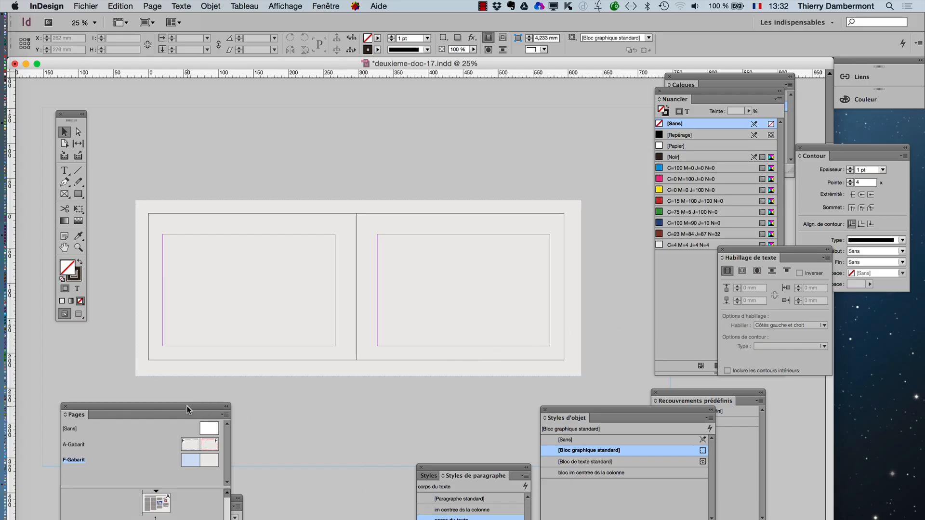
- Display the whole spread of pages 2-3 in Preview mode, with the Pages panel moved off it
drag(186, 409, 619, 79)
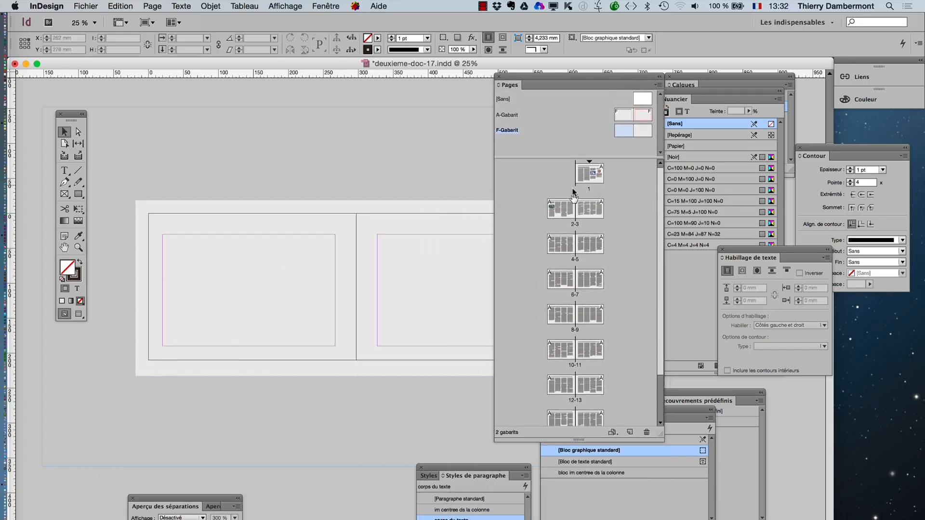
click(566, 215)
double_click(566, 215)
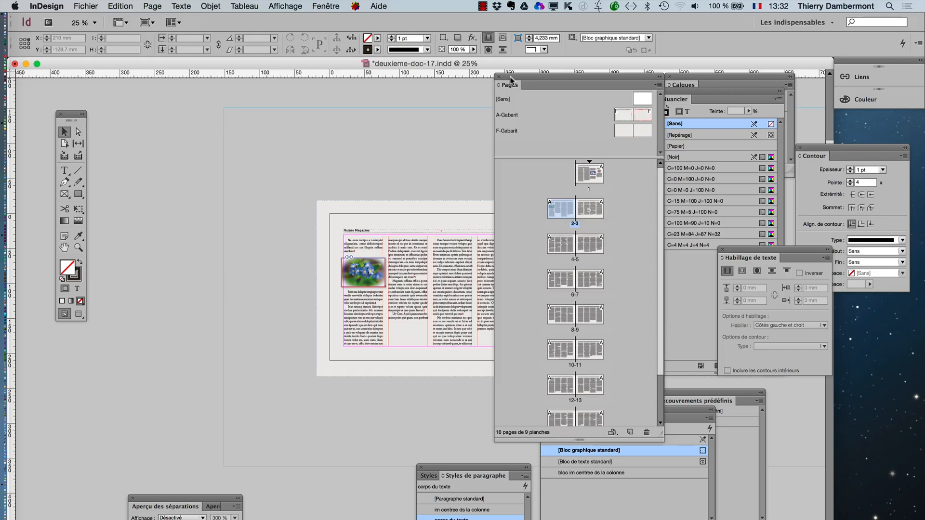
drag(512, 78, 593, 93)
click(64, 247)
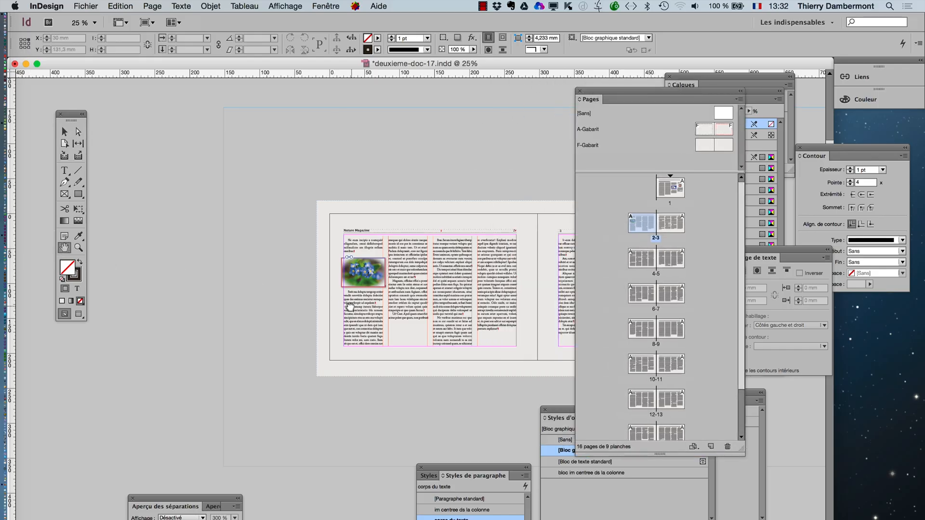
drag(325, 299, 127, 253)
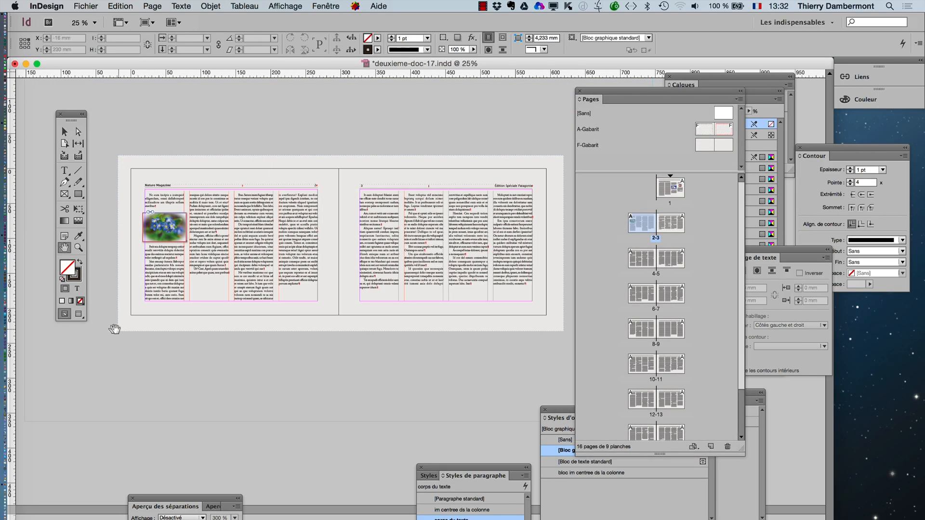
click(80, 317)
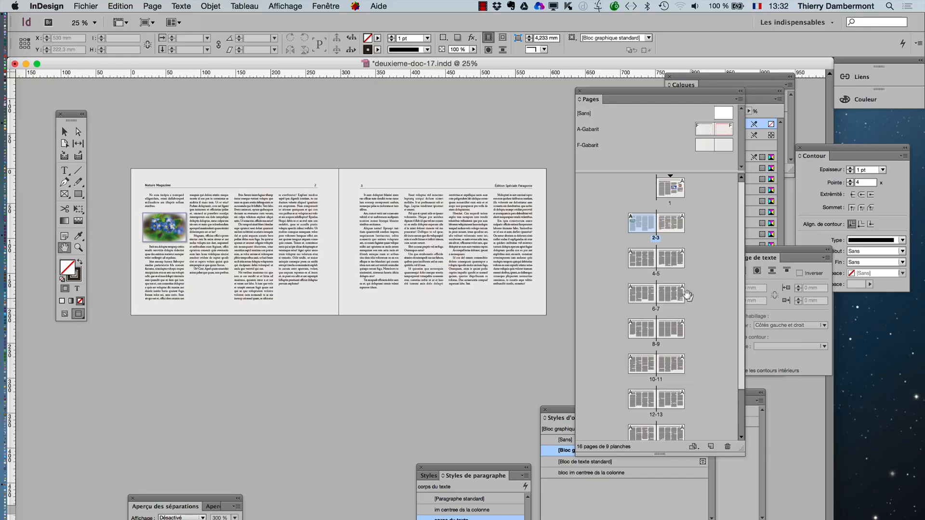
- Examine the title, text and flower pictures of page 1 against the grey background, at close range and at 50 %
double_click(672, 189)
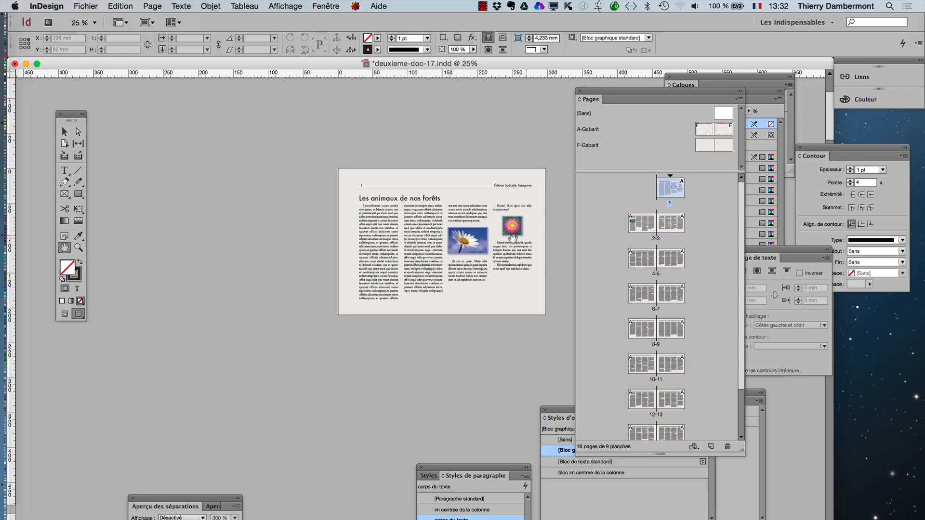
drag(438, 197, 545, 297)
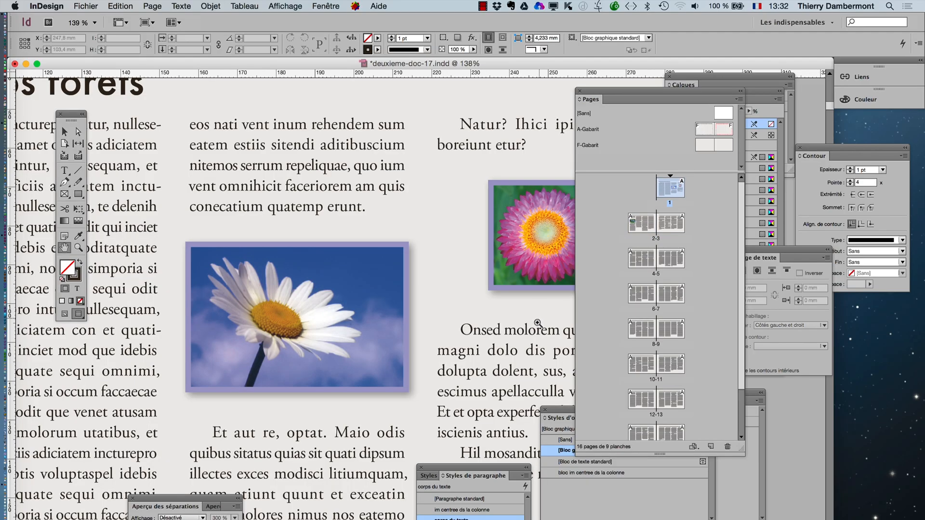
alt+click(491, 333)
alt+click(397, 335)
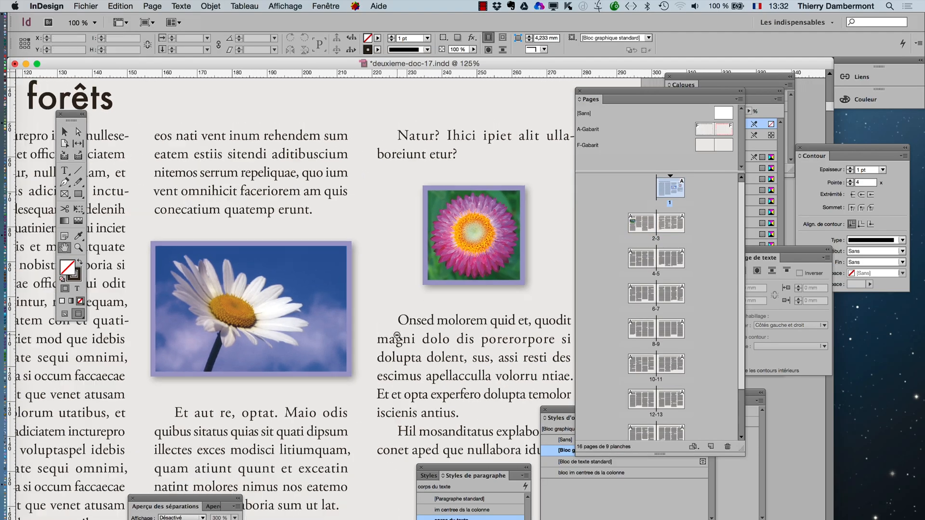
alt+click(397, 336)
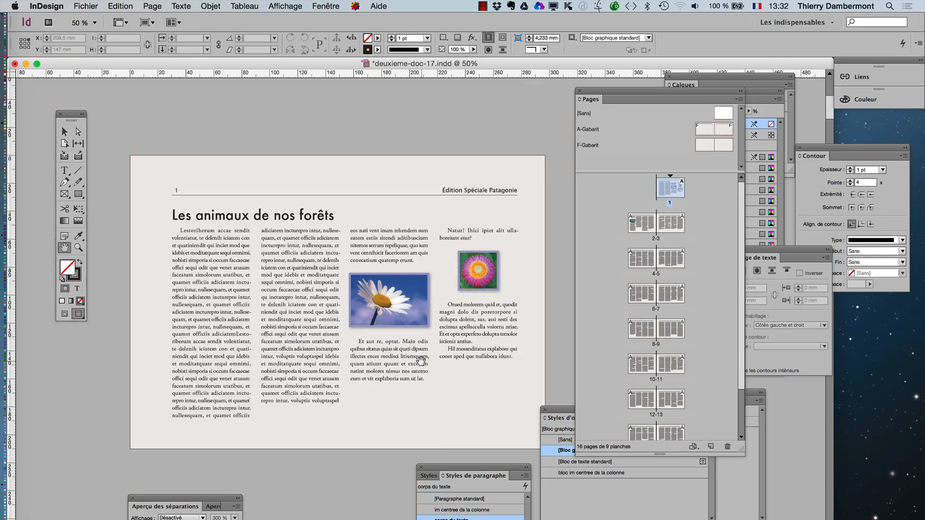
super+click(232, 296)
drag(384, 316, 228, 244)
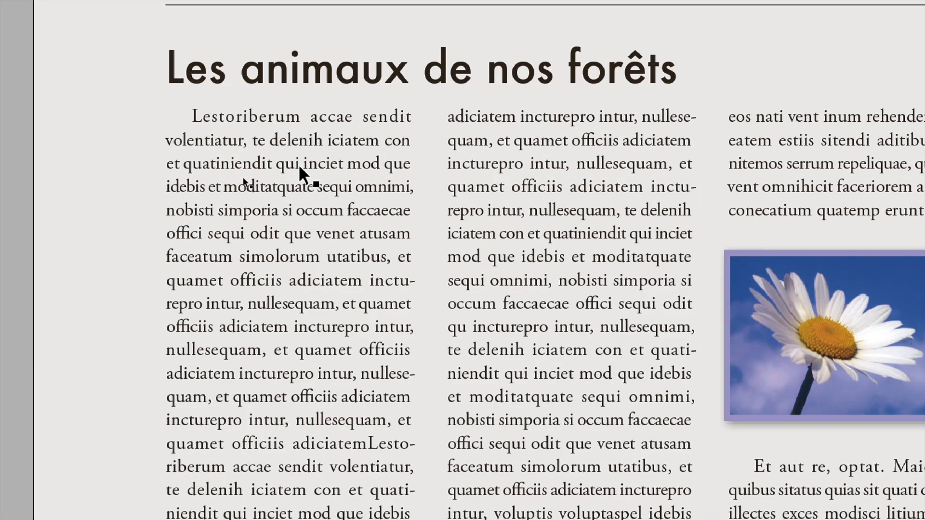
key(h)
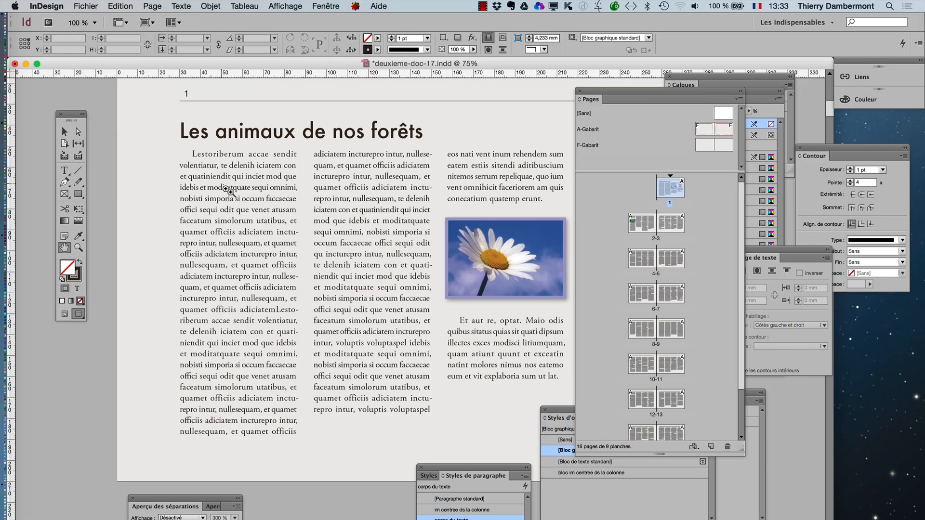
click(227, 189)
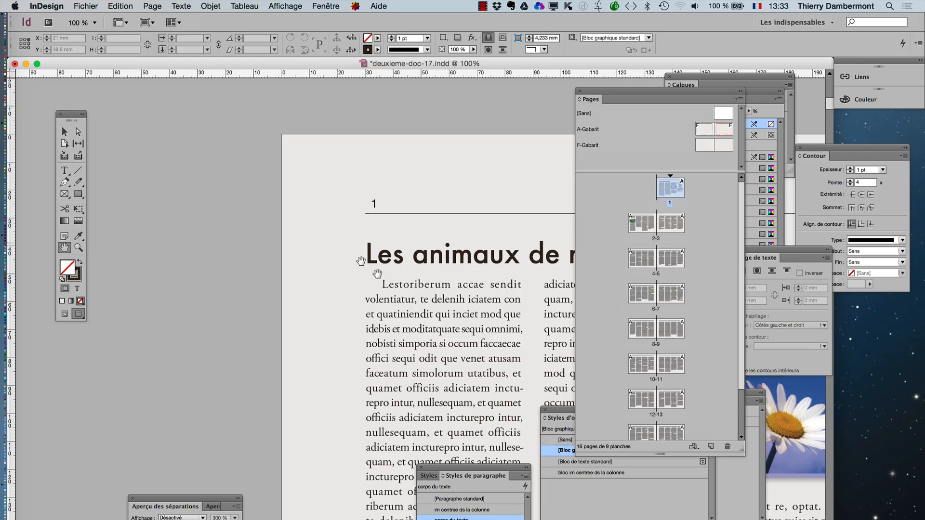
- End the first paragraph after "quamet officiis" with a period and start a new paragraph with the capitalised word "Adiciatem"
click(64, 170)
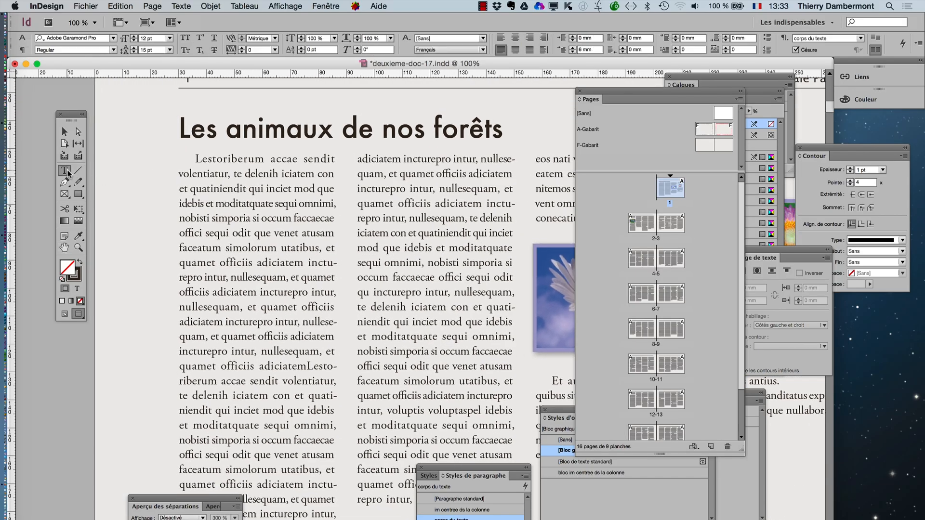
click(255, 263)
text(.)
key(Return)
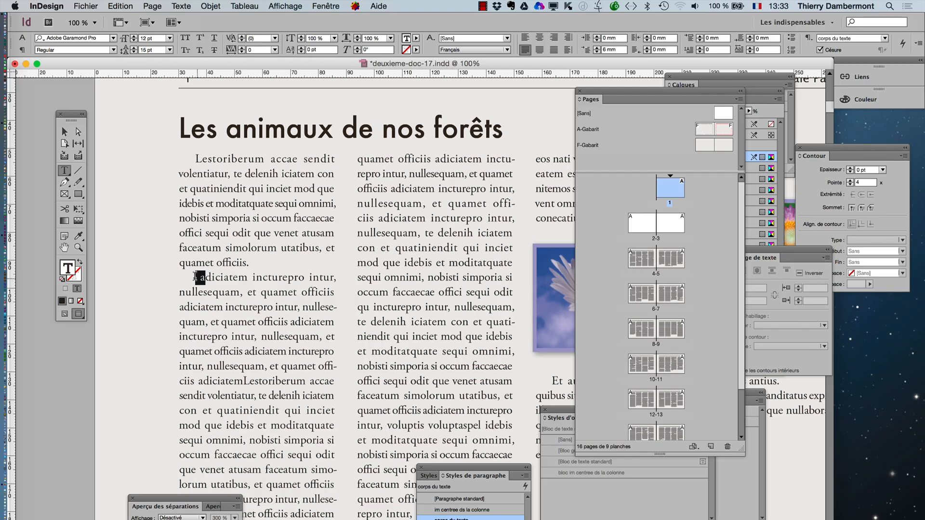
drag(206, 278, 196, 279)
text(A)
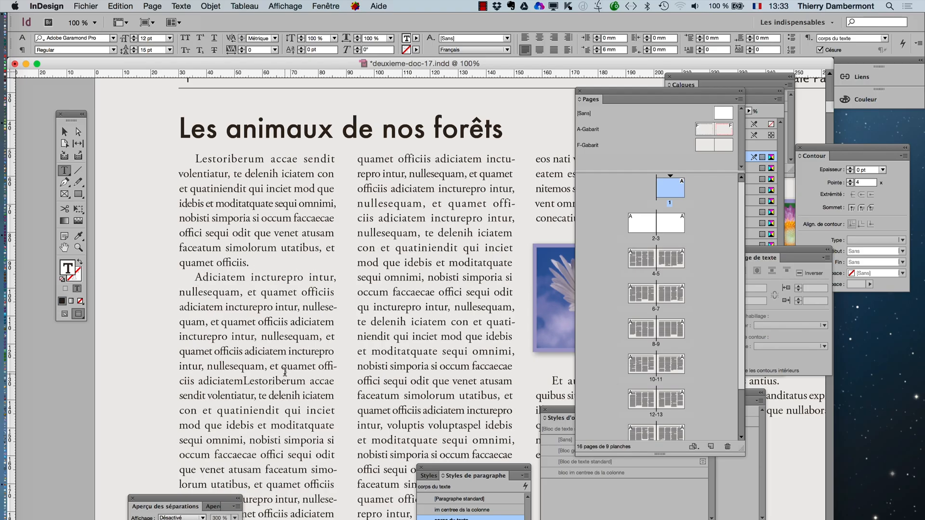
- Add a period and paragraph break after "volentiatu" in the first column and "idebis" in the second, and switch to Normal screen mode
drag(259, 395, 253, 396)
text(.)
key(Return)
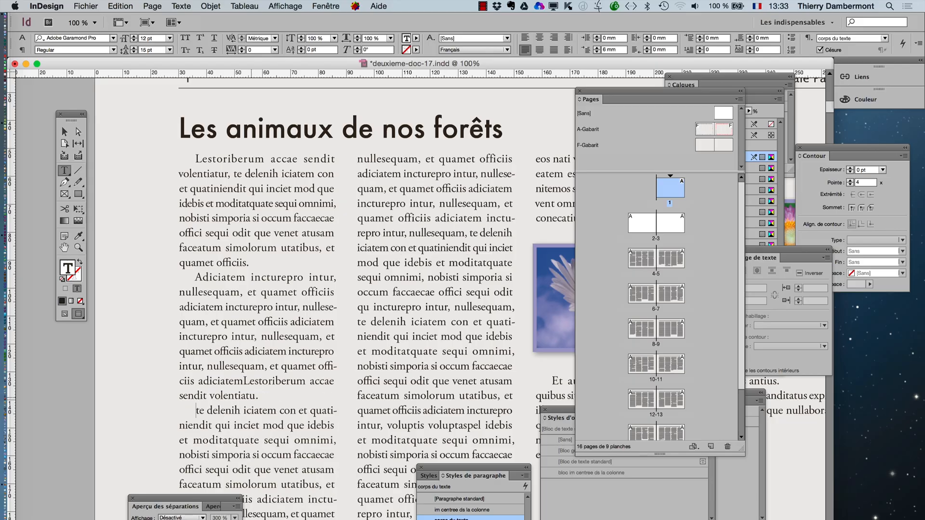
click(64, 314)
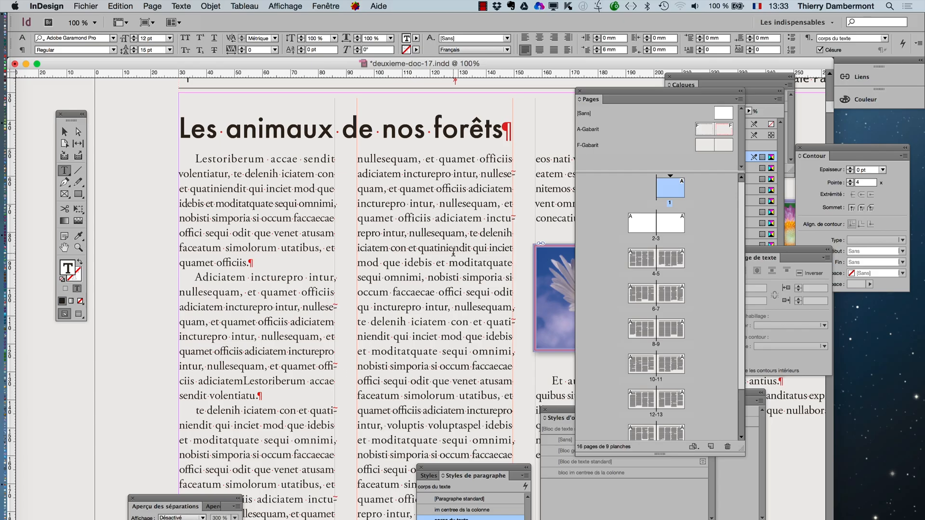
drag(436, 263, 432, 262)
text(.)
key(Return)
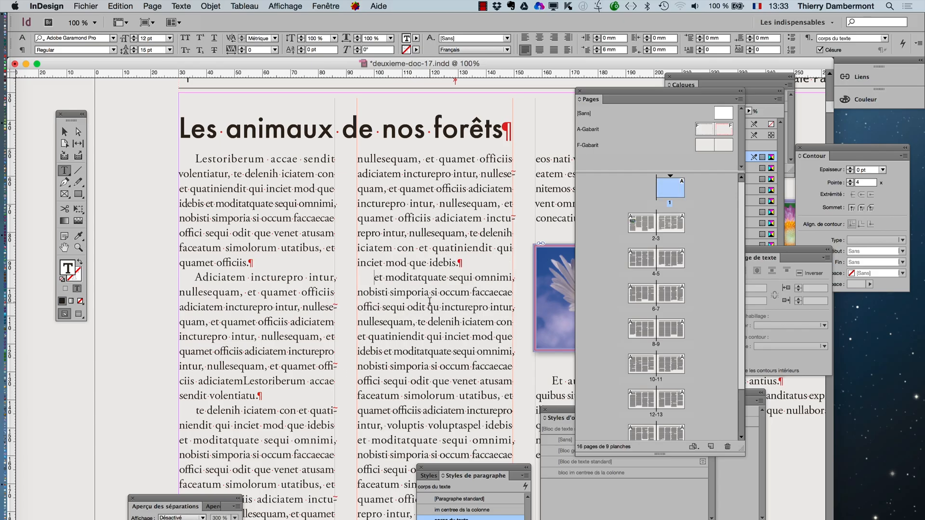
- Set the passage from "moditatquate sequi omnimi" to "offici sequi" in the first paragraph to Adobe Garamond Pro Bold
click(203, 174)
scroll(251, 201, up, 1)
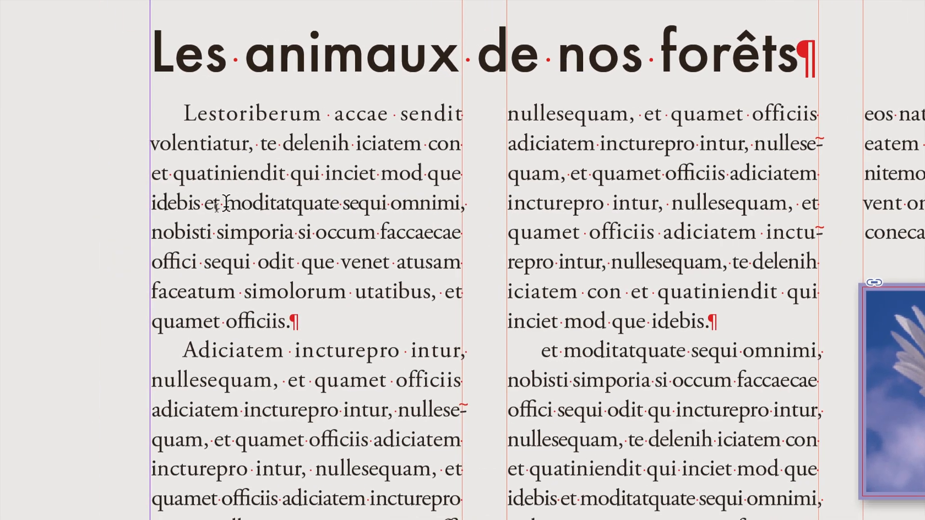
drag(171, 214, 349, 224)
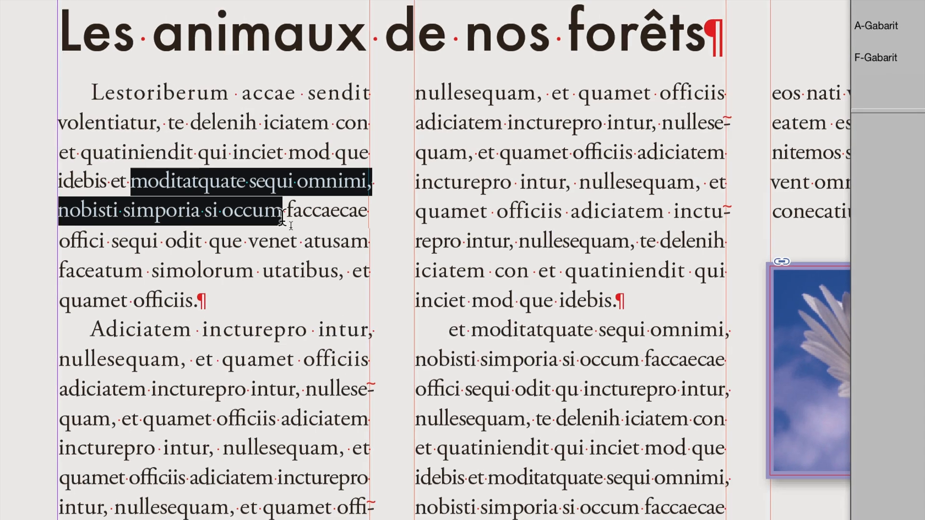
click(284, 219)
drag(230, 205, 250, 250)
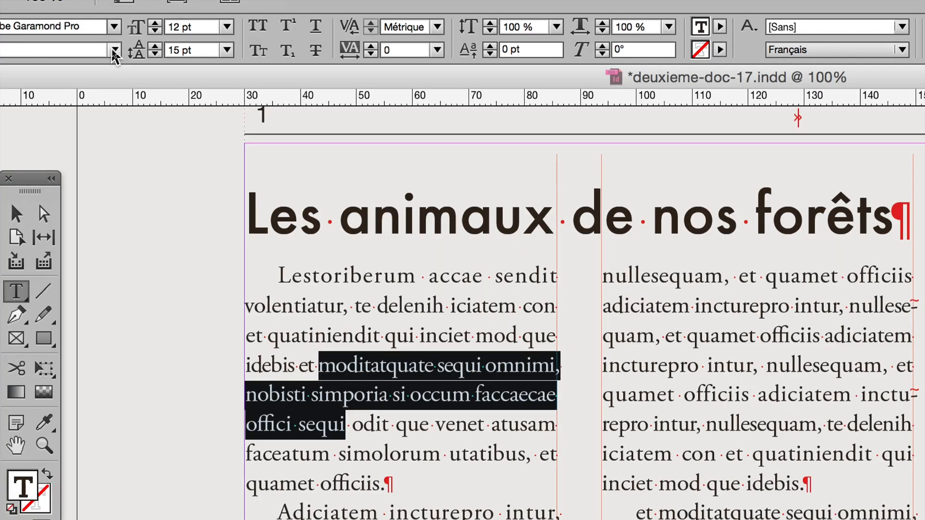
click(115, 50)
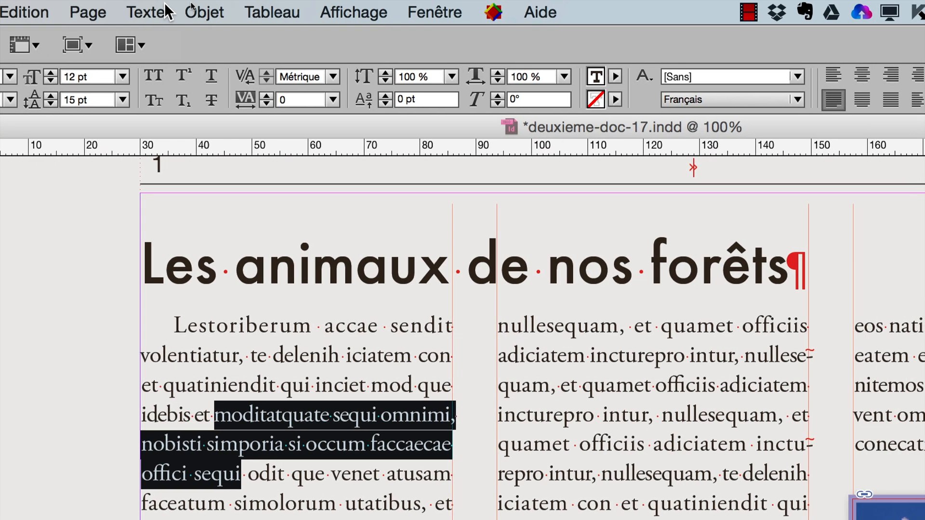
click(166, 11)
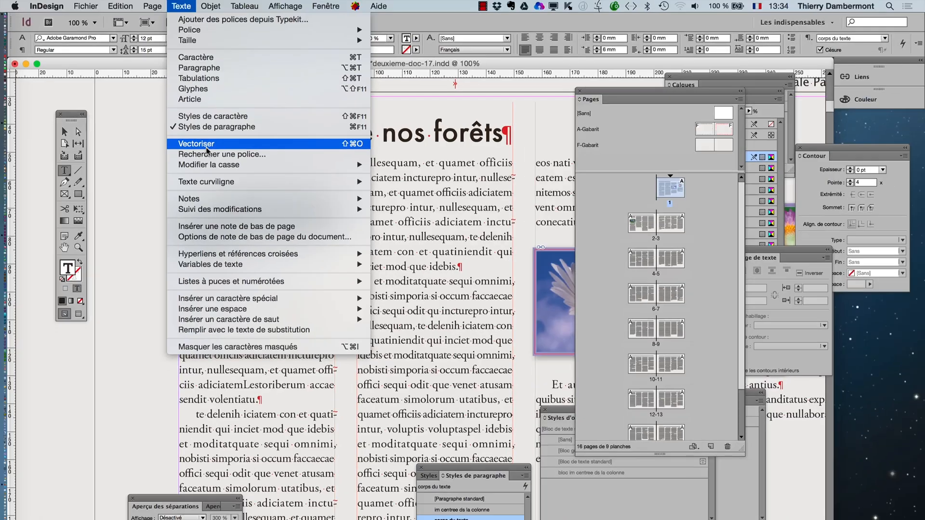
click(186, 58)
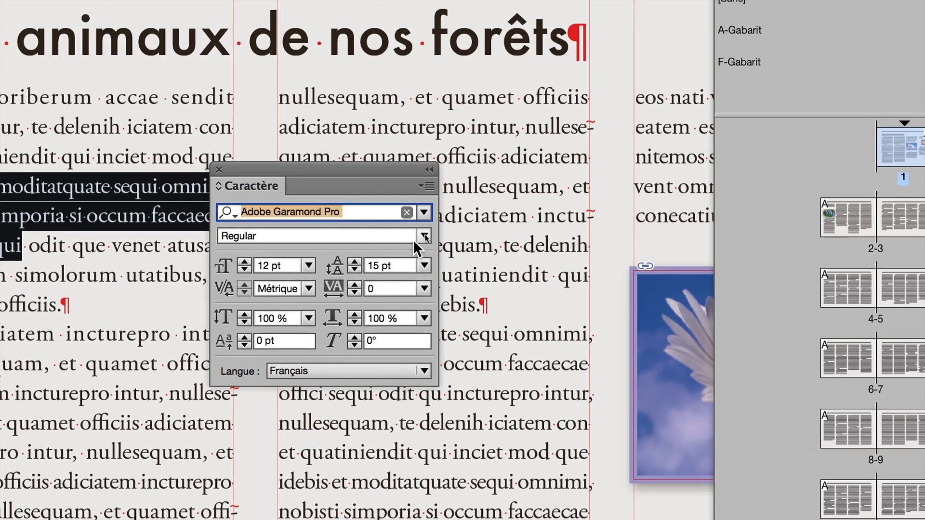
click(471, 205)
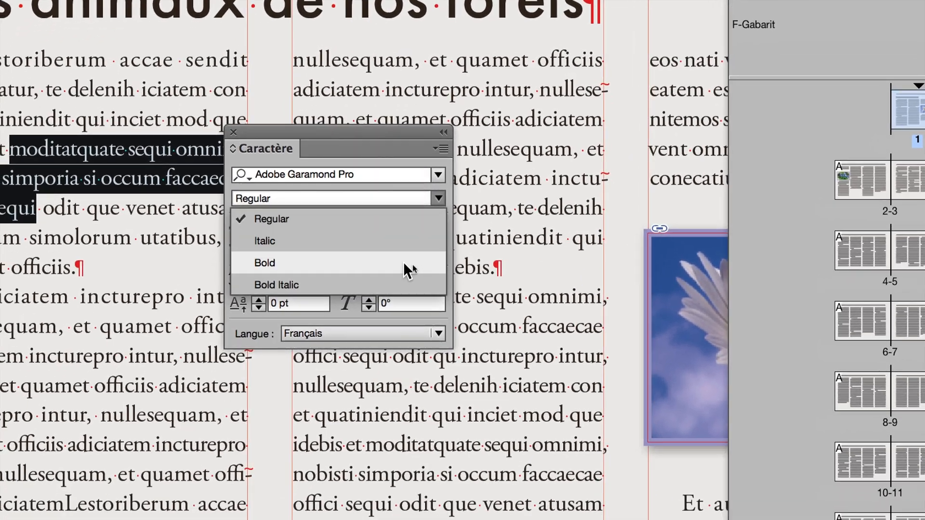
click(406, 264)
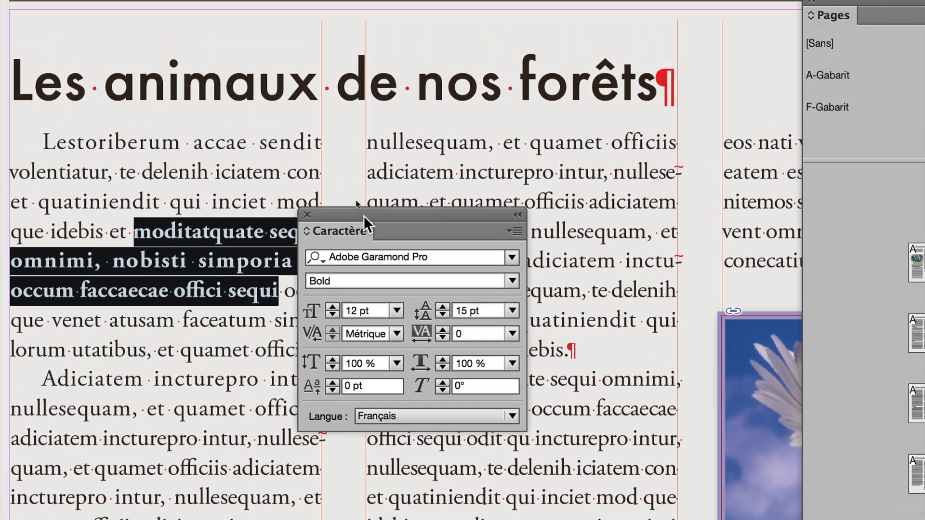
- Bring the Caractère, Calques and Nuancier panels beside the first column and colour the bold passage C=0 M=100 J=0 N=0
drag(363, 216, 423, 180)
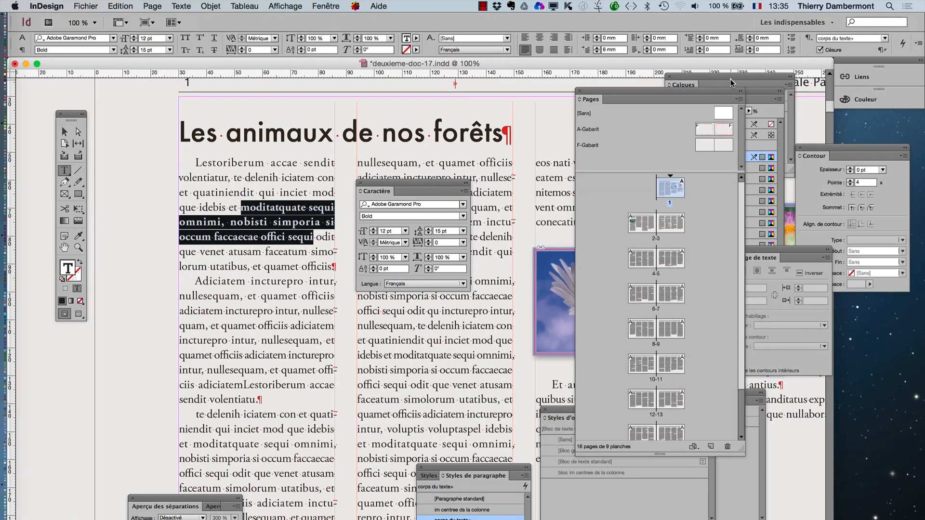
drag(732, 83, 424, 81)
drag(751, 92, 545, 146)
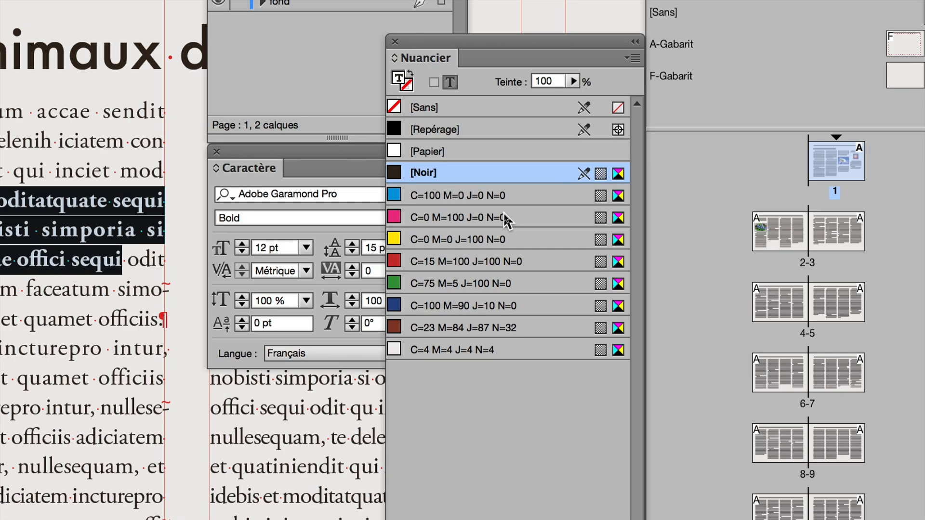
click(504, 215)
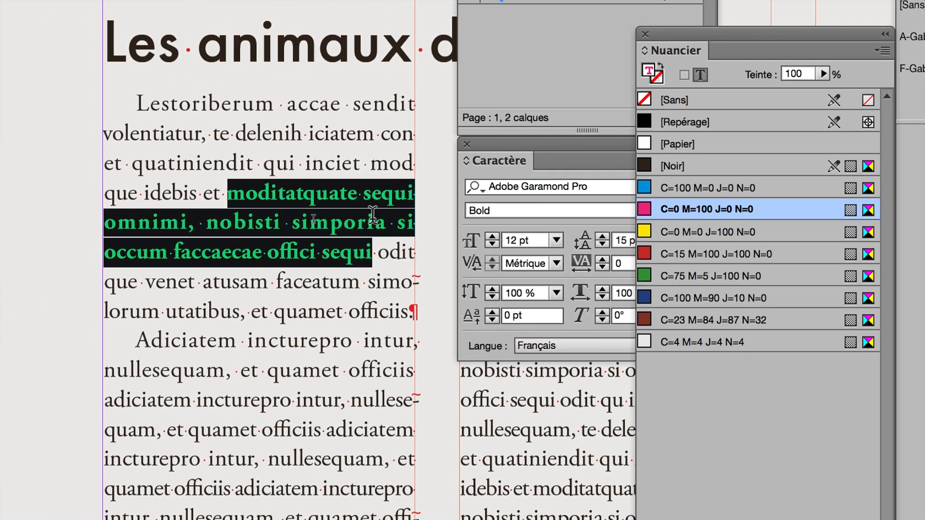
click(125, 231)
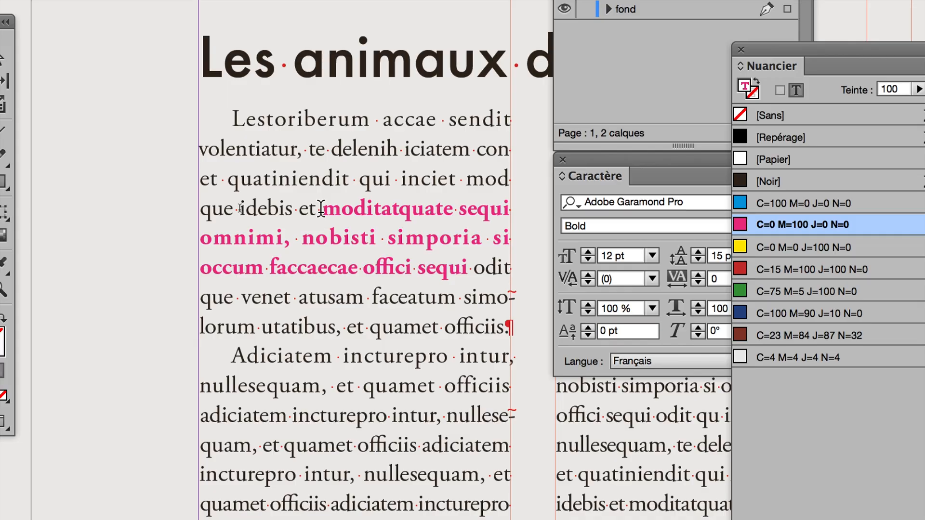
- Recolour the bold passage from "moditatquate" to "offici sequi" with the green swatch C=75 M=5 J=100 N=0
drag(265, 152, 394, 191)
drag(367, 222, 382, 241)
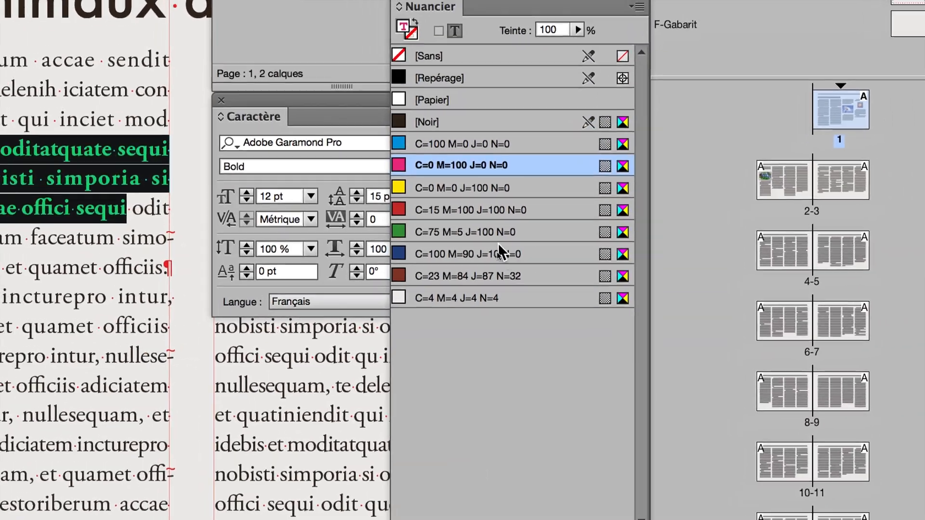
click(501, 233)
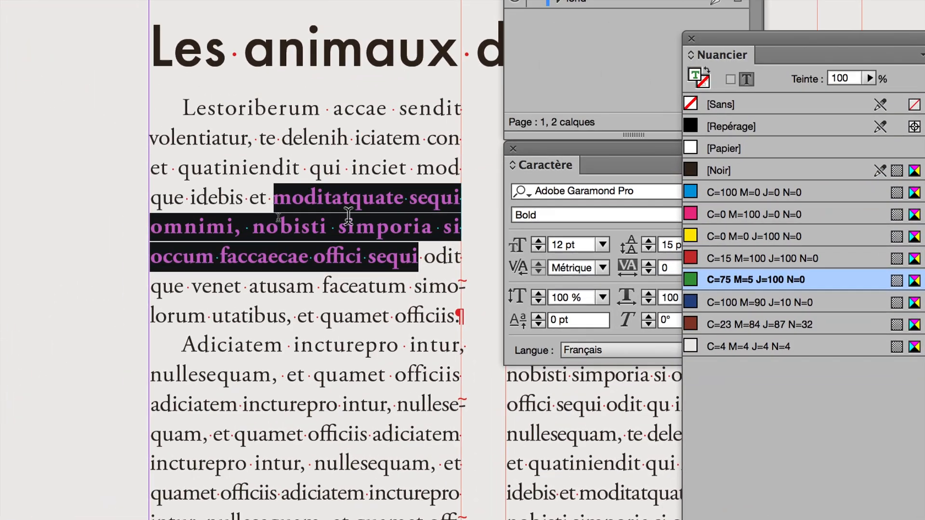
click(56, 179)
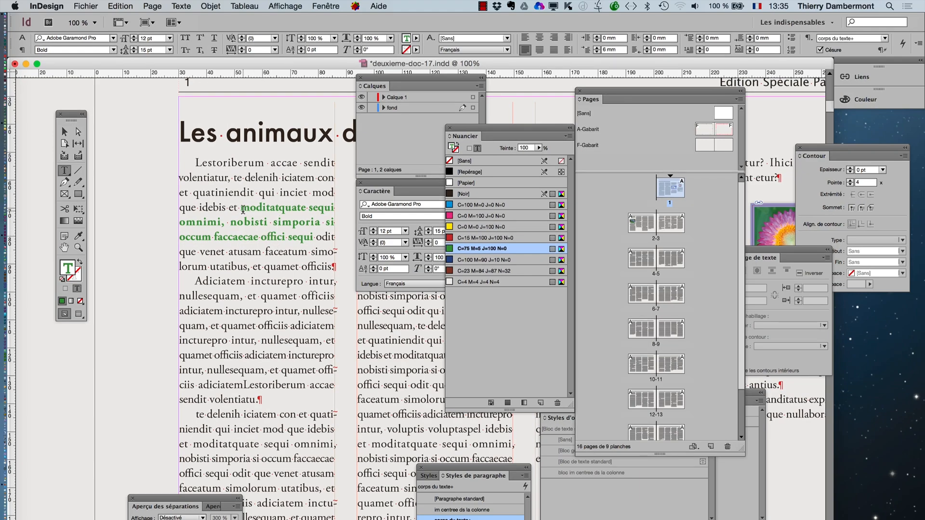
- Recolour the bold passage from "moditatquate" to "offici sequi" with the magenta swatch C=0 M=100 J=0 N=0
drag(243, 208, 313, 237)
click(488, 216)
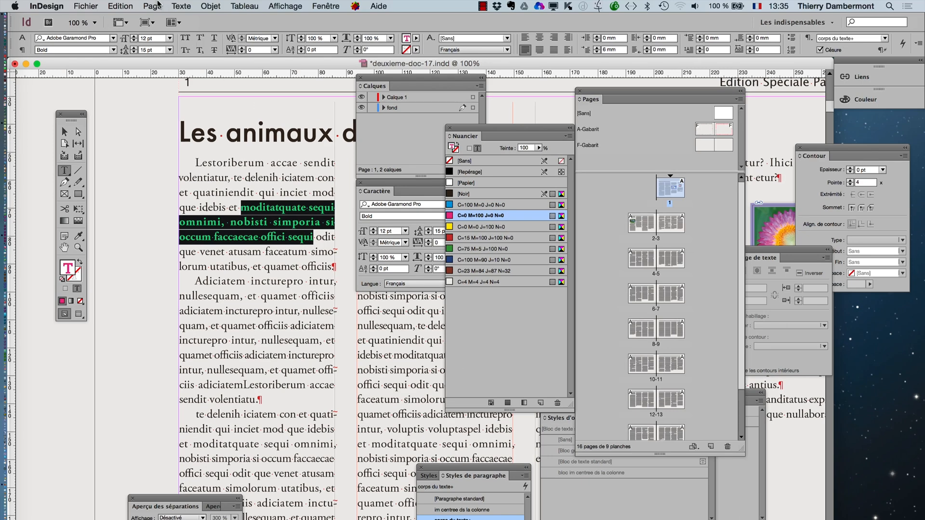
- Bring up the Styles de caractère panel, place it over the first column's title area and widen it
click(191, 7)
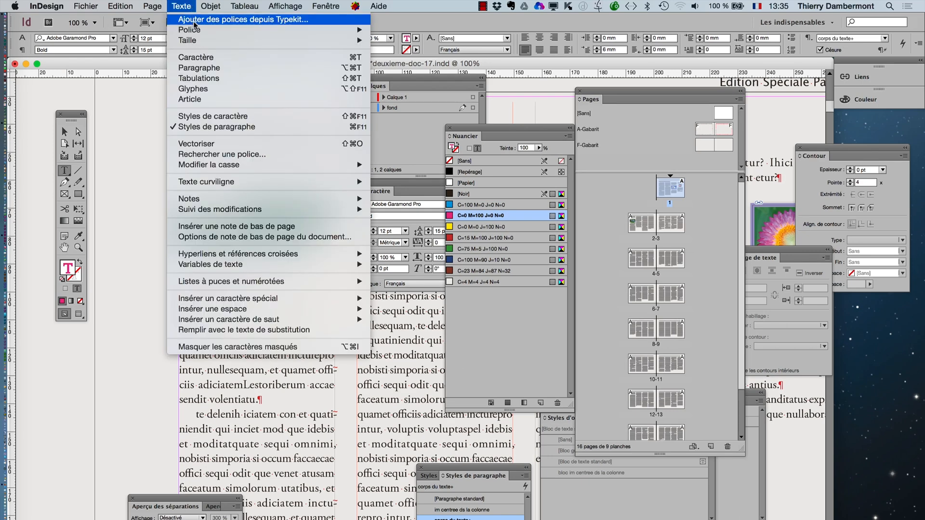
click(216, 117)
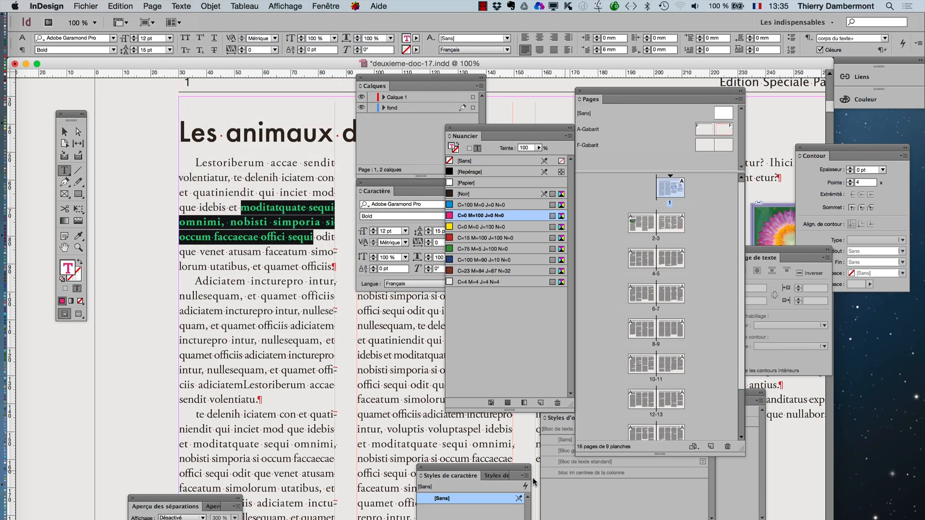
drag(452, 466, 242, 94)
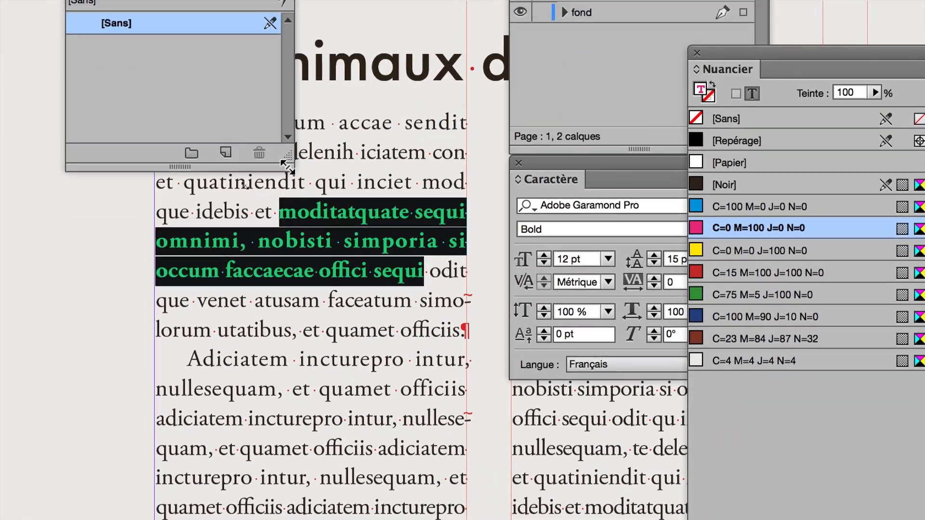
drag(293, 283, 584, 263)
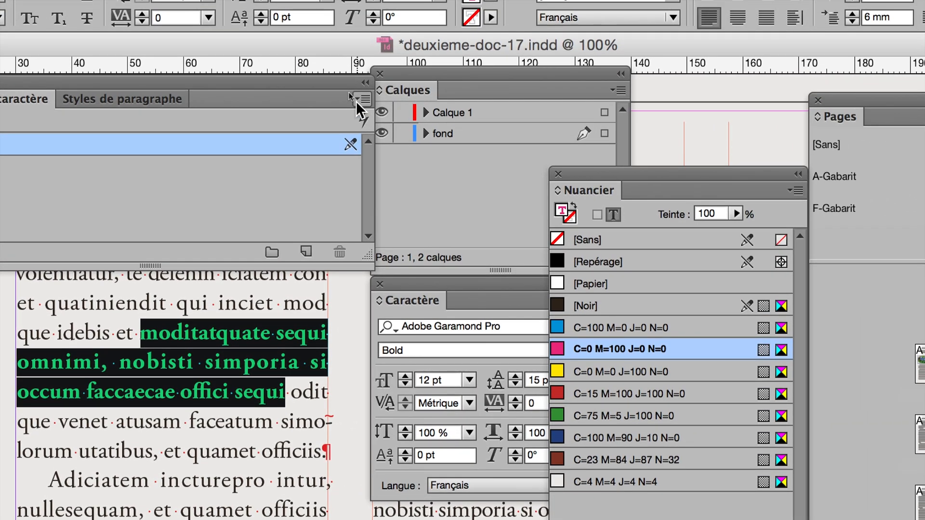
- Create a character style named "sous-titre imbriqué" from the formatting of the selected magenta bold passage
click(358, 99)
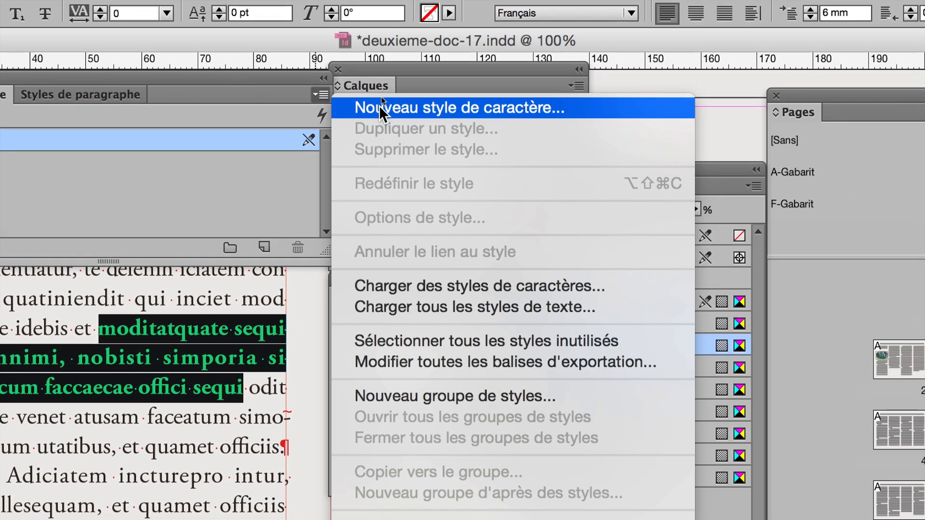
click(380, 105)
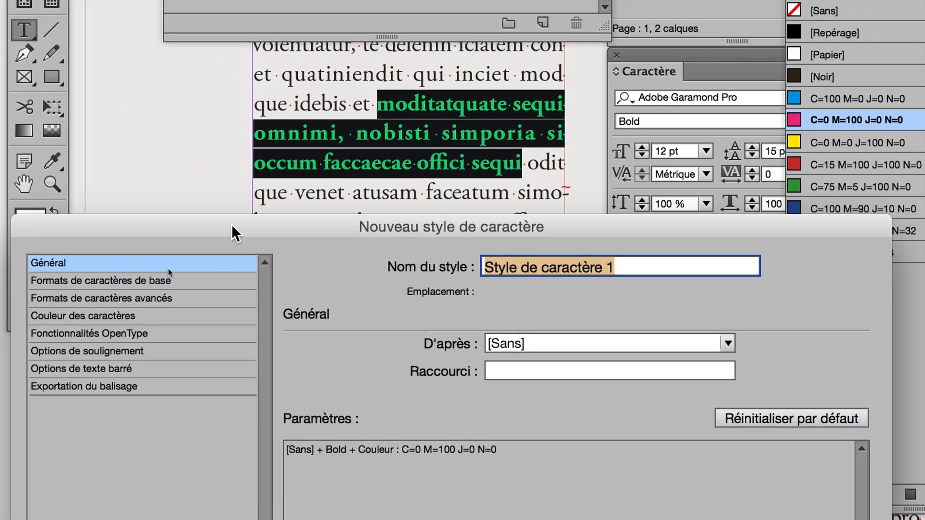
text(titre)
key(BackSpace)
key(BackSpace)
key(BackSpace)
key(BackSpace)
key(BackSpace)
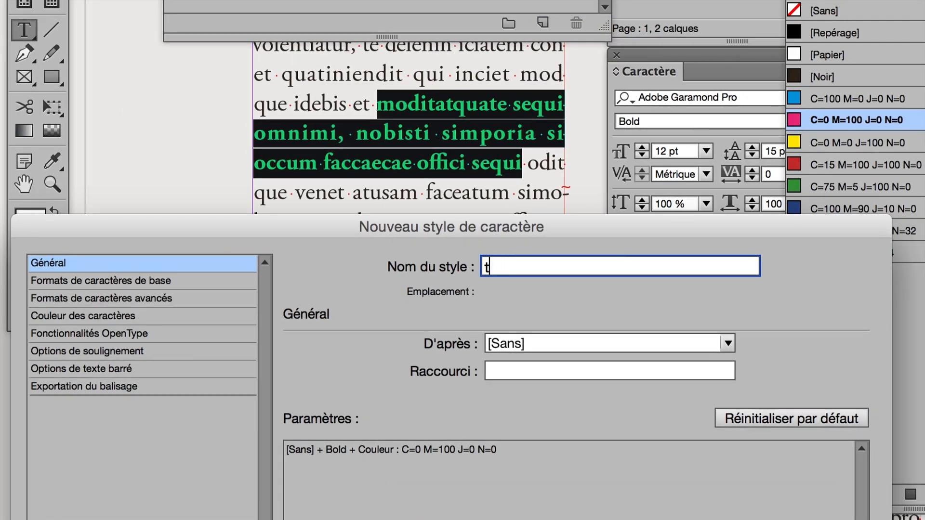
text(sous-titre imbr)
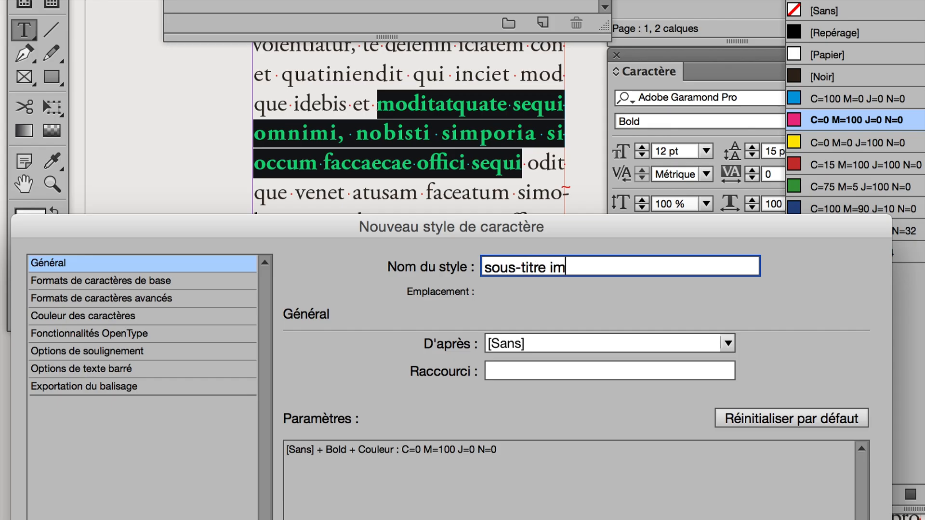
text(iqué)
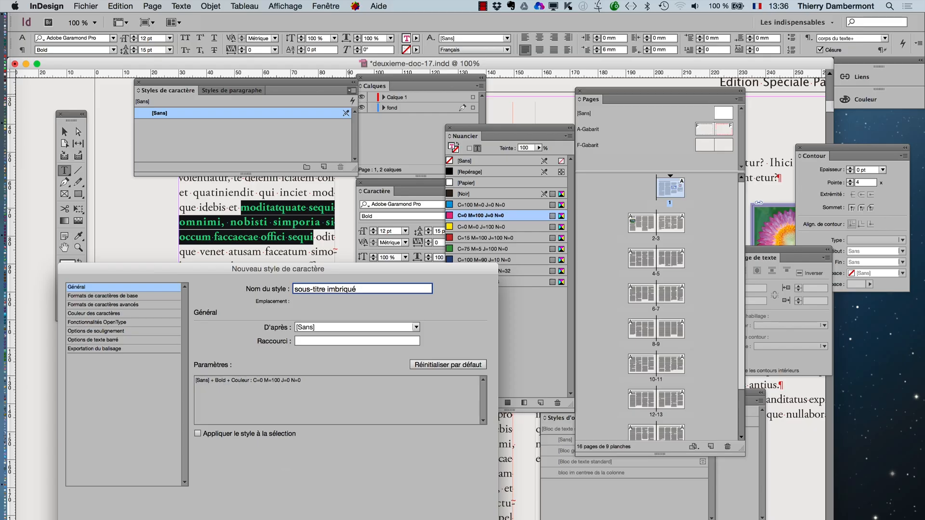
key(Return)
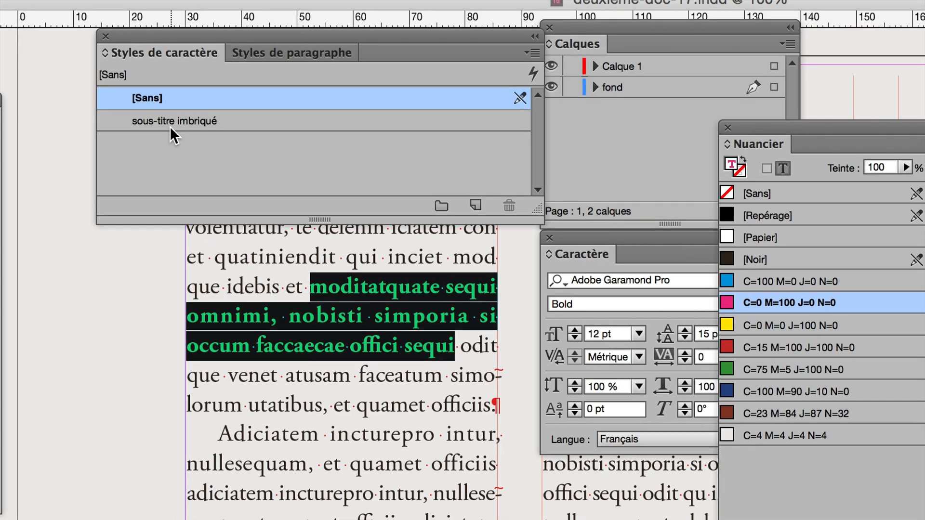
- Apply the sous-titre imbriqué character style to the selected passage and reset the passage to [Sans]
click(172, 121)
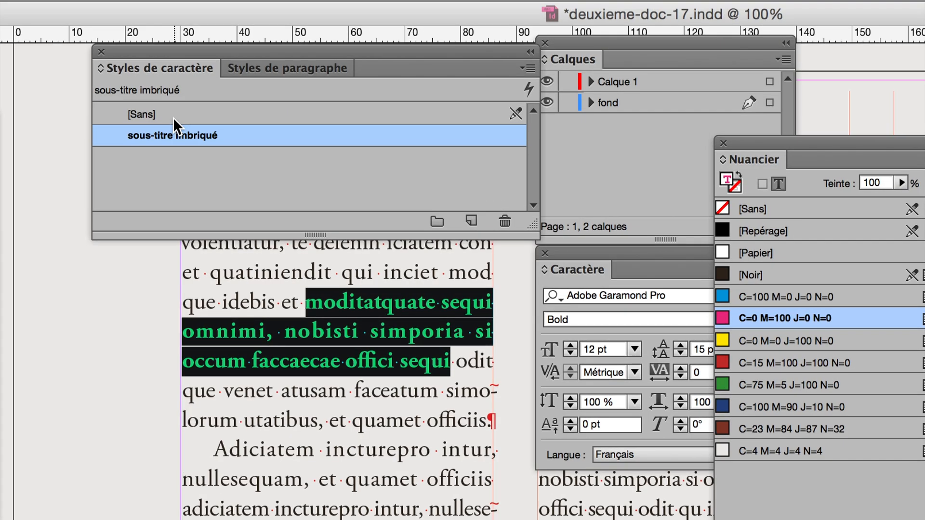
click(175, 104)
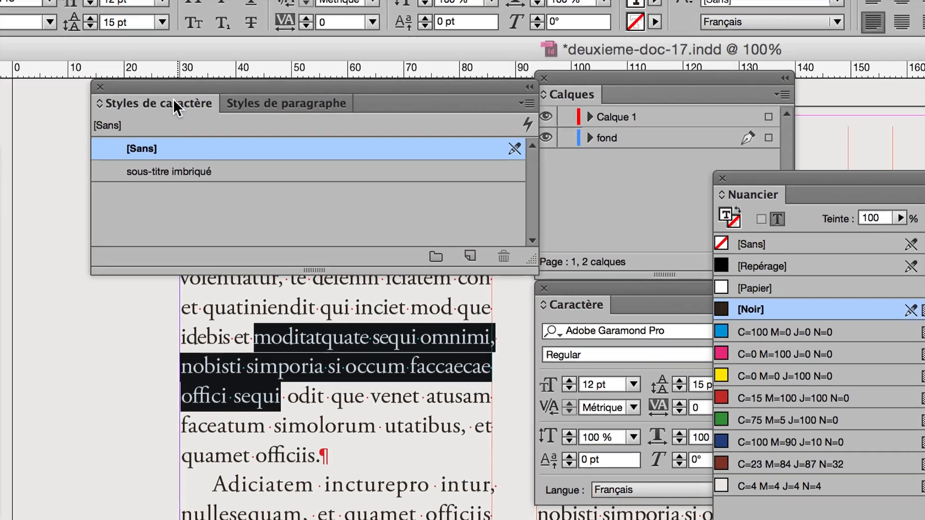
- Move the character styles panel off the first column and apply sous-titre imbriqué to "incturepro" in the second paragraph's first line
drag(171, 51, 743, 218)
drag(367, 152, 369, 161)
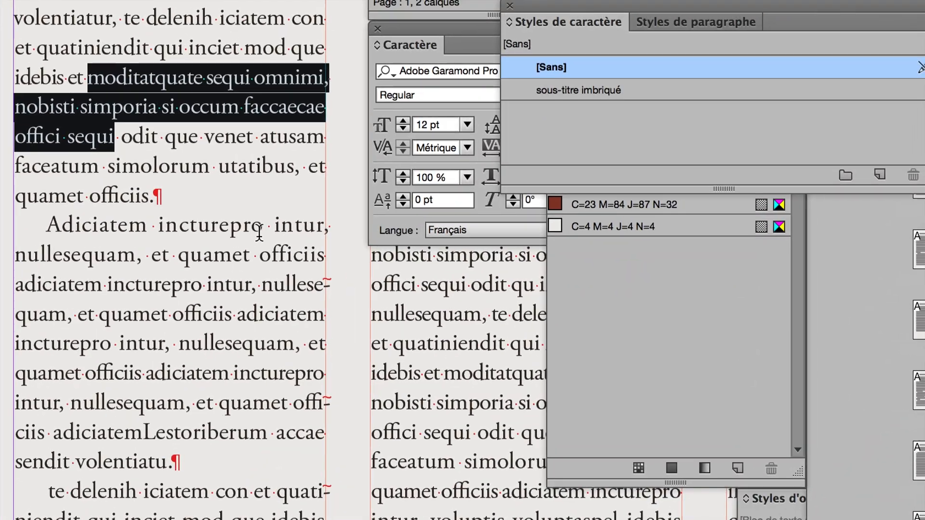
click(52, 386)
double_click(251, 230)
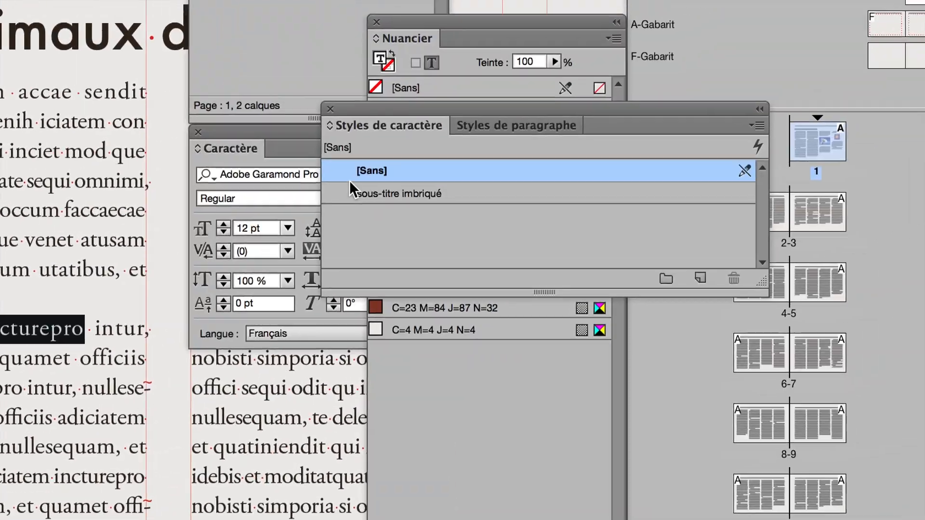
click(549, 93)
click(351, 186)
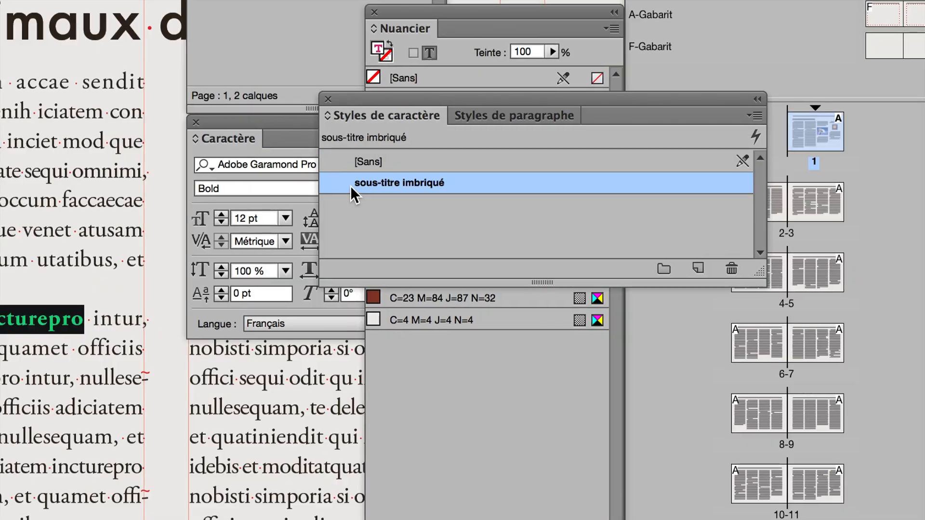
- Apply the sous-titre imbriqué style to "adiciatem" in the second paragraph's third line and "intur" in its fifth line
drag(351, 102, 166, 344)
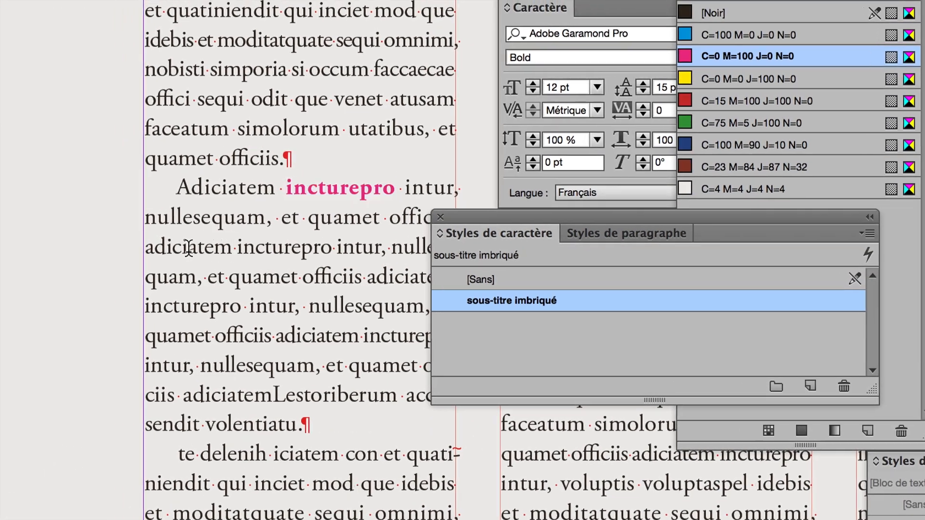
double_click(172, 246)
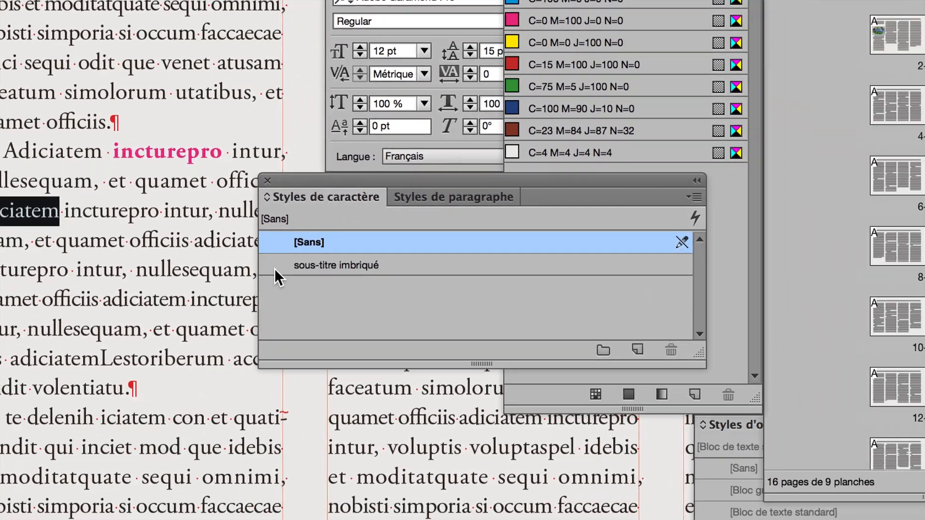
click(481, 301)
double_click(212, 267)
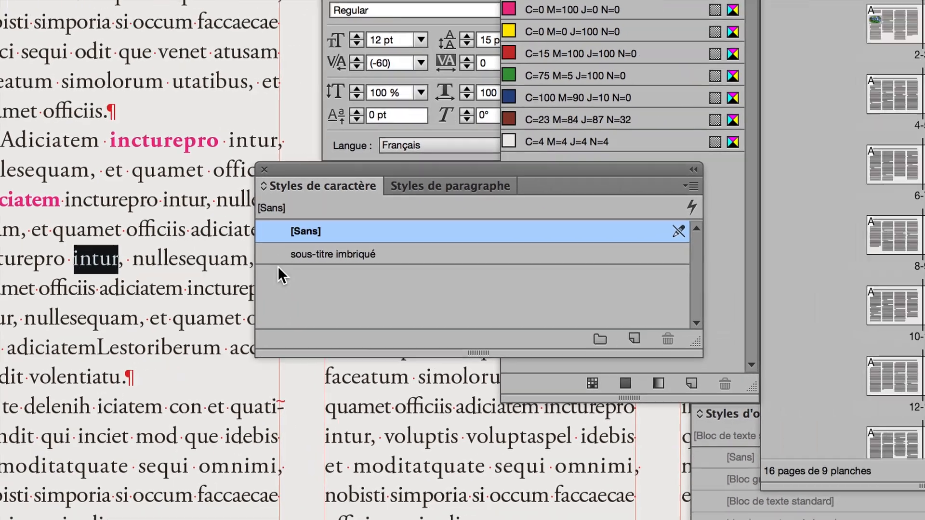
click(462, 265)
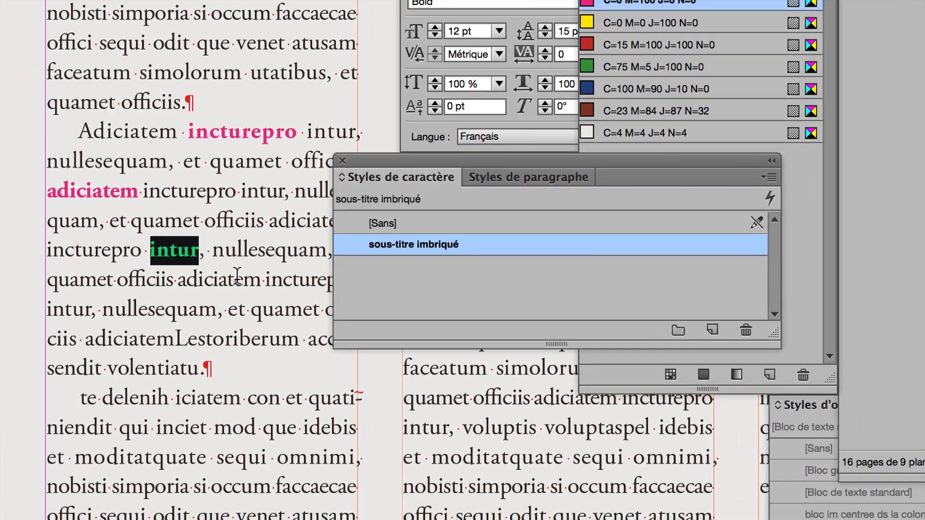
- Reset the second paragraph's text containing the three styled words to the [Sans] character style
click(237, 276)
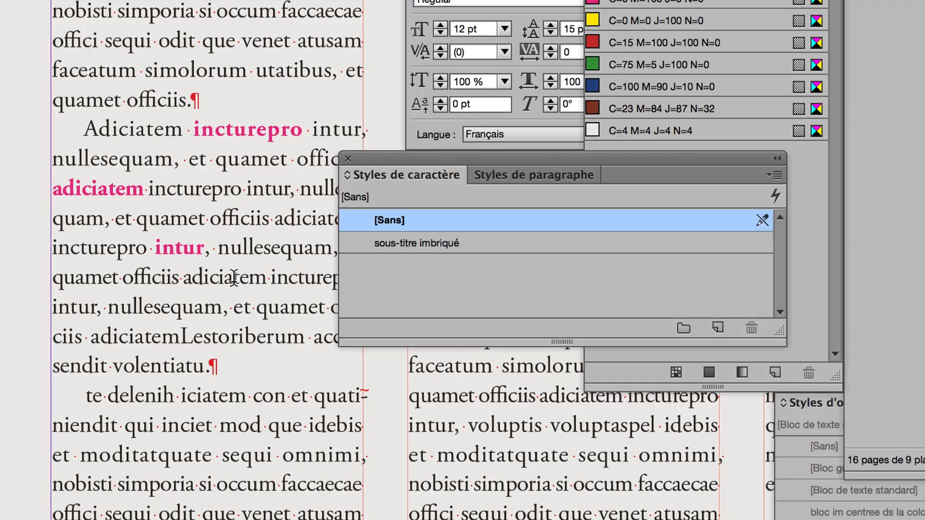
drag(229, 277, 138, 165)
drag(201, 237, 142, 205)
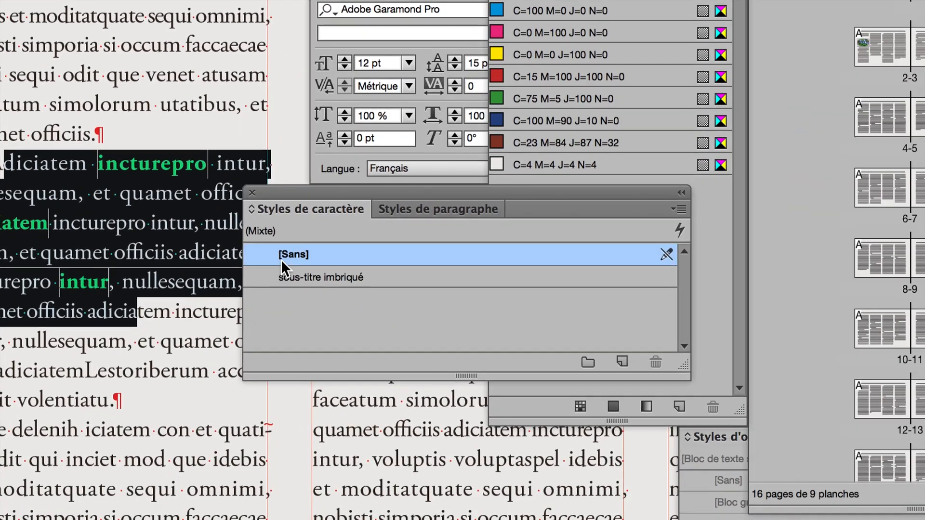
click(281, 260)
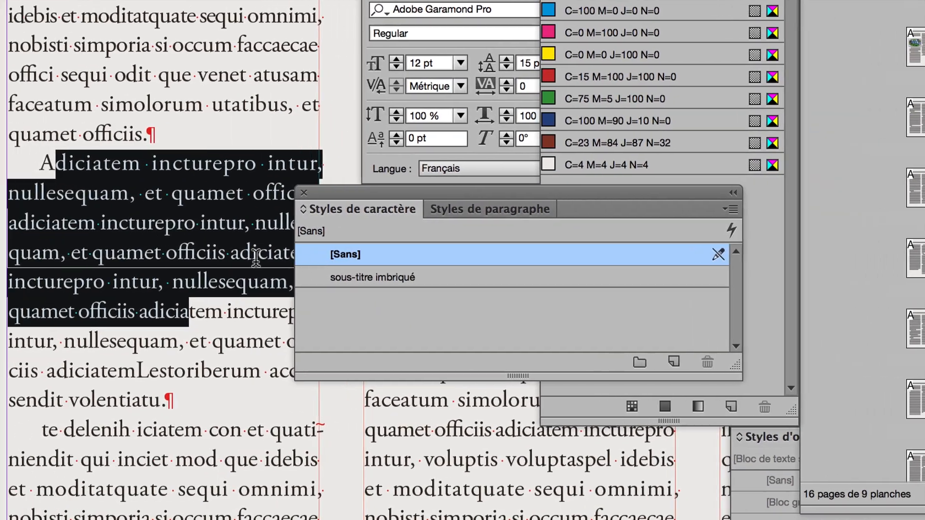
click(135, 262)
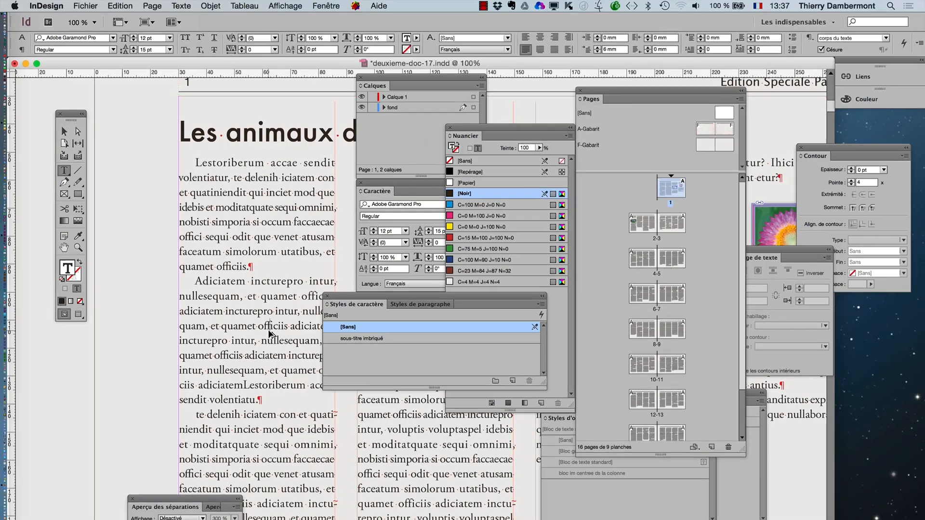
- Deselect the text and detach the Styles de paragraphe panel from Styles de caractère, placing it in the margin beside the first column
drag(343, 299, 525, 100)
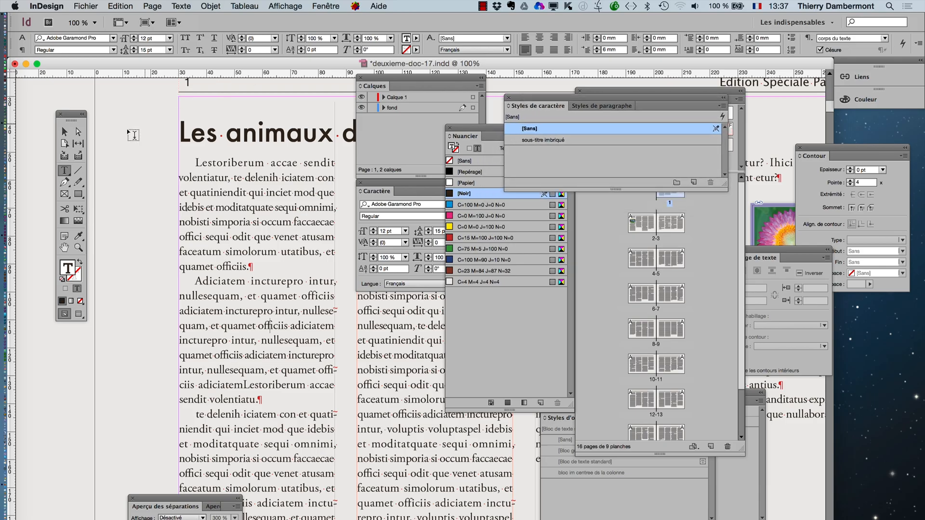
click(64, 132)
click(118, 300)
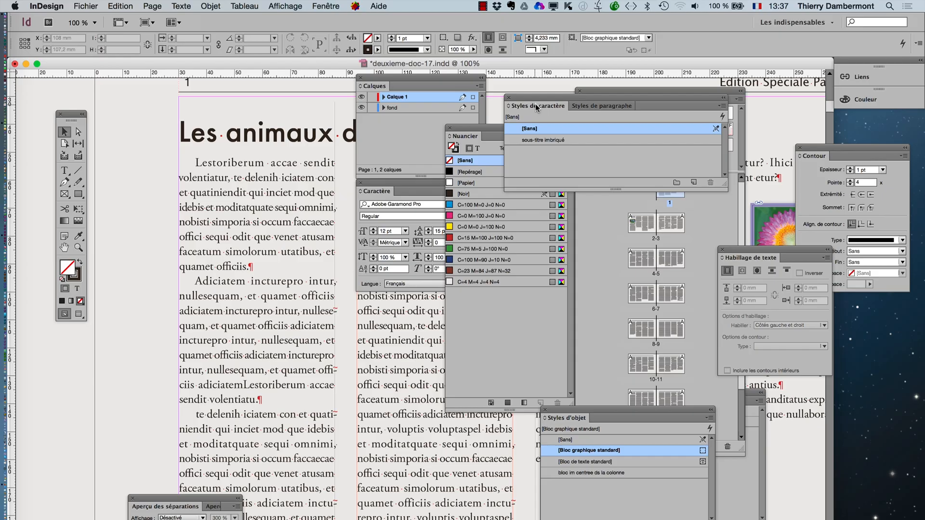
drag(533, 101, 239, 307)
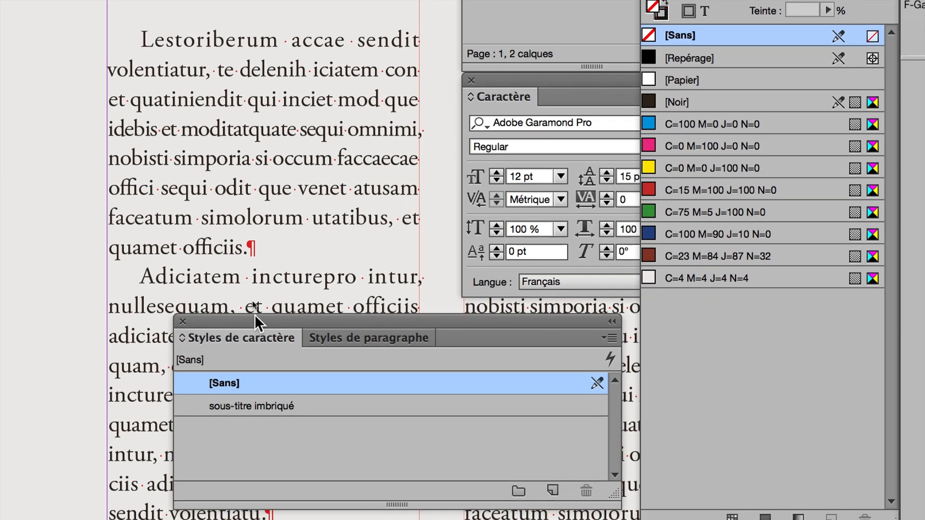
drag(254, 314, 353, 331)
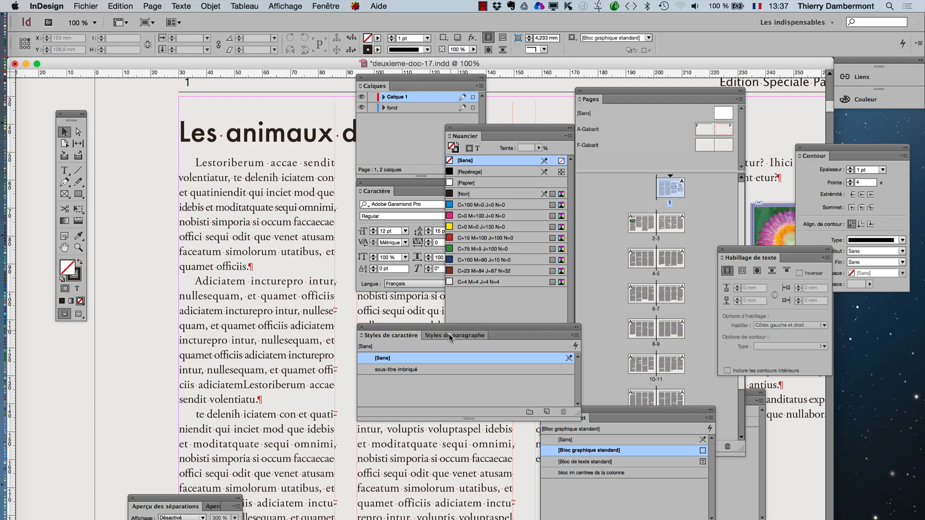
drag(449, 337, 101, 367)
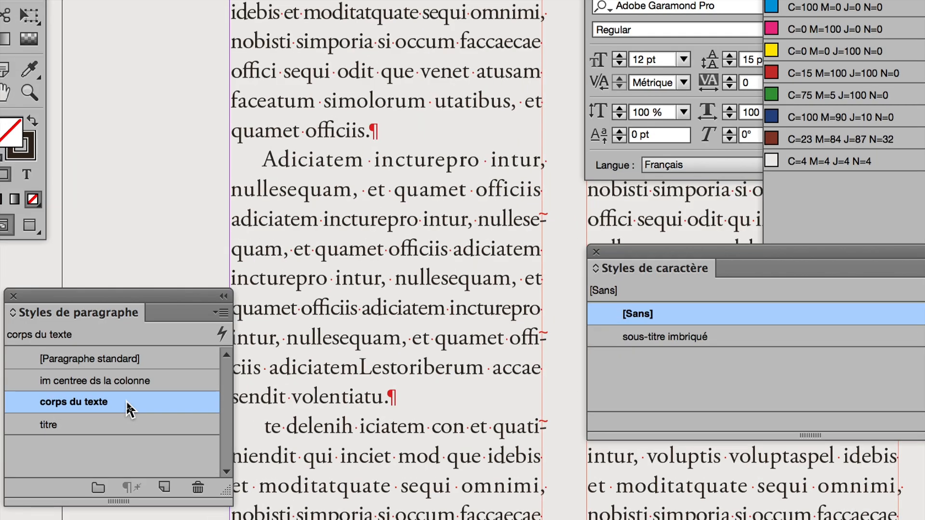
- Add a nested style to the corps du texte paragraph style that applies sous-titre imbriqué "sur" 1 "Mots"
double_click(126, 400)
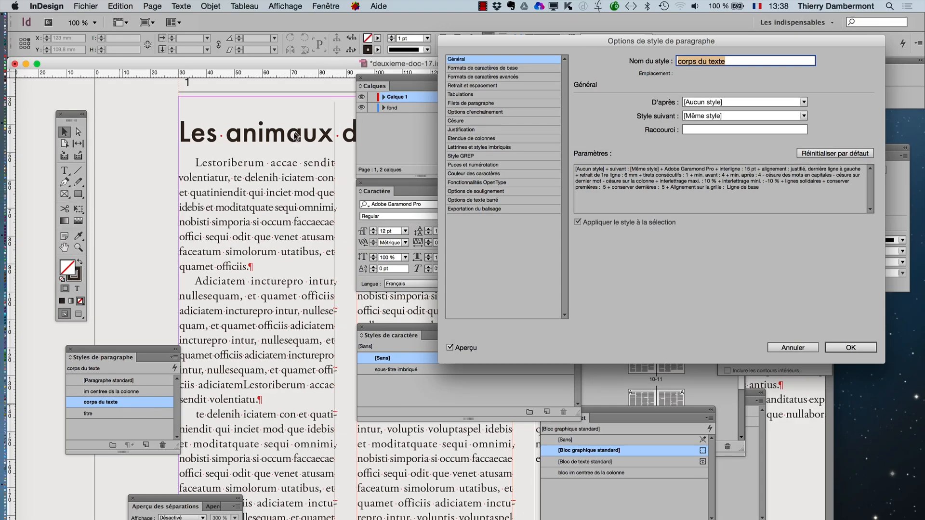
drag(459, 44, 286, 182)
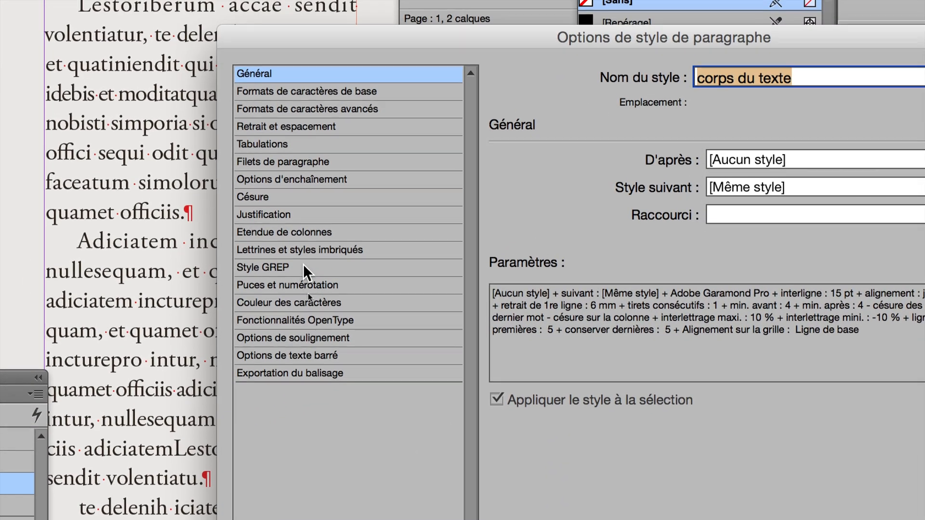
click(316, 227)
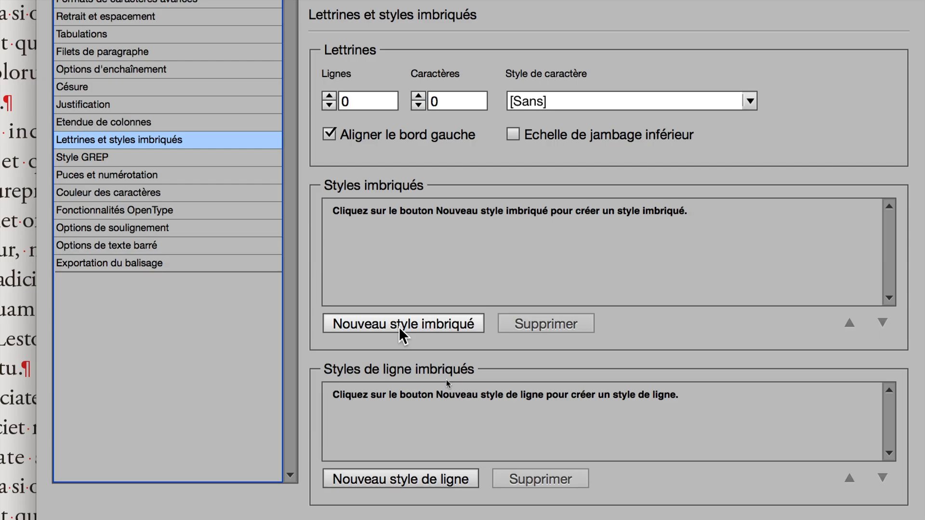
click(399, 326)
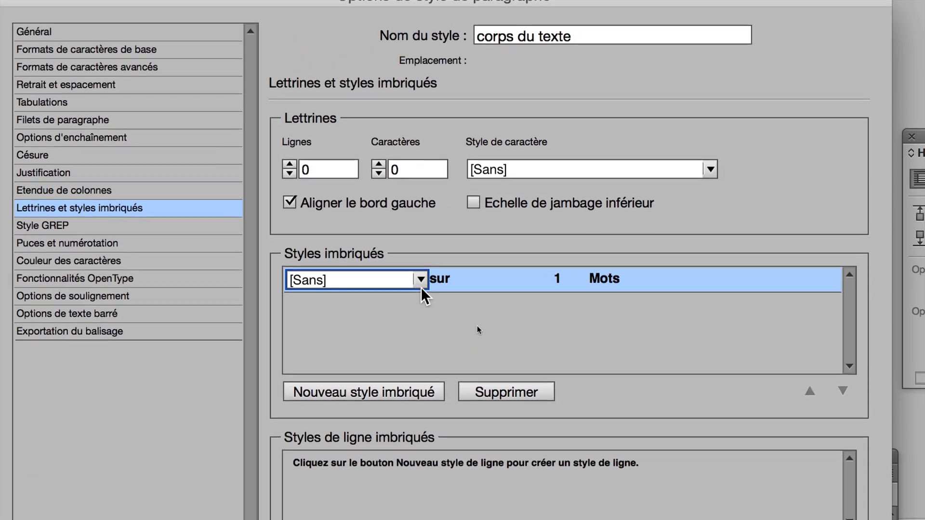
click(420, 284)
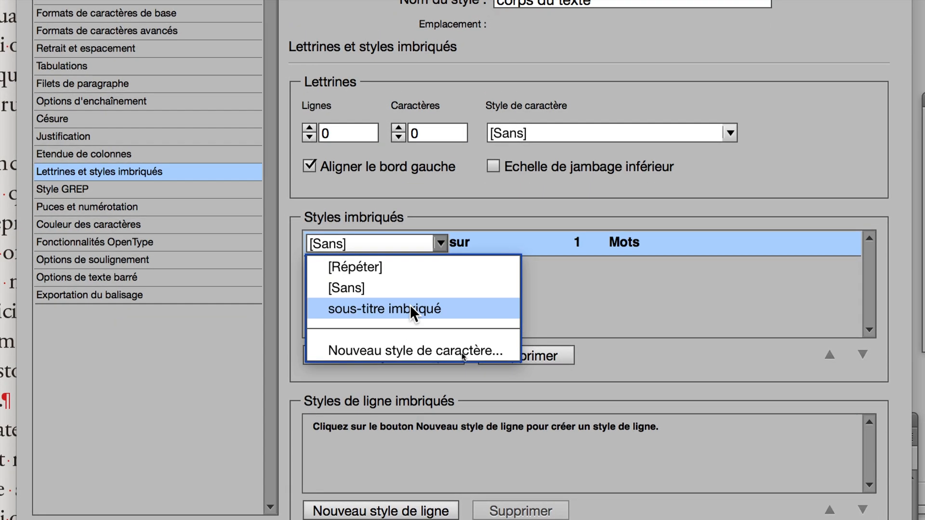
click(406, 305)
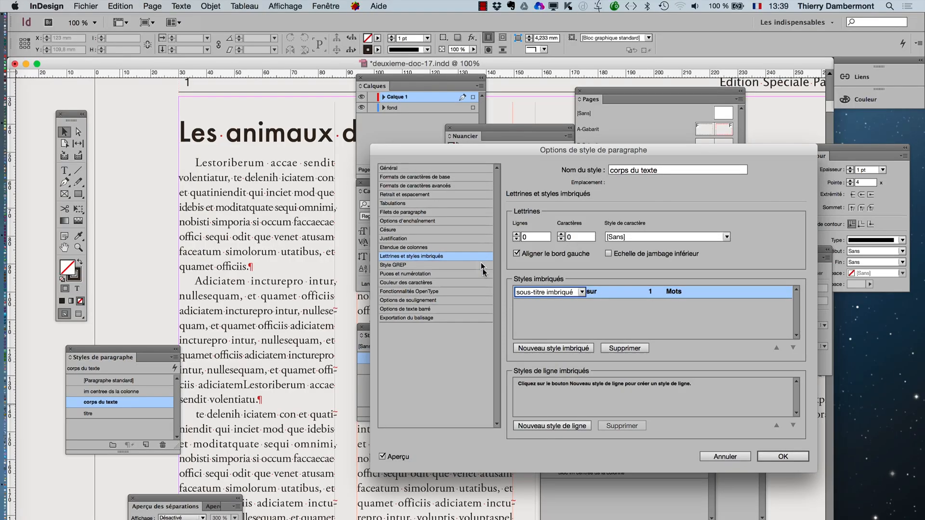
click(611, 315)
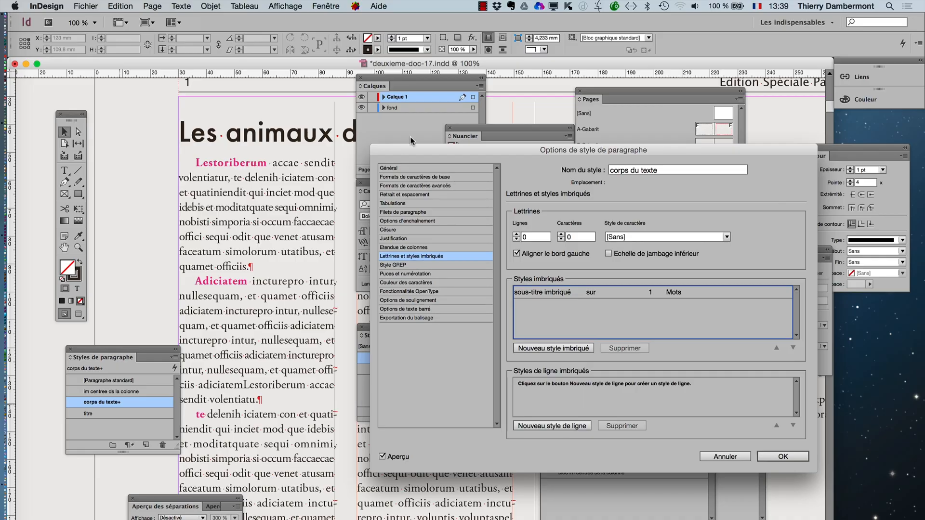
- Set the sous-titre imbriqué nested style in corps du texte to cover 10 words
drag(409, 150, 398, 74)
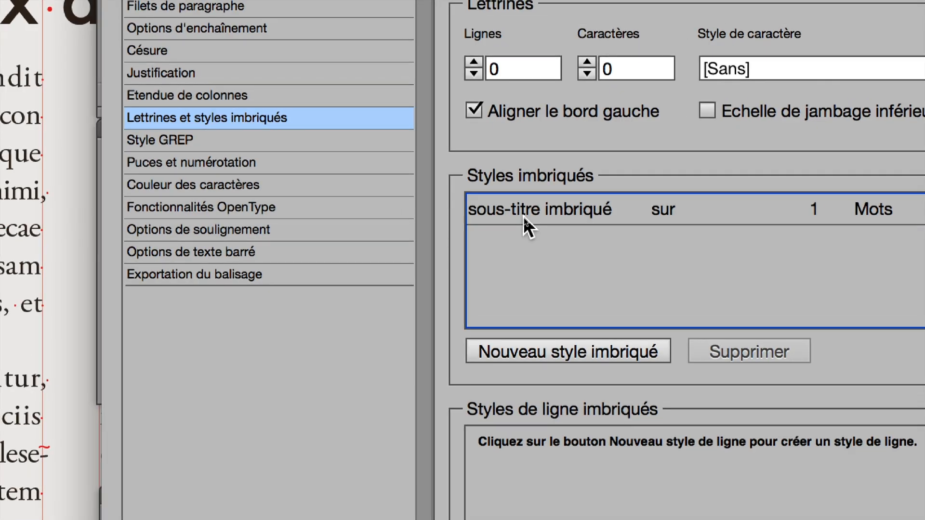
click(523, 216)
click(595, 247)
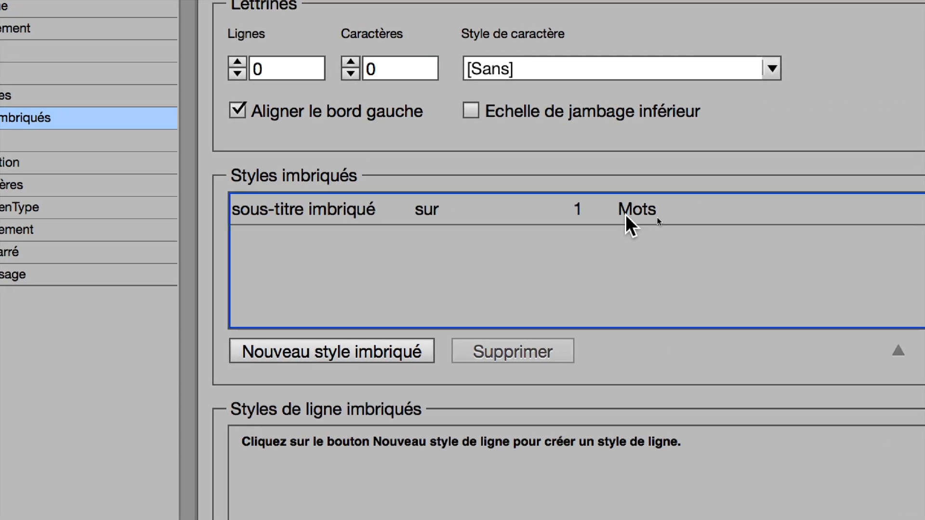
click(616, 204)
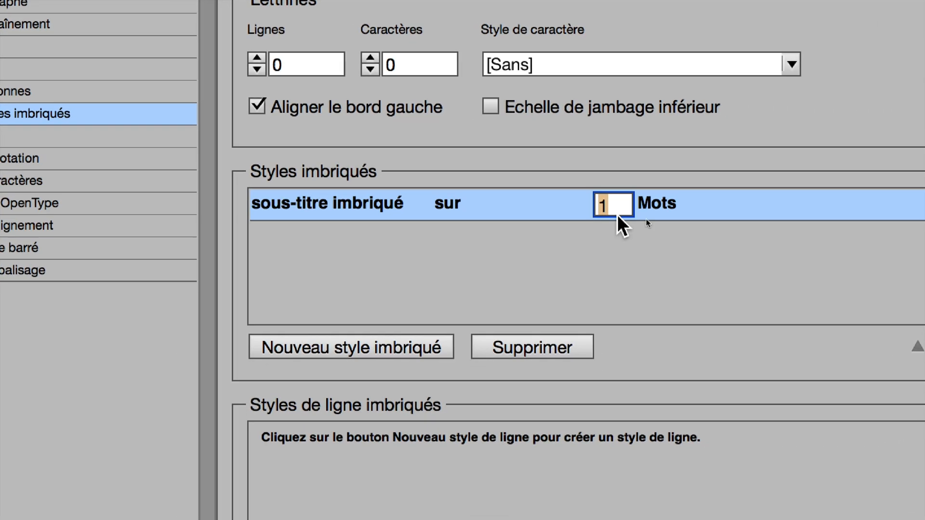
text(10)
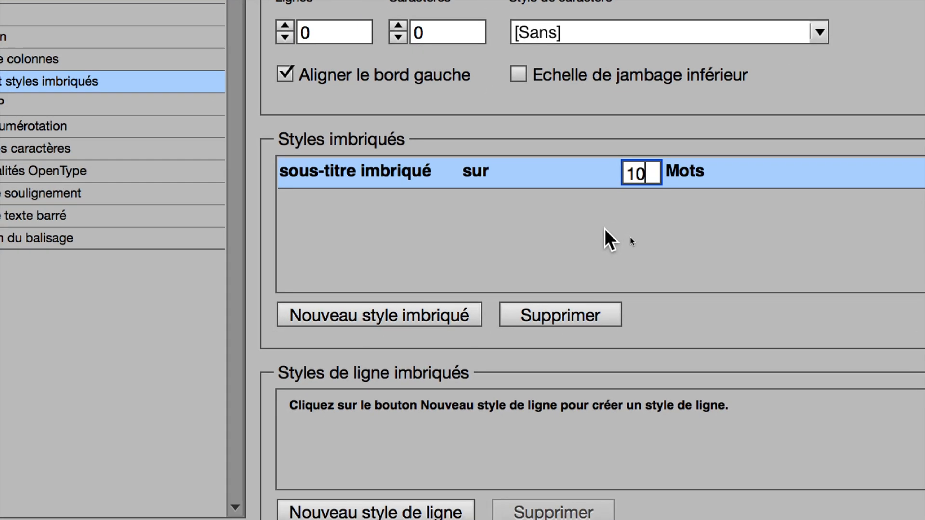
click(579, 246)
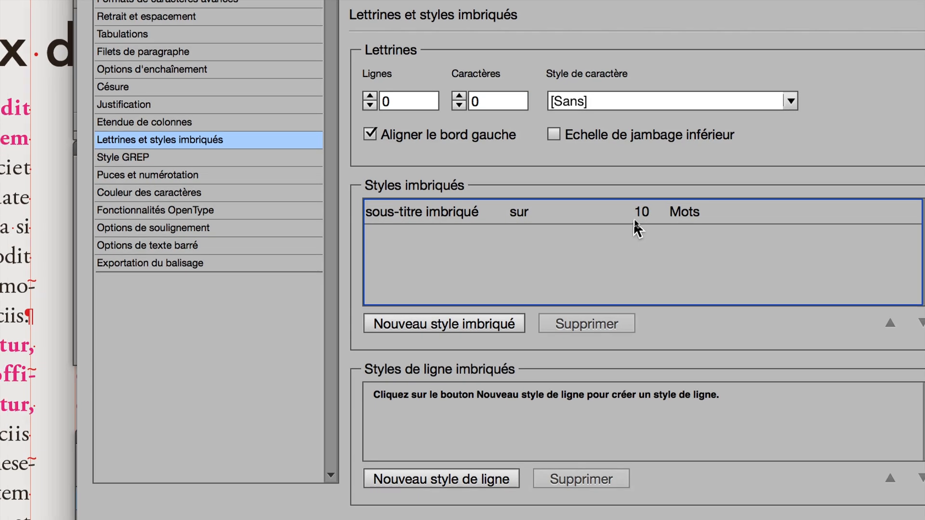
- Change the sous-titre imbriqué nested style's range to "jusqu'à" with a count of 1
click(521, 213)
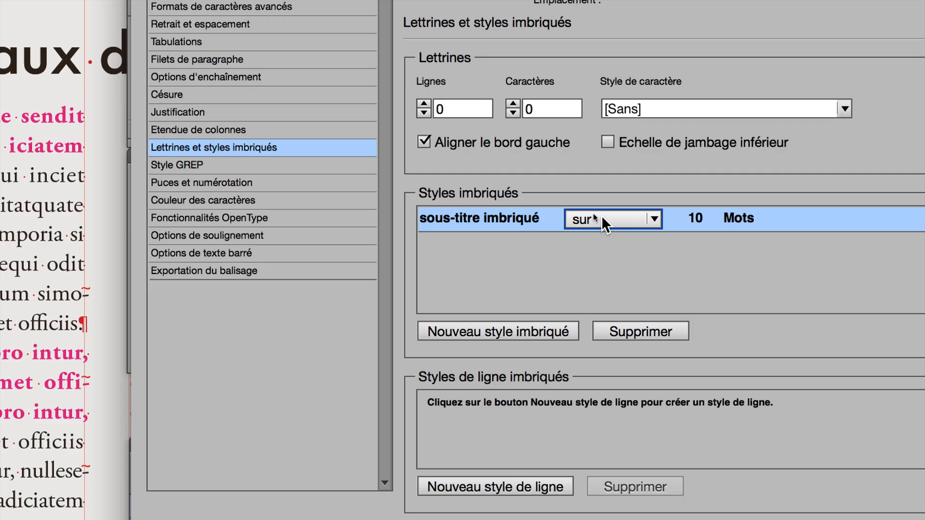
click(602, 219)
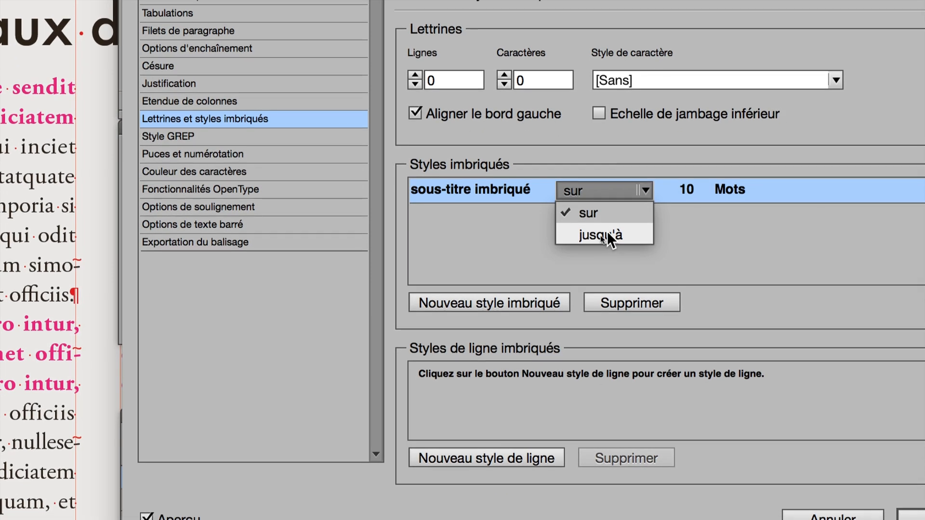
click(606, 232)
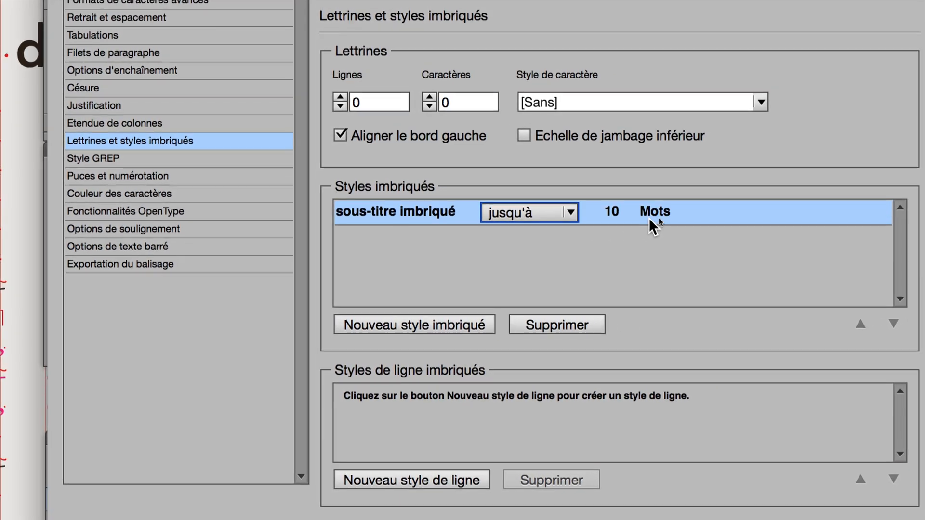
click(636, 216)
text(1)
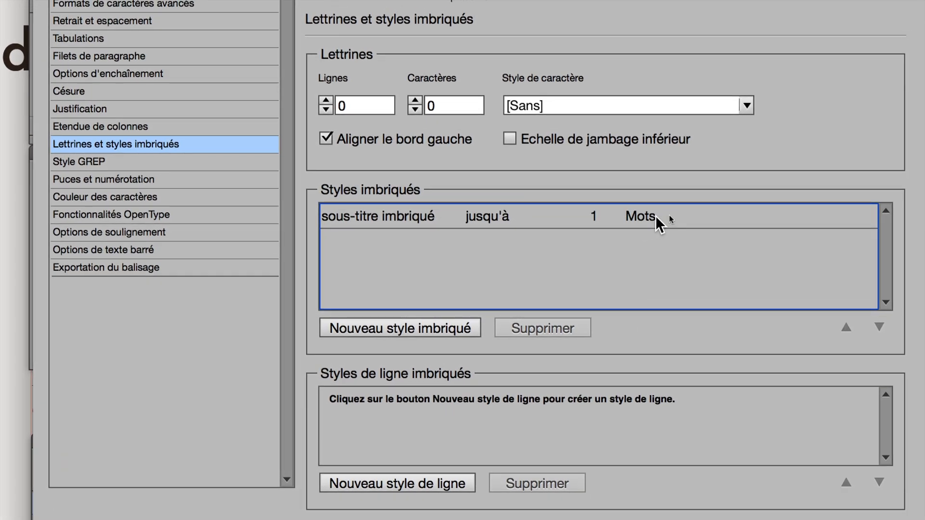
- Make the nested style end at "Caractères de fin de style imbriqué" and apply the paragraph style options
click(668, 208)
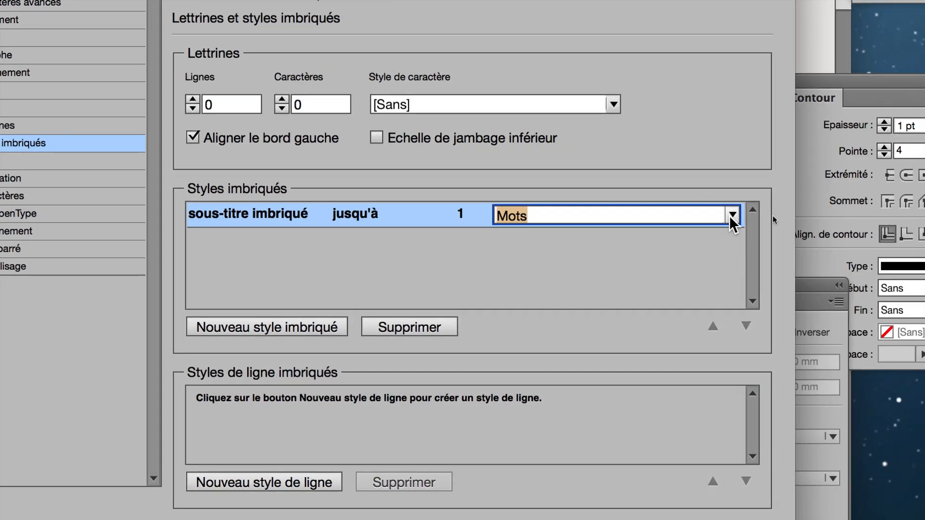
click(752, 216)
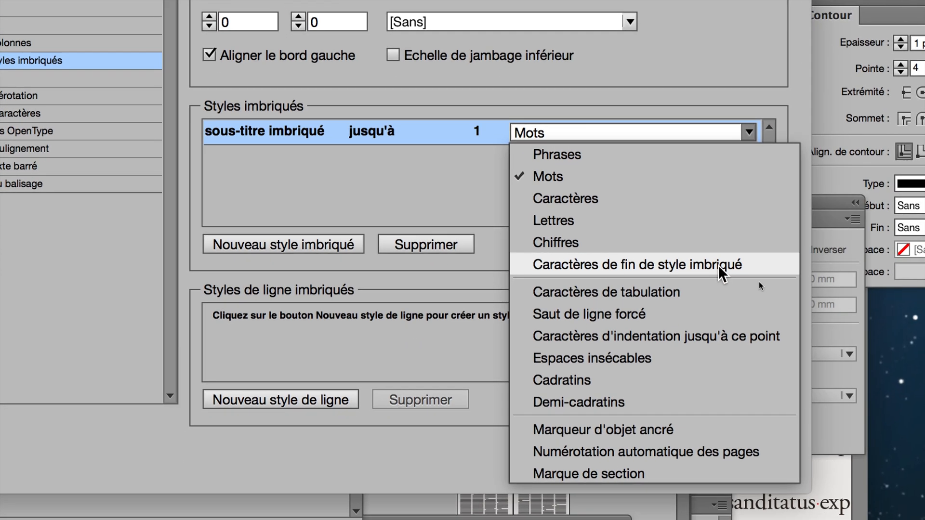
click(718, 268)
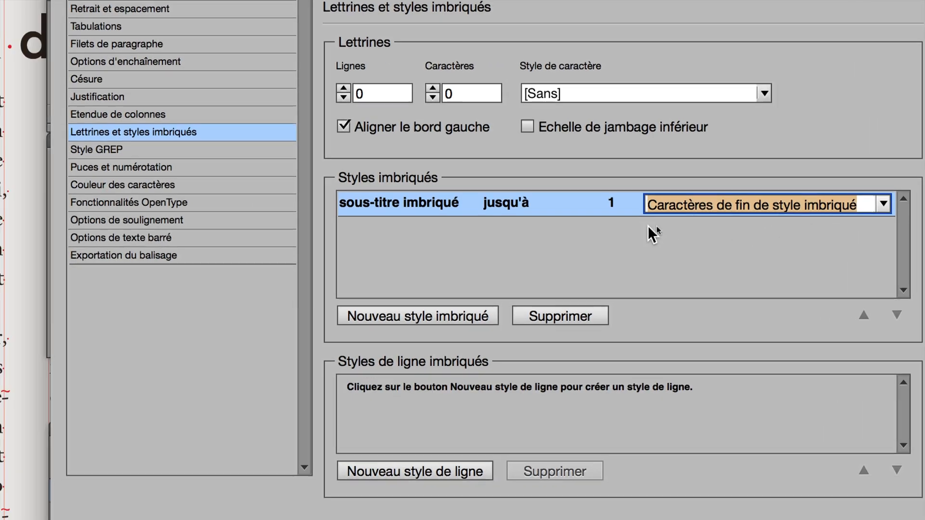
click(381, 260)
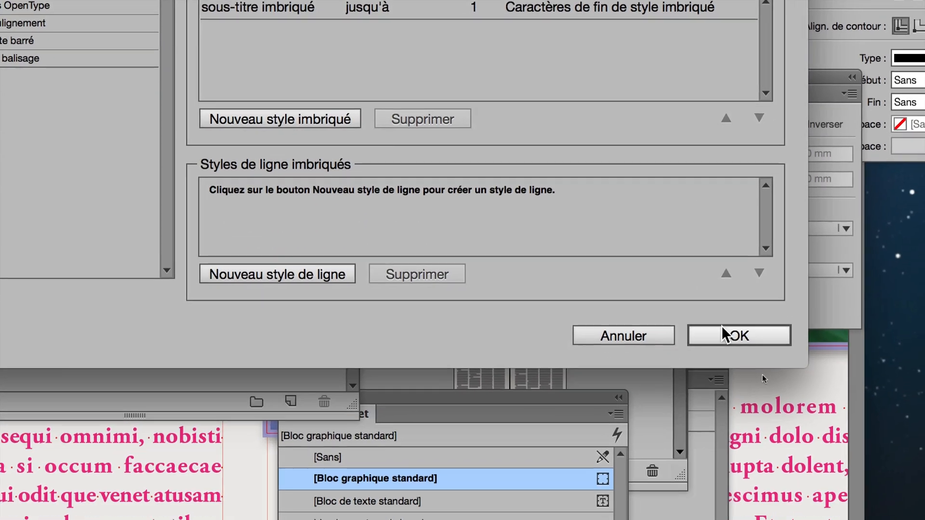
click(725, 332)
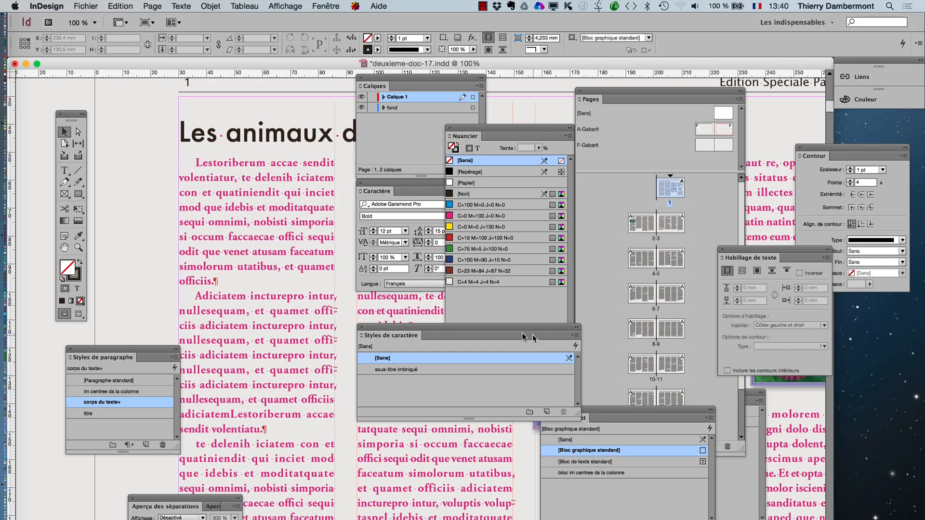
- Shift the Styles de caractère panel aside and add a colon after "quatiniendit" in the first paragraph
drag(419, 330, 533, 312)
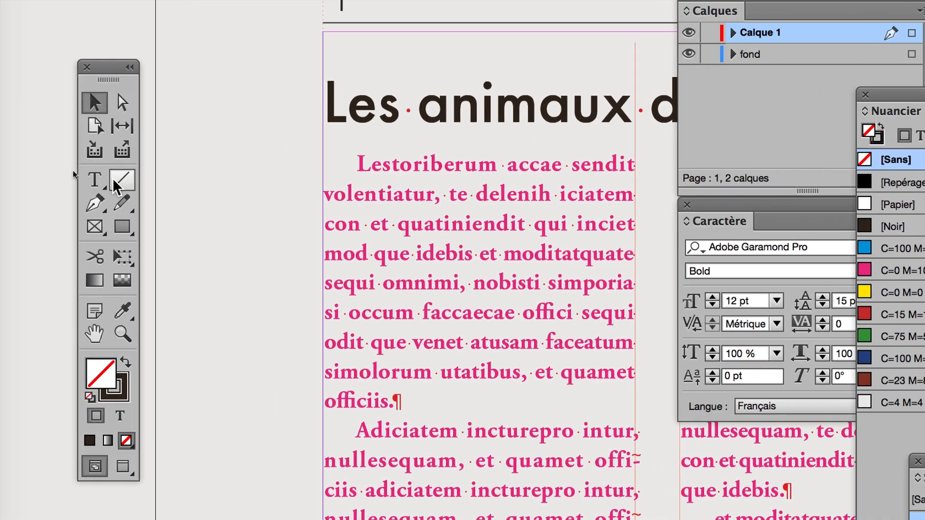
click(111, 179)
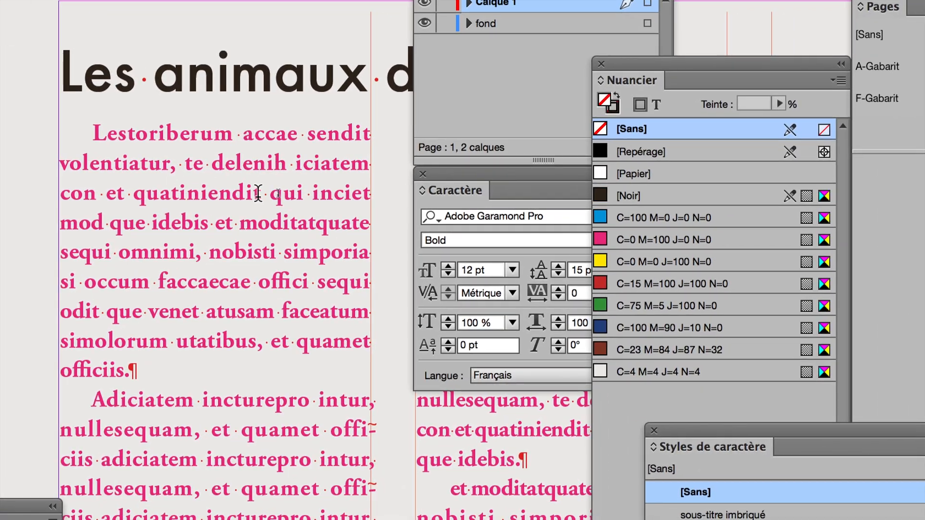
click(296, 203)
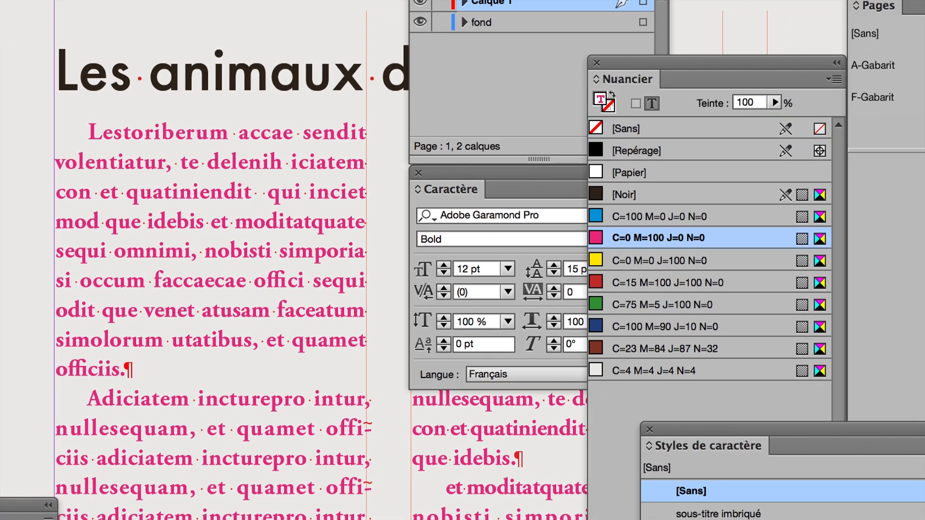
text(:)
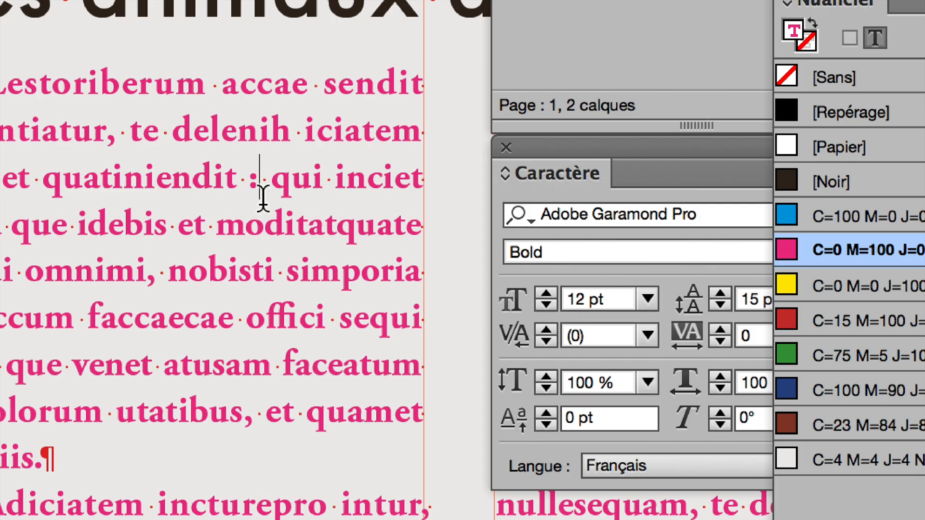
- Insert the special character "Fin du style imbriqué ici" right after the colon in the first paragraph
right_click(263, 197)
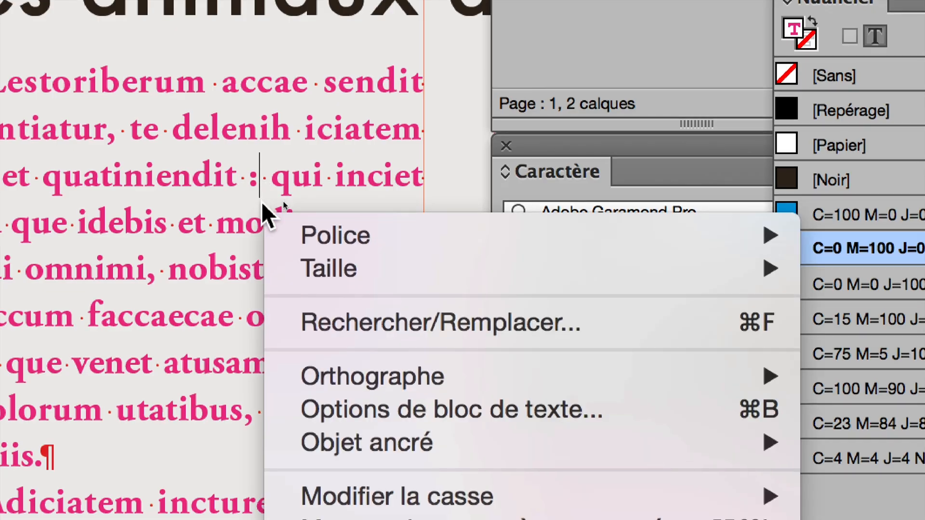
mouse_move(289, 235)
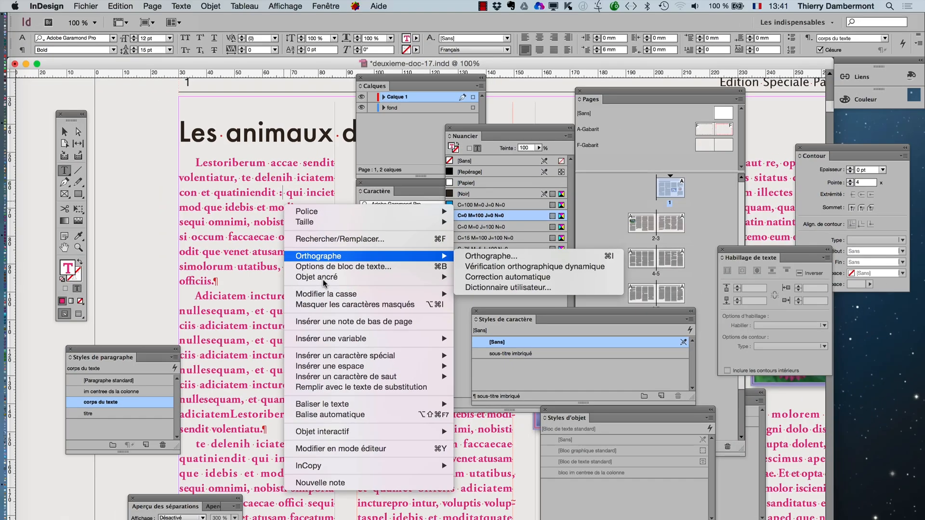
mouse_move(367, 358)
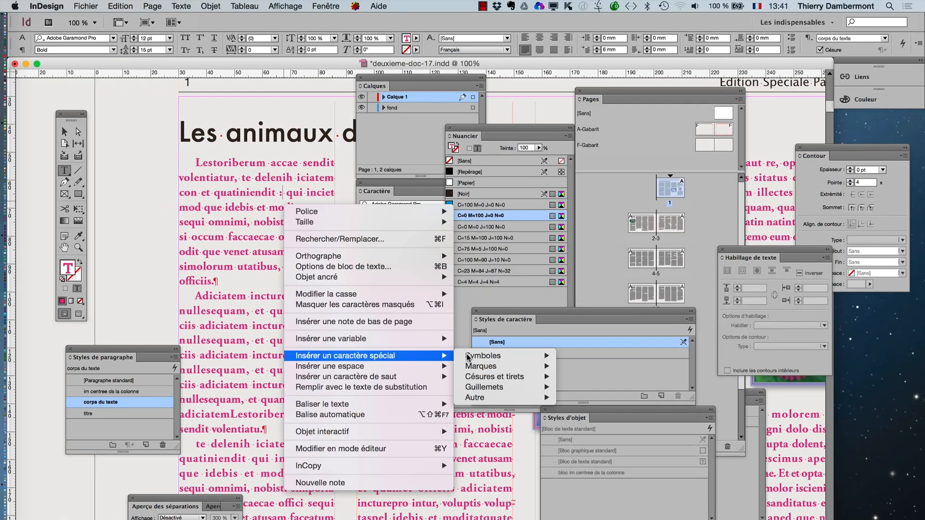
mouse_move(508, 402)
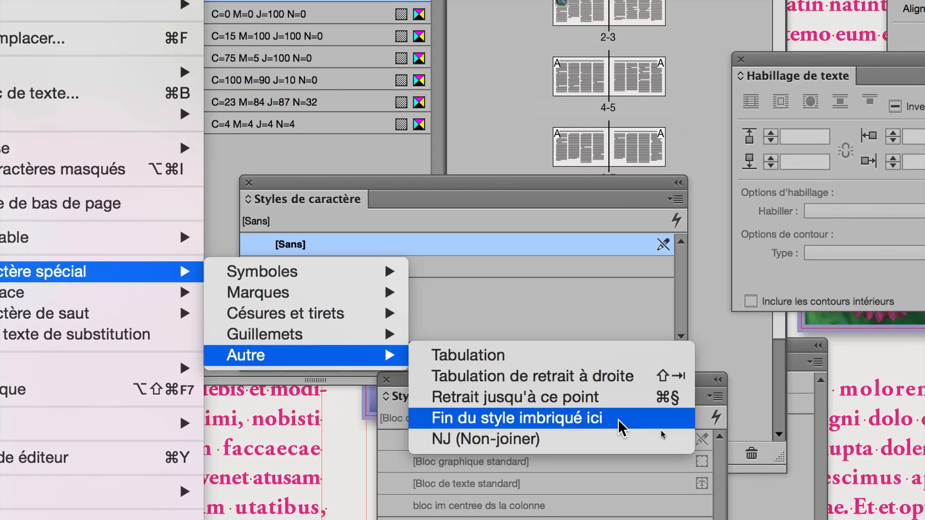
click(617, 419)
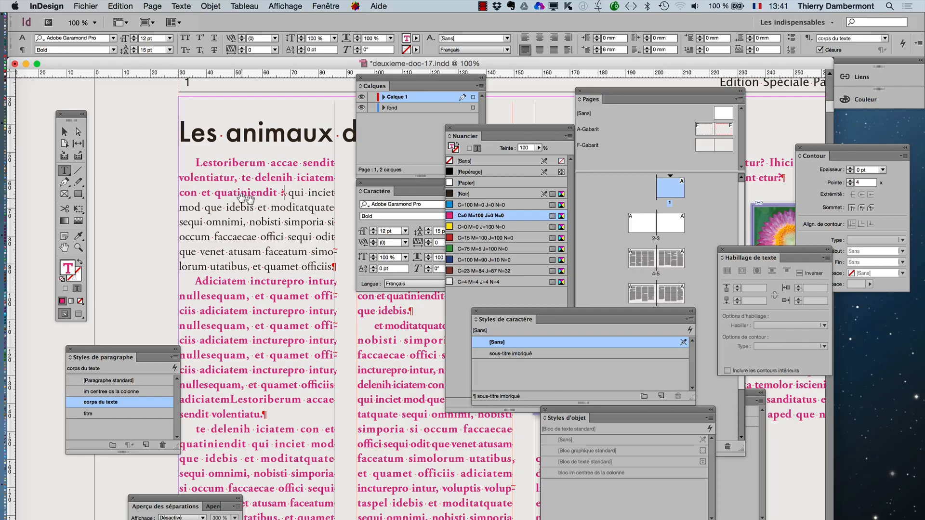
- Examine the end-of-nested-style marker after the colon and the formatting of the surrounding text up close
scroll(290, 199, up, 3)
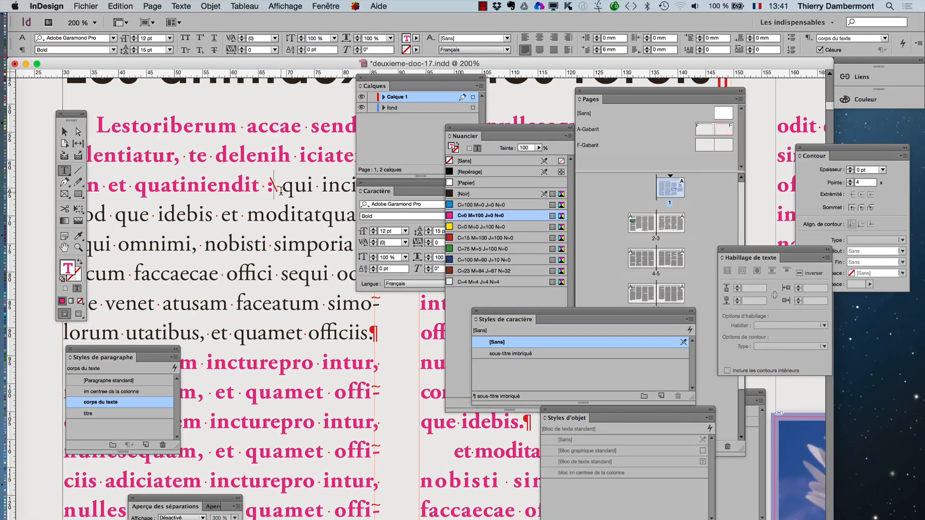
scroll(272, 189, up, 3)
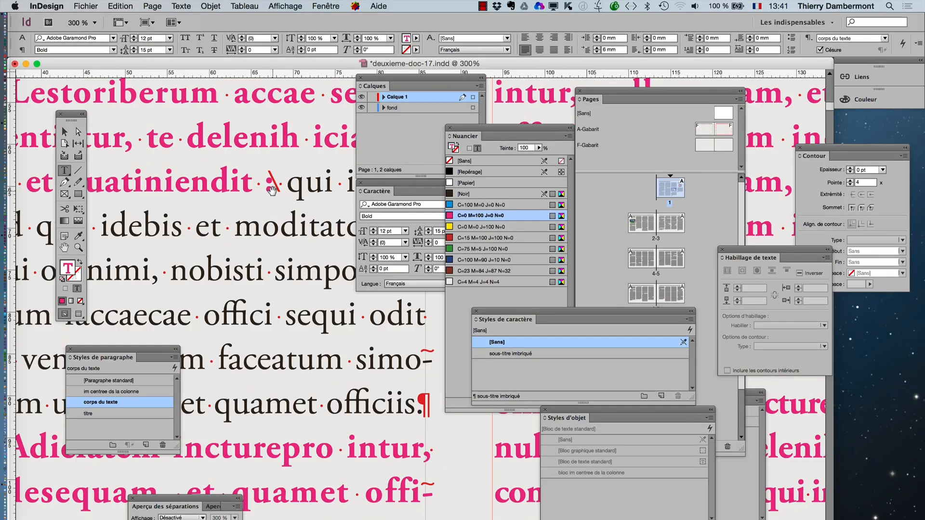
scroll(272, 189, down, 1)
scroll(272, 189, down, 1)
scroll(272, 189, down, 2)
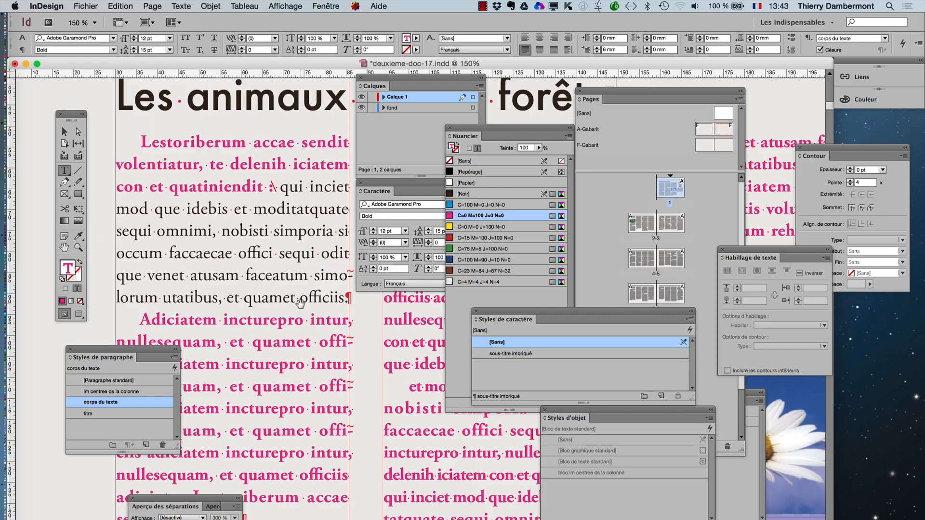
scroll(299, 302, down, 3)
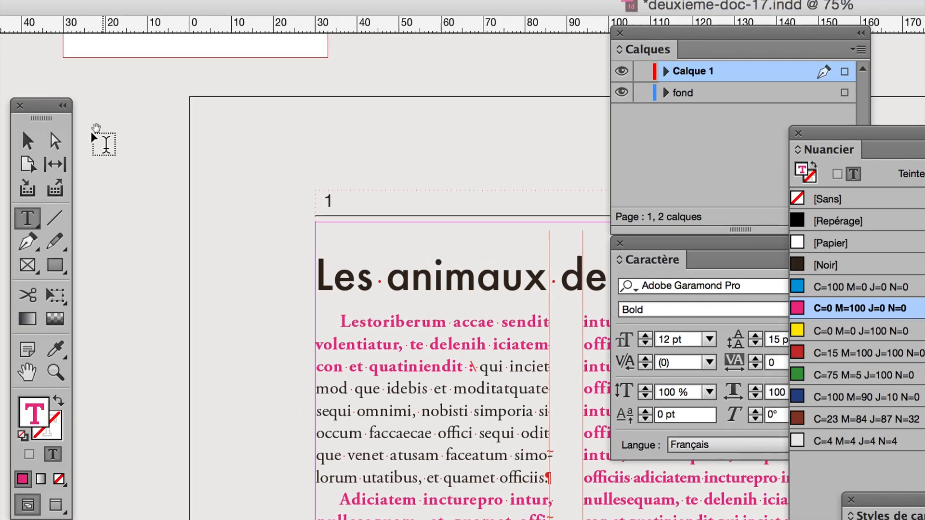
- Deselect the text and move the Styles de paragraphe panel up beside the page title
click(28, 140)
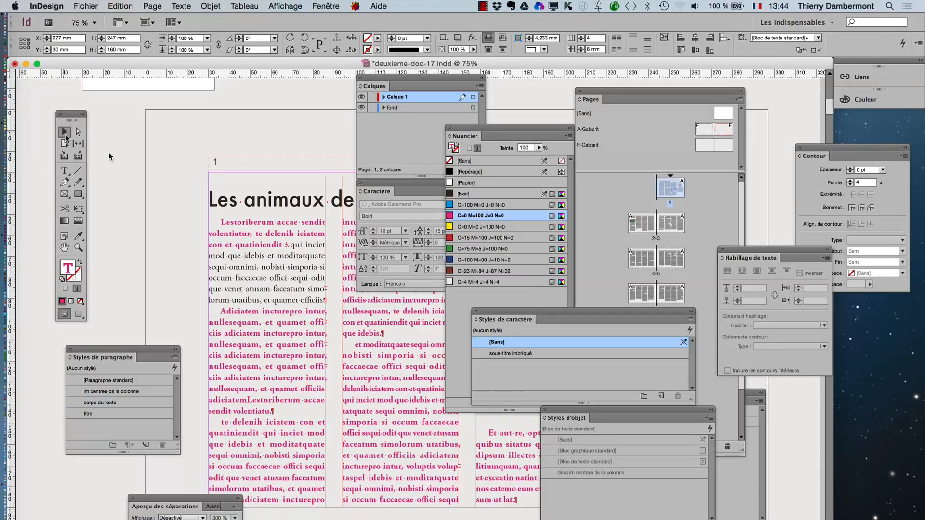
click(111, 158)
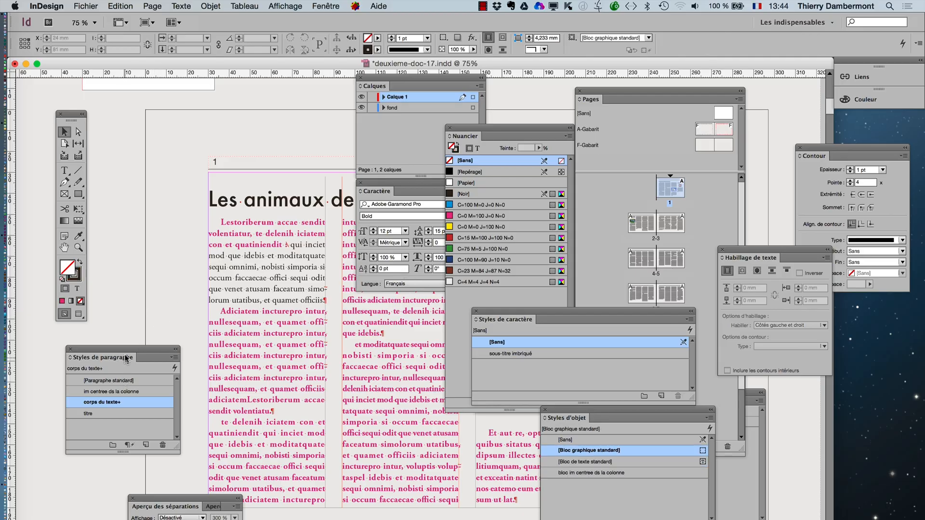
drag(124, 351, 163, 105)
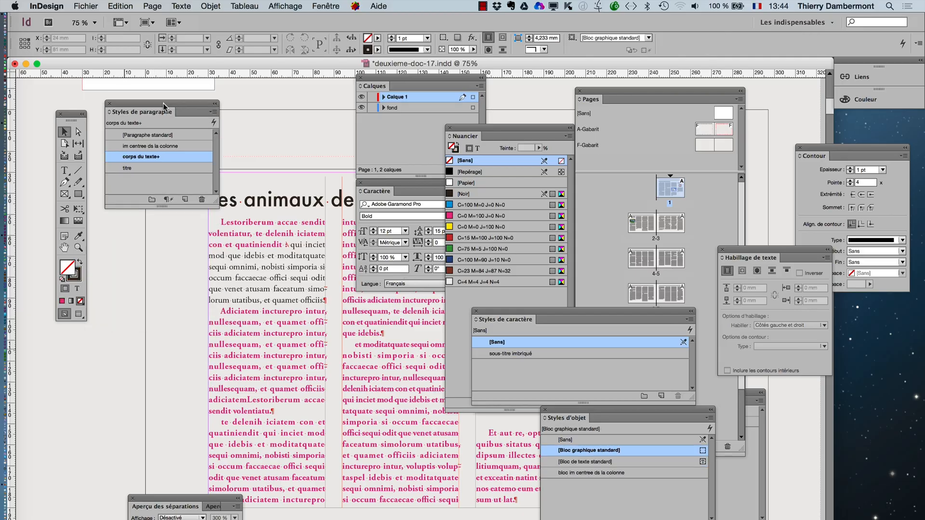
- Delete the sous-titre imbriqué nested style from the corps du texte paragraph style
double_click(168, 157)
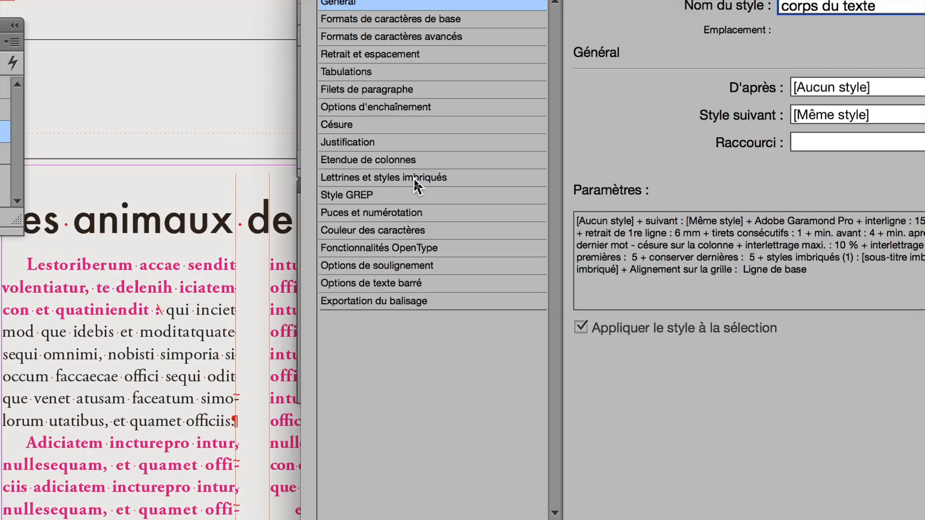
click(414, 179)
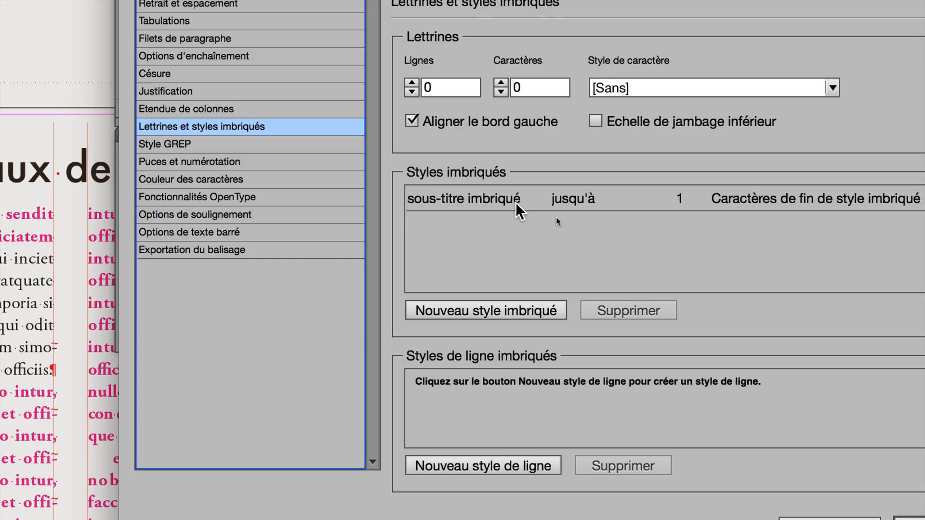
click(475, 189)
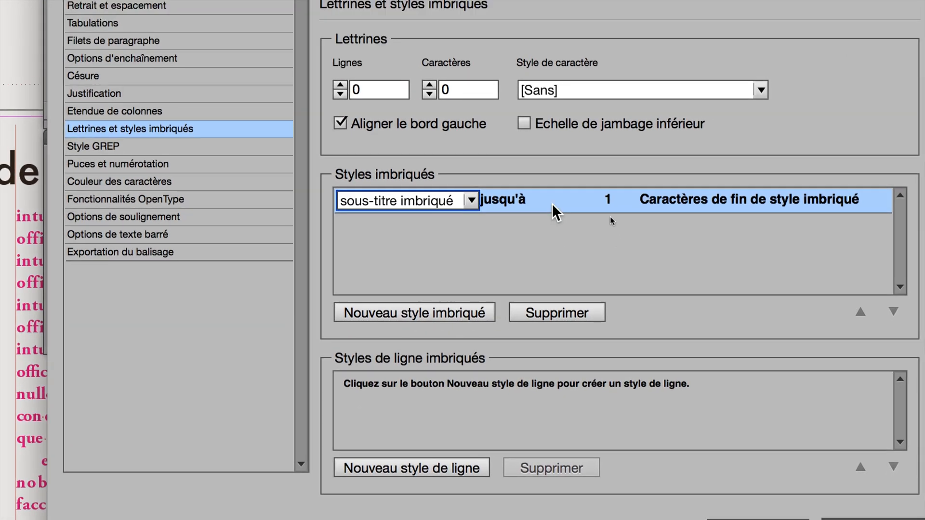
click(551, 172)
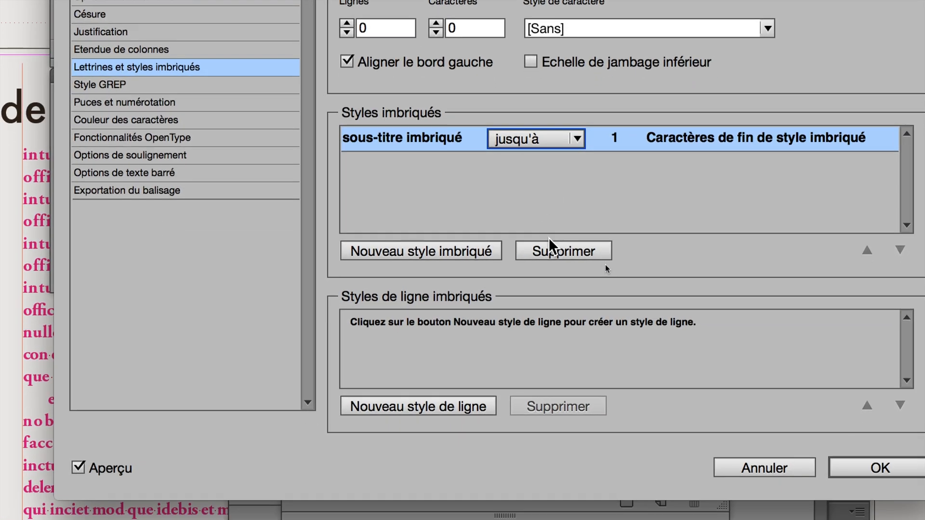
click(534, 321)
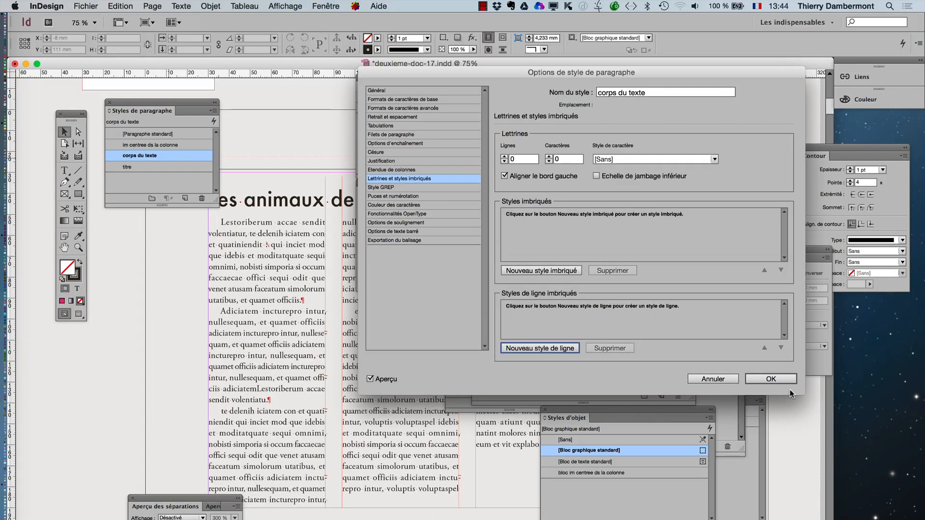
- Confirm the style options, move the Calques, Caractère and Styles de paragraphe panels off the page title, and enlarge the Styles de paragraphe panel
click(784, 381)
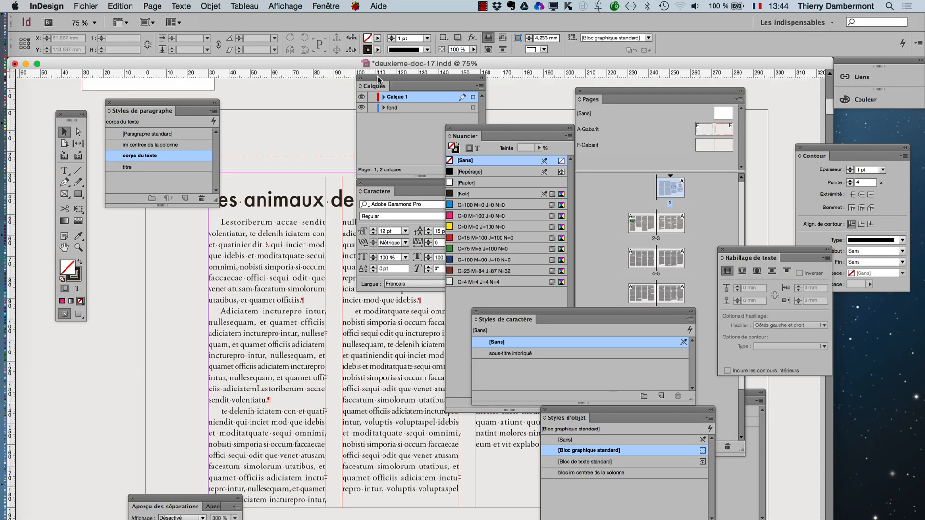
drag(379, 79, 78, 327)
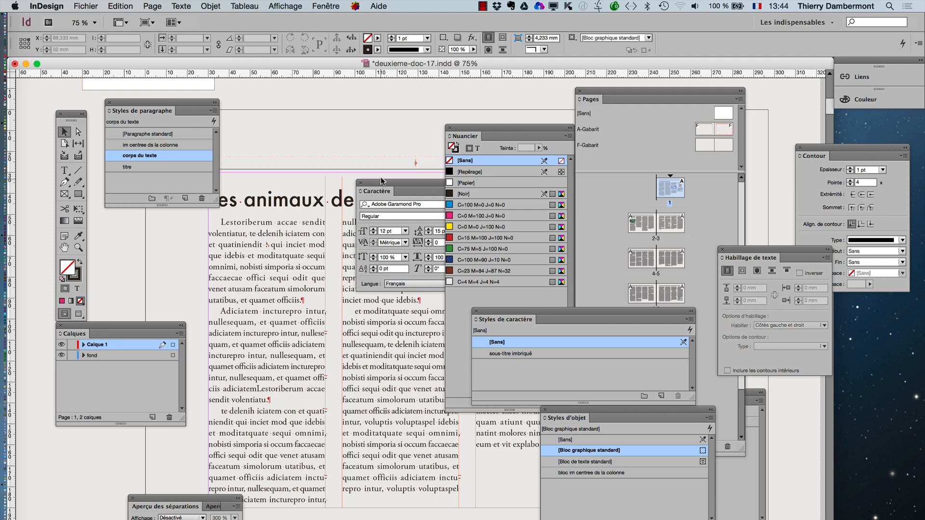
drag(381, 184, 171, 400)
drag(125, 445, 65, 451)
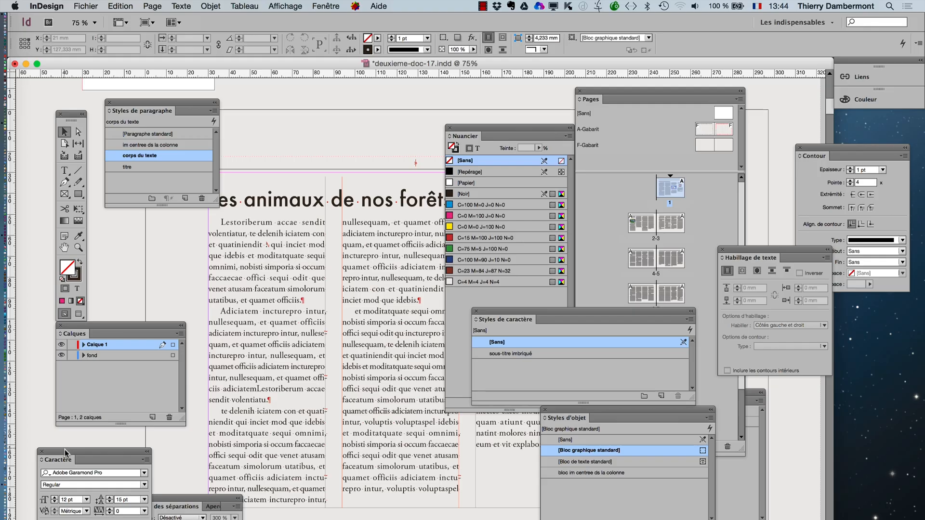
drag(66, 453, 70, 440)
drag(155, 107, 144, 95)
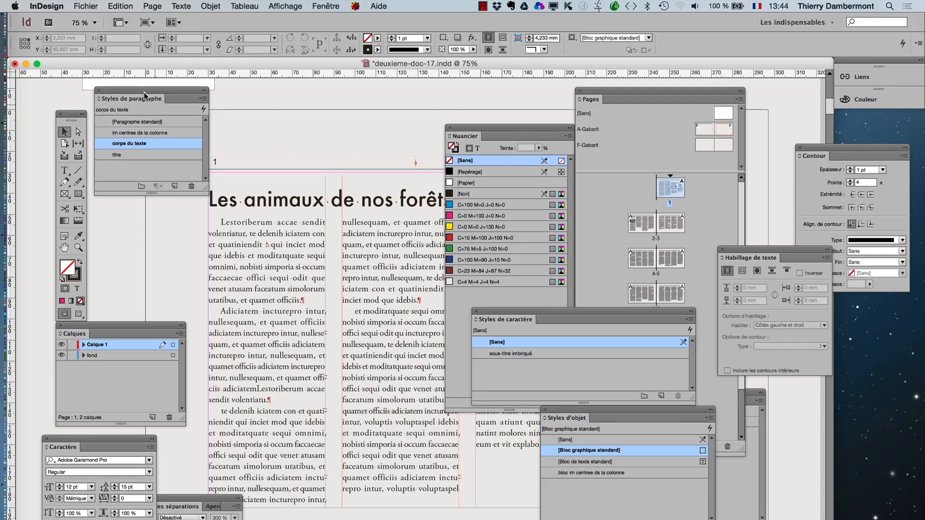
drag(206, 192, 298, 206)
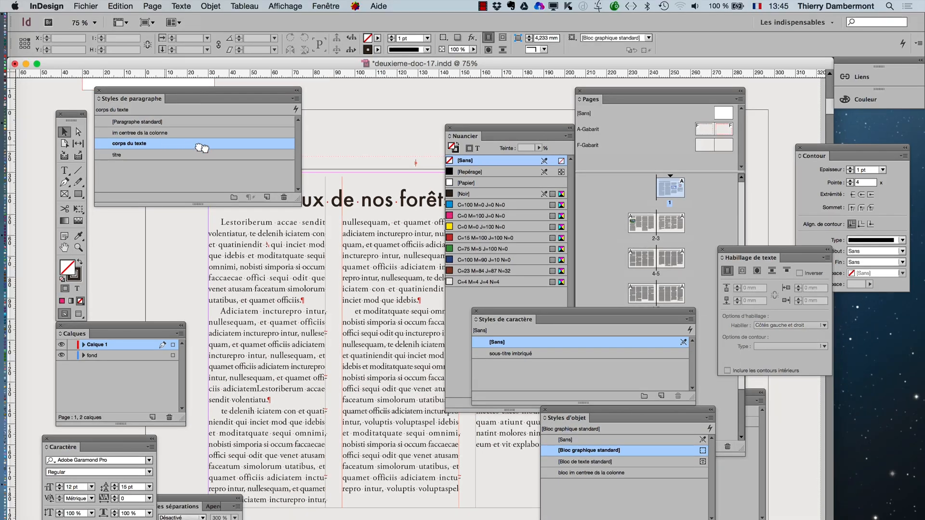
- Duplicate the corps du texte paragraph style and rename the copy "corps du texte avec style imbriqué"
drag(203, 148, 266, 197)
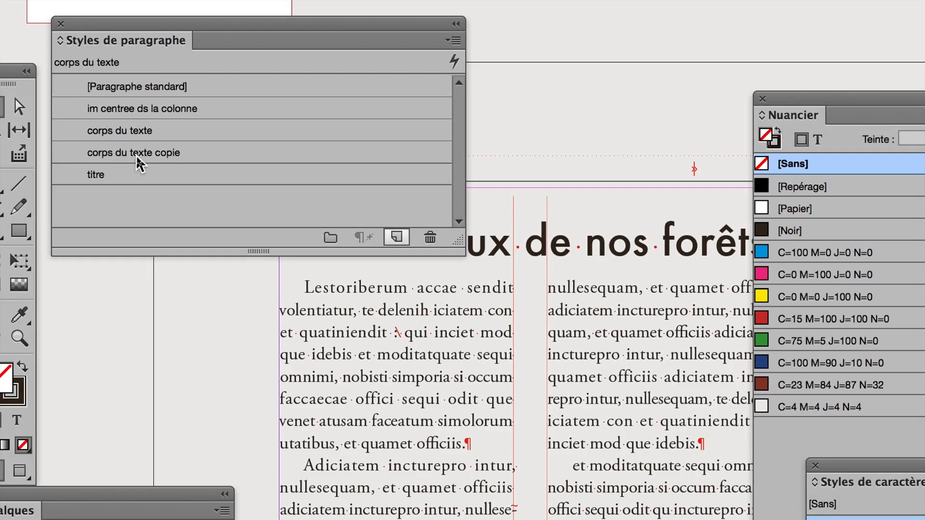
click(137, 158)
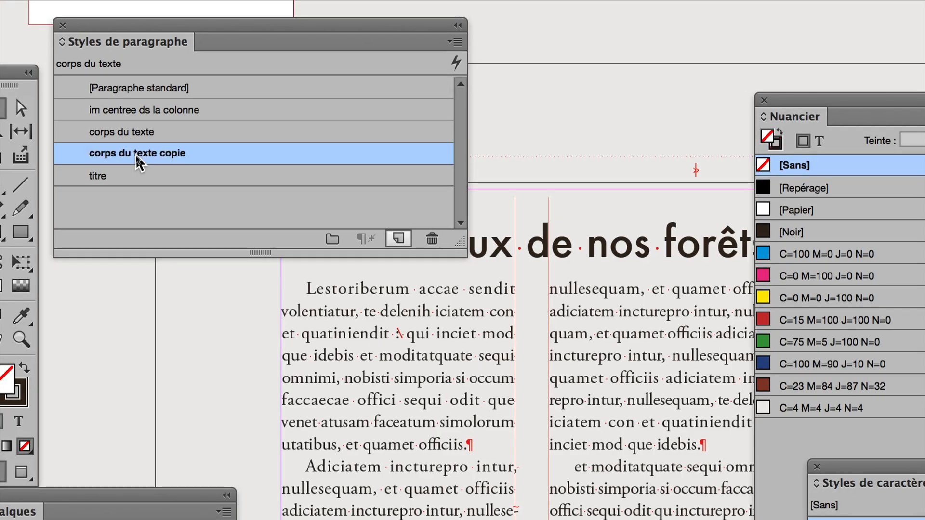
click(165, 158)
double_click(148, 157)
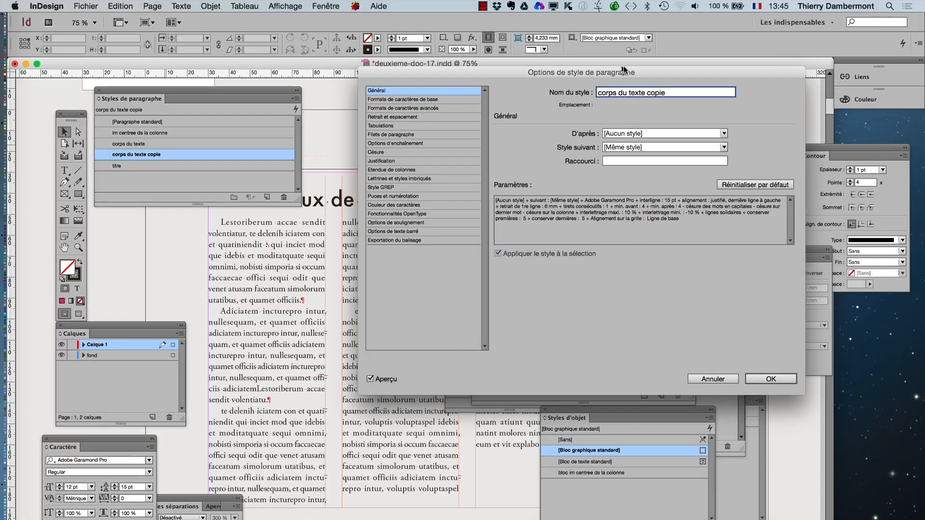
drag(623, 68, 333, 184)
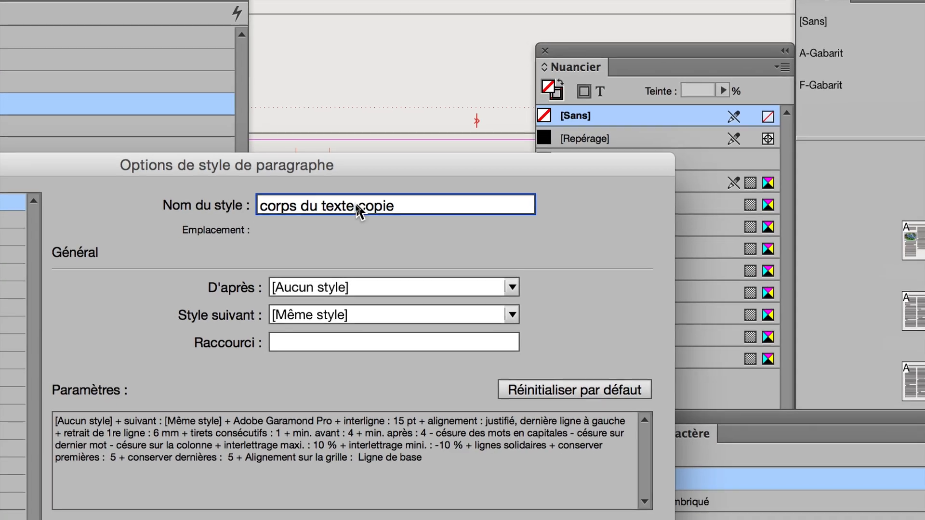
drag(360, 207, 398, 206)
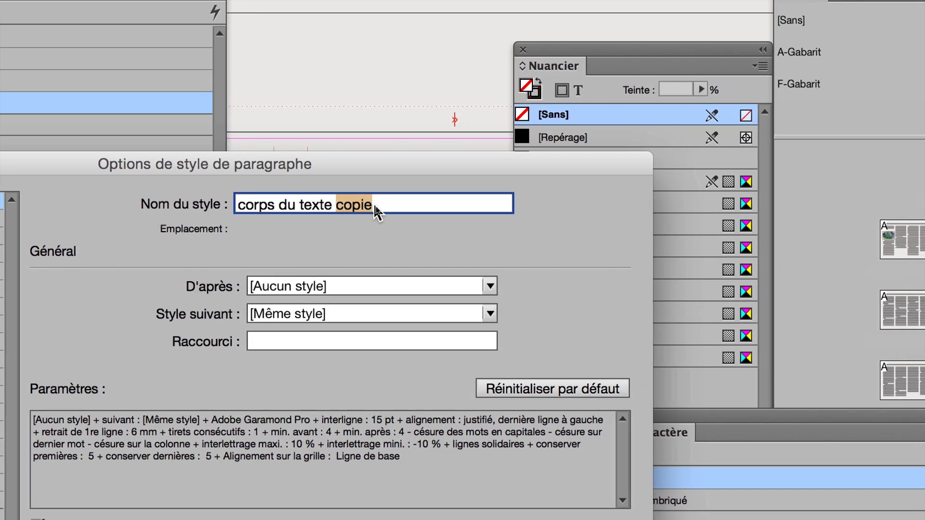
text(avec st)
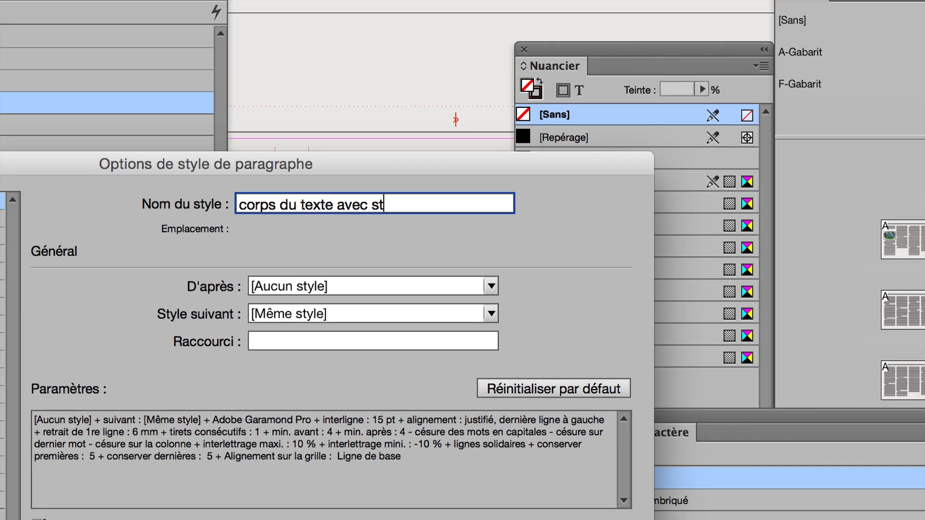
text(yle imbriqué)
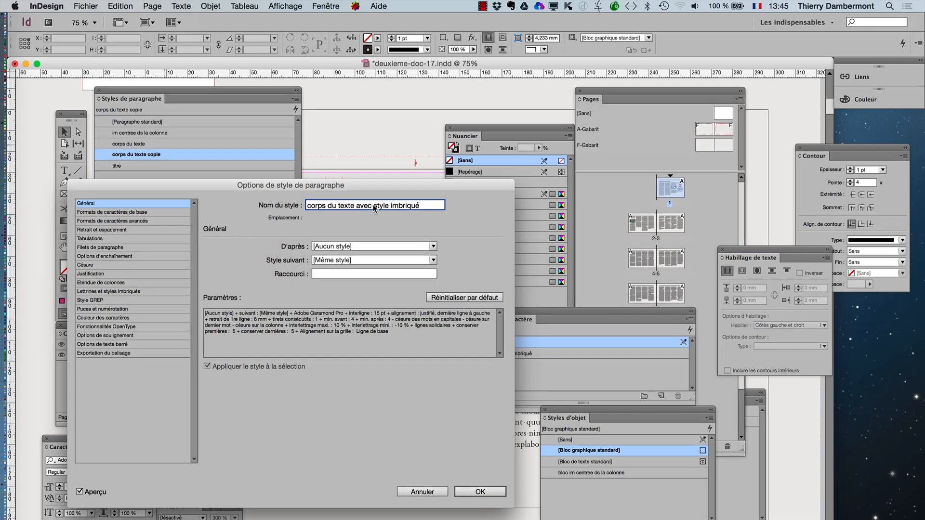
click(480, 491)
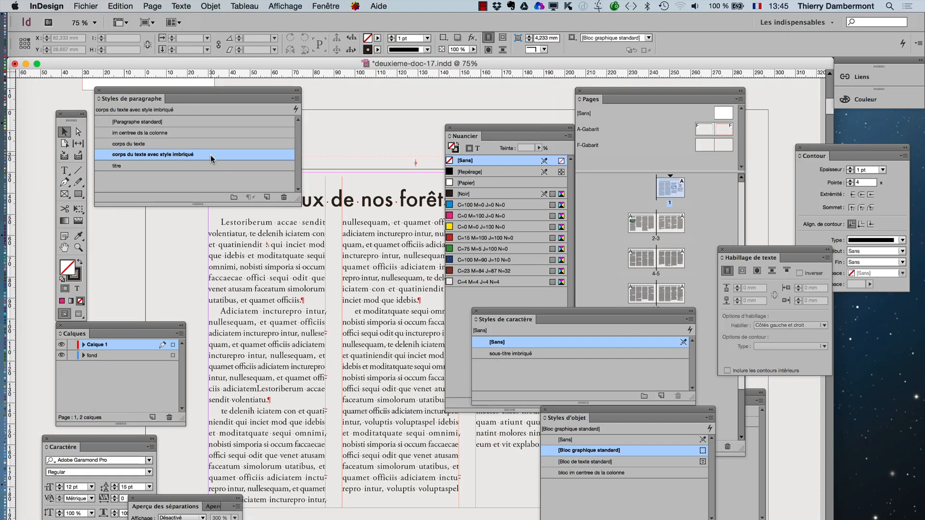
- Add a nested style using the sous-titre imbriqué character style to the corps du texte avec style imbriqué paragraph style
double_click(210, 155)
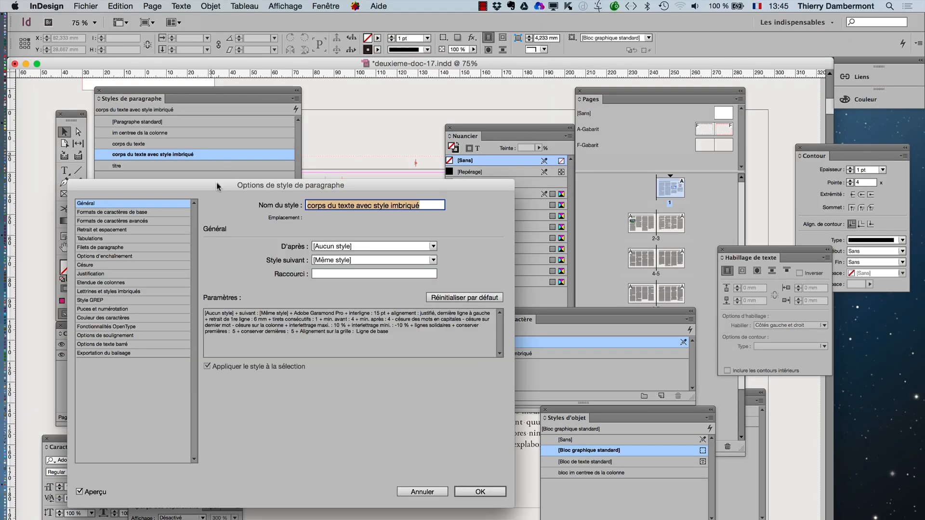
drag(217, 187, 504, 71)
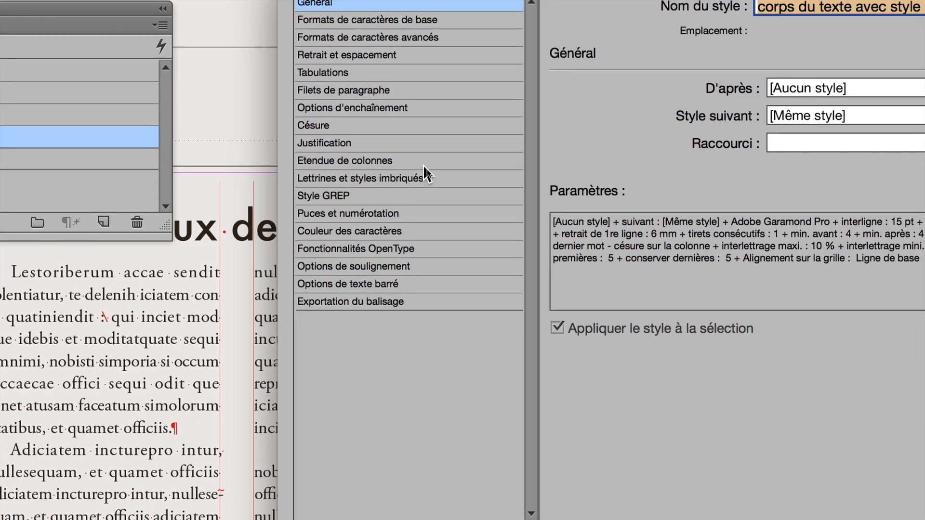
click(445, 175)
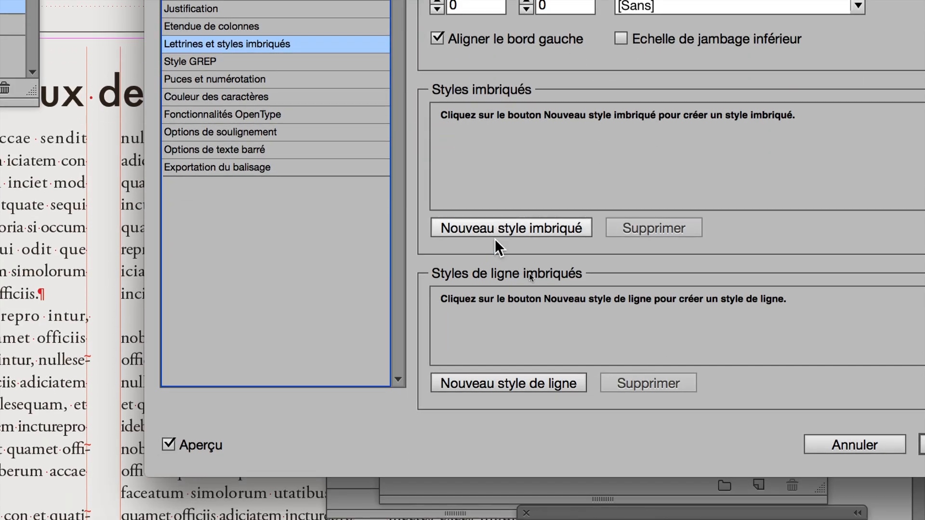
click(579, 351)
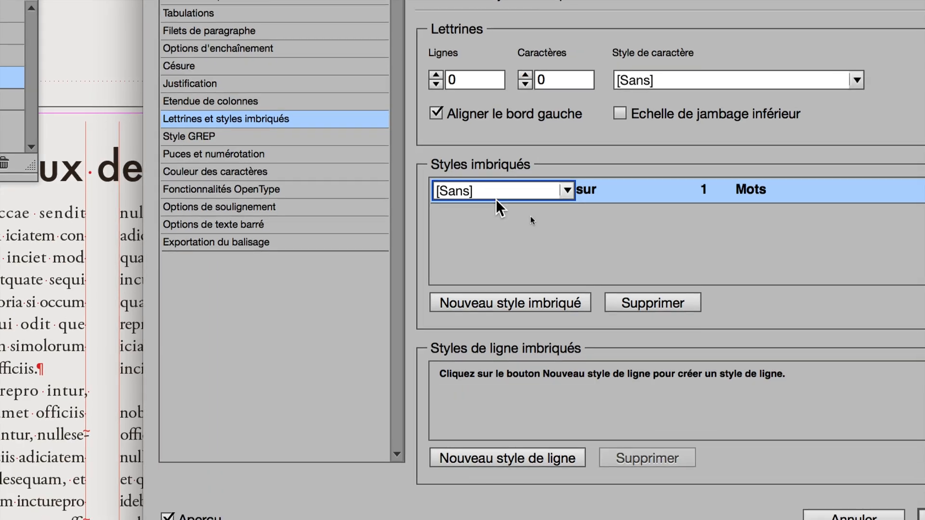
click(495, 126)
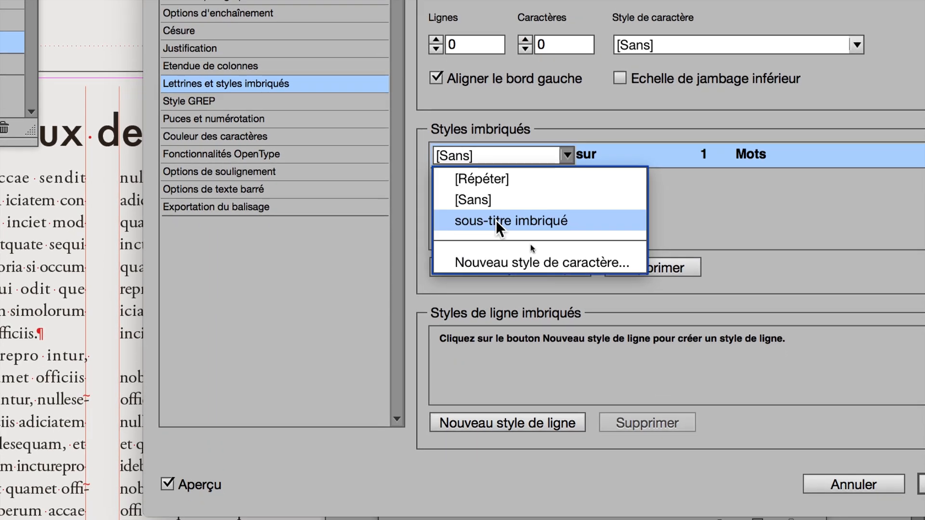
click(501, 259)
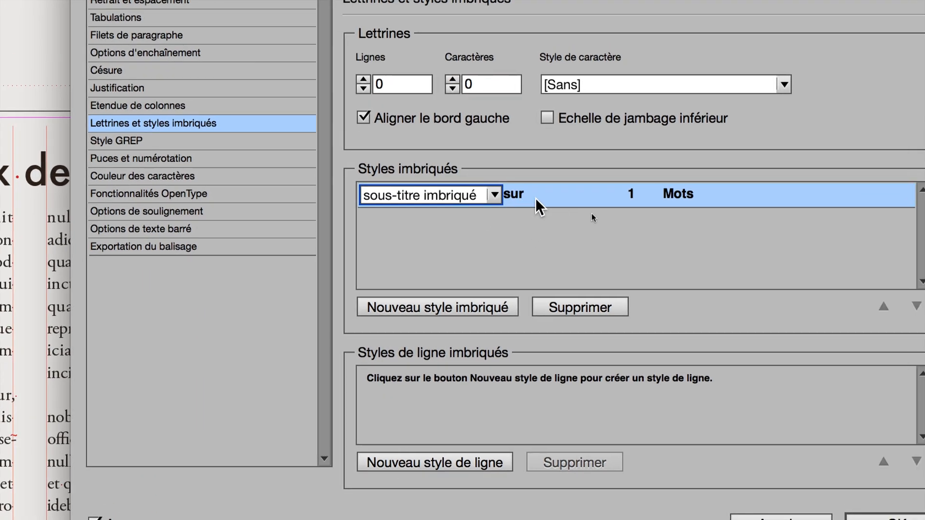
- Set the nested style to run "jusqu'à" 1 "Caractères de fin de style imbriqué" and confirm the paragraph style options
click(520, 195)
click(536, 197)
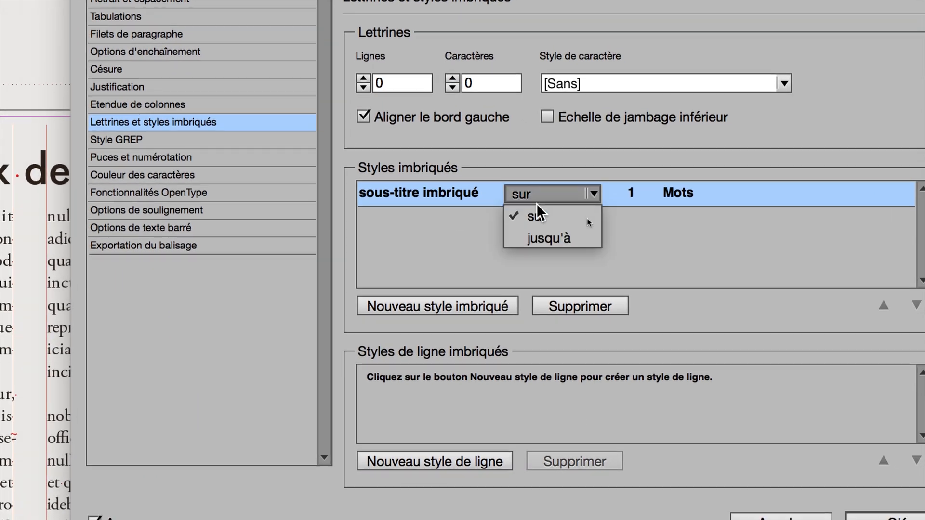
click(549, 238)
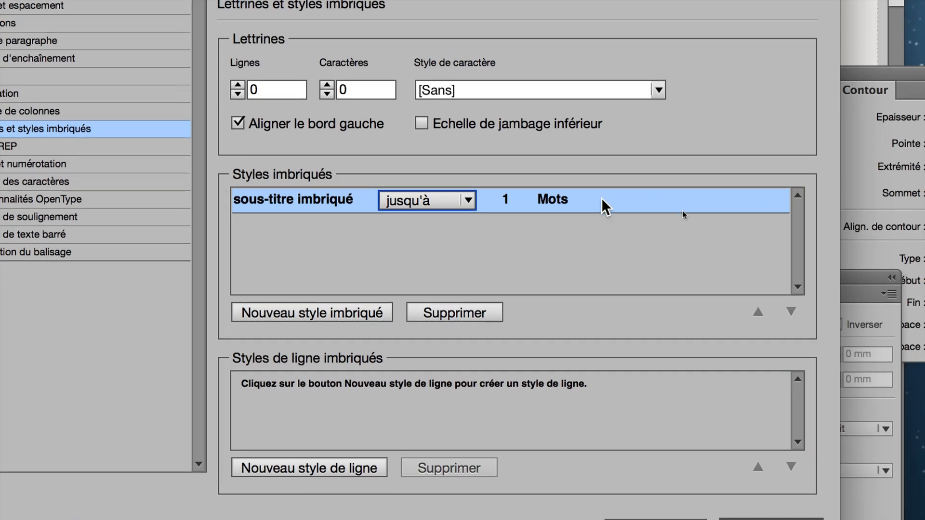
click(602, 200)
click(778, 200)
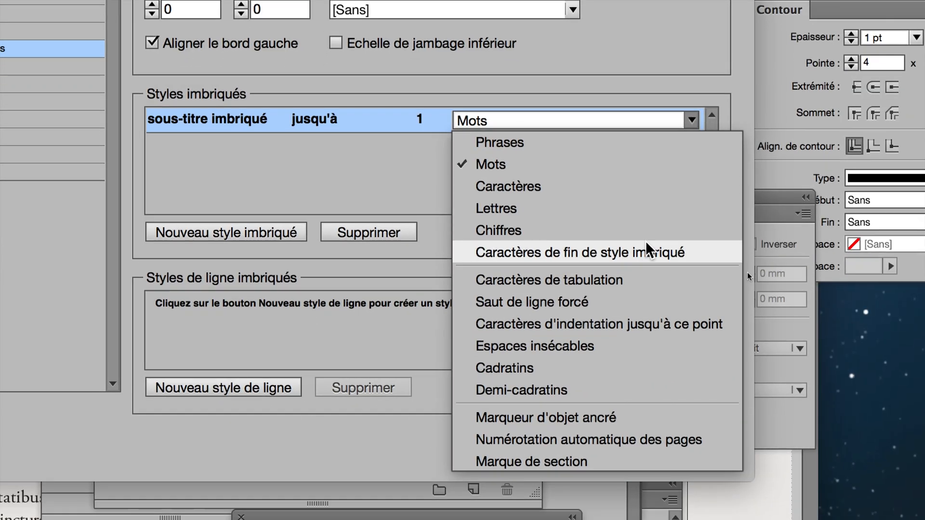
click(621, 327)
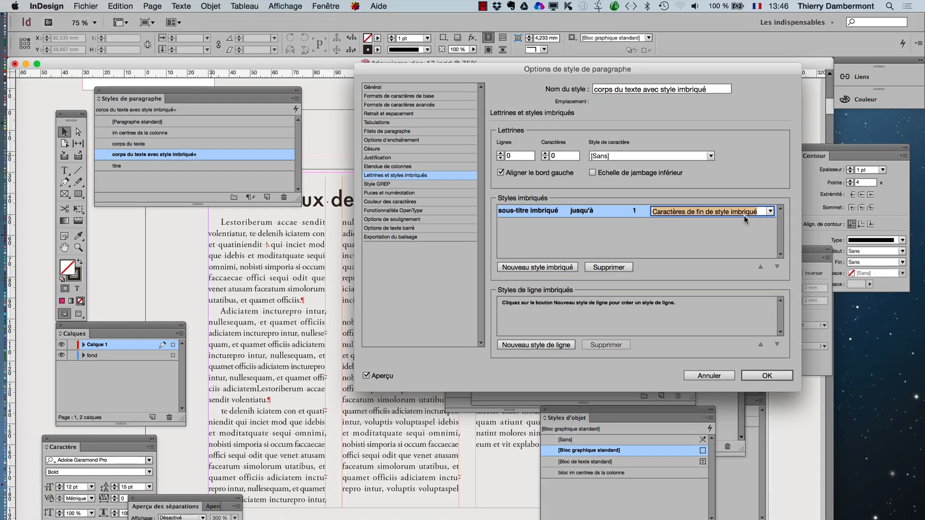
click(767, 375)
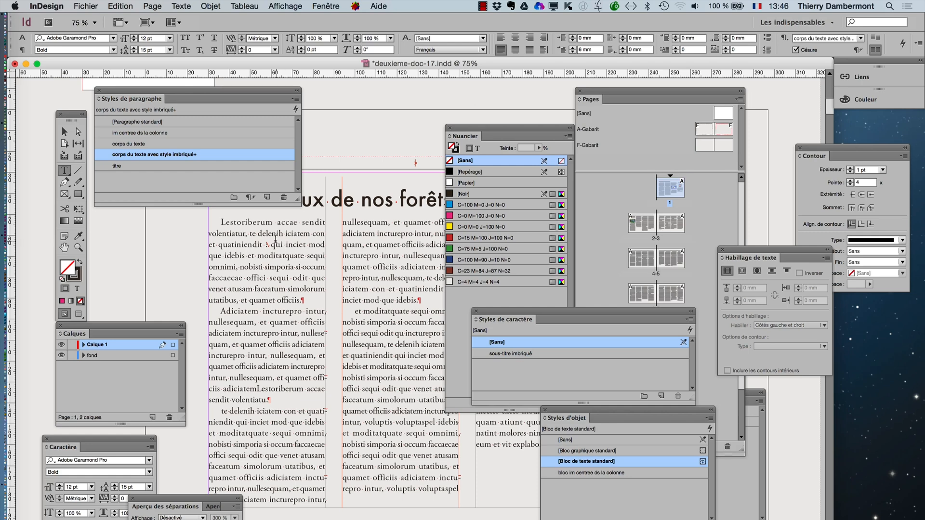
- Apply the corps du texte avec style imbriqué paragraph style to the first paragraph, beginning "Lestoriberum"
click(276, 239)
click(186, 154)
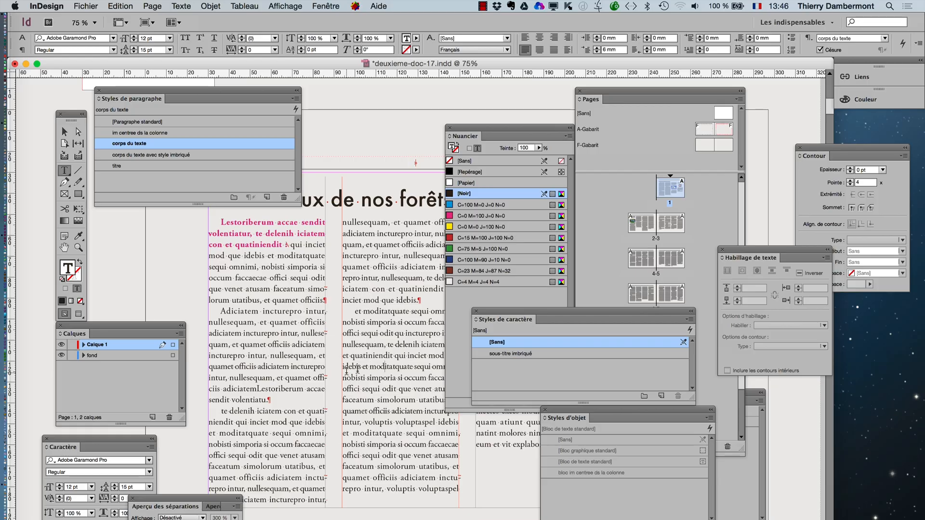
- Capitalize the first letter of the second column's "et moditatquate" paragraph and apply the corps du texte avec style imbriqué style to it
drag(473, 136, 474, 139)
scroll(313, 318, right, 5)
scroll(313, 318, down, 1)
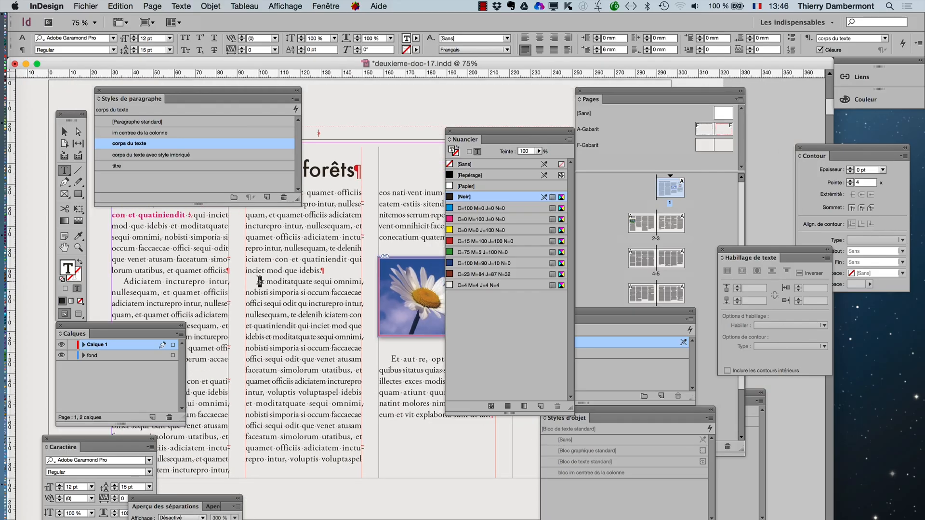
drag(258, 283, 262, 289)
text(E)
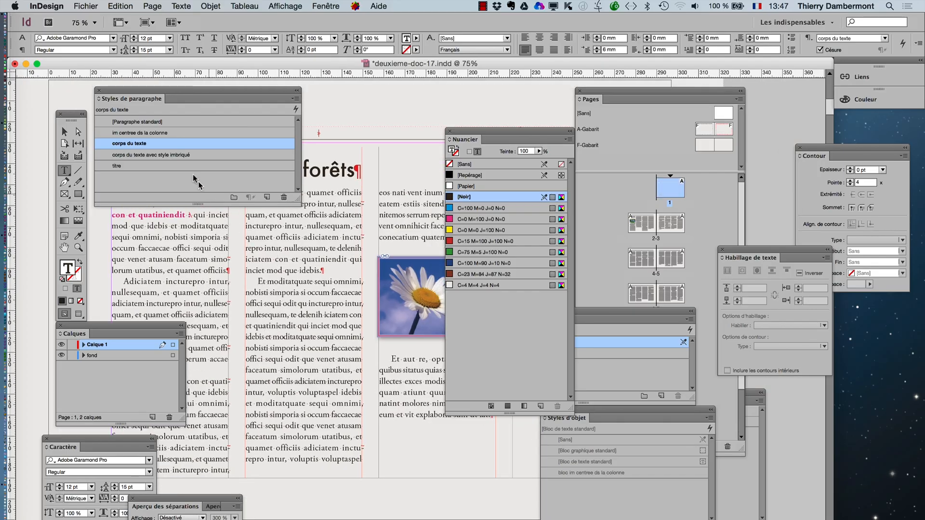
click(195, 155)
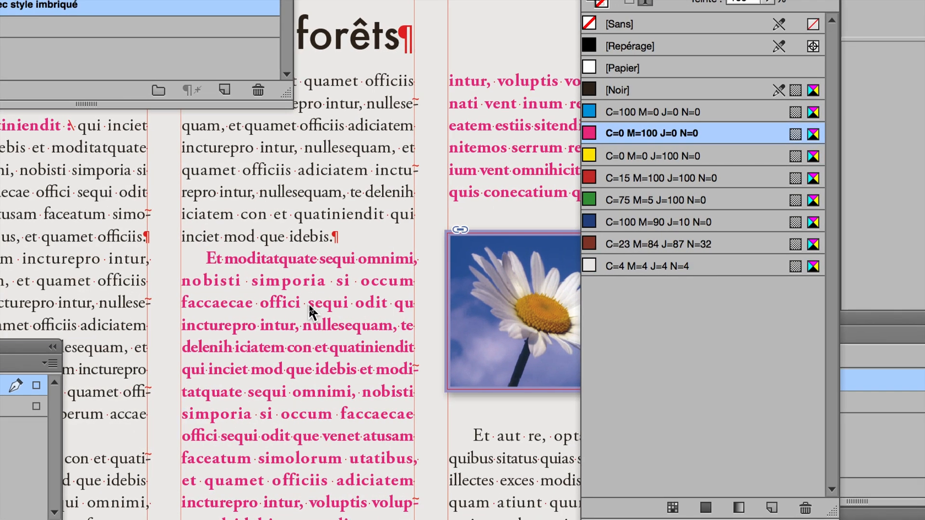
- Insert the special character "Fin du style imbriqué ici" before "sequi odit" in the "Et moditatquate" paragraph
right_click(312, 312)
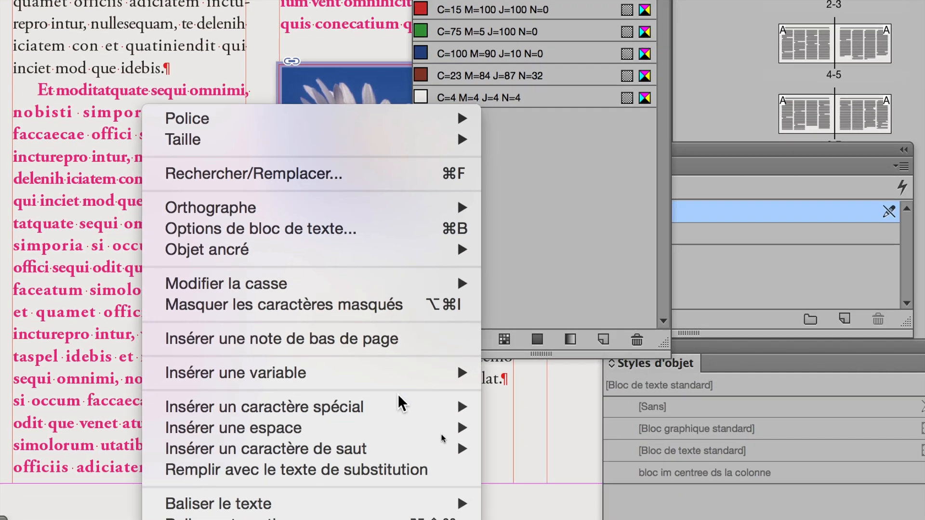
mouse_move(426, 407)
mouse_move(539, 449)
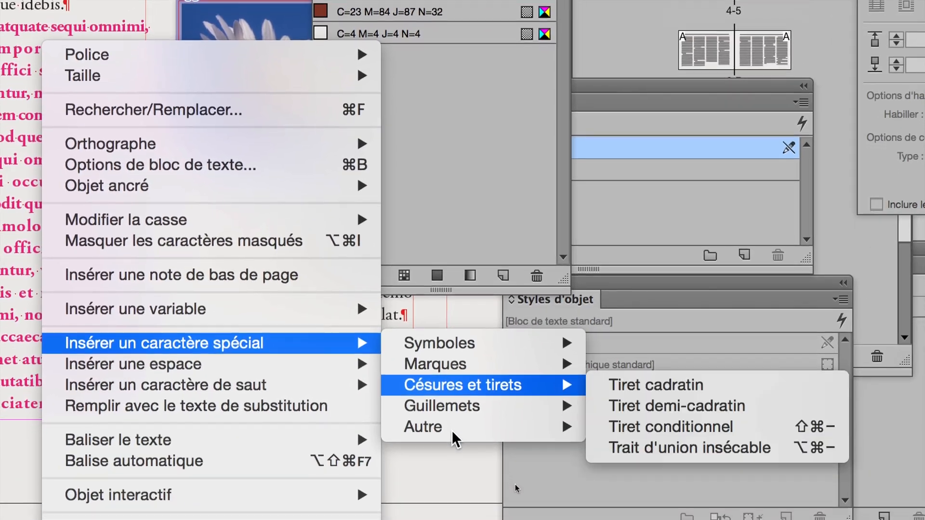
mouse_move(452, 430)
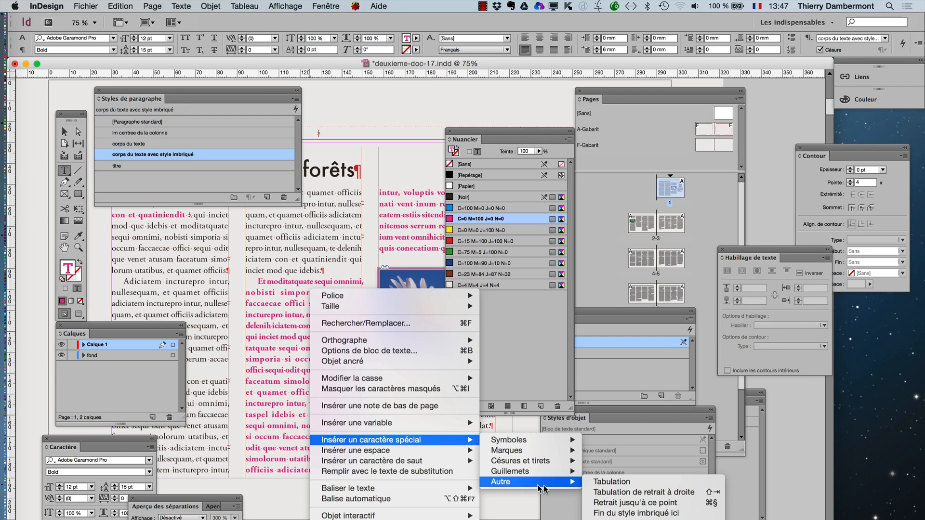
click(609, 514)
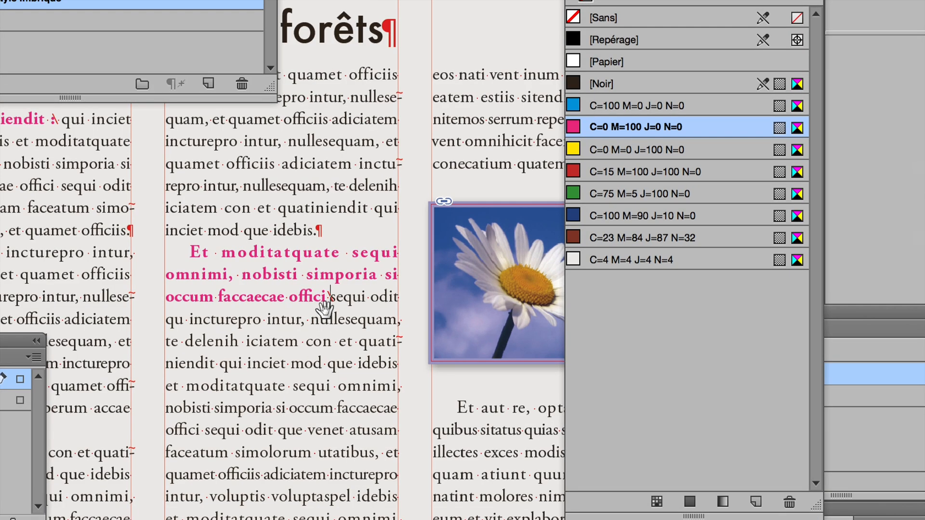
- Examine the end-of-nested-style marker after "offici" up close and the nested formatting across the page's columns
scroll(325, 309, up, 6)
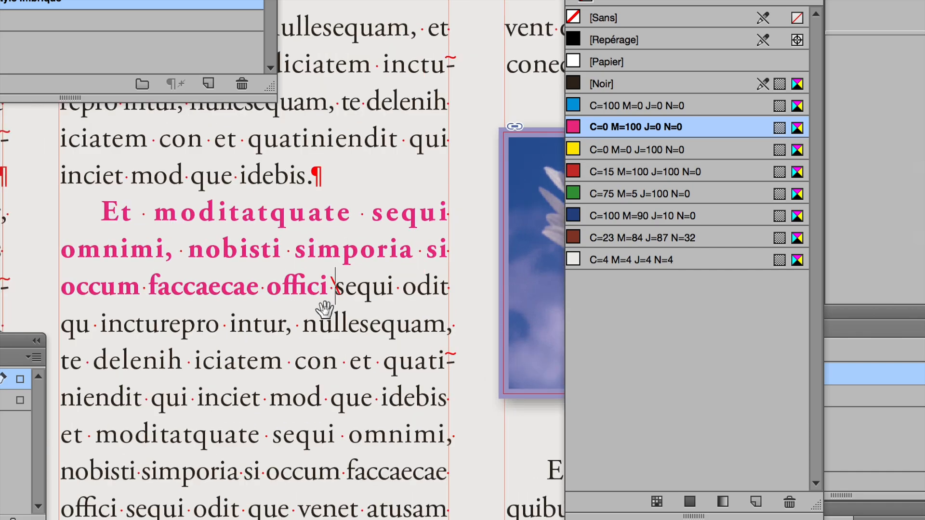
scroll(325, 310, down, 6)
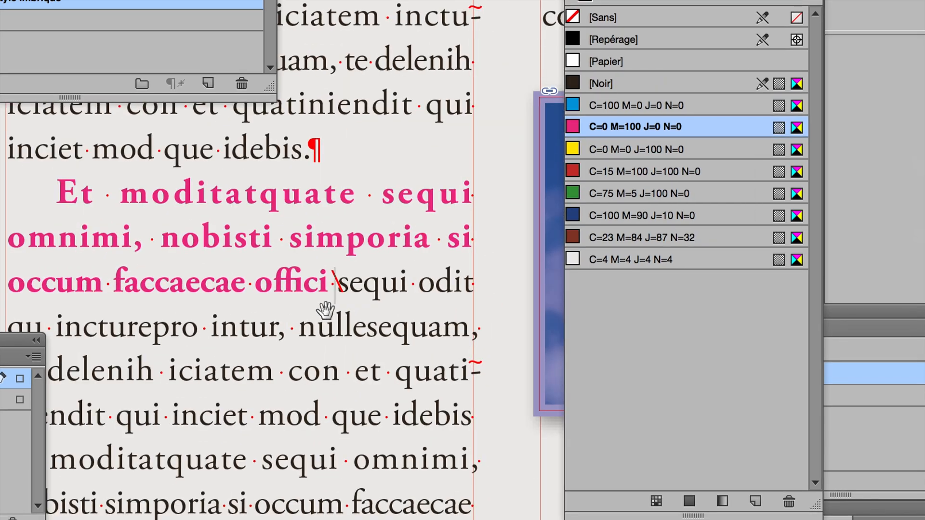
scroll(325, 311, down, 2)
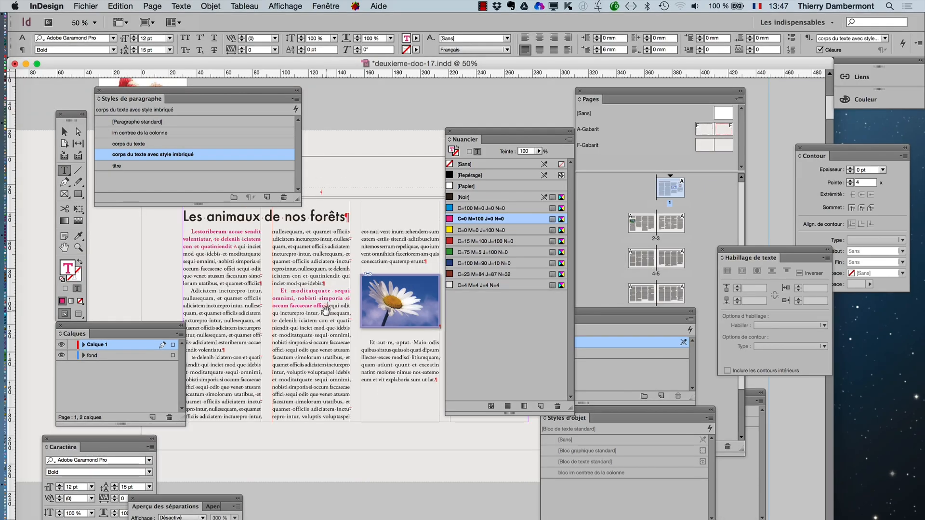
scroll(326, 311, down, 2)
scroll(327, 309, up, 2)
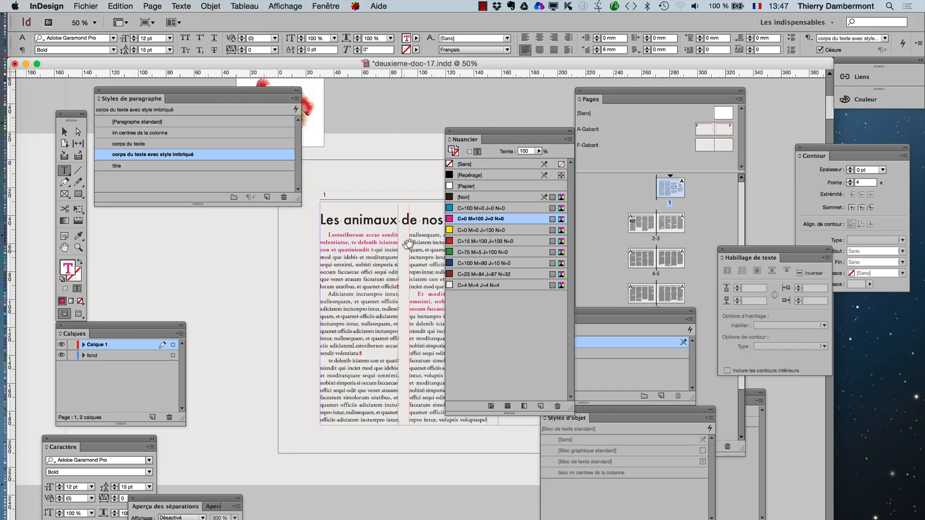
- Move the Nuancier panel clear of the text columns and deselect everything on the page
drag(469, 136, 666, 61)
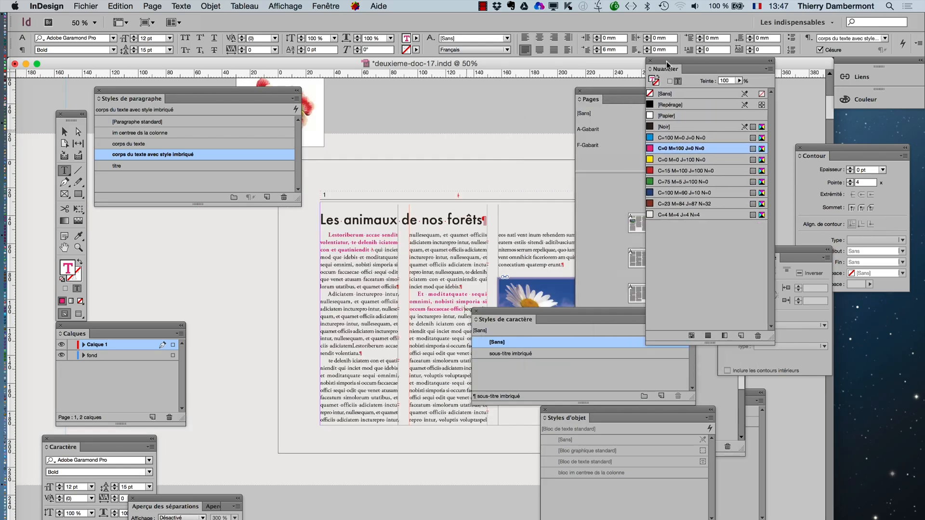
click(64, 247)
drag(304, 301, 225, 307)
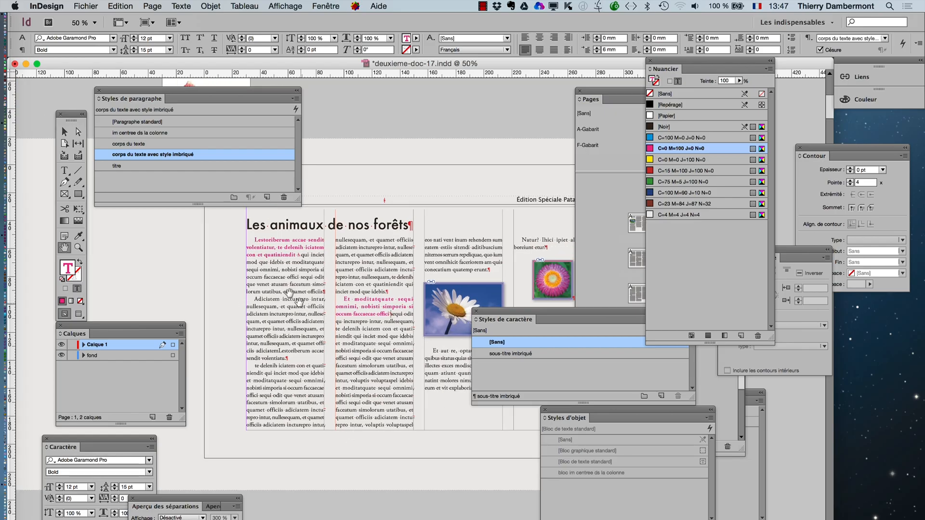
click(65, 131)
click(248, 284)
click(326, 310)
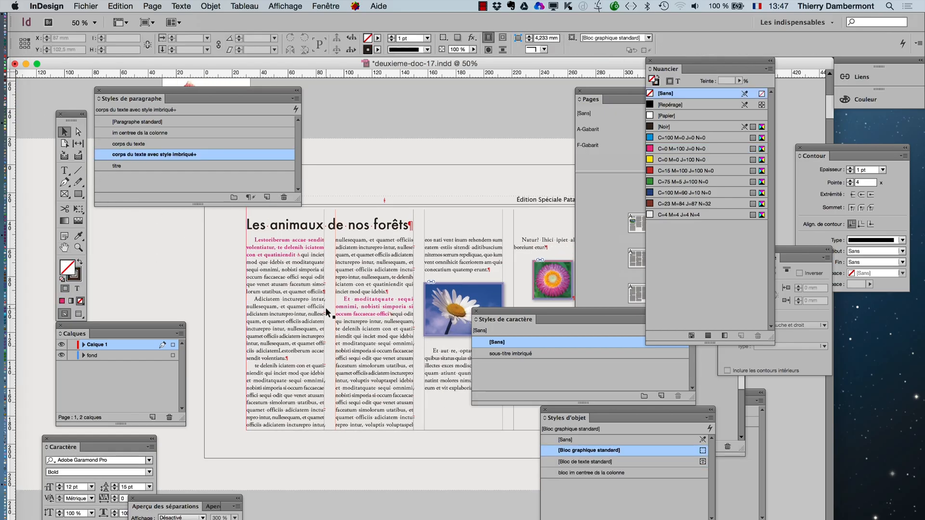
drag(326, 309, 386, 321)
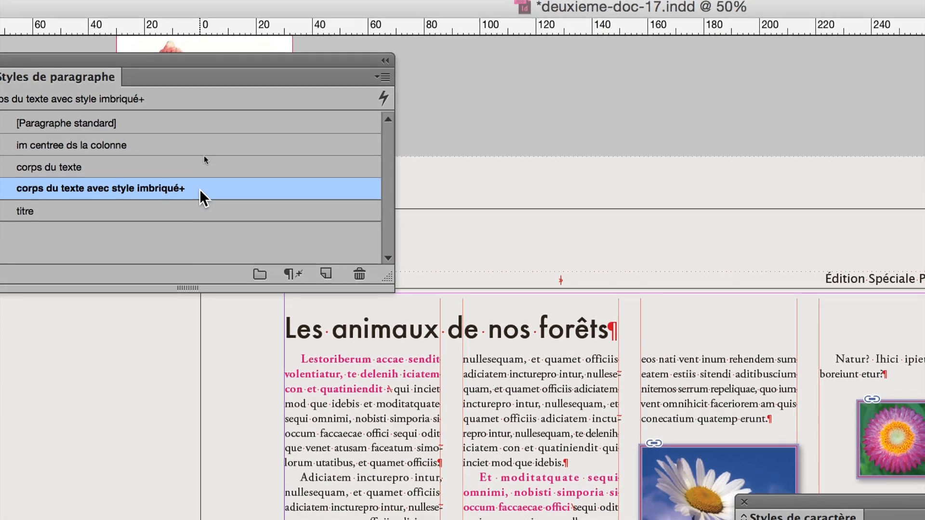
- Compare the corps du texte and corps du texte avec style imbriqué entries in the paragraph styles list
mouse_move(201, 190)
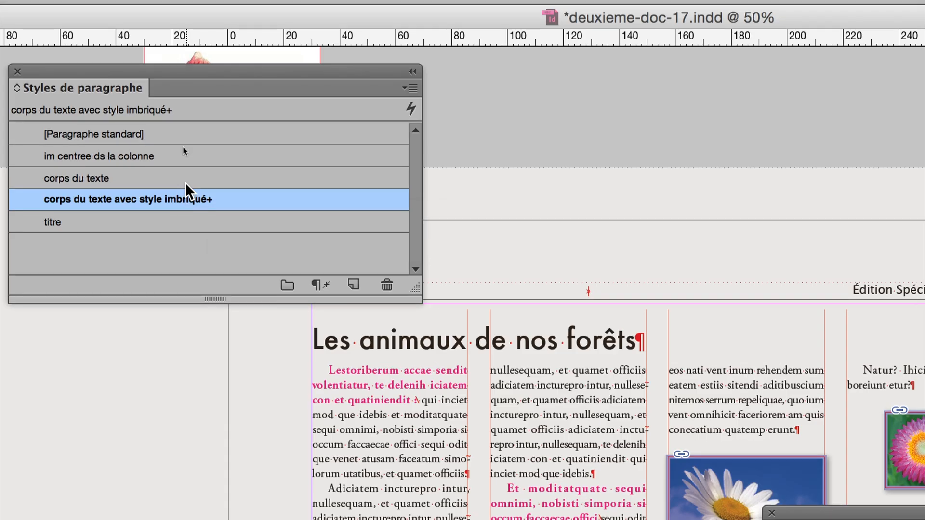
click(186, 179)
click(220, 205)
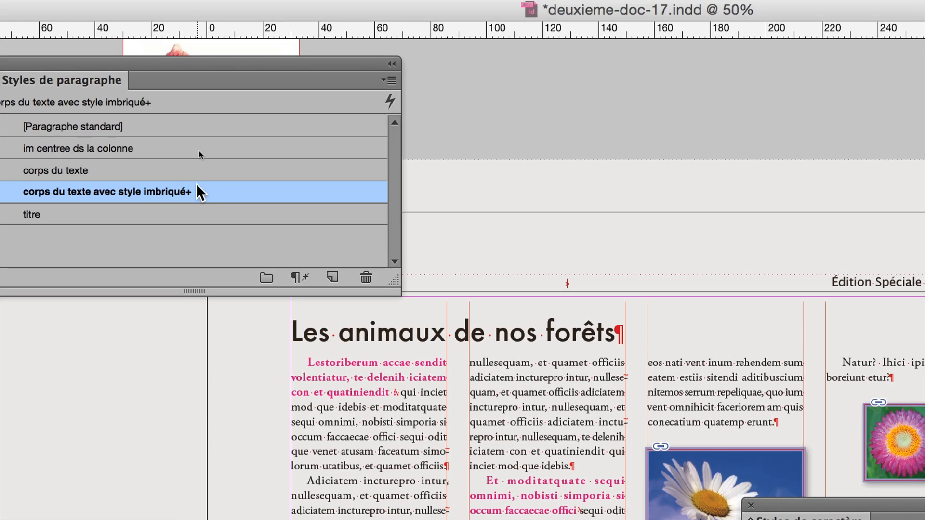
click(195, 164)
click(205, 184)
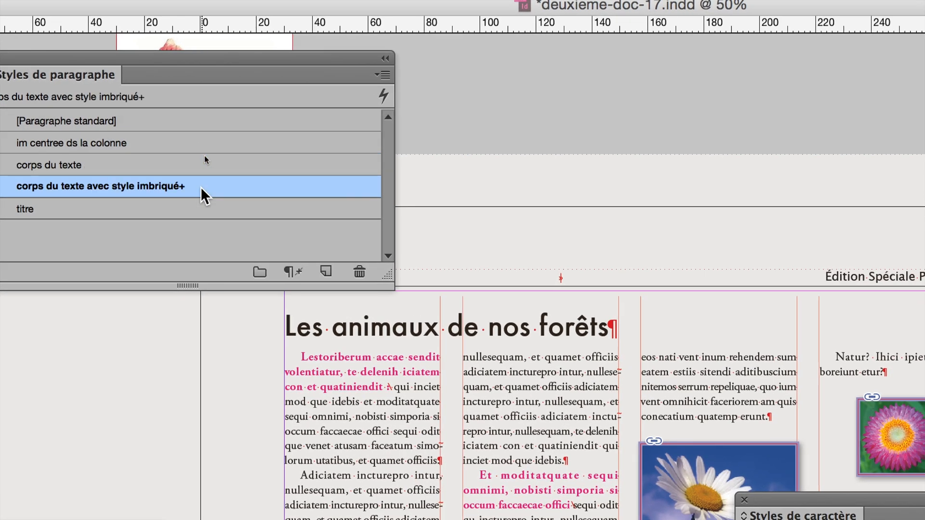
mouse_move(202, 190)
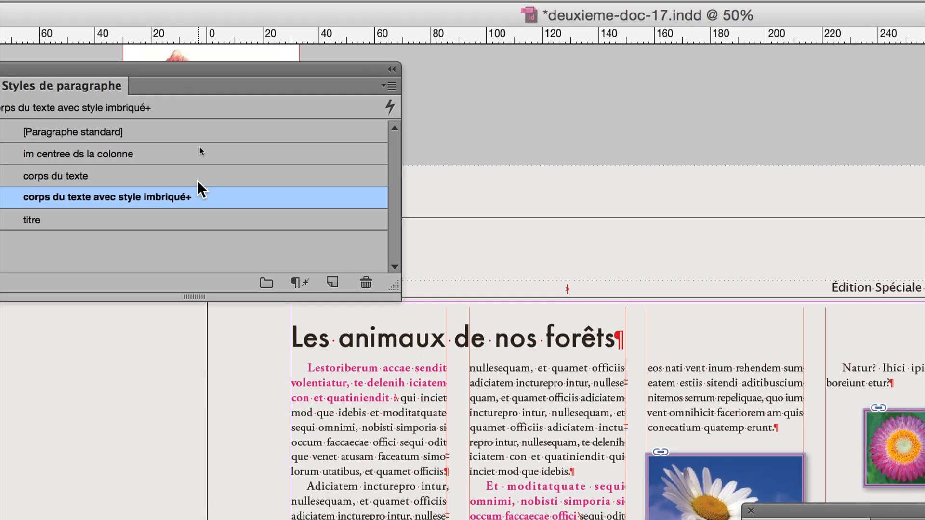
click(195, 170)
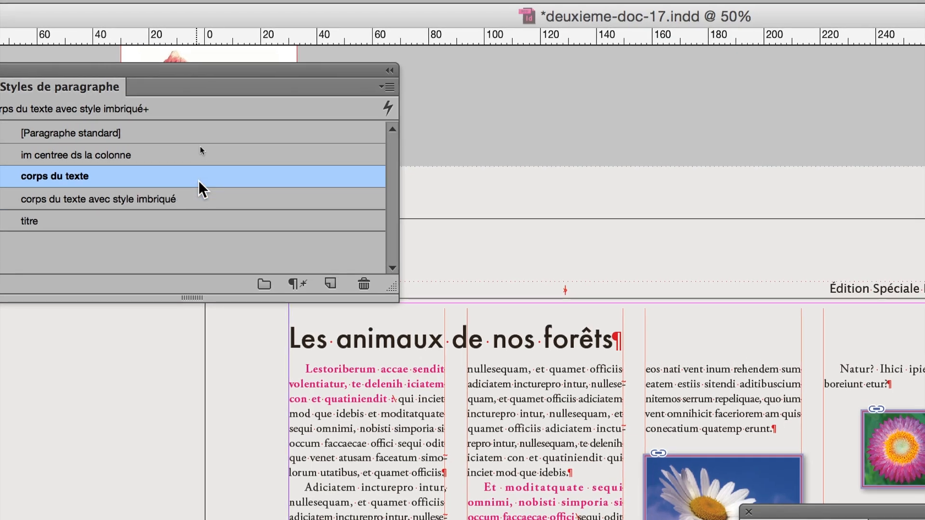
click(201, 197)
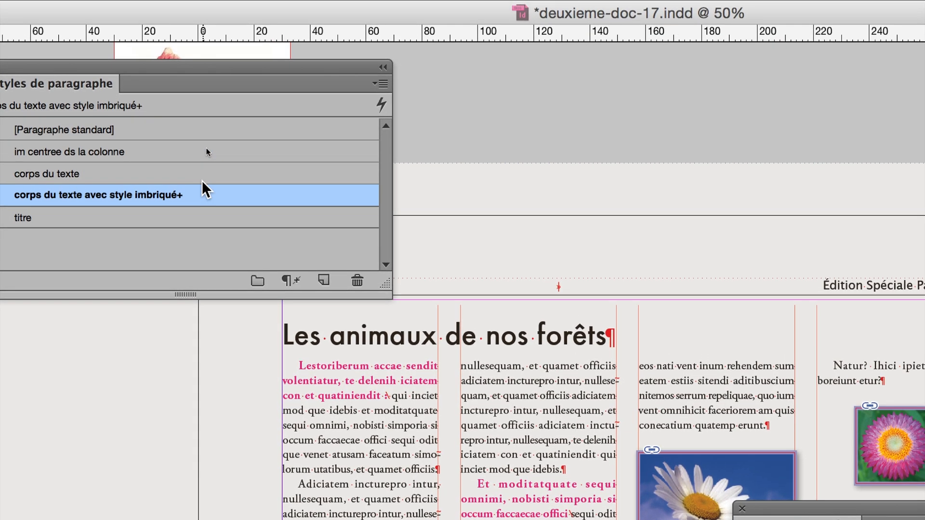
click(202, 180)
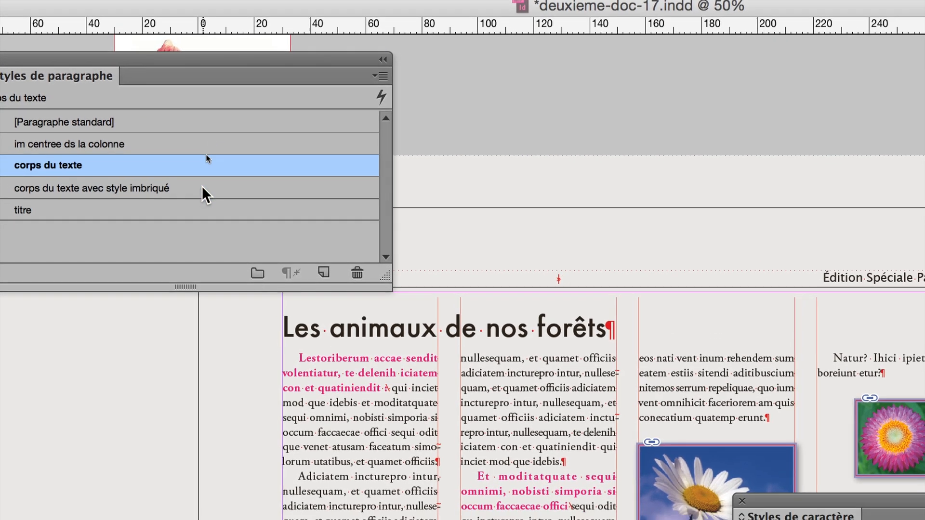
click(202, 189)
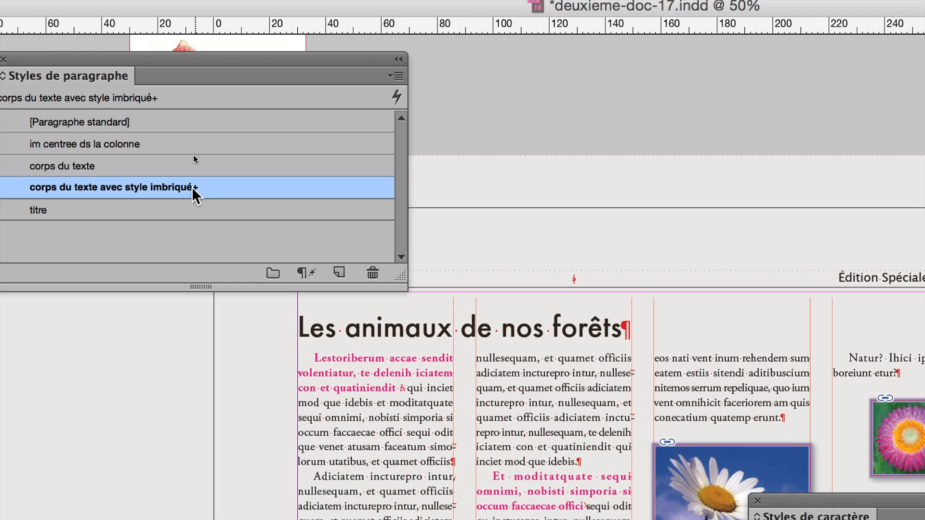
- Base the corps du texte avec style imbriqué paragraph style on corps du texte
double_click(197, 189)
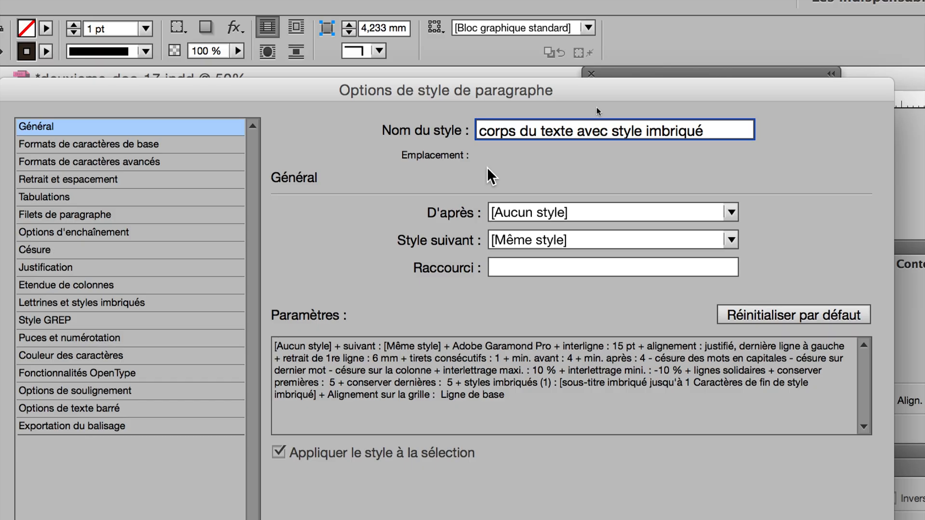
click(539, 212)
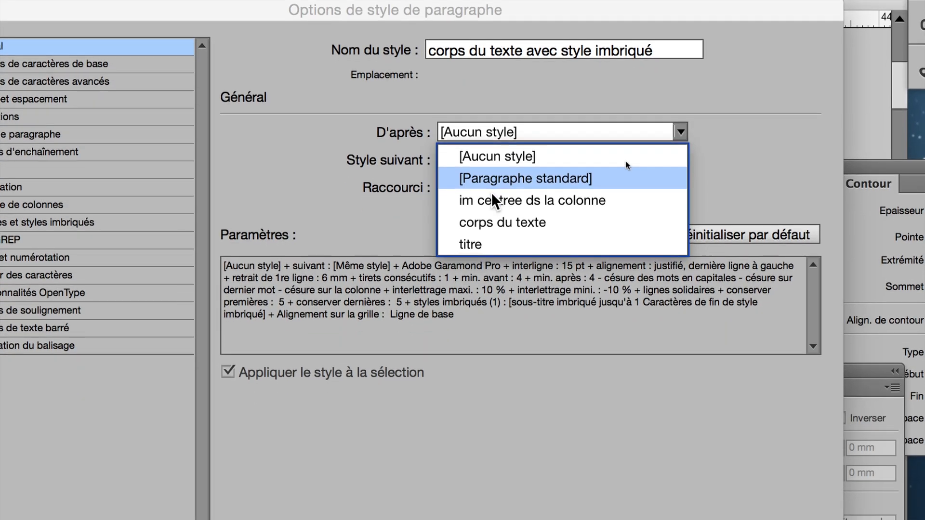
click(493, 223)
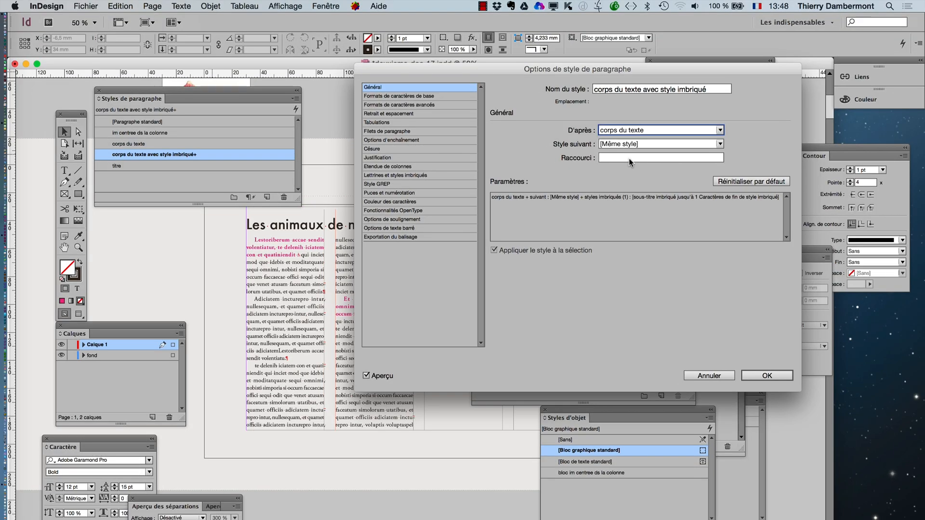
click(781, 377)
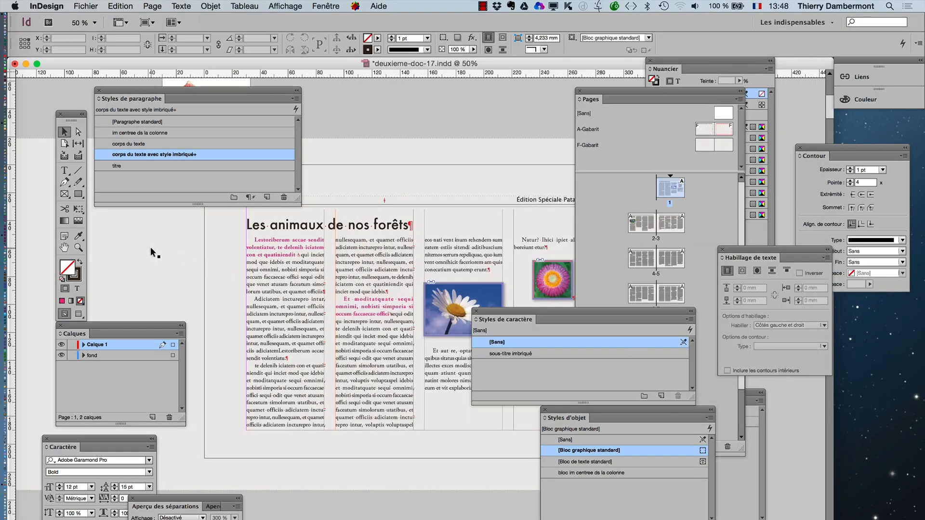
- Review the parent style and settings summary of corps du texte avec style imbriqué, and close its options without changes
scroll(308, 256, up, 1)
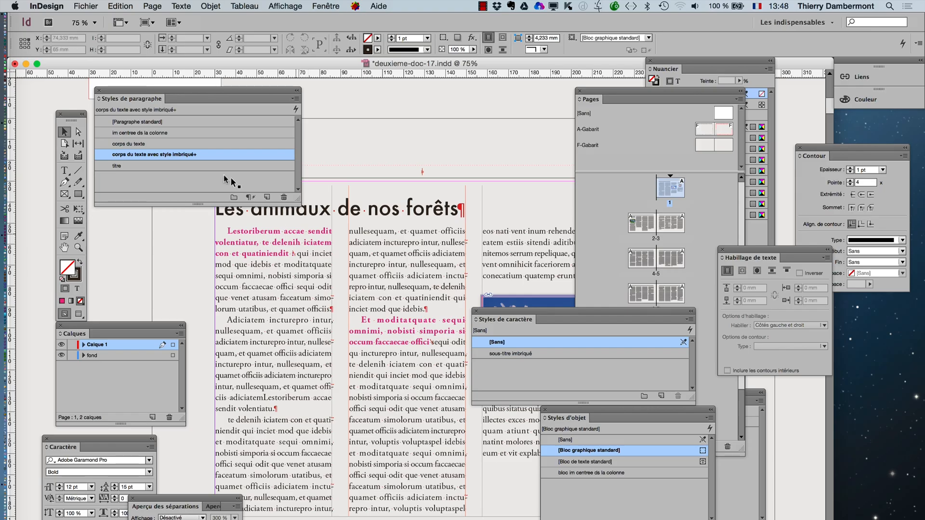
double_click(216, 154)
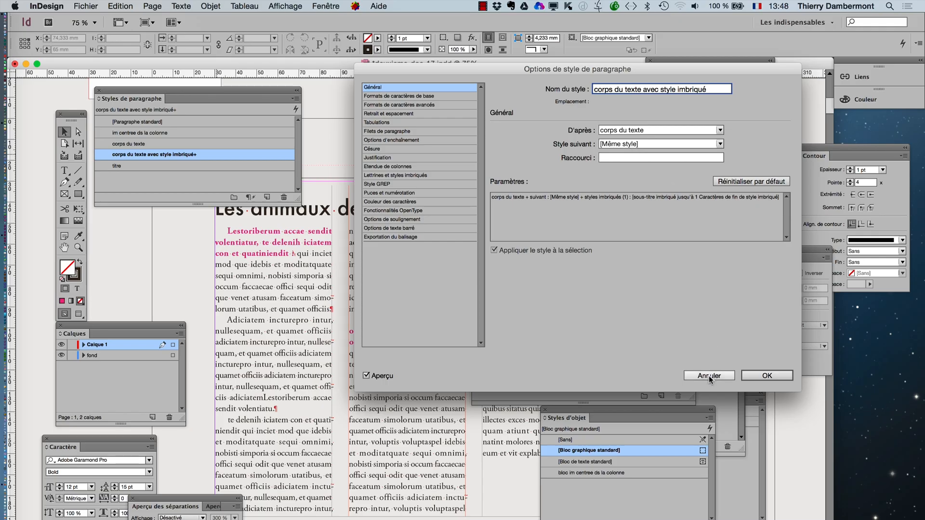
click(709, 377)
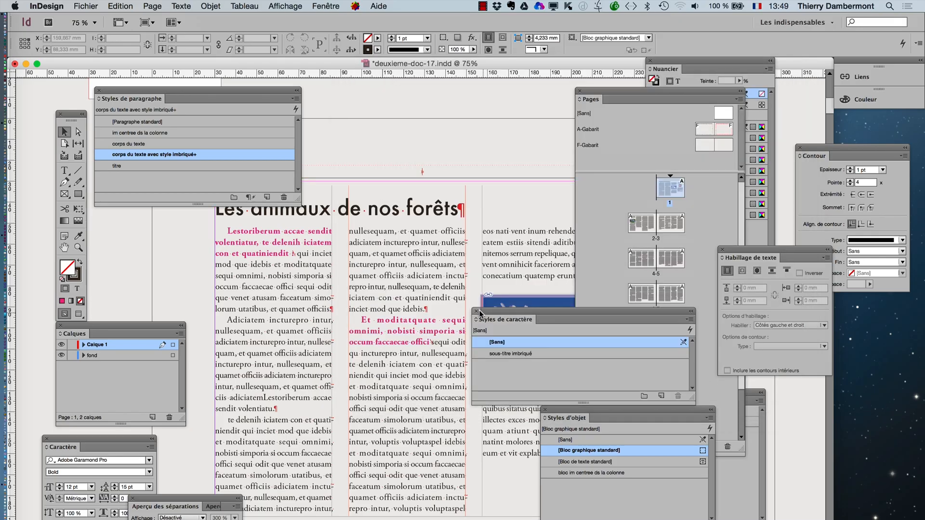
- Preview Monaco and Helvetica Neue as the corps du texte paragraph style's font family, settling on Helvetica Neue
click(155, 144)
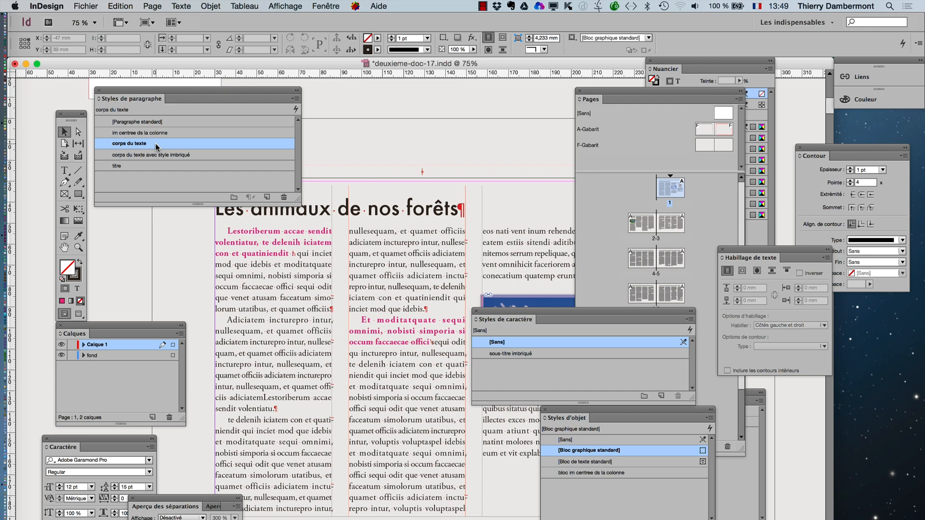
double_click(155, 144)
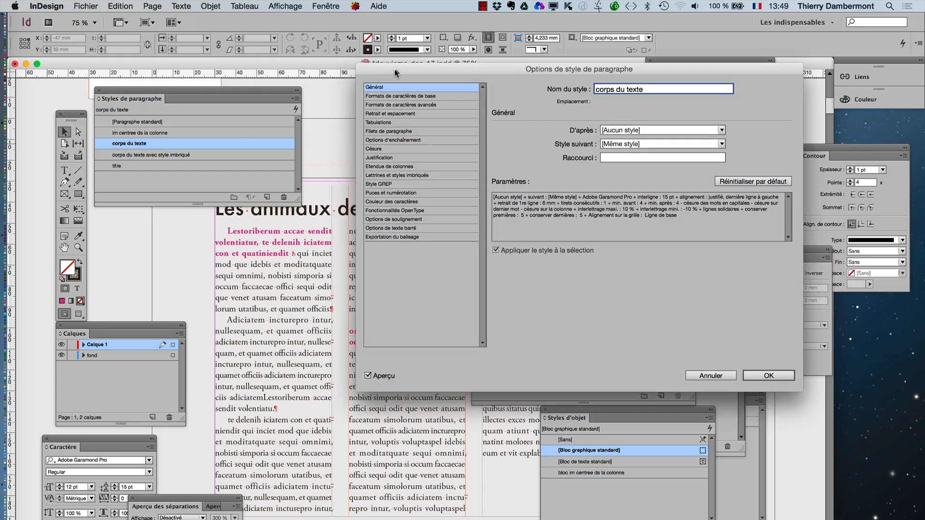
drag(394, 72, 520, 111)
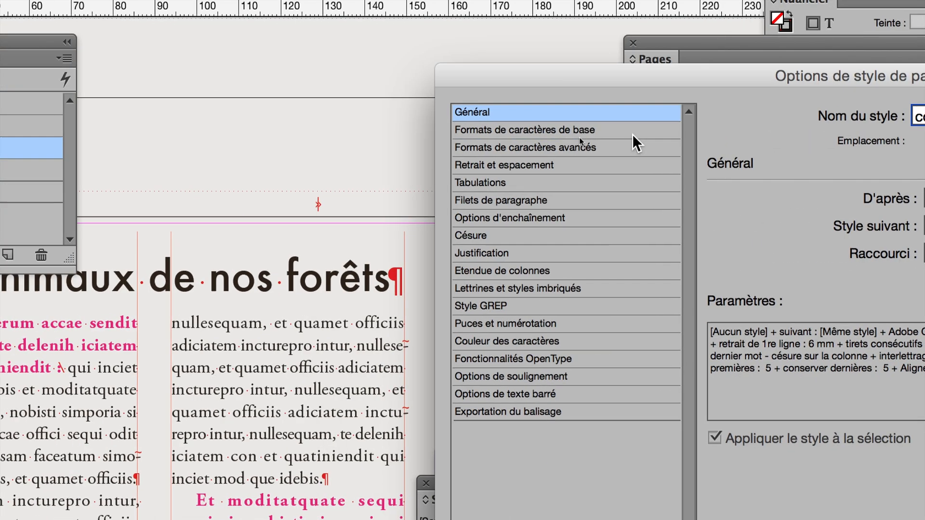
click(632, 135)
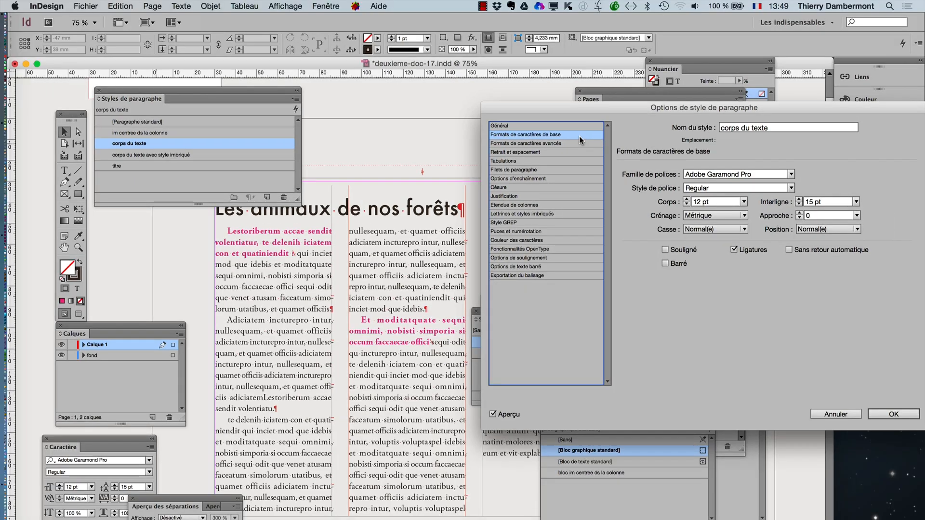
click(763, 174)
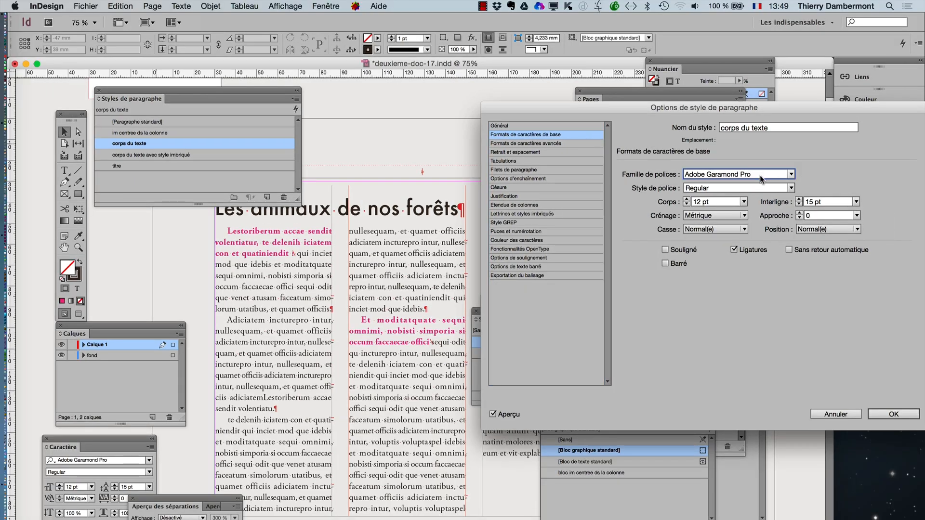
text(Monaco)
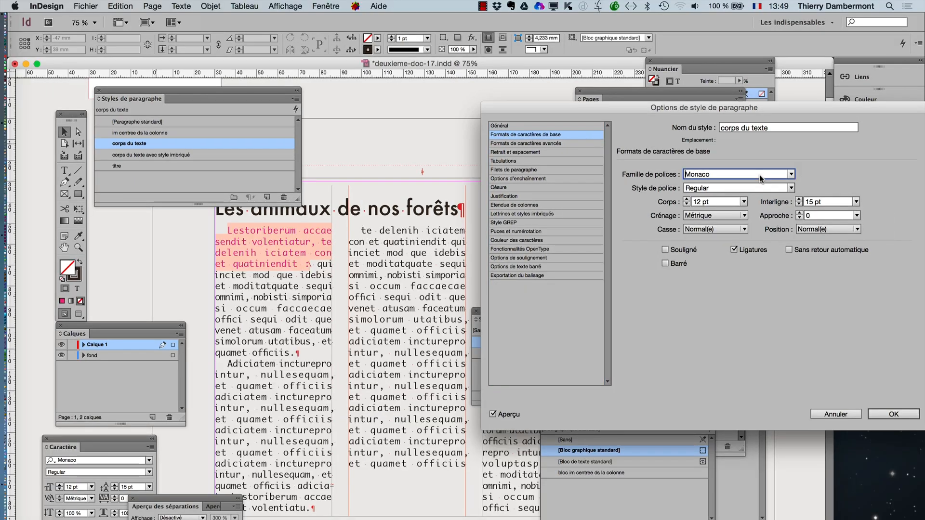
key(Down)
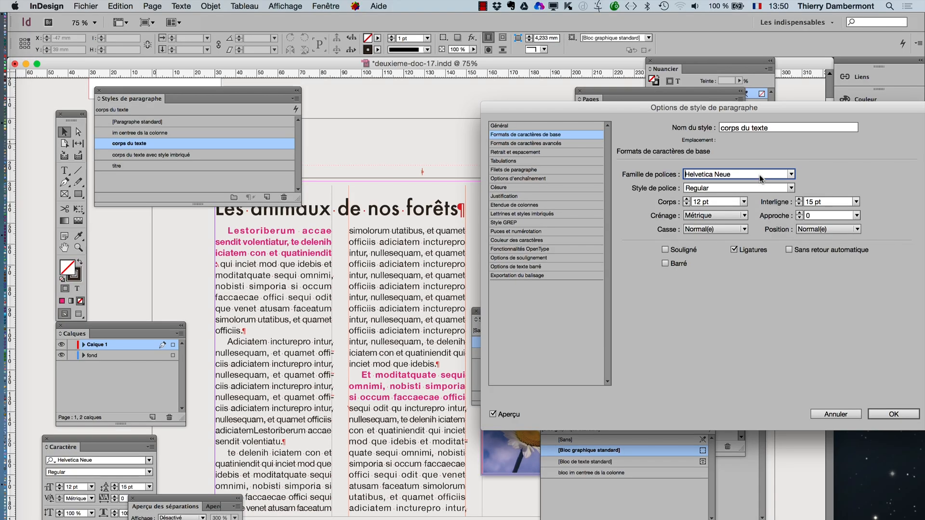
key(Up)
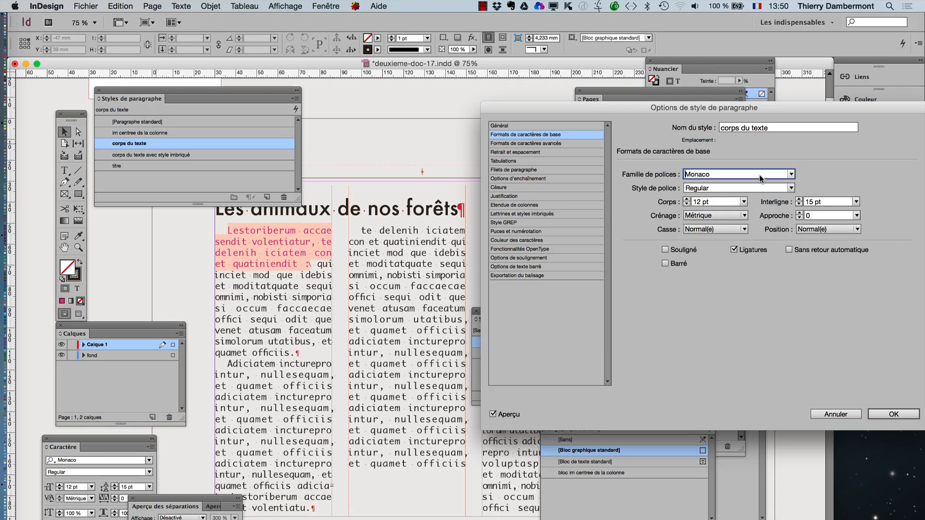
key(Down)
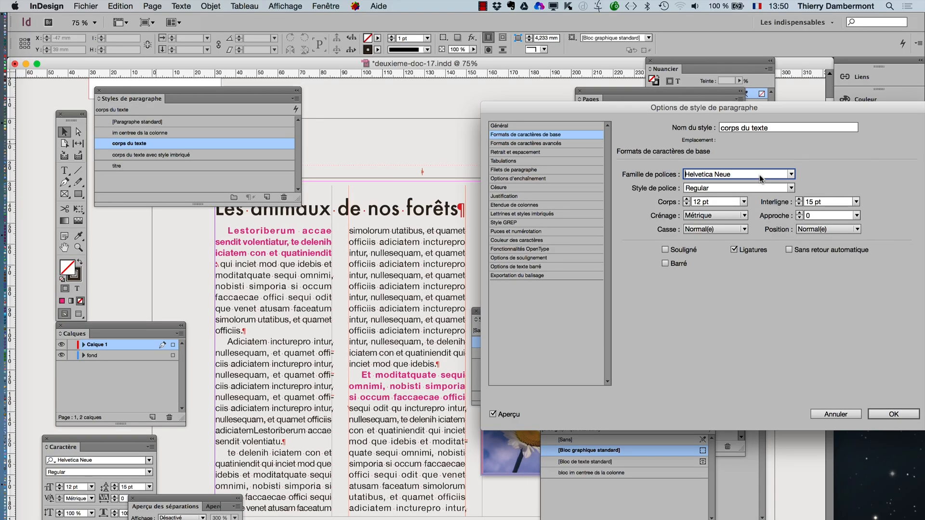
key(Up)
key(Down)
- Set the corps du texte style's font size to 9 pt and its space after paragraphs to 1 mm
click(686, 205)
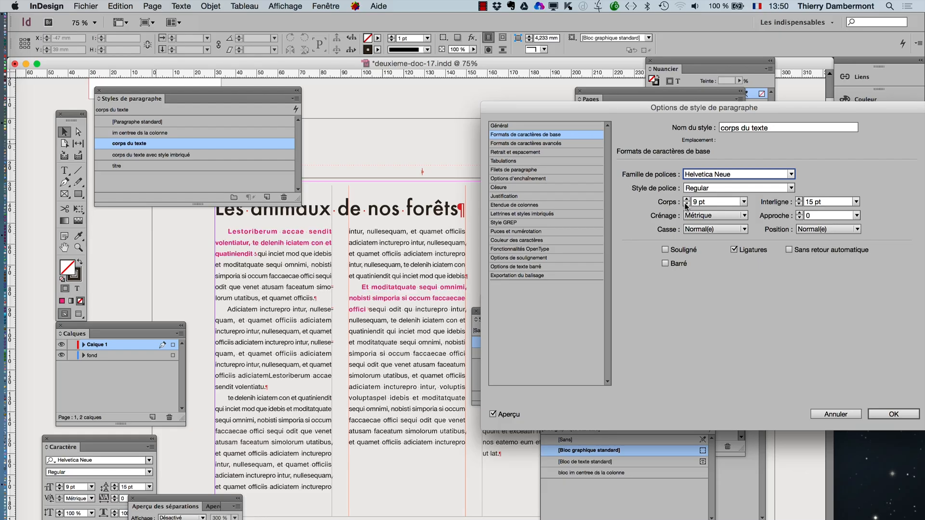
click(526, 153)
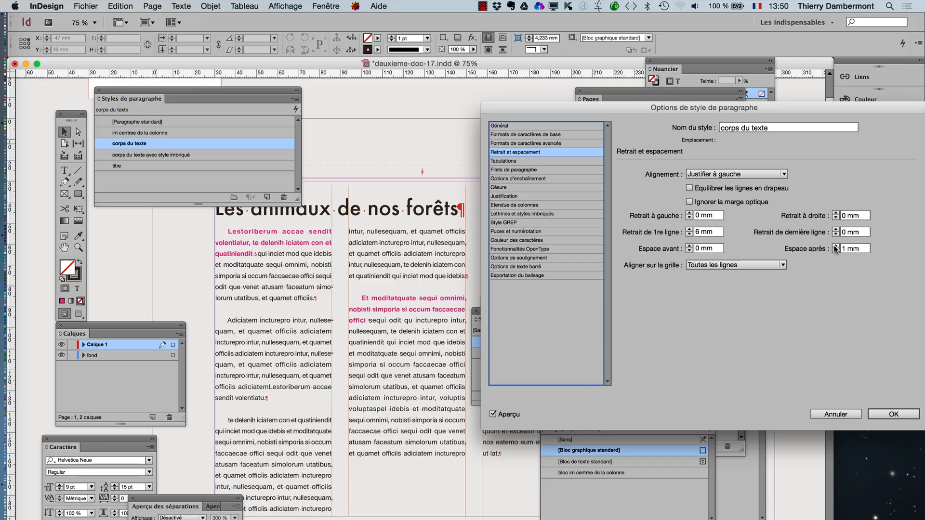
click(892, 415)
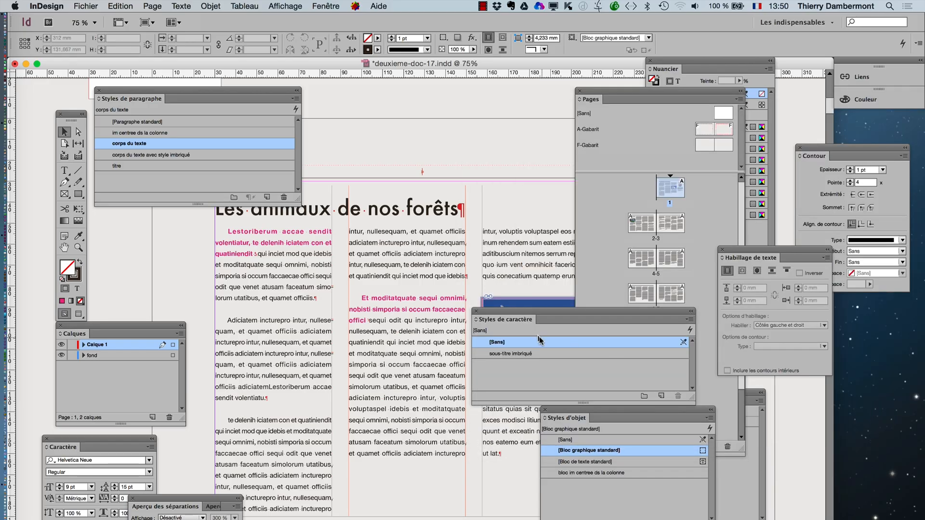
- Move the character and paragraph style panels off the page and examine the nested-style paragraph openings up close
drag(489, 316, 538, 66)
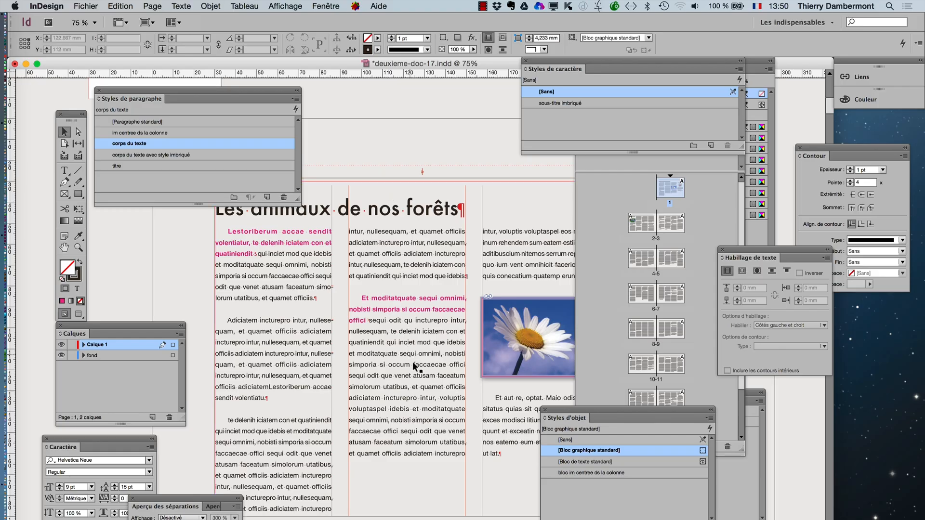
drag(232, 88, 206, 60)
scroll(258, 251, up, 1)
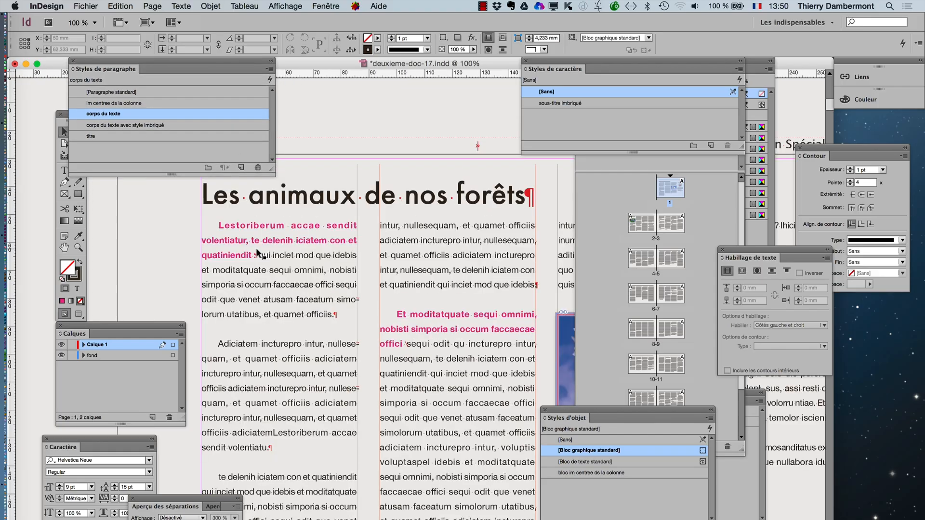
scroll(257, 251, up, 2)
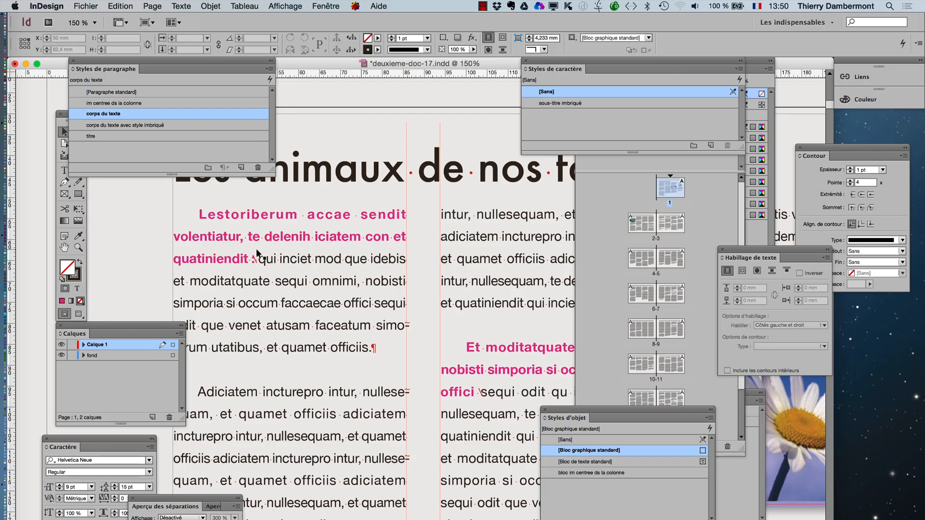
- Switch the page to preview mode and look over the whole layout without guides or hidden characters
scroll(257, 253, down, 1)
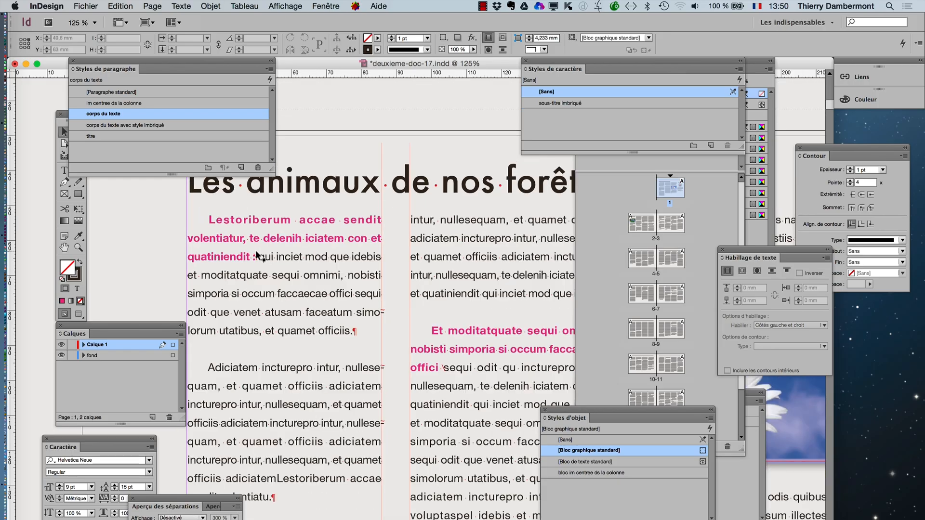
scroll(282, 264, down, 1)
scroll(281, 263, down, 1)
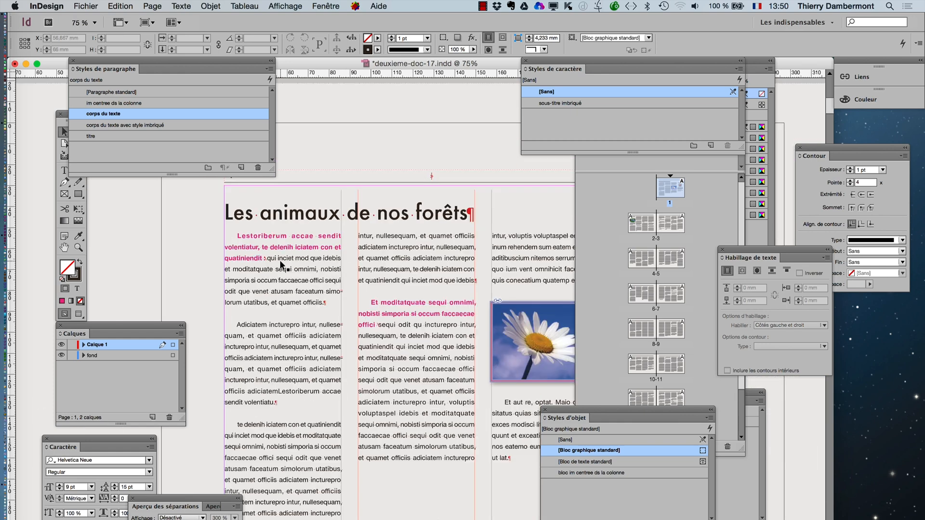
click(80, 315)
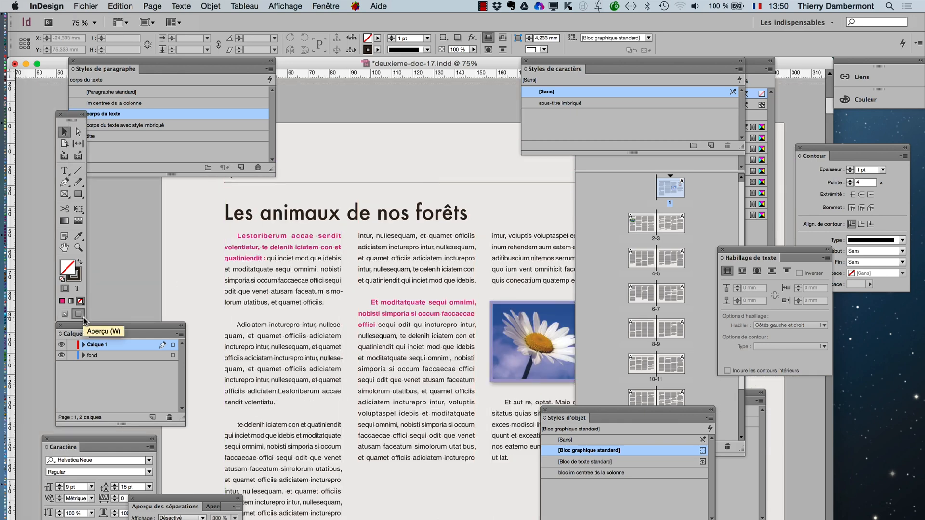
scroll(427, 508, down, 1)
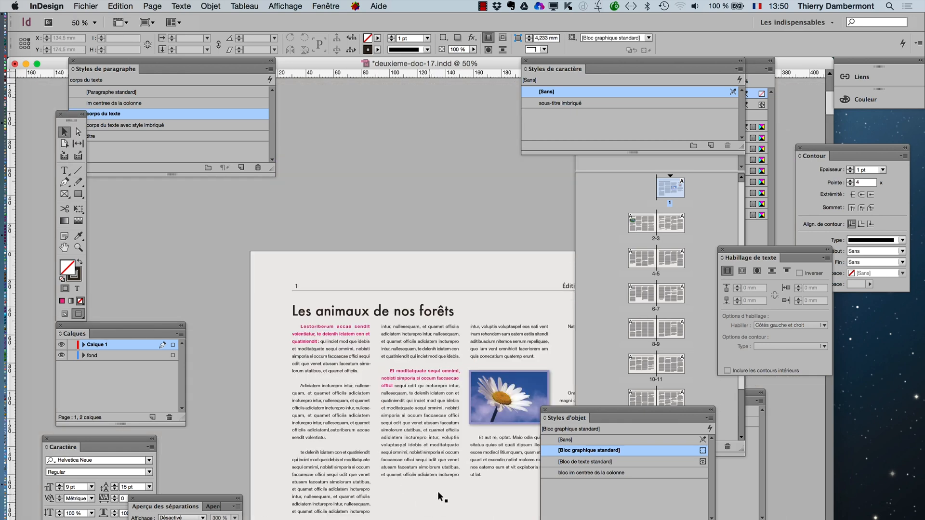
click(64, 248)
drag(383, 360, 331, 283)
- Save the document under the new name deuxieme-doc-18.indd in the le 24 aout 2015 folder
click(94, 6)
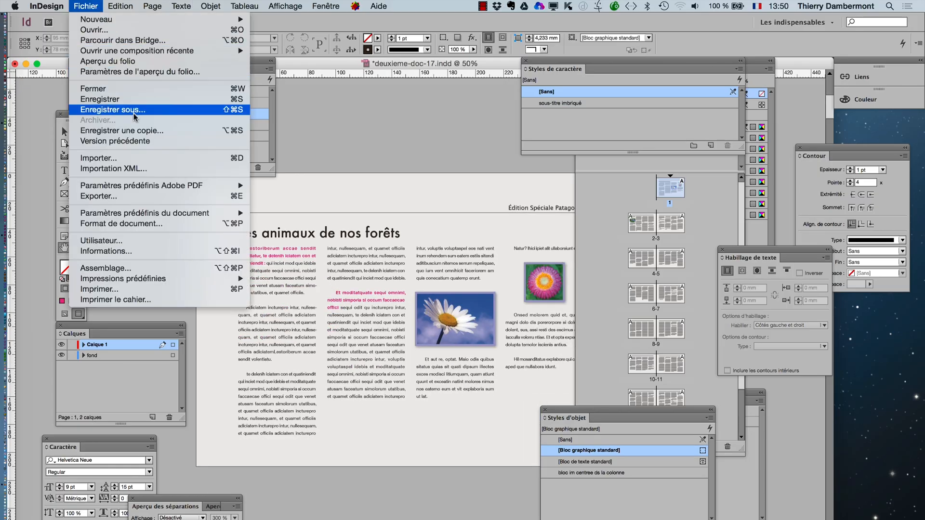
click(133, 110)
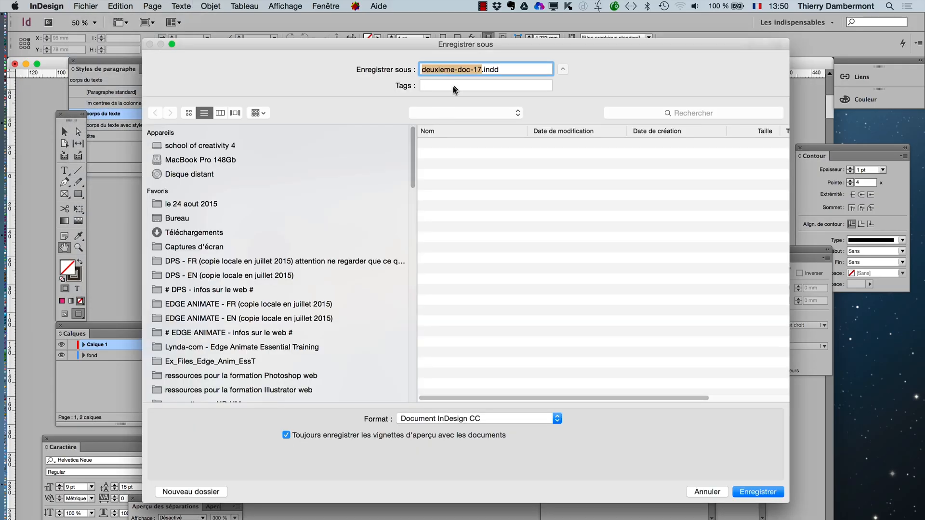
click(483, 71)
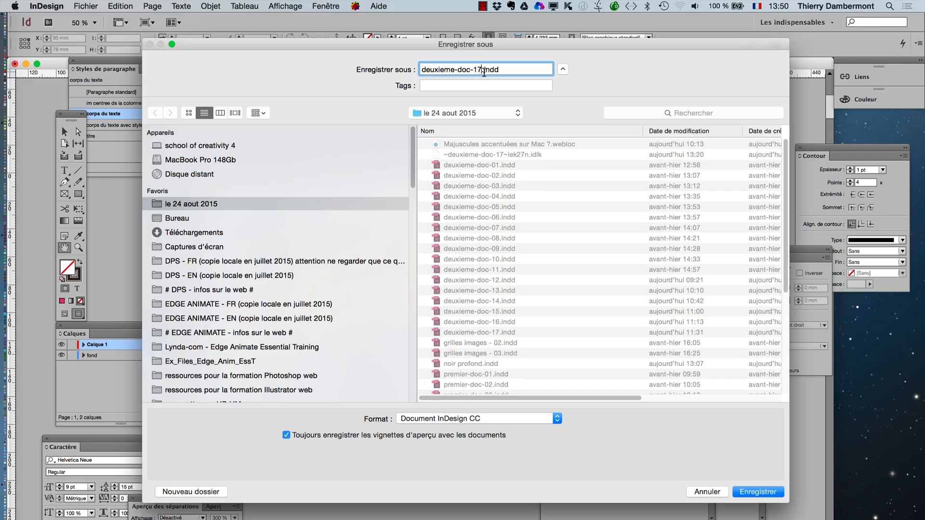
text(8)
key(Return)
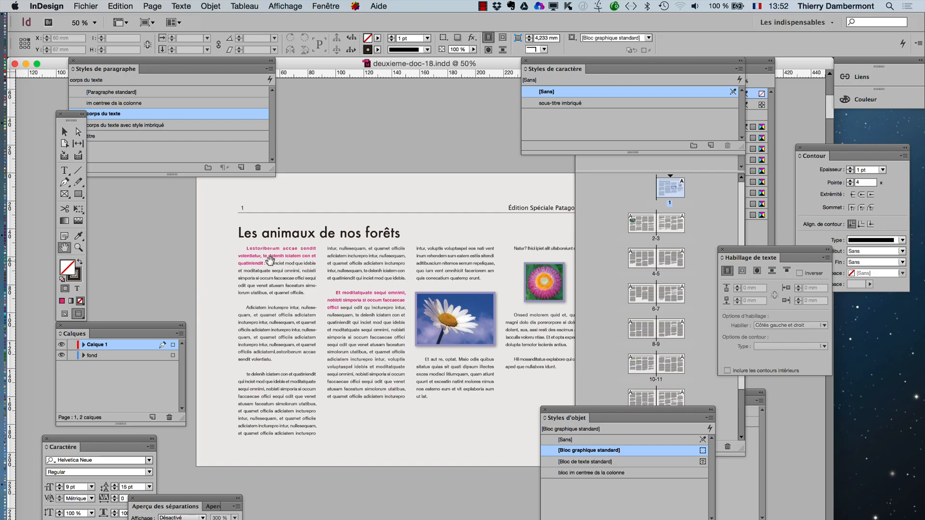
- Review the basic character formats of the corps du texte paragraph style, close its options without changes, and restore the normal view mode
scroll(269, 261, up, 2)
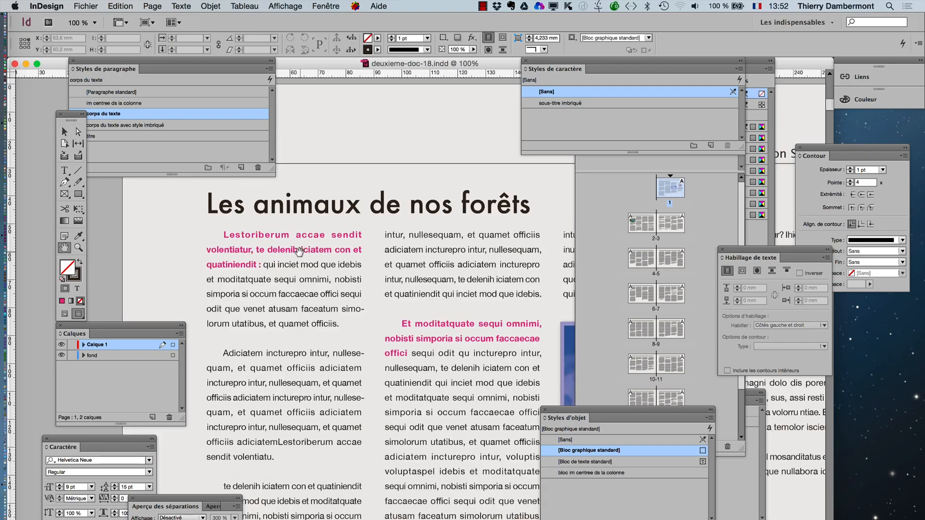
scroll(299, 251, up, 1)
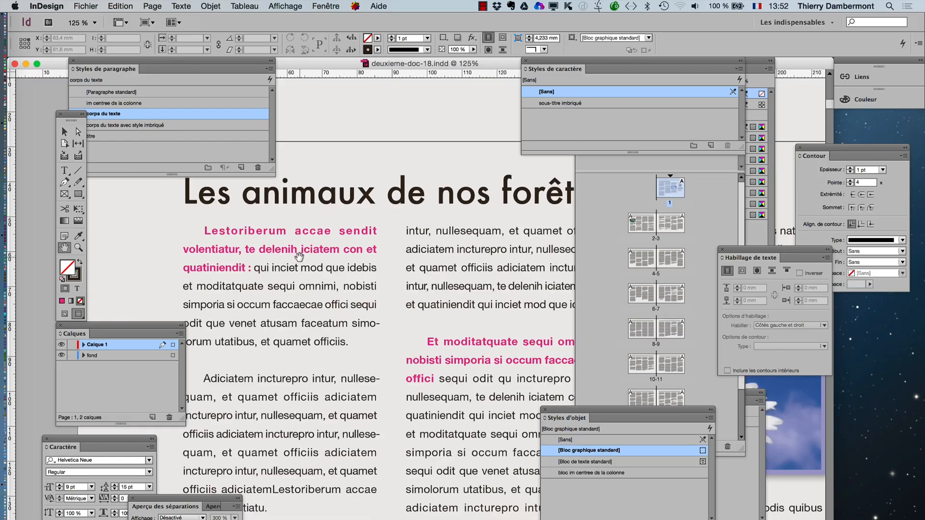
scroll(299, 255, up, 1)
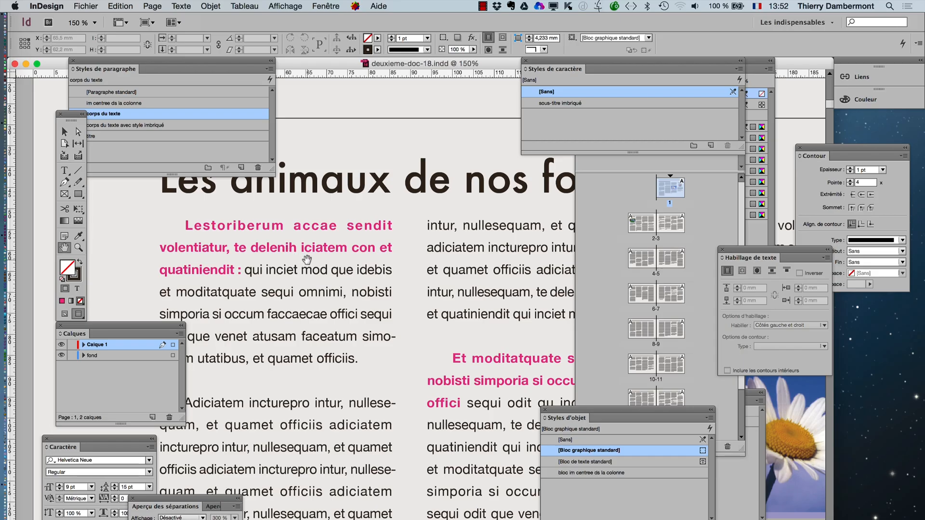
click(64, 132)
click(150, 115)
double_click(150, 115)
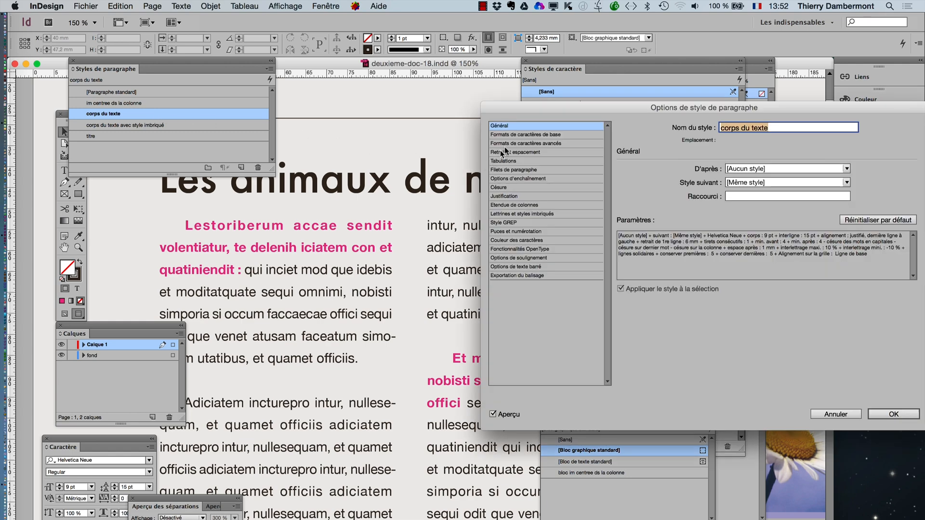
click(518, 136)
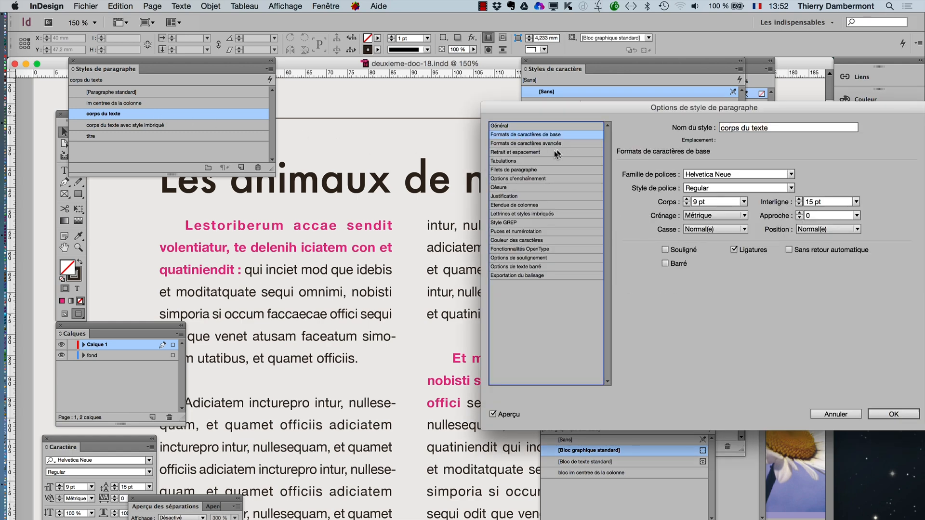
click(835, 414)
click(64, 314)
- Try Monaco as the font family in the basic character formats of the corps du texte paragraph style
double_click(128, 116)
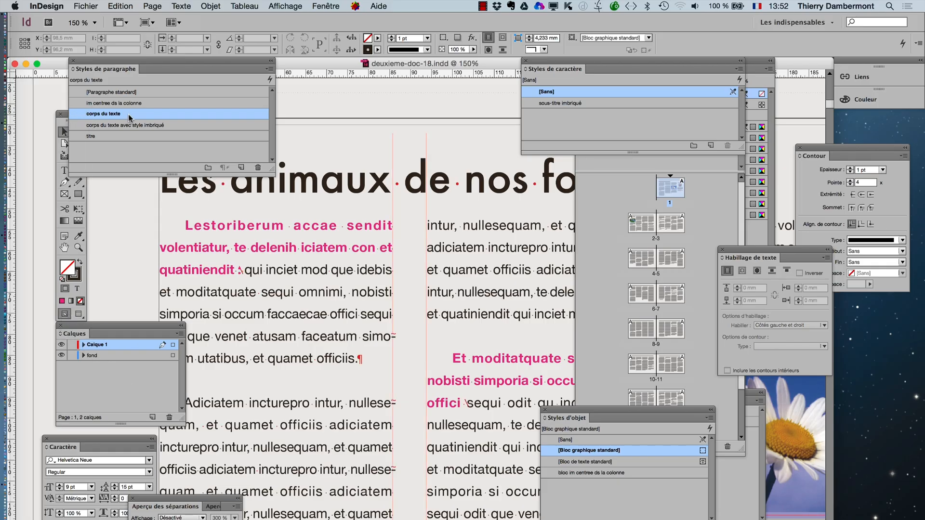
click(534, 135)
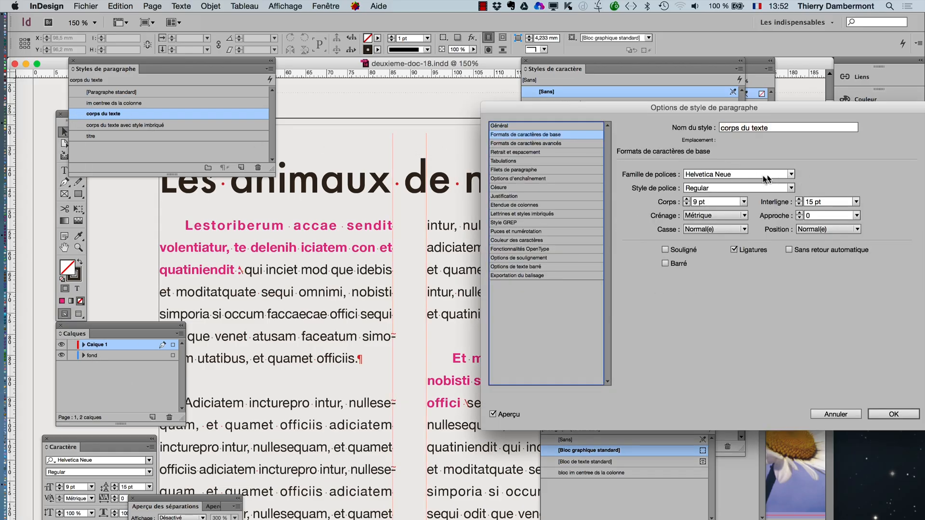
click(760, 175)
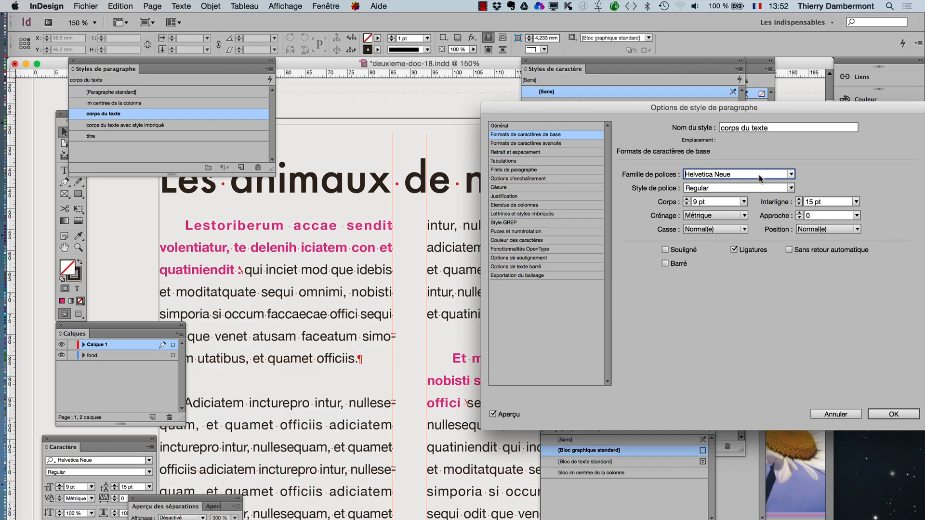
text(Monaco)
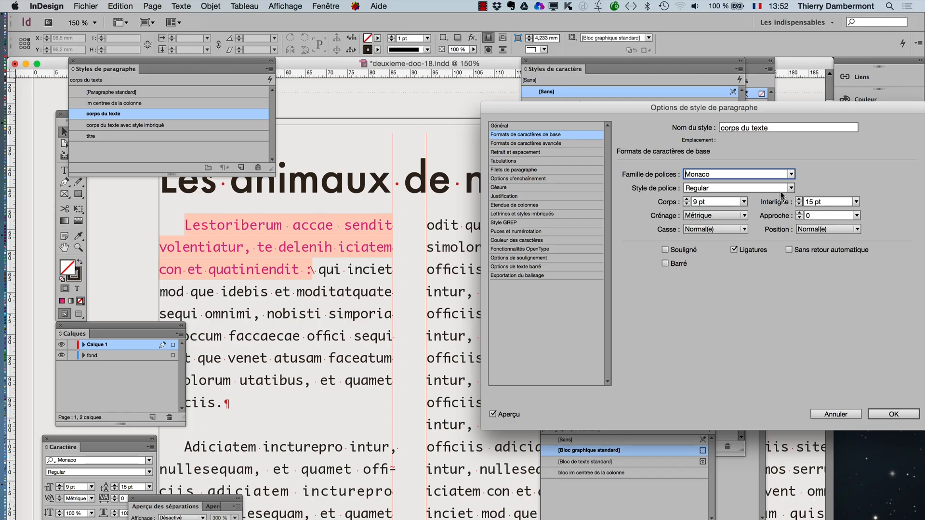
click(794, 188)
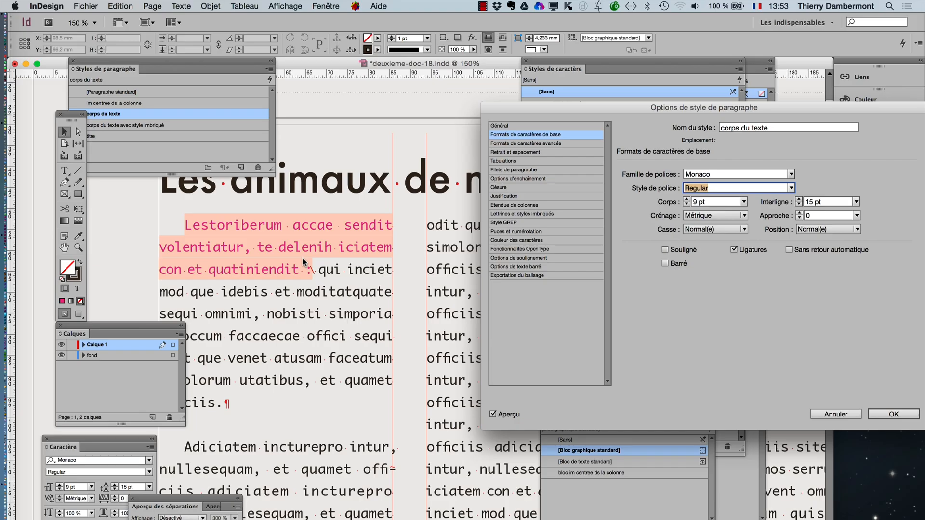
- Try Andale Mono as the corps du texte style's font family, and discard the style changes
click(735, 174)
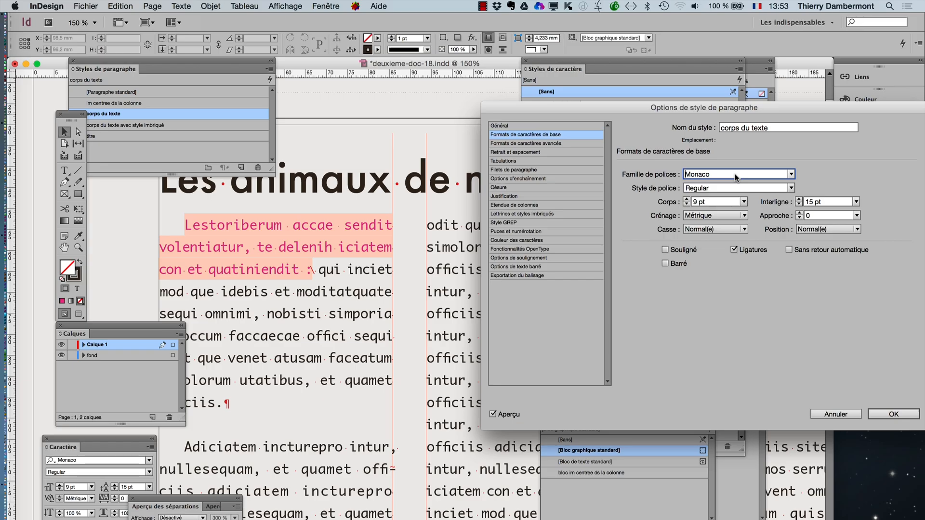
key(Up)
key(Down)
click(792, 175)
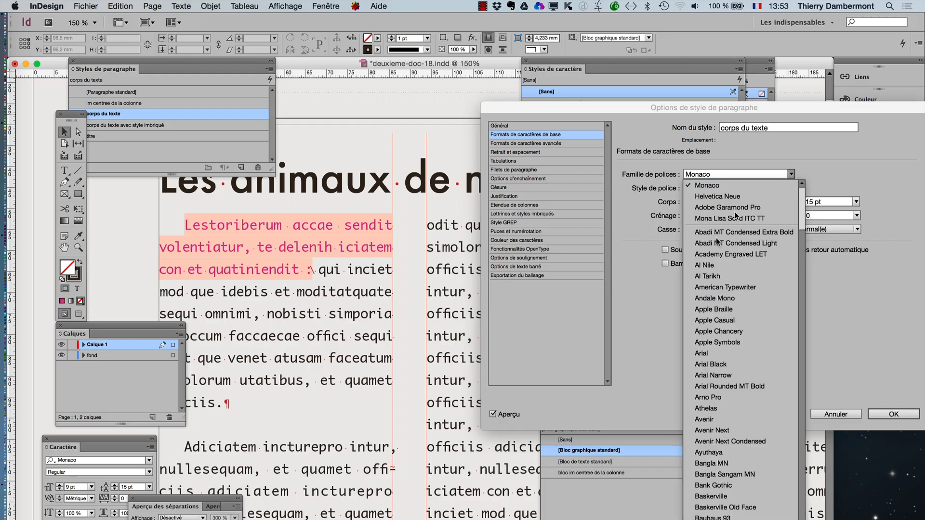
click(710, 299)
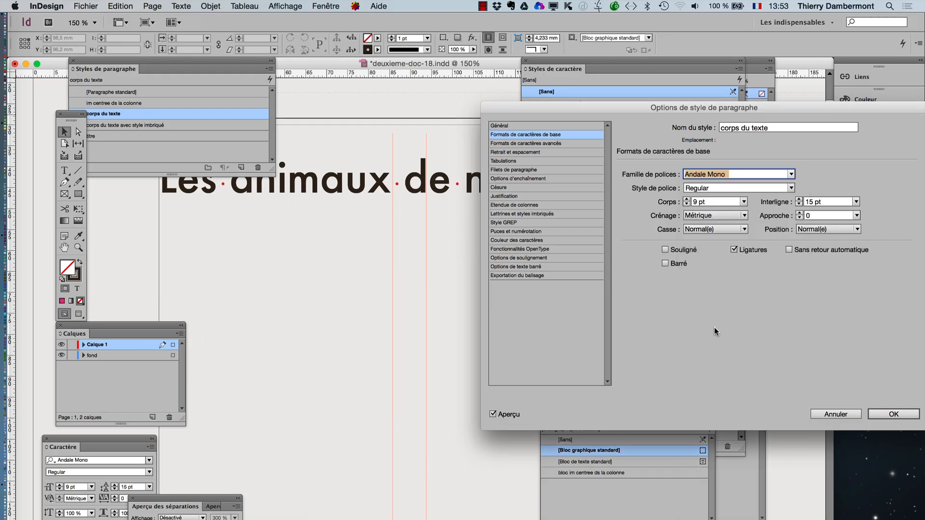
key(super+z)
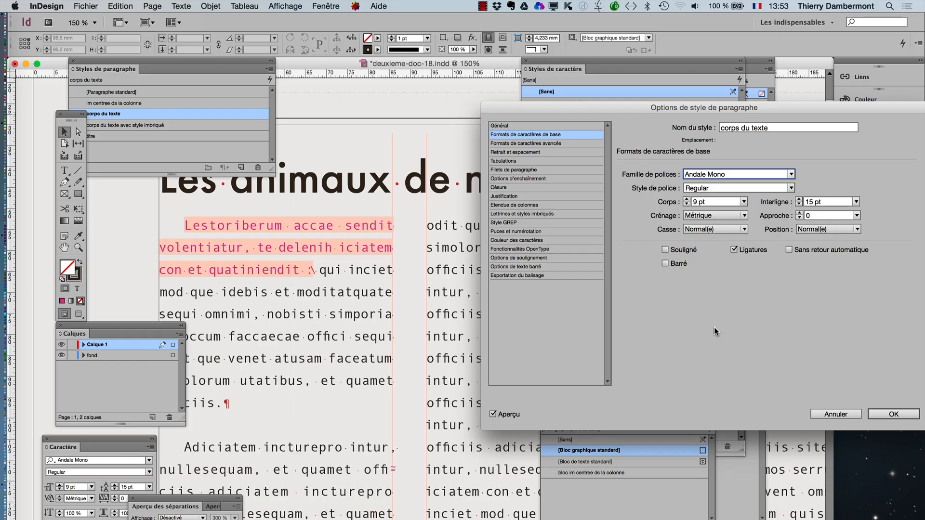
key(Up)
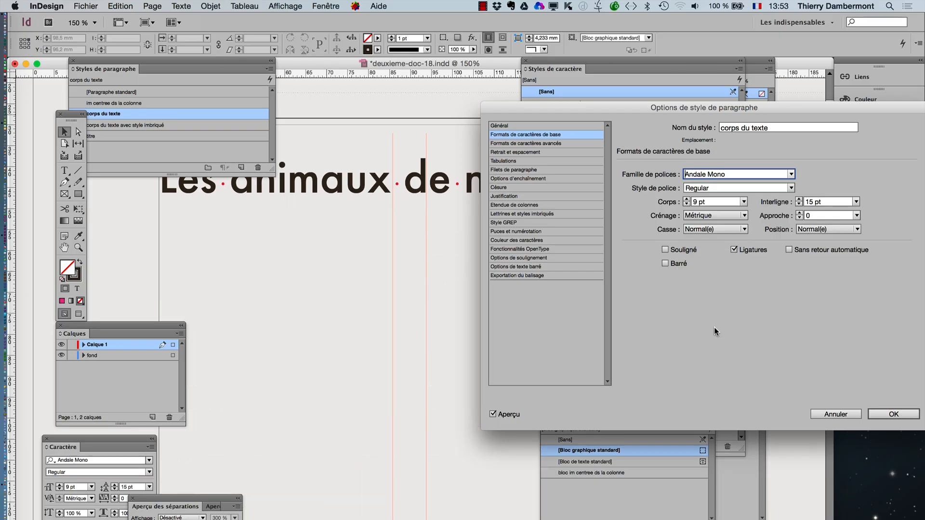
click(816, 415)
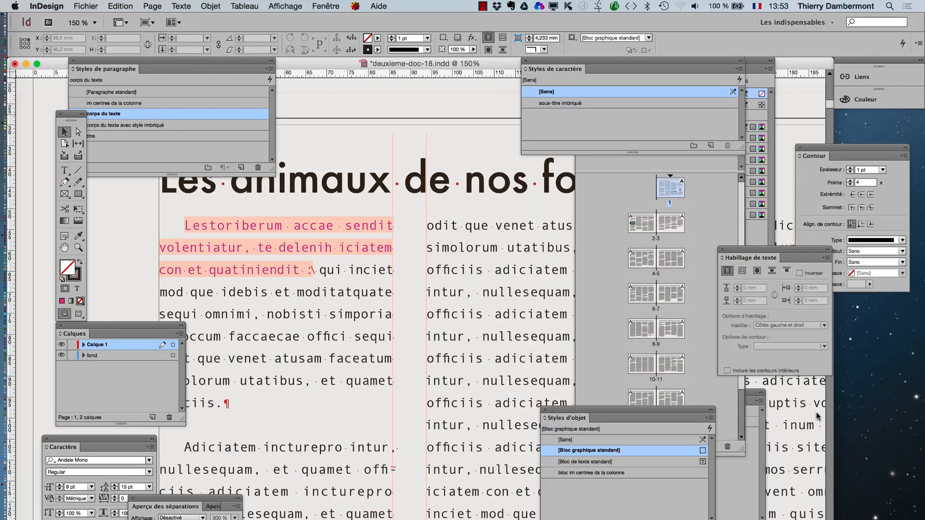
- Deselect the text frame and move the character styles and tools panels clear of the pages list and paragraph styles
click(343, 267)
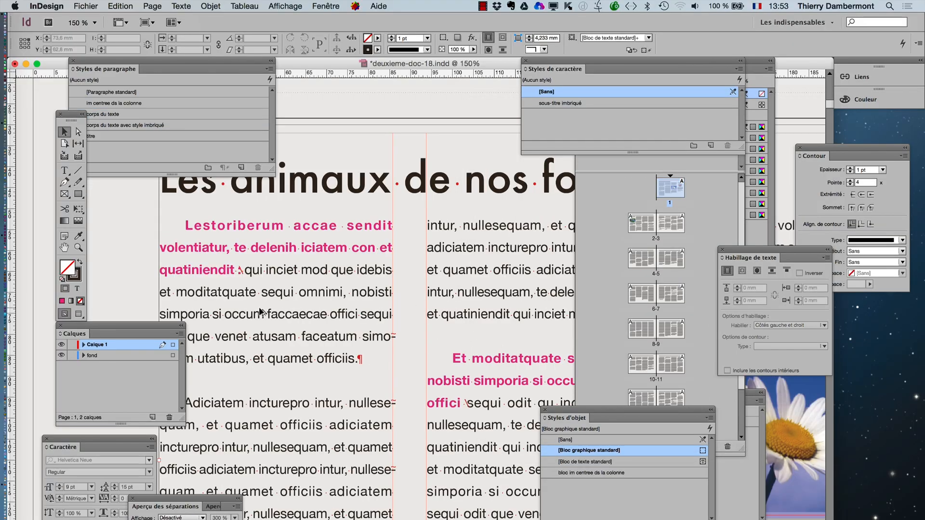
scroll(263, 309, down, 3)
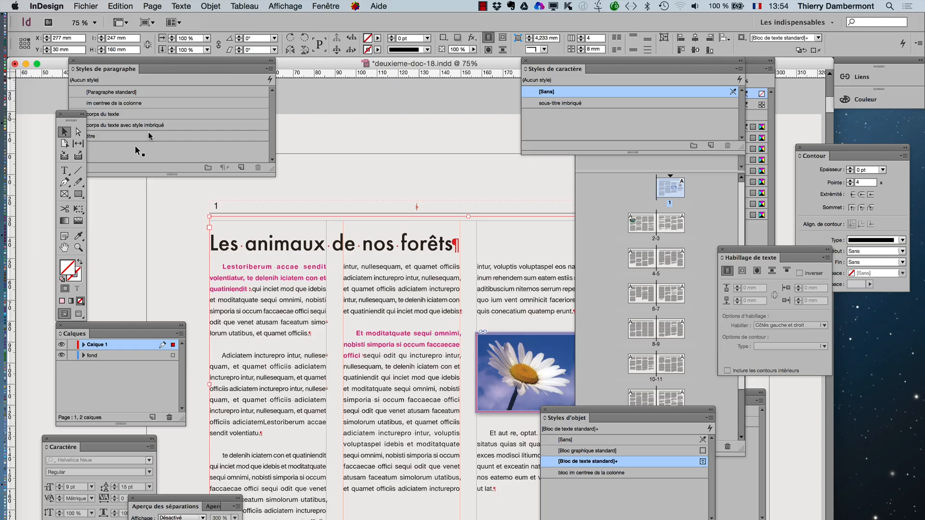
click(106, 224)
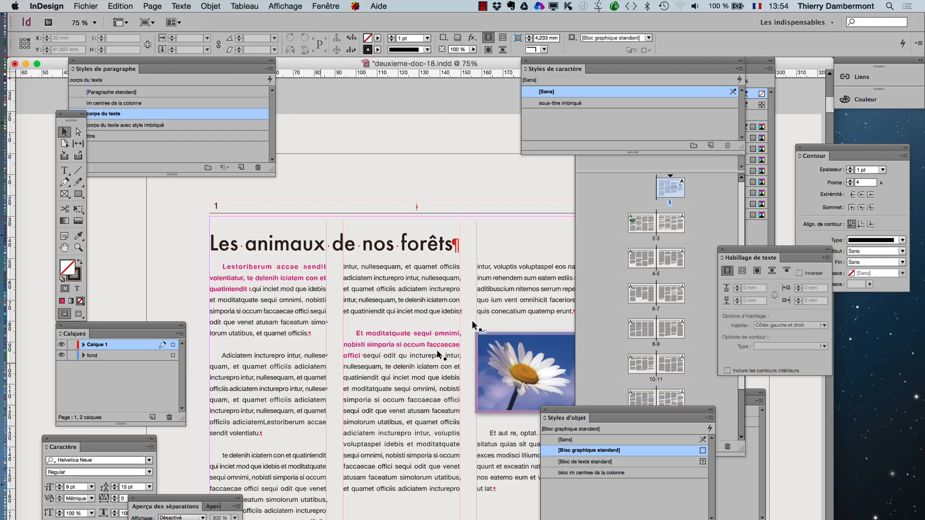
drag(566, 65, 392, 111)
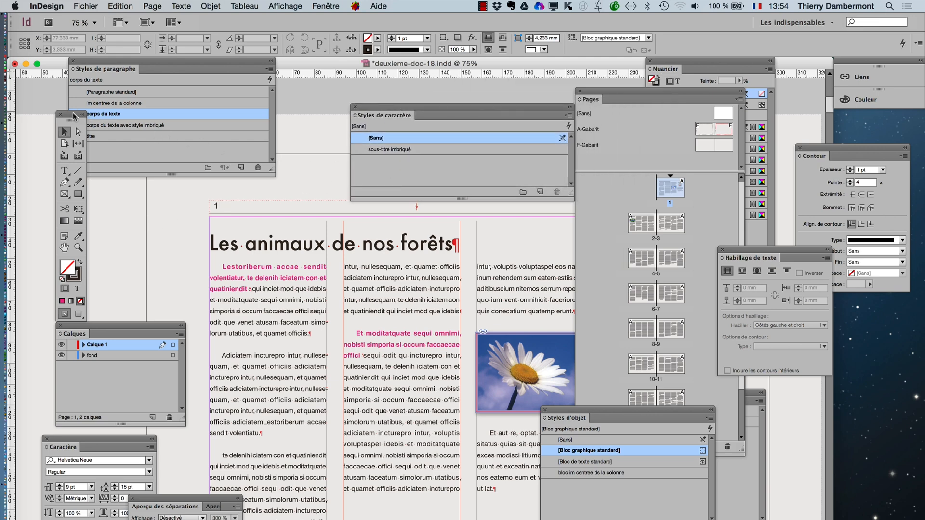
drag(69, 115, 34, 99)
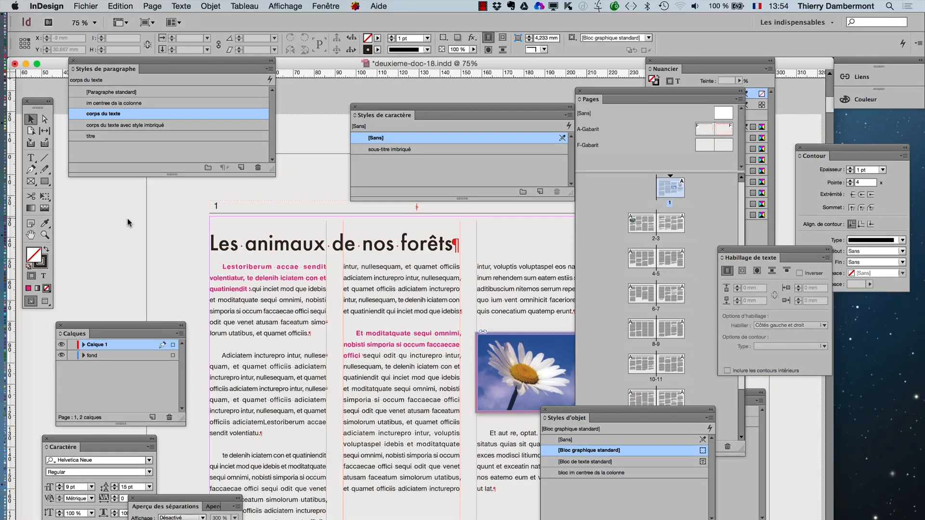
- With preview enabled, try C=75 M=5 J=100 N=0 as the sous-titre imbriqué character style's colour, and switch it to C=100 M=90 J=10 N=0
click(441, 151)
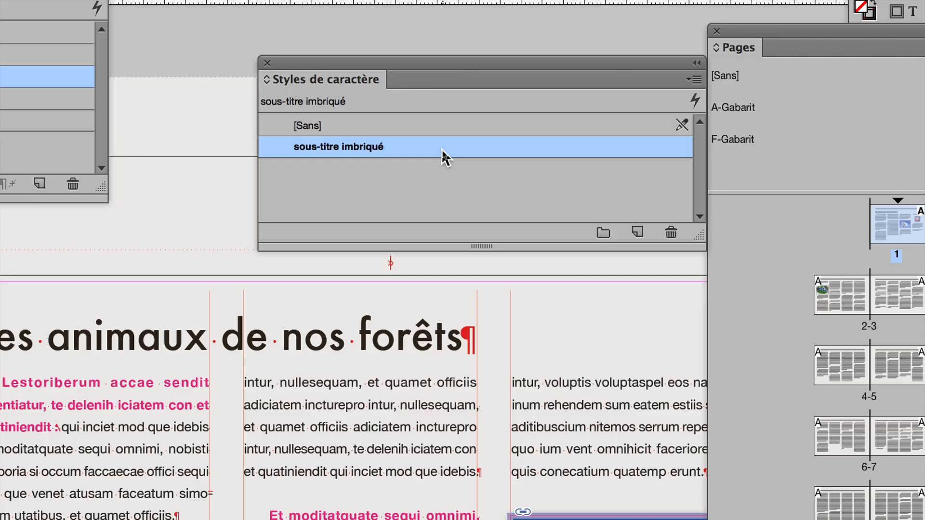
double_click(442, 150)
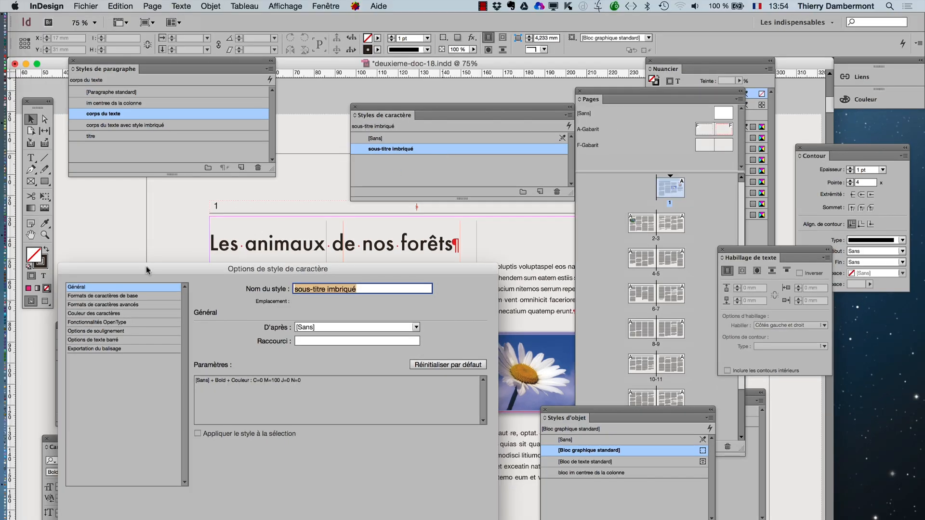
drag(159, 273, 496, 159)
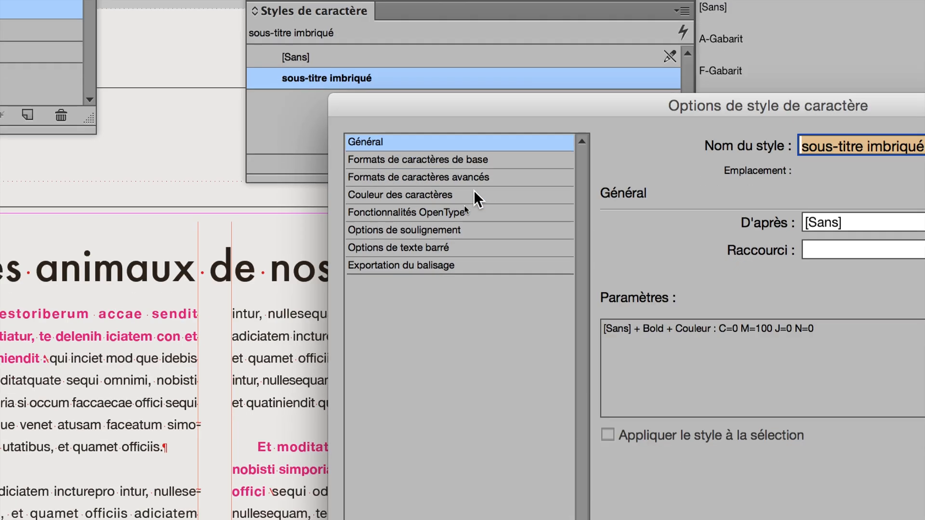
click(432, 250)
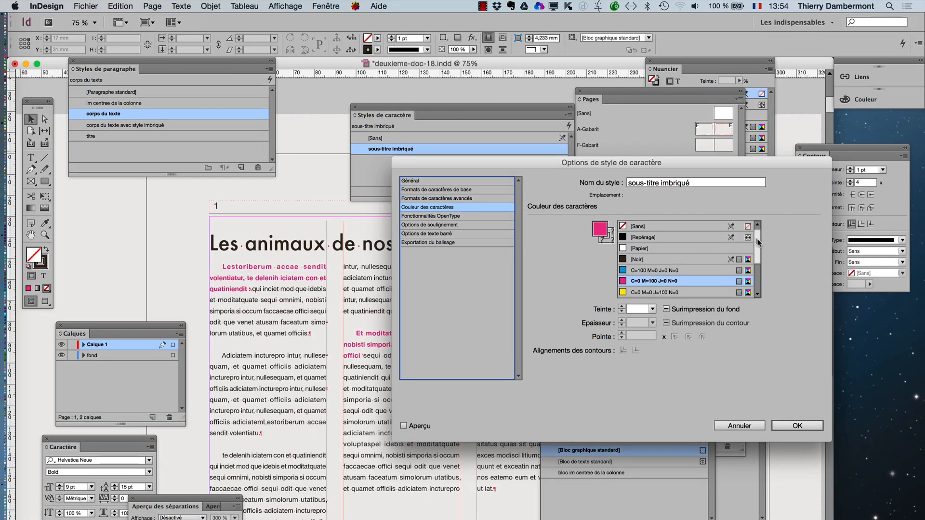
drag(758, 245, 761, 276)
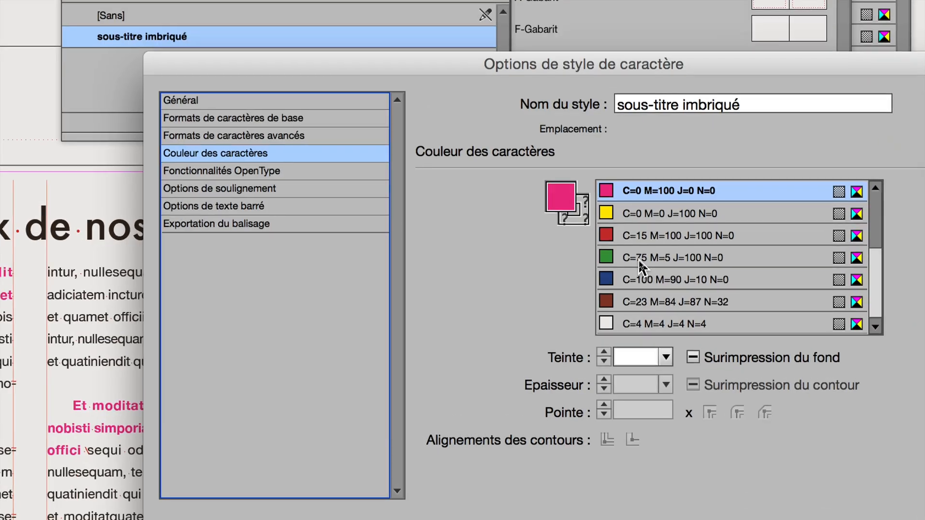
click(640, 260)
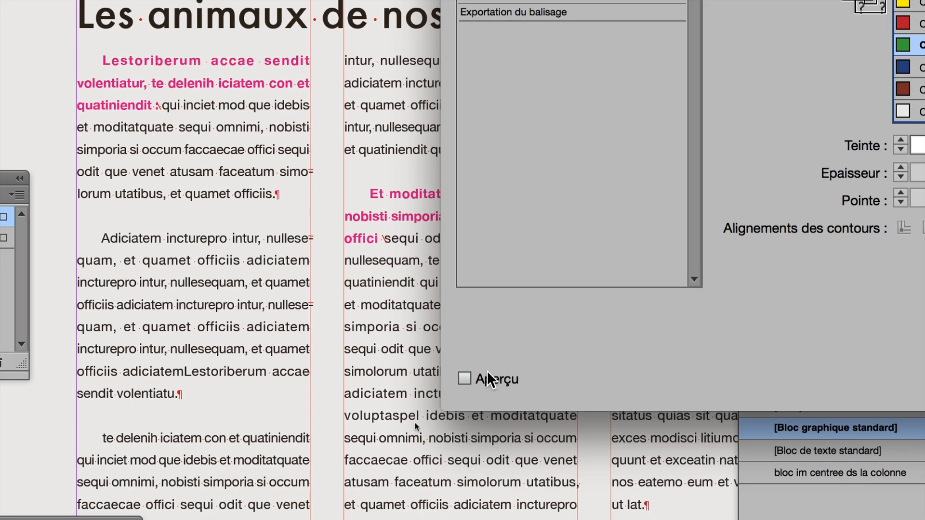
click(487, 371)
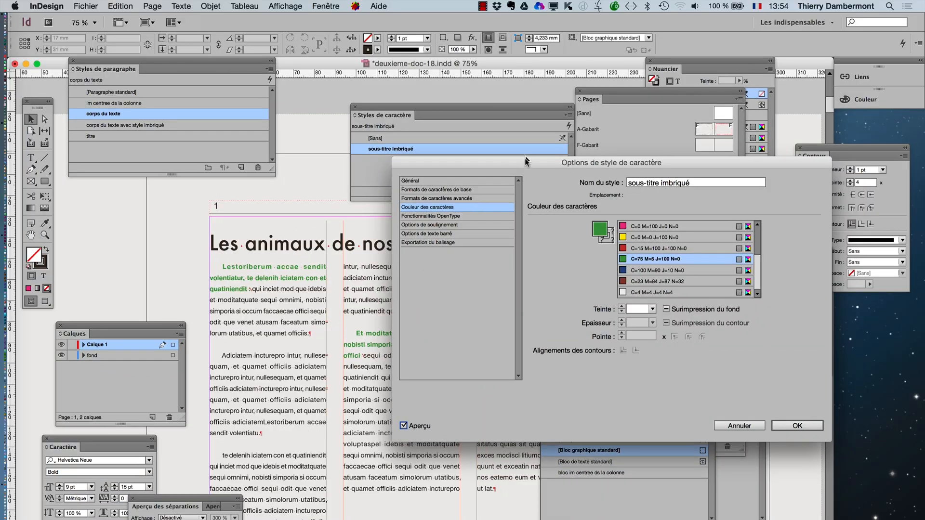
drag(525, 158, 542, 109)
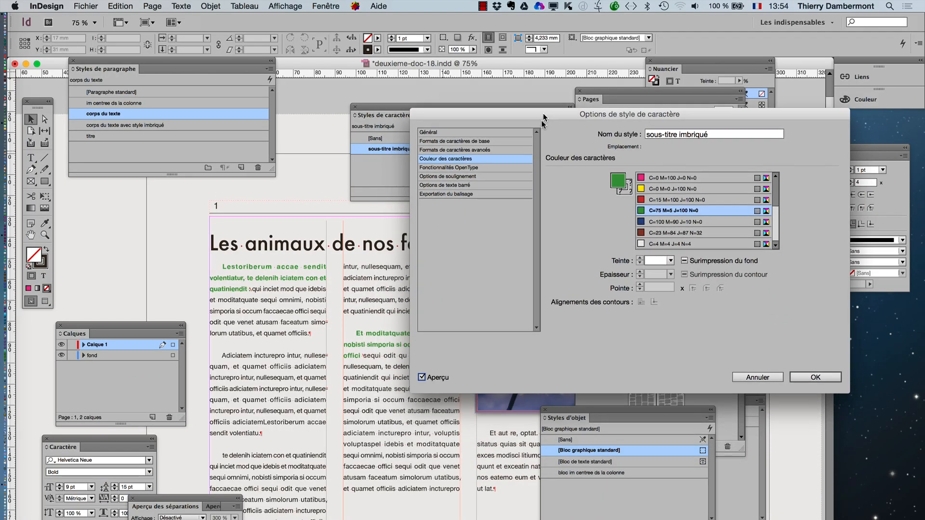
click(650, 224)
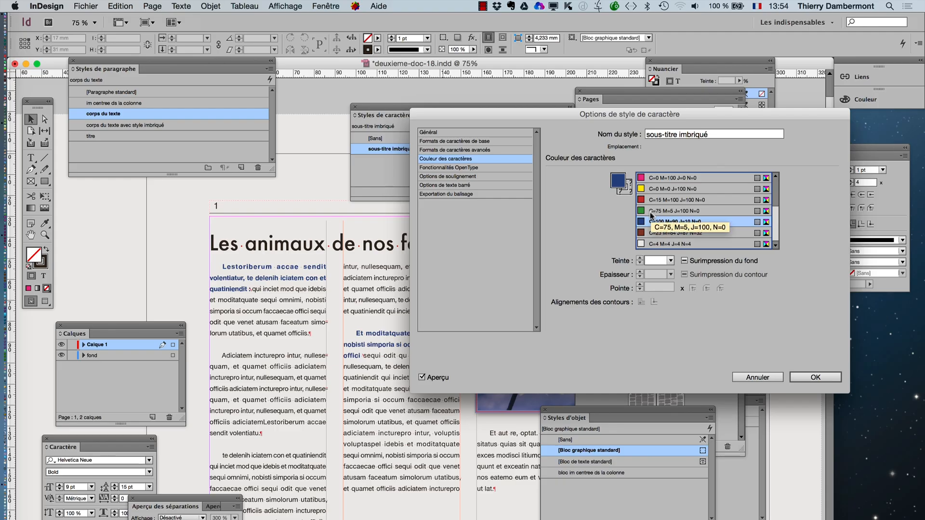
- Set the font style to Bold Italic in the basic character formats of the sous-titre imbriqué character style
click(470, 142)
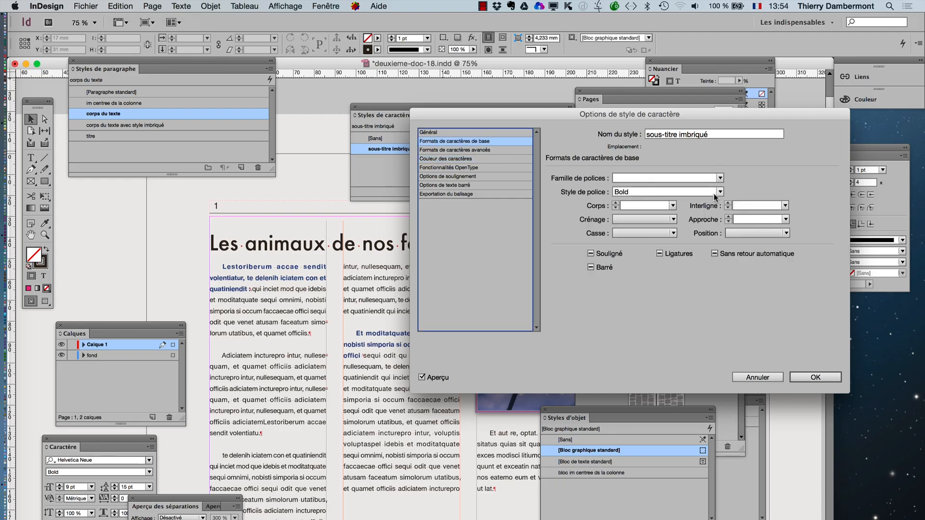
click(715, 194)
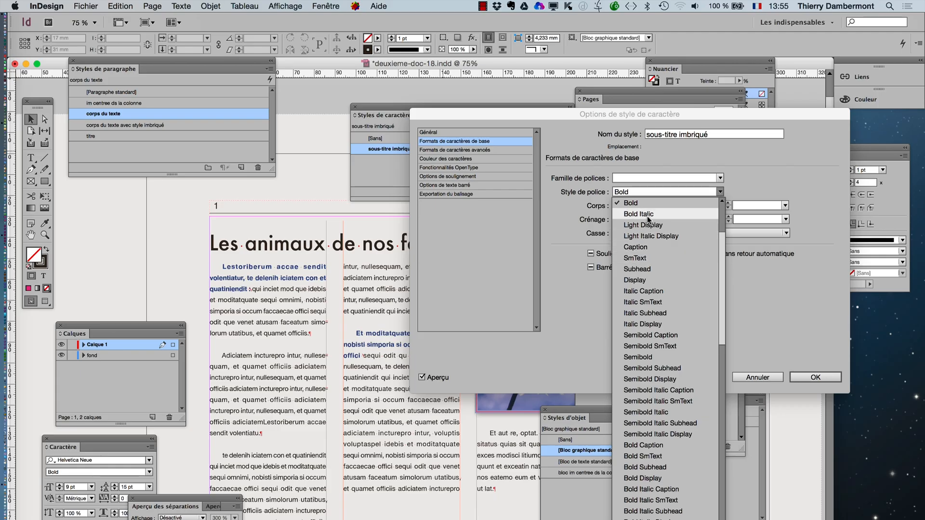
click(648, 215)
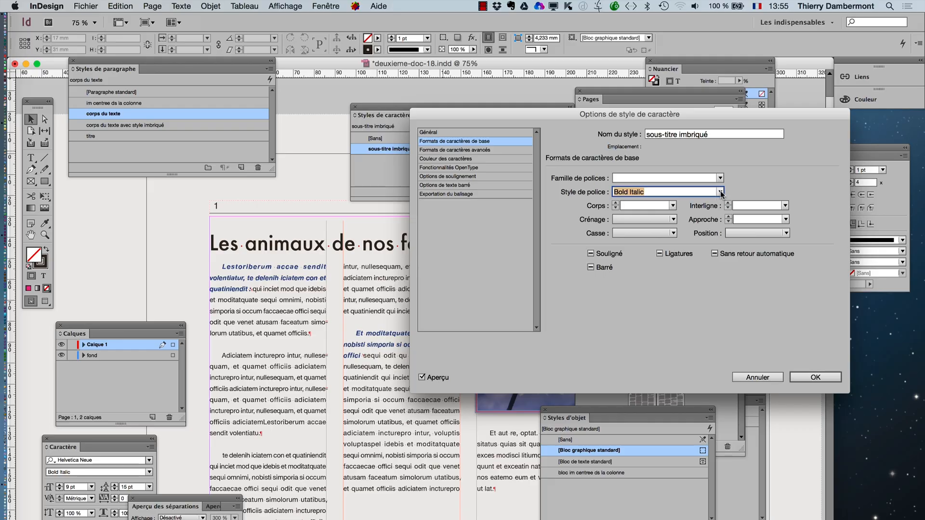
click(754, 161)
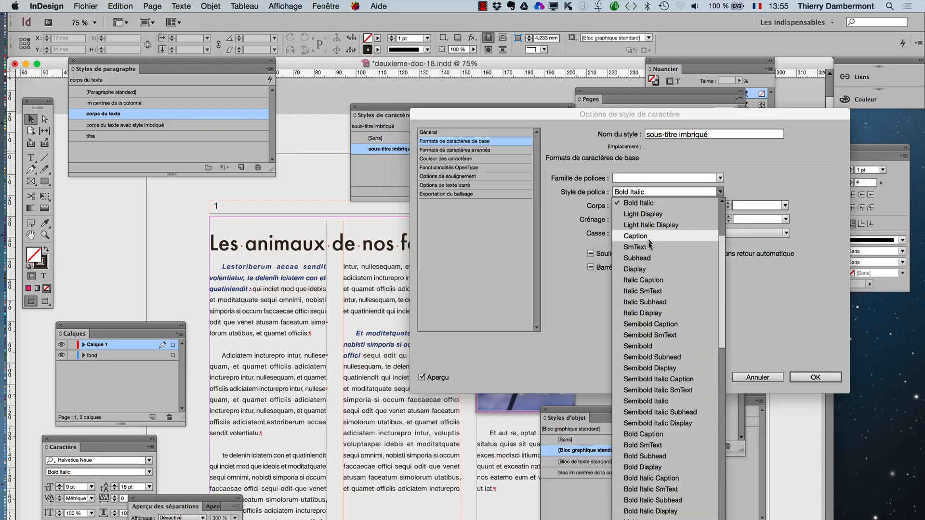
click(644, 201)
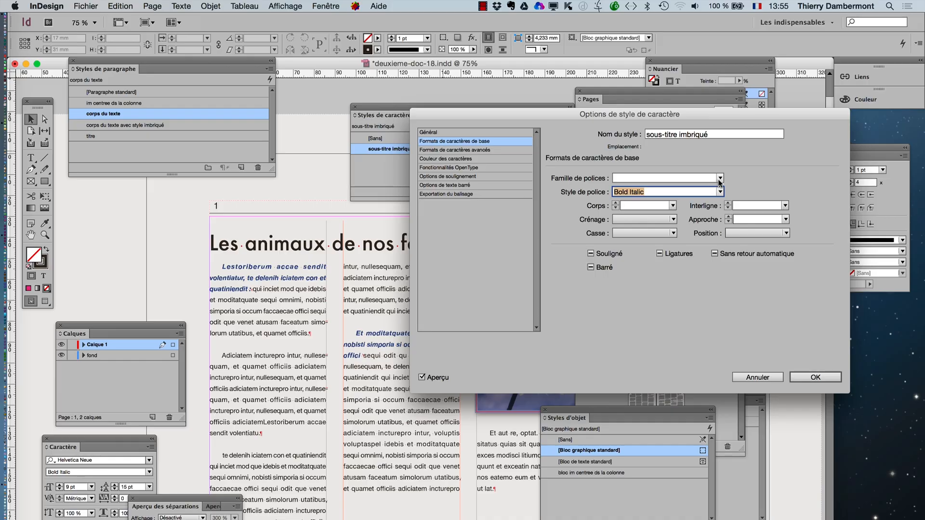
- Try Calibri as the sous-titre imbriqué style's font family, switch it to Bauhaus 93, check the character colour settings and confirm the style
click(719, 178)
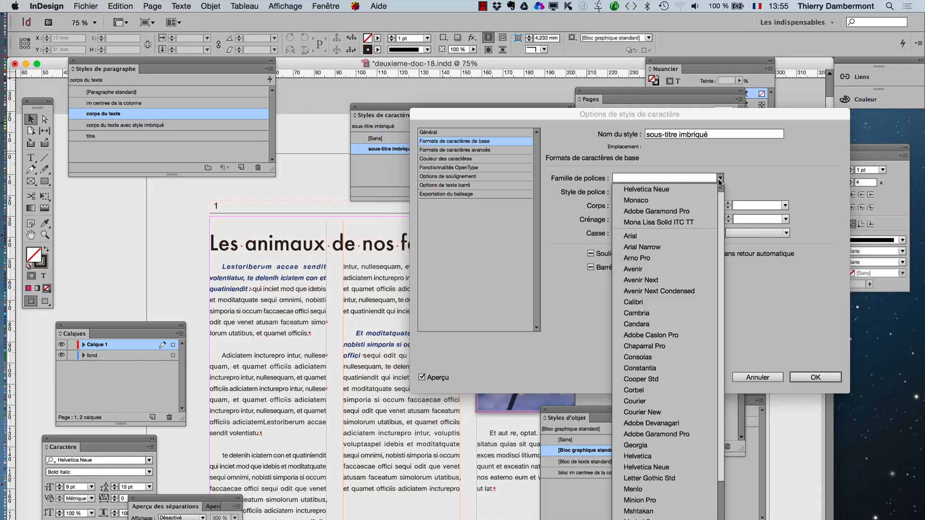
click(650, 304)
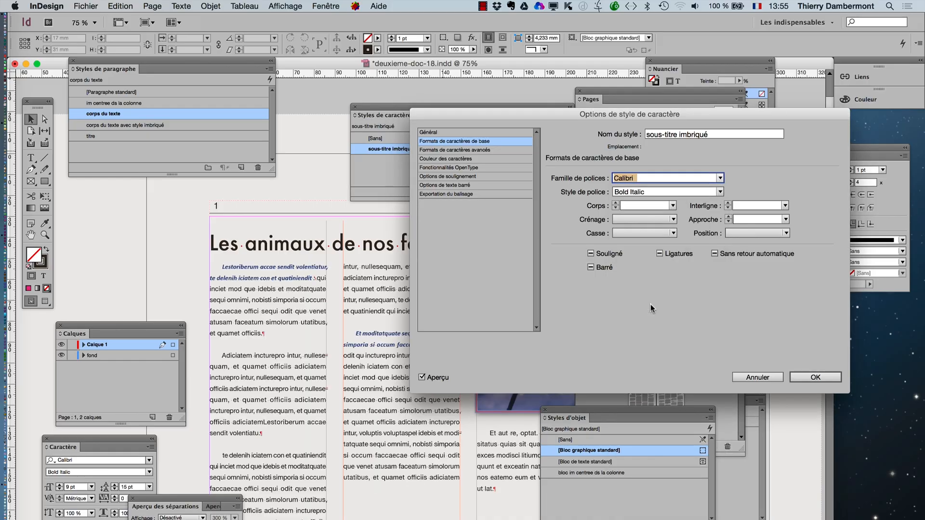
click(719, 178)
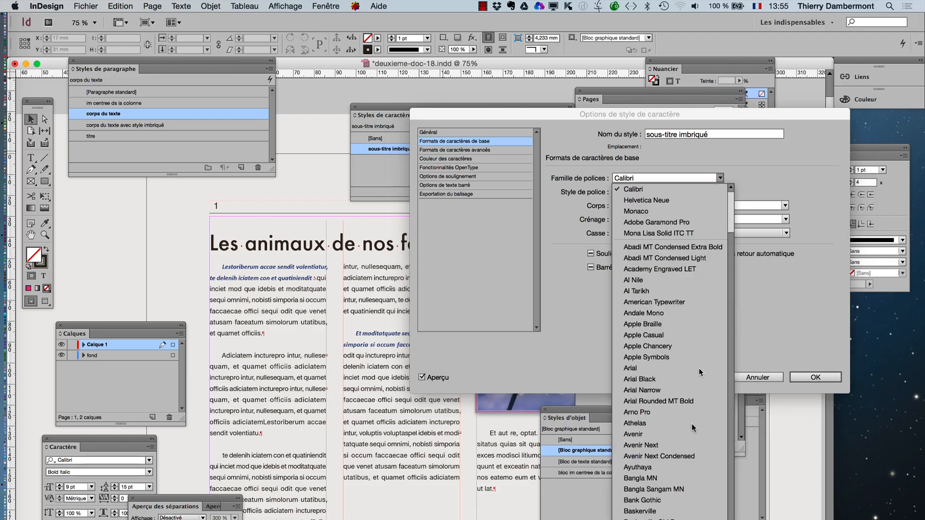
scroll(681, 426, down, 20)
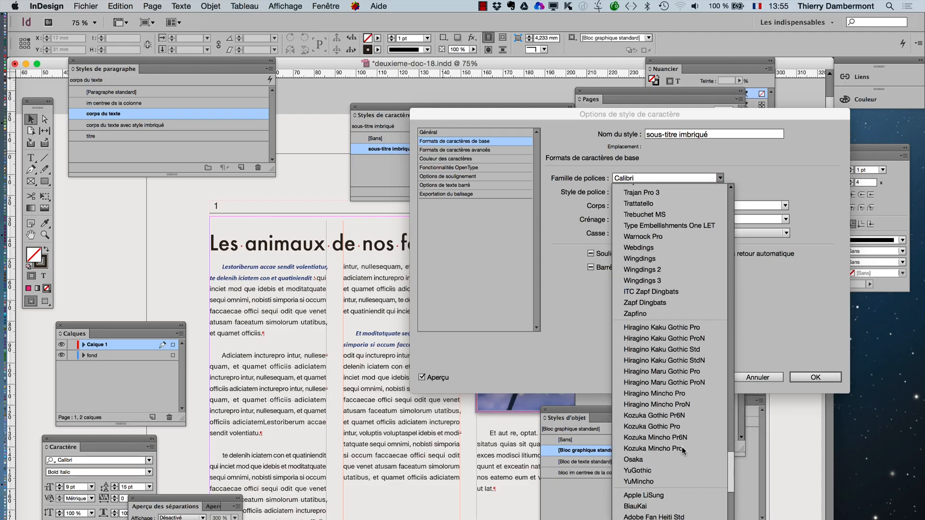
scroll(681, 447, up, 10)
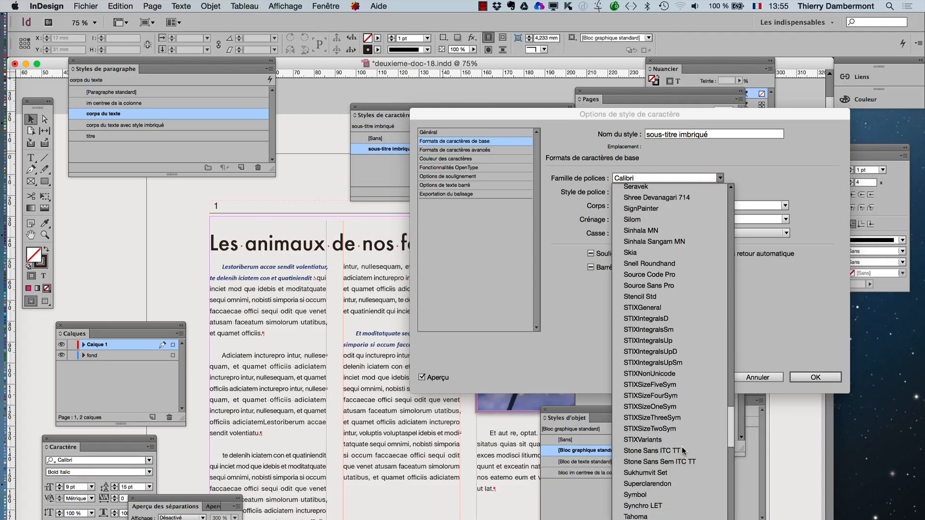
scroll(681, 446, up, 15)
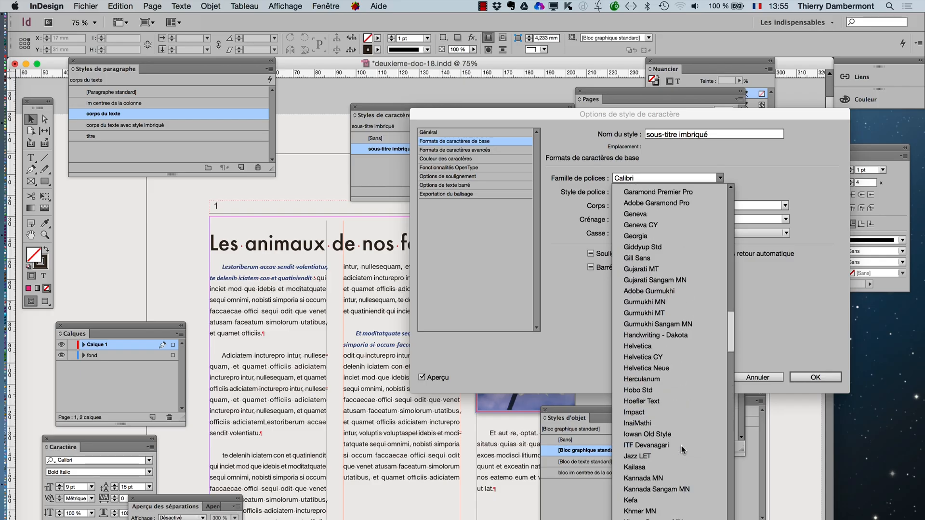
scroll(681, 446, up, 10)
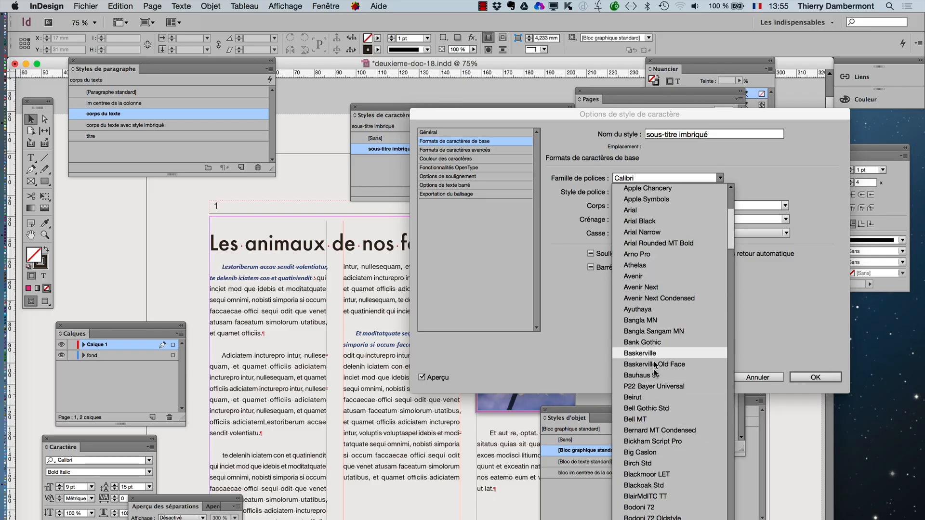
click(654, 378)
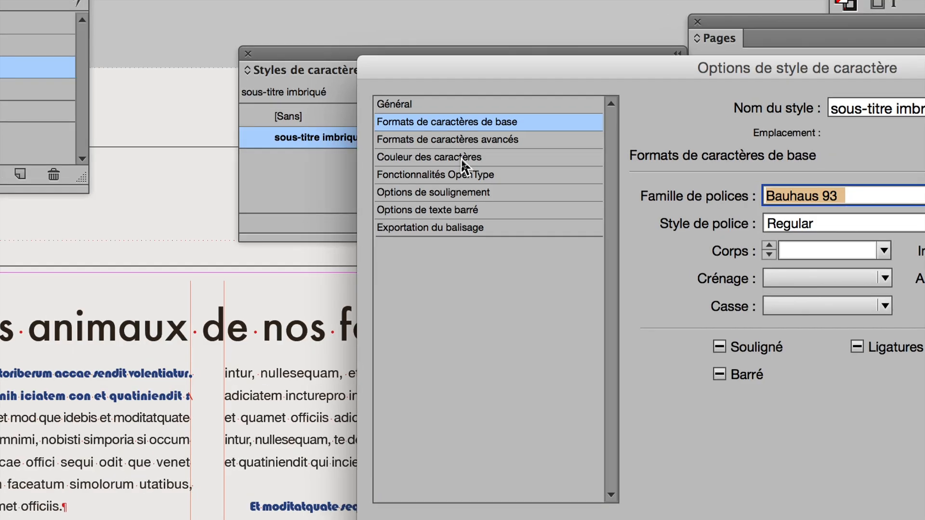
click(461, 160)
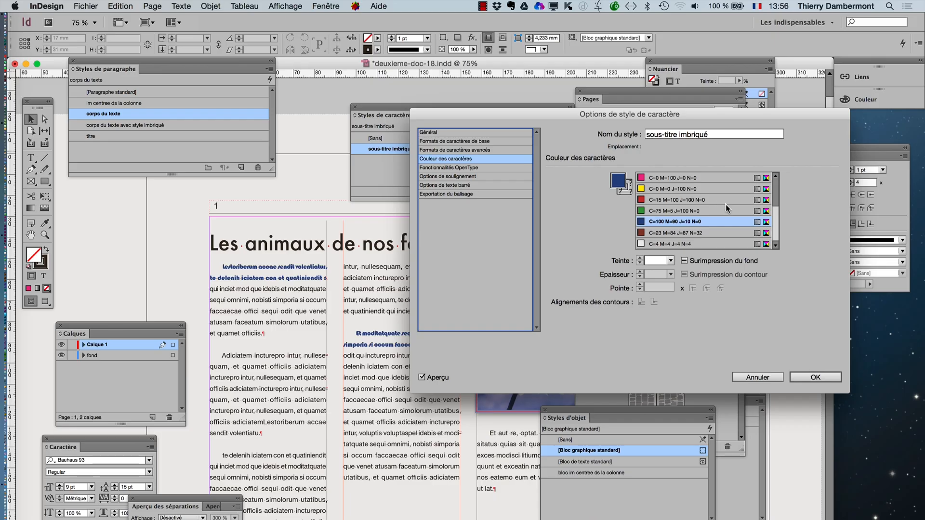
click(815, 377)
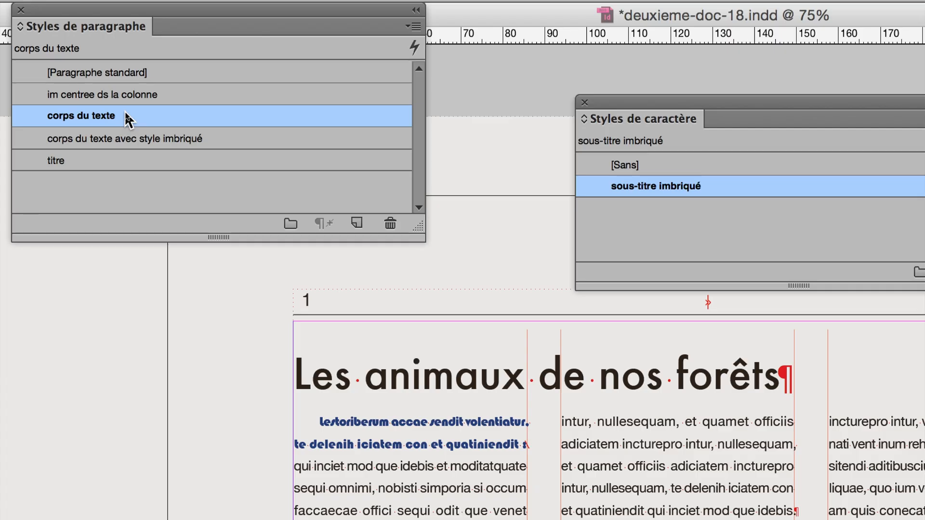
- Try C=0 M=100 J=0 N=0 as the corps du texte paragraph style's character colour, and discard the change
double_click(127, 118)
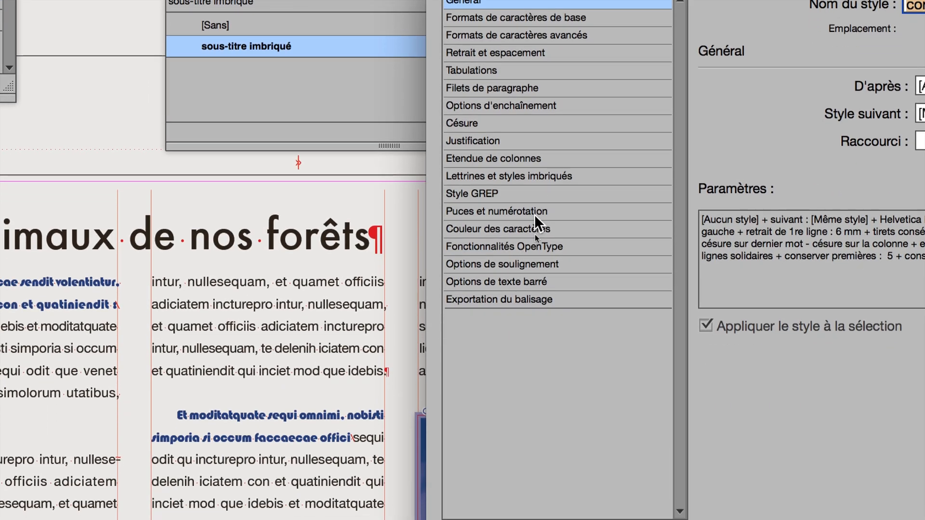
click(535, 226)
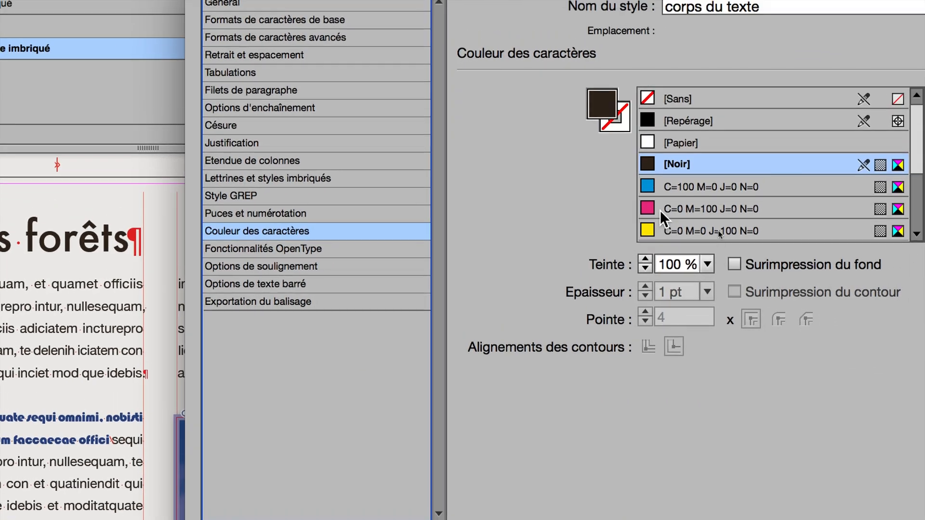
click(695, 192)
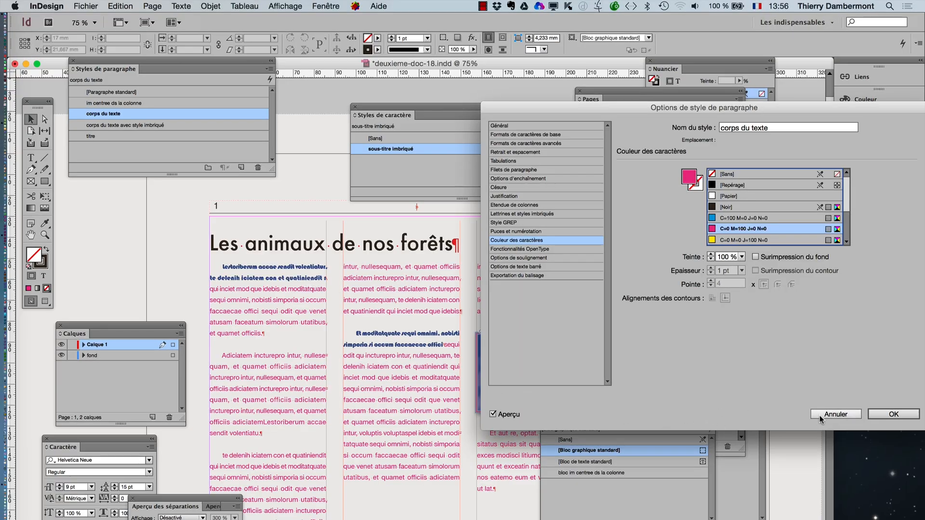
click(894, 414)
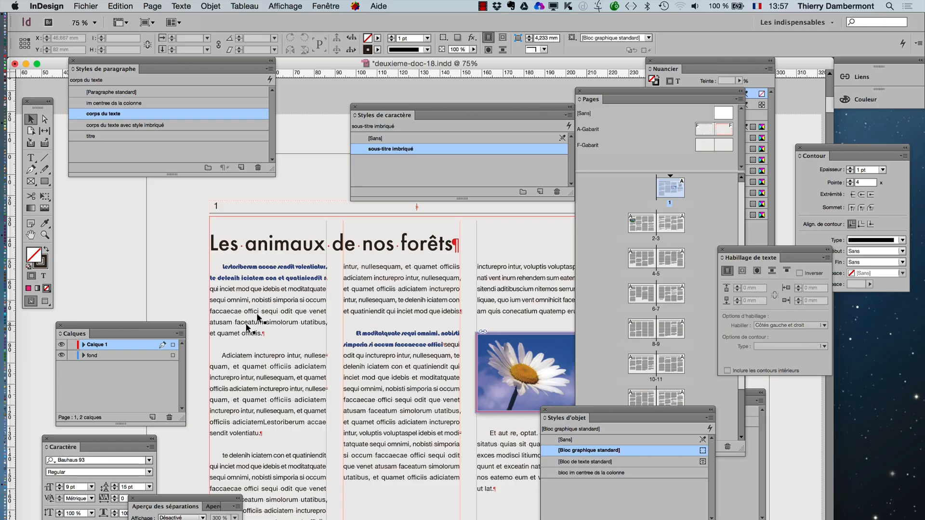
- Try Arial Black as the sous-titre imbriqué character style's font family, and switch it to Arno Pro
double_click(426, 151)
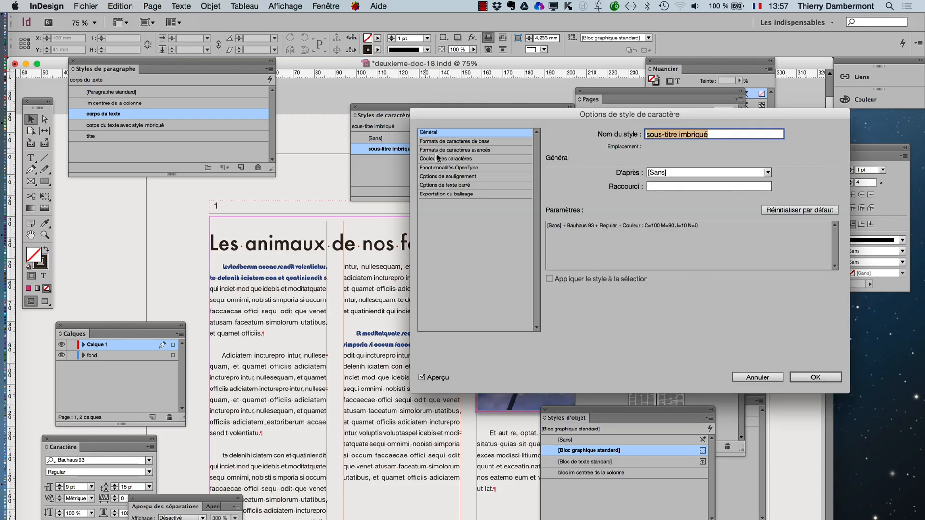
click(446, 142)
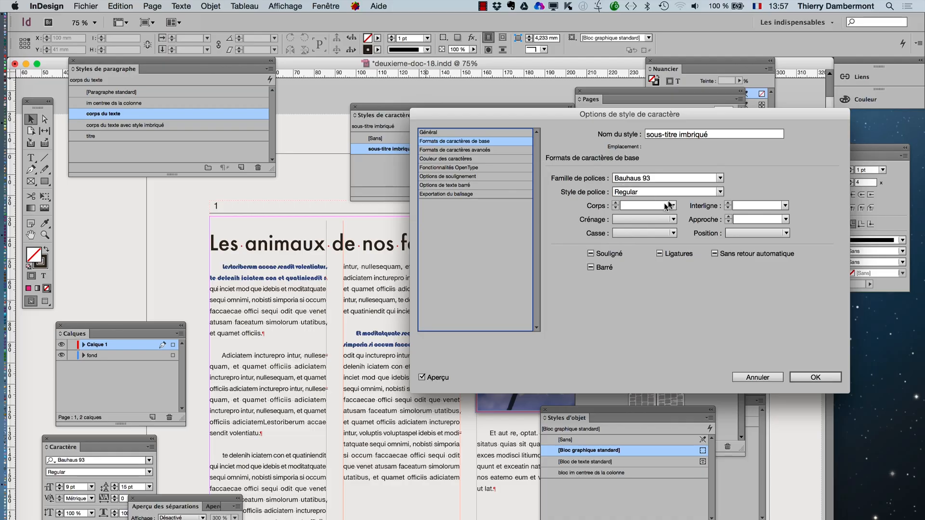
click(719, 179)
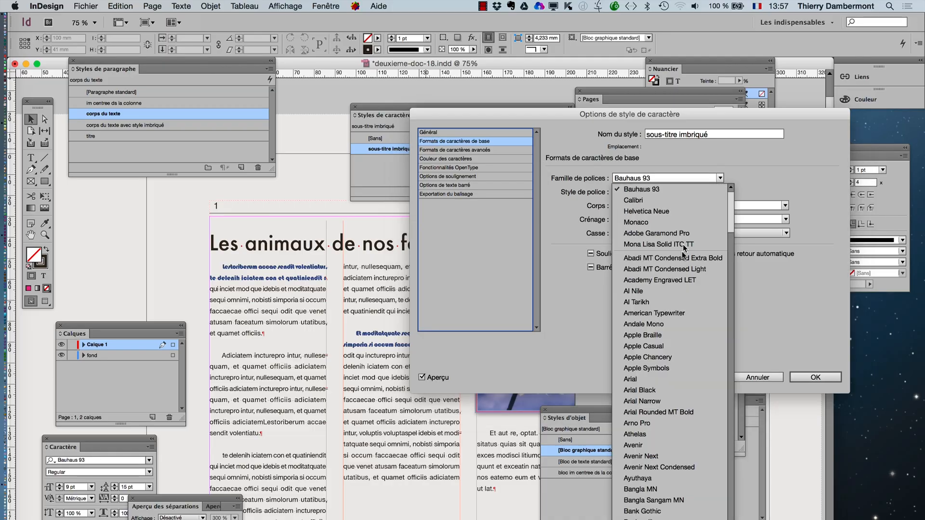
click(679, 389)
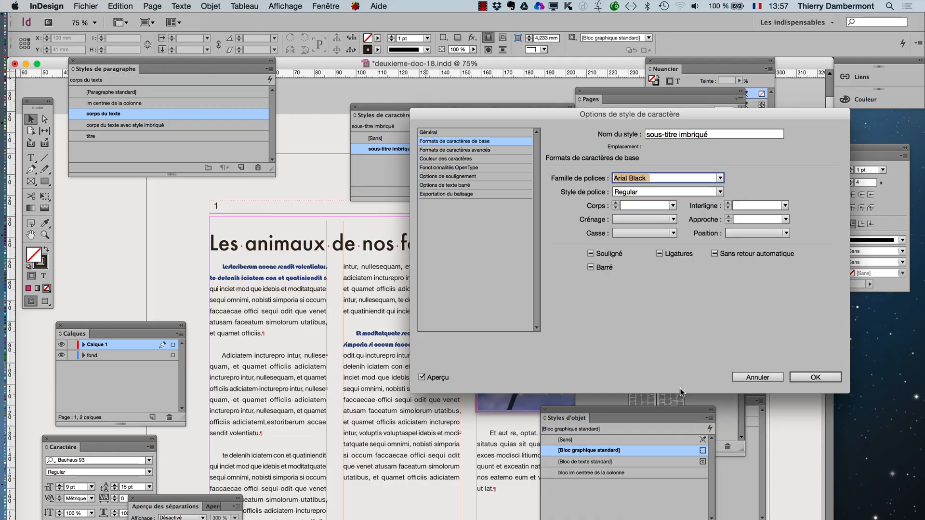
click(720, 178)
click(669, 433)
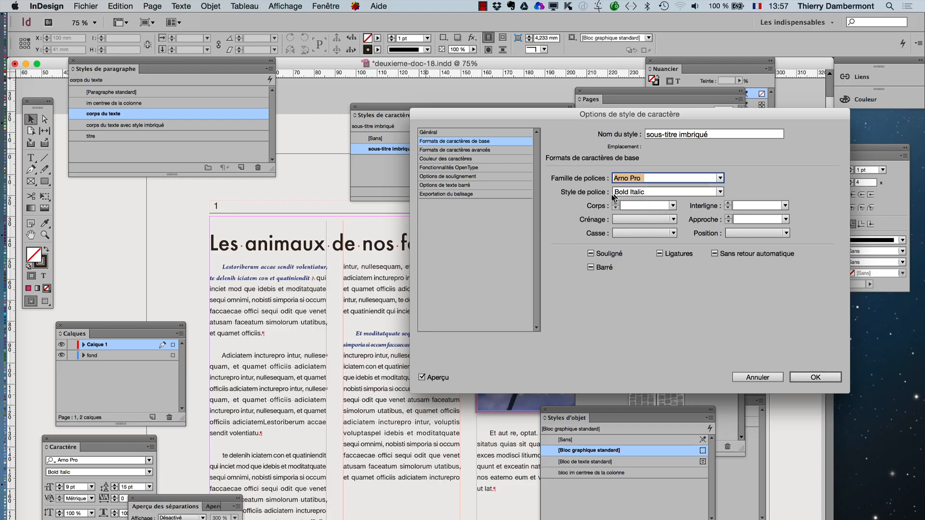
- Set the font size of the sous-titre imbriqué character style to 14 pt and confirm the style options
click(672, 206)
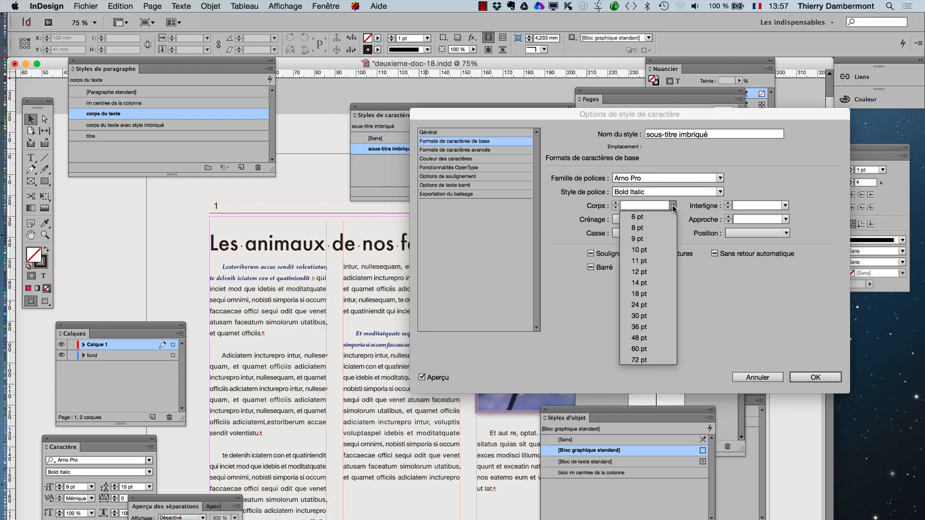
click(640, 283)
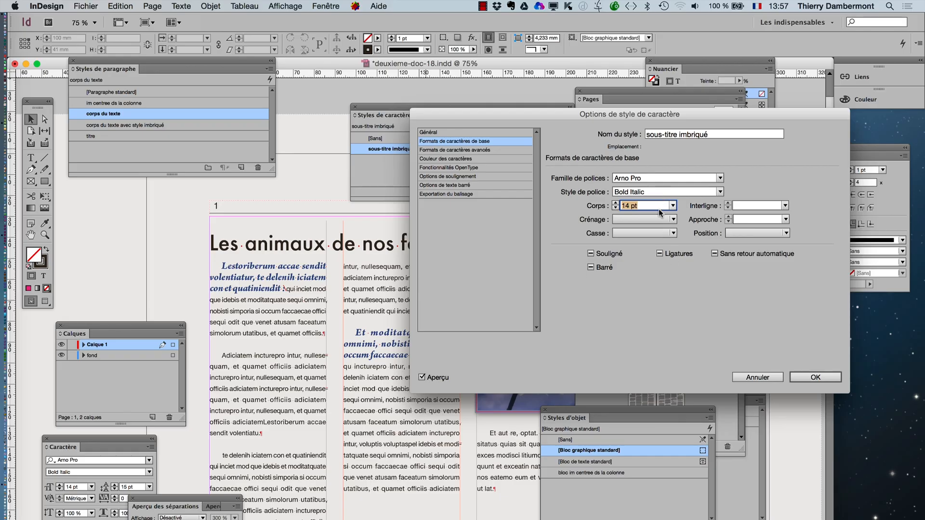
click(809, 377)
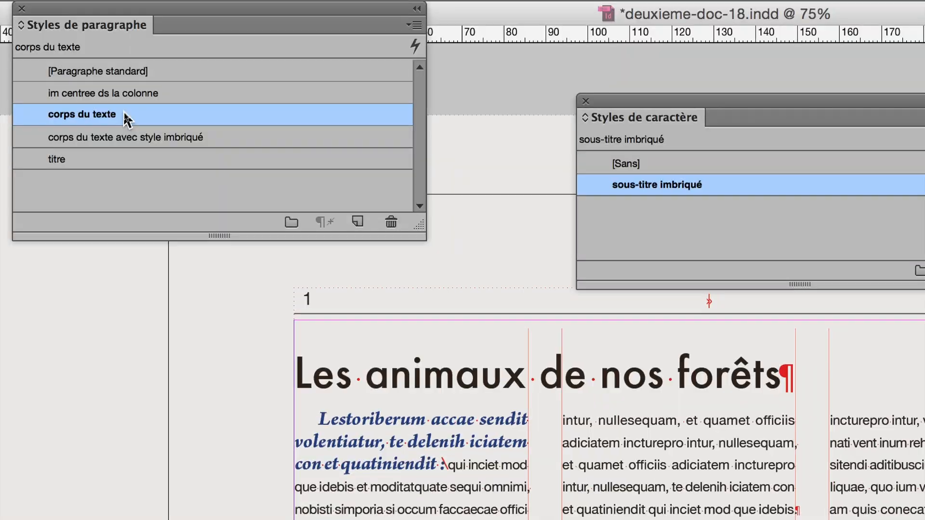
- Try the colour C=0 M=100 J=0 N=0 and the fonts Monaco and Arno Pro on the corps du texte paragraph style, and discard the changes
double_click(127, 119)
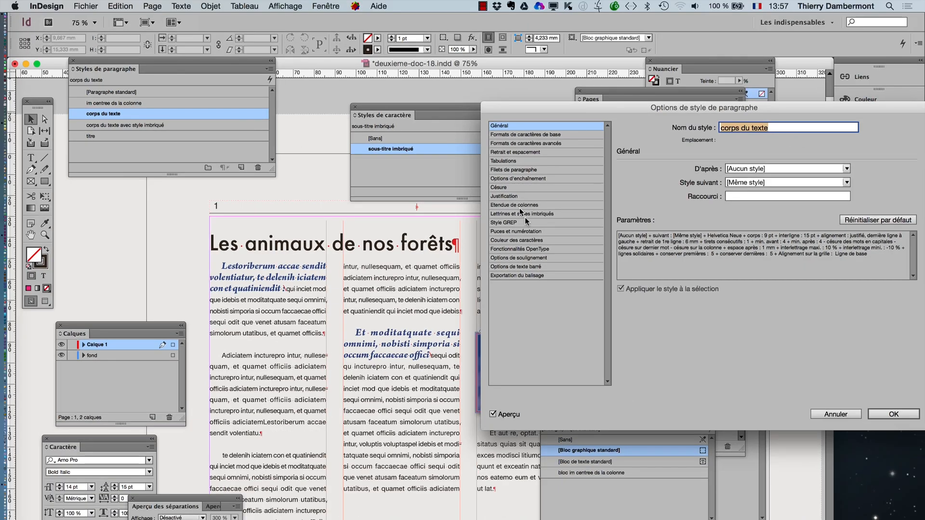
click(530, 240)
click(752, 229)
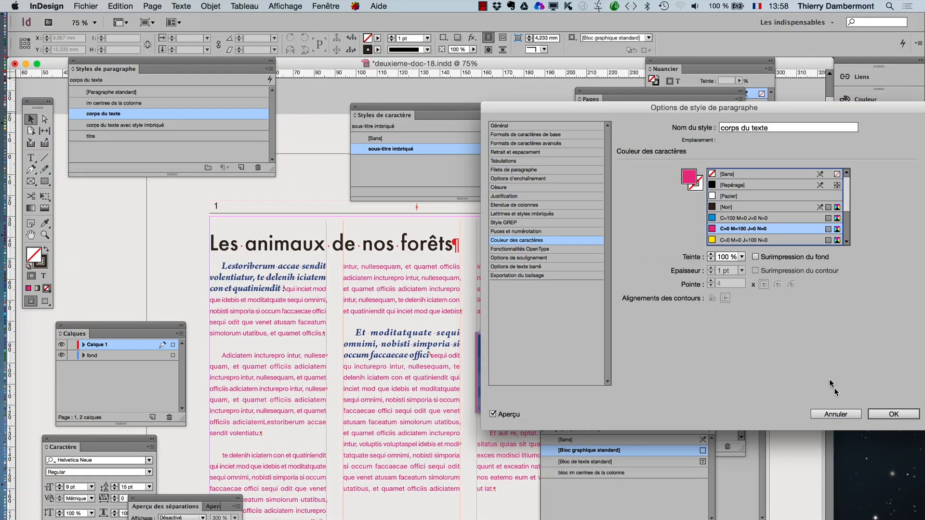
click(550, 135)
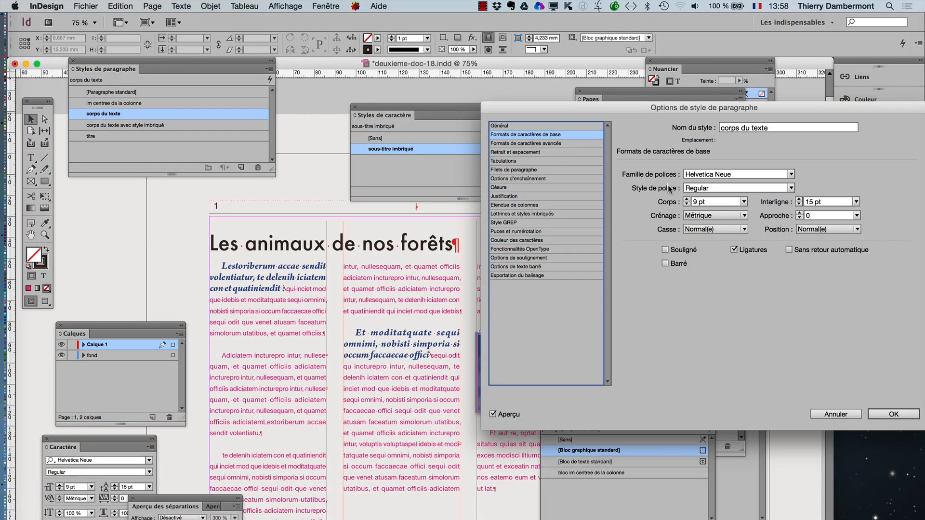
click(733, 173)
key(Down)
key(Down)
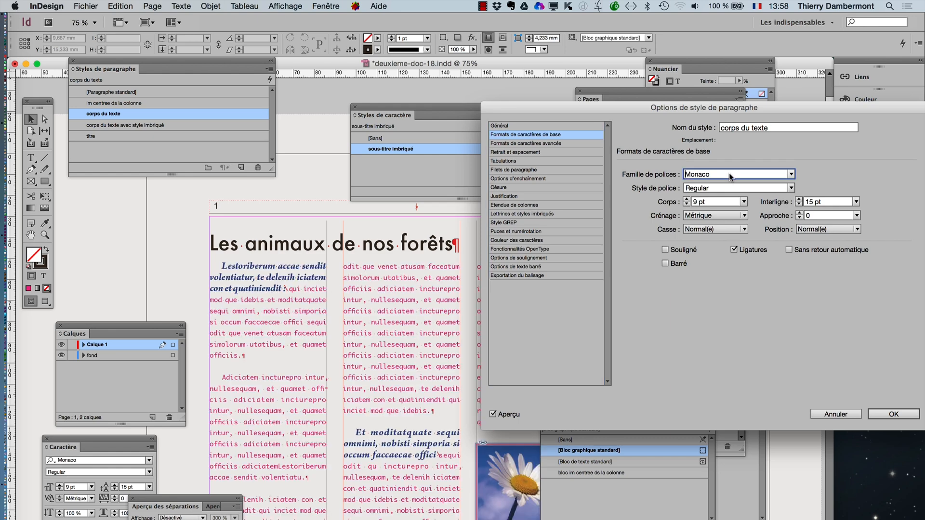
key(Up)
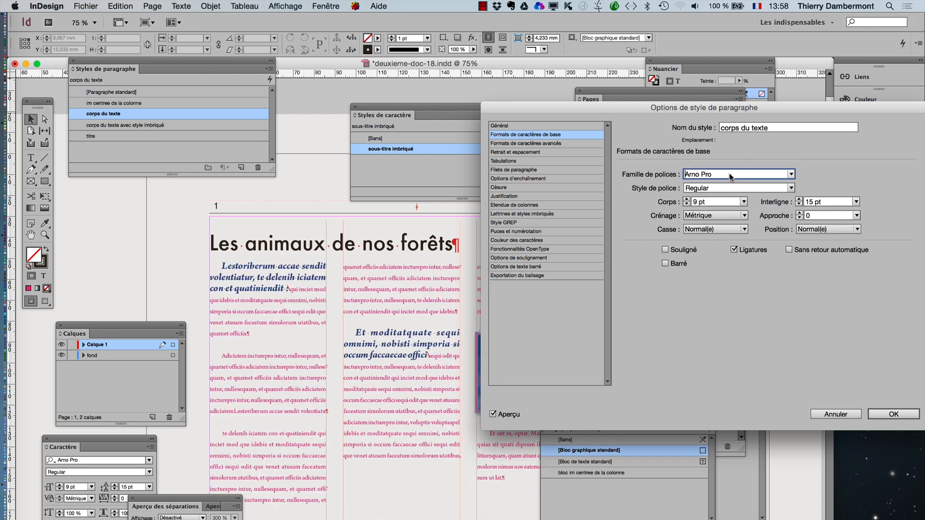
key(Down)
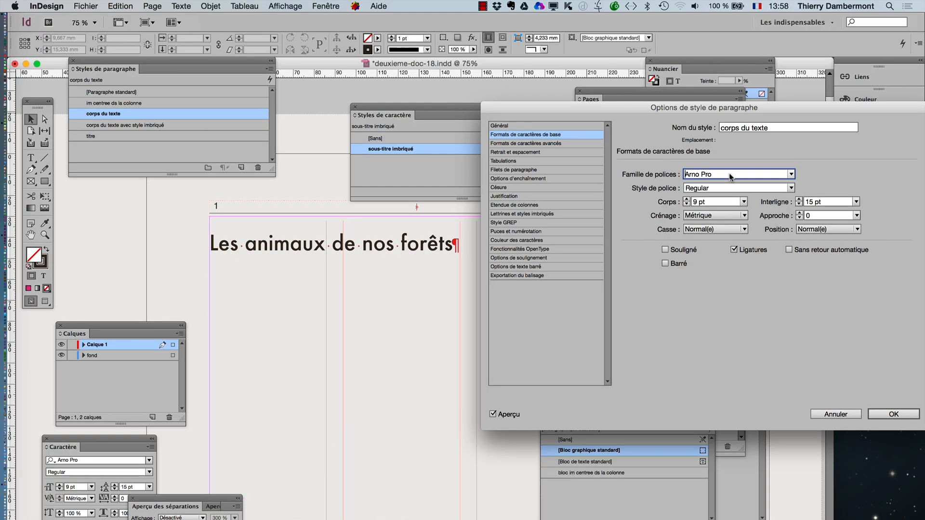
click(838, 414)
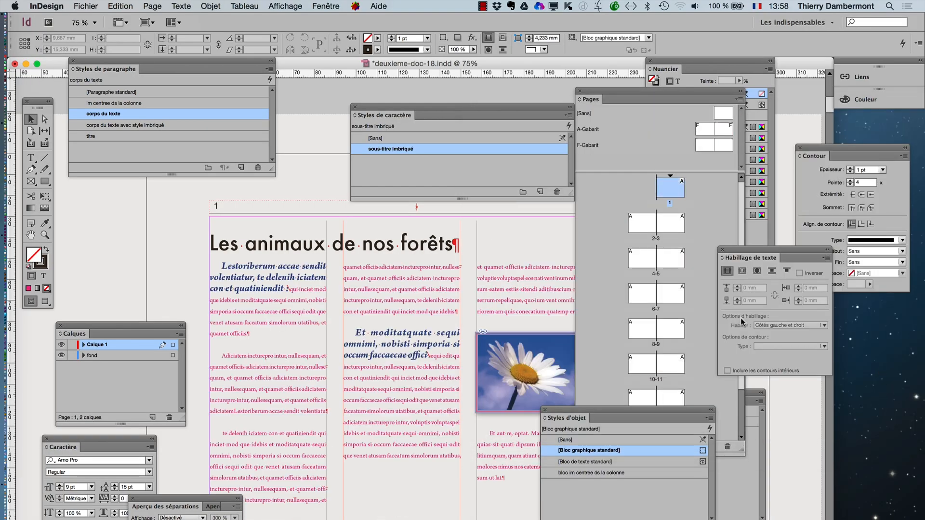
- Clear the font family in the basic character formats of the sous-titre imbriqué character style
double_click(423, 149)
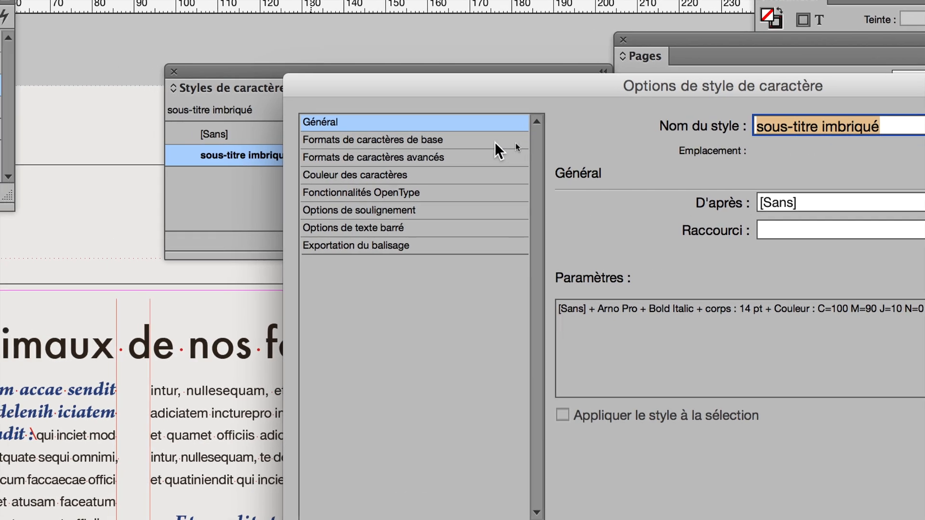
click(554, 139)
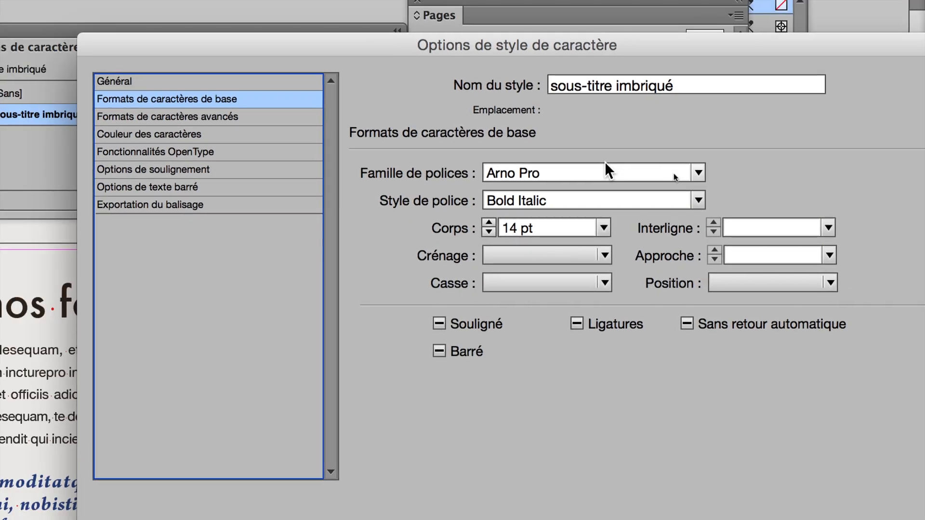
drag(568, 167, 399, 154)
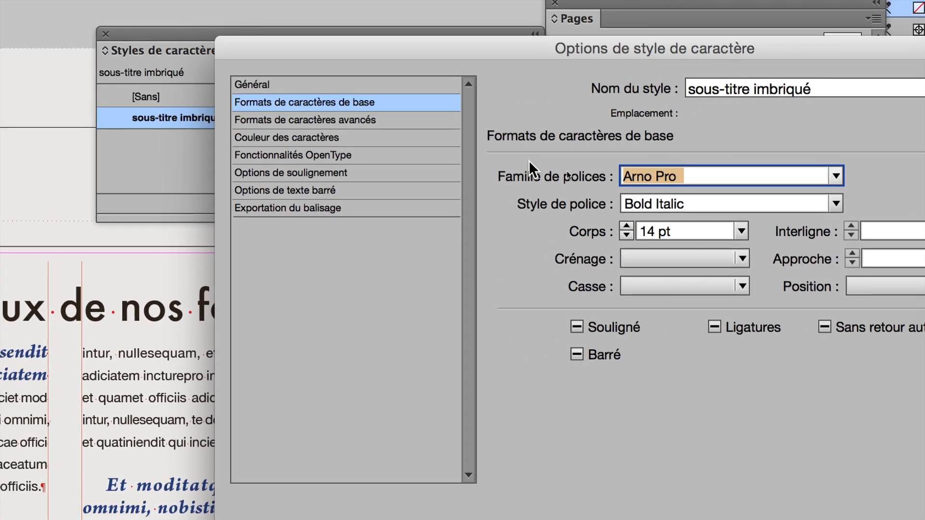
key(BackSpace)
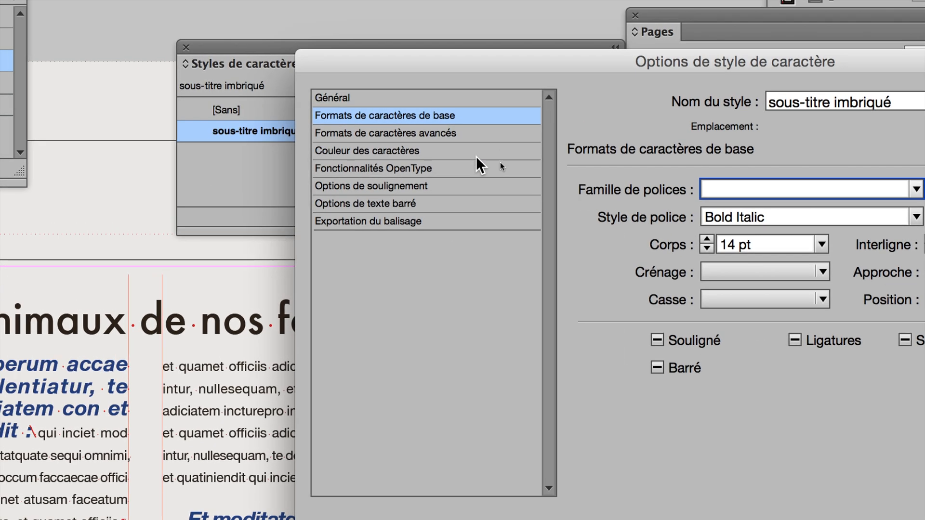
- Set the sous-titre imbriqué character style's font family to Adobe Garamond Pro and its size to 15 pt
click(282, 117)
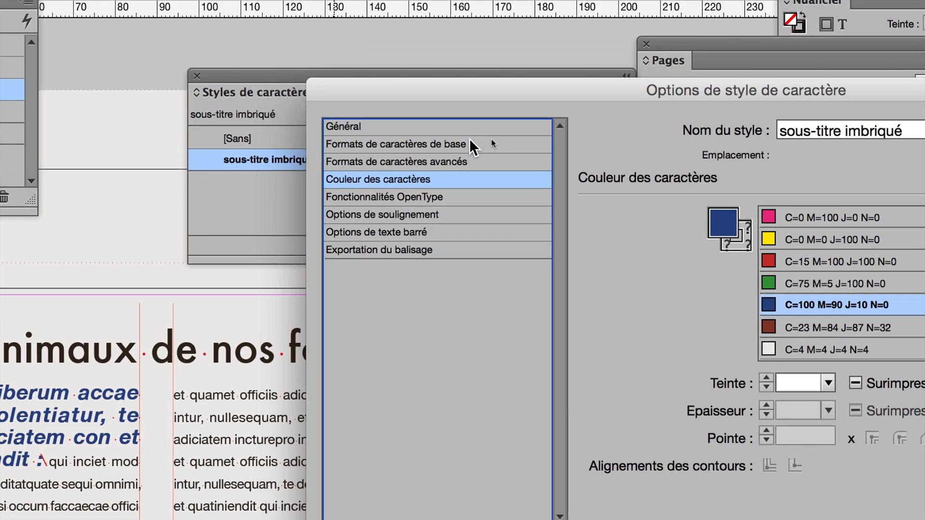
click(465, 115)
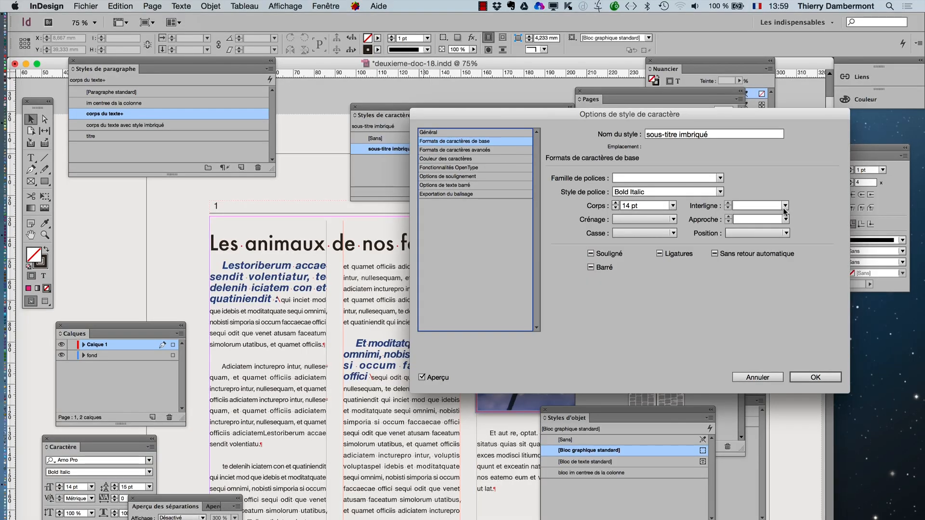
click(719, 178)
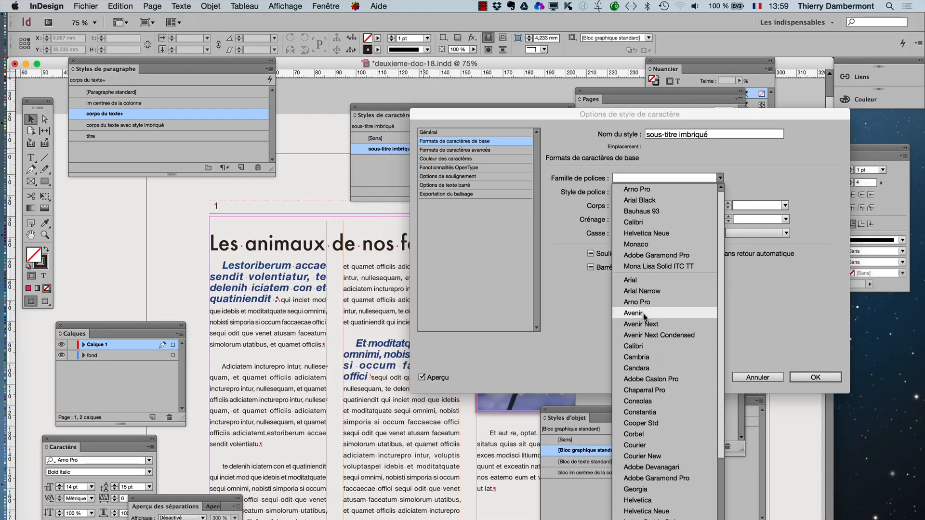
click(646, 255)
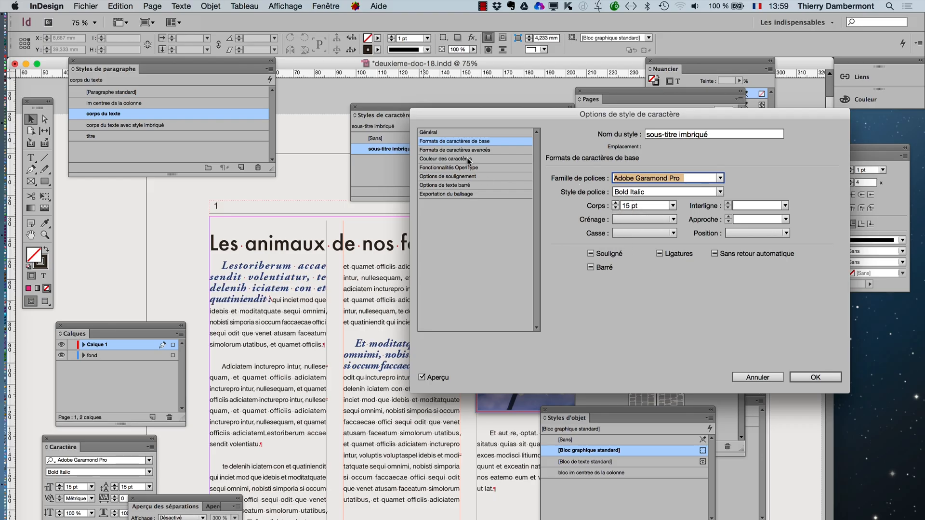
- Try dark brown and red swatches for the sous-titre imbriqué style's character colour, and settle on C=100 M=0 J=0 N=0
click(470, 159)
click(661, 232)
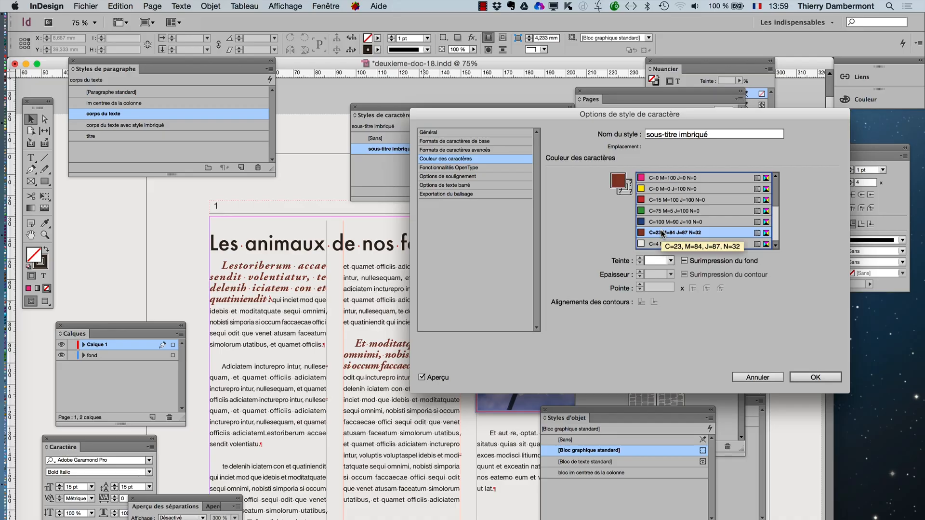
click(666, 199)
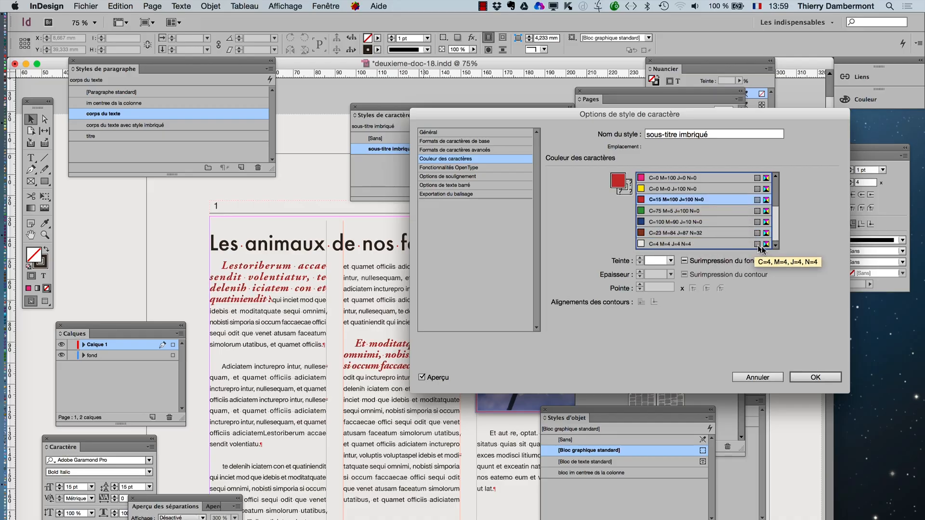
scroll(774, 207, up, 3)
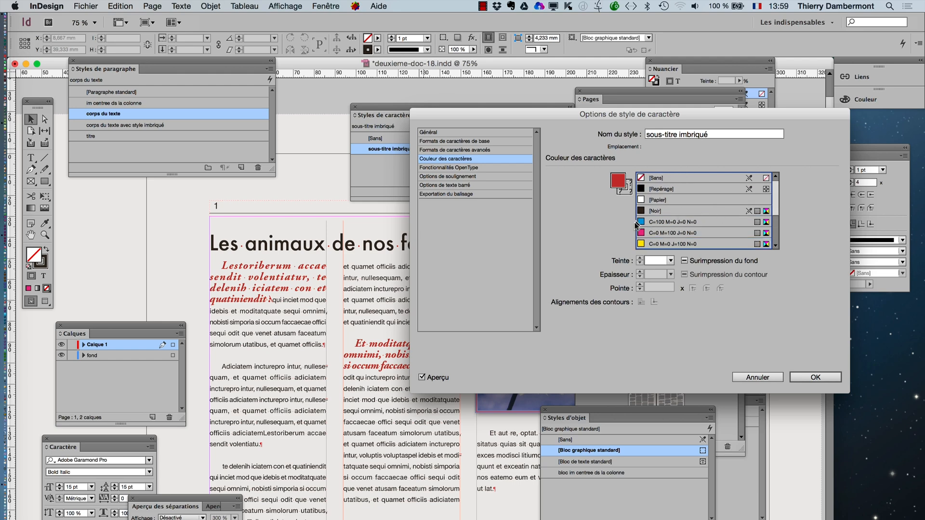
click(644, 222)
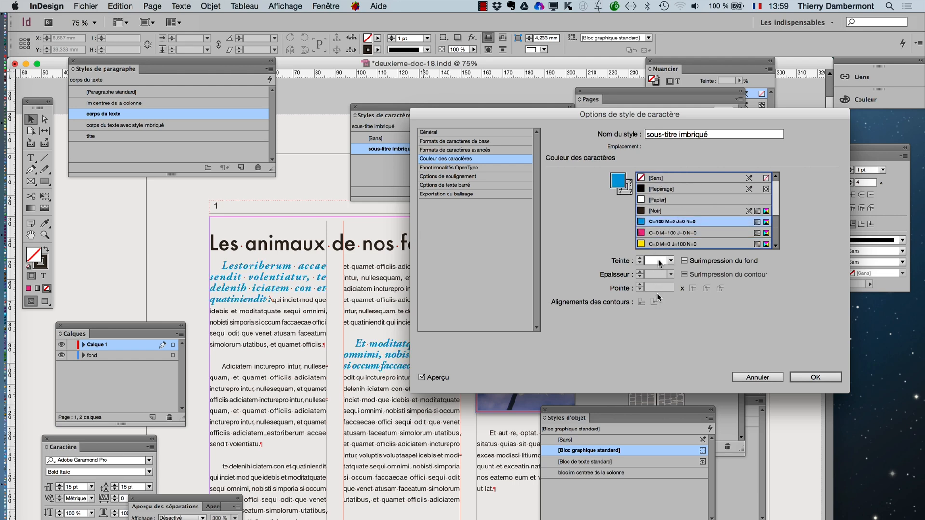
- Set the sous-titre imbriqué style's font style to Bold and its size to 14 pt, and confirm the style options
click(453, 140)
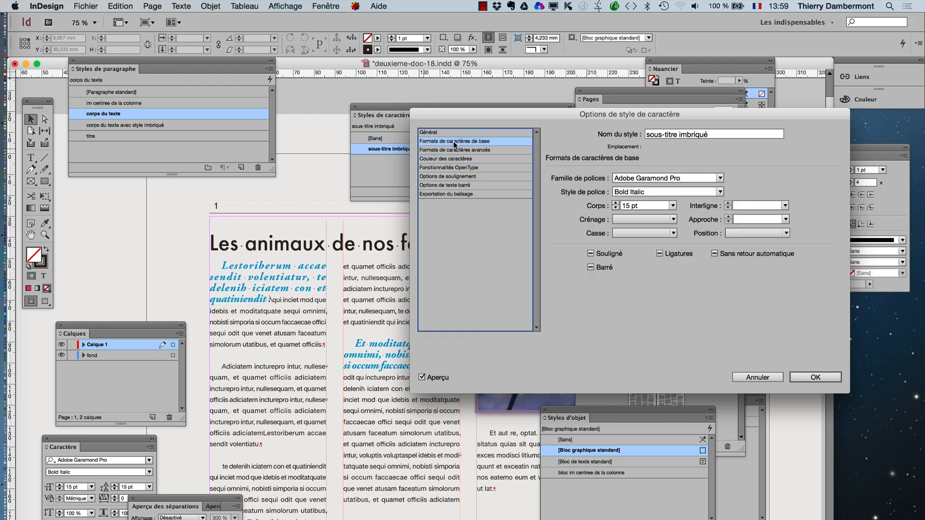
click(720, 192)
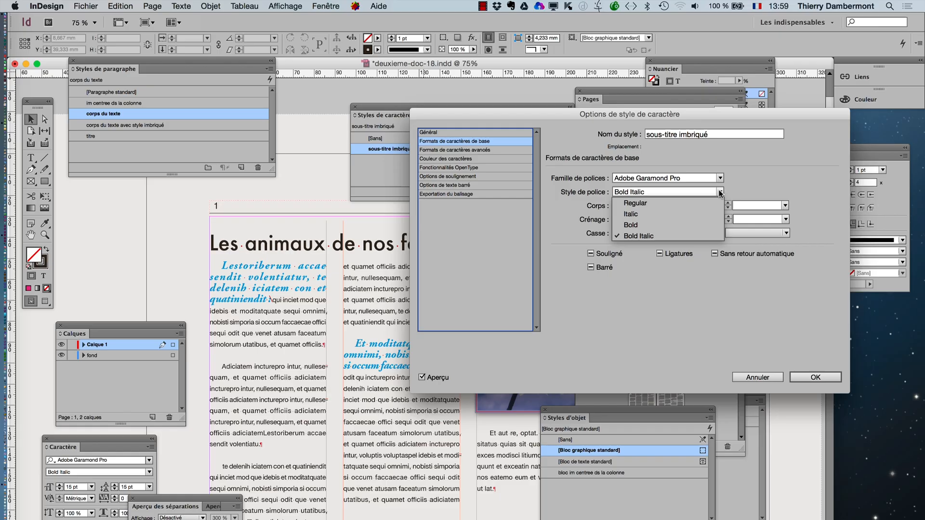
click(692, 225)
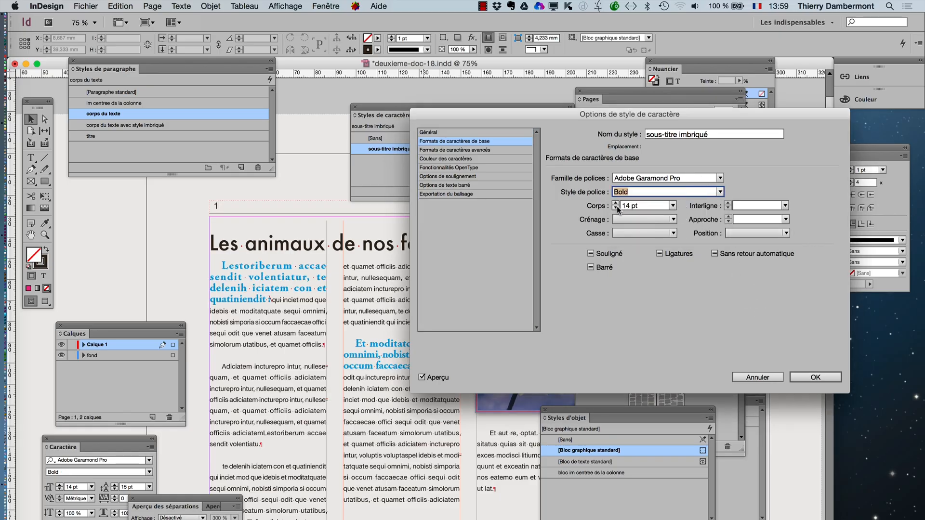
click(814, 377)
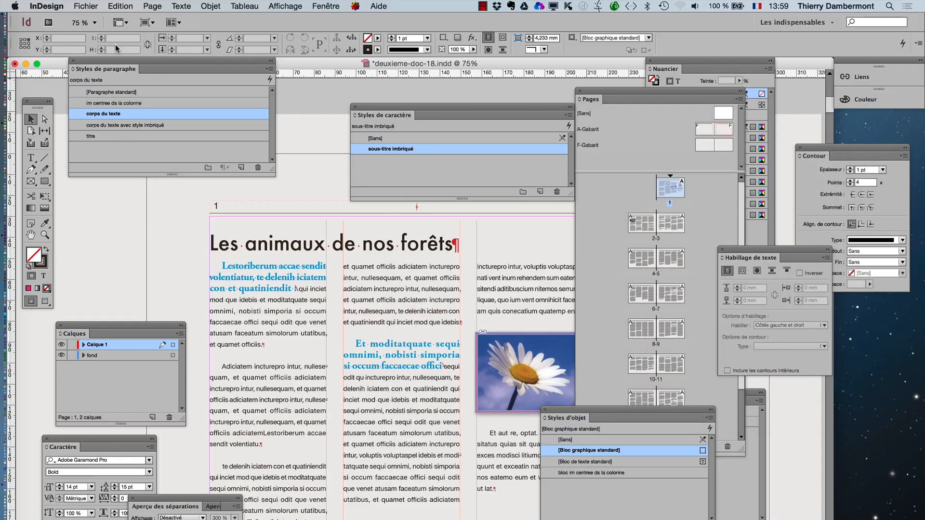
- Save the document under the new name deuxieme-doc-19.indd in the folder le 24 aout 2015
click(92, 6)
click(145, 110)
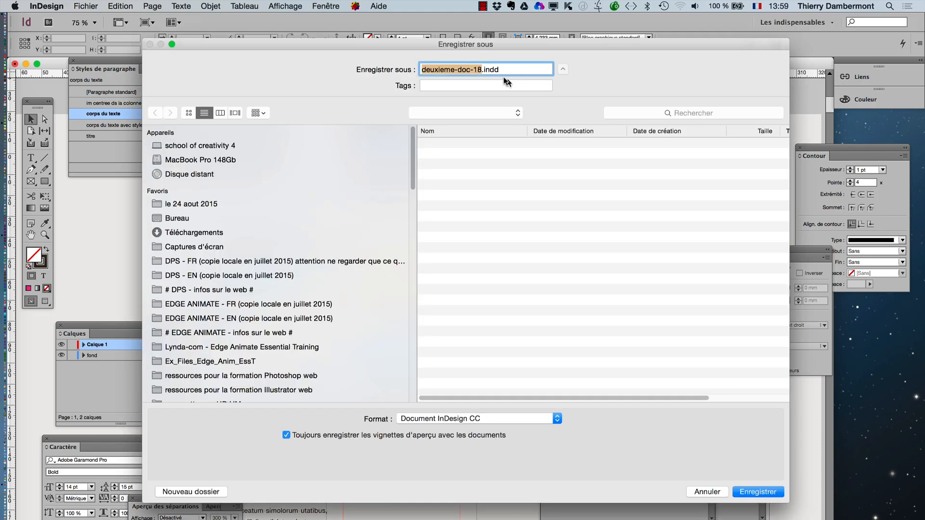
click(481, 70)
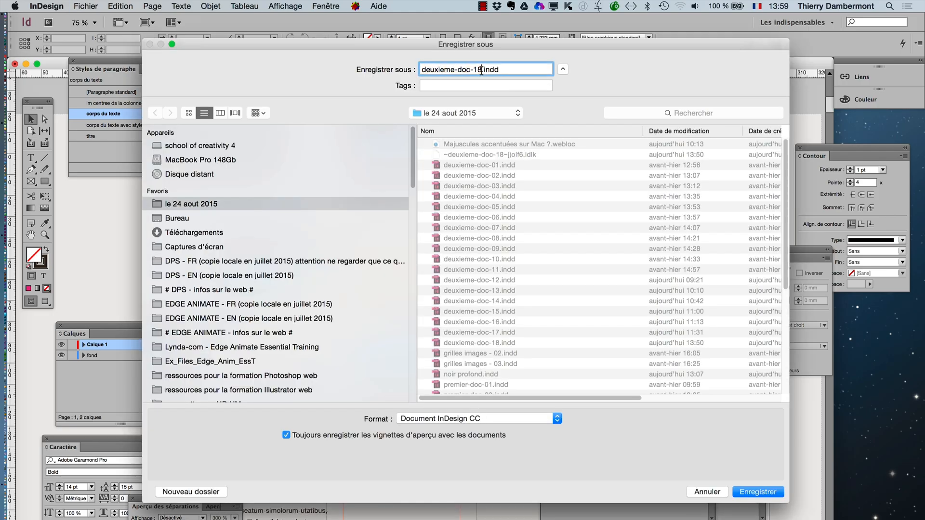
key(BackSpace)
text(9)
click(747, 491)
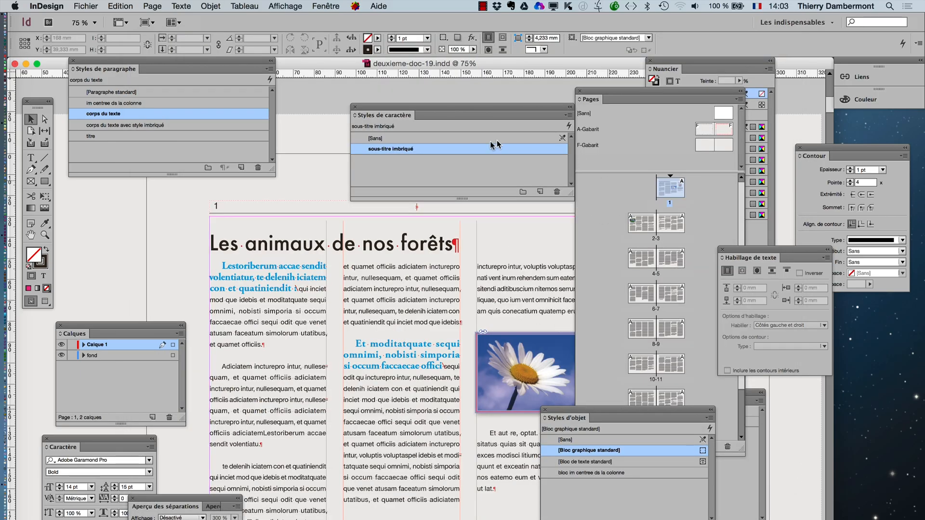
- Review the basic character formats of the sous-titre imbriqué character style and close its options without changes
double_click(431, 152)
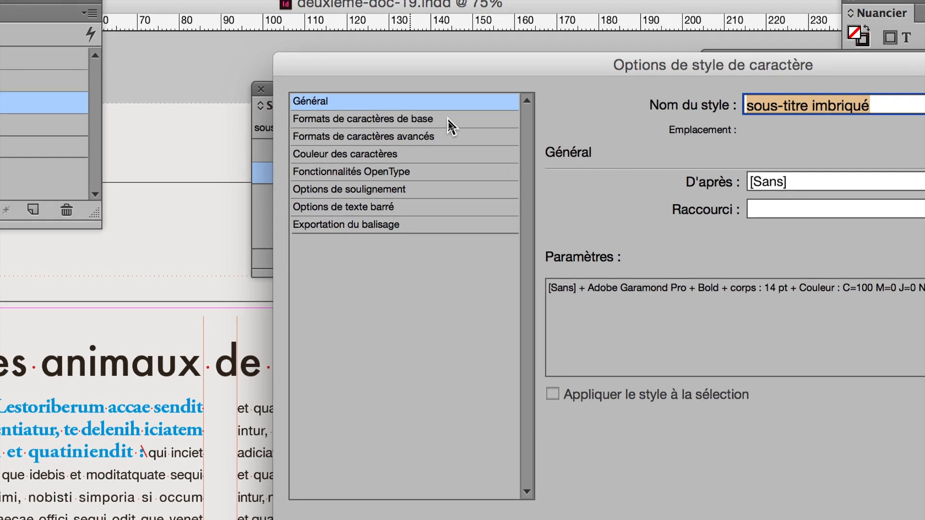
click(447, 119)
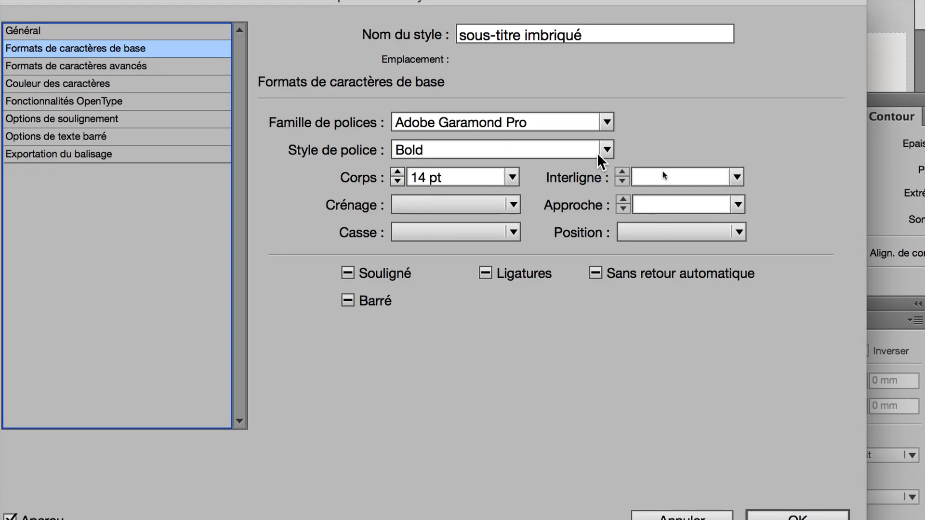
click(552, 135)
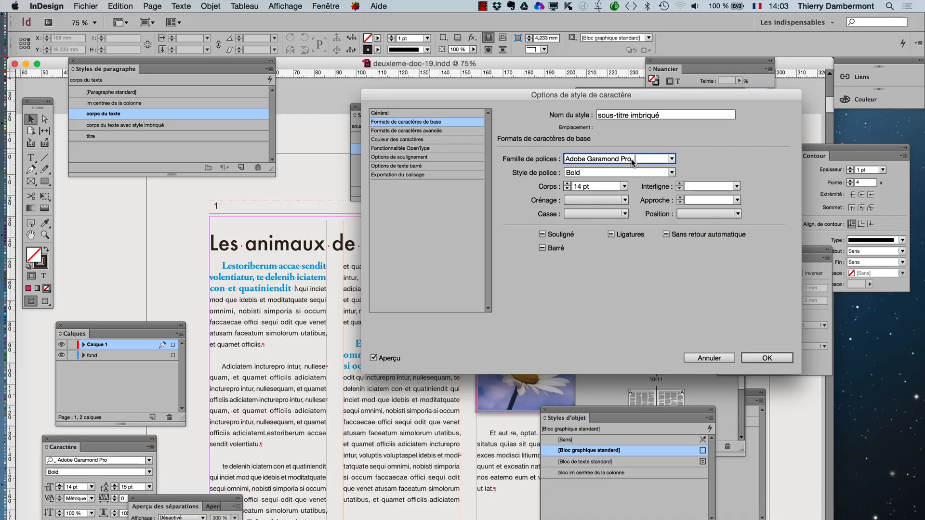
click(710, 359)
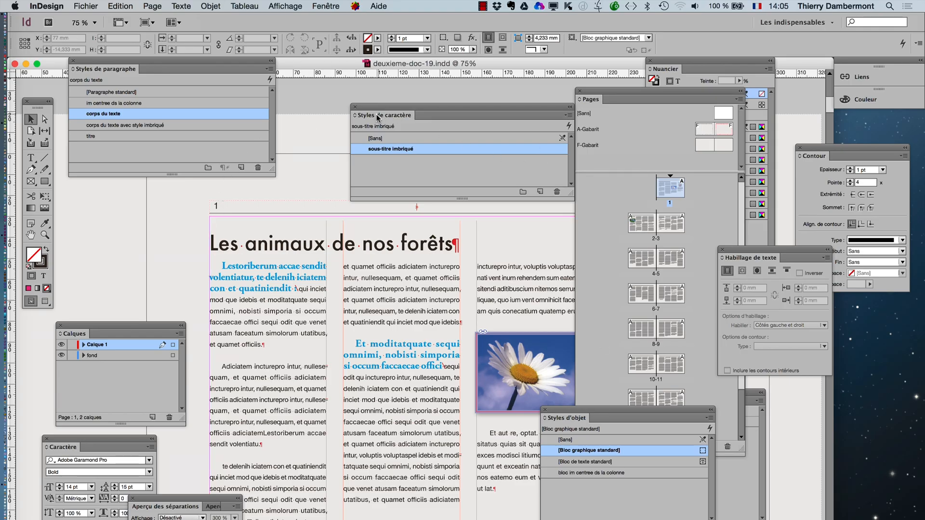
- Move the Styles de caractère and Calques panels clear of the text columns on page 1
drag(373, 116, 559, 73)
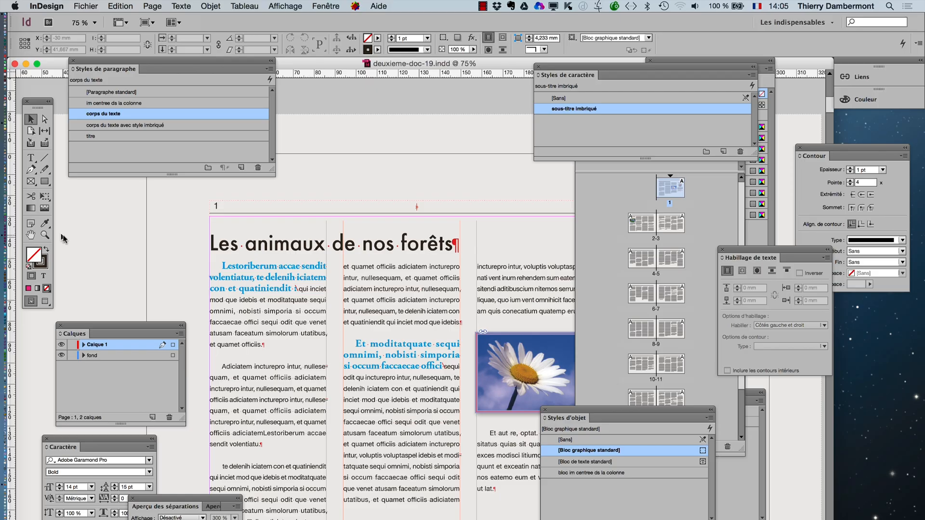
click(31, 235)
drag(271, 339, 277, 310)
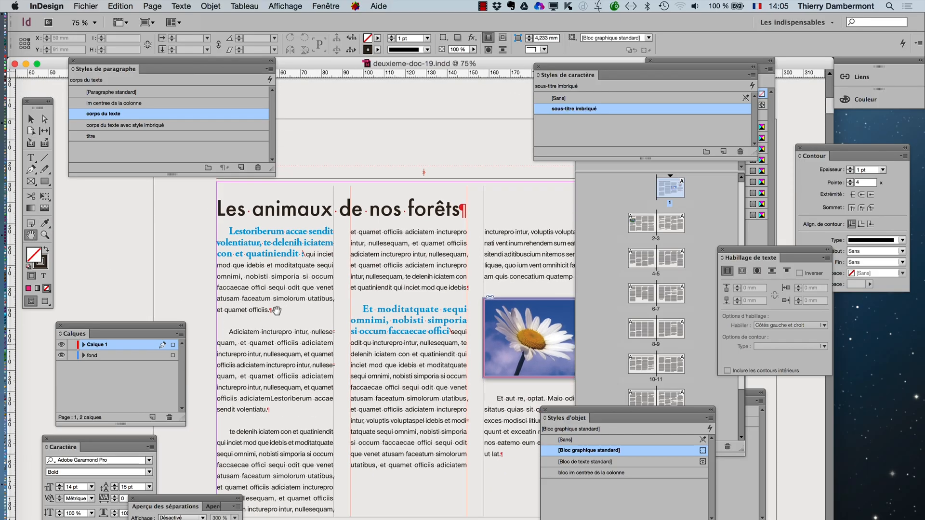
scroll(268, 274, up, 2)
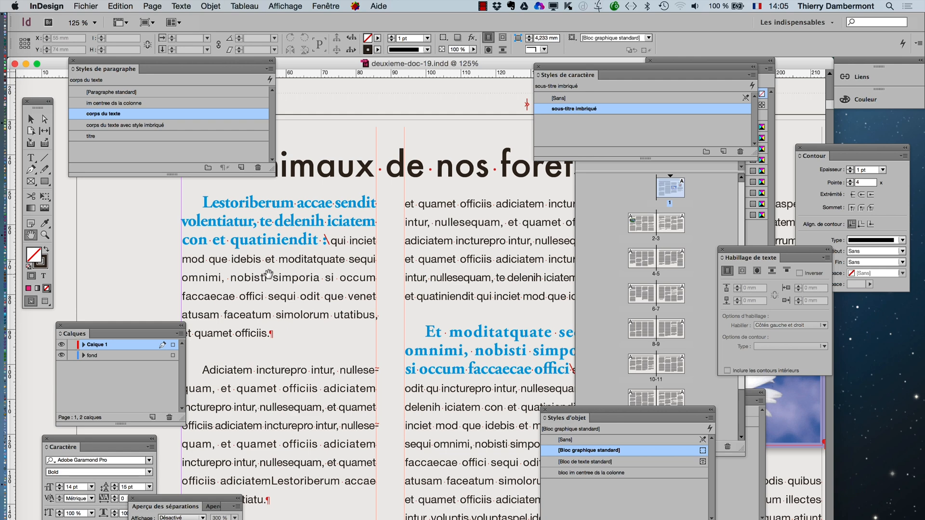
click(117, 6)
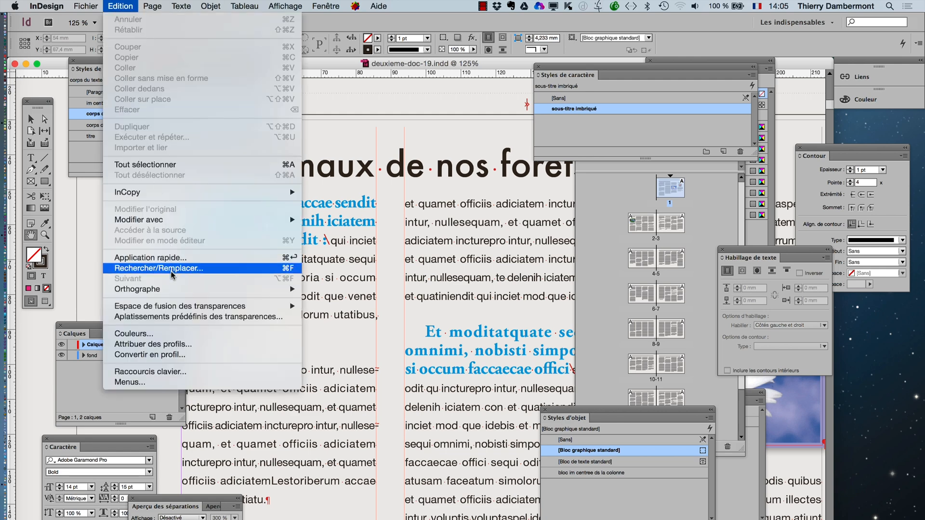
mouse_move(170, 289)
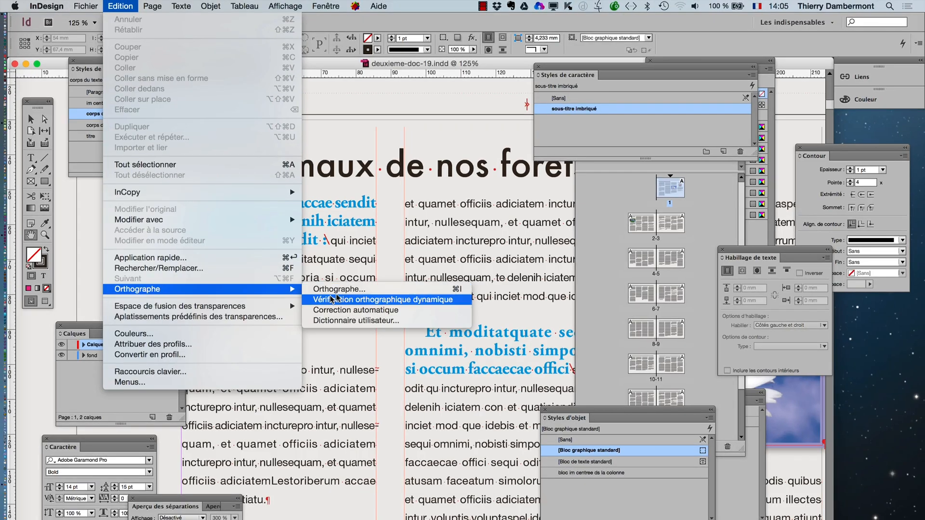
click(70, 229)
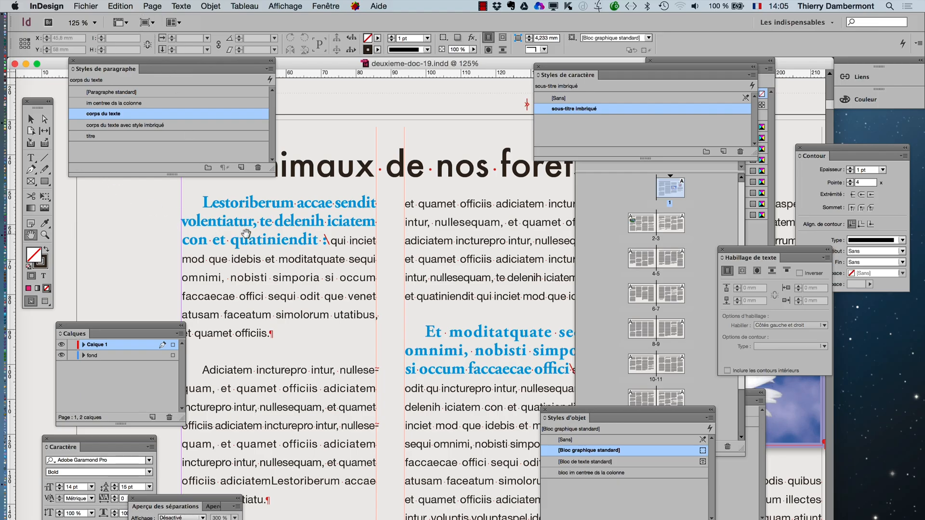
drag(164, 330, 126, 322)
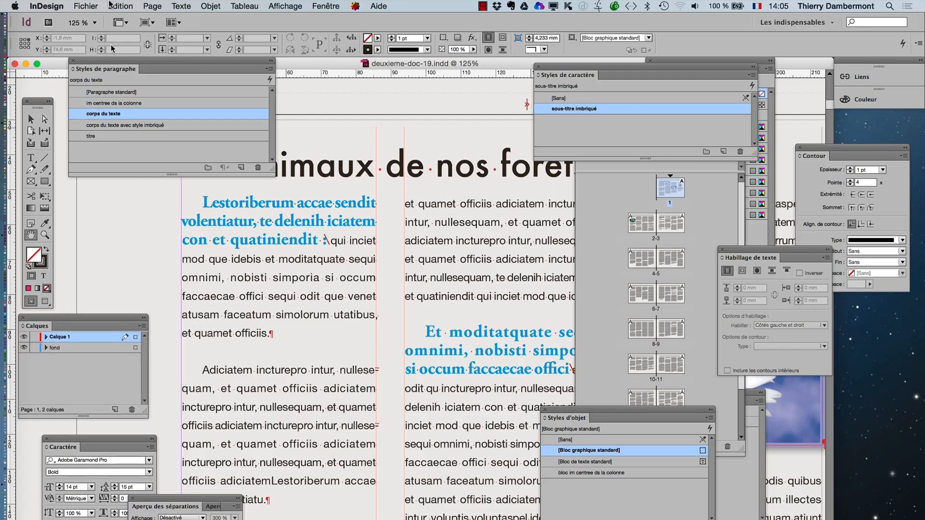
click(152, 6)
mouse_move(129, 5)
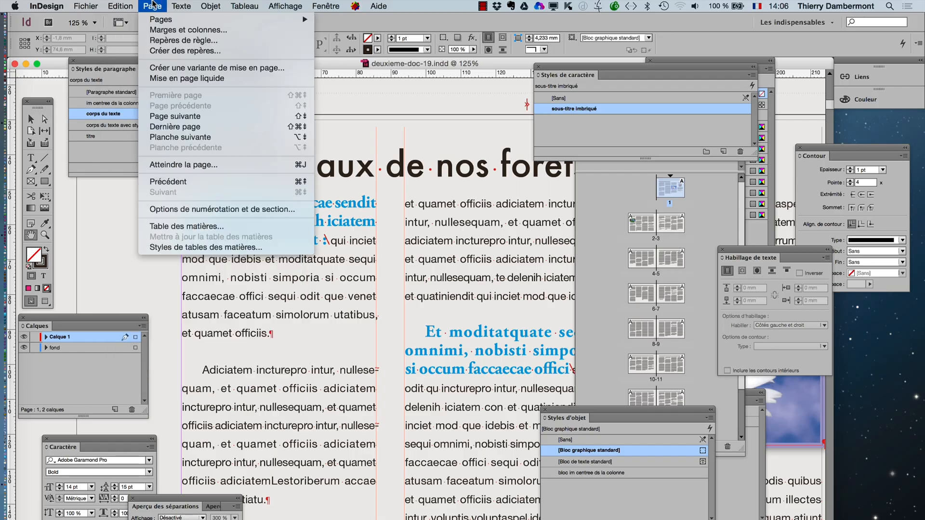
mouse_move(174, 4)
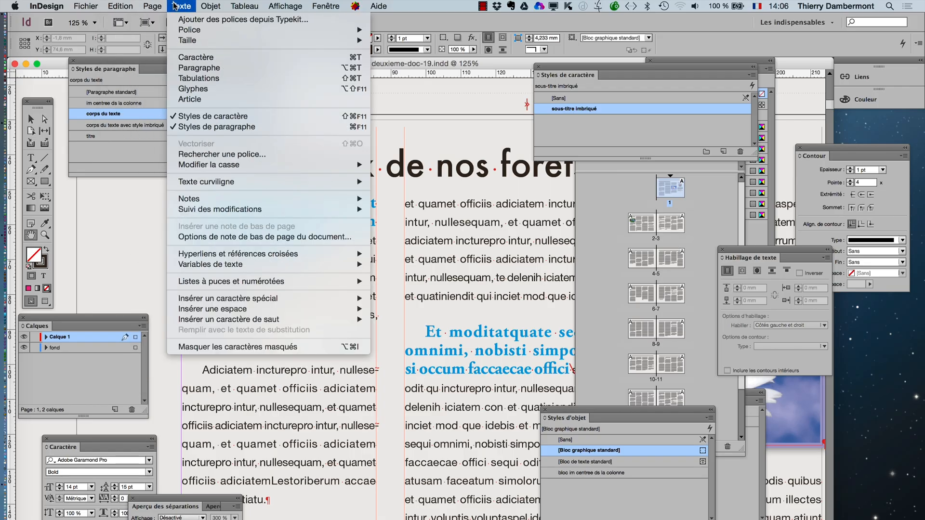
click(133, 6)
- Place the text cursor in the first body paragraph of page 1 and open its story in editor mode (mode éditeur)
click(30, 158)
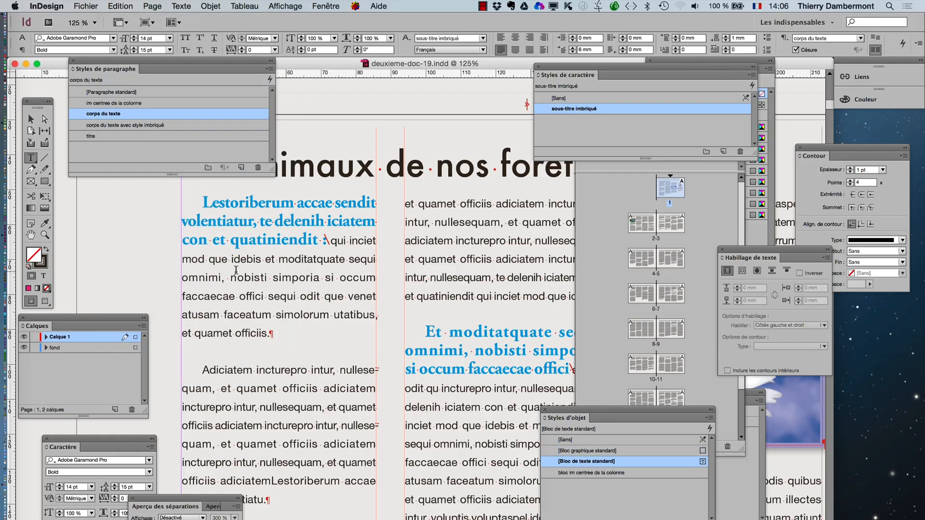
click(235, 270)
click(132, 5)
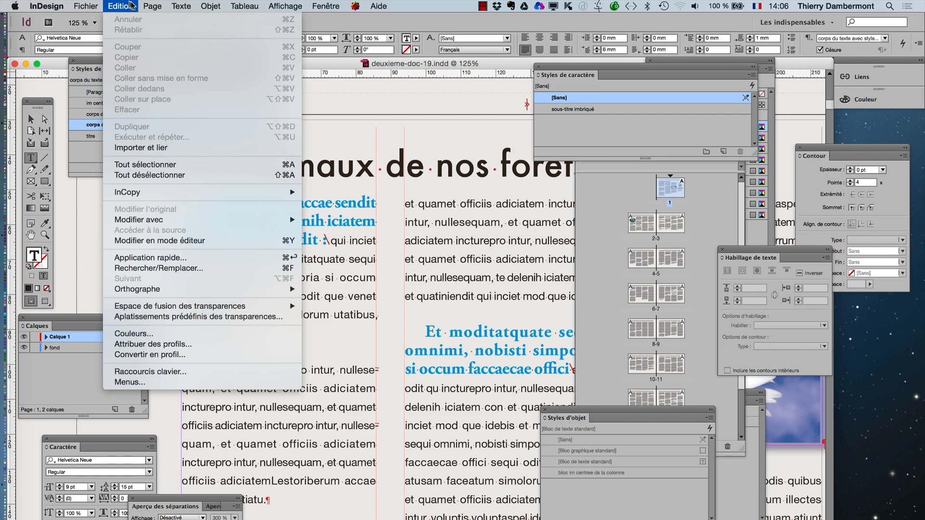
click(309, 285)
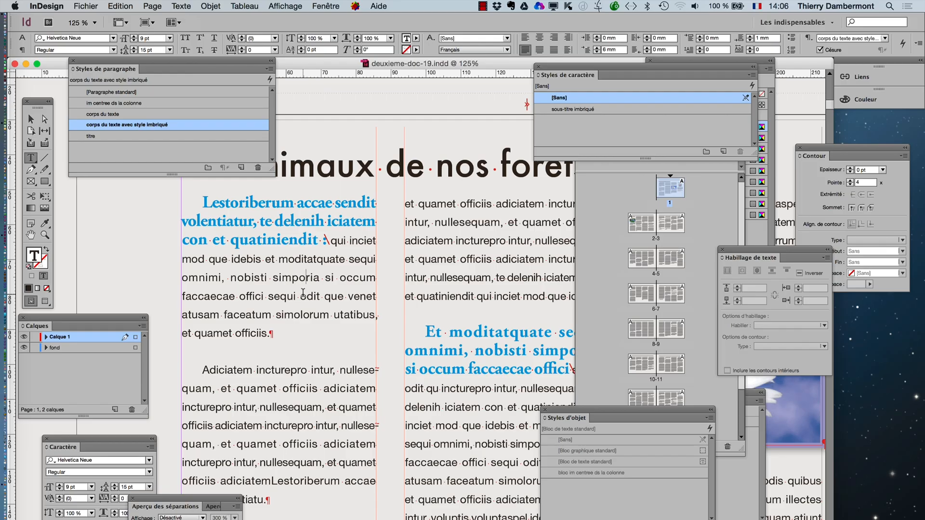
click(122, 6)
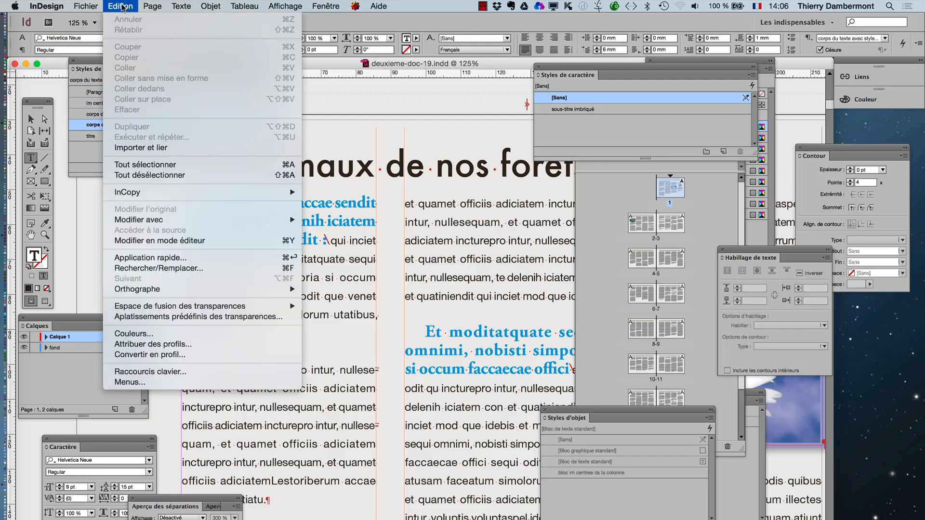
click(161, 243)
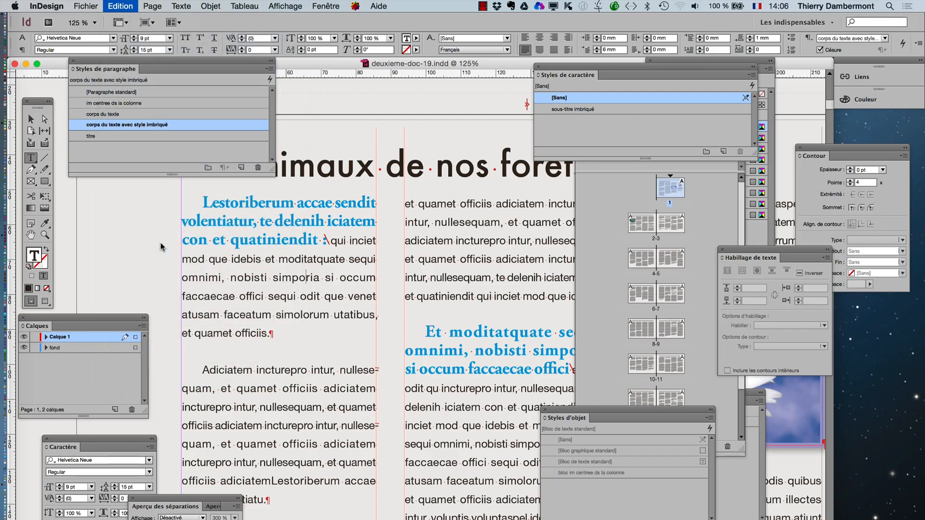
- Move the Styles de paragraphe panel off the story editor window and close the Calques and Caractère panels
drag(92, 67, 510, 264)
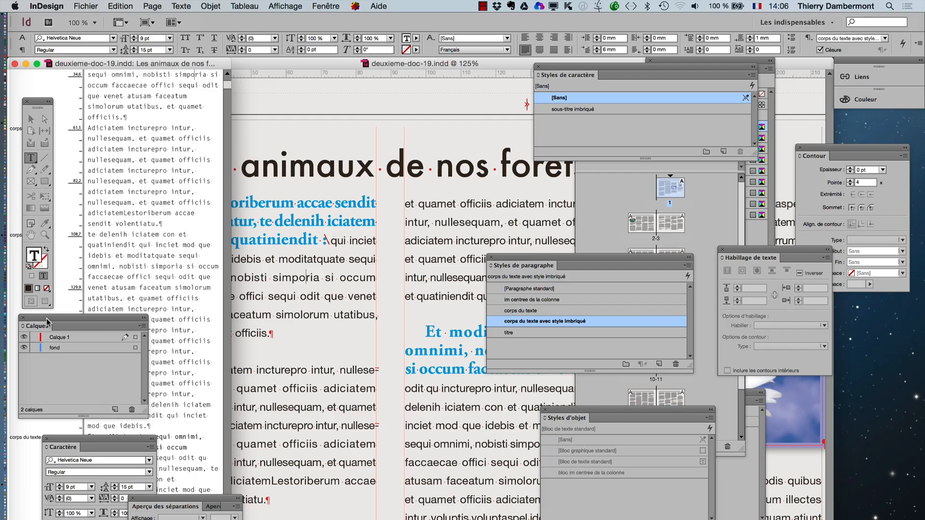
click(22, 317)
click(47, 441)
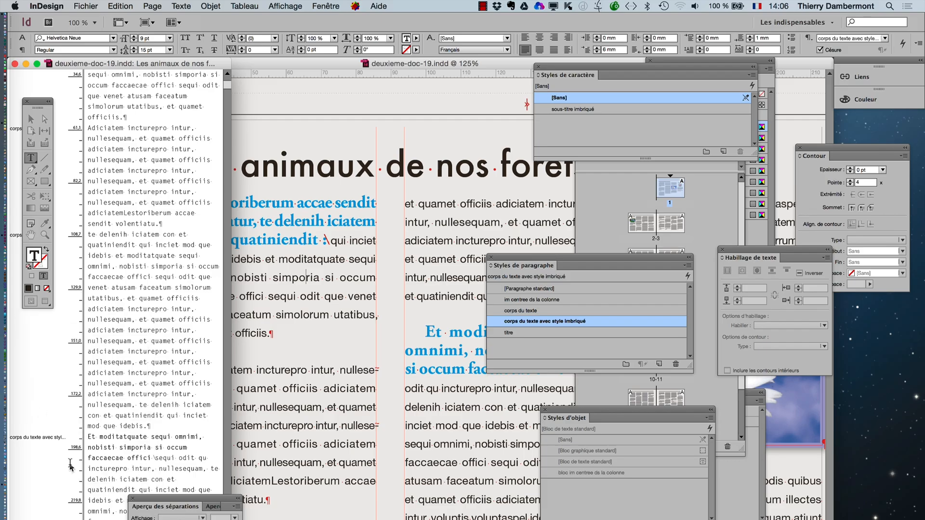
- Close the Aperçu des séparations panel and widen the story editor window to about double its width
click(133, 499)
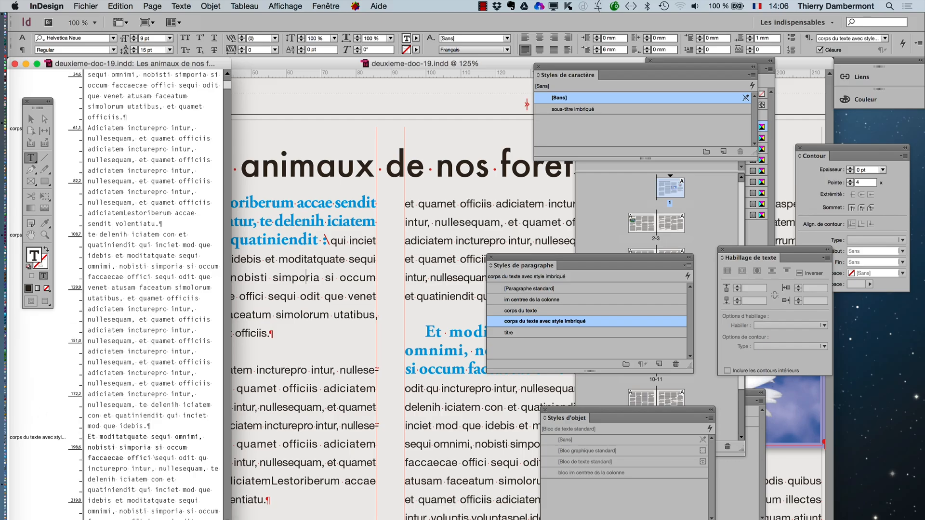
drag(231, 385, 489, 385)
drag(489, 519, 482, 518)
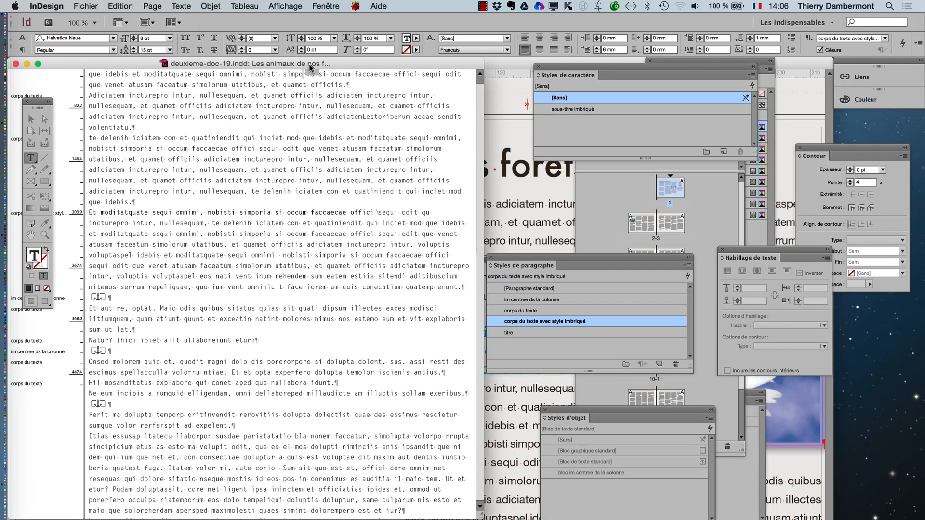
- Move the story editor window below the first blue subtitle on page 1 and show the beginning of the story in it
drag(308, 65, 325, 92)
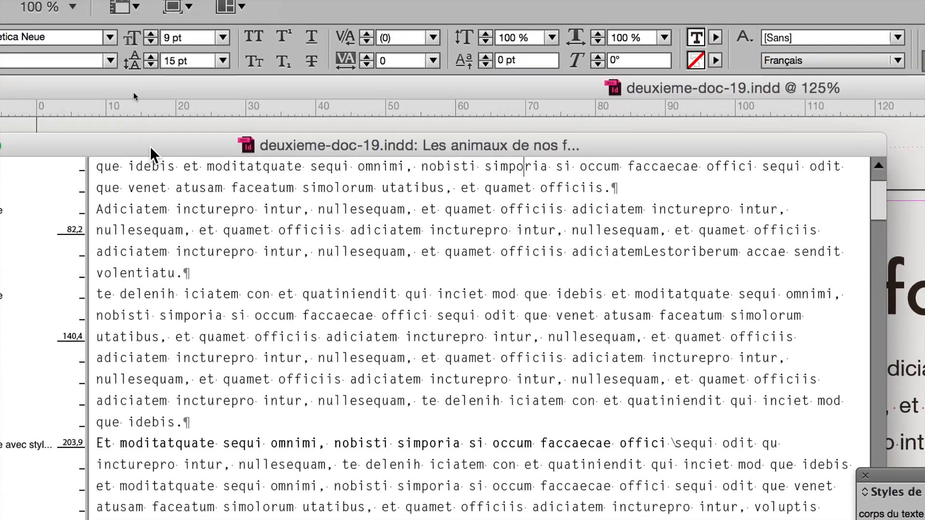
drag(150, 147, 279, 389)
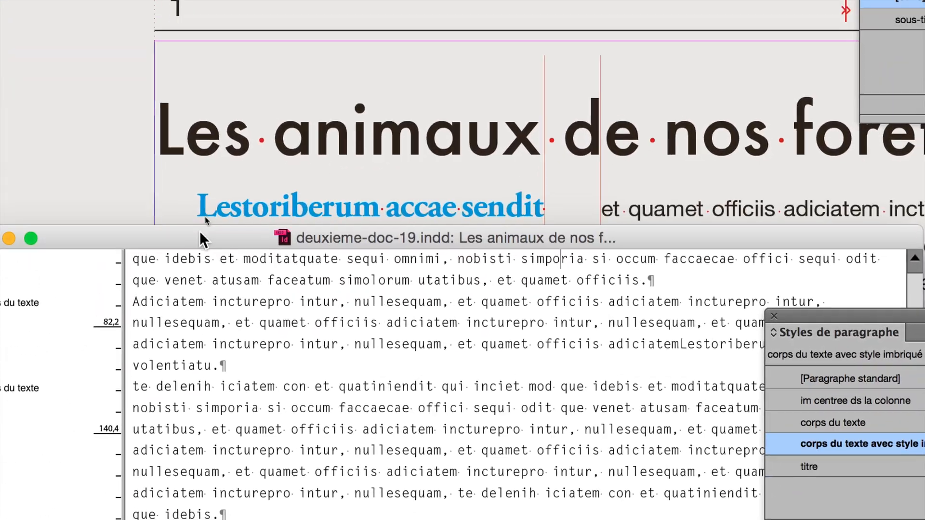
drag(199, 230, 199, 354)
scroll(224, 448, up, 3)
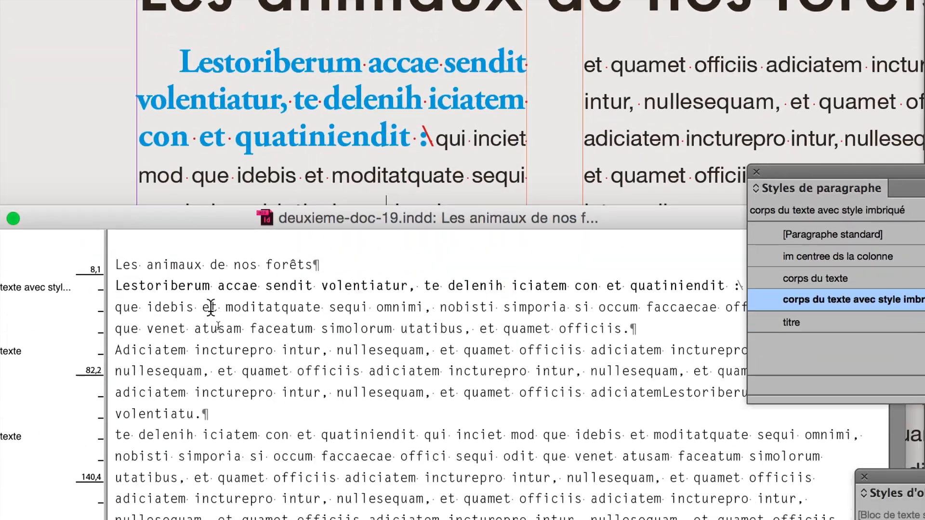
- In the story editor, replace the first body paragraph's opening words up to the colon with "Les animaux d'Afrique et leur habitat"
double_click(144, 291)
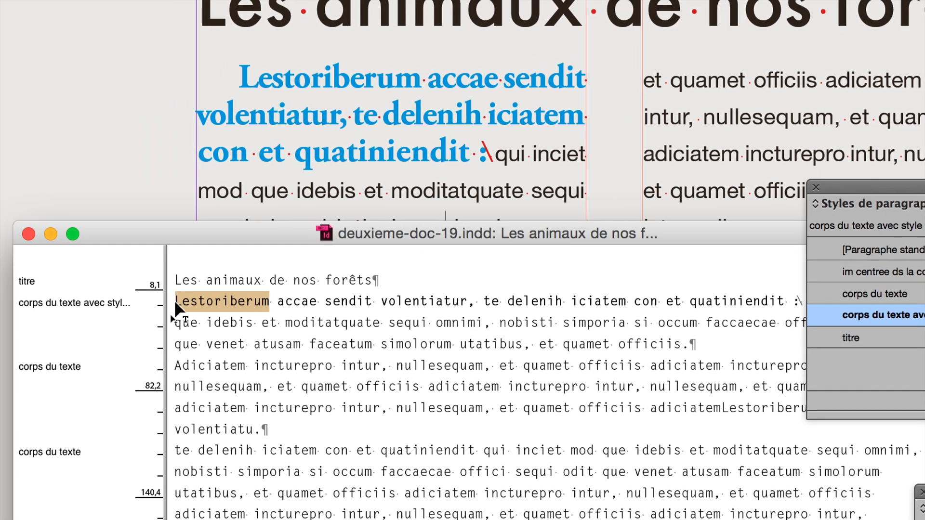
text(Les animaux)
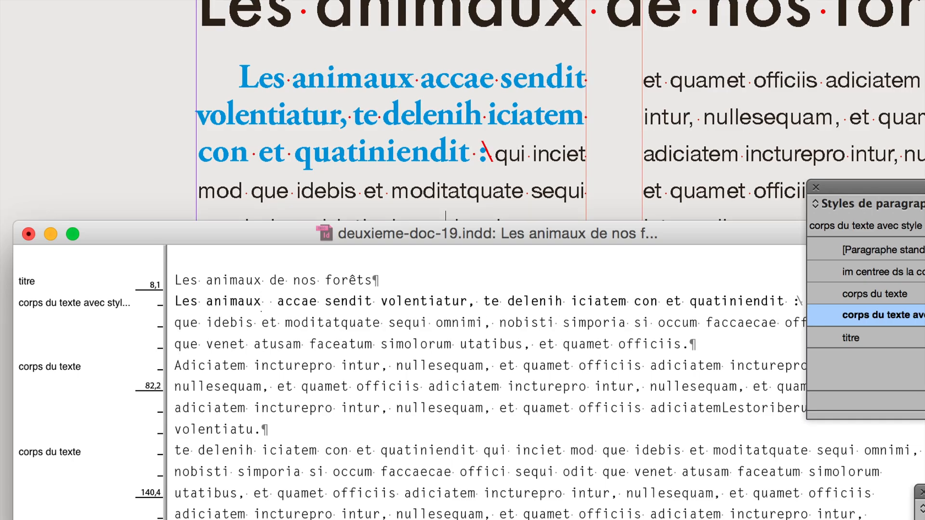
text( d'Afr)
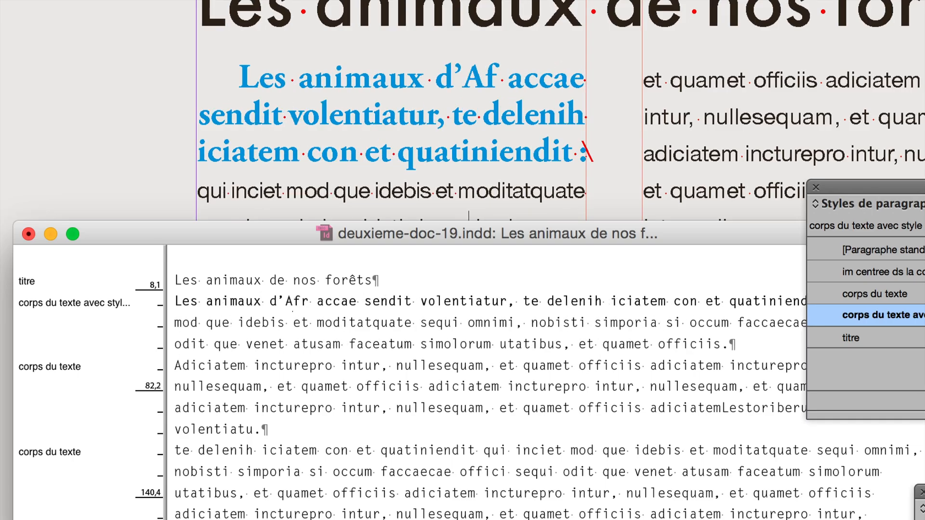
text(ique)
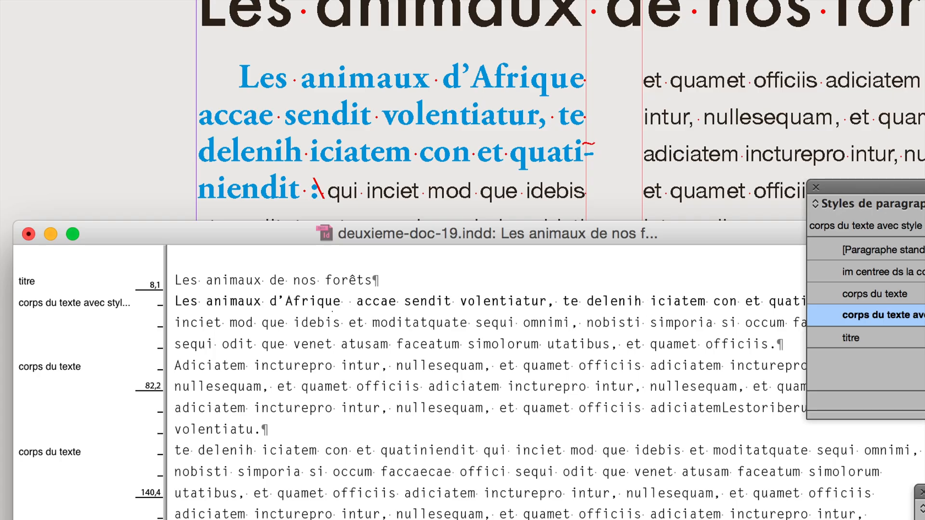
key(Delete)
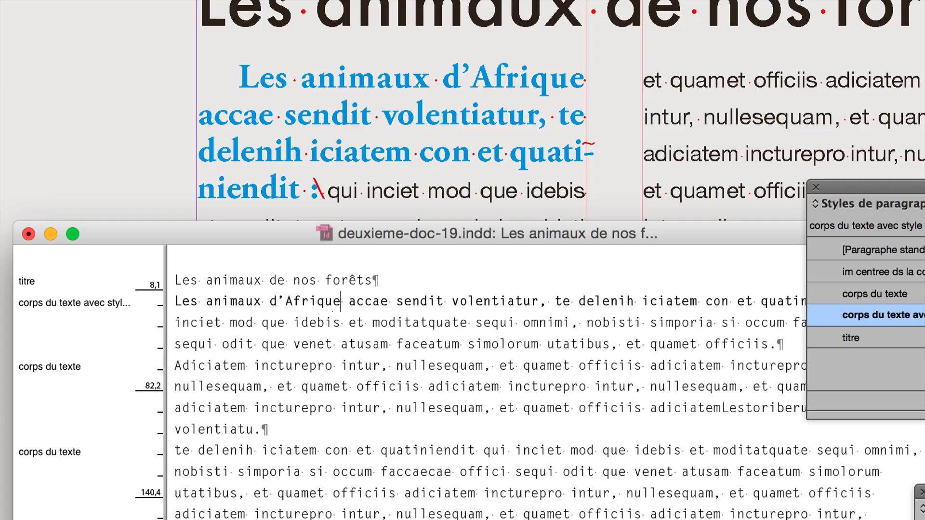
text(et )
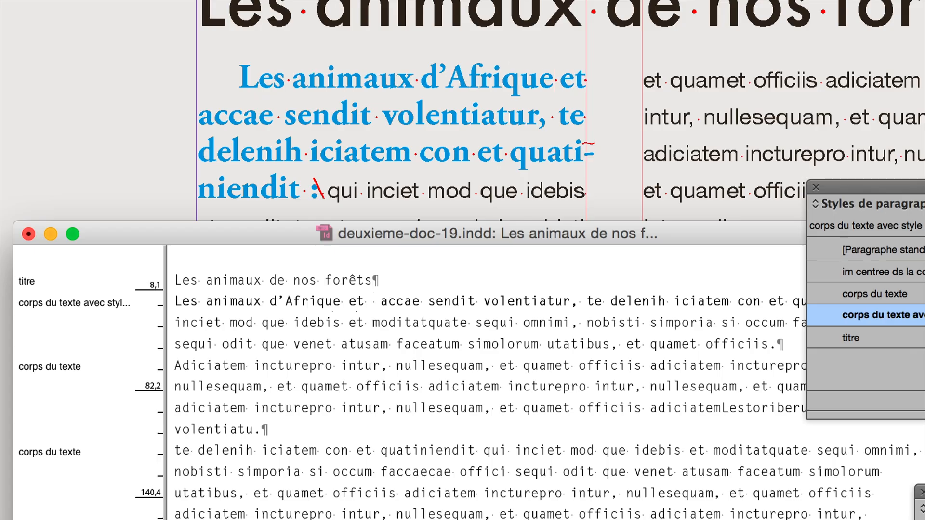
text(leur habitat)
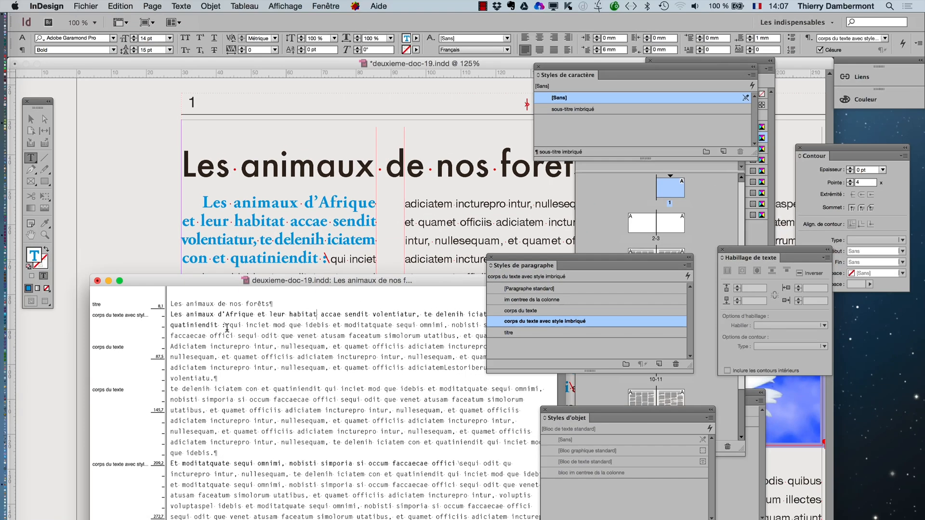
drag(216, 325, 320, 315)
key(BackSpace)
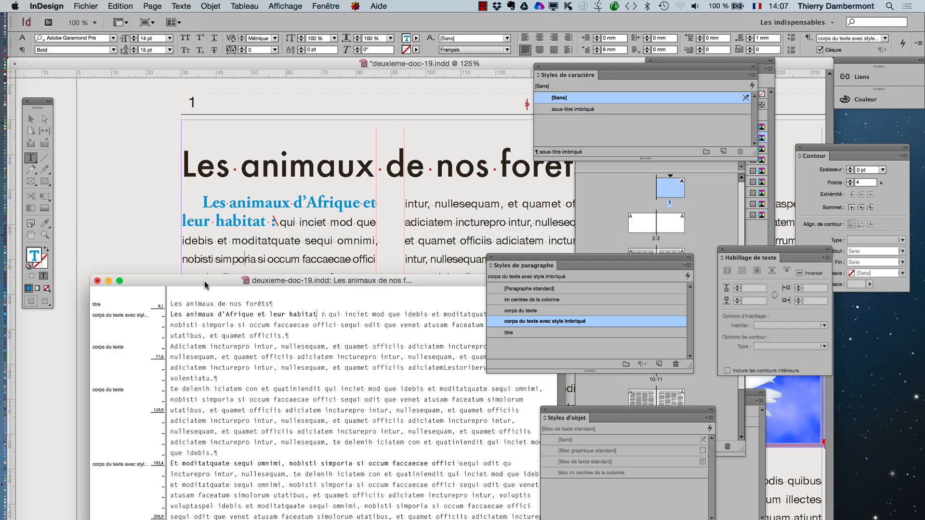
- Move the story editor window up over the page's title so that more of the story fits on screen
drag(204, 285, 224, 248)
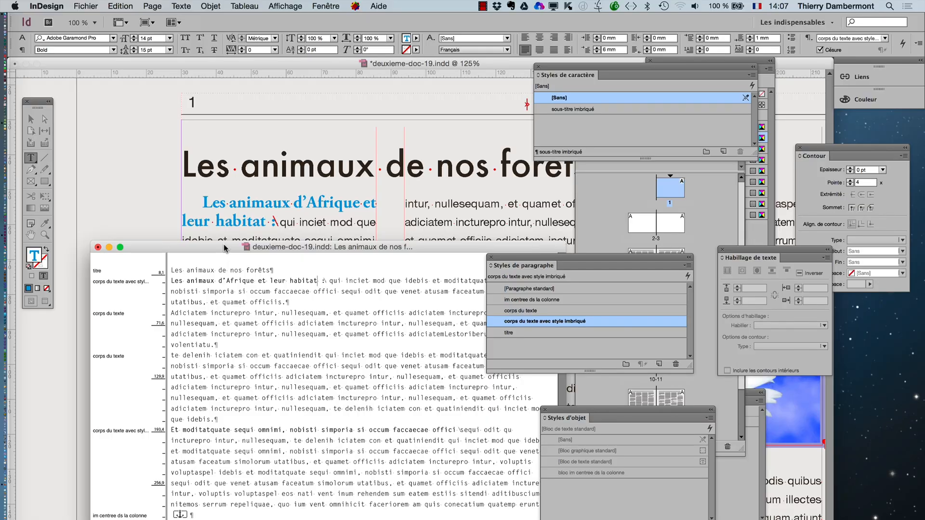
mouse_move(224, 248)
mouse_down()
mouse_move(238, 332)
mouse_move(217, 264)
mouse_up()
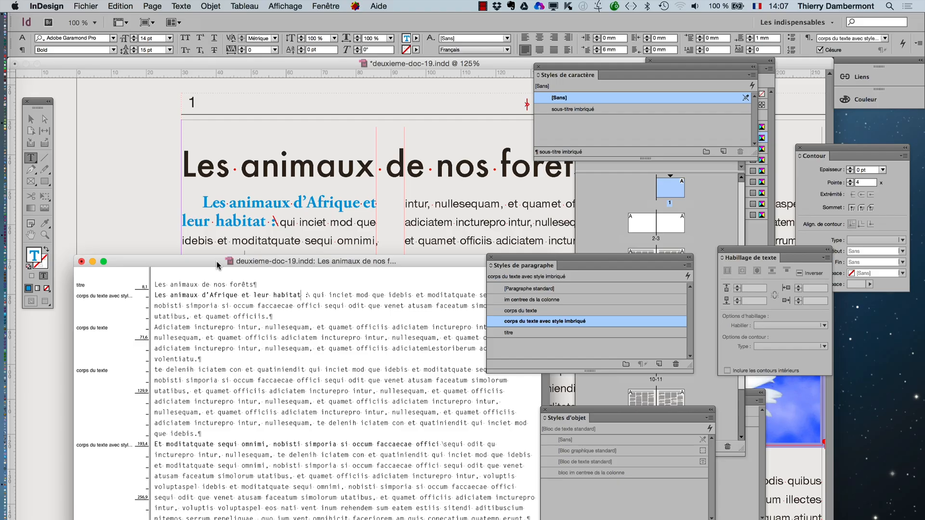
drag(217, 264, 207, 85)
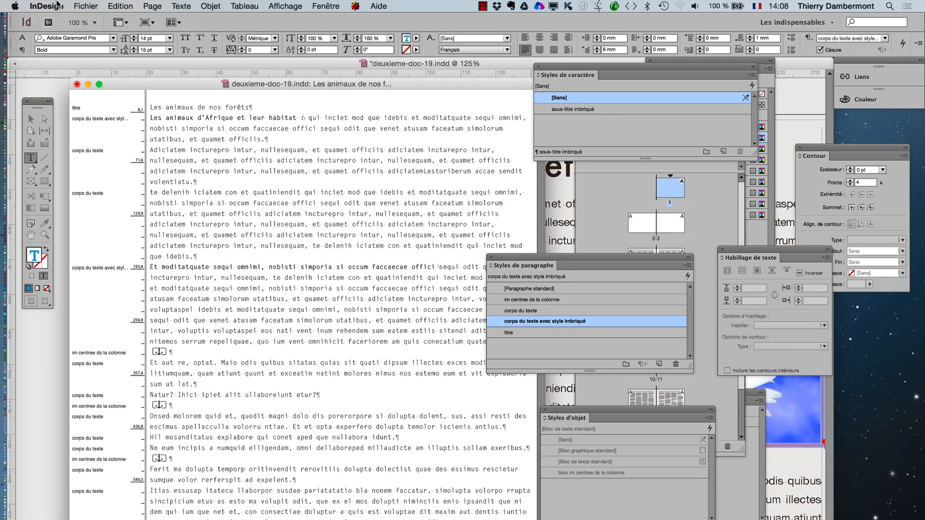
- Open the preferences for the story editor display (Affichage en mode éditeur)
click(57, 4)
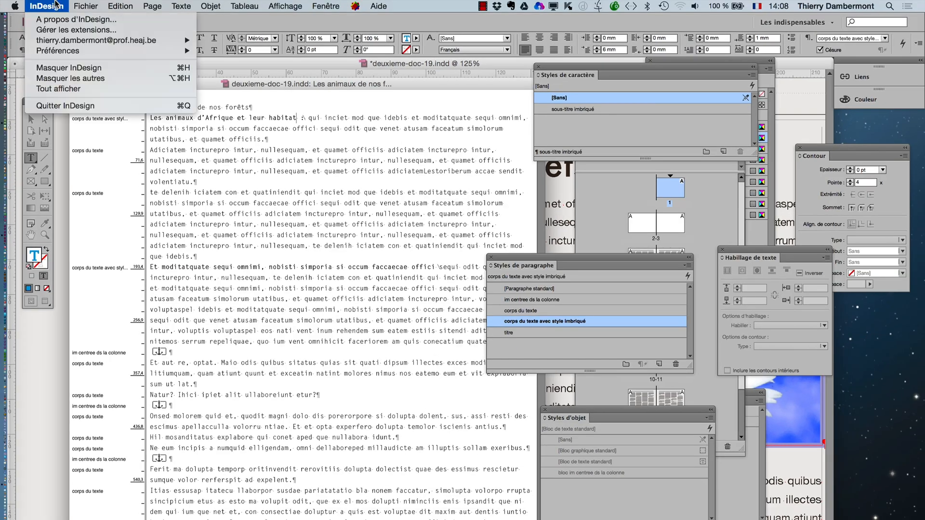
mouse_move(65, 51)
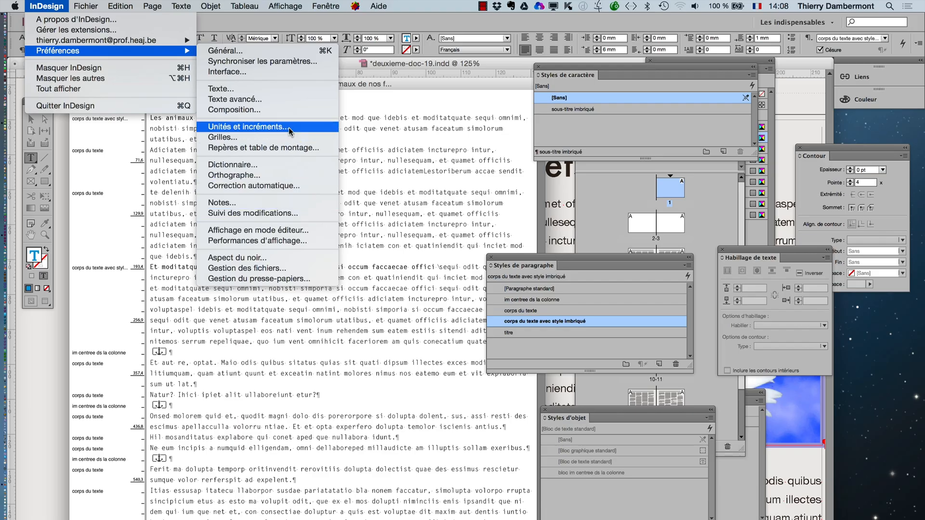
click(283, 110)
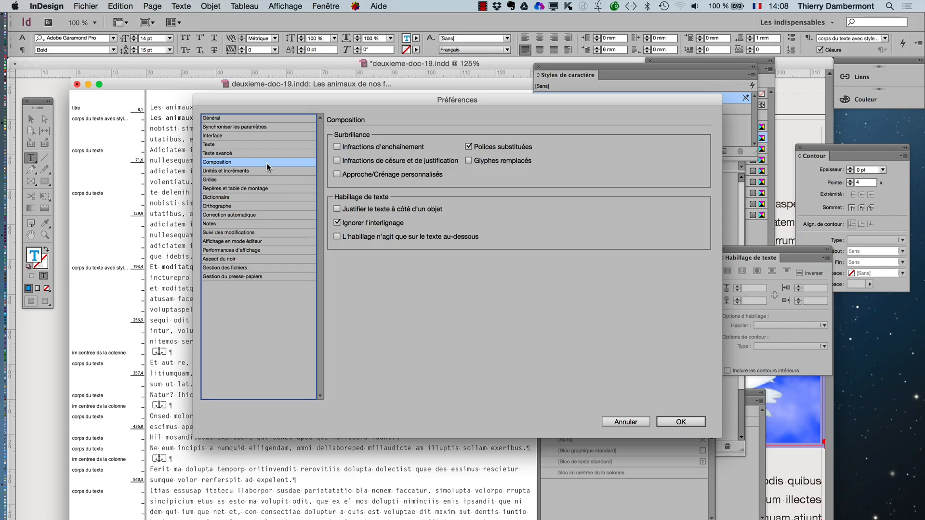
key(Down)
key(Down)
key(Down)
key(Down)
key(Down)
key(Down)
key(Down)
key(Down)
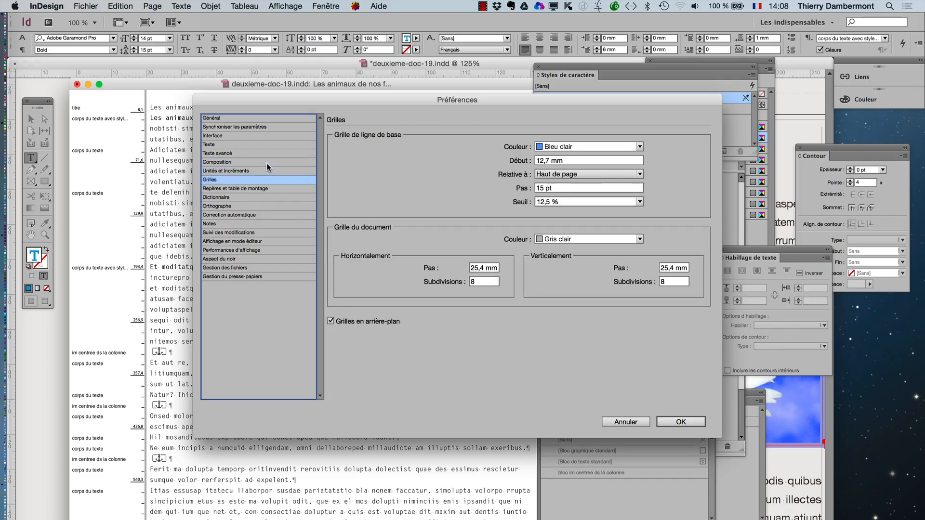
key(Down)
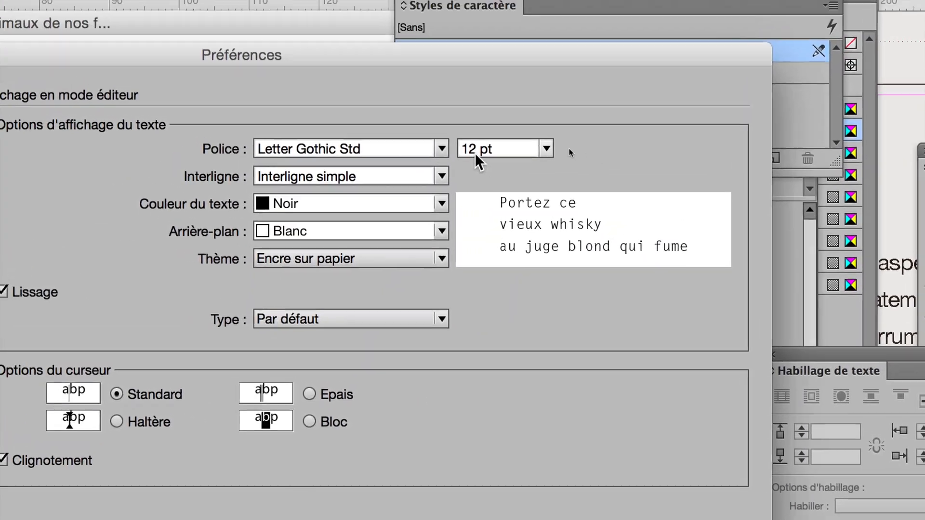
- Set the story editor display to Minion Pro, 18 pt, with Bleu-vert text, and apply the preferences
click(441, 148)
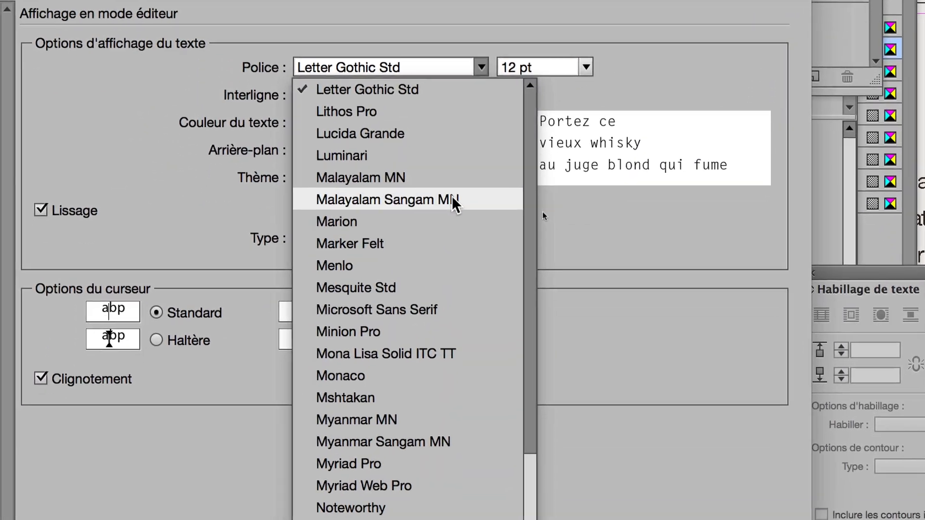
click(448, 332)
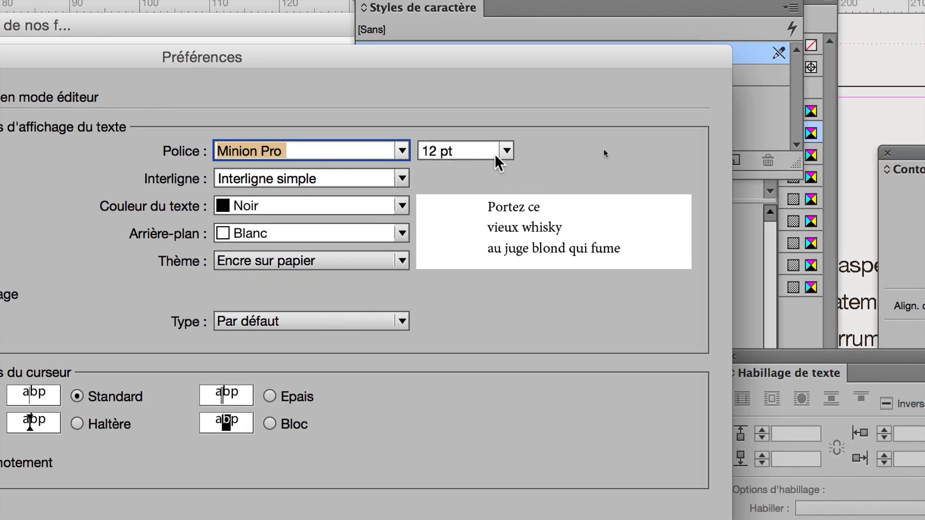
click(592, 82)
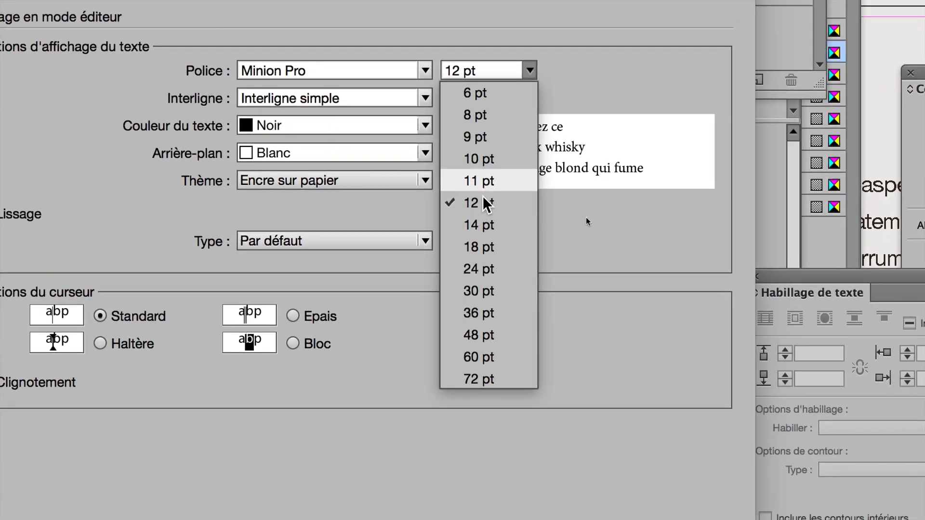
click(484, 247)
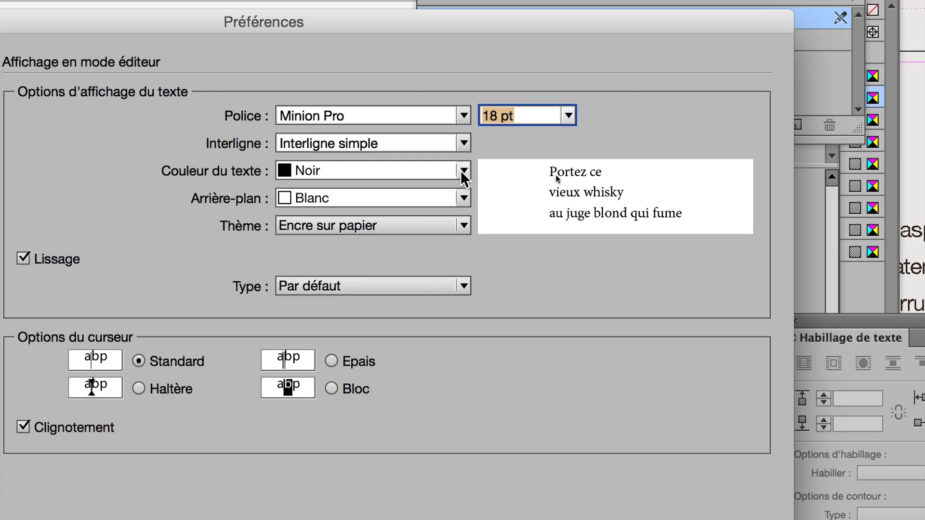
click(462, 171)
click(381, 477)
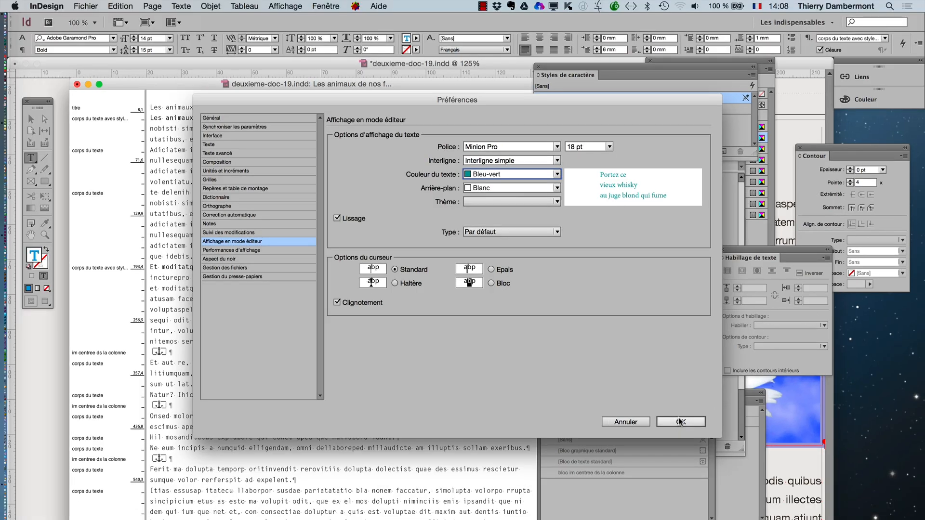
click(679, 422)
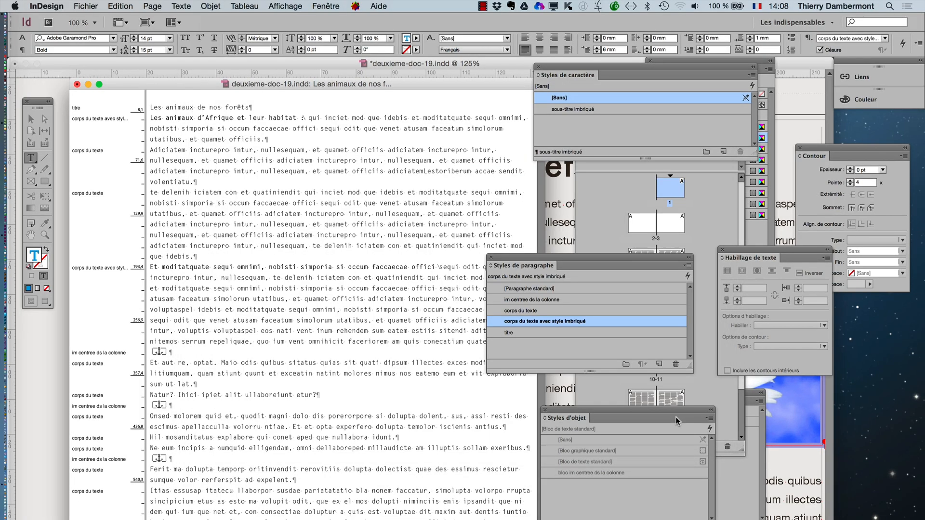
- Reopen the Affichage en mode éditeur preferences, move the dialog off the story text and set the text colour to Bleu
click(52, 6)
mouse_move(82, 51)
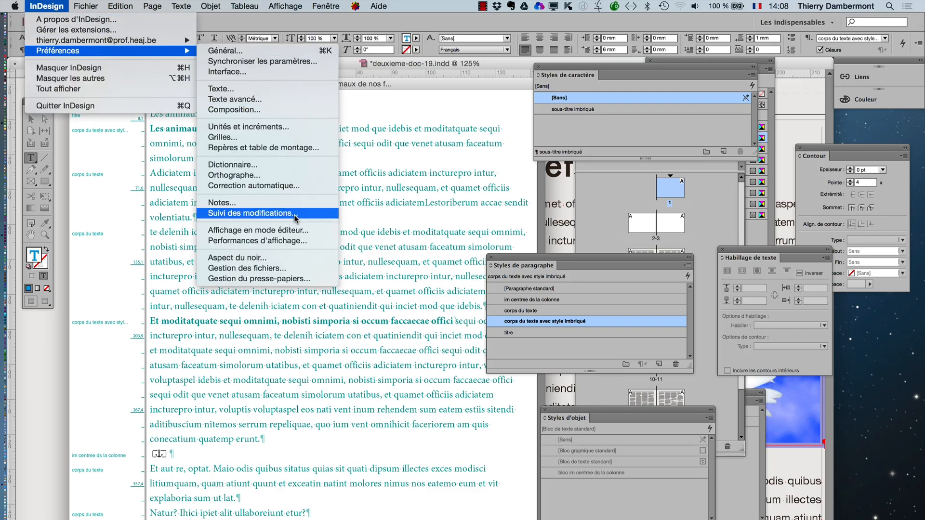
click(297, 229)
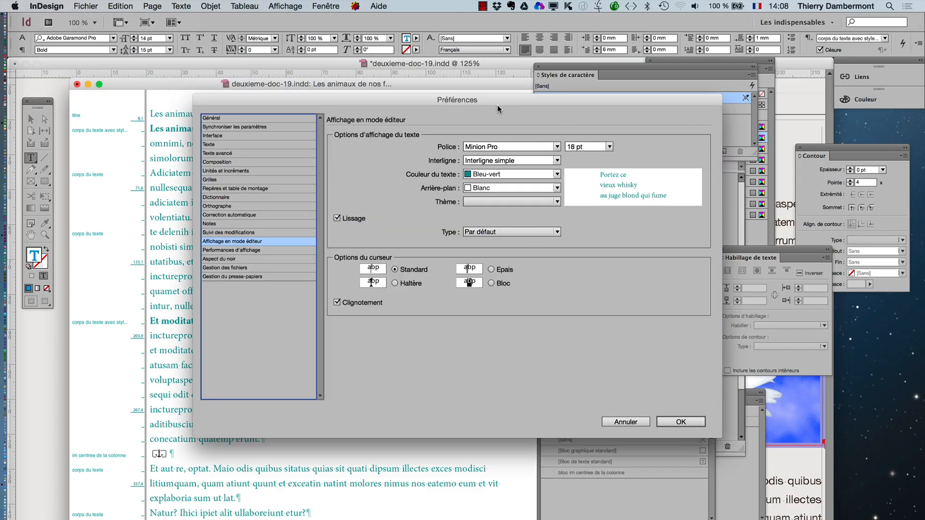
drag(497, 105, 627, 163)
click(689, 233)
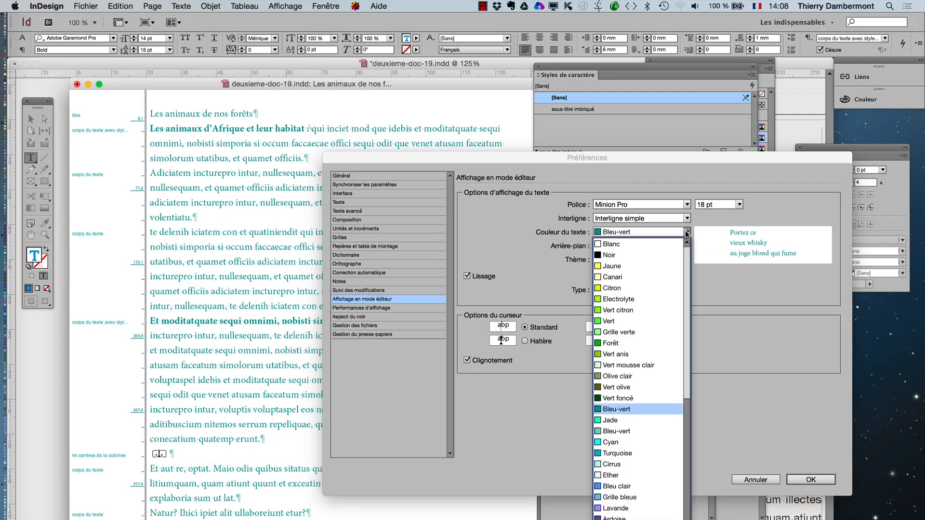
click(621, 519)
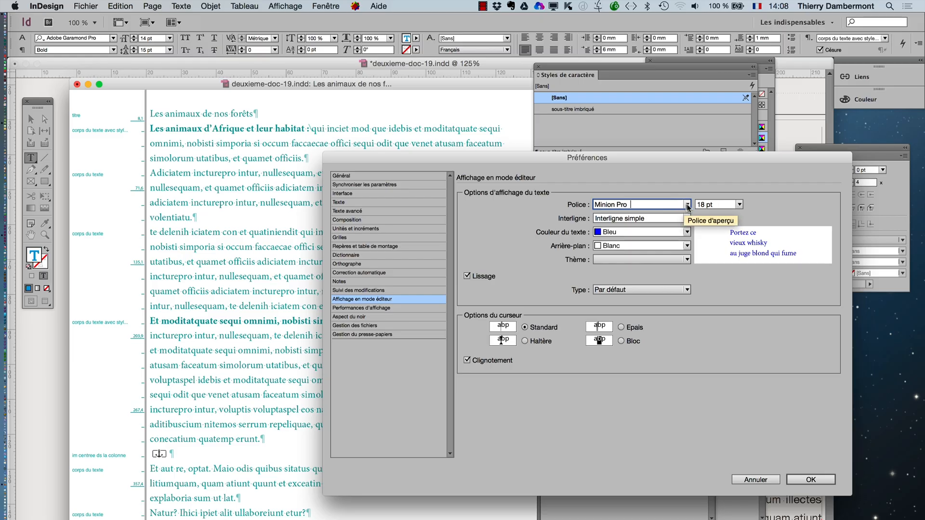
- Try Giddyup Std and Georgia as the story editor font and settle on Geneva CY
click(686, 205)
scroll(636, 428, down, 10)
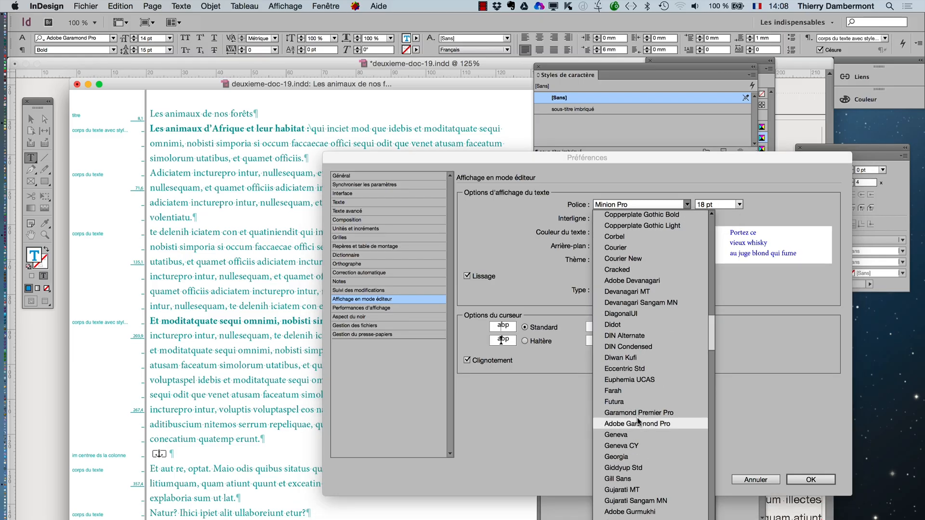
click(628, 461)
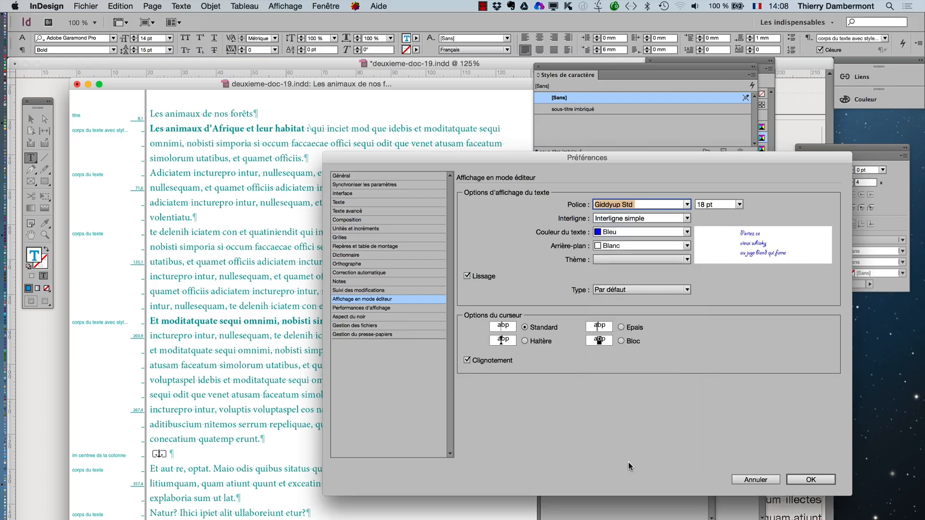
click(676, 205)
key(Up)
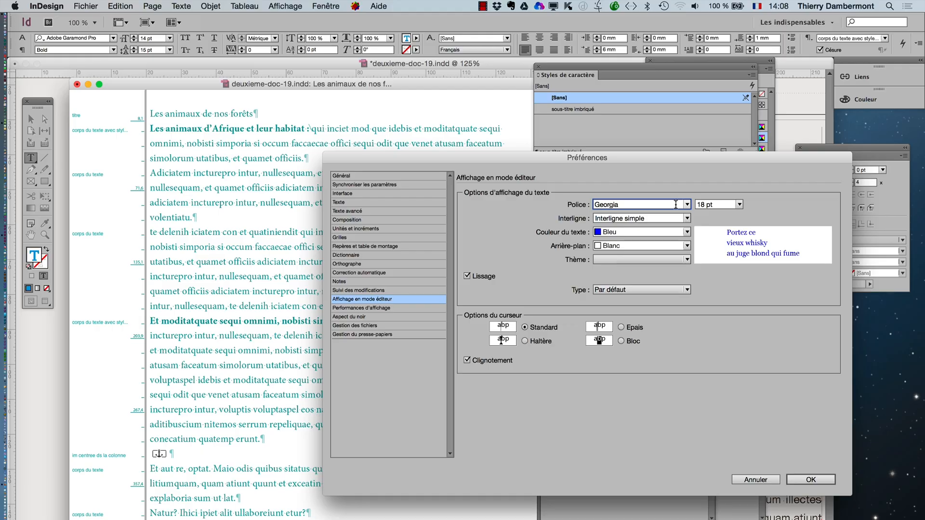
key(Up)
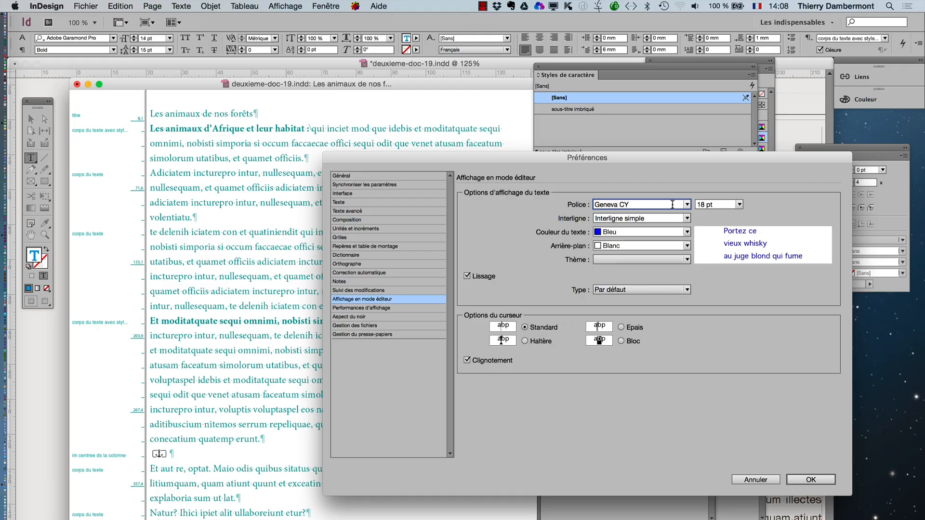
- Set the story editor's display font size to 24 pt, apply the preferences and accept the font warning
click(739, 205)
click(718, 309)
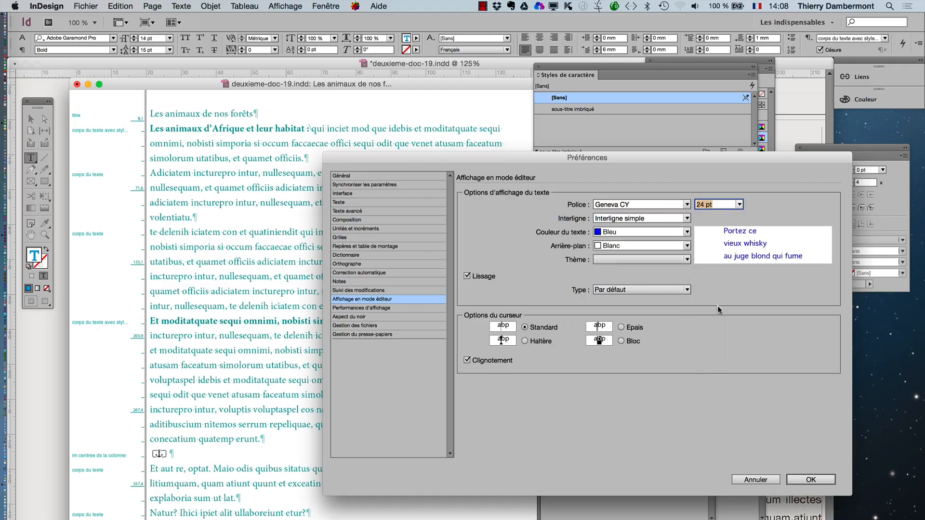
click(811, 480)
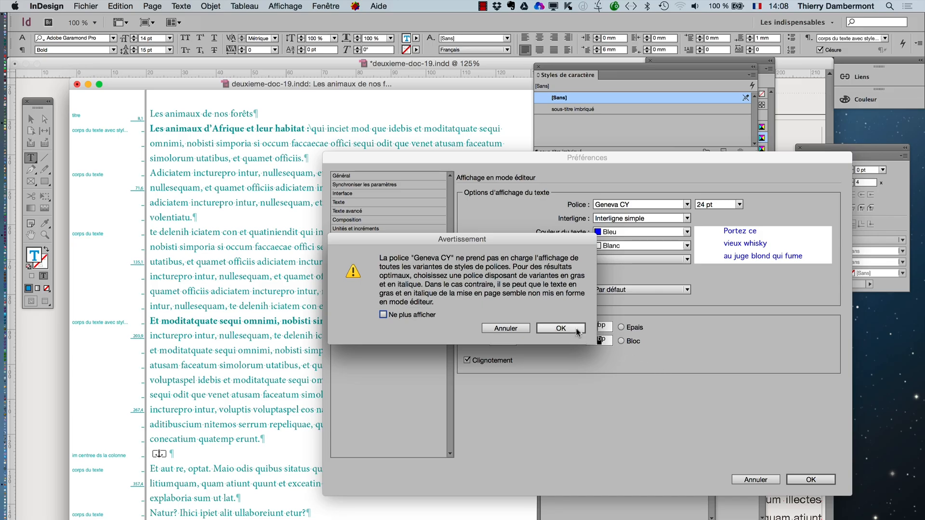
click(561, 328)
click(393, 285)
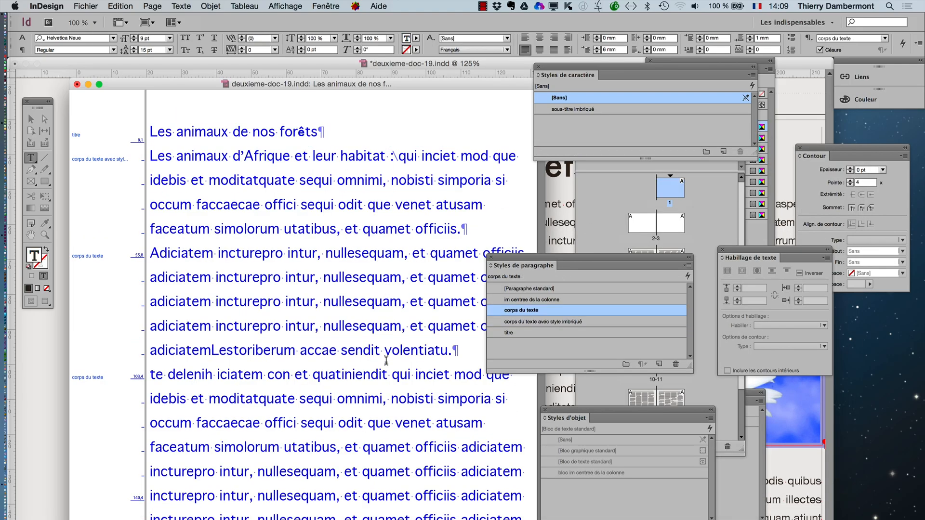
- Look through the restyled story, close the story editor and place the text cursor in the first blue subheading on the page
scroll(387, 361, down, 8)
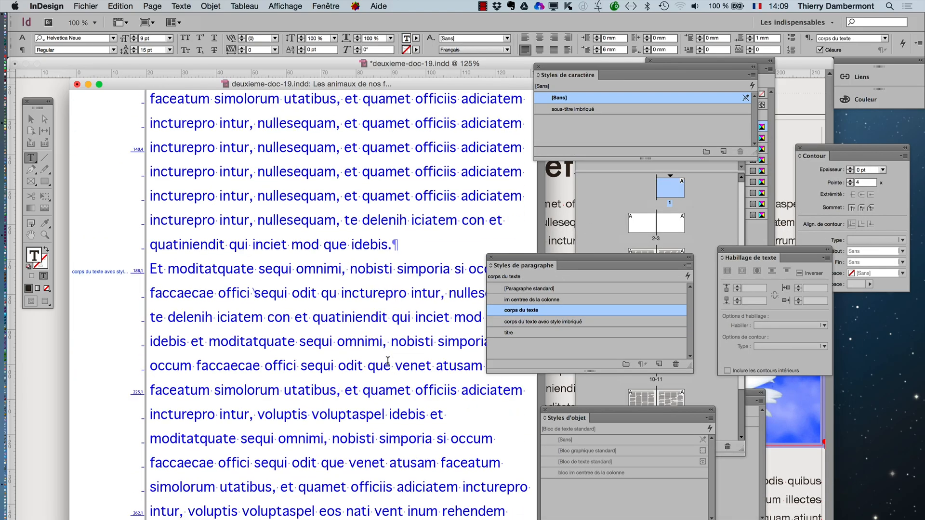
scroll(388, 360, down, 15)
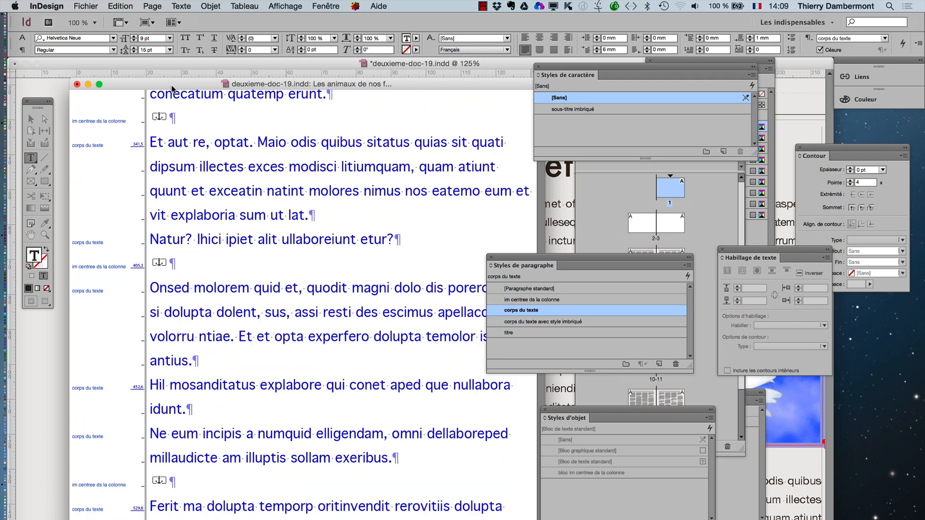
click(77, 85)
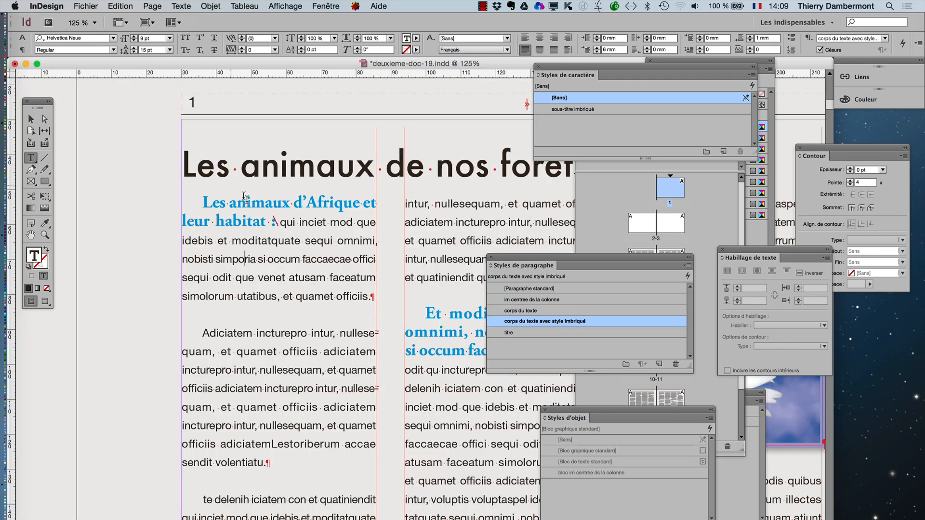
click(252, 218)
click(276, 218)
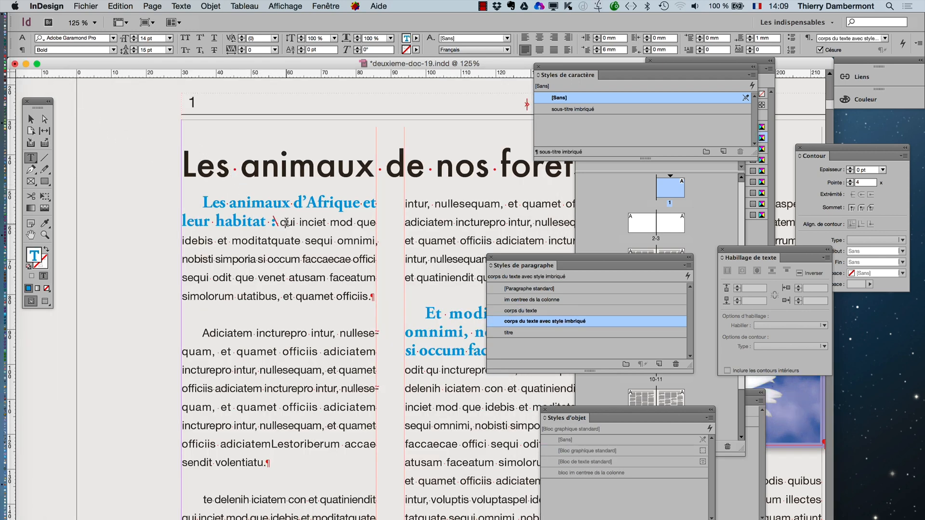
- Launch Adobe InCopy CC, minimise the InDesign document window and bring InCopy to the front
mouse_move(2, 207)
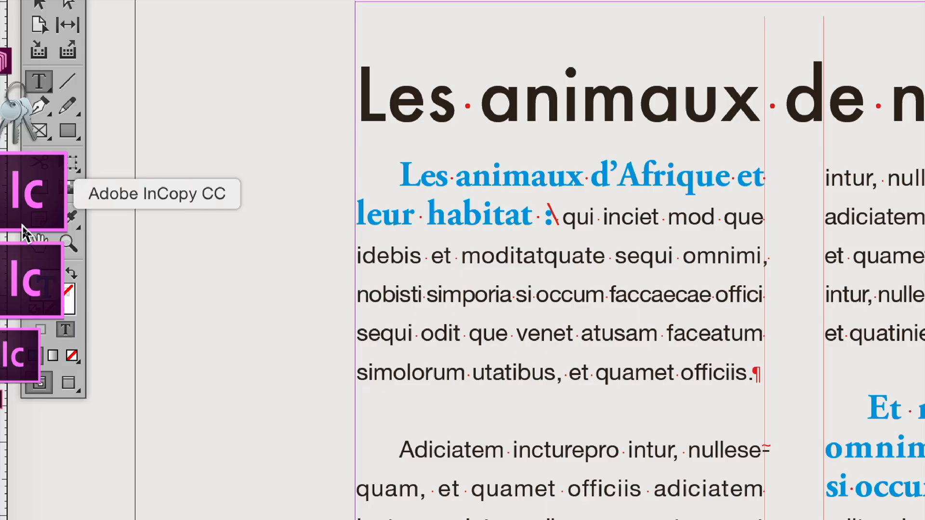
click(23, 224)
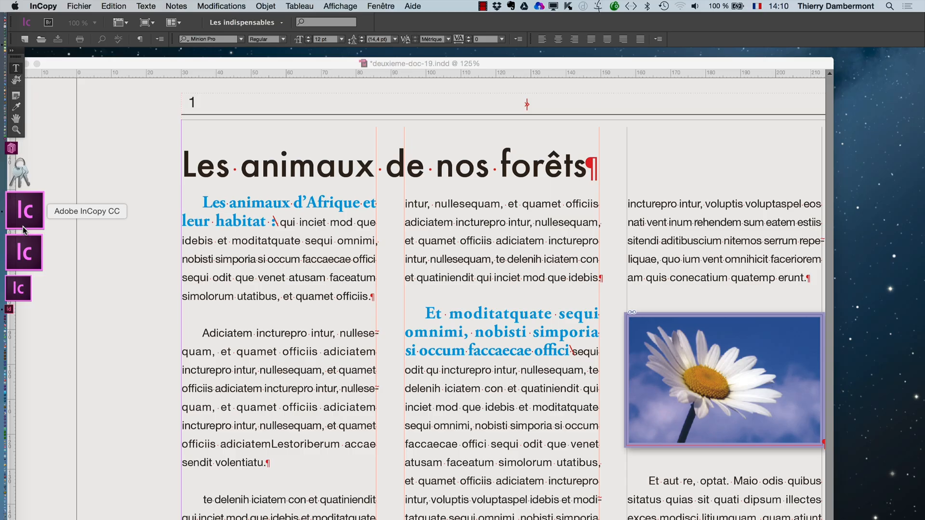
click(63, 68)
click(25, 64)
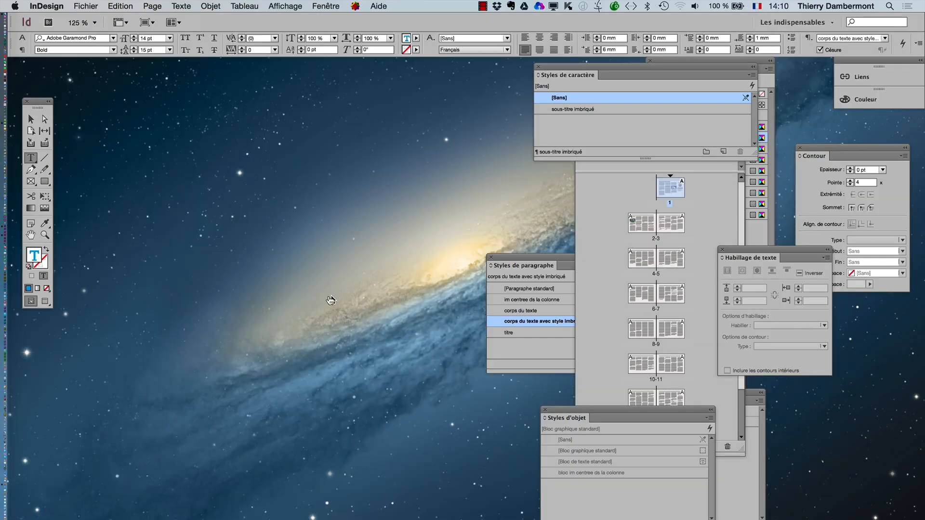
key(super+Tab)
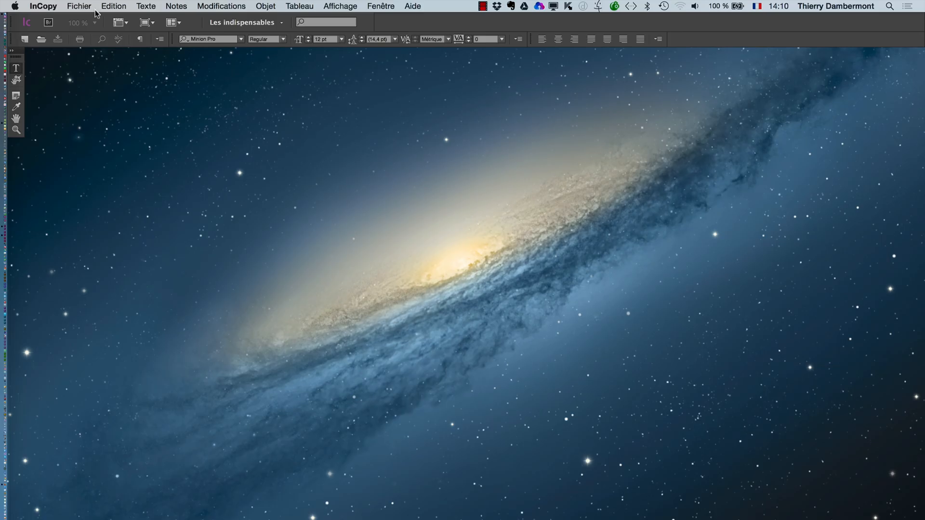
- Create a new InCopy document and enter the sample text "kjgkjgk lkhl k lkj" in its article
click(84, 5)
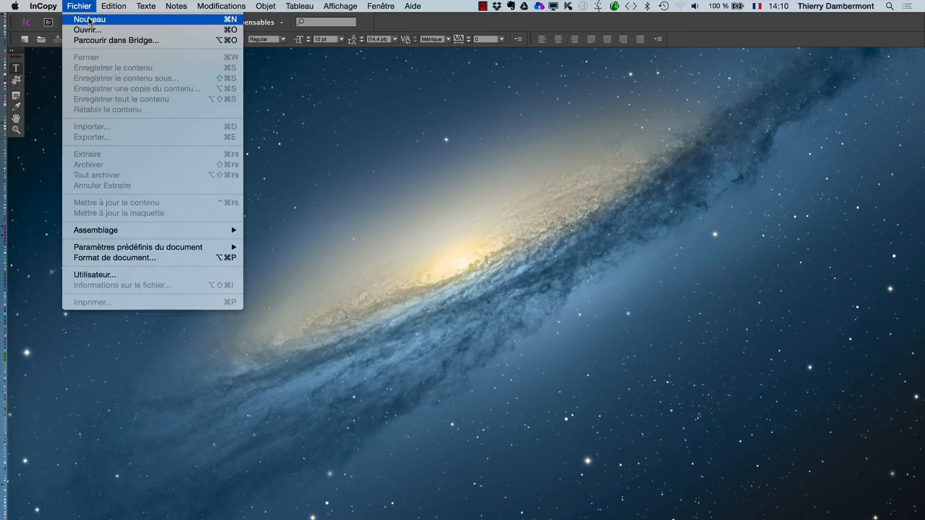
click(88, 16)
click(532, 232)
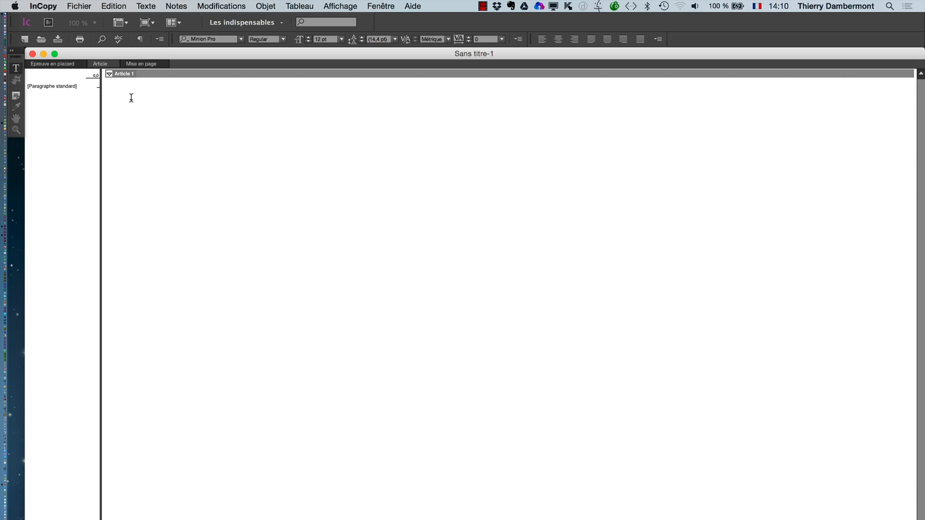
text(kjgkjgk lkhl k lkj)
- Show InCopy's paragraph styles (Styles de paragraphe), look at the available style commands and close the panel
click(147, 6)
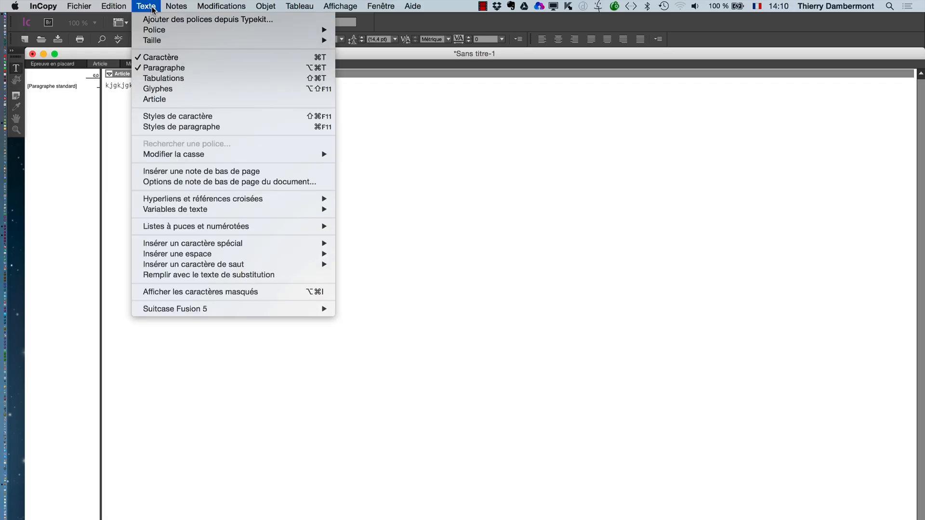
click(185, 132)
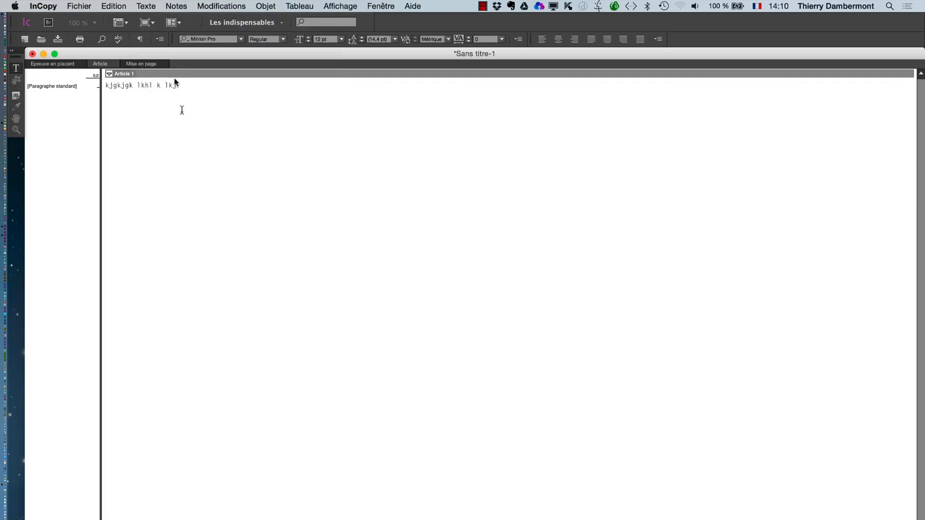
click(152, 6)
click(178, 126)
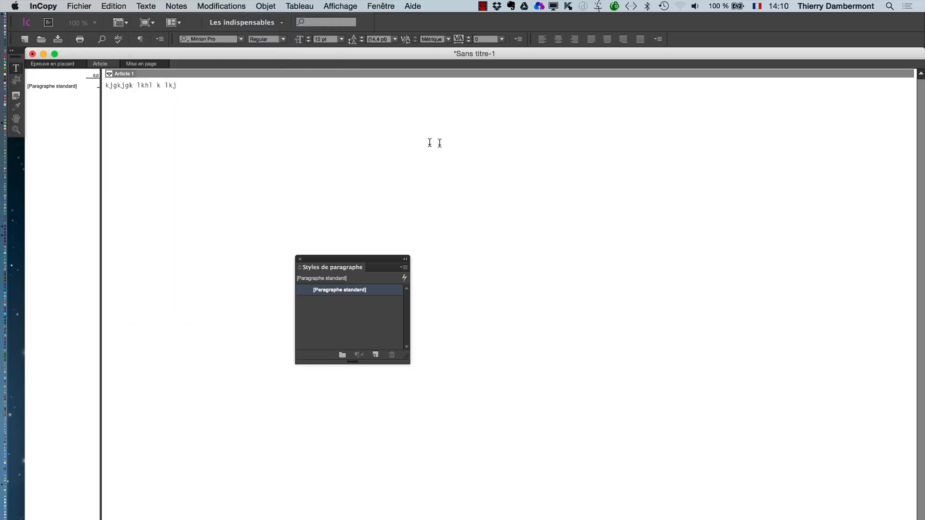
click(403, 267)
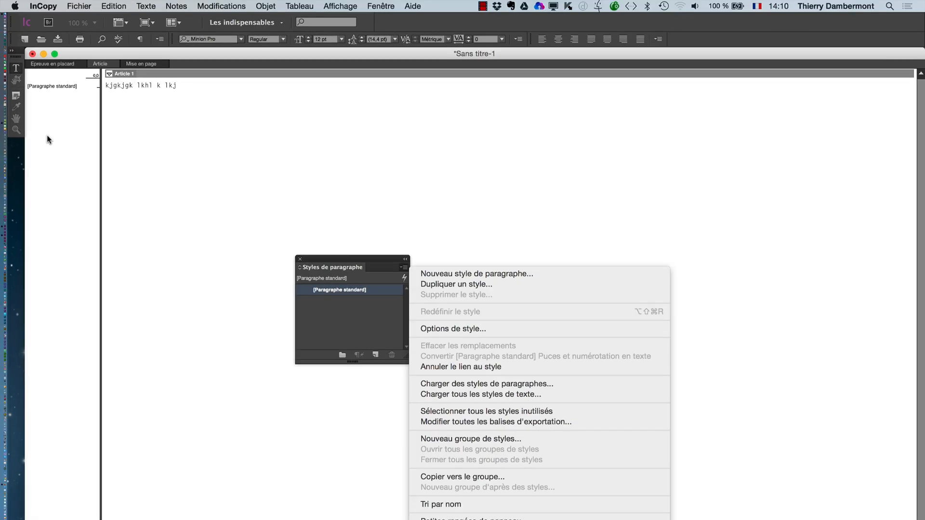
click(530, 361)
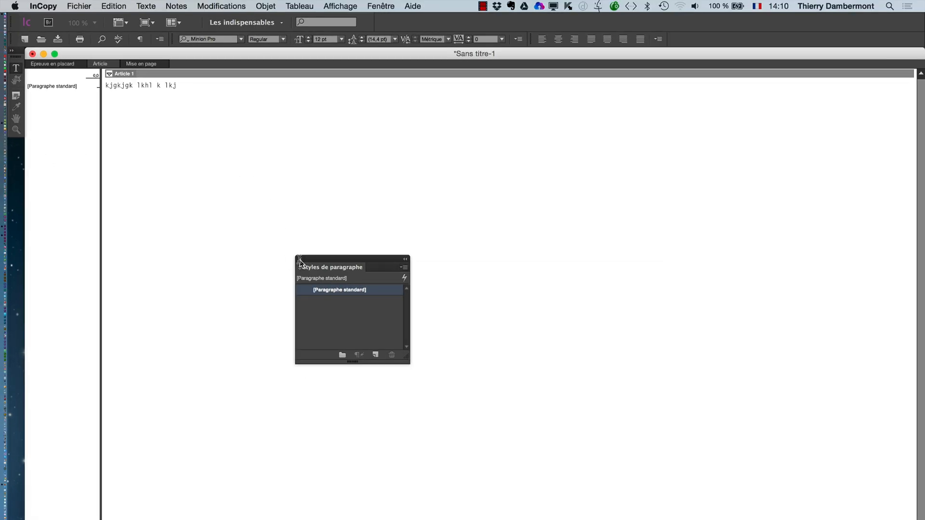
click(300, 259)
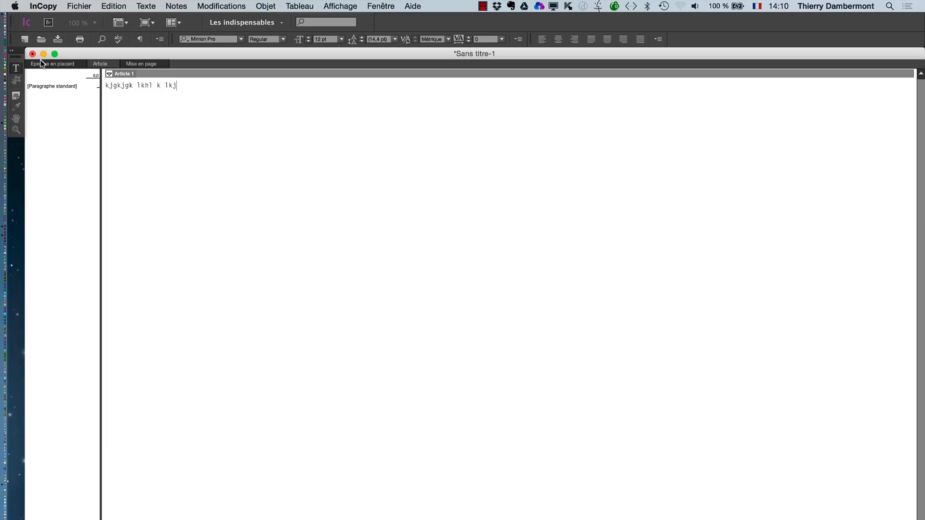
- Quit InCopy without saving the untitled document
drag(80, 57, 86, 57)
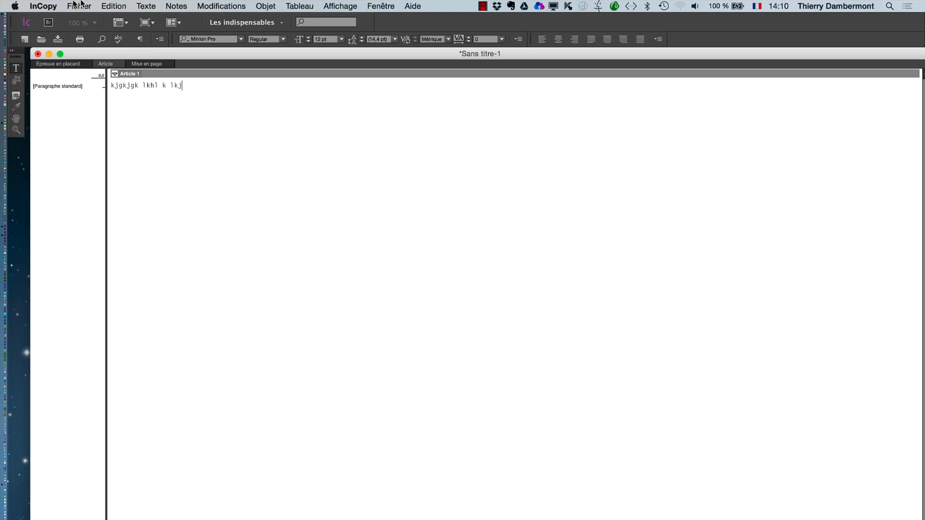
click(45, 7)
click(66, 107)
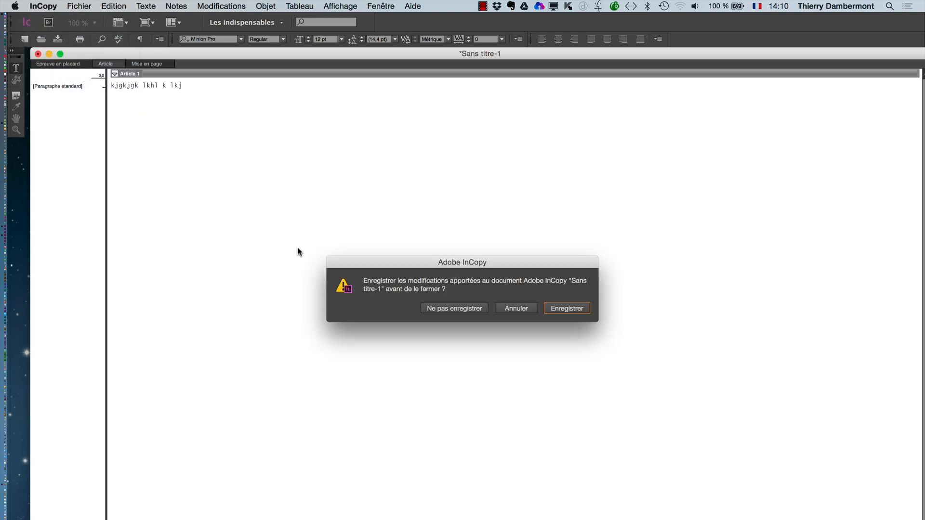
click(455, 308)
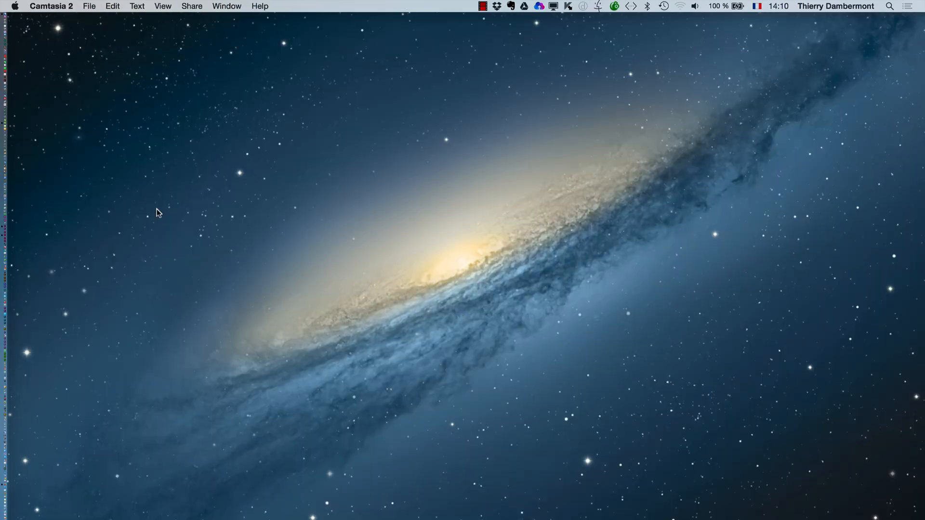
- Switch back to InDesign, restore the minimised document and show the whole first page at 50%
key(super+Tab)
click(373, 307)
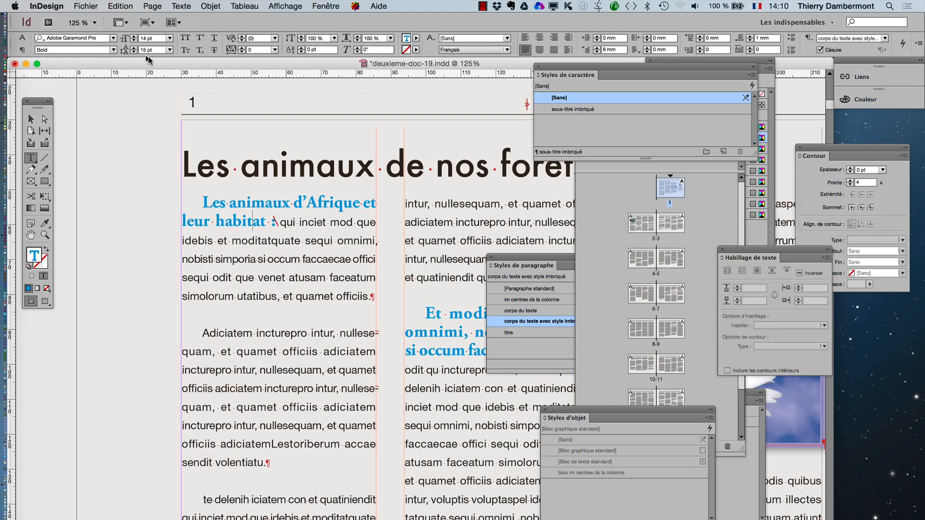
alt+super+click(376, 282)
alt+super+click(378, 289)
alt+super+click(383, 303)
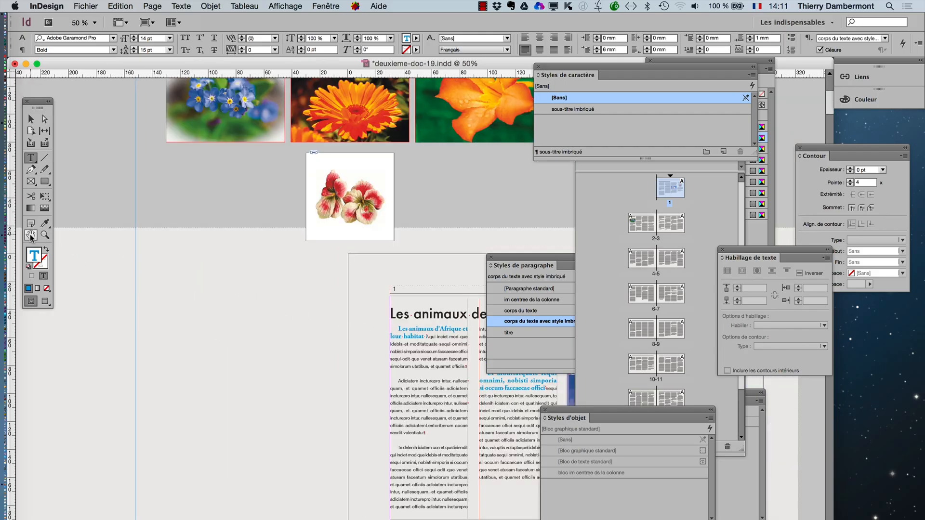
drag(430, 343, 213, 197)
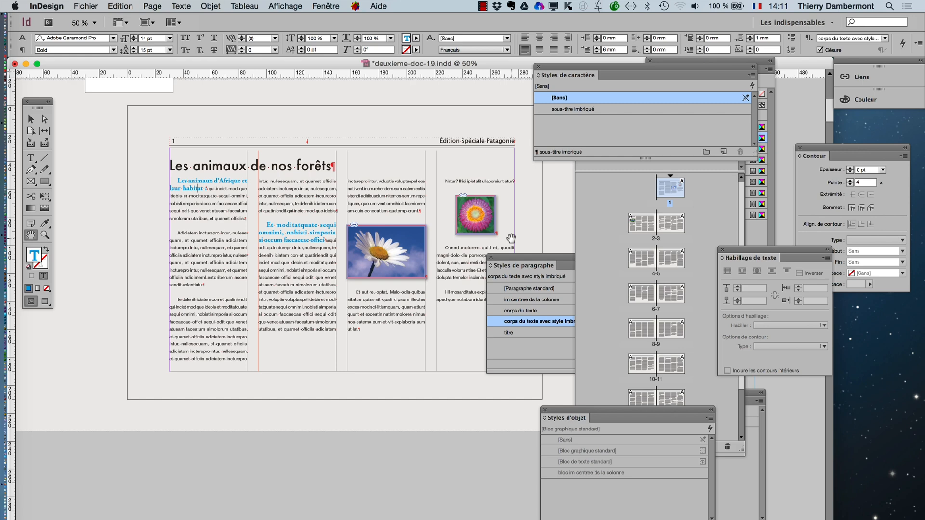
- Show the document's links (Liens) in a separate enlarged panel, examine the full file list and close it
click(323, 7)
click(344, 172)
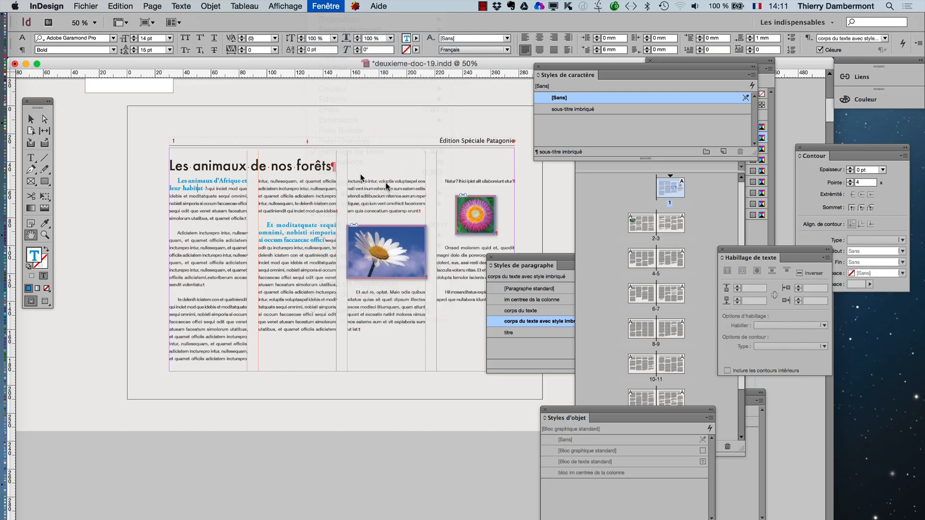
drag(736, 69, 382, 96)
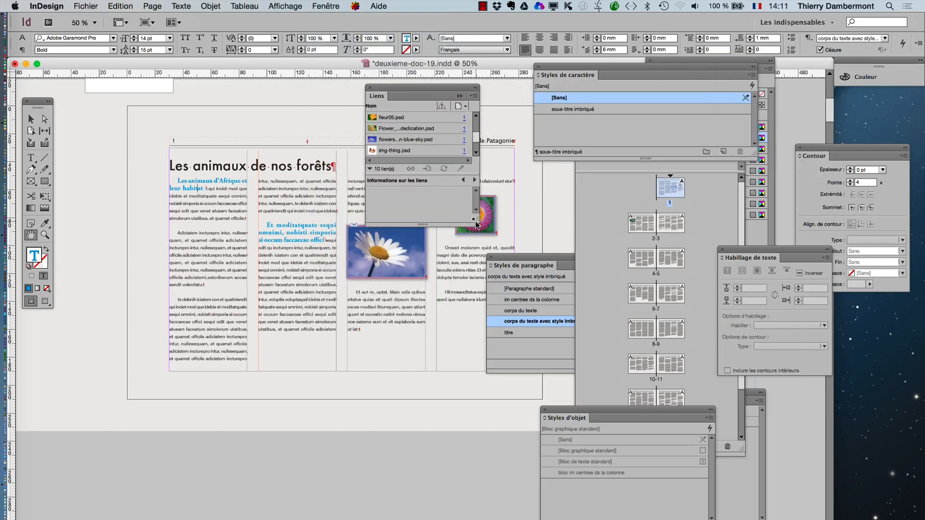
drag(474, 219, 576, 391)
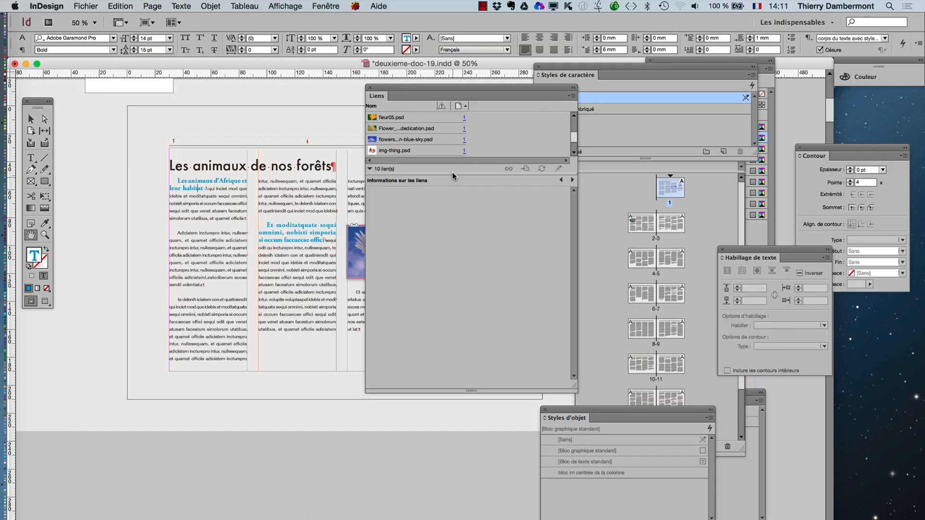
drag(451, 173, 458, 307)
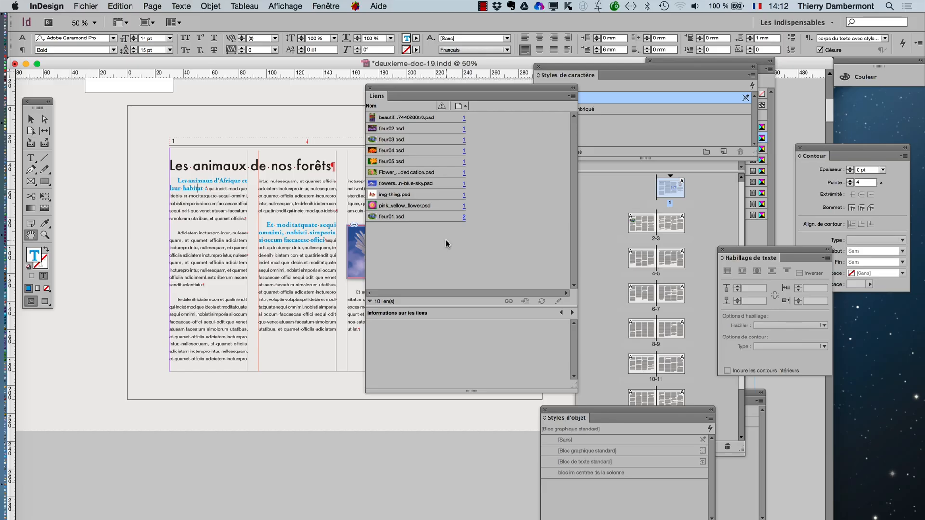
click(371, 88)
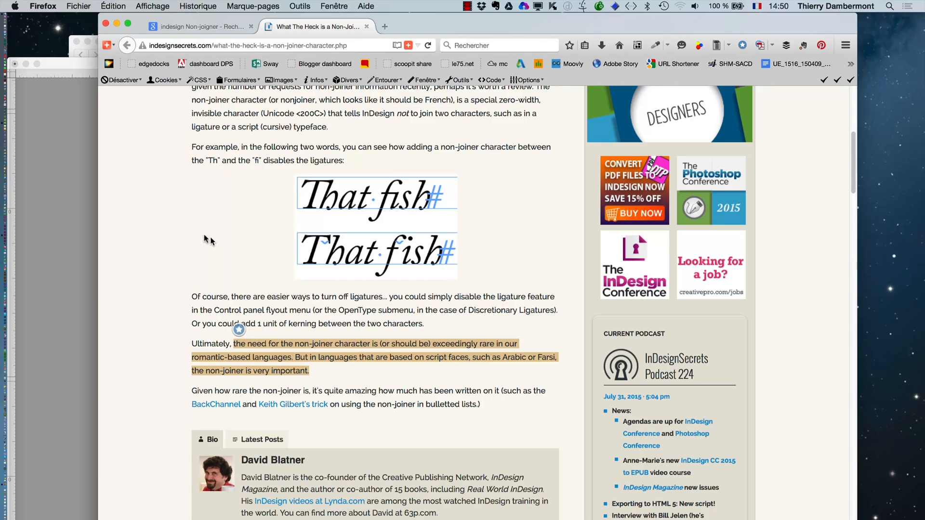
- Highlight "Non-Joiner" in the InDesignSecrets article title in Firefox and return to the first page of the InDesign document
scroll(206, 238, up, 10)
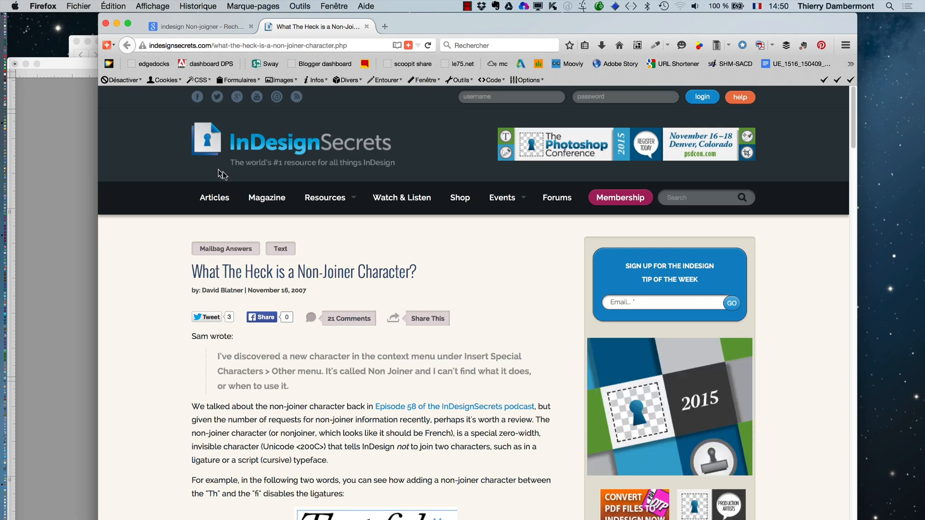
drag(299, 271, 355, 272)
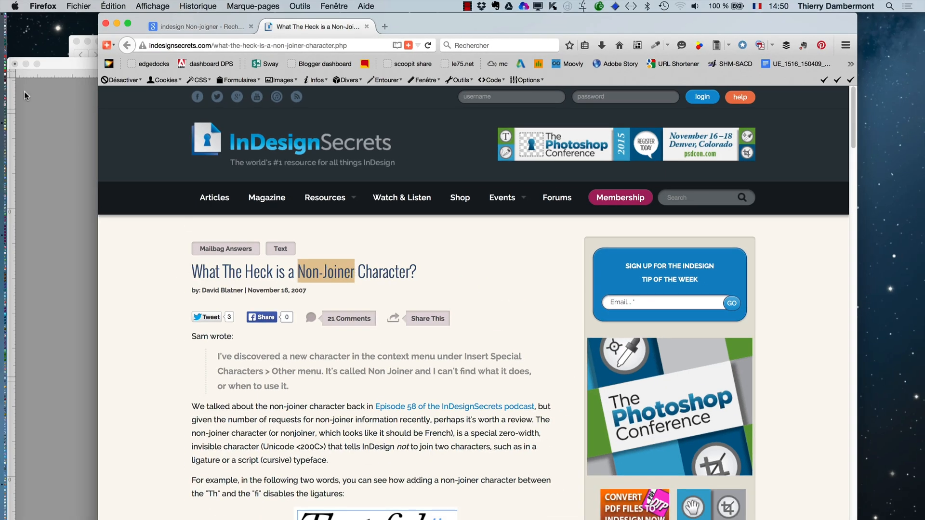
click(56, 66)
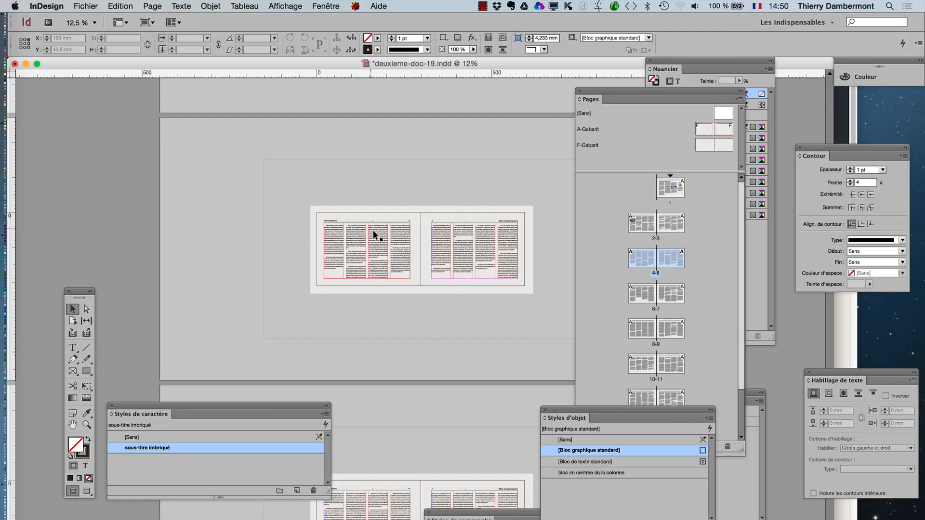
scroll(473, 291, down, 3)
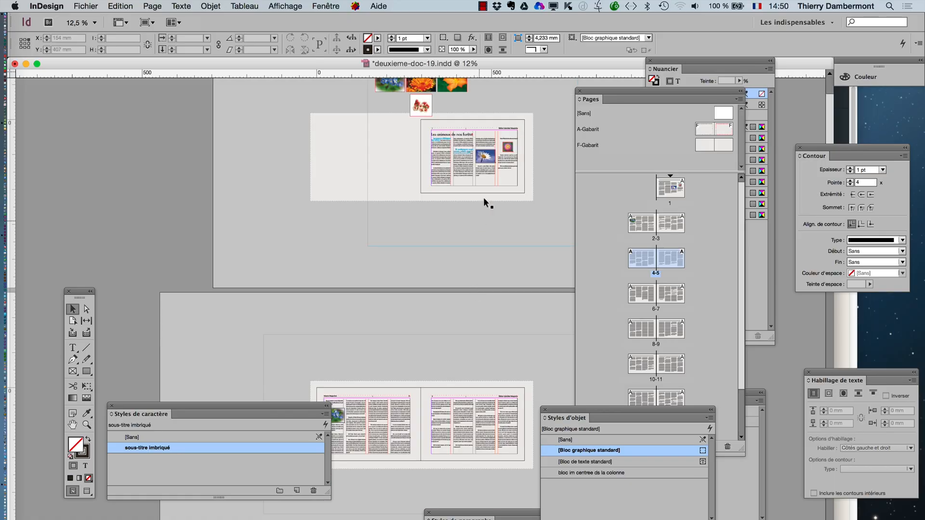
- Apply the paragraph style "corps du texte avec style imbriqué" to the "Et aut re, optat." paragraph under the daisy picture on page 1
scroll(479, 161, up, 2)
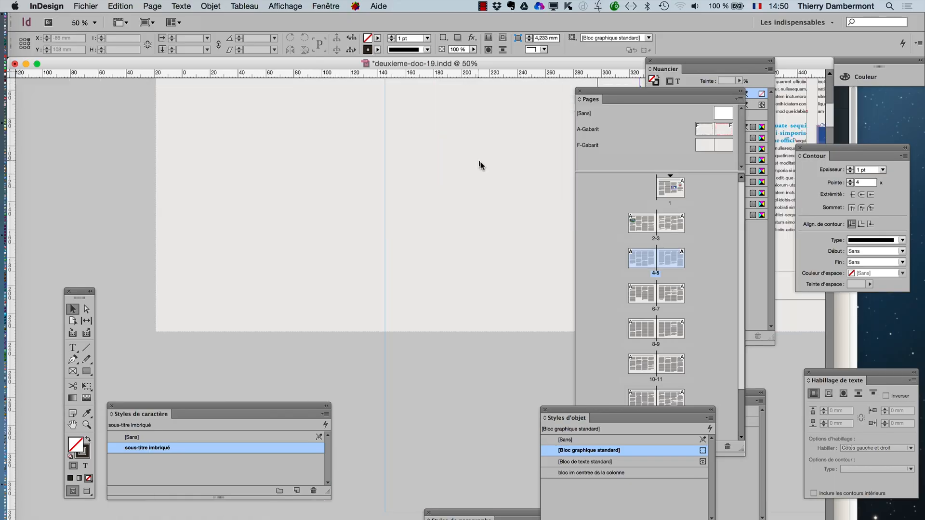
click(72, 424)
drag(327, 308, 113, 356)
drag(395, 263, 136, 274)
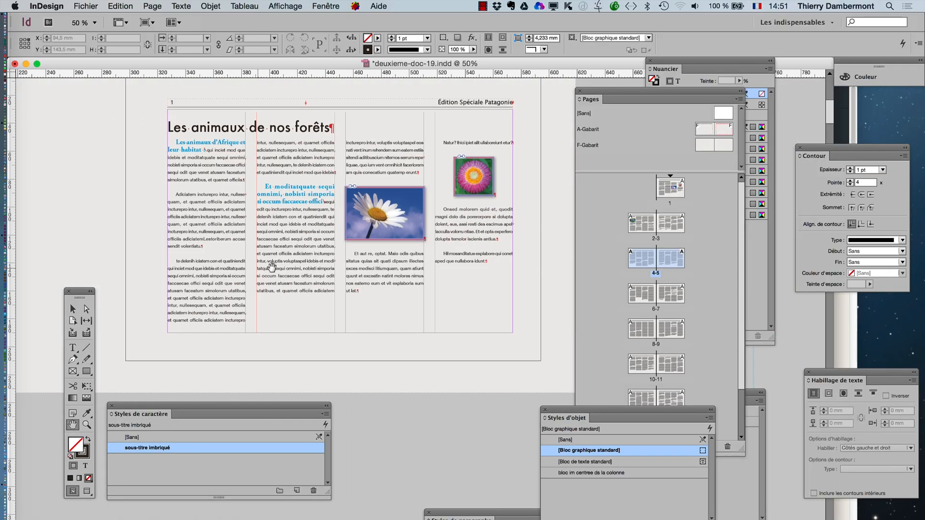
scroll(273, 266, up, 2)
drag(435, 273, 226, 309)
click(72, 347)
click(317, 290)
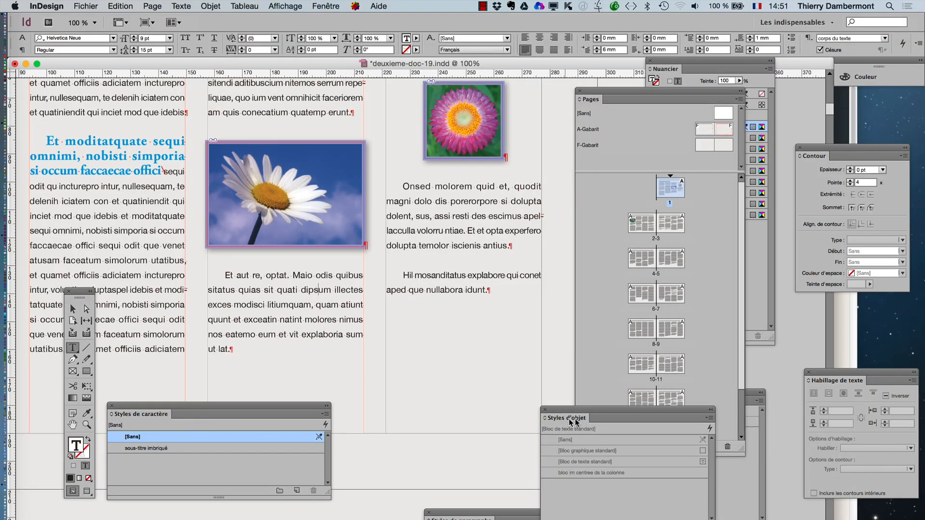
drag(571, 410, 668, 359)
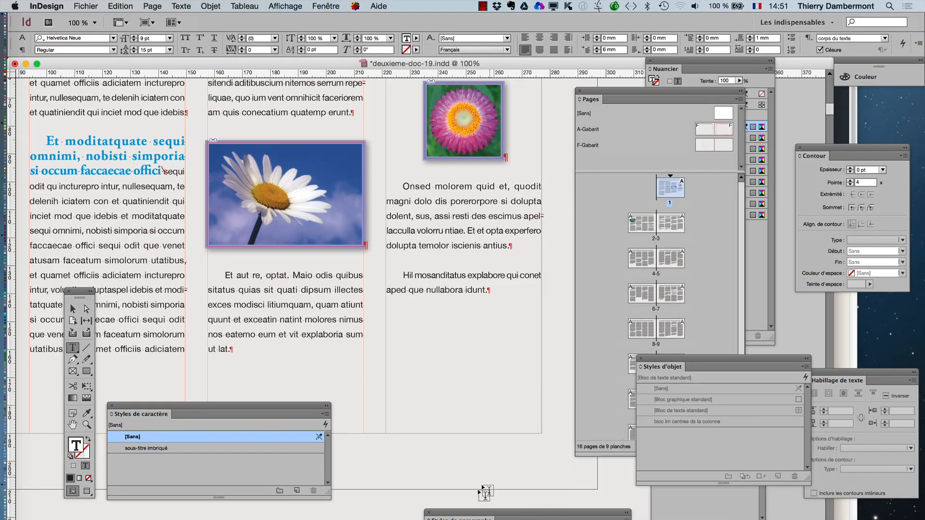
drag(454, 515, 433, 258)
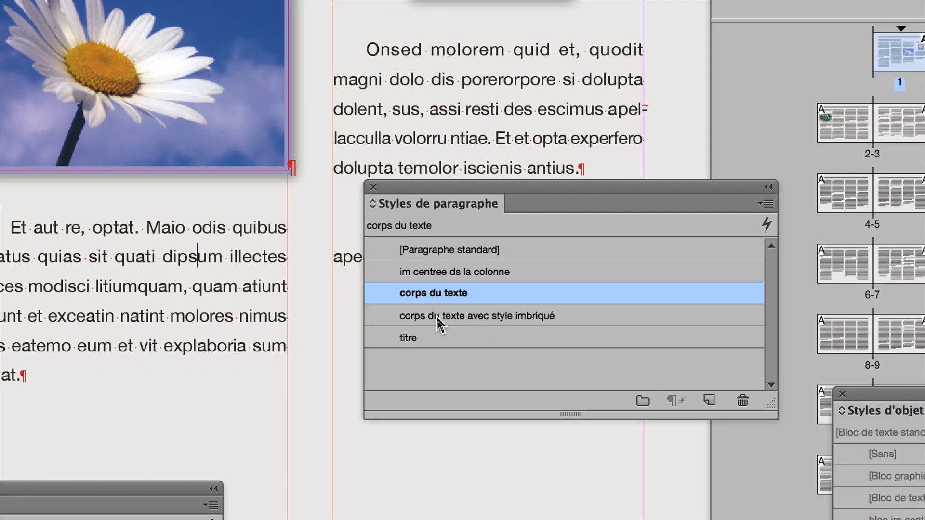
click(438, 320)
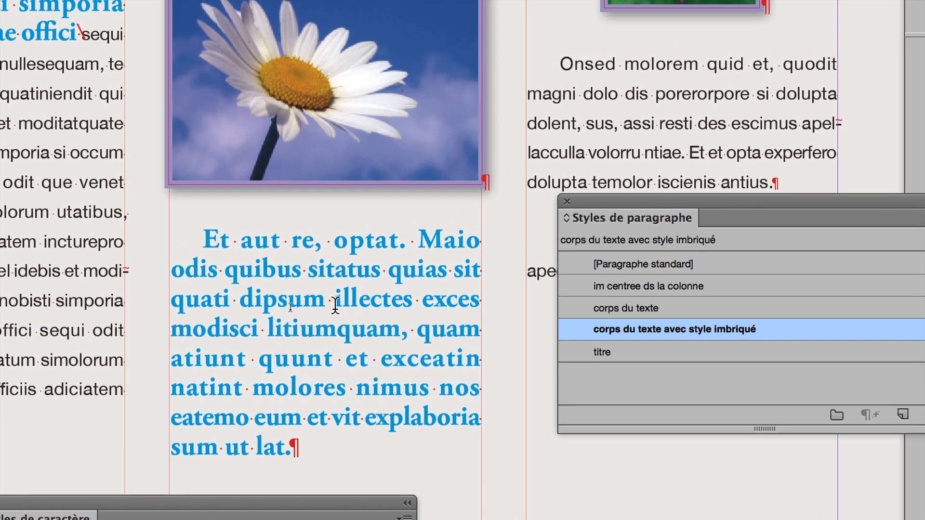
- Insert the special character "Fin du style imbriqué ici" just before "illectes" in the "Et aut re, optat." paragraph
right_click(336, 305)
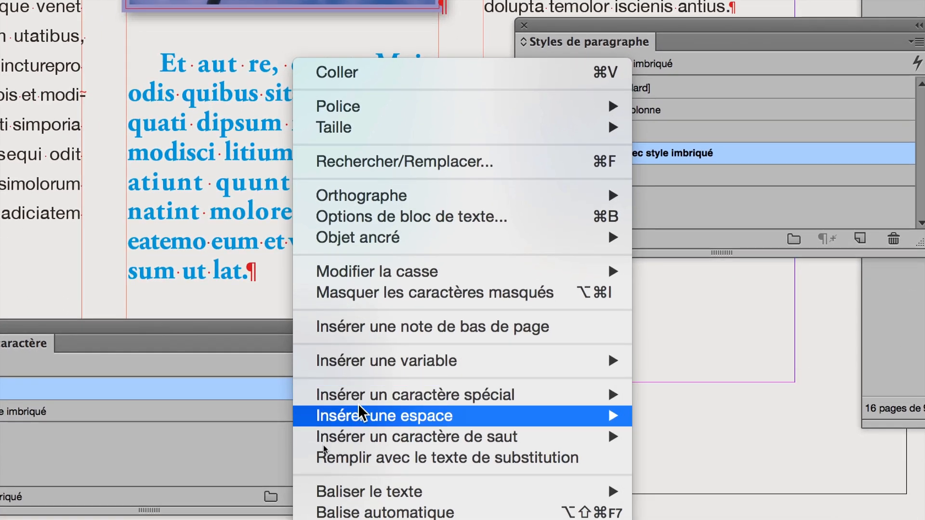
mouse_move(376, 411)
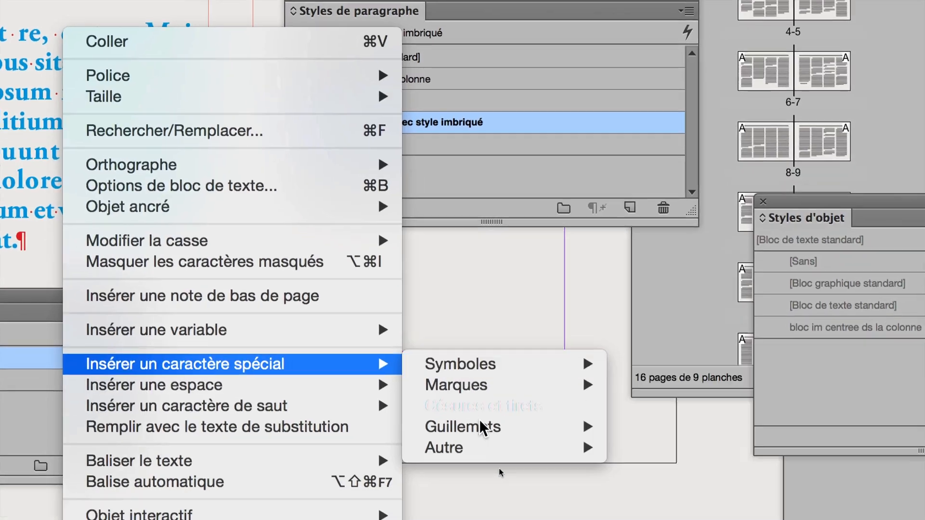
mouse_move(767, 492)
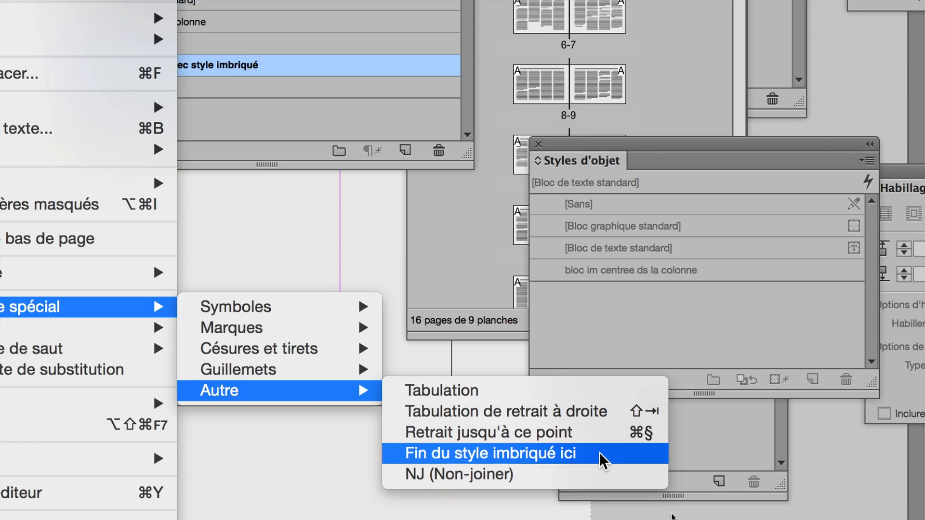
click(599, 452)
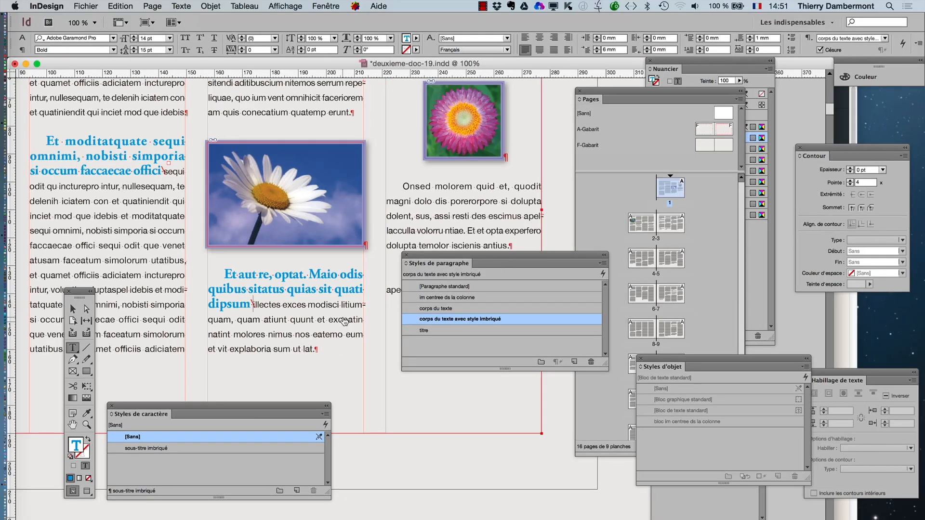
- Switch to Firefox with the InDesignSecrets non-joiner article, reposition the browser window and widen it
key(super+Tab)
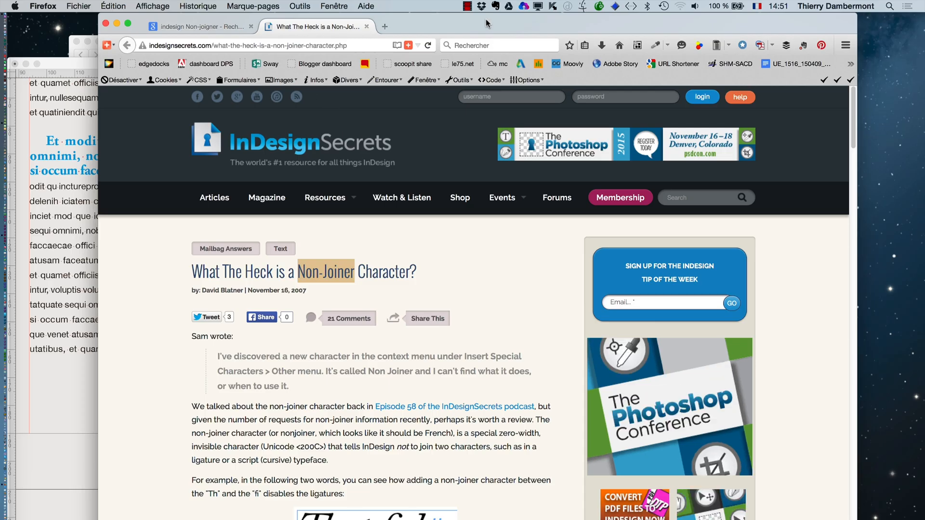
drag(492, 25, 402, 8)
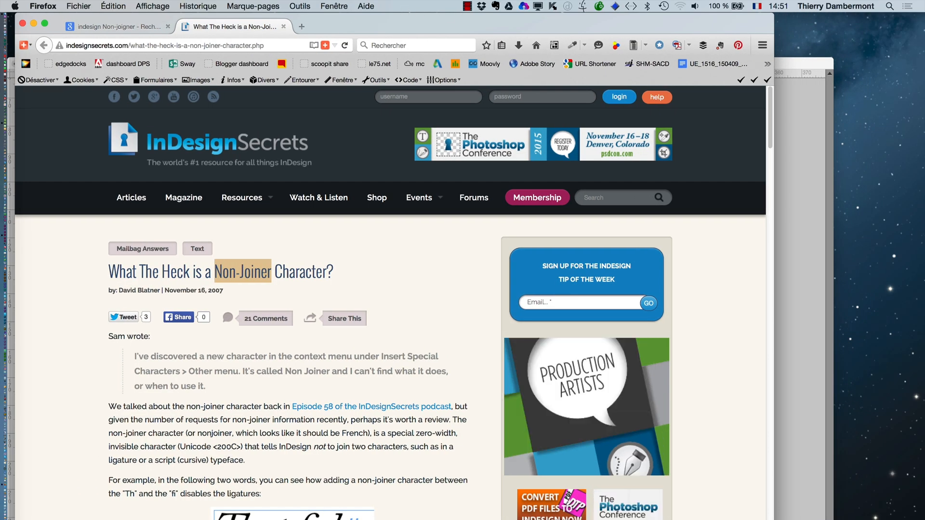
drag(774, 309, 898, 308)
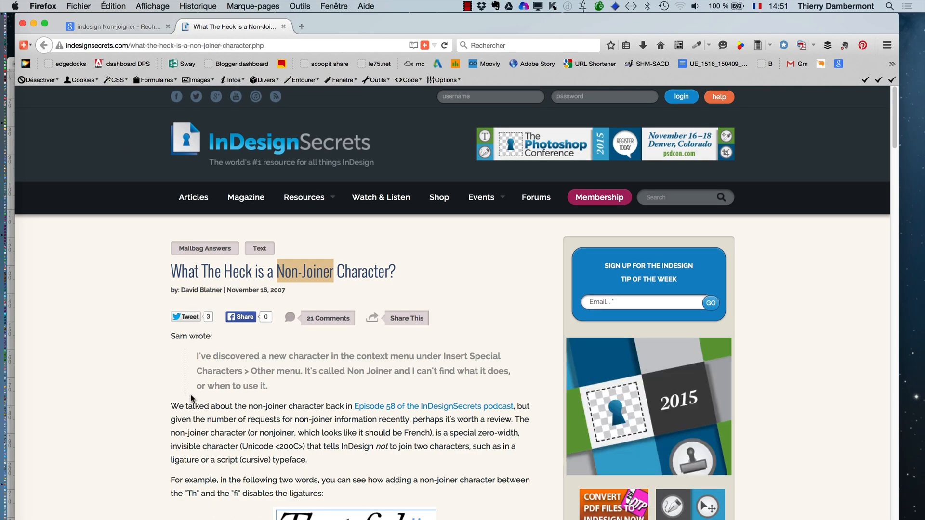
- Examine the article's explanation of the non-joiner character and its "That fish" example of disabled ligatures
scroll(191, 401, down, 1)
scroll(191, 404, up, 1)
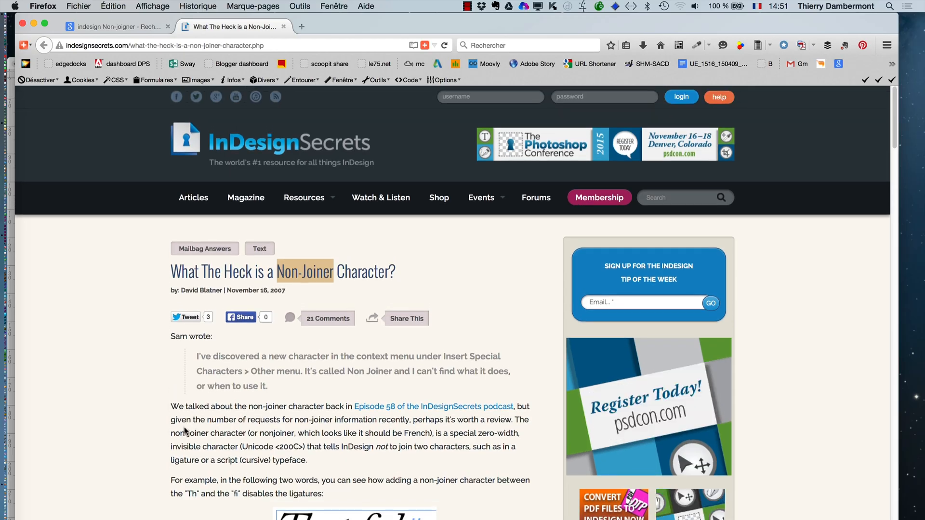
scroll(184, 430, down, 1)
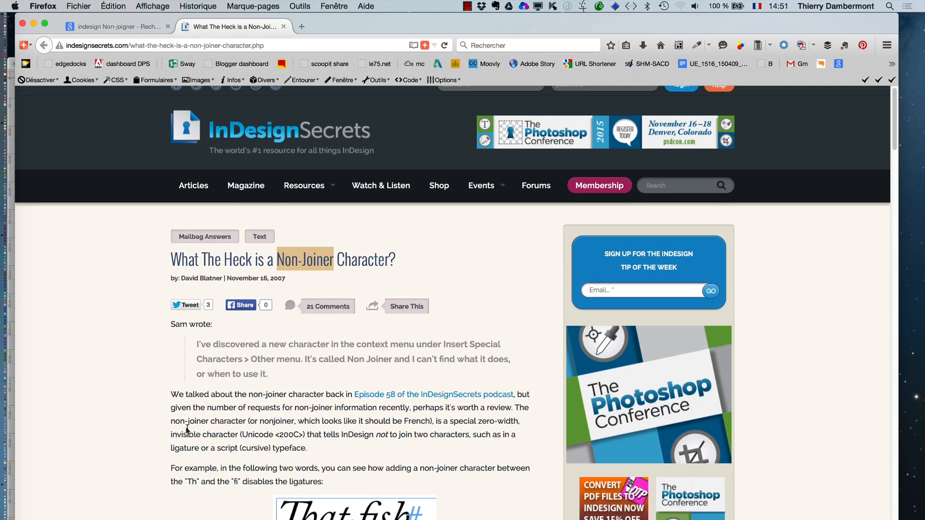
scroll(191, 436, down, 5)
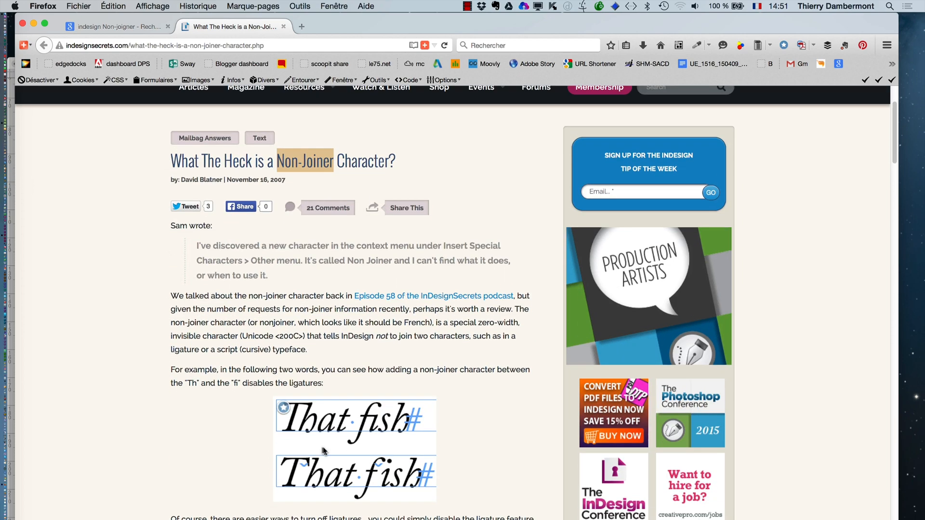
scroll(458, 452, down, 2)
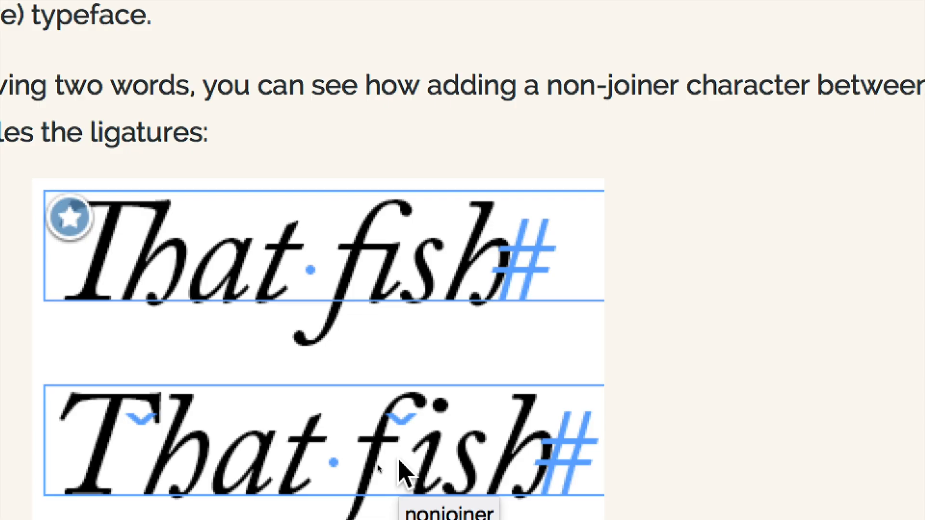
scroll(384, 466, down, 10)
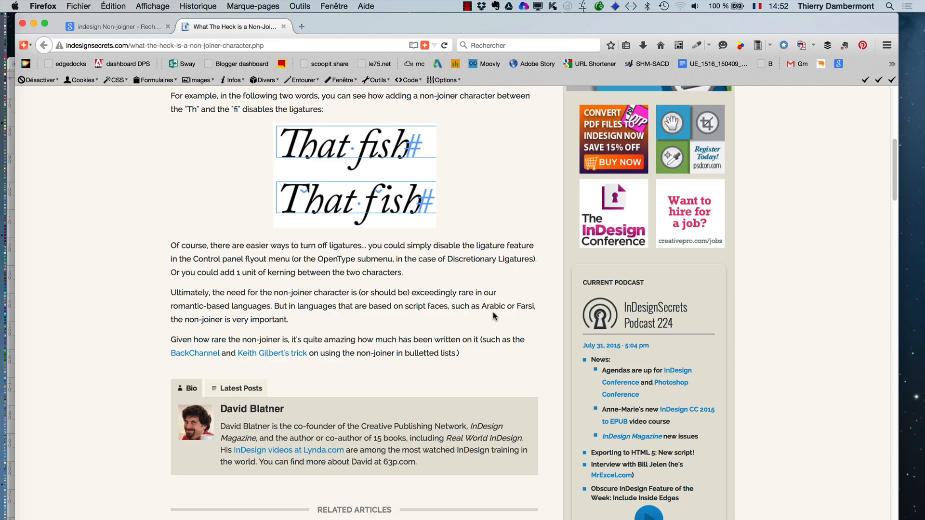
- Highlight "Arabic" in the paragraph about script-based languages and review the article back up to its title
drag(479, 306, 507, 306)
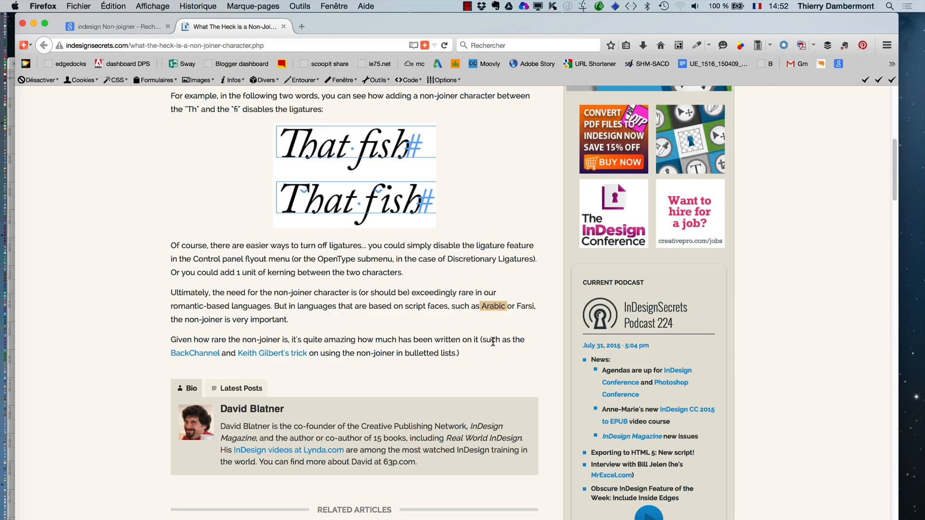
scroll(465, 337, up, 3)
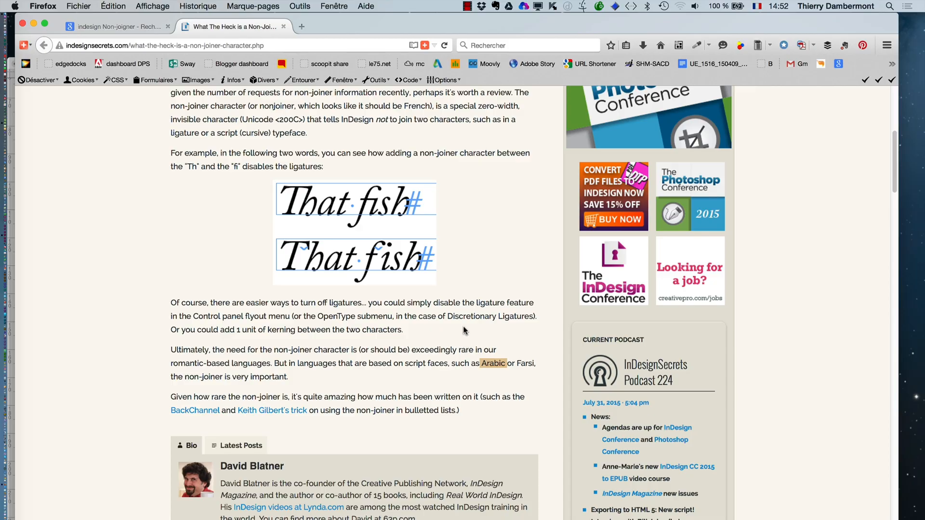
scroll(470, 318, up, 6)
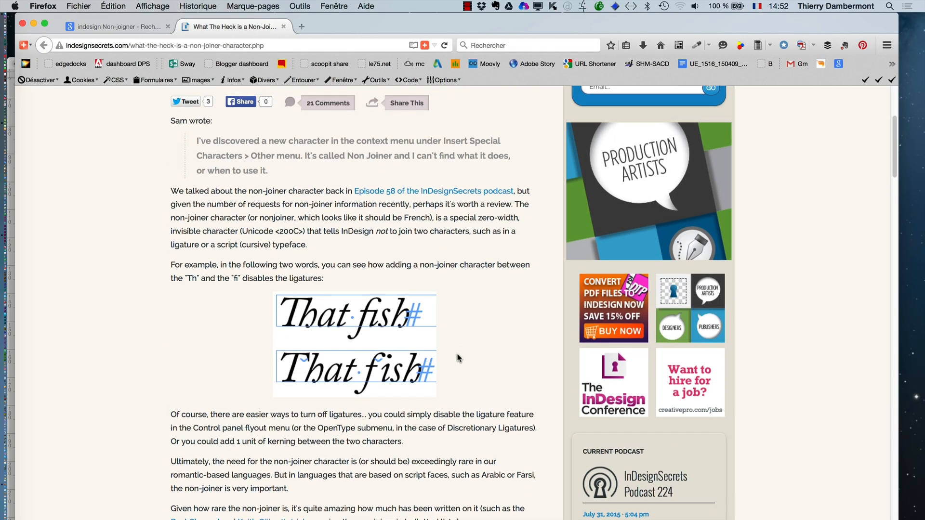
scroll(458, 358, up, 4)
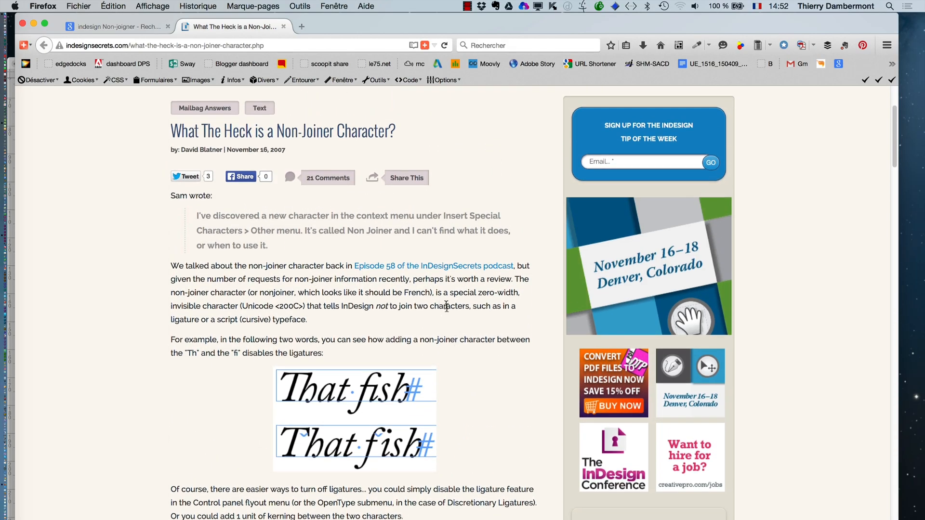
scroll(446, 306, up, 1)
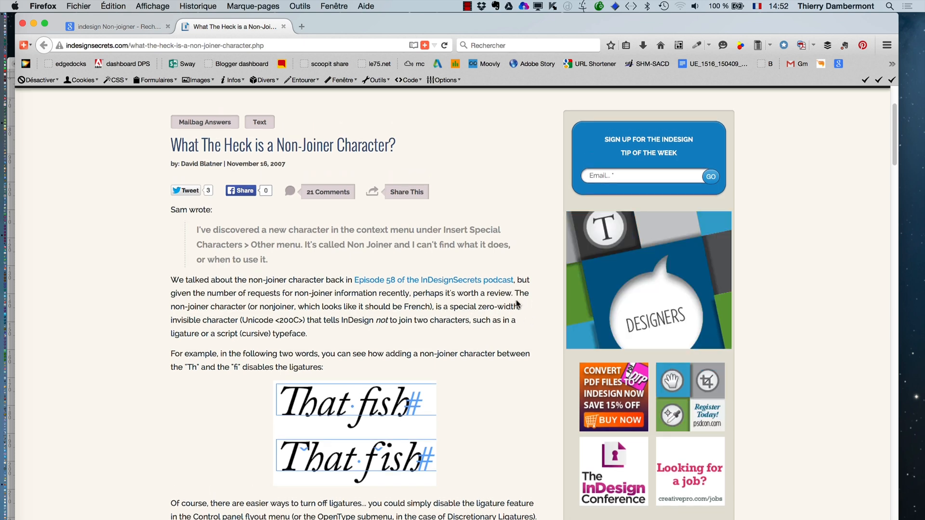
- Switch back to InDesign and, with nothing selected, turn off Ligatures in the basic character formats of the "corps du texte" paragraph style
key(super+Tab)
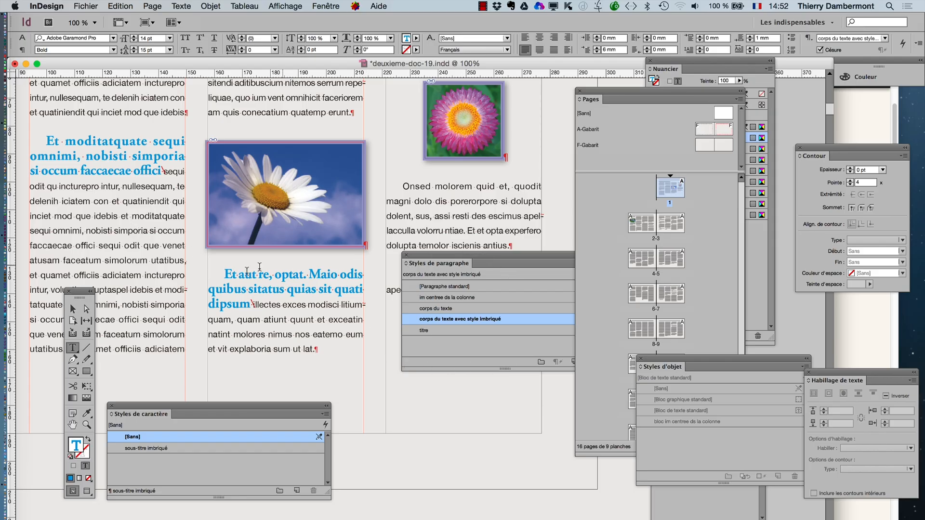
click(73, 309)
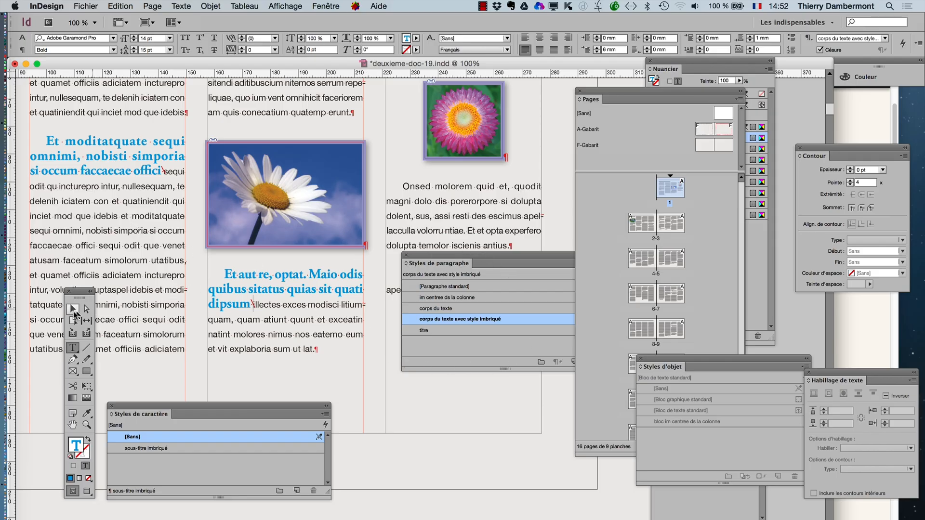
click(463, 396)
drag(441, 259, 395, 270)
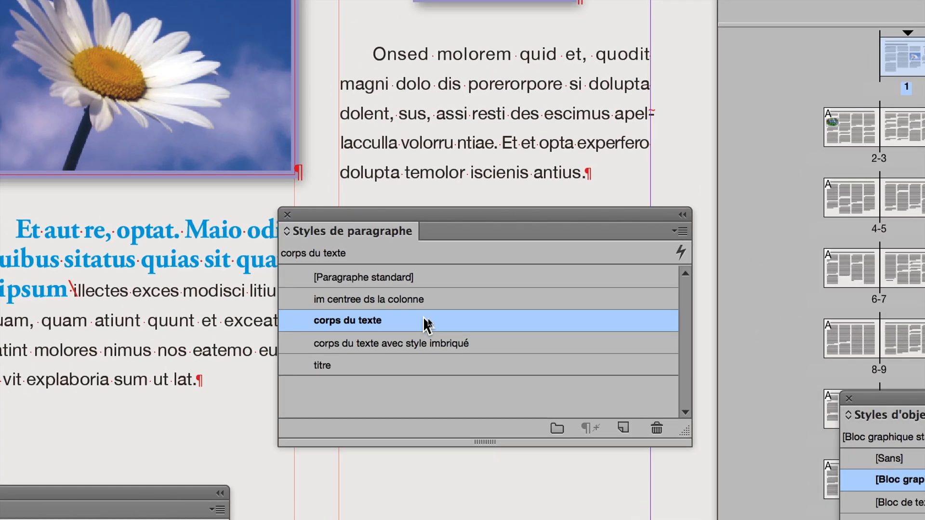
double_click(427, 323)
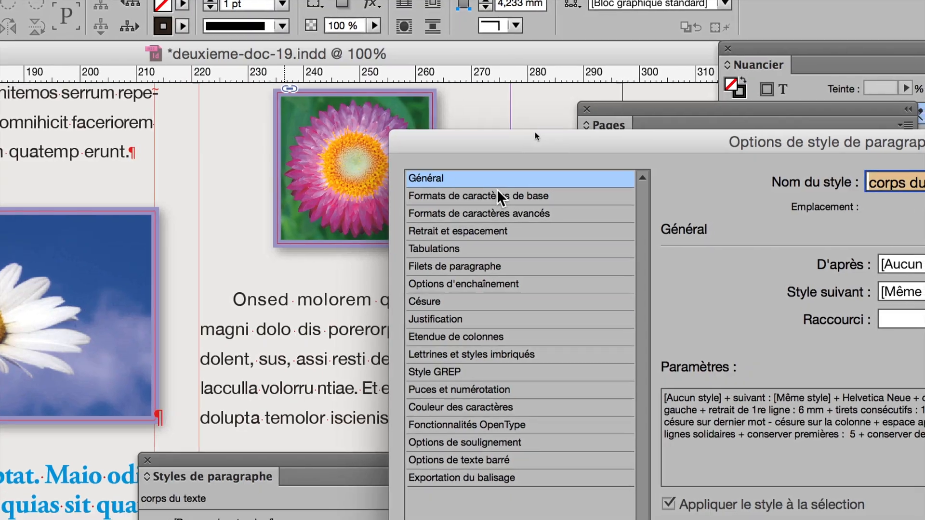
click(499, 195)
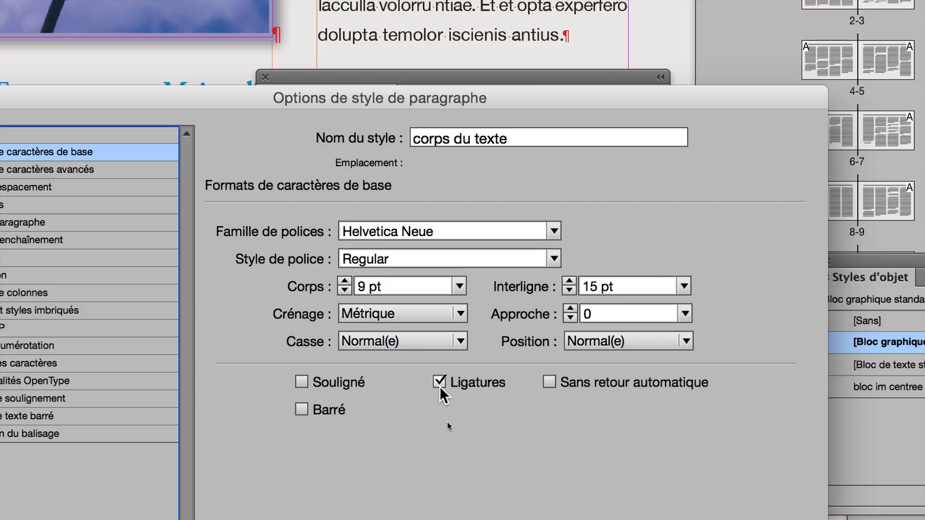
click(439, 383)
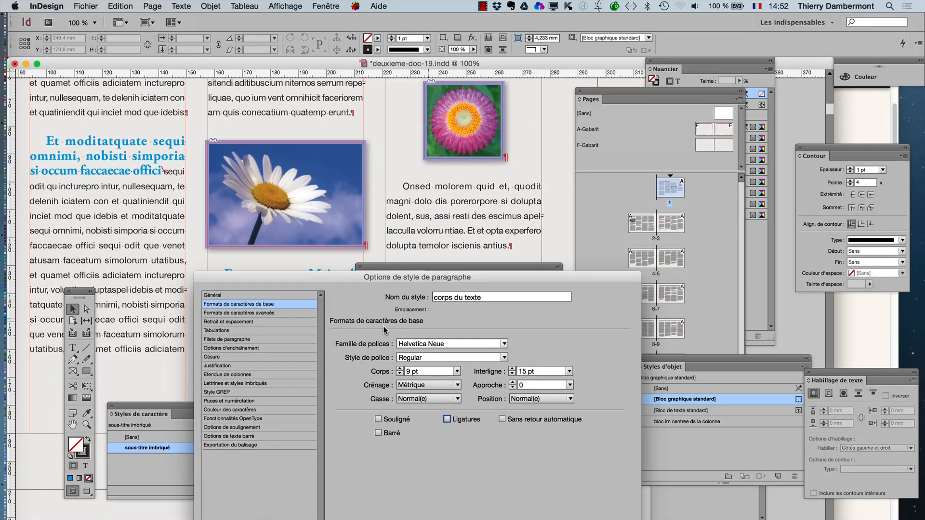
drag(303, 278, 502, 117)
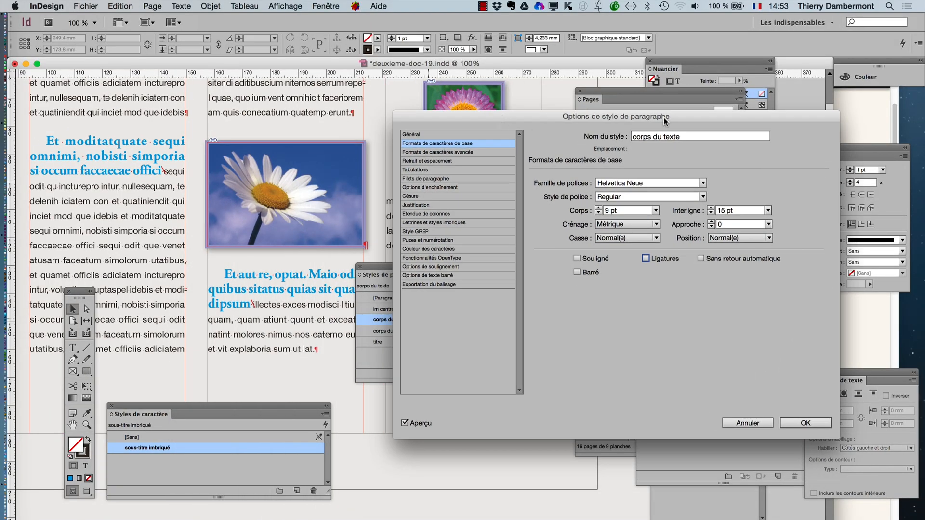
click(805, 423)
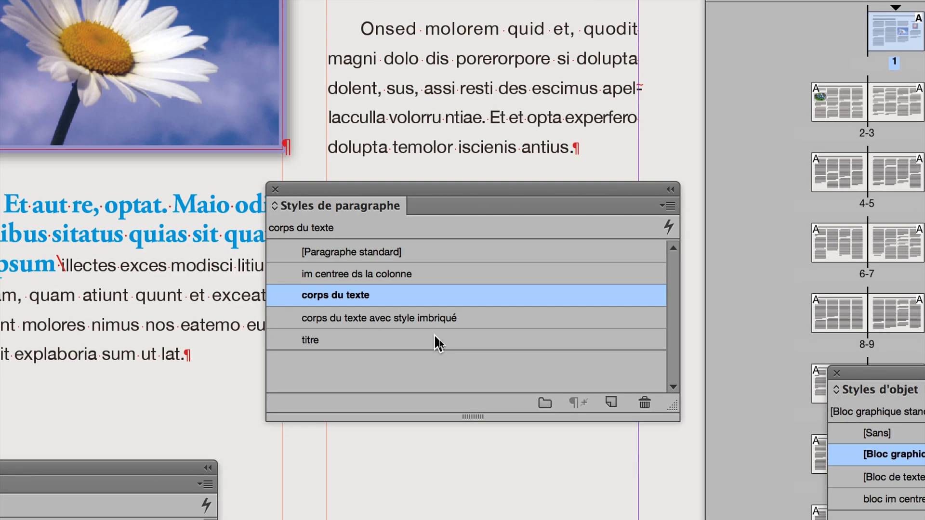
- Turn off Ligatures in the basic character formats of the "titre" paragraph style
double_click(439, 341)
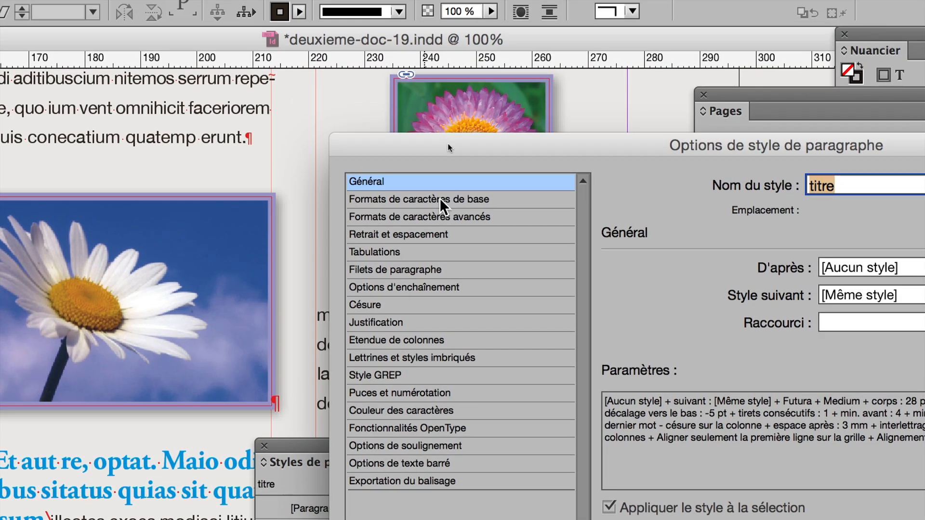
click(439, 198)
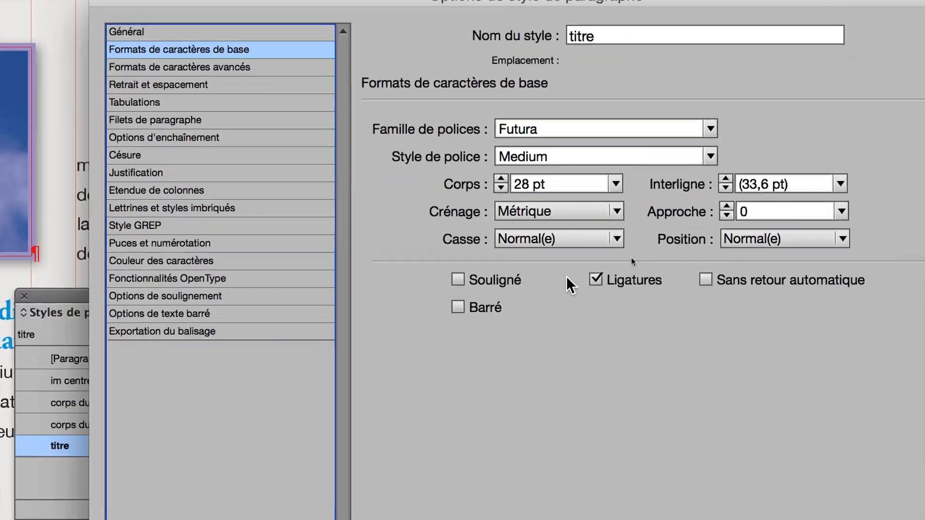
click(779, 406)
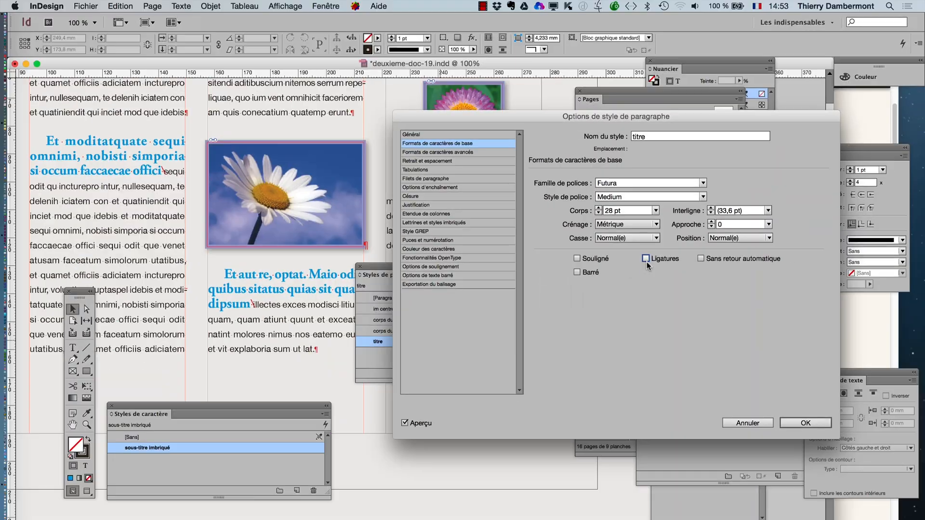
click(809, 422)
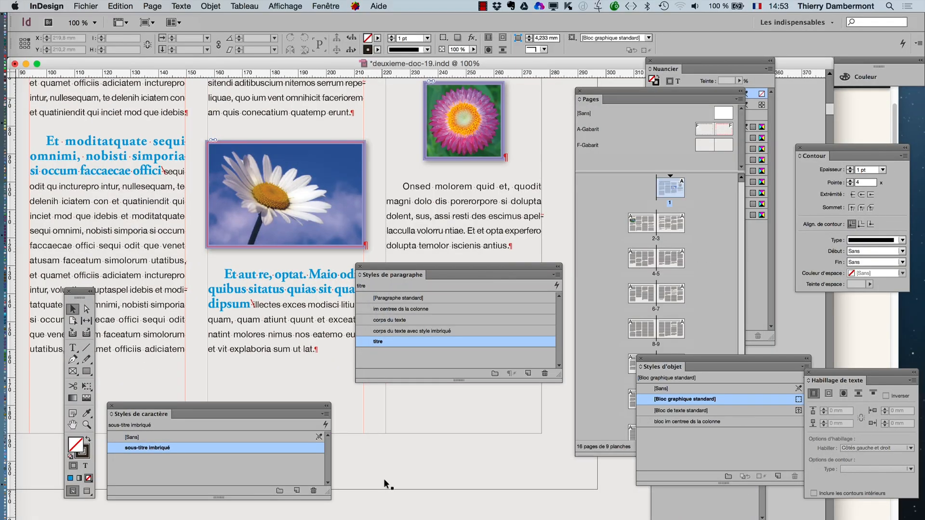
- Move the paragraph styles panel below the text columns and view the "Autre" special characters insertable in the body text, without inserting any
drag(368, 266, 406, 407)
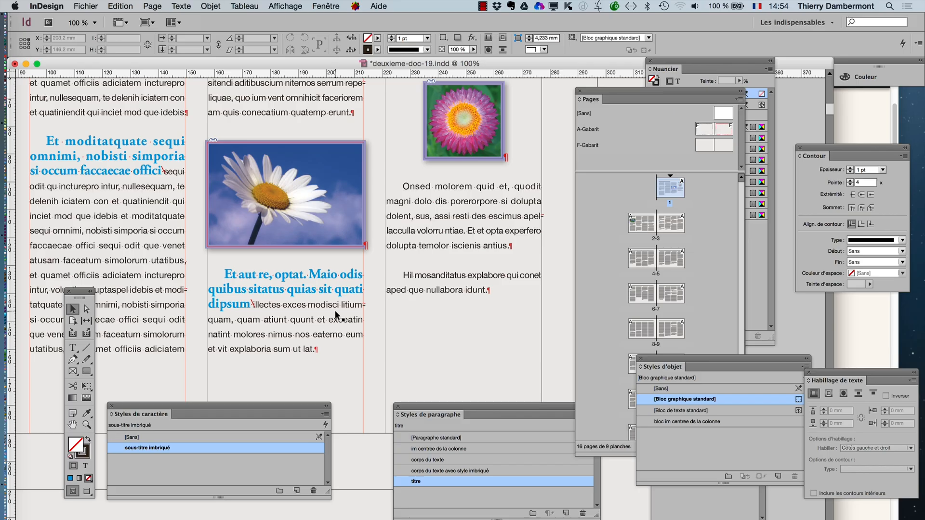
click(73, 348)
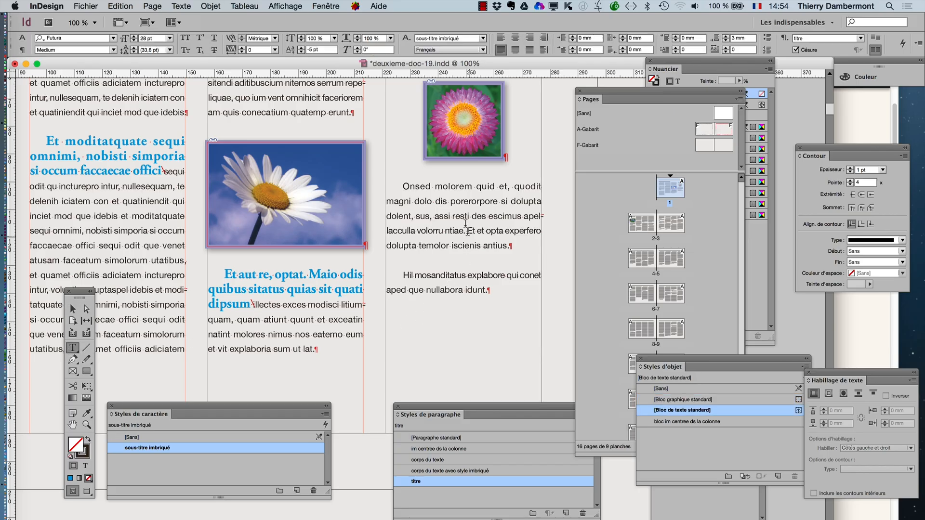
click(466, 202)
right_click(467, 207)
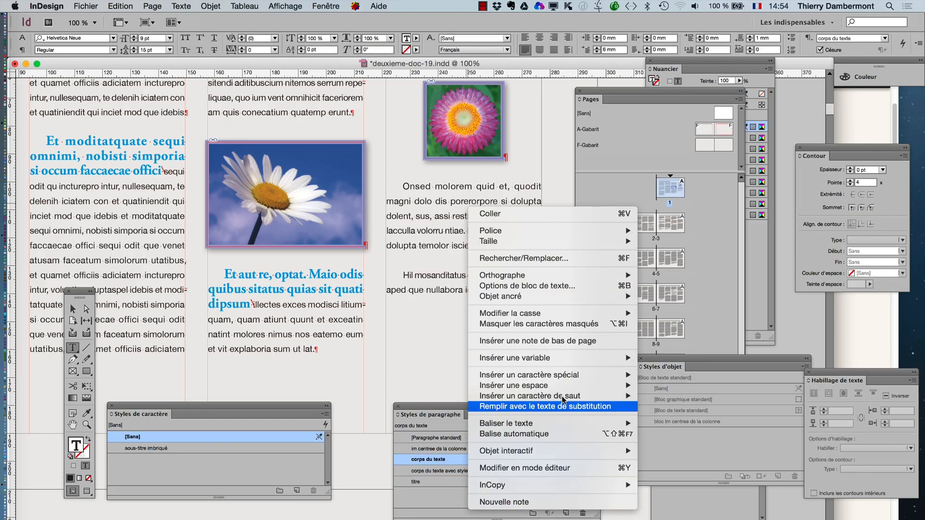
mouse_move(564, 375)
mouse_move(671, 417)
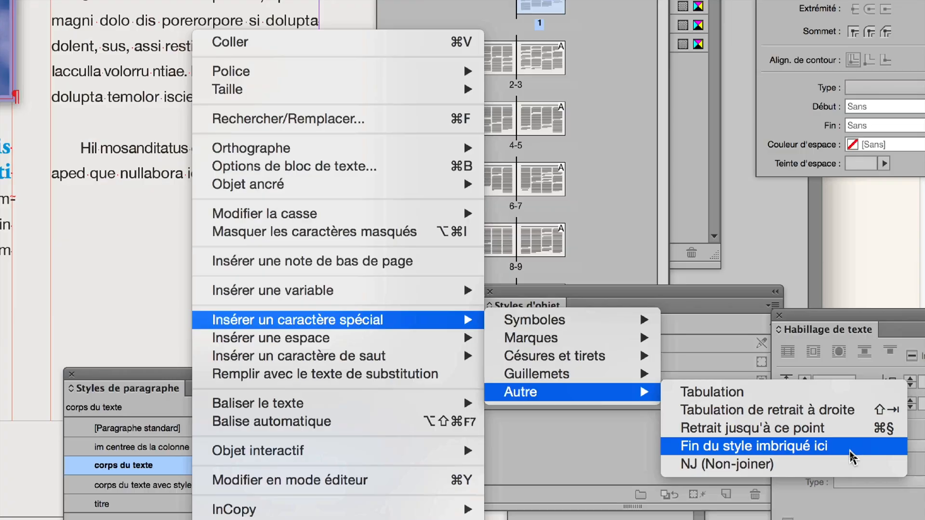
key(Escape)
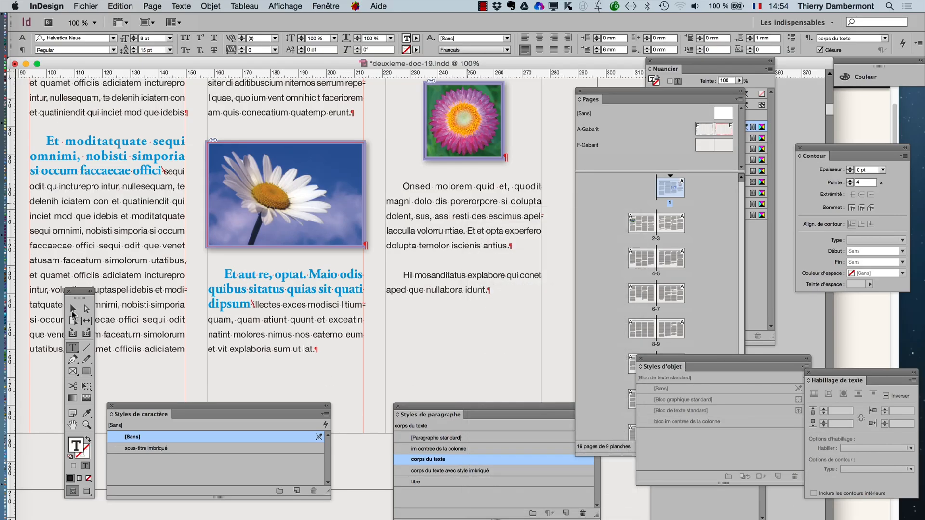
- With nothing selected, open the keyboard shortcuts editor and list the commands of the "Menu Texte" product area
click(73, 309)
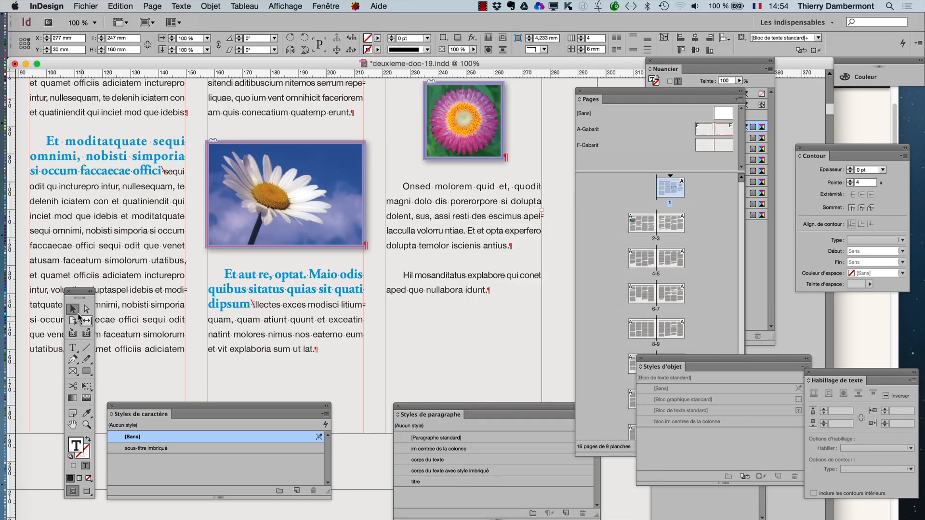
click(347, 475)
click(120, 6)
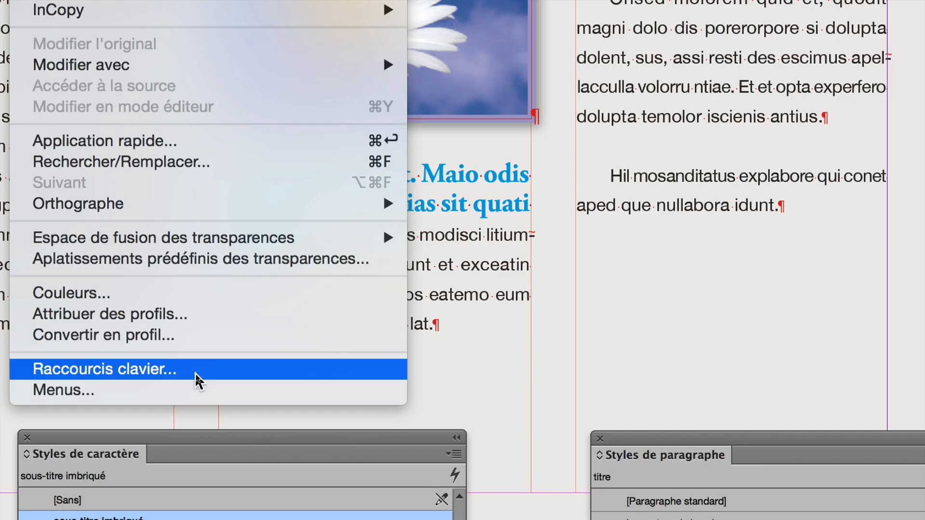
click(199, 381)
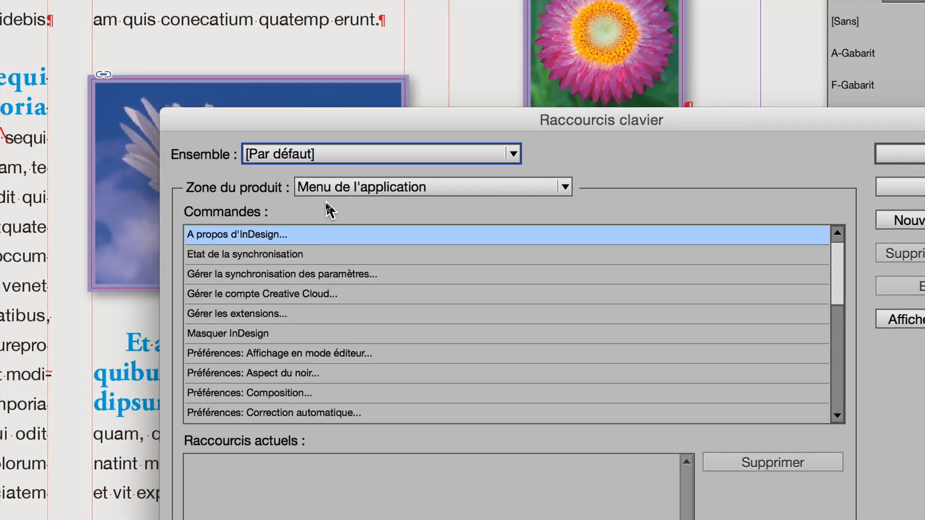
click(332, 202)
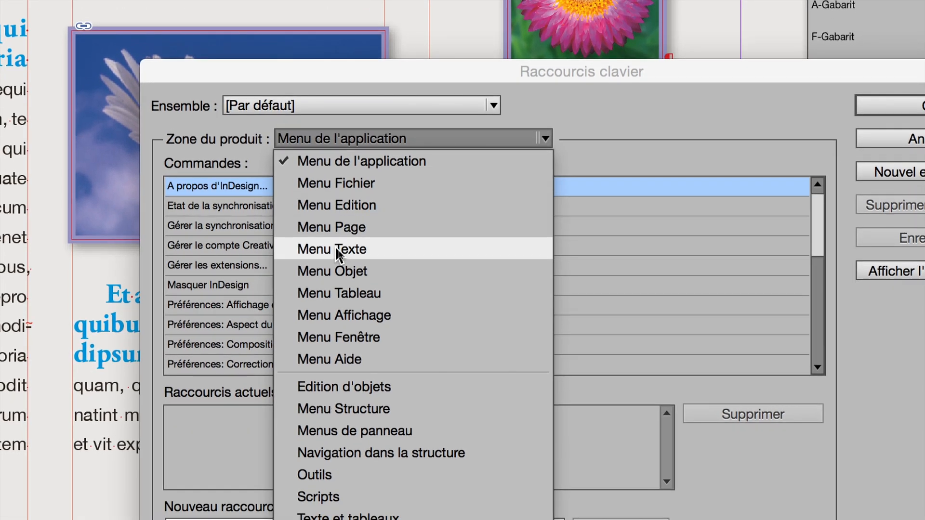
click(335, 280)
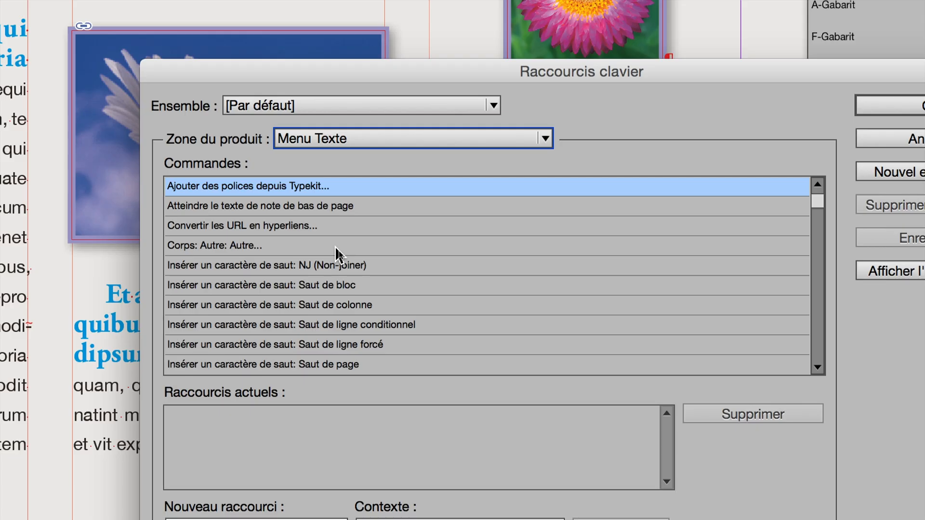
- Examine the "Menu Texte" commands for inserting break characters, special characters and spaces
scroll(334, 246, down, 4)
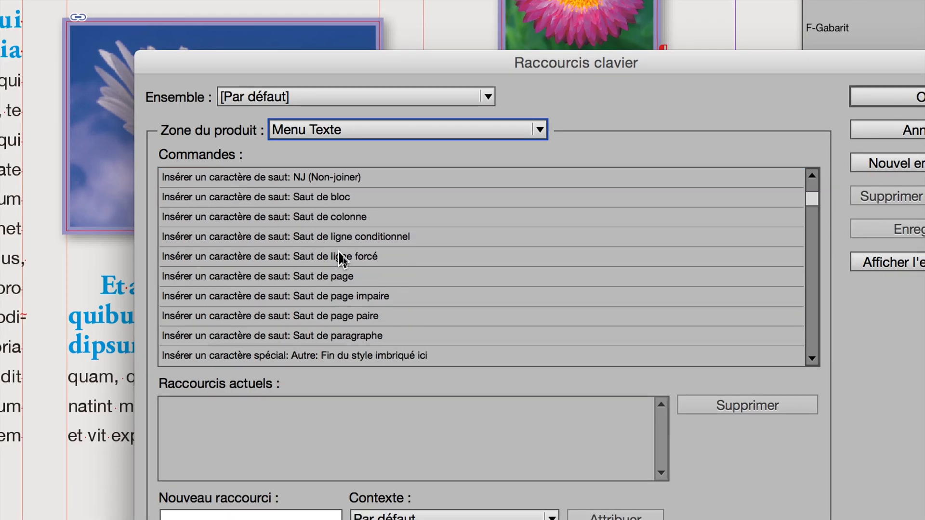
scroll(338, 255, down, 12)
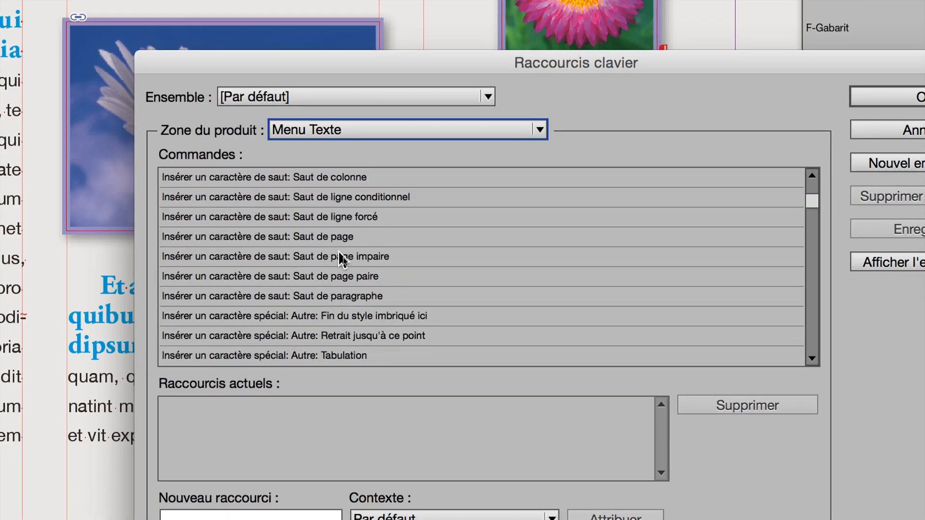
scroll(338, 251, down, 7)
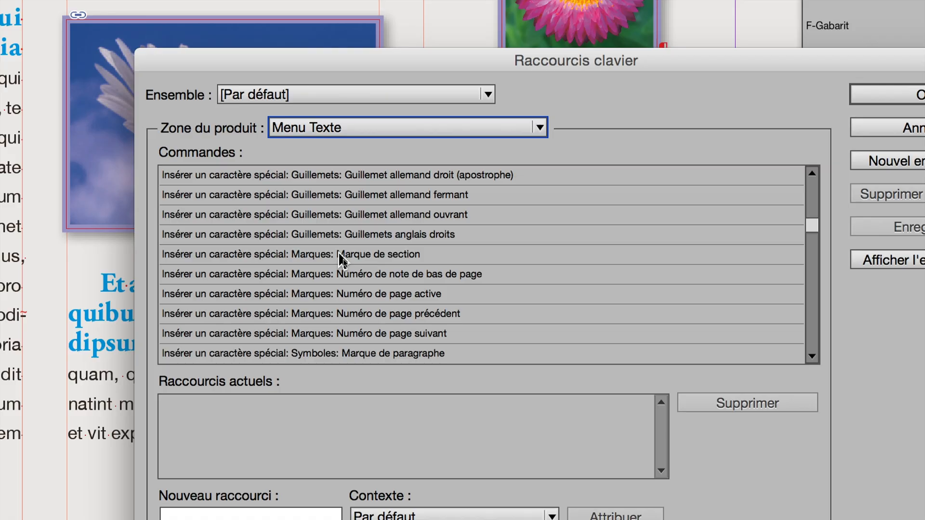
scroll(339, 252, down, 6)
scroll(338, 251, down, 2)
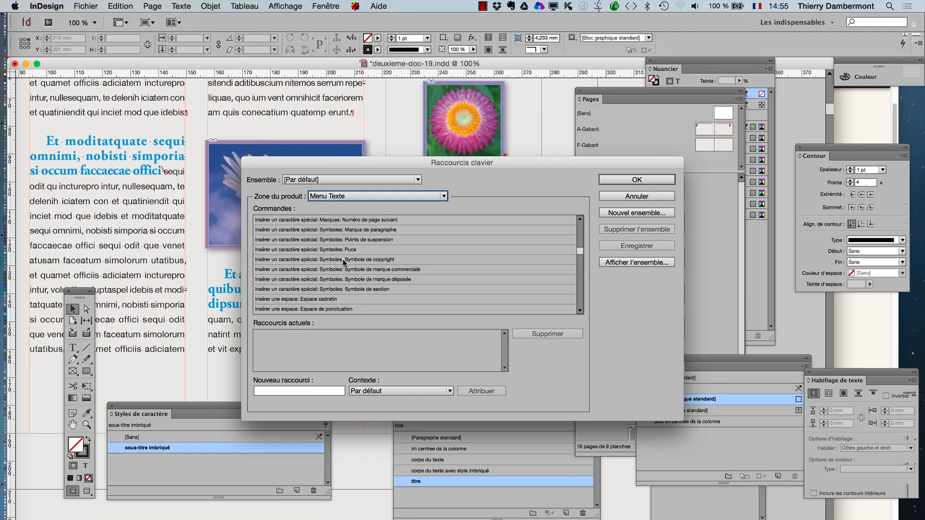
scroll(345, 263, up, 1)
scroll(344, 263, up, 3)
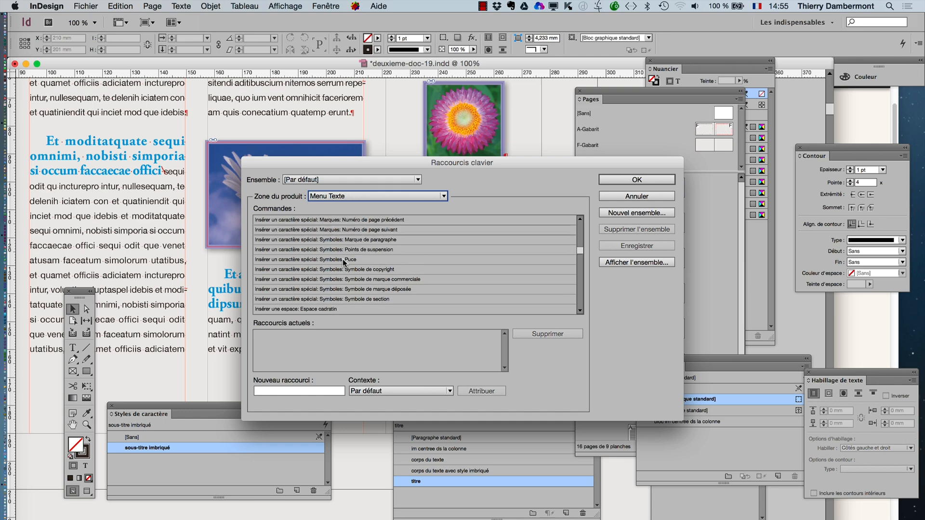
scroll(344, 263, down, 2)
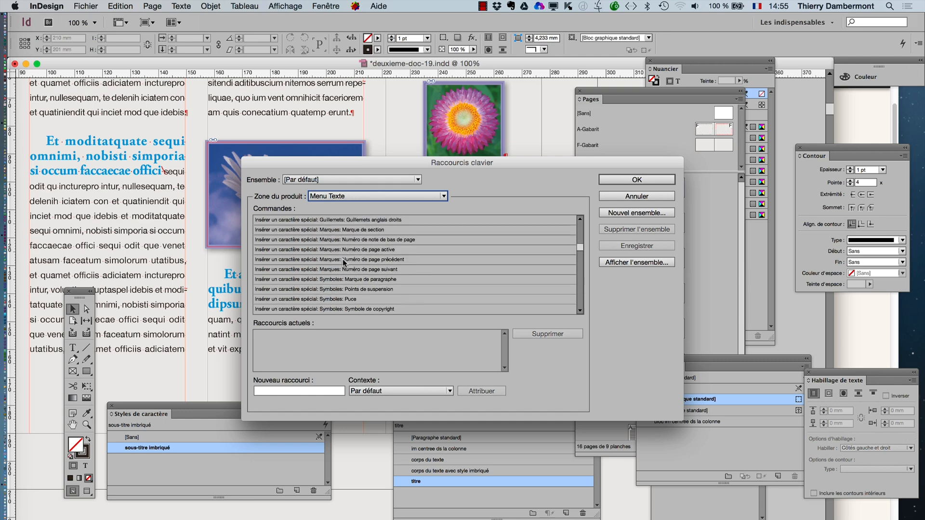
scroll(345, 263, down, 9)
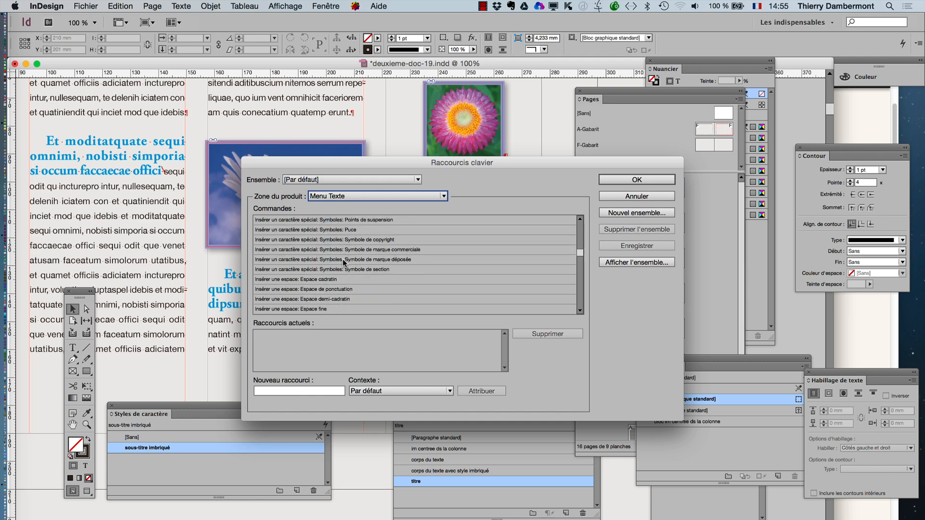
scroll(342, 262, down, 10)
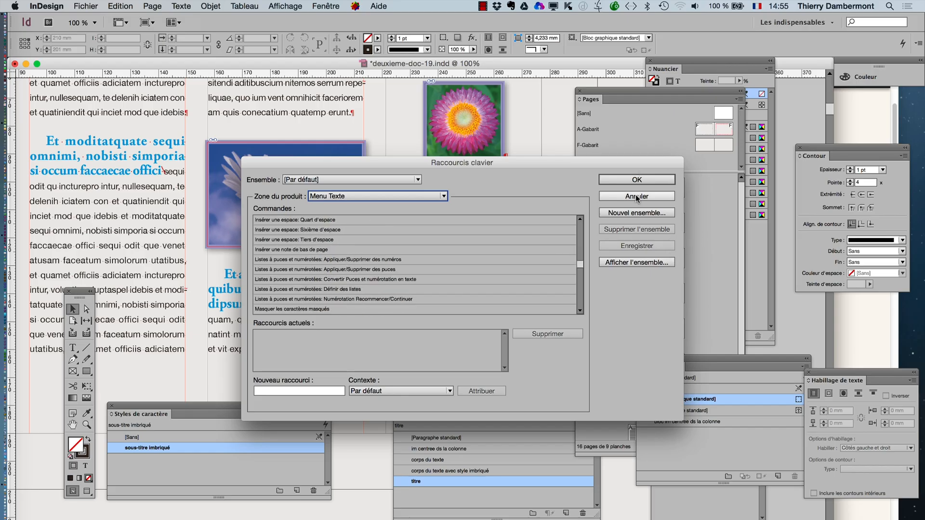
scroll(444, 260, up, 11)
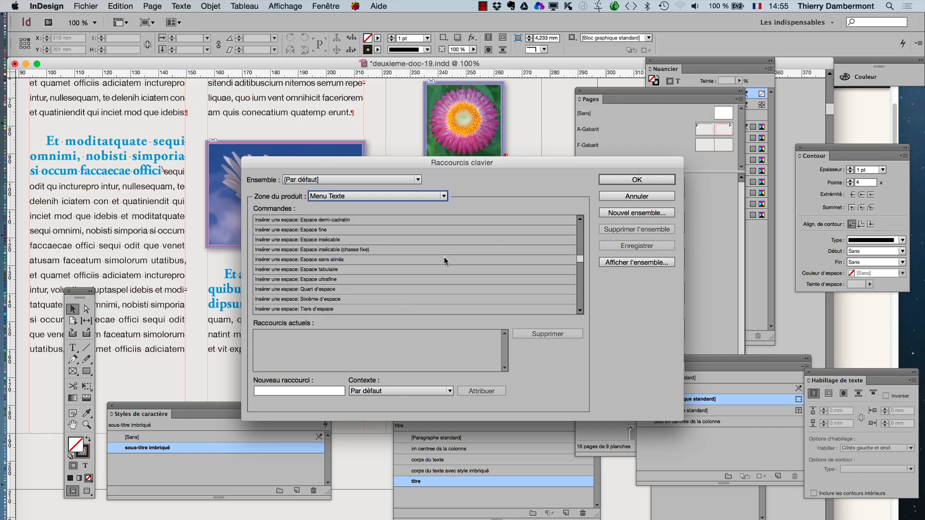
scroll(444, 256, up, 15)
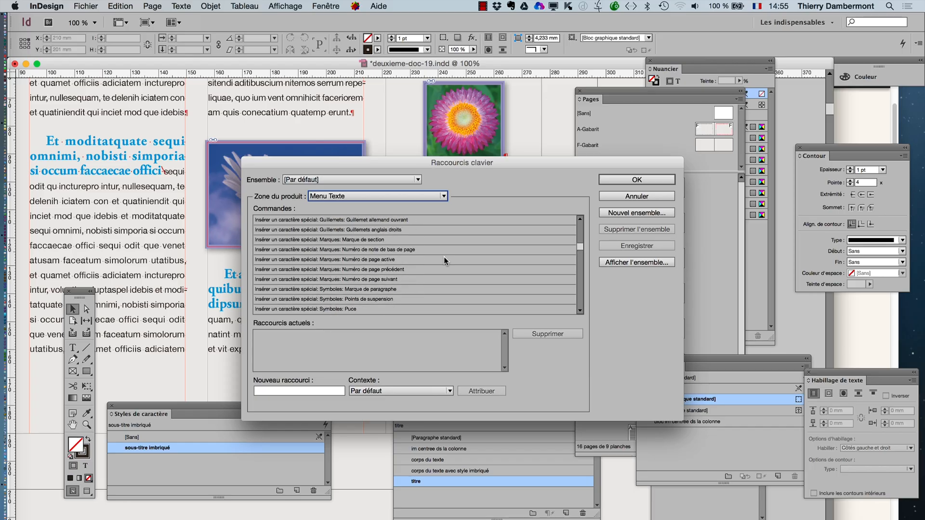
scroll(444, 258, up, 10)
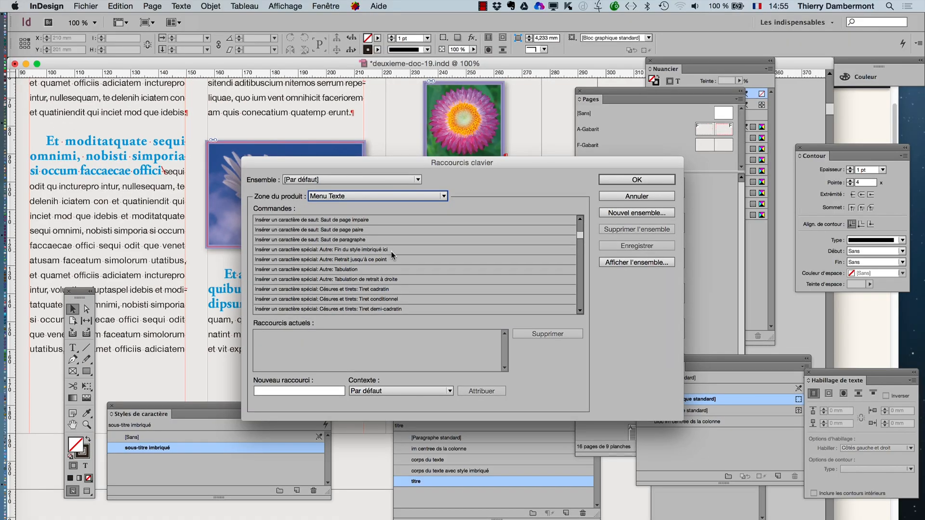
- Select the "Fin du style imbriqué ici" command and try Opt+Cmd+S, Maj+Cmd+H and Maj+Cmd+P as its new shortcut
click(392, 251)
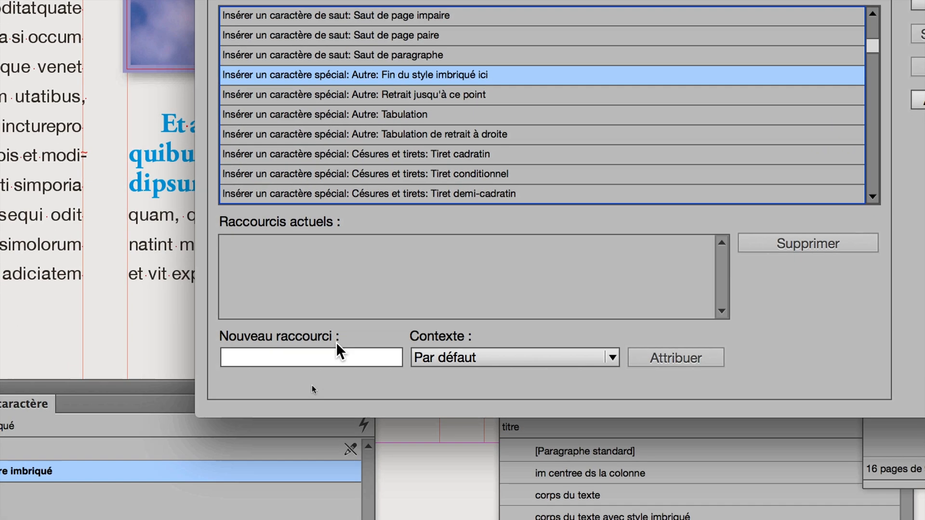
click(337, 345)
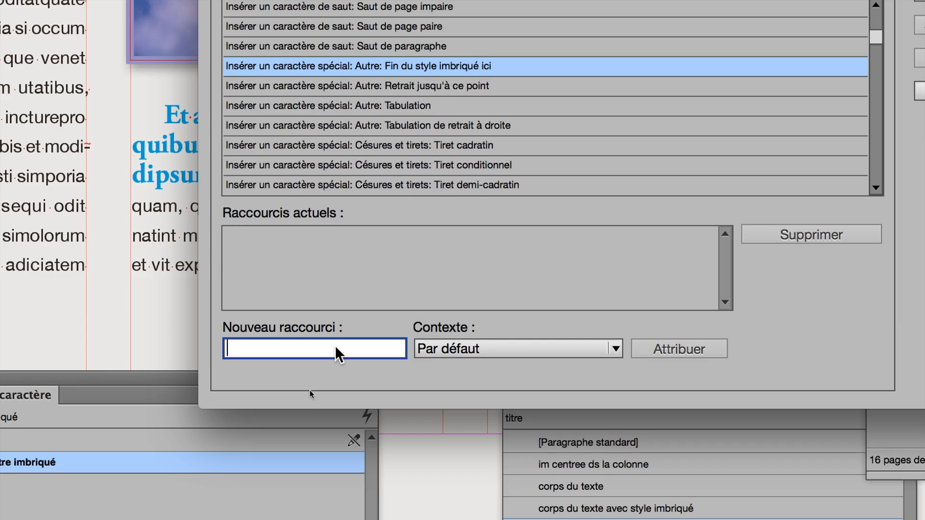
key(alt+super+s)
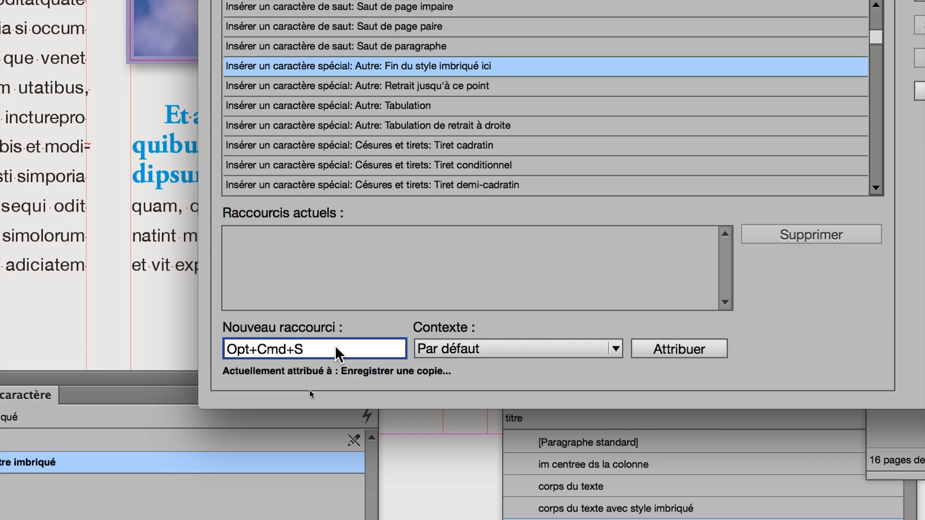
drag(328, 346, 297, 329)
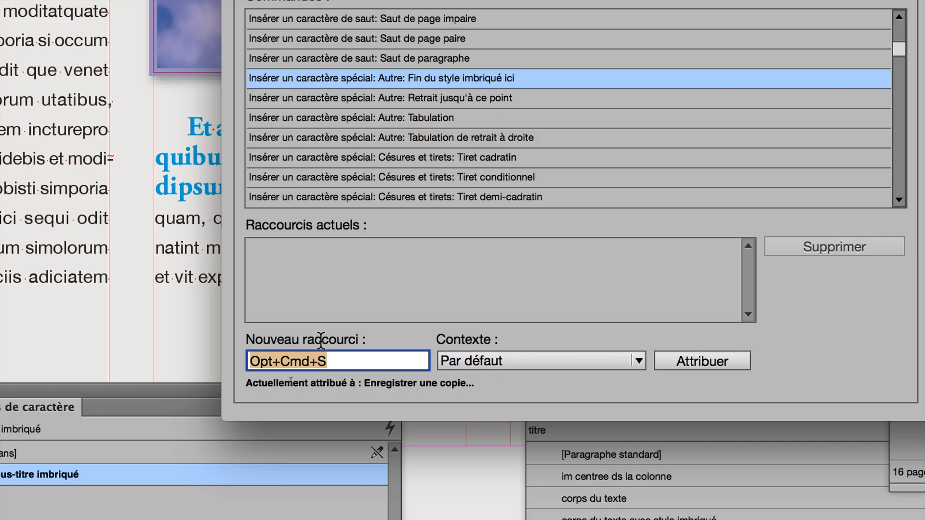
key(Delete)
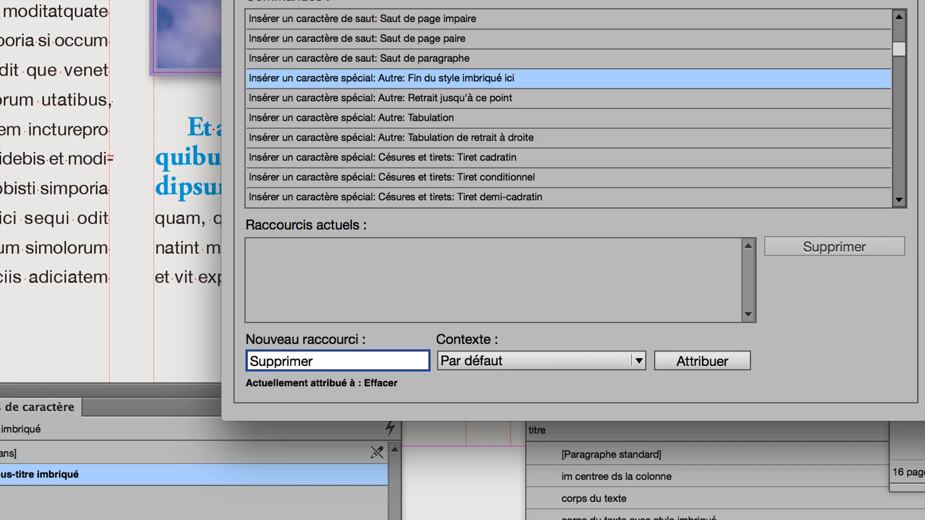
key(shift+super+h)
key(Delete)
key(shift+super+p)
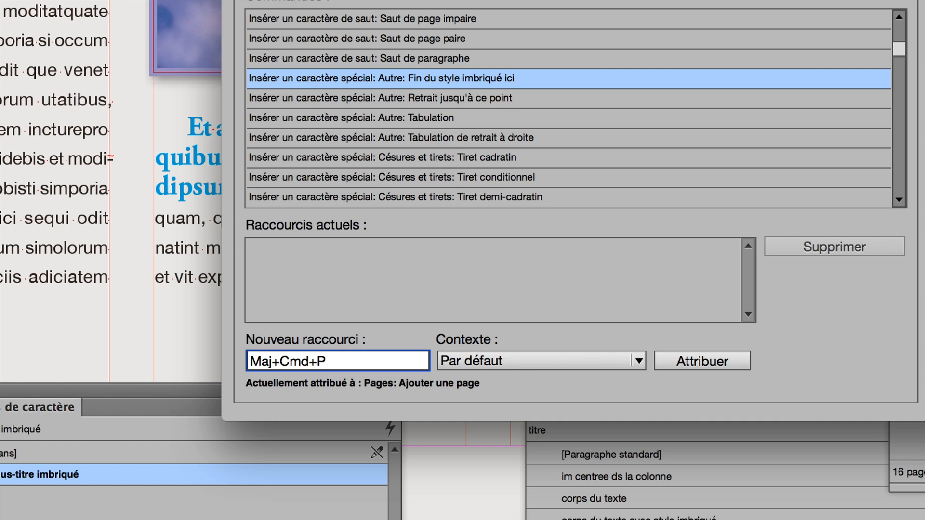
key(Delete)
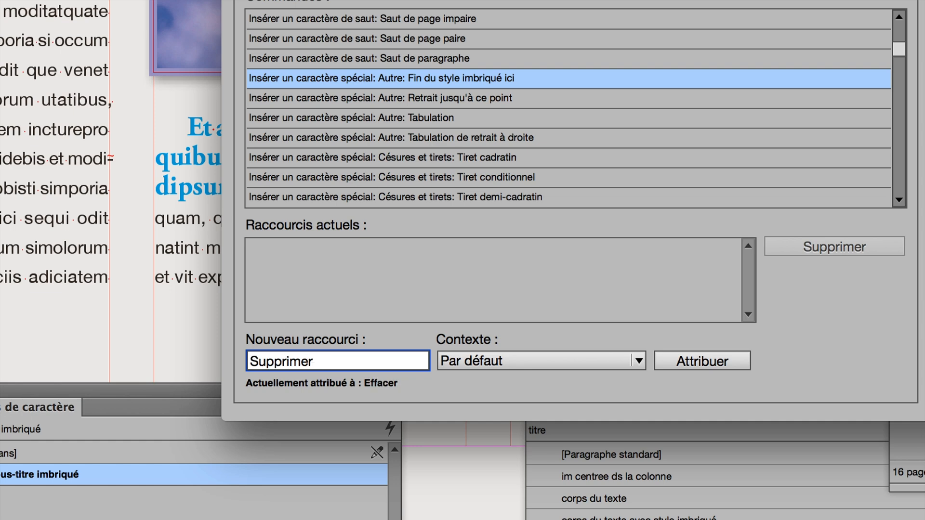
- Assign Opt+Maj+Cmd+T to the "Fin du style imbriqué ici" command and agree to create a new set based on "Par défaut"
key(alt+shift+super+t)
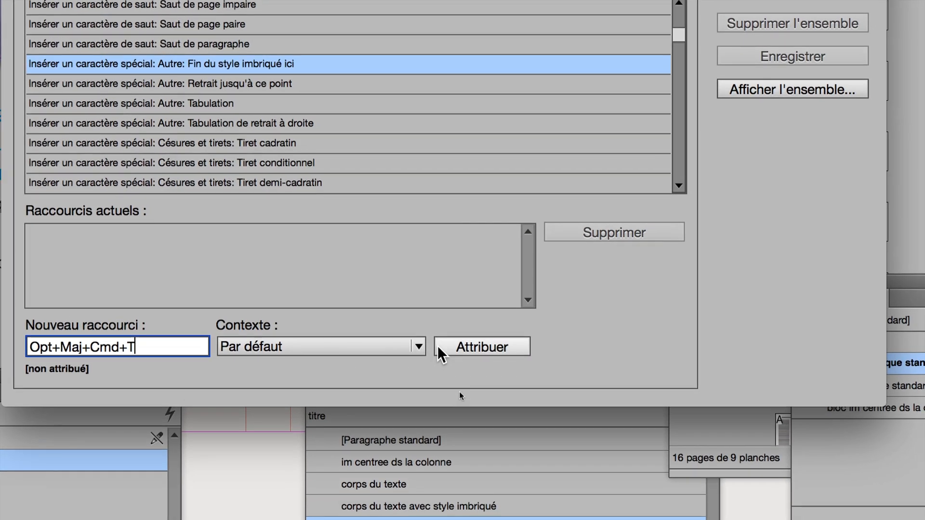
click(445, 339)
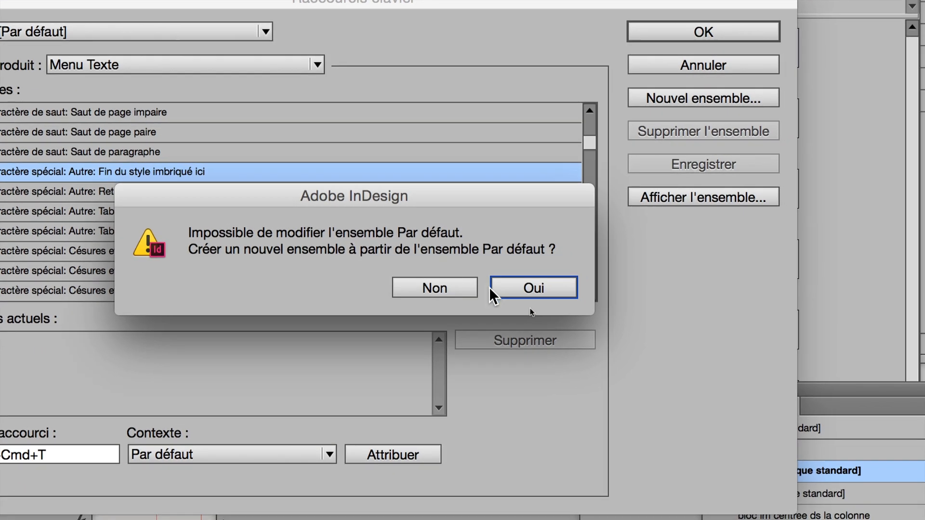
click(508, 289)
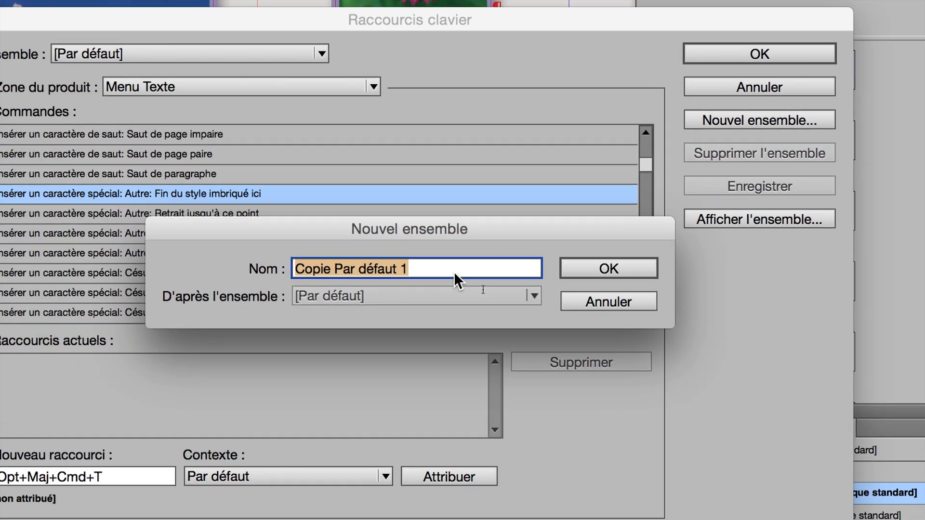
click(369, 242)
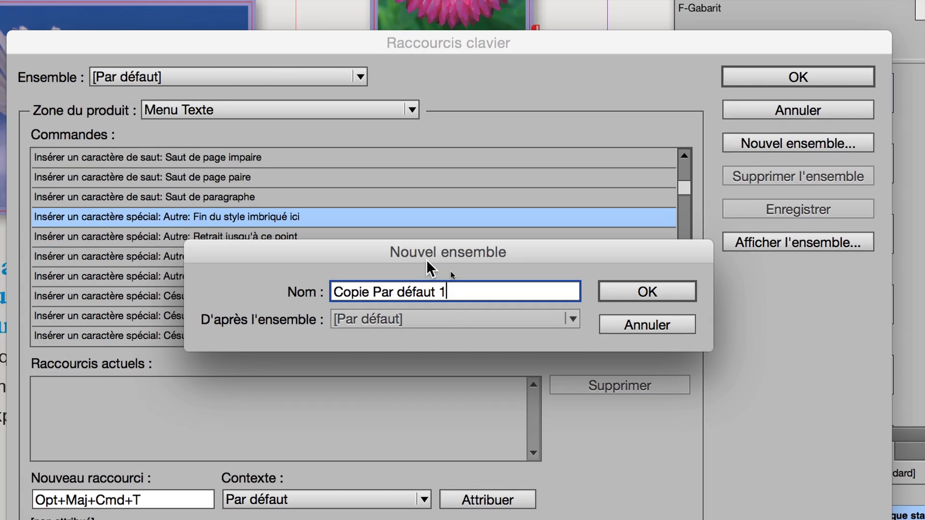
- Name the new shortcut set with the author's first name followed by "aout 2015", create it, and show the list of available sets
triple_click(392, 282)
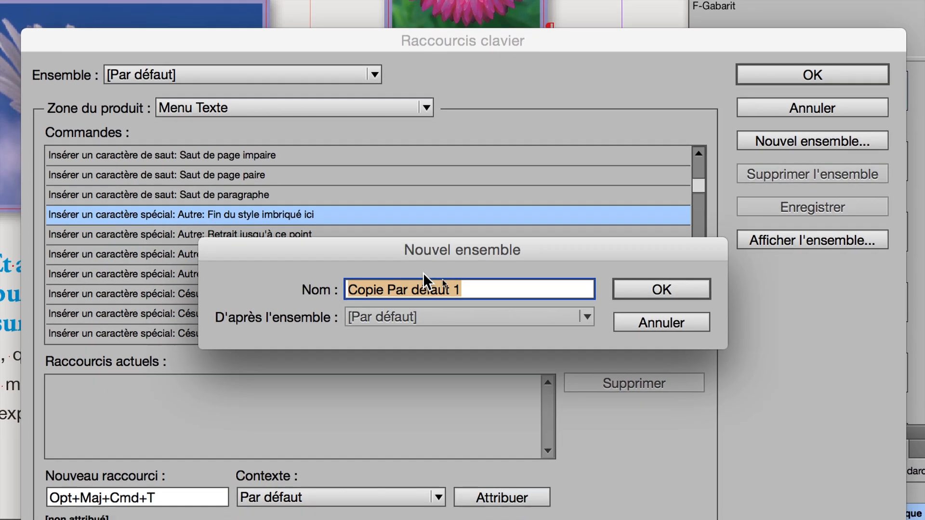
text(thierry)
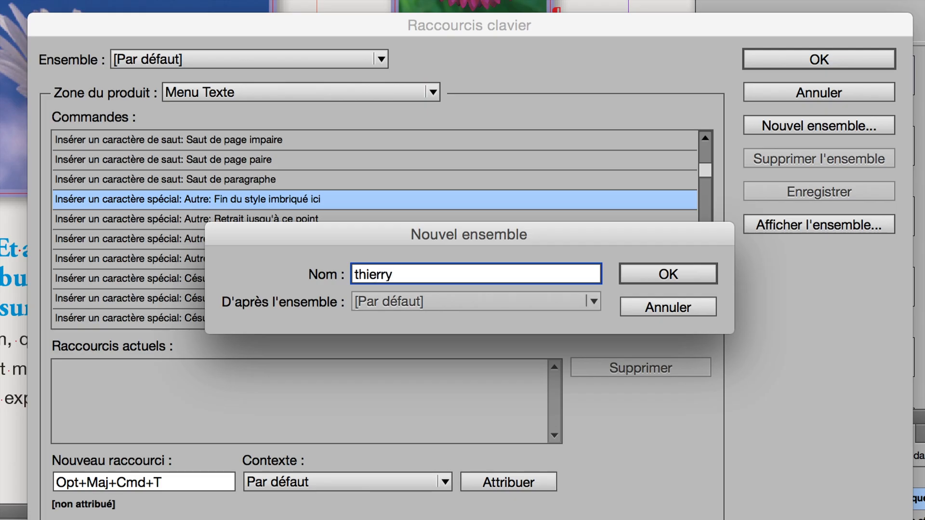
text( aouyt)
key(BackSpace)
key(BackSpace)
key(BackSpace)
text(t 2015)
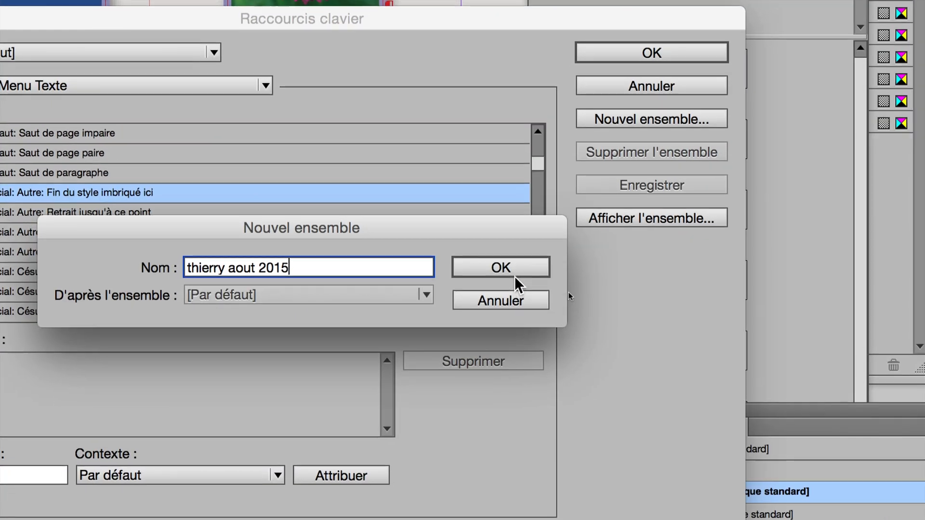
click(683, 279)
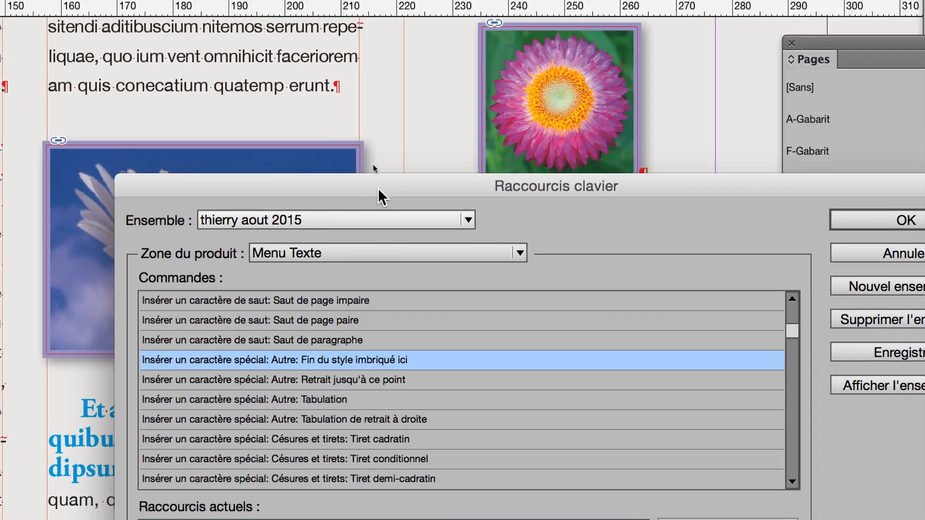
click(383, 222)
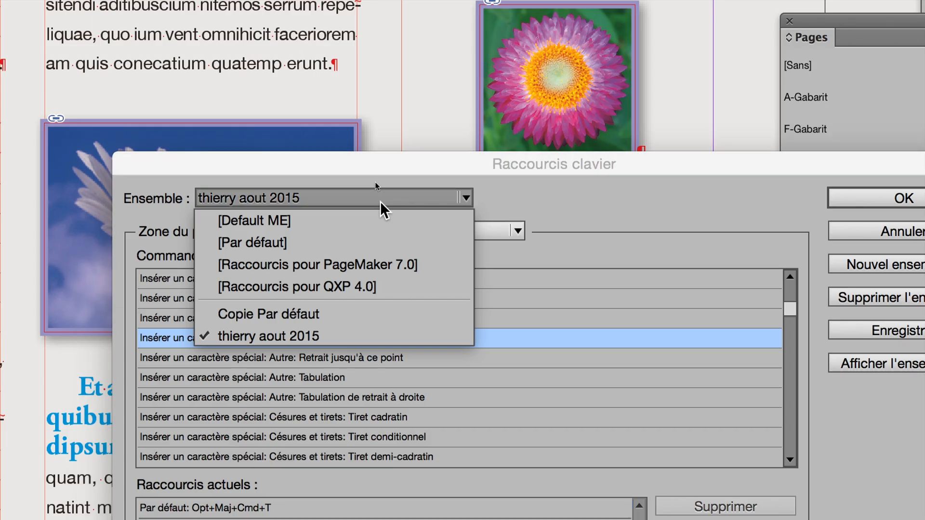
- Keep the newly created "aout 2015" set active and confirm the keyboard shortcut settings
click(380, 201)
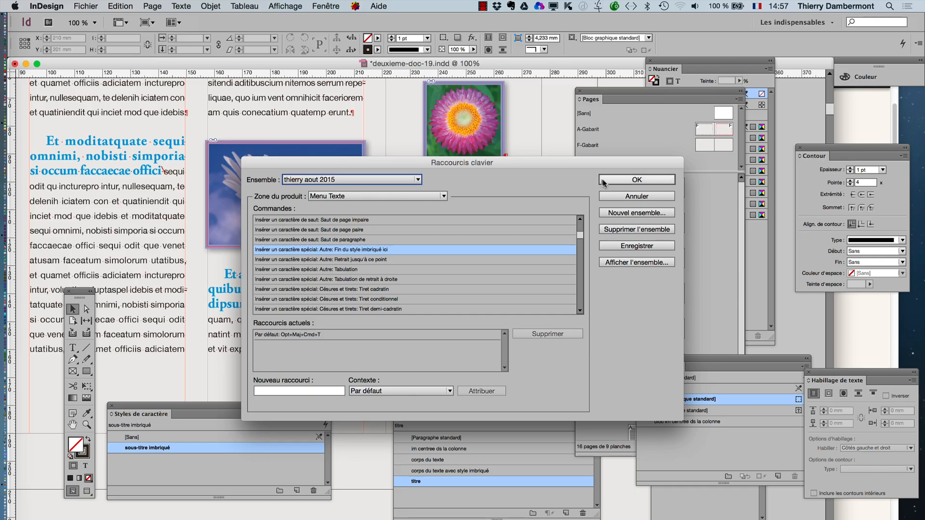
click(840, 203)
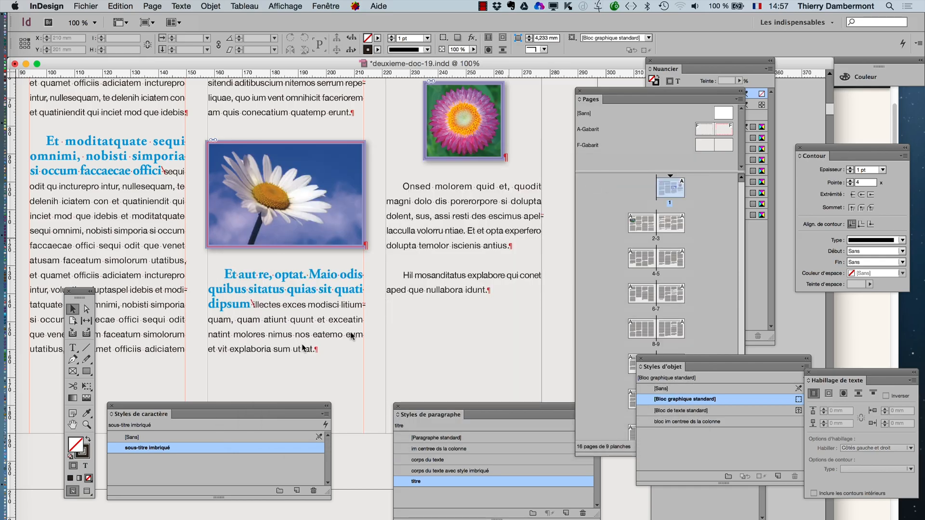
- Place the text cursor in the "Onsed molorem" paragraph and check the shortcut listed for the special character "Fin du style imbriqué ici"
click(73, 349)
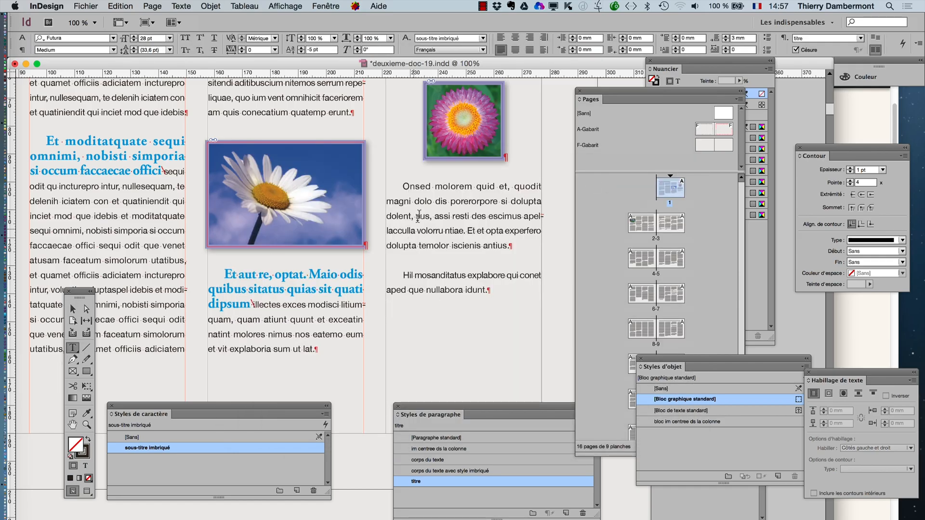
click(442, 217)
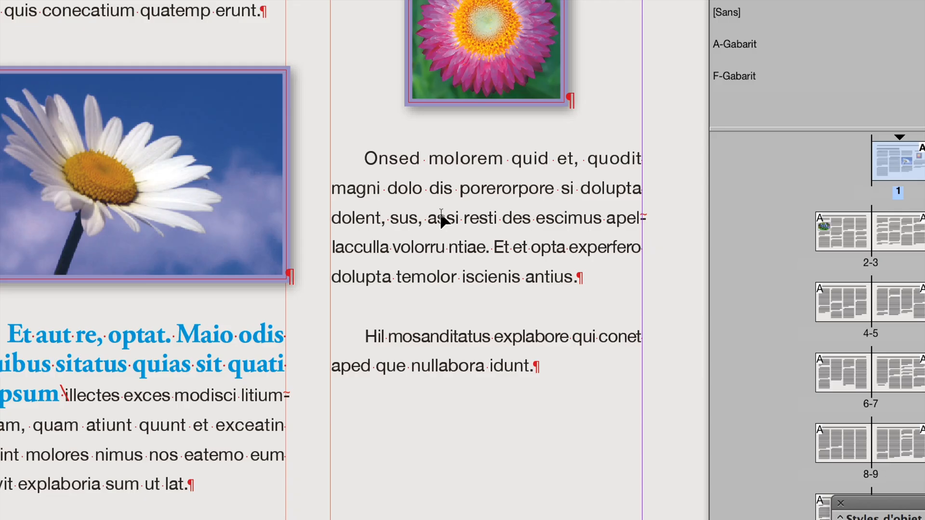
right_click(442, 218)
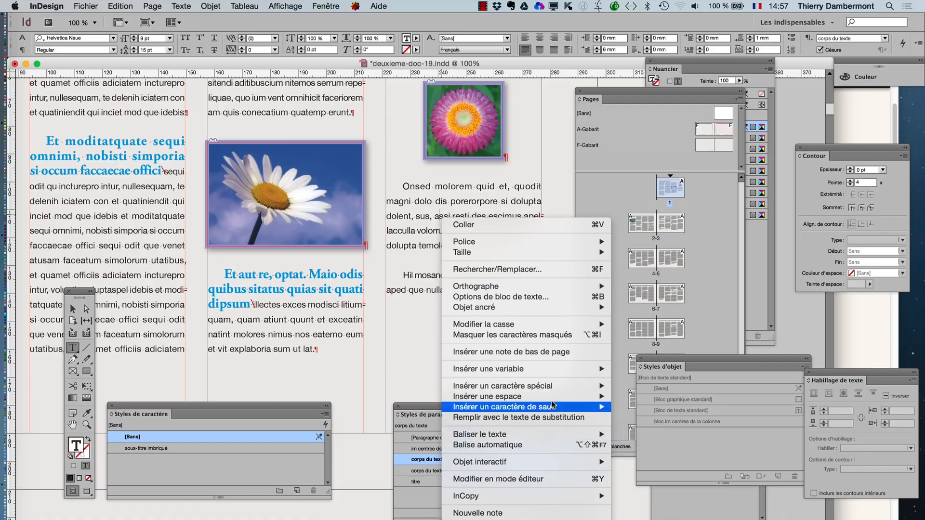
mouse_move(542, 265)
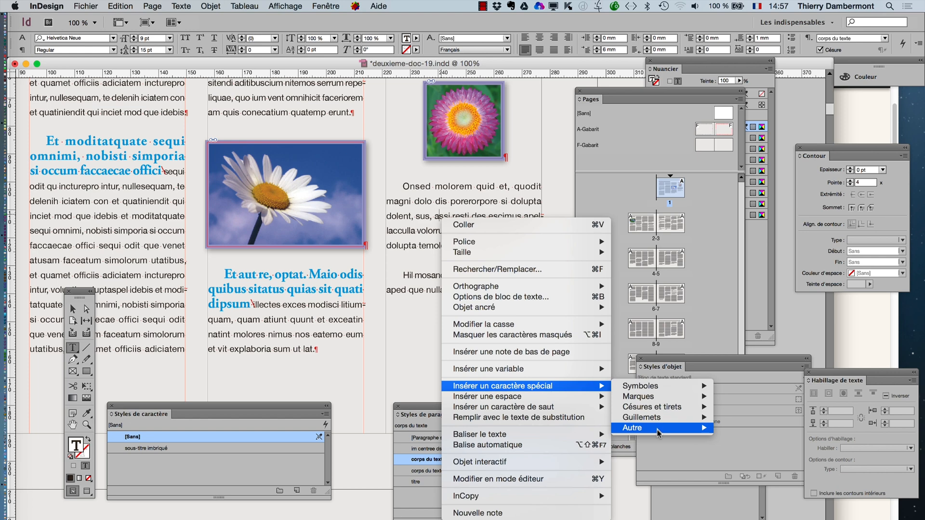
mouse_move(674, 427)
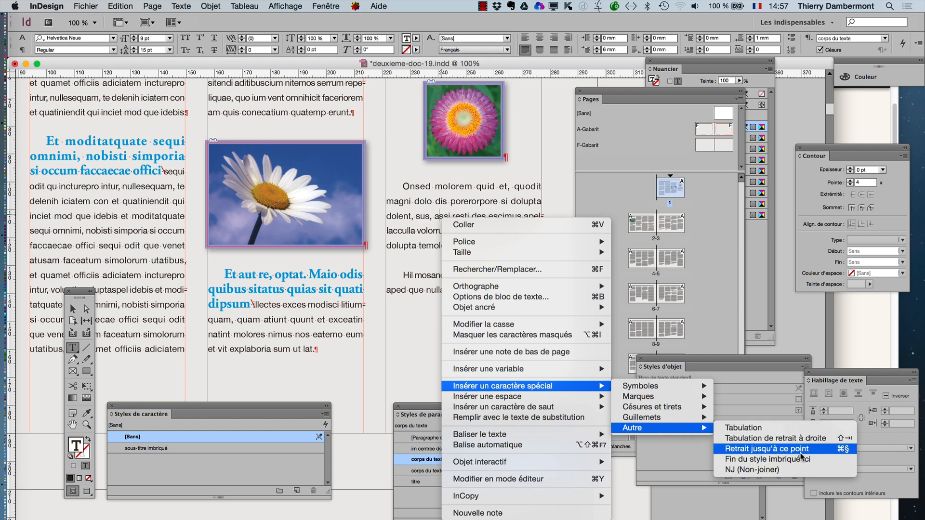
click(764, 460)
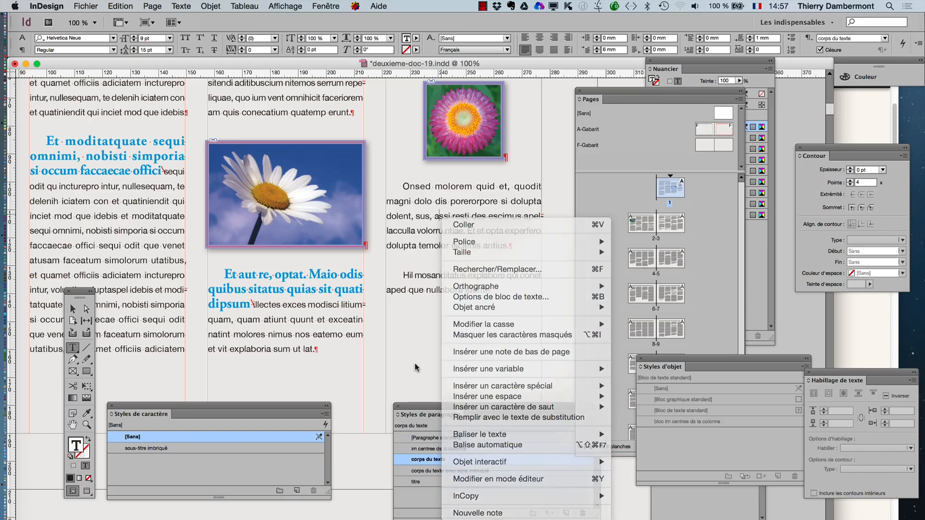
- Test the Opt+Maj+Cmd+T shortcut twice inside the "Onsed molorem" paragraph, cancelling the table insertion each time
click(72, 309)
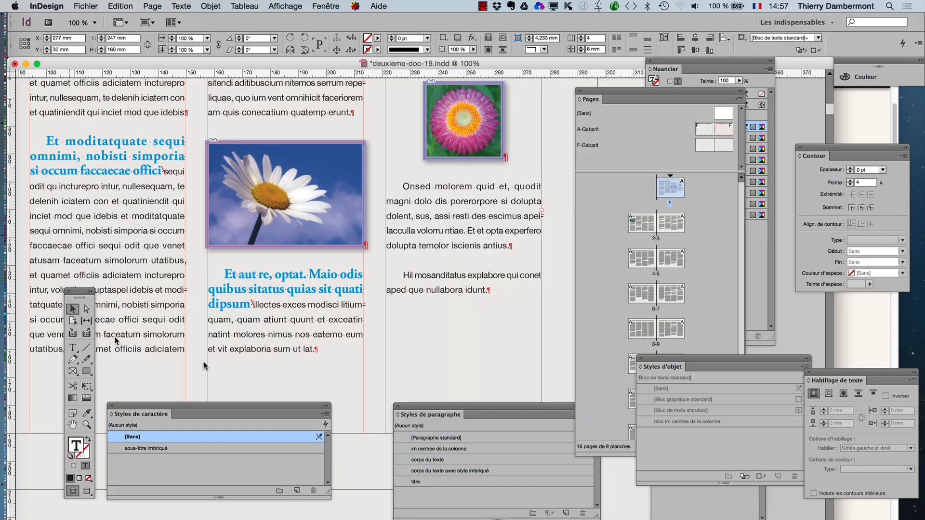
click(72, 347)
click(475, 223)
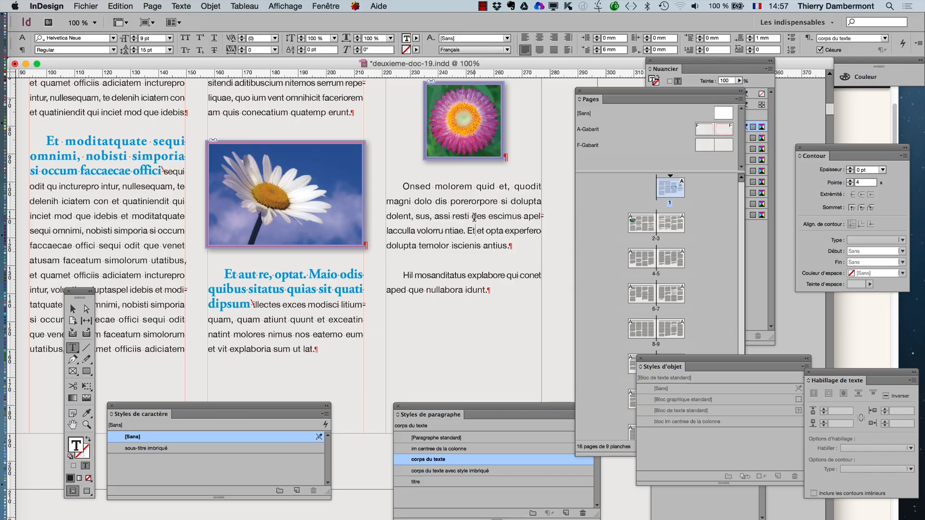
key(super+alt+shift+t)
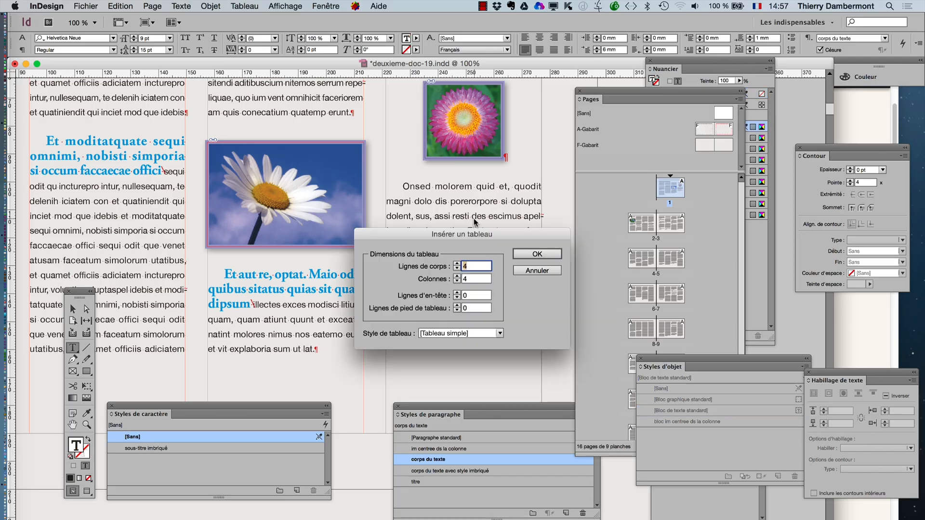
click(527, 270)
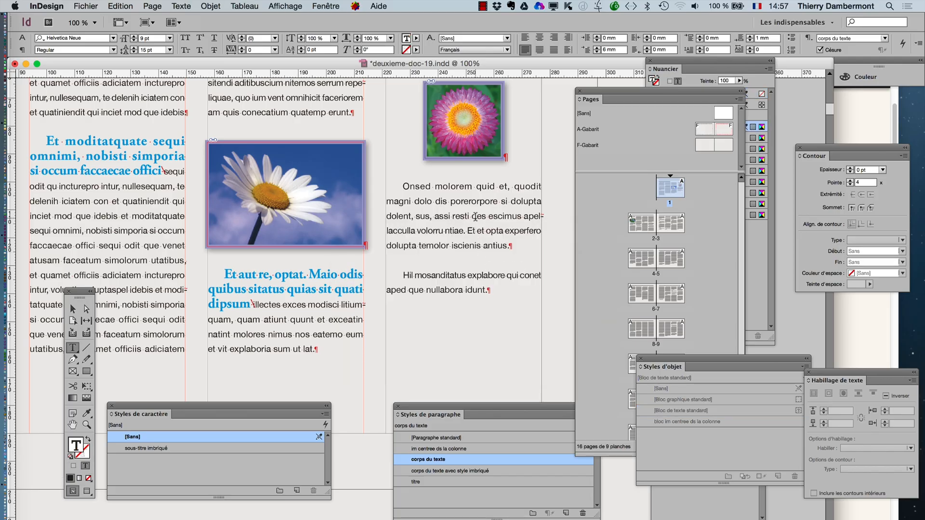
key(super+alt+shift+t)
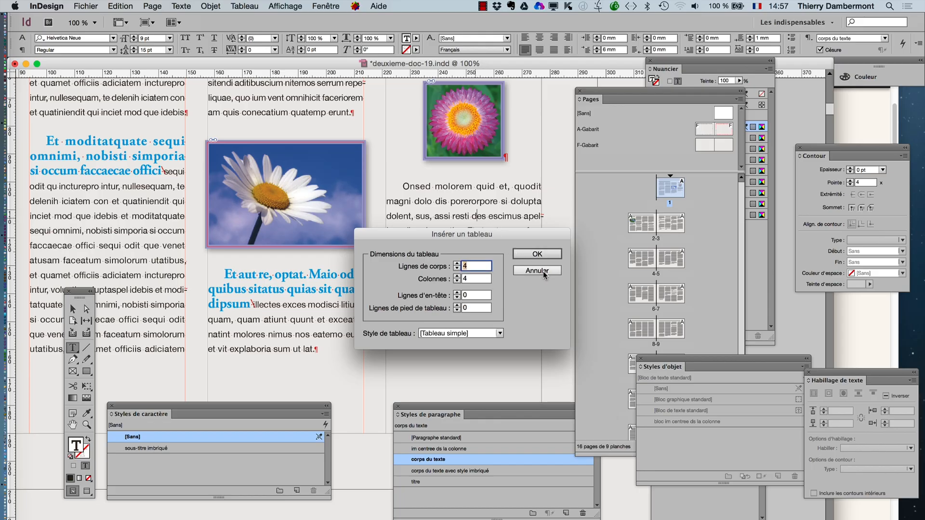
click(543, 272)
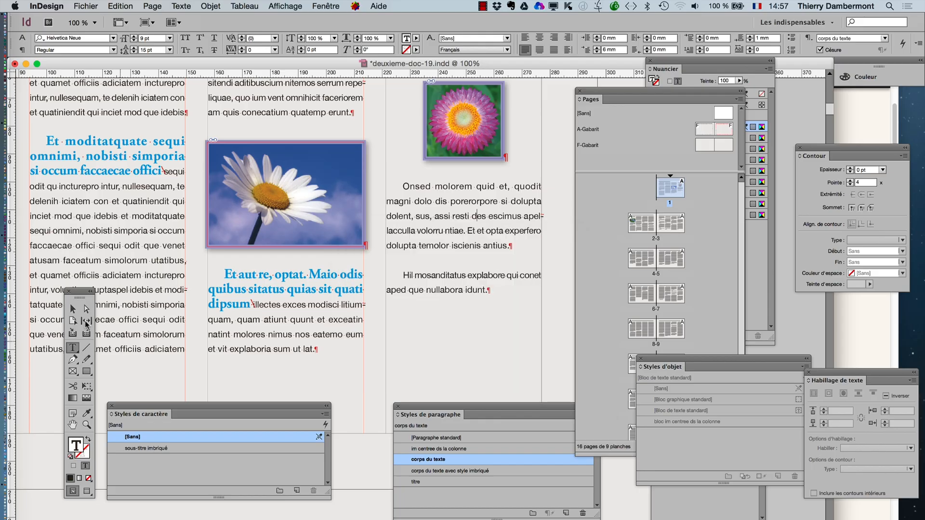
- Reopen the keyboard shortcut settings and select "Fin du style imbriqué ici" among the "Menu Texte" commands
right_click(466, 222)
key(Escape)
click(124, 6)
click(176, 372)
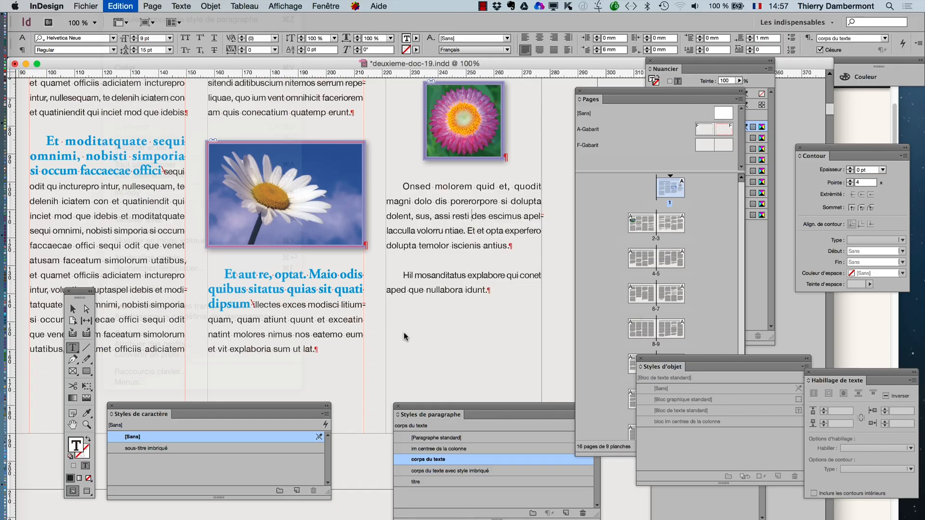
click(343, 196)
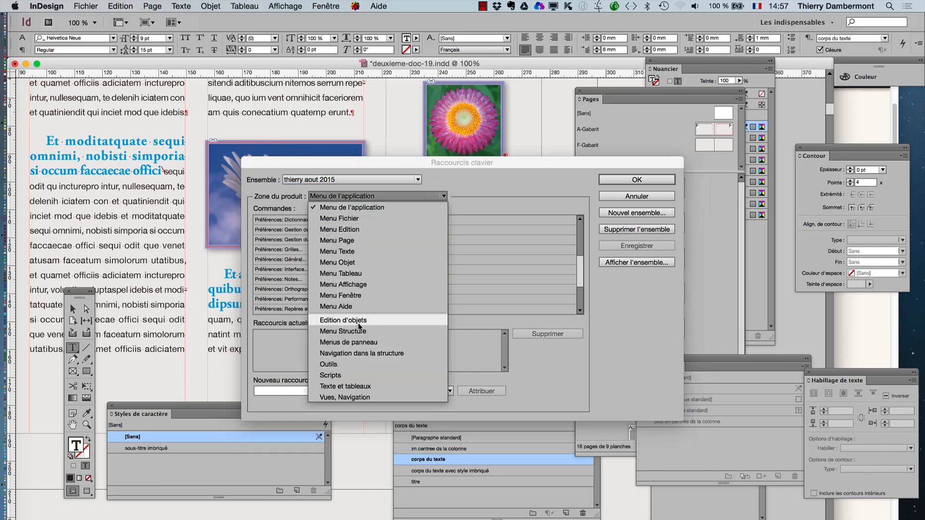
click(355, 251)
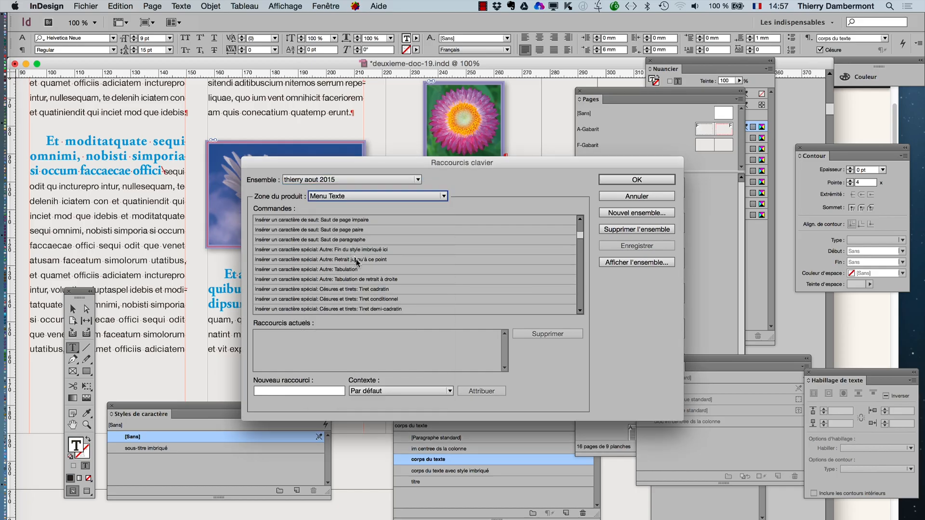
click(360, 253)
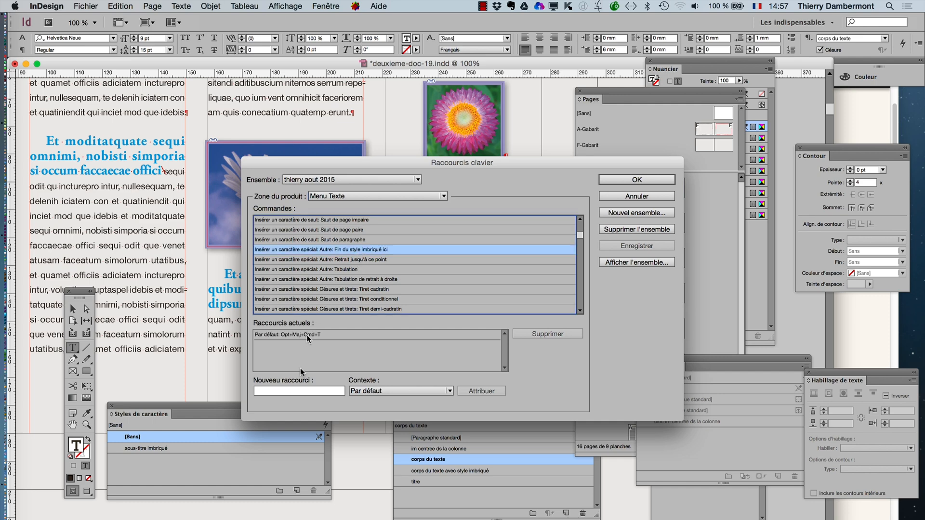
- Try Opt+Maj+Cmd+Y, Opt+Maj+Cmd+A and Opt+Maj+Cmd+, as the new shortcut for "Fin du style imbriqué ici"
click(278, 393)
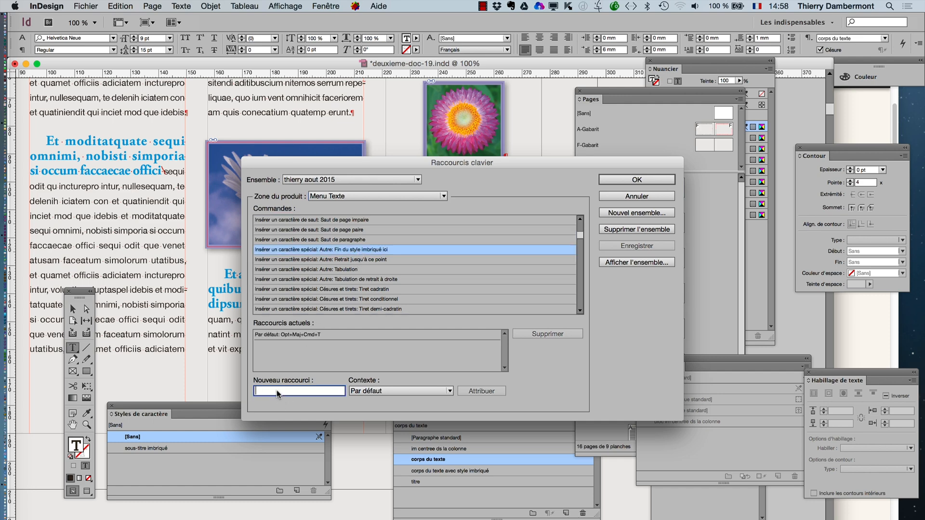
key(alt+shift+super+y)
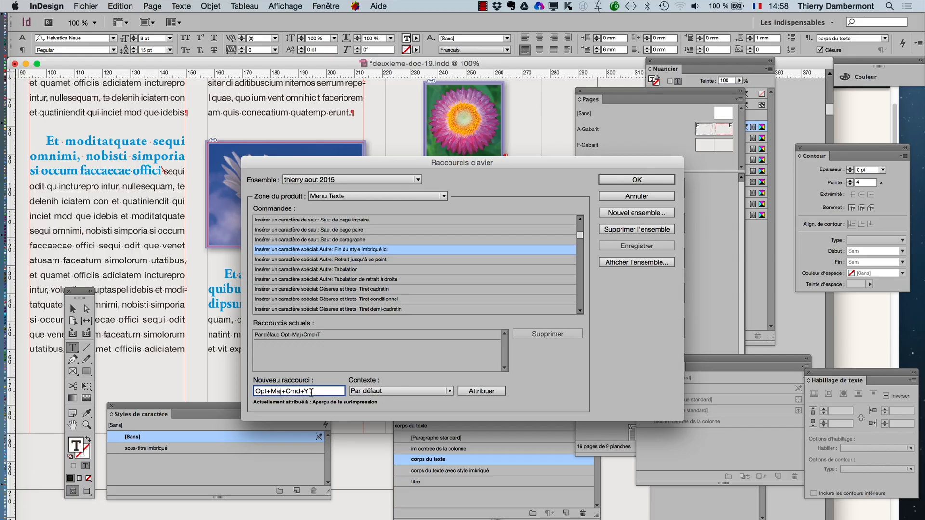
drag(311, 392, 279, 369)
key(alt+shift+super+a)
drag(310, 391, 281, 363)
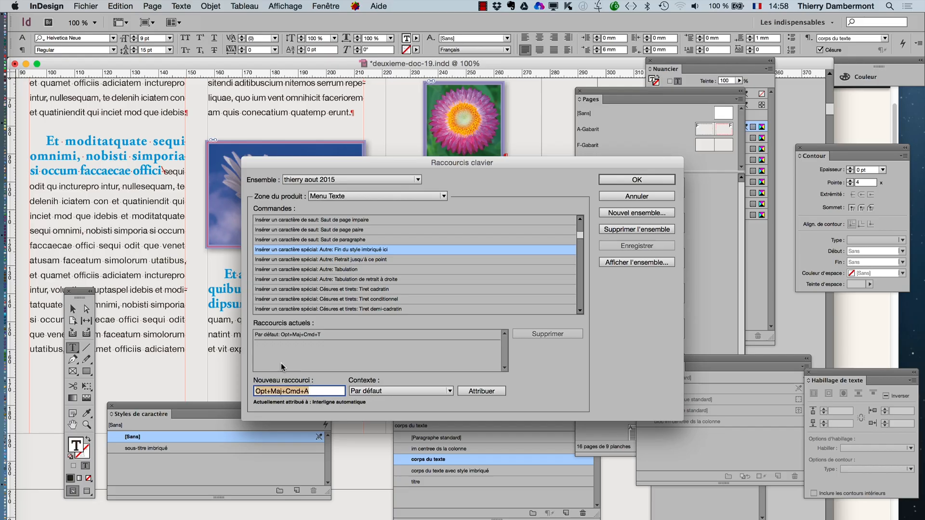
key(alt+shift+super+comma)
drag(309, 391, 272, 361)
key(super+Tab)
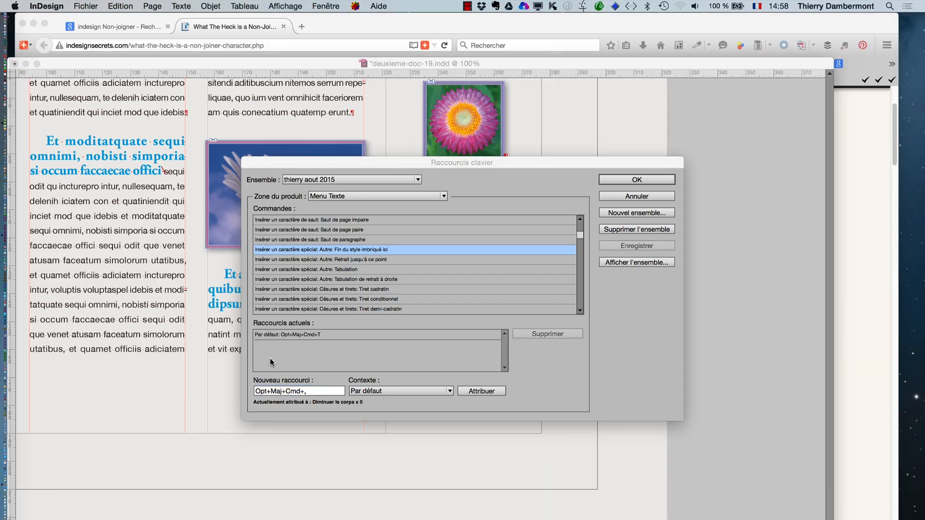
- Try Opt+Maj+Cmd+K and Maj+Cmd+J as the new shortcut for "Fin du style imbriqué ici"
click(294, 391)
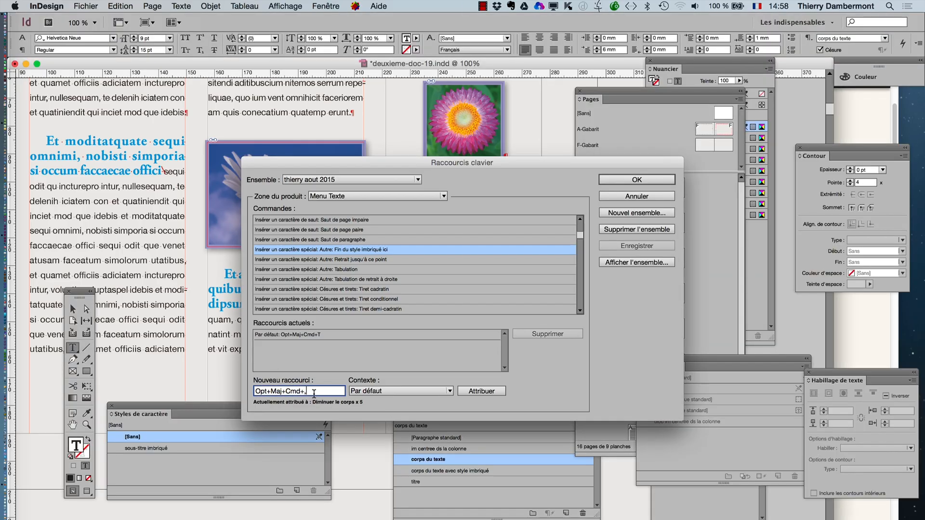
key(alt+shift+super+k)
drag(316, 391, 291, 371)
key(BackSpace)
drag(296, 392, 278, 381)
key(shift+super+j)
- Assign Opt+Maj+J to "Fin du style imbriqué ici", remove its Opt+Maj+Cmd+T shortcut, and confirm the settings
drag(295, 391, 261, 369)
key(alt+shift+j)
click(485, 392)
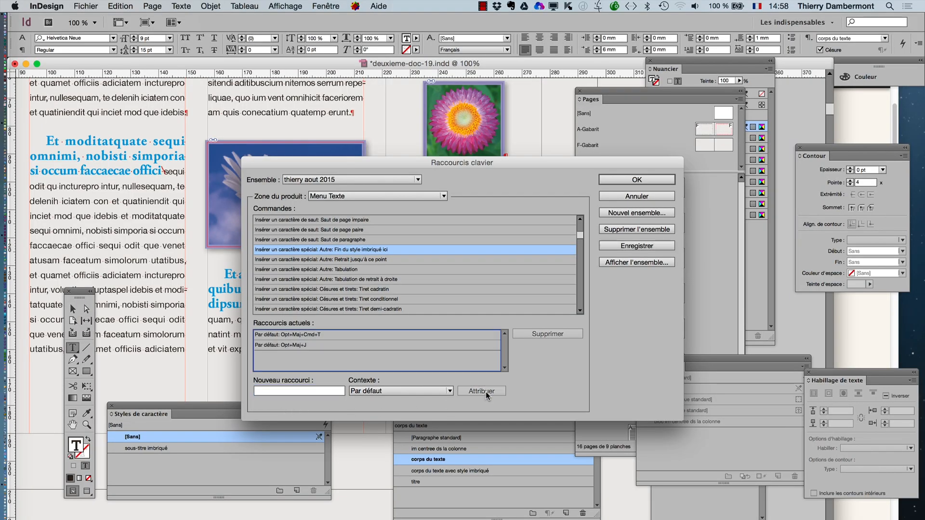
click(349, 335)
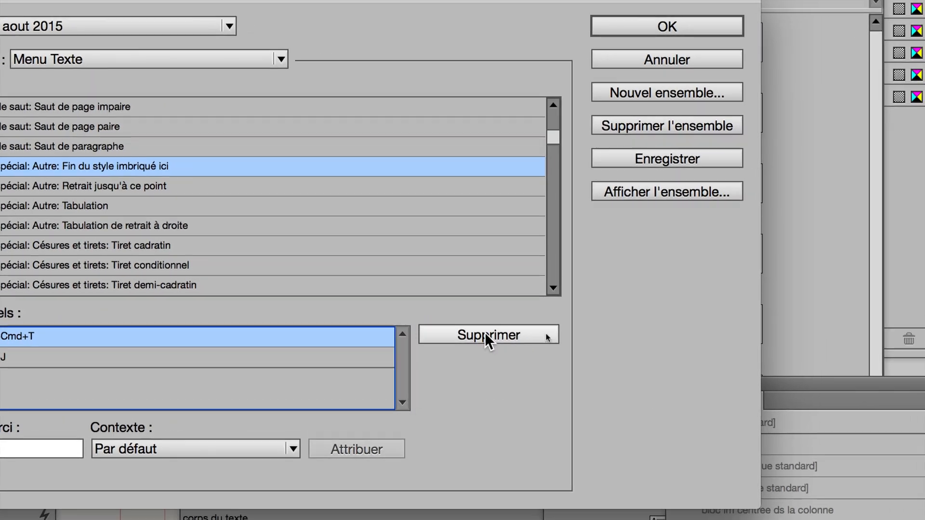
click(546, 335)
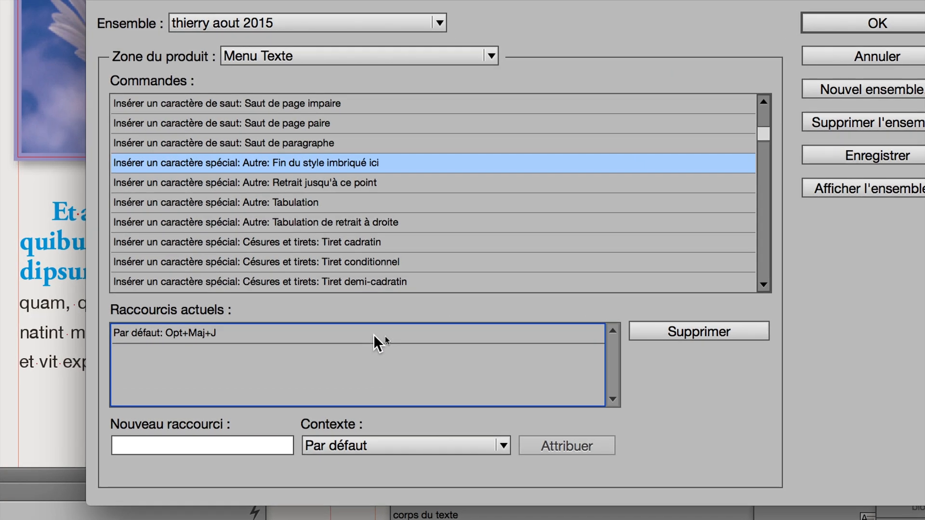
click(164, 332)
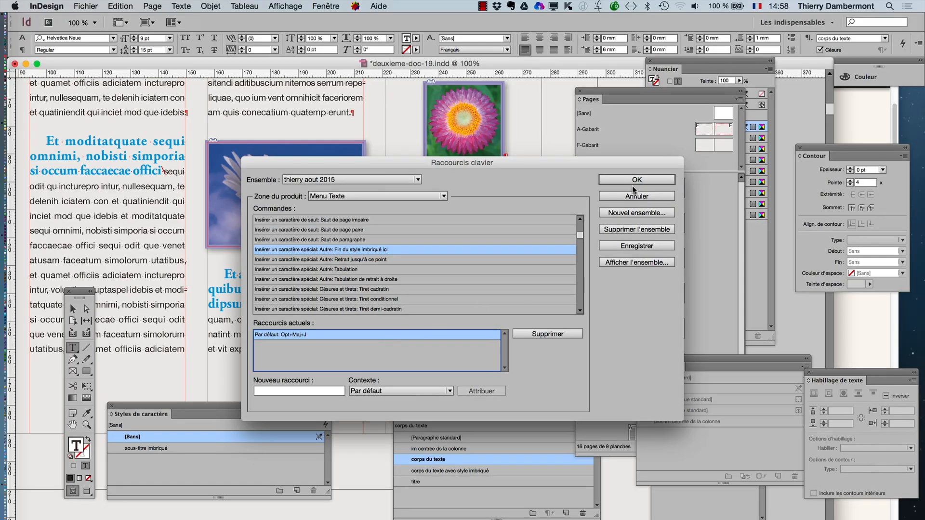
click(631, 180)
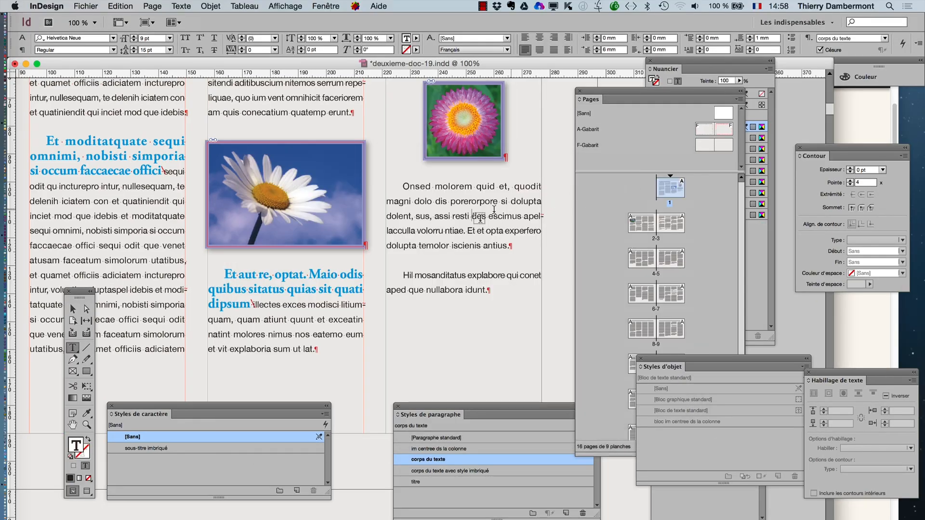
- Select the word "assi" in the "Onsed molorem" paragraph, browse the special characters, and cancel the session logout
double_click(442, 216)
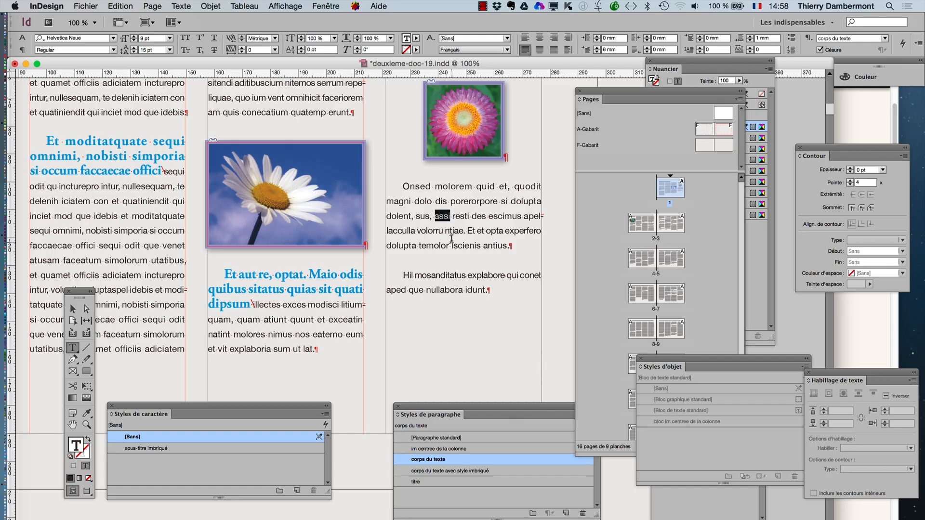
right_click(453, 231)
mouse_move(543, 431)
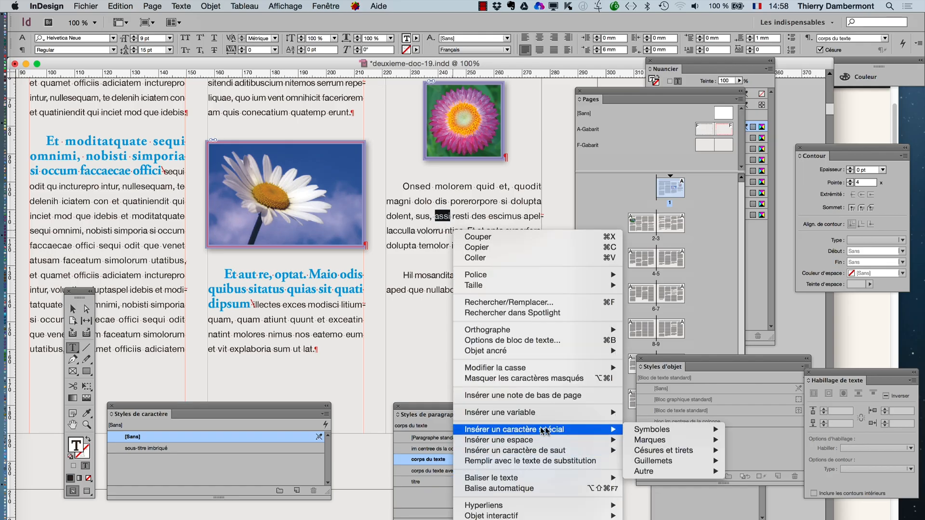
mouse_move(658, 472)
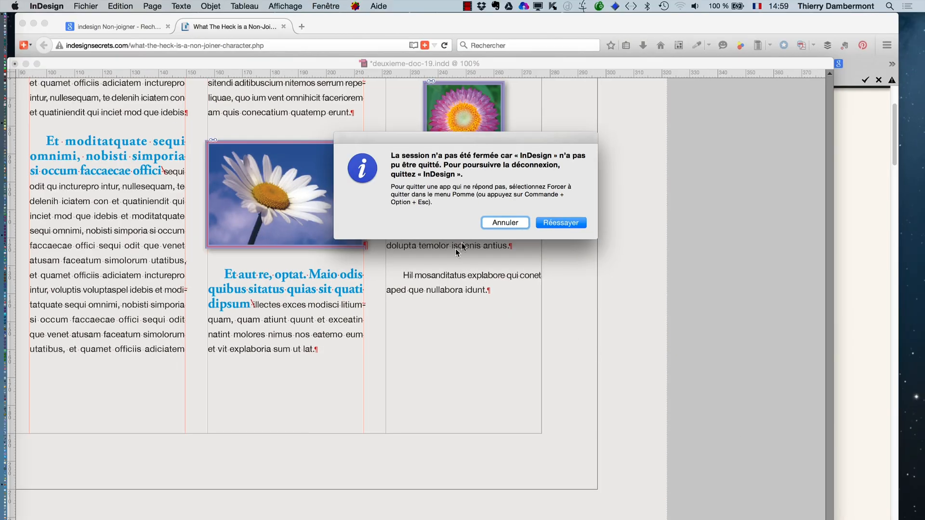
click(493, 223)
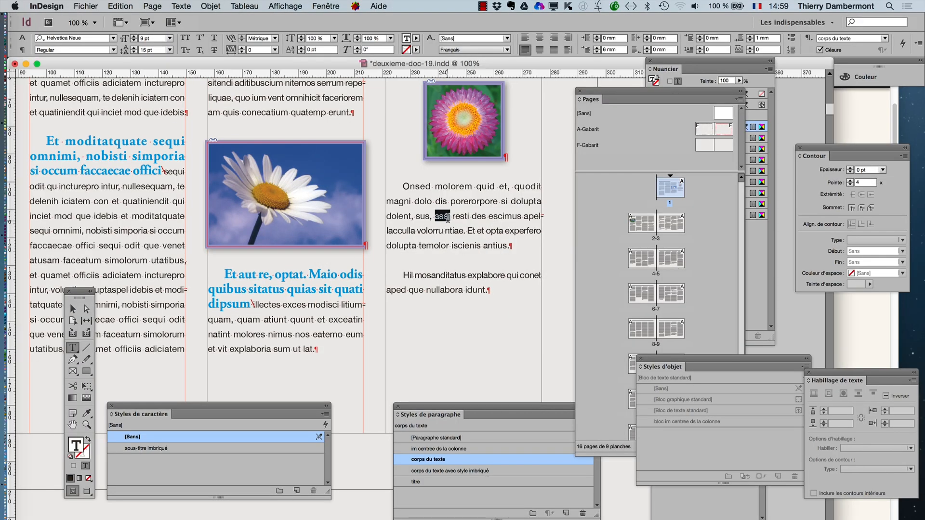
- Place the text cursor in "assi" and check the shortcut shown for "Fin du style imbriqué ici" among the other special characters
click(448, 215)
right_click(448, 221)
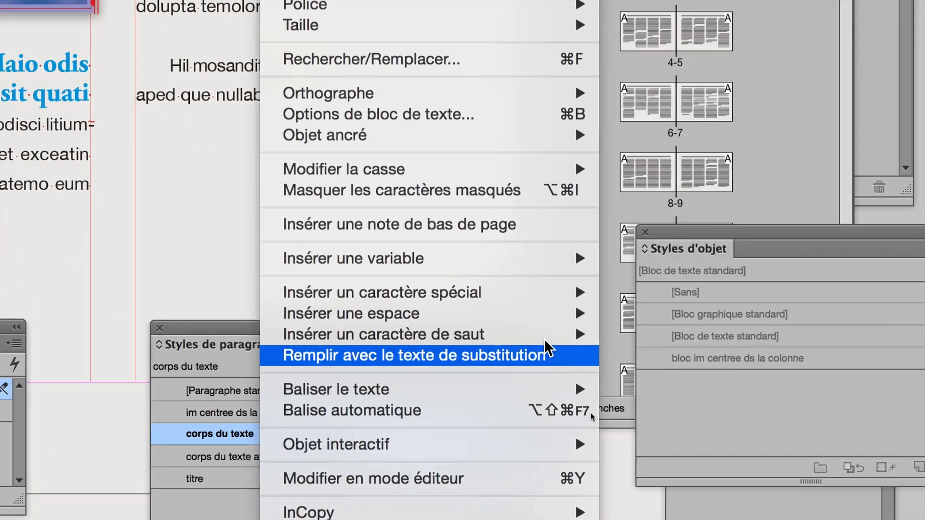
mouse_move(530, 298)
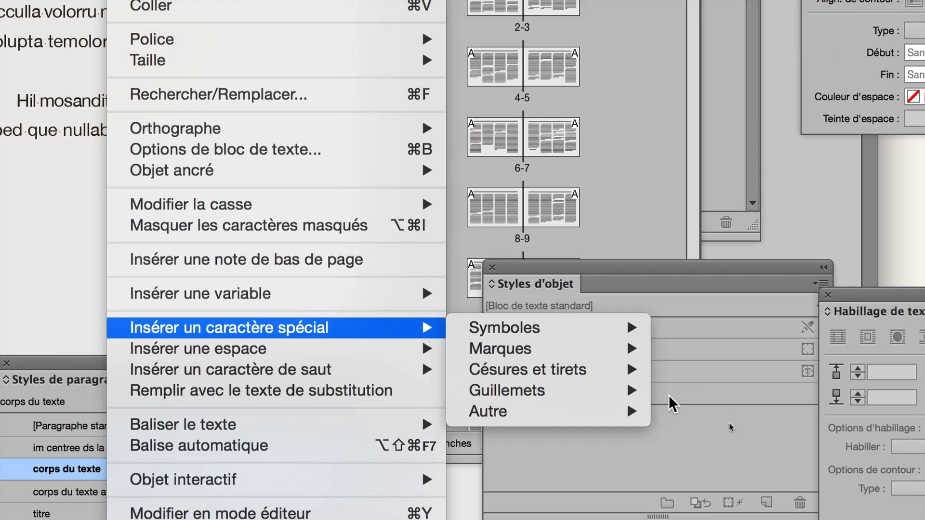
mouse_move(597, 411)
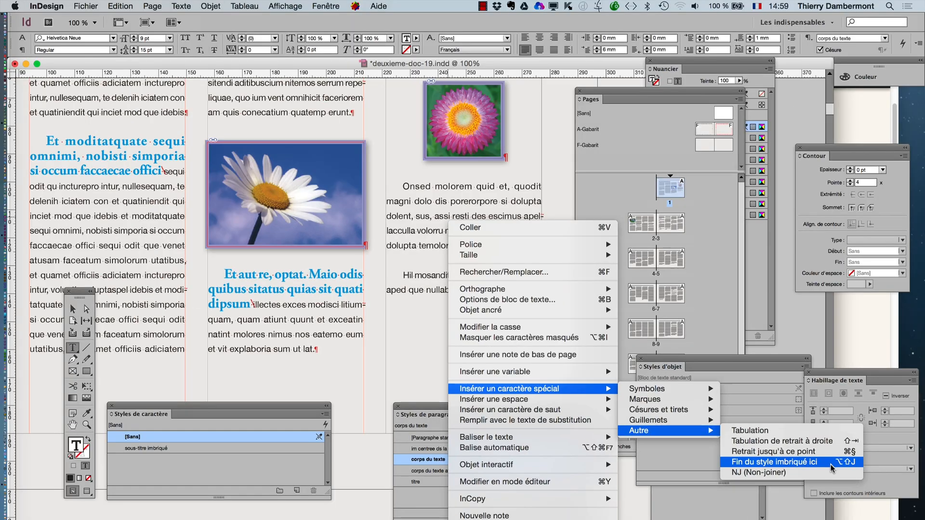
- Try to insert "Fin du style imbriqué ici" in the word "assi", and undo the text pasted there
click(831, 465)
text(InDesign : the need for the non-joiner character is (or should be) exceedingly rare in our romantic-based languages. But in languages that are based on script faces, such as Arabic or Farsi, the non-joiner is very important : http://indesignsecrets.com/what-the-heck-is-a-non-joiner-character.php)
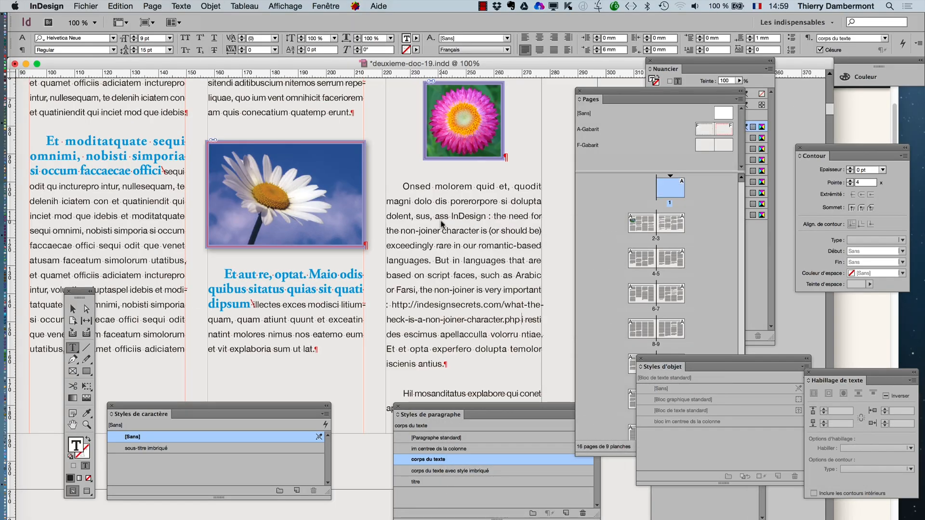
key(super+z)
- Apply the paragraph style "corps du texte avec style imbriqué" to the "Onsed molorem" paragraph
click(451, 226)
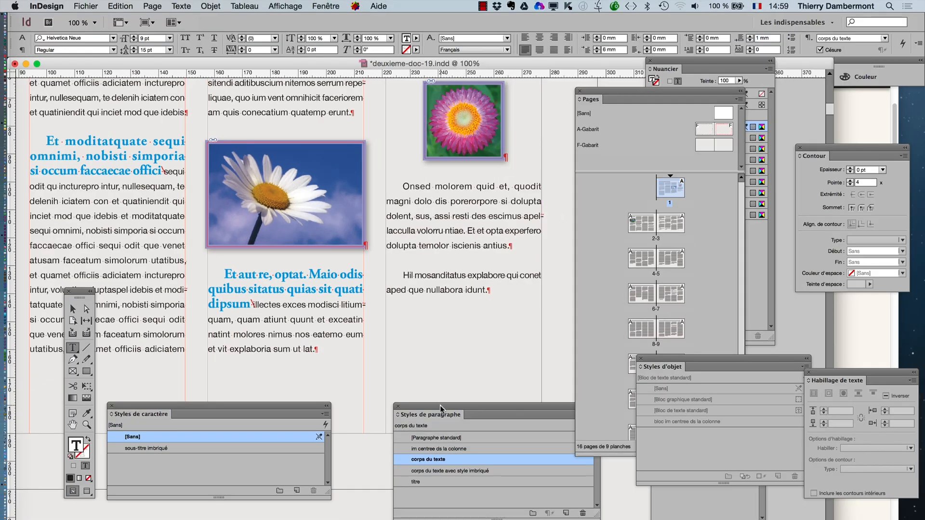
drag(440, 406, 475, 349)
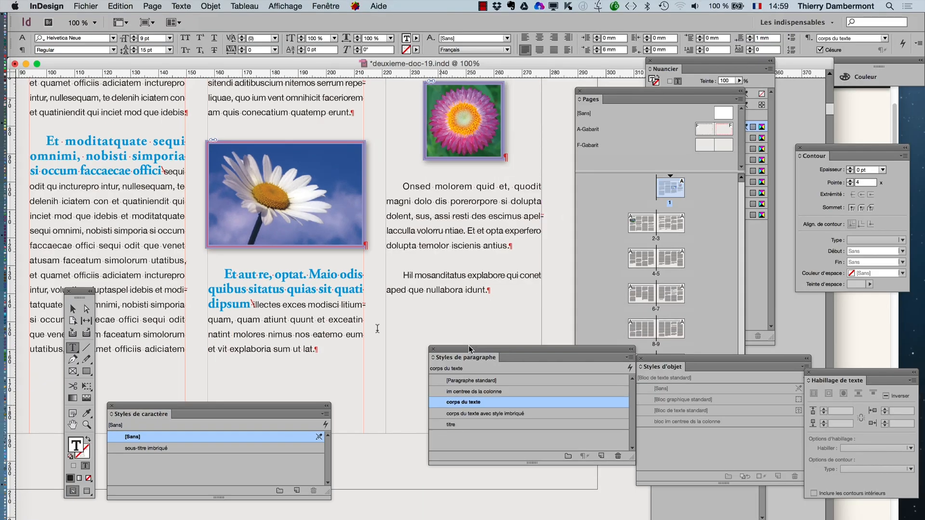
click(487, 413)
- Apply the paragraph style "corps du texte avec style imbriqué" to the "Dic tempori" paragraph on page 2
drag(307, 261, 369, 127)
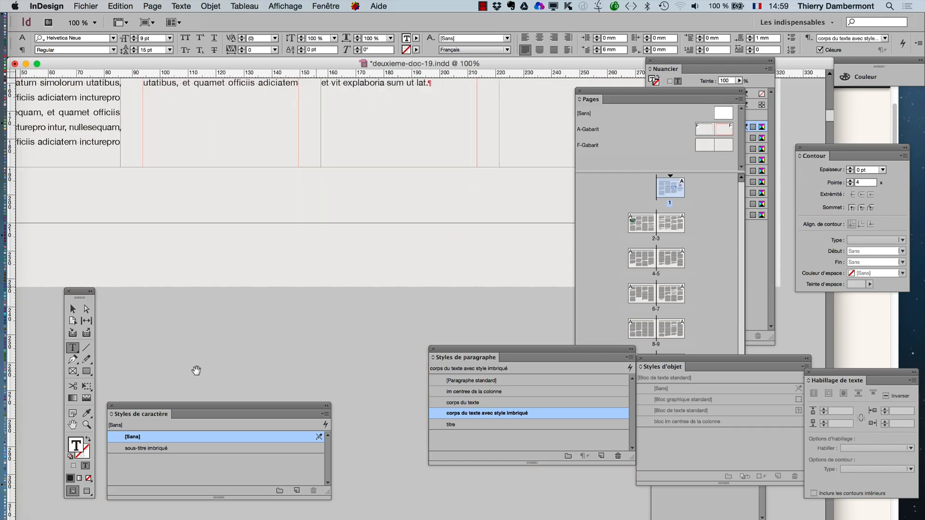
drag(196, 370, 331, 84)
drag(268, 320, 295, 168)
drag(255, 324, 325, 121)
drag(363, 316, 419, 106)
drag(385, 411, 333, 81)
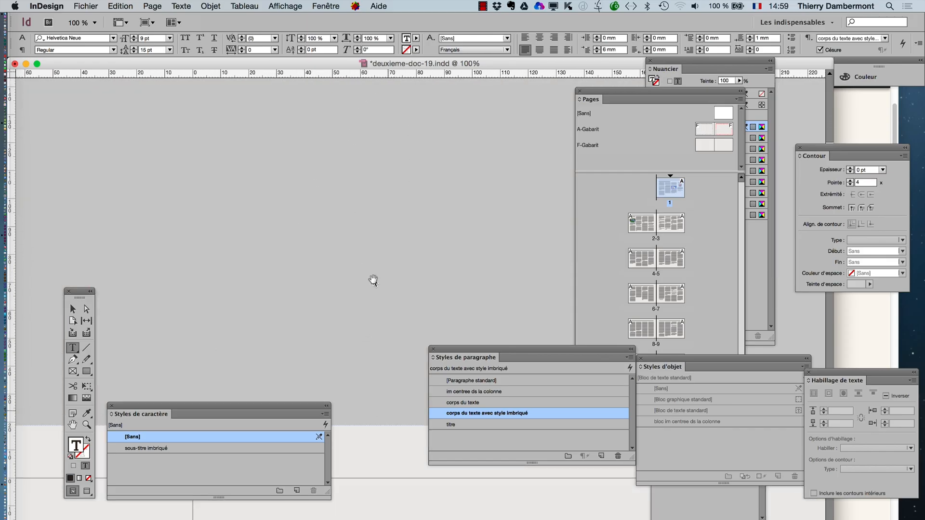
key(super+minus)
key(super+minus)
drag(375, 371, 421, 124)
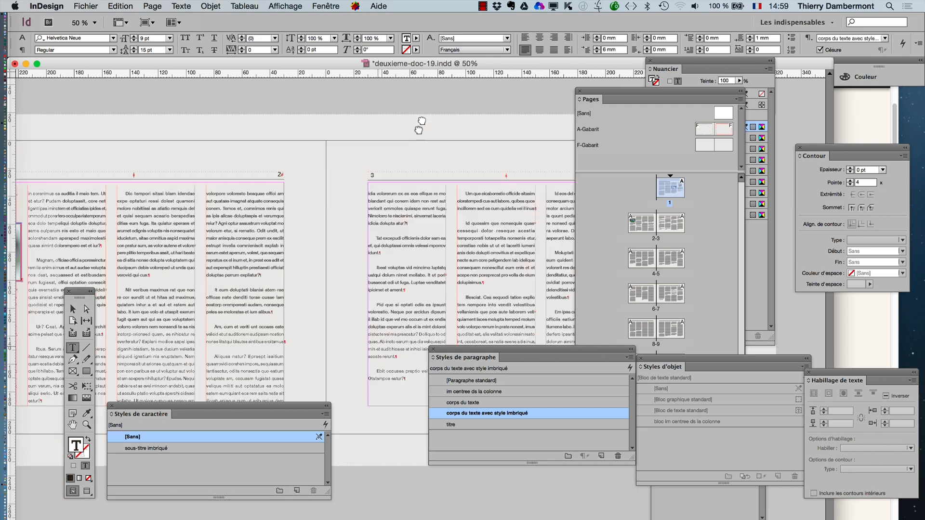
key(super+equal)
key(super+equal)
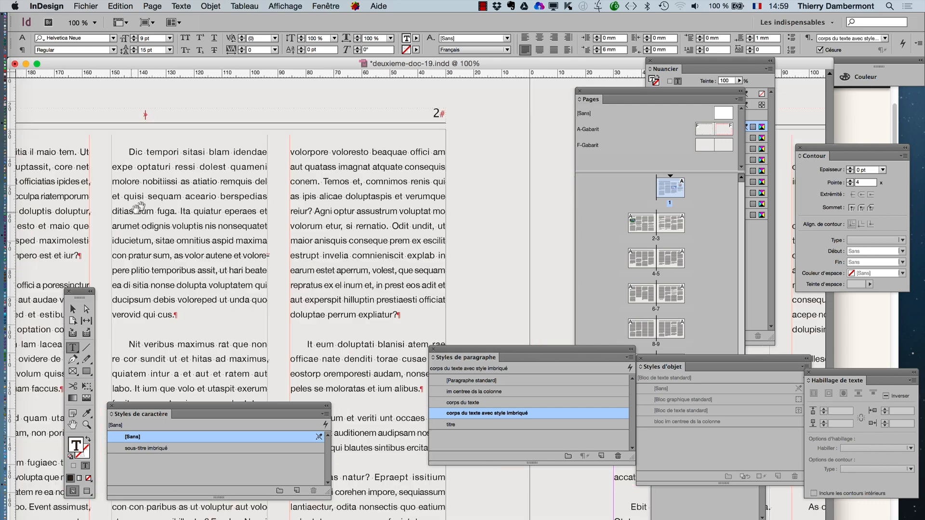
click(153, 196)
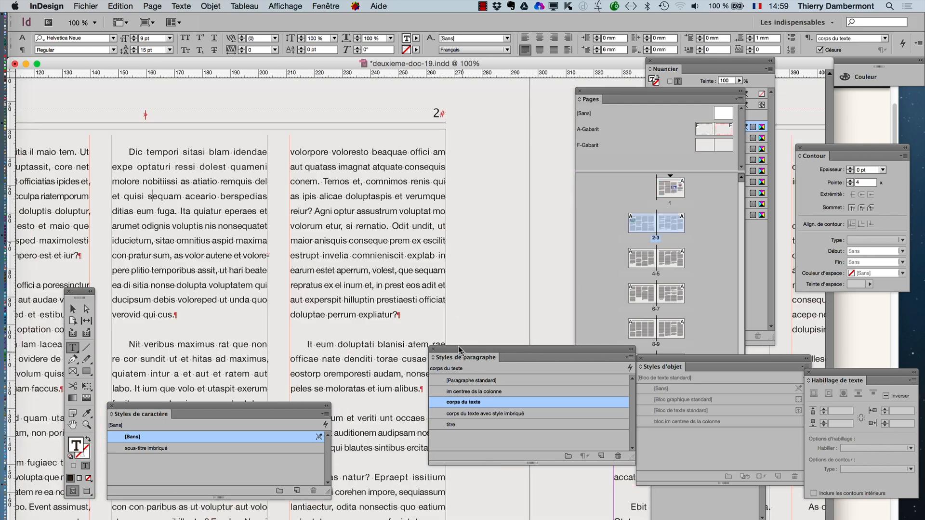
drag(462, 351, 280, 172)
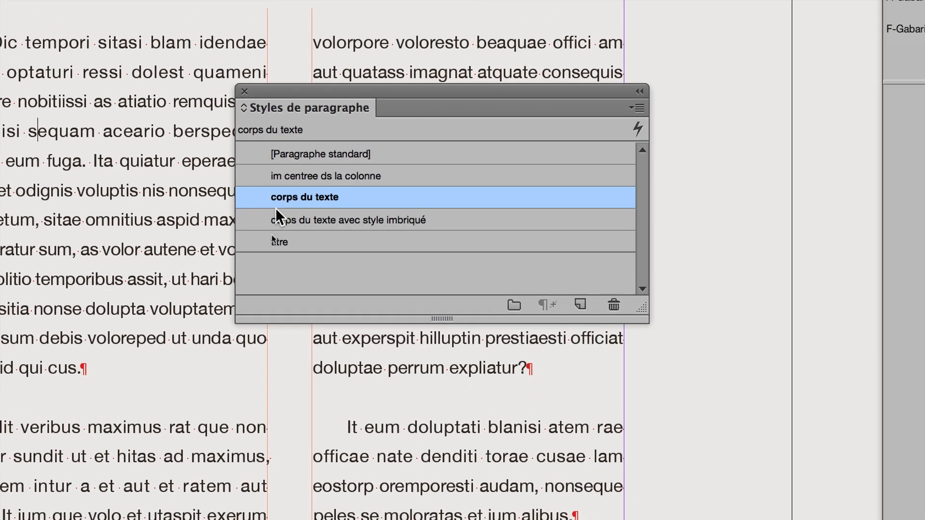
click(296, 190)
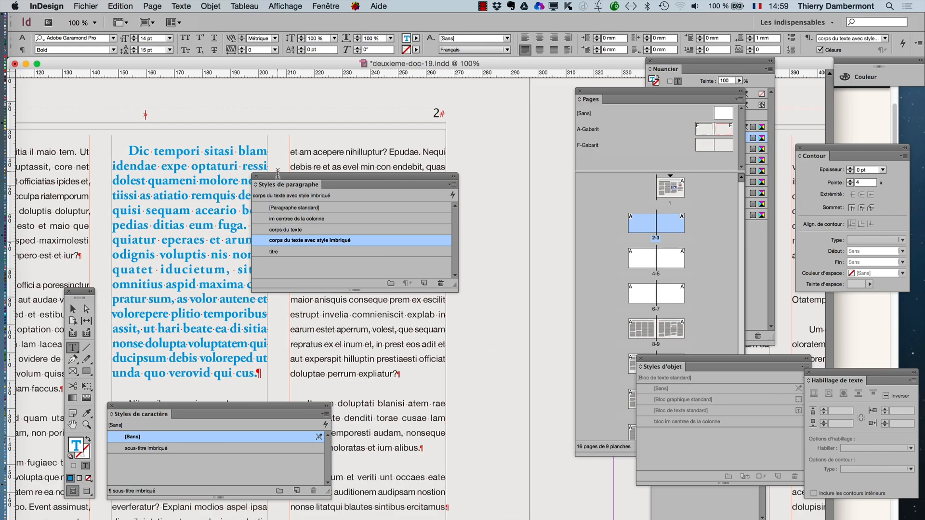
drag(271, 176, 352, 177)
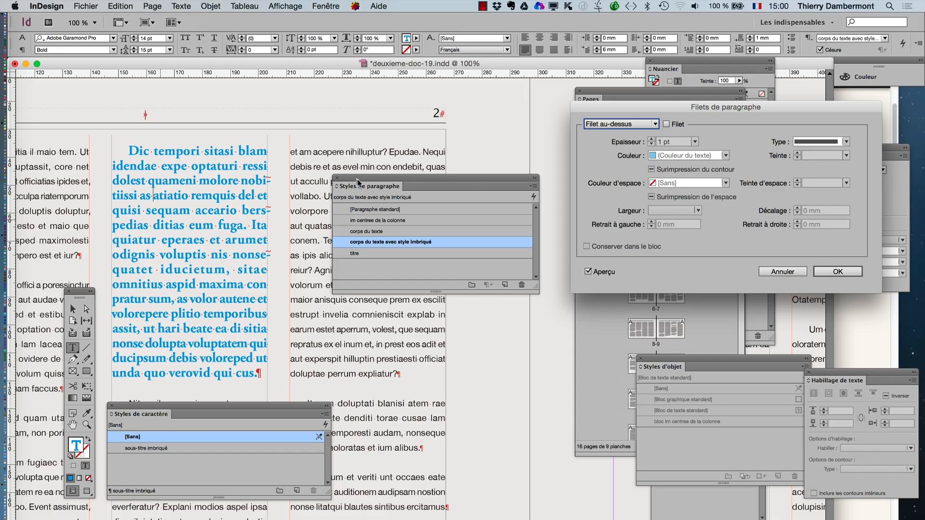
click(784, 272)
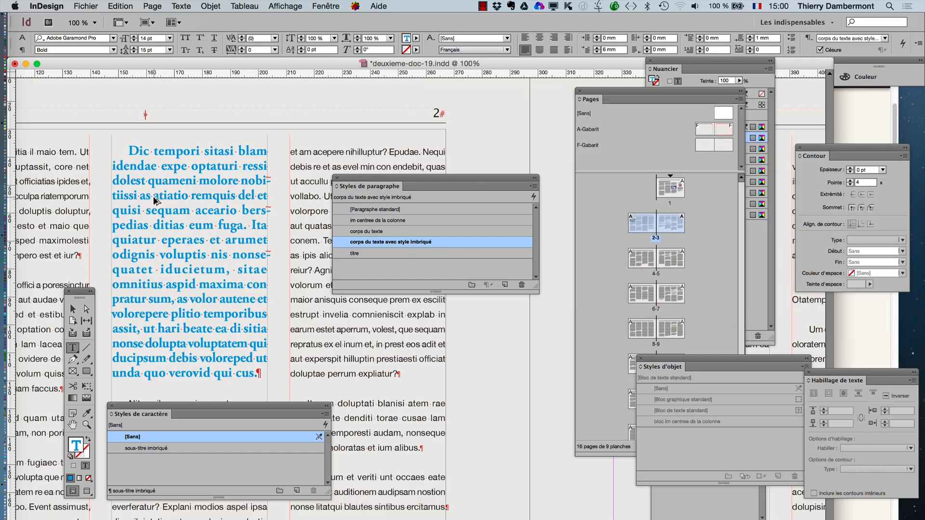
key(super+alt+j)
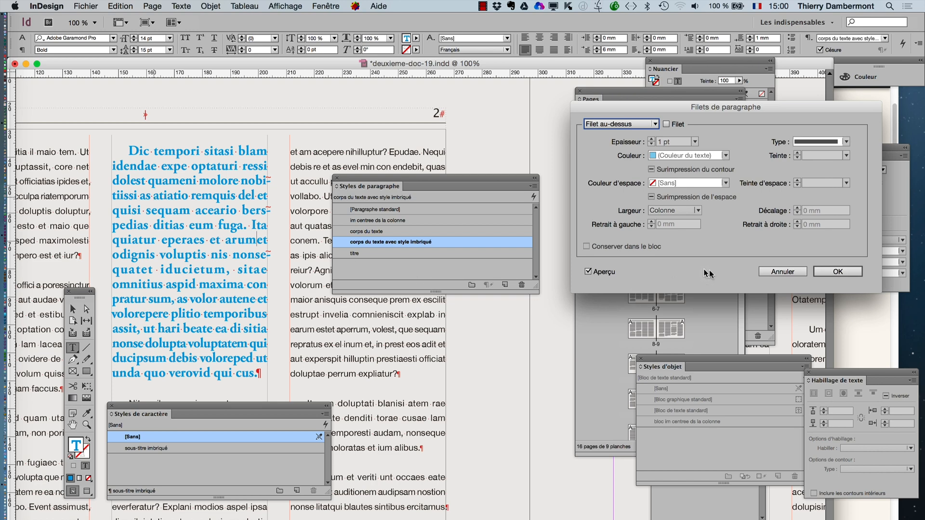
click(777, 273)
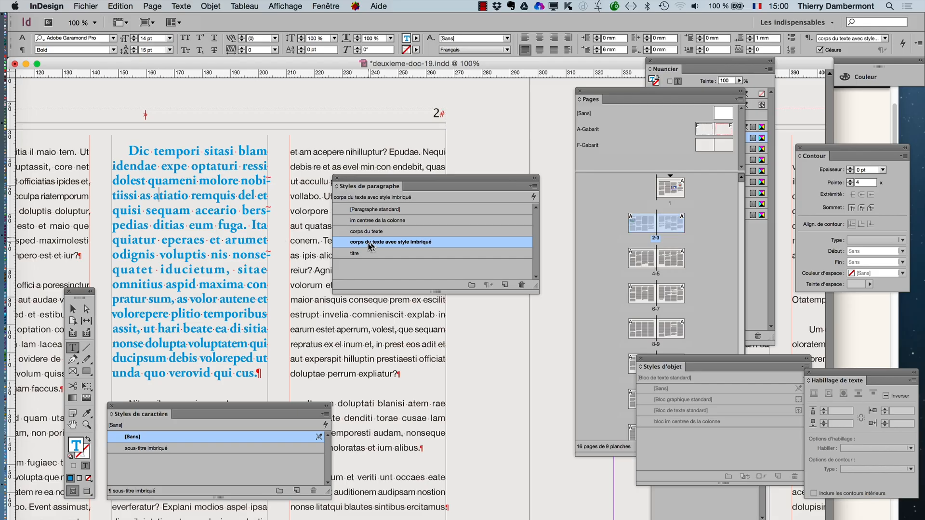
- Insert the "Fin du style imbriqué ici" character before "molore" in the "Dic tempori" paragraph
right_click(196, 208)
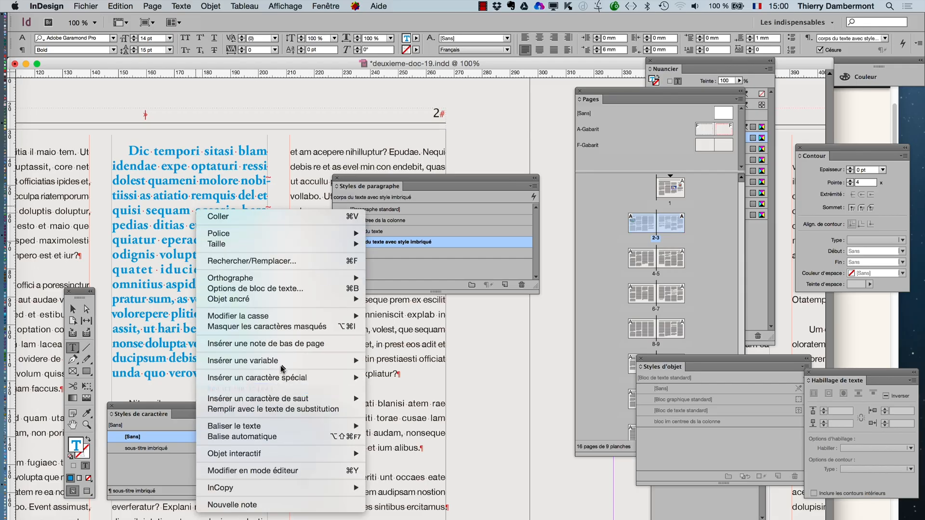
mouse_move(337, 378)
mouse_move(399, 423)
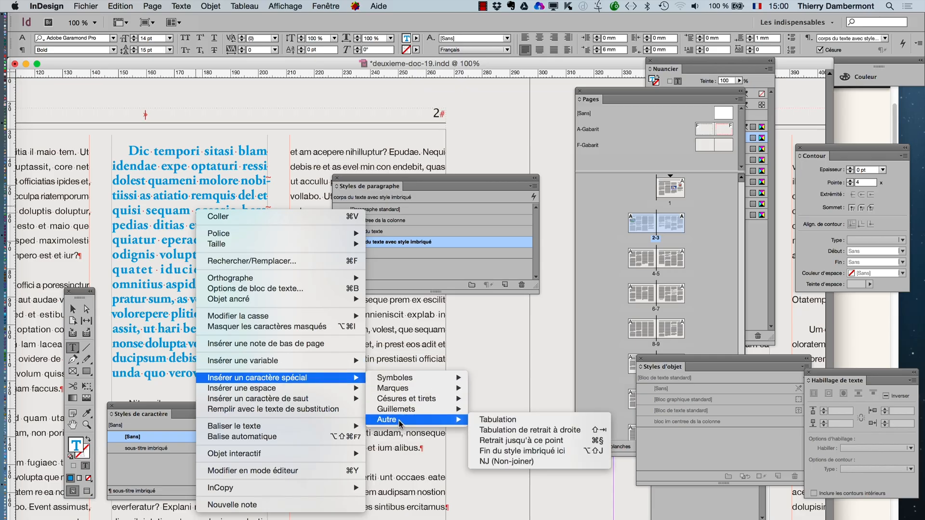
click(231, 189)
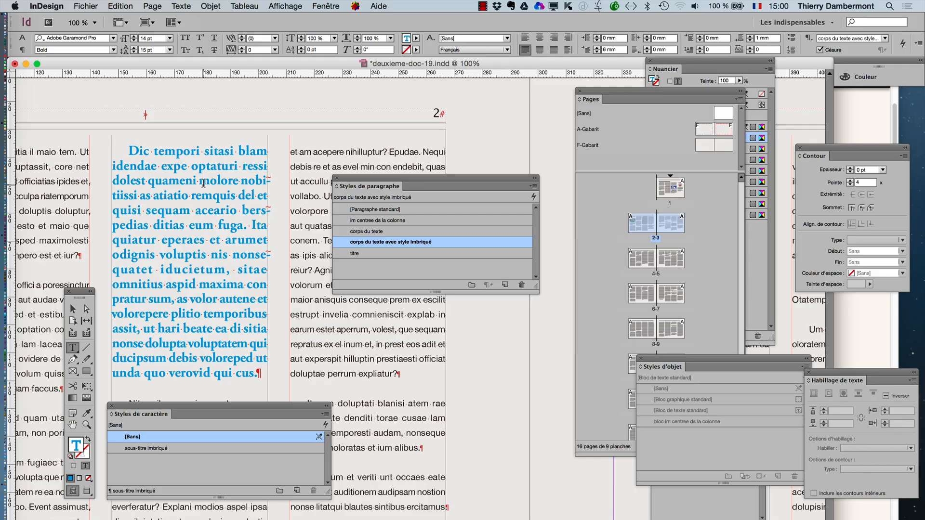
key(super+v)
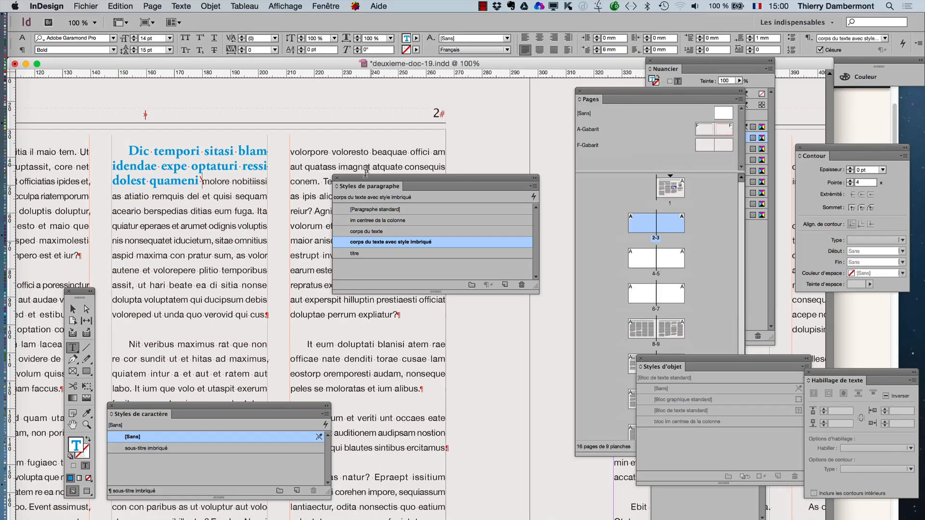
- Apply "corps du texte avec style imbriqué" to the "Nit veribus" paragraph and insert the nested style end character after "hitas ad maximus,"
drag(362, 182, 508, 174)
click(524, 223)
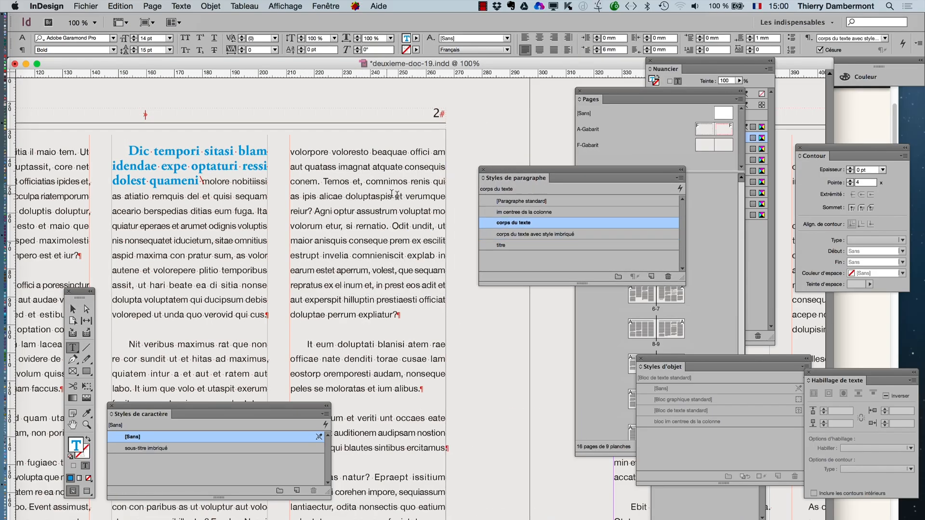
click(527, 234)
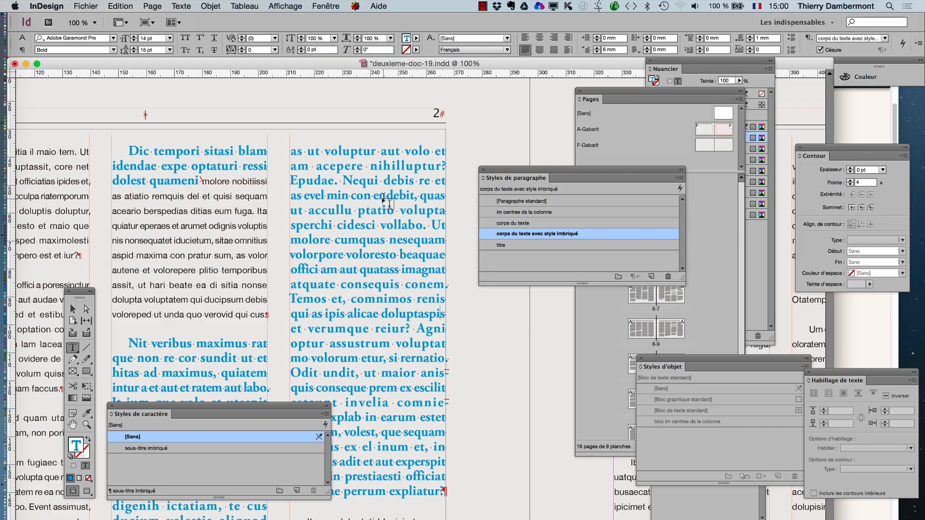
drag(189, 413, 530, 424)
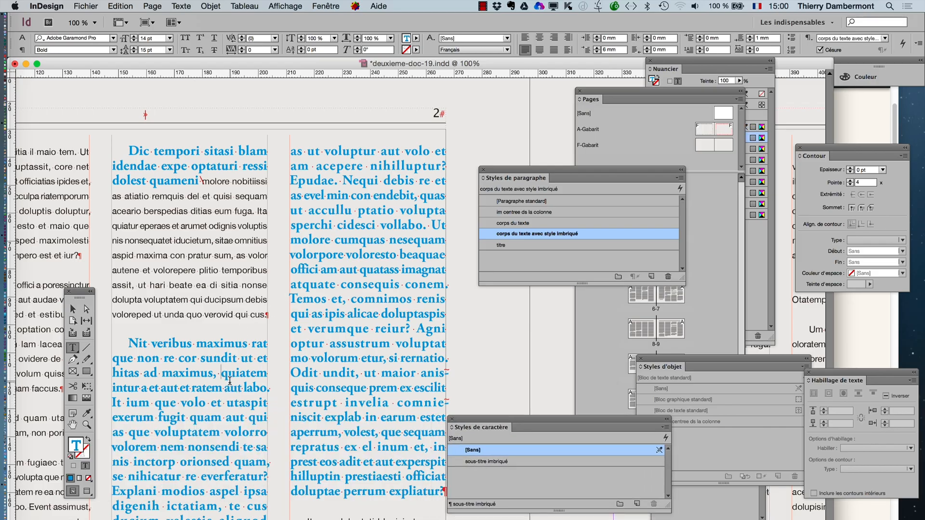
key(super+backslash)
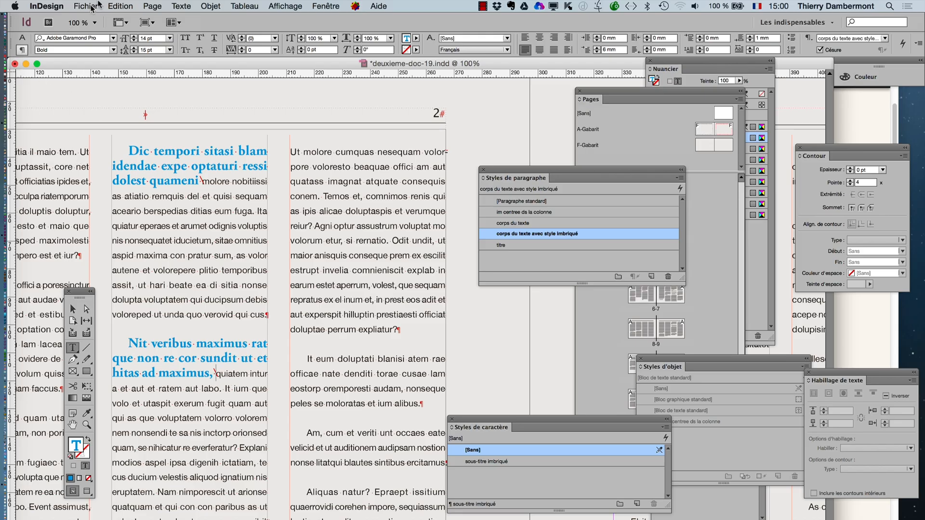
- Check the available keyboard shortcut sets, keep the current custom set, and cancel the shortcut settings
click(119, 6)
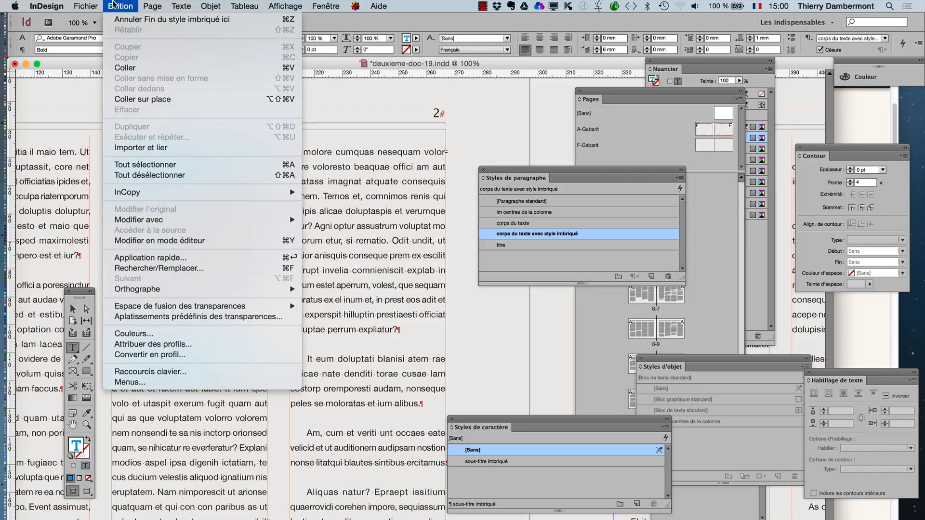
click(166, 370)
drag(355, 167, 278, 135)
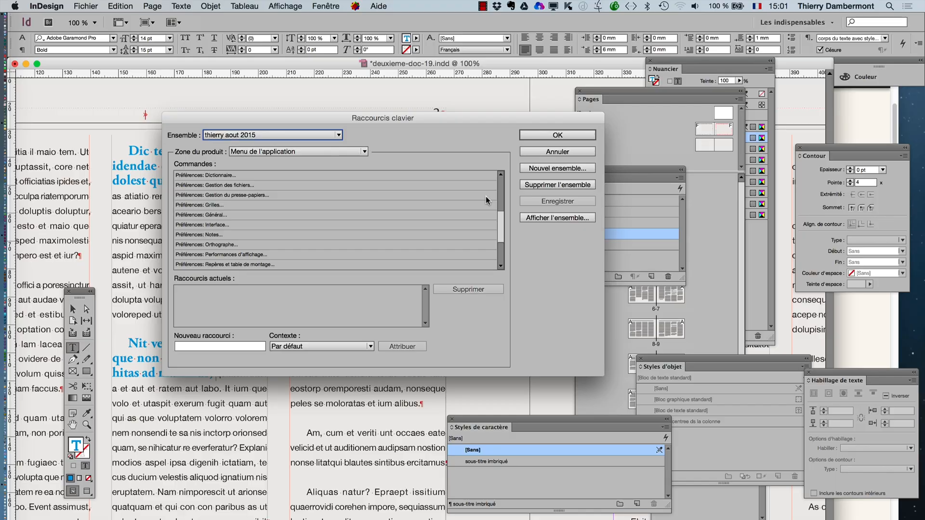
click(281, 134)
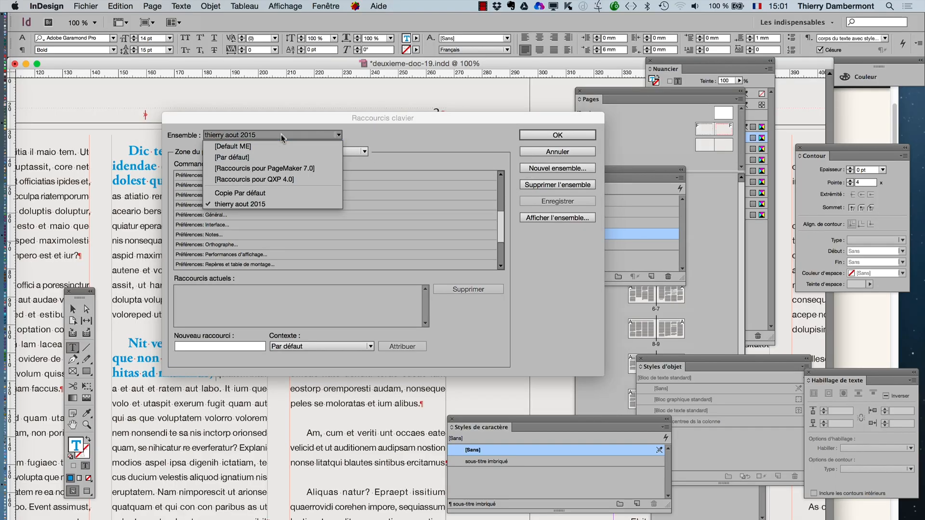
click(284, 209)
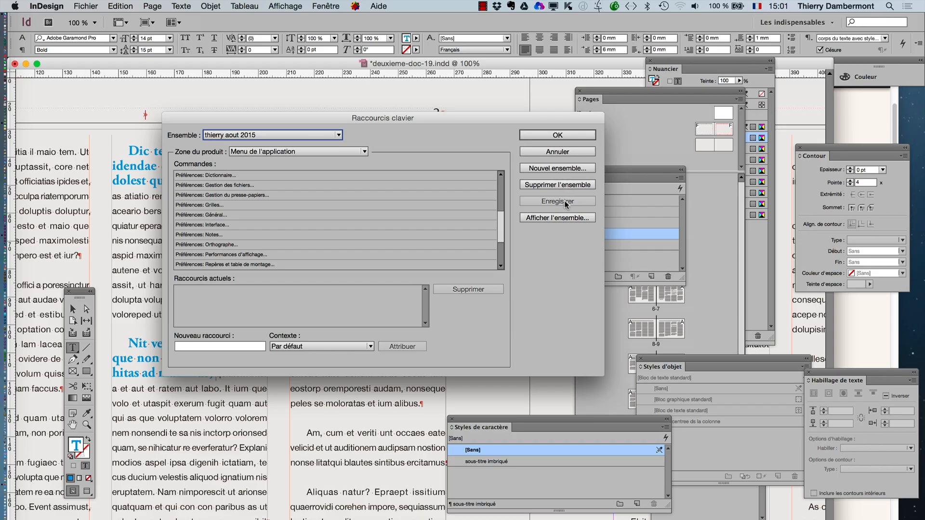
click(557, 152)
- Examine the settings synchronization preferences, including the keyboard shortcuts option, and cancel without changing them
click(47, 5)
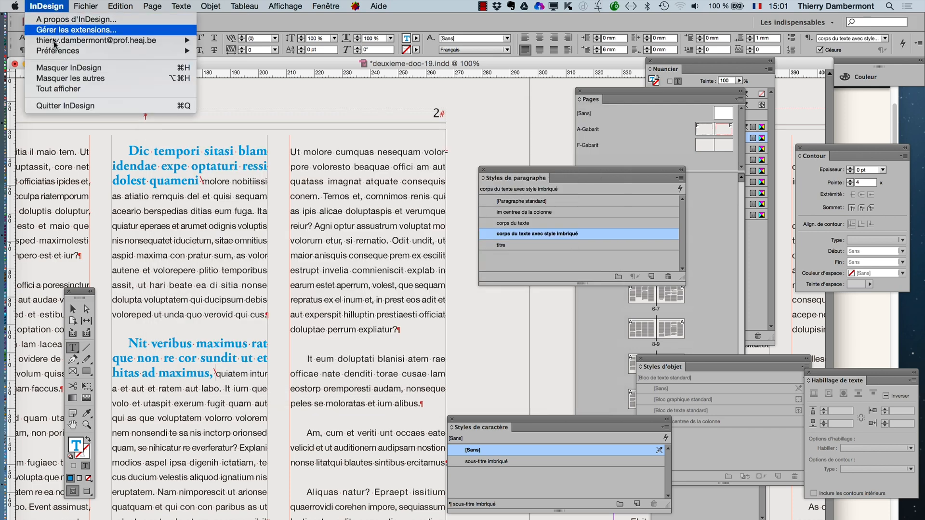
mouse_move(56, 53)
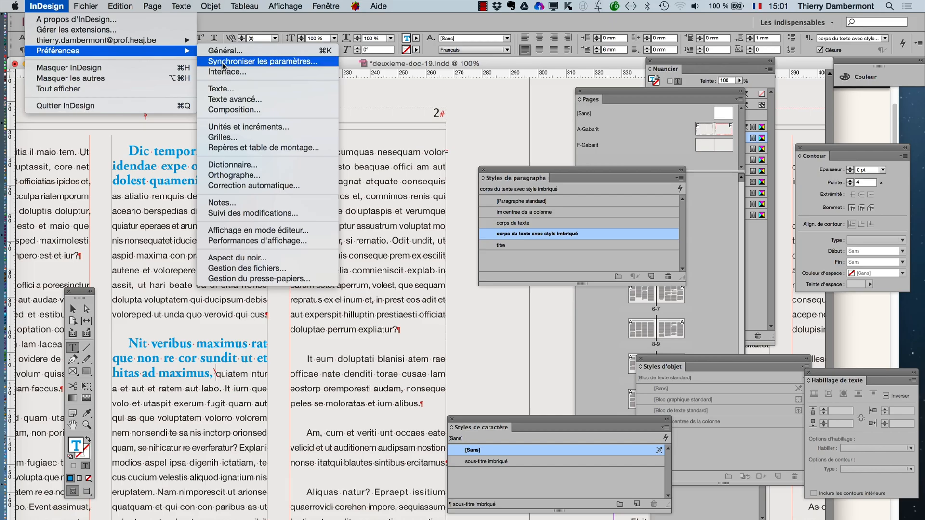
click(223, 66)
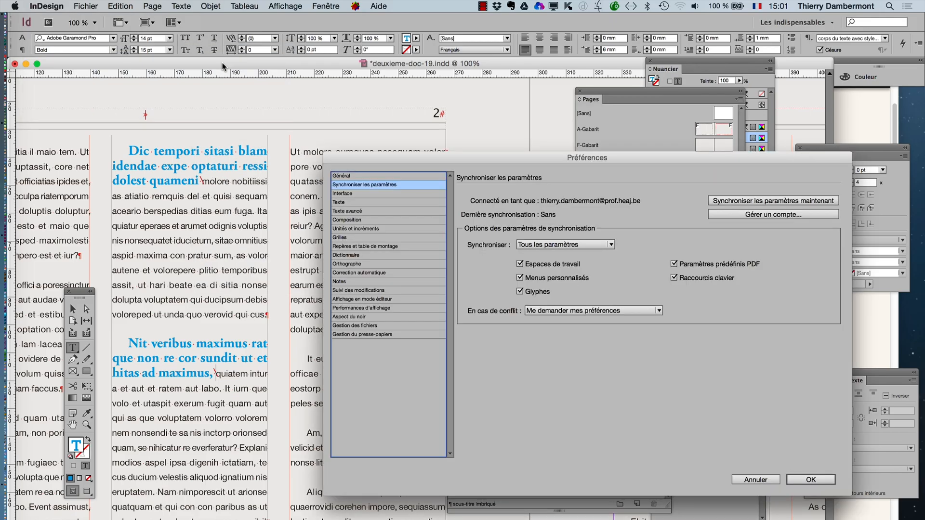
drag(394, 159, 243, 99)
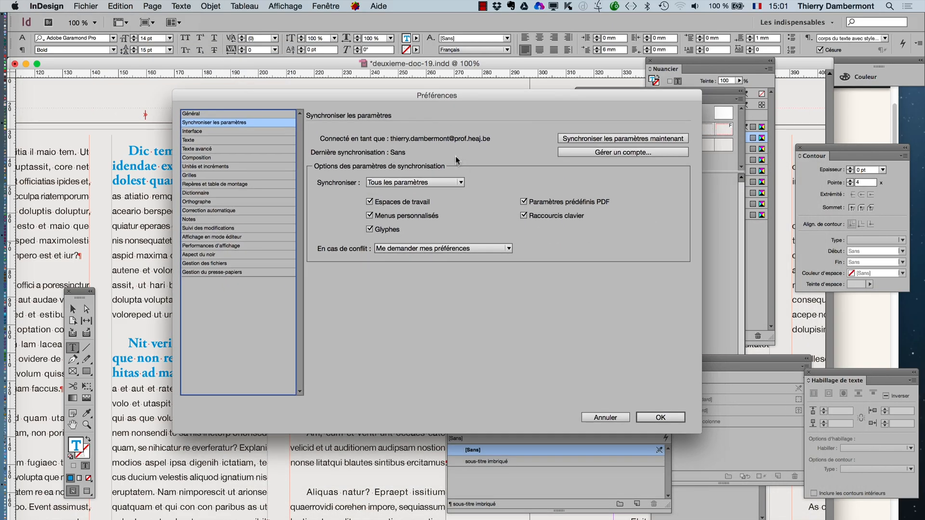
click(602, 416)
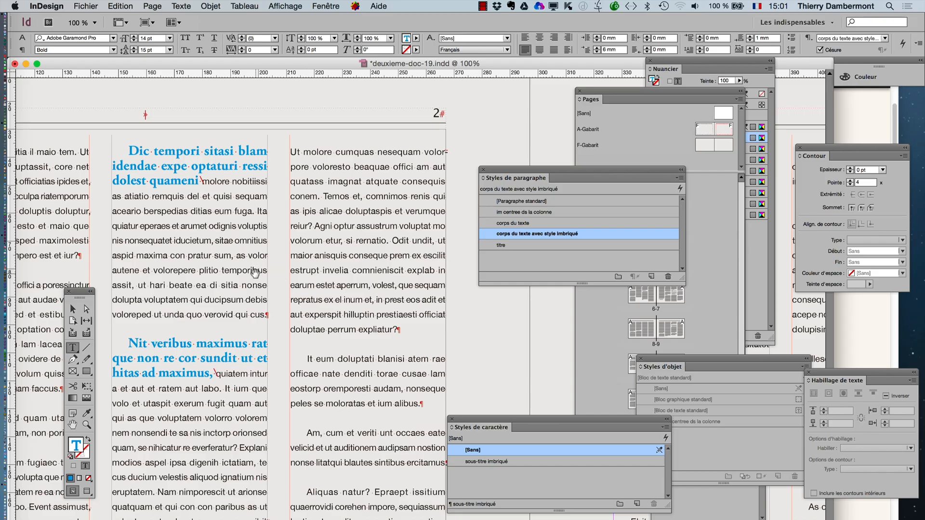
- Look through the special character categories available for the text on page 2, and dismiss them
scroll(254, 273, down, 1)
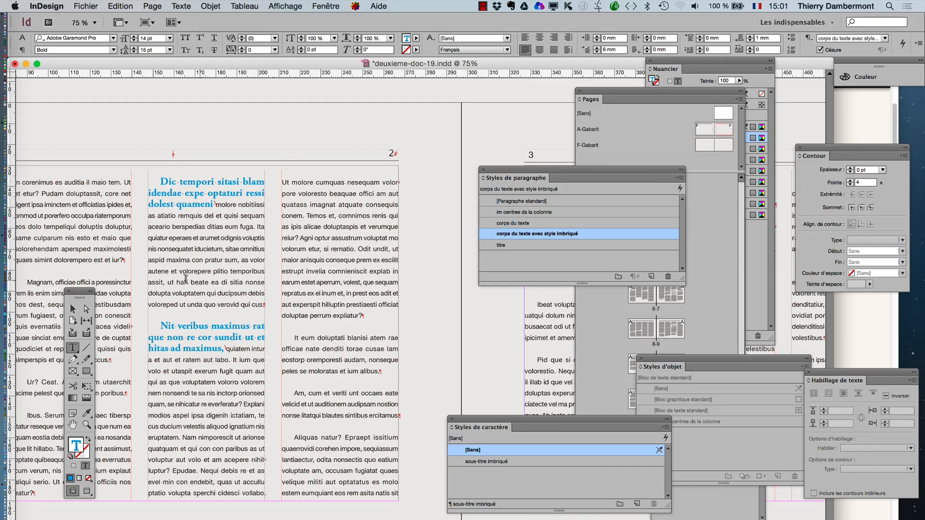
scroll(238, 247, left, 3)
scroll(237, 247, down, 2)
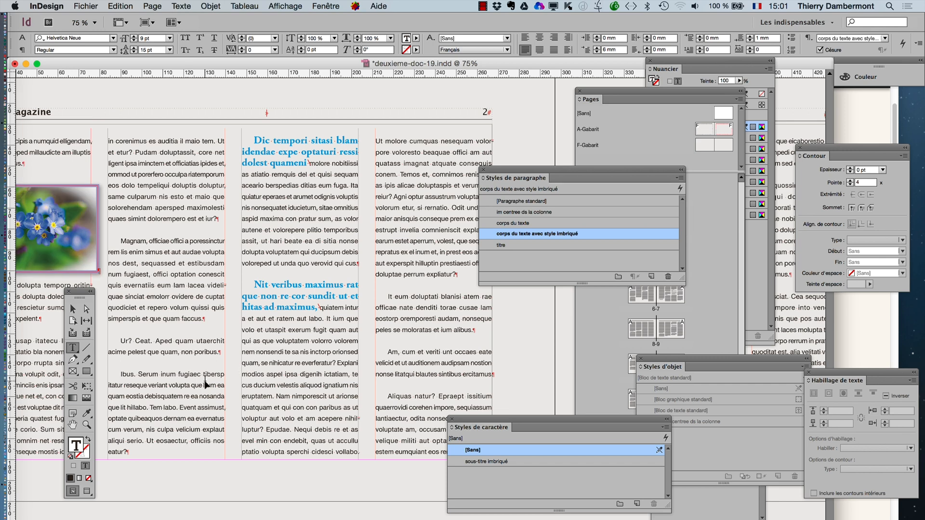
scroll(232, 299, down, 1)
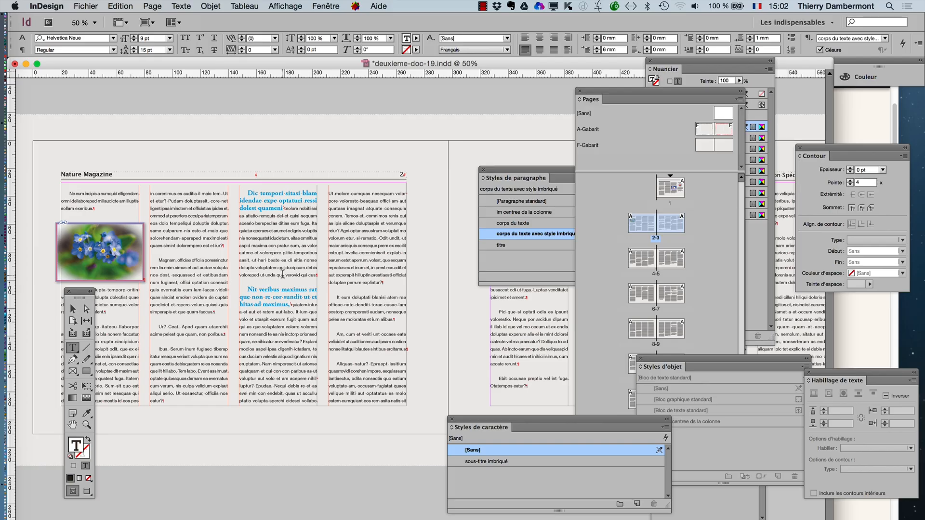
right_click(344, 248)
mouse_move(434, 422)
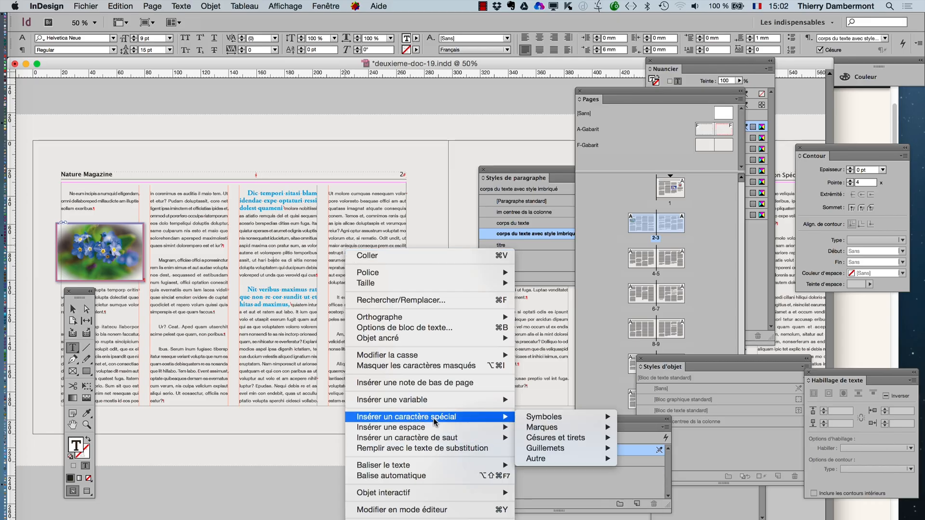
mouse_move(589, 428)
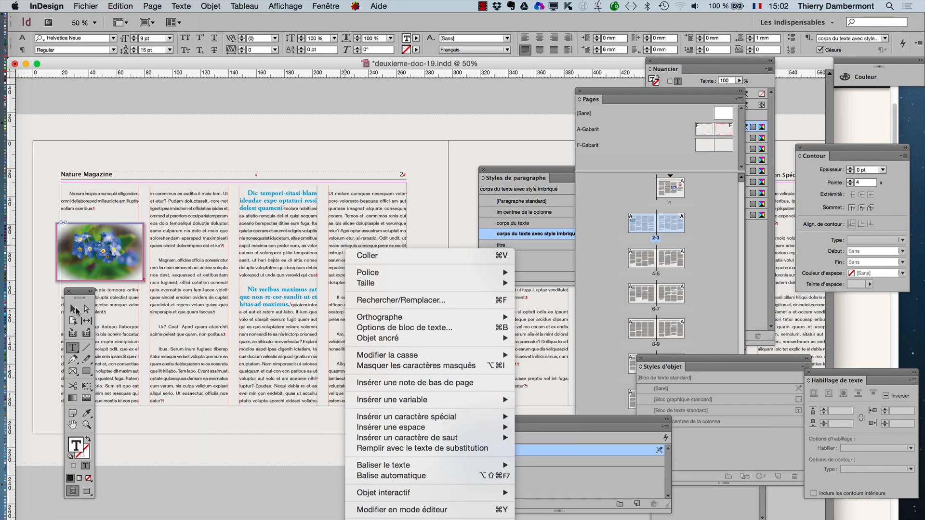
click(76, 310)
- Switch to the Selection tool and move the object and character style panels below the page spread
click(73, 309)
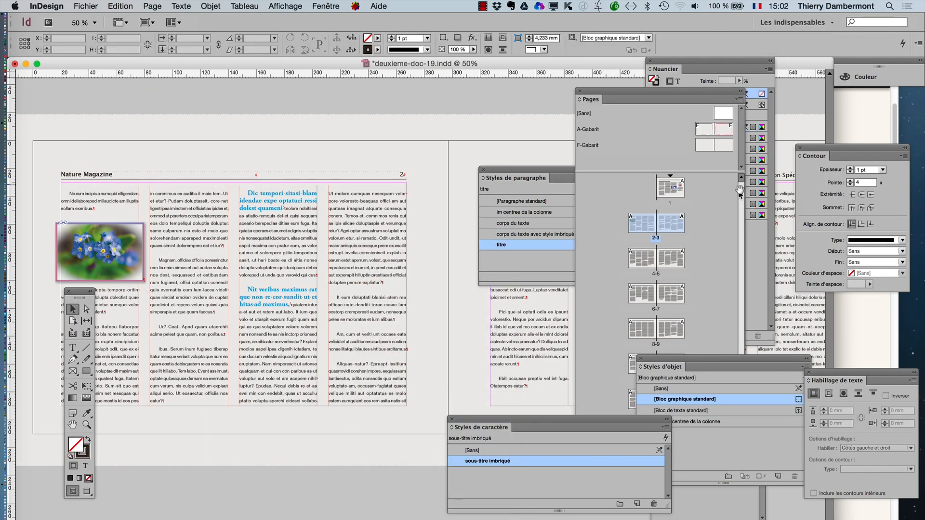
drag(661, 361, 204, 462)
drag(609, 419, 517, 491)
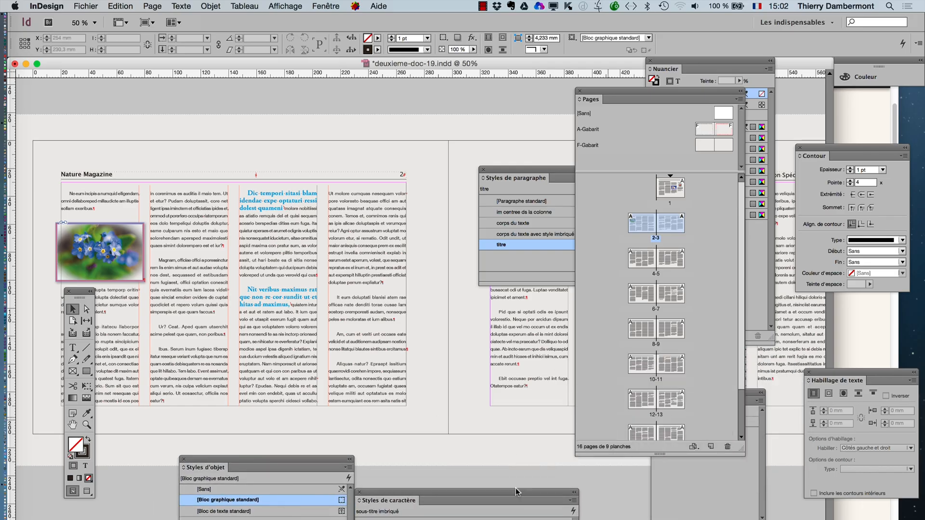
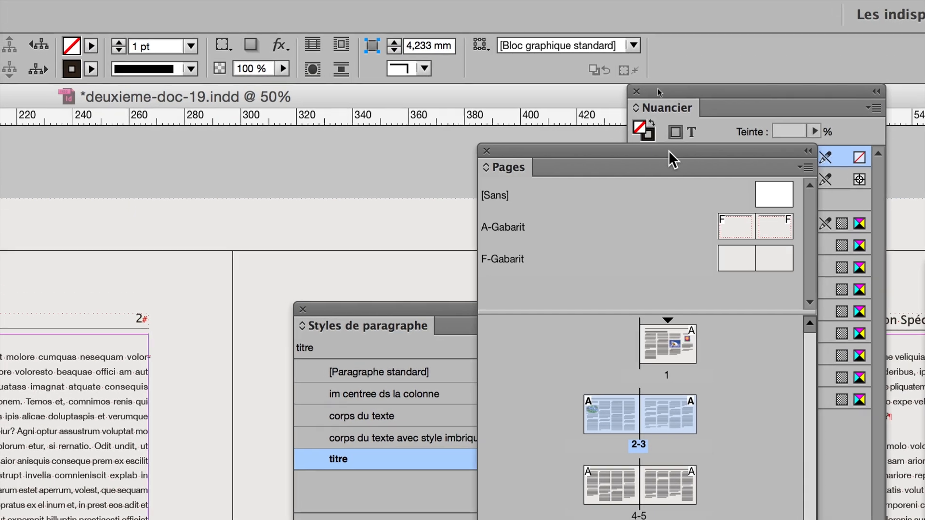
- Create a two-page A4 master with prefix P and name Publicite, based on the F-Gabarit master
drag(669, 150, 69, 150)
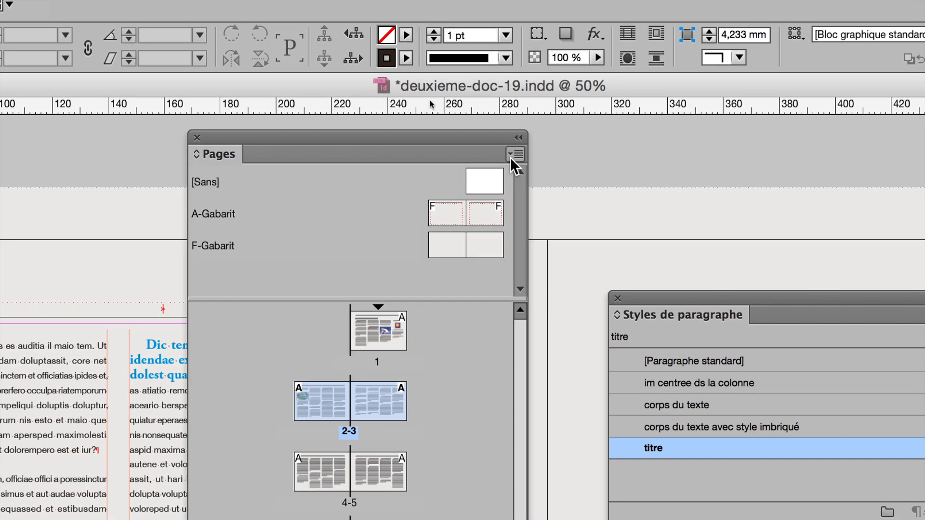
click(510, 157)
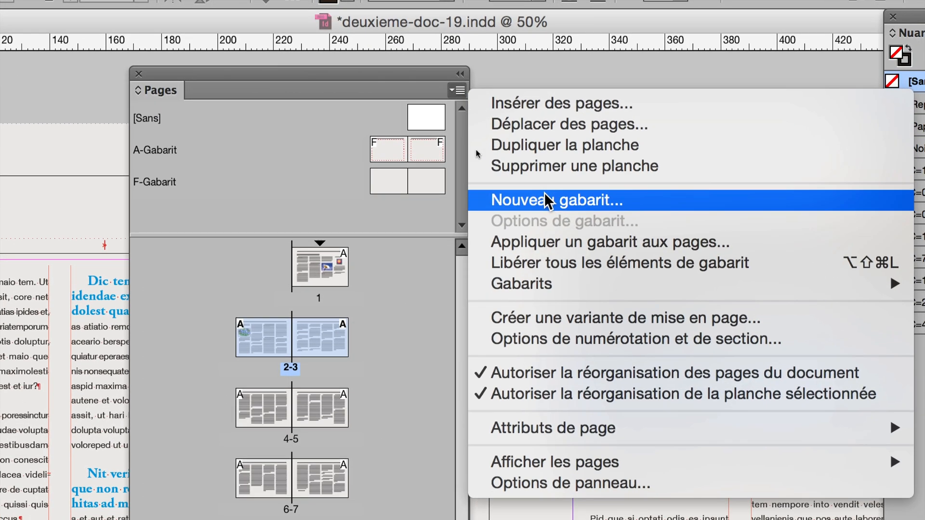
click(579, 267)
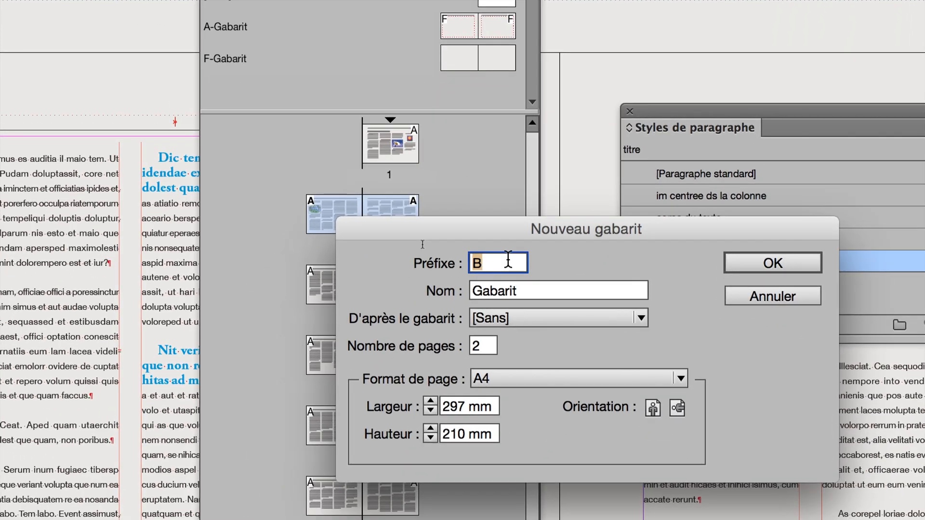
text(P)
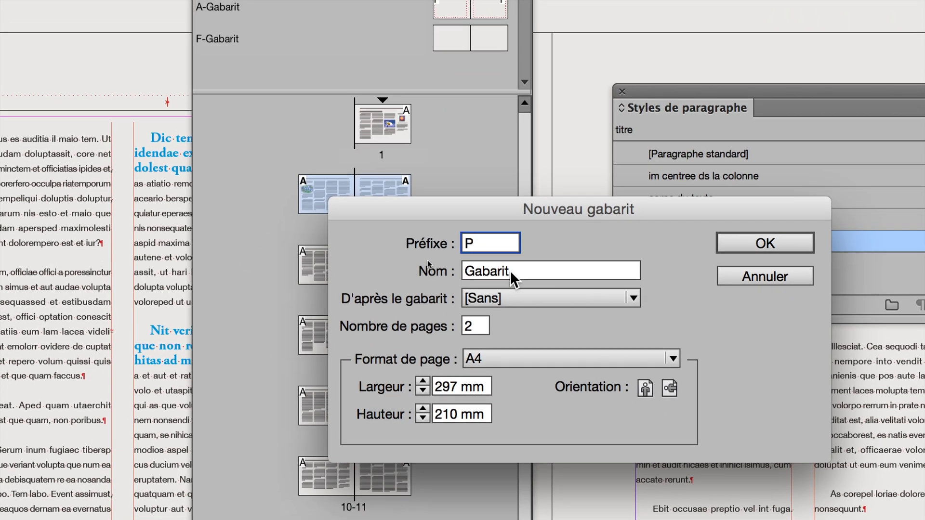
key(Tab)
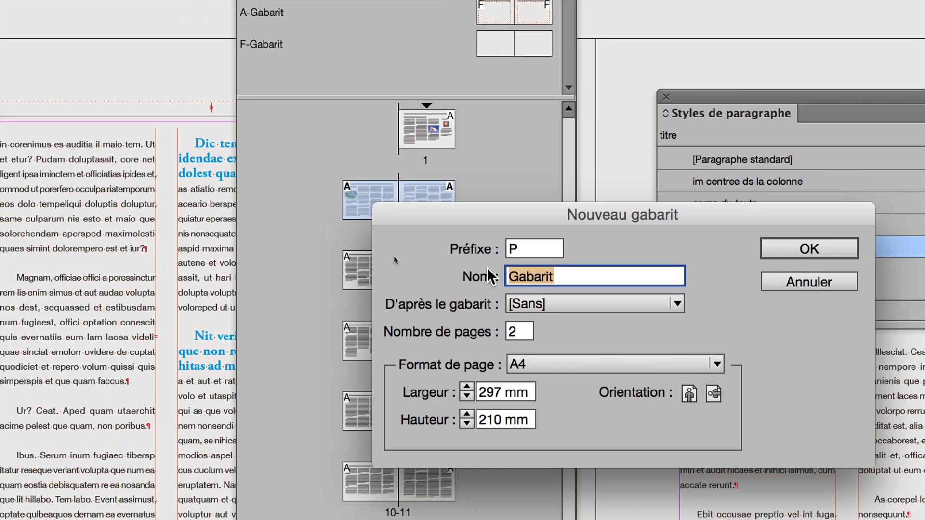
text(Publicit)
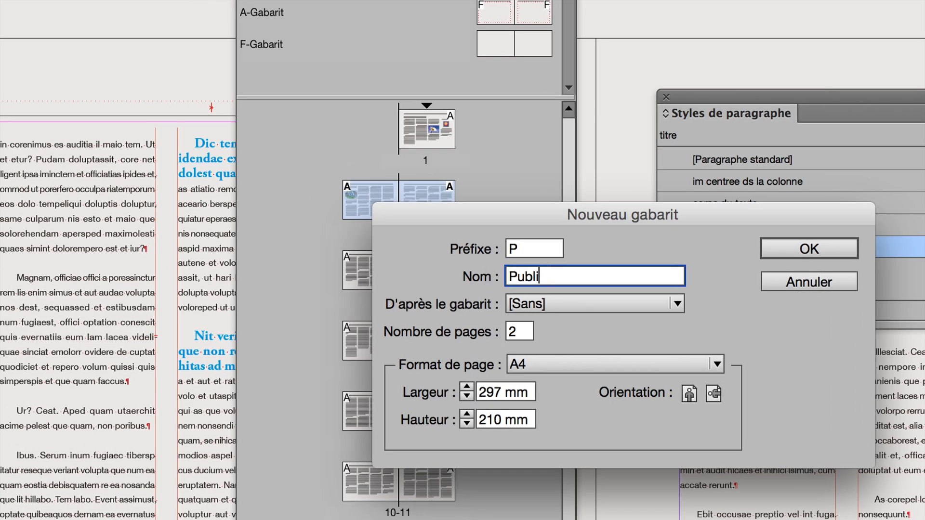
text(e)
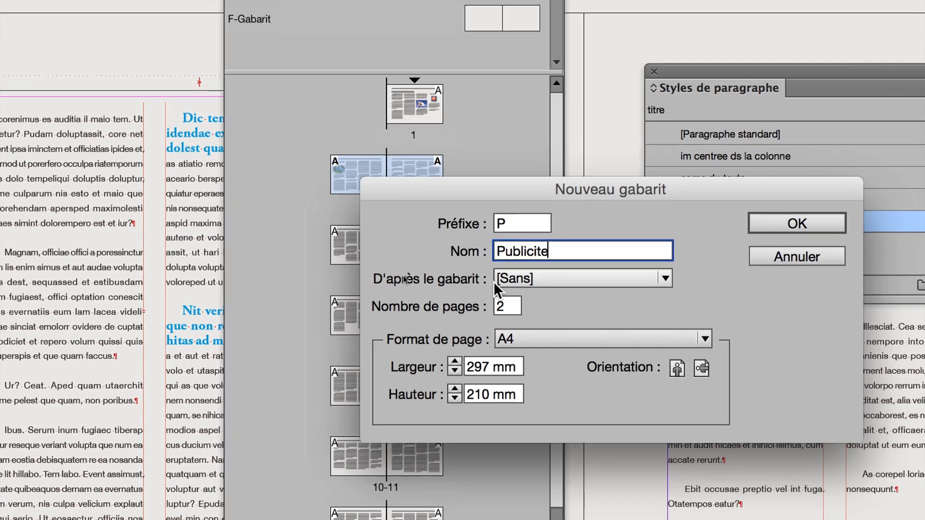
click(517, 304)
click(516, 337)
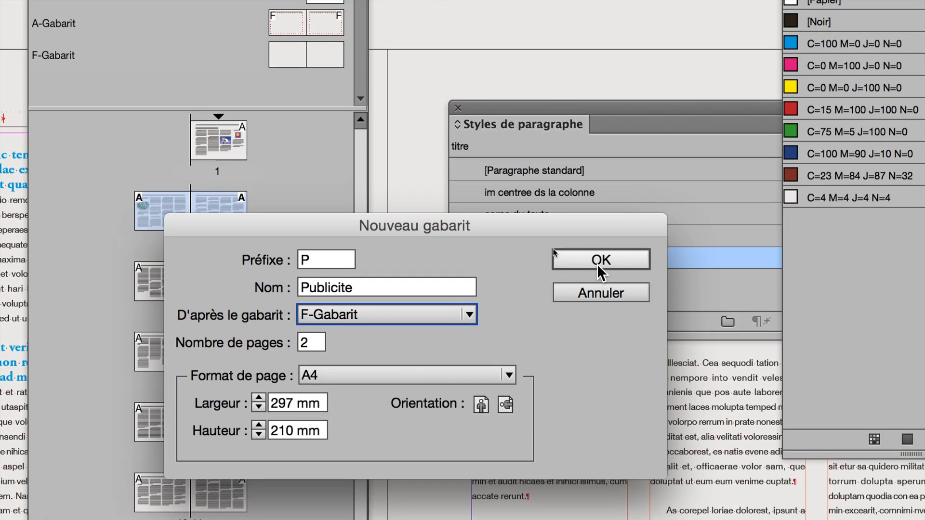
click(603, 254)
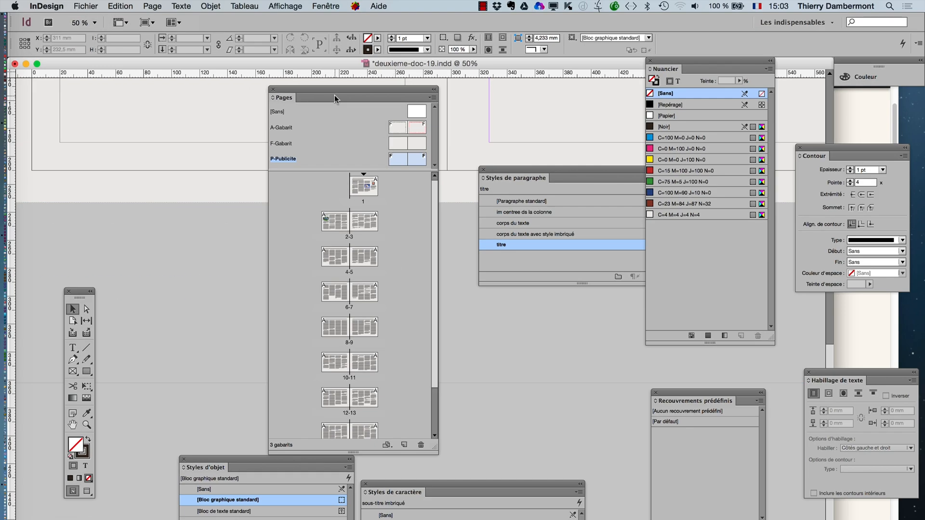
- Open the F-Gabarit master and rearrange the Pages and paragraph style panels so the masters and the spread are unobstructed
drag(336, 93, 205, 93)
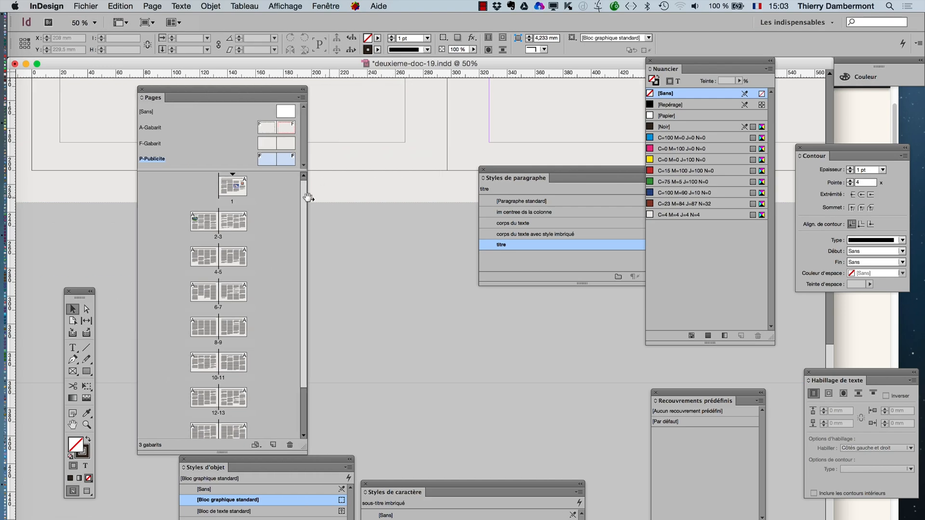
drag(276, 172, 276, 228)
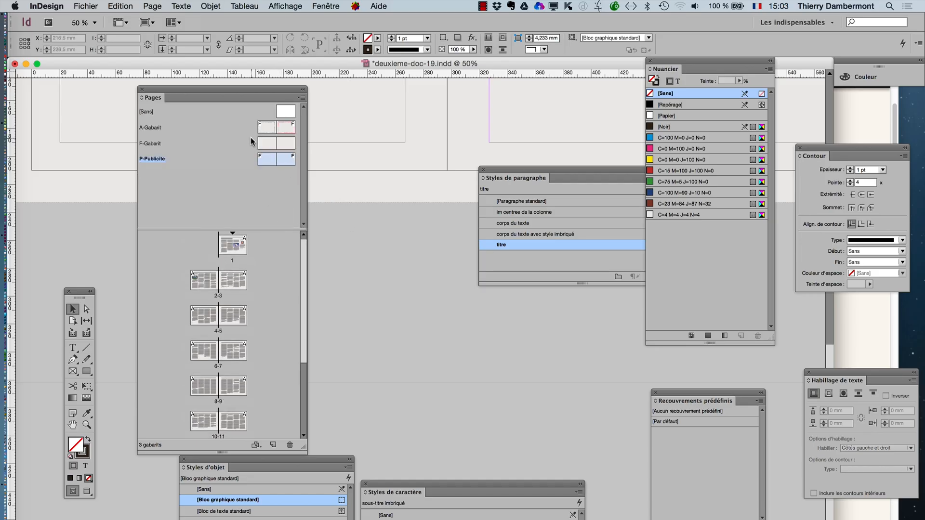
double_click(268, 145)
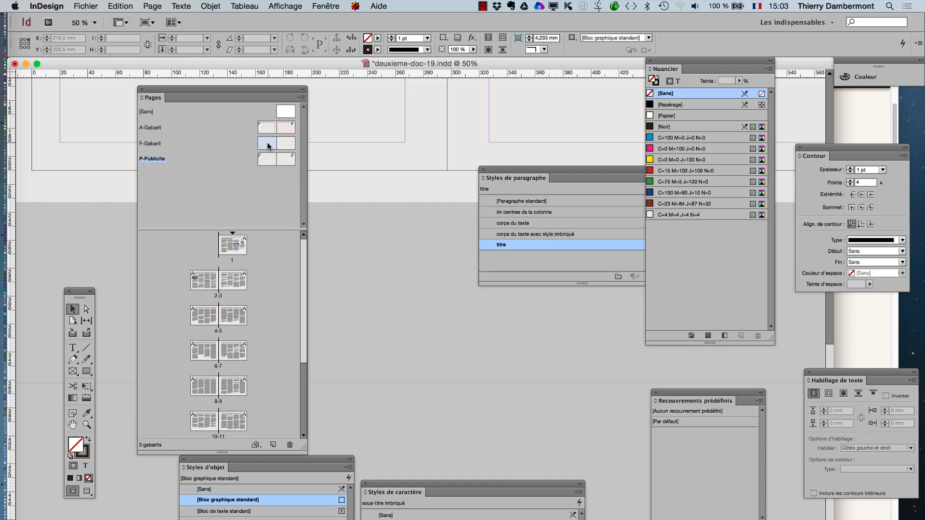
alt+super+click(408, 256)
alt+super+click(409, 256)
alt+super+click(409, 256)
alt+super+click(408, 256)
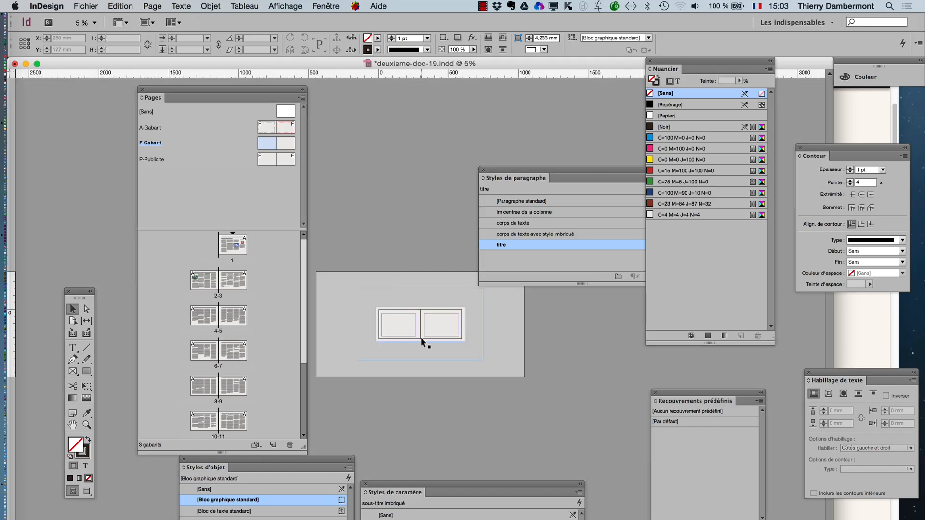
drag(494, 172, 563, 366)
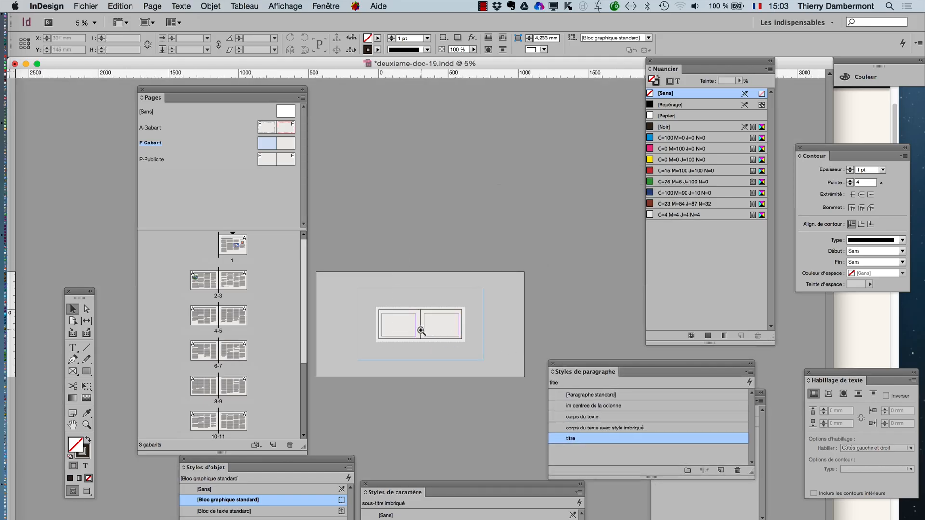
key(super+equal)
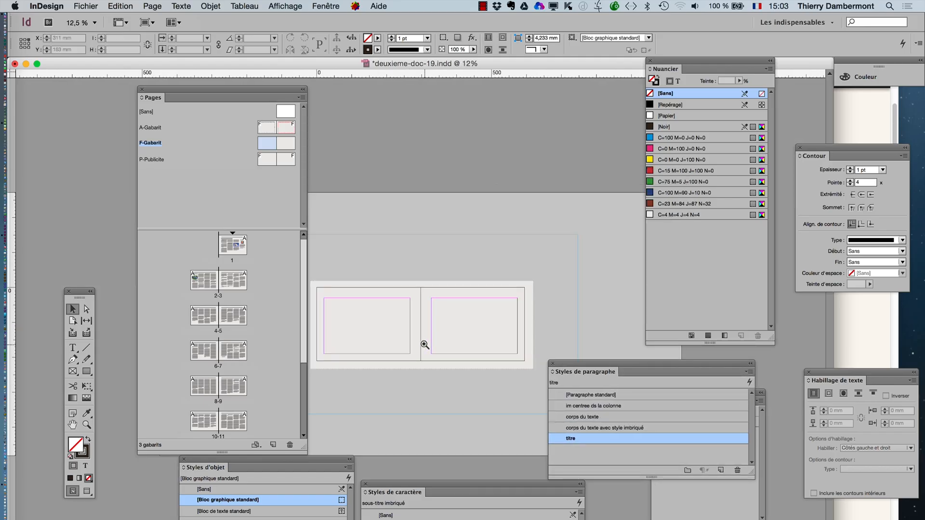
- Try filling the F-Gabarit background frame with red C=15 M=100 J=100 N=0, undo the fill, and deselect the frame
click(385, 284)
click(675, 170)
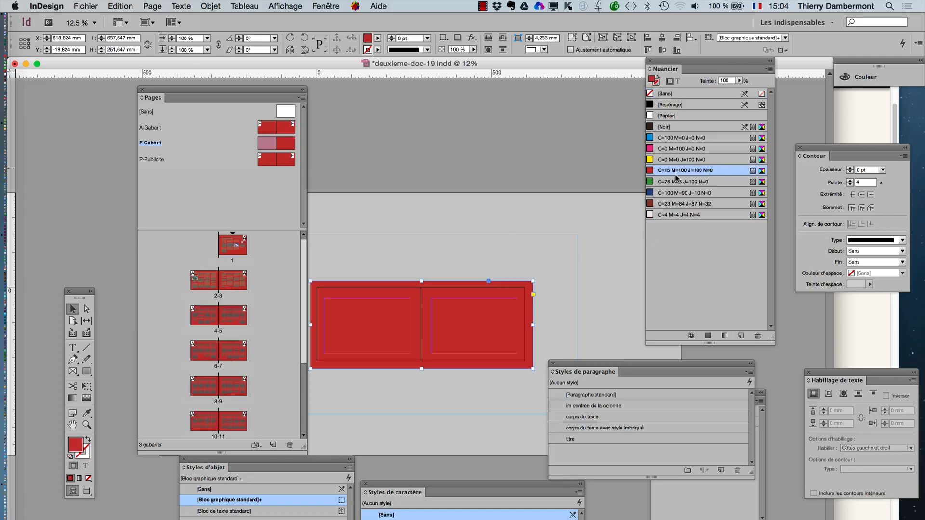
scroll(246, 294, down, 1)
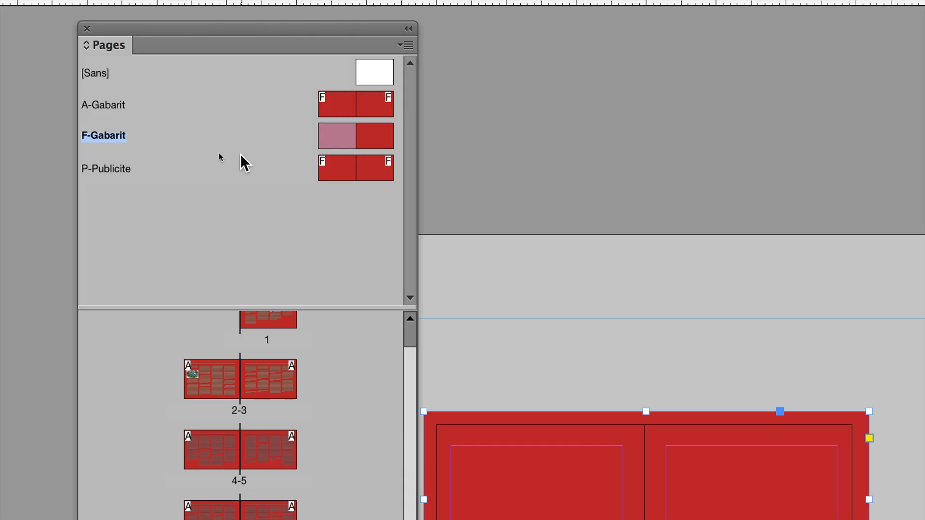
key(super+z)
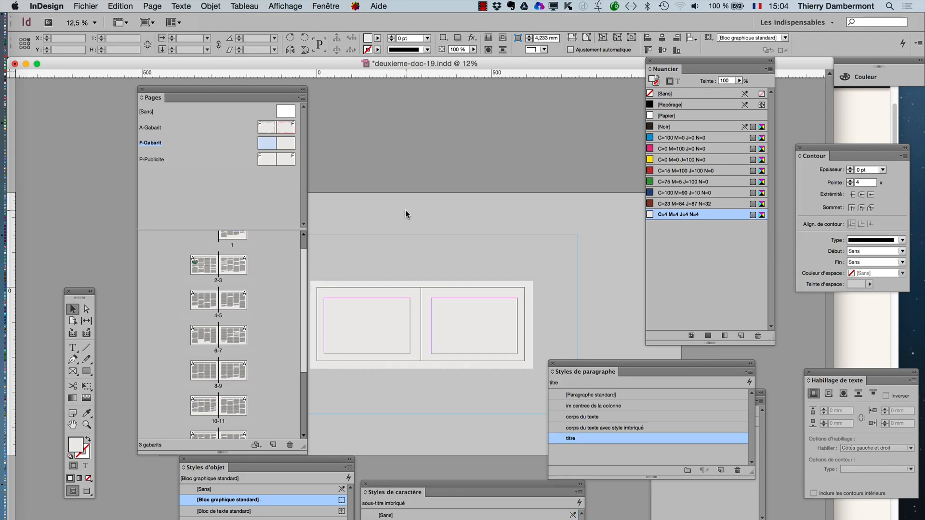
click(406, 210)
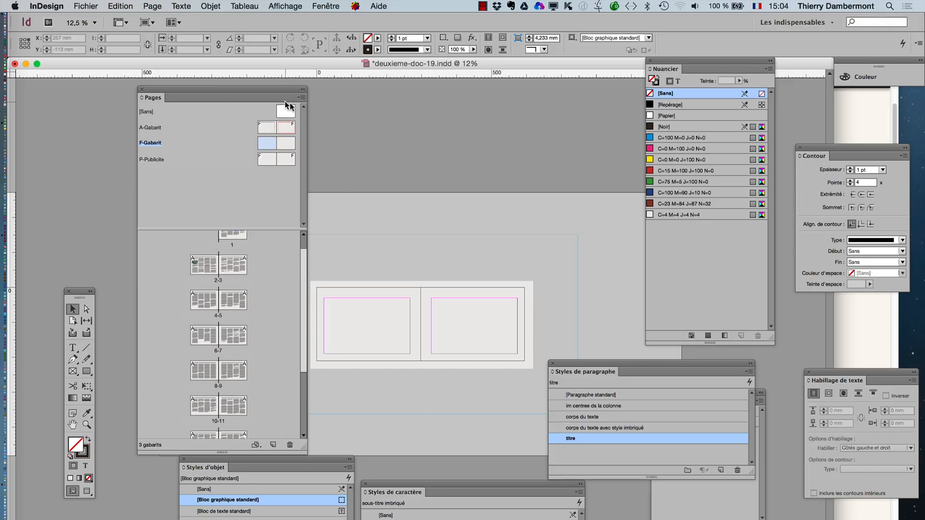
- Insert 4 pages after page 7 using the P-Publicite master
drag(268, 91, 226, 76)
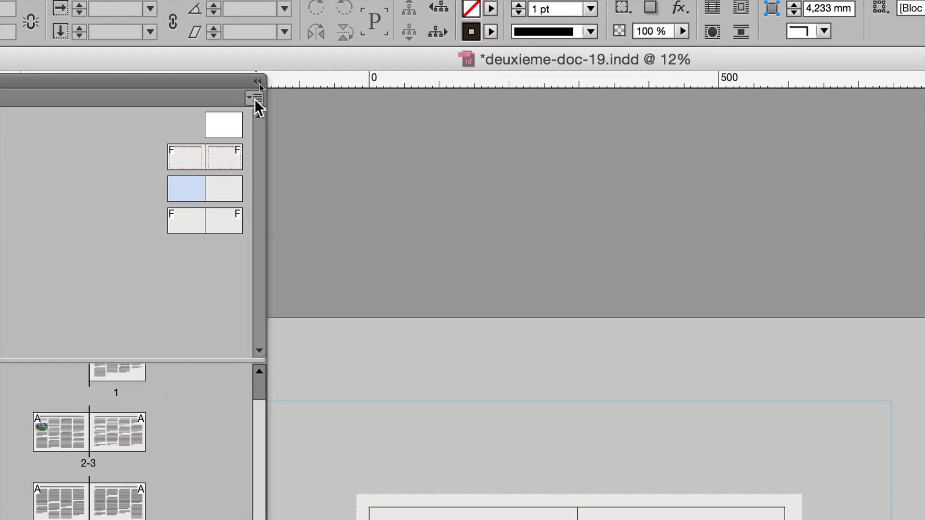
click(260, 82)
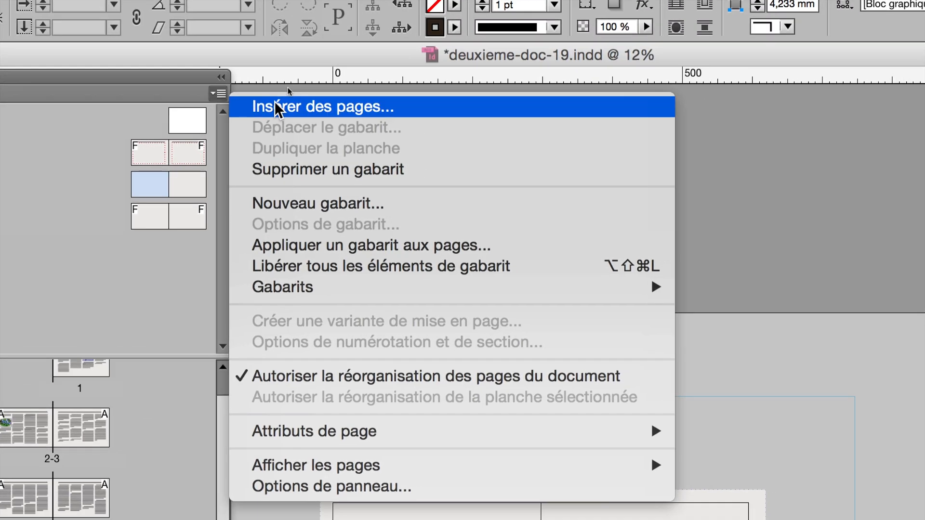
click(313, 111)
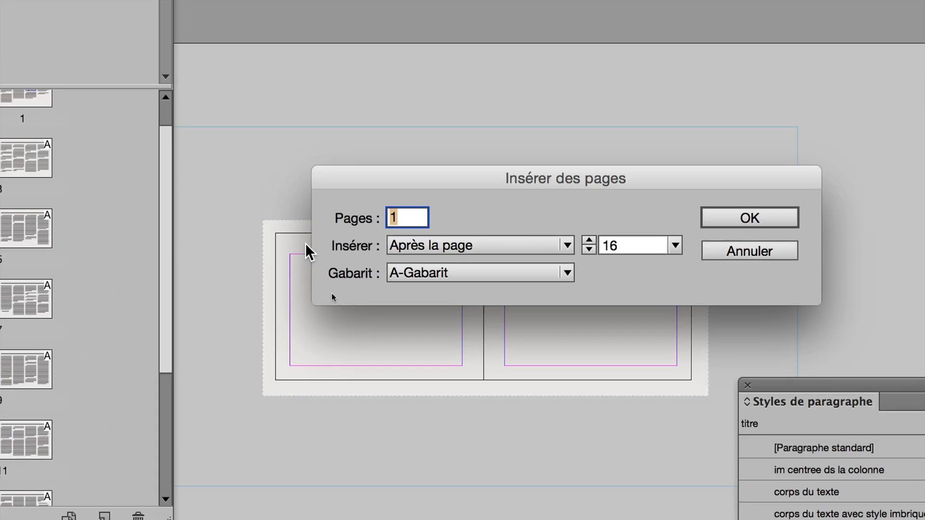
text(4)
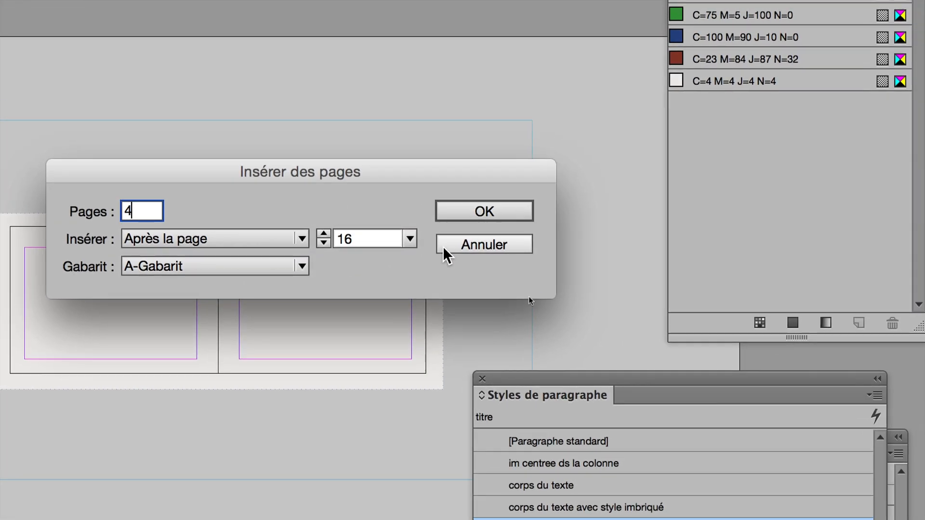
key(Tab)
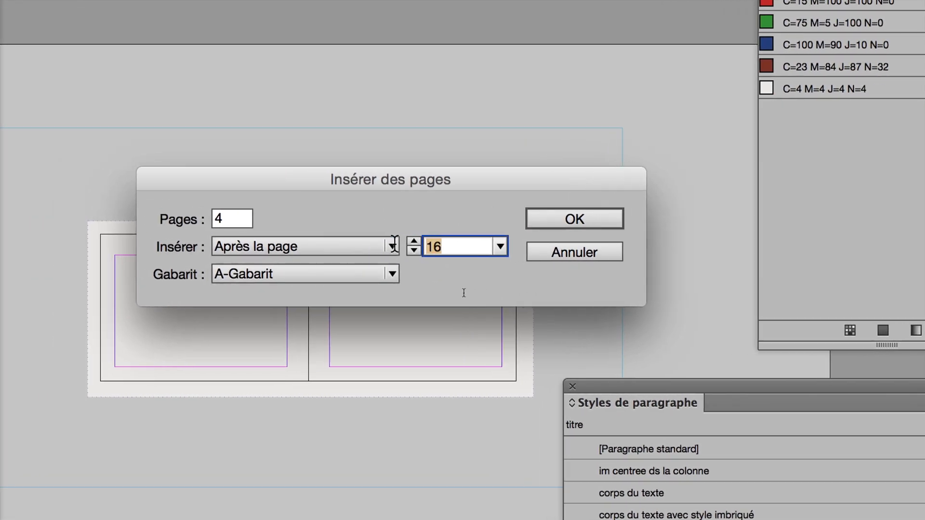
text(7)
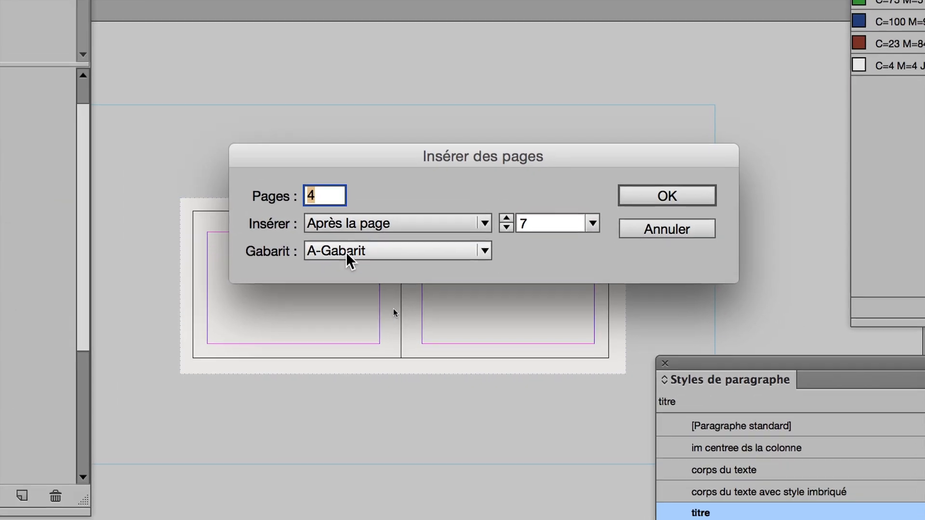
click(354, 278)
click(349, 289)
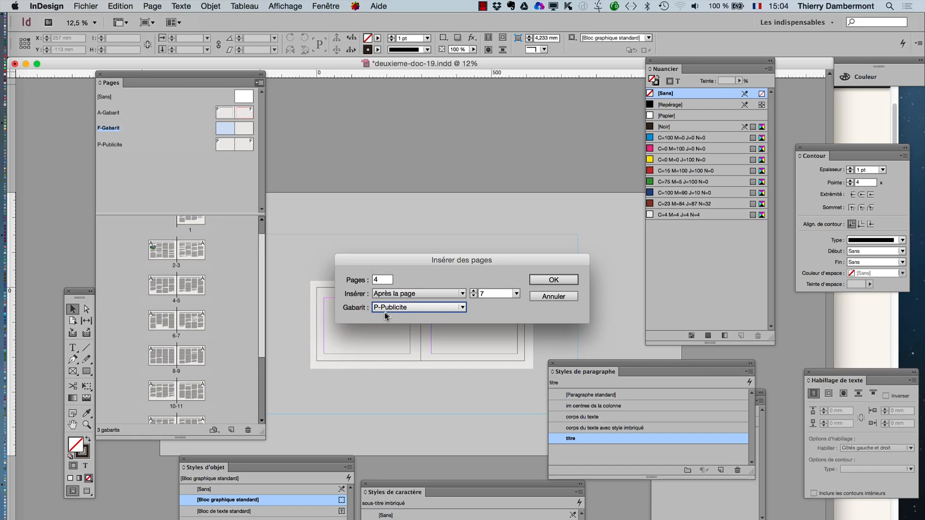
click(677, 190)
- Lengthen the Pages panel to show more spreads, and move it and the toolbox clear of the document pages
scroll(224, 383, down, 2)
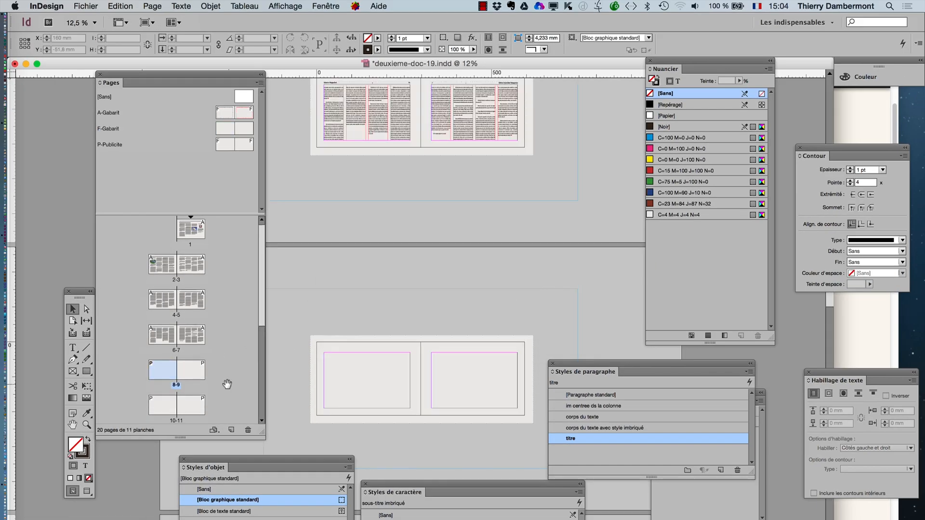
scroll(214, 376, down, 1)
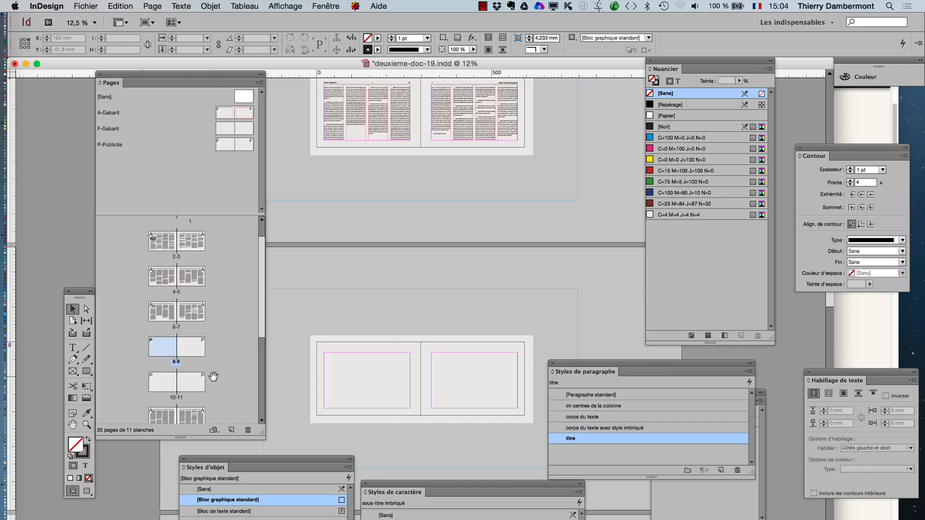
drag(260, 432, 264, 519)
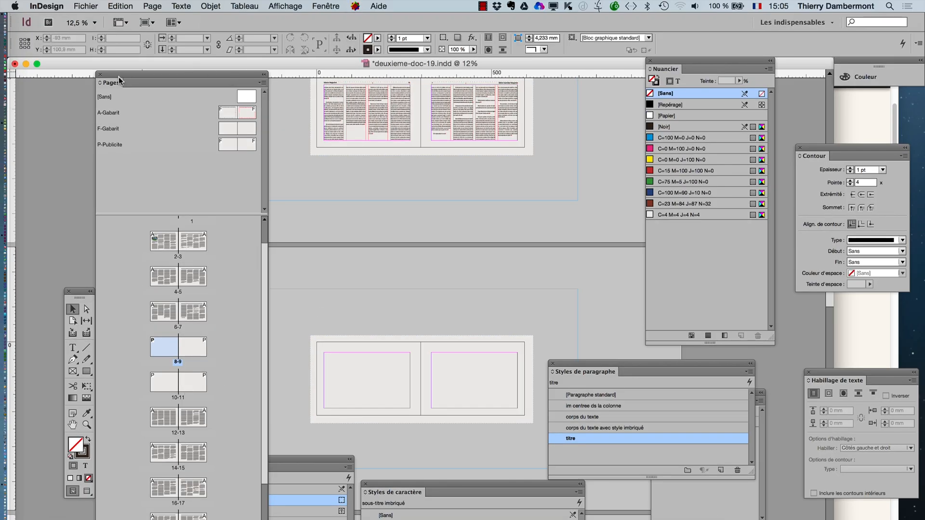
drag(120, 82, 595, 145)
drag(74, 289, 179, 127)
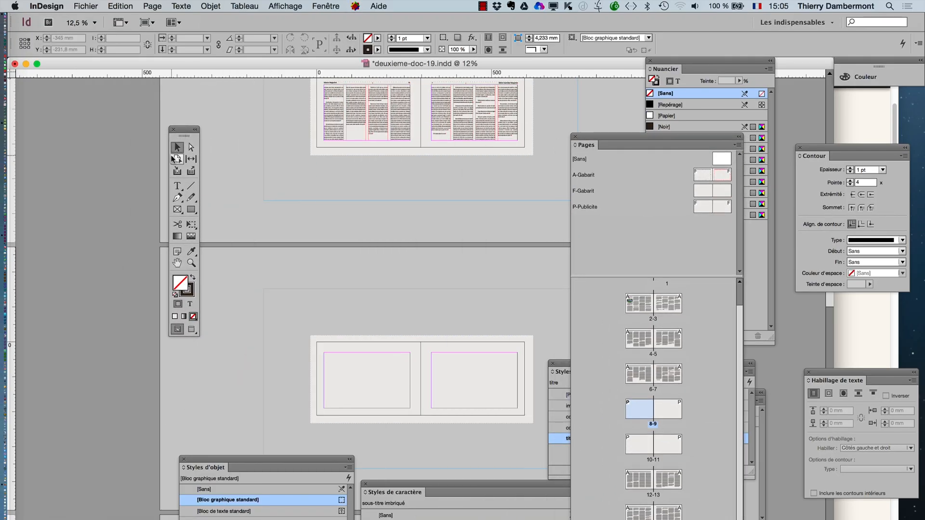
- Select the text frame on page 7 and follow its text thread across the inserted advertising pages
click(490, 119)
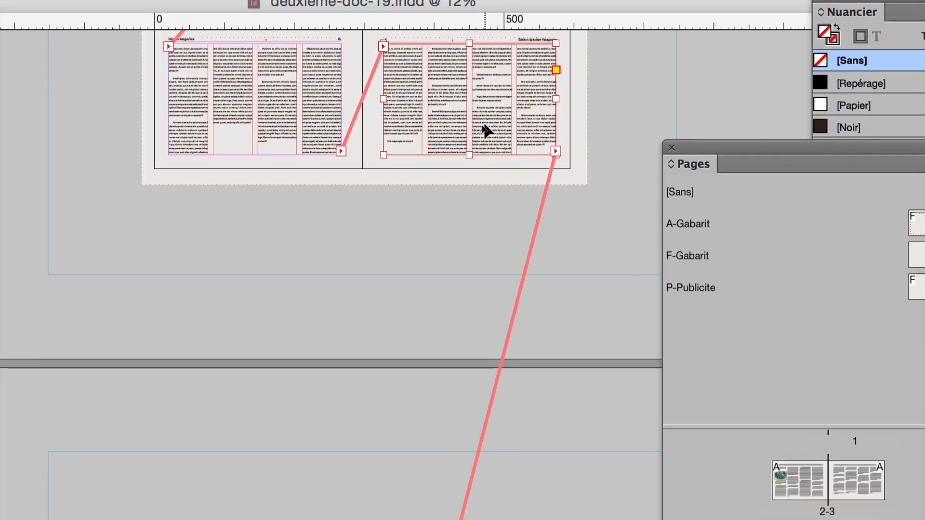
scroll(460, 283, down, 2)
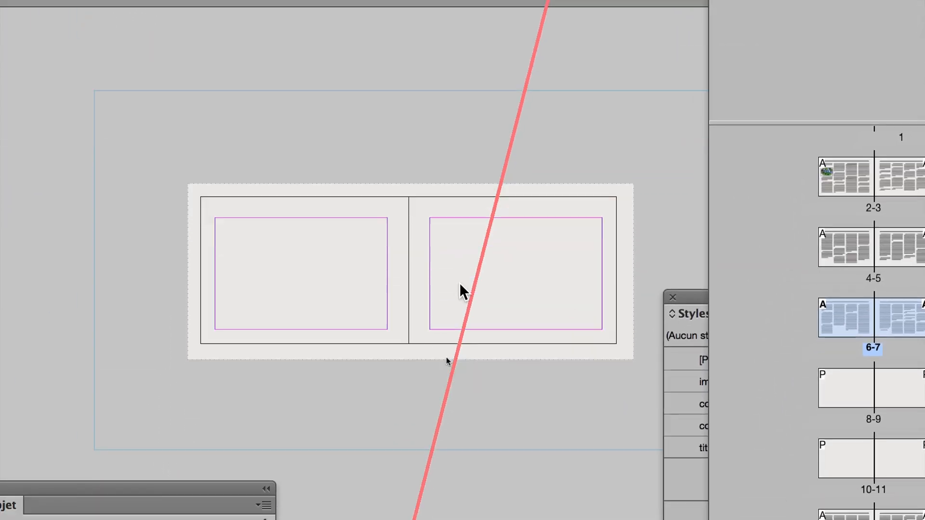
scroll(459, 283, down, 10)
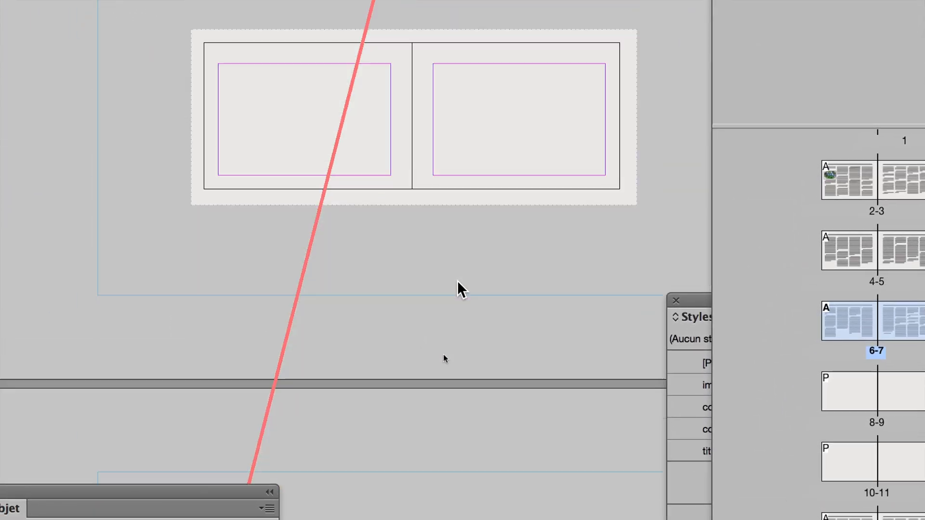
scroll(458, 280, down, 8)
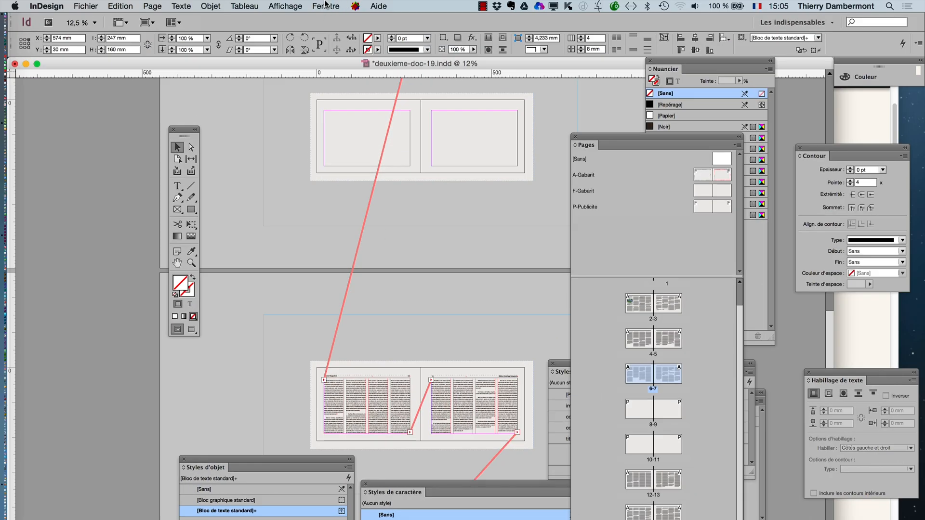
- Check the display options for text threads without changing them, and view the threaded spreads at 5% zoom
click(326, 5)
mouse_move(285, 6)
mouse_move(311, 223)
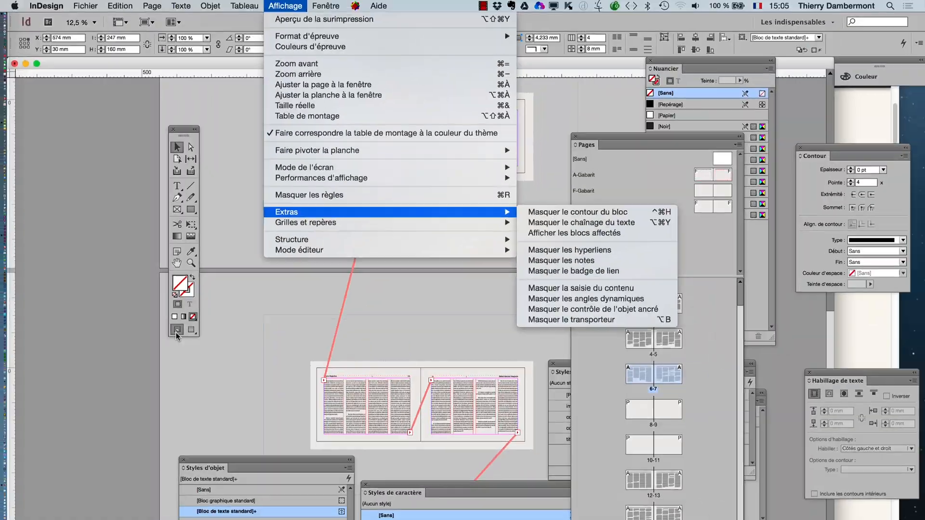
click(681, 252)
key(super+minus)
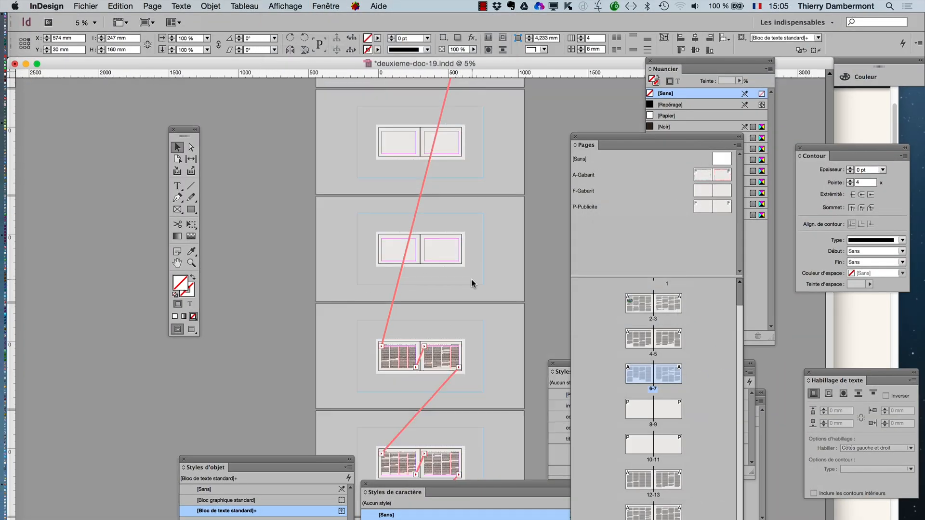
- Save a copy of the document as deuxieme-doc-20.indd in the folder le 24 aout 2015
click(178, 264)
drag(394, 258, 265, 335)
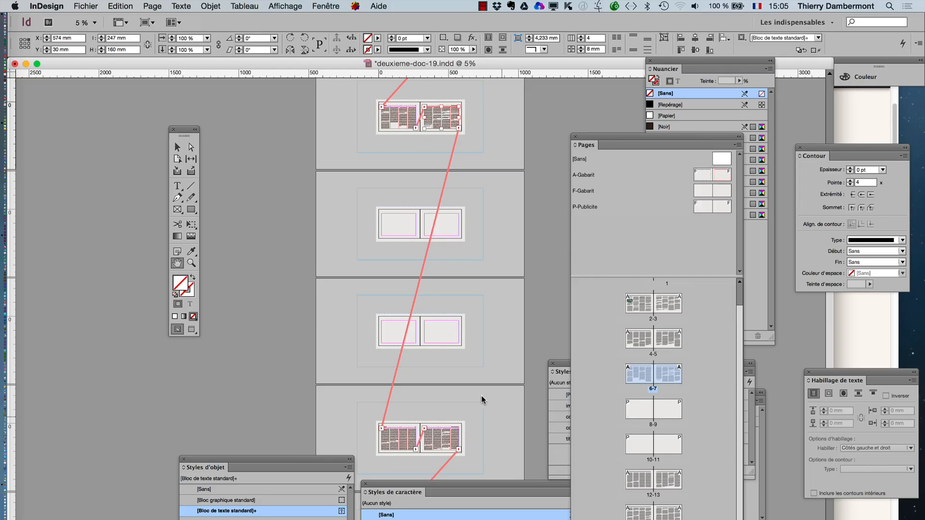
key(super+equal)
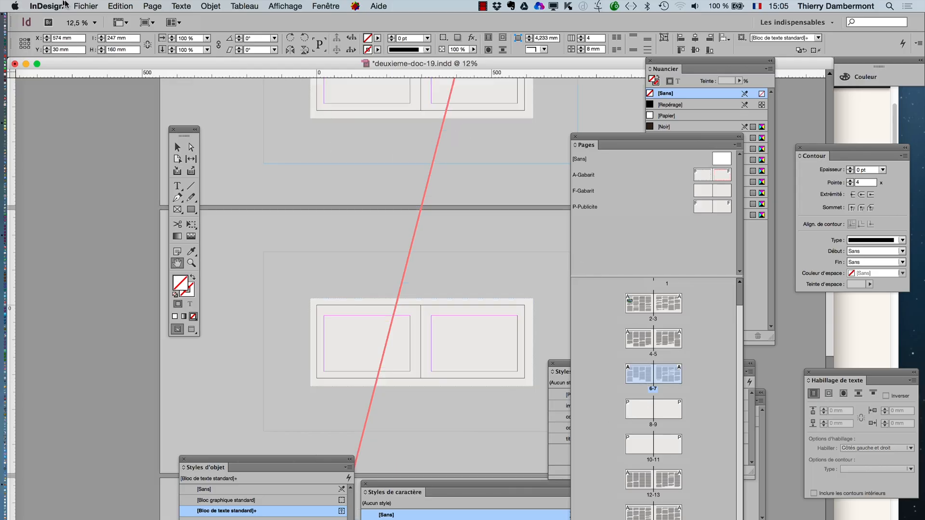
click(85, 6)
click(86, 111)
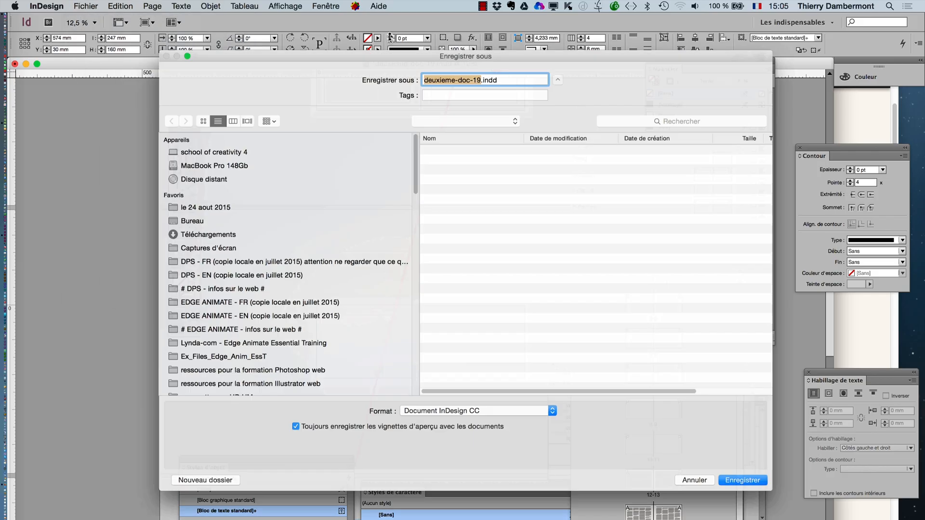
click(482, 70)
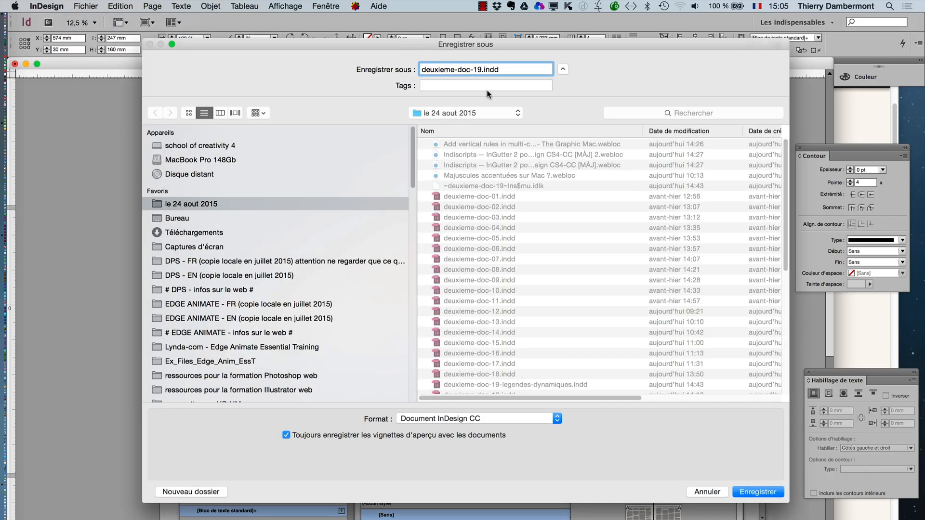
text(20)
key(Return)
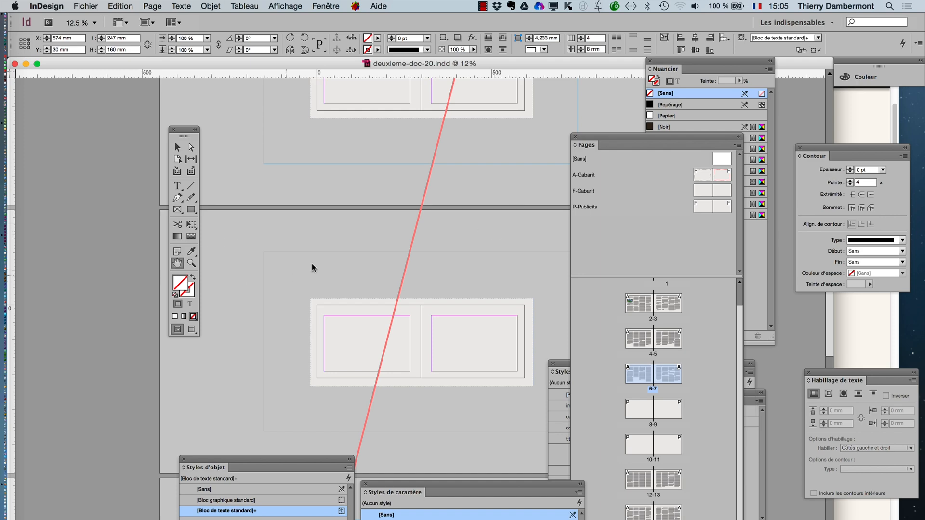
- Draw a text frame about 48 × 10 mm on page 7, just below the last text column
scroll(302, 250, up, 3)
scroll(463, 236, down, 5)
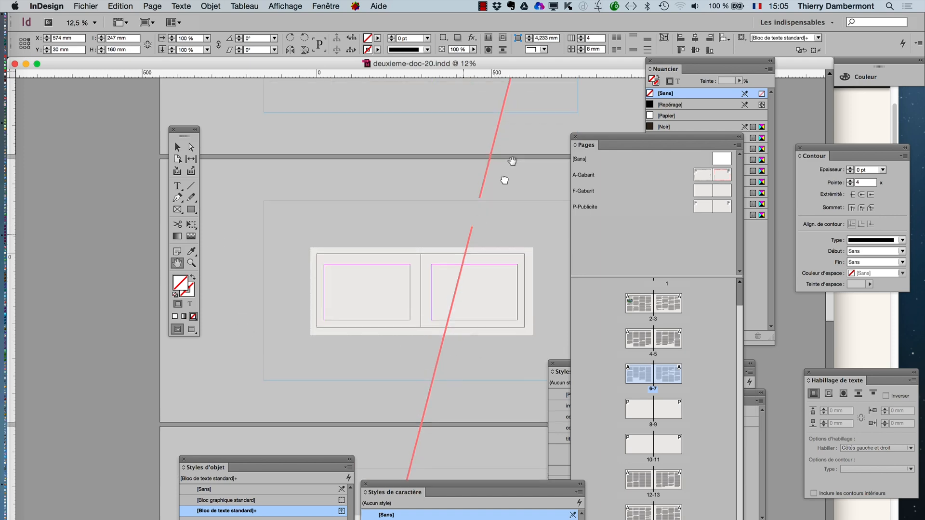
scroll(522, 113, up, 1)
scroll(507, 284, up, 5)
scroll(518, 217, up, 2)
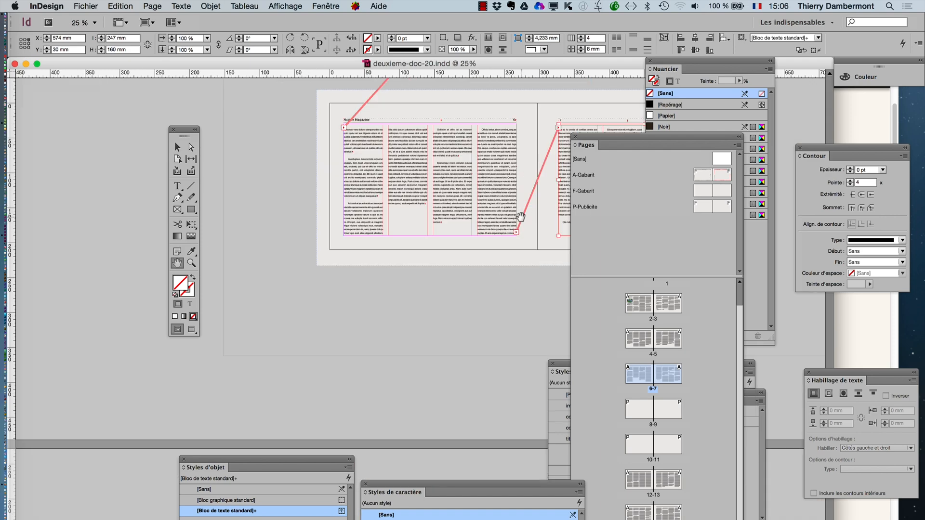
drag(460, 245, 24, 298)
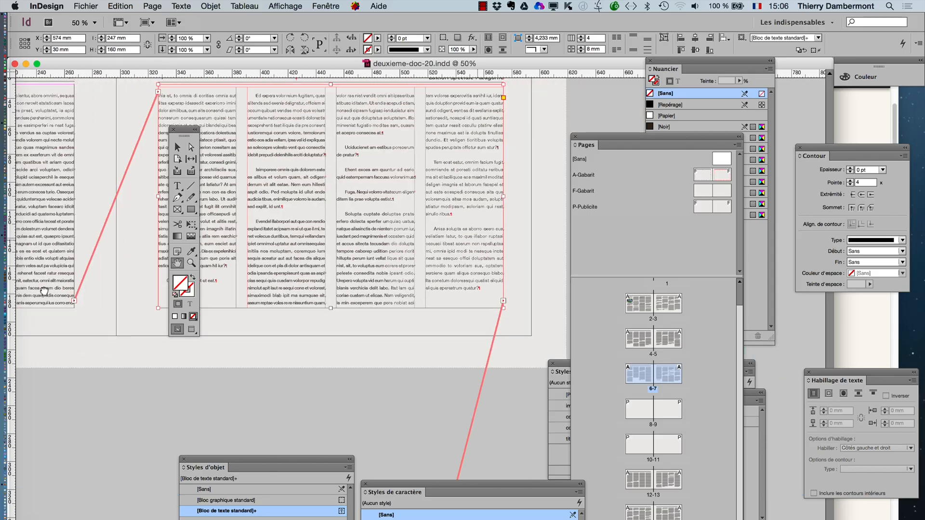
drag(374, 311, 359, 285)
scroll(447, 278, up, 1)
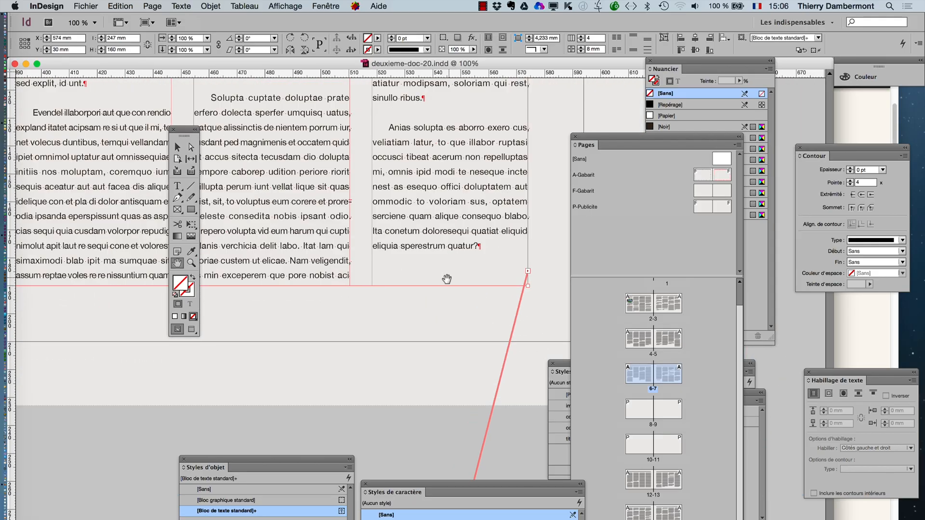
click(177, 186)
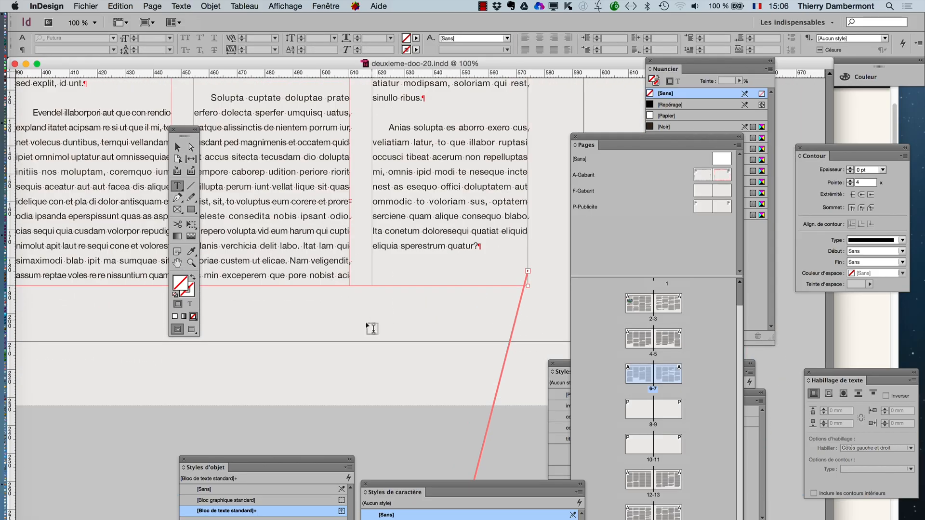
drag(361, 300, 495, 328)
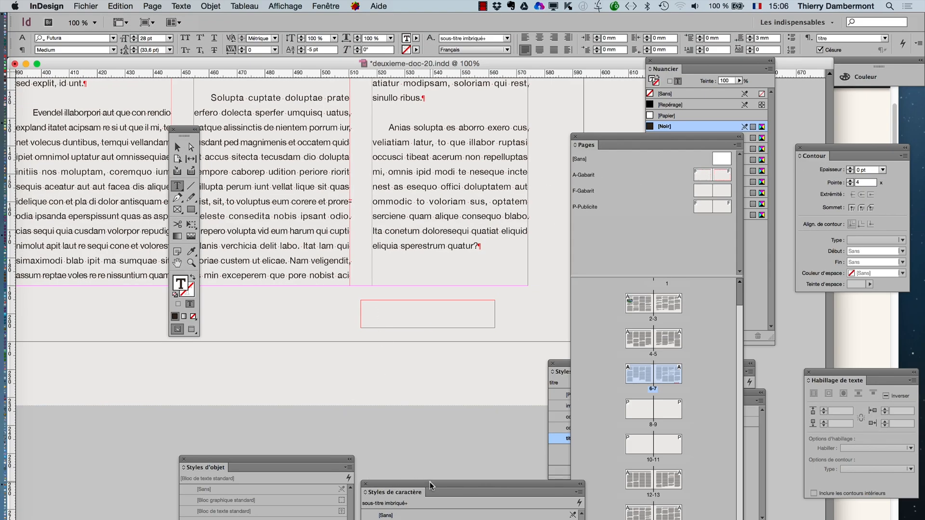
- Bring the Styles de caractère and Styles de paragraphe panels fully into view below the page, clear of the new frame
drag(431, 486, 124, 431)
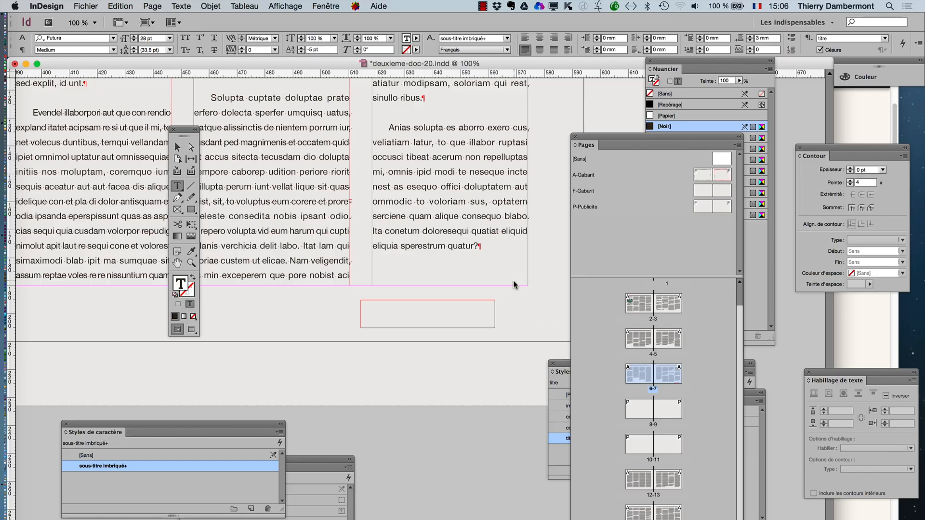
click(568, 365)
drag(571, 370, 378, 372)
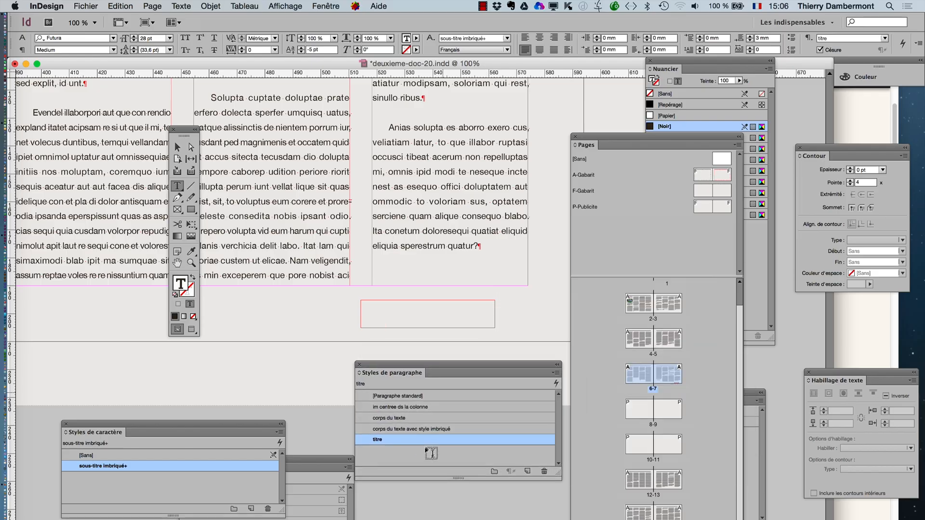
- Show the Calques panel, lock the fond layer, and place the panel below the page
click(335, 5)
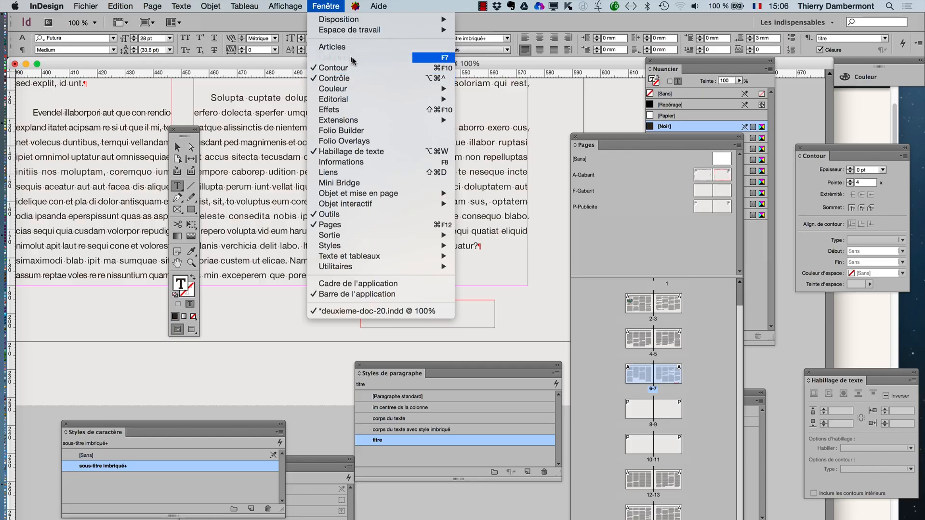
click(334, 57)
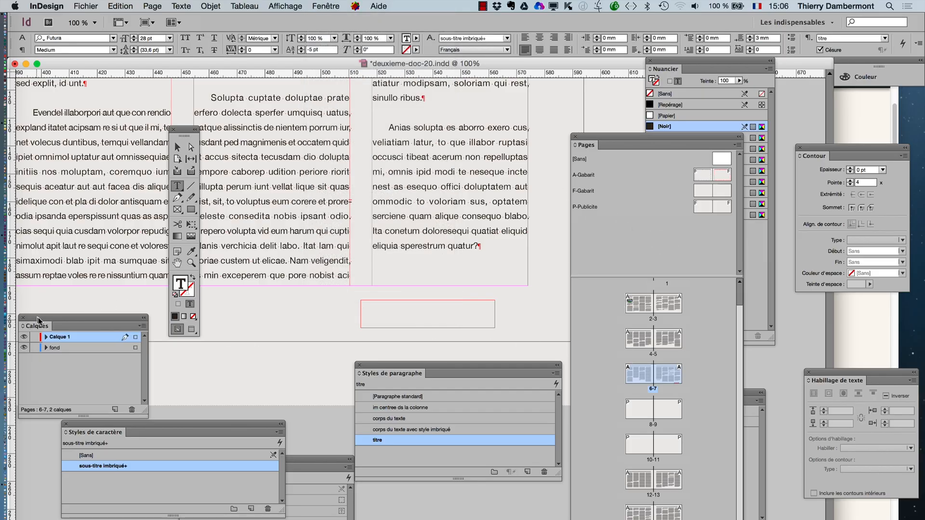
drag(38, 317, 53, 318)
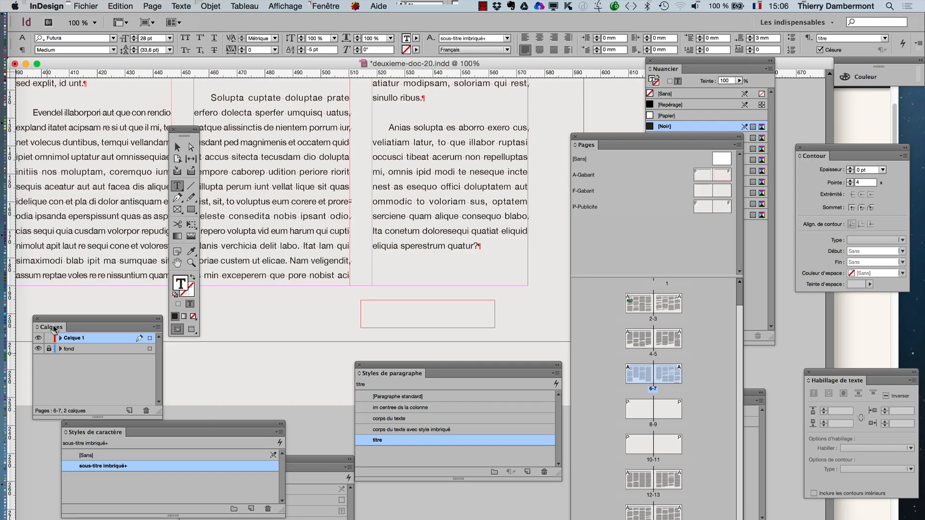
drag(64, 281, 272, 404)
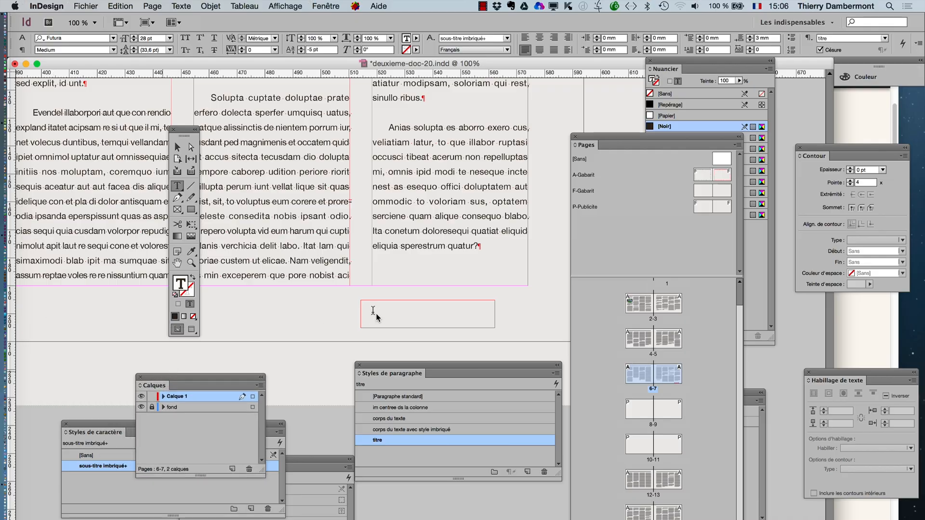
- Apply the [Paragraphe standard] style in the new frame and enter the text "suite de l'article en page "
click(178, 146)
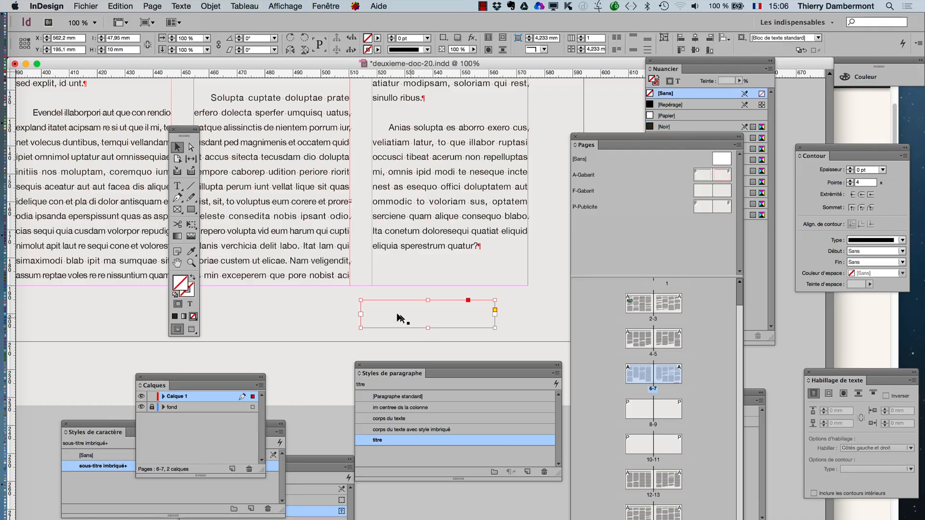
click(177, 187)
click(399, 308)
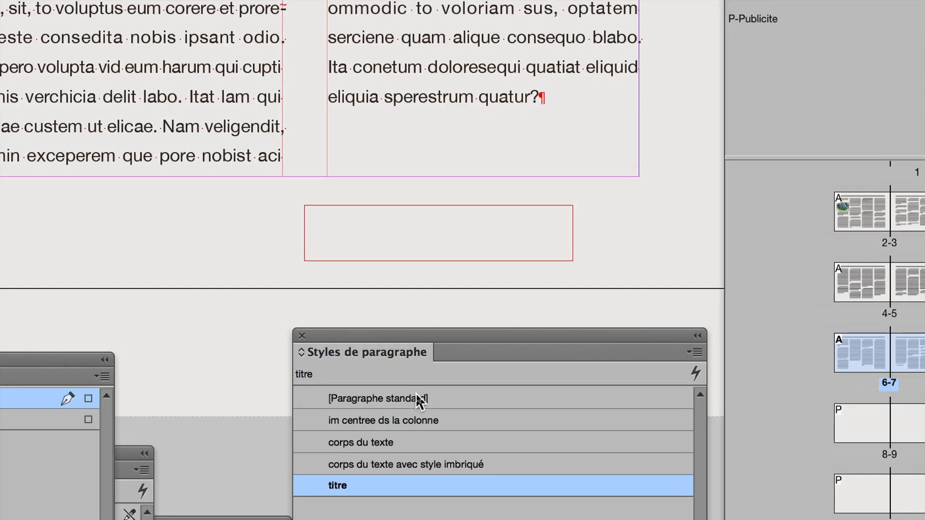
click(418, 400)
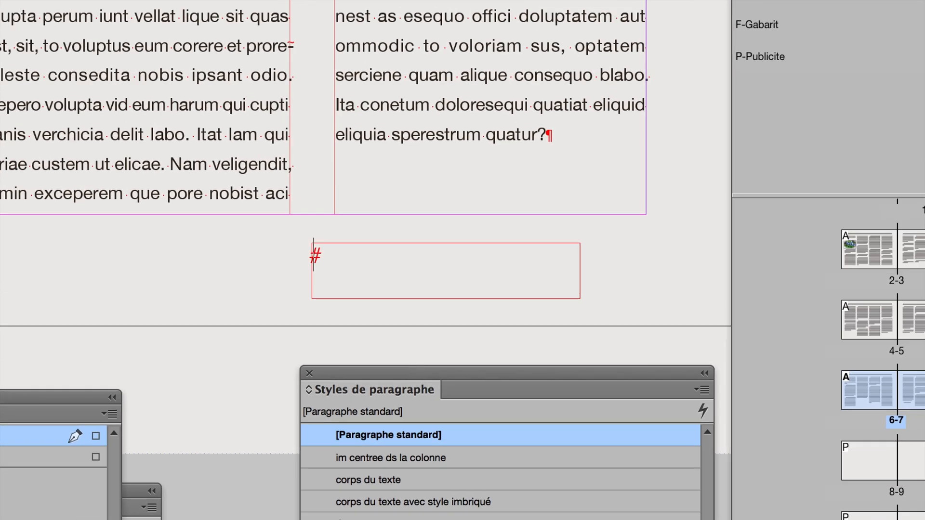
text(suite de l'art)
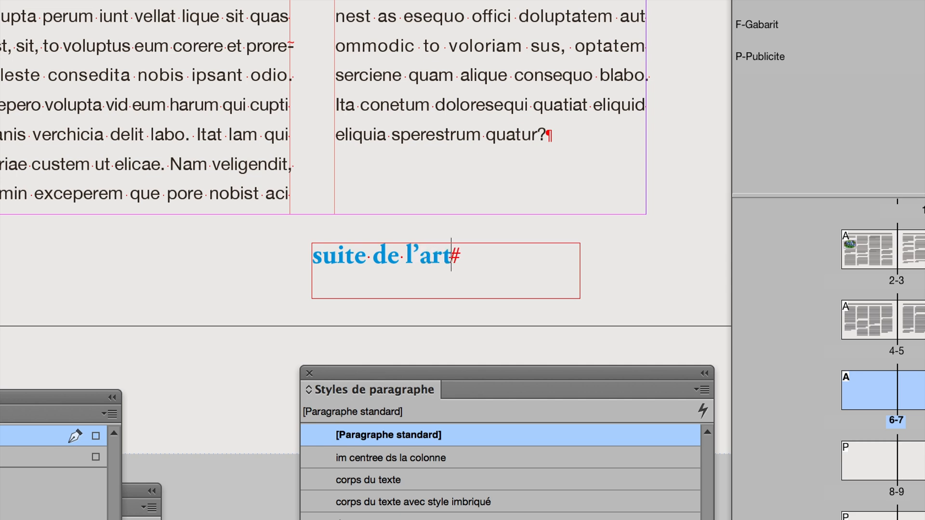
text(icle en page)
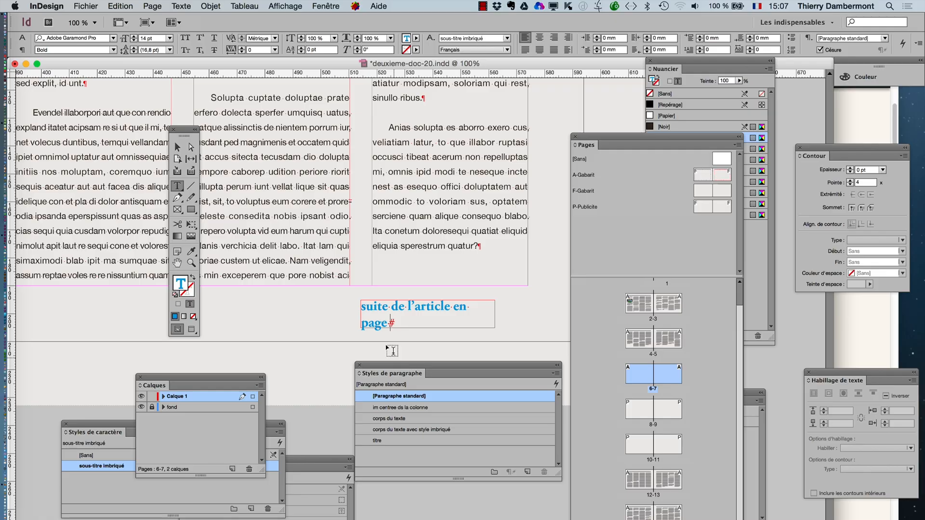
- Apply the [Sans] character style to the whole continuation line, and move the character styles panel clear of the frame
key(super+a)
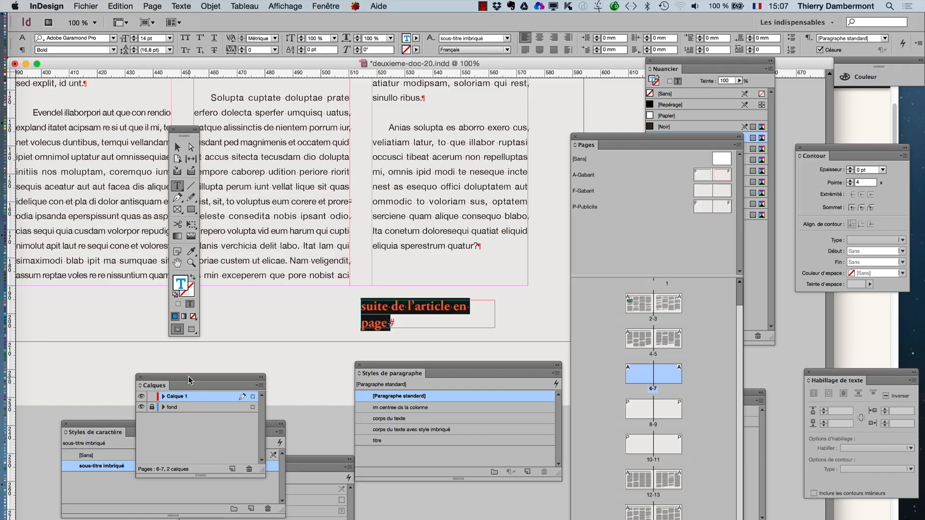
drag(83, 421, 496, 296)
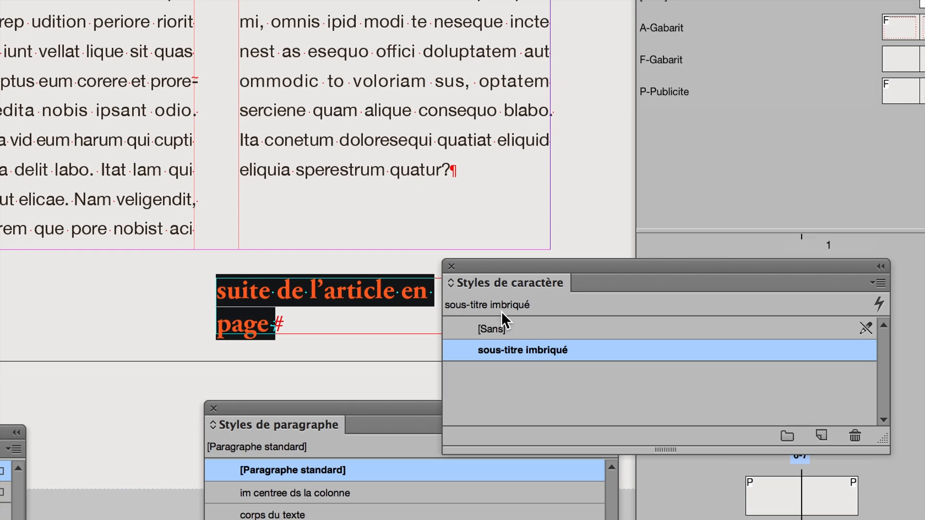
click(501, 328)
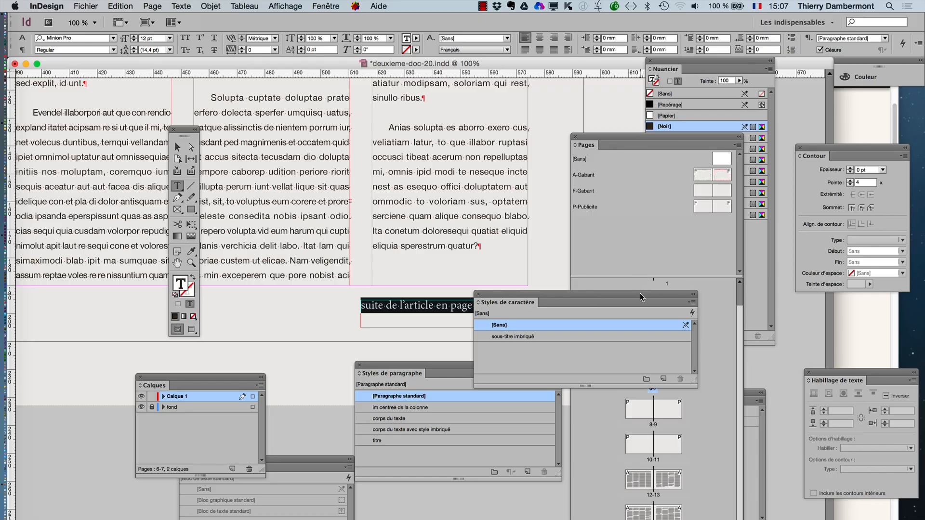
drag(639, 293, 226, 354)
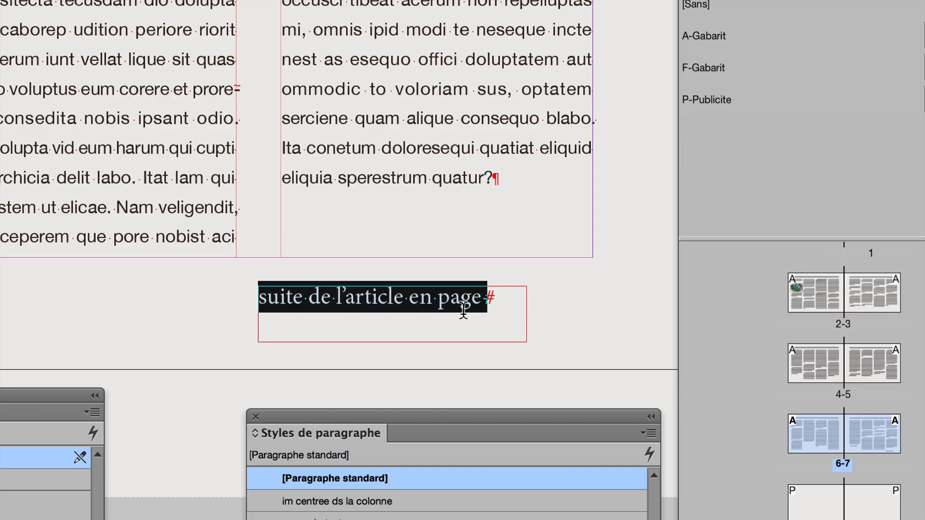
- Widen the continuation text frame to about 67 mm by extending its outer edge
click(464, 311)
click(492, 312)
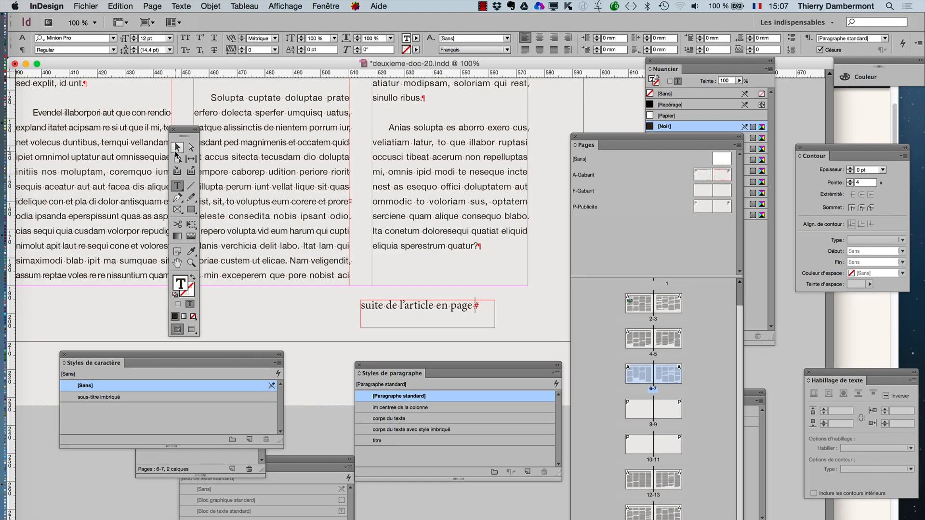
click(177, 150)
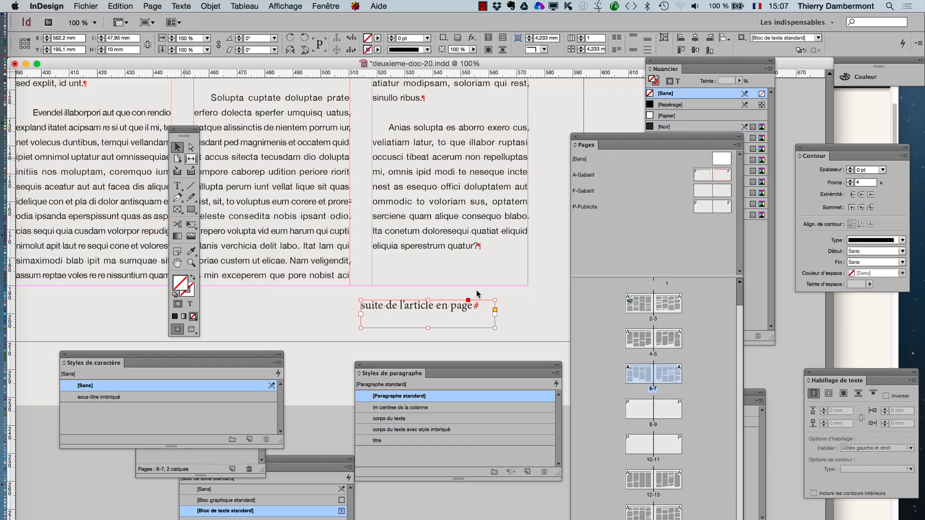
drag(496, 328, 548, 327)
- Insert a next page number marker (Numéro de page suivant) at the end of the continuation line, and move the Pages panel clear of the frame
click(178, 185)
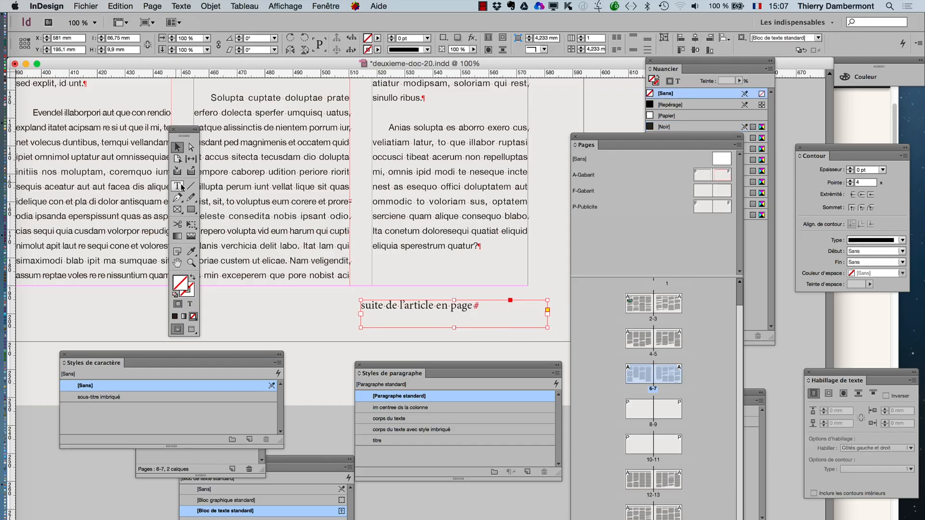
click(483, 302)
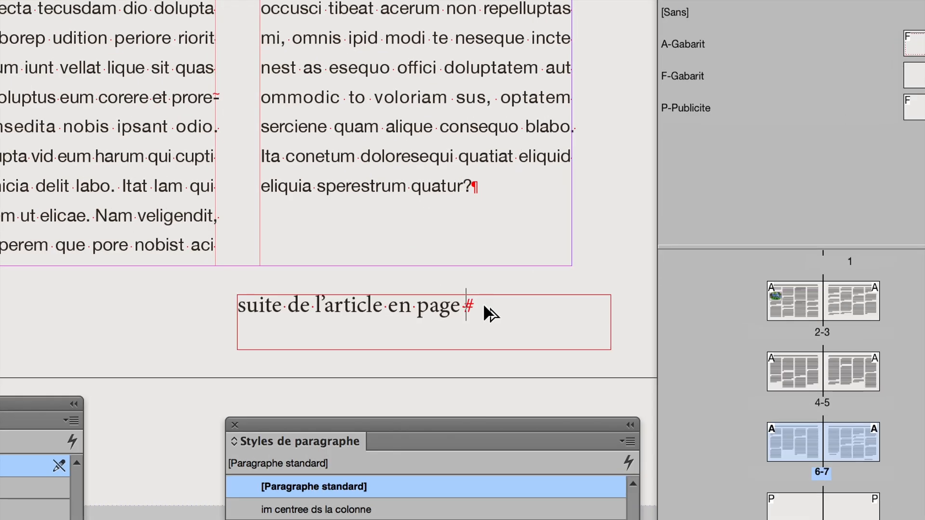
right_click(484, 306)
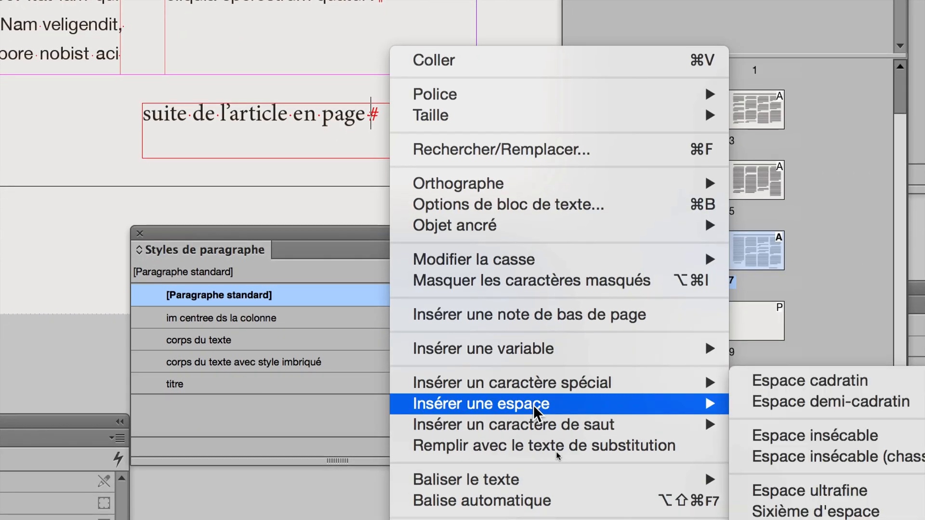
mouse_move(550, 436)
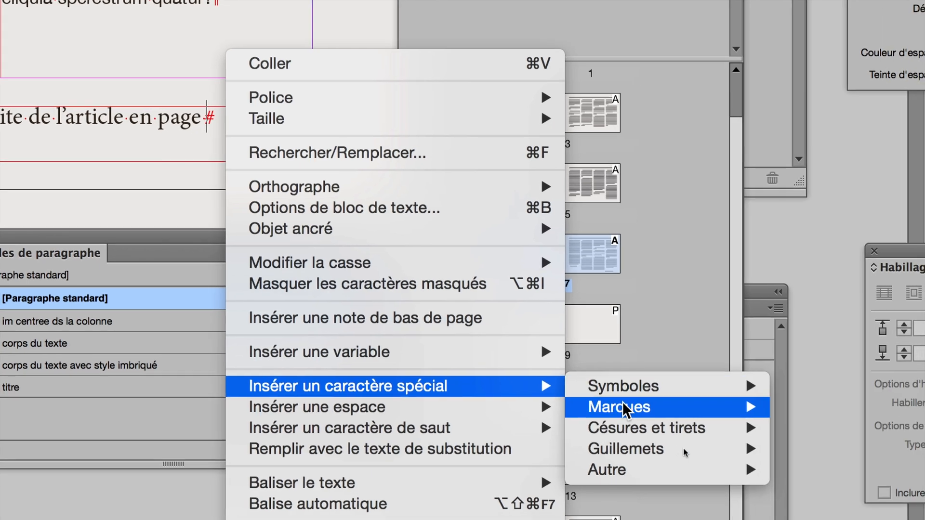
mouse_move(875, 413)
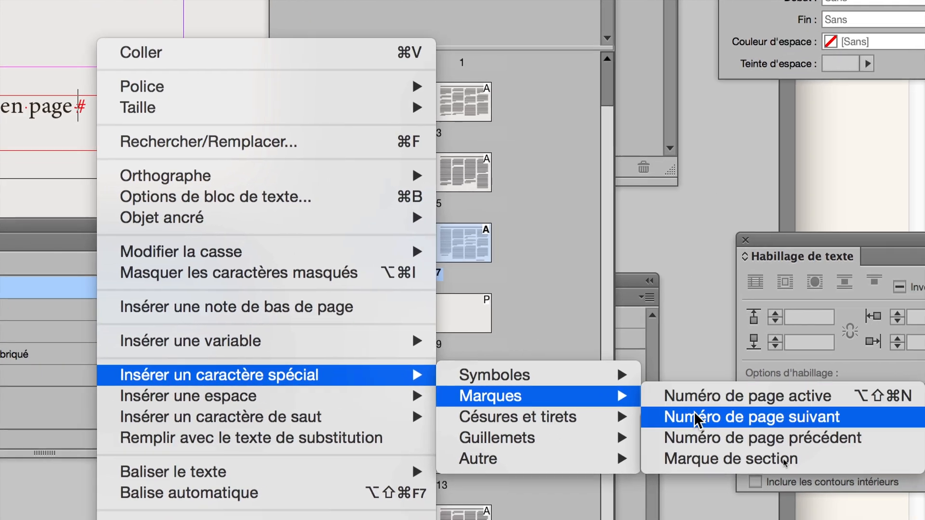
click(745, 425)
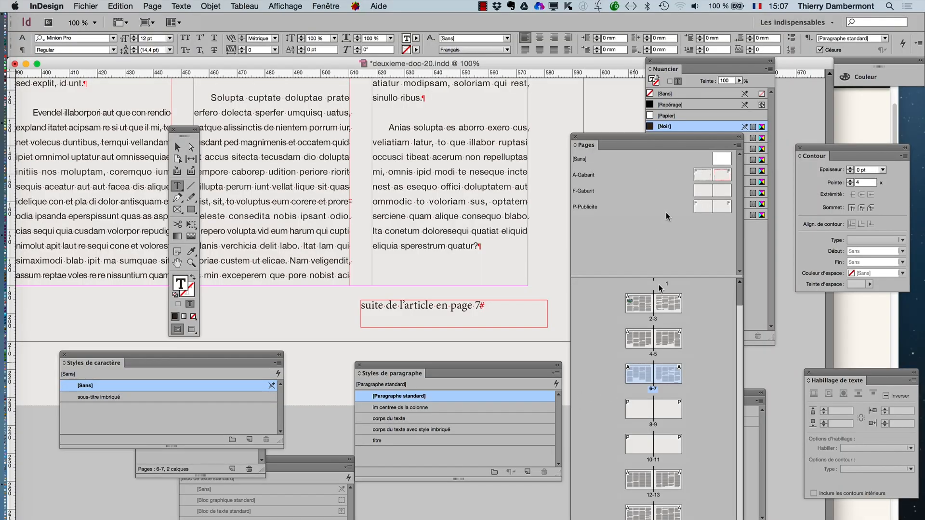
drag(602, 138, 646, 201)
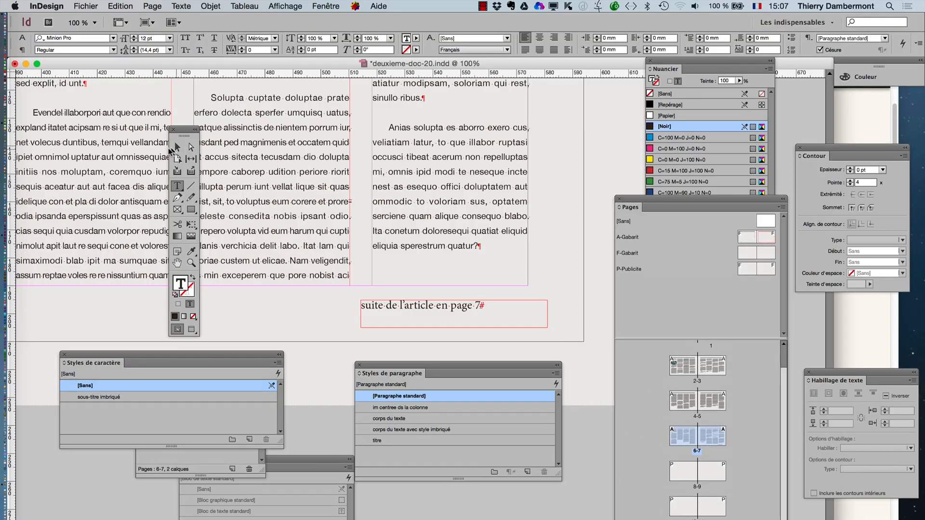
- Clear the Pages panel from the page and move the continuation frame up to overlap the article's last column, aligned with the column's inner edge
click(177, 147)
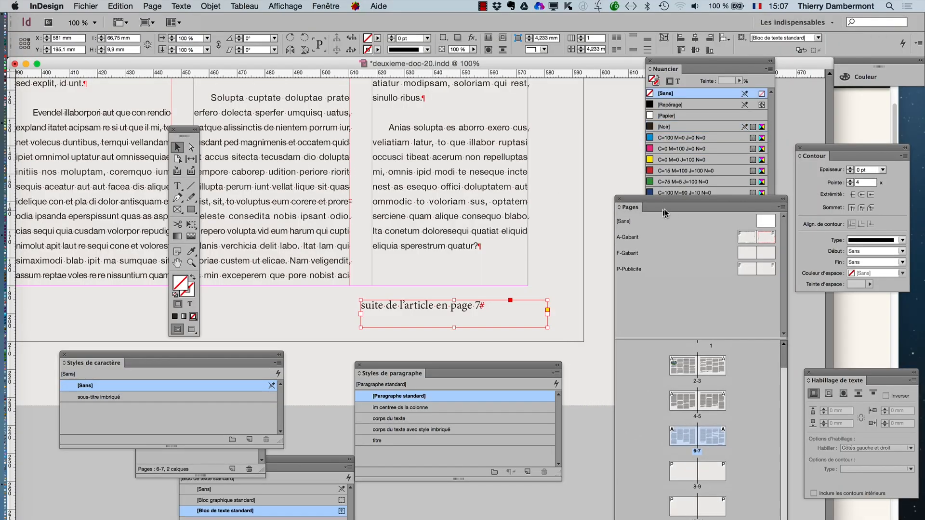
drag(681, 200, 634, 105)
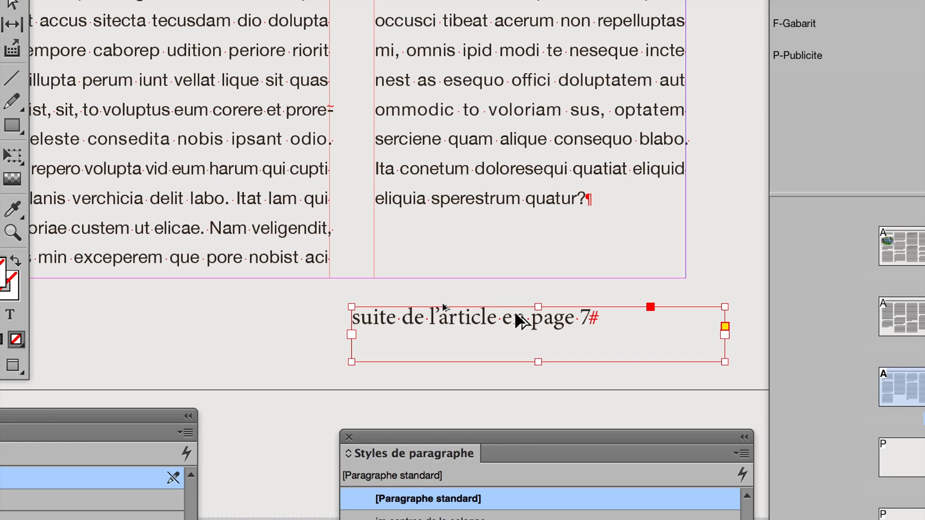
scroll(442, 307, up, 1)
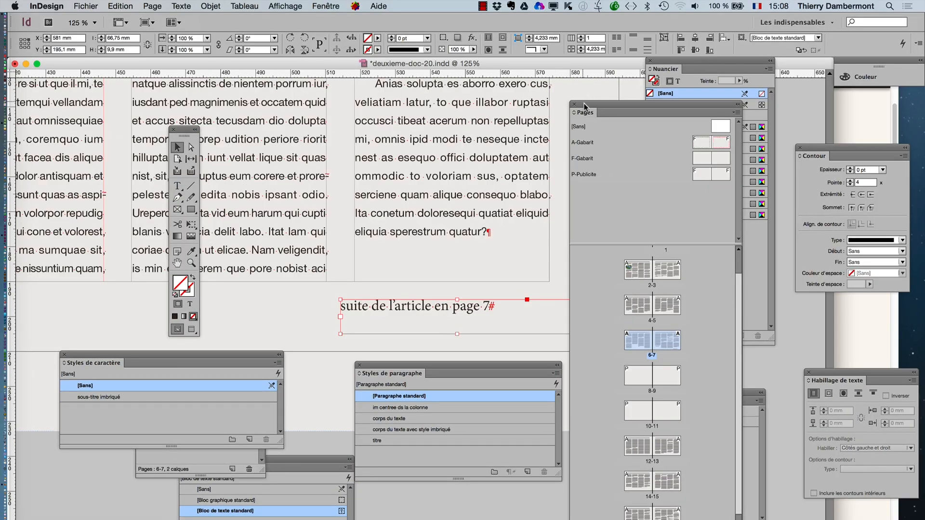
drag(584, 107, 607, 380)
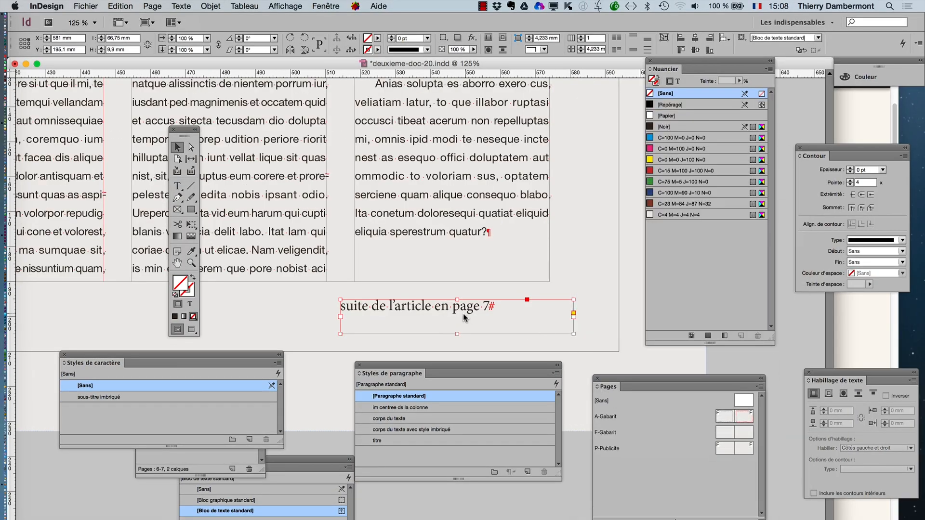
drag(464, 314, 482, 292)
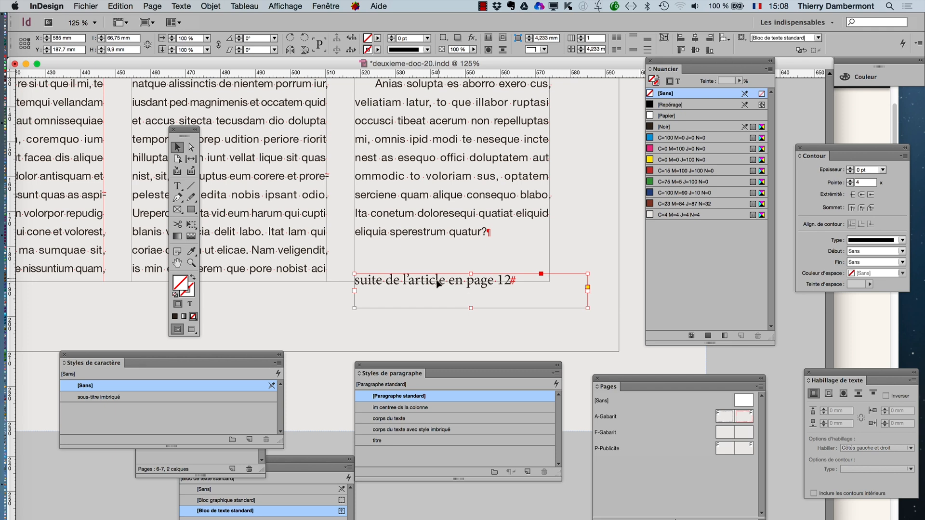
- Set the continuation frame's vertical justification to Bas and shrink the frame to about 55 mm wide, roughly the column width
click(221, 6)
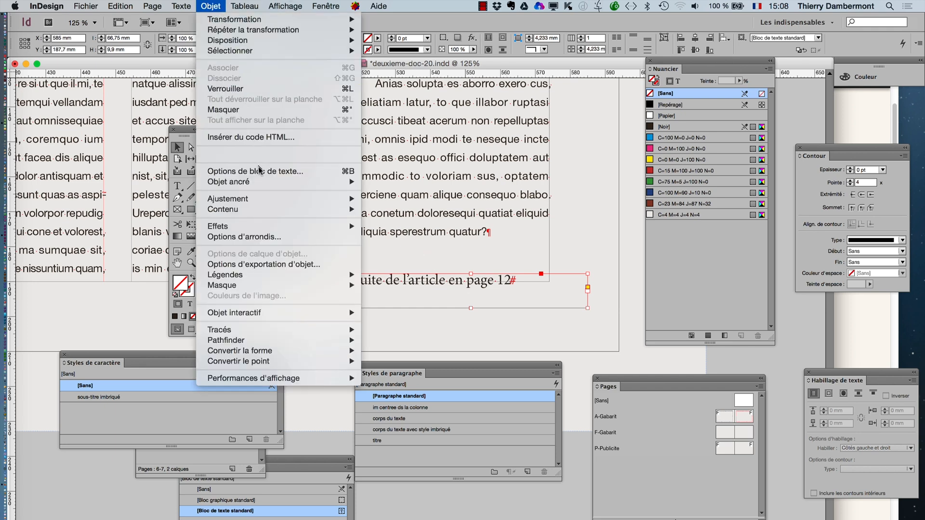
click(236, 172)
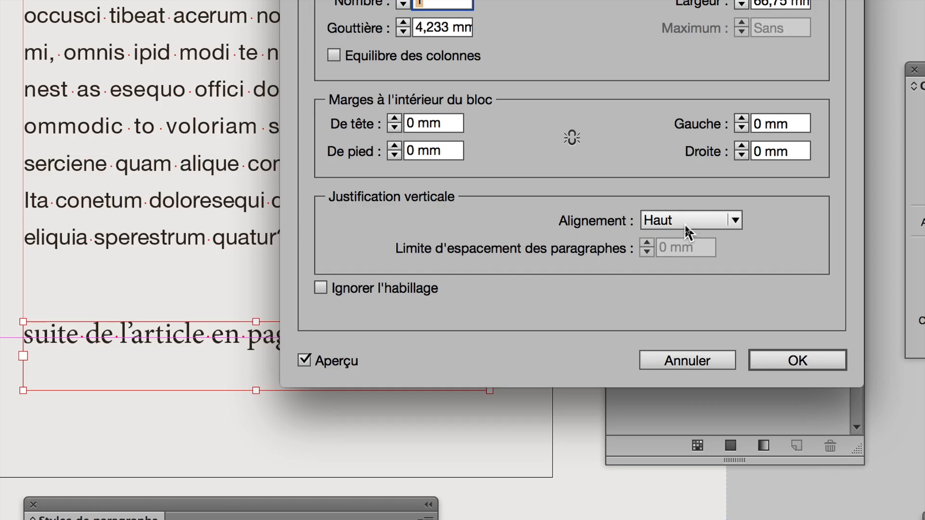
click(685, 223)
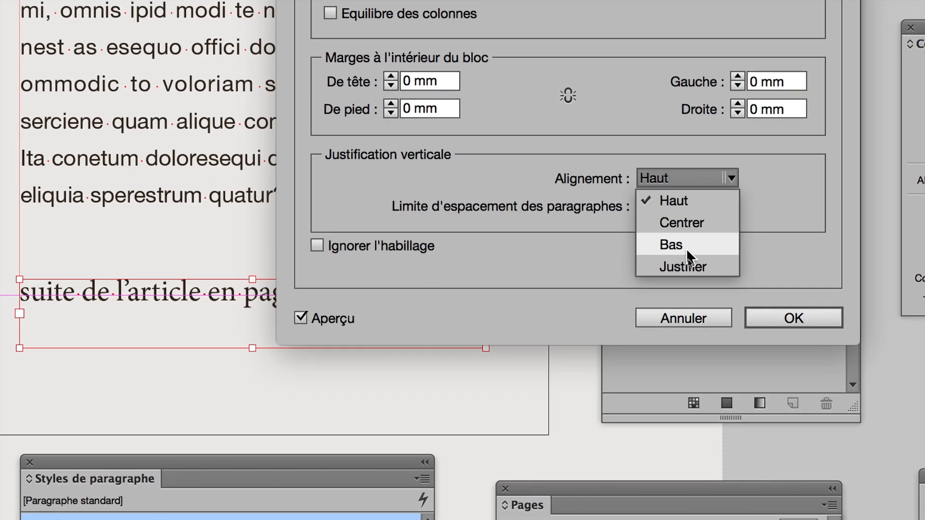
click(689, 276)
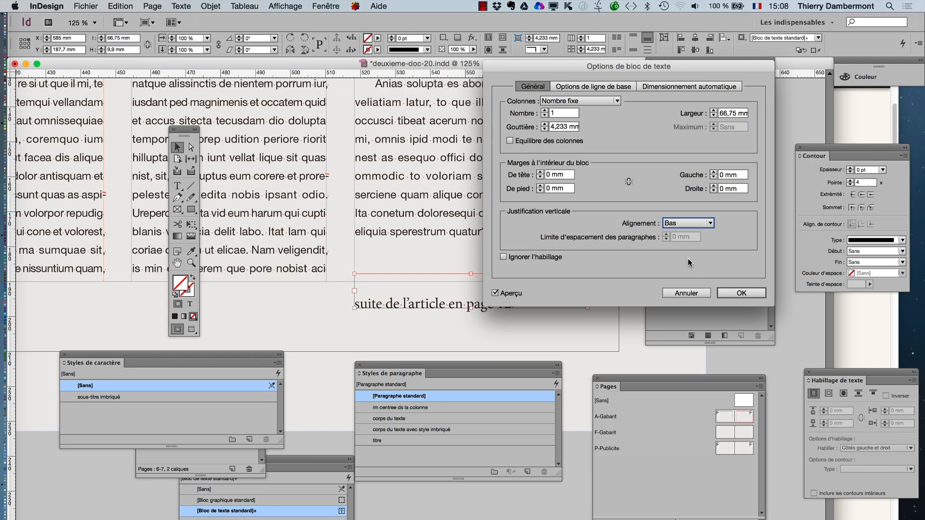
click(741, 293)
drag(588, 307, 546, 303)
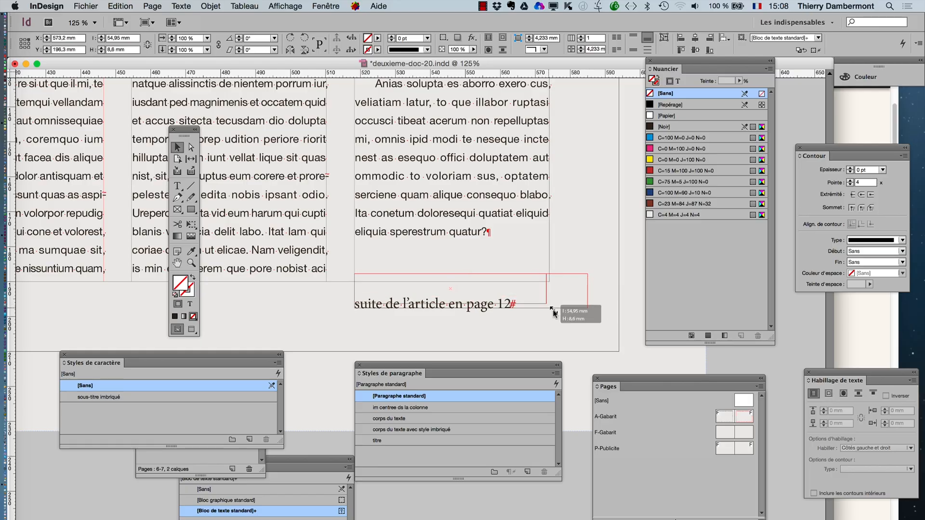
click(594, 328)
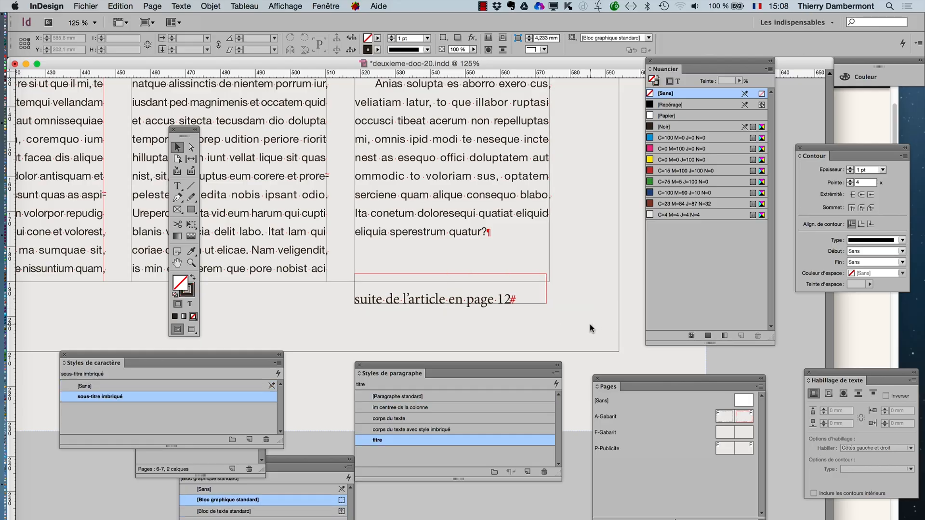
- Examine the top of page 12 where the article resumes, moving the tools and character styles panels clear of the page
drag(615, 379, 584, 120)
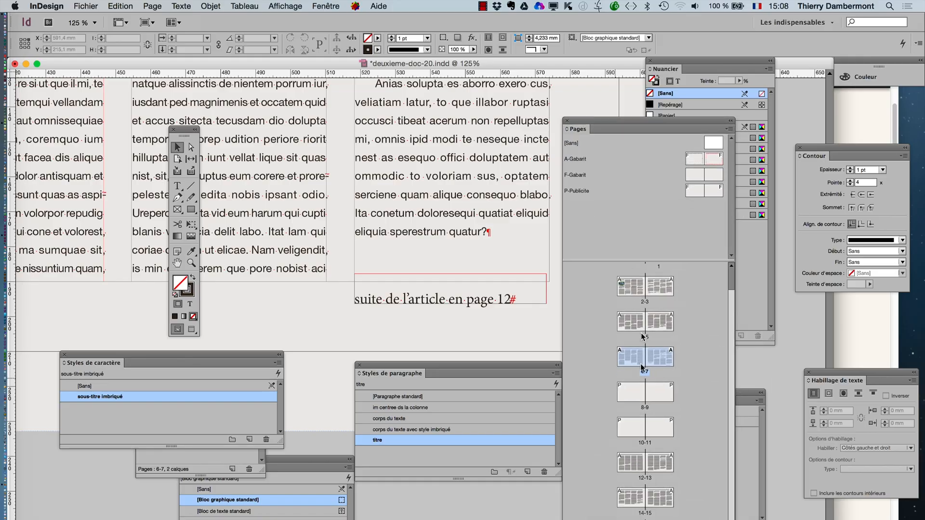
double_click(627, 465)
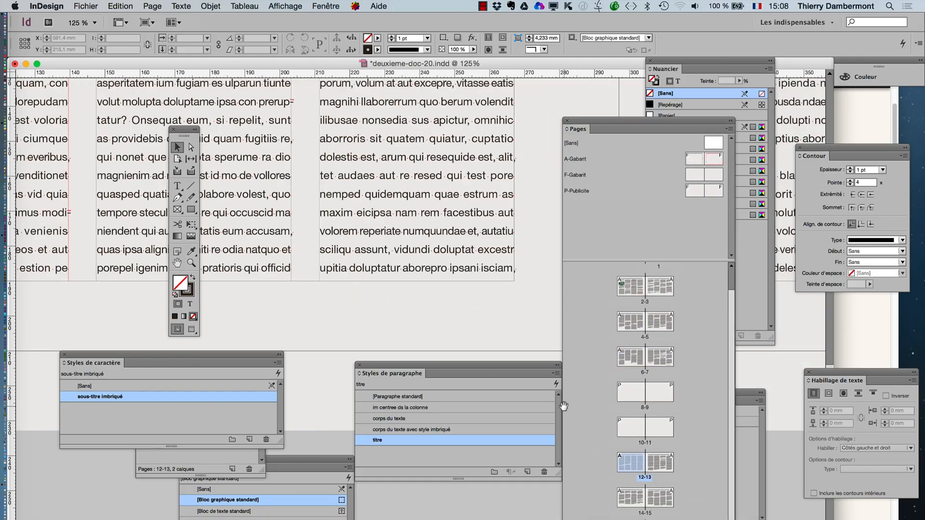
key(super+minus)
key(super+minus)
key(super+minus)
key(super+minus)
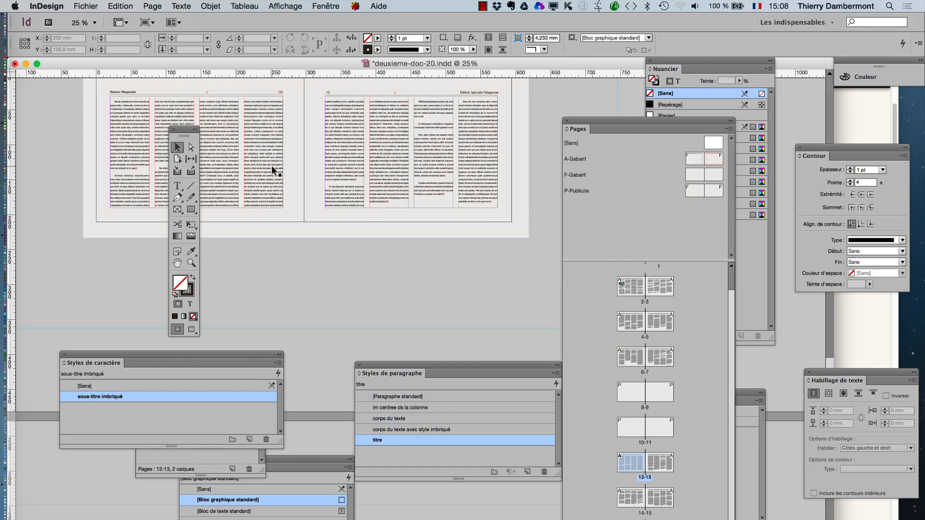
scroll(270, 166, up, 5)
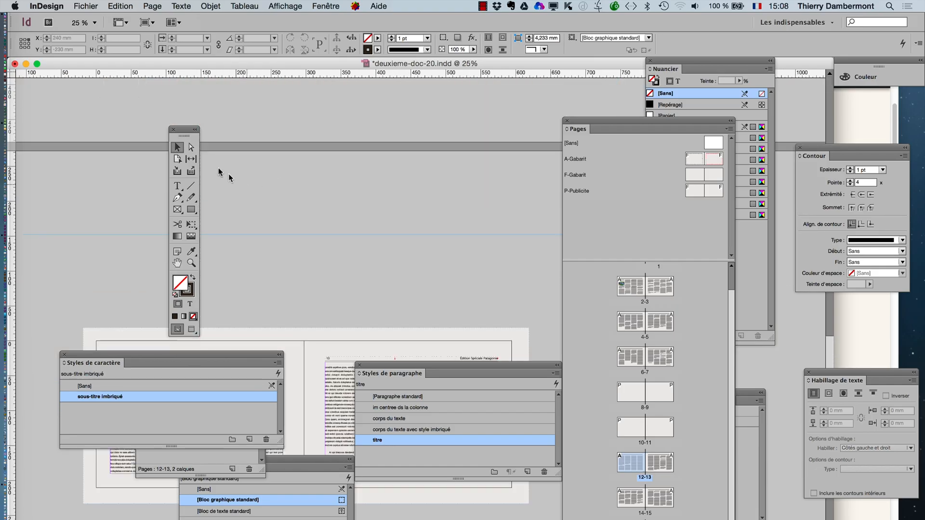
drag(184, 135, 351, 117)
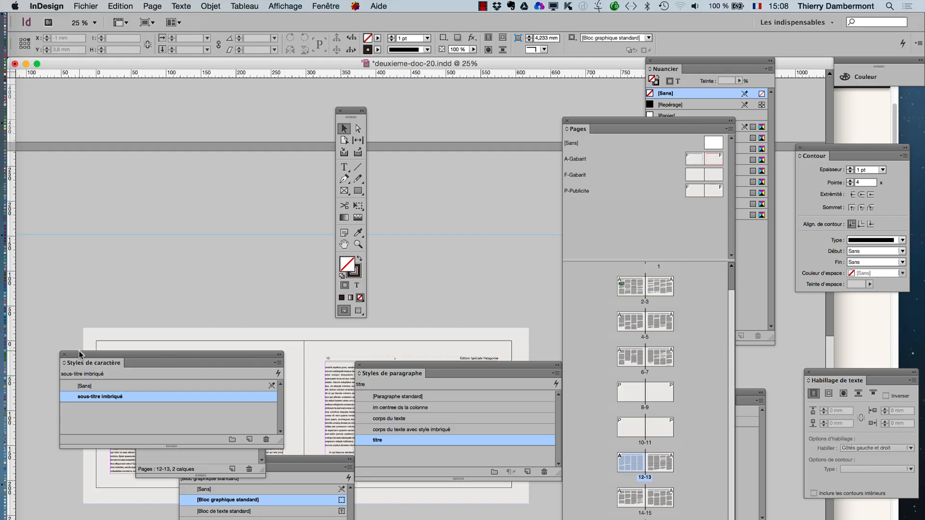
drag(86, 356, 427, 232)
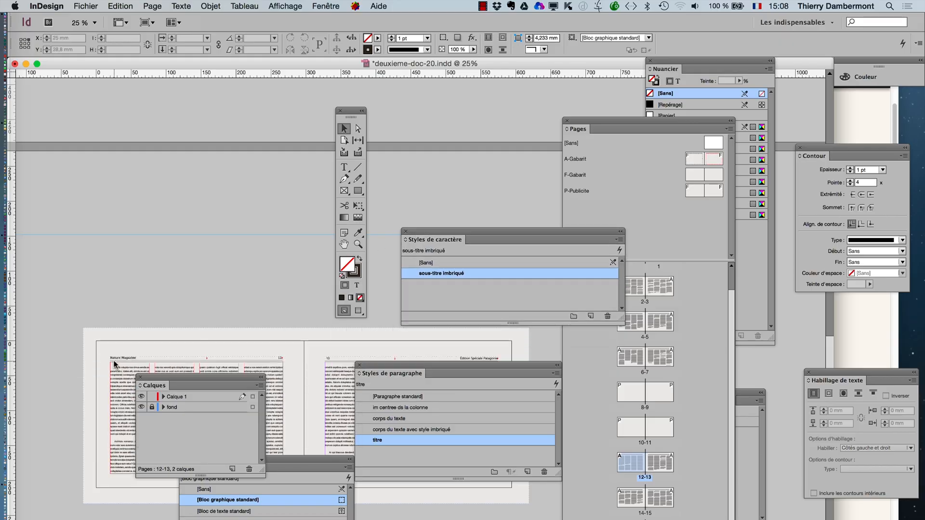
key(super+1)
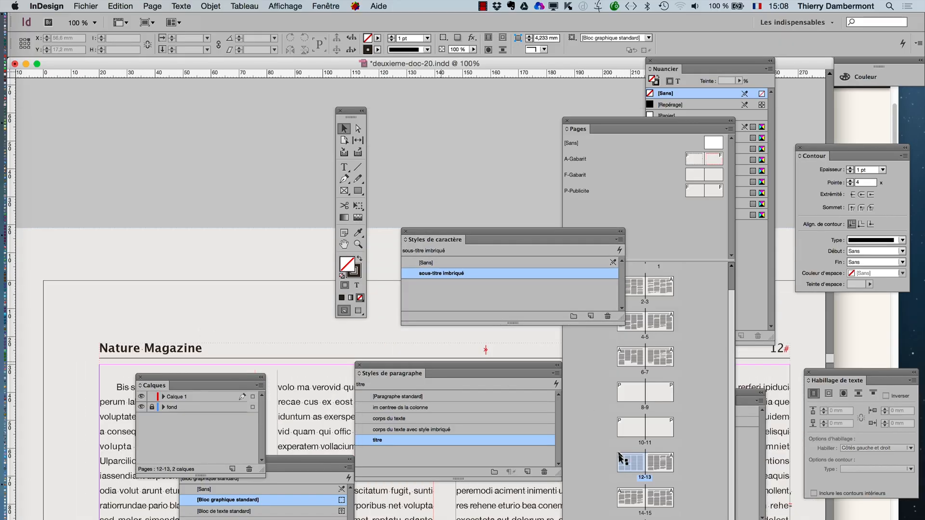
- Copy the continuation text frame from page 7 and paste it onto page 12
double_click(658, 357)
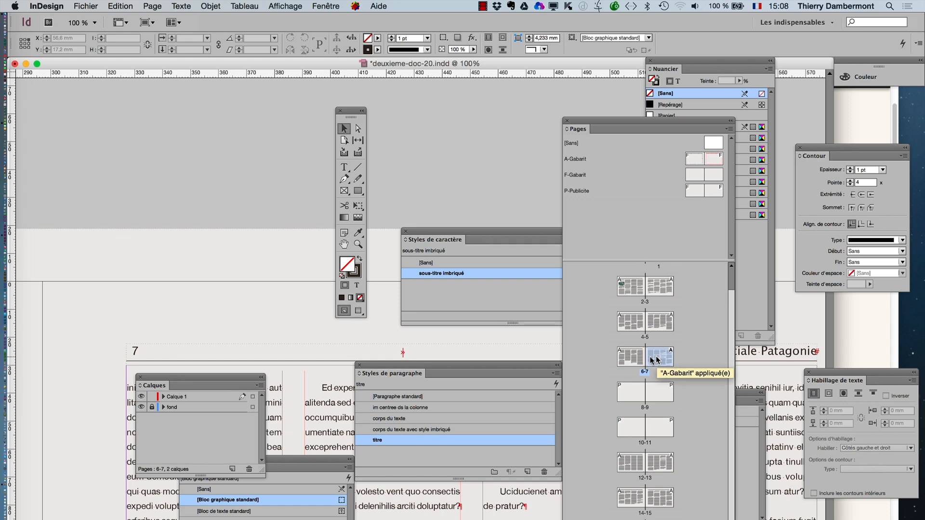
double_click(344, 244)
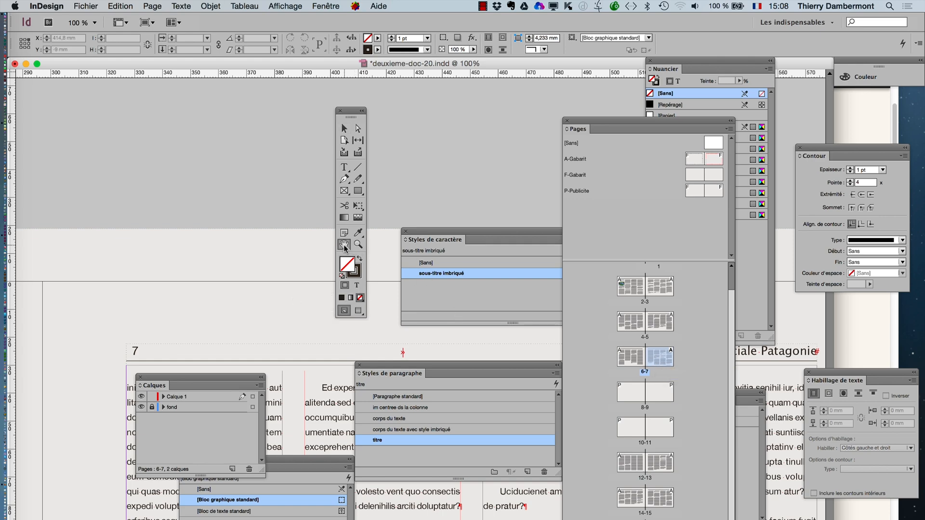
key(Tab)
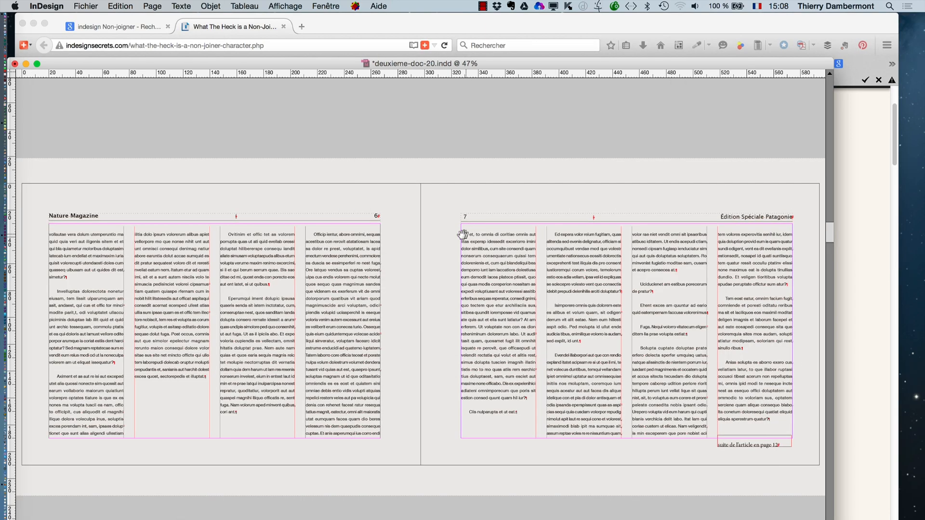
click(734, 447)
key(Tab)
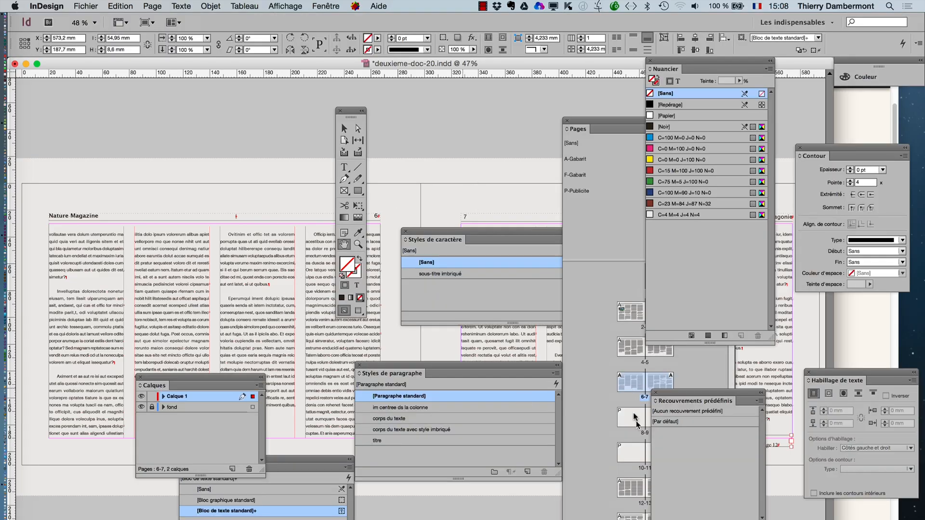
double_click(626, 489)
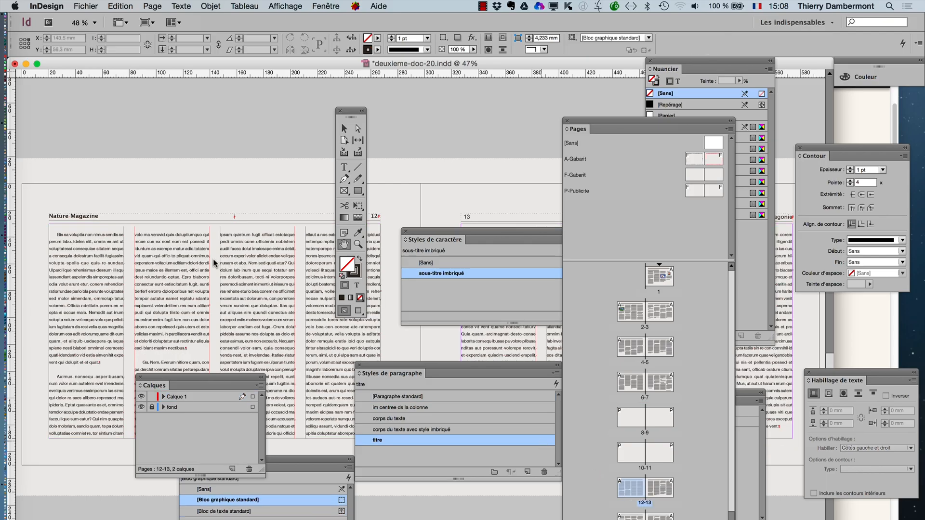
key(super+v)
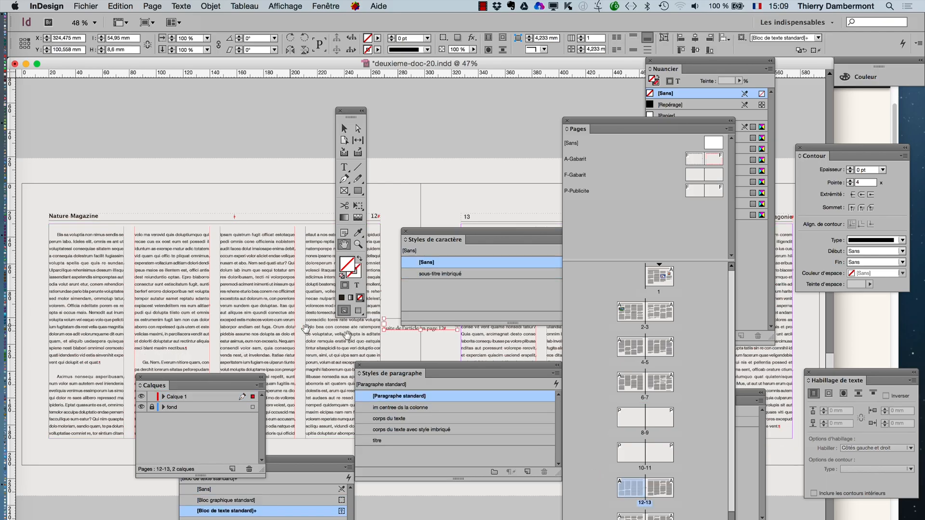
- Place the pasted frame in the top margin of page 12, above the header, and move the tools panel clear of its text
click(344, 129)
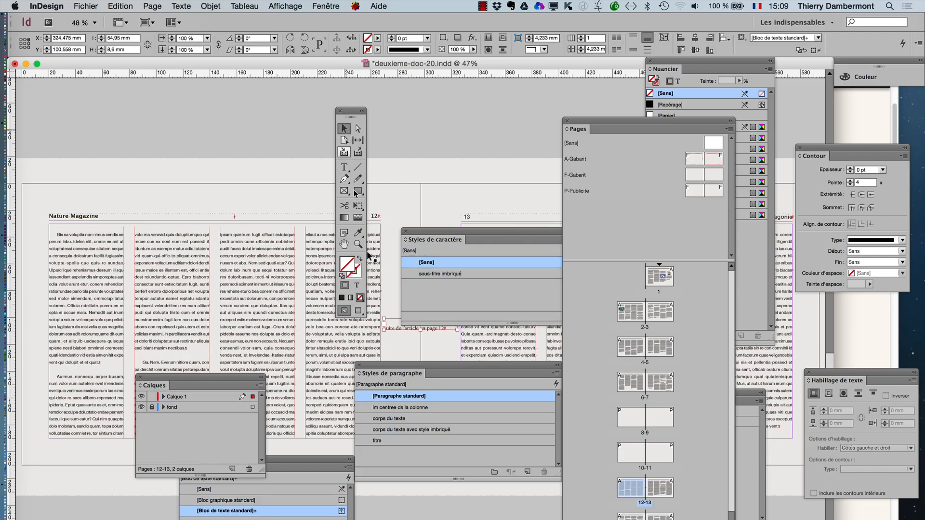
drag(394, 325, 189, 224)
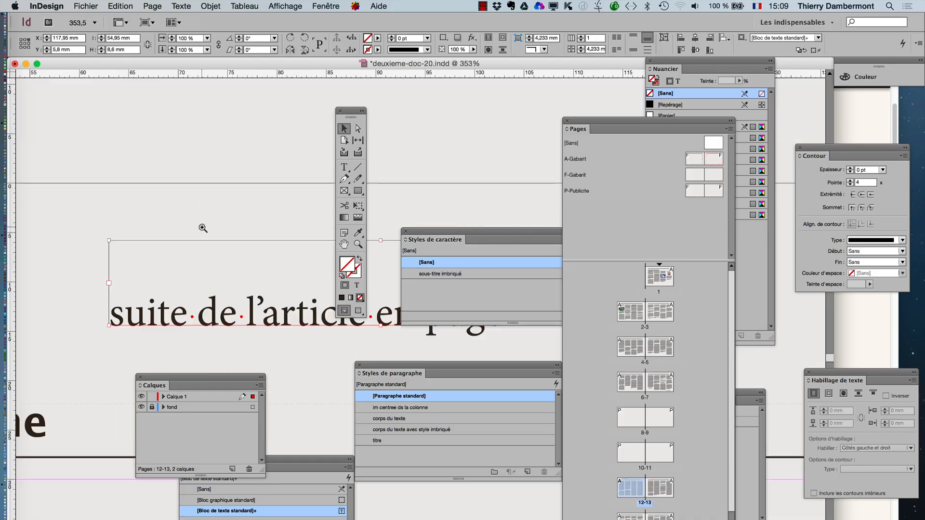
drag(351, 116, 281, 366)
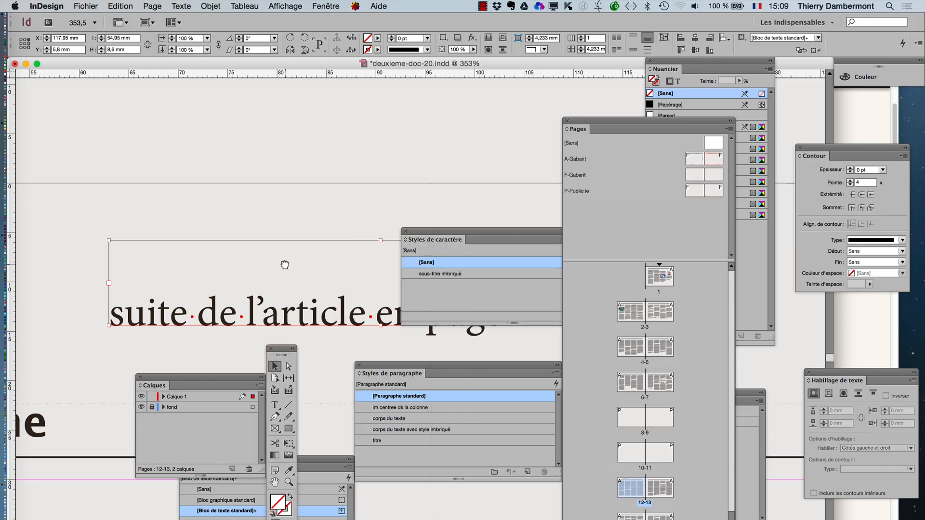
drag(284, 265, 192, 114)
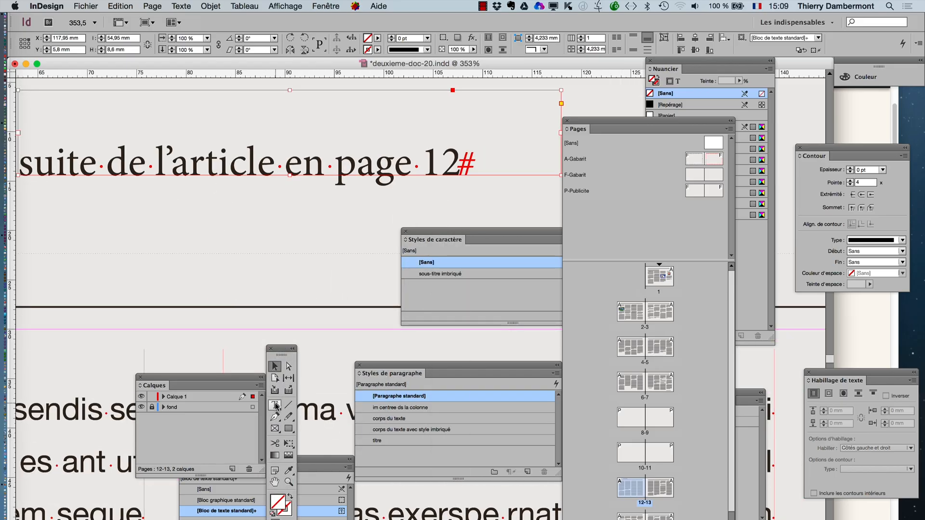
- Replace "en" with "de la" in the copied line so that it reads "suite de l'article de la page"
key(t)
drag(284, 167, 316, 169)
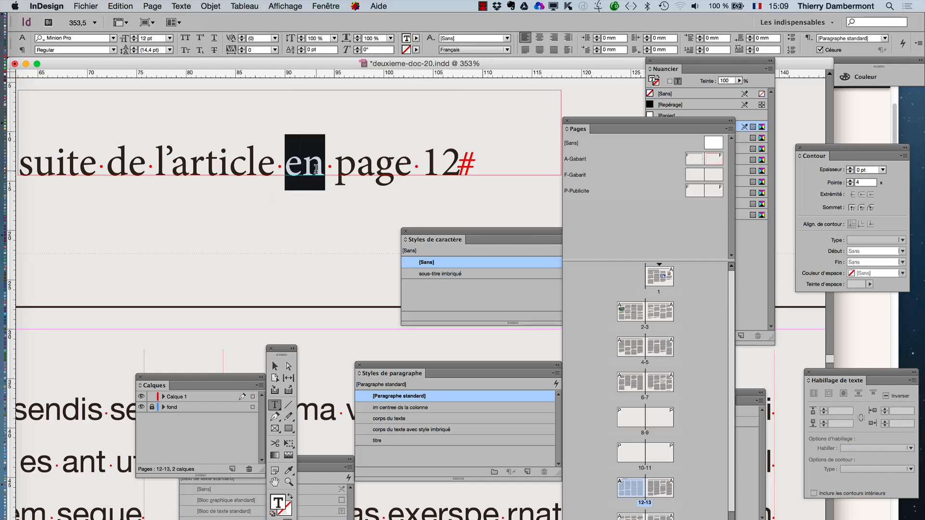
text(de la)
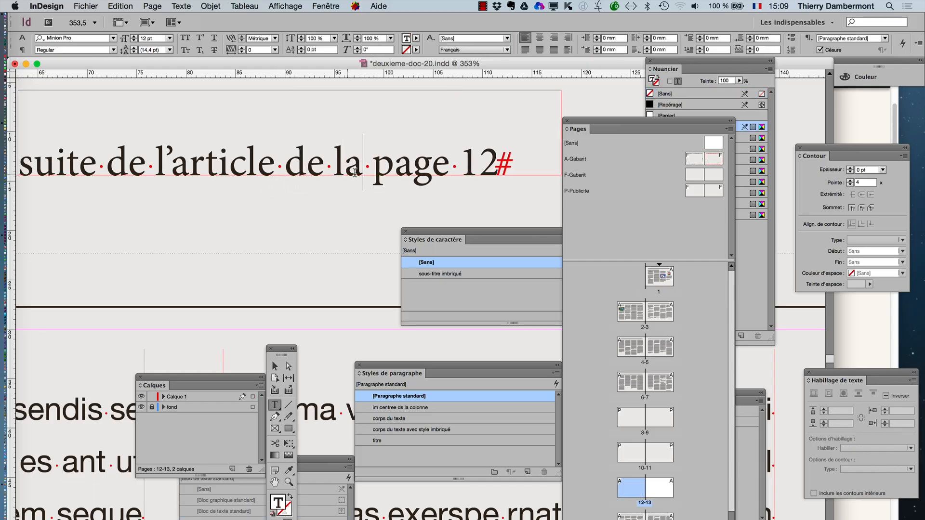
- Replace the page number marker at the end of the page 12 line with a previous page number marker (Numéro de page précédent)
drag(499, 172, 461, 165)
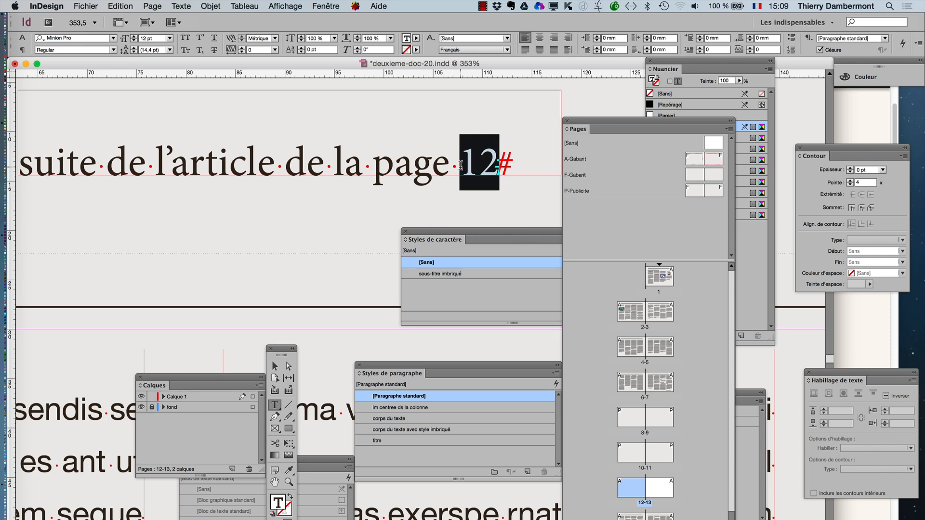
key(BackSpace)
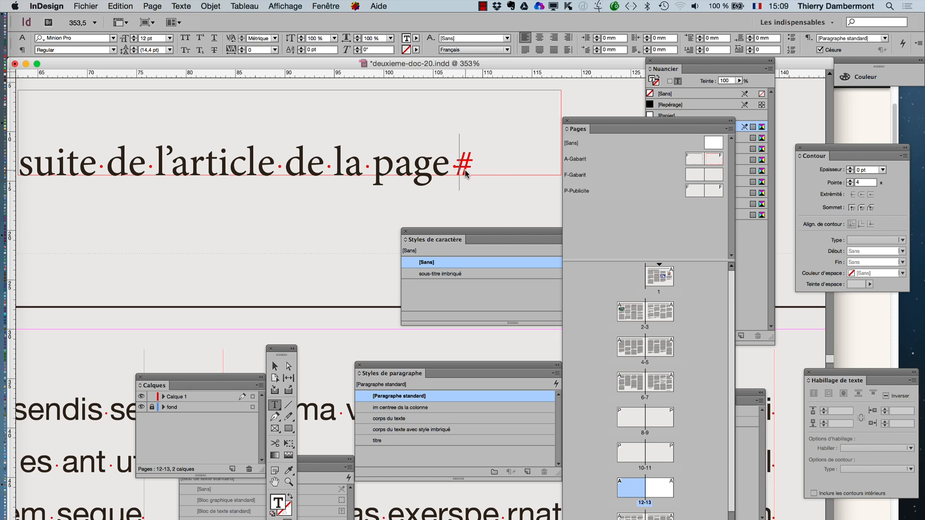
right_click(466, 174)
mouse_move(571, 343)
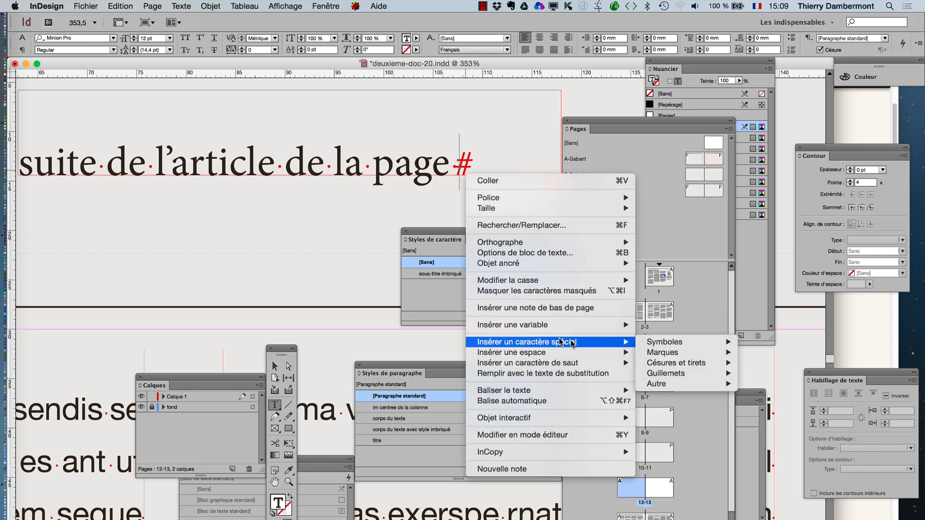
mouse_move(675, 353)
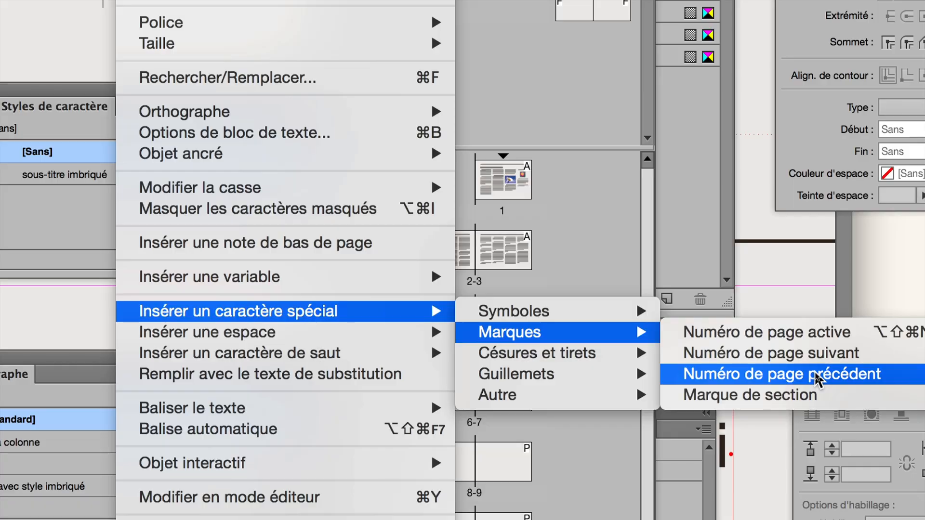
click(817, 378)
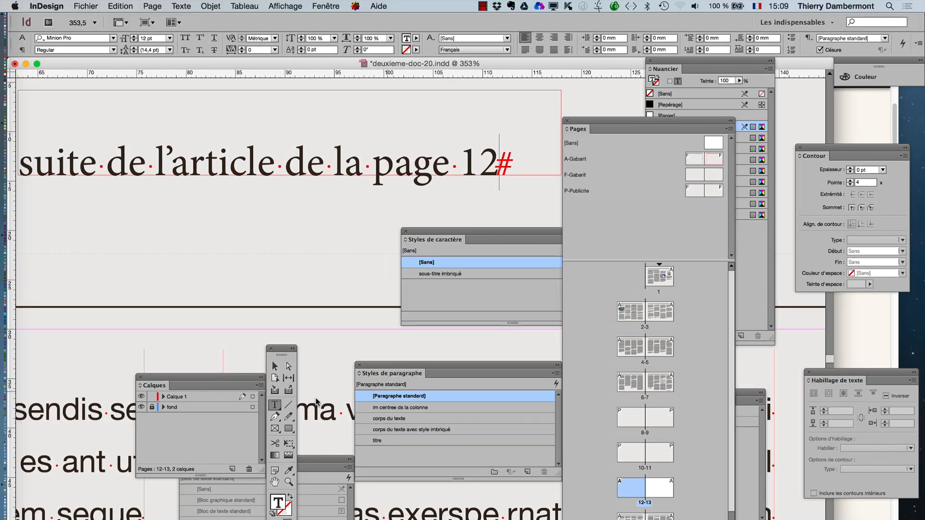
- Move the continuation frame on page 12 down and stretch it to about 22.5 mm high so it overlaps the article's text frame
click(275, 366)
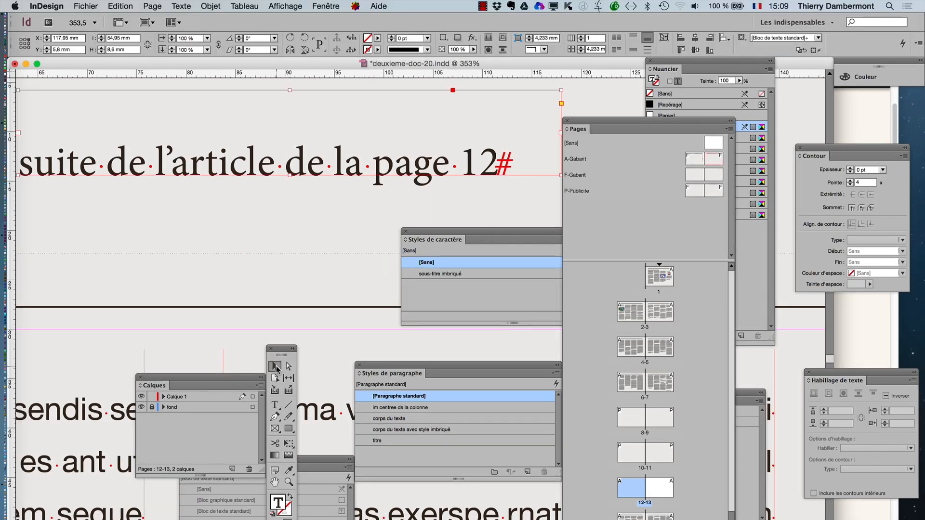
click(175, 193)
key(super+minus)
key(super+minus)
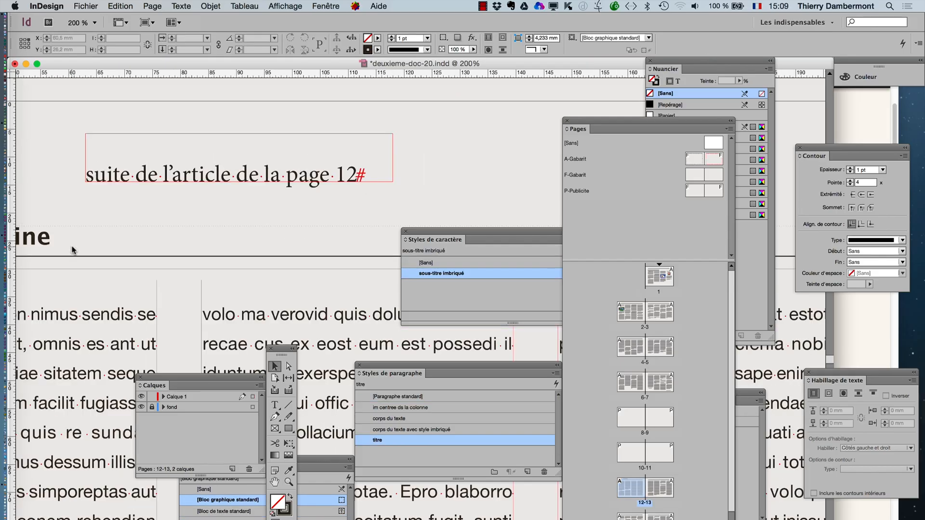
click(284, 159)
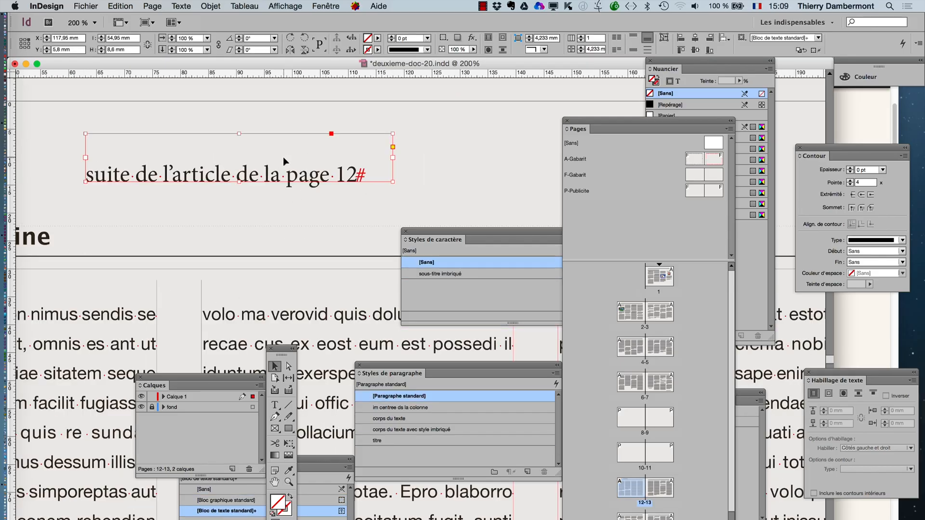
drag(285, 160, 215, 165)
- Set the continuation frame's vertical justification to Haut in the text frame options
click(212, 6)
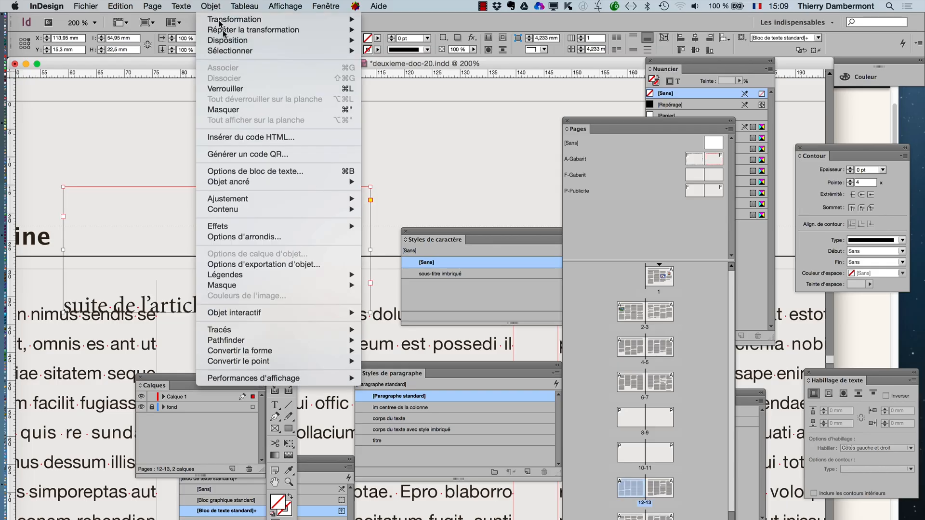
click(261, 172)
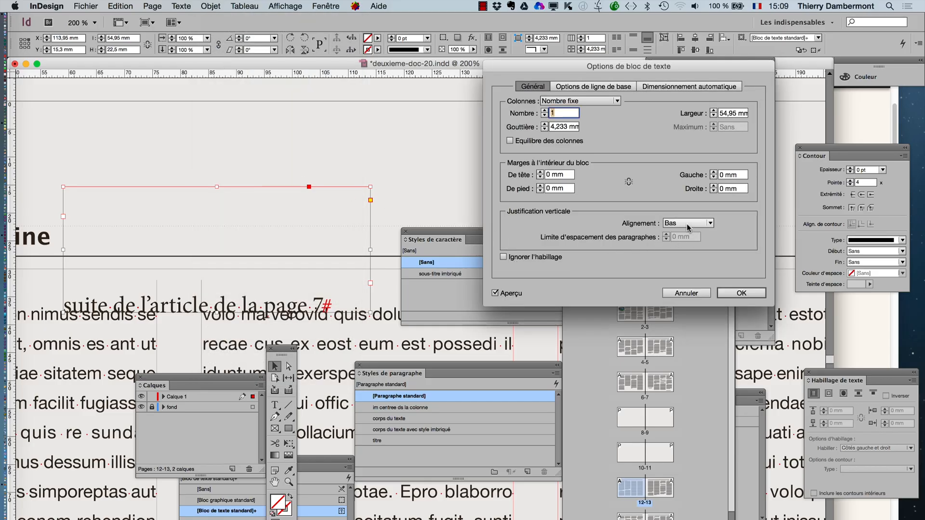
click(687, 224)
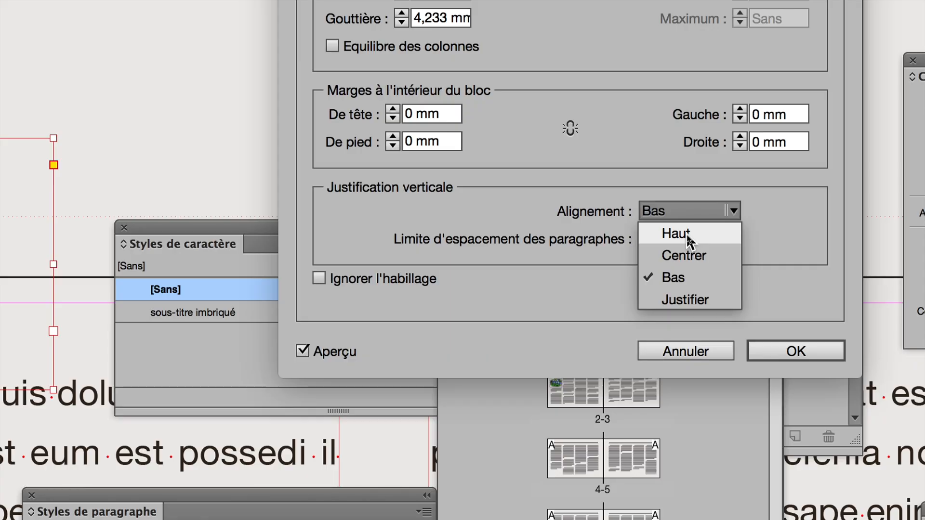
click(686, 235)
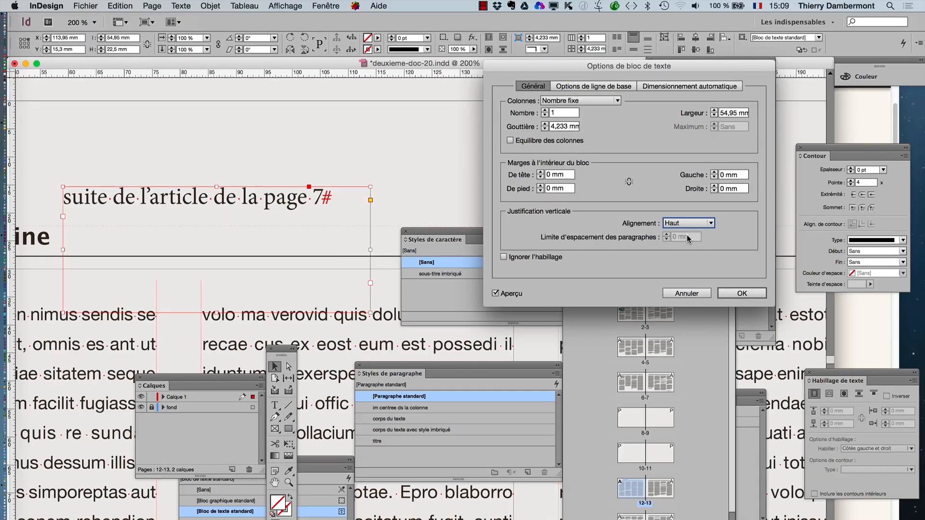
click(795, 351)
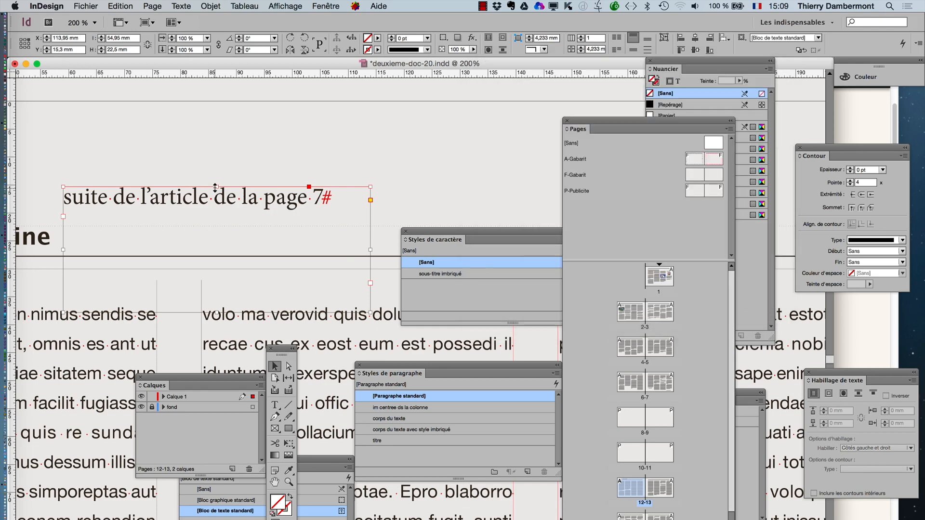
- Lower the frame's upper edge to make it about 13.6 mm high and move it just beneath the Nature Magazine header, overlapping the article
drag(216, 186, 216, 236)
scroll(215, 236, down, 1)
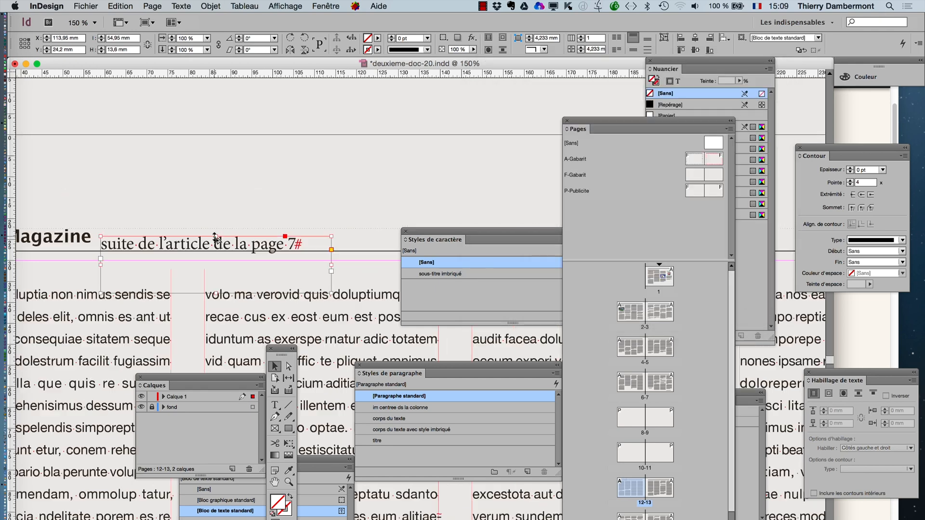
scroll(215, 237, down, 3)
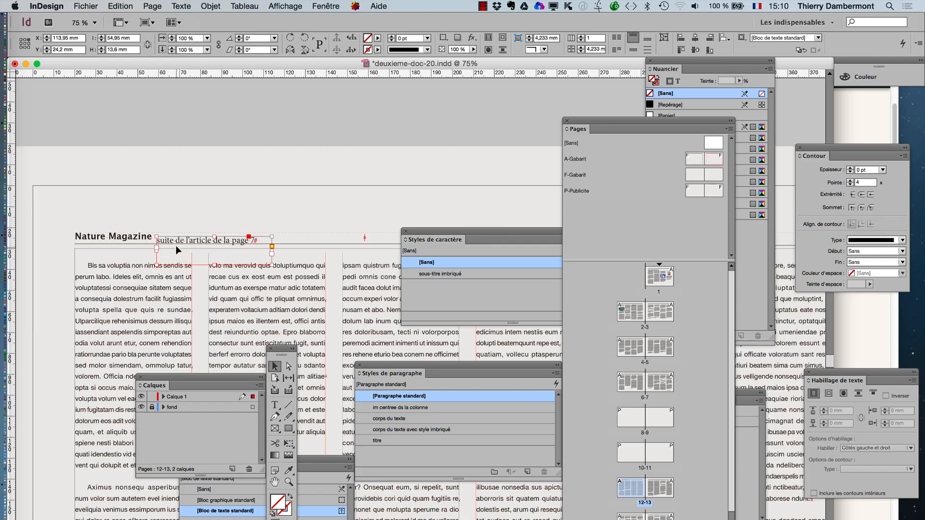
drag(189, 238, 107, 253)
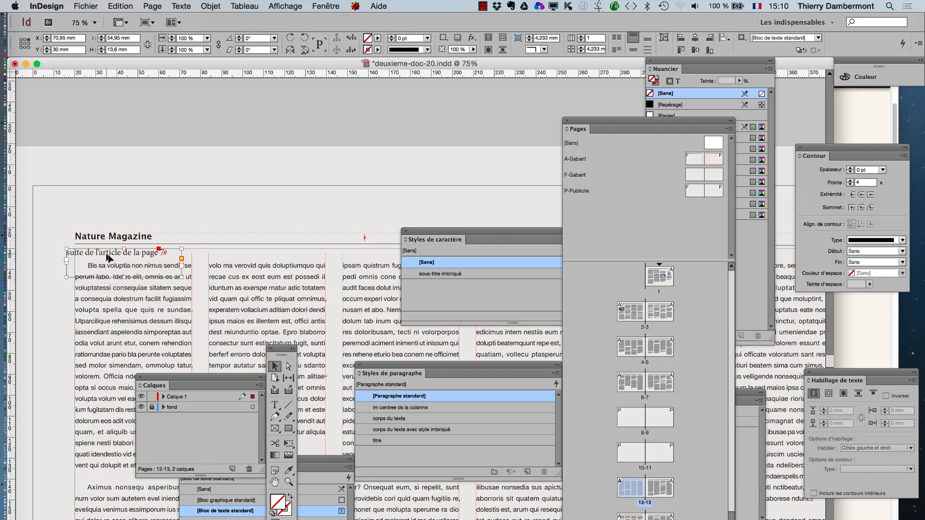
click(151, 179)
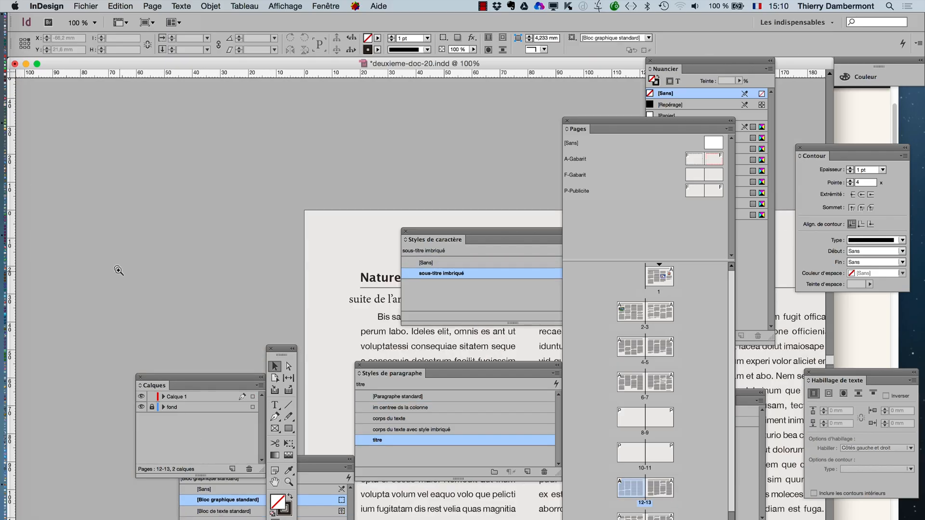
- Select the whole continuation line beneath the page 12 header and bring up the paragraph formatting settings beside it
click(119, 270)
drag(281, 249, 88, 113)
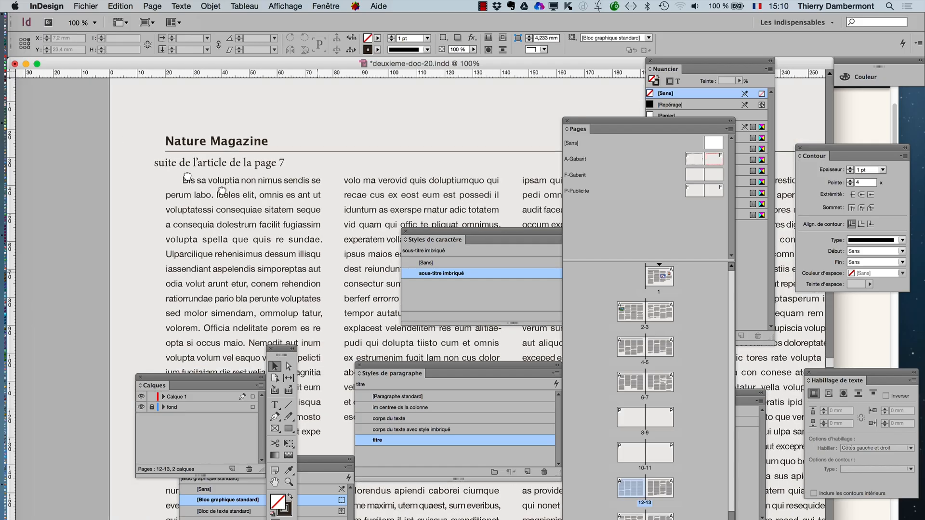
click(269, 198)
drag(340, 276, 189, 166)
click(274, 405)
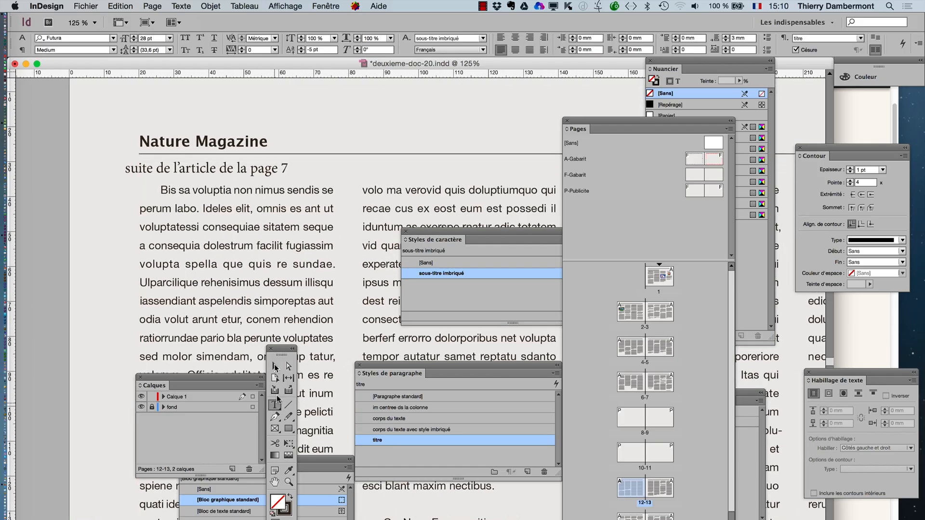
click(216, 168)
key(super+shift+a)
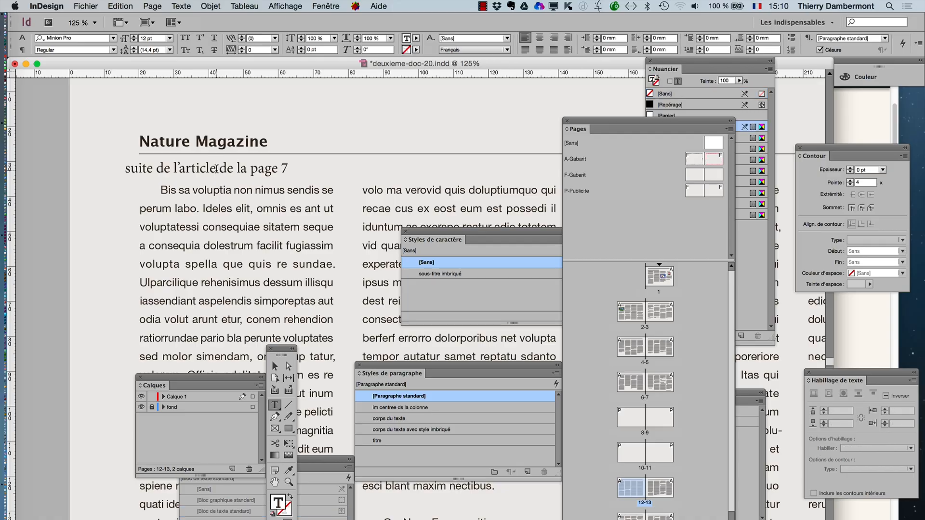
triple_click(217, 168)
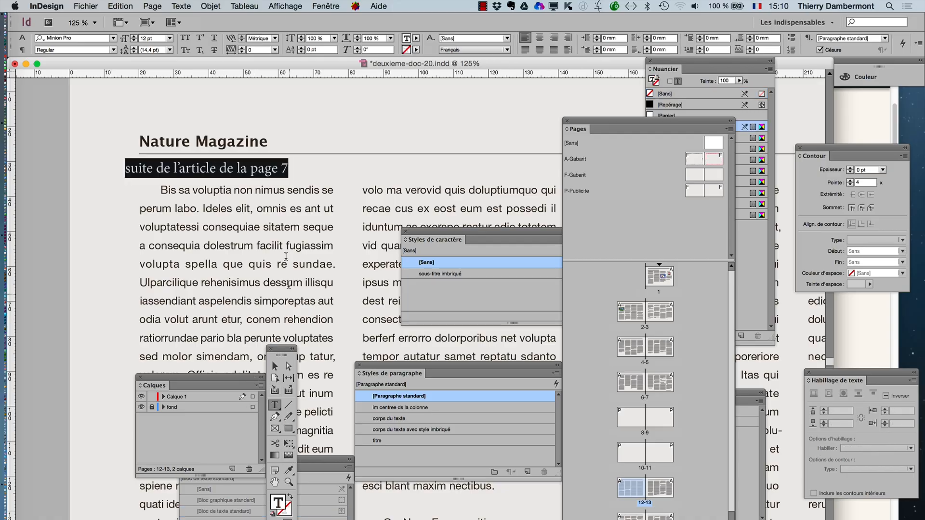
click(181, 6)
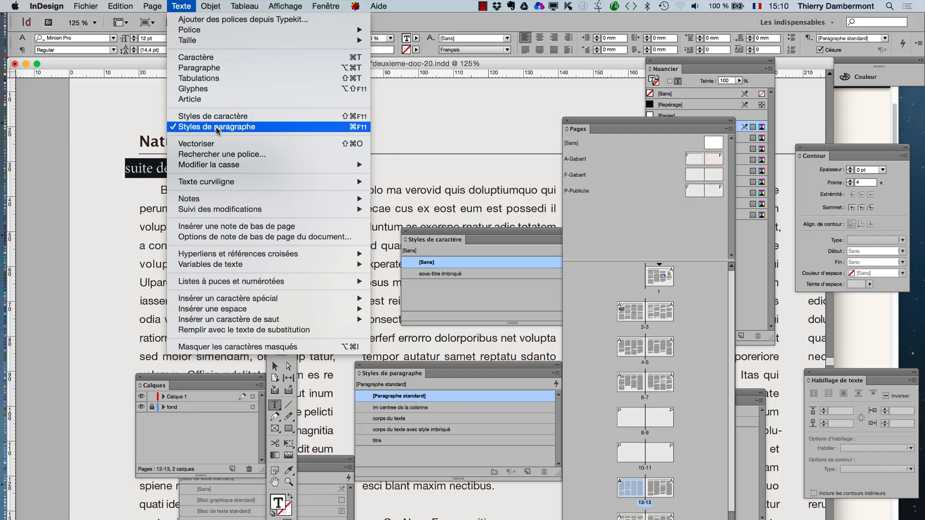
click(215, 68)
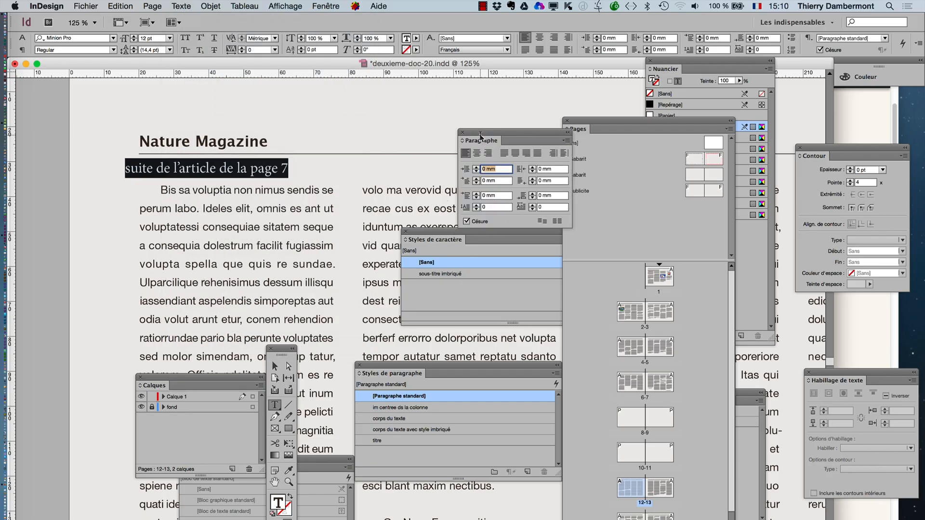
drag(480, 136, 376, 88)
- Format the selected continuation line in Minion Pro Italic at 8 pt
click(182, 6)
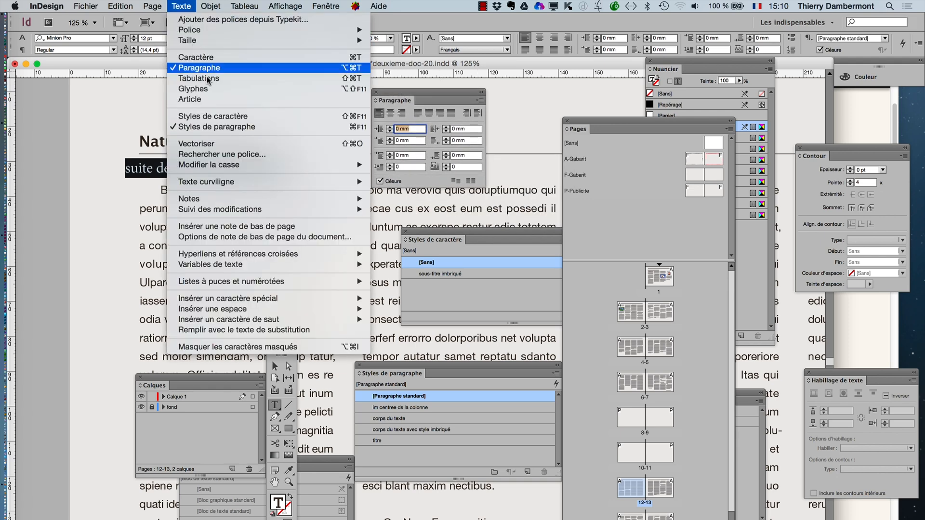
key(super+t)
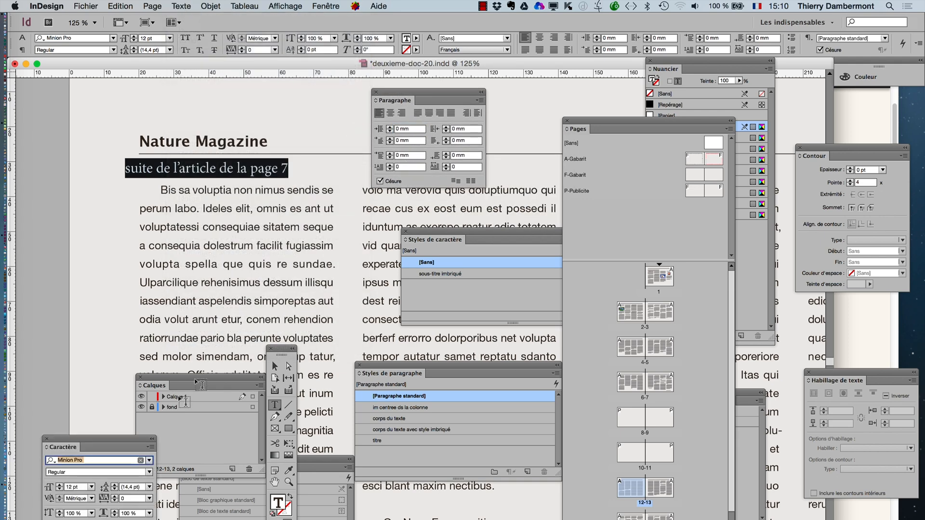
drag(71, 440, 211, 203)
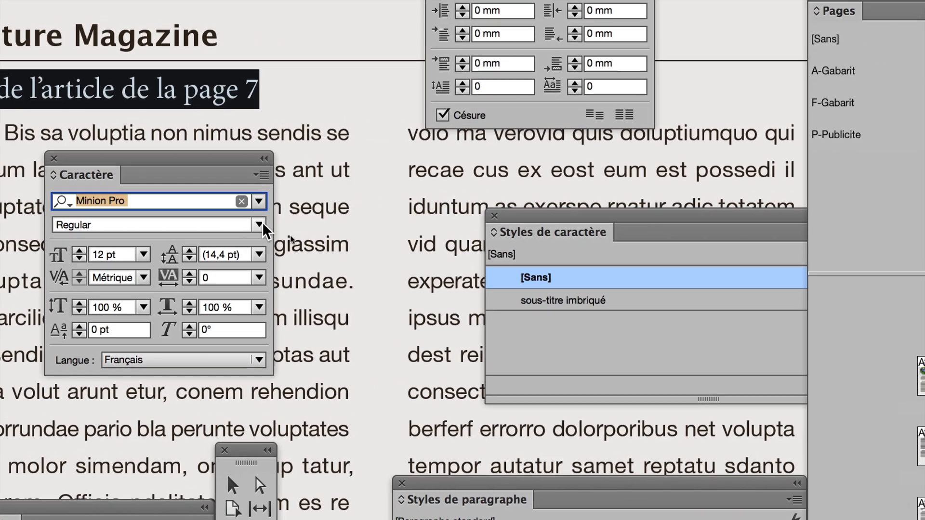
click(322, 218)
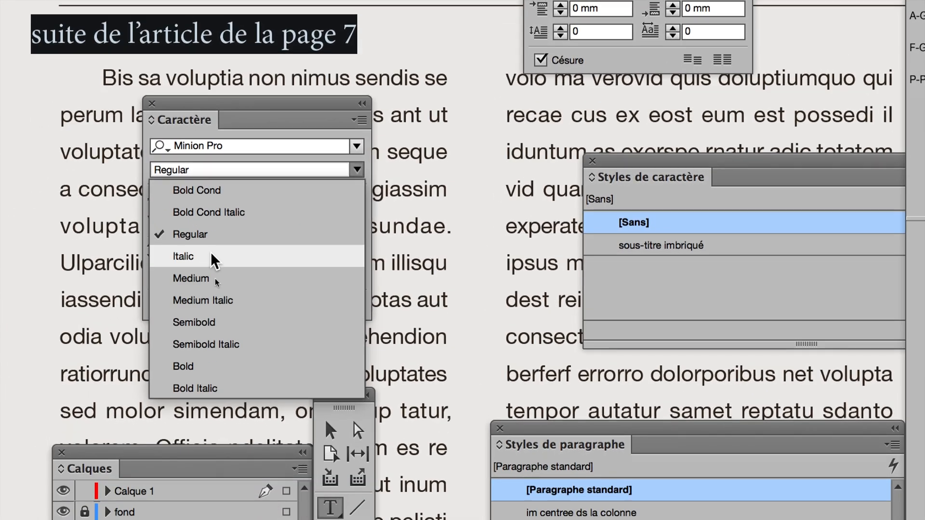
click(204, 256)
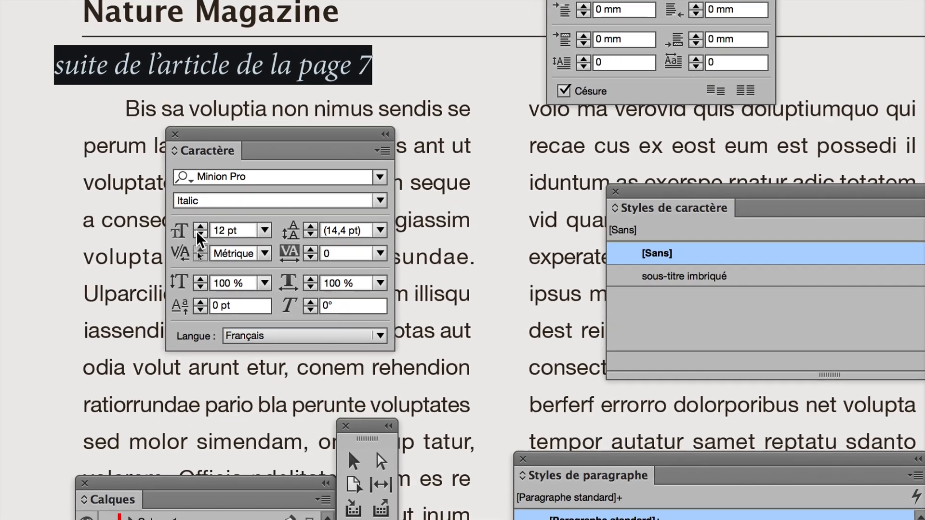
click(204, 242)
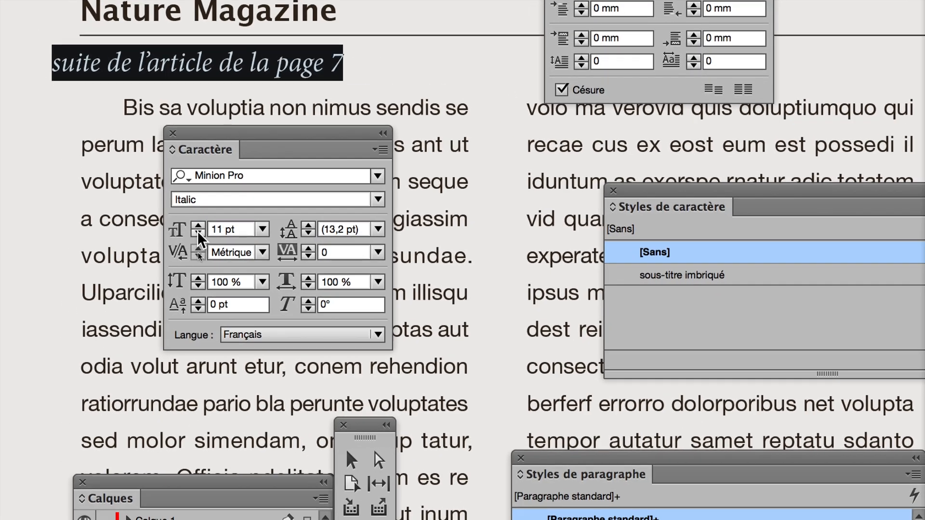
click(204, 242)
click(198, 233)
click(198, 233)
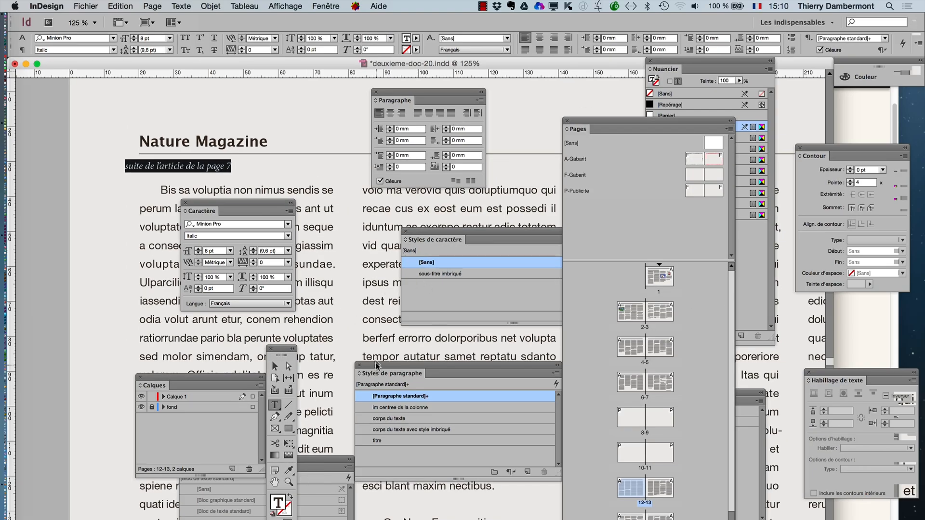
- Create a paragraph style named "suite article en page untel" from the formatted line and apply it to the selection
drag(376, 365, 276, 124)
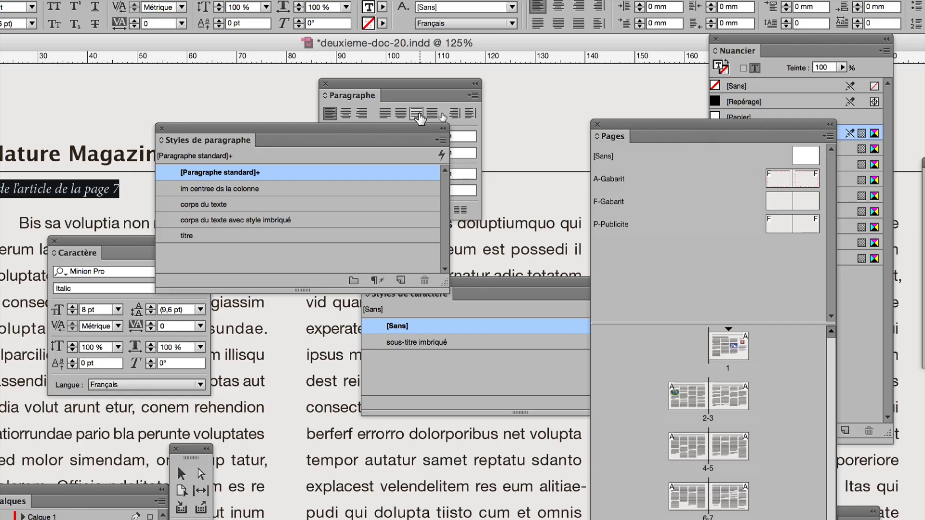
click(442, 139)
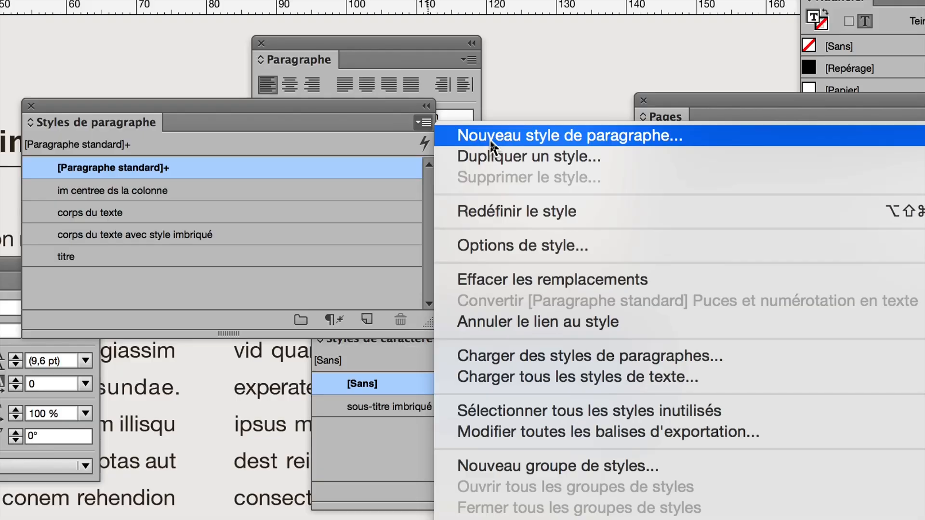
click(490, 143)
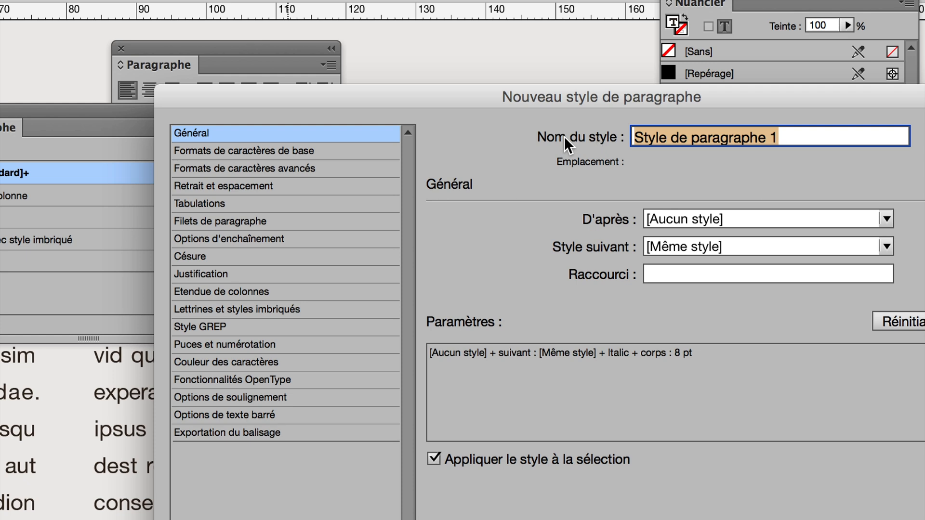
text(suite)
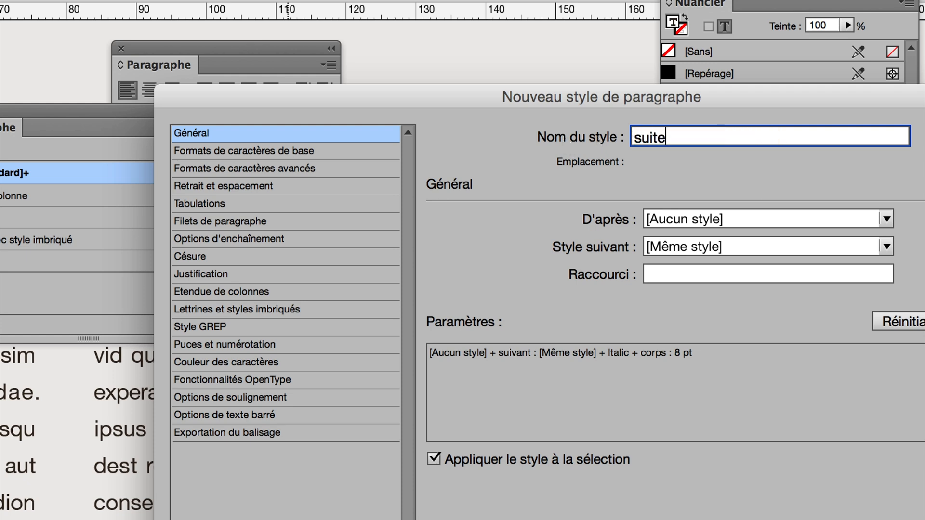
text( article en)
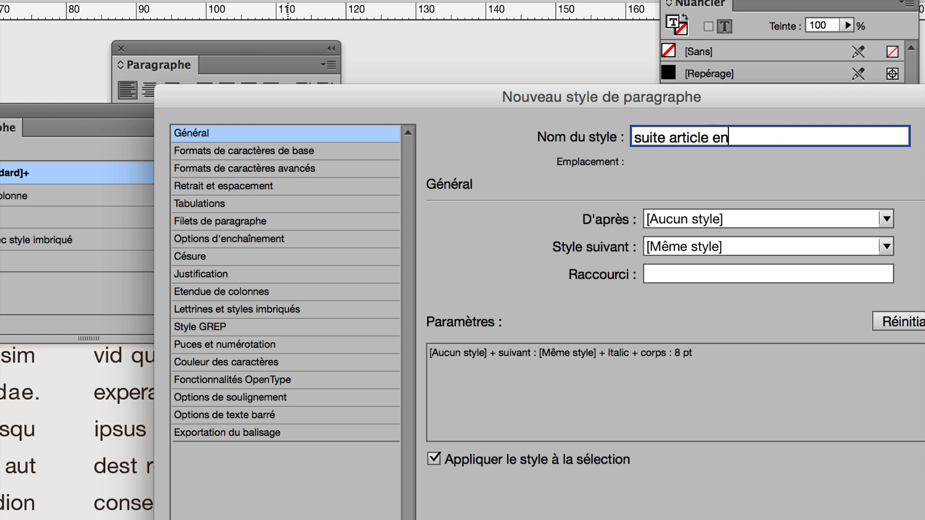
text( page untel)
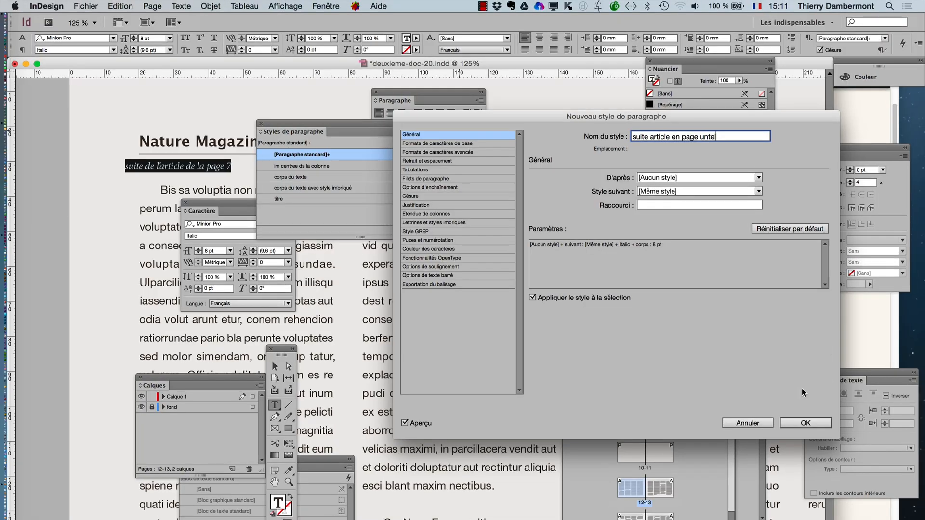
click(816, 423)
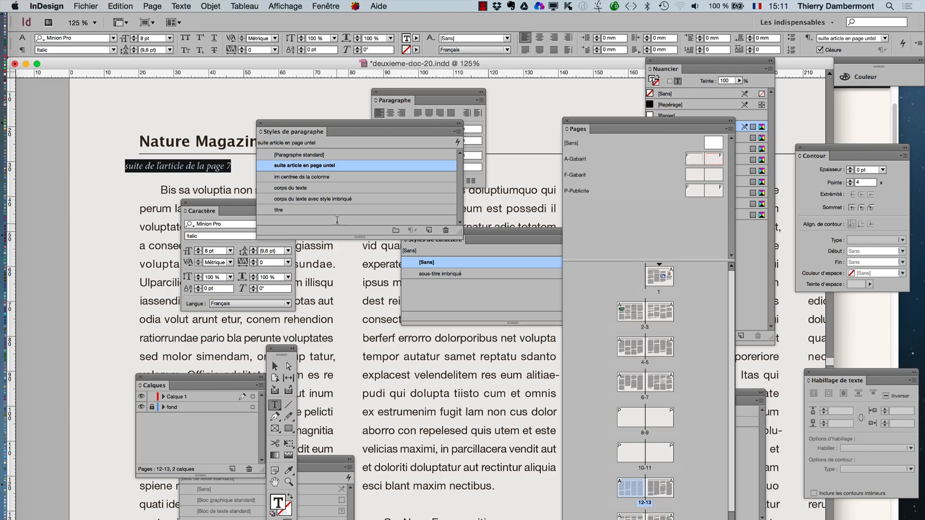
- Go to page 7 and place the text cursor in the "suite de l'article en page 12" line below the last column
double_click(659, 381)
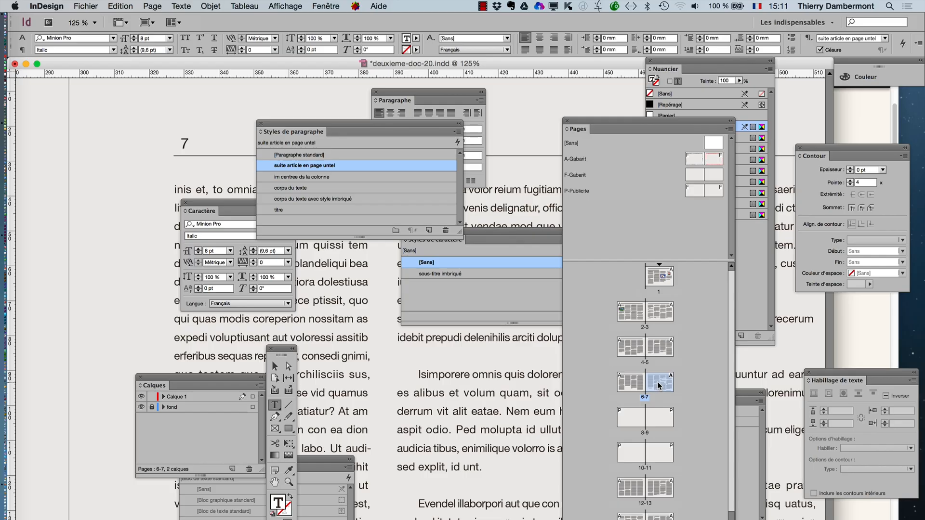
key(super+0)
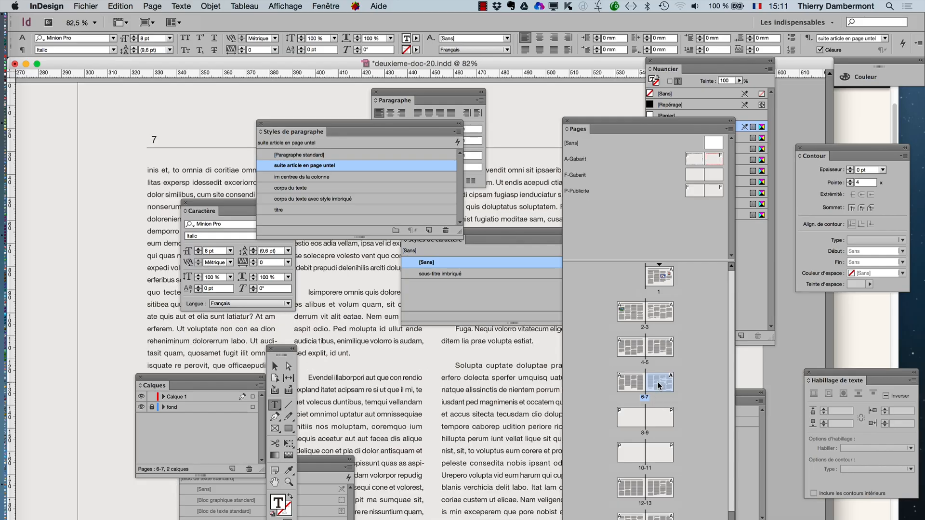
click(120, 5)
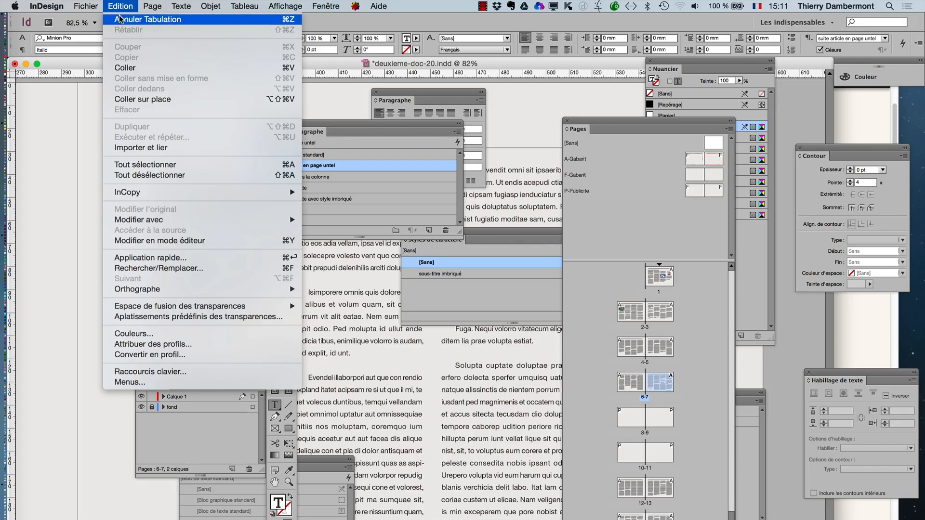
click(119, 18)
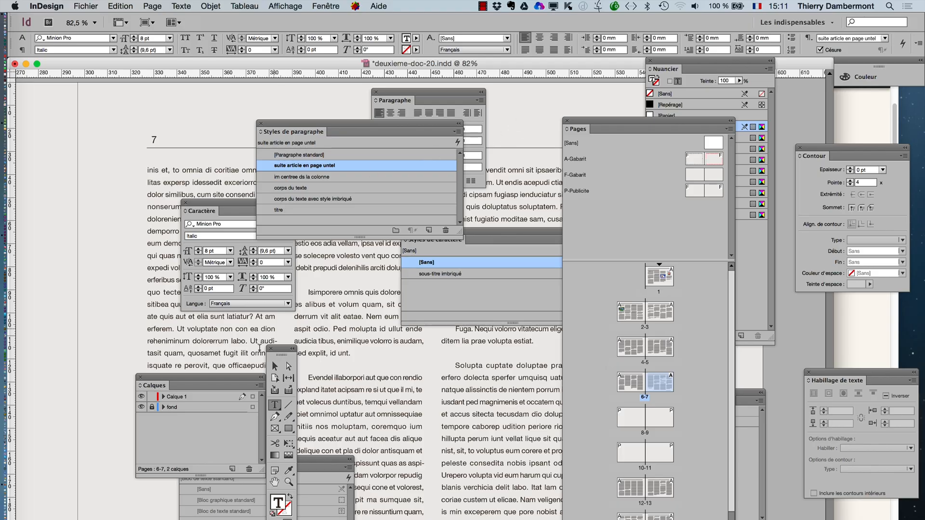
drag(281, 354, 82, 138)
click(76, 151)
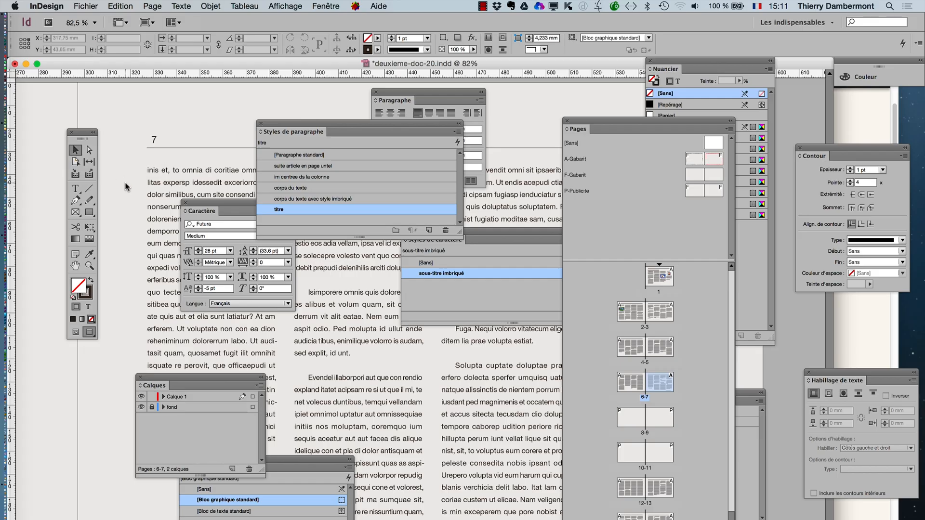
key(Tab)
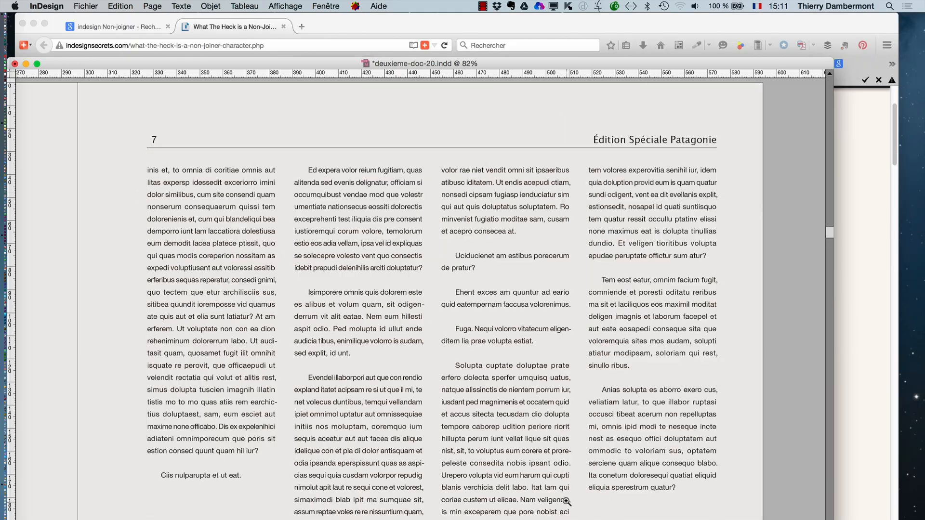
drag(567, 502, 748, 519)
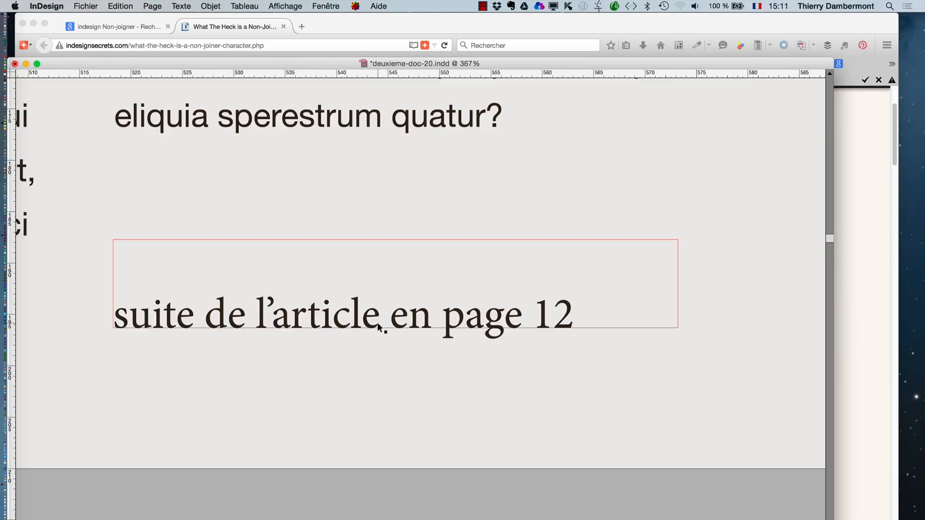
key(Tab)
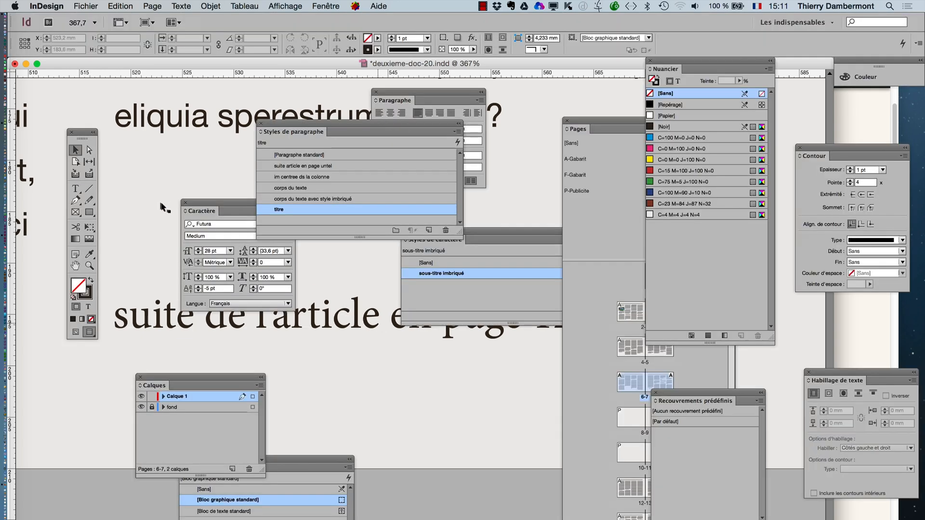
click(75, 189)
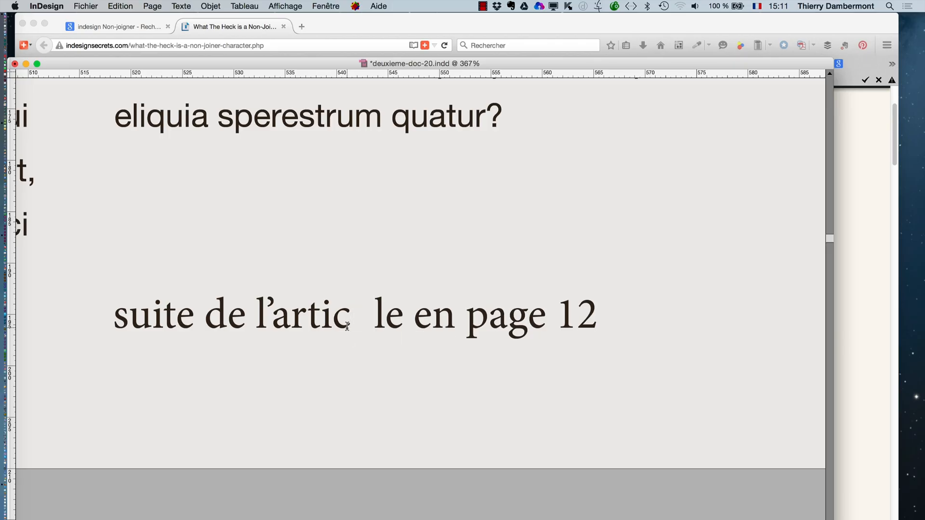
key(BackSpace)
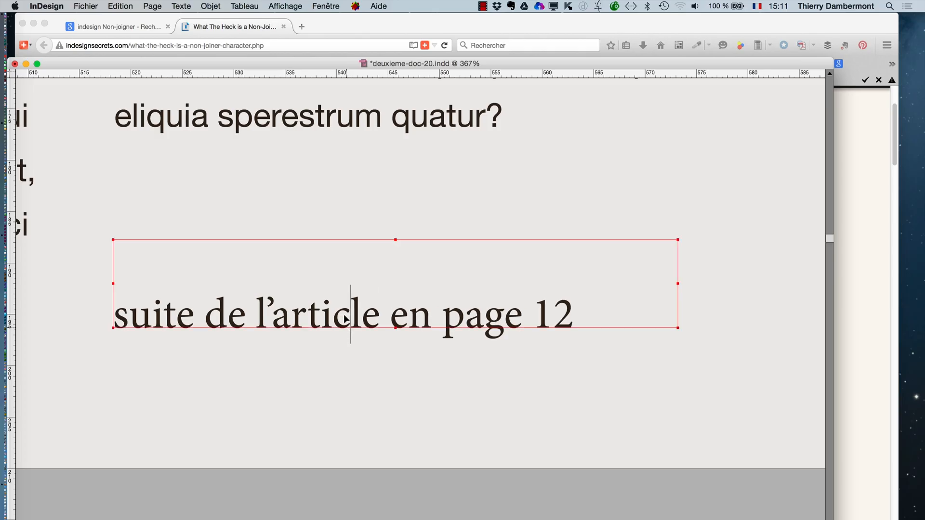
- Reset the Les indispensables workspace and arrange the tools in two columns
click(325, 6)
mouse_move(409, 33)
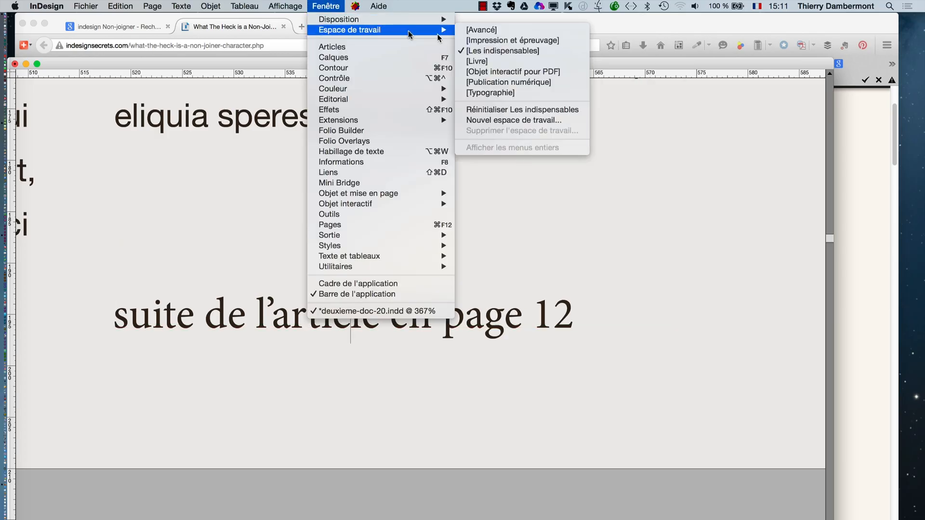
click(514, 111)
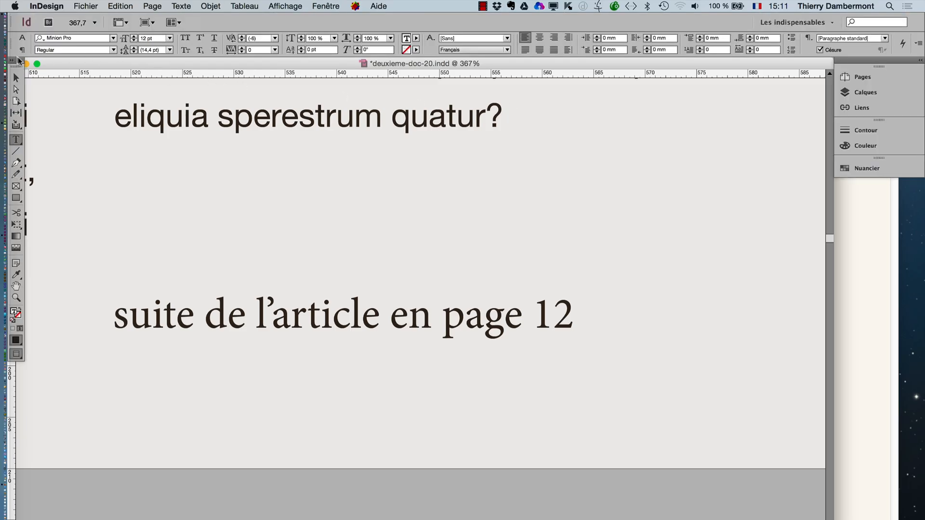
click(13, 61)
key(Escape)
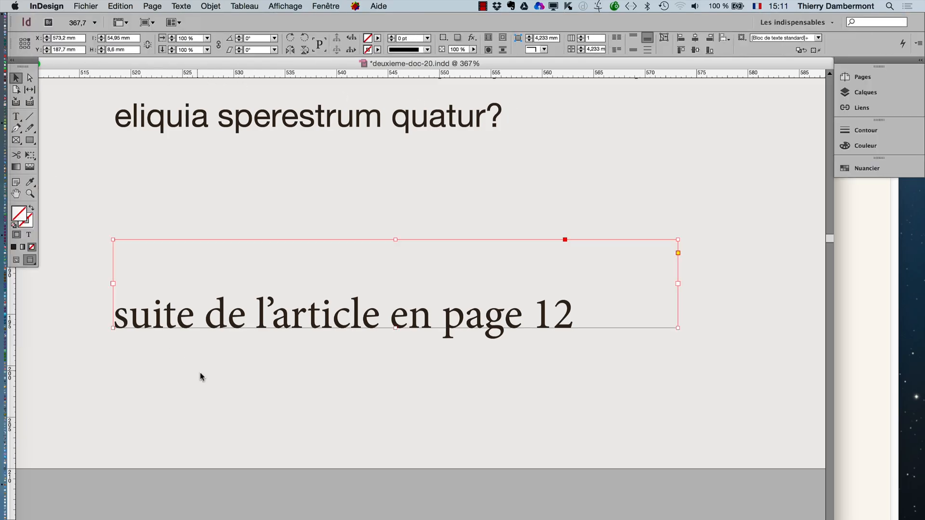
- Switch to the normal screen mode and apply the "suite article en page untel" paragraph style to page 7's continuation line
click(107, 321)
click(16, 260)
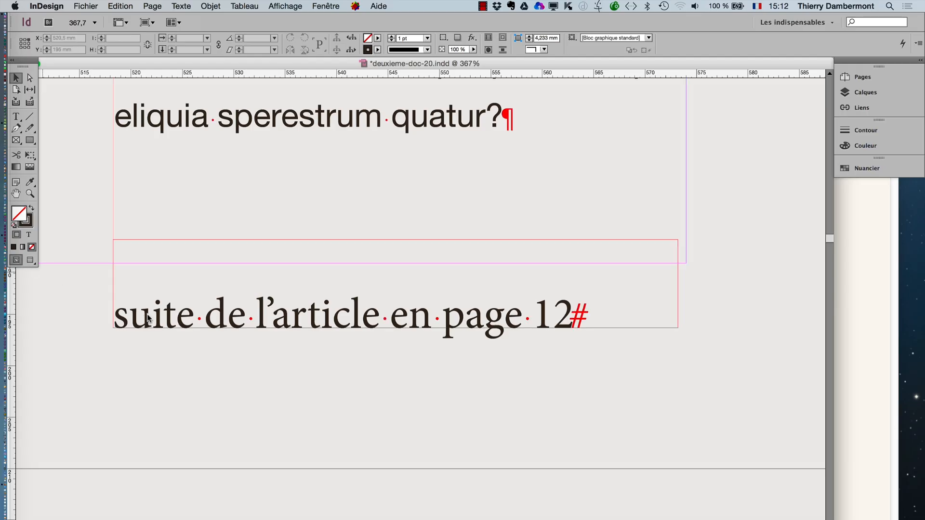
click(18, 116)
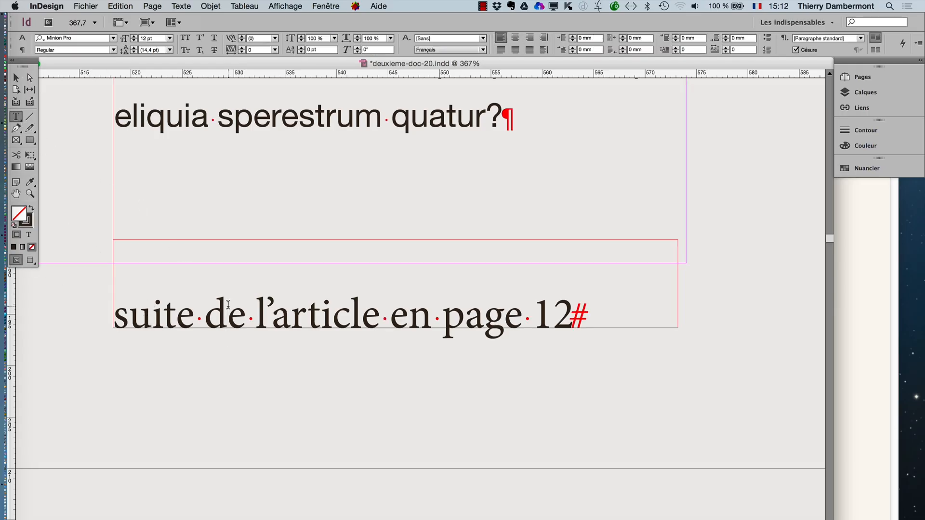
click(181, 5)
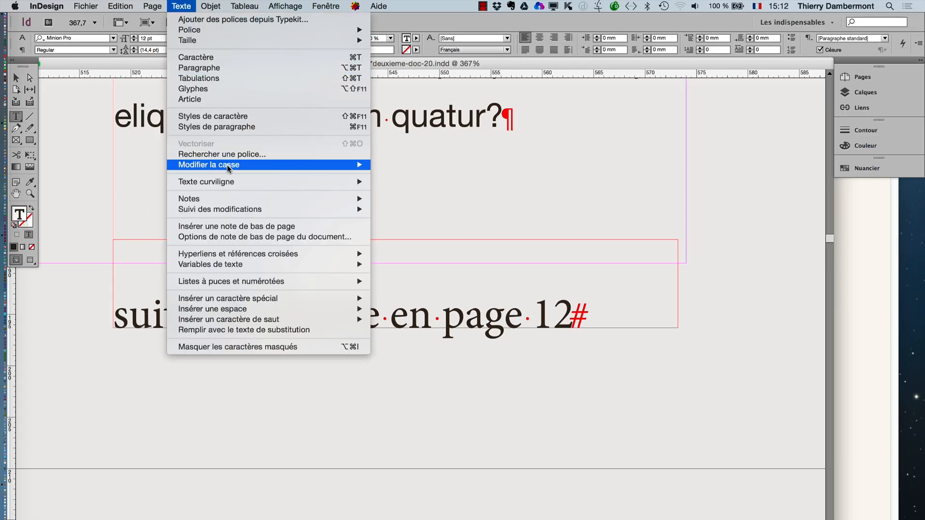
click(225, 129)
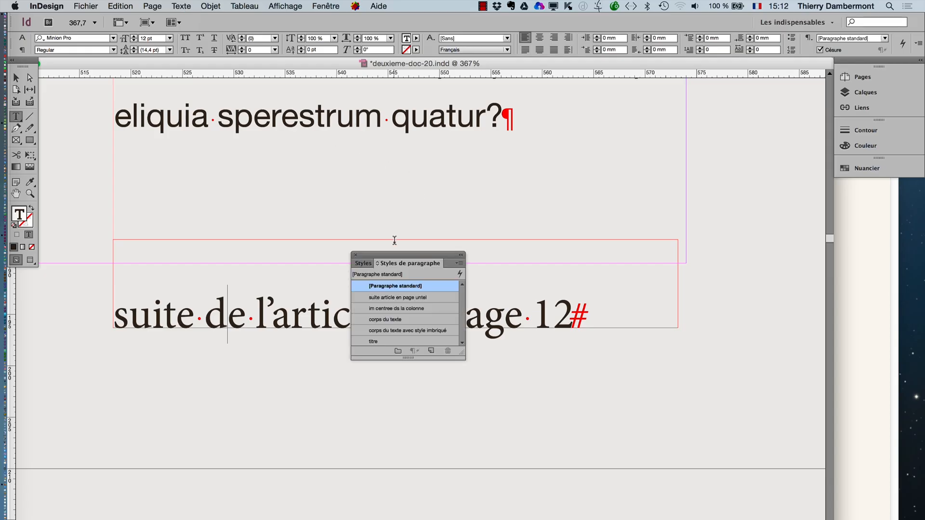
drag(387, 258, 299, 355)
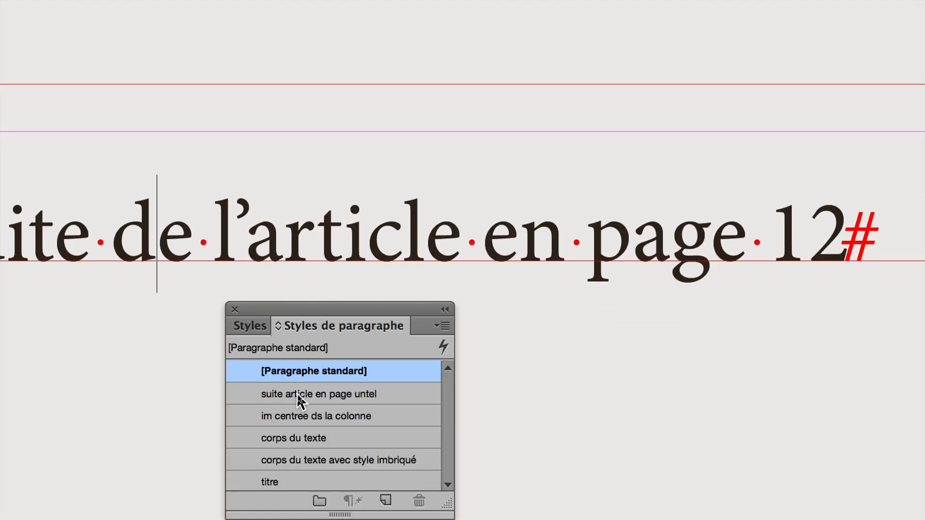
click(297, 393)
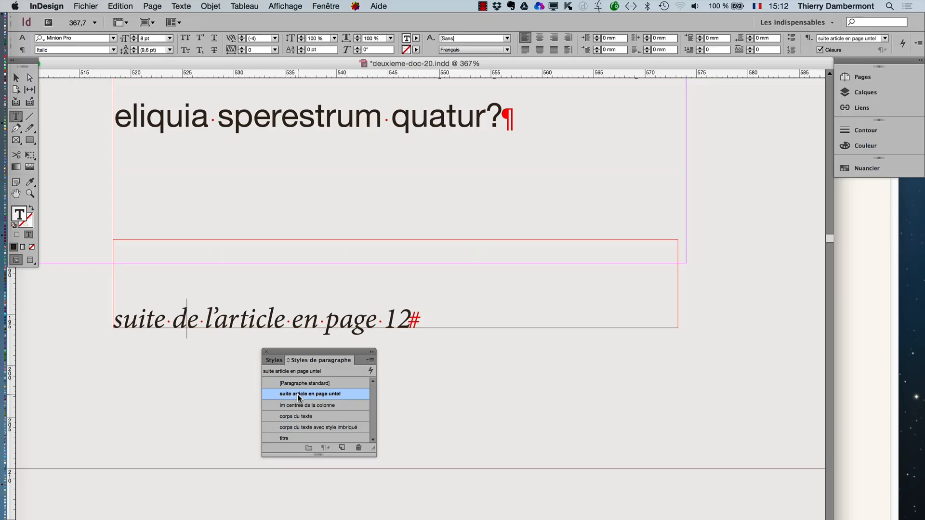
- Clear the selection, move the paragraph styles out of the way and review the restyled line at the foot of page 7
click(15, 77)
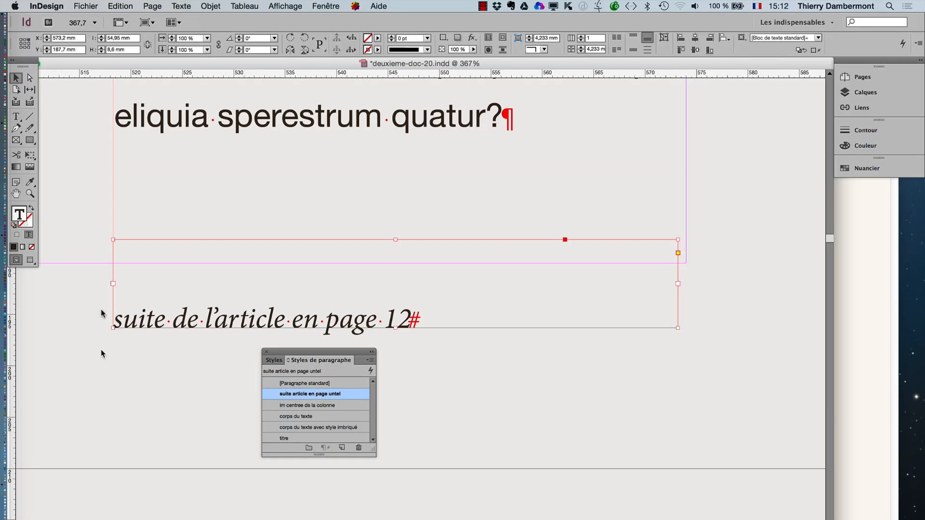
click(120, 371)
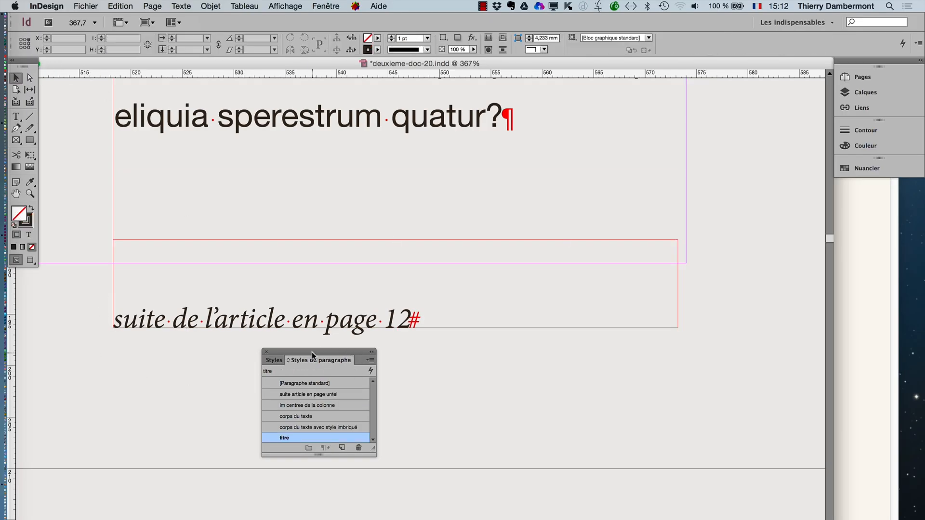
drag(311, 352, 722, 393)
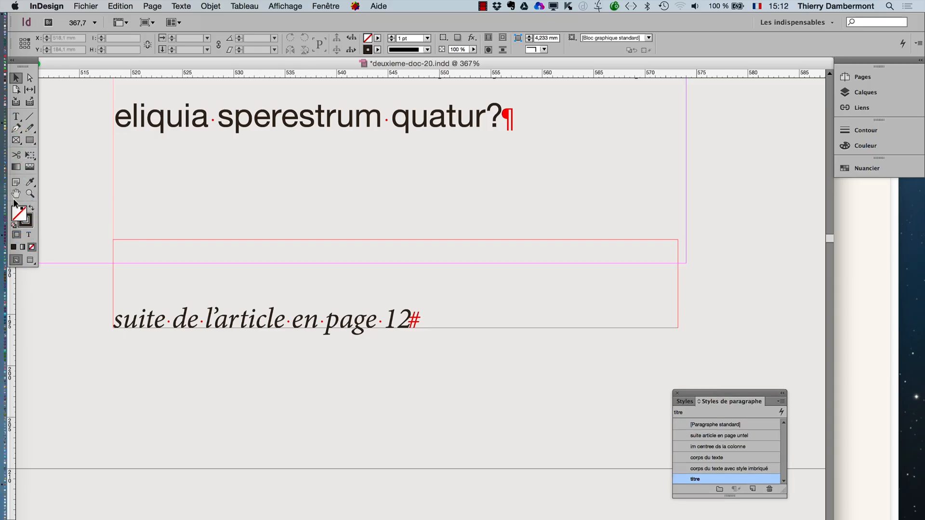
key(h)
key(super+alt+0)
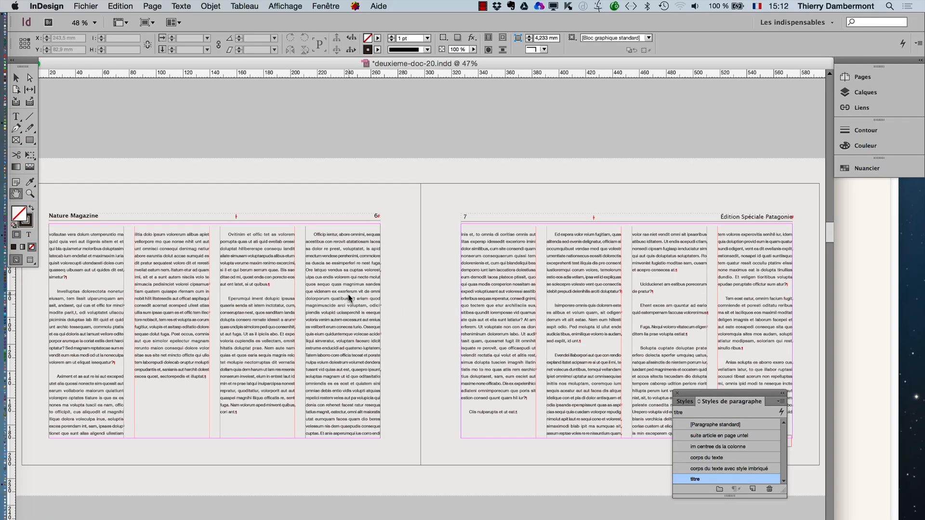
alt+super+click(510, 388)
alt+super+click(507, 388)
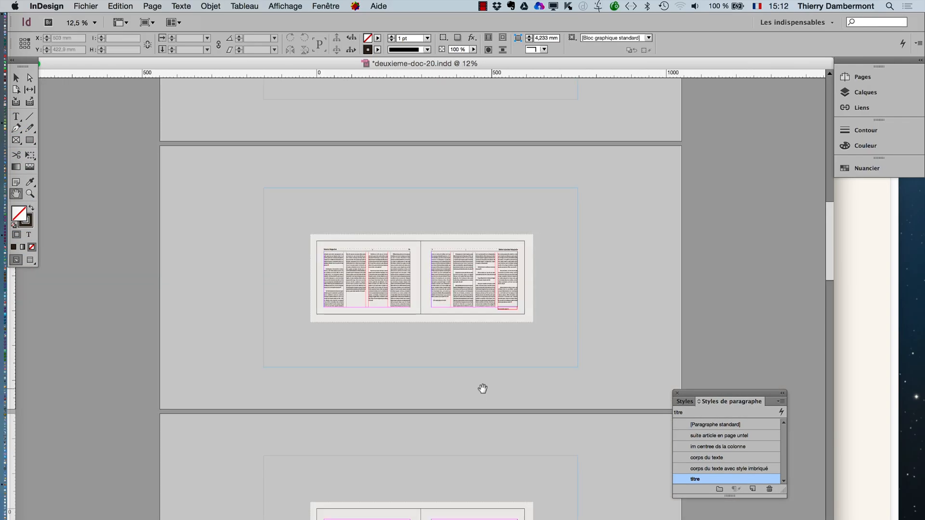
drag(464, 371, 393, 274)
drag(470, 186, 543, 243)
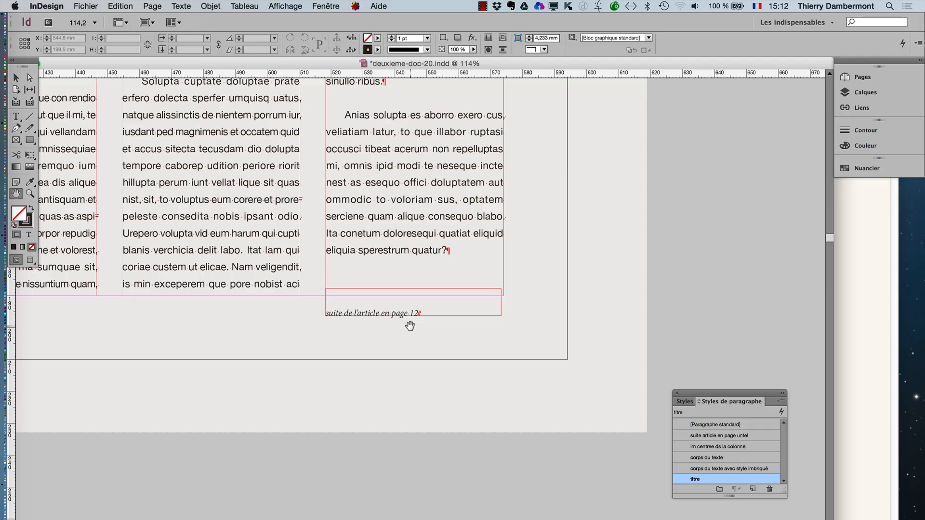
- Show an enlarged list of page thumbnails and delete one of the two empty P-Publicite spreads between pages 7 and 12
click(326, 6)
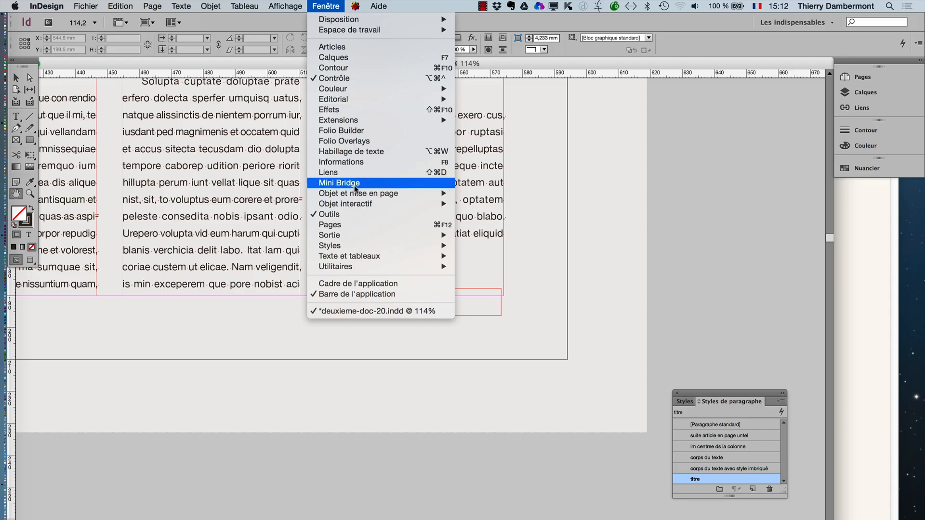
click(354, 225)
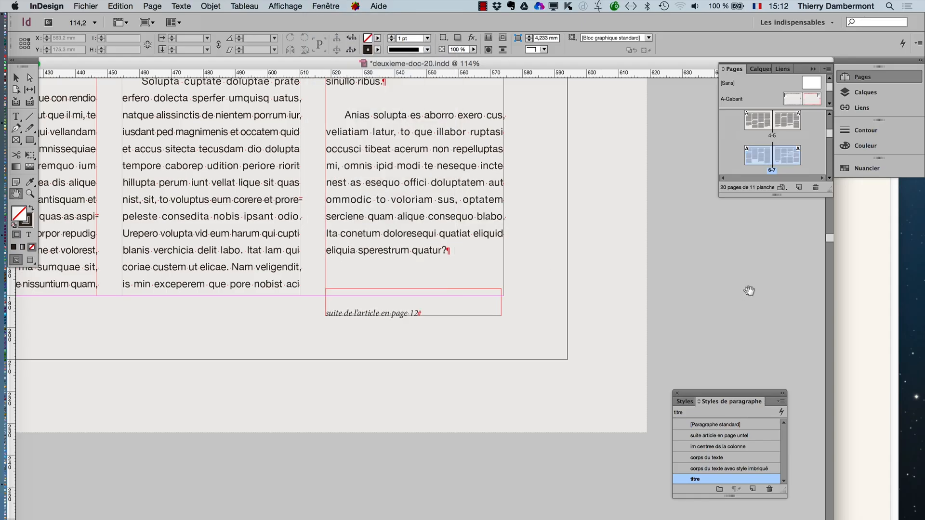
drag(826, 191, 829, 415)
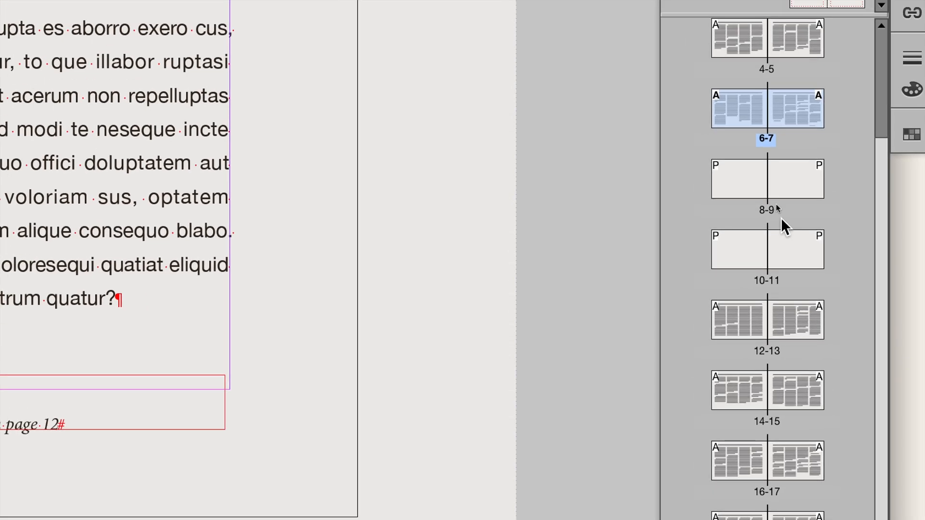
click(768, 192)
shift+click(790, 212)
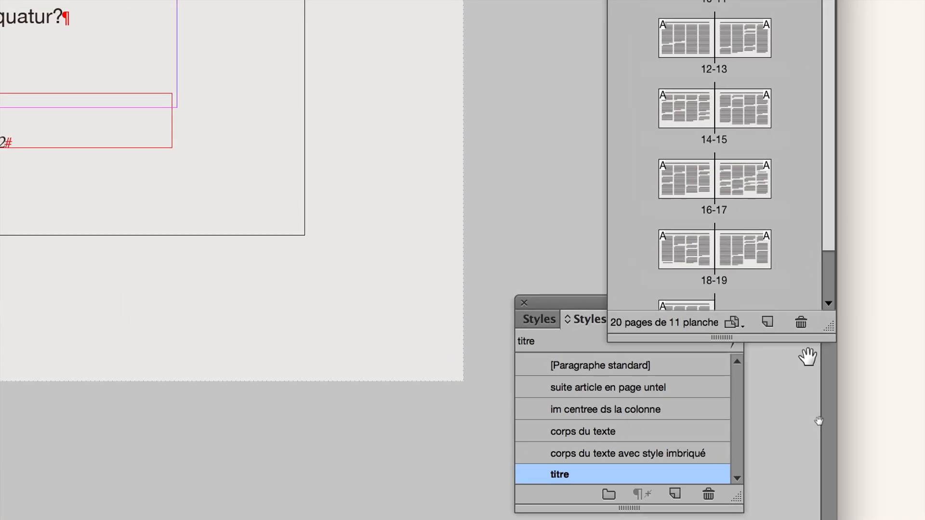
click(807, 343)
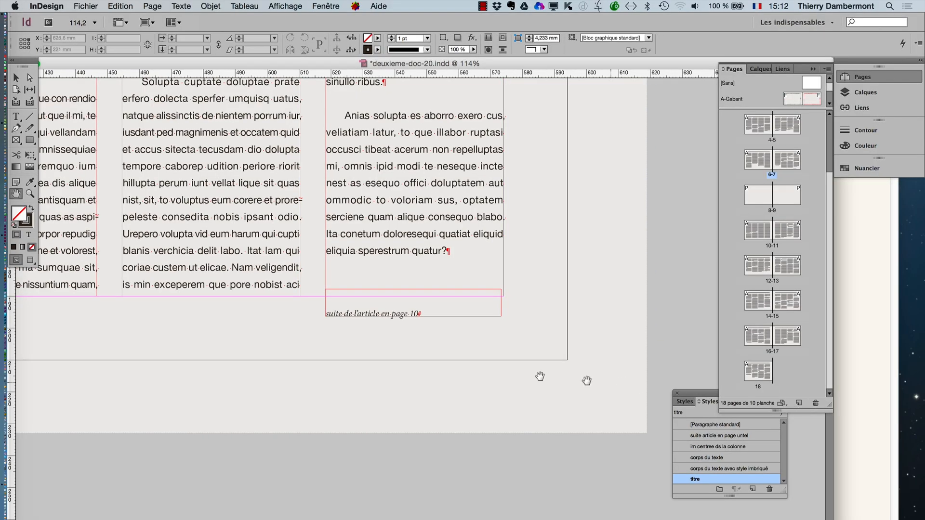
- Examine the page number in page 7's continuation line up close, and view the whole 6-7 spread
key(super+space)
drag(468, 348, 374, 267)
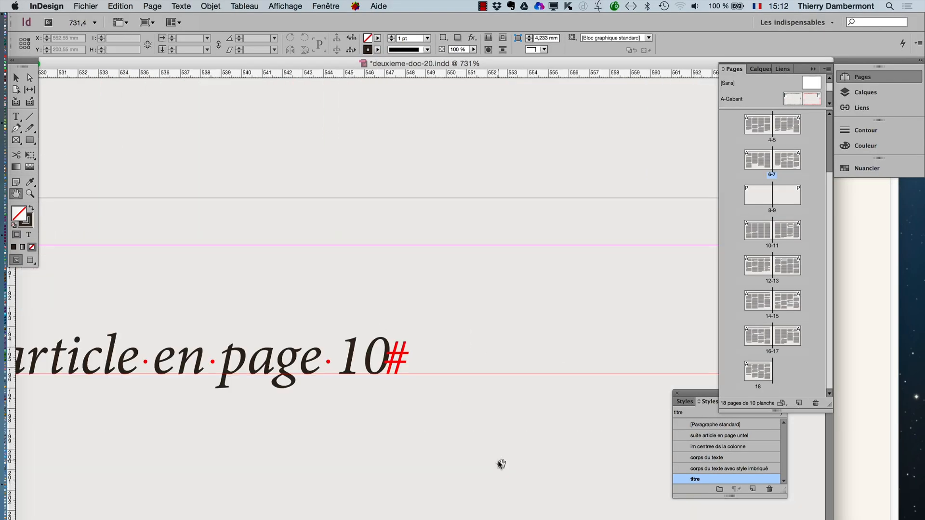
alt+super+click(446, 291)
alt+super+click(447, 292)
alt+super+click(446, 292)
alt+super+click(444, 291)
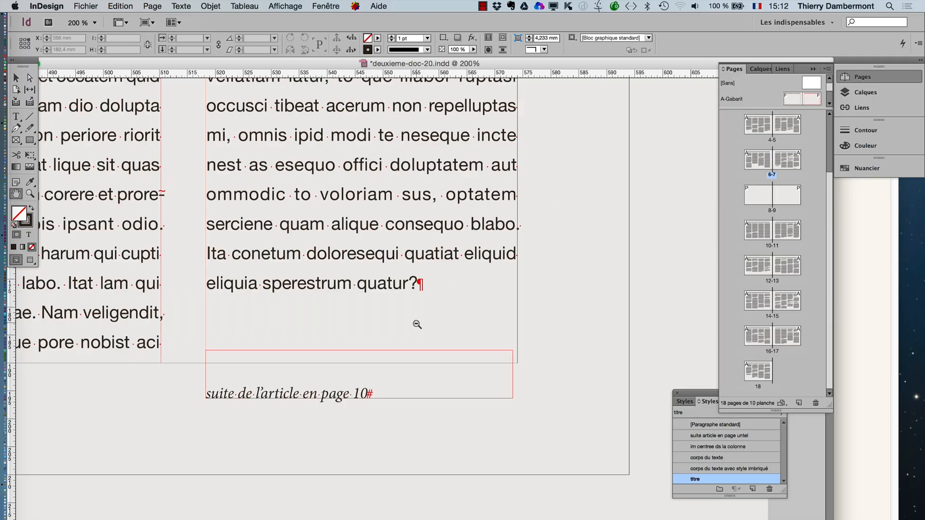
alt+super+click(414, 326)
alt+super+click(392, 333)
alt+super+click(374, 332)
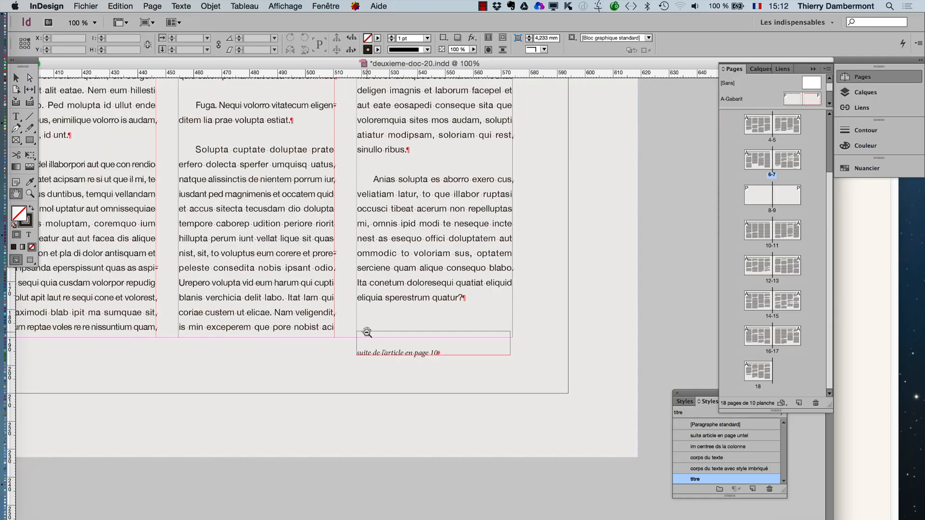
alt+super+click(368, 333)
alt+super+click(367, 332)
alt+super+click(366, 332)
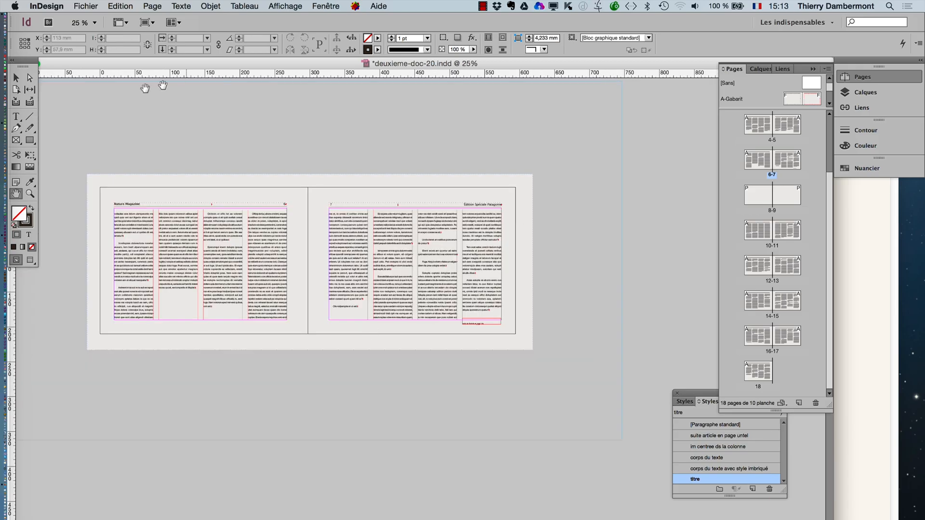
click(15, 78)
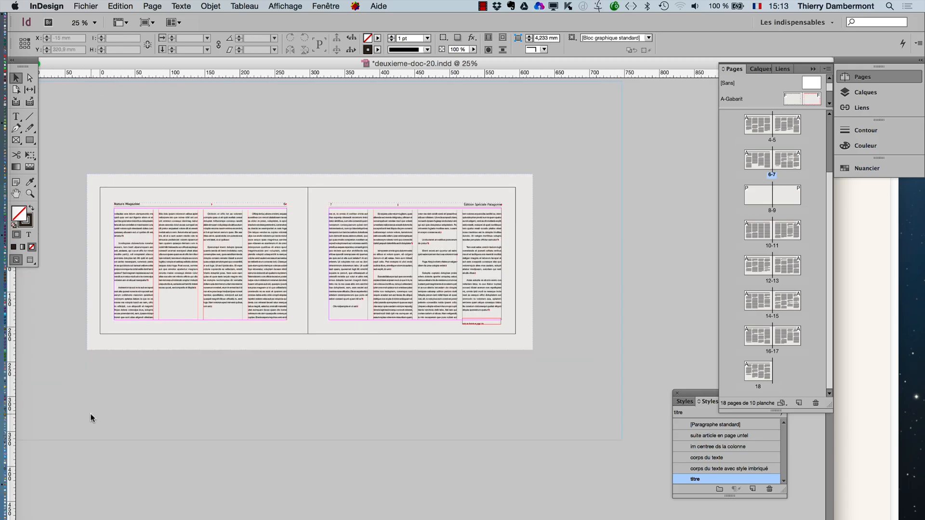
- Save the document as a new version named deuxieme-doc-21.indd in the "le 24 aout 2015" folder
click(86, 6)
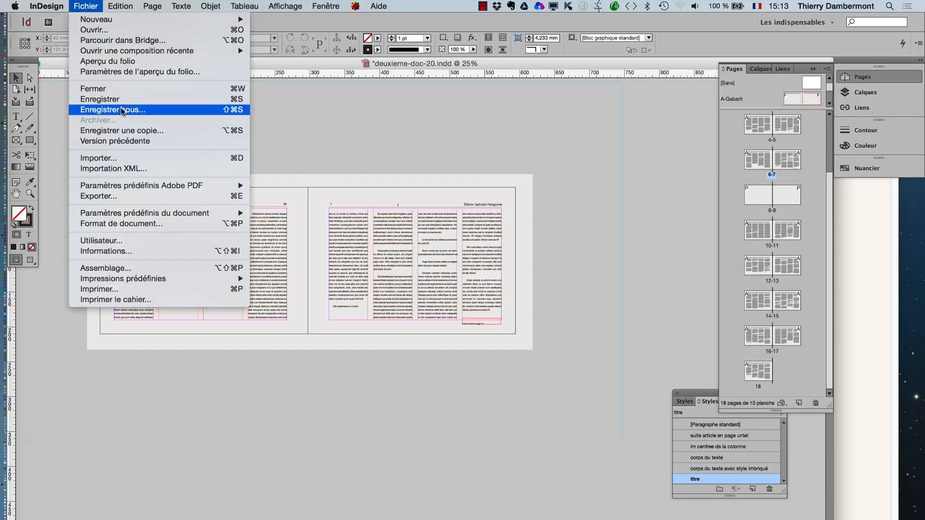
click(122, 110)
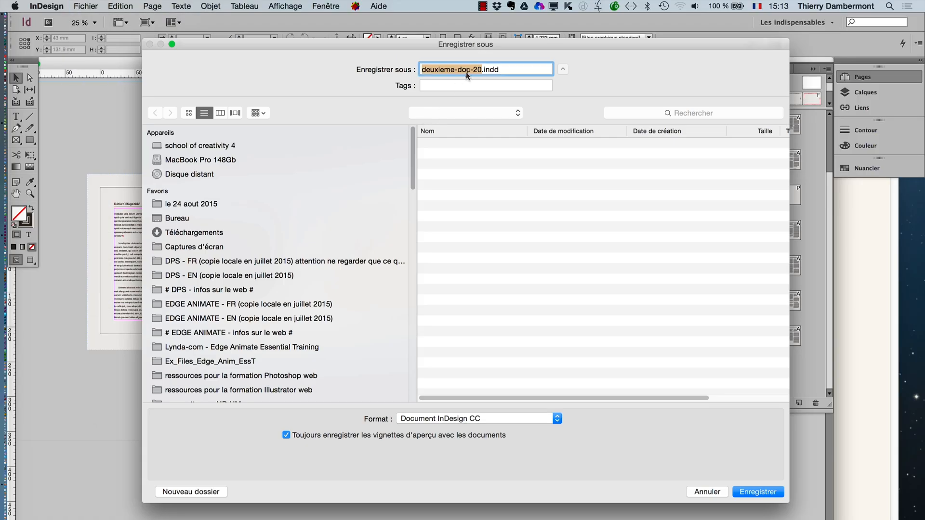
click(482, 70)
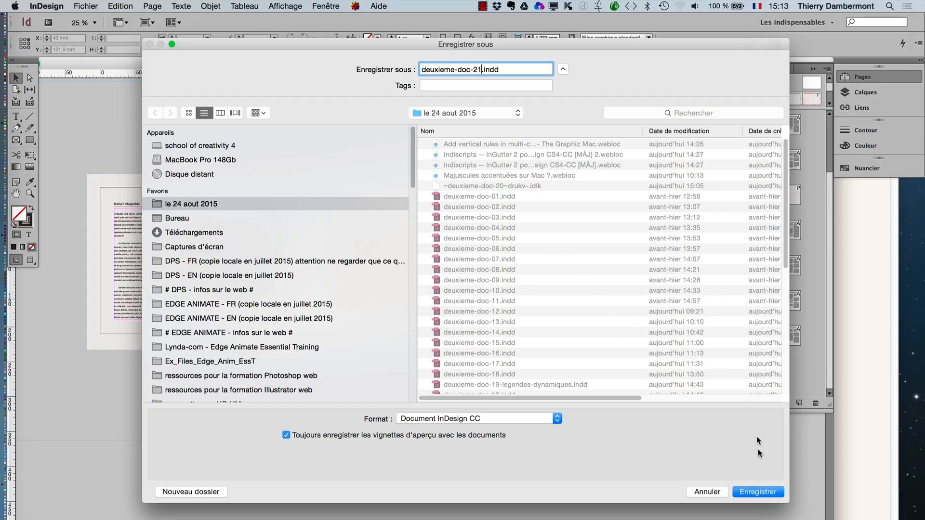
click(757, 492)
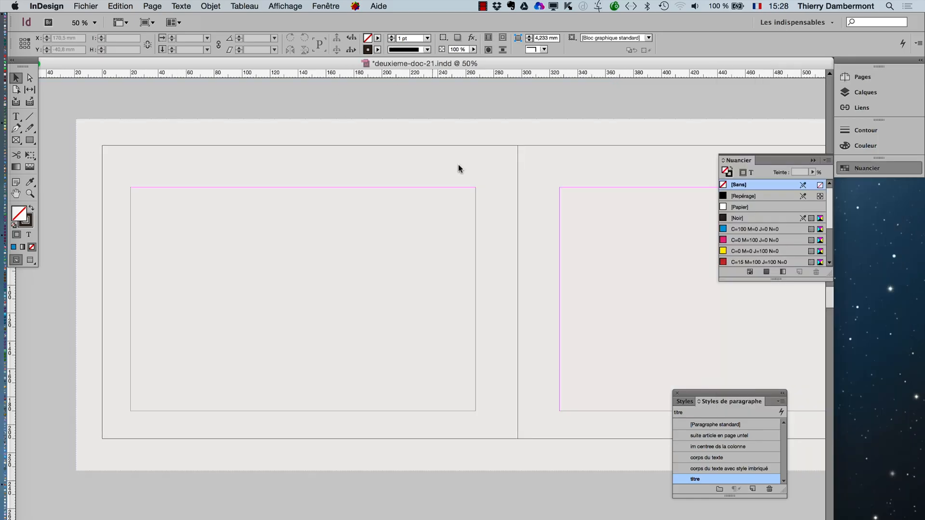
- Examine the "Les animaux de nos forêts" title on page 1 and look through the following spreads up to pages 6-7
alt+super+click(487, 234)
alt+super+click(490, 245)
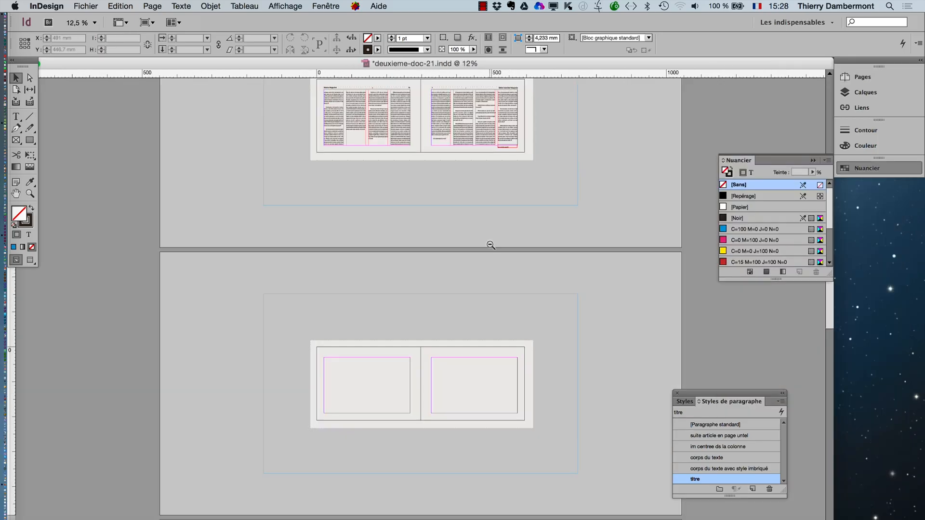
scroll(500, 198, up, 8)
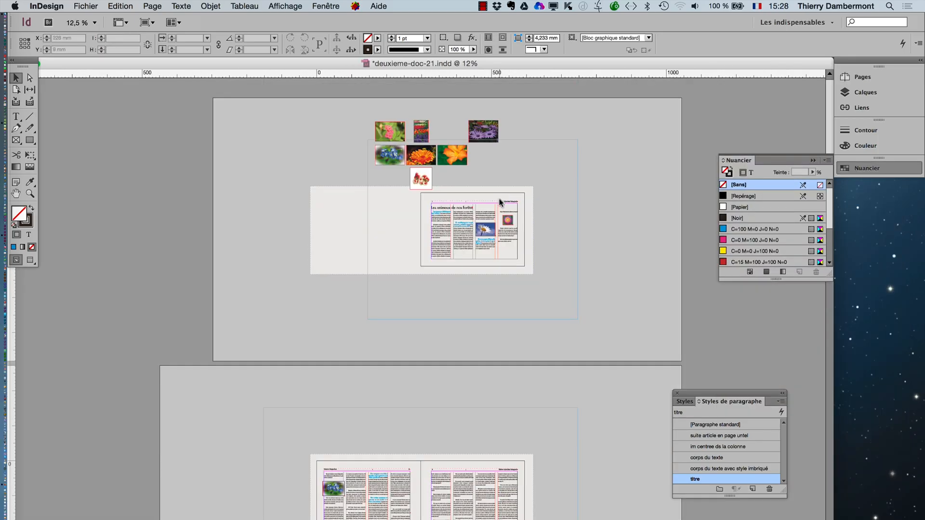
scroll(499, 202, down, 2)
drag(410, 120, 512, 184)
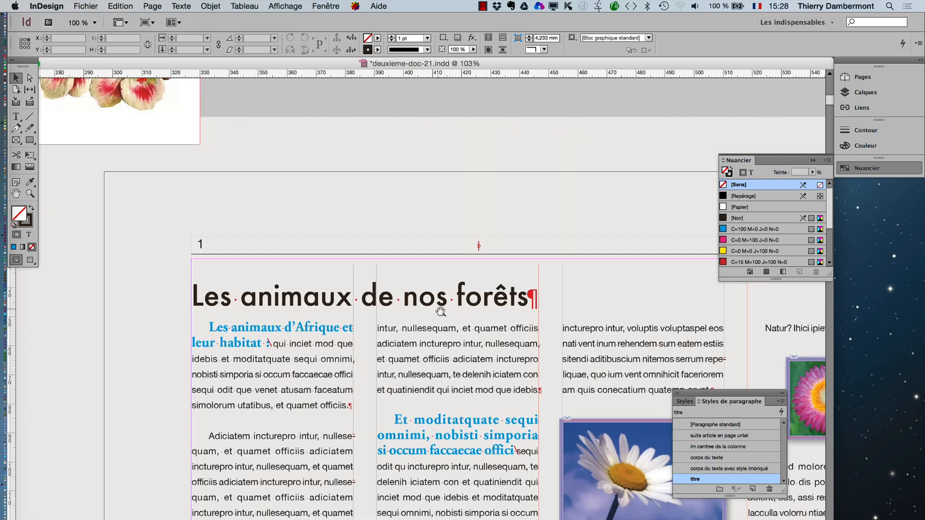
key(super+minus)
key(super+minus)
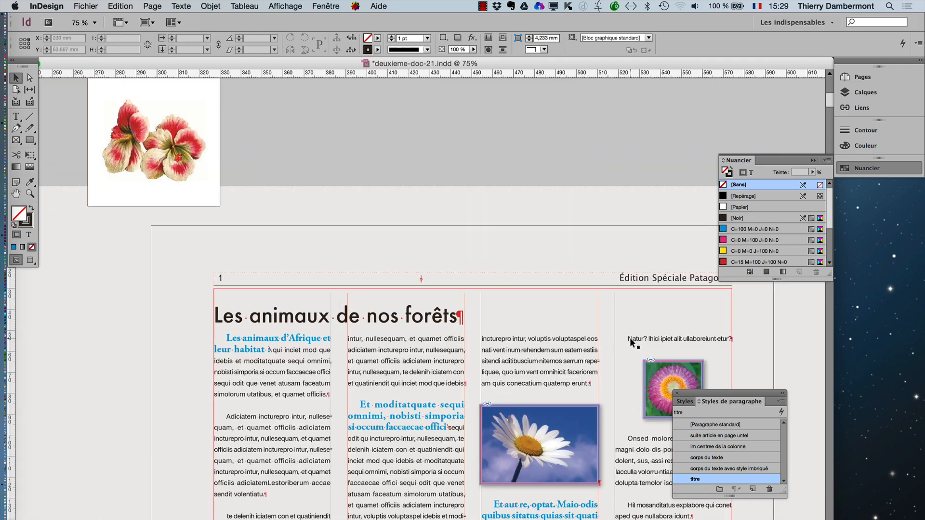
scroll(628, 337, down, 10)
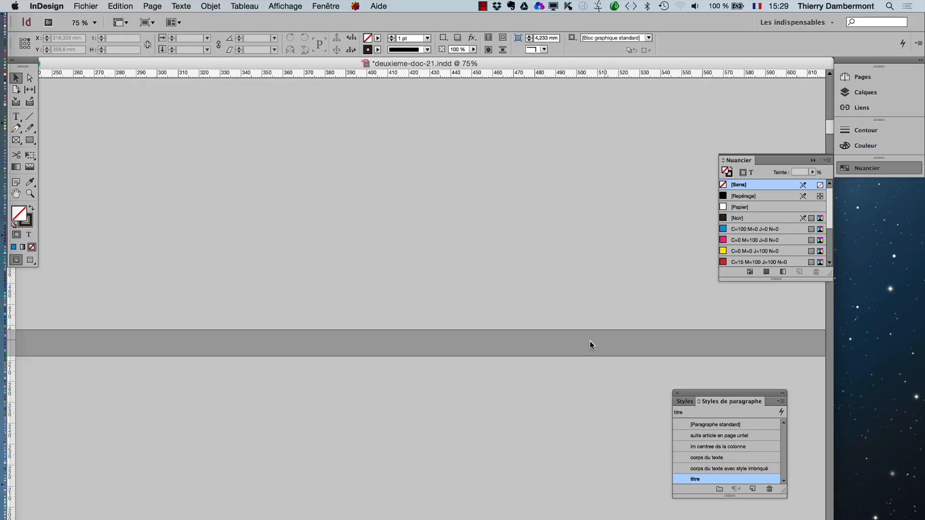
key(super+minus)
key(super+minus)
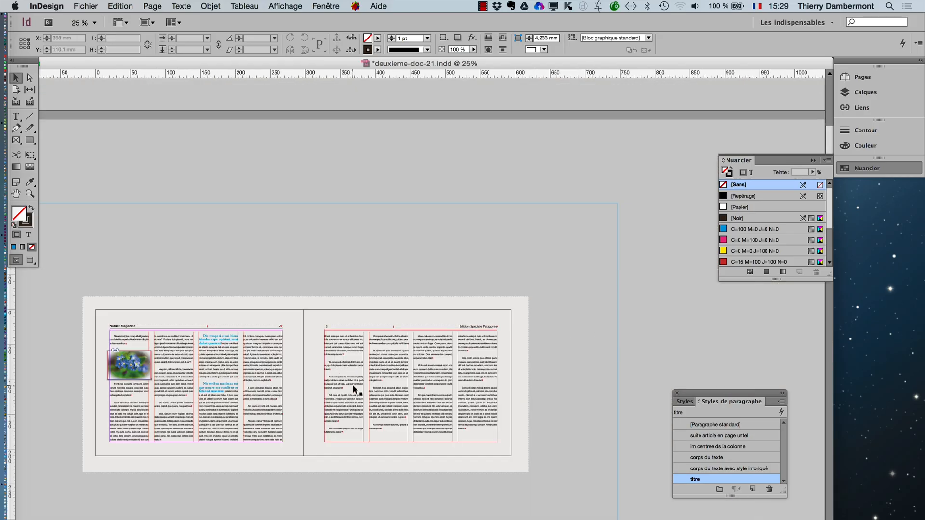
scroll(352, 385, down, 5)
scroll(433, 438, down, 5)
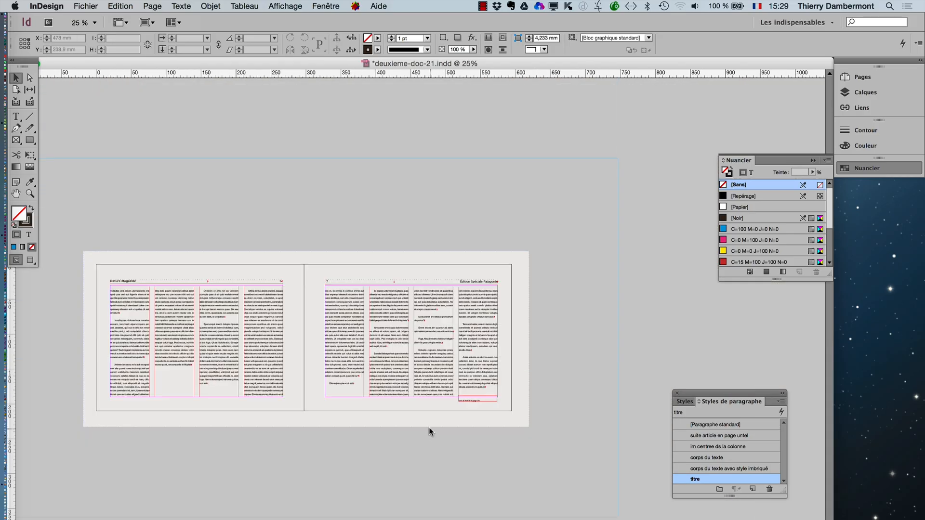
- Insert a new paragraph reading "Les plantes carnivores d'Australie" before "Involluptas dolorectota" in the first column of page 6
key(super+equal)
key(super+equal)
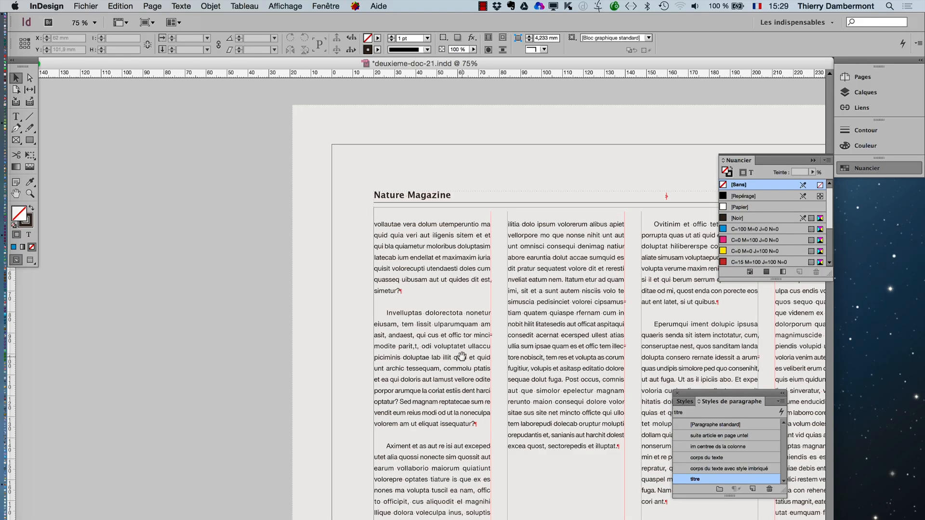
drag(462, 356, 266, 289)
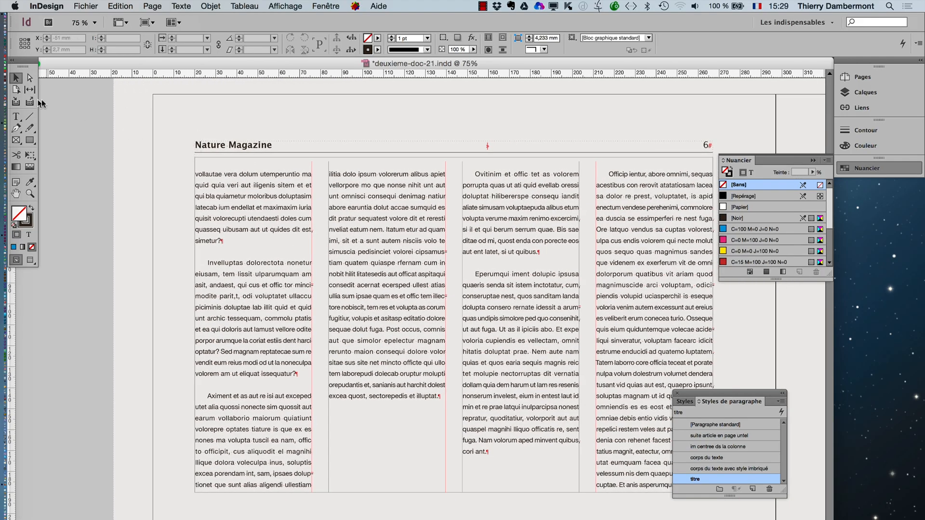
click(16, 116)
click(209, 261)
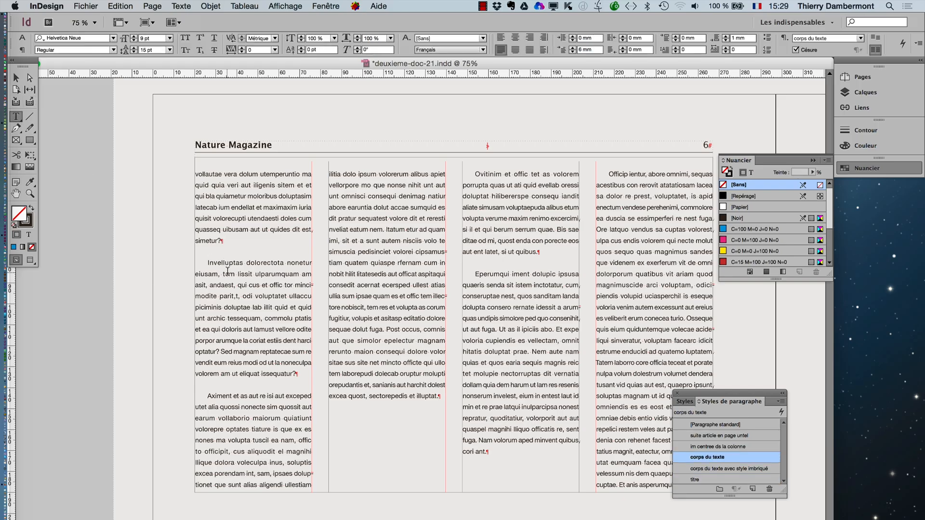
key(Return)
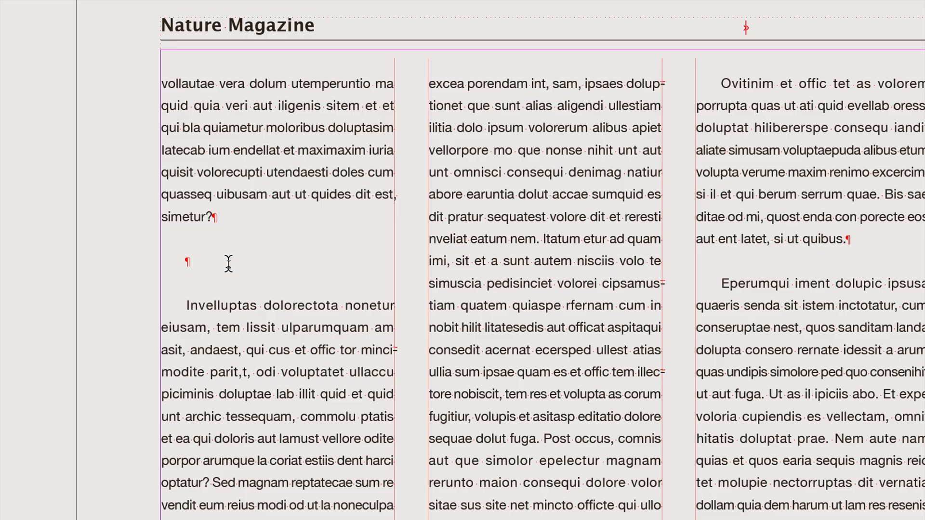
text(Les plantes carni)
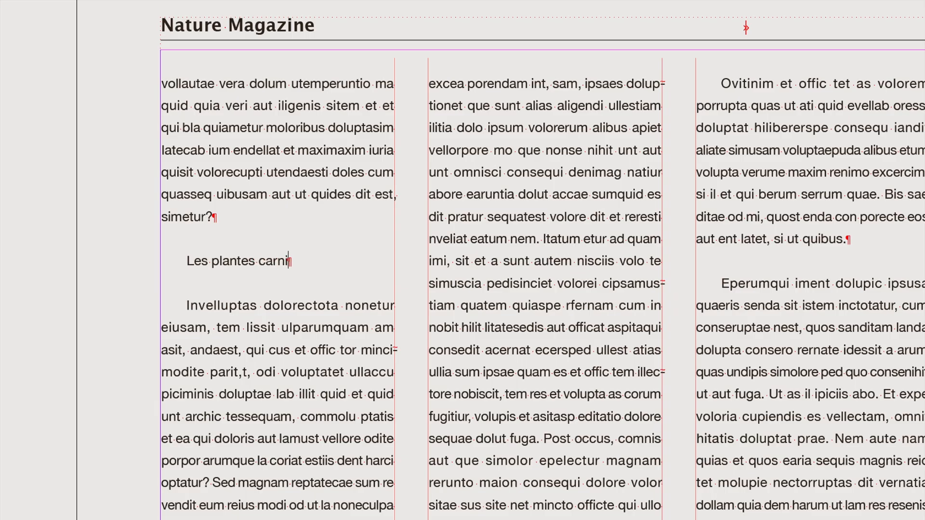
text(vores d'Australie)
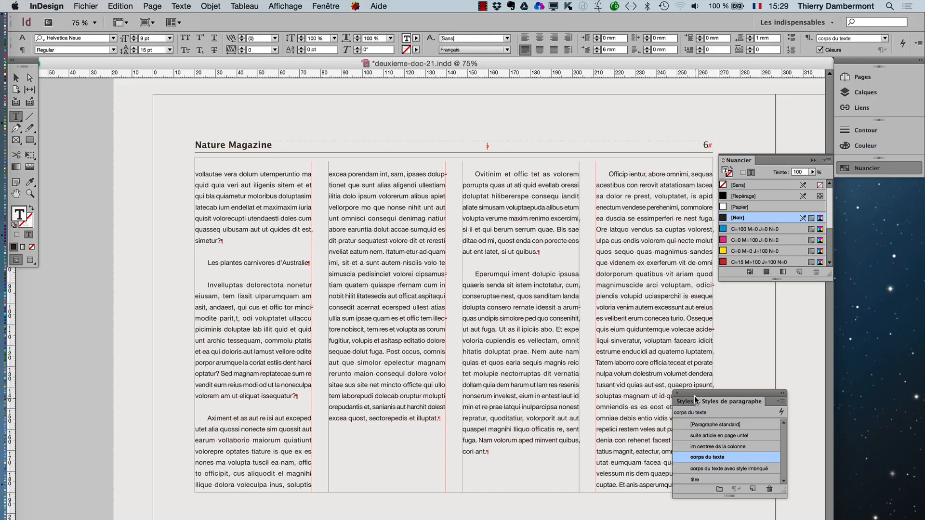
- Apply the "titre" paragraph style to the "Les plantes carnivores d'Australie" line, move the styles list aside and clear the selection
drag(677, 395, 356, 225)
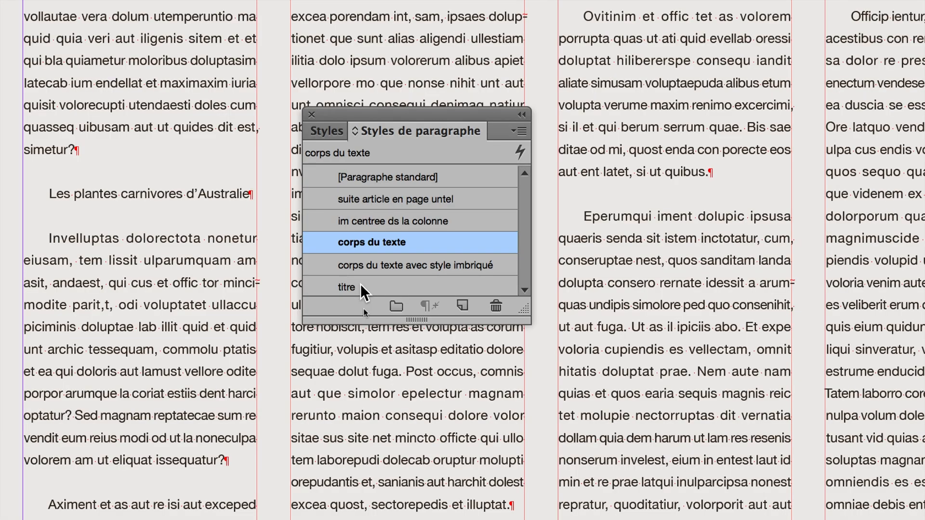
click(360, 284)
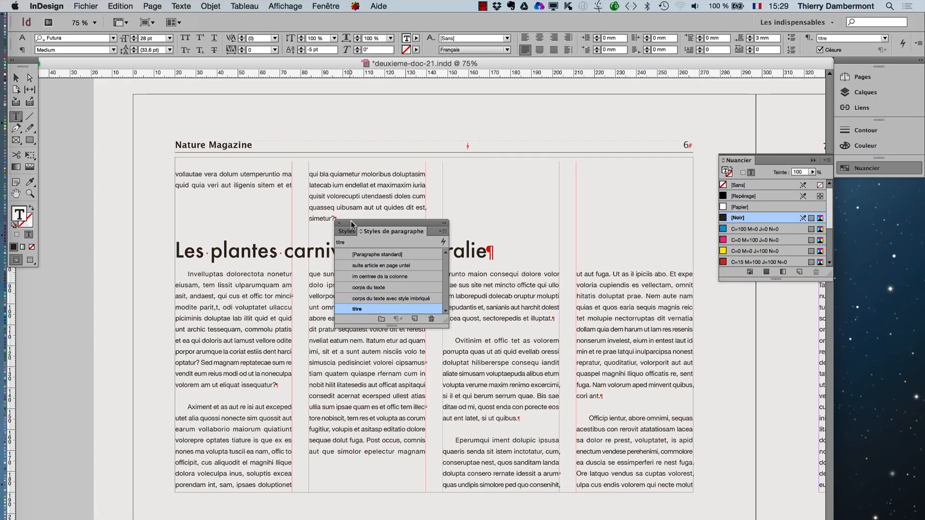
drag(352, 224, 741, 314)
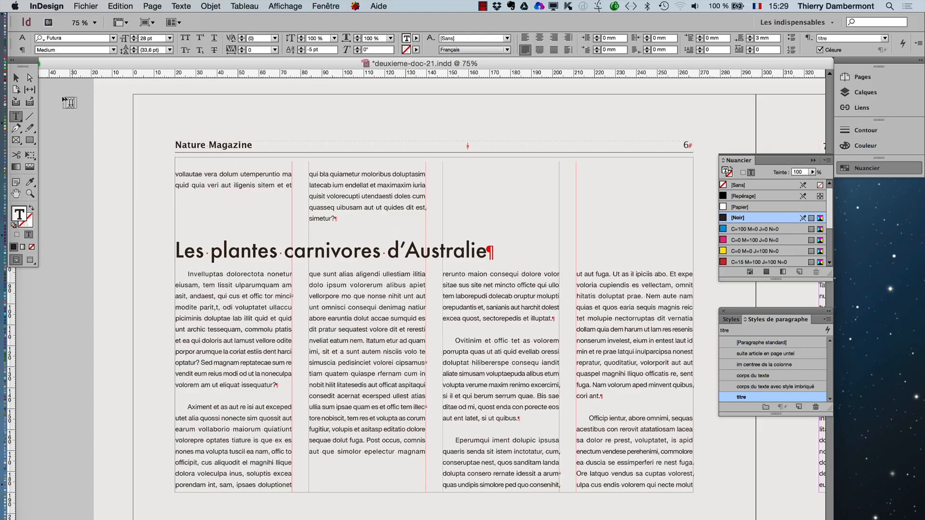
click(16, 78)
click(67, 160)
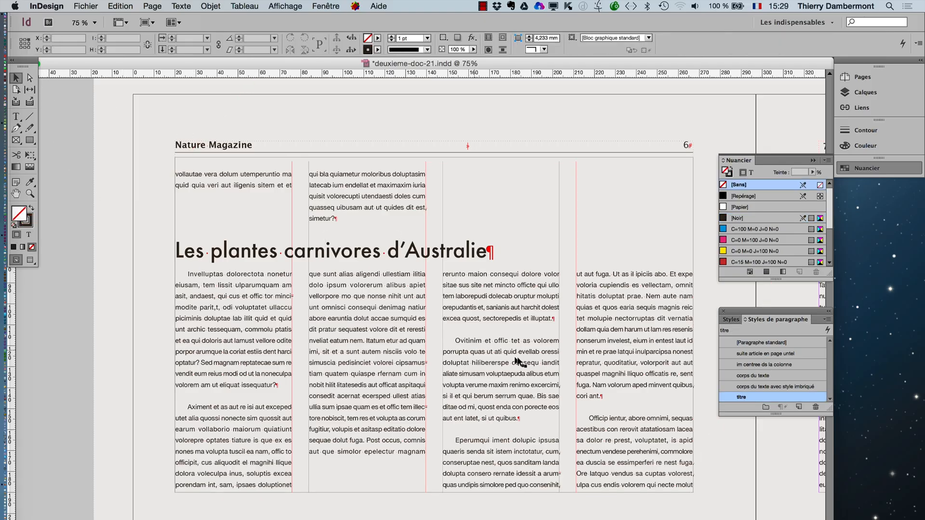
- Bring the paragraph styles list over the 6-7 spread and enlarge it
key(super+minus)
mouse_move(68, 202)
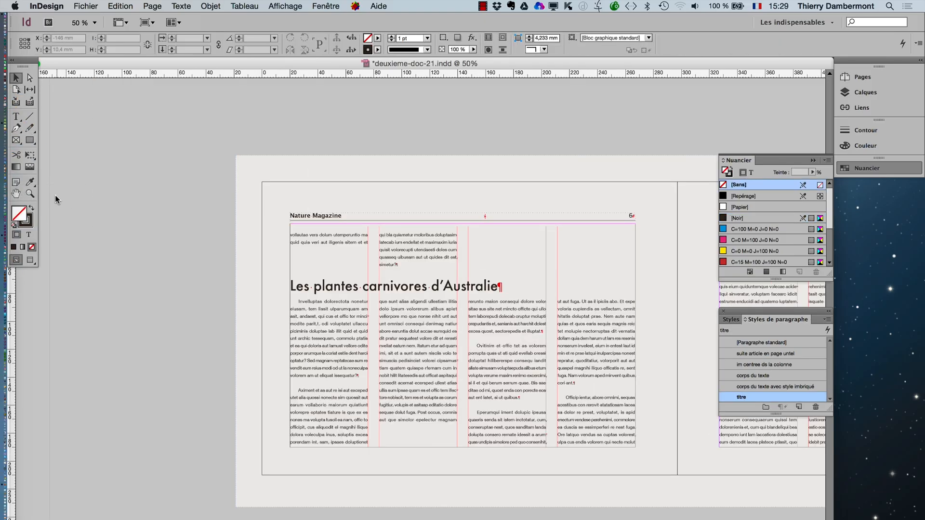
click(16, 194)
drag(319, 277, 185, 198)
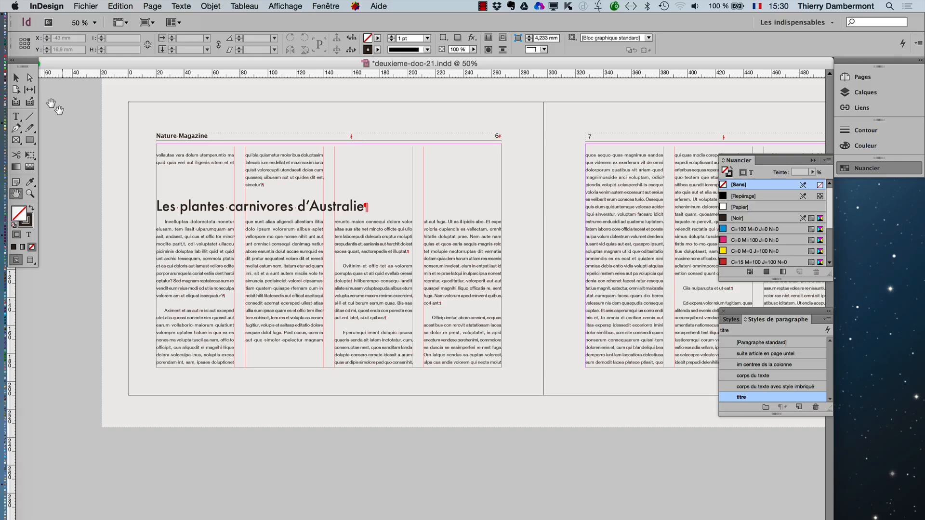
click(19, 79)
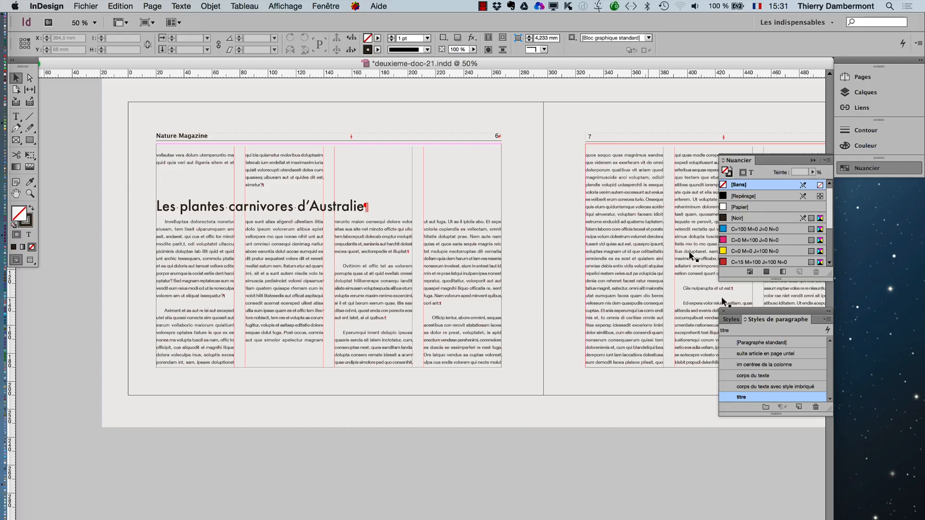
drag(748, 314, 449, 121)
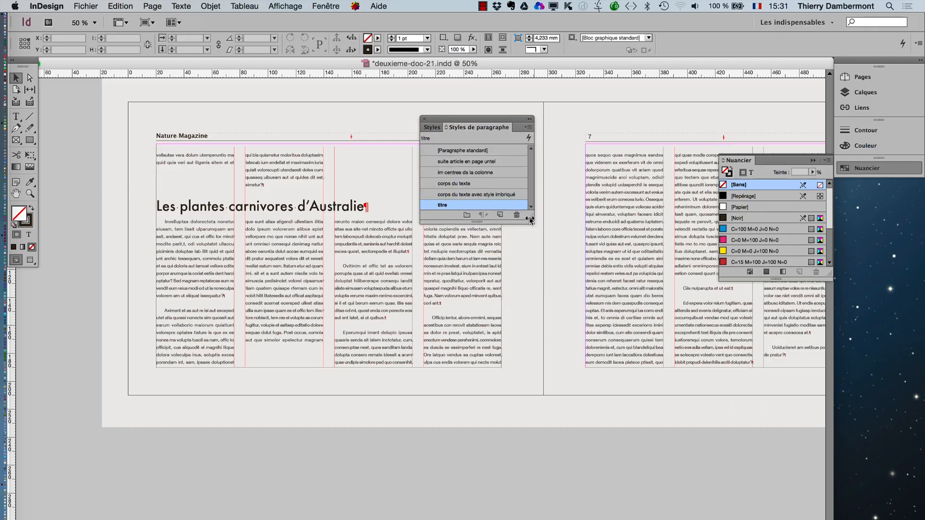
drag(529, 216, 572, 298)
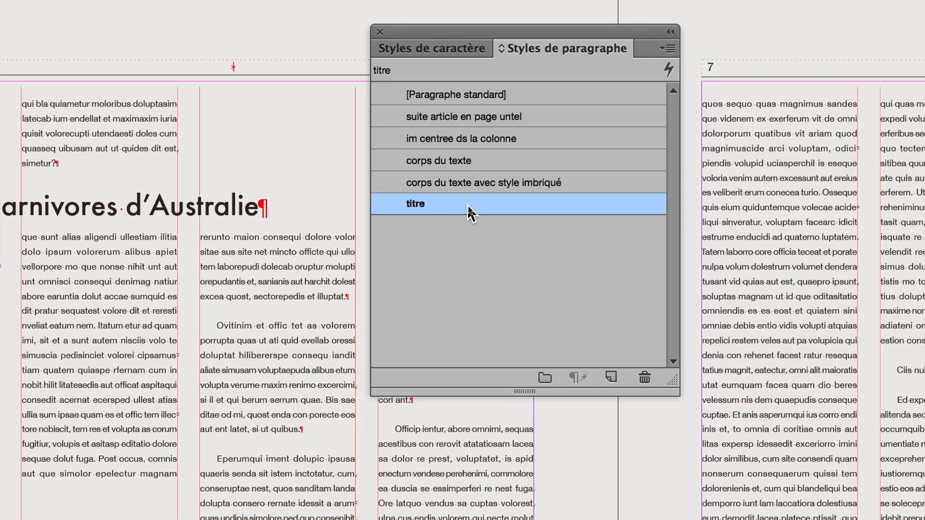
- Edit the "titre" paragraph style so that its paragraphs start on the next odd page ("Page impaire suivante")
double_click(469, 206)
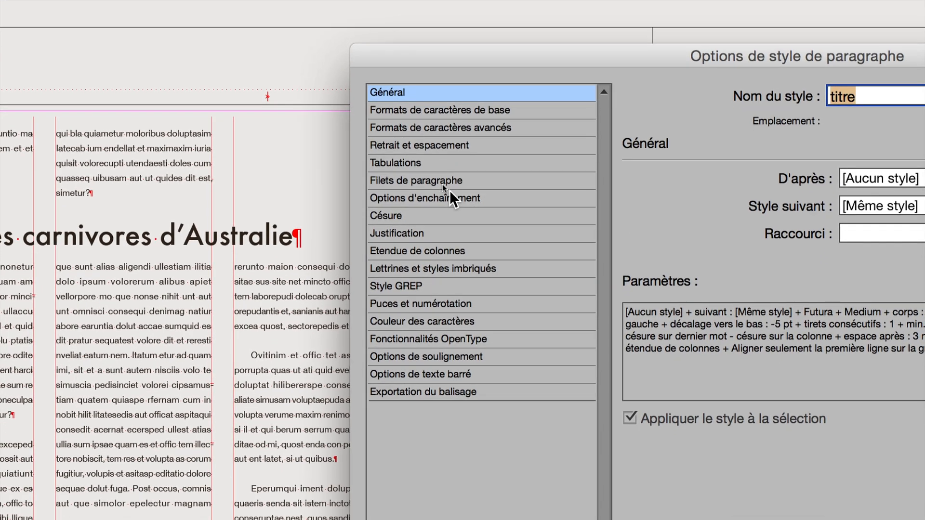
click(417, 166)
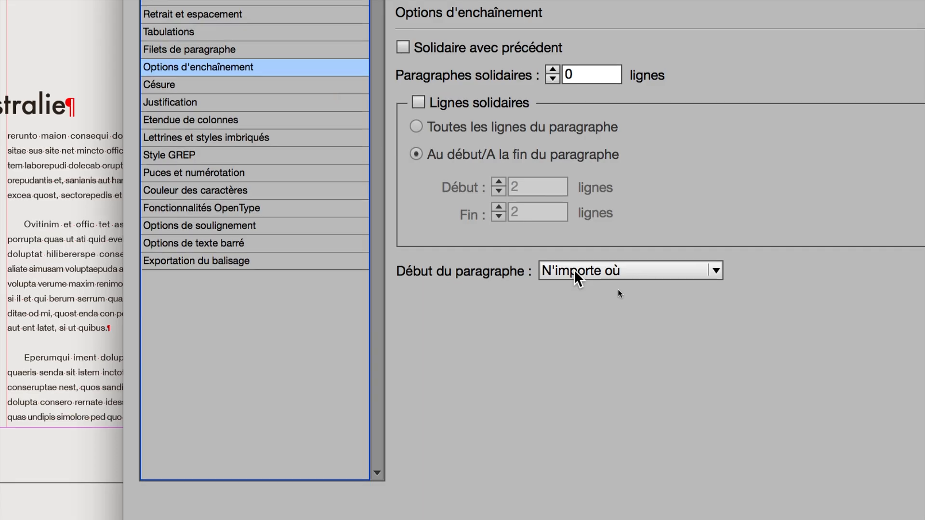
click(575, 272)
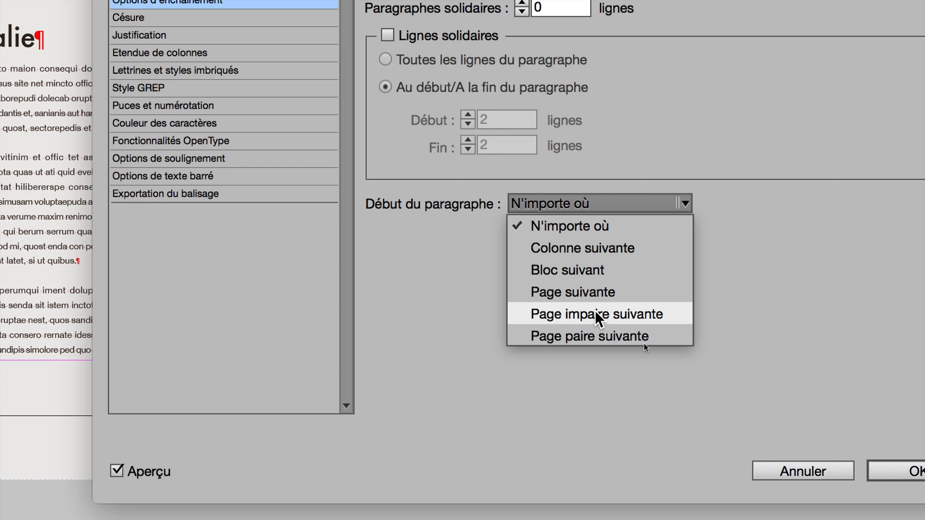
click(598, 314)
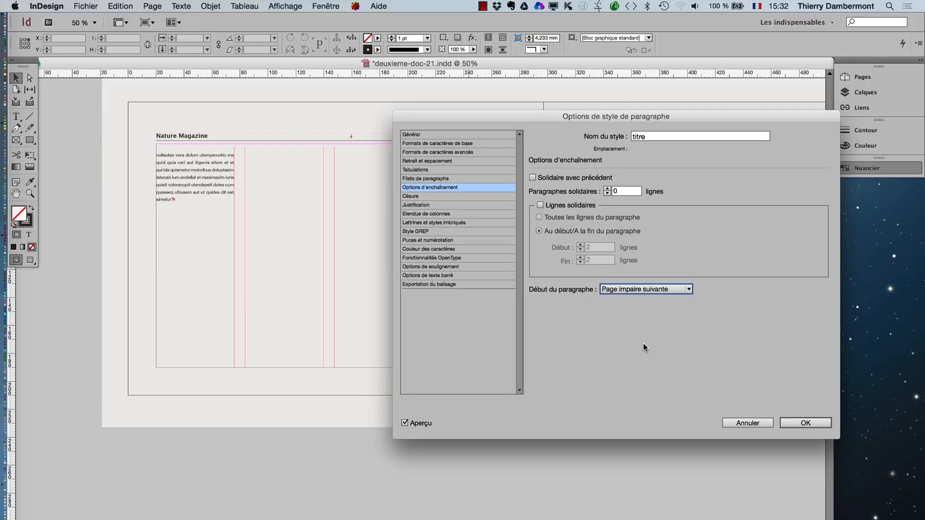
click(793, 420)
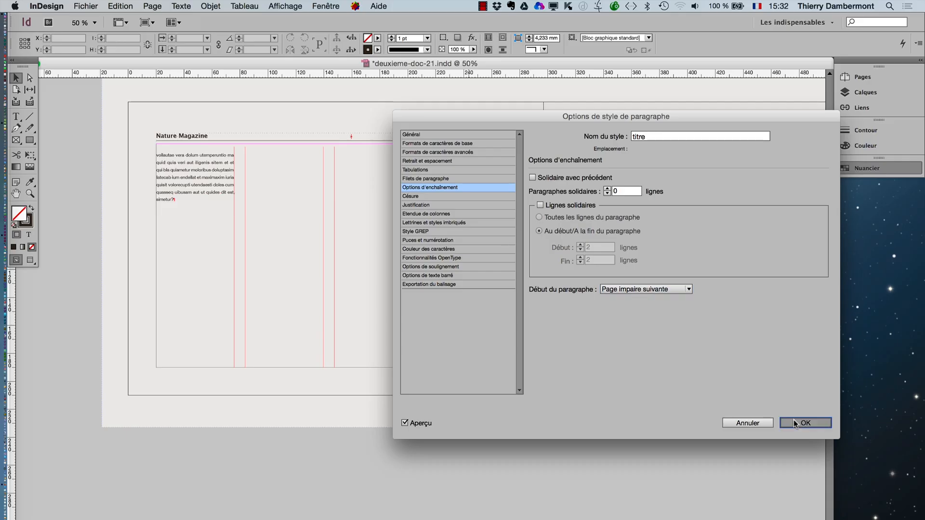
- Move the paragraph styles off the spread and examine where the article title and its text fall on pages 6 and 7
drag(520, 130, 396, 406)
click(15, 194)
drag(365, 258, 267, 233)
drag(443, 247, 203, 220)
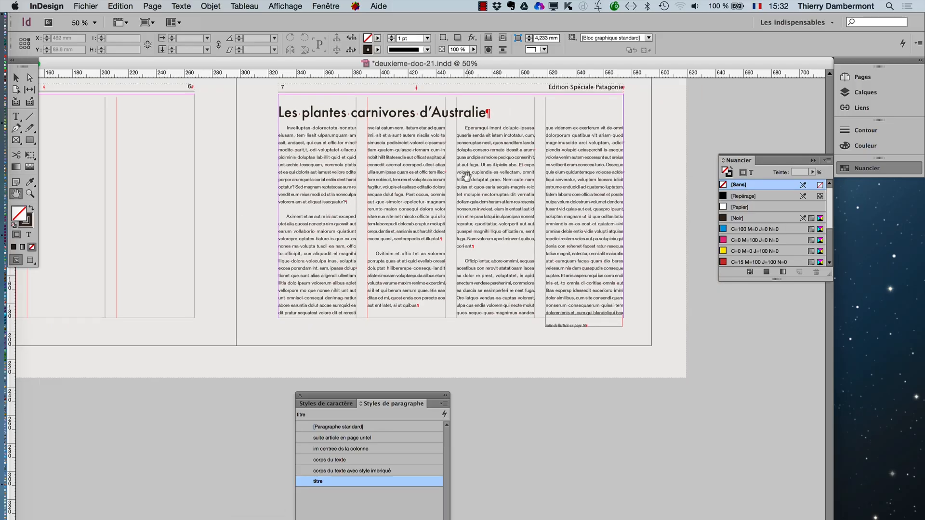
drag(466, 176, 477, 213)
scroll(478, 213, up, 1)
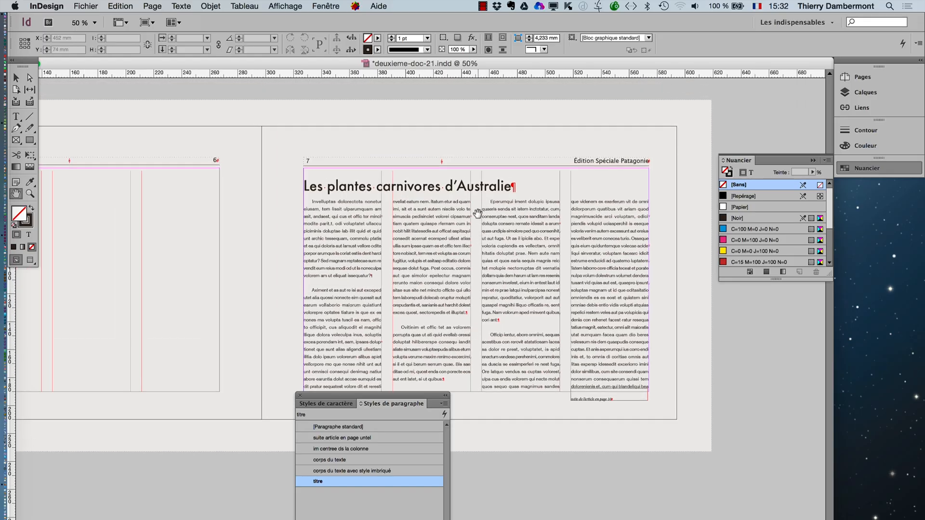
scroll(477, 215, down, 10)
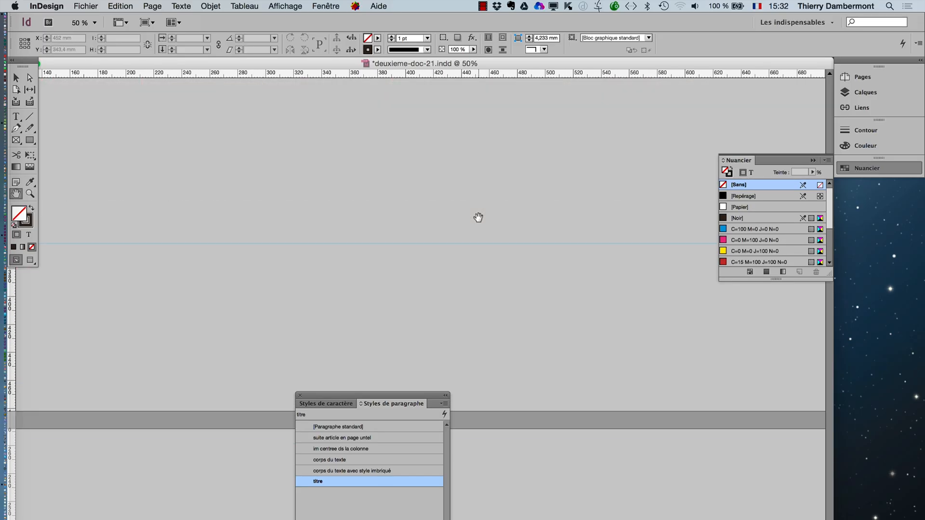
key(super+minus)
key(super+minus)
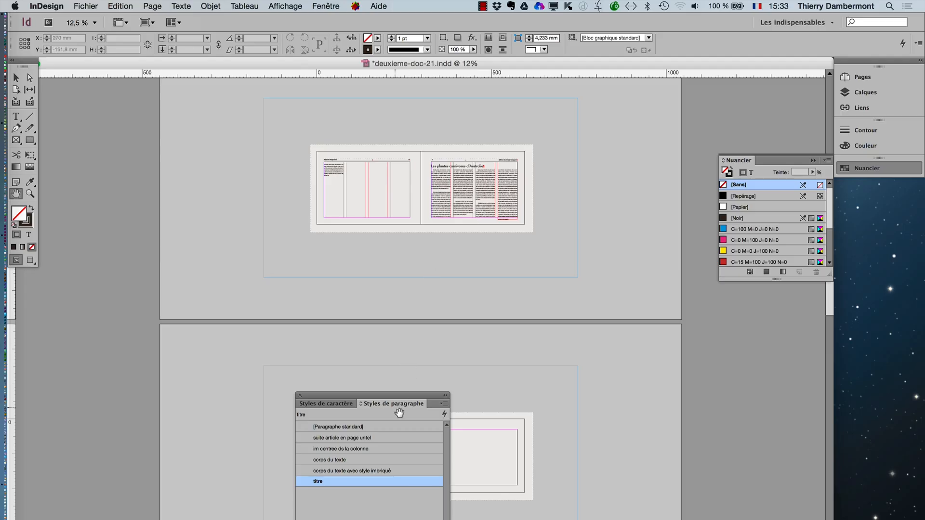
- Insert an empty paragraph before "Aliquas natur?" in the last column of page 2
drag(399, 395, 210, 317)
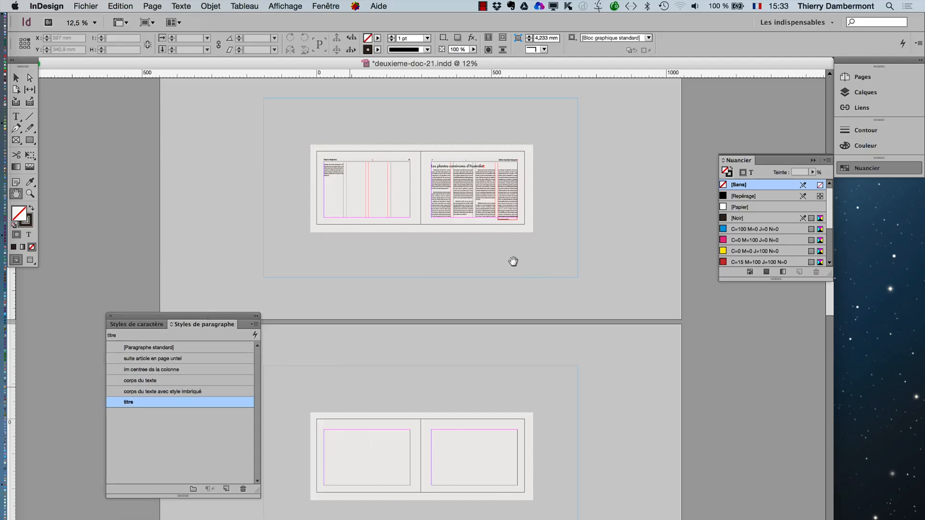
scroll(512, 261, up, 4)
scroll(512, 260, up, 10)
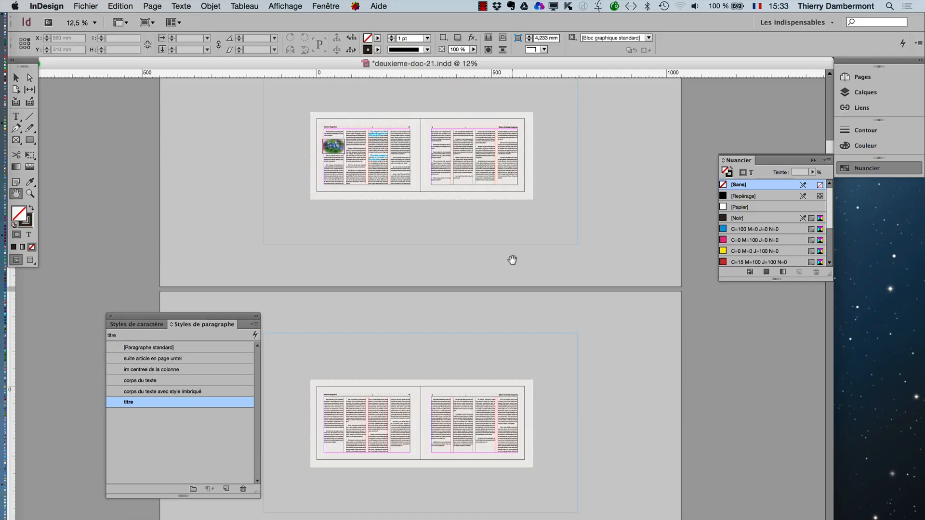
scroll(512, 260, up, 8)
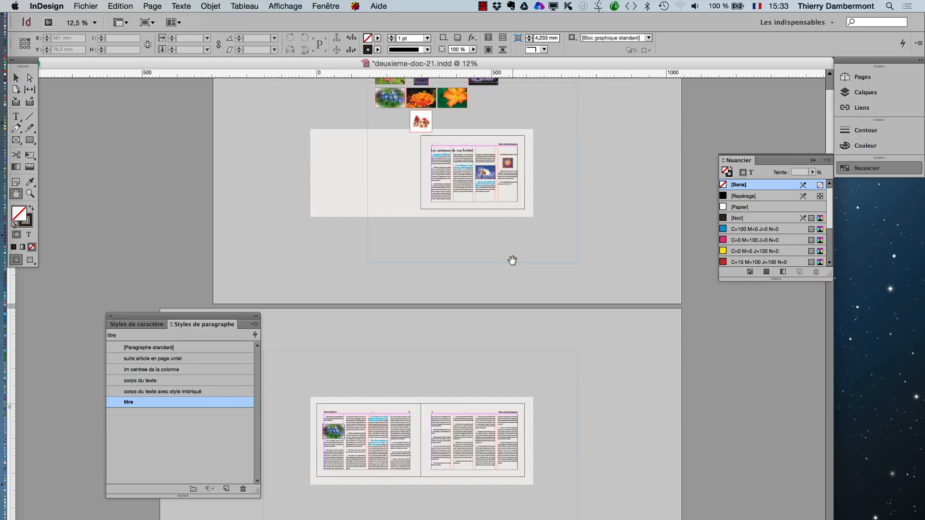
scroll(512, 262, down, 5)
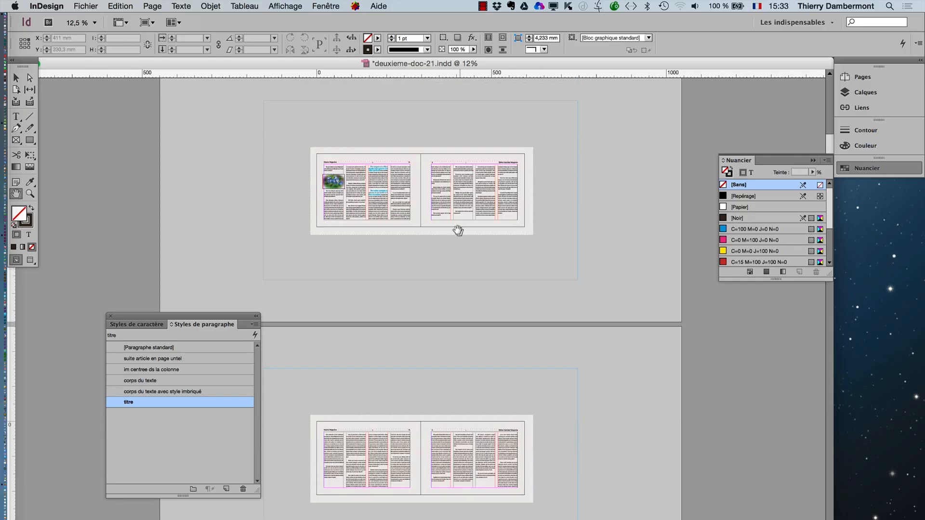
scroll(453, 221, up, 1)
scroll(615, 189, up, 1)
scroll(645, 171, up, 2)
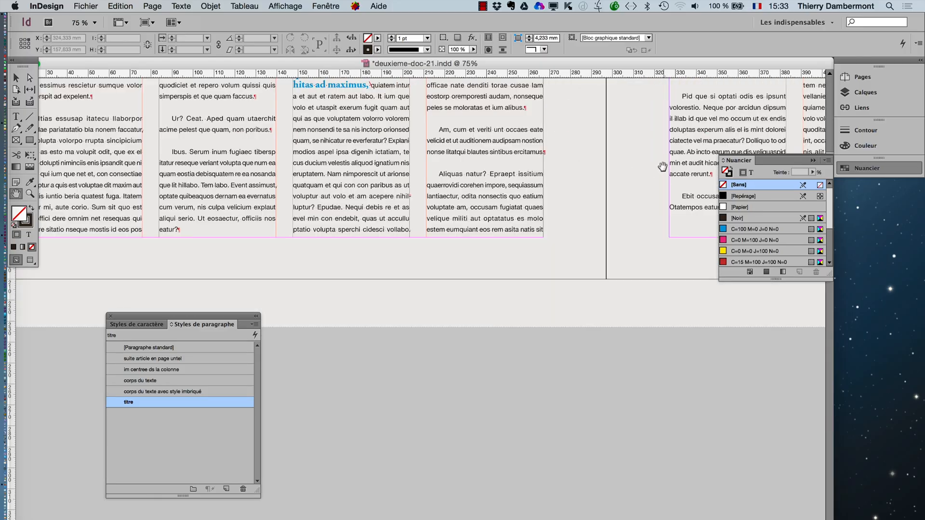
click(15, 116)
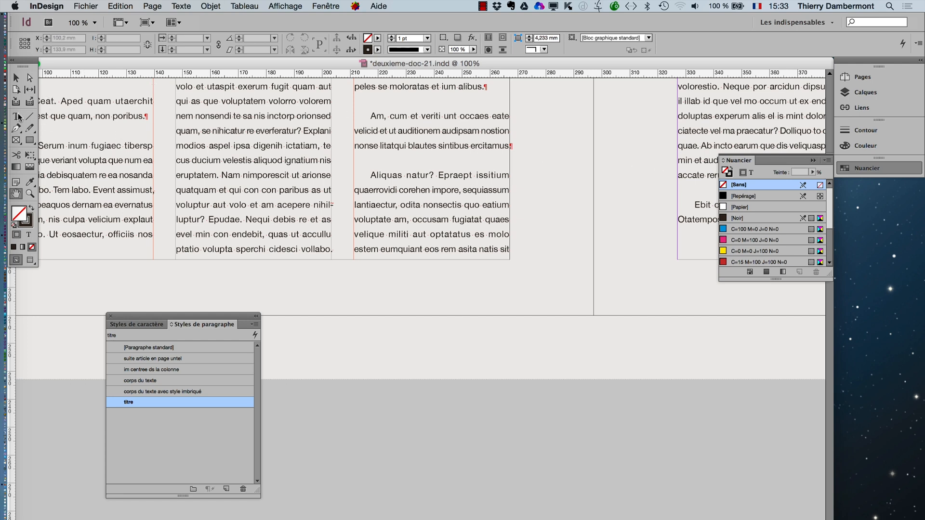
click(509, 147)
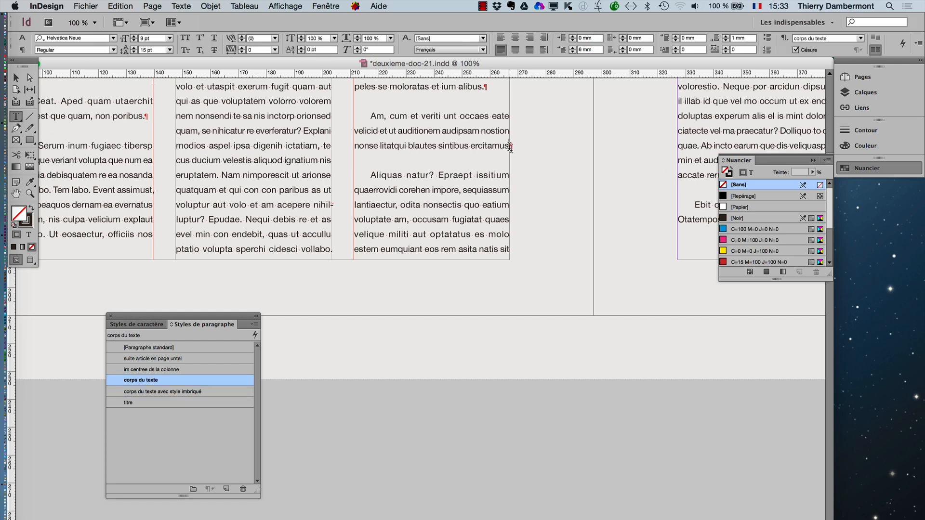
key(Return)
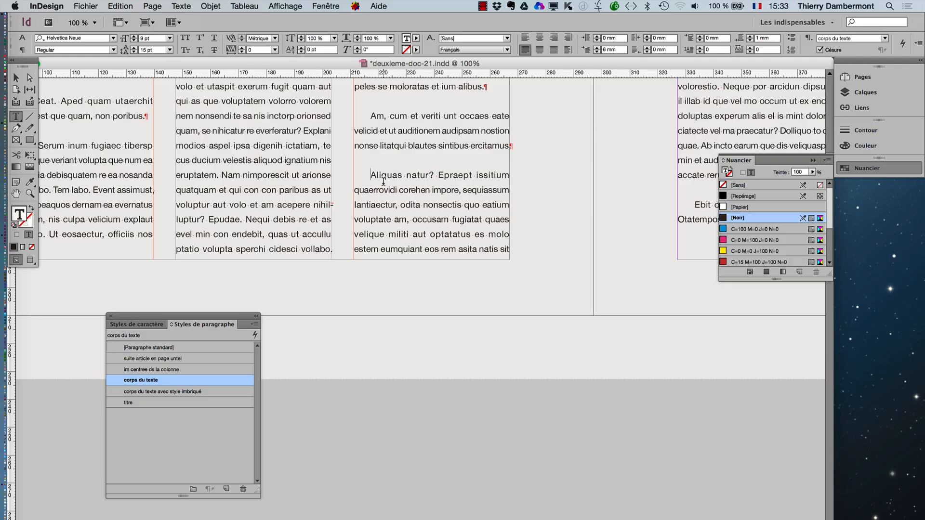
- Enter the title "Les manchots de l'Atlantique" in the new empty paragraph on page 2
scroll(382, 181, up, 5)
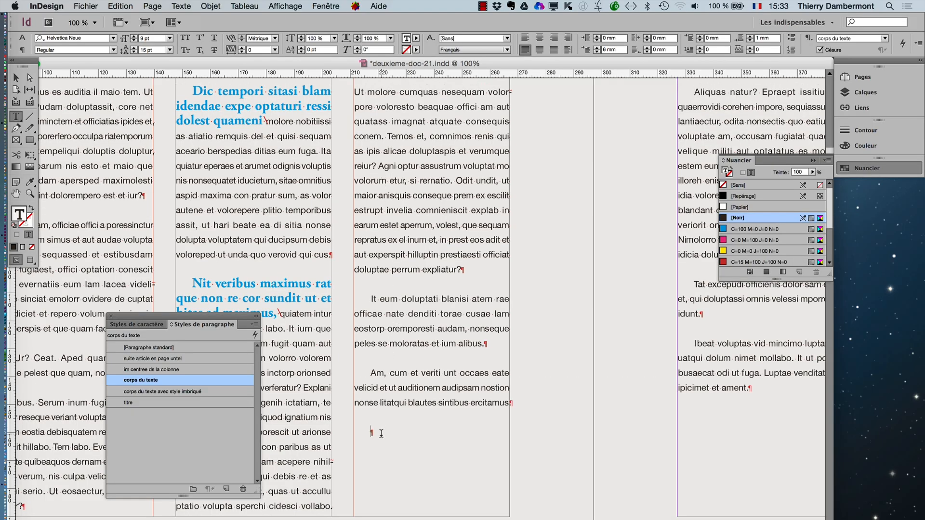
scroll(382, 431, up, 4)
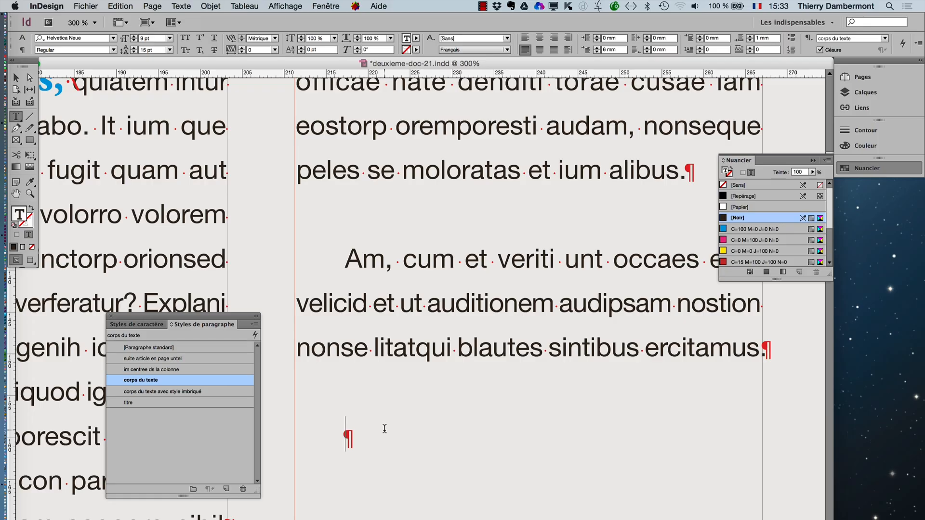
text(Les m)
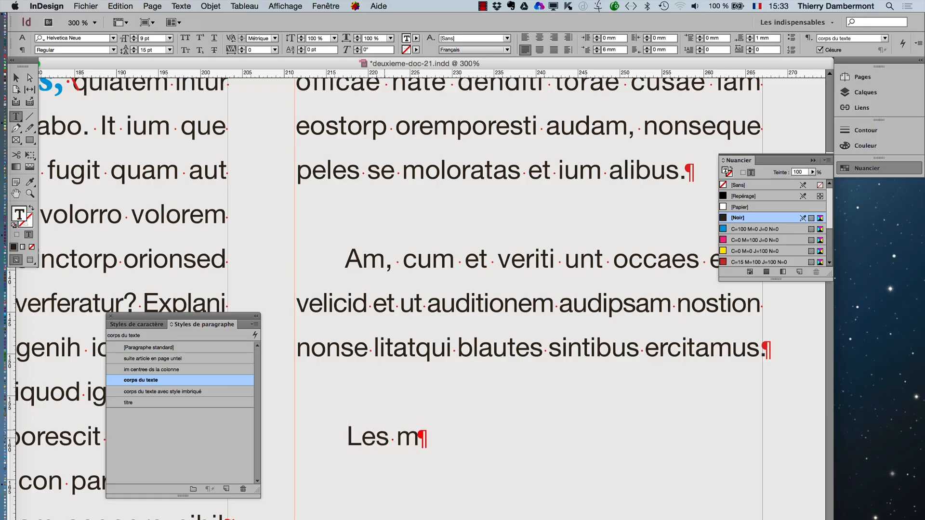
text(anchots de l'At)
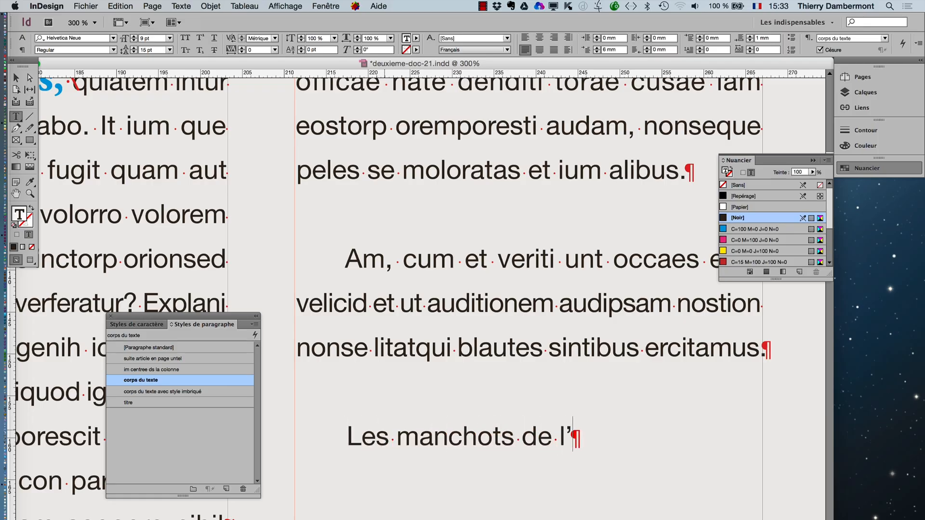
text(lantique)
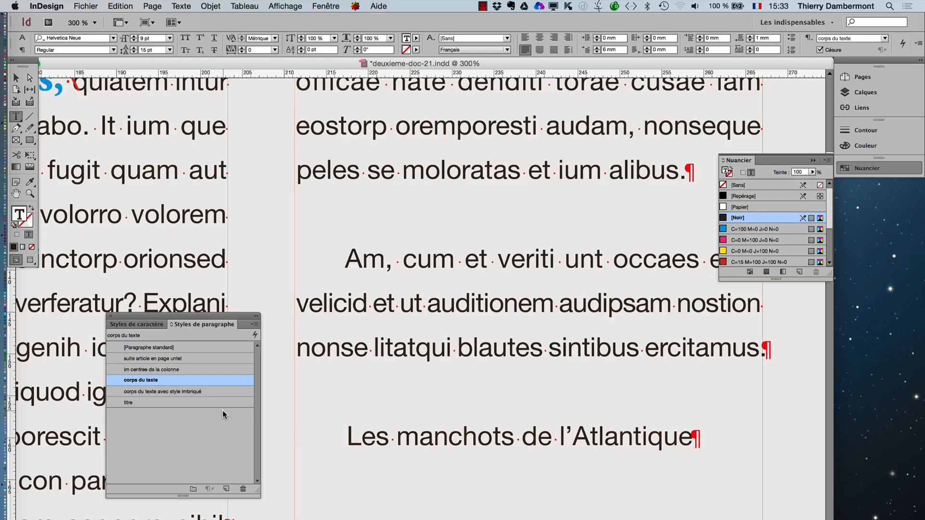
- Apply the "titre" paragraph style to the "Les manchots de l'Atlantique" line, check its placement on page 3 and clear the selection
scroll(621, 412, down, 2)
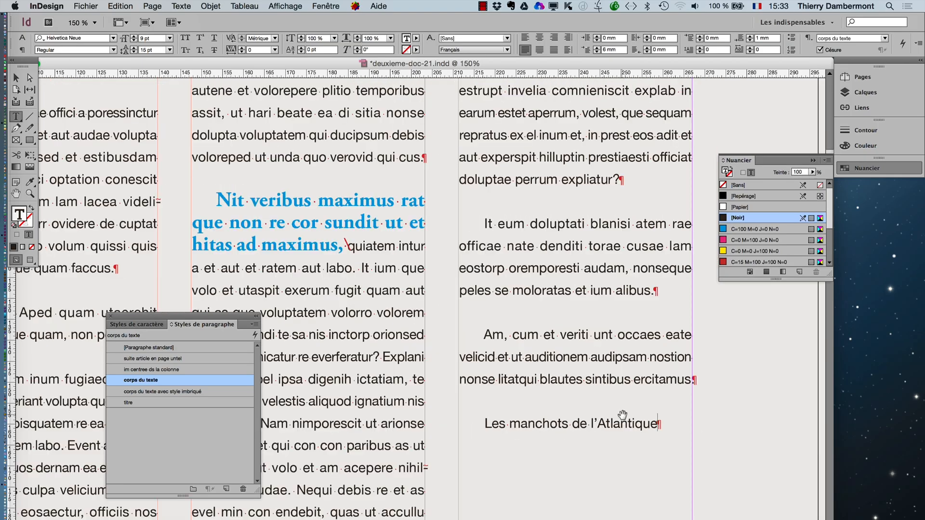
scroll(622, 415, down, 4)
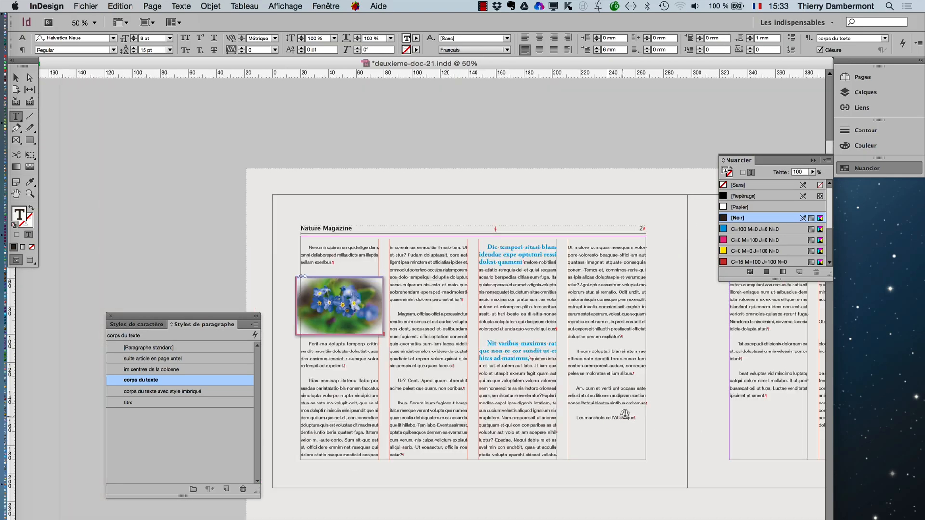
drag(624, 414, 439, 353)
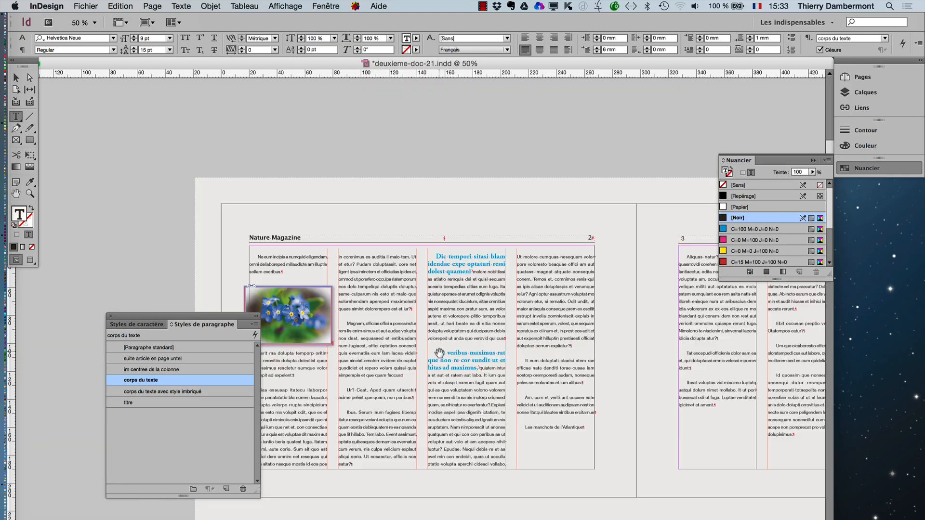
click(127, 402)
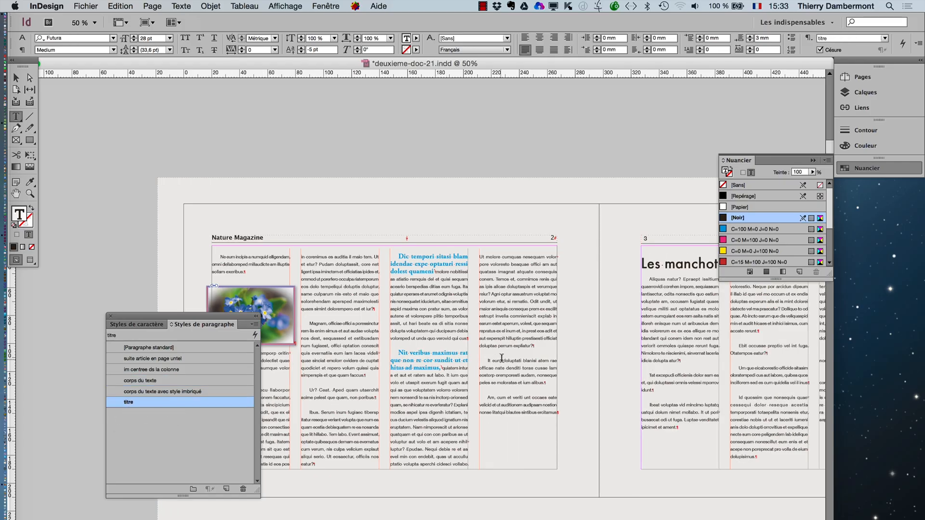
click(503, 360)
drag(598, 371, 391, 255)
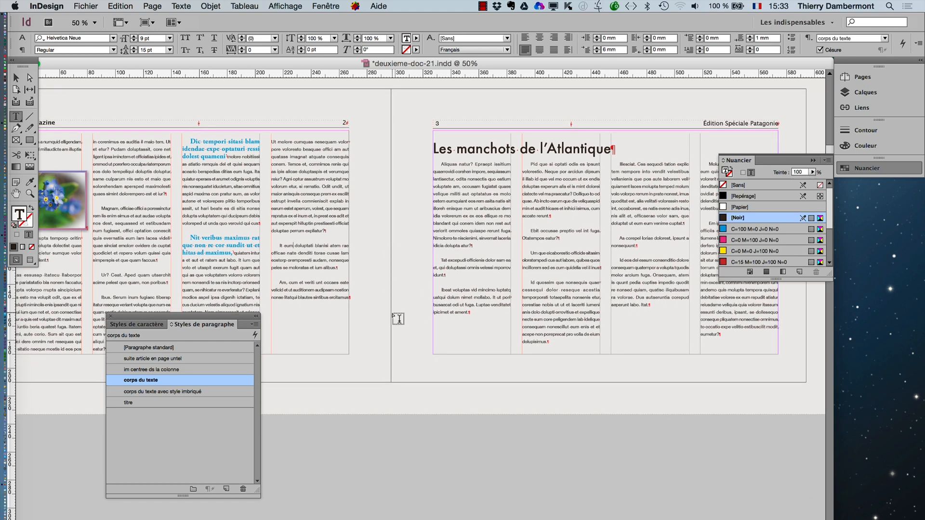
click(17, 78)
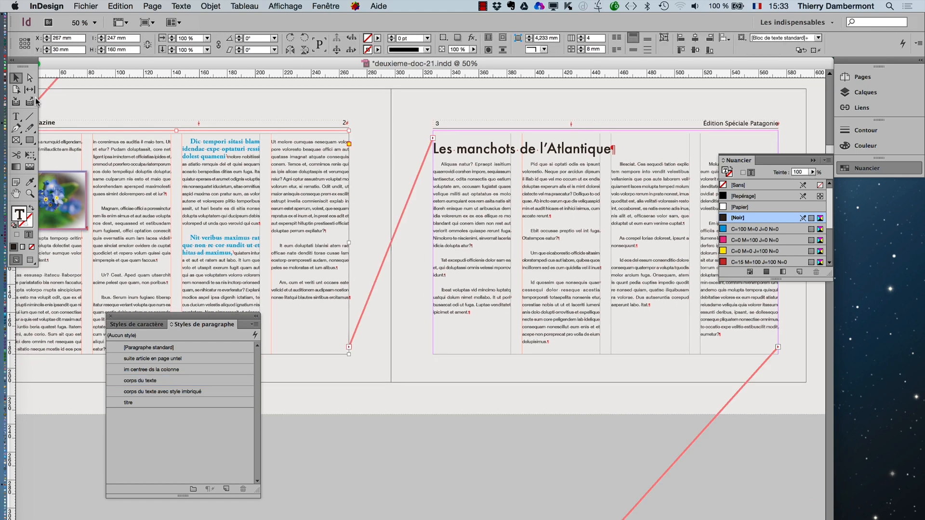
click(331, 429)
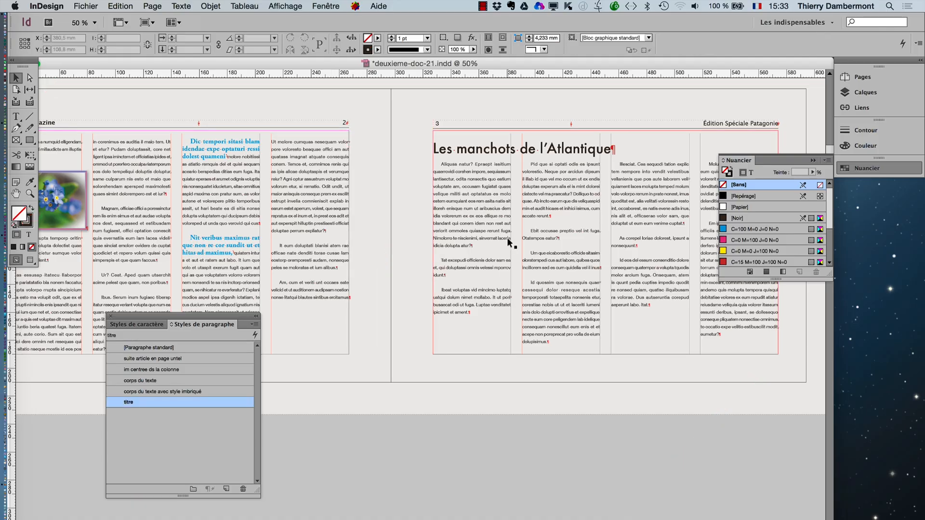
- Save the document as a new version named "deuxieme-doc-22.indd"
click(85, 6)
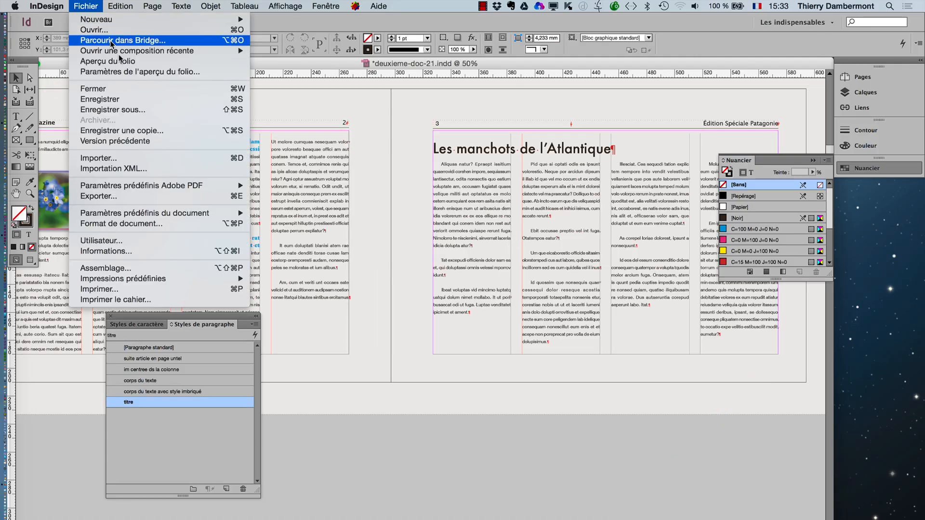
click(137, 109)
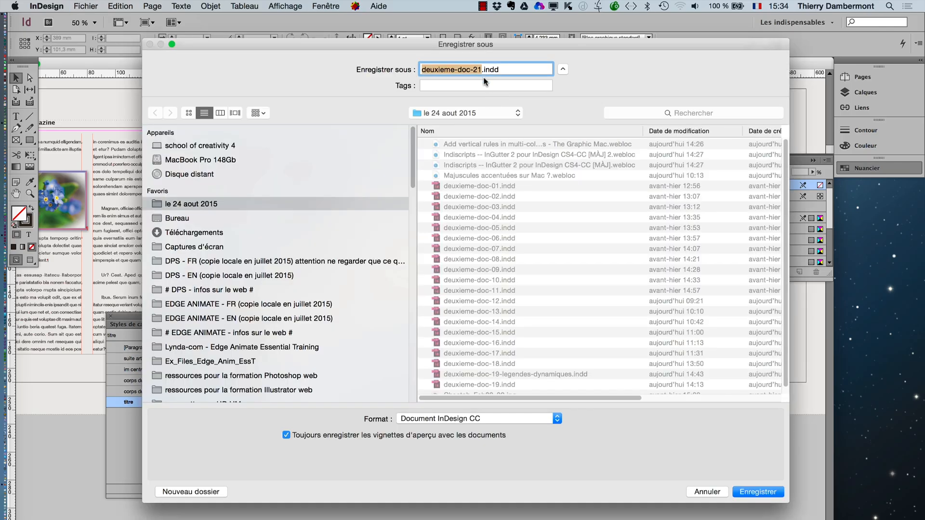
click(480, 69)
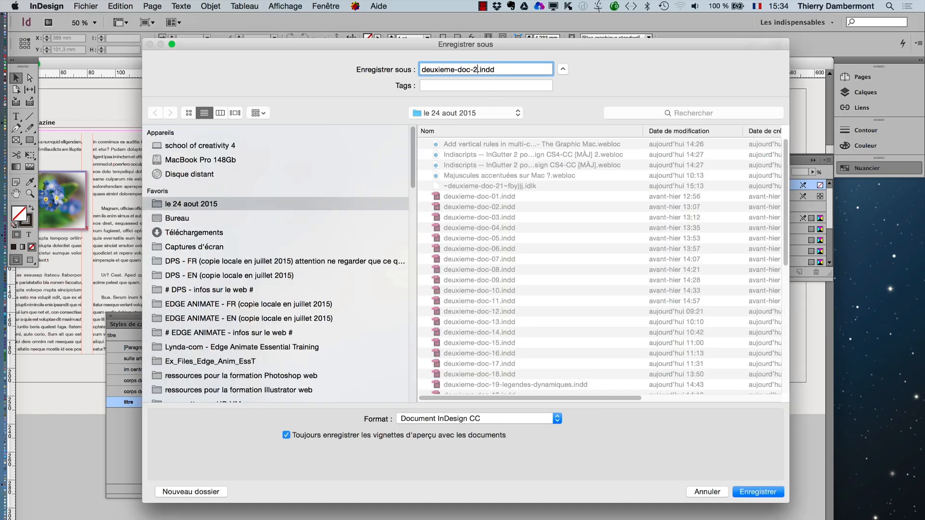
click(770, 498)
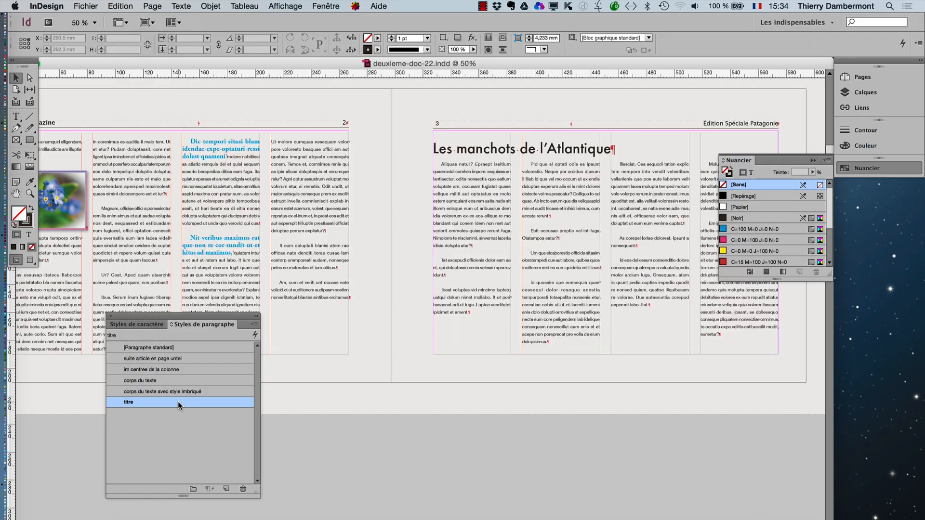
- Edit the "titre" paragraph style and set its list type to "Numéros" under bullets and numbering
double_click(145, 401)
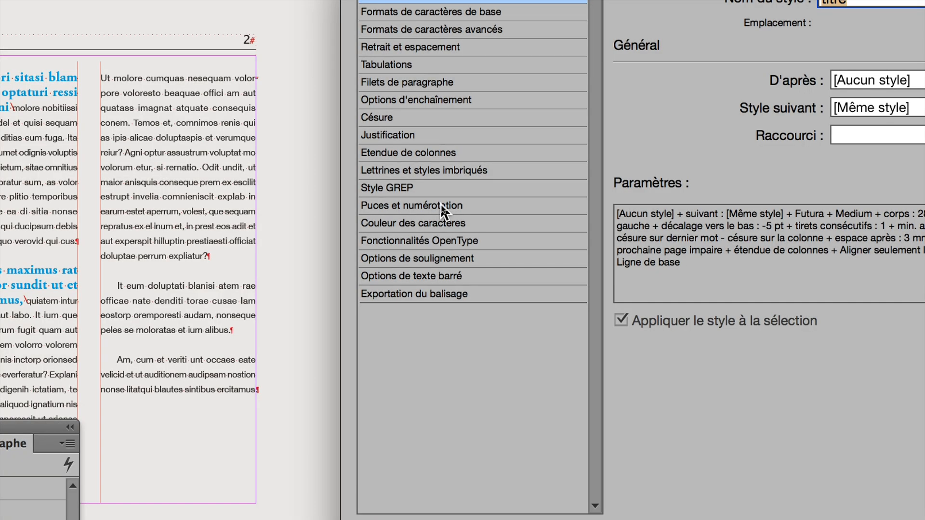
click(440, 205)
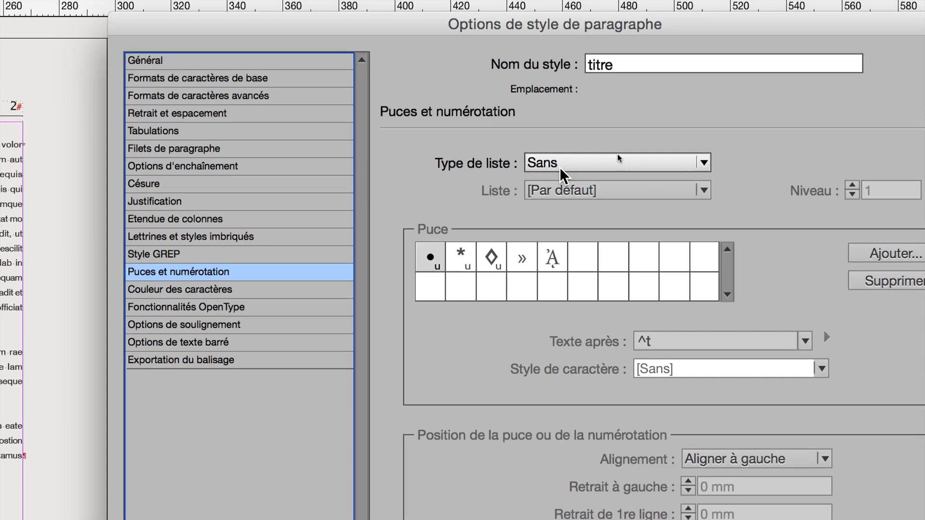
click(617, 155)
click(619, 225)
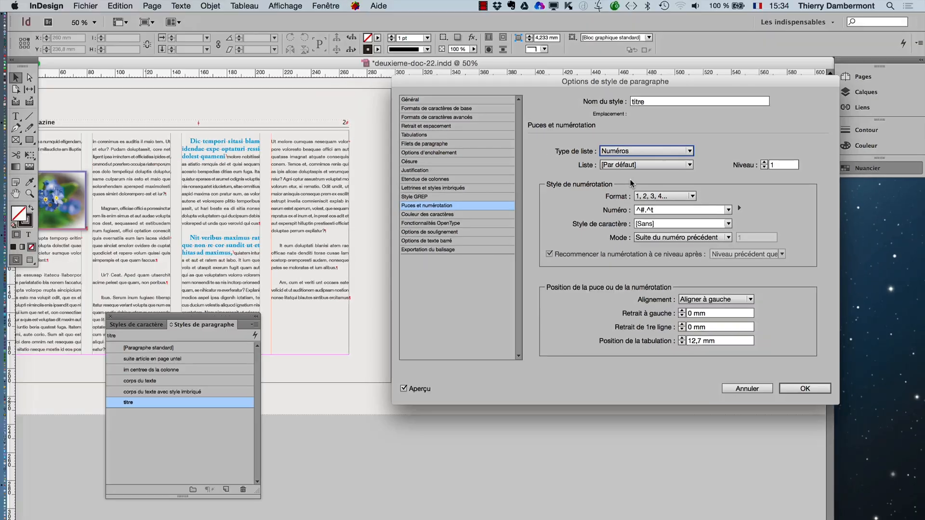
- Move the style options below the page 3 title and set the numbering format to "01,02,03..."
drag(472, 78, 440, 215)
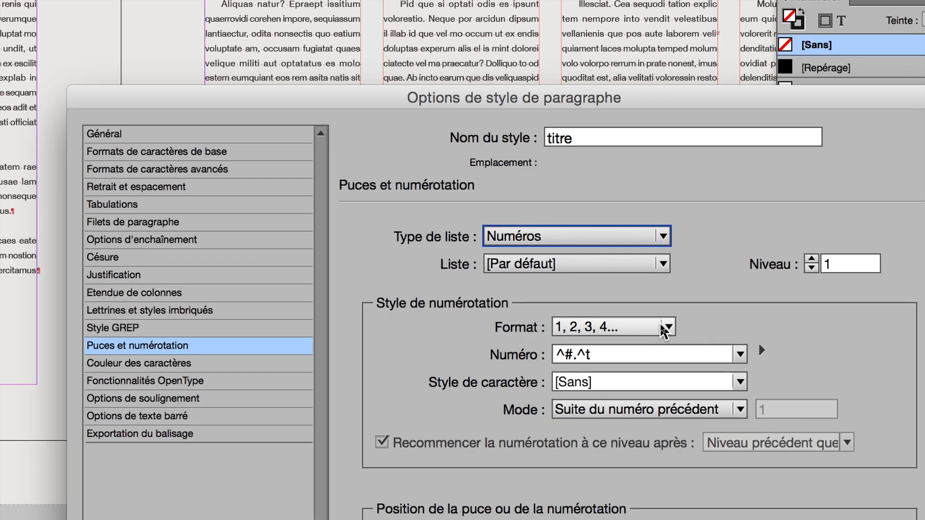
click(661, 327)
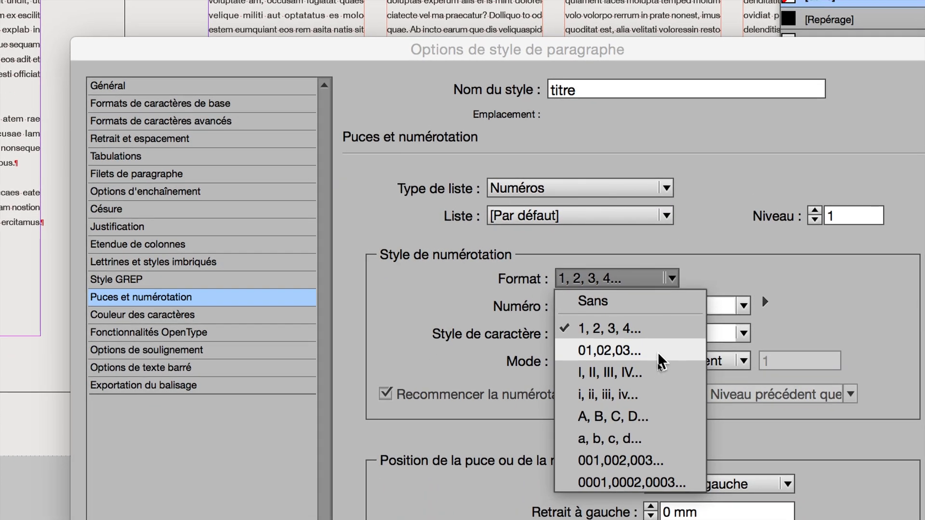
click(661, 361)
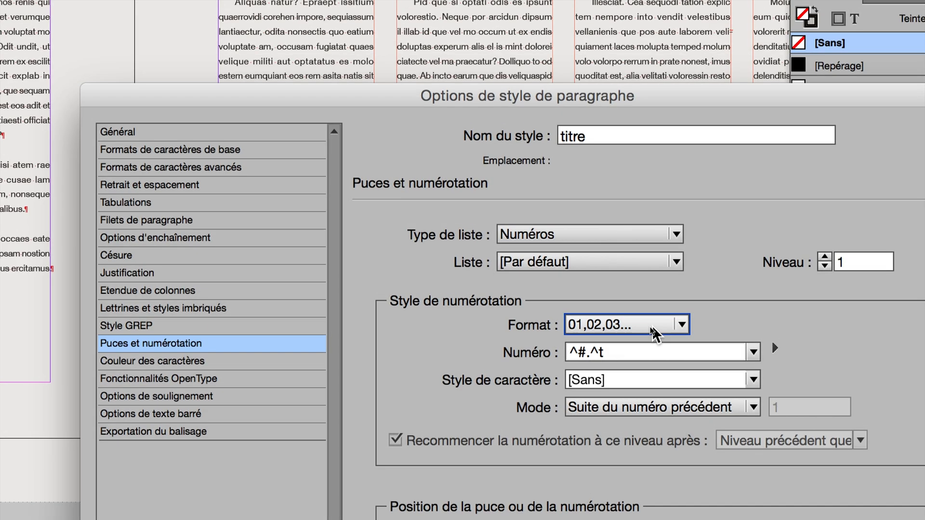
click(654, 333)
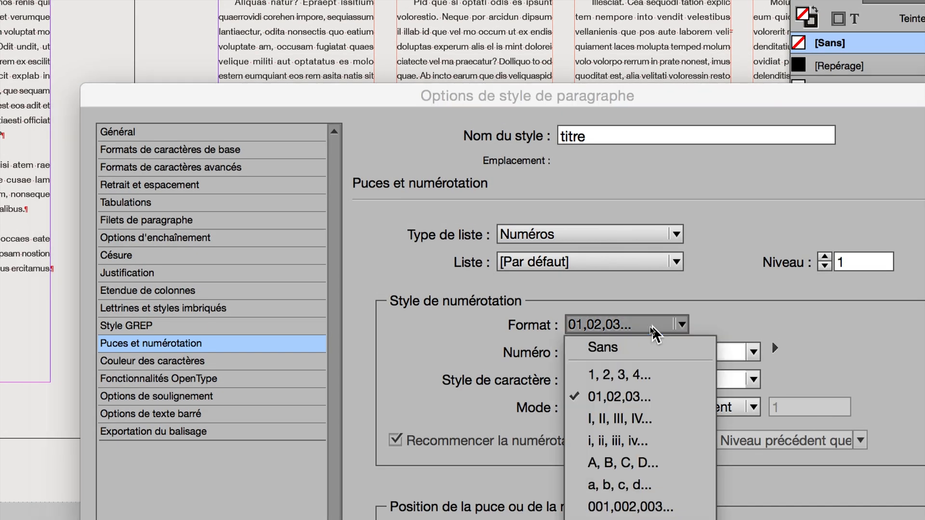
click(653, 326)
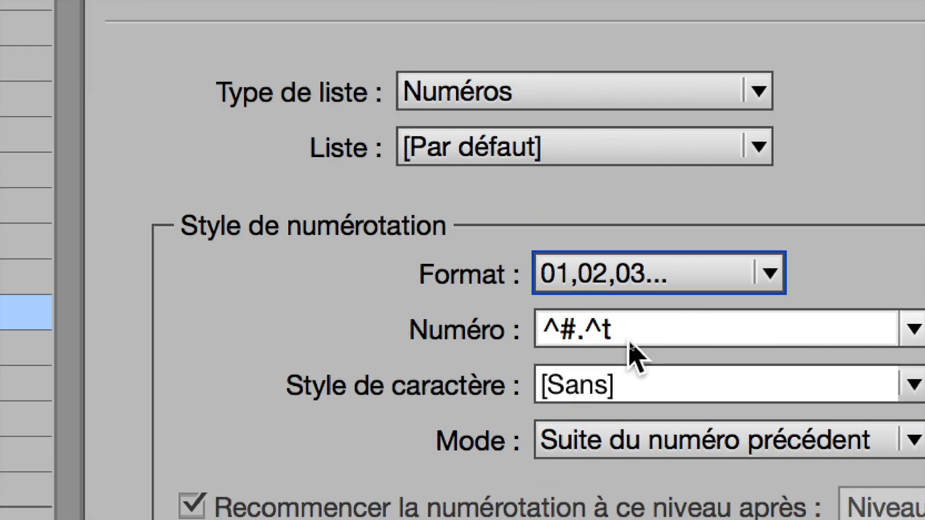
- Remove the tab code from the "titre" style's number expression, leaving "^#."
click(629, 342)
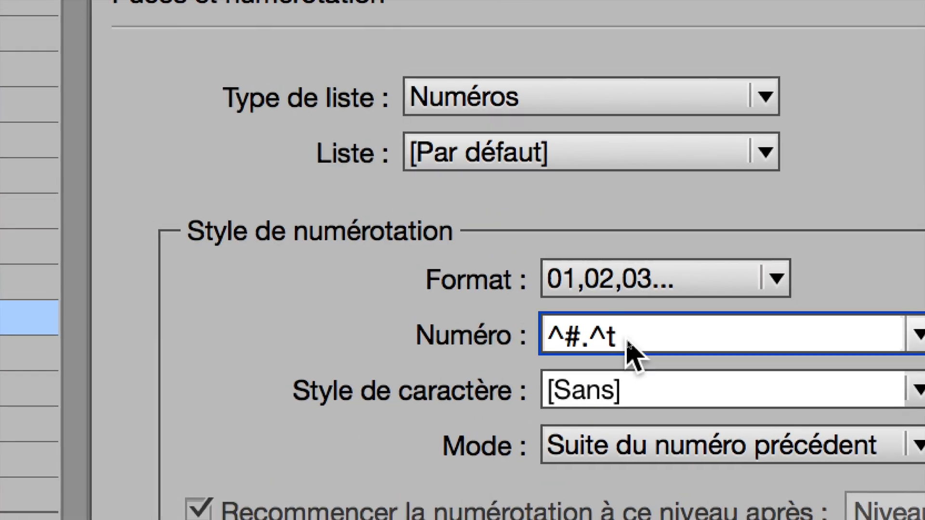
key(BackSpace)
key(BackSpace)
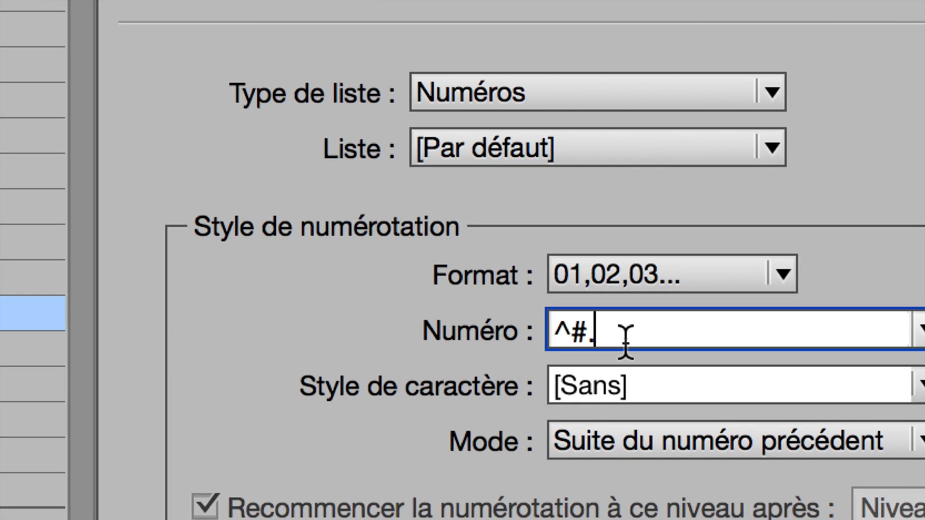
drag(554, 333, 597, 335)
click(614, 340)
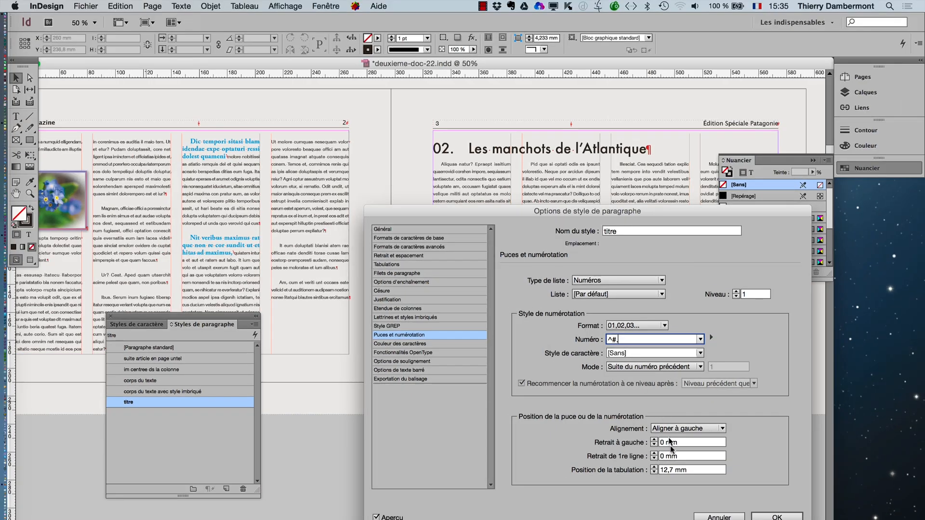
- Replace the period after the number code with an em dash special character (Tiret cadratin) in the "titre" style's number expression
key(Tab)
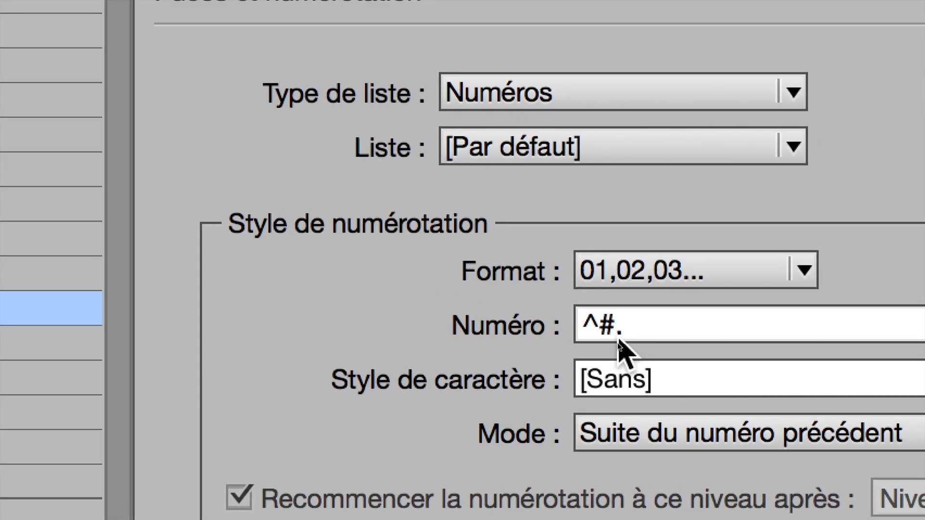
click(641, 327)
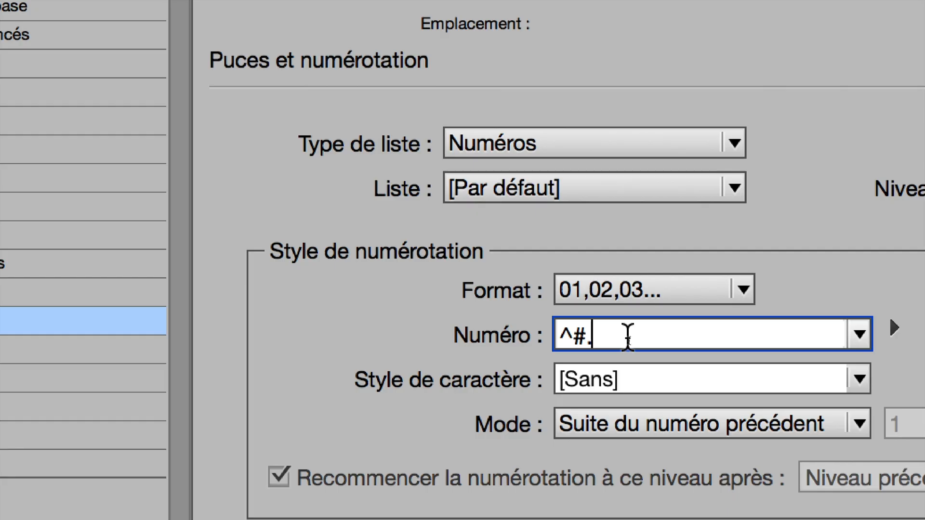
key(BackSpace)
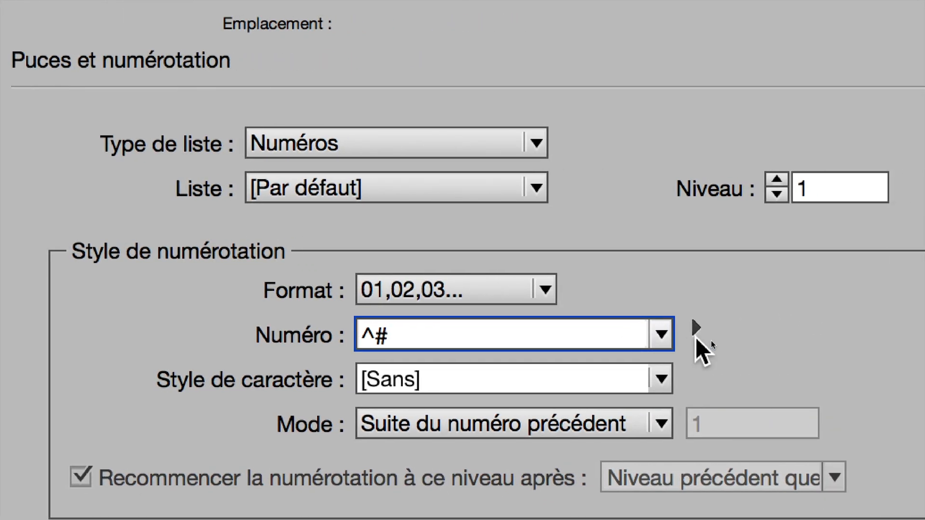
click(696, 331)
mouse_move(916, 343)
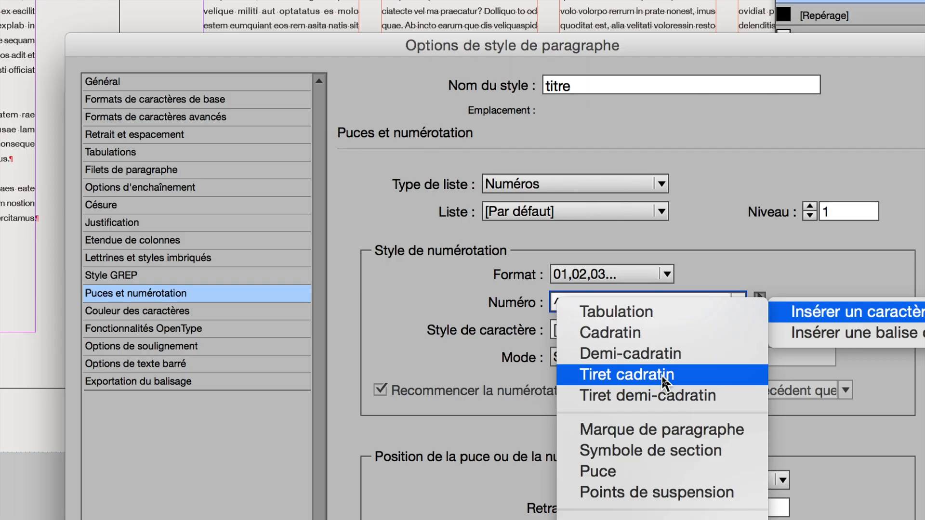
click(661, 374)
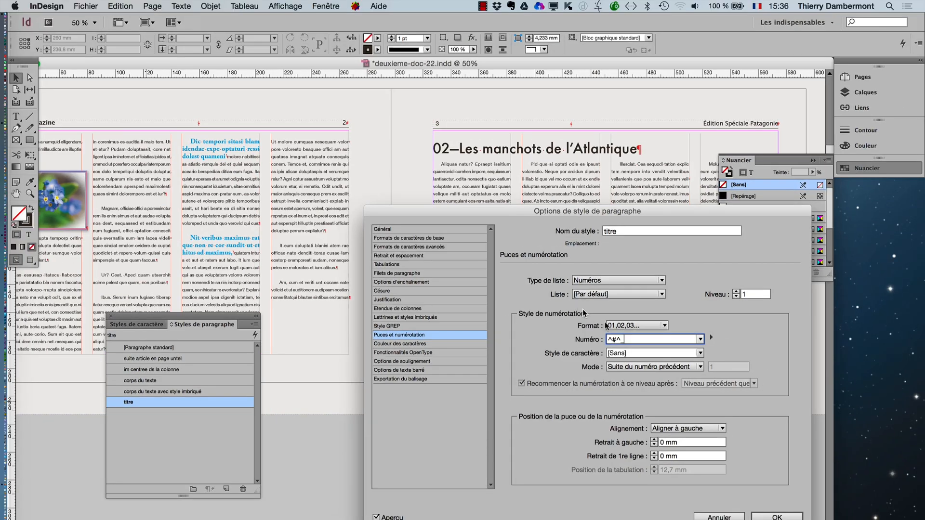
key(Tab)
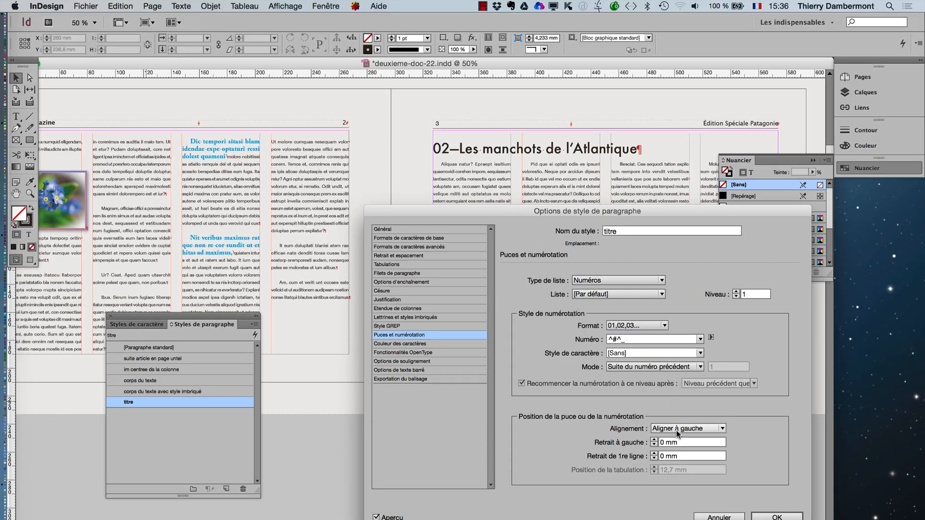
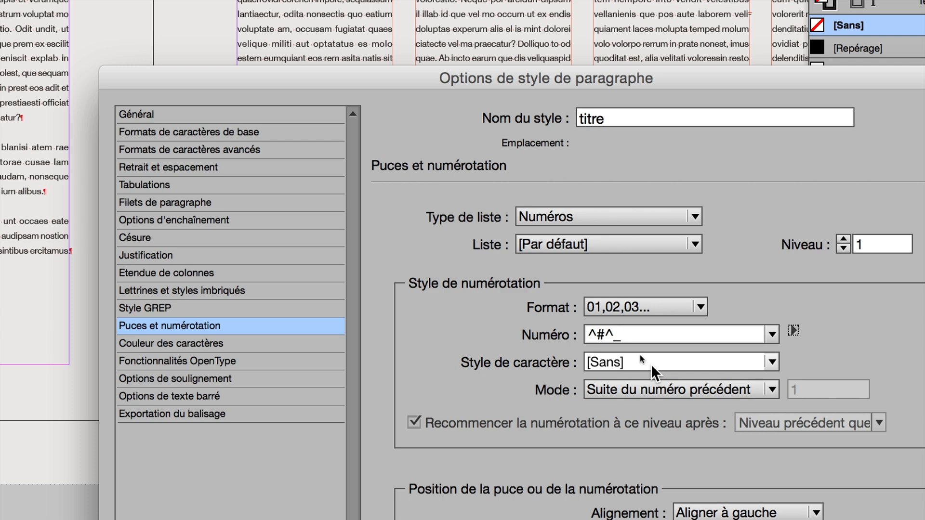
- Keep [Sans] as the numbering's character style in the titre paragraph style and apply the style options
click(652, 365)
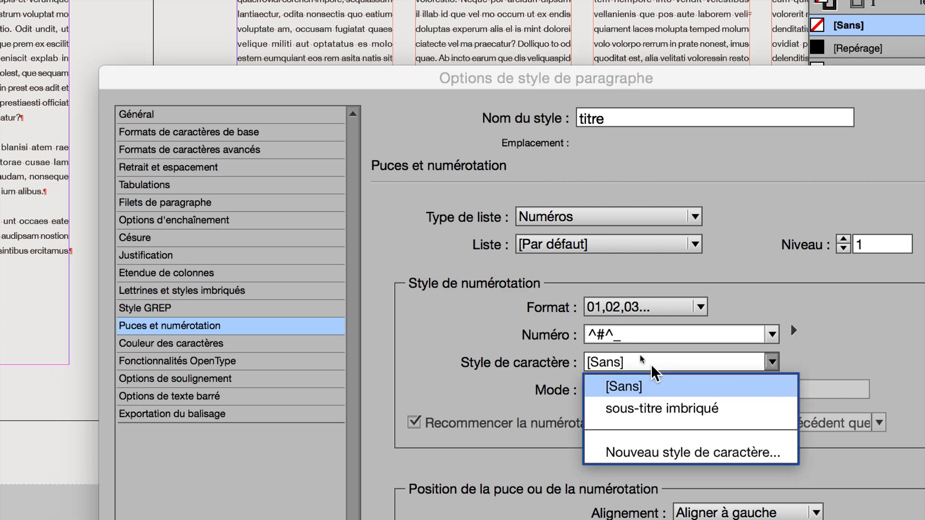
click(651, 365)
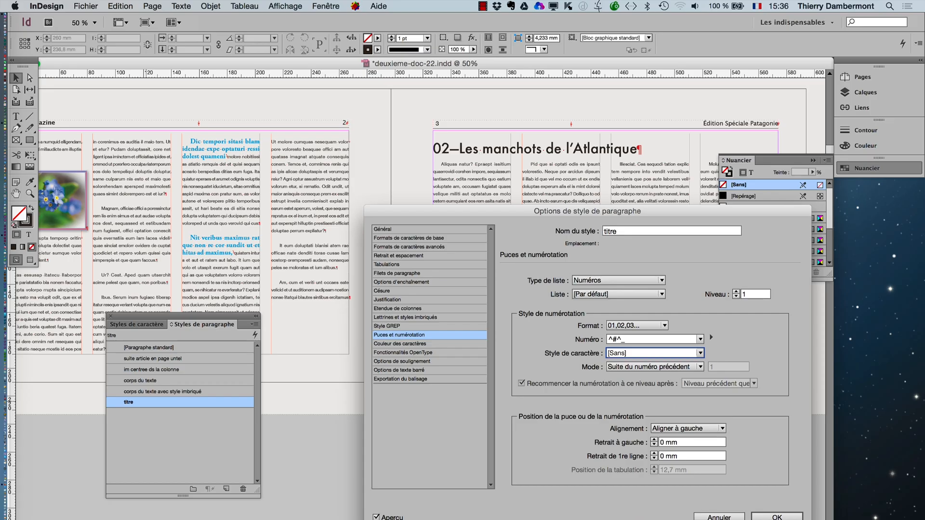
click(778, 516)
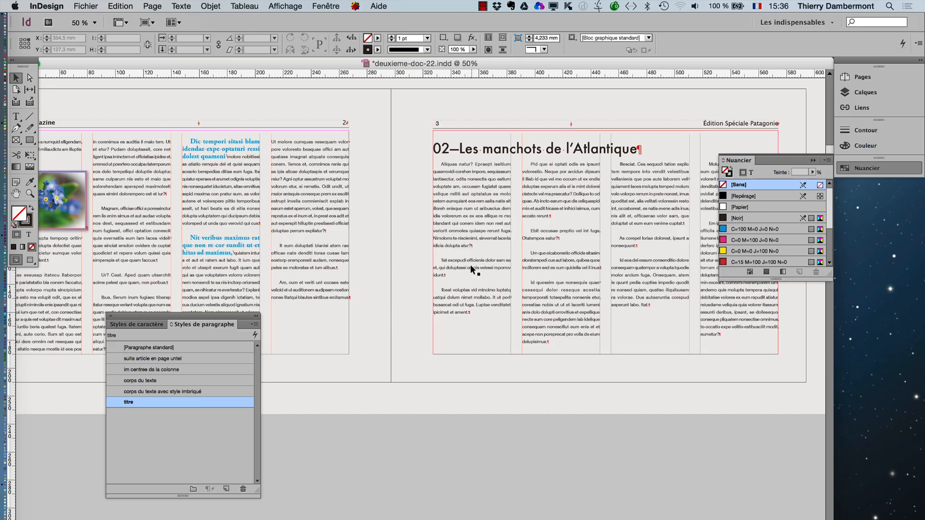
- Set the pasteboard's vertical margins to 60 mm in the guides and pasteboard preferences
scroll(466, 261, up, 5)
scroll(466, 261, up, 15)
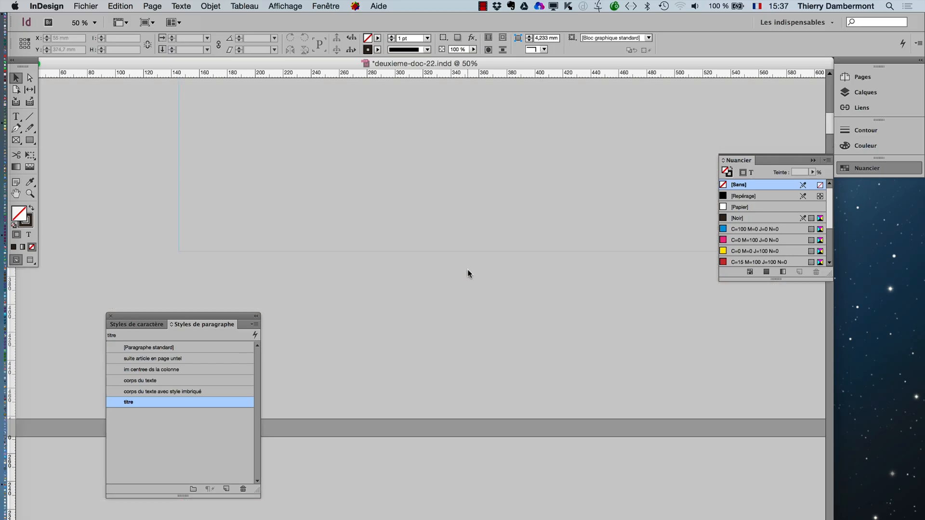
key(super+minus)
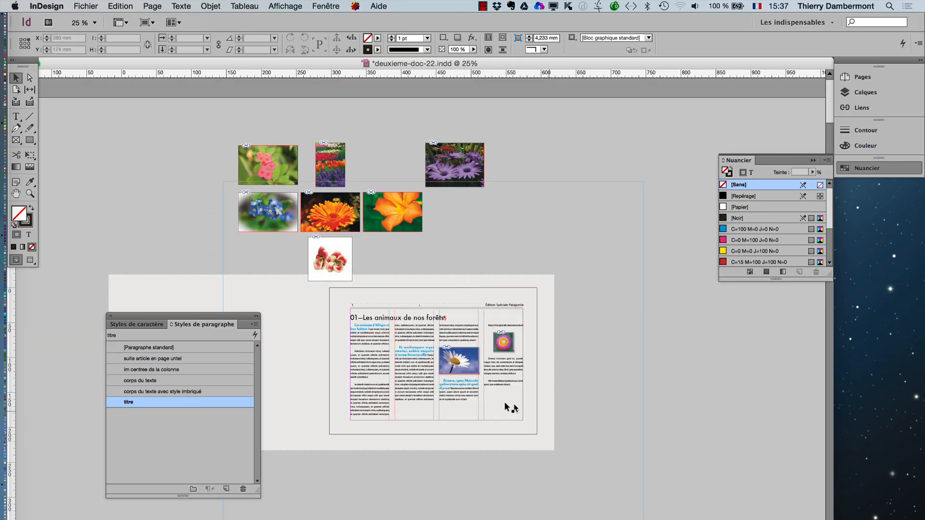
scroll(505, 403, down, 10)
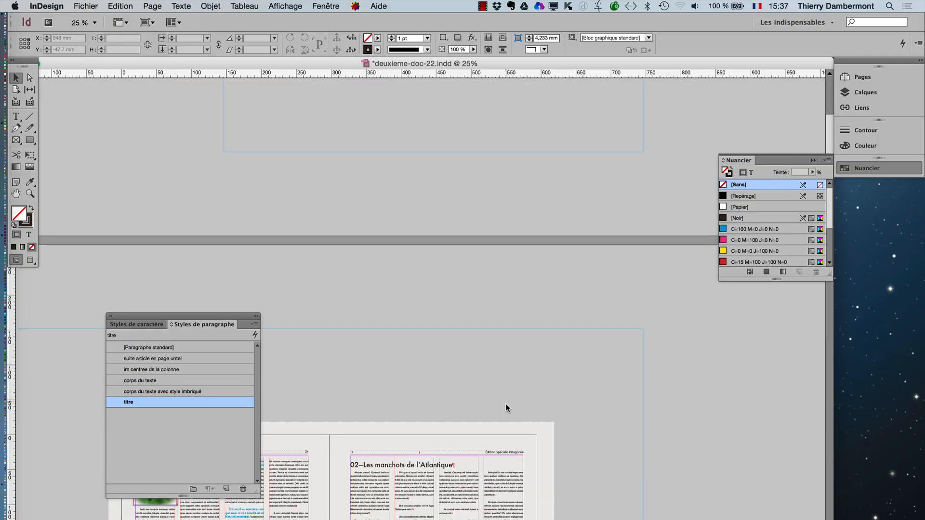
click(27, 5)
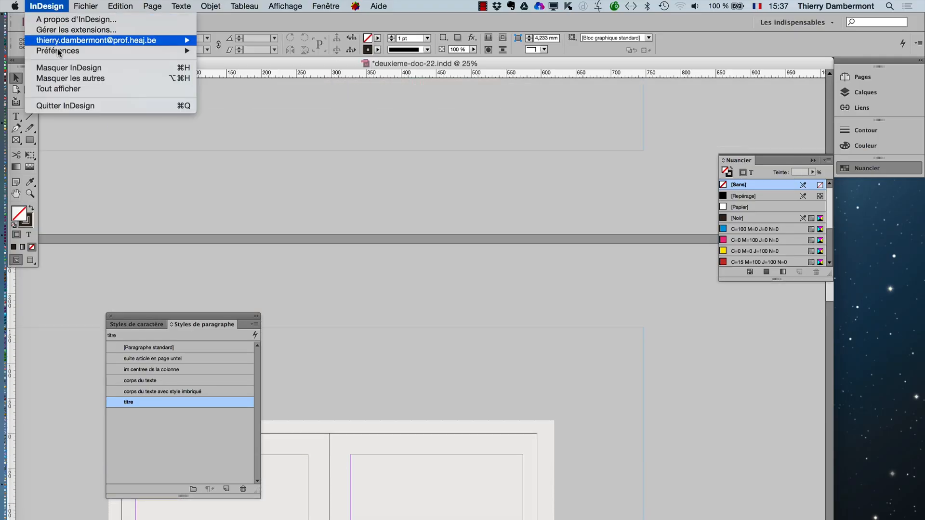
mouse_move(72, 51)
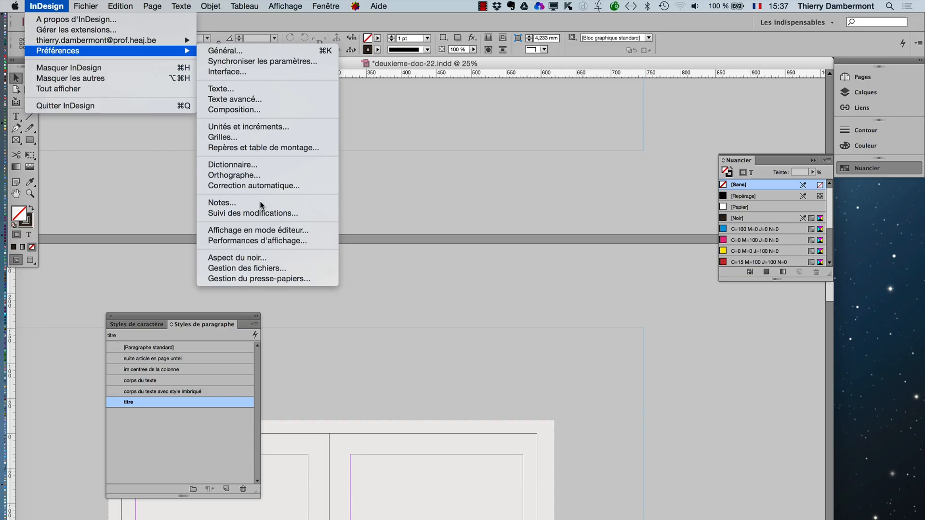
click(273, 148)
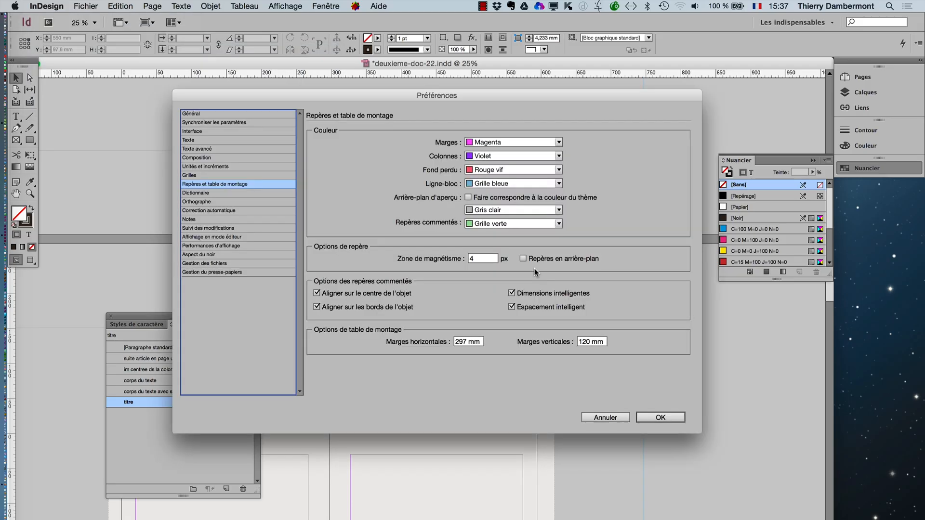
double_click(592, 342)
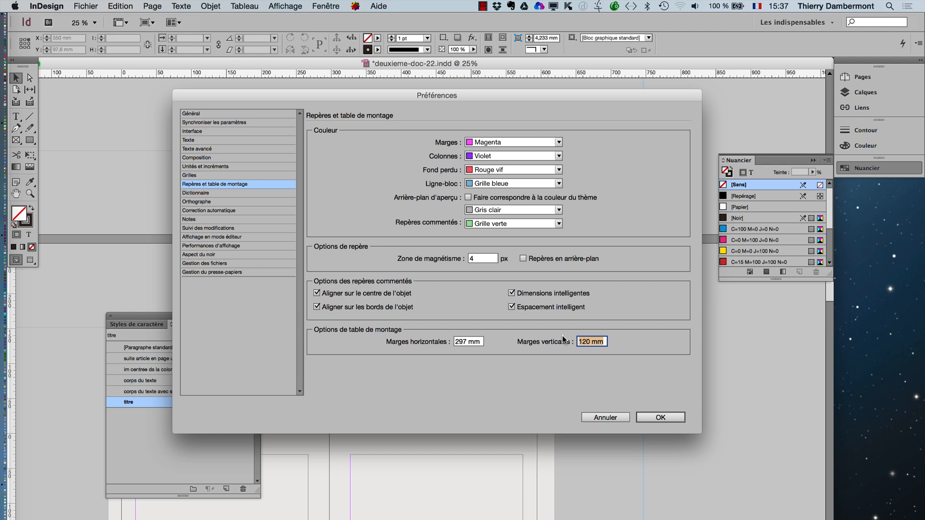
text(60)
click(660, 417)
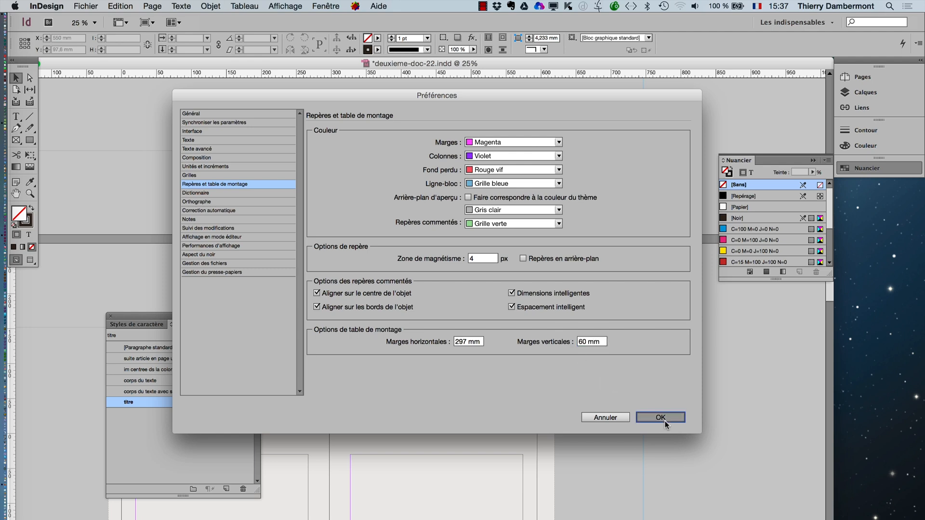
- Look over the document's spreads with the new pasteboard margins and examine the numbered article title on page 7
key(super+minus)
key(super+minus)
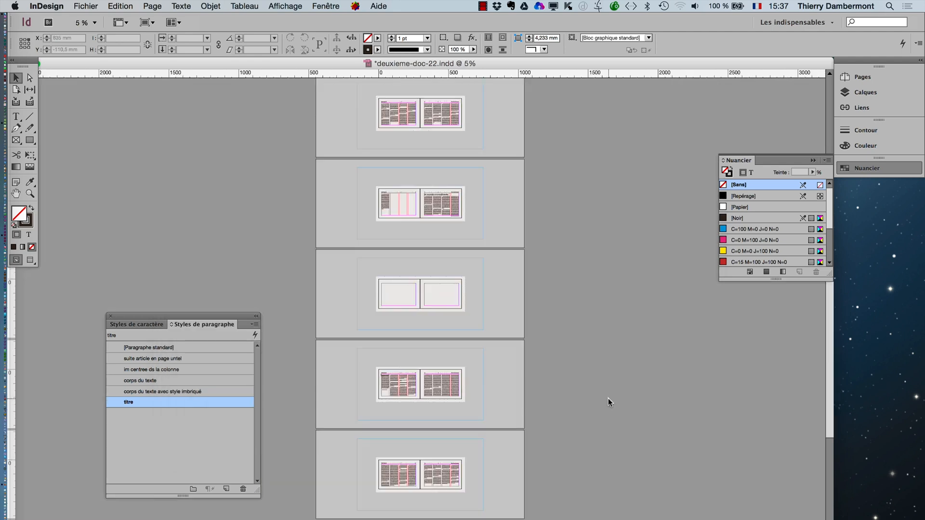
scroll(471, 336, up, 5)
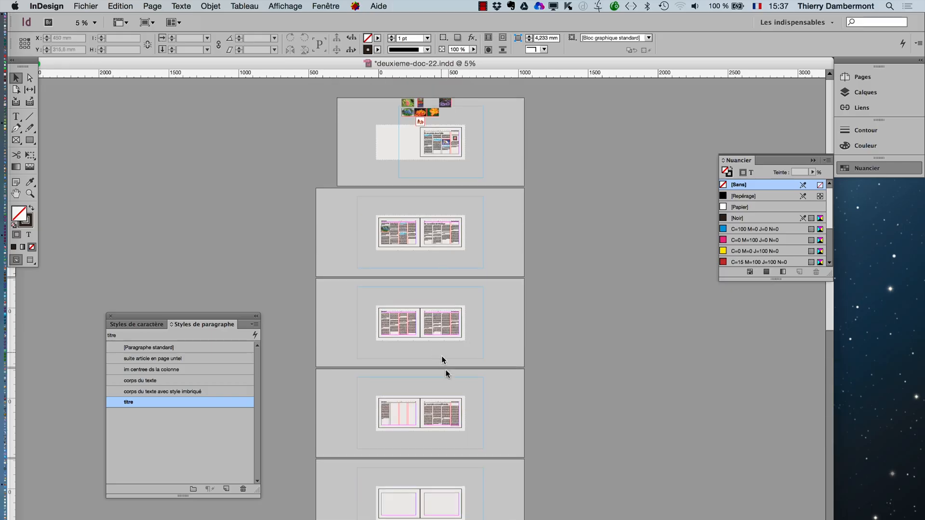
key(super+equal)
key(super+equal)
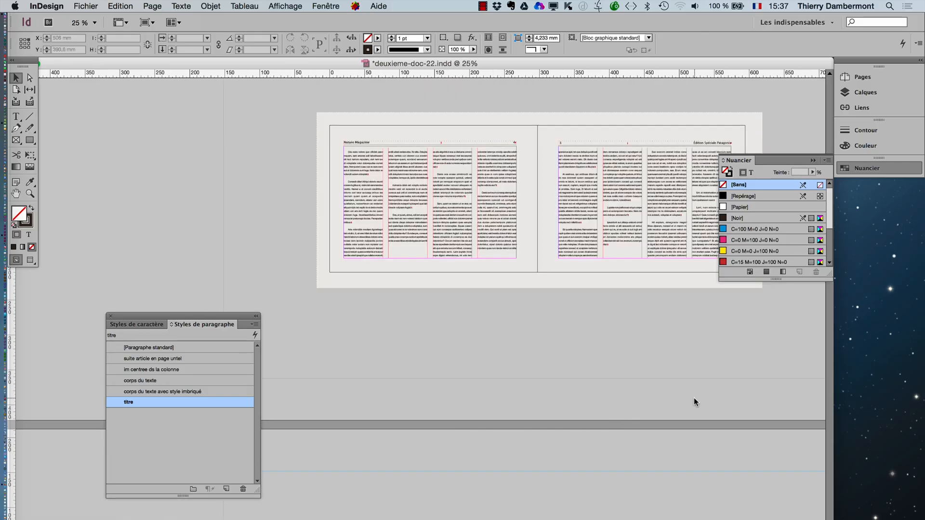
scroll(693, 399, up, 1)
drag(684, 401, 467, 87)
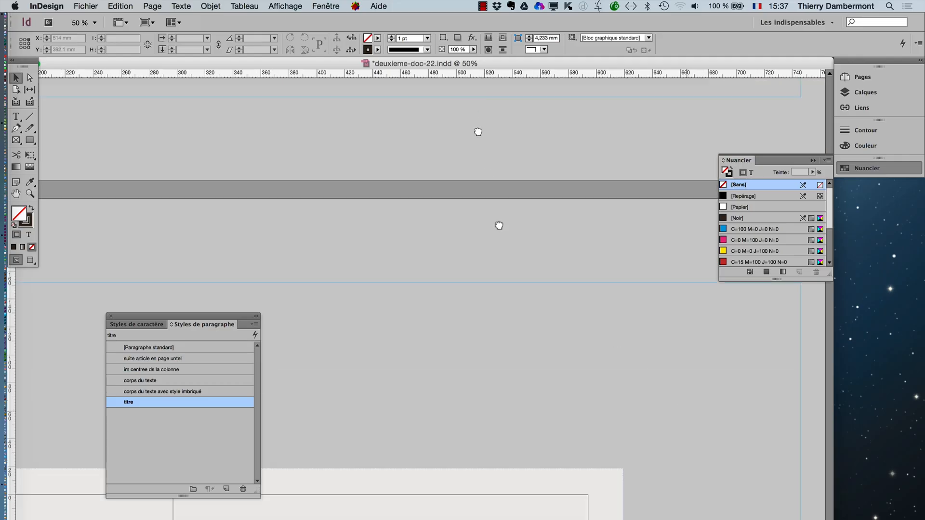
drag(518, 331, 581, 187)
drag(417, 303, 256, 138)
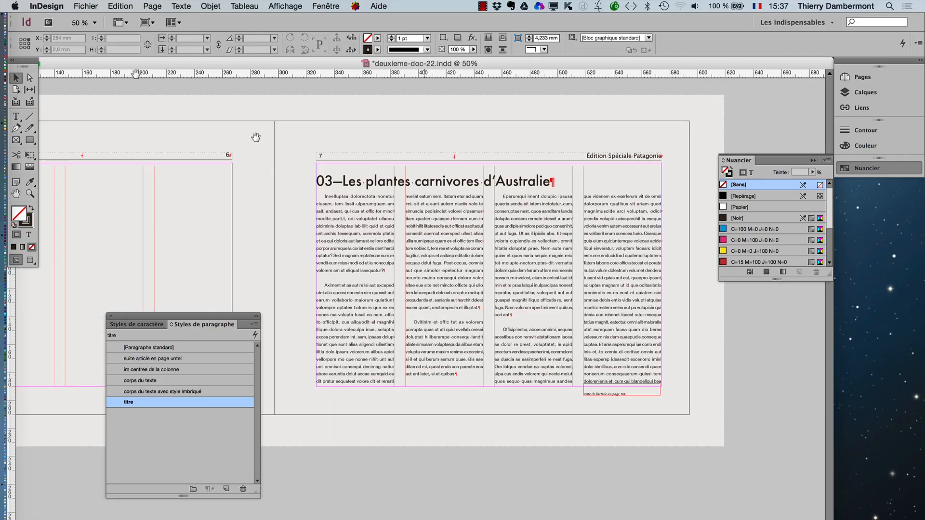
- Save a new version of the document as deuxieme-doc-23.indd
click(85, 6)
click(113, 110)
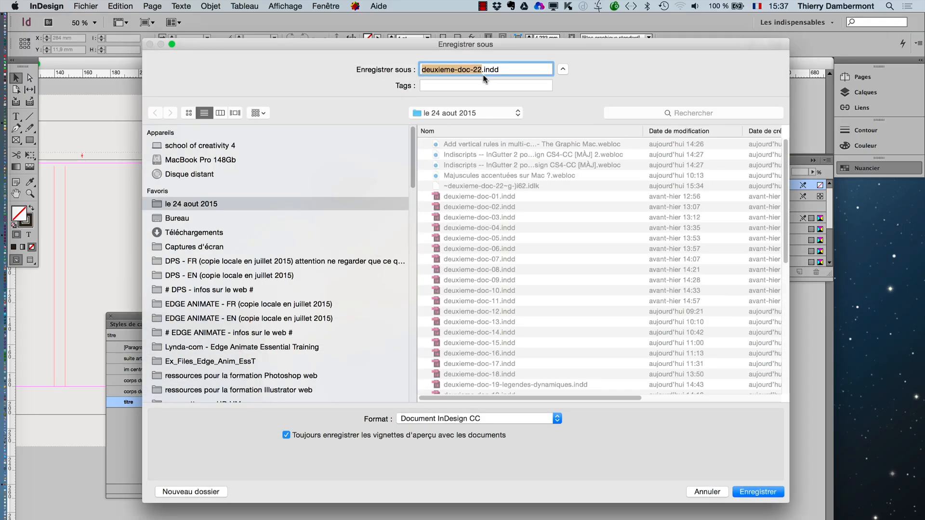
click(481, 71)
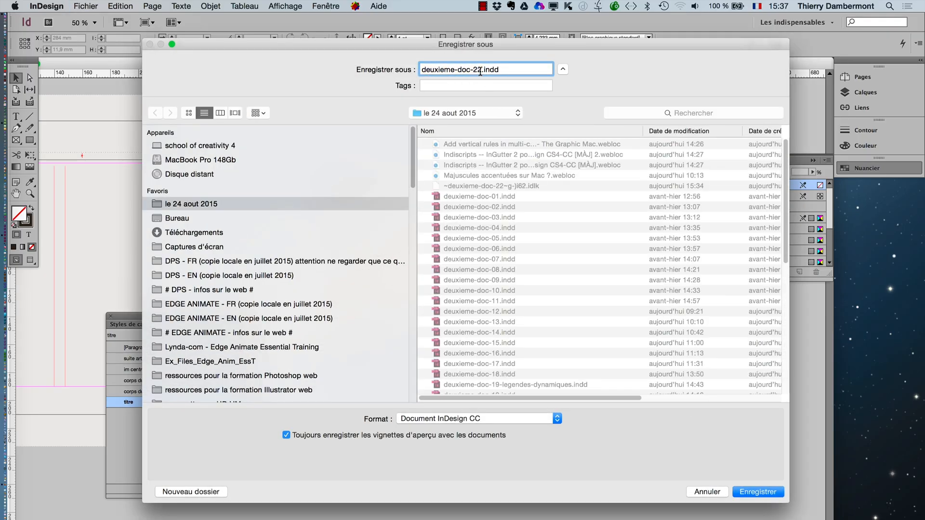
key(BackSpace)
text(3)
click(772, 495)
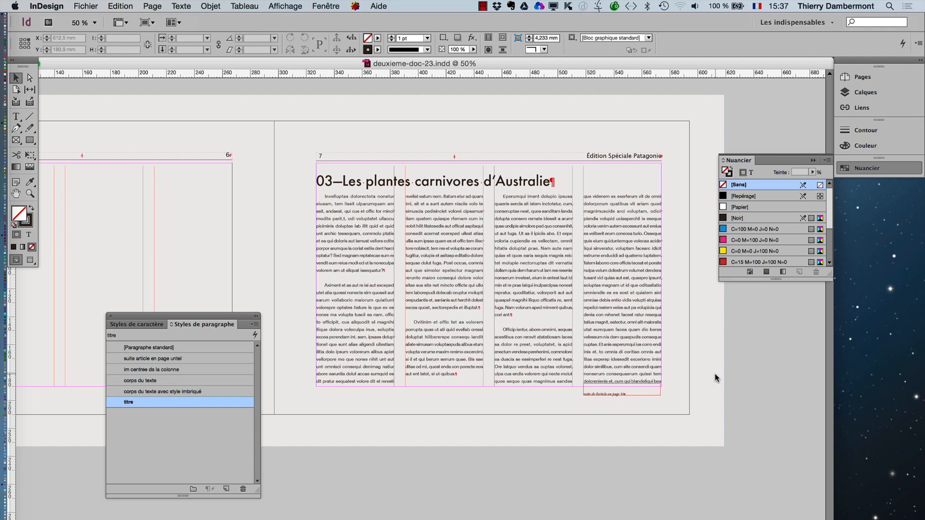
- Insert a new paragraph reading "Les grands specimens de plantes" before the first body paragraph under the page 7 title
click(495, 286)
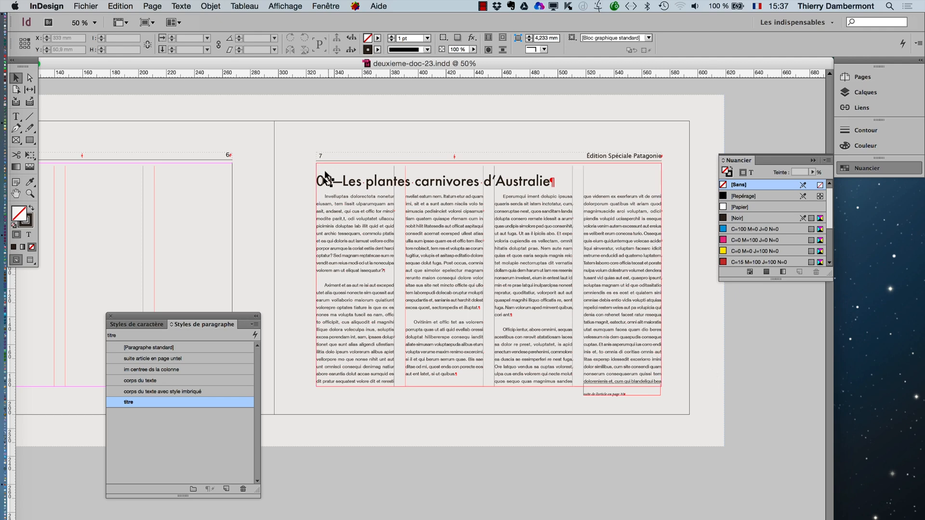
scroll(333, 192, up, 4)
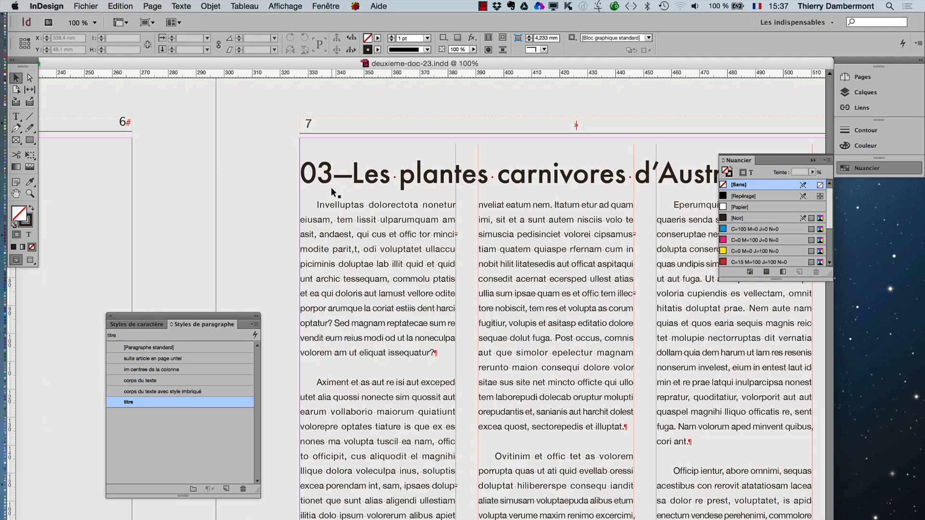
click(16, 117)
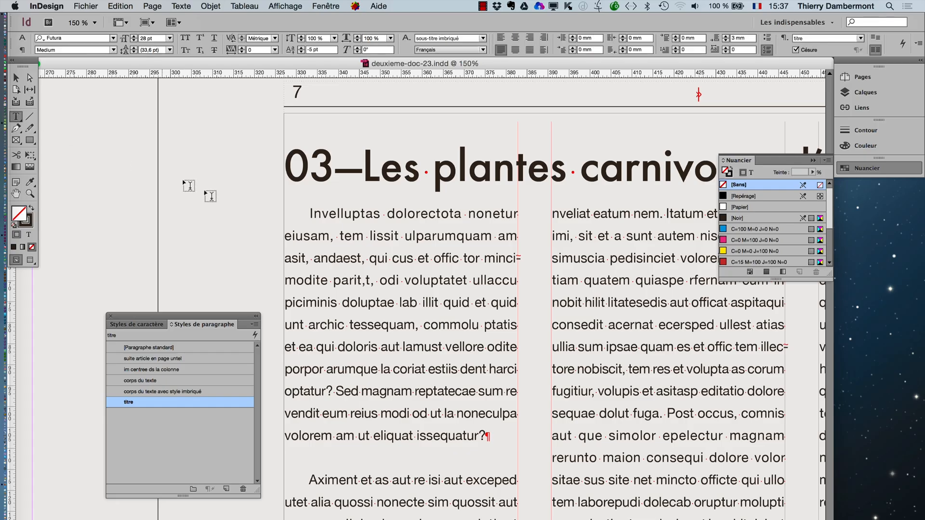
click(307, 214)
key(Return)
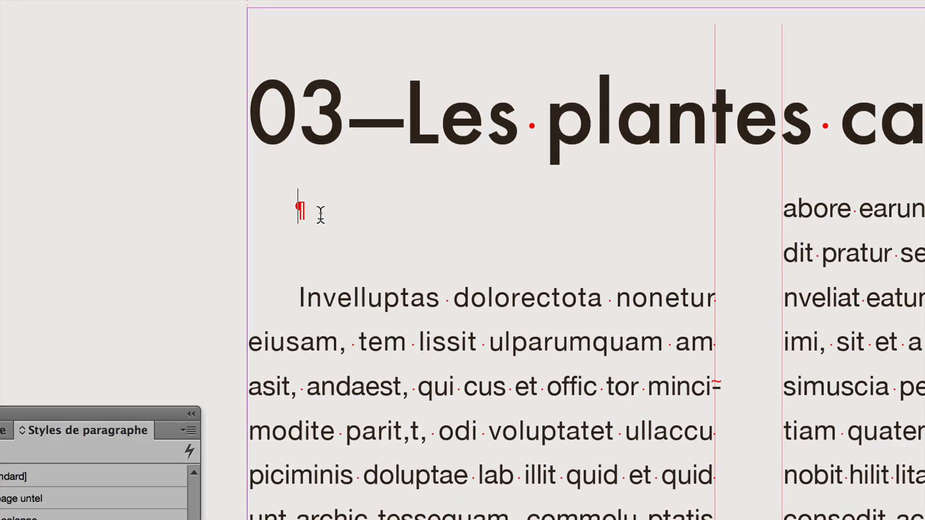
text(Ies grands sp)
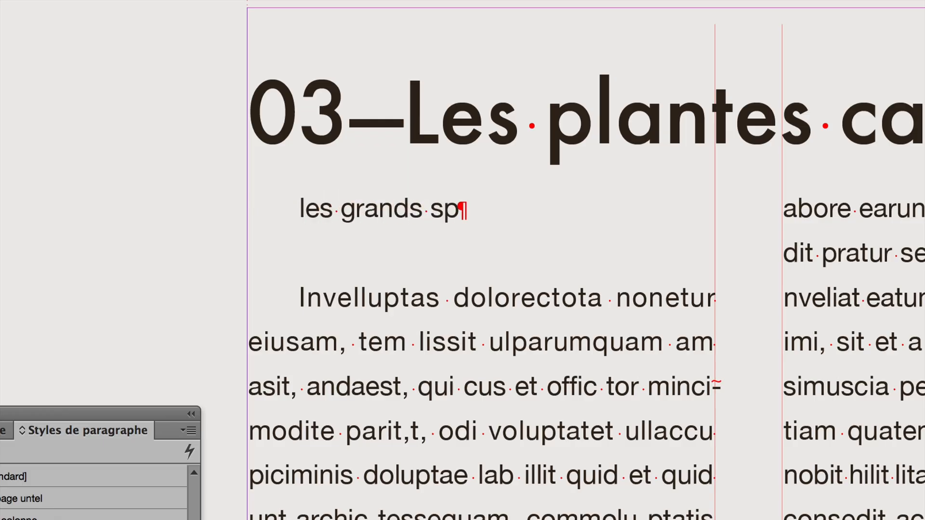
text(ecimens de plan)
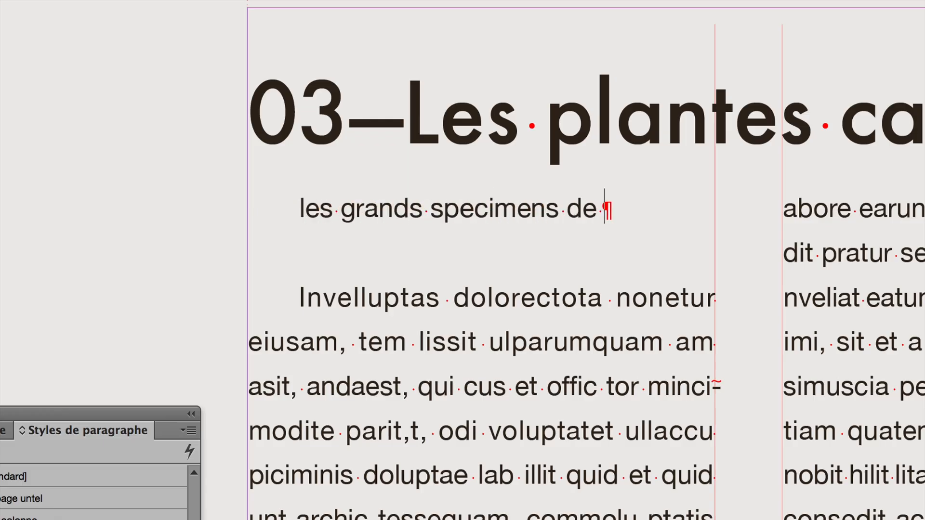
text(tes)
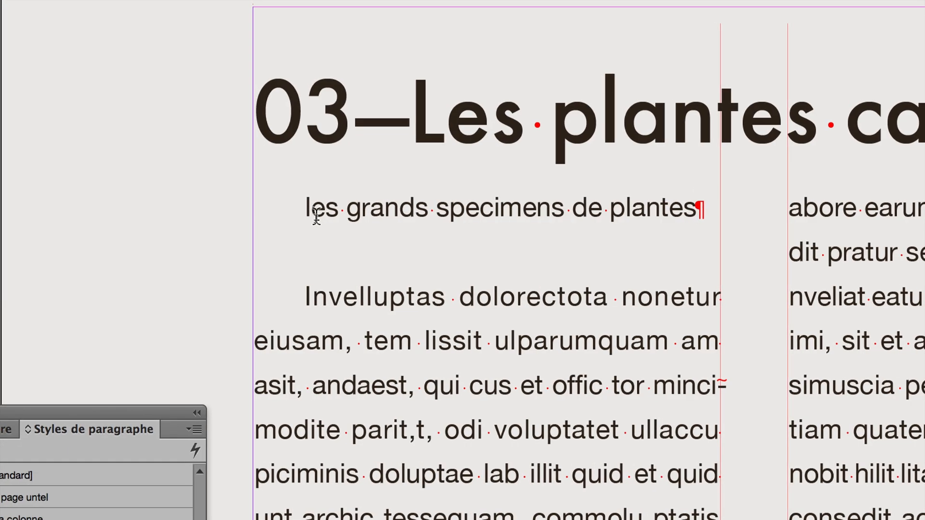
key(BackSpace)
text(L)
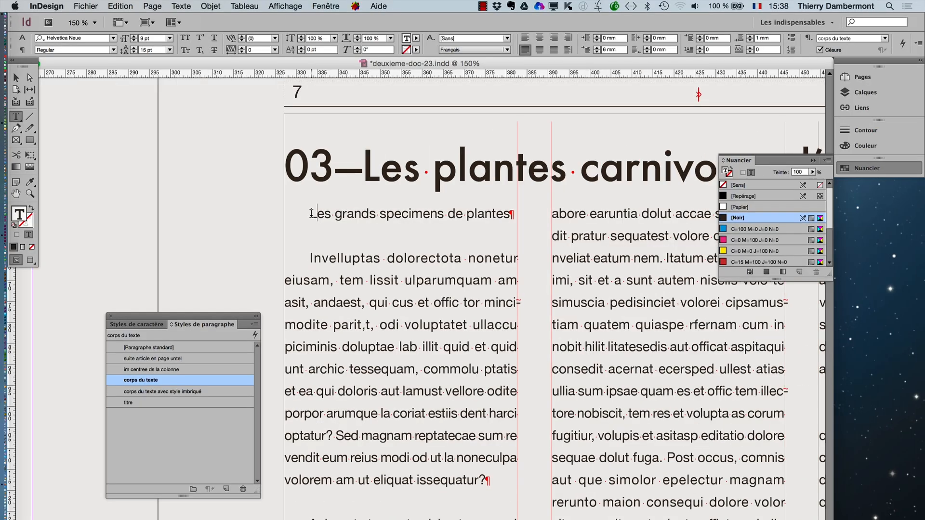
- Set the font size of the whole "Les grands specimens de plantes" line to 12 pt
drag(310, 214, 520, 215)
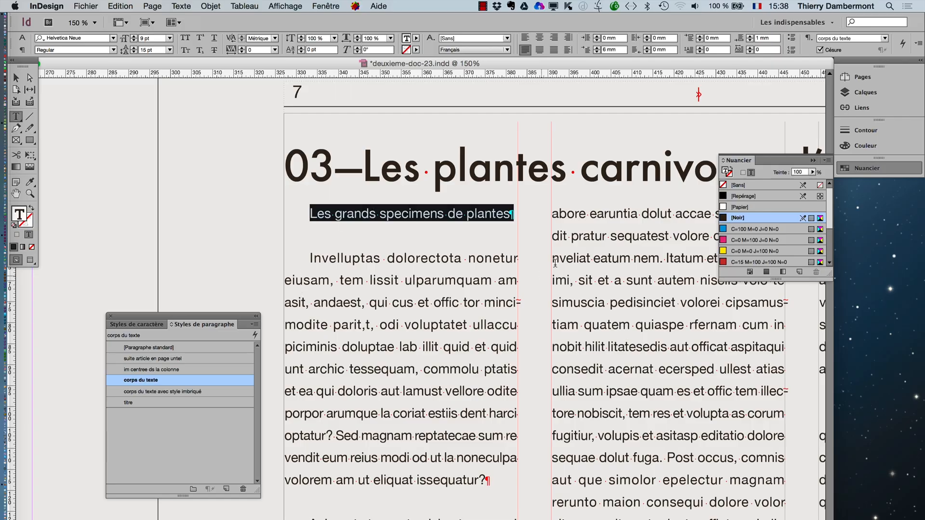
click(175, 7)
click(207, 57)
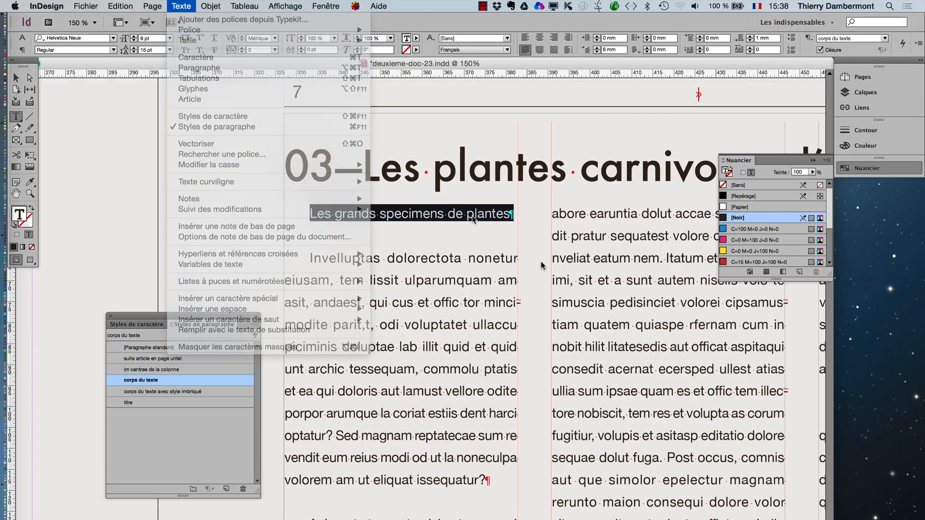
drag(437, 247, 165, 142)
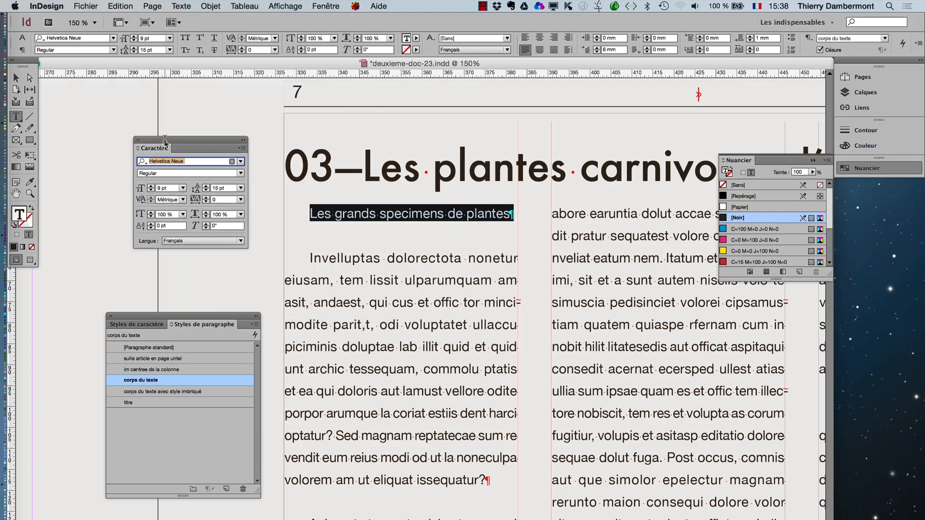
click(150, 186)
click(150, 186)
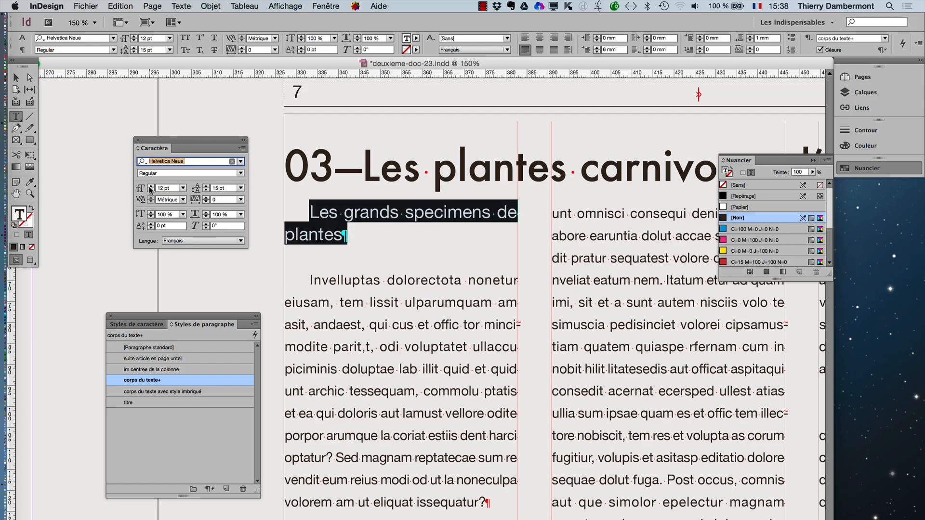
- Display the paragraph formatting settings and set the first-line indent of the selected subtitle to 0 mm
click(178, 5)
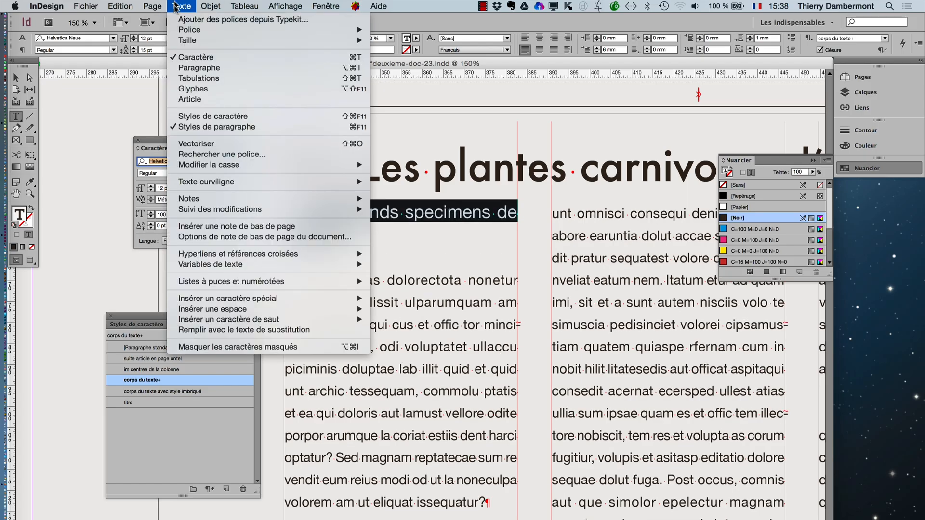
click(198, 77)
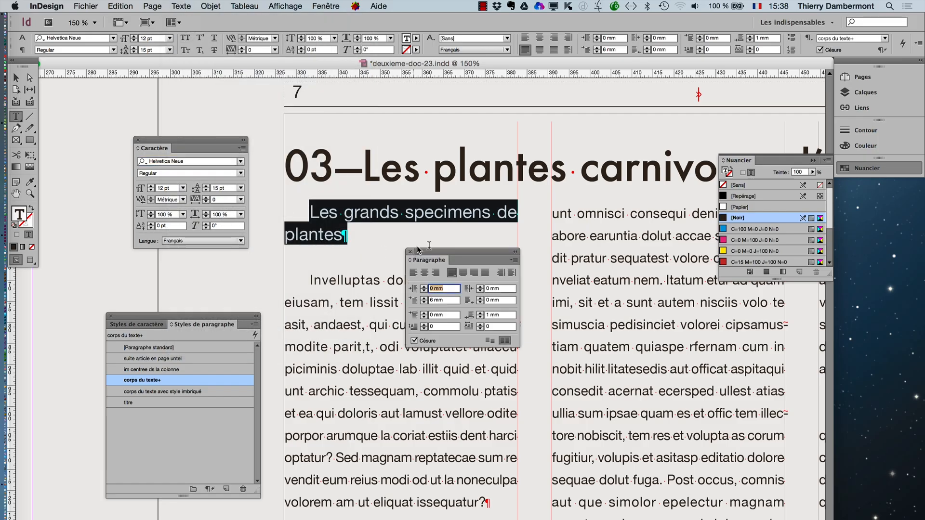
drag(428, 258, 305, 103)
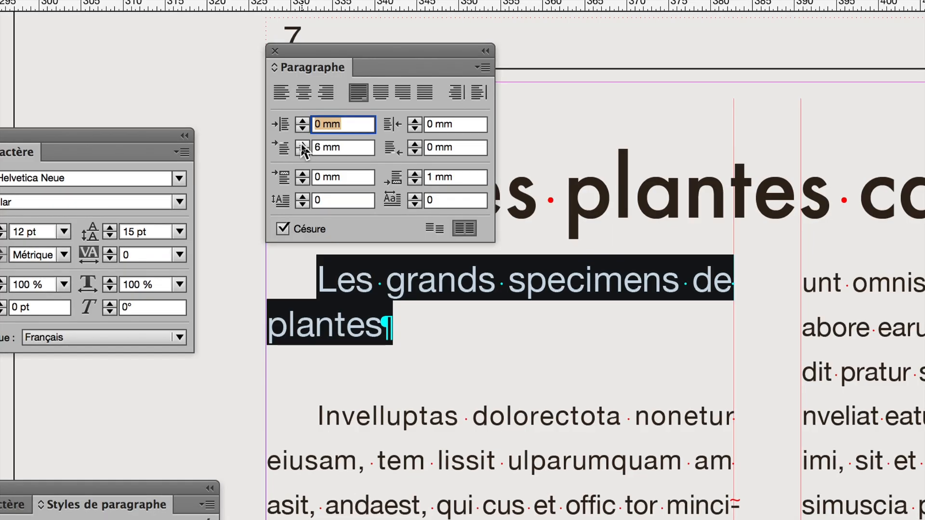
click(302, 147)
click(302, 148)
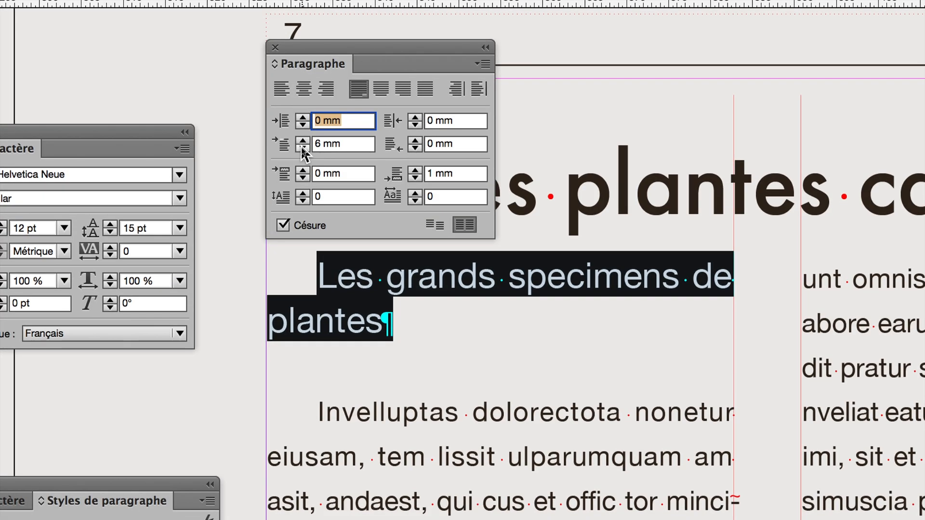
click(302, 147)
click(302, 148)
click(302, 147)
click(302, 147)
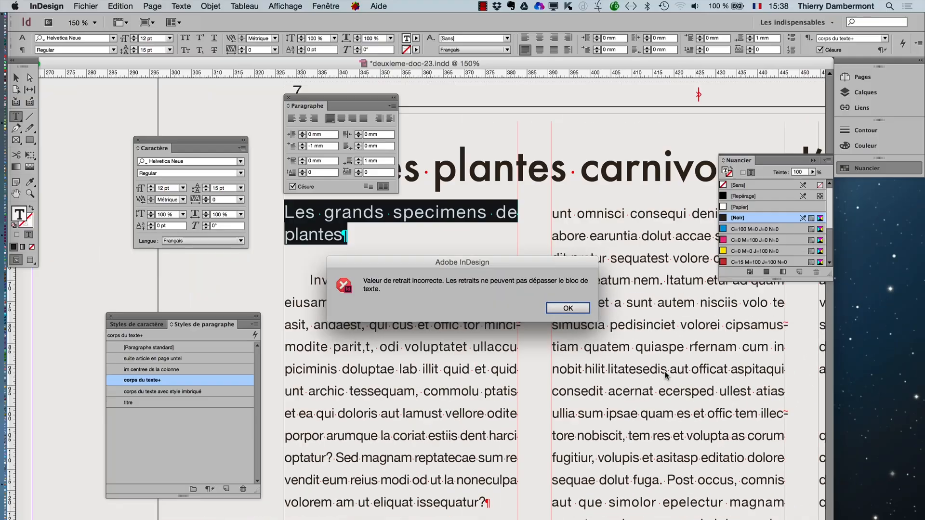
click(382, 181)
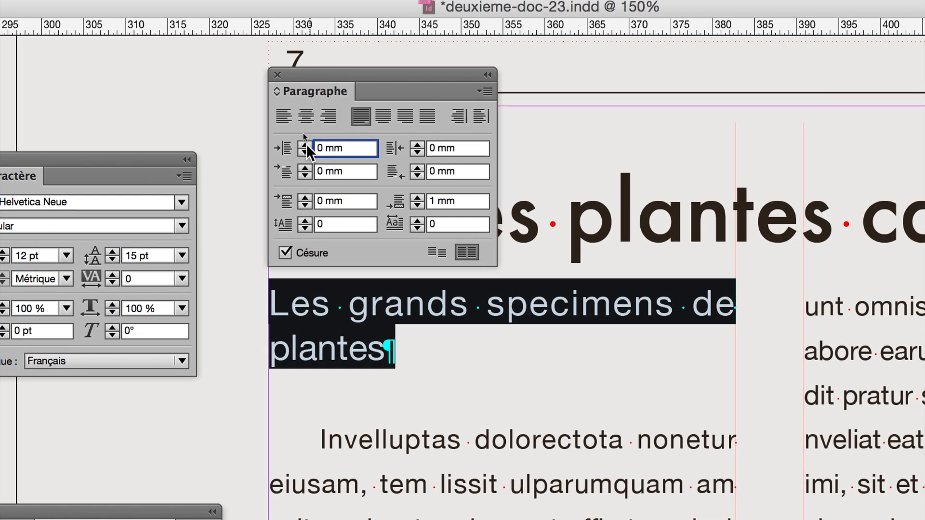
- Give the selected subtitle a hanging indent with a 6 mm left indent and a -3 mm first-line indent
click(296, 139)
click(296, 139)
click(307, 145)
click(307, 144)
click(306, 145)
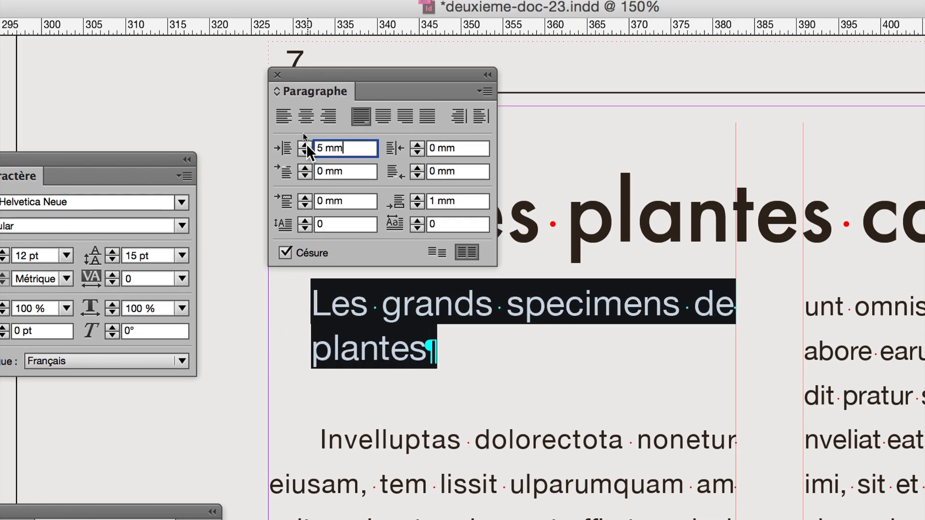
click(306, 145)
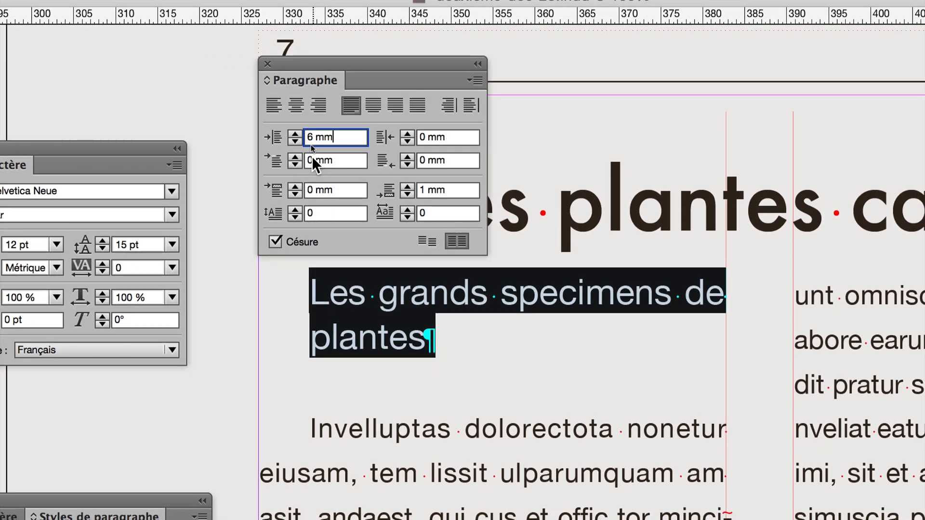
click(298, 163)
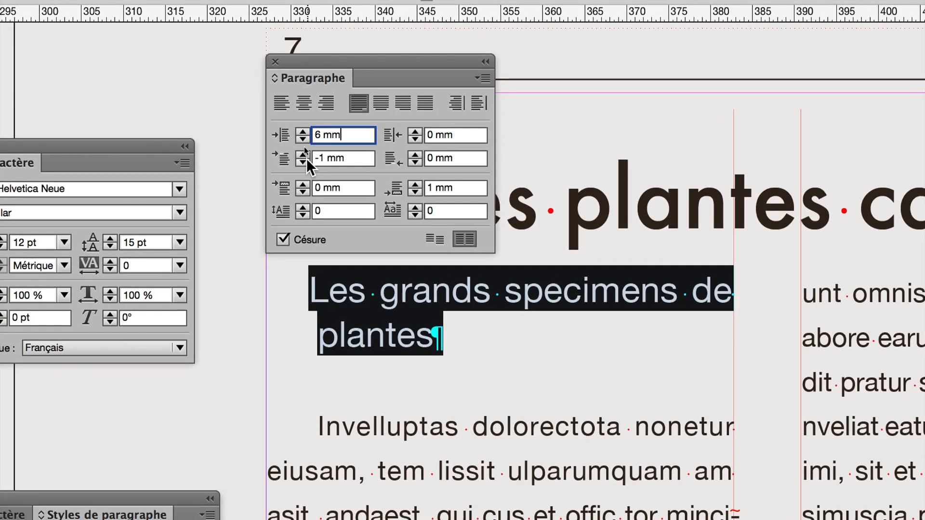
click(298, 163)
click(307, 158)
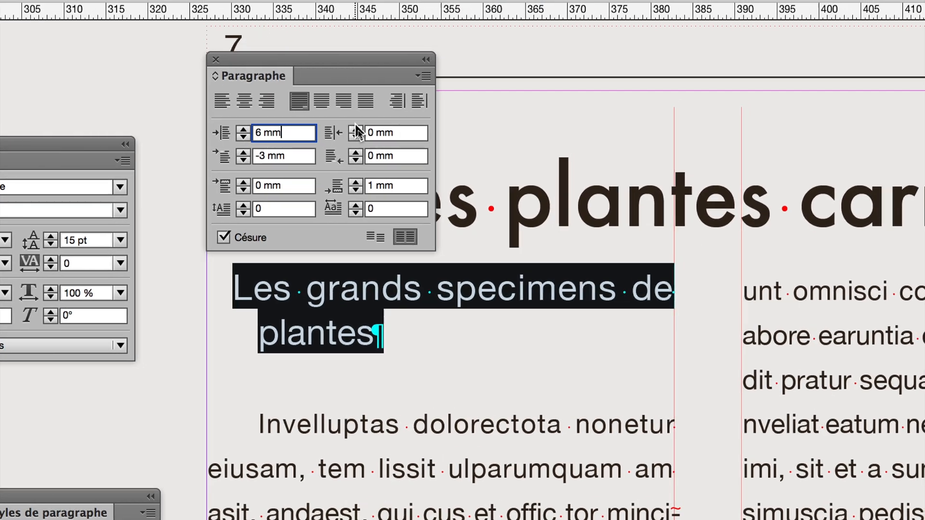
- Set the right indent of the selected subtitle to 9 mm and uncover the start of the article title
click(356, 130)
click(356, 129)
click(355, 129)
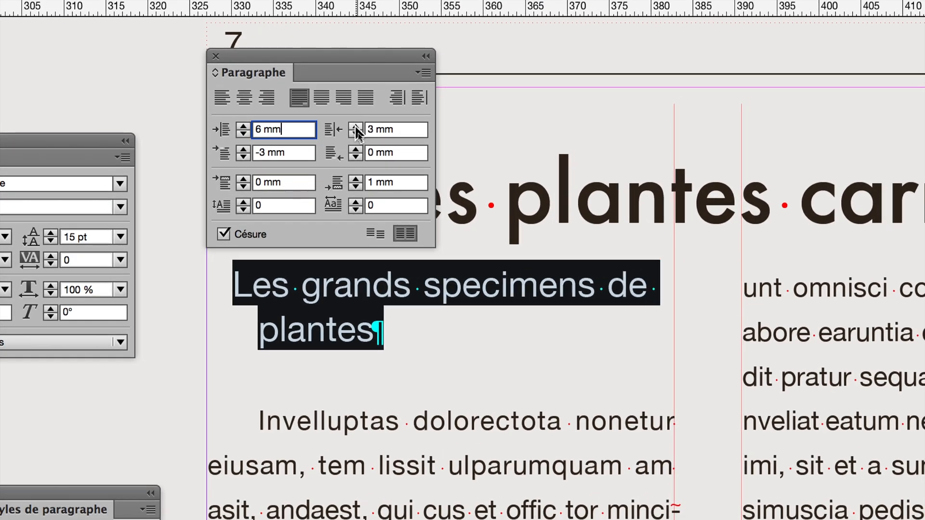
click(355, 129)
click(356, 129)
click(355, 129)
click(355, 129)
click(355, 126)
click(355, 127)
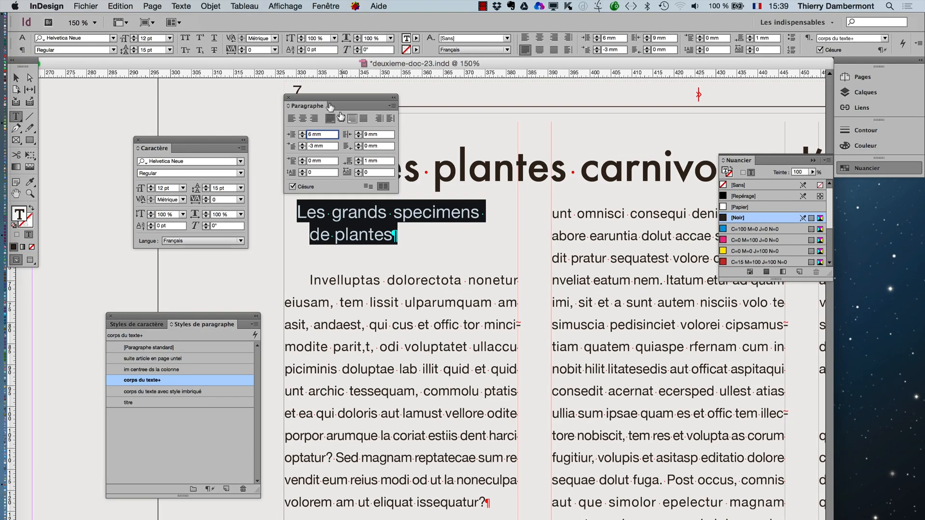
drag(319, 99, 539, 111)
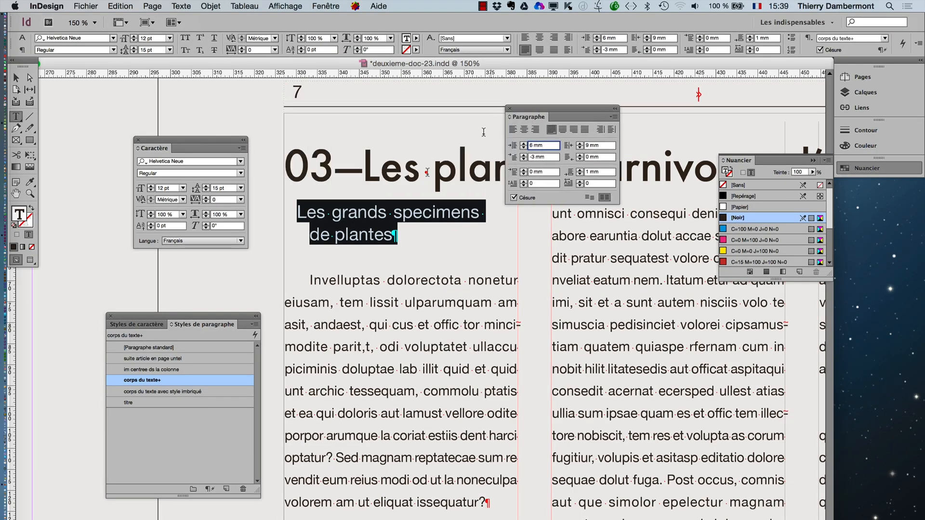
- Create a paragraph style named "titre de second niveau" from the formatted subtitle, based on [Aucun style]
drag(168, 316, 519, 252)
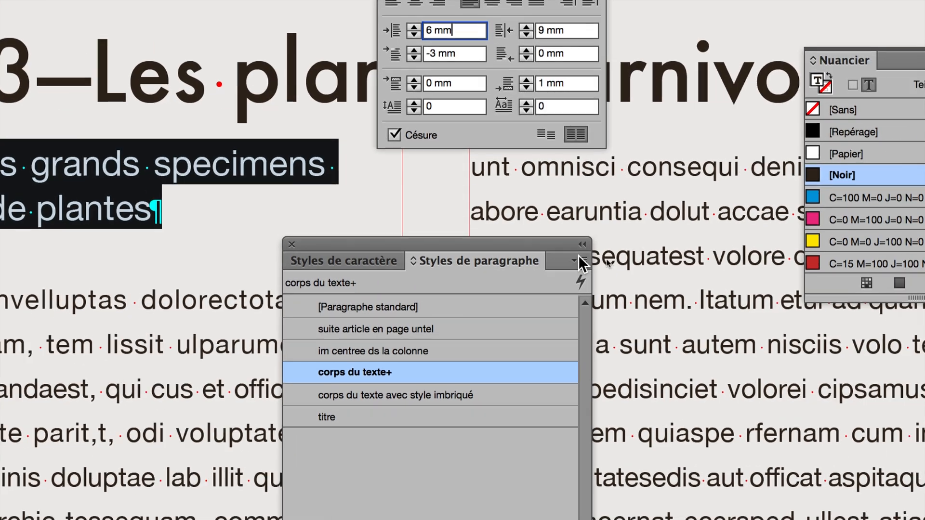
click(578, 257)
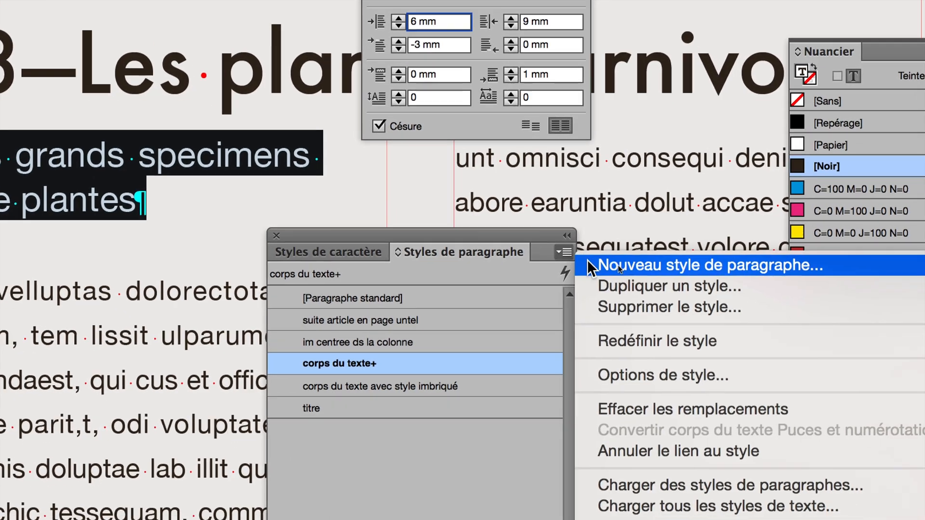
click(588, 263)
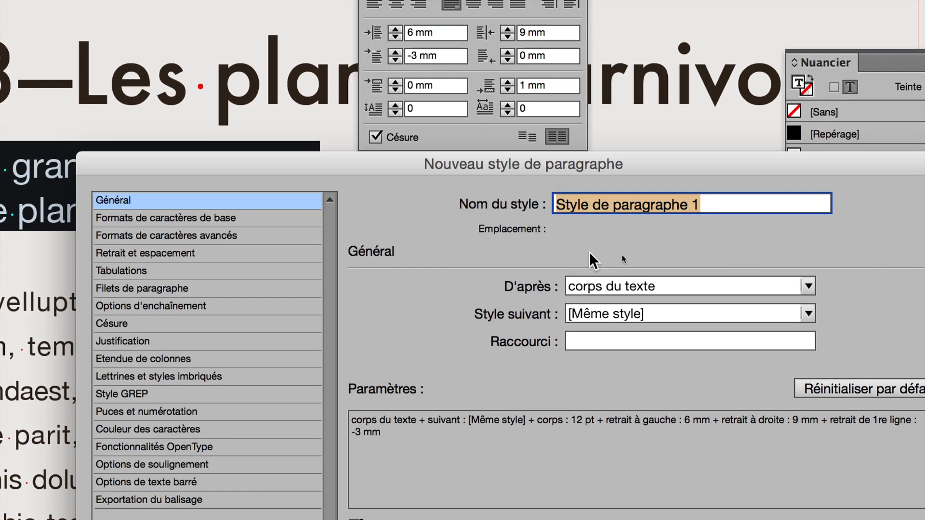
text(titre de s)
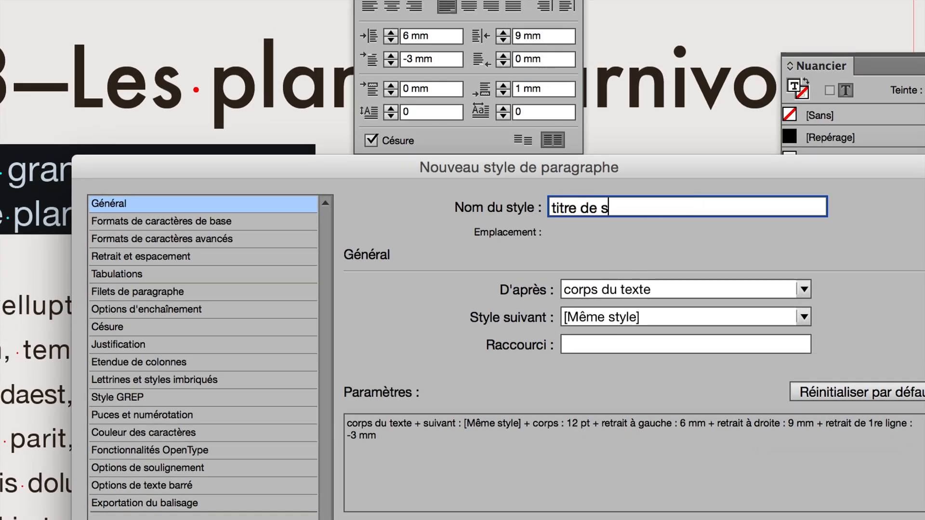
text(econd niveau)
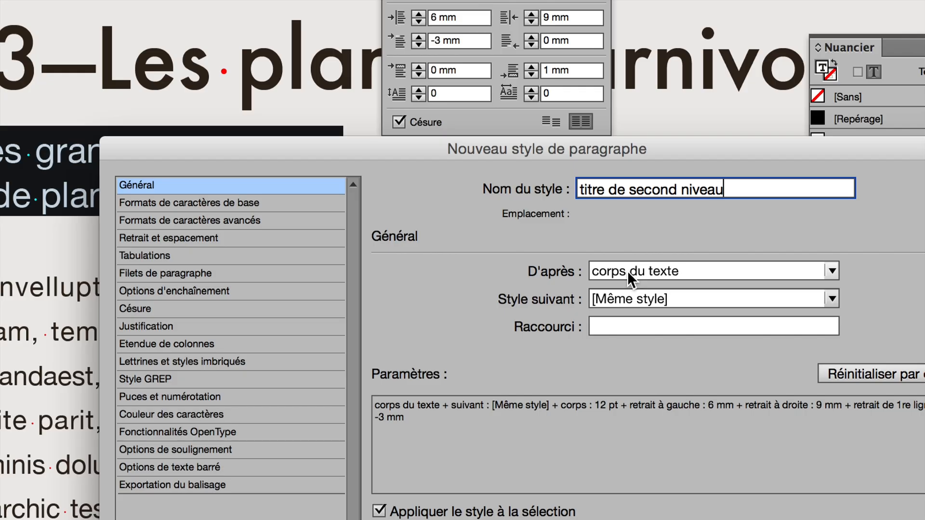
click(628, 272)
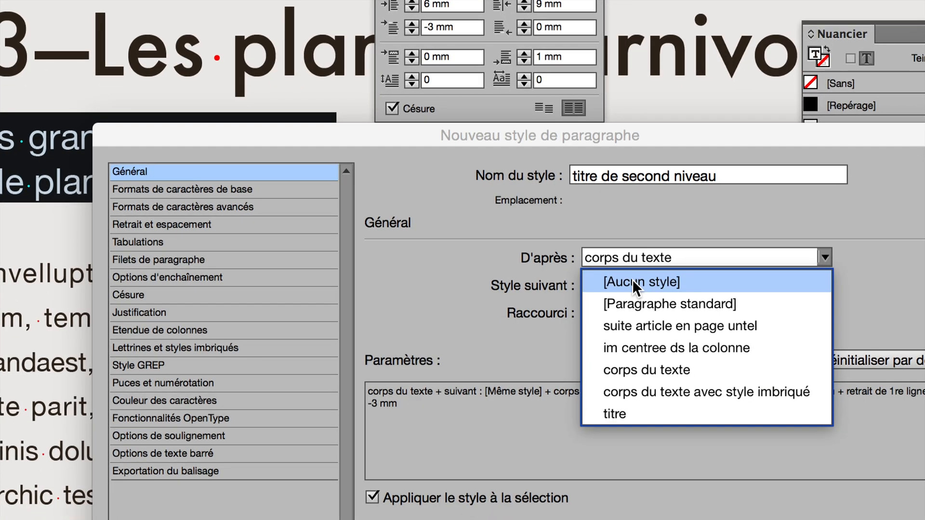
click(632, 281)
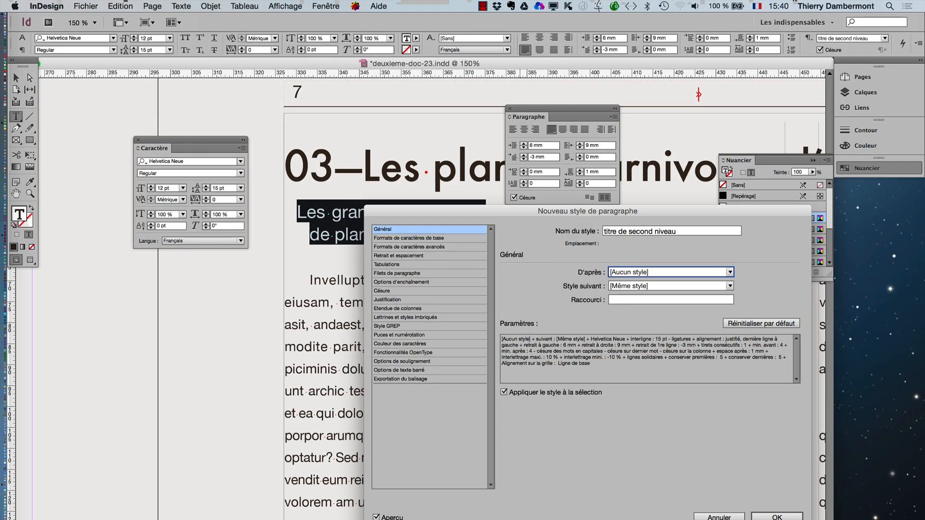
key(Return)
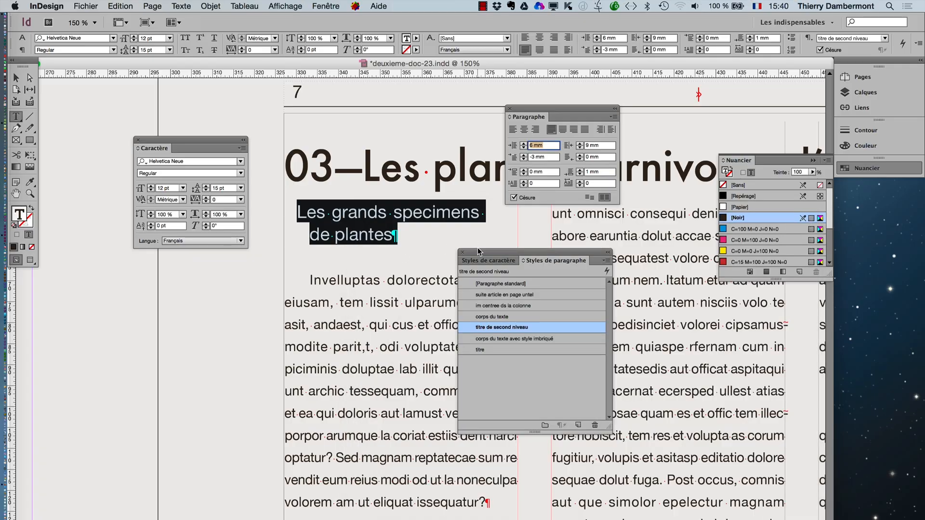
drag(479, 250, 169, 309)
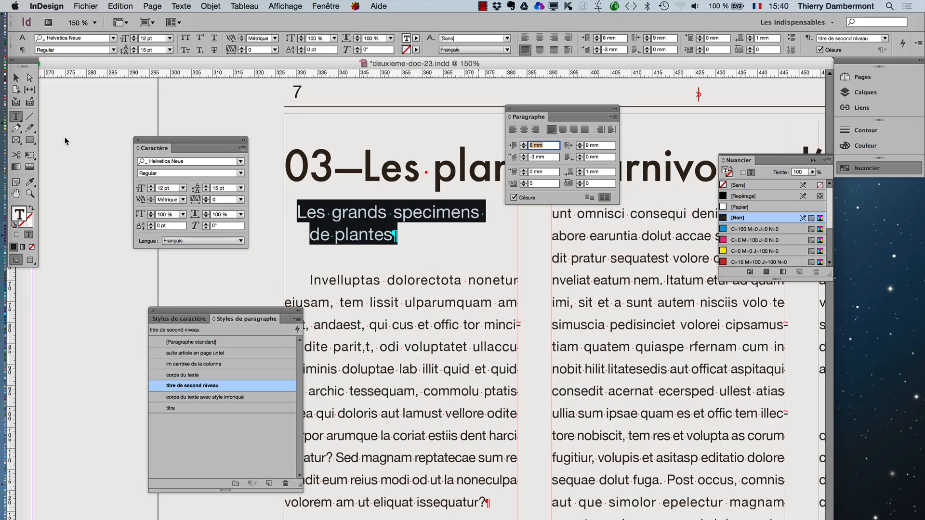
- Check which paragraph style is applied to the subtitle text, with everything deselected before and after
click(16, 78)
click(88, 156)
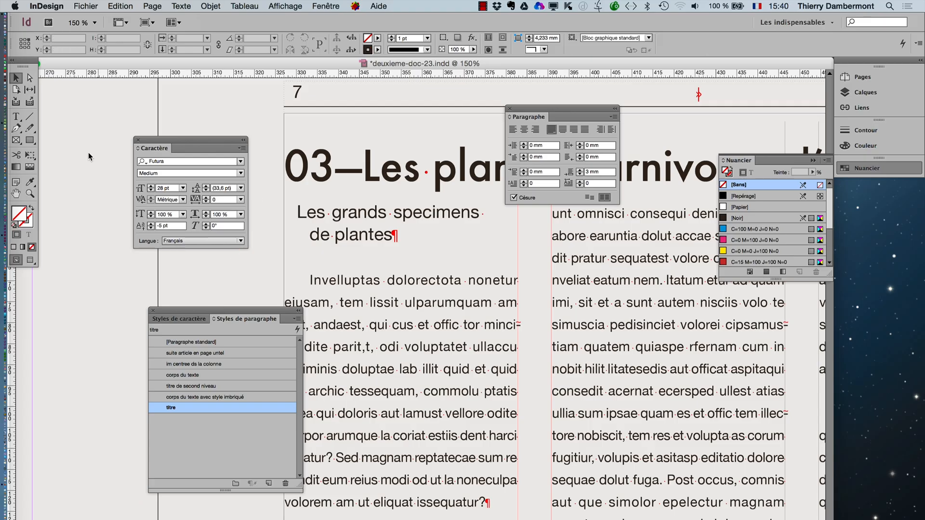
key(t)
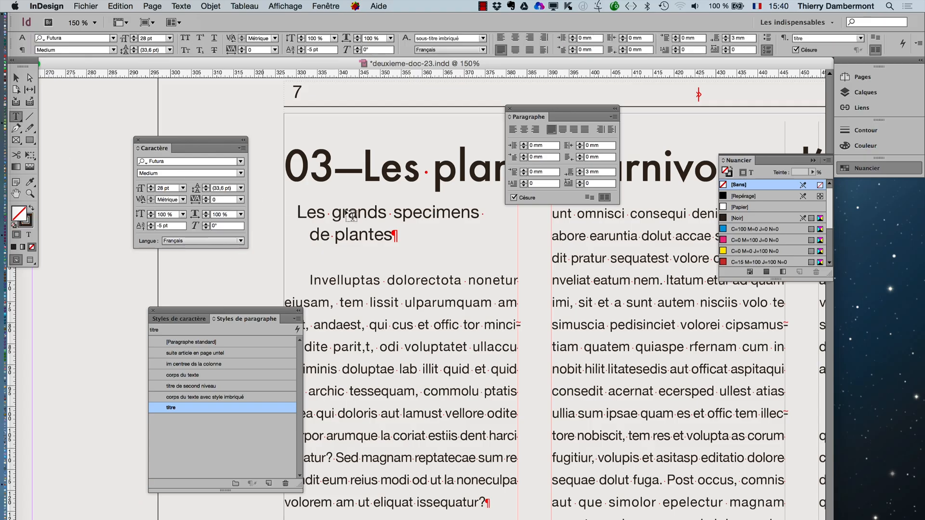
click(349, 214)
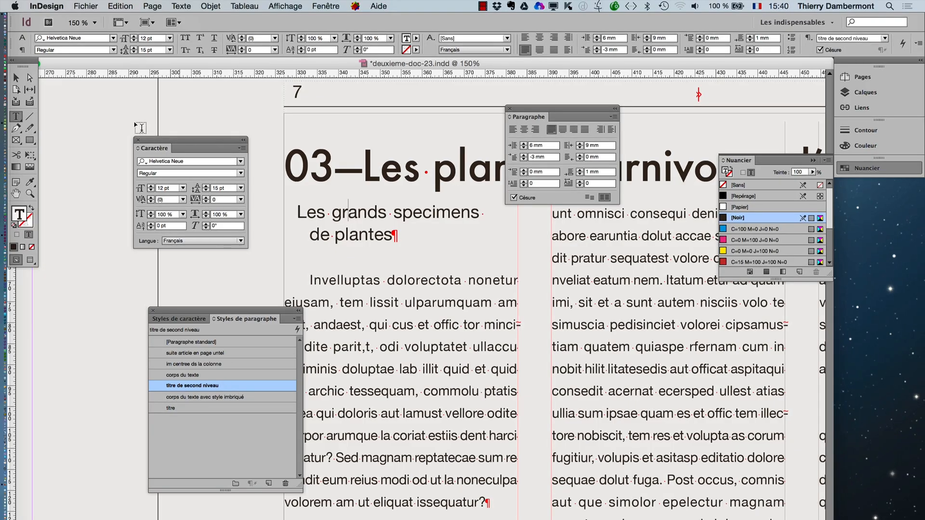
click(16, 78)
click(89, 140)
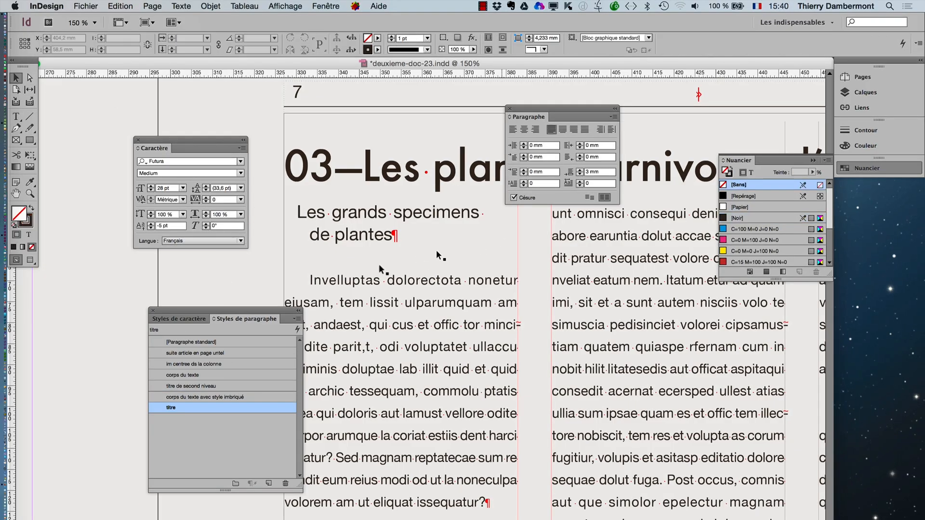
- Place the "titre" paragraph style directly above "titre de second niveau" and move both into a new style group
drag(210, 313, 452, 239)
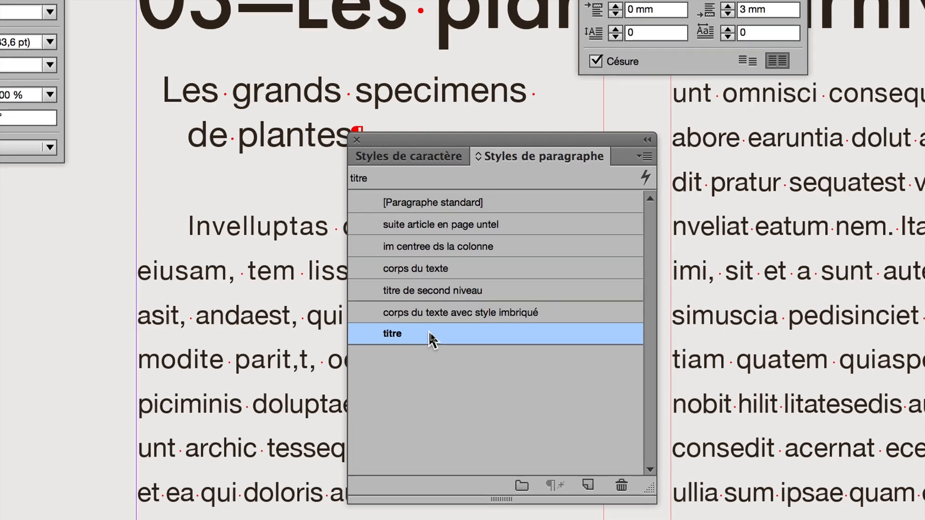
drag(440, 335, 435, 303)
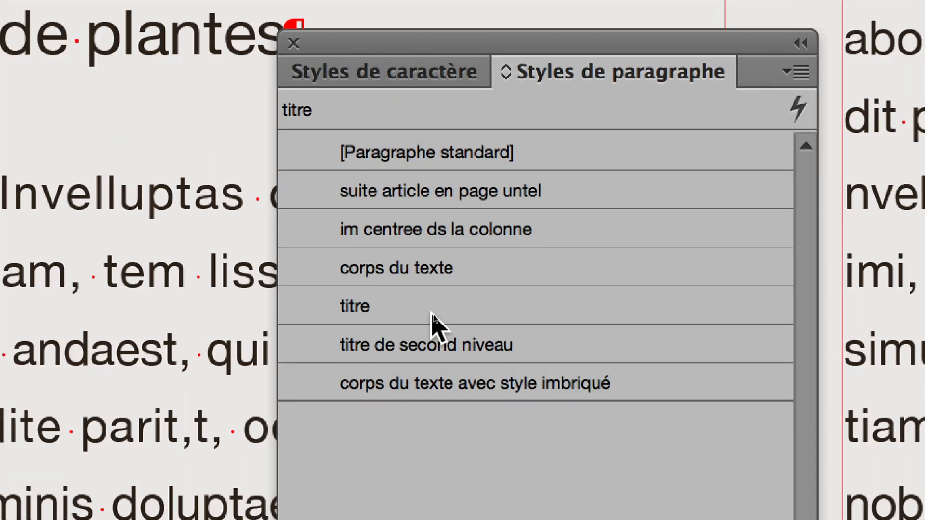
click(431, 313)
shift+click(432, 345)
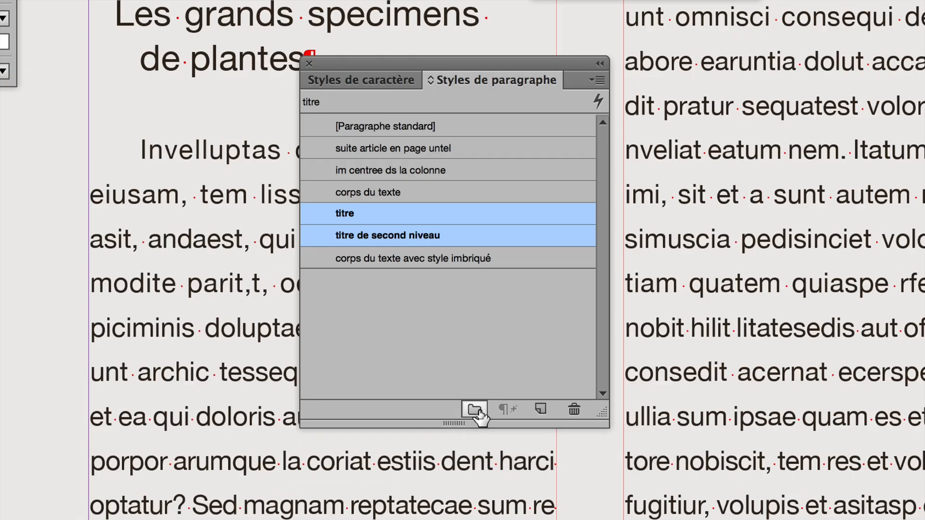
click(474, 410)
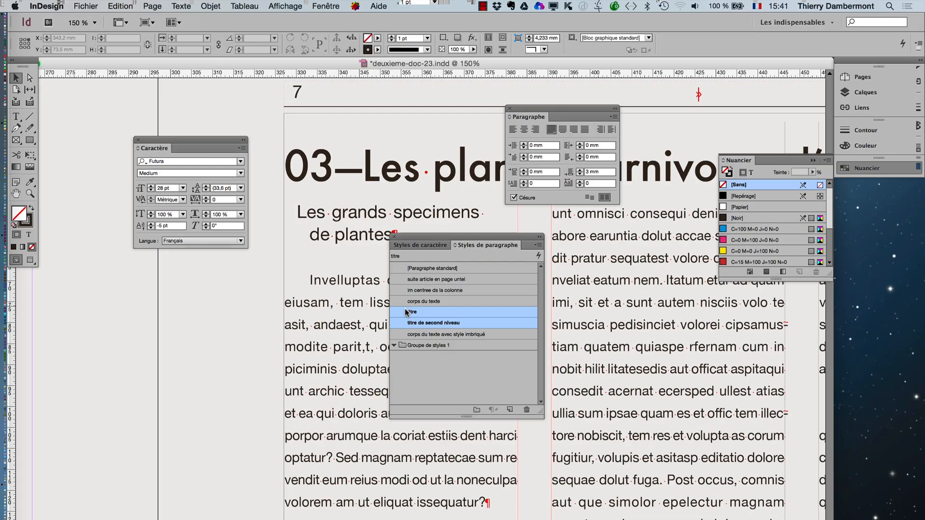
drag(419, 328, 422, 348)
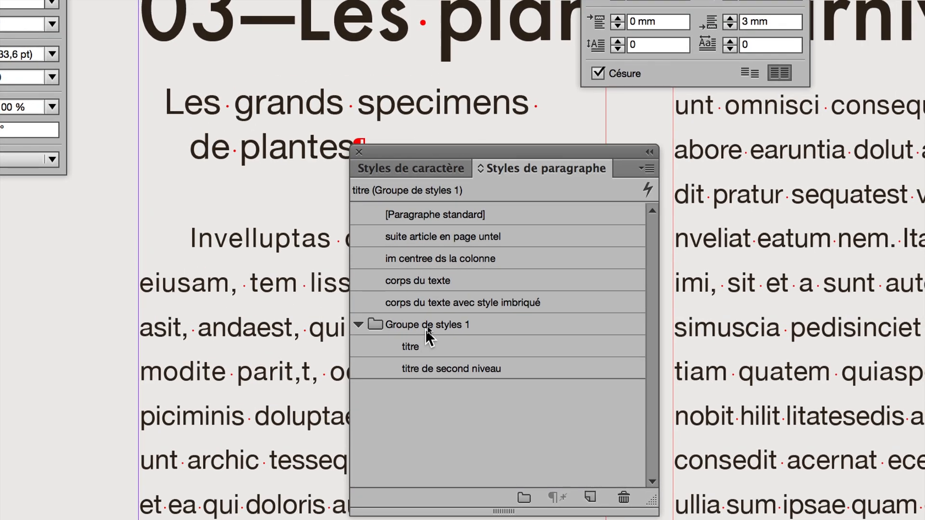
- Rename the style group containing the two title styles as "les titres" and collapse it
double_click(429, 319)
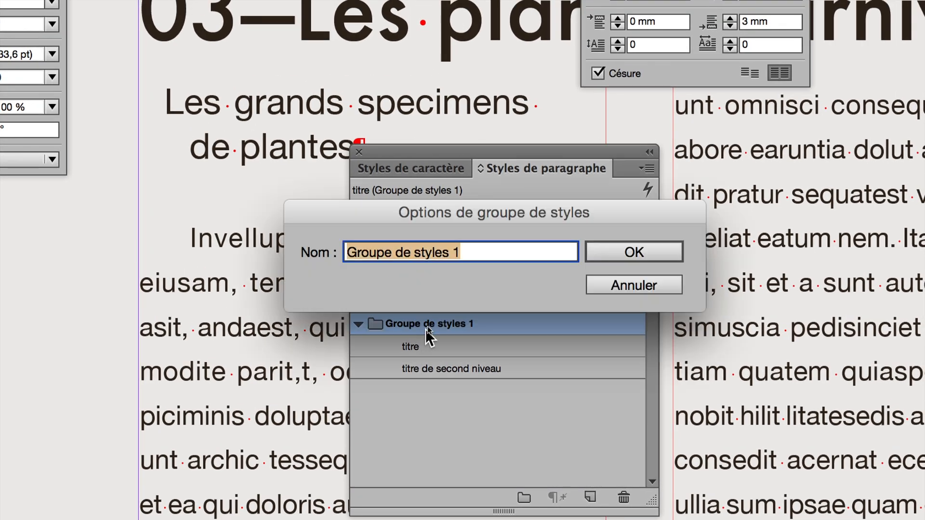
text(titres)
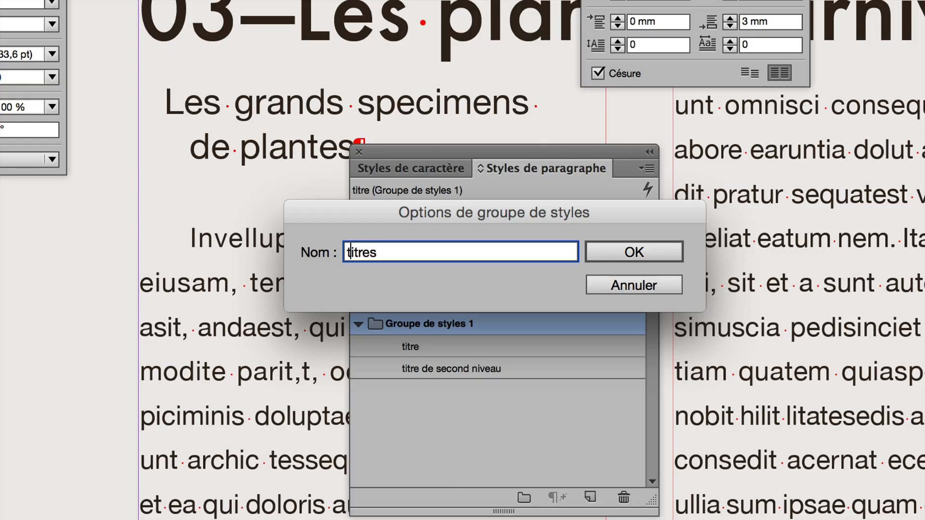
text(zles)
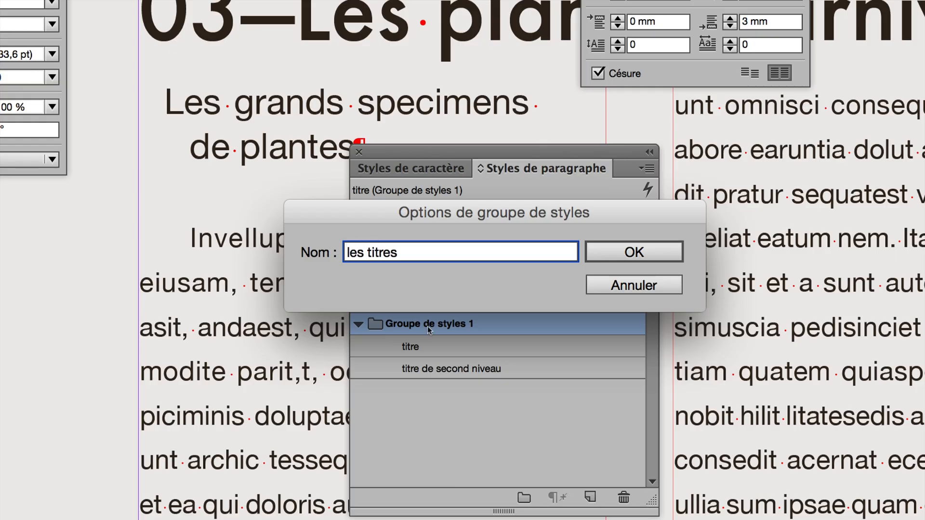
key(alt)
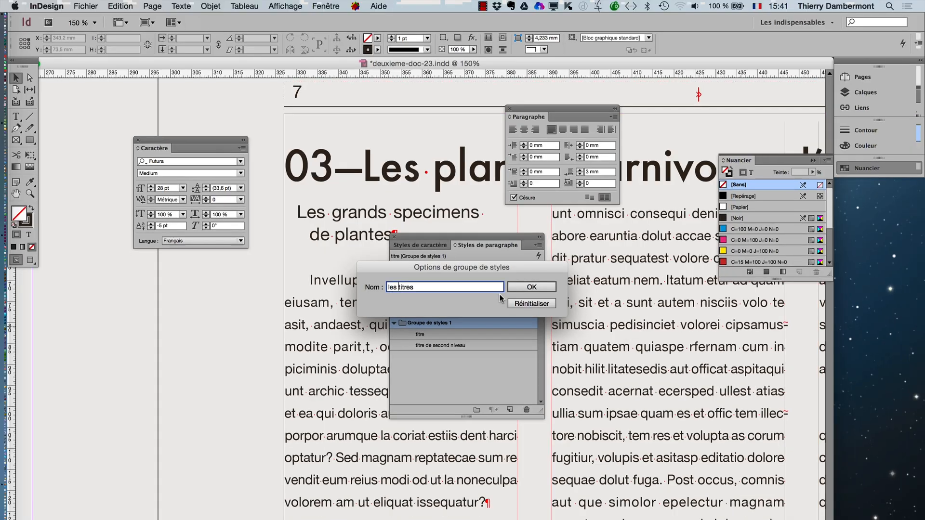
click(515, 288)
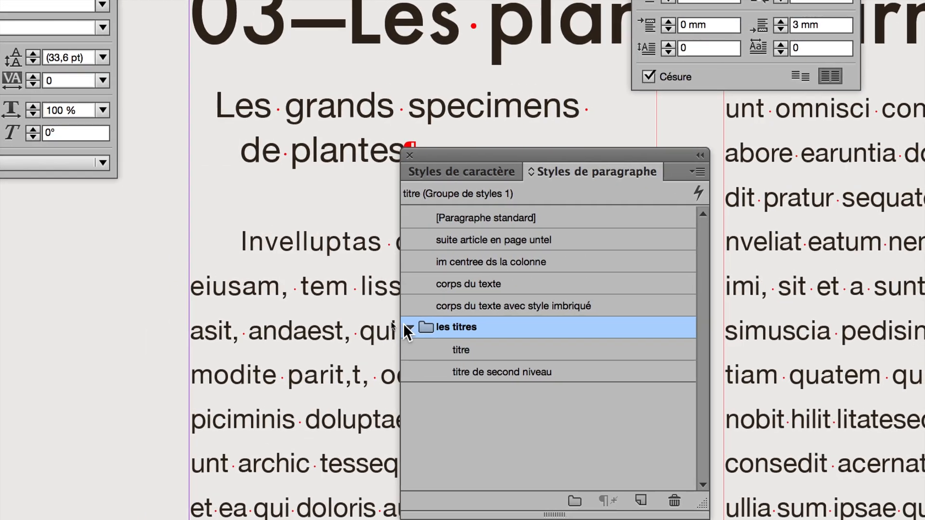
click(421, 327)
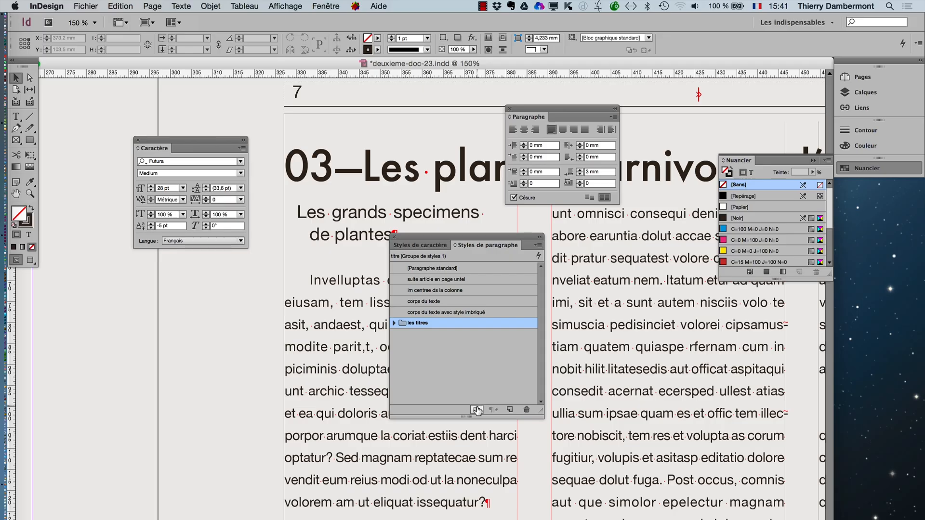
- Add a second paragraph style group and try to name it "corps du texte"
click(477, 410)
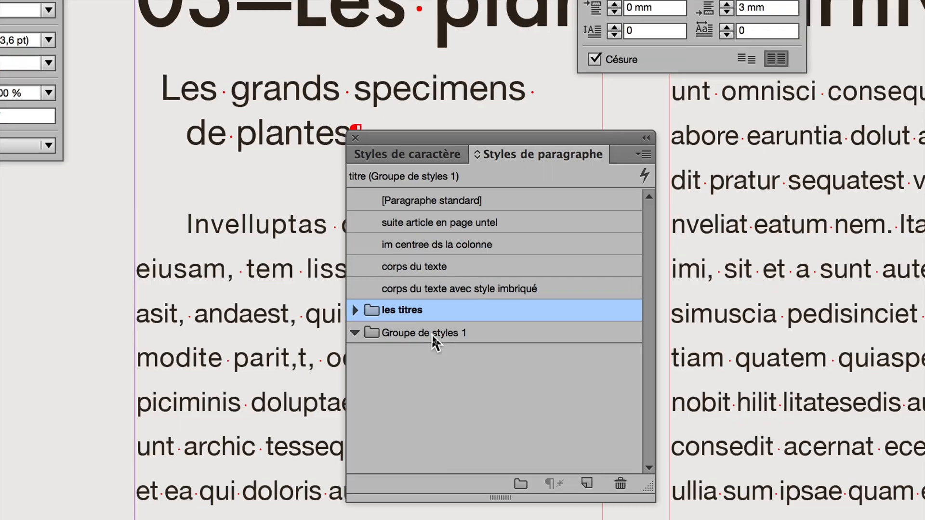
double_click(432, 335)
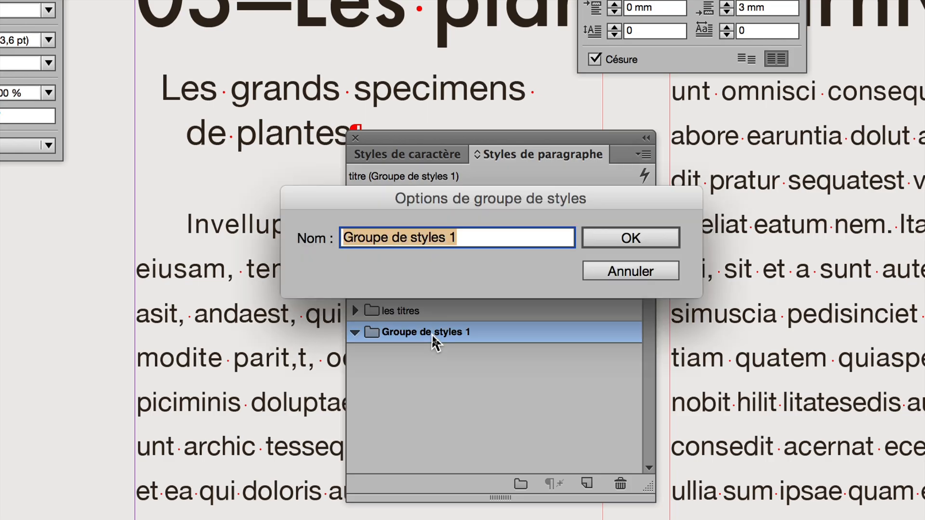
text(c)
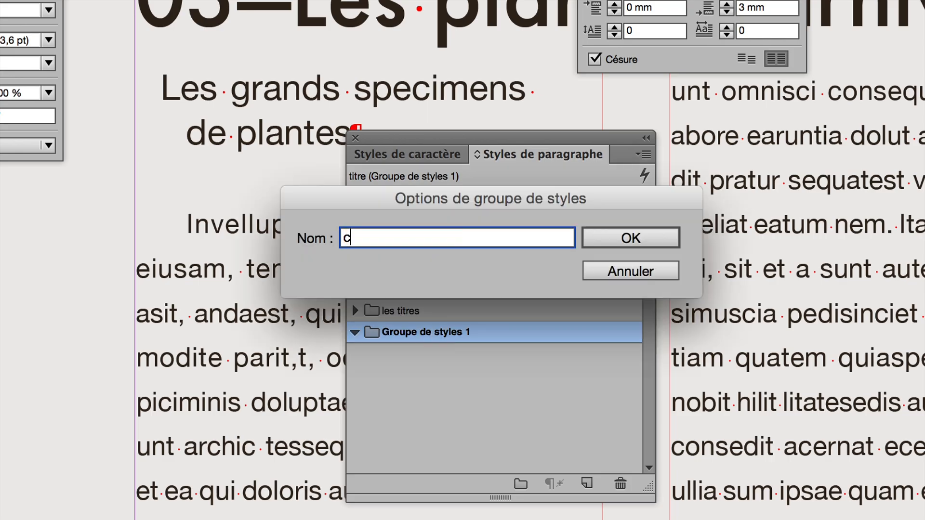
text(orps du texte)
key(Return)
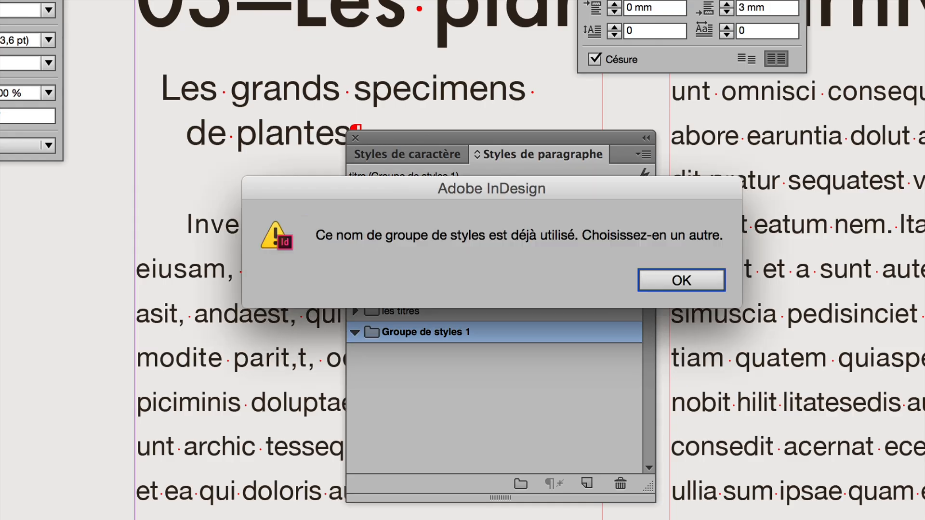
key(Return)
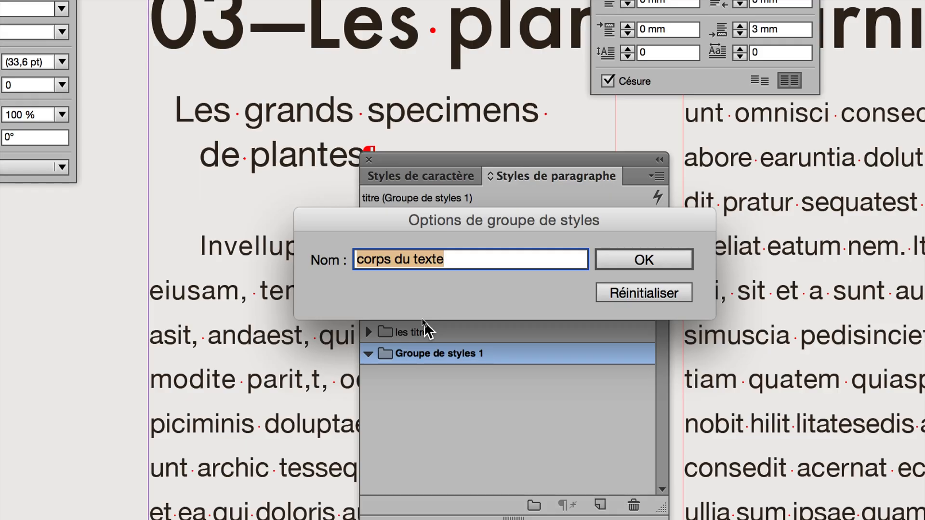
- Name the second style group "les styles corps du texte"
key(alt+super+8)
click(388, 288)
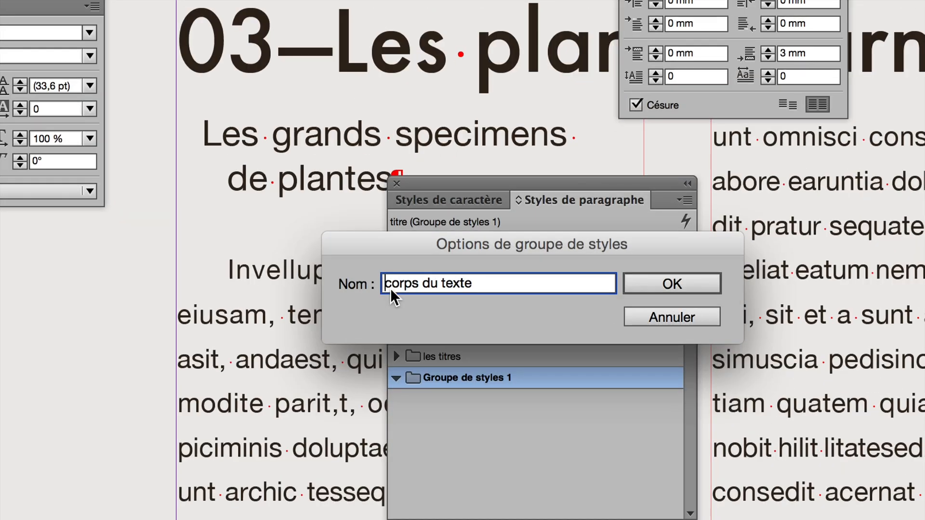
text(les sty)
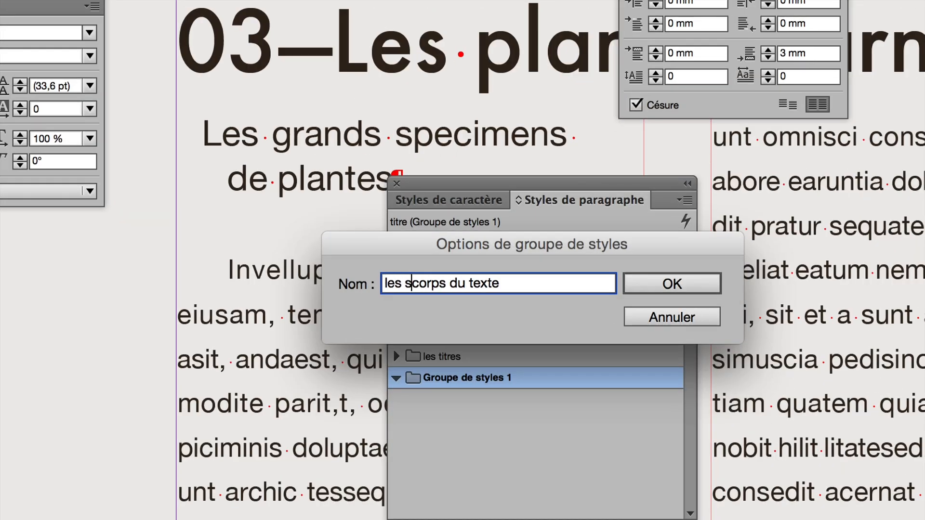
text(les)
key(alt+super+8)
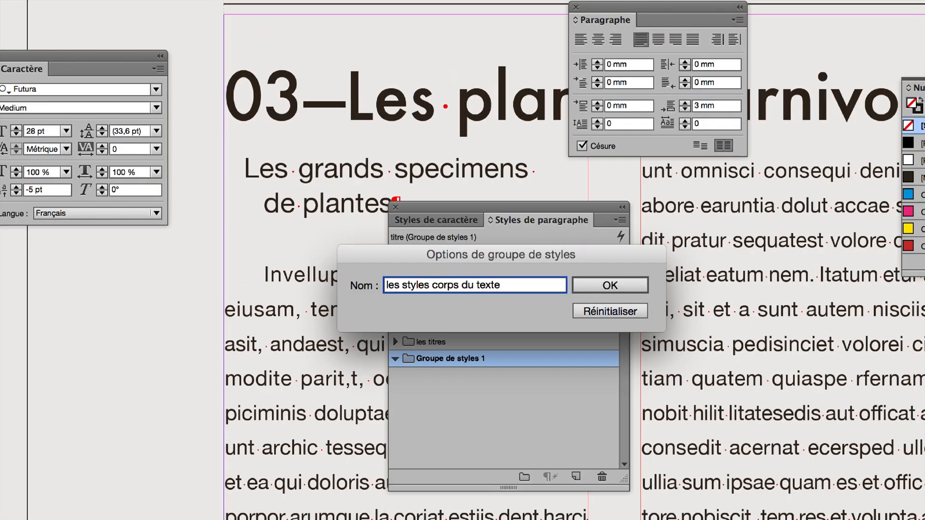
click(533, 288)
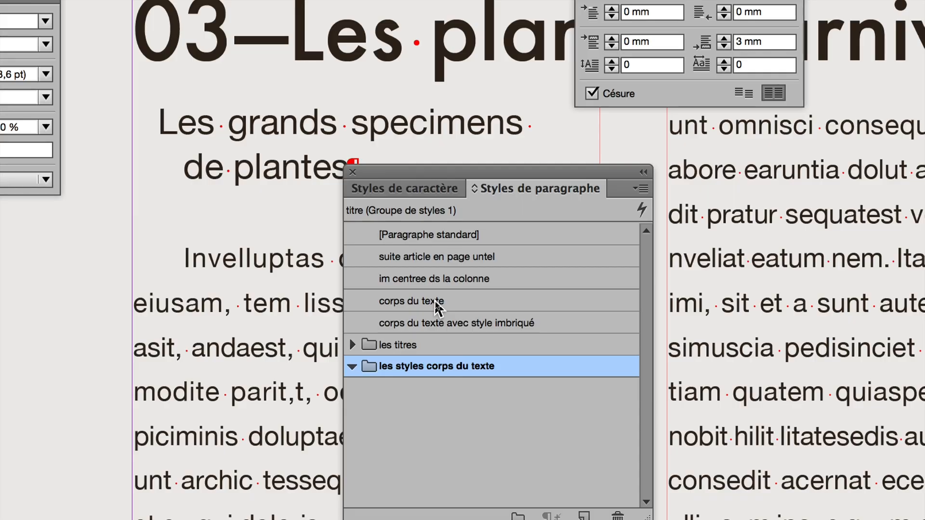
- Move both "corps du texte" styles into the "les styles corps du texte" group, collapse it, and clear the styles list off the article text
click(435, 302)
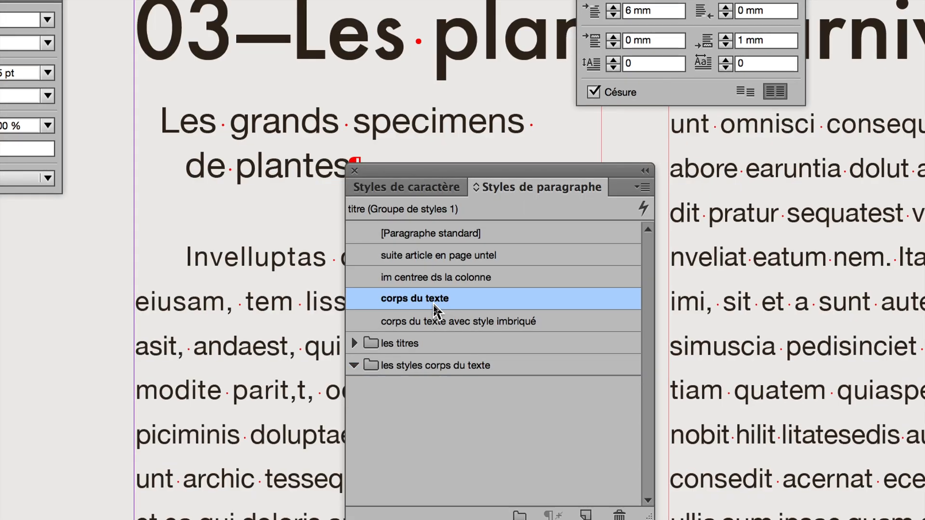
shift+click(432, 315)
click(432, 316)
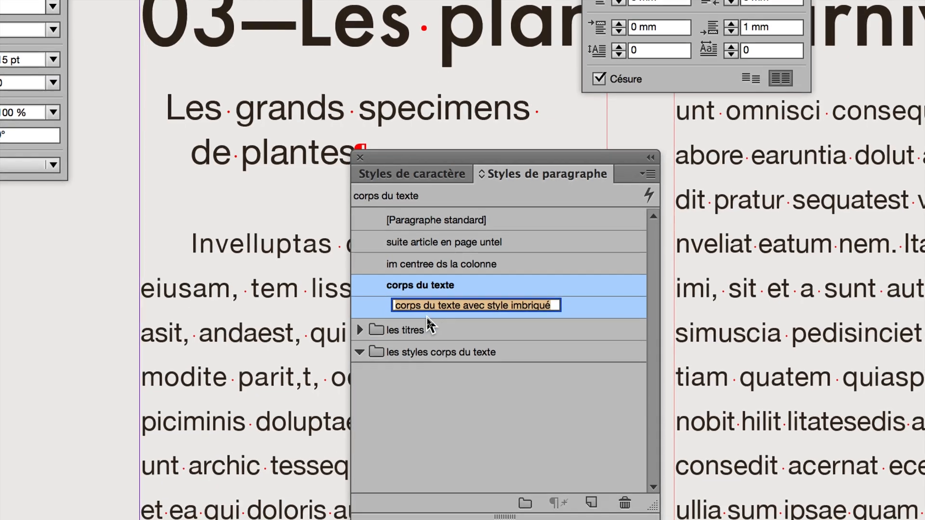
key(Return)
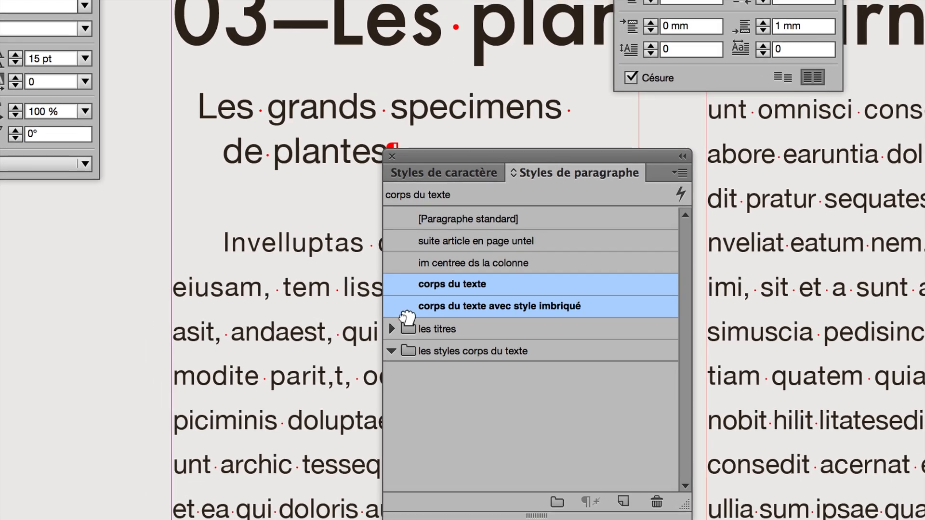
drag(417, 325, 477, 361)
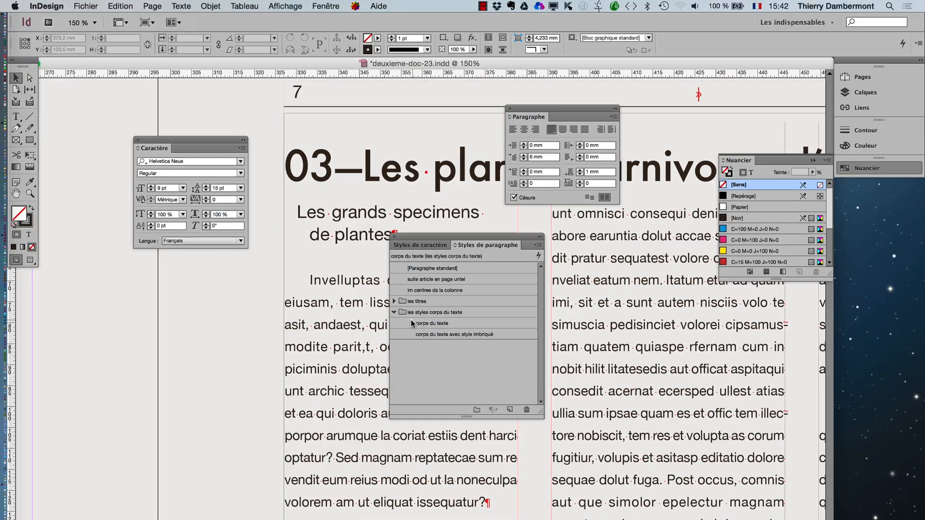
click(394, 312)
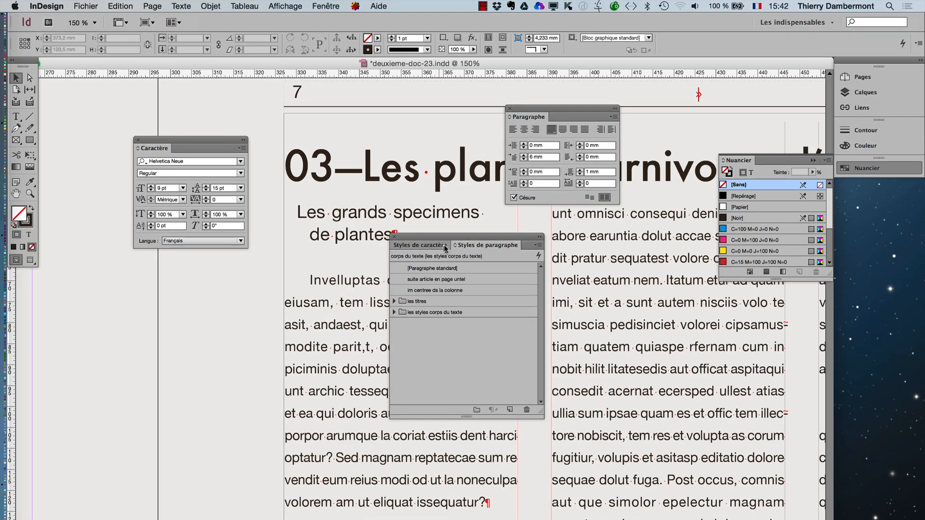
drag(453, 237, 118, 273)
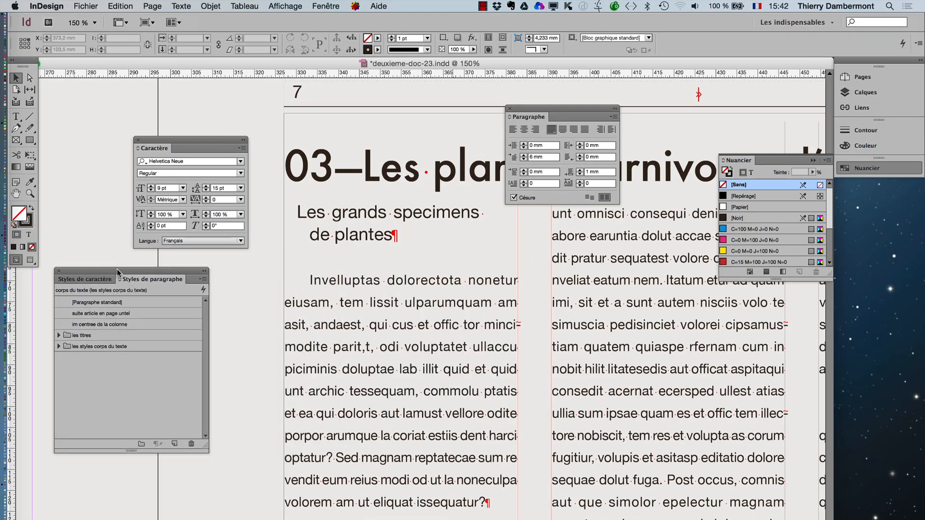
drag(206, 438, 226, 419)
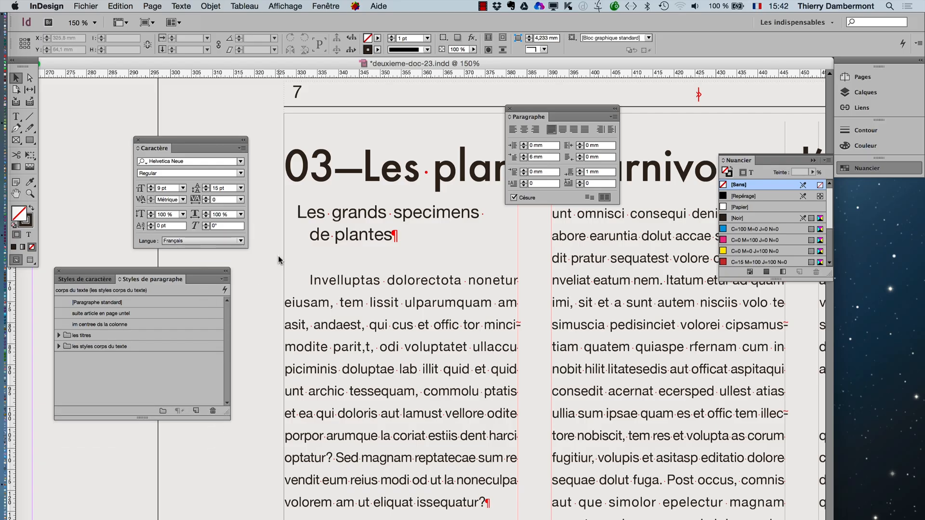
- Save the document under the new name deuxieme-doc-24.indd in the same folder
click(86, 6)
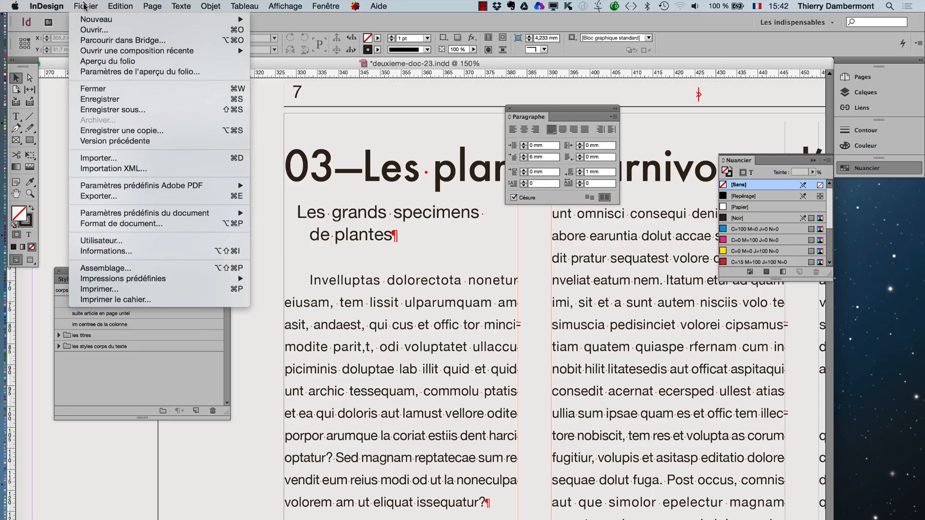
click(139, 110)
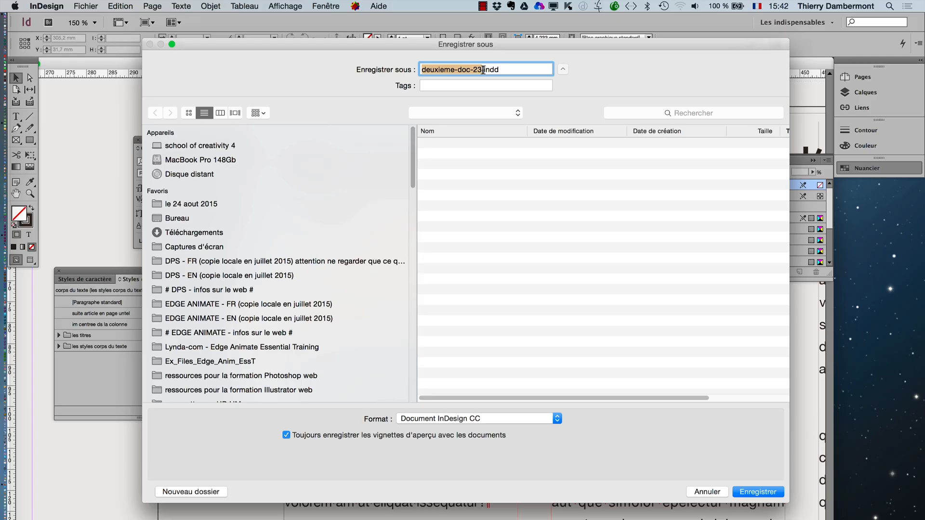
click(481, 71)
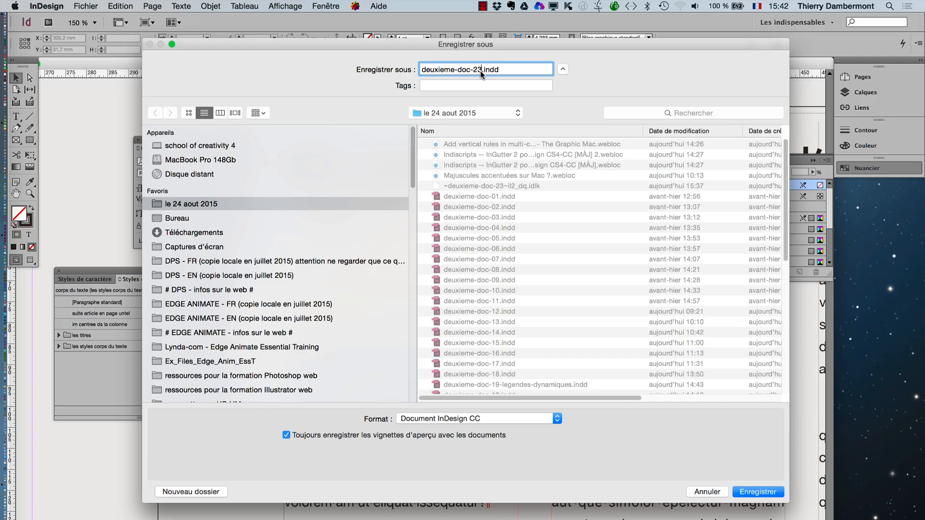
text(4)
key(Return)
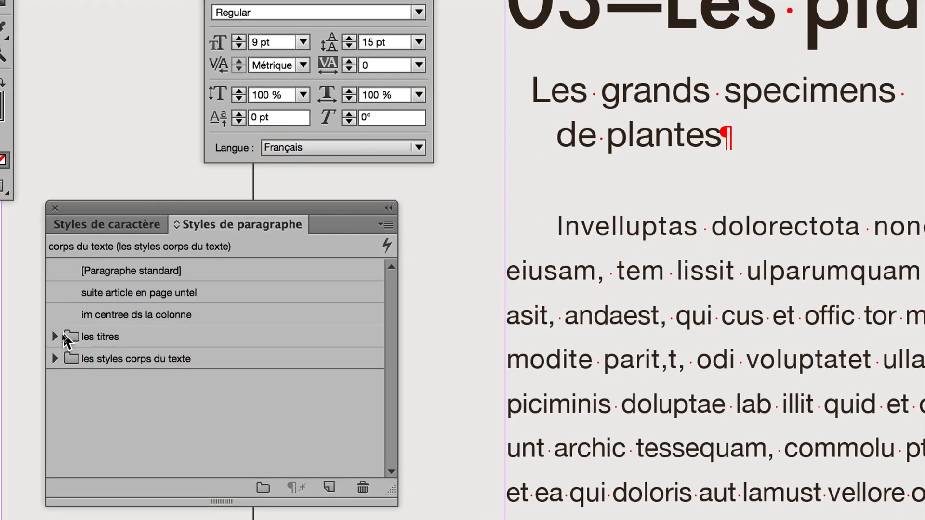
- Edit the "titre de second niveau" style in the "les titres" group and set its list type to Numéros
click(59, 335)
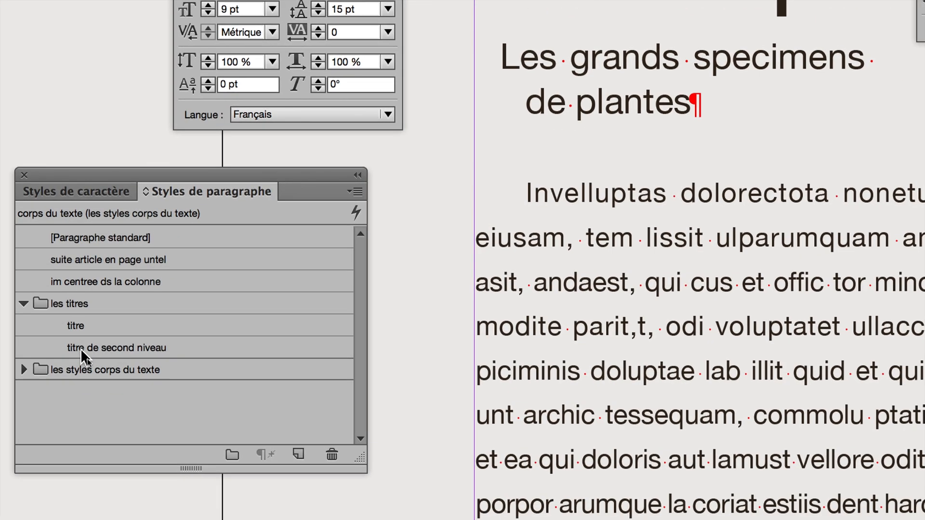
double_click(115, 380)
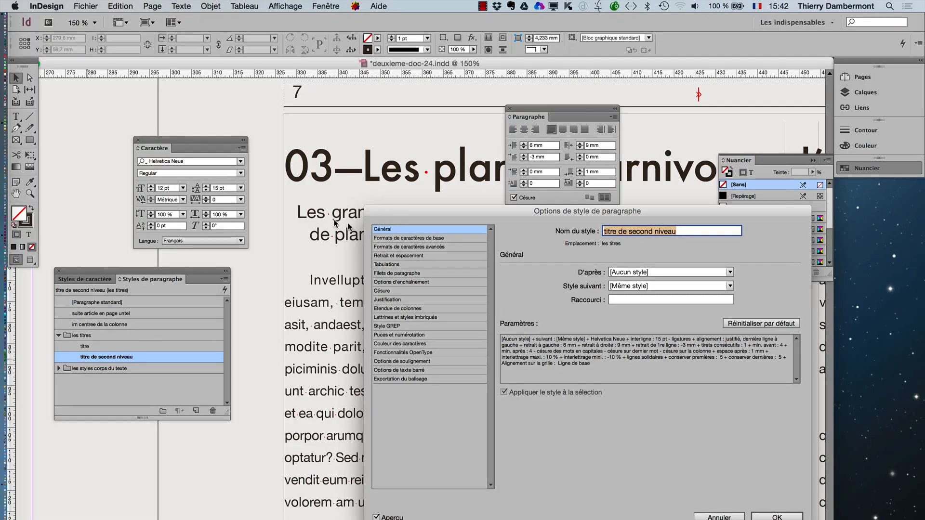
drag(384, 215, 472, 205)
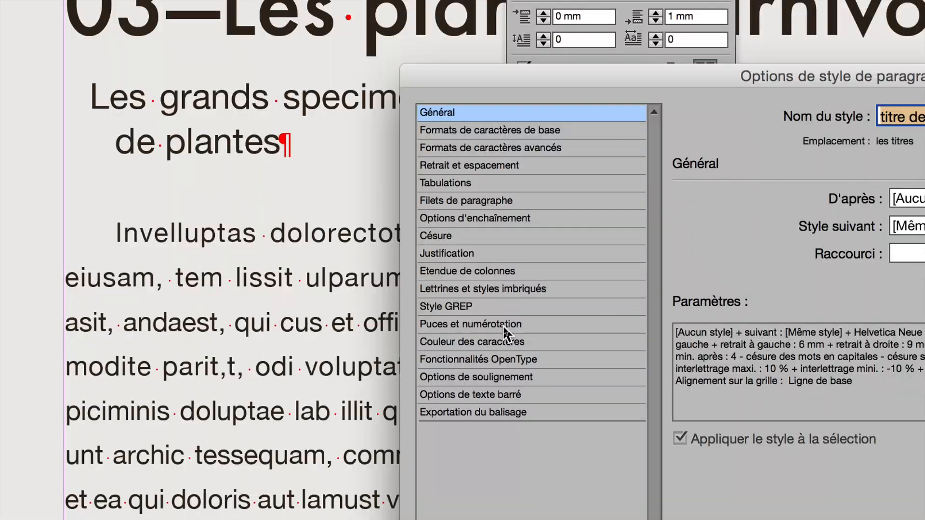
click(504, 327)
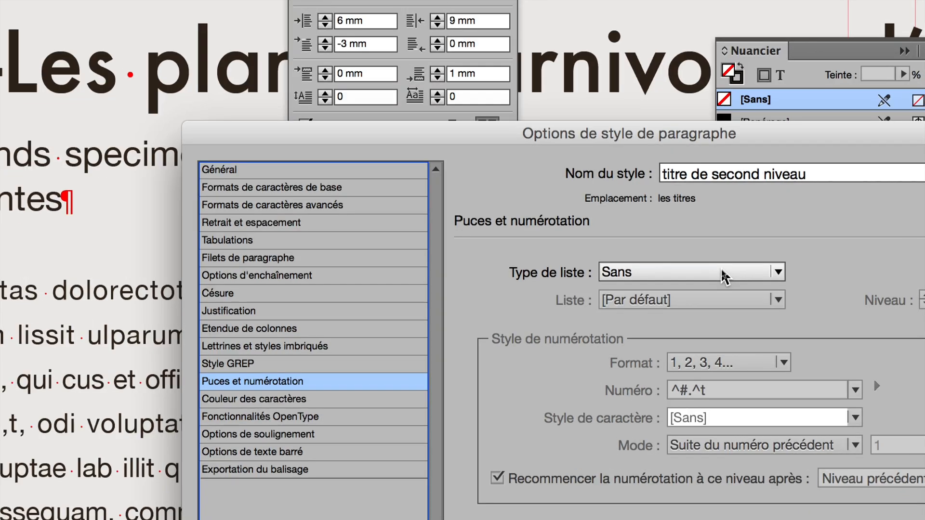
click(722, 271)
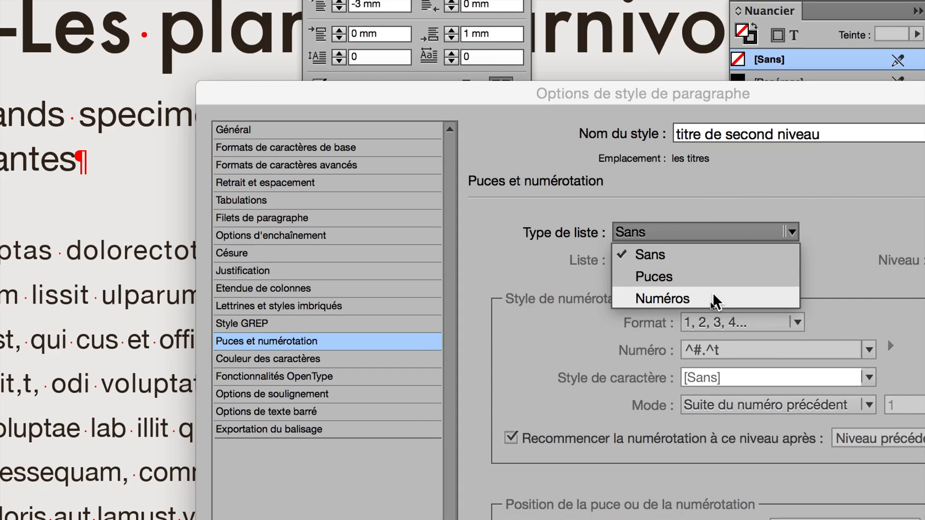
click(706, 316)
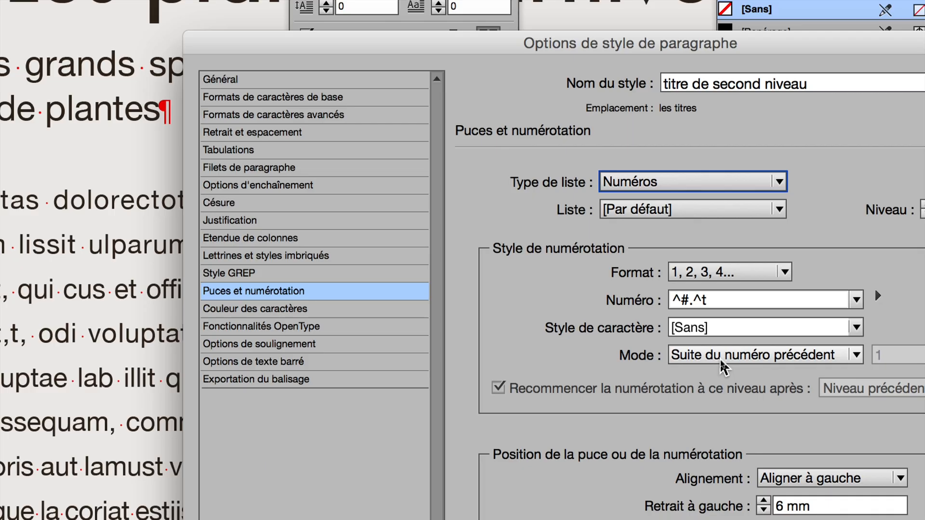
- Set the numbering mode to Commencer à 1 and insert the Niveau 1 number placeholder before ^# in the number expression
click(722, 356)
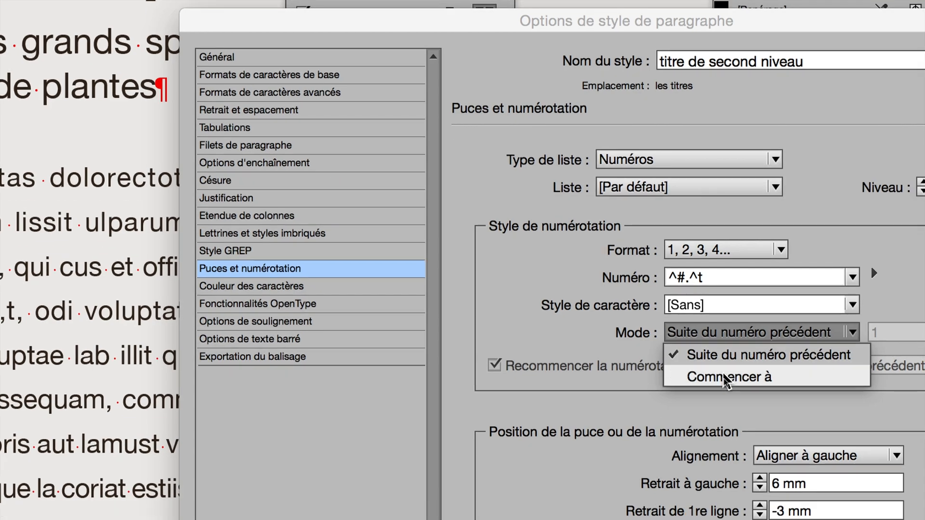
click(730, 399)
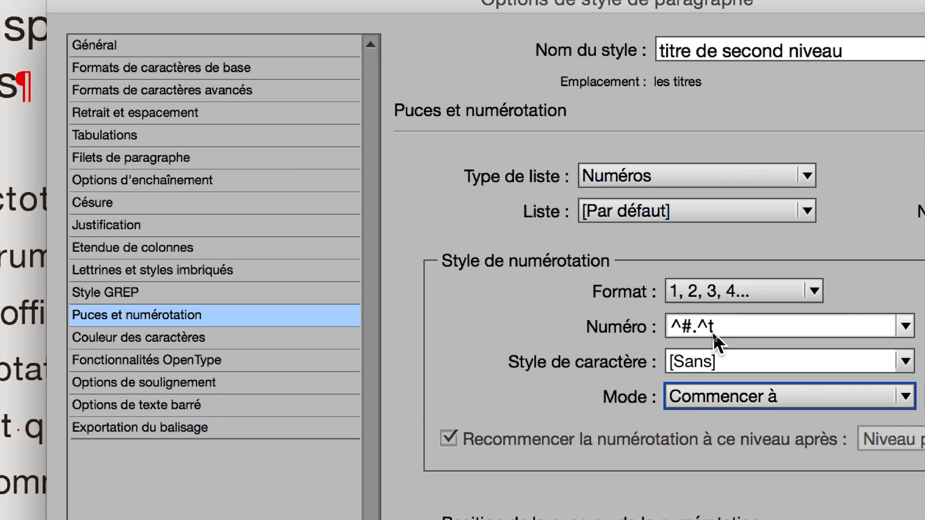
click(684, 330)
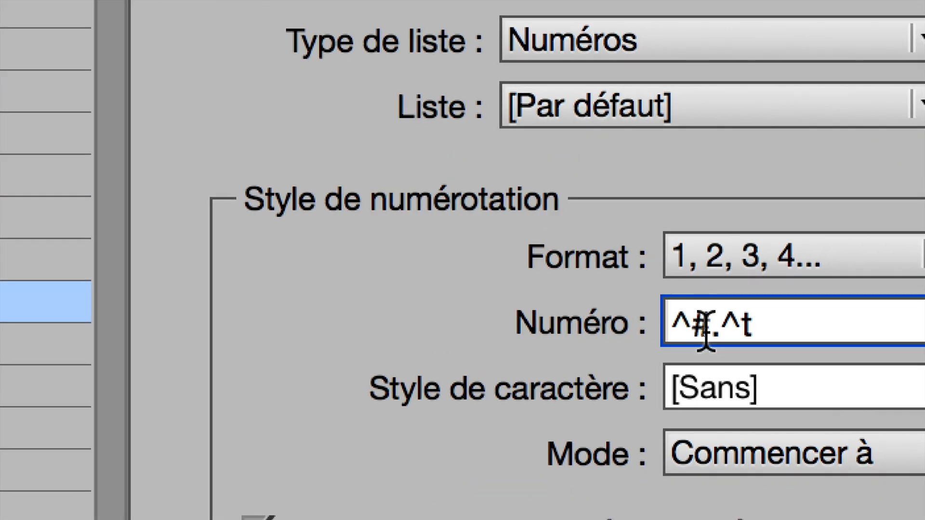
drag(705, 332, 674, 329)
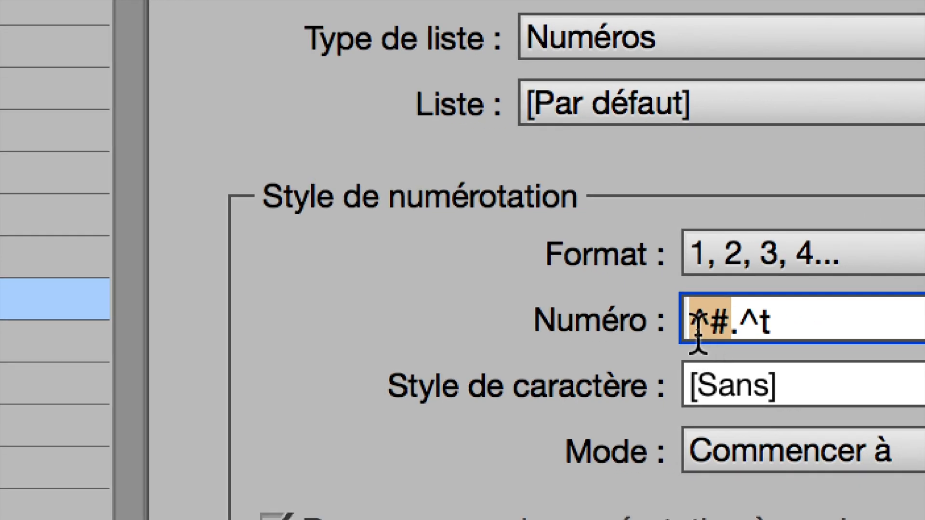
click(748, 345)
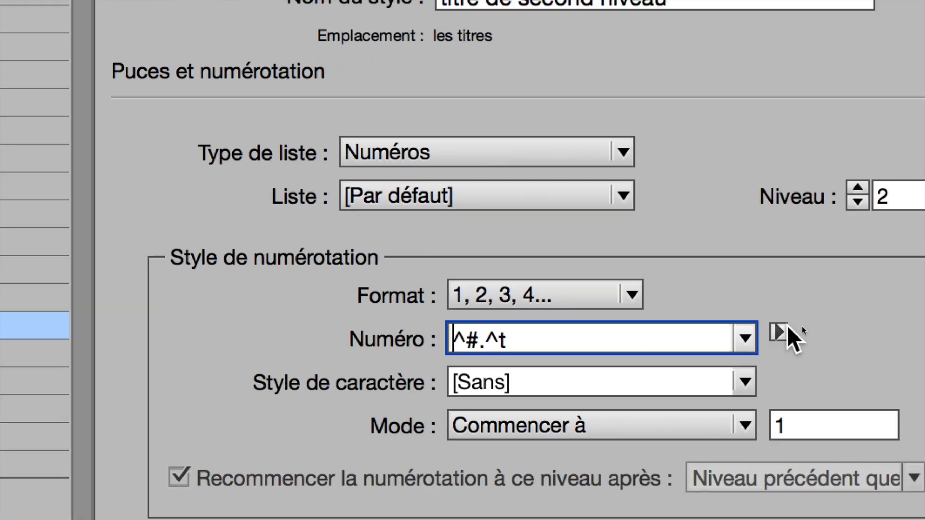
click(833, 319)
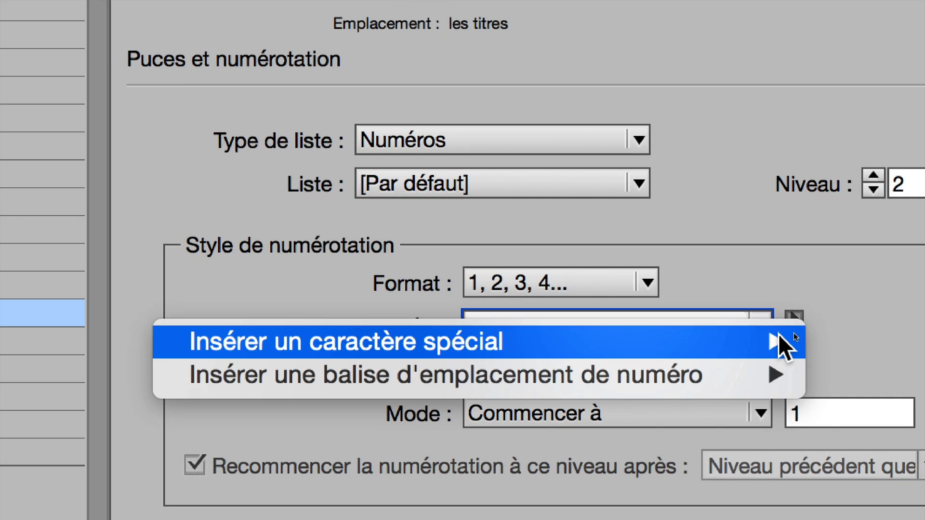
mouse_move(765, 362)
mouse_move(778, 341)
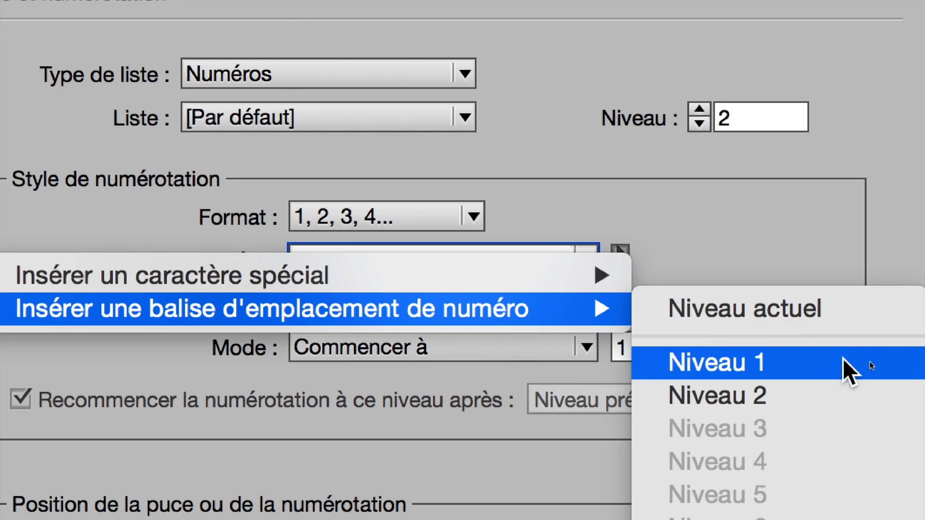
click(844, 360)
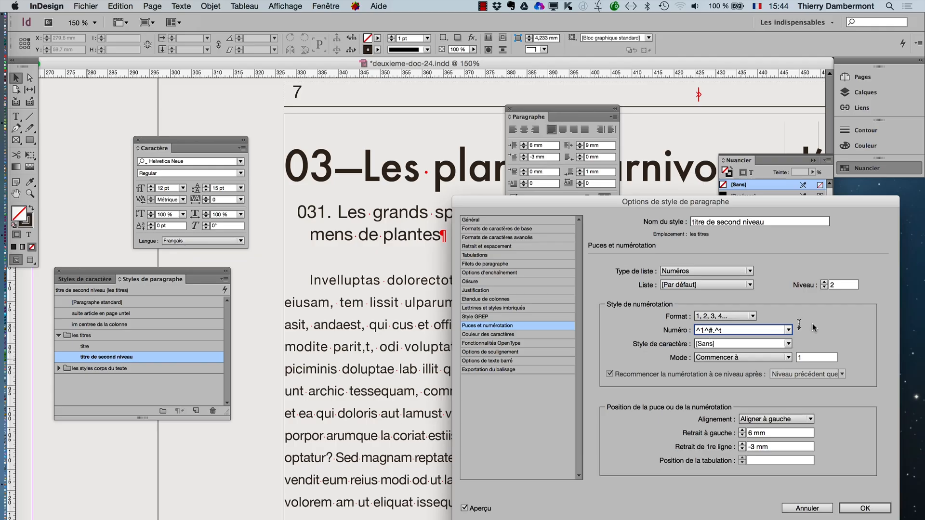
- Insert an em dash (tiret cadratin) between the two number placeholders and replace the ending ".^t" with another, giving ^1^_^#^_
click(798, 329)
mouse_move(743, 337)
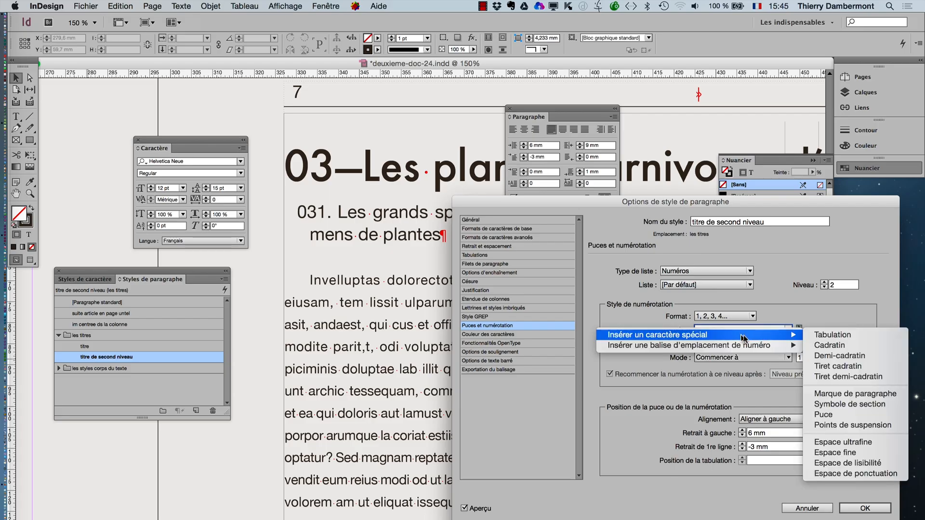
click(859, 365)
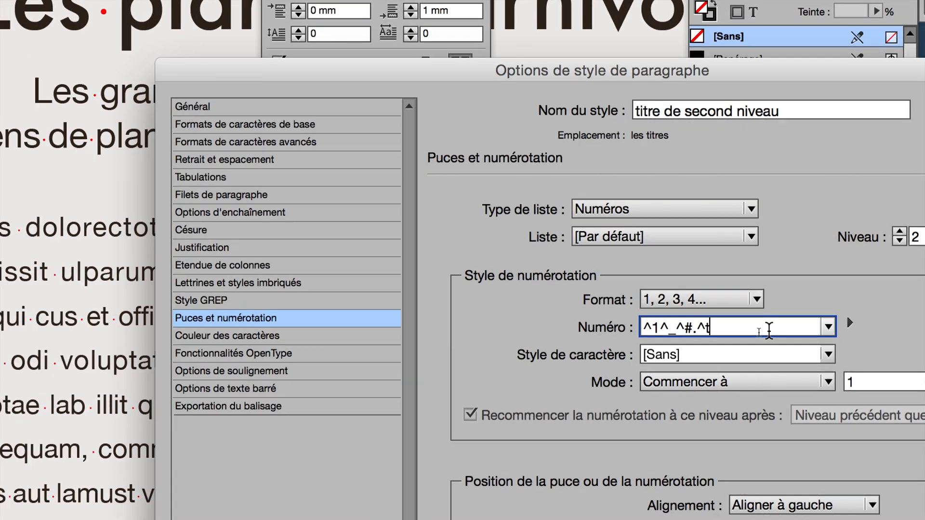
key(BackSpace)
key(BackSpace)
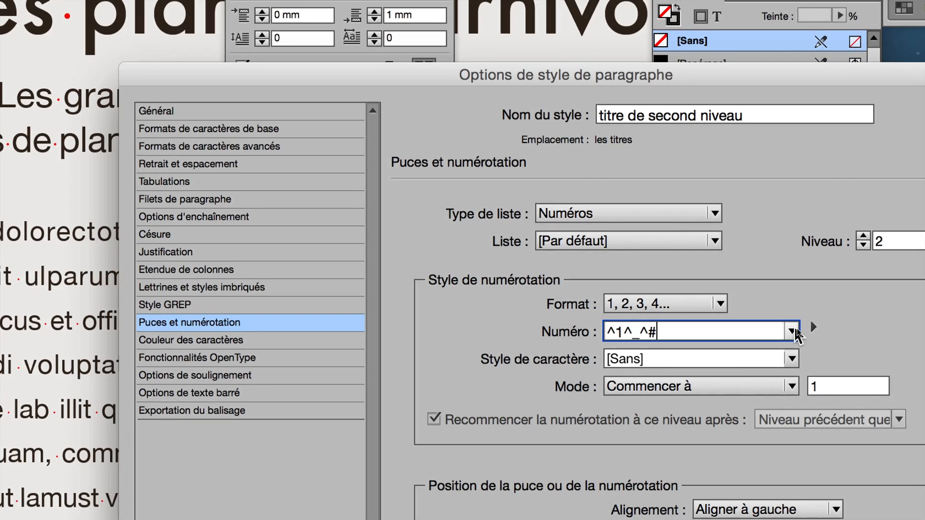
click(849, 323)
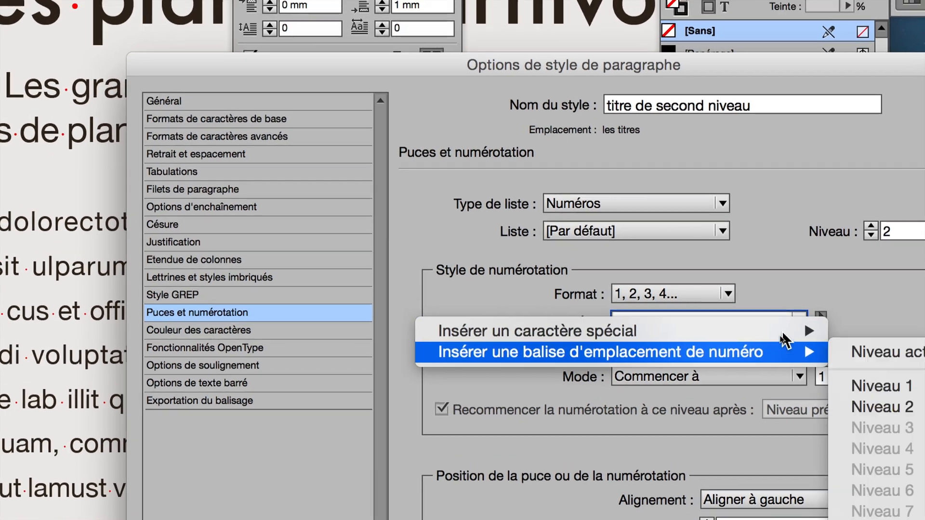
mouse_move(790, 322)
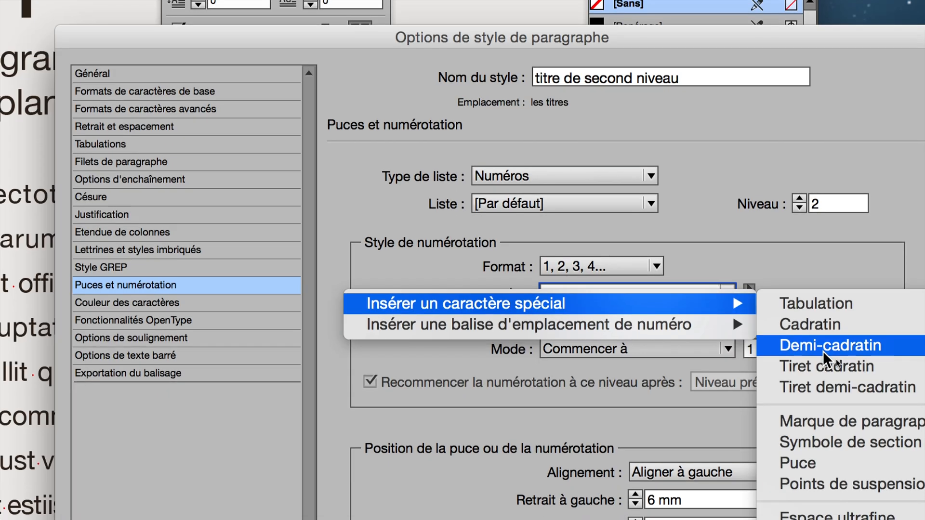
click(824, 369)
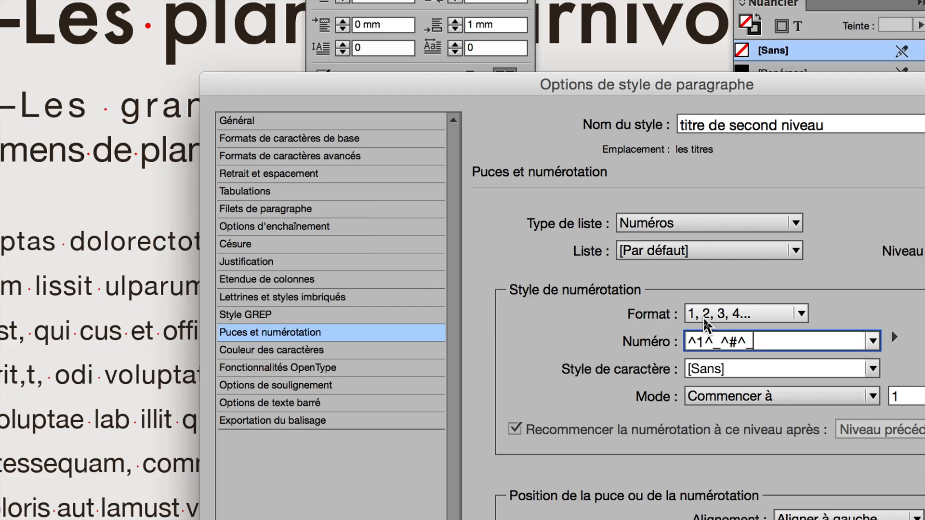
- Set the number format to 01,02,03... and apply the changes to the "titre de second niveau" style
click(705, 318)
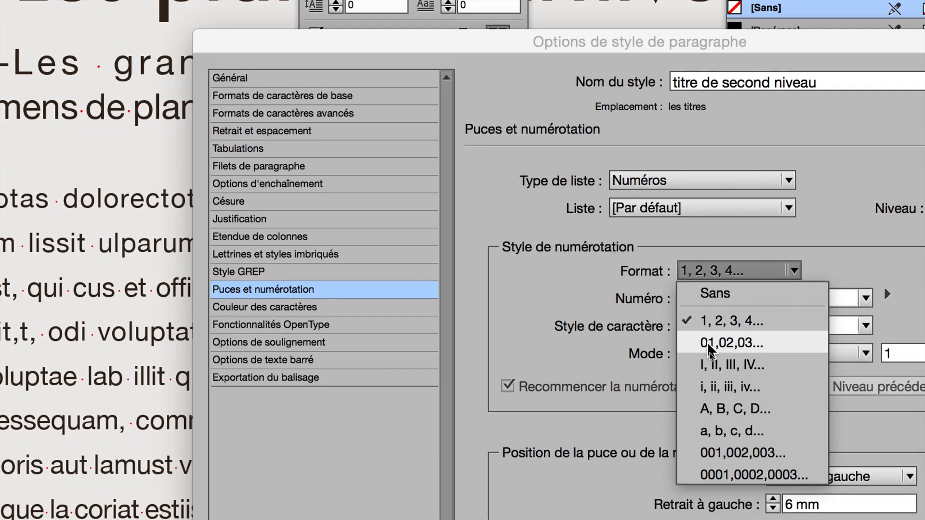
click(708, 344)
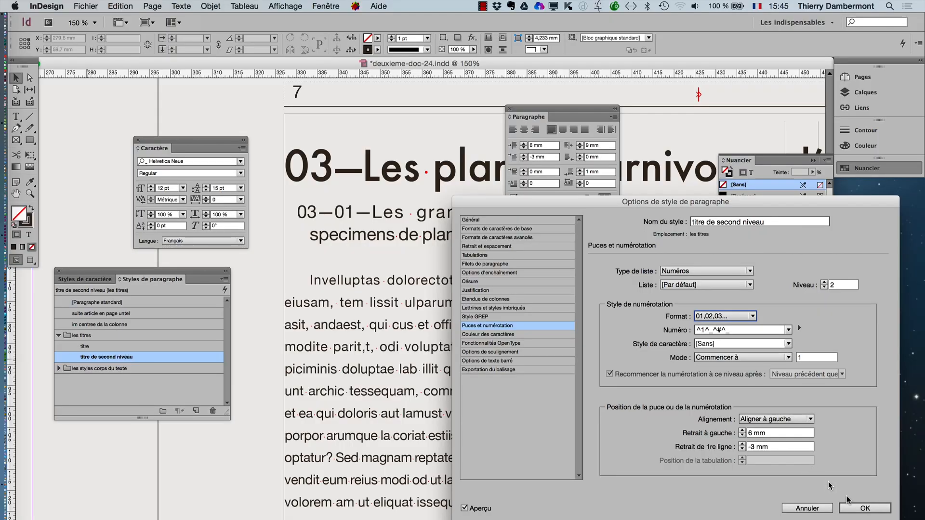
click(862, 508)
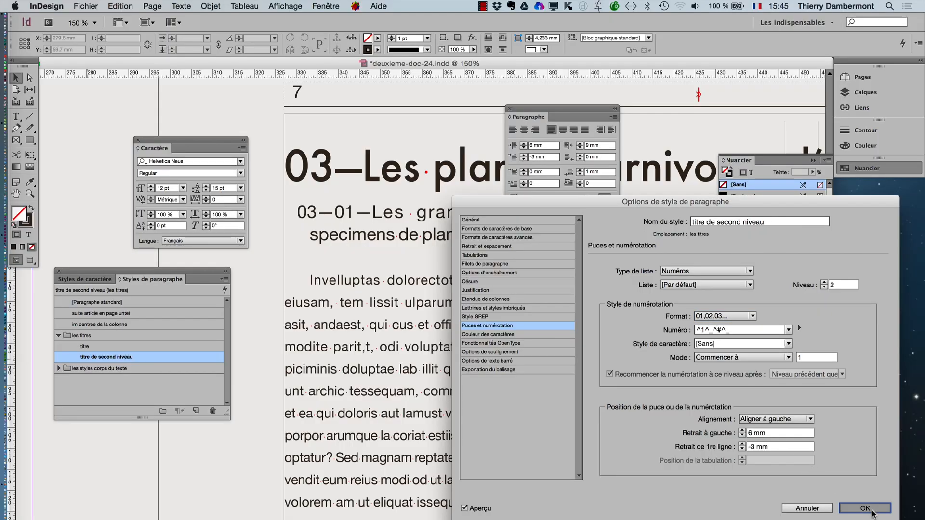
- Make the "titre de second niveau" style span 2 columns (Etendue de colonnes) and clear the Paragraphe and Nuancier panels off the article title
click(375, 233)
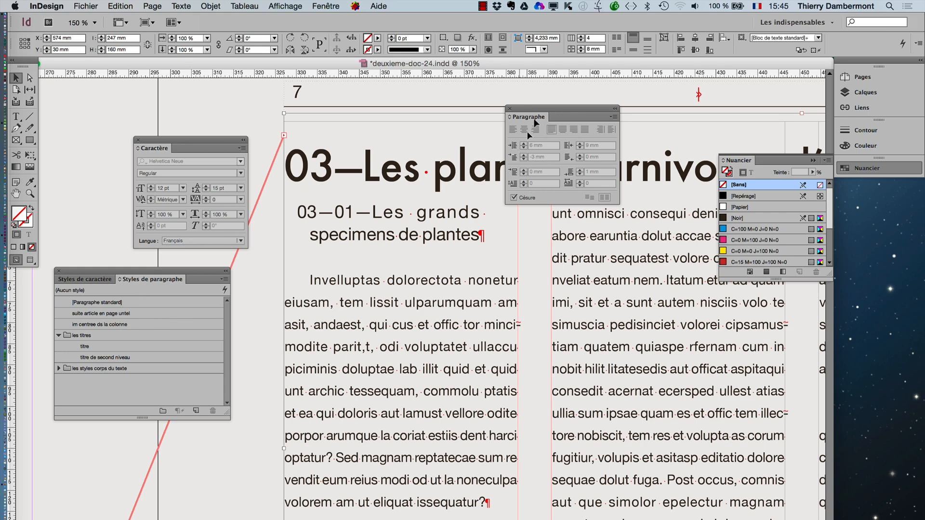
drag(541, 115, 213, 453)
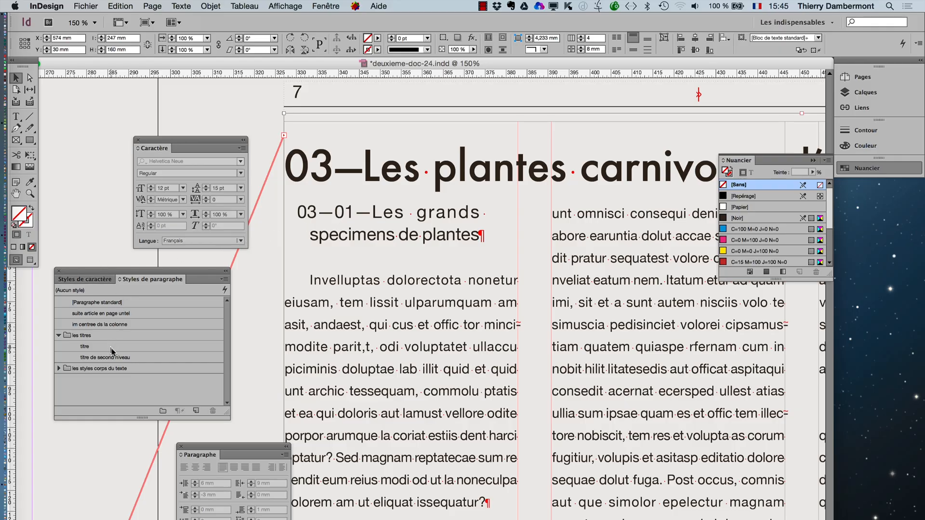
click(137, 356)
double_click(141, 356)
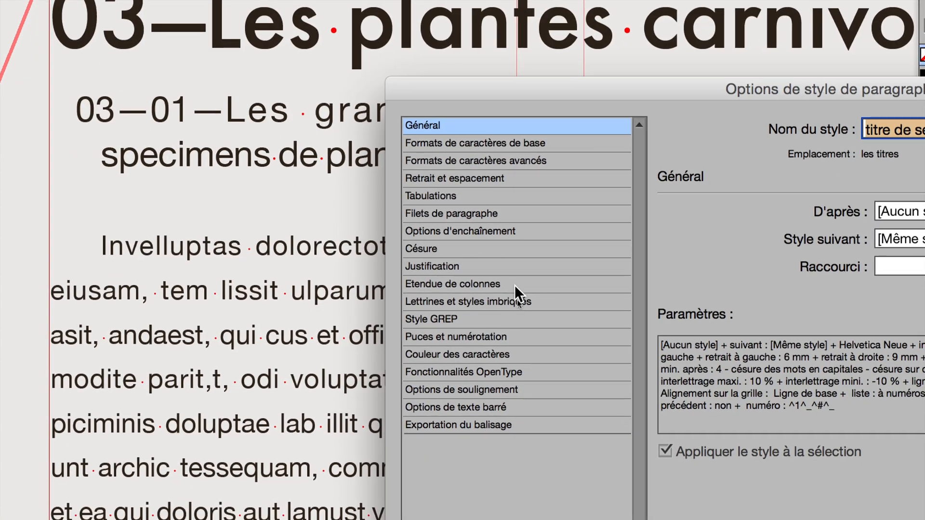
click(514, 285)
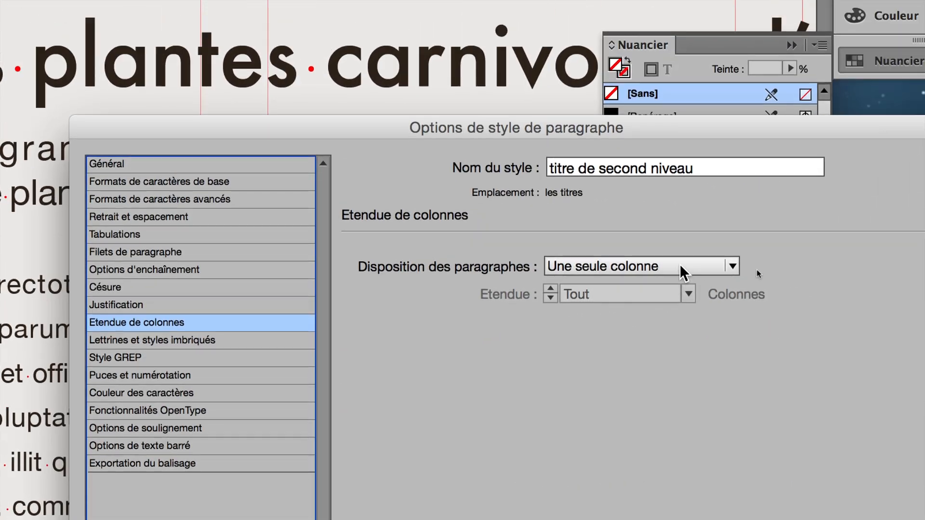
click(679, 263)
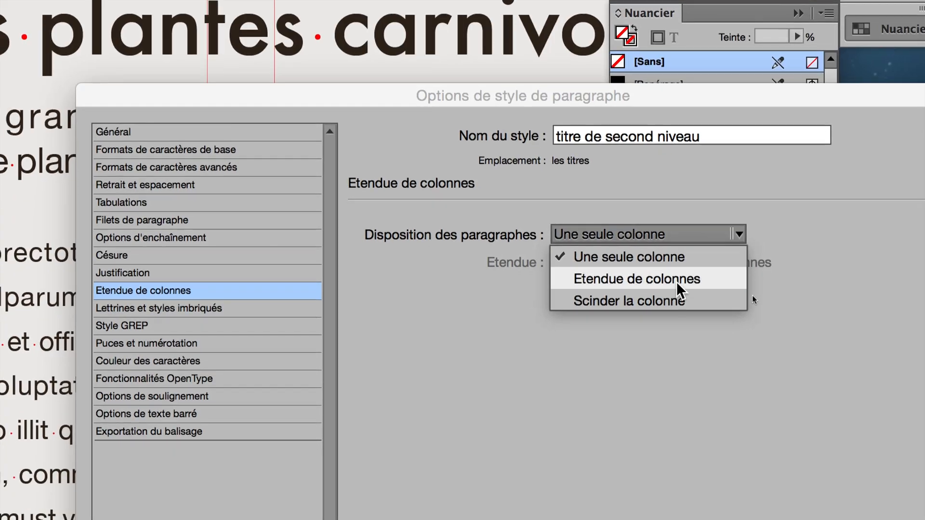
click(672, 313)
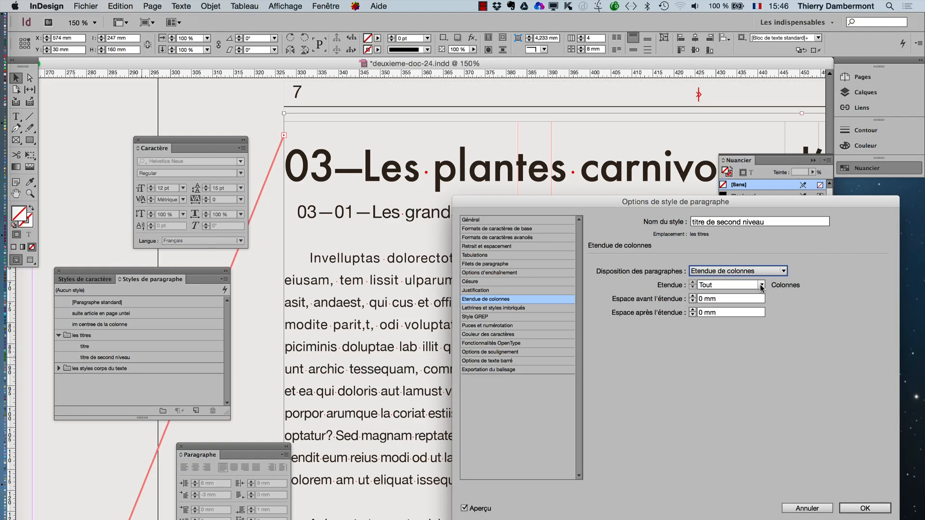
click(761, 285)
click(729, 308)
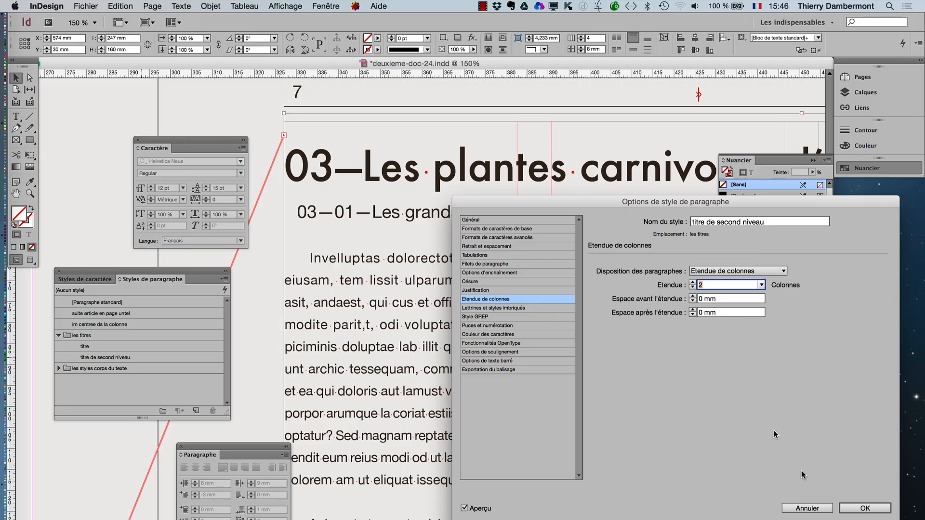
click(863, 508)
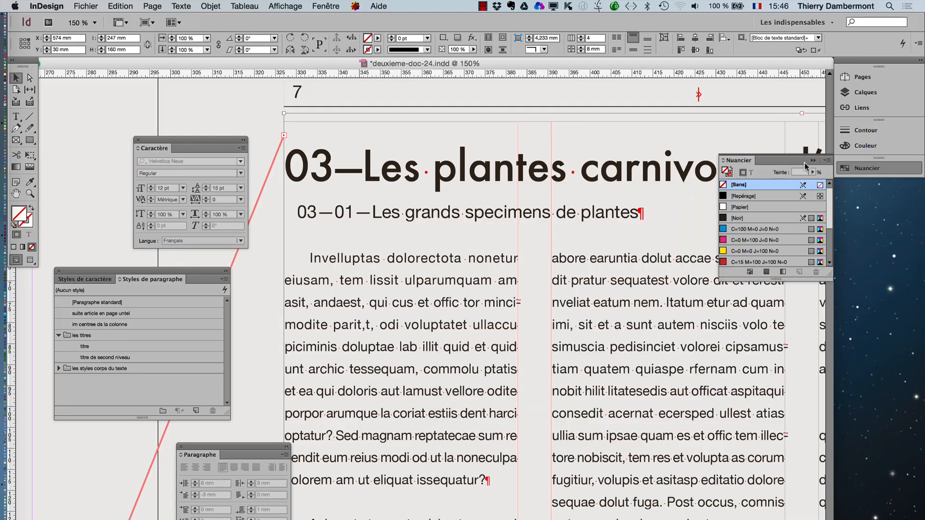
click(813, 160)
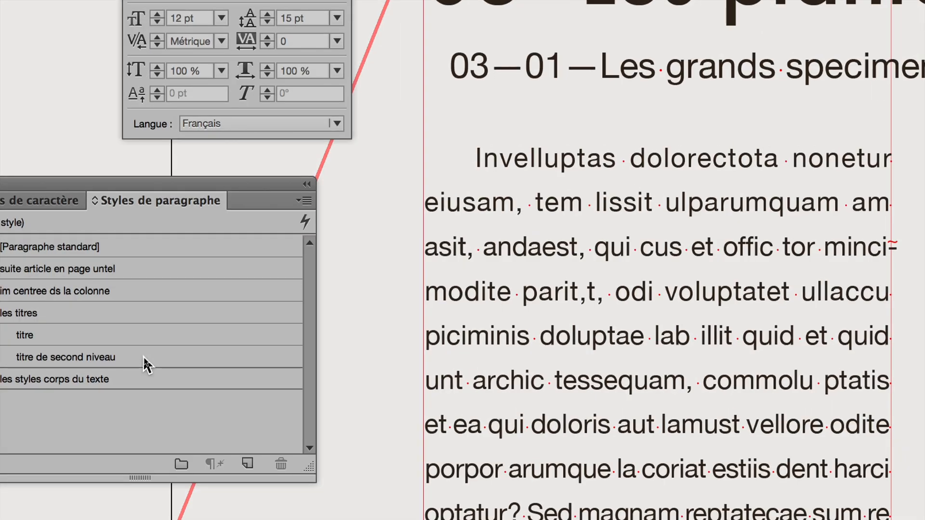
- Review the Etendue de colonnes settings of the "titre de second niveau" style
click(146, 362)
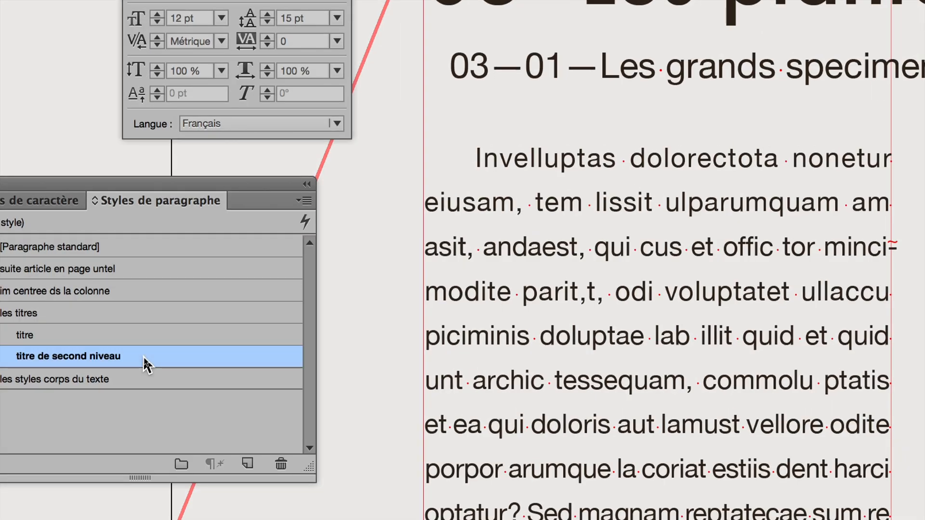
double_click(144, 359)
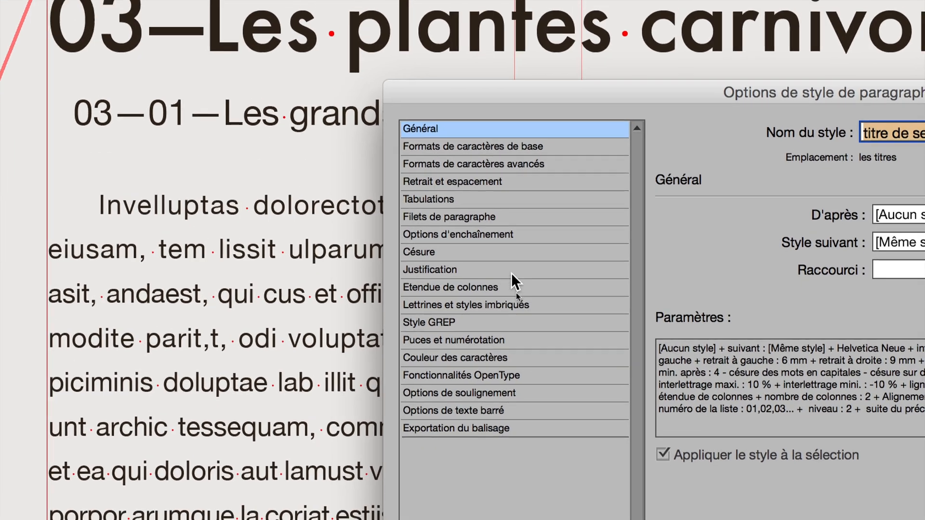
click(511, 272)
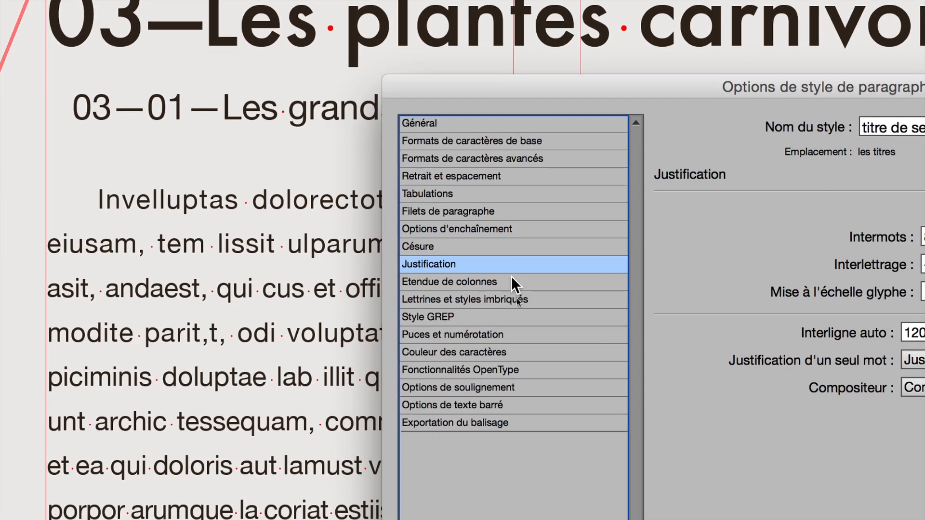
click(511, 282)
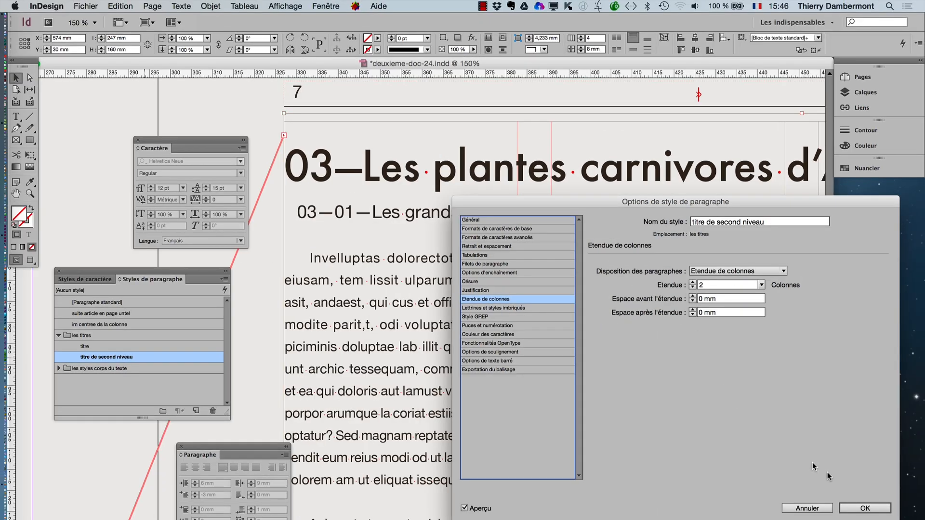
click(862, 507)
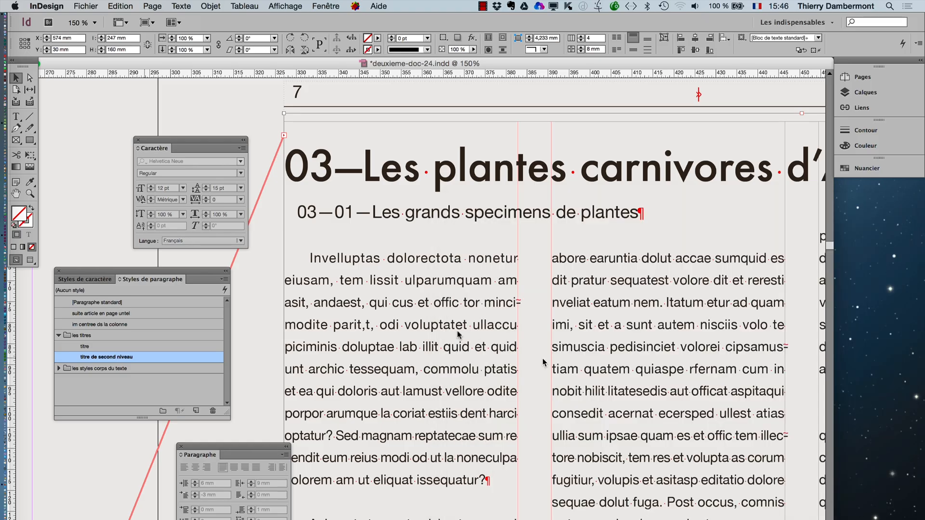
- Add a new paragraph reading "Les mammifères marins" below the body paragraph ending "si ut quibus."
alt+super+click(583, 321)
alt+super+click(584, 323)
alt+super+click(398, 345)
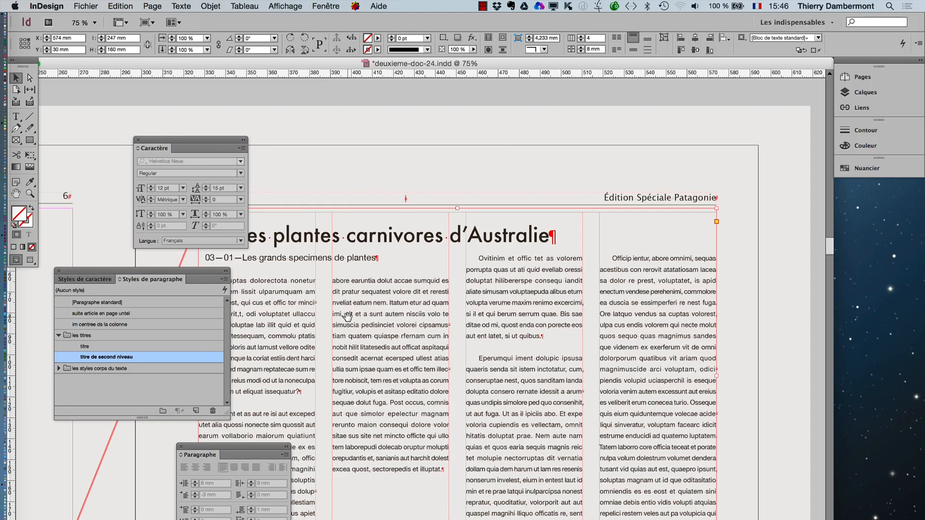
drag(349, 317, 513, 296)
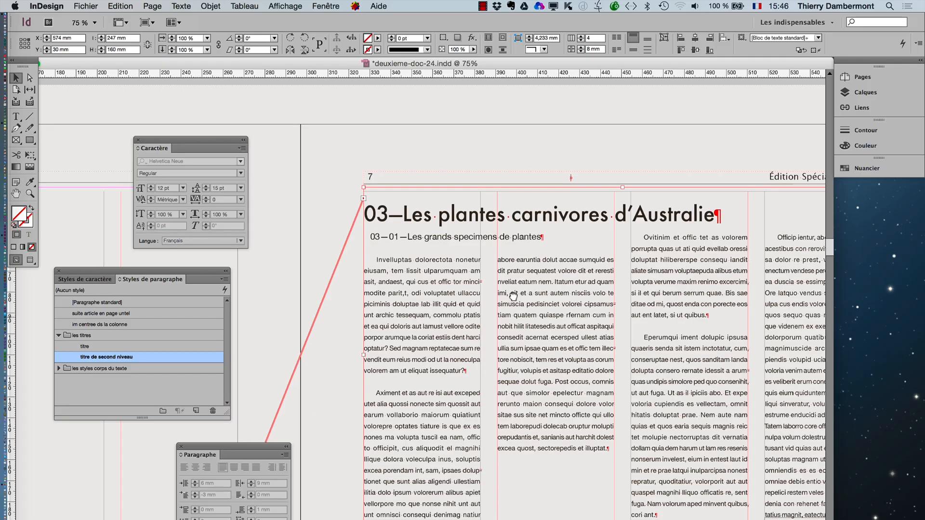
click(143, 116)
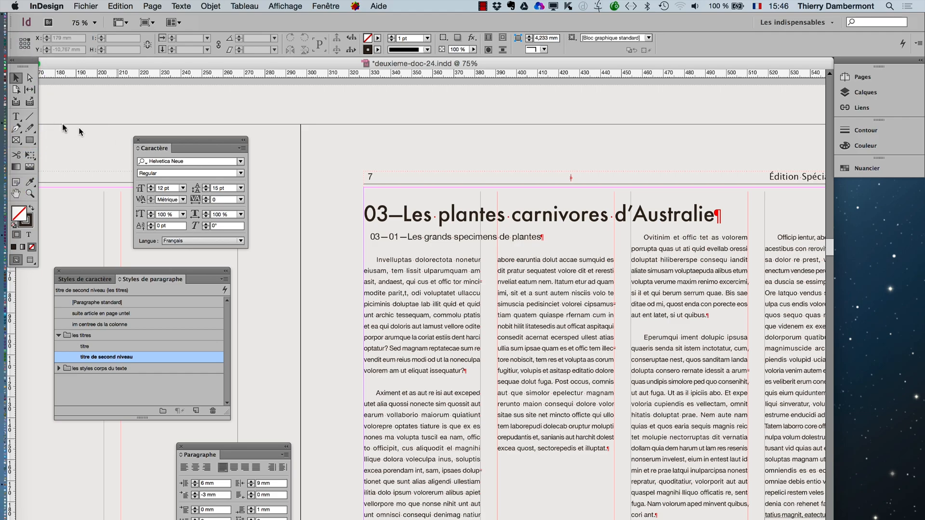
click(16, 117)
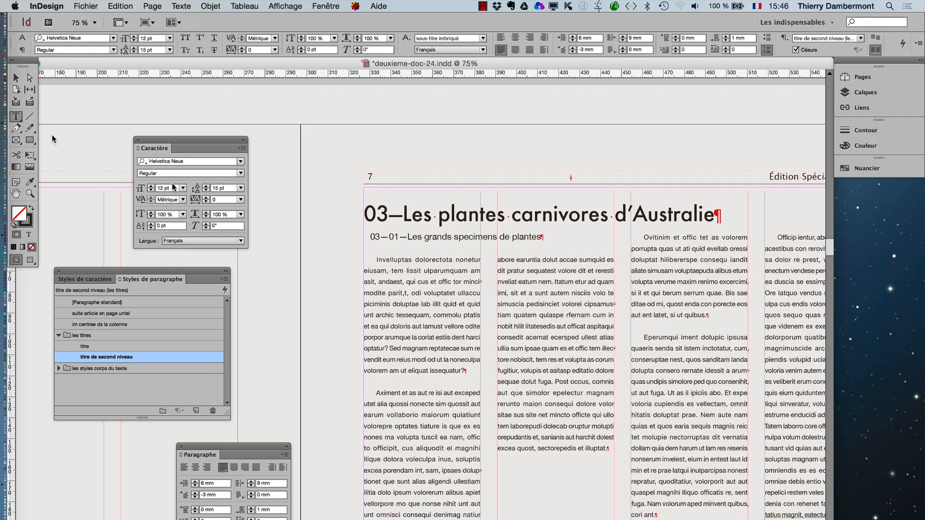
click(709, 316)
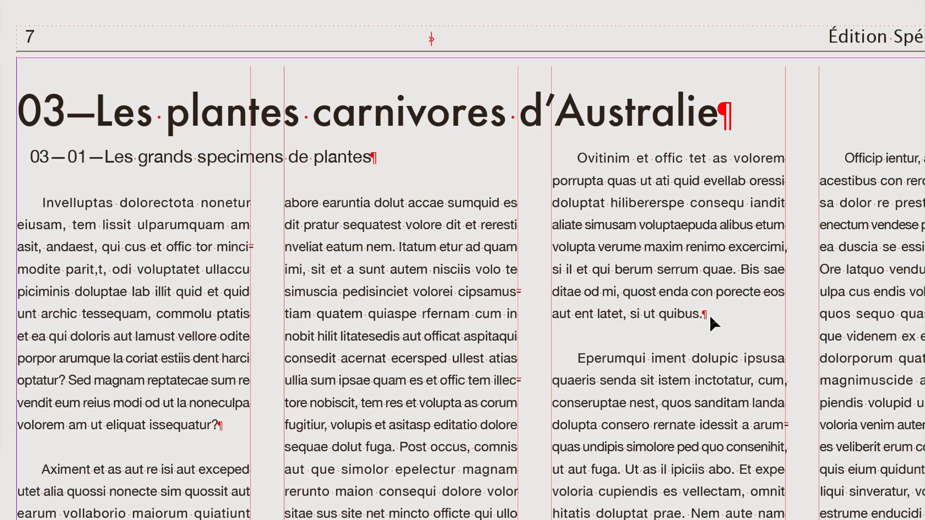
key(Return)
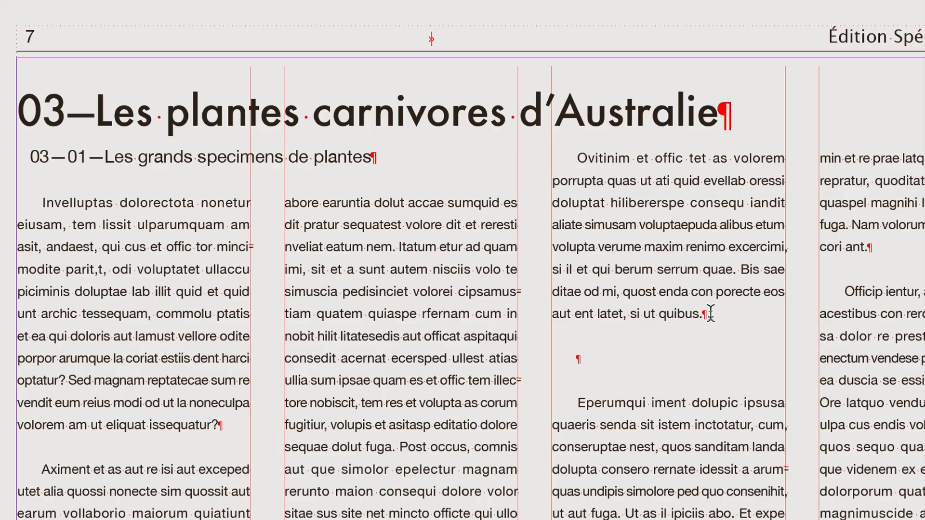
text(Les mammifè)
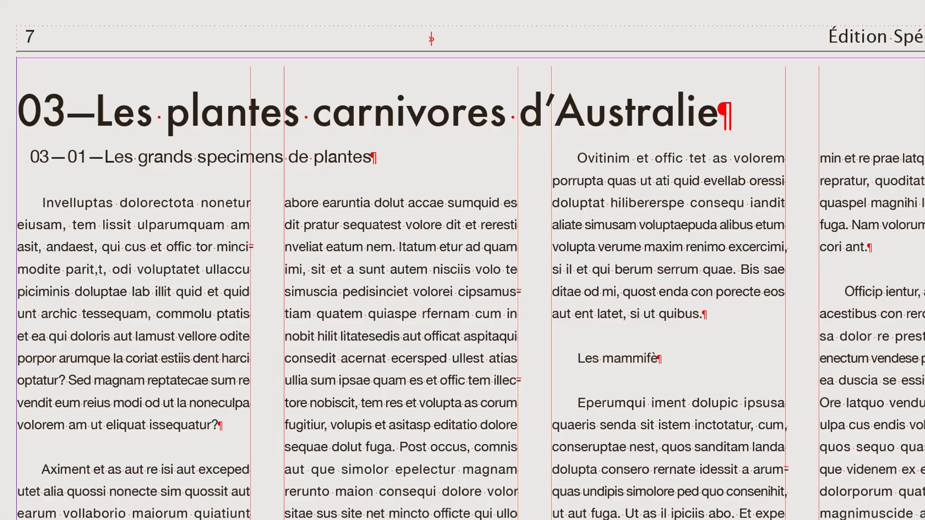
text(res marins)
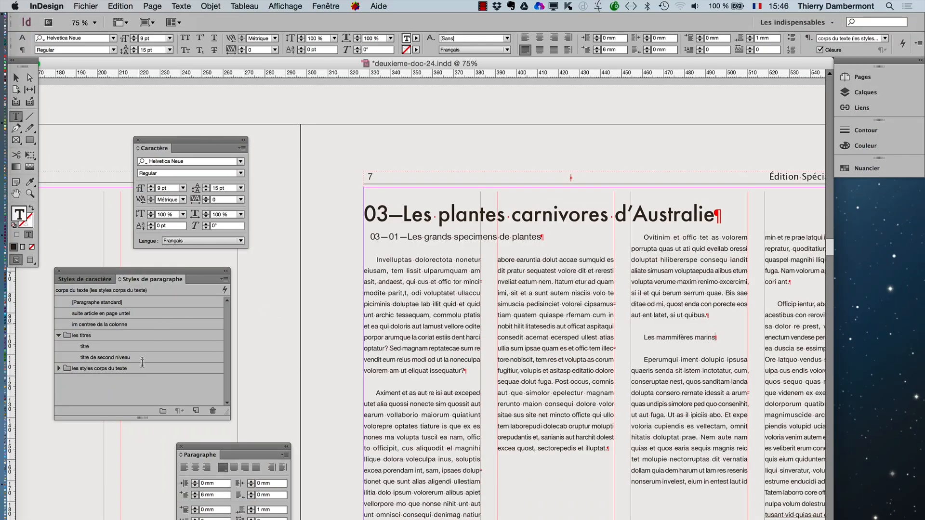
- Apply the "titre de second niveau" style to the new heading and set the style's Disposition des paragraphes to Une seule colonne
click(138, 360)
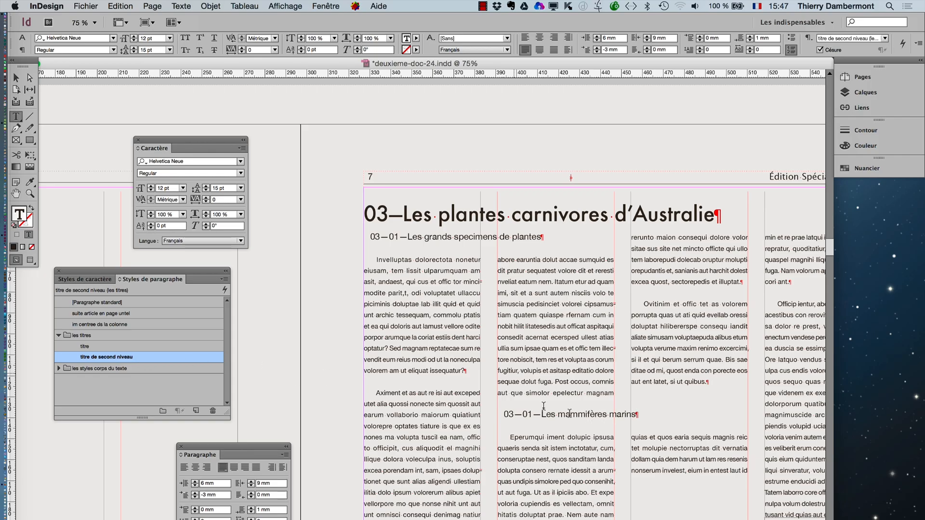
double_click(158, 357)
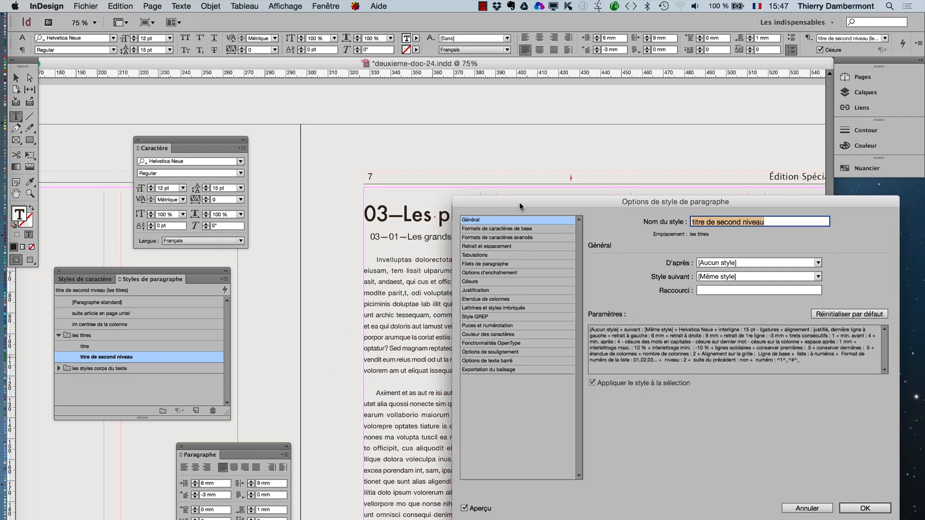
drag(520, 204, 632, 82)
click(602, 176)
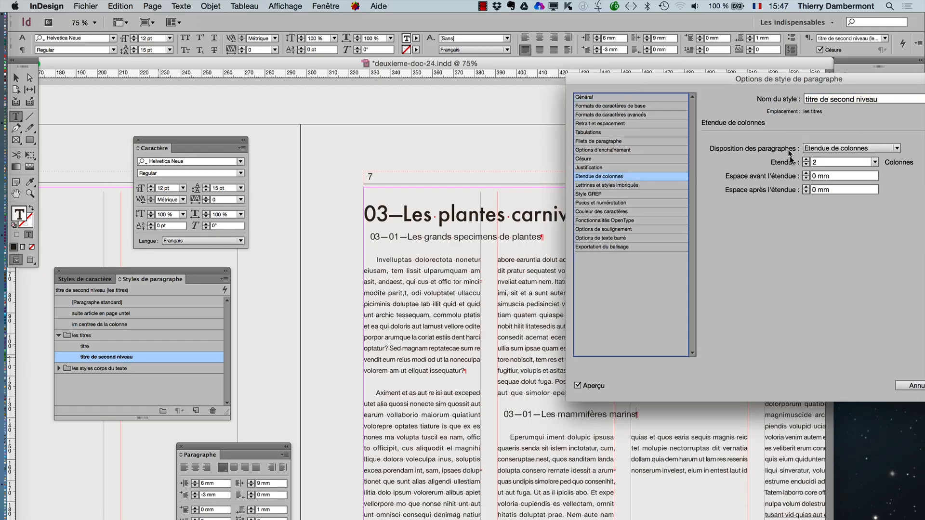
click(850, 148)
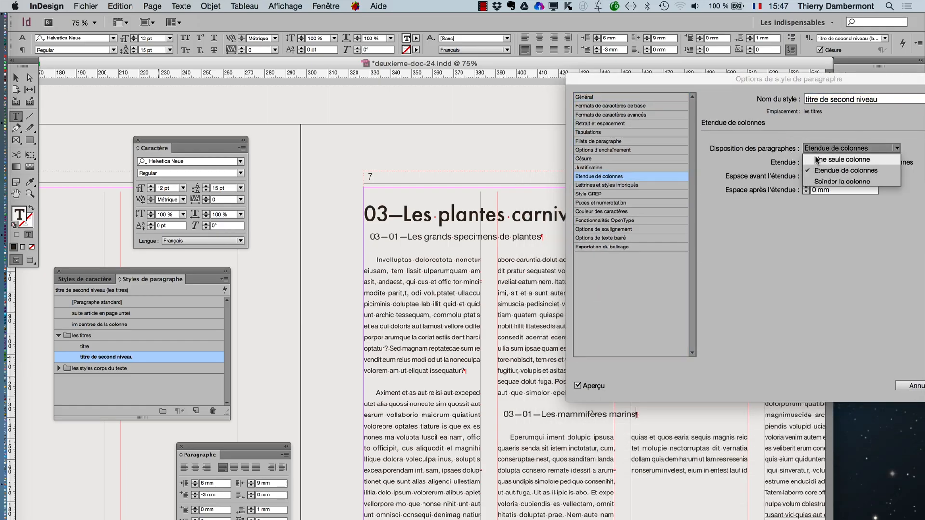
click(819, 157)
drag(794, 87, 753, 37)
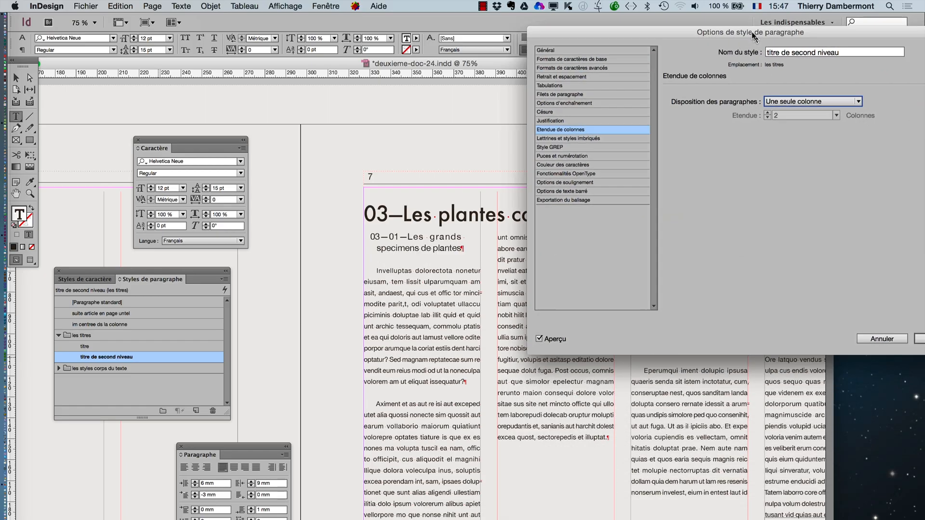
- Set the font size (Corps) of the "titre de second niveau" style to 11 pt
click(612, 55)
drag(619, 32, 183, 201)
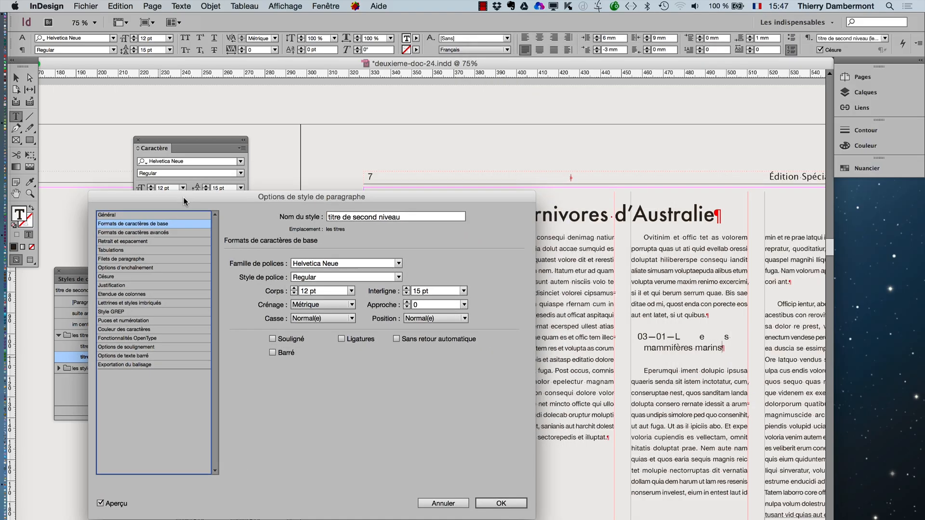
click(124, 232)
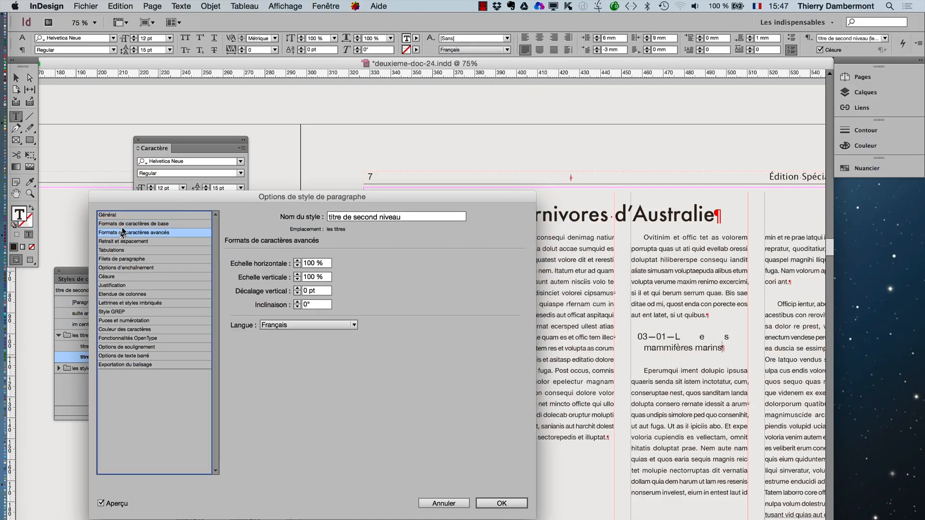
click(124, 224)
click(295, 293)
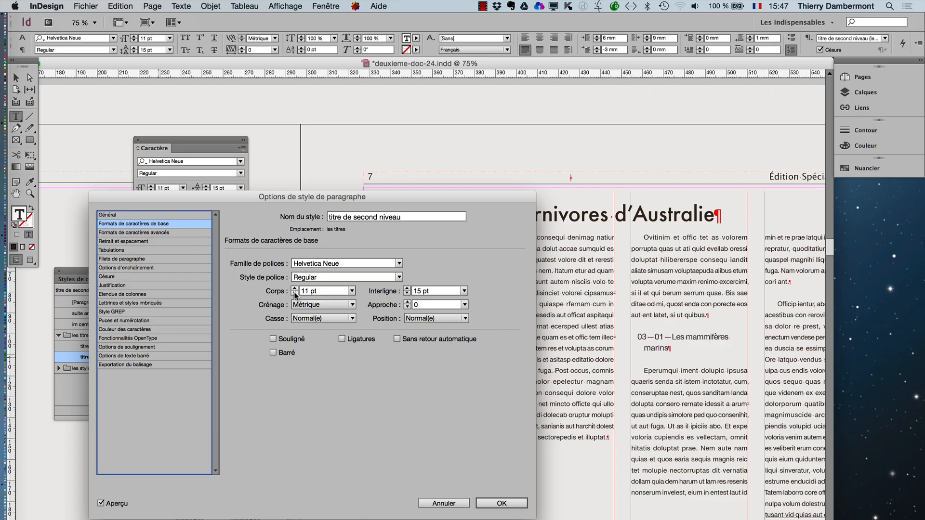
- Set the style's baseline grid alignment to Aucune ligne and its text alignment to Centrer
click(122, 242)
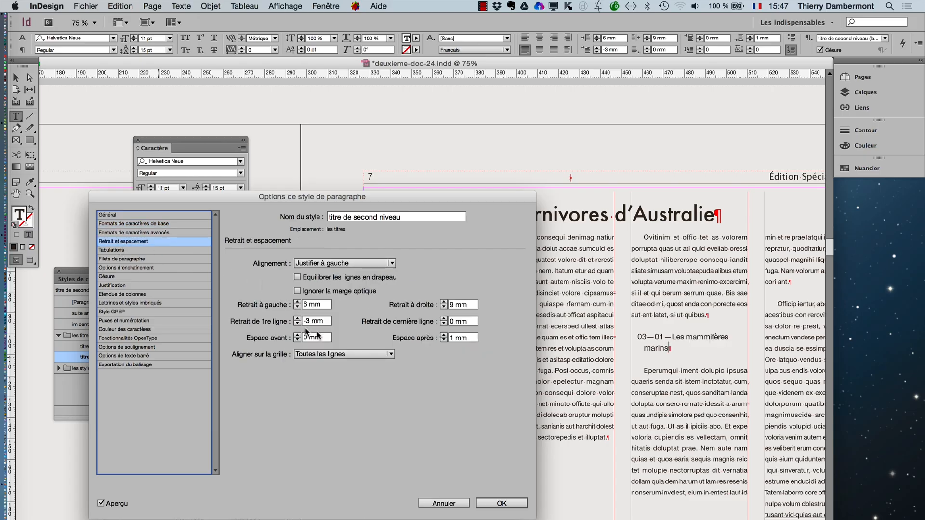
click(331, 354)
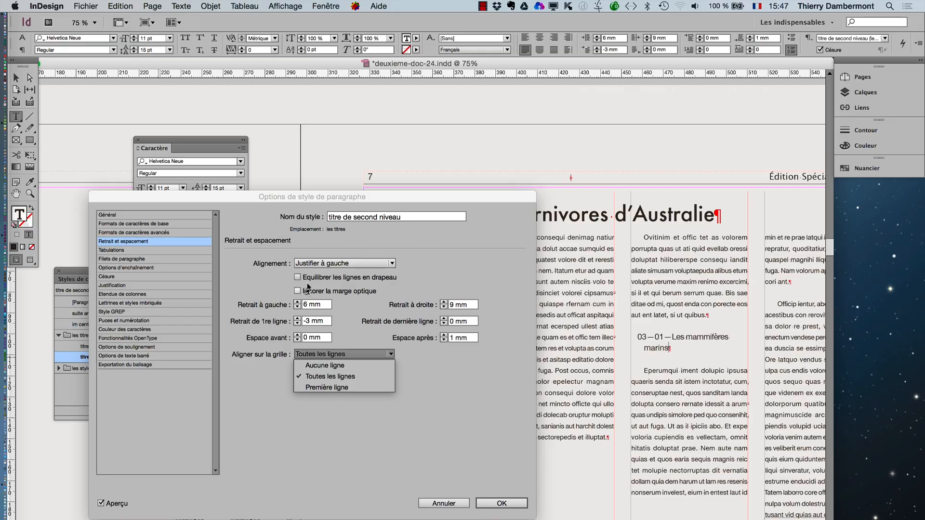
click(320, 365)
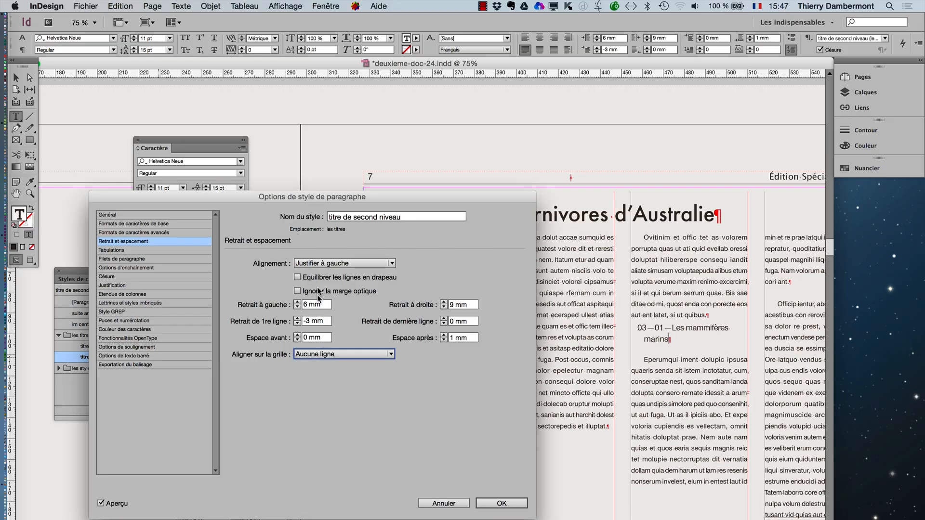
click(315, 265)
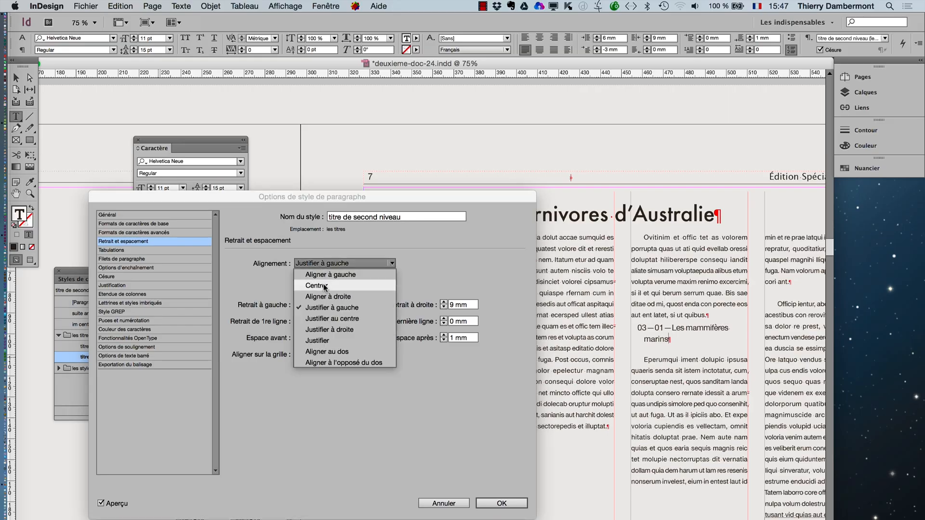
click(324, 282)
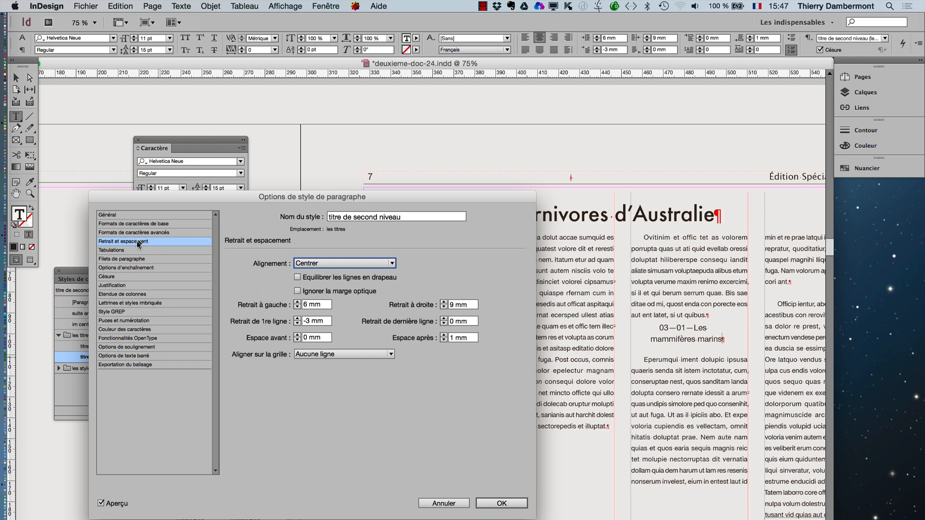
- Set the style's Espace avant to 12 mm and its alignment to Aligner à gauche
click(297, 336)
click(297, 335)
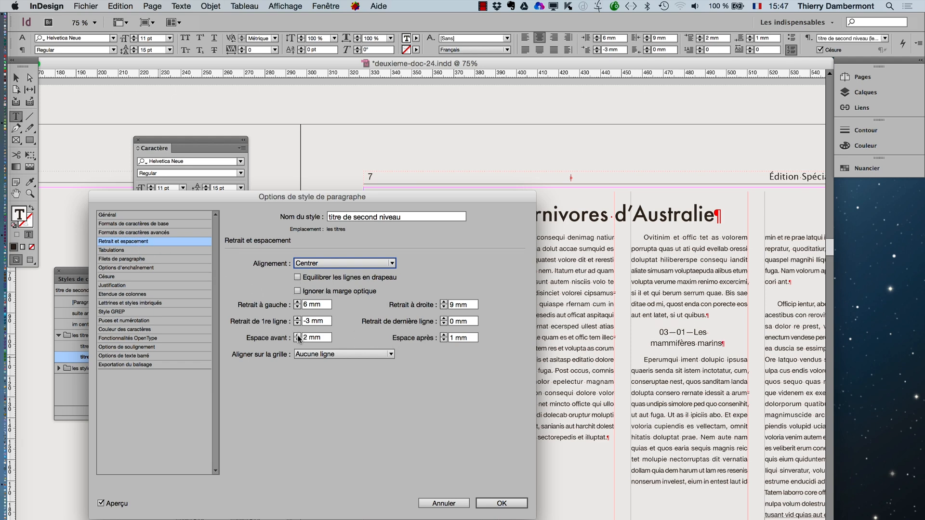
click(298, 336)
click(298, 336)
click(298, 336)
click(298, 335)
click(297, 336)
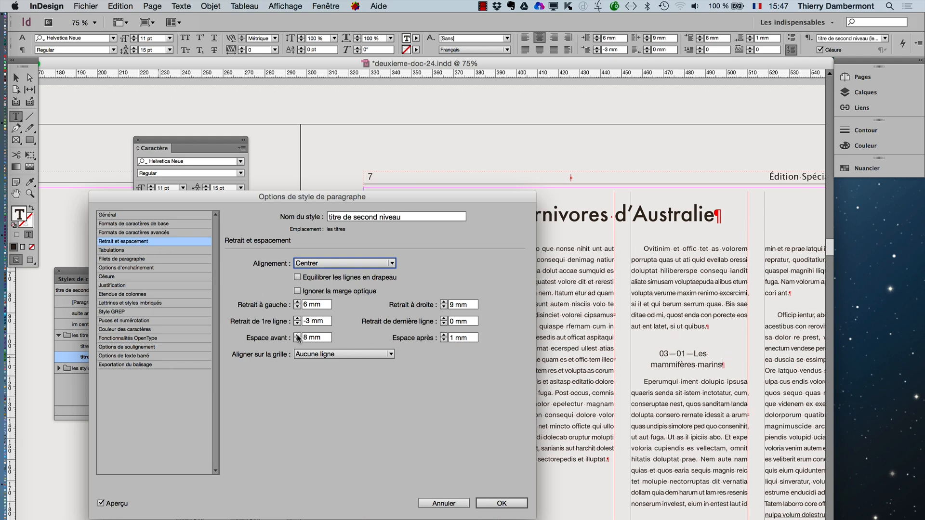
click(297, 336)
click(298, 336)
click(298, 335)
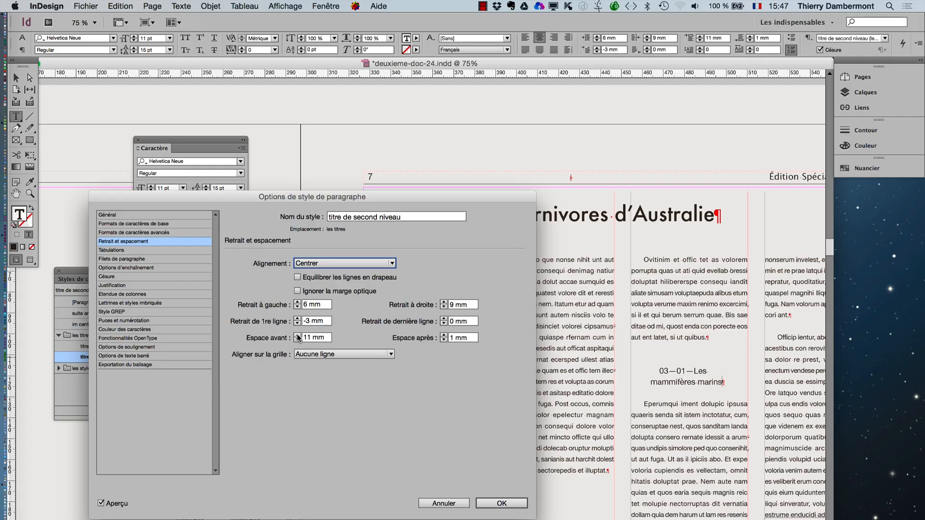
click(297, 336)
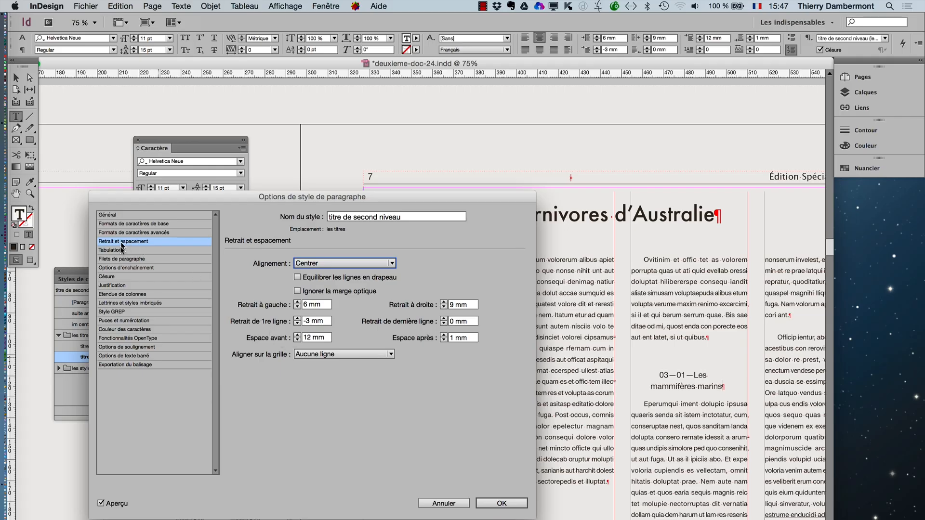
click(309, 267)
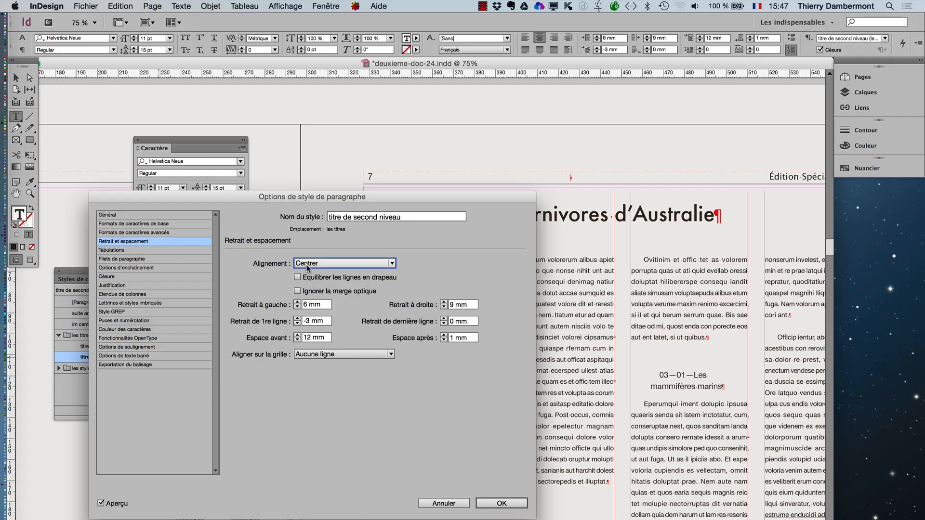
click(309, 275)
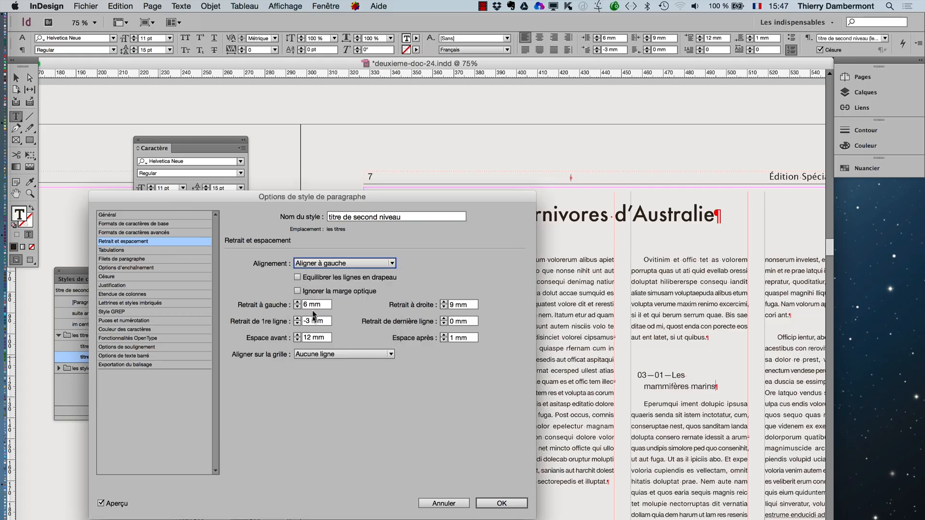
- Set both the first-line indent and the left indent of the second-level title style to 0 mm
drag(317, 305, 293, 305)
text(0)
key(Tab)
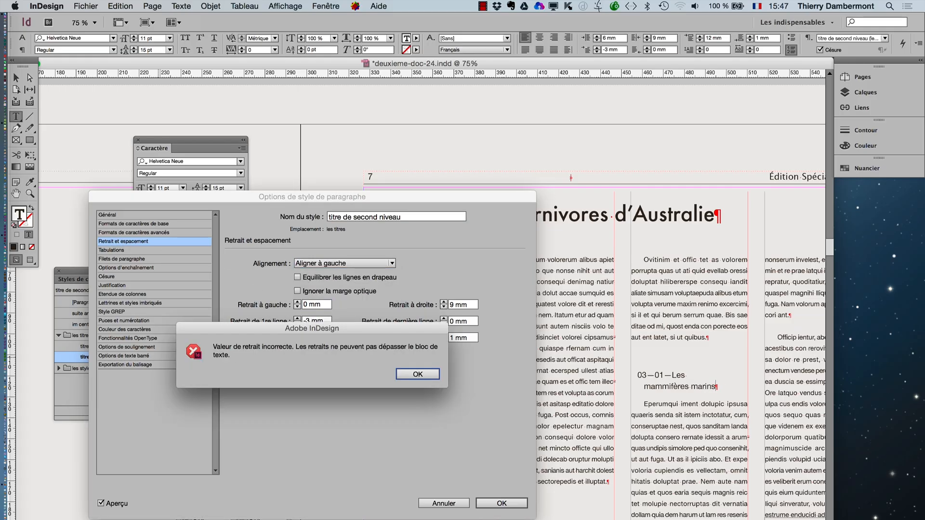
key(Return)
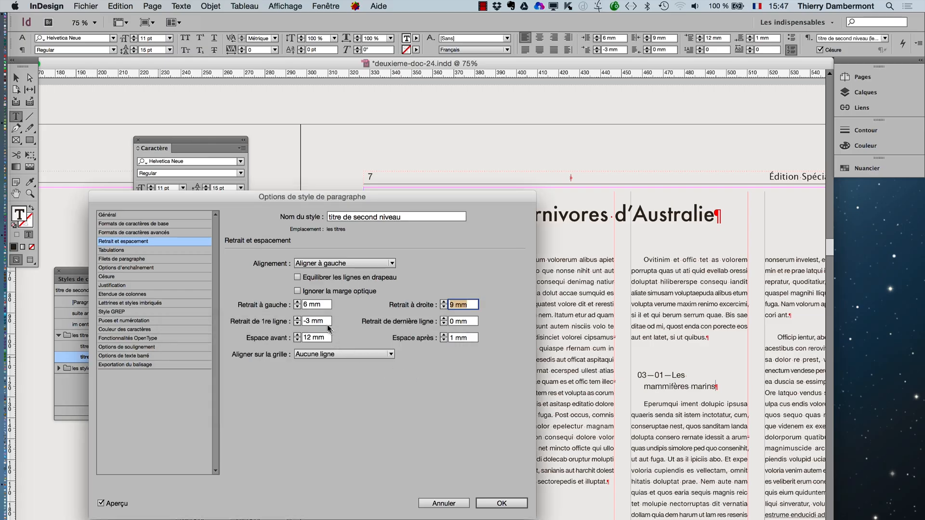
text(0)
key(Tab)
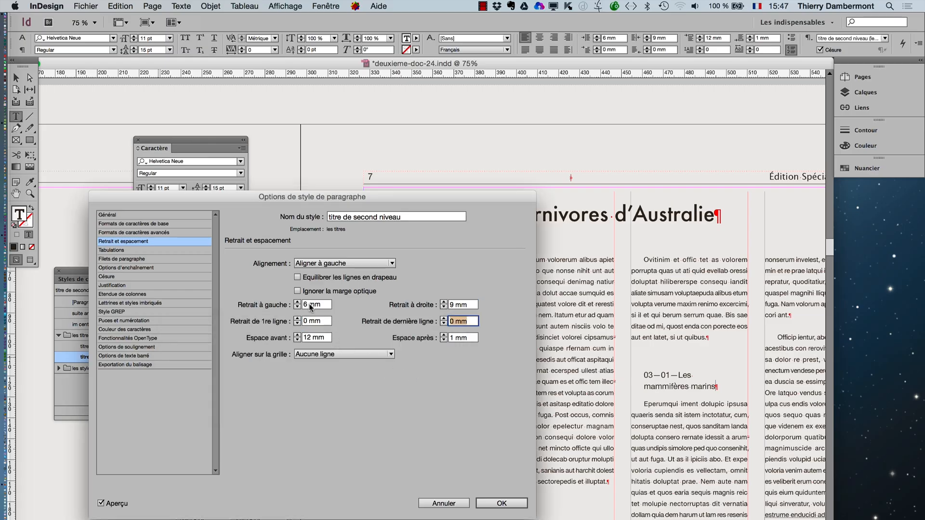
drag(307, 305, 300, 305)
text(0)
key(Tab)
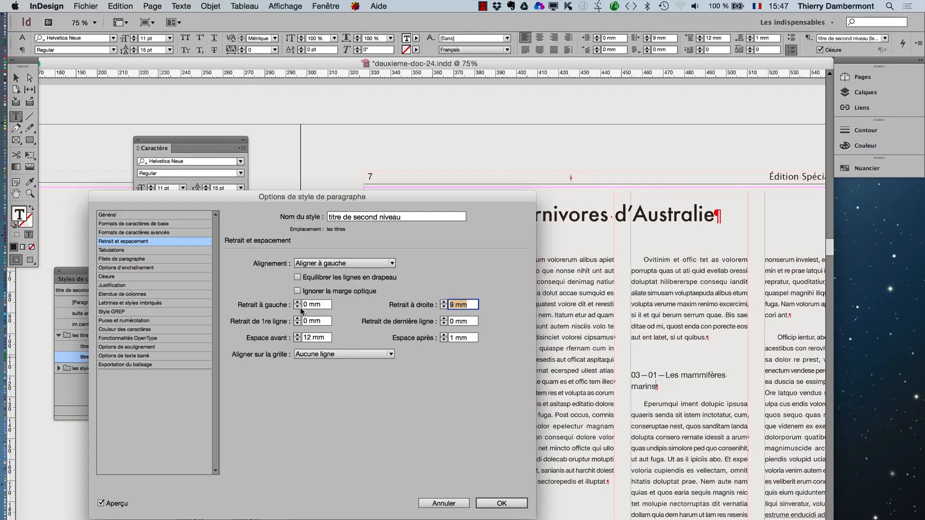
- Set the style's first-line indent to 3 mm and its left indent to 7 mm
click(298, 319)
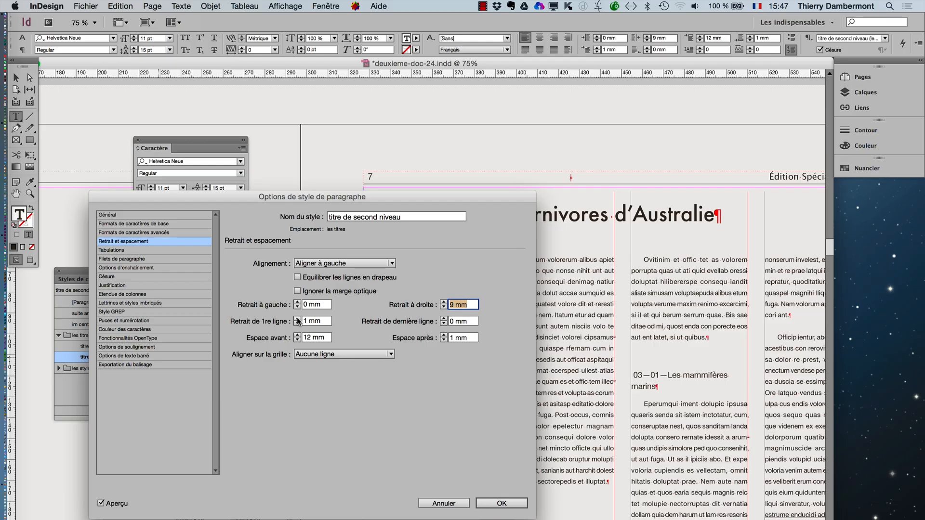
click(297, 319)
click(298, 319)
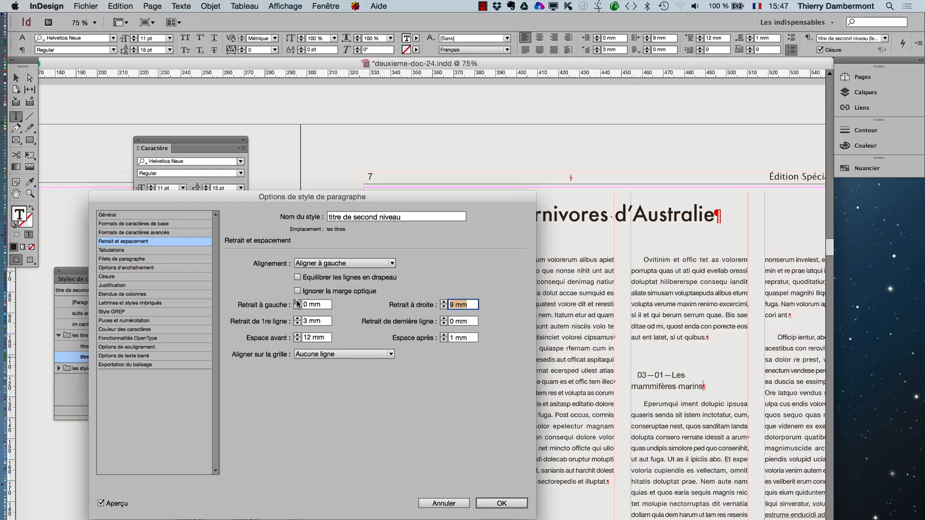
click(297, 303)
click(298, 303)
click(297, 303)
click(298, 303)
click(297, 303)
click(297, 303)
click(298, 303)
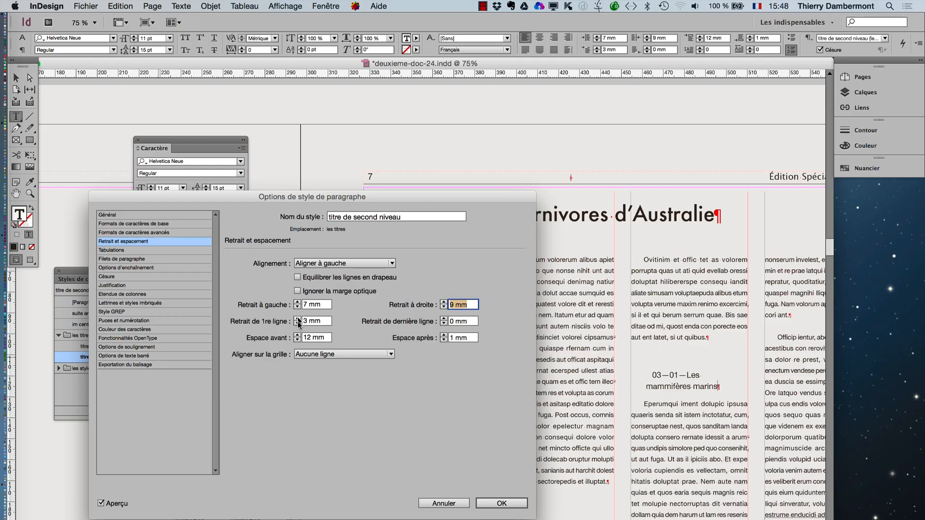
- Give the style a hanging indent with a first-line indent of -6 mm and a left indent of 9 mm
double_click(297, 324)
double_click(297, 324)
click(296, 324)
double_click(297, 323)
double_click(297, 324)
click(298, 302)
- Give the second-level title style a left indent of 11 mm and a first-line indent of -11 mm, and apply the style changes
click(297, 302)
click(298, 302)
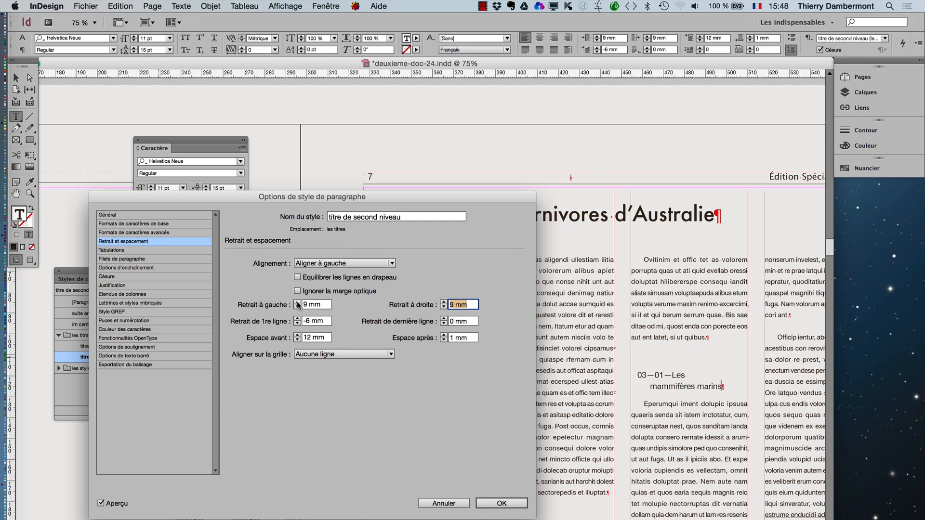
click(298, 302)
double_click(297, 323)
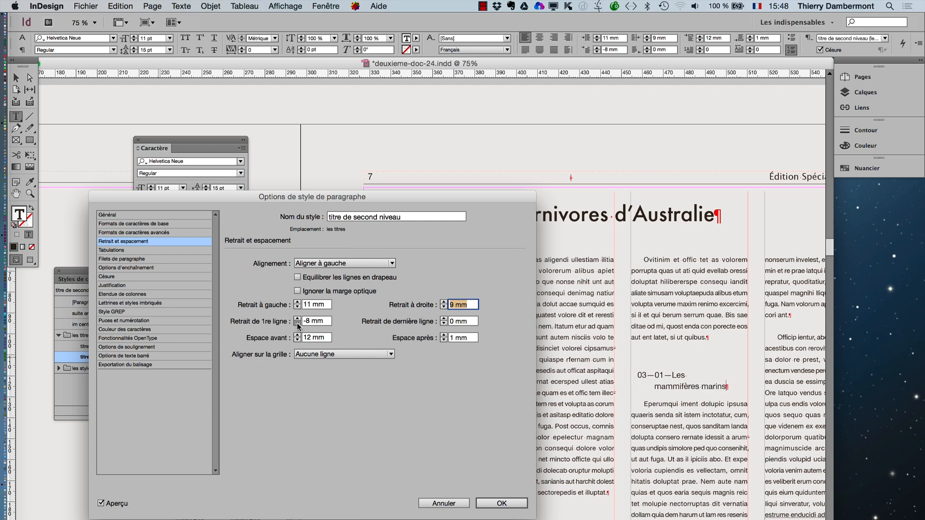
double_click(297, 323)
click(297, 307)
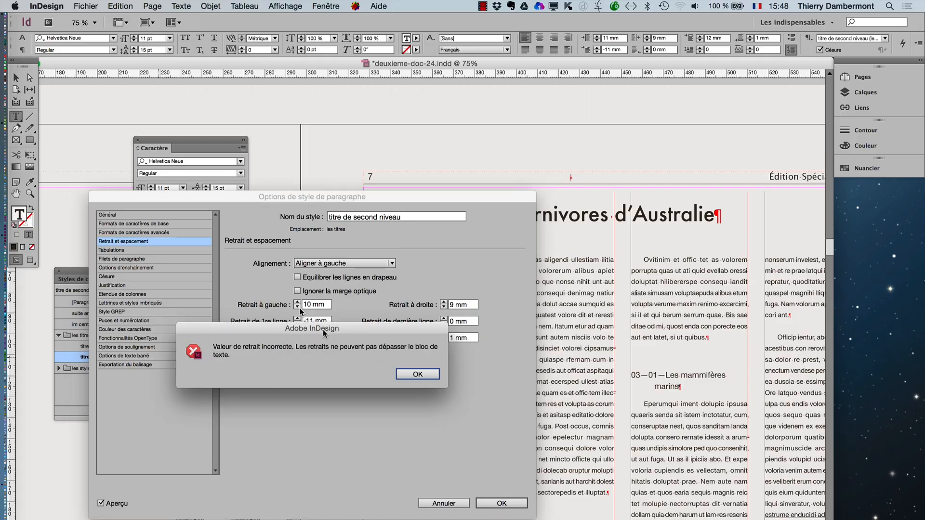
click(410, 374)
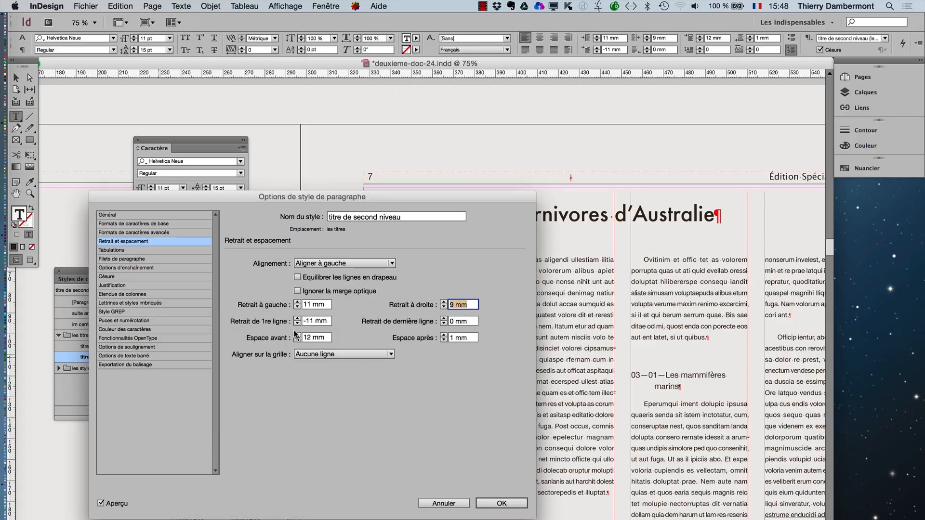
click(497, 506)
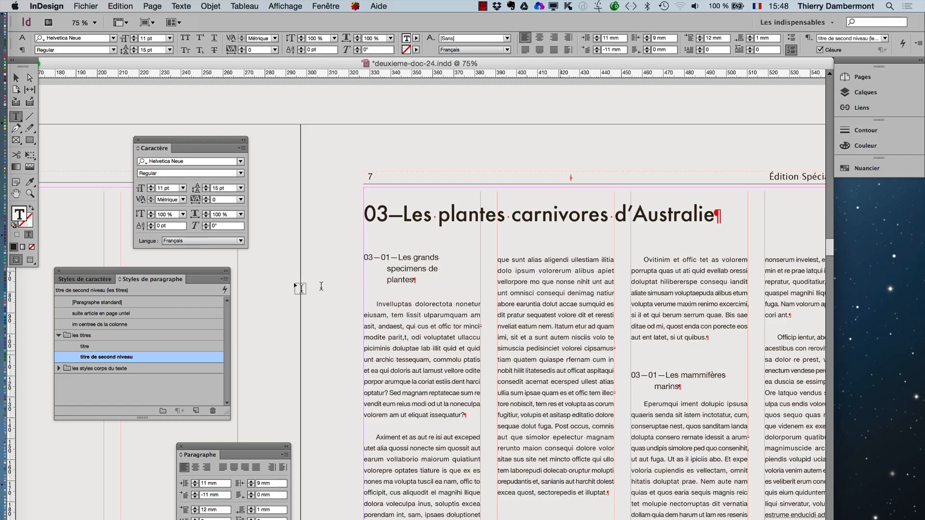
- Set the numbering mode of the titre de second niveau style to Suite du numéro précédent
double_click(174, 356)
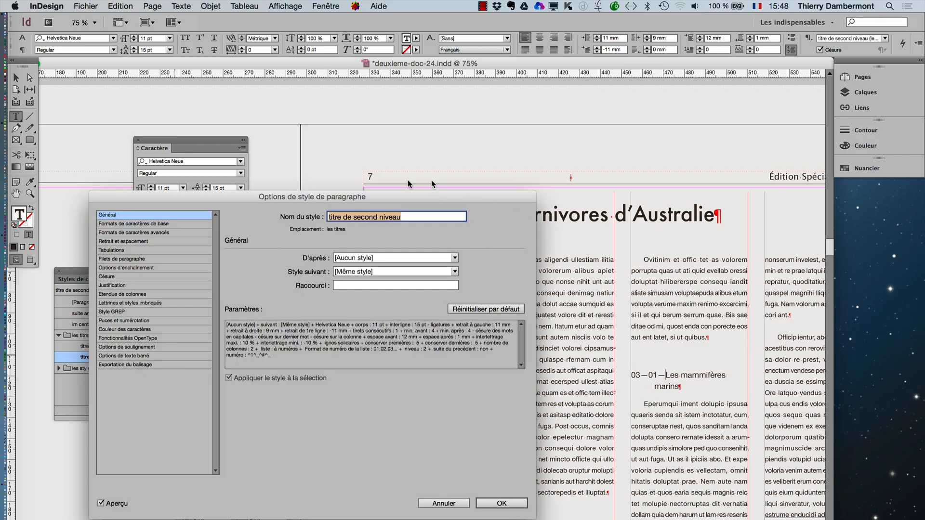
click(127, 321)
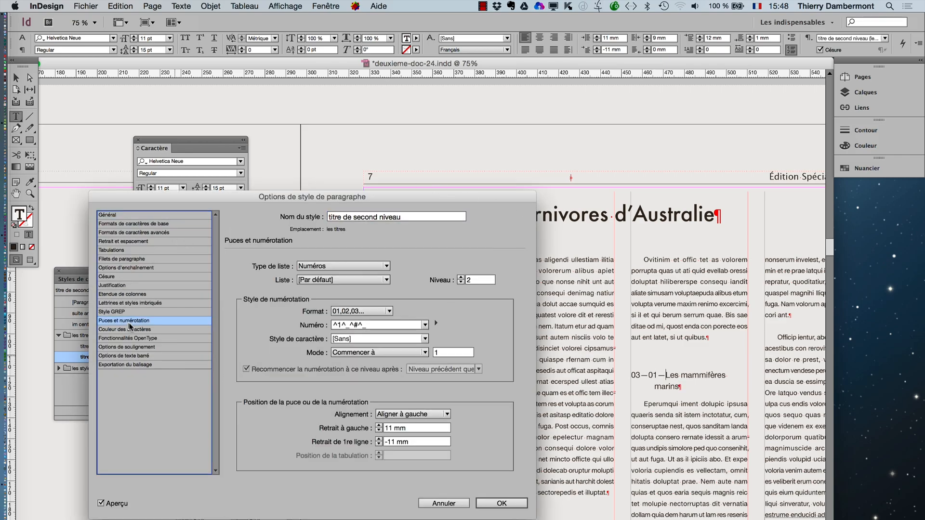
click(388, 353)
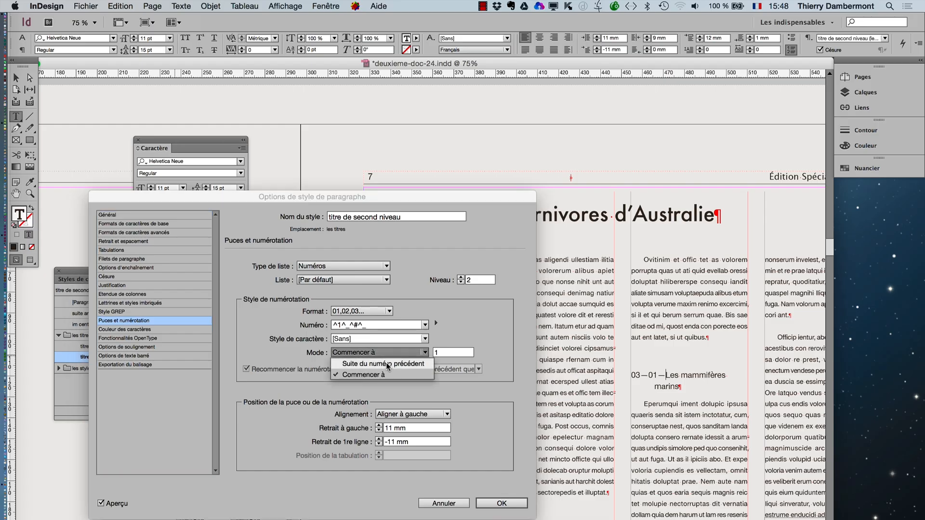
click(387, 364)
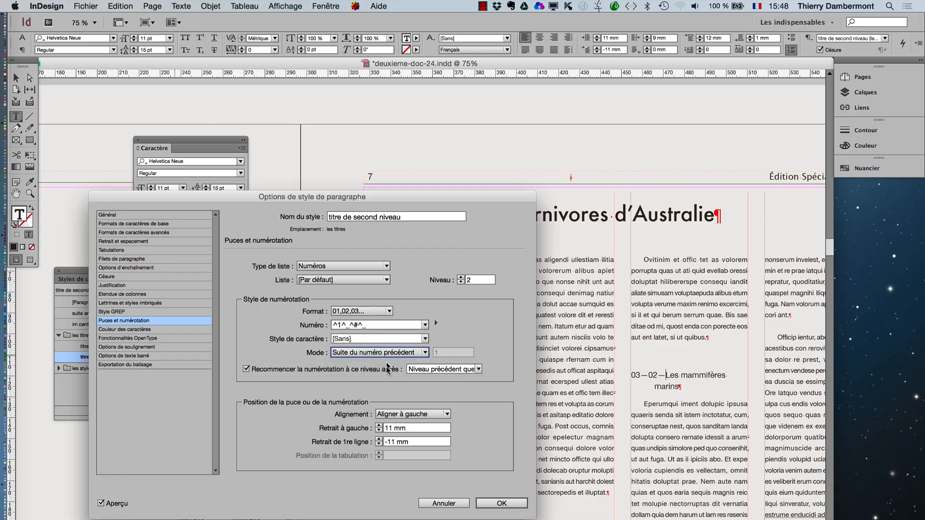
click(501, 504)
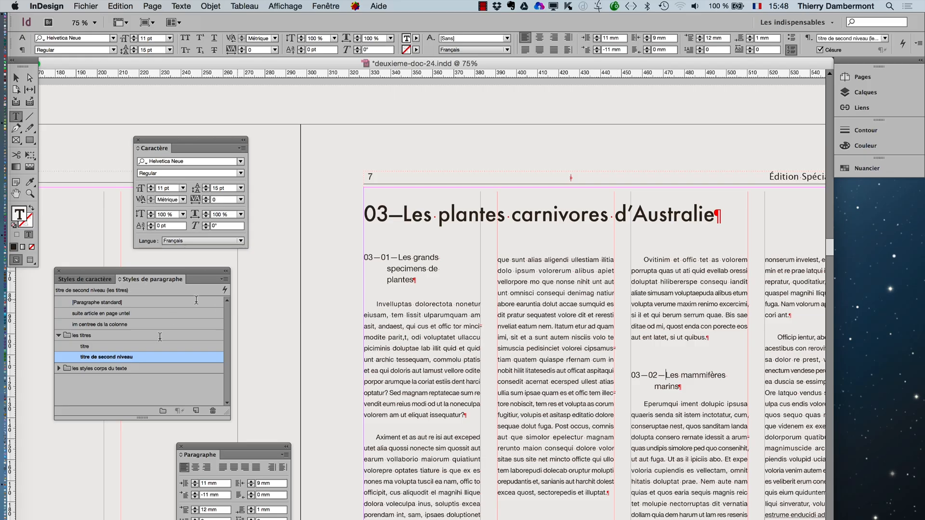
- Review the available numbering modes of the second-level title style and keep Suite du numéro précédent
double_click(156, 357)
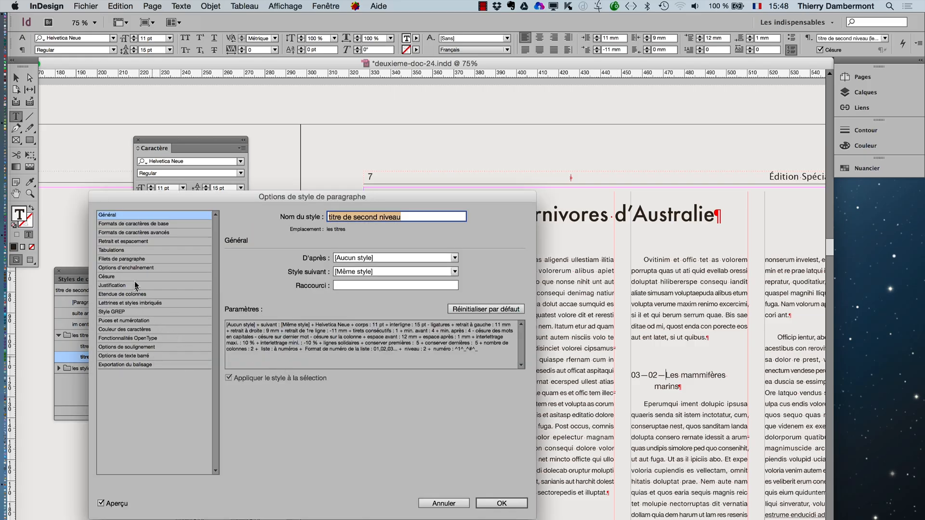
click(129, 320)
click(344, 353)
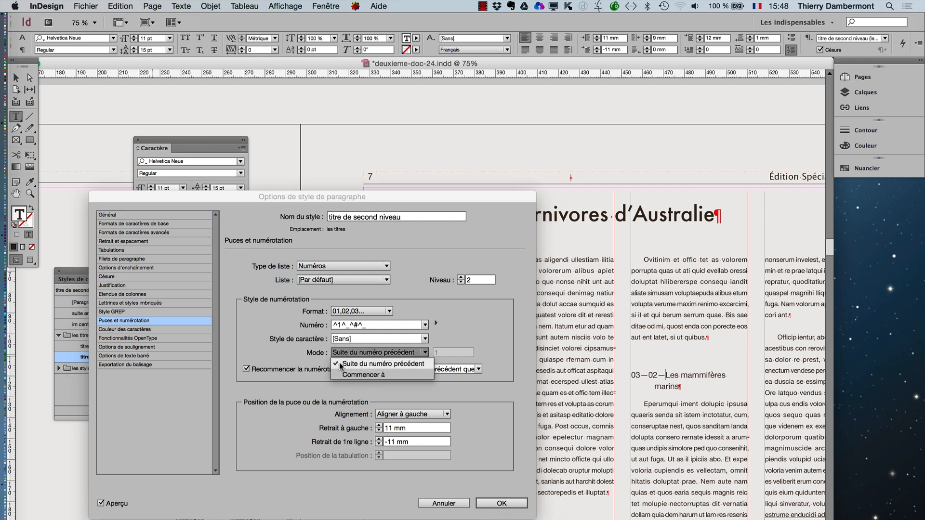
click(339, 363)
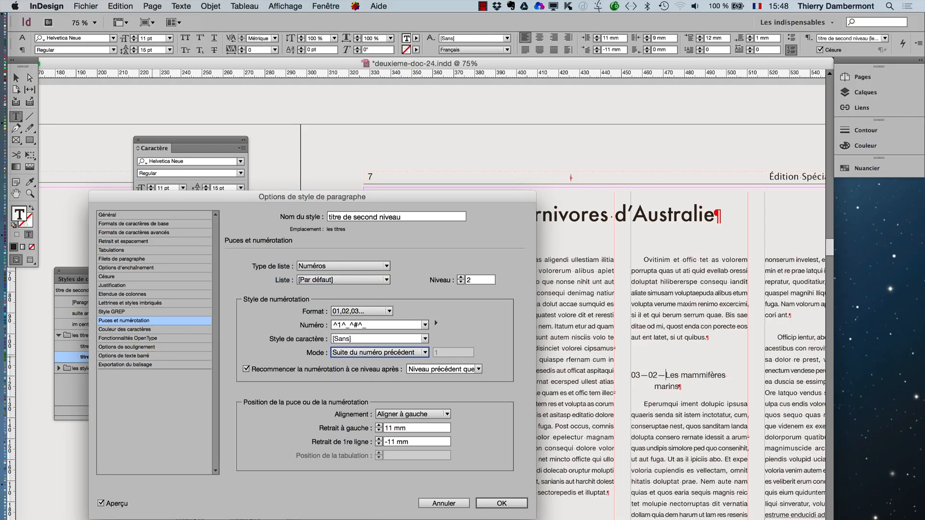
click(502, 503)
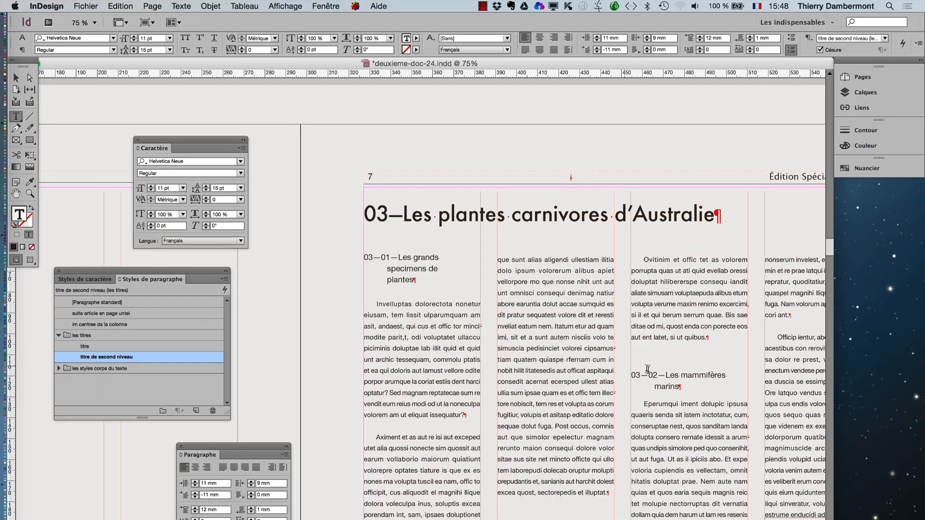
- Insert "Un autre sous-titre" as a separate paragraph after "mosam renimi," in page 6's body text and apply the titre de second niveau style
alt+scroll(648, 371, down, 1)
scroll(648, 371, down, 1)
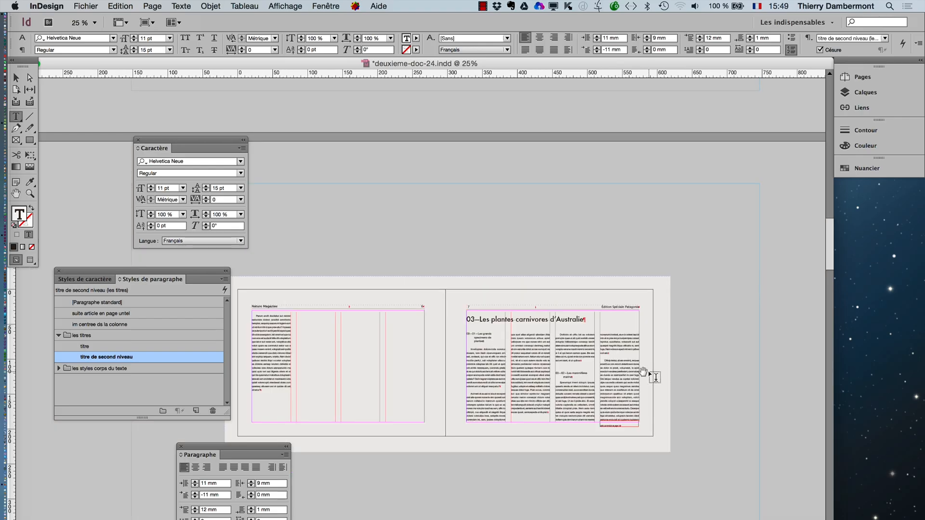
click(369, 368)
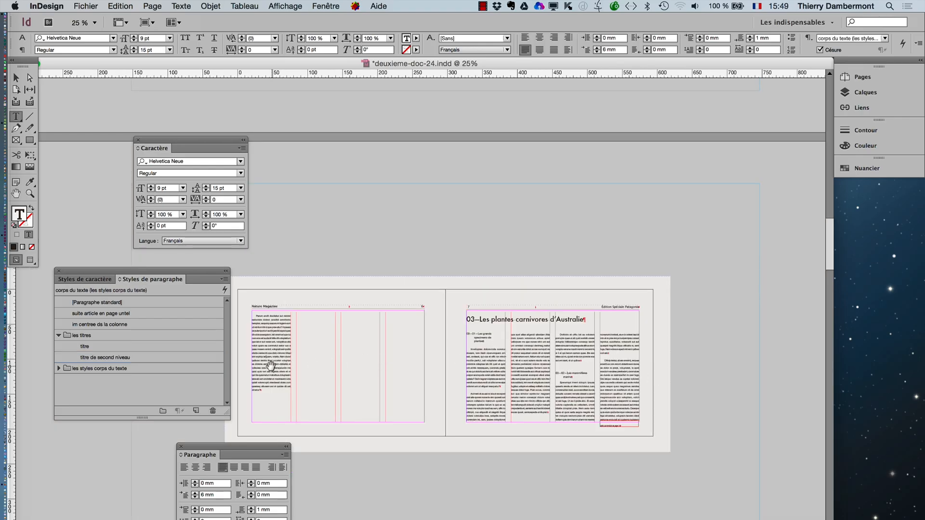
drag(288, 366, 381, 319)
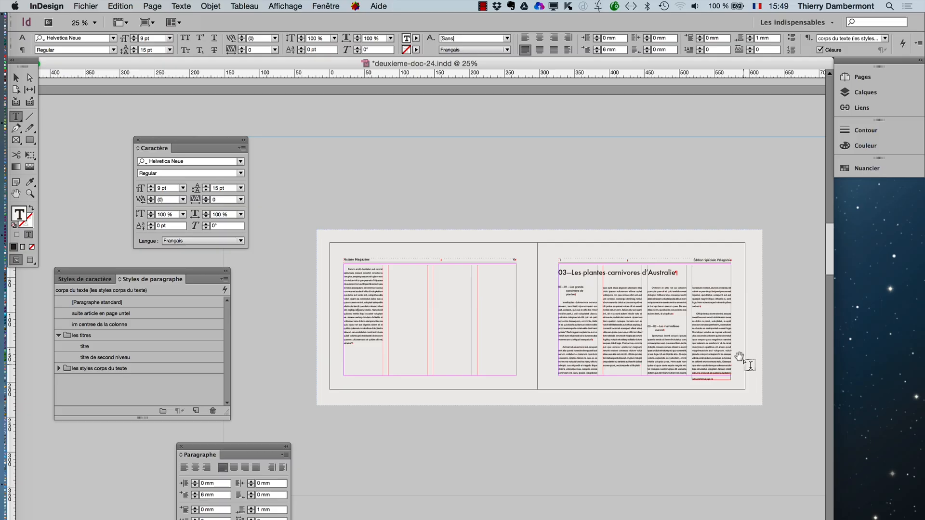
scroll(677, 328, up, 3)
scroll(677, 327, up, 1)
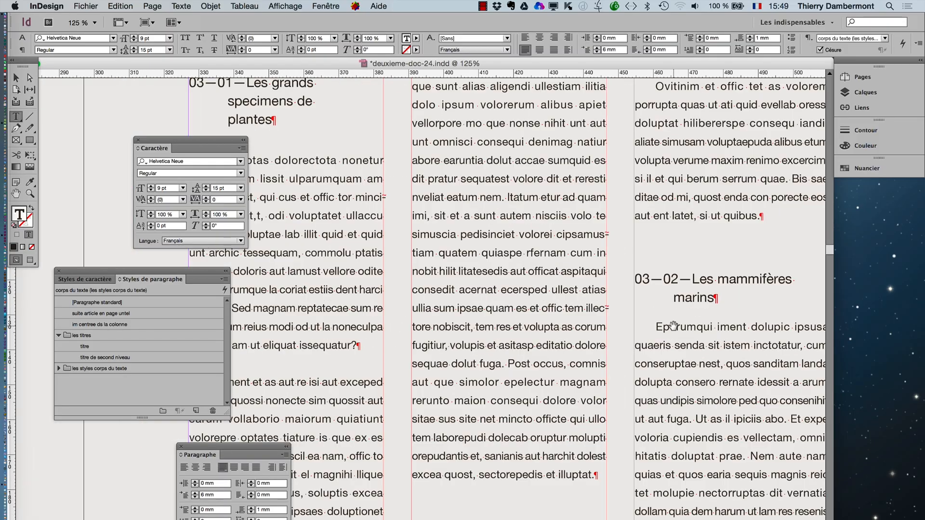
scroll(674, 326, down, 3)
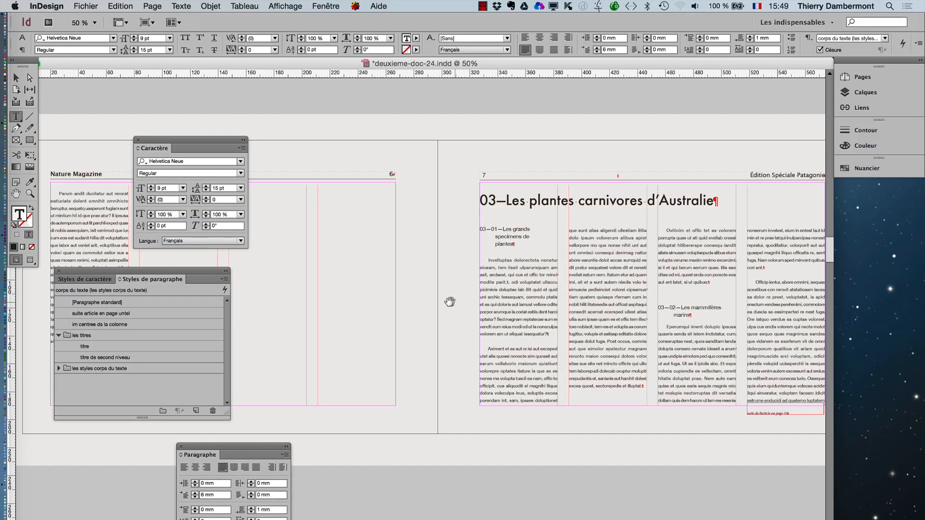
drag(448, 302, 640, 313)
drag(388, 288, 446, 292)
scroll(346, 280, up, 1)
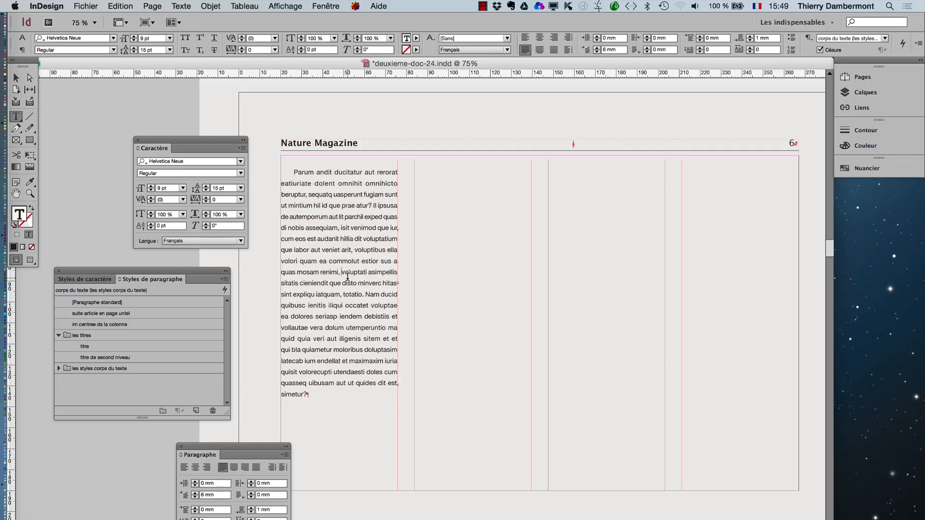
key(Return)
key(Return)
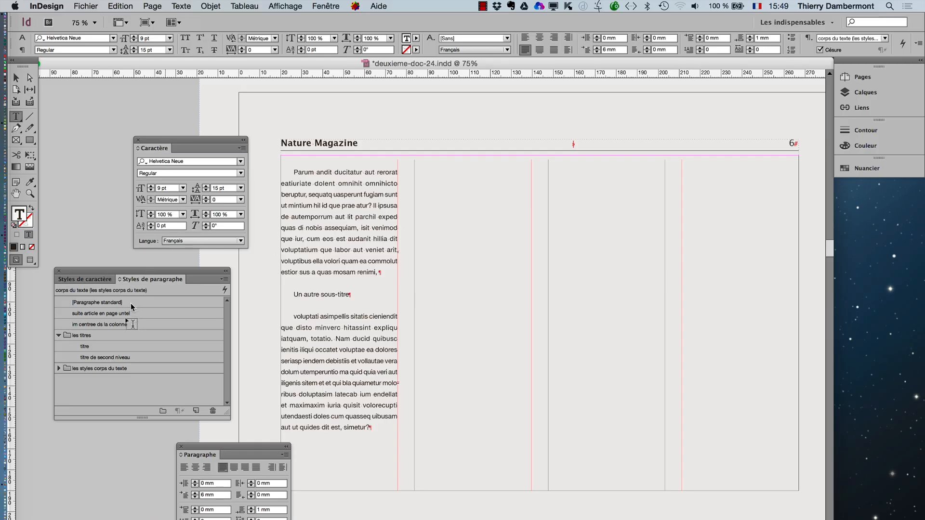
click(123, 356)
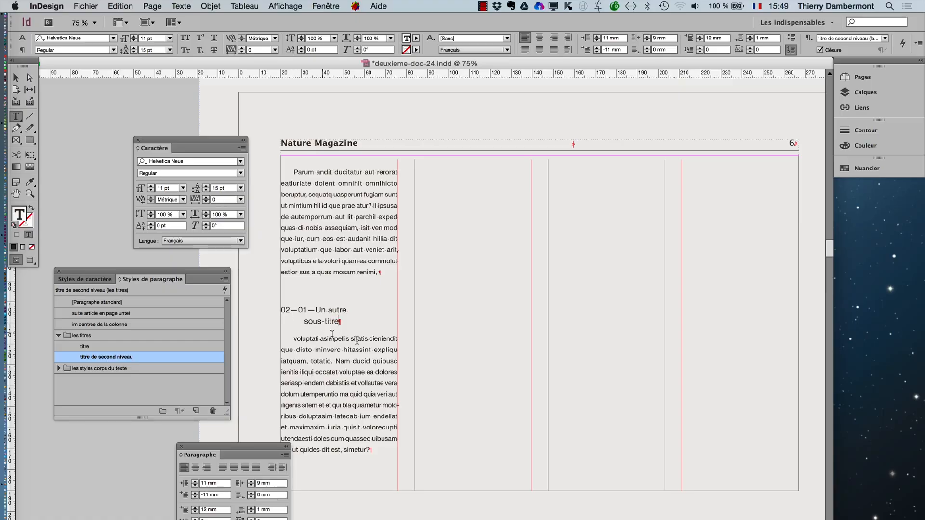
- Examine the second-level title style's restart-numbering option against page 7's headings and keep Recommencer la numérotation à ce niveau après enabled
drag(593, 390, 330, 372)
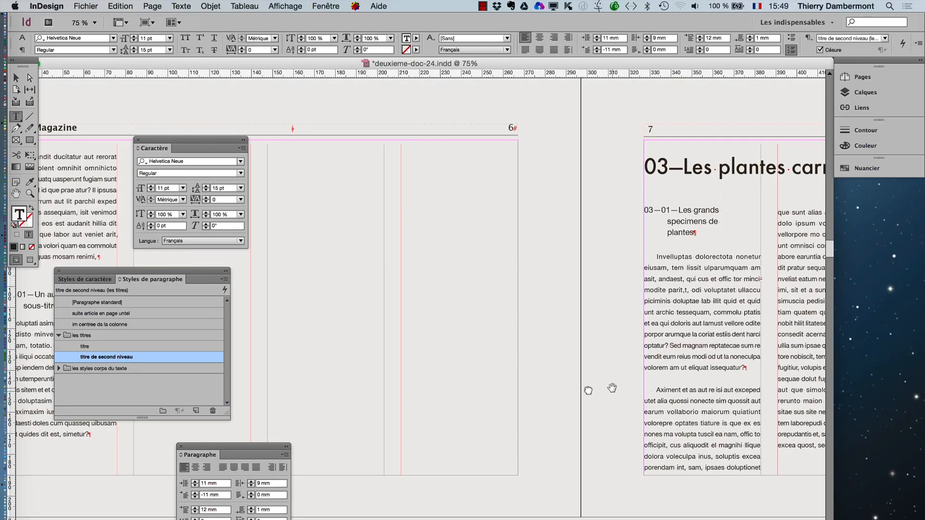
drag(612, 387, 413, 418)
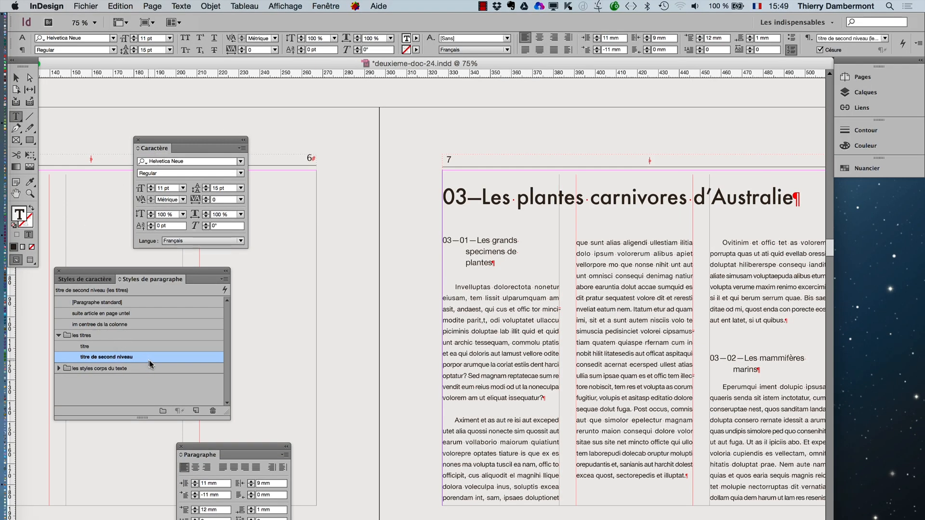
double_click(149, 360)
click(140, 320)
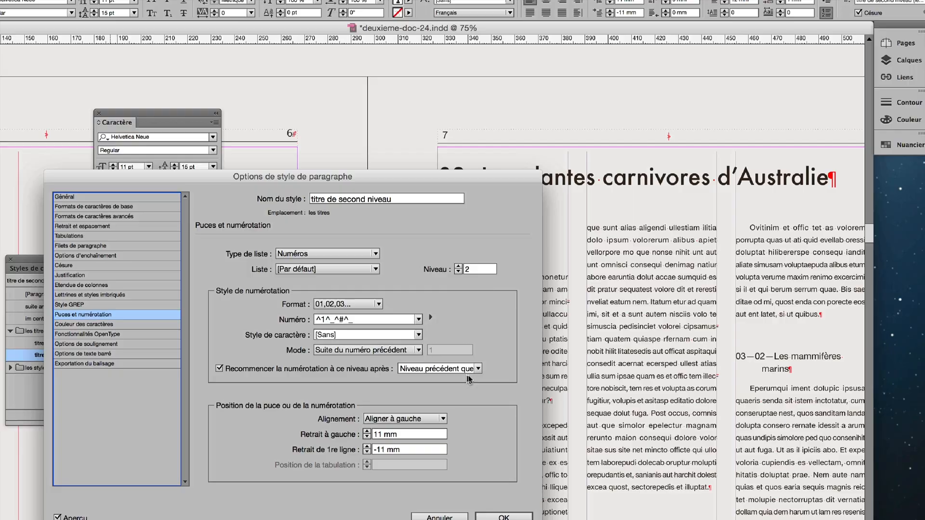
drag(153, 175, 731, 96)
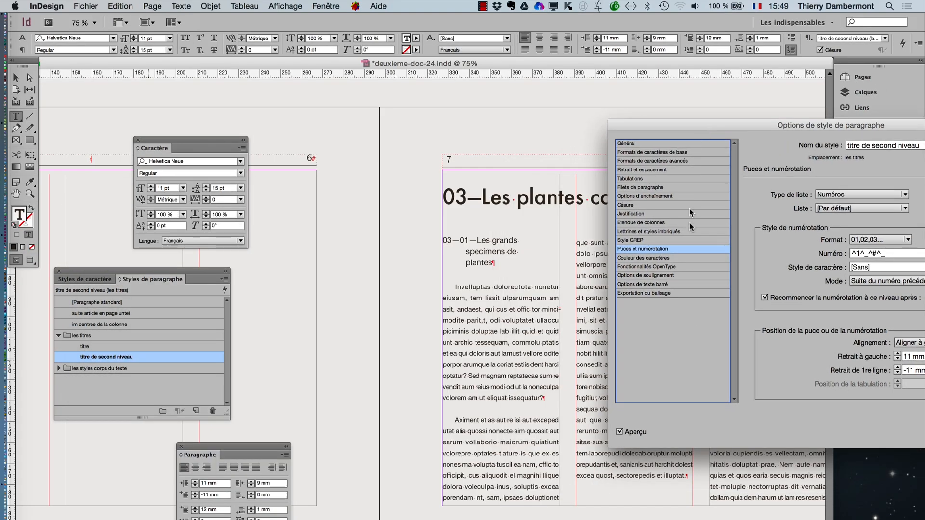
click(763, 298)
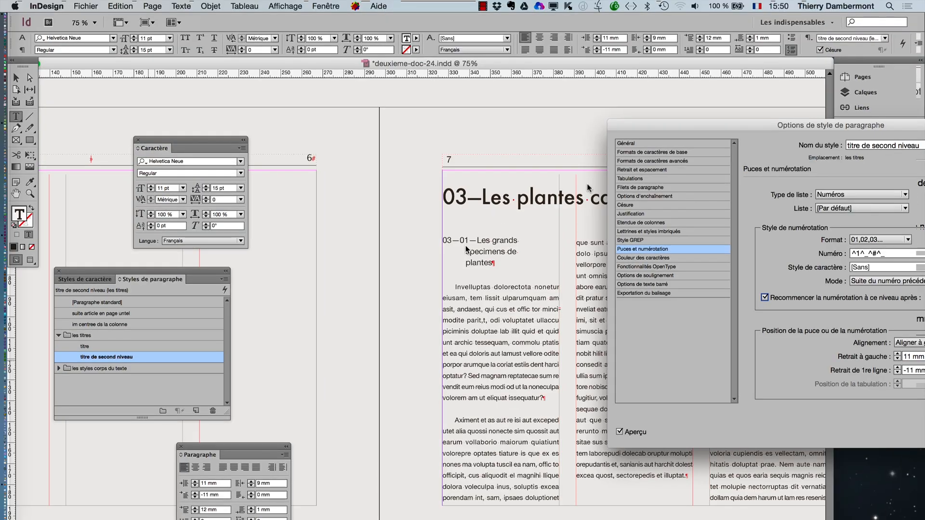
drag(706, 126, 355, 73)
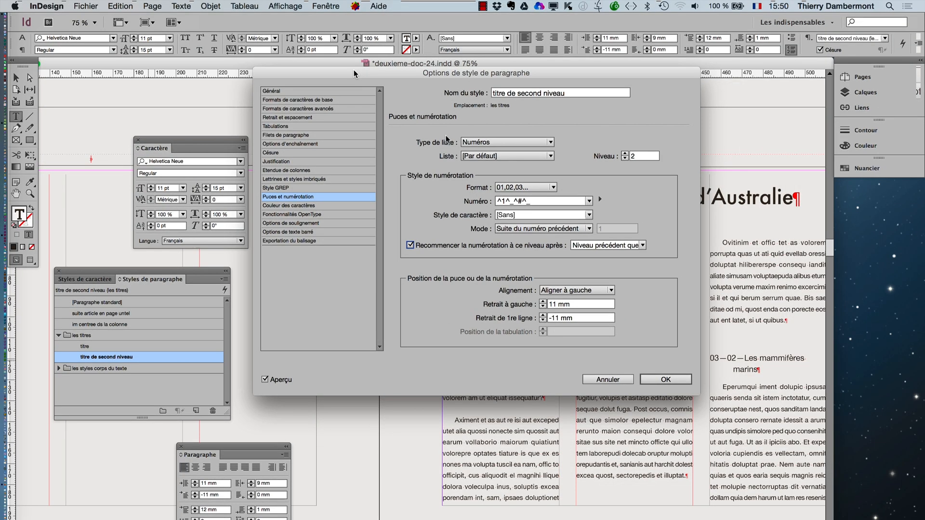
click(656, 382)
- Move the floating Caractère panel away from page 6's text column so that it no longer covers the subheading
alt+super+click(572, 354)
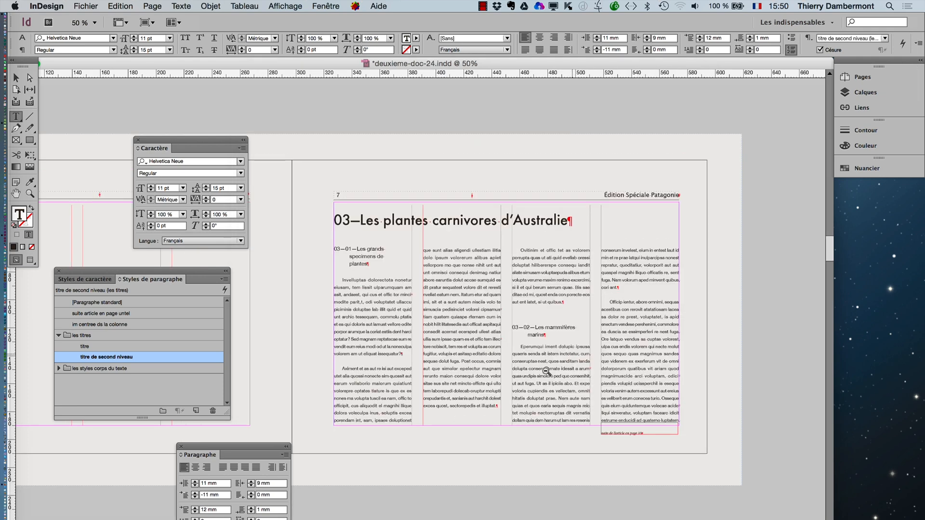
alt+super+click(532, 380)
drag(352, 316, 382, 318)
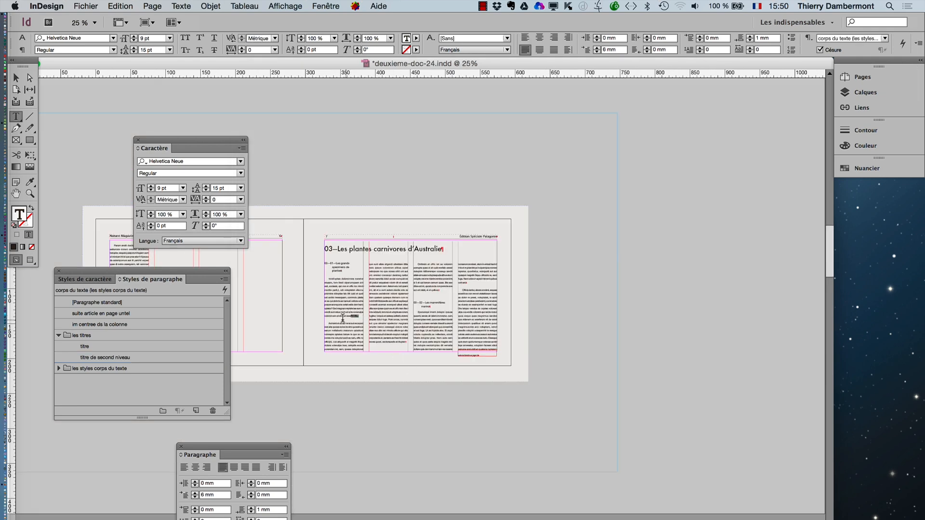
drag(480, 305, 703, 283)
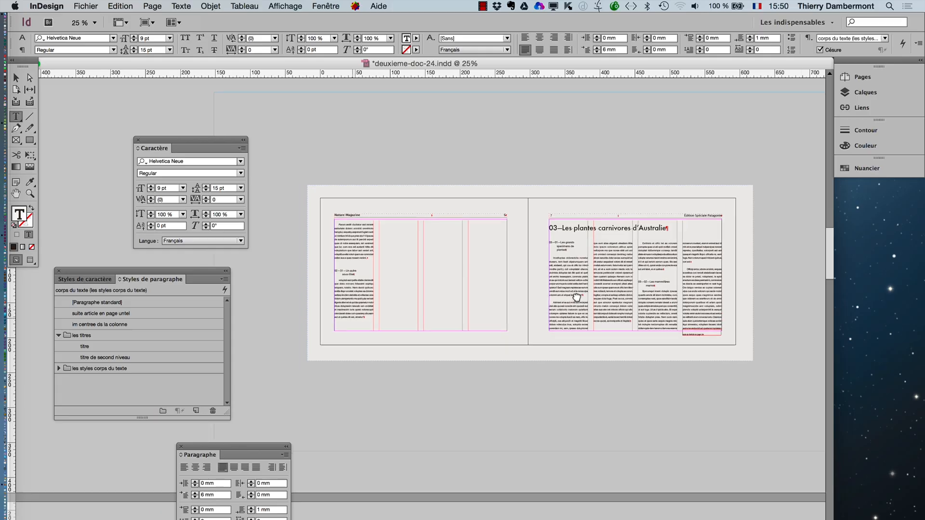
super+click(407, 309)
super+click(407, 309)
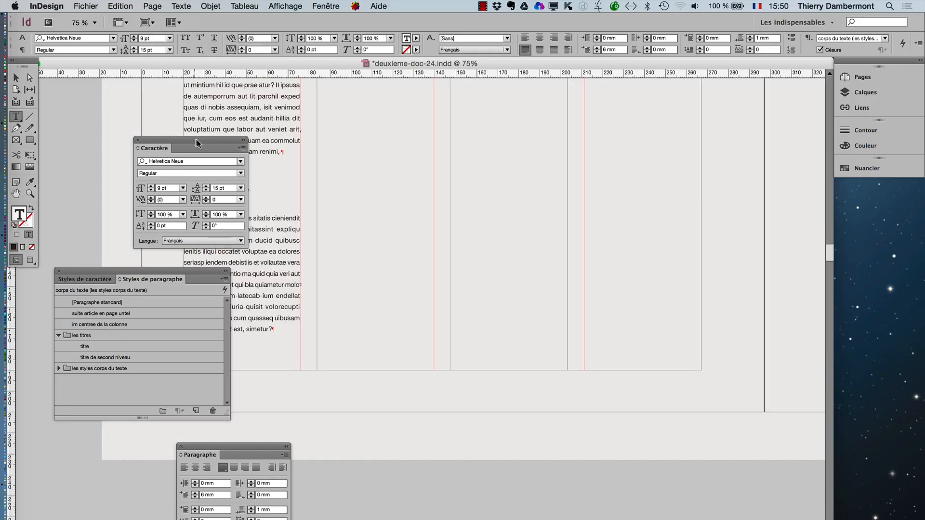
drag(196, 140, 418, 371)
- Apply the titre de second niveau style to the paragraph beginning "Luptate non poribus" on the spread before page 6
scroll(352, 247, down, 2)
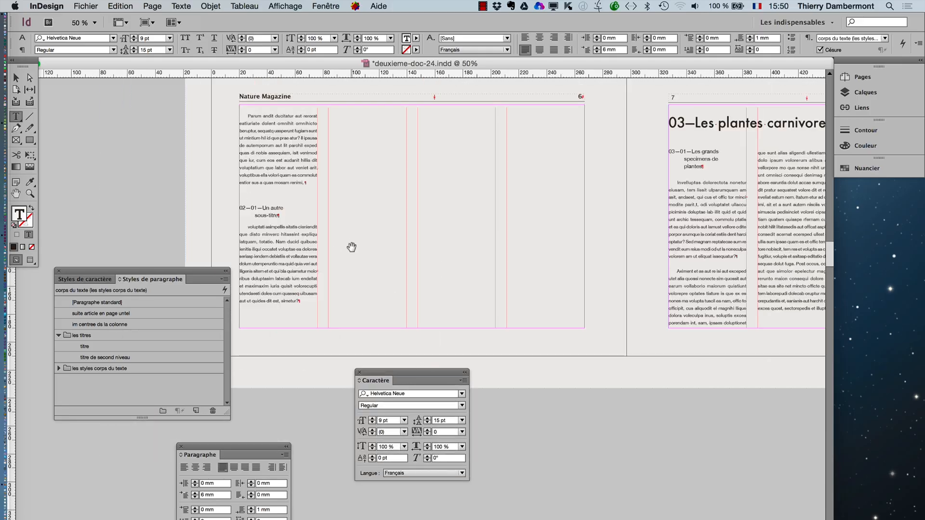
scroll(375, 233, up, 5)
scroll(375, 233, up, 3)
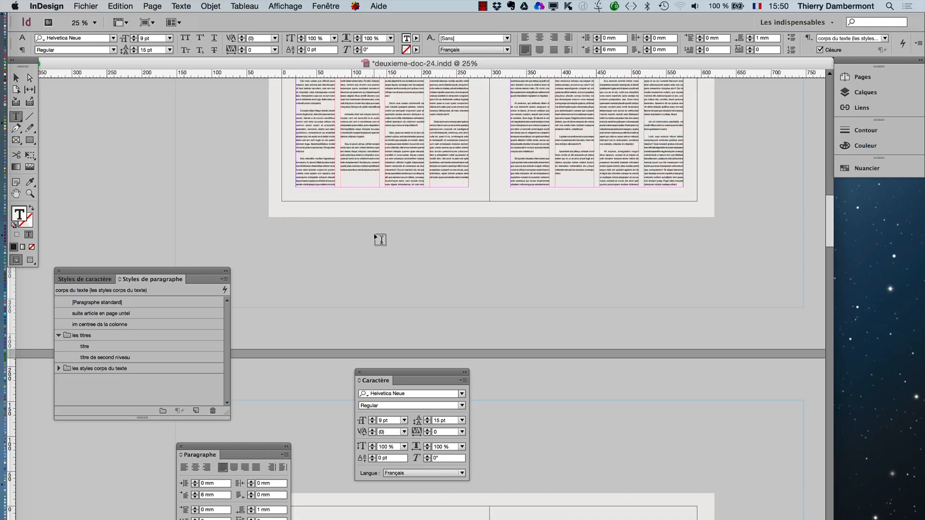
scroll(496, 233, up, 2)
scroll(573, 200, up, 2)
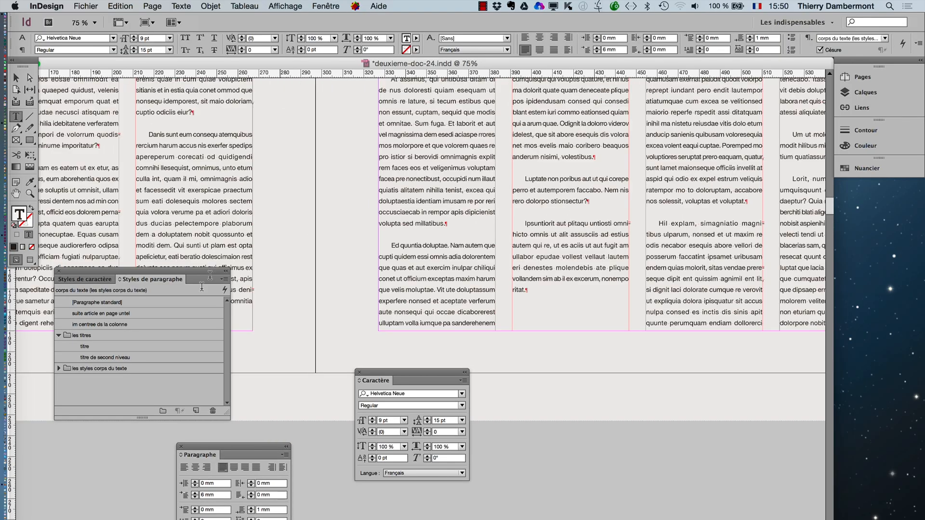
click(135, 357)
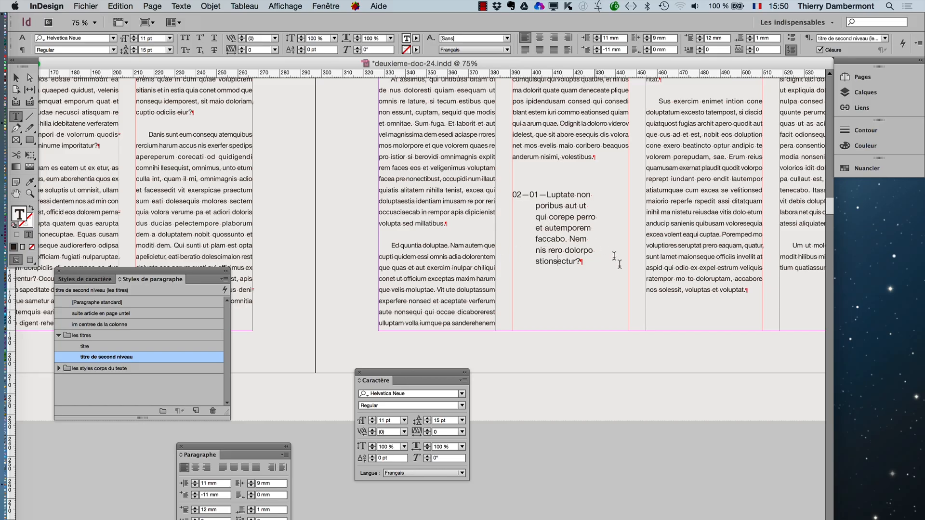
- Split page 5's paragraph after "Ed quuntia doluptae." and apply the titre de second niveau style to that opening sentence
click(455, 248)
key(Return)
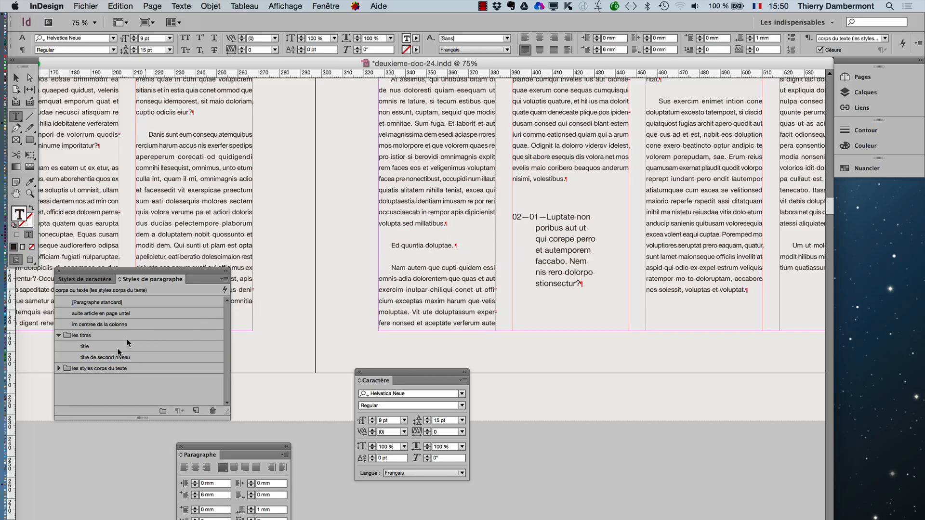
click(117, 357)
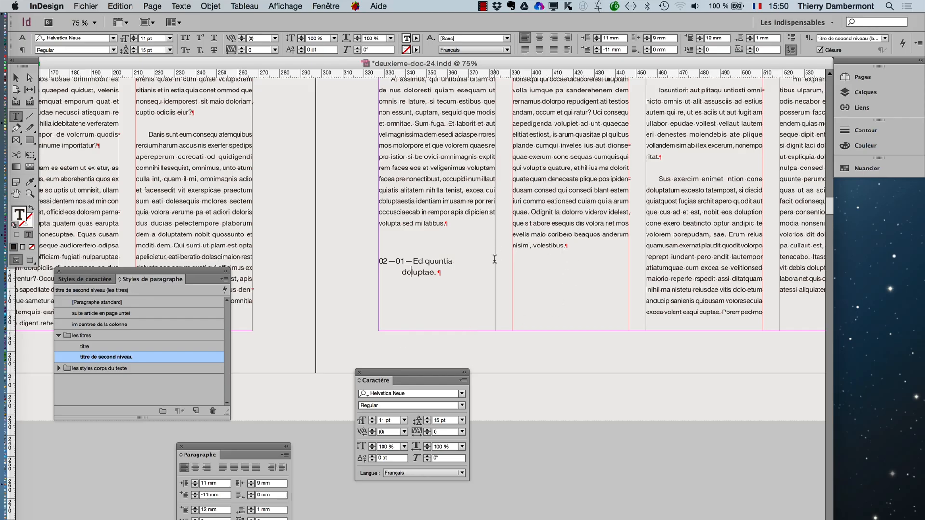
- Examine the automatic numbering of the second-level titles on page 5 and on page 6
super+click(434, 268)
super+click(435, 269)
drag(545, 234, 482, 470)
drag(624, 307, 563, 491)
drag(682, 415, 605, 389)
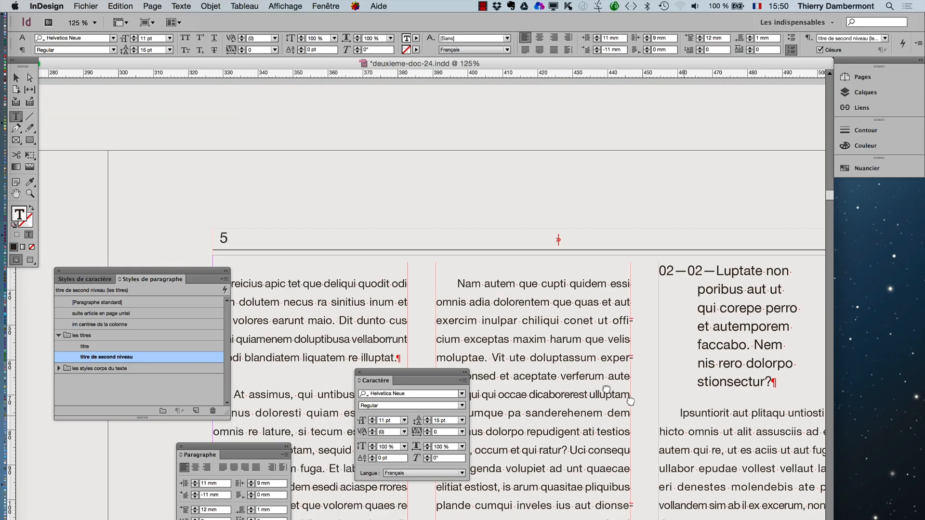
drag(660, 401, 507, 321)
drag(596, 428, 600, 391)
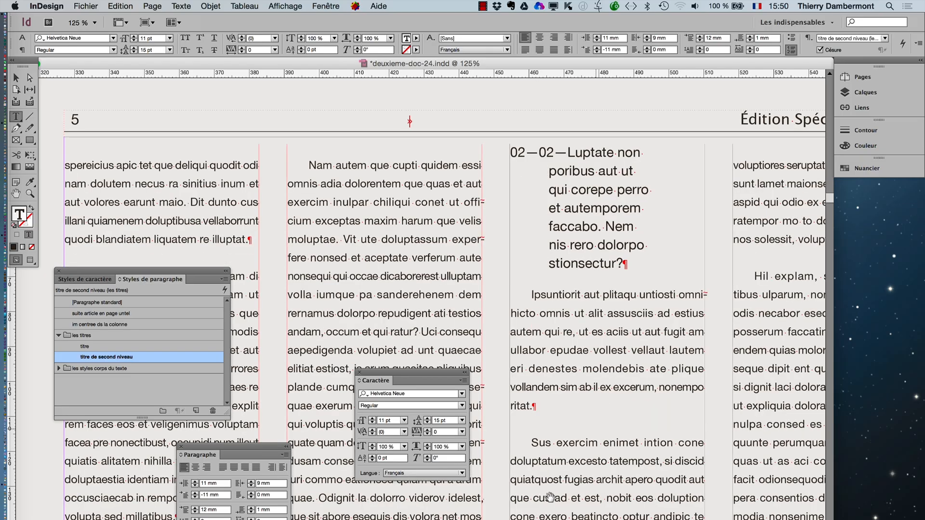
drag(550, 497, 667, 284)
drag(538, 500, 654, 210)
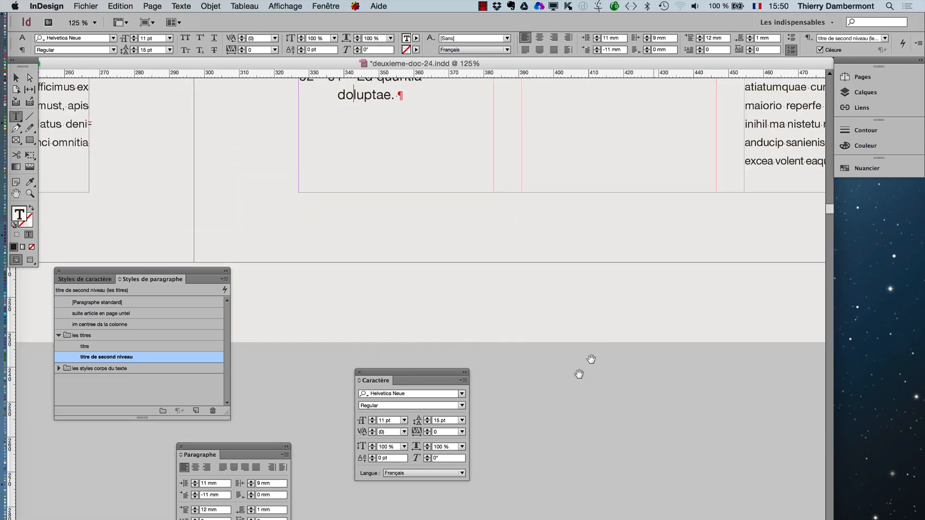
drag(565, 399, 725, 187)
key(super+minus)
key(super+minus)
scroll(467, 326, down, 1)
scroll(463, 328, up, 2)
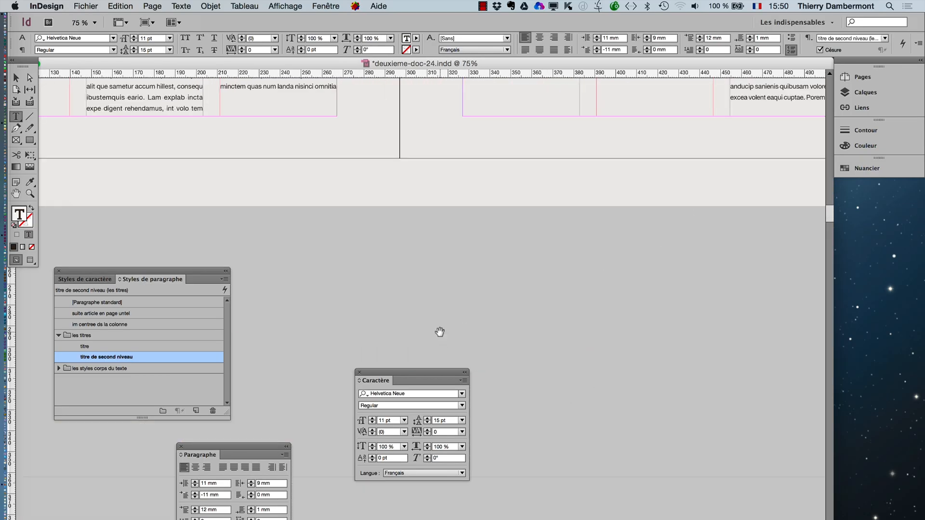
key(super+minus)
key(super+minus)
drag(334, 344, 559, 111)
drag(522, 372, 512, 127)
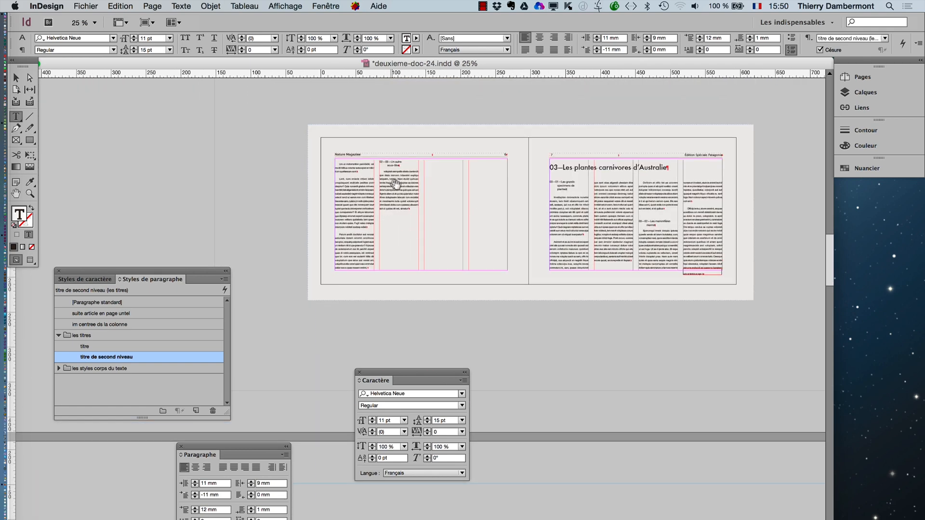
scroll(397, 185, up, 2)
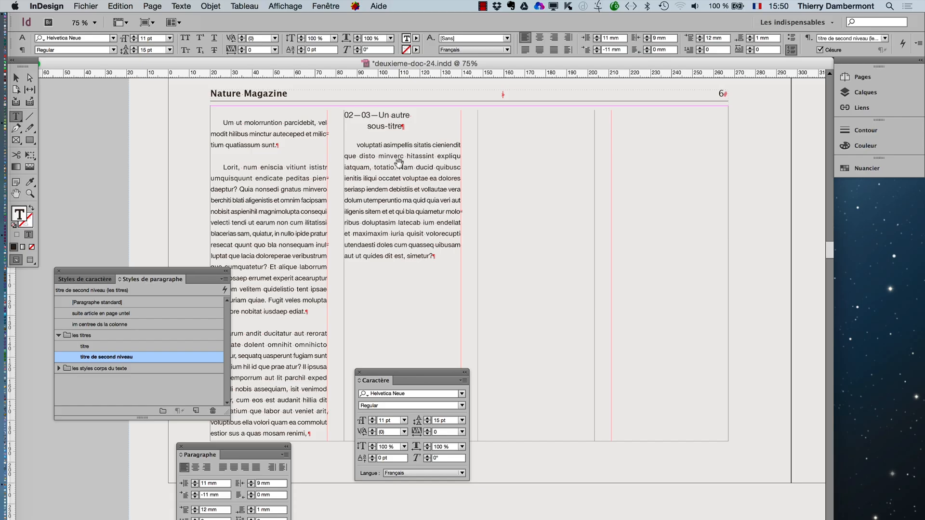
- Set the right indent of the titre de second niveau style to 0 mm
double_click(140, 357)
drag(365, 74, 613, 349)
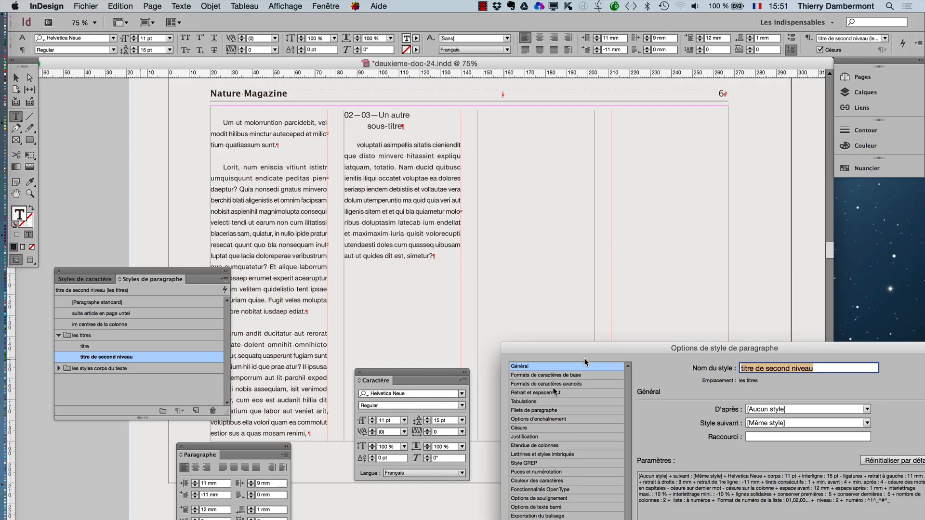
click(543, 393)
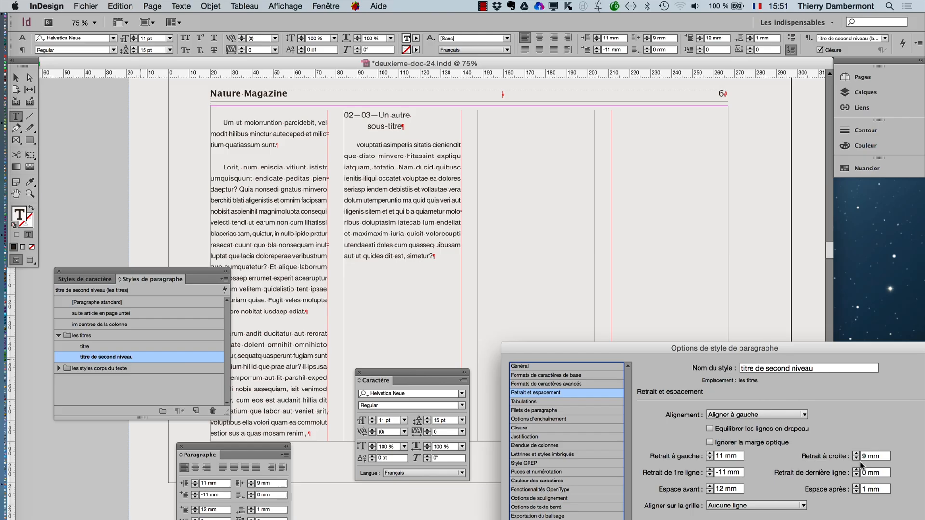
click(856, 458)
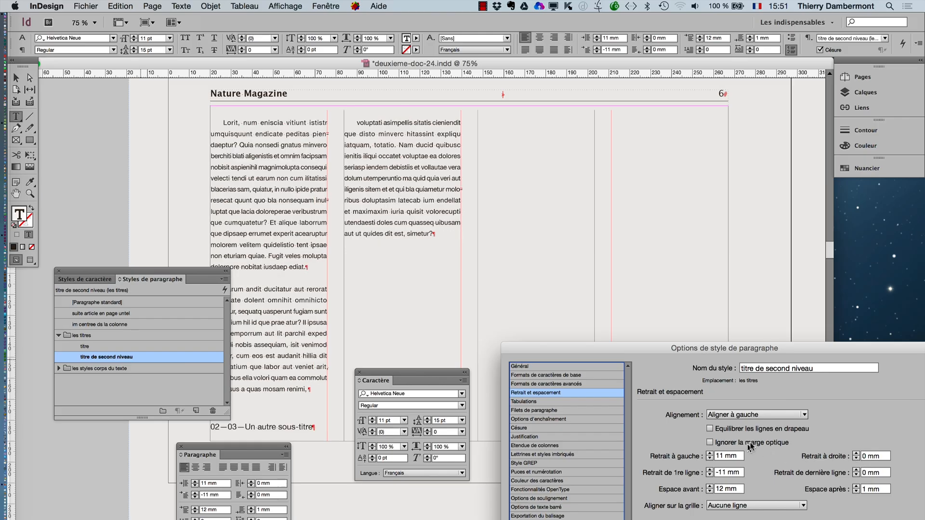
drag(805, 395, 682, 197)
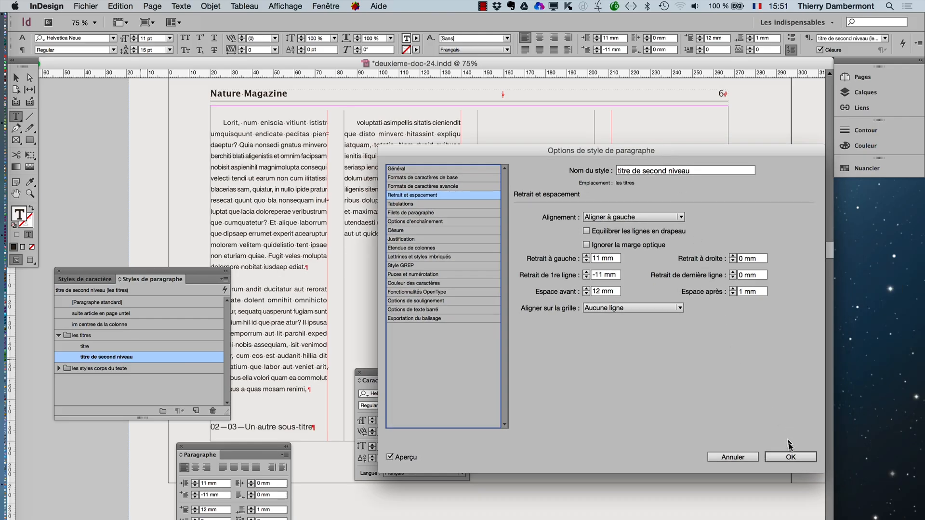
click(790, 456)
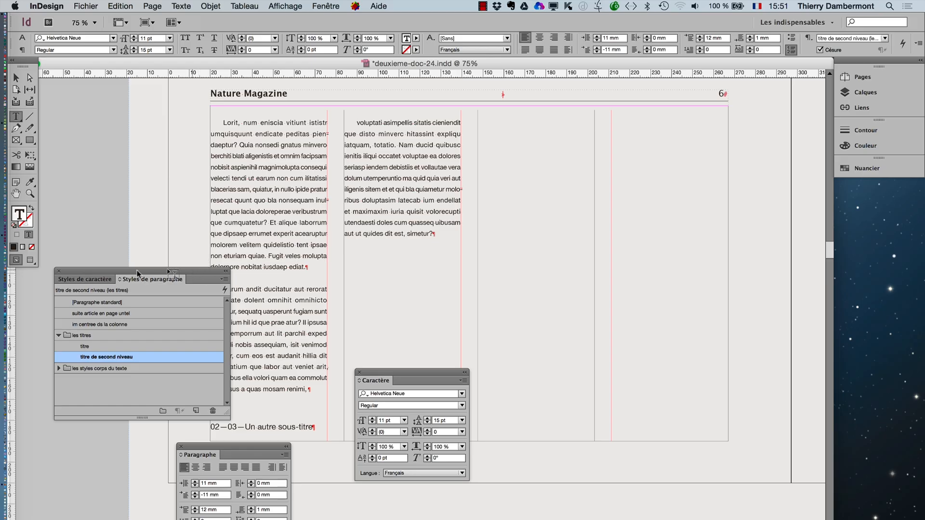
- Move the floating style, Caractère and Paragraphe panels clear of page 6's text columns and switch to the Selection tool
drag(138, 274, 34, 296)
drag(373, 372, 510, 450)
drag(270, 444, 235, 496)
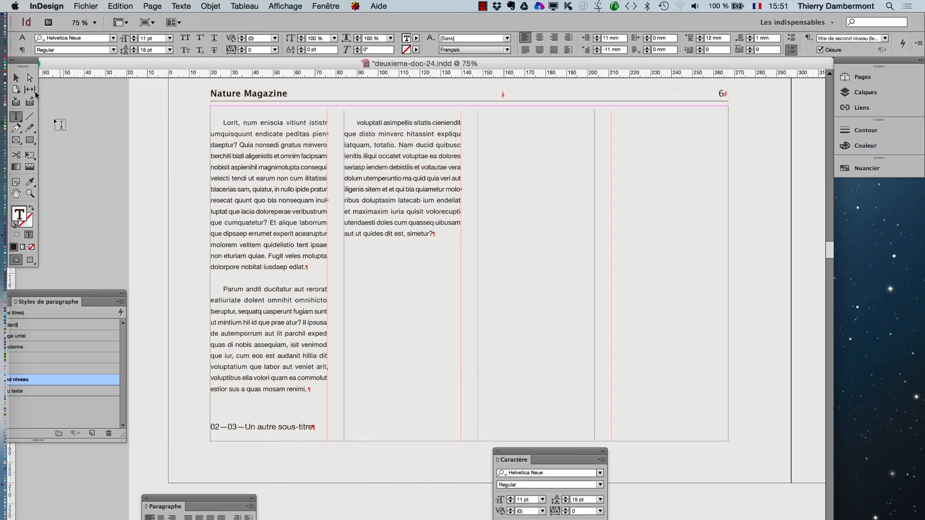
click(17, 81)
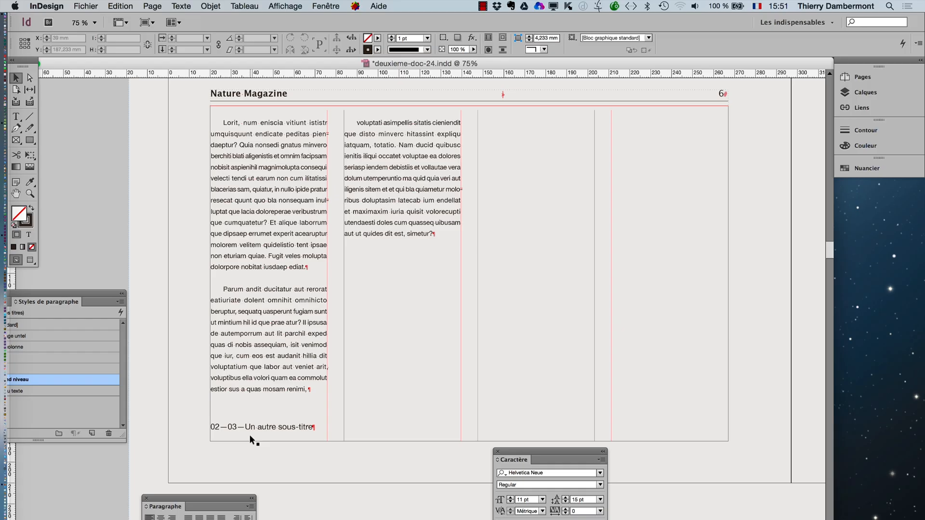
- Set Paragraphes solidaires to 5 lines in the titre de second niveau style so subheadings stay with the text that follows
drag(57, 301, 727, 194)
double_click(702, 277)
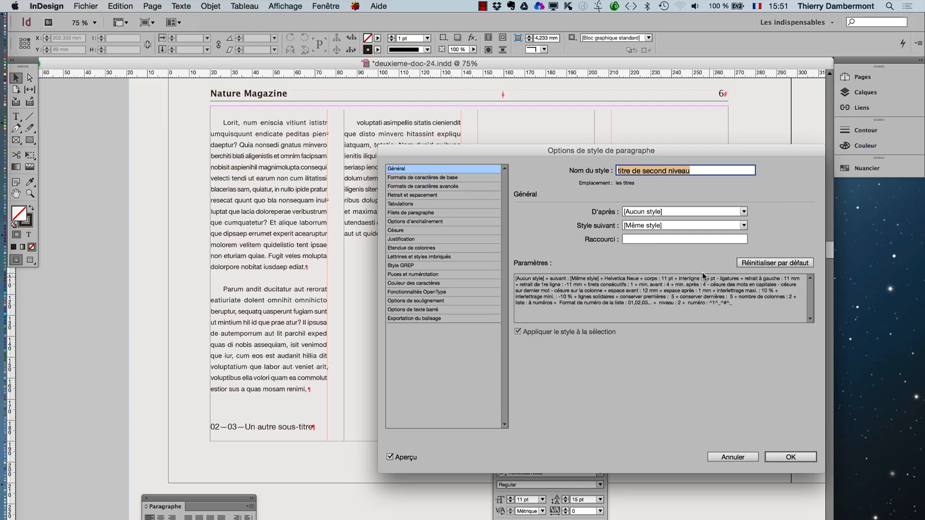
drag(466, 158, 612, 121)
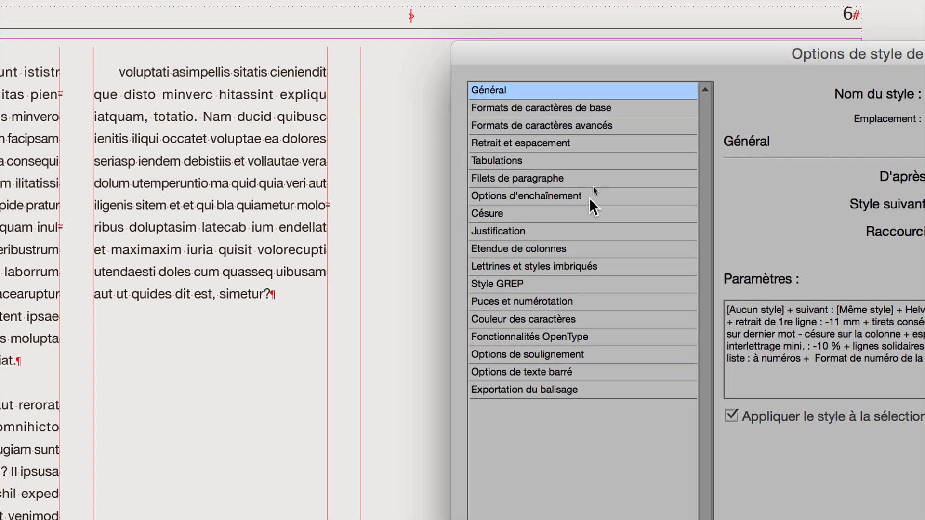
click(589, 198)
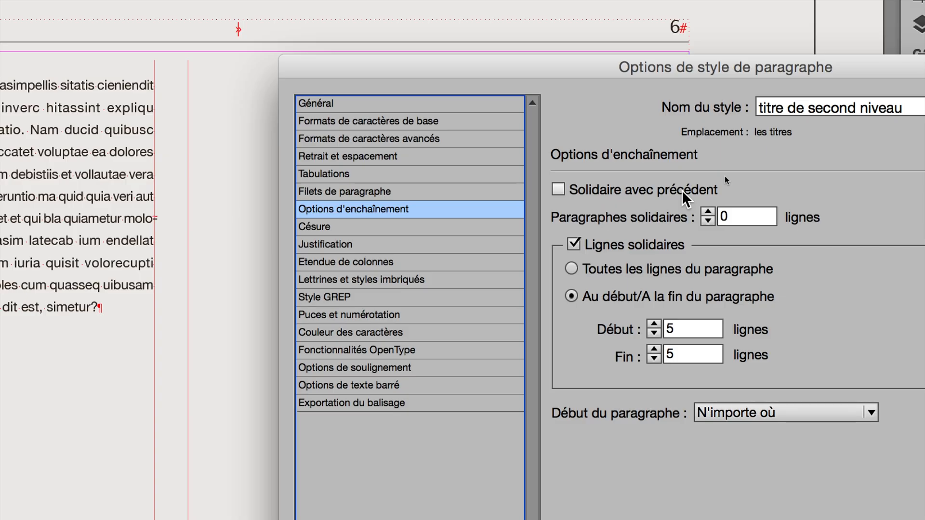
click(707, 213)
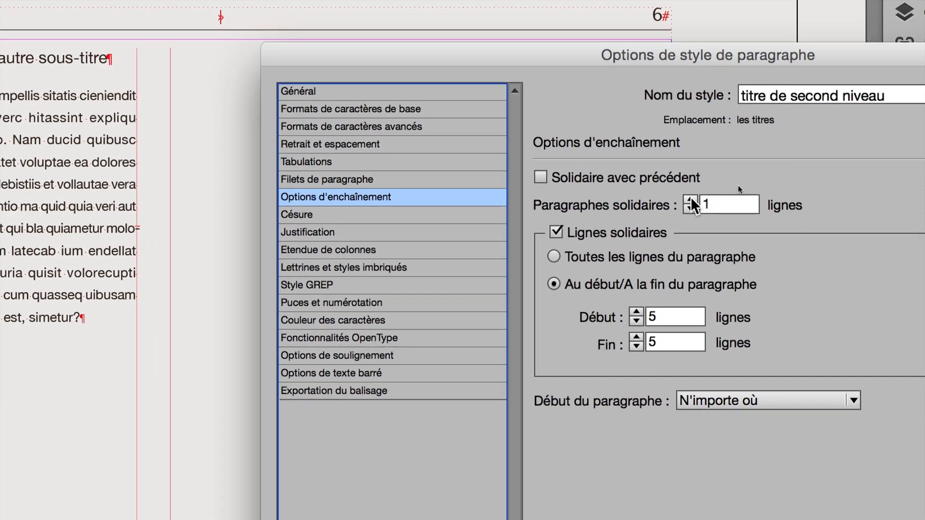
click(690, 201)
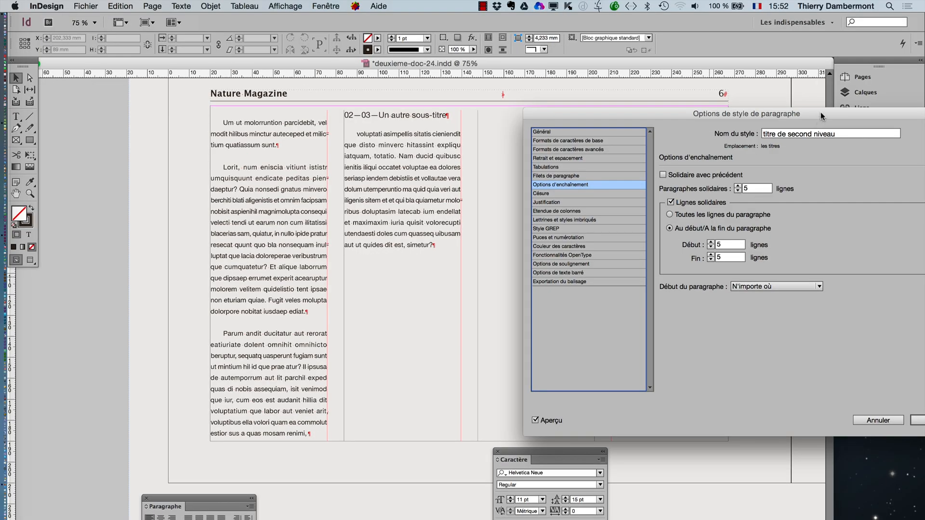
drag(822, 116, 725, 98)
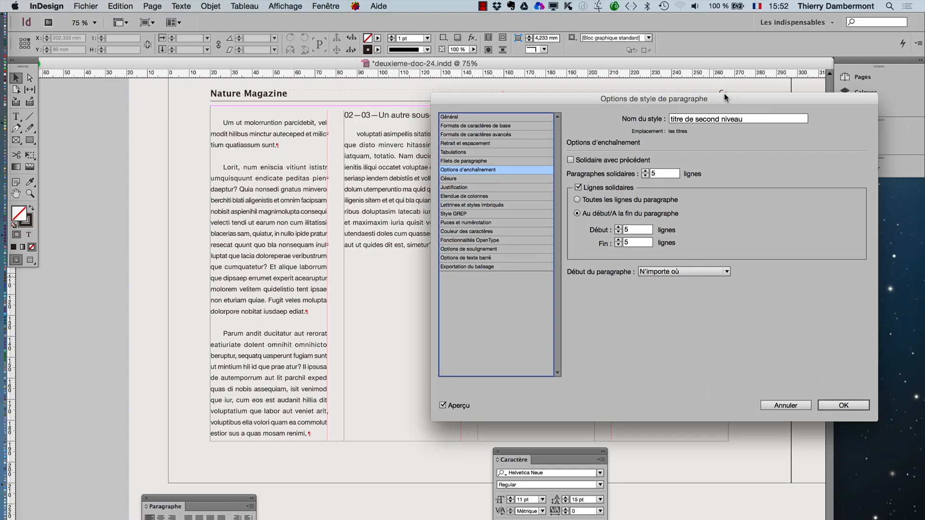
click(846, 407)
- Examine how page 5's second-level titles and the text following them are distributed across the columns
click(17, 193)
drag(425, 167, 342, 337)
drag(434, 245, 305, 429)
drag(438, 264, 380, 371)
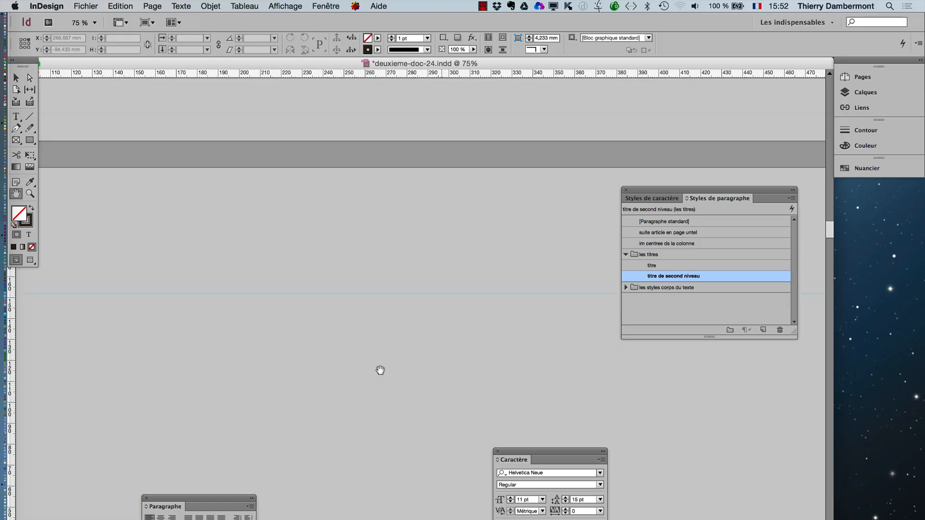
key(super+minus)
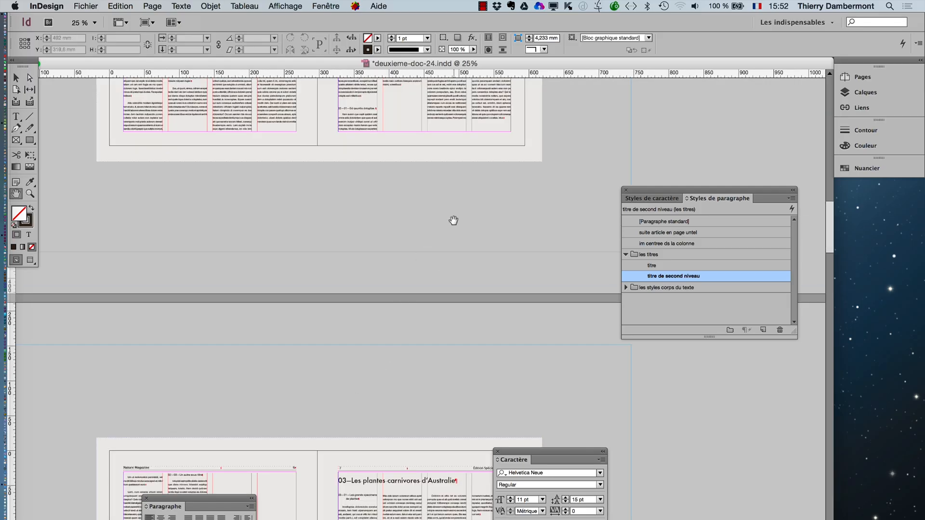
key(super+minus)
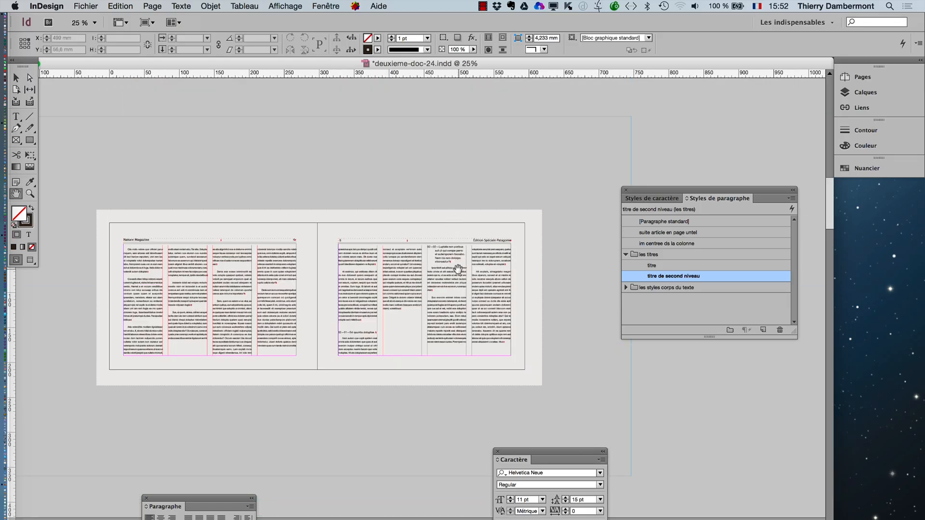
key(super+equal)
key(super+equal)
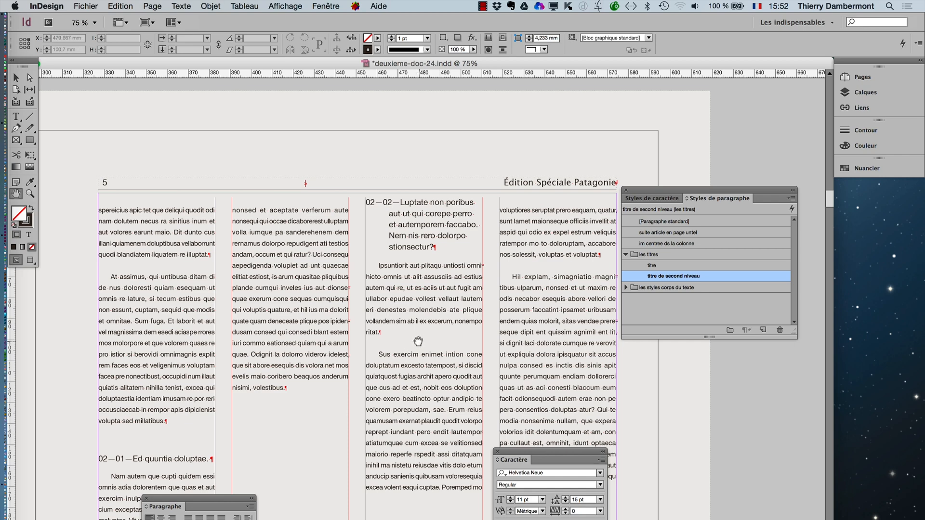
drag(418, 341, 420, 290)
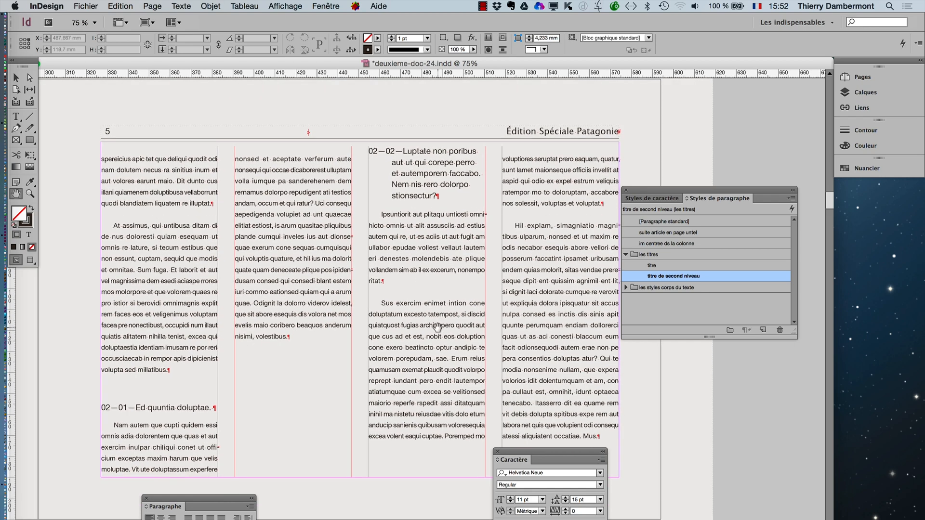
- Try the titre de second niveau style with Paragraphes solidaires at 0 lines and Début du paragraphe set to Colonne suivante
double_click(728, 276)
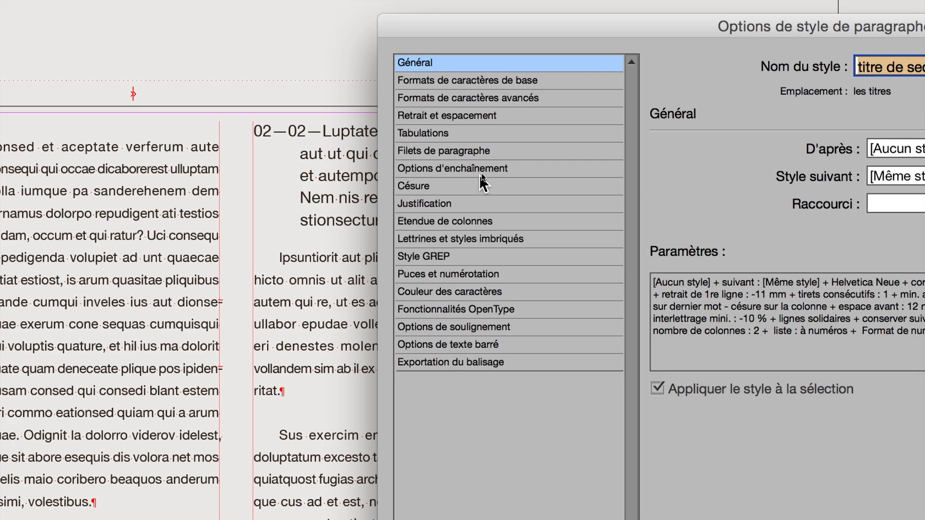
click(479, 174)
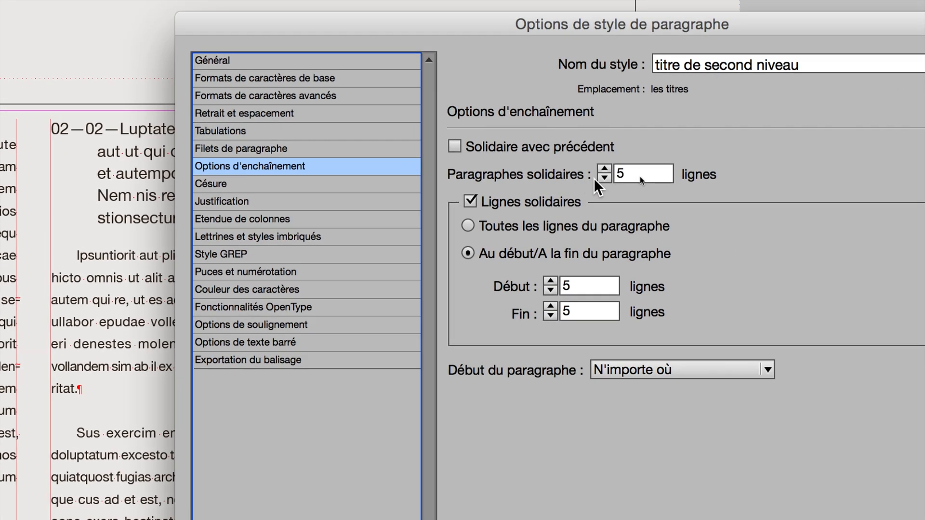
click(594, 177)
click(594, 178)
click(594, 177)
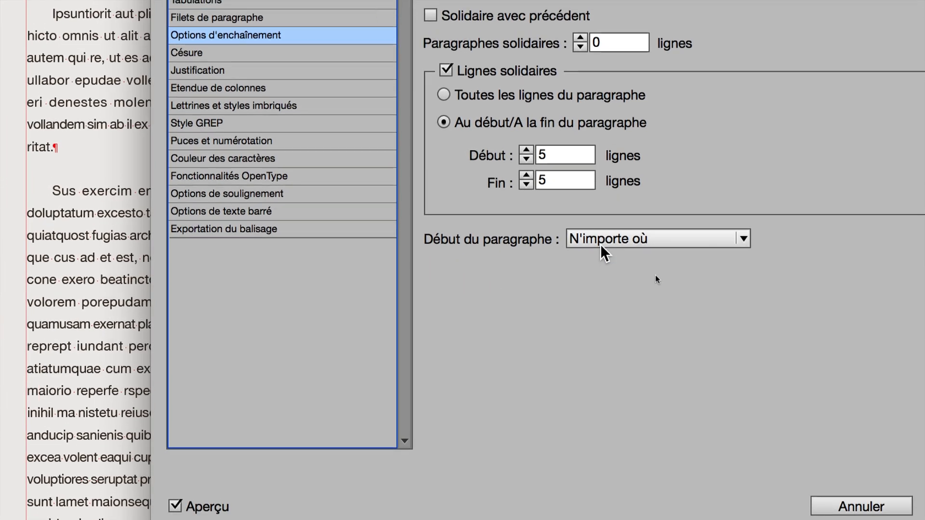
click(602, 253)
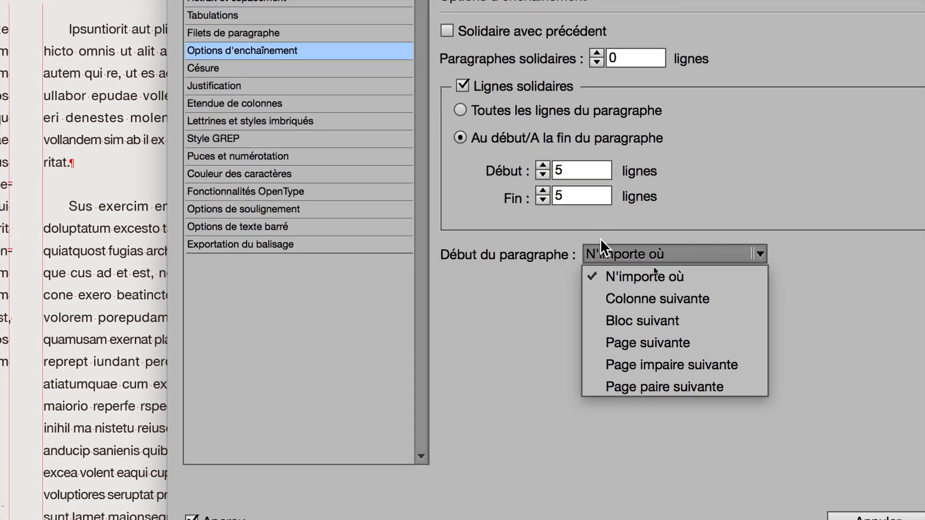
click(608, 299)
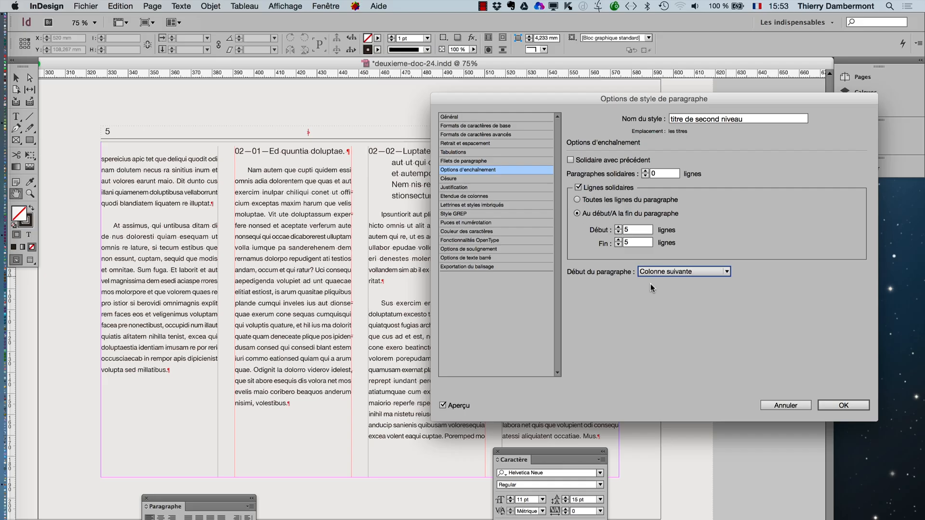
click(838, 406)
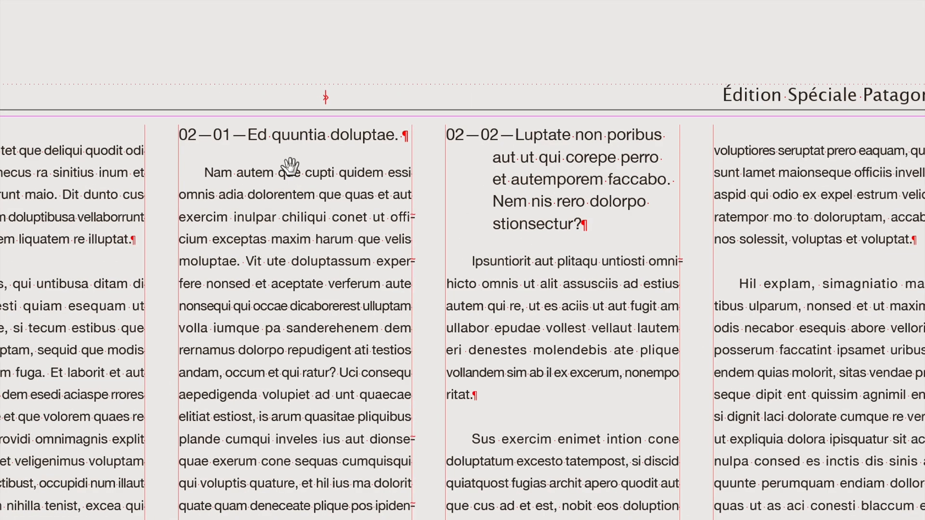
key(super+z)
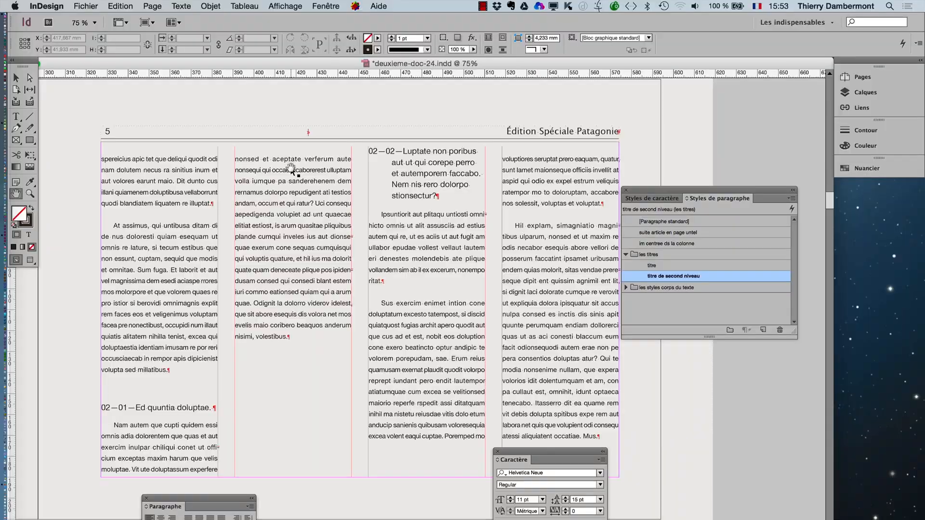
- Review the Options d'enchaînement of the titre de second niveau style
double_click(735, 276)
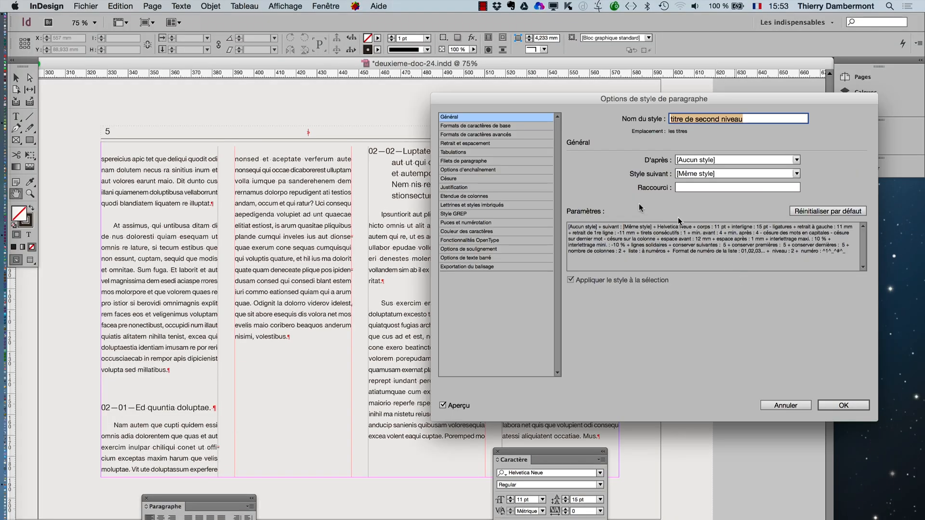
click(500, 170)
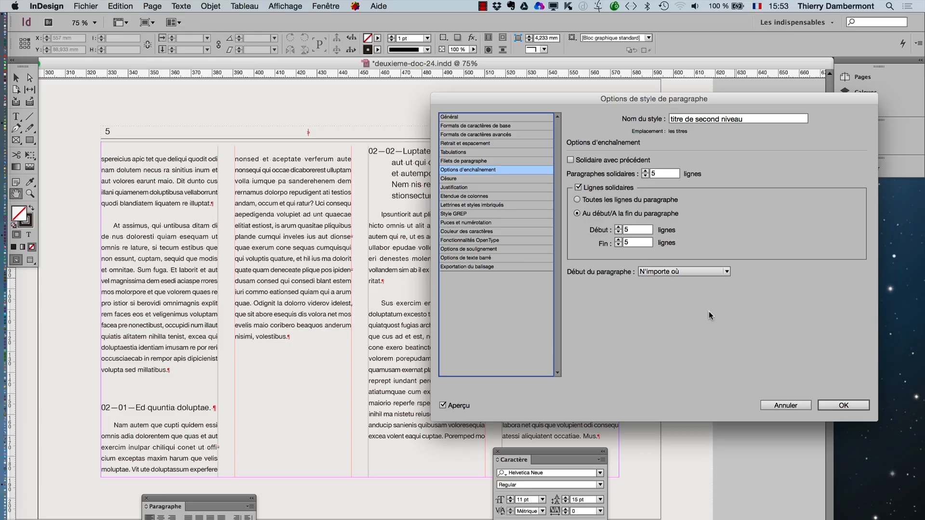
click(827, 406)
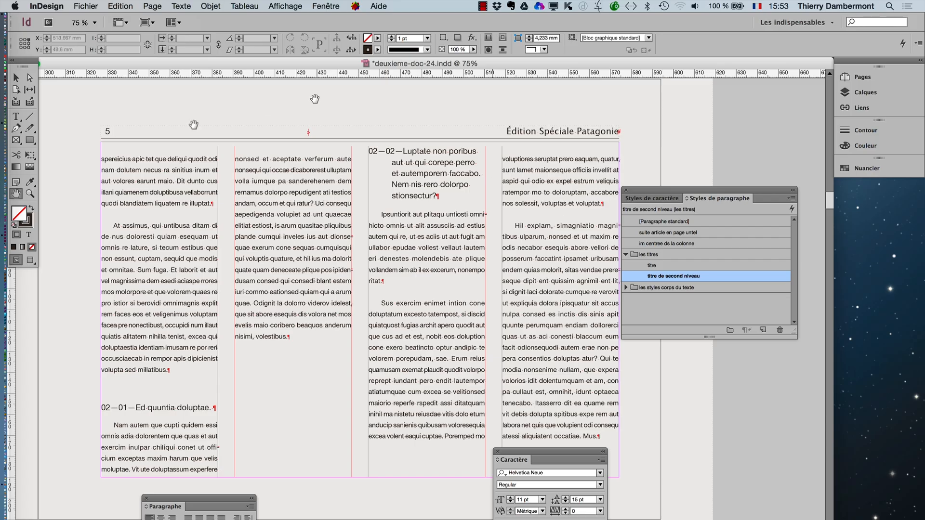
- Save a new version of the document as deuxieme-doc-25.indd
click(16, 77)
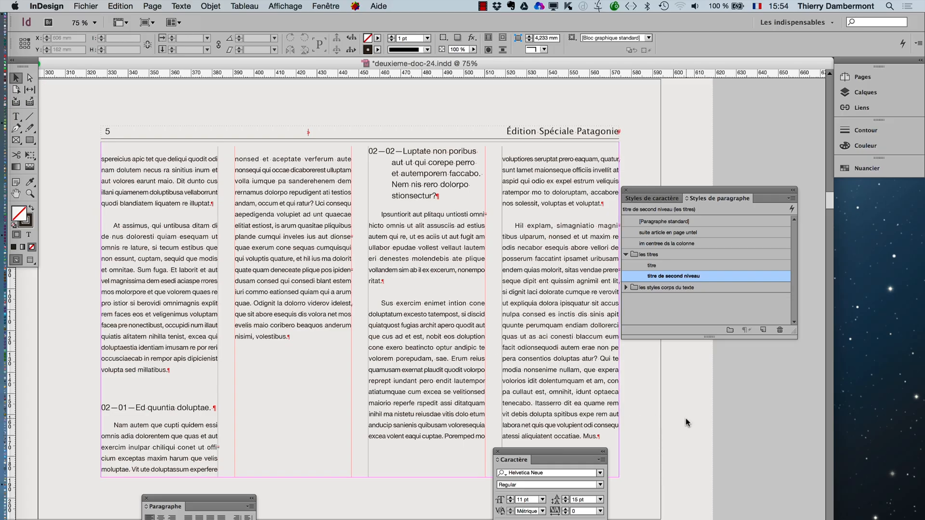
click(95, 6)
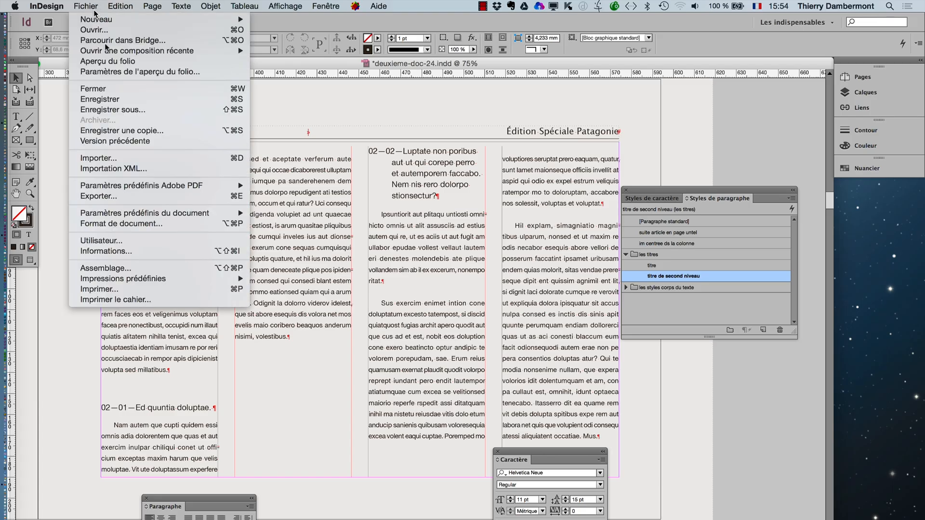
click(128, 110)
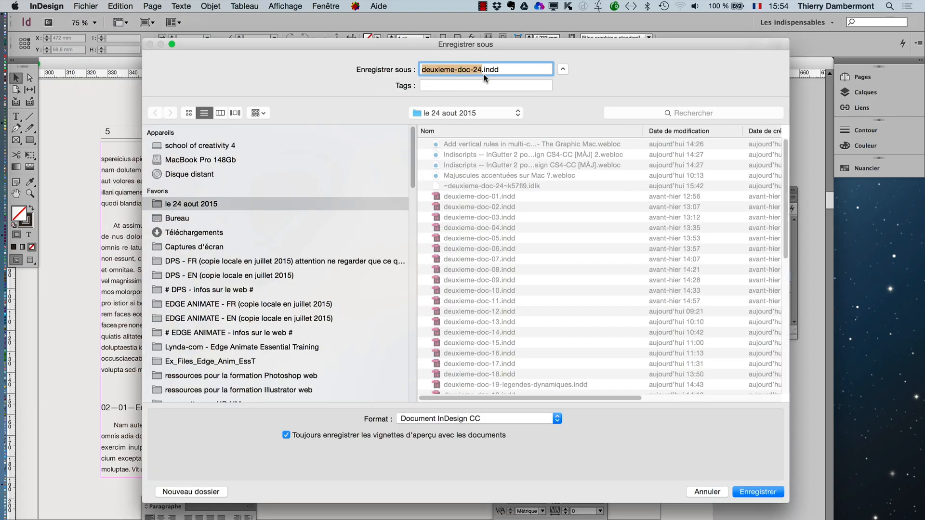
click(480, 71)
key(BackSpace)
text(5)
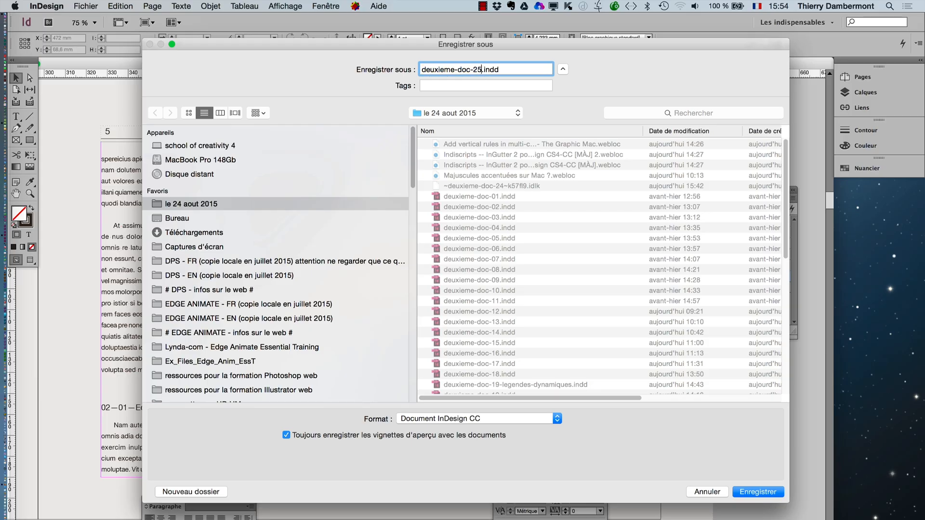
key(Return)
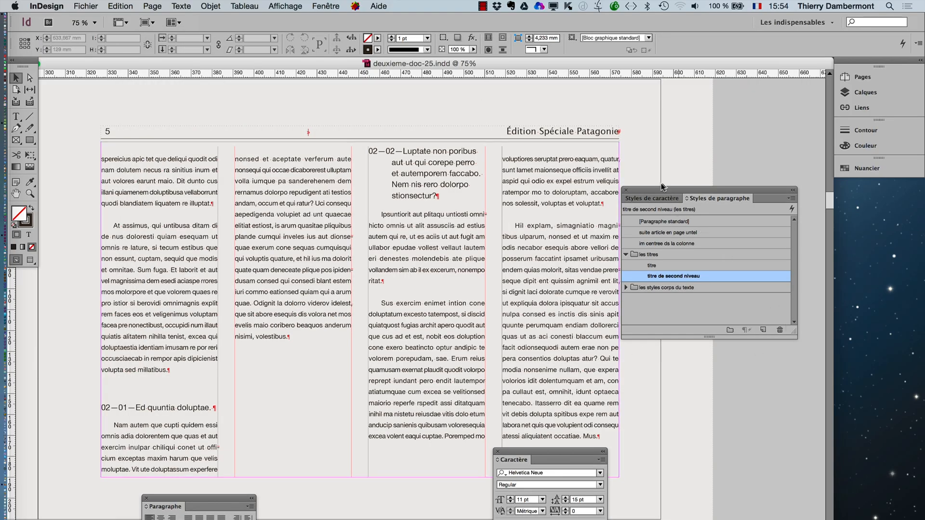
- Move the paragraph styles list clear of page 5 and look through the neighbouring spreads back to page 1
drag(660, 192, 706, 182)
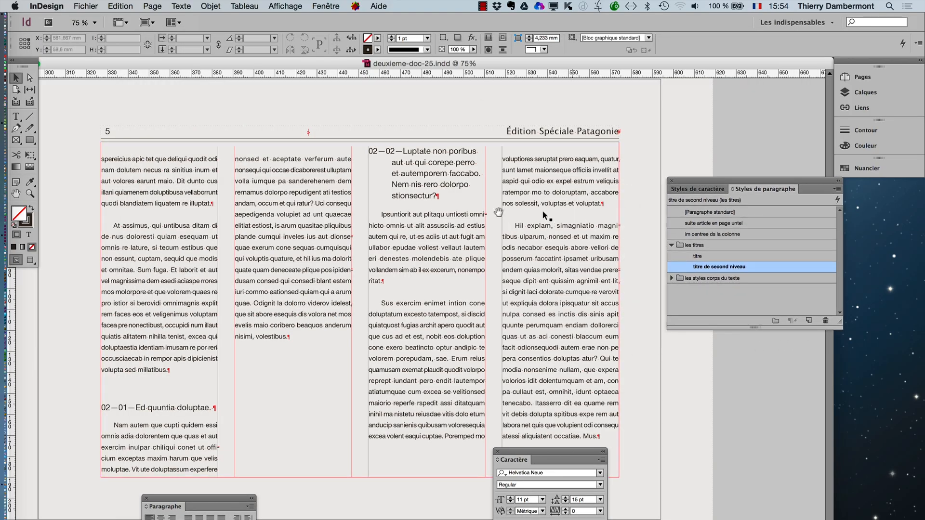
alt+super+click(472, 223)
alt+super+click(450, 239)
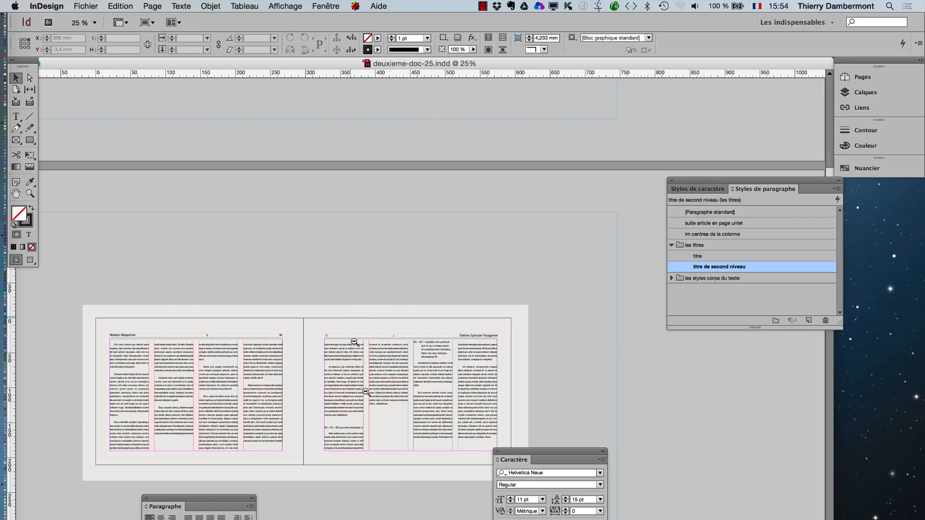
scroll(368, 390, down, 10)
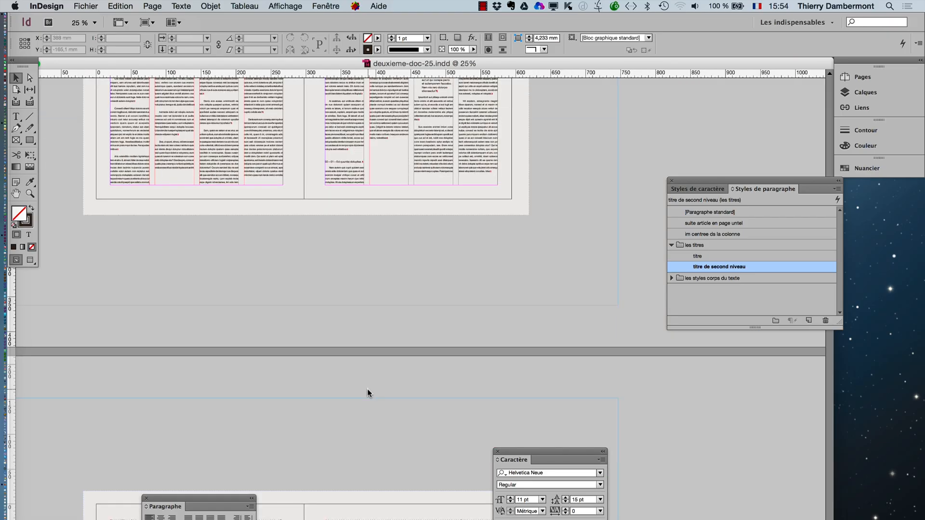
scroll(367, 391, down, 2)
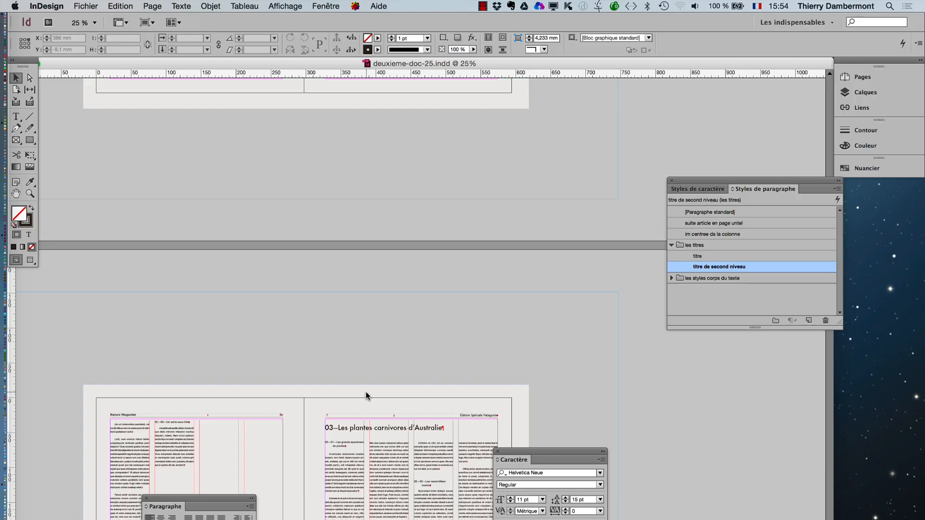
scroll(365, 391, up, 15)
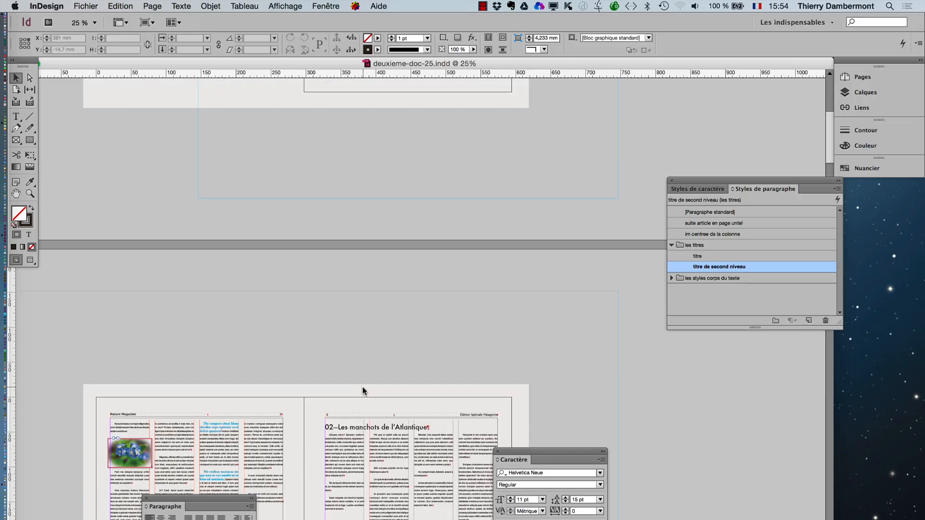
scroll(362, 386, up, 15)
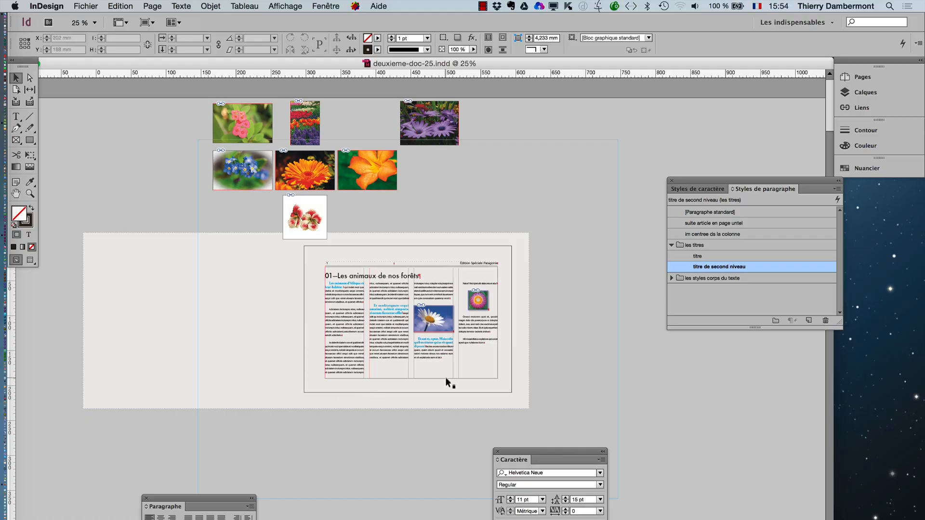
key(super+minus)
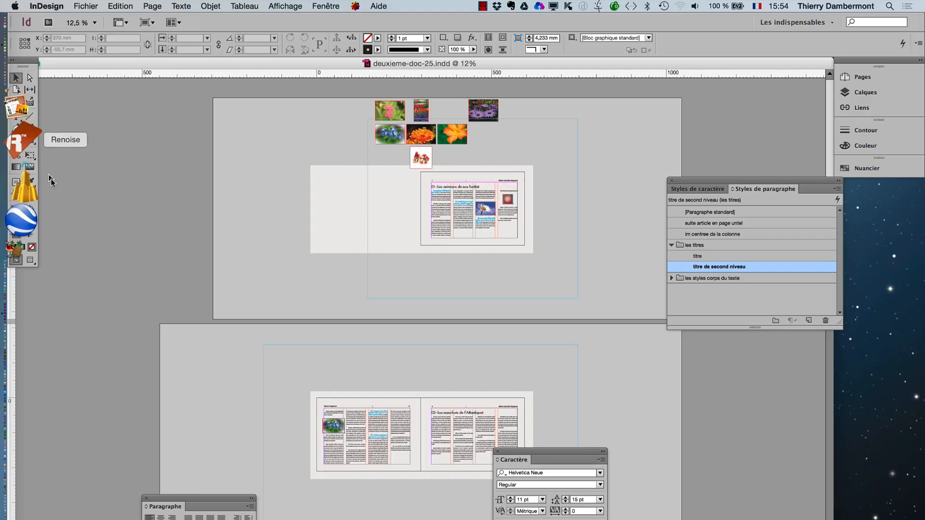
- Move the floating toolbox over the pasteboard, clear of the Dock
click(30, 192)
drag(256, 140, 595, 305)
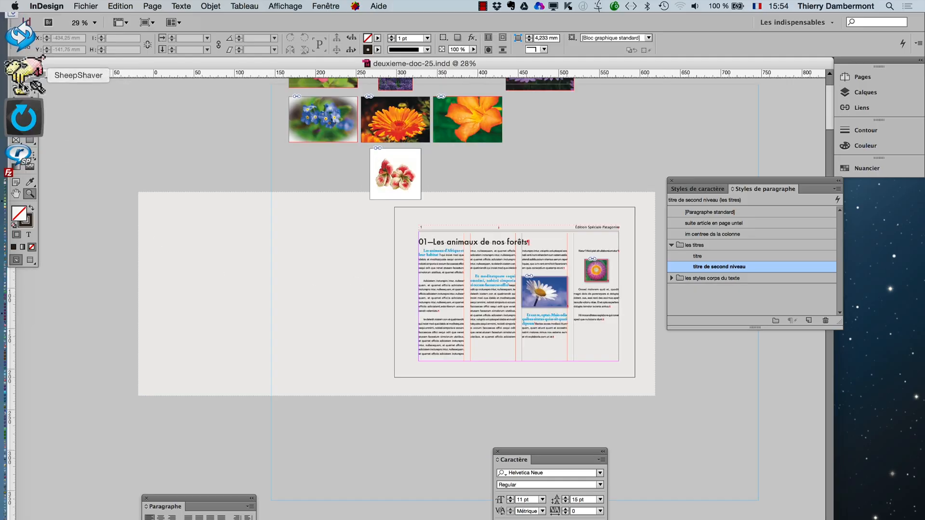
mouse_move(28, 61)
mouse_down()
mouse_move(66, 100)
mouse_move(102, 174)
mouse_up()
click(145, 175)
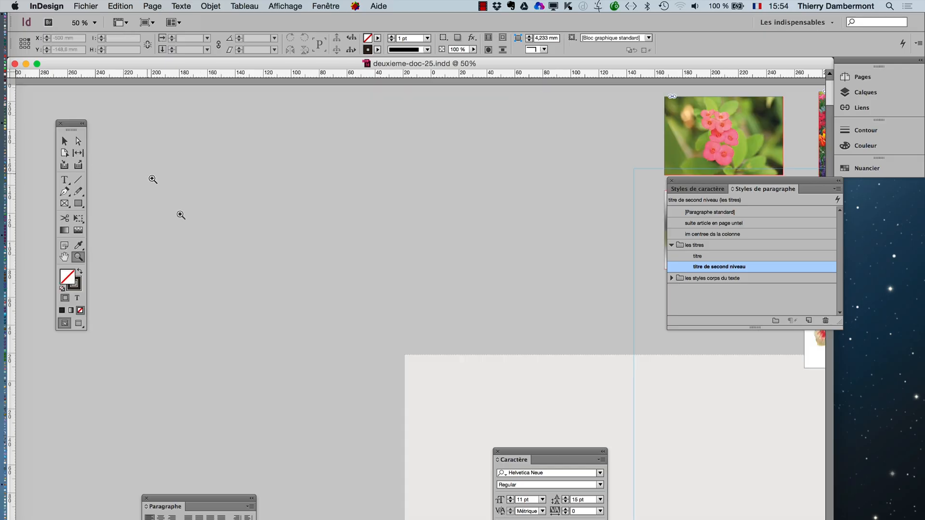
alt+click(498, 352)
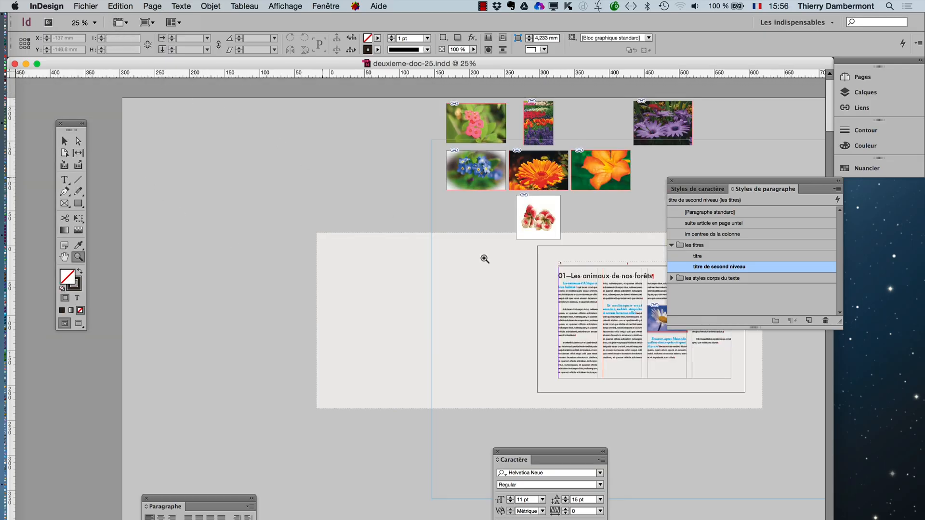
- Examine the flower images stored on the pasteboard above page 1
click(64, 257)
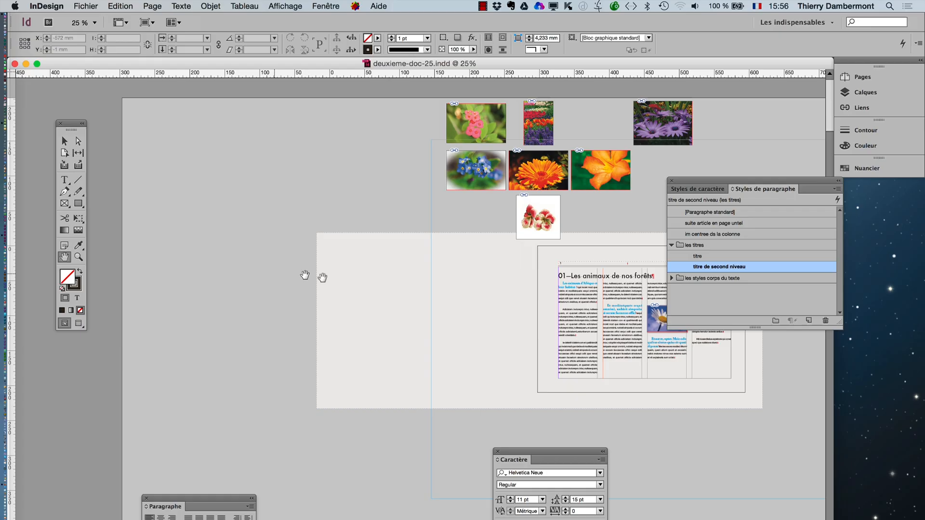
drag(320, 274, 208, 340)
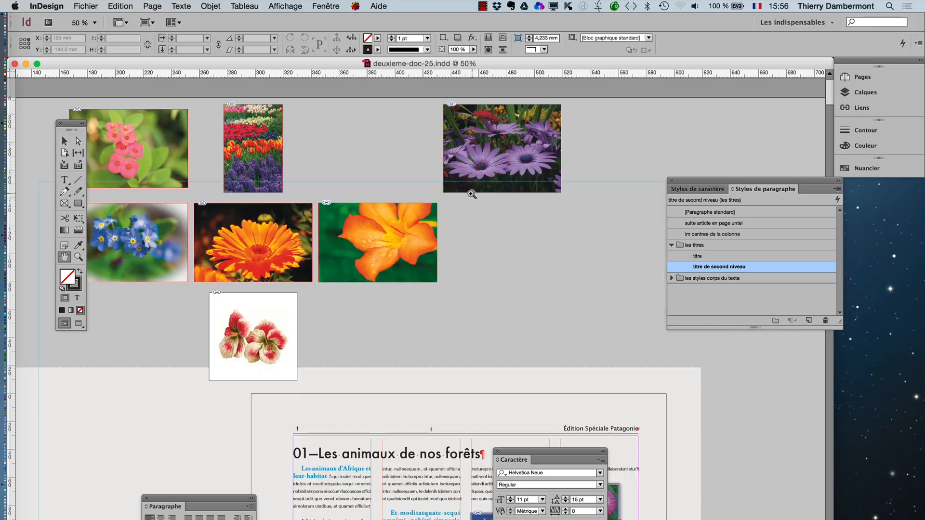
click(462, 197)
click(463, 220)
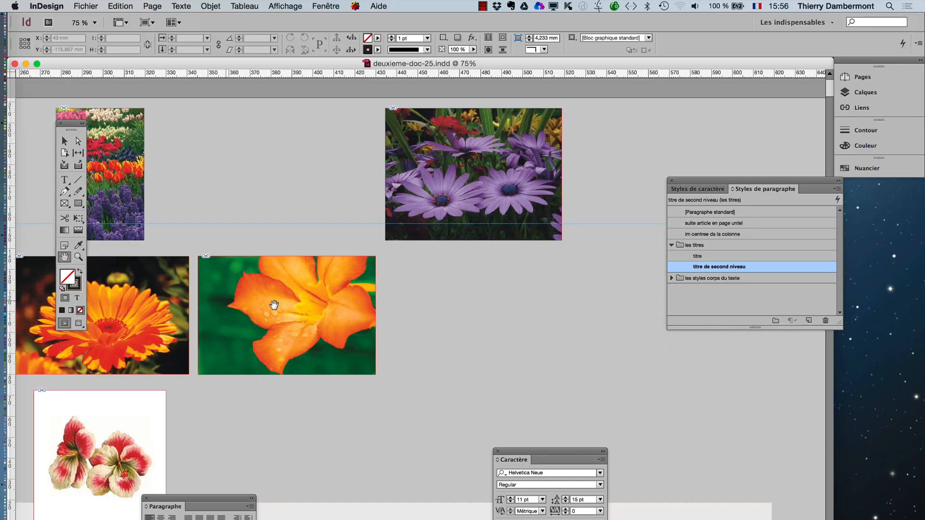
drag(260, 268, 545, 344)
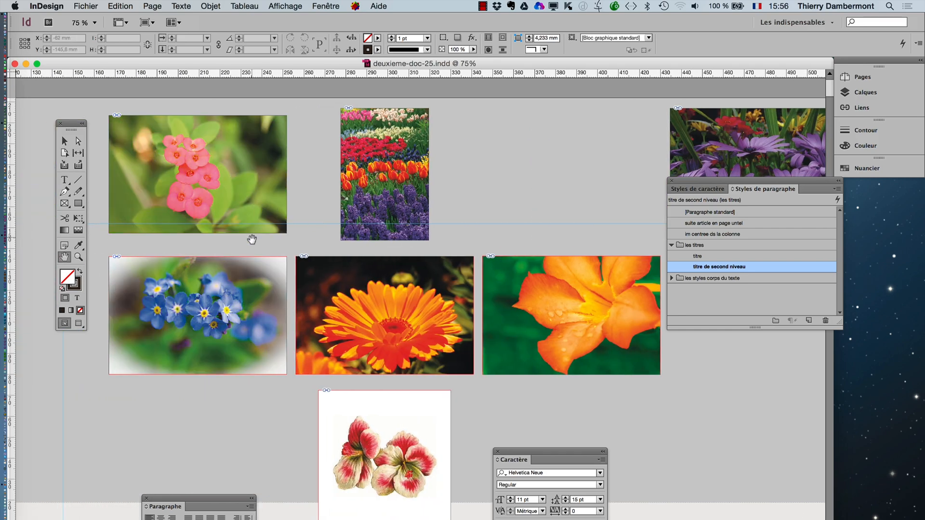
drag(252, 238, 331, 234)
click(64, 140)
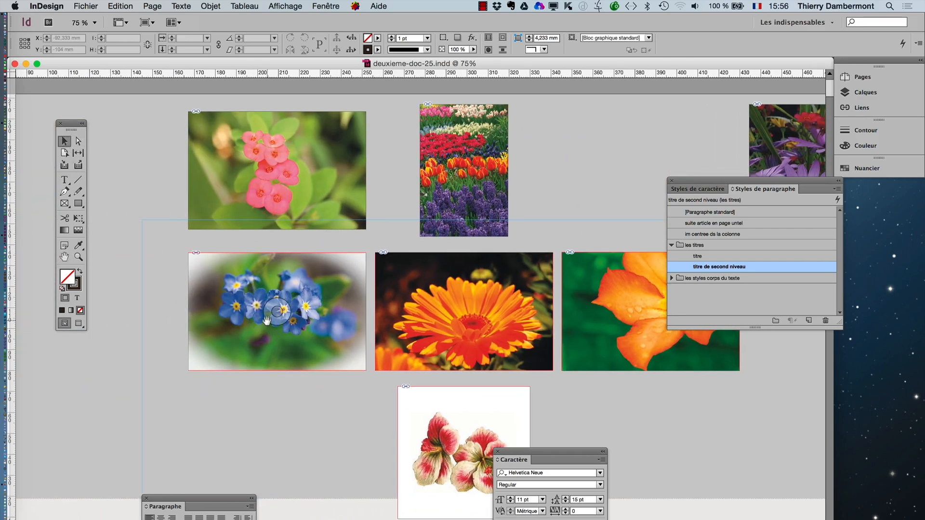
drag(376, 265, 56, 266)
click(299, 303)
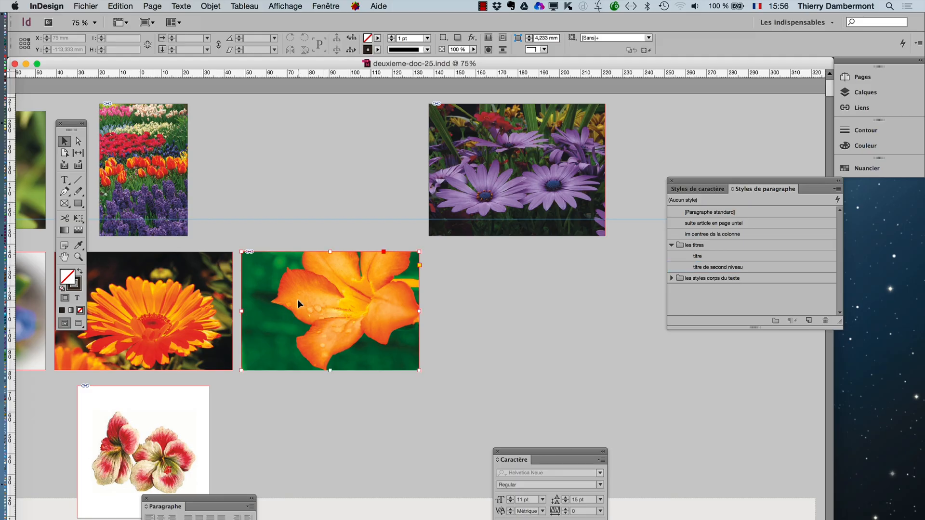
- Generate a static caption for the purple flower photo on the pasteboard
click(485, 188)
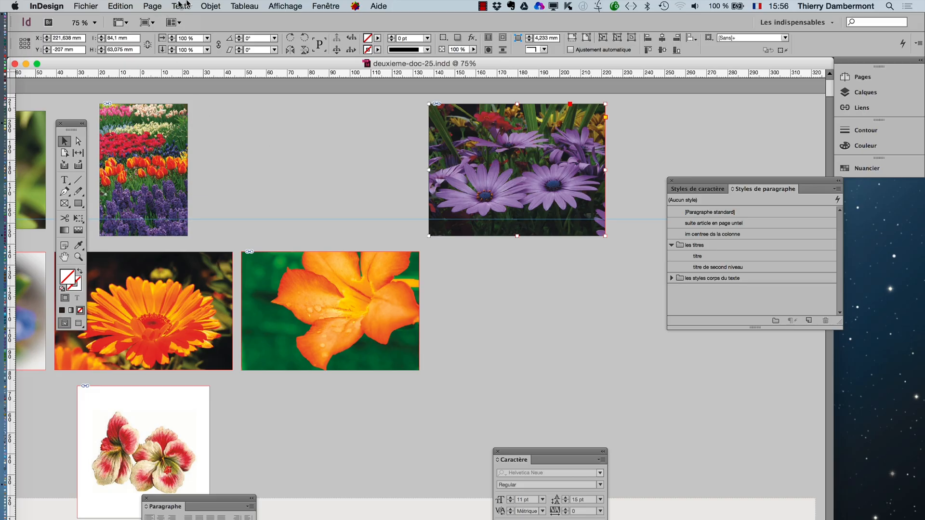
click(208, 5)
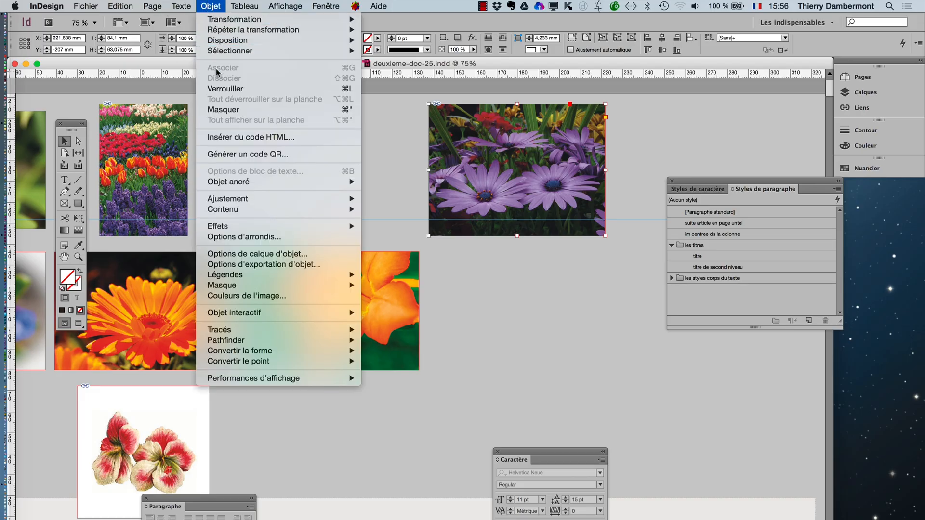
mouse_move(247, 279)
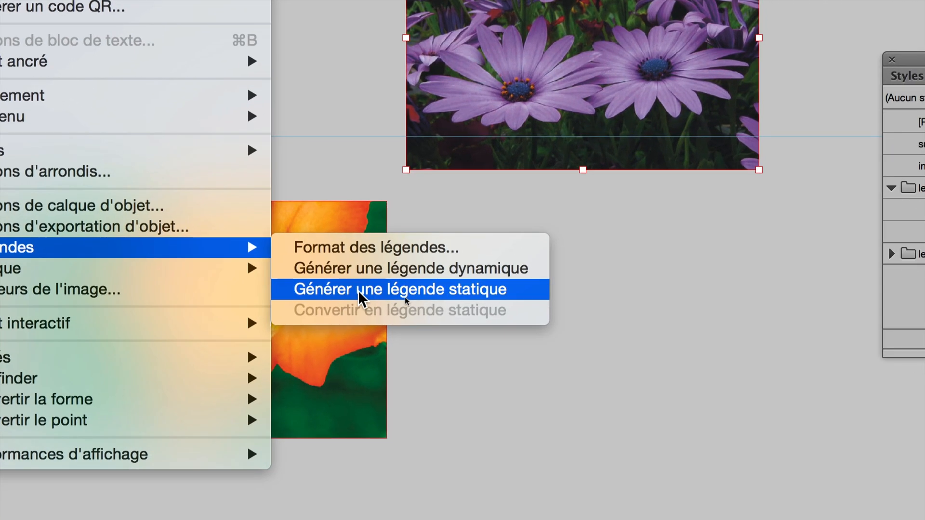
click(357, 290)
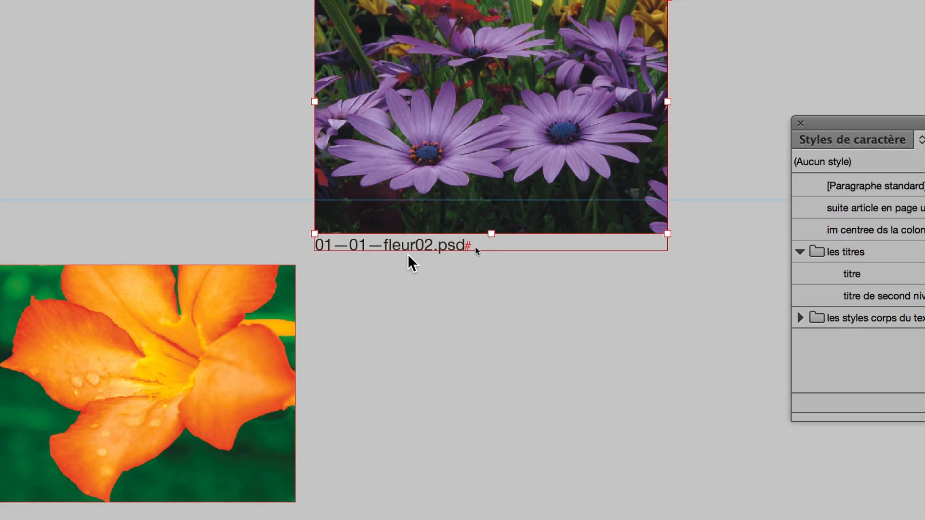
- Move the purple flower photo's caption frame away from the image, to about X 245 mm, Y -132.7 mm
click(475, 247)
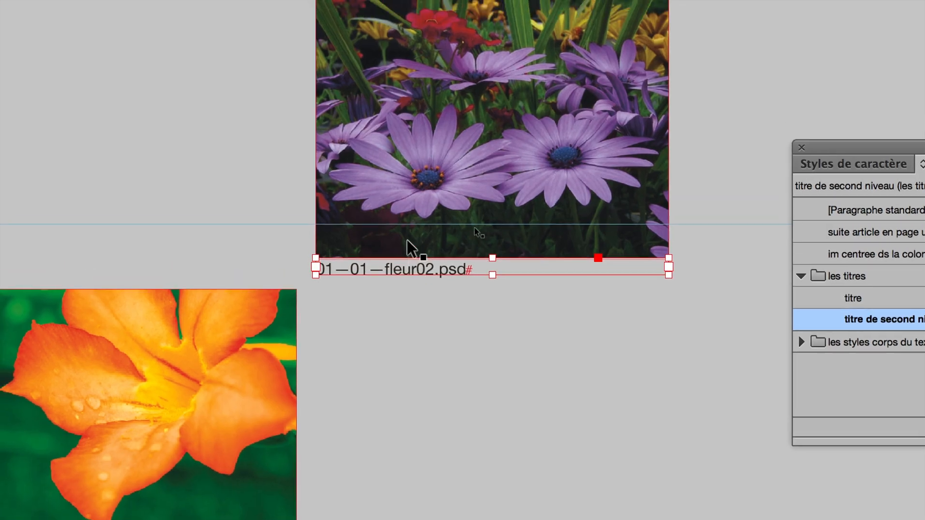
click(408, 242)
click(404, 265)
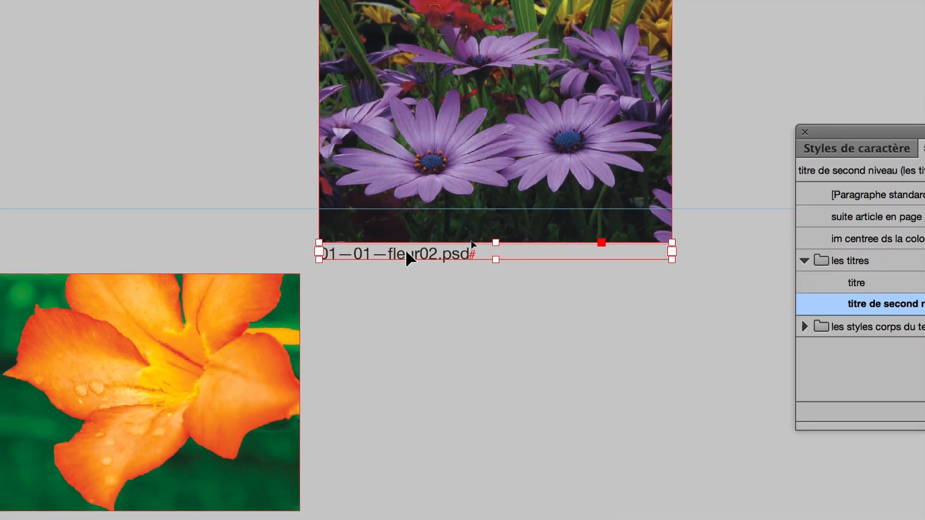
drag(406, 252, 482, 337)
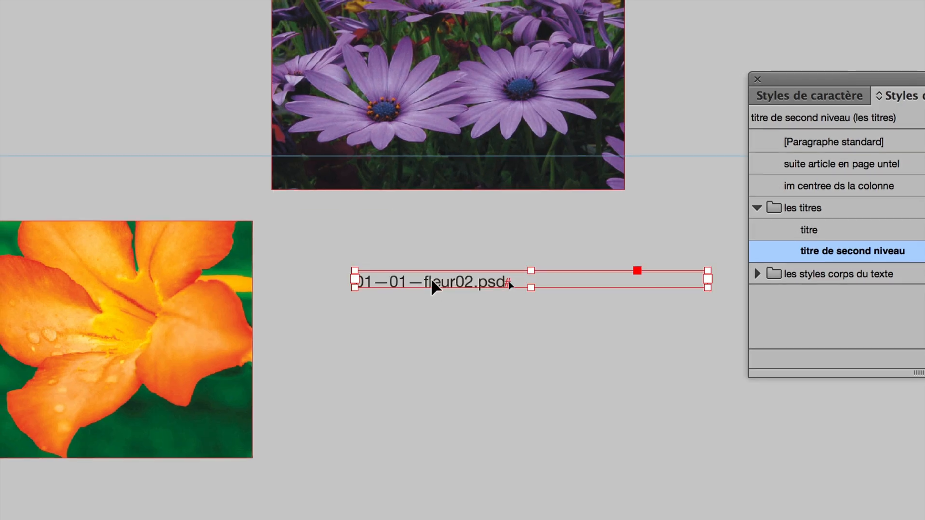
drag(431, 281, 401, 303)
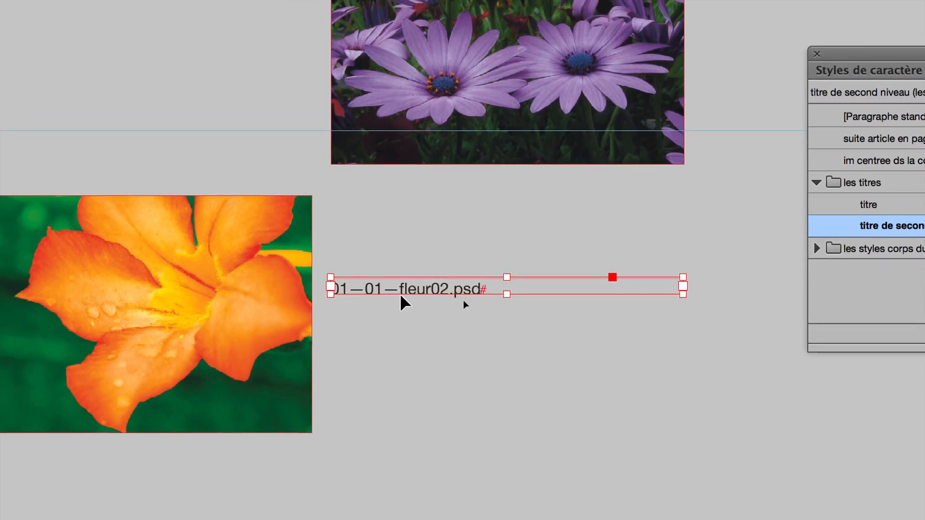
drag(408, 276, 435, 266)
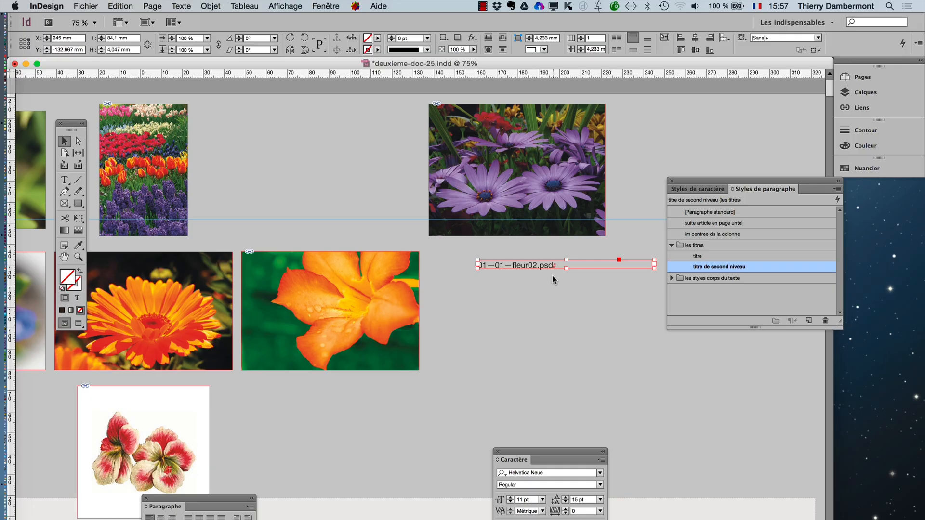
- Check which Légendes commands are available for the anchored daisy image on page 1
scroll(428, 381, down, 10)
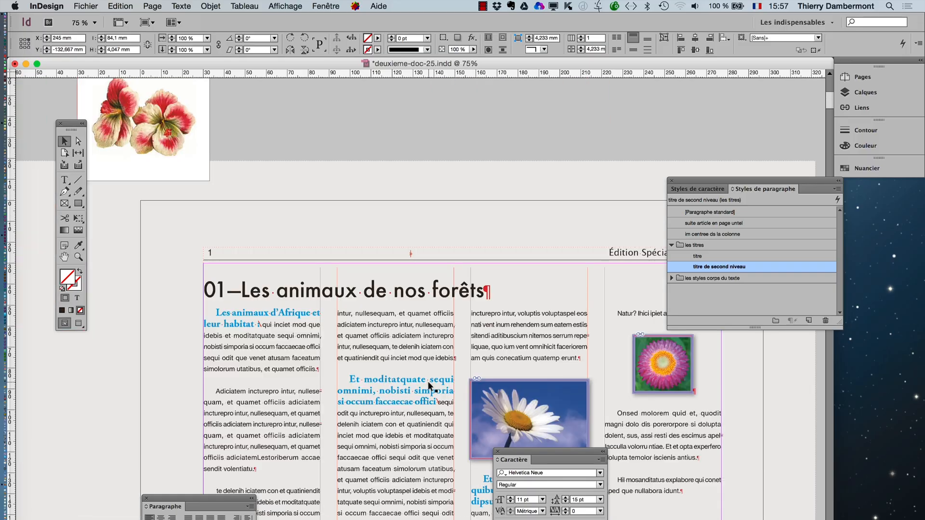
click(528, 355)
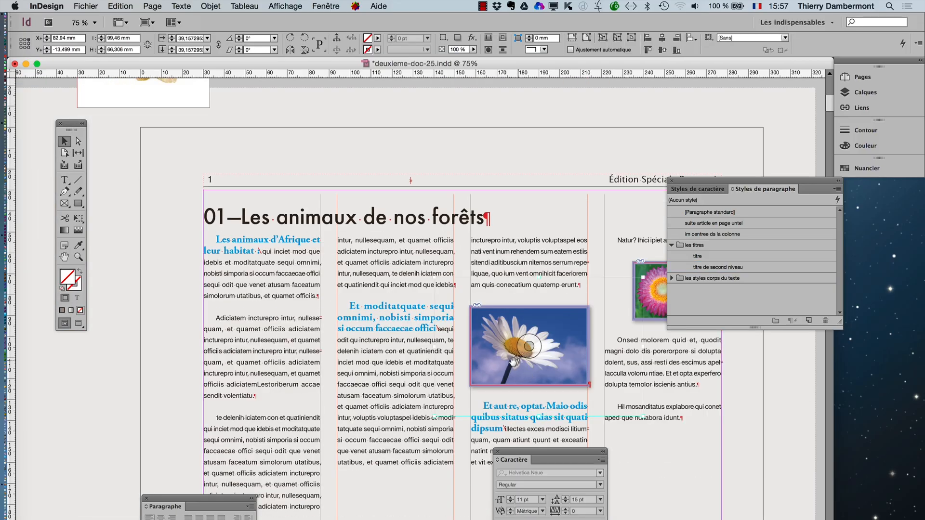
click(130, 242)
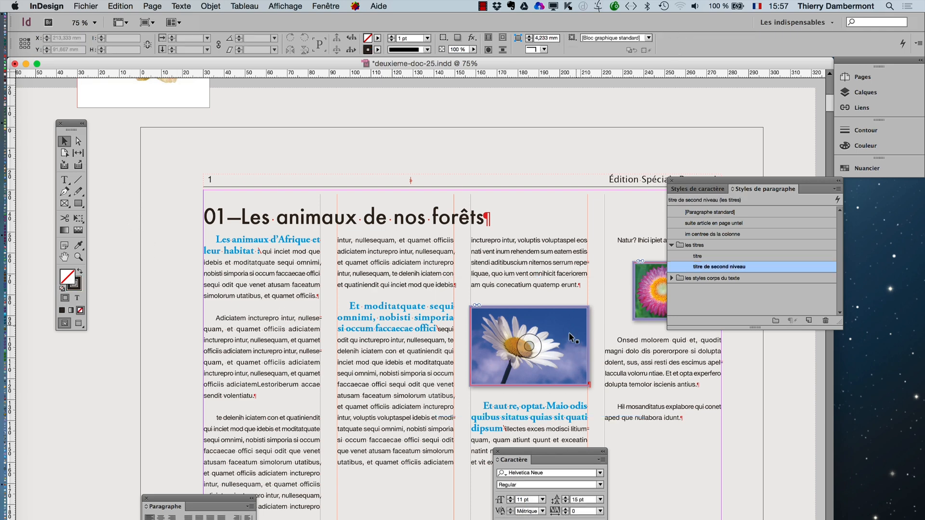
click(530, 377)
click(218, 6)
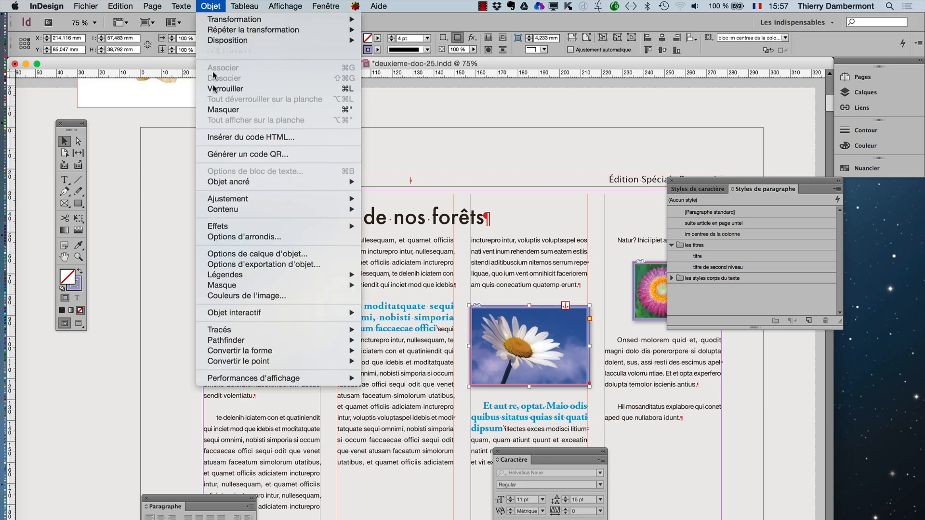
mouse_move(248, 275)
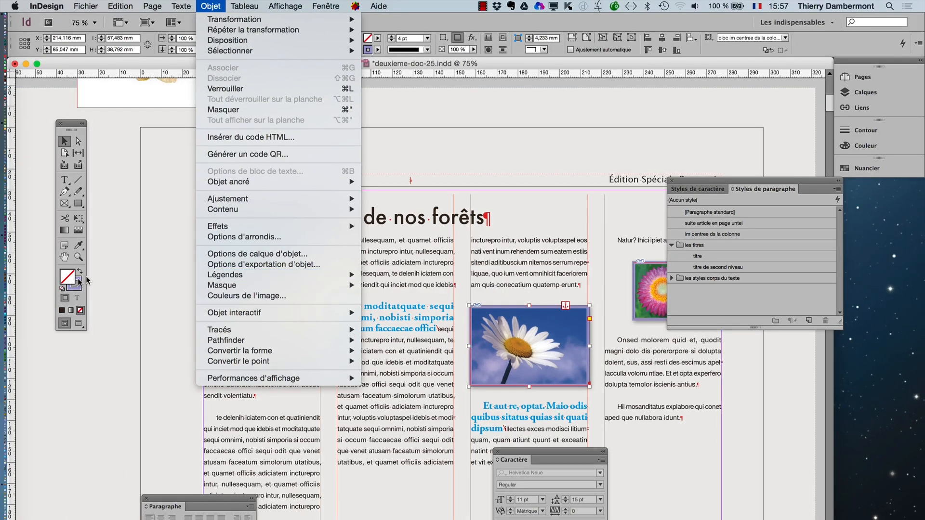
- Delete the generated static caption frame from the pasteboard below the purple flower photo
click(124, 299)
click(128, 304)
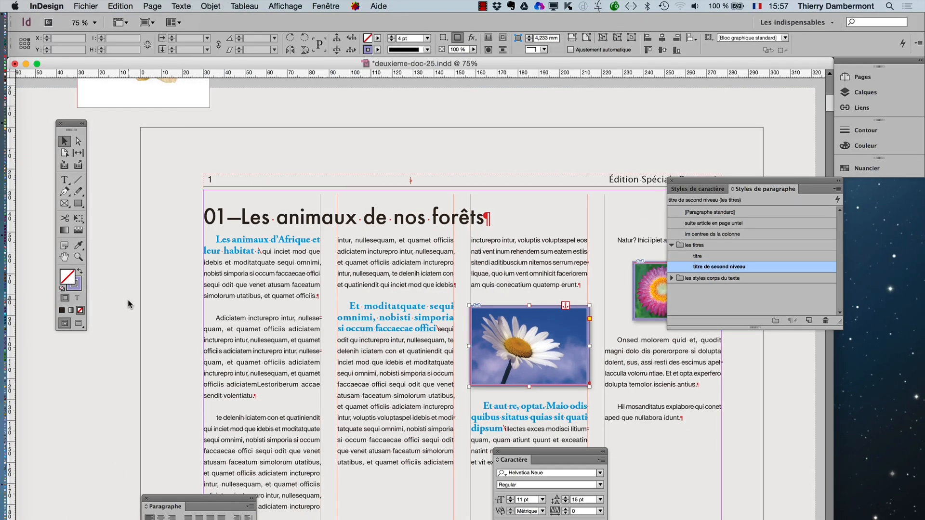
scroll(524, 297, up, 10)
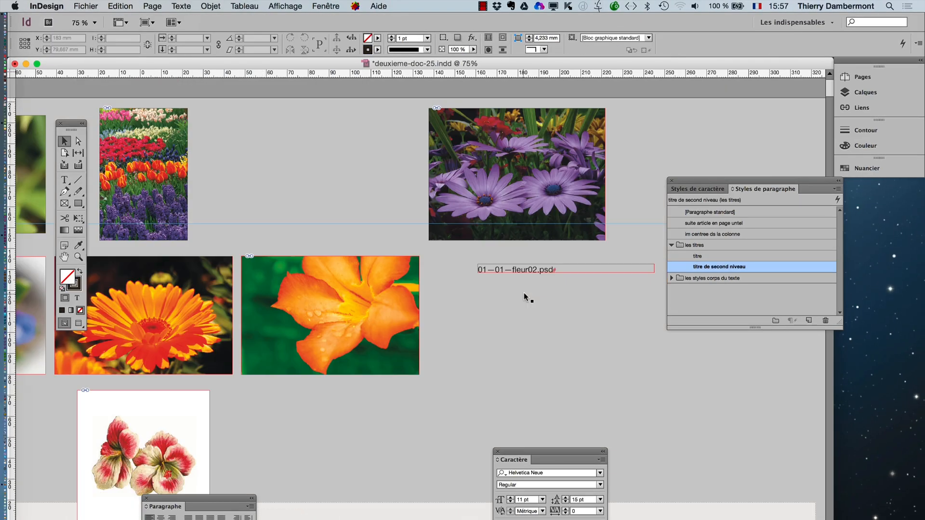
click(545, 268)
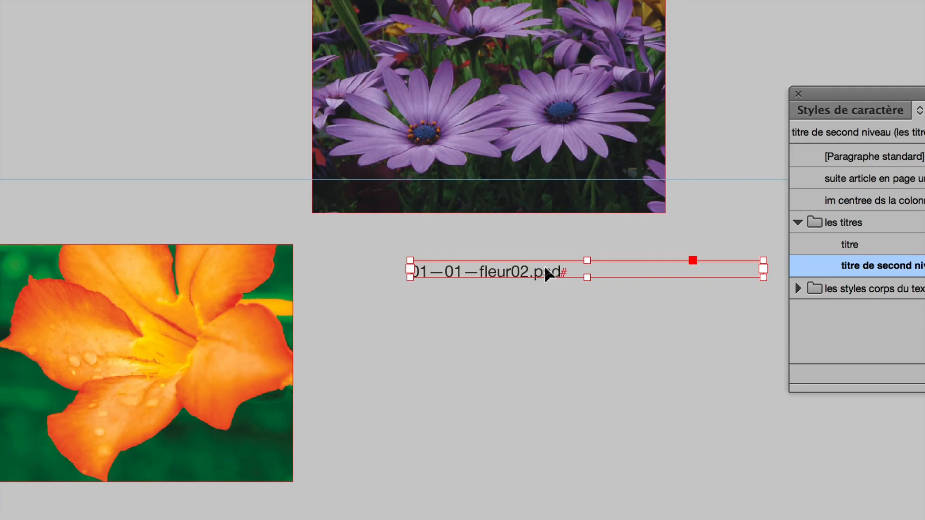
key(Delete)
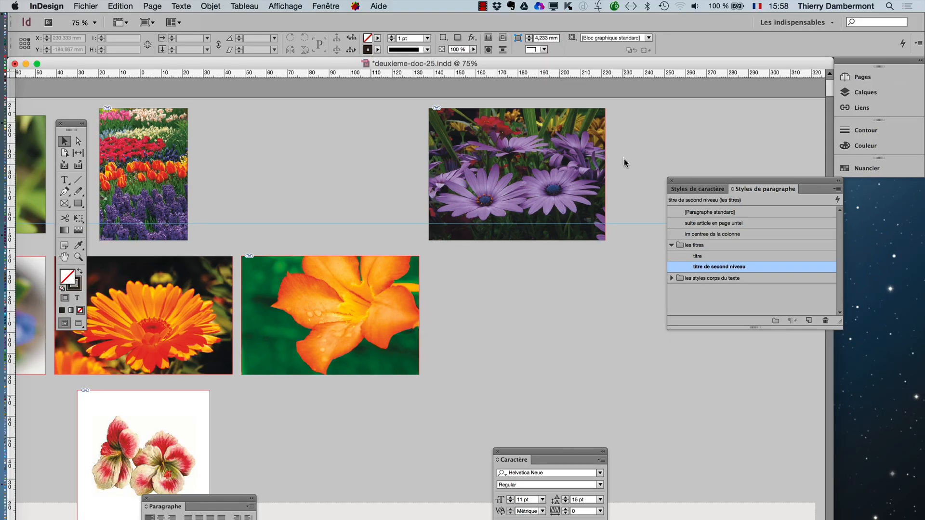
- Draw a text frame about 74 × 18 mm below the purple flower photo and enter "ceci est une légende d'image"
drag(709, 184, 265, 180)
click(65, 181)
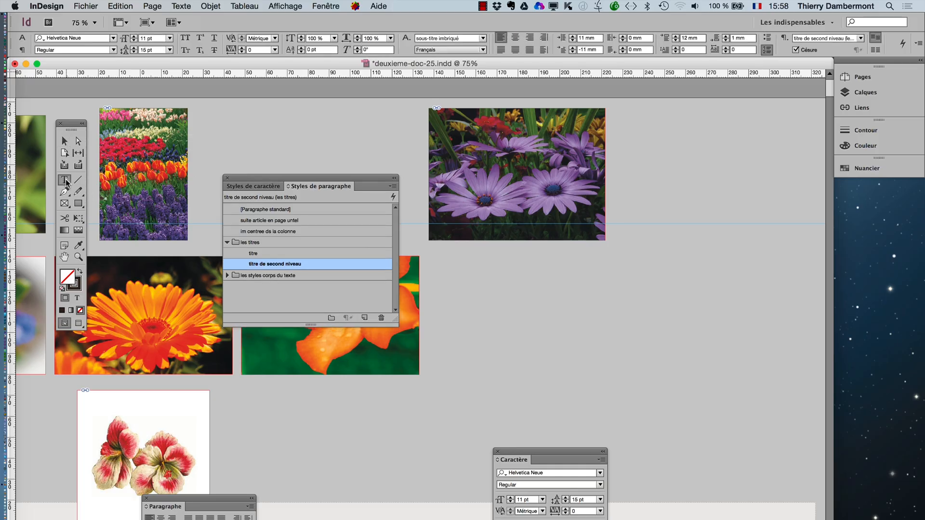
drag(463, 254, 618, 291)
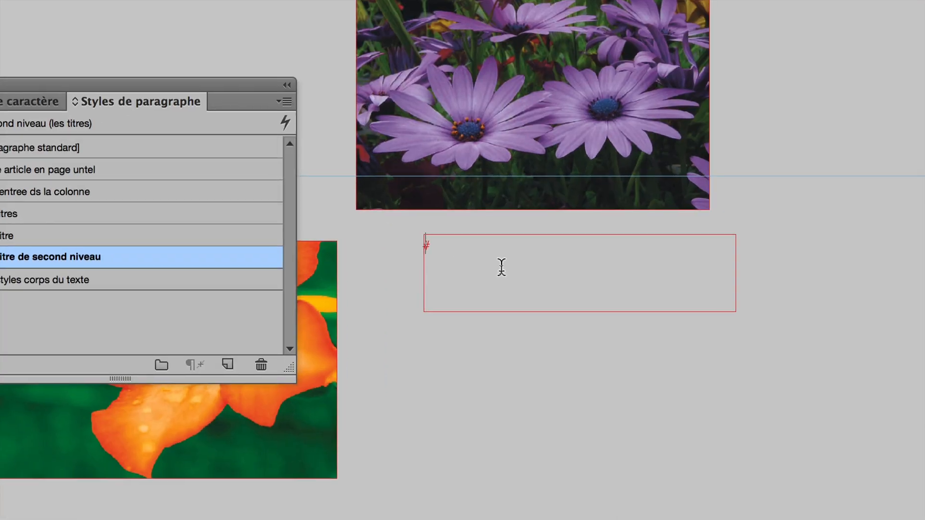
text(01—01—ceci e)
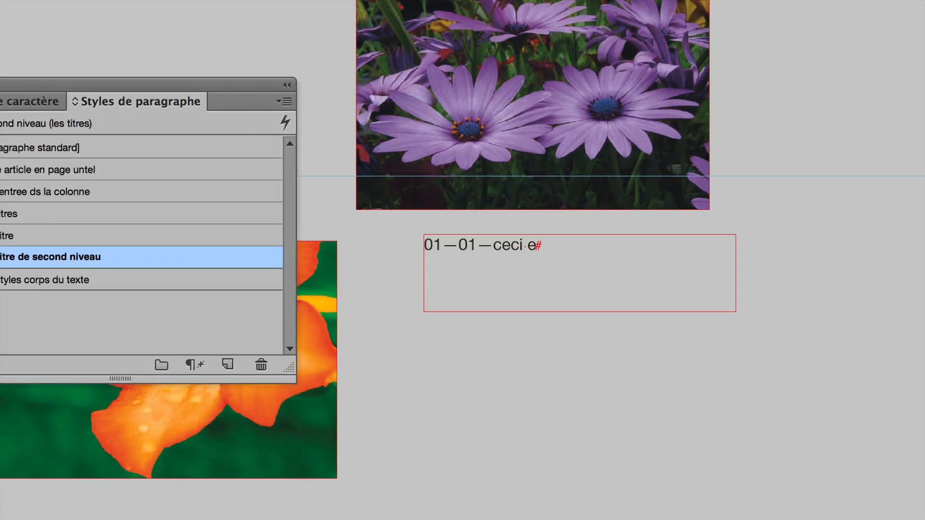
text(st une légend)
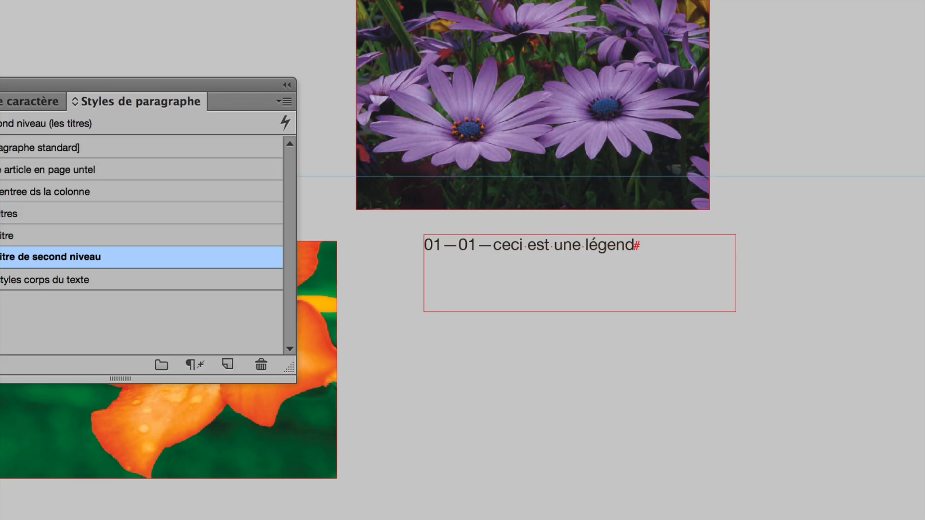
text(e d'image)
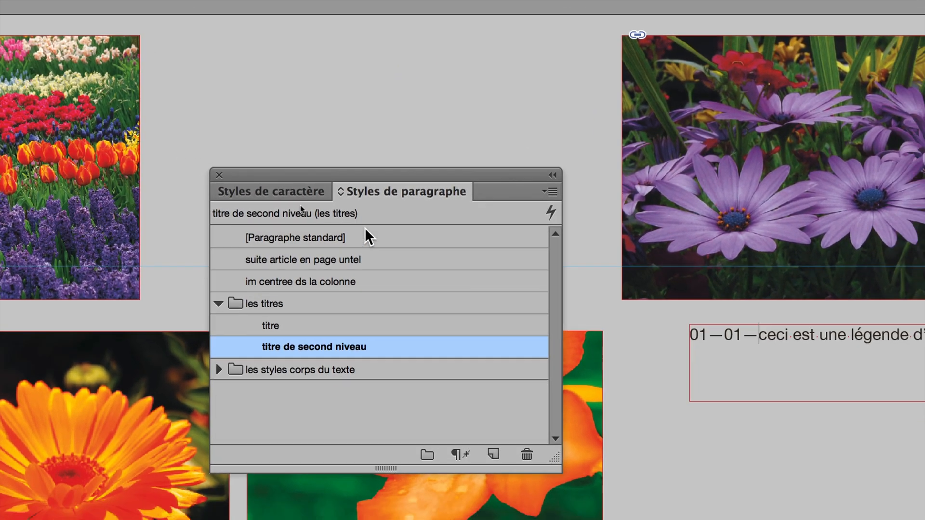
- Apply the [Paragraphe standard] paragraph style and the [Sans] character style to the whole caption text
click(369, 240)
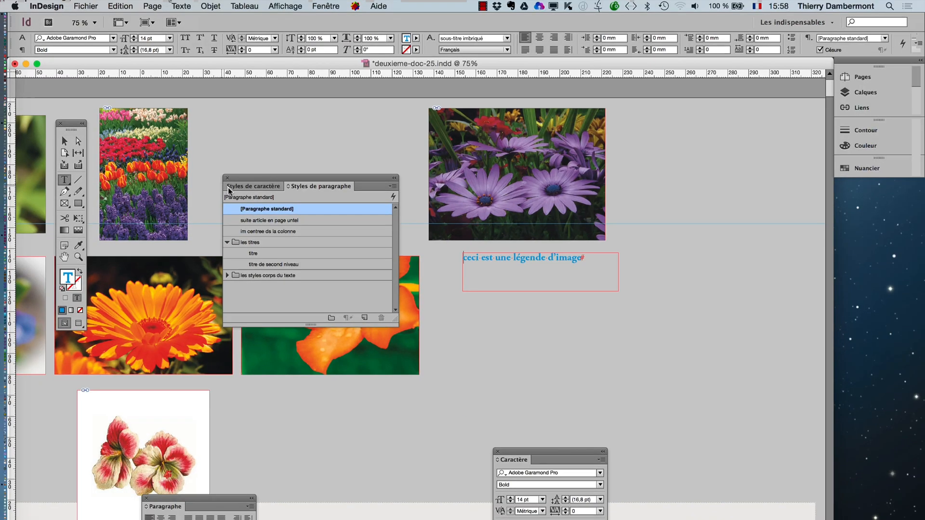
click(356, 211)
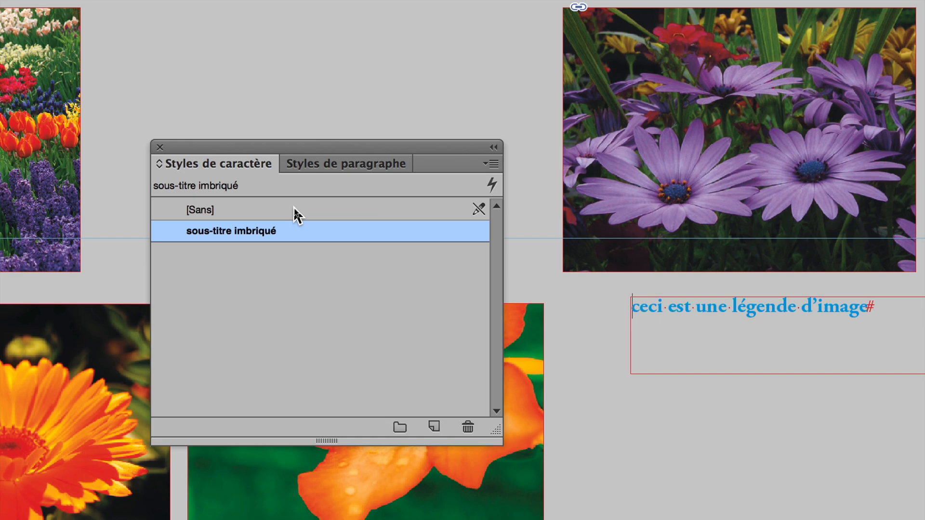
click(294, 209)
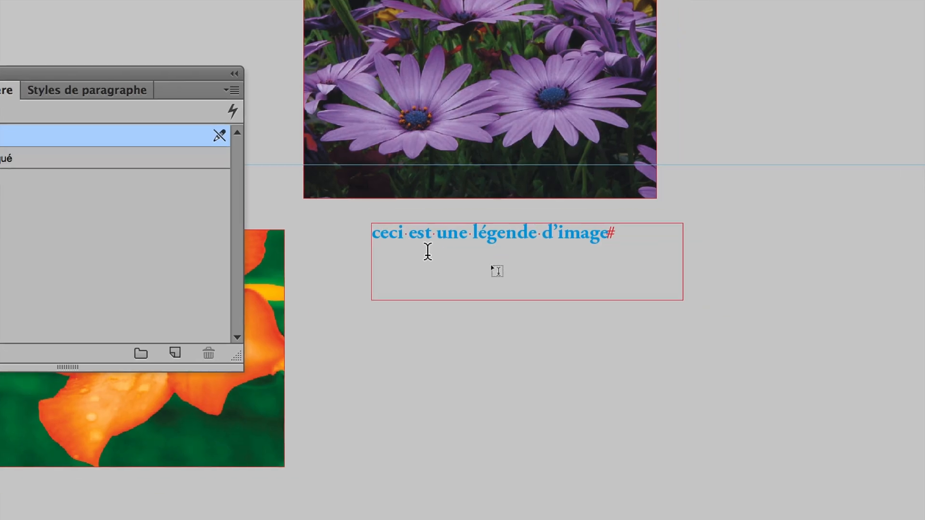
double_click(688, 310)
triple_click(428, 240)
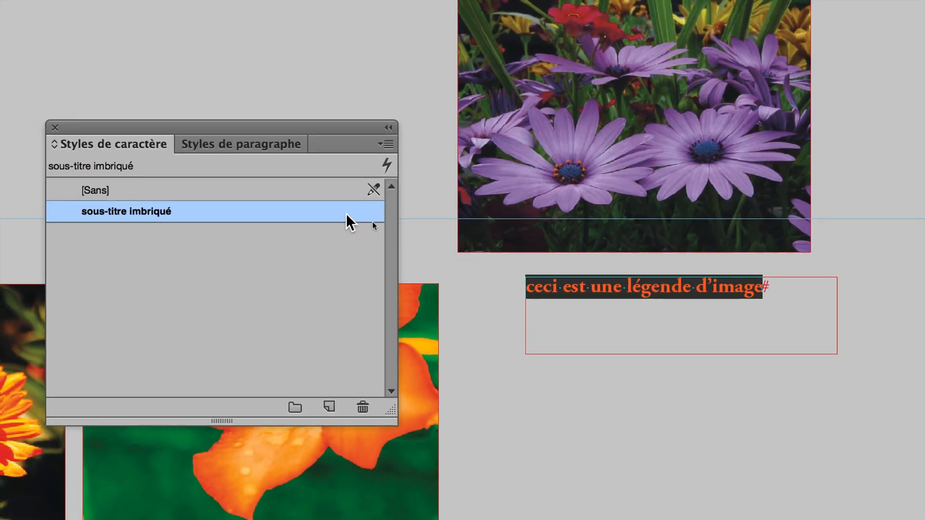
click(341, 197)
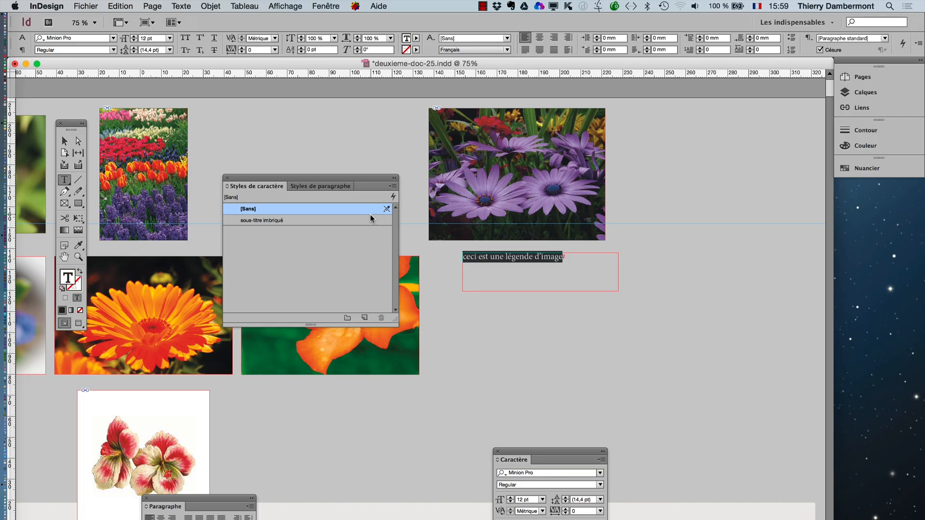
- Separate the paragraph styles list from the character styles list and arrange both beside the caption frame
click(317, 188)
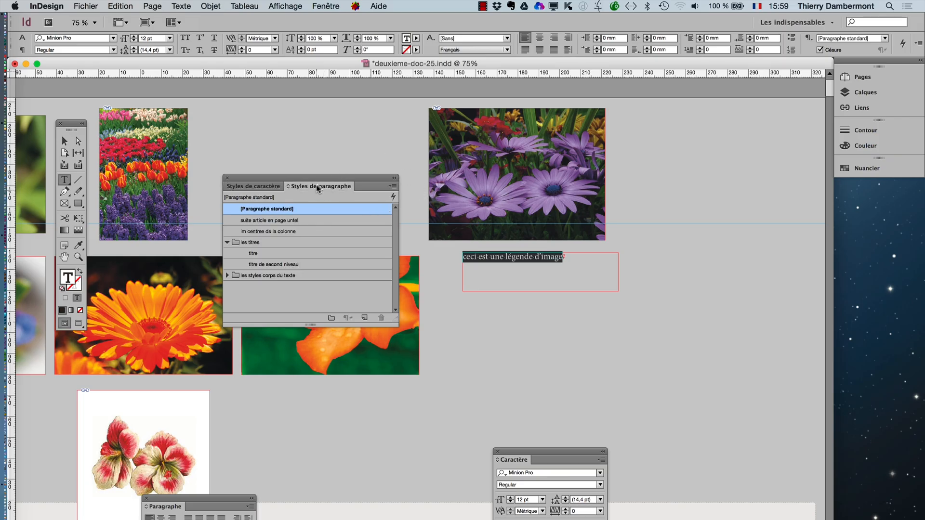
drag(316, 184, 715, 137)
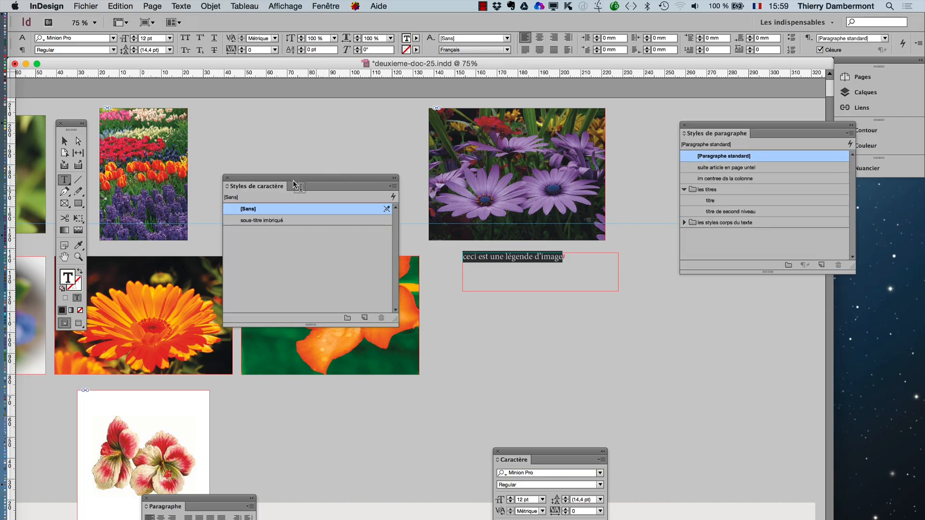
drag(292, 178, 718, 288)
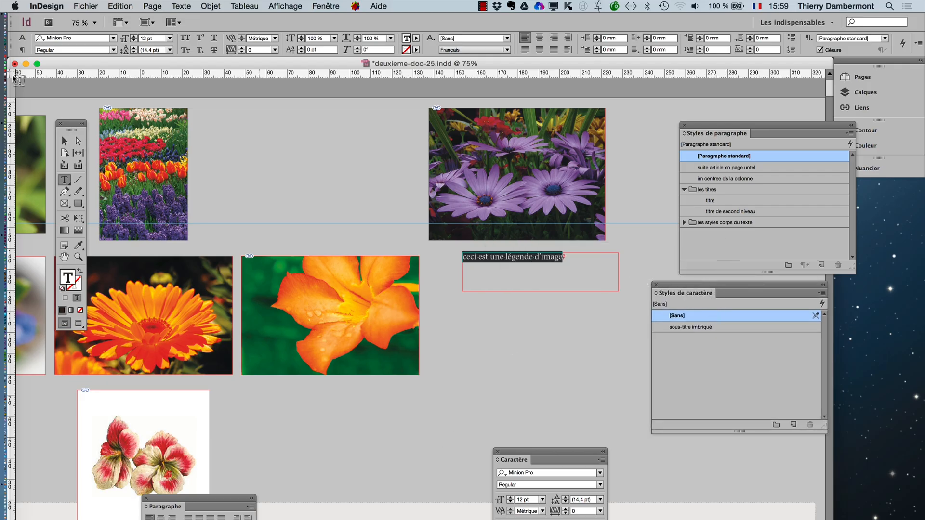
- Set the selected caption text to Italic at 10 pt, keeping the Minion Pro font, and deselect its frame
click(111, 50)
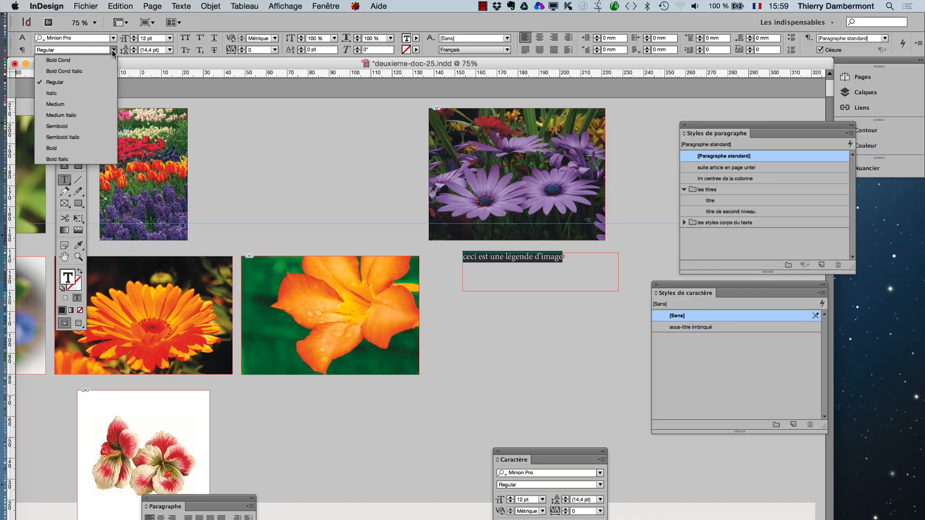
click(68, 93)
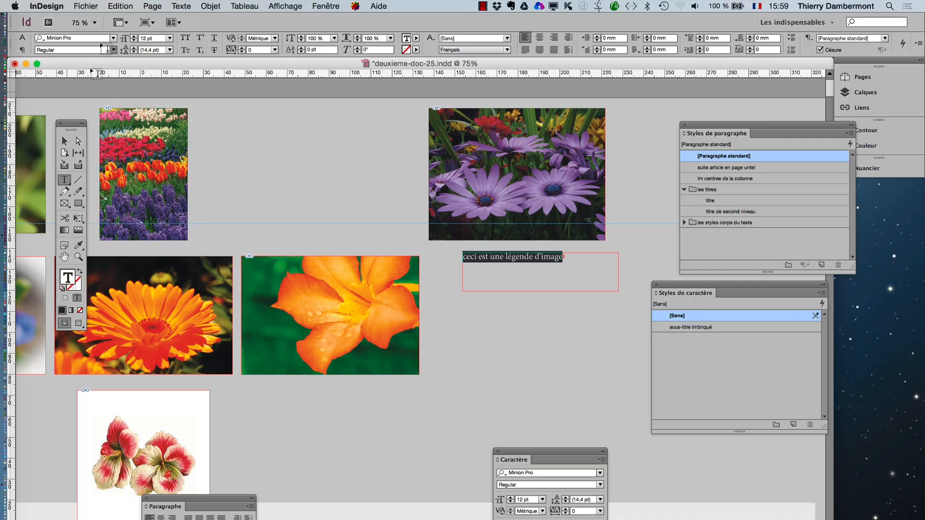
click(182, 6)
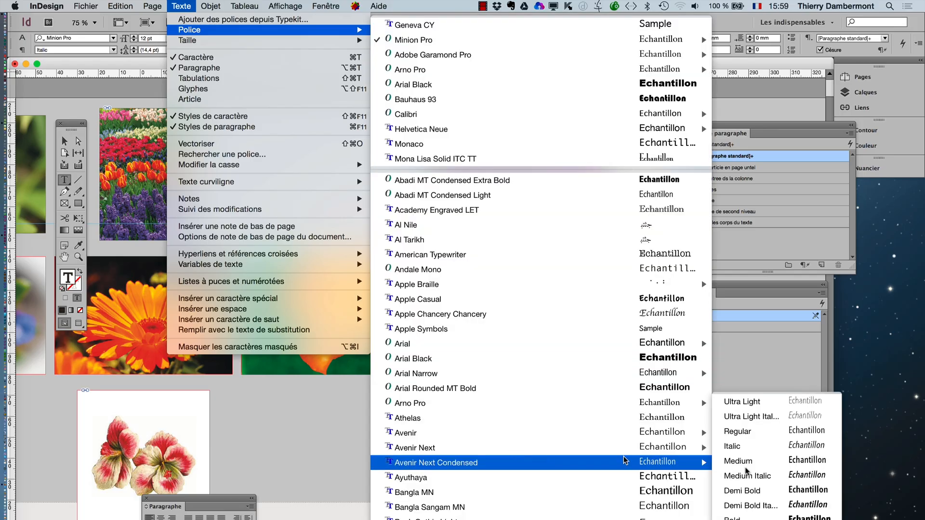
click(802, 361)
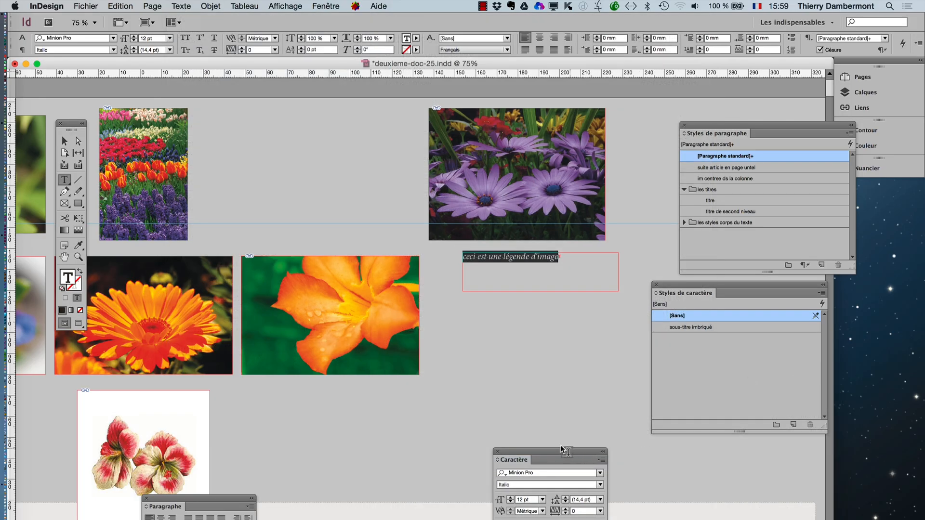
drag(560, 454, 406, 250)
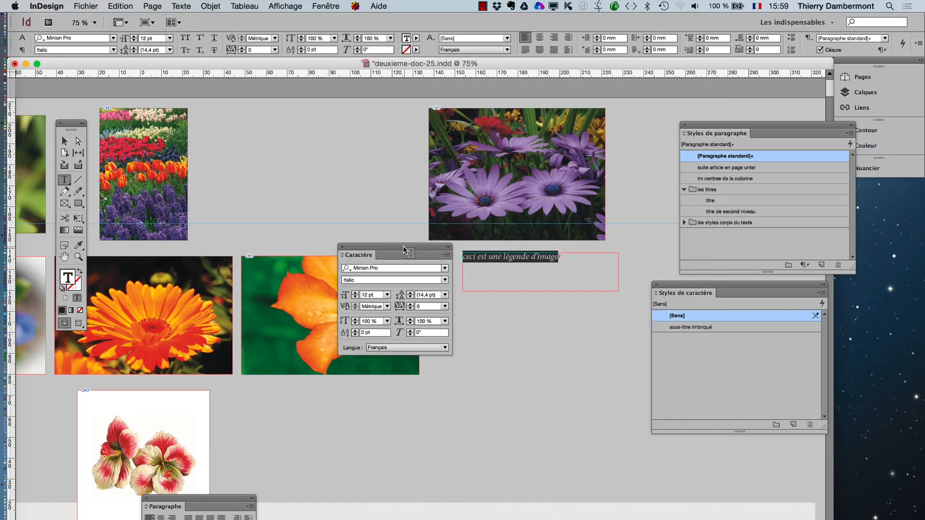
click(355, 297)
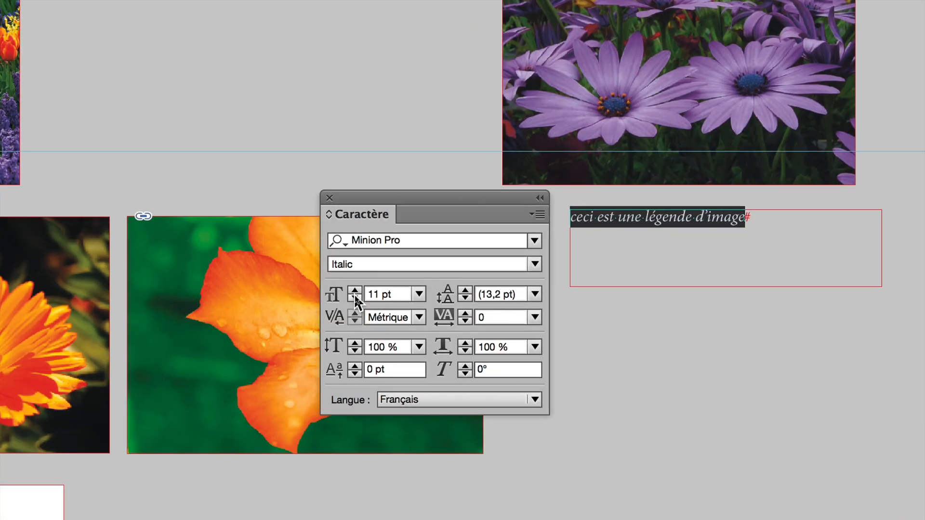
click(355, 297)
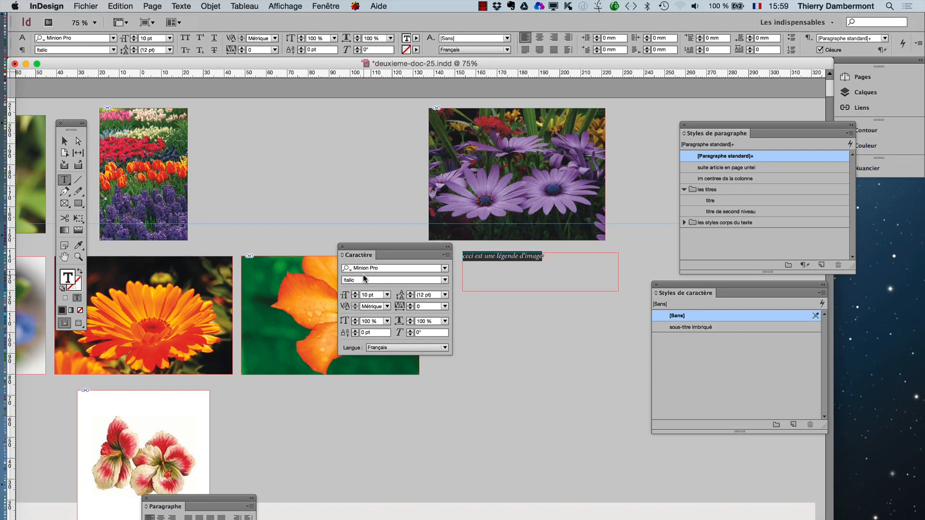
drag(351, 236, 83, 103)
drag(201, 171, 194, 164)
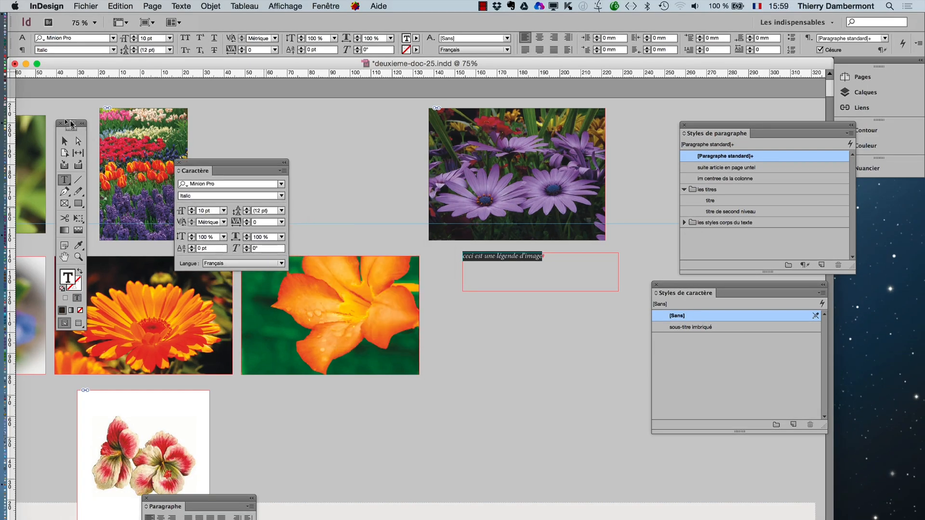
click(64, 141)
click(372, 224)
key(Escape)
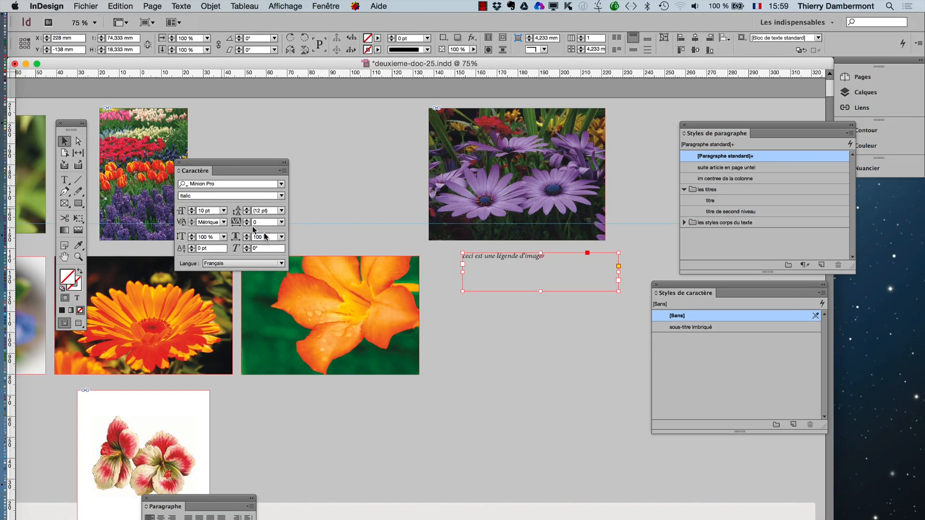
click(536, 310)
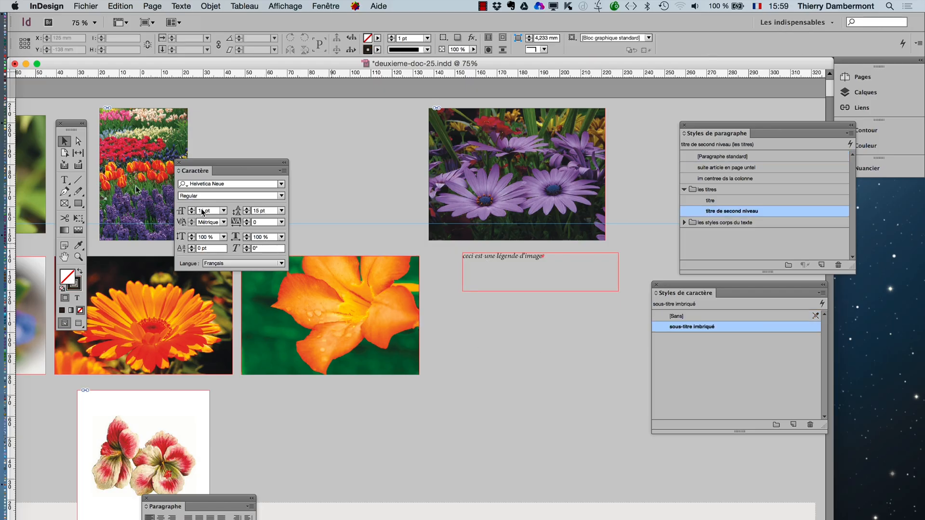
- Create a paragraph style named "legendes" from the formatting of the sample caption and apply it to that text
click(78, 256)
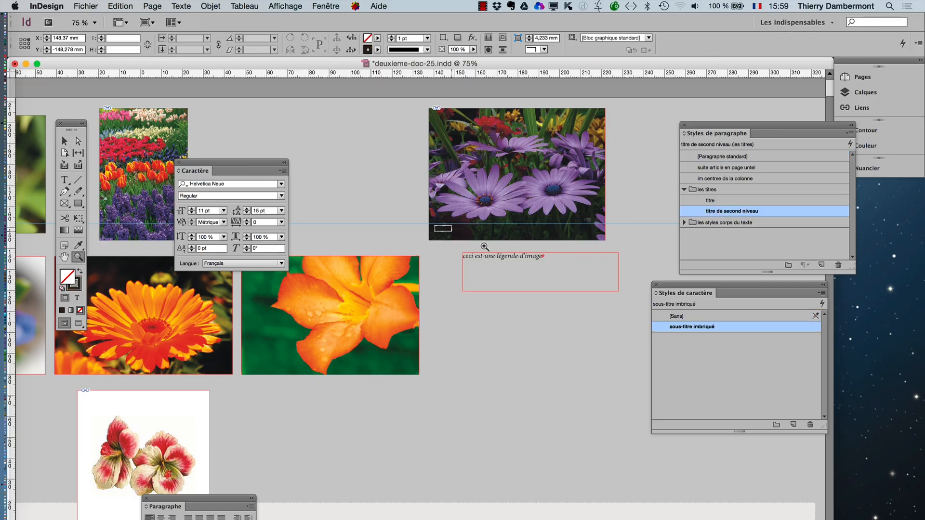
drag(434, 225, 619, 314)
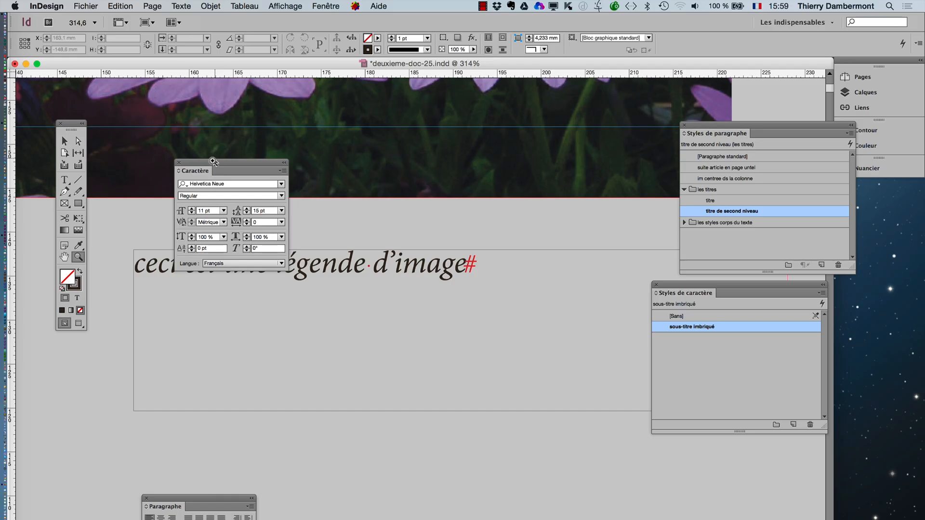
drag(210, 162, 316, 107)
click(64, 180)
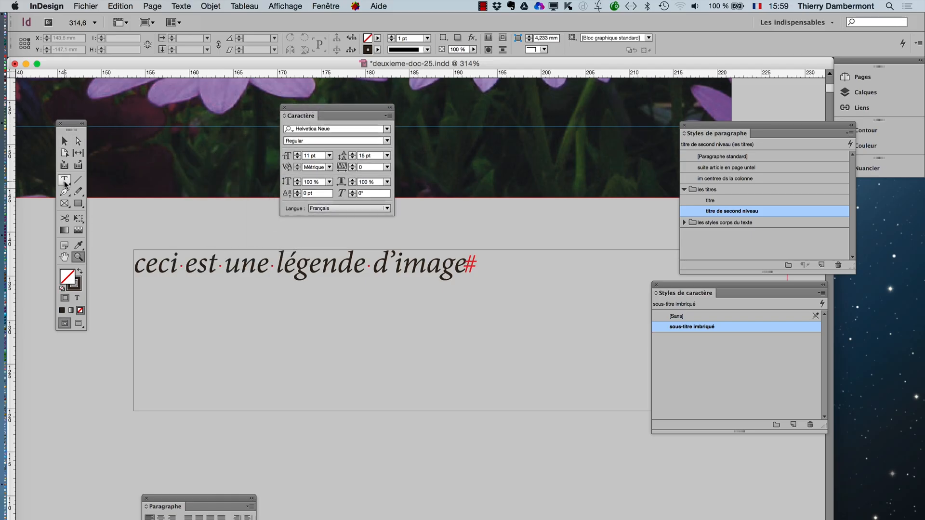
click(225, 263)
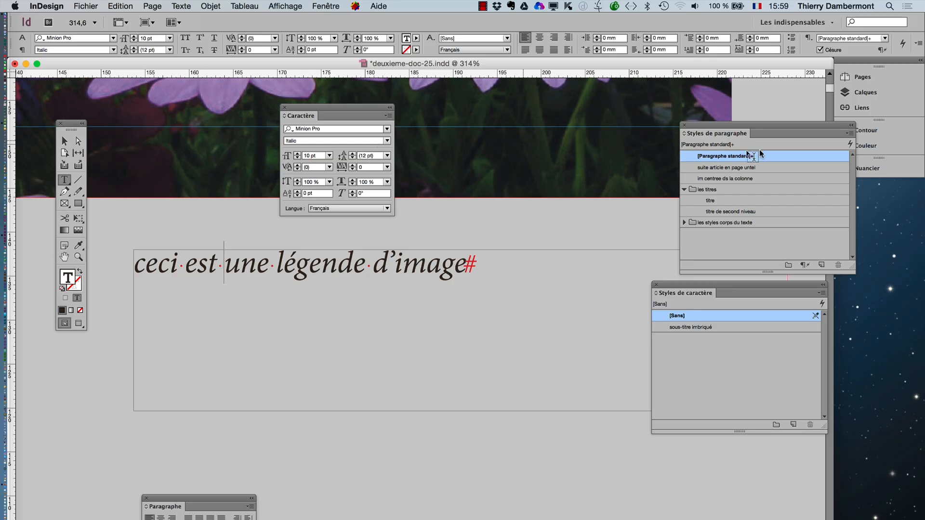
drag(730, 126, 531, 114)
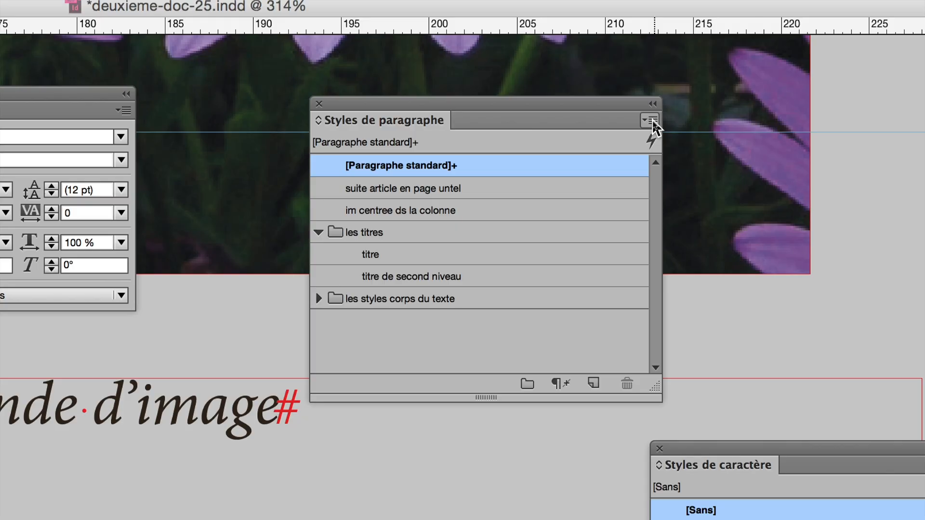
click(651, 121)
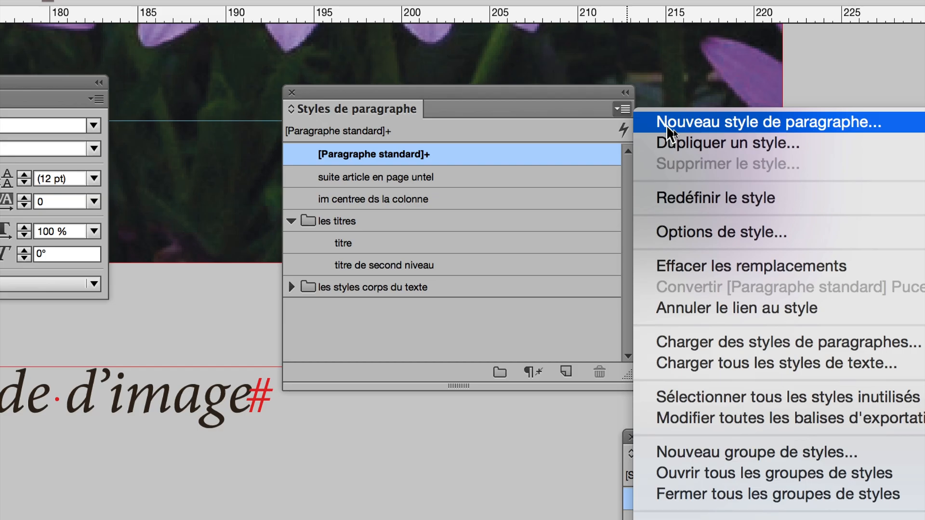
click(698, 137)
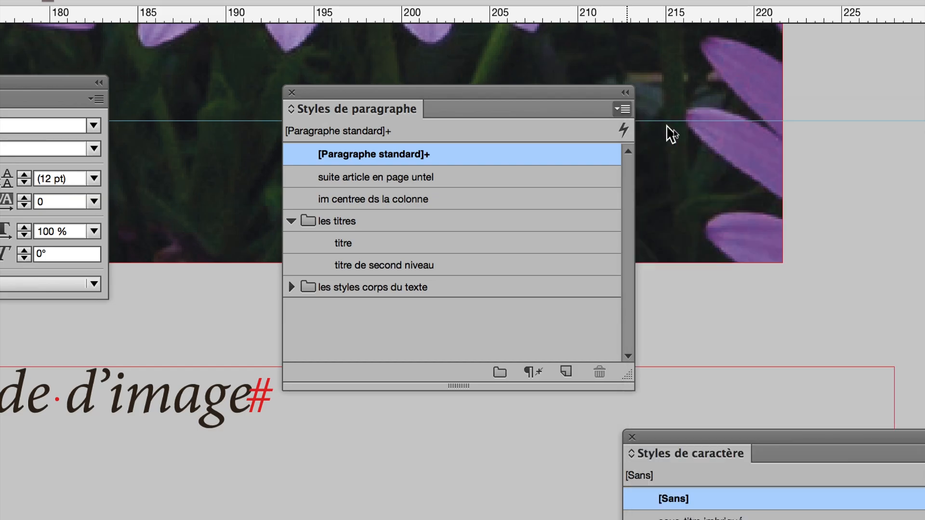
text(legendes)
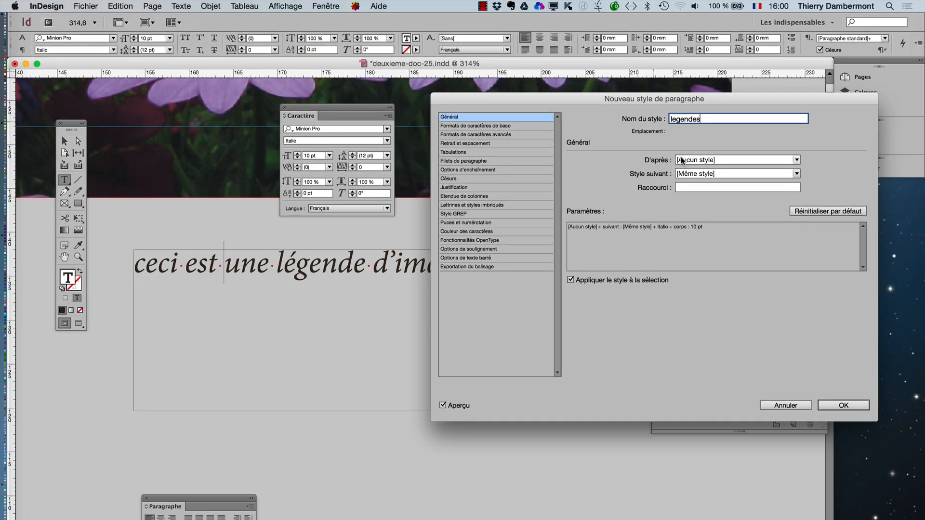
click(836, 407)
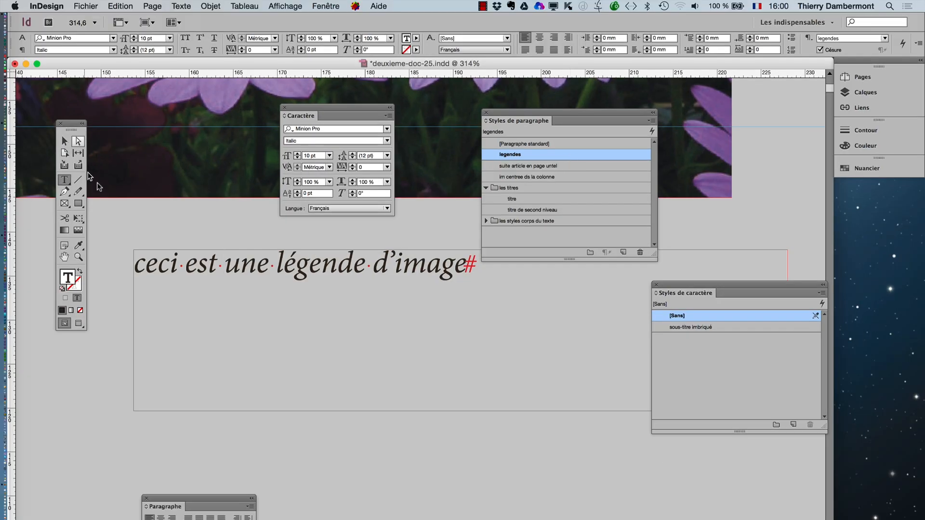
- Delete the sample caption's text frame
click(65, 141)
key(Delete)
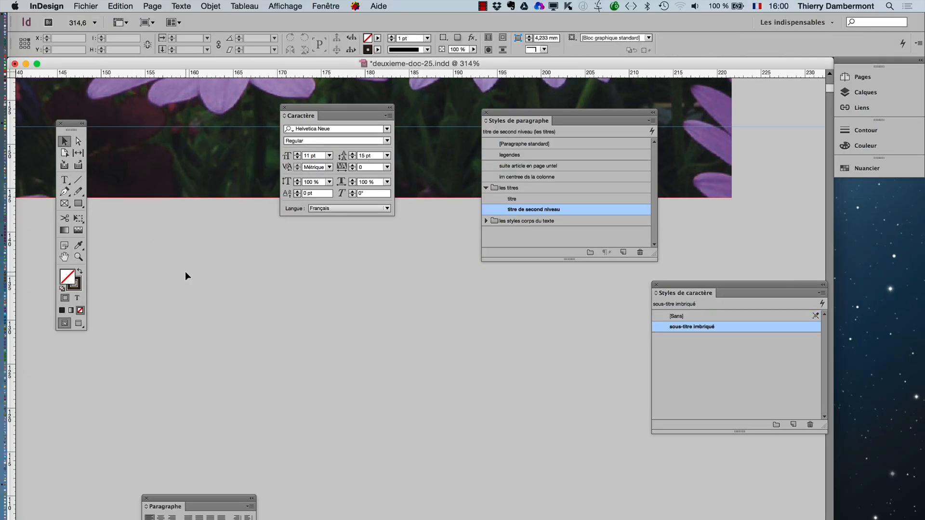
- Move the paragraph styles list and the character settings aside so the purple flower image is unobstructed
alt+super+click(426, 350)
alt+super+click(426, 350)
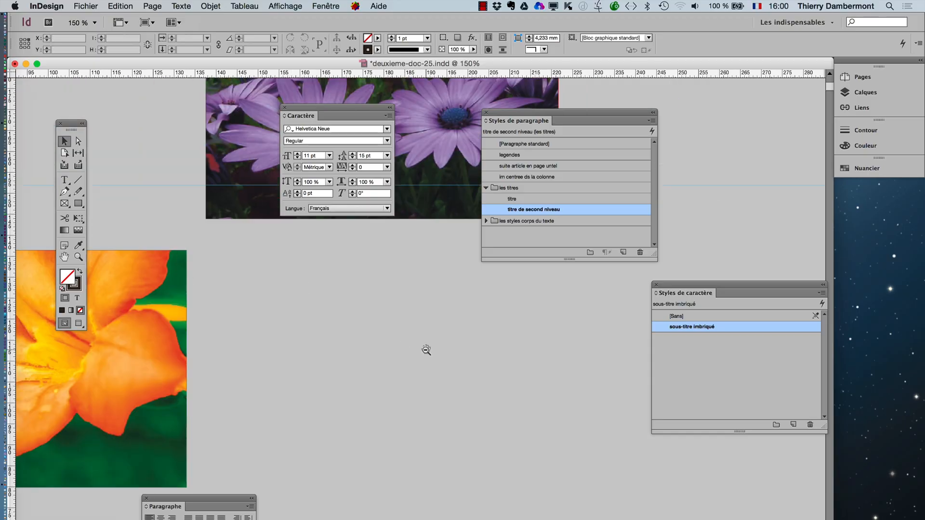
drag(503, 115, 736, 124)
drag(374, 108, 207, 108)
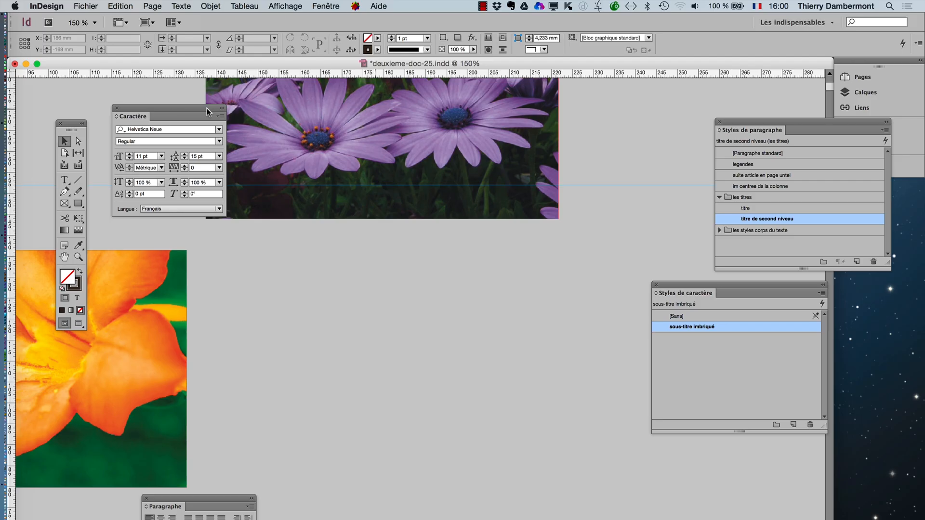
scroll(514, 295, up, 5)
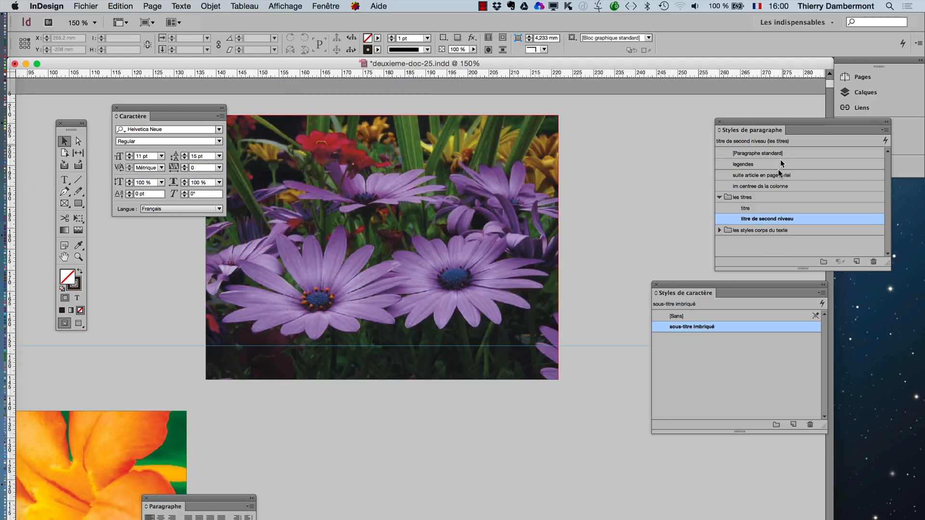
- Open the caption format settings (Format des légendes)
click(211, 5)
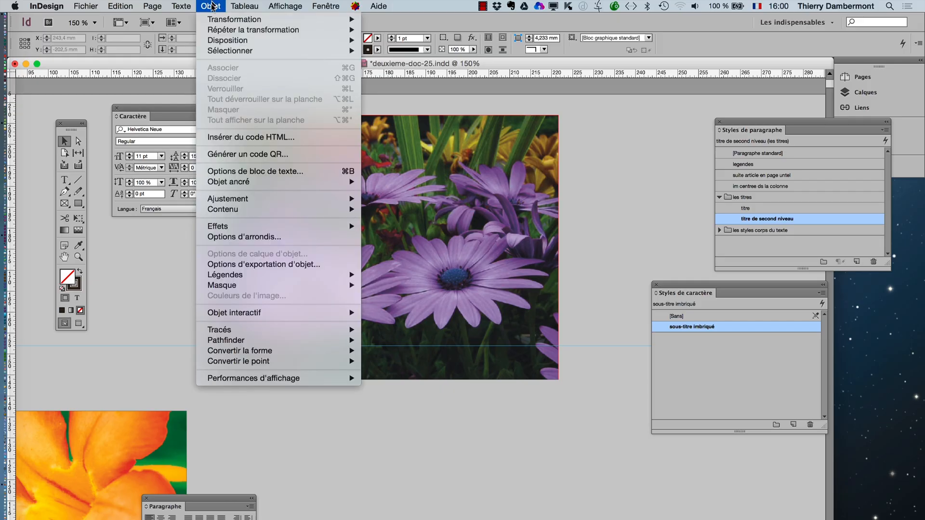
mouse_move(248, 276)
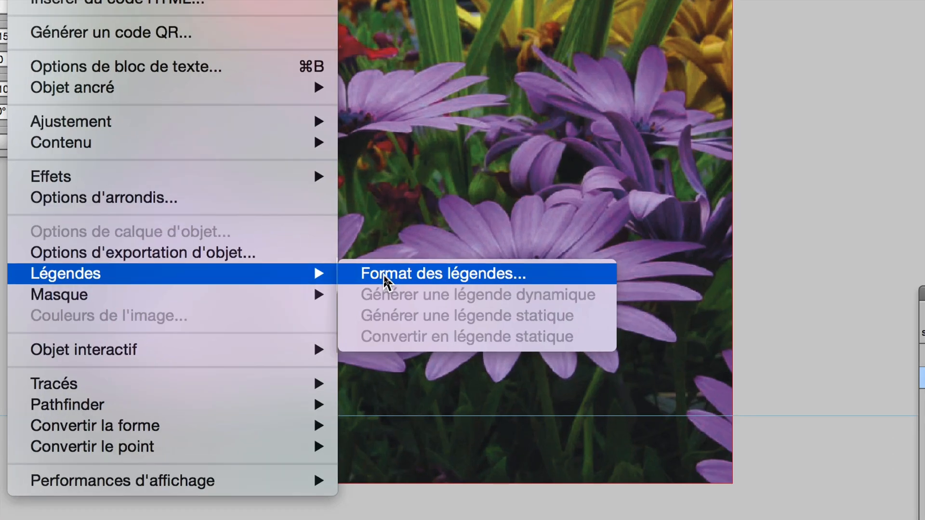
click(385, 279)
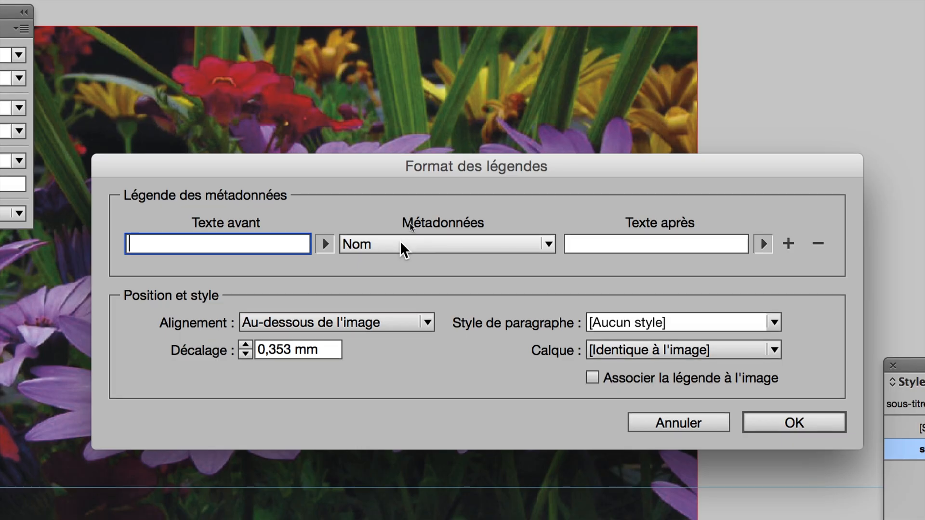
- Examine the metadata fields available for image captions, repositioning the dialog to reveal more of the list
click(400, 242)
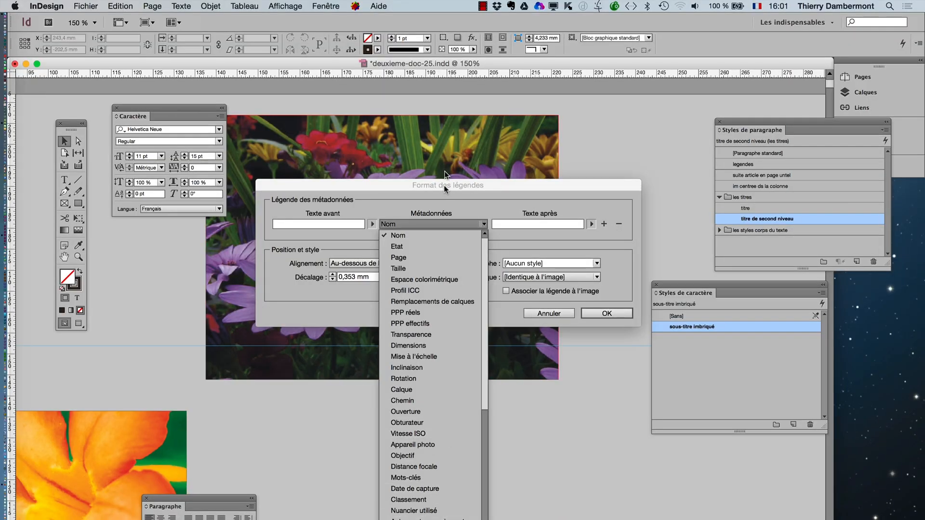
click(443, 185)
drag(462, 186, 461, 94)
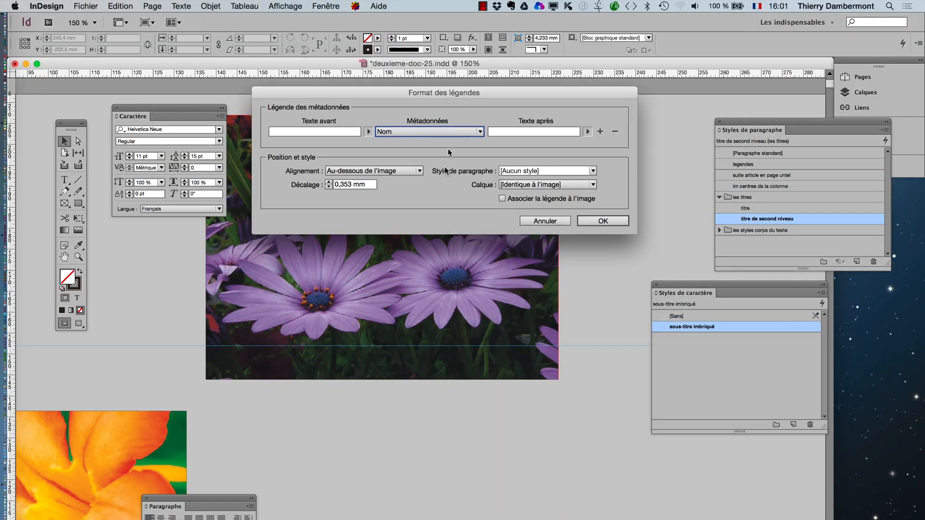
click(429, 131)
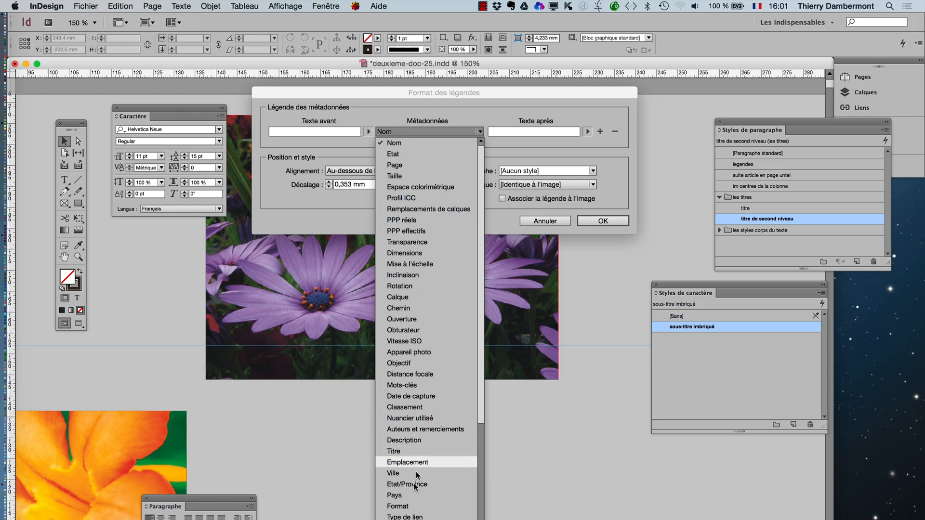
scroll(412, 485, down, 4)
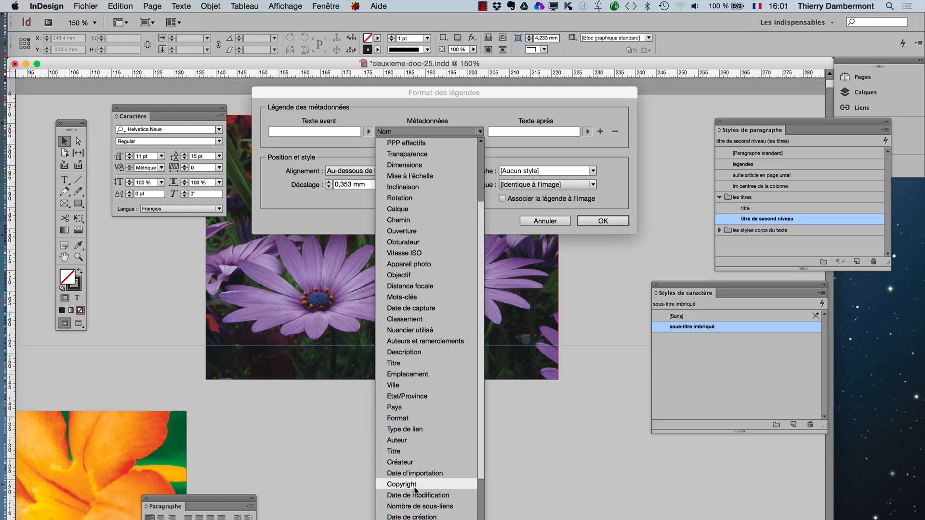
scroll(414, 488, down, 2)
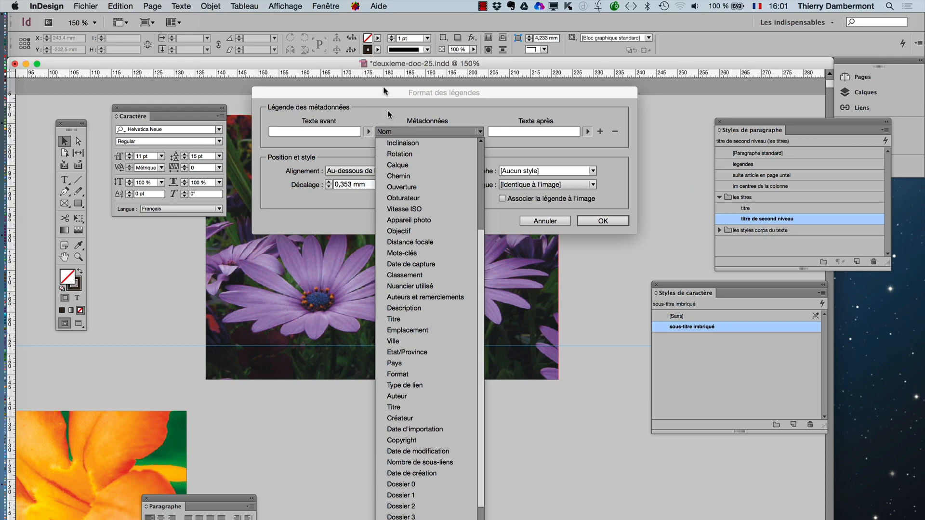
click(387, 92)
drag(390, 94, 413, 26)
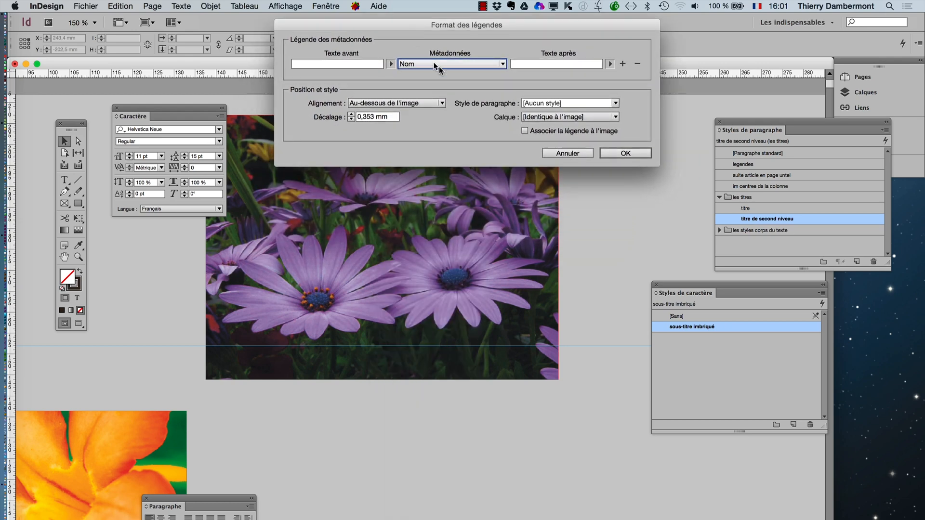
click(438, 65)
scroll(473, 270, down, 5)
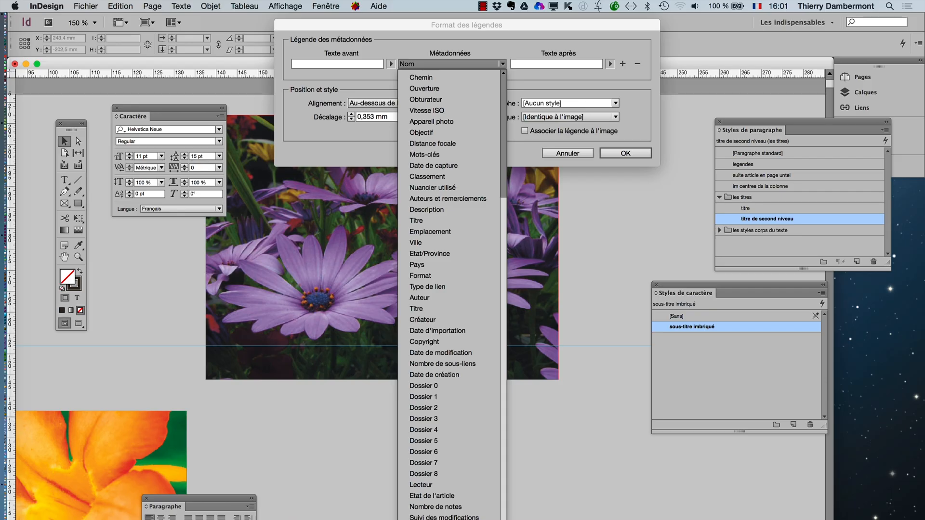
scroll(447, 198, up, 5)
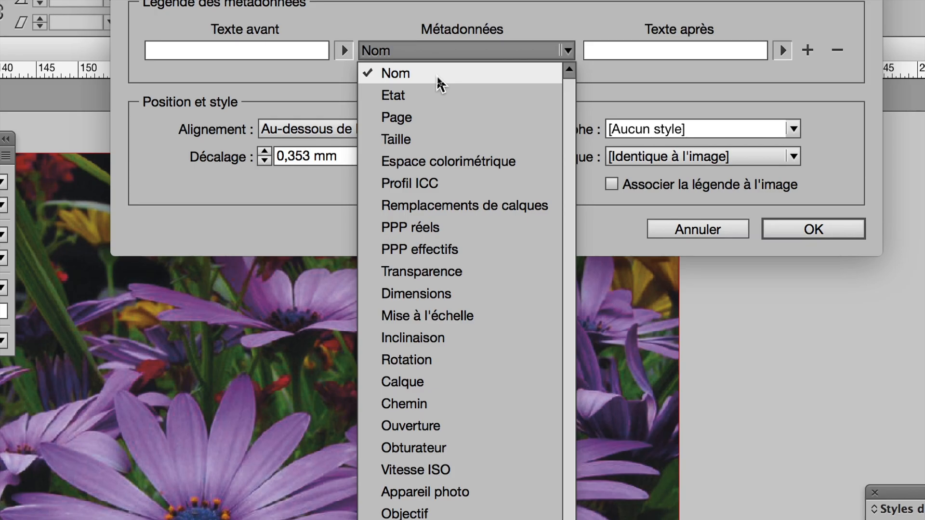
- Use Nom as the caption's first metadata entry, with a comma as the text after it
click(438, 74)
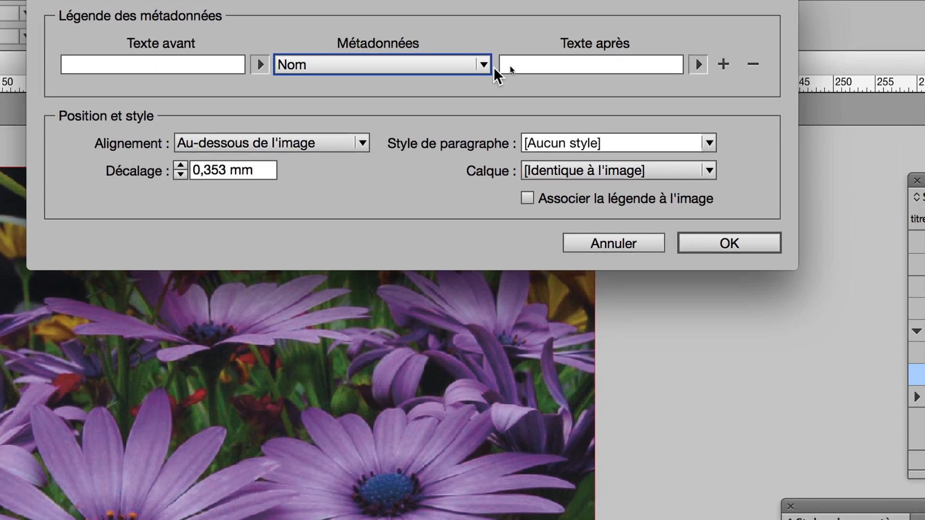
click(509, 67)
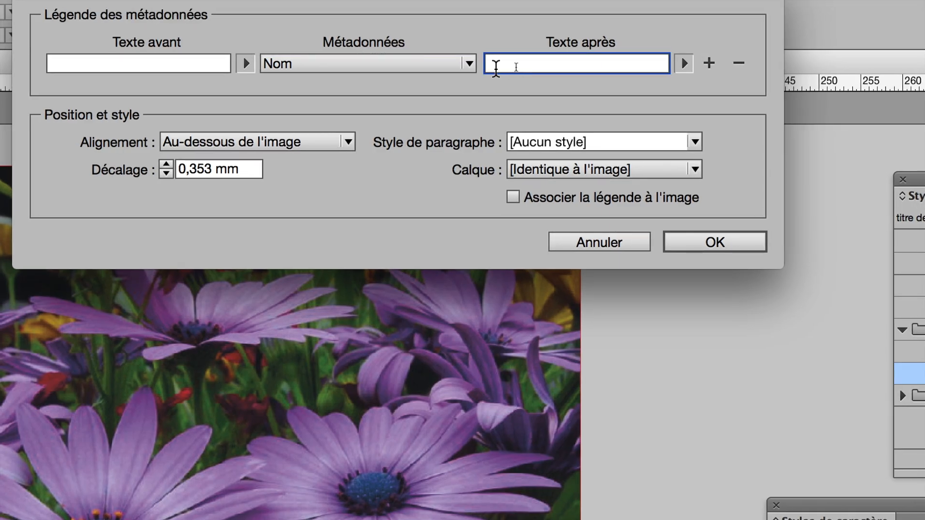
text(,)
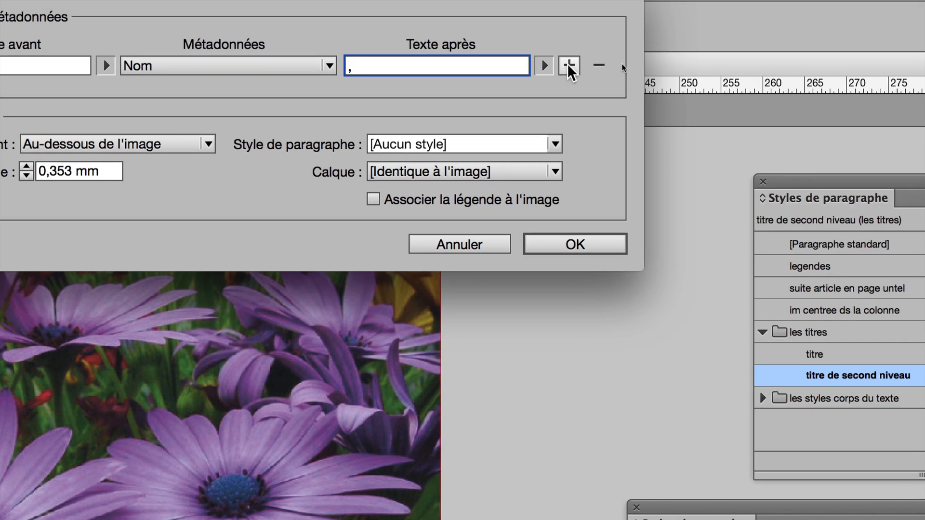
- Add a second metadata entry to the caption using Taille, with a period as the text after it
click(567, 64)
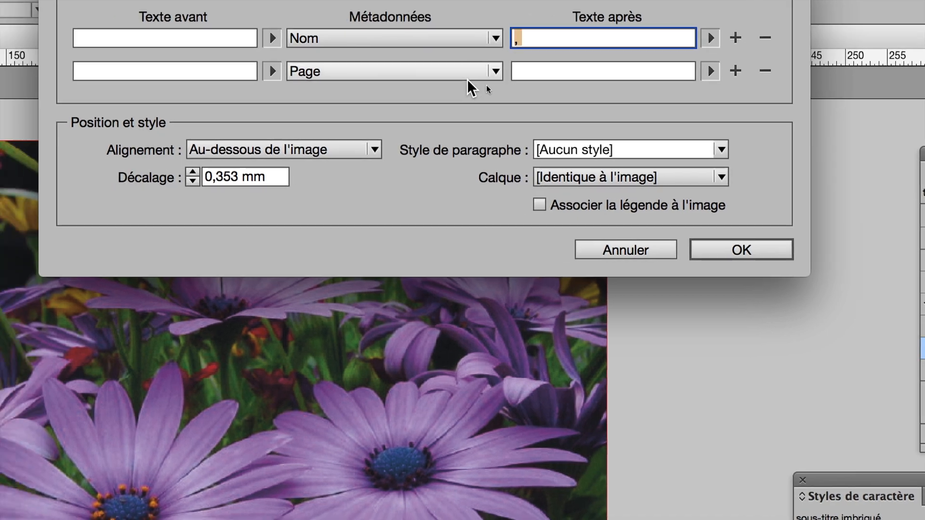
click(440, 75)
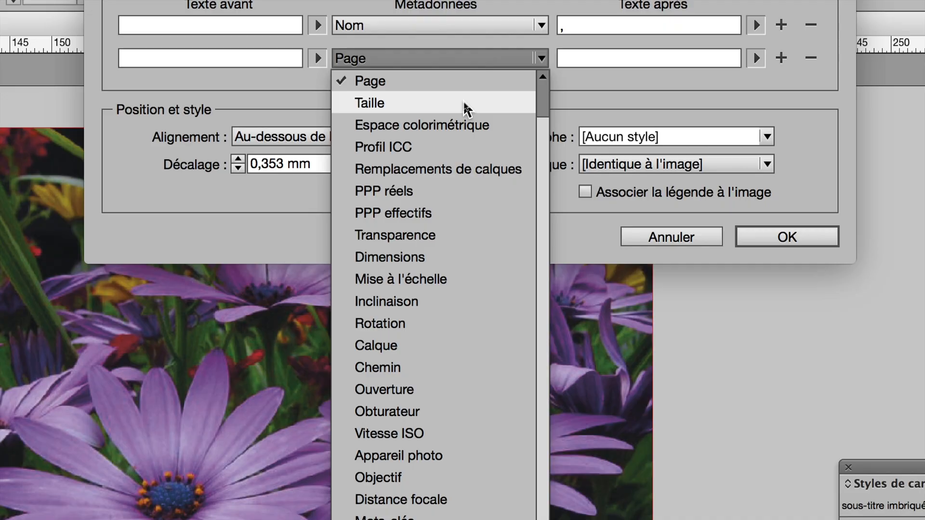
key(Escape)
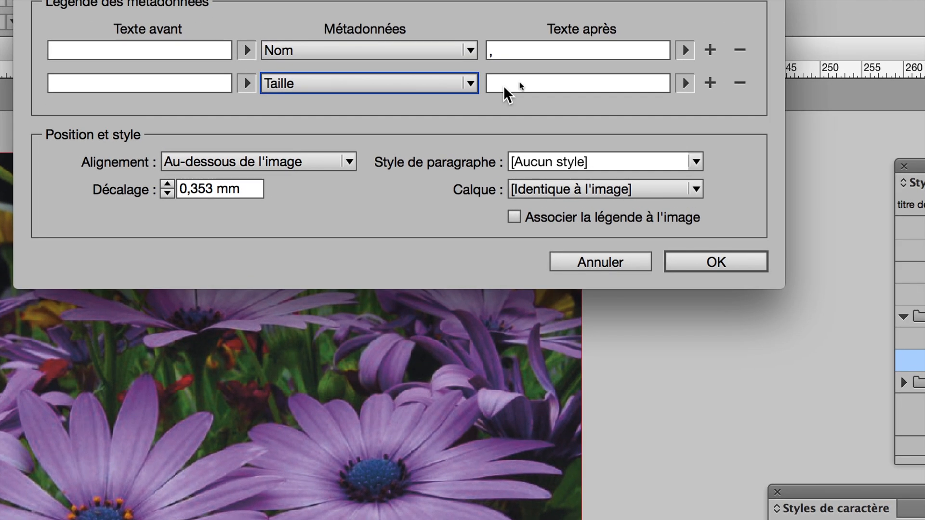
click(504, 86)
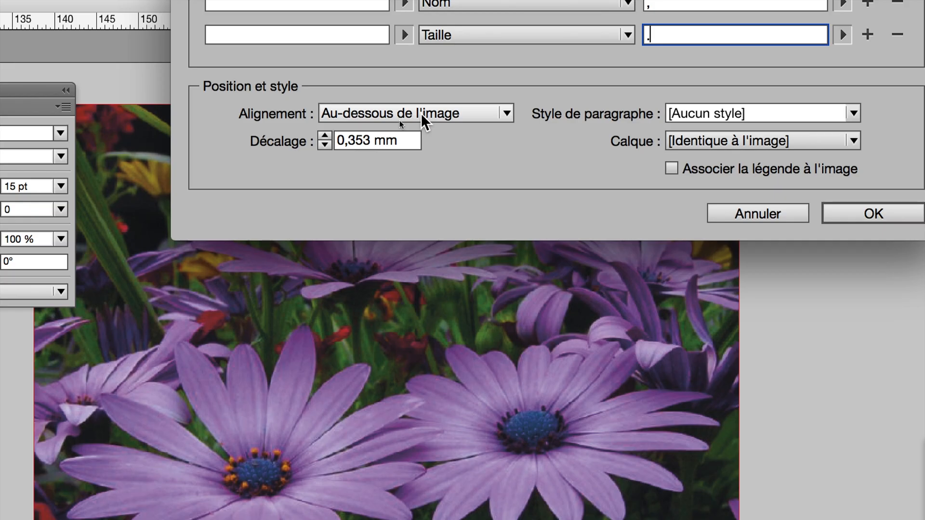
- Align the caption below the image (Au-dessous de l'image) and set its offset to 0 mm
click(420, 113)
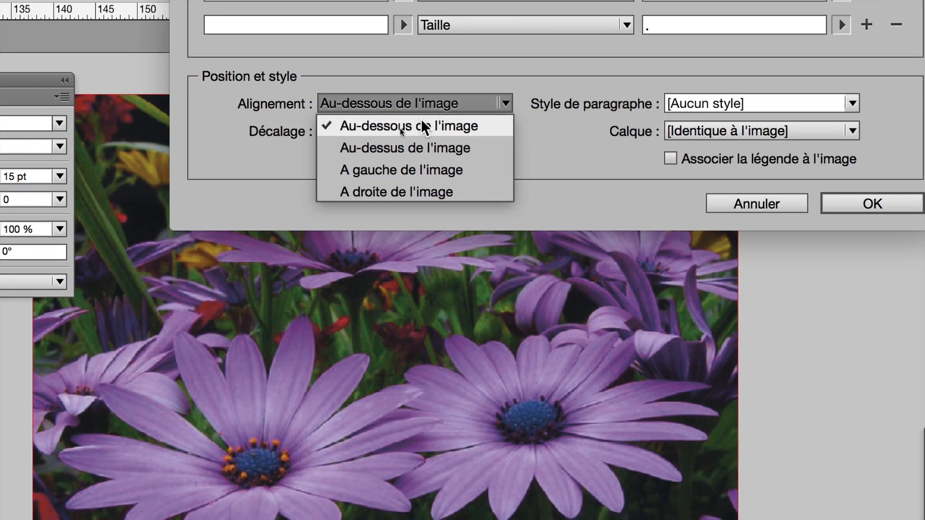
click(421, 127)
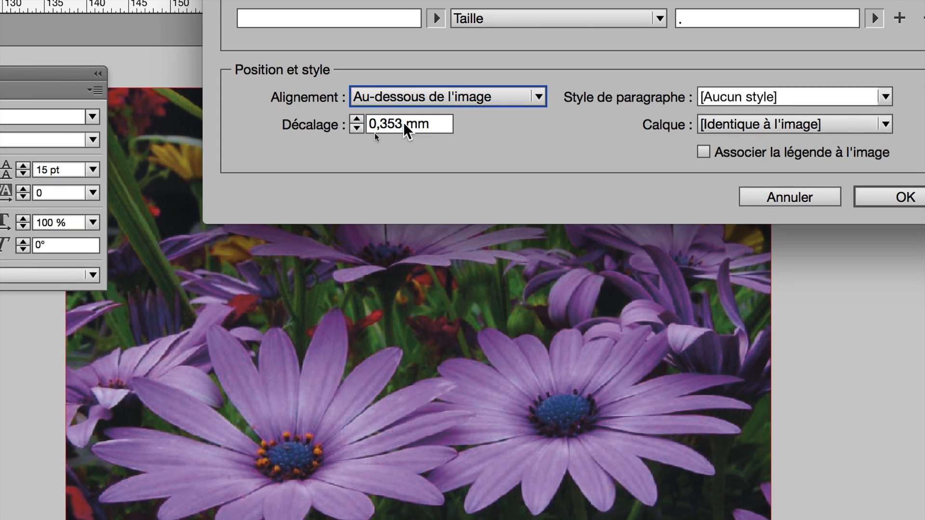
double_click(393, 123)
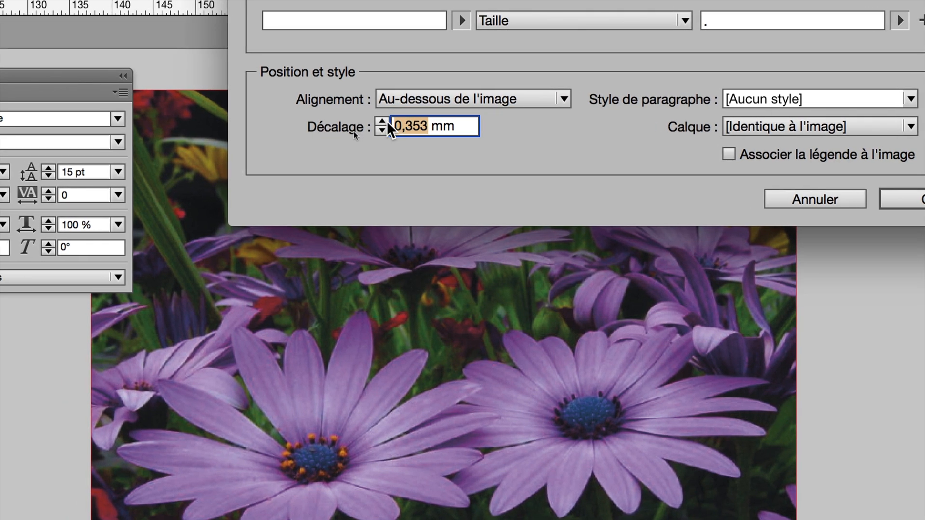
text(0)
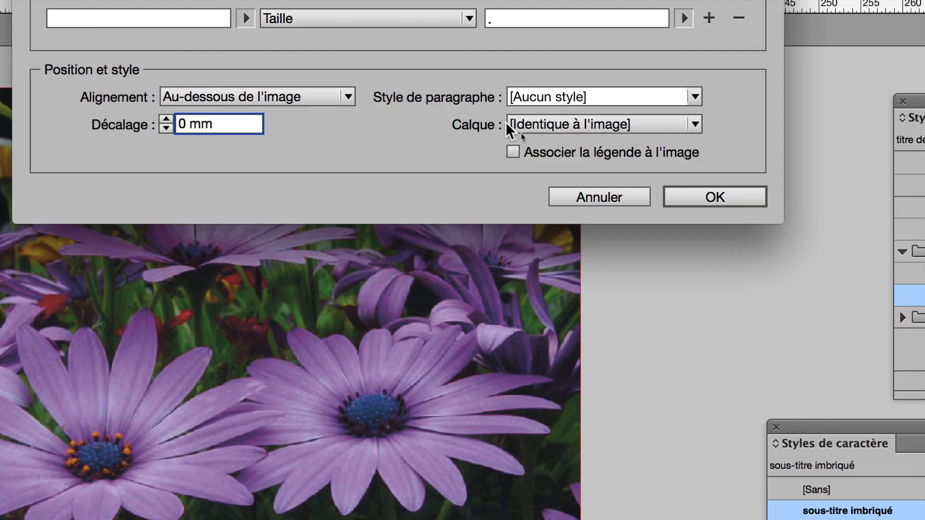
- Keep the caption on the same layer as the image and assign it the "legendes" paragraph style
click(521, 125)
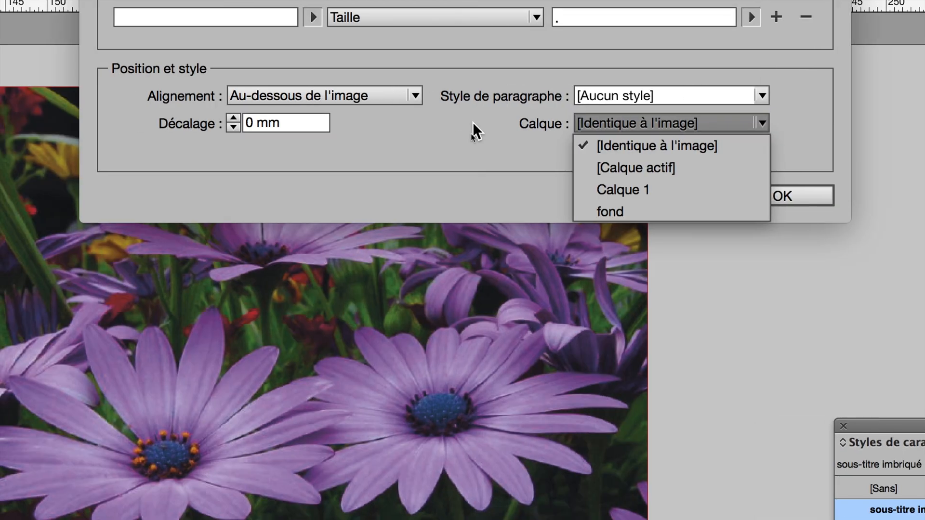
click(399, 123)
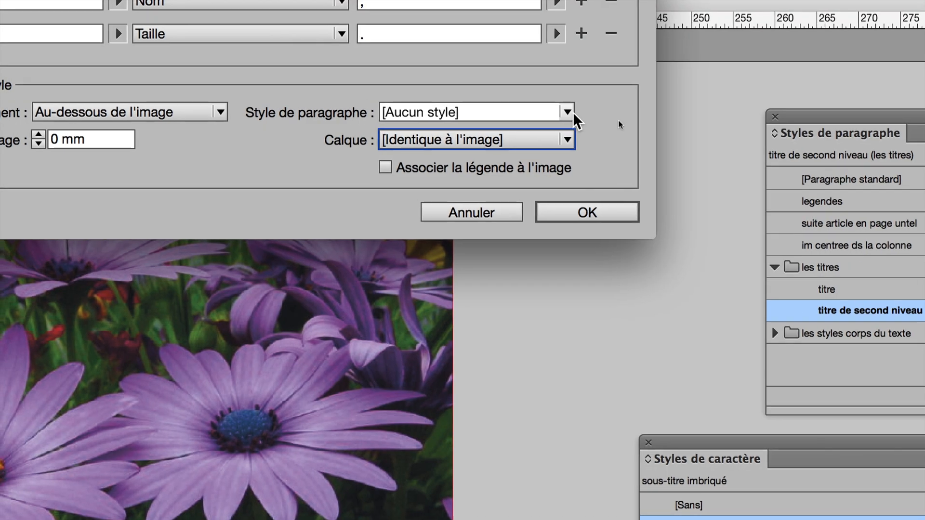
click(630, 99)
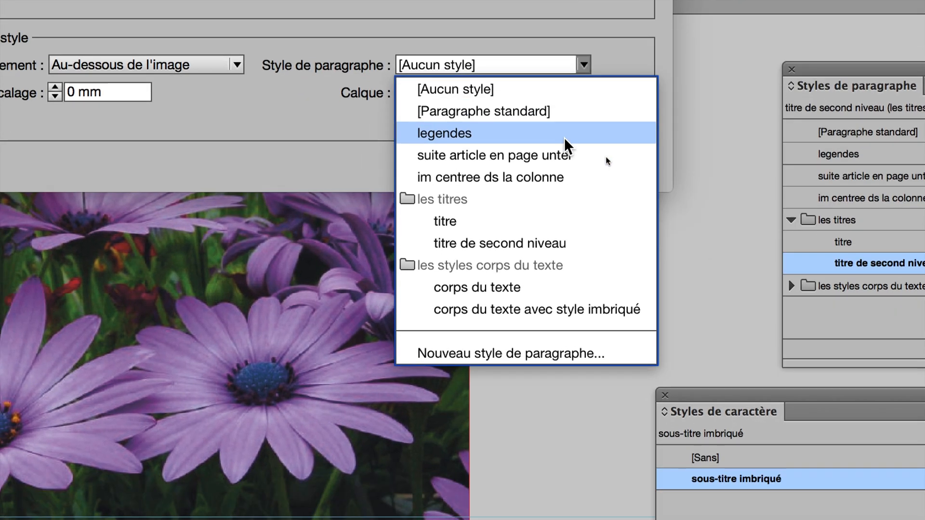
click(564, 137)
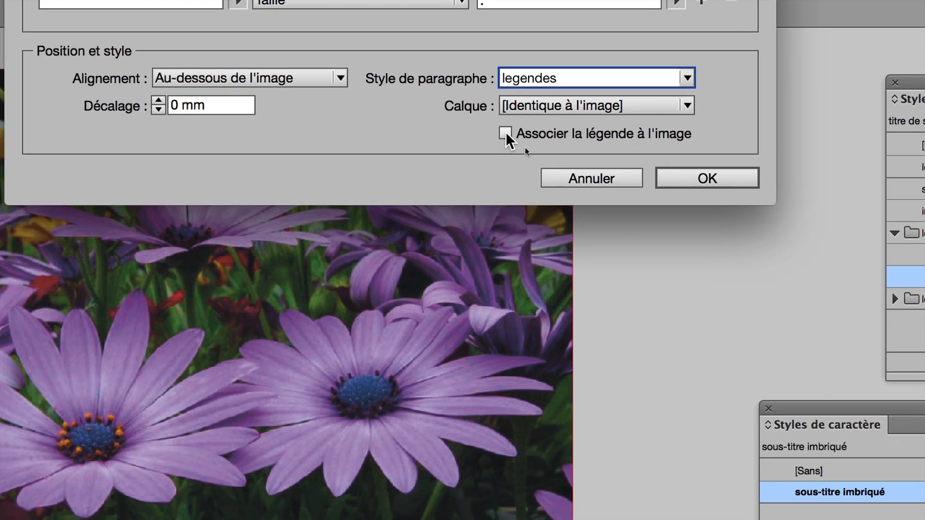
- Enable grouping the caption with its image (Associer la légende à l'image) and apply the caption format
click(505, 135)
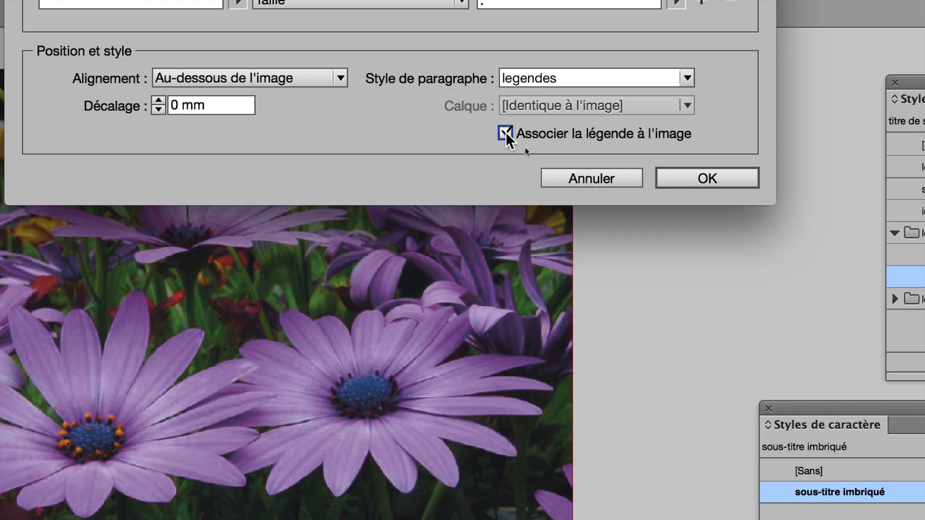
click(505, 135)
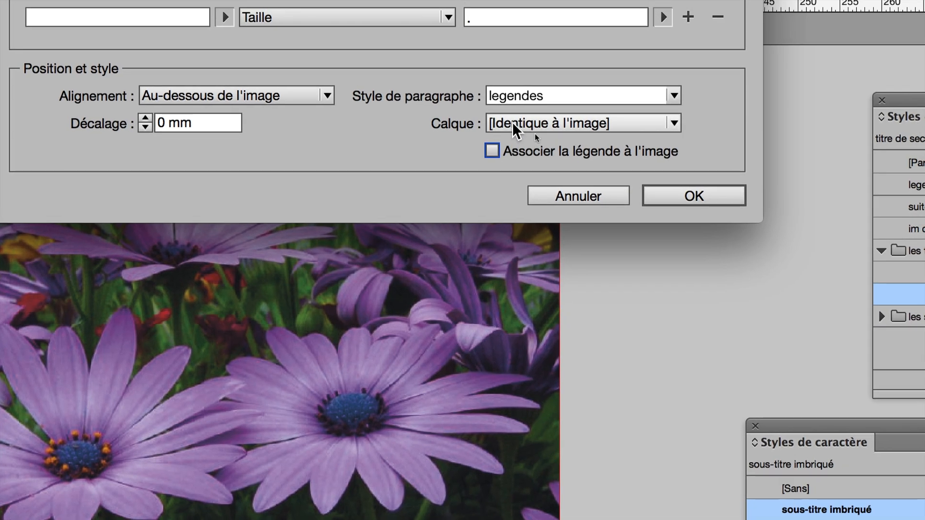
click(525, 105)
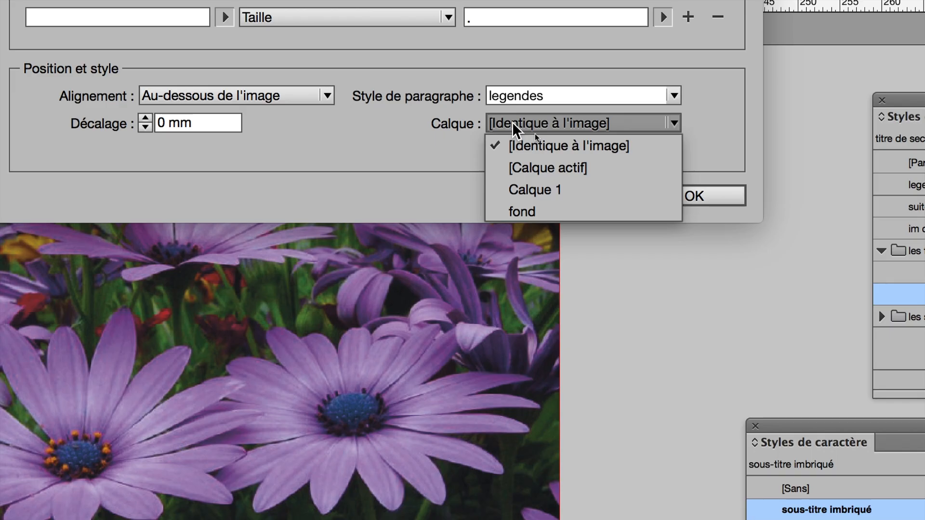
click(513, 122)
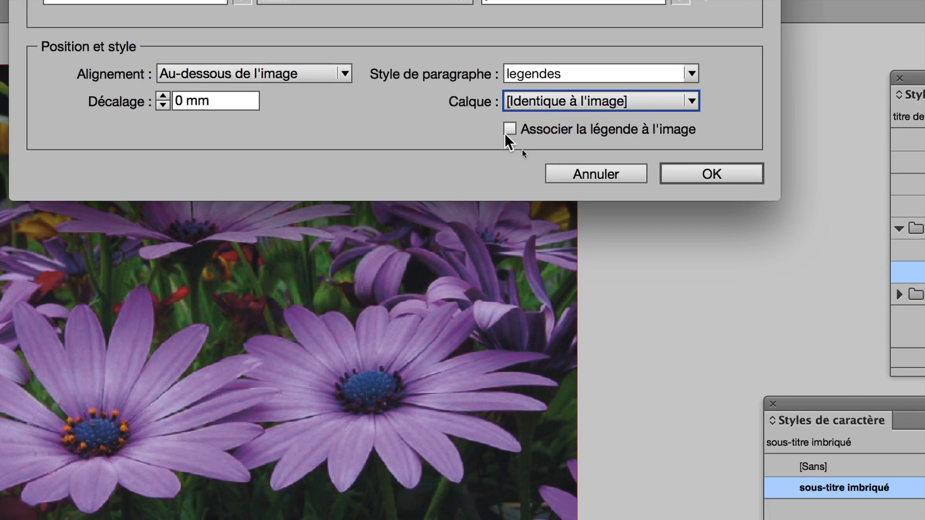
click(492, 150)
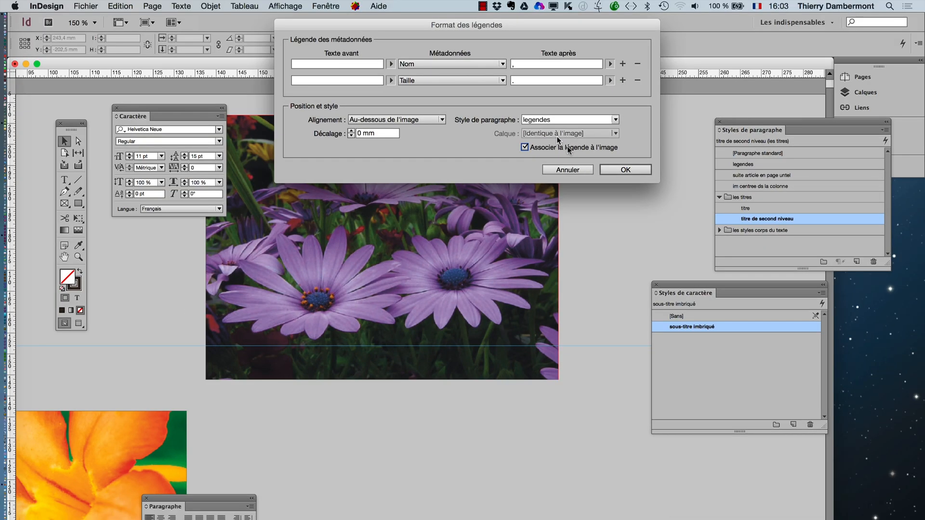
click(603, 169)
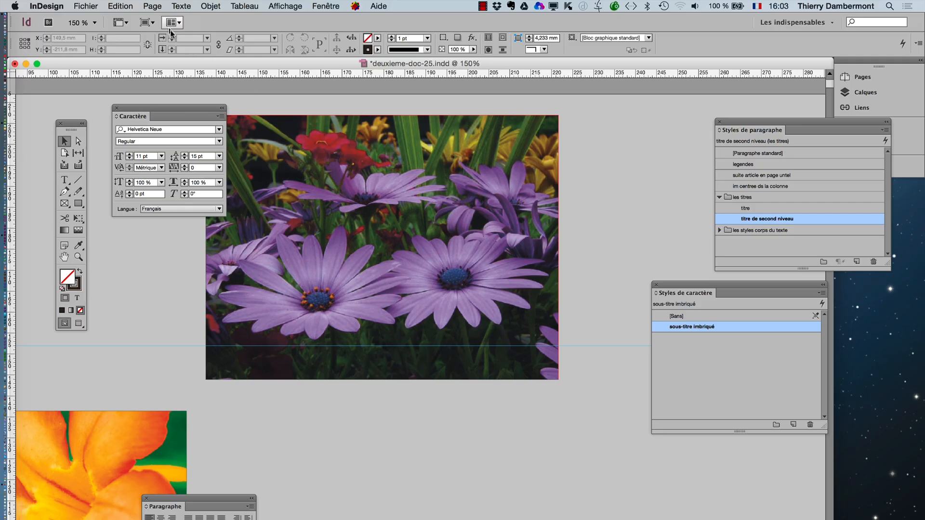
- Generate a static caption (légende statique) for the purple flower image
click(344, 165)
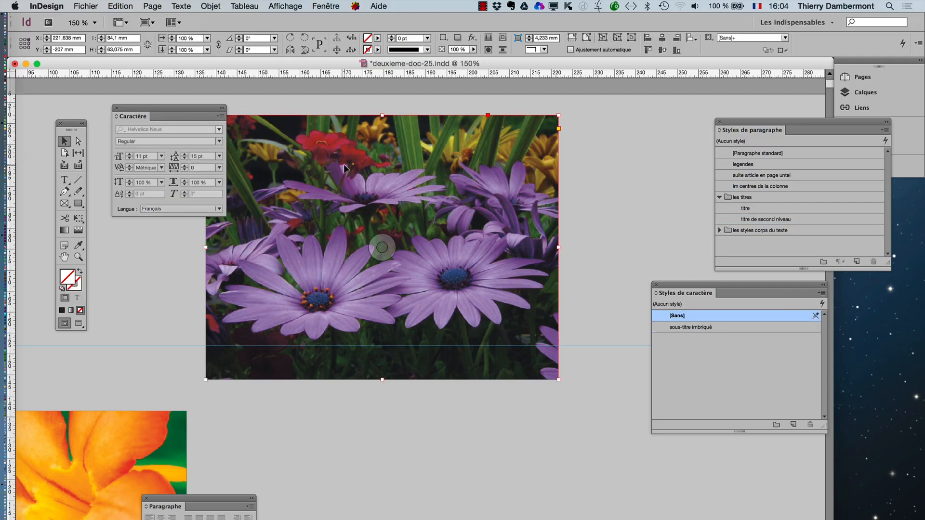
click(210, 6)
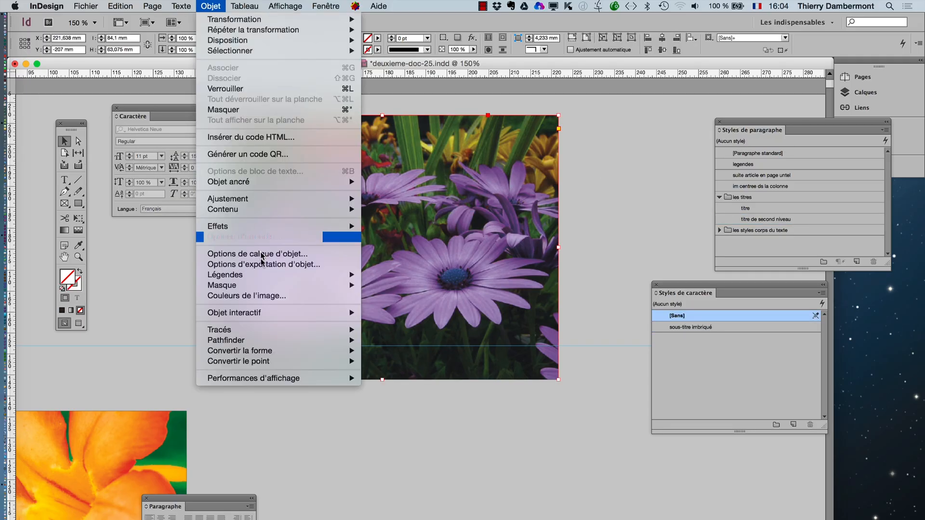
mouse_move(263, 281)
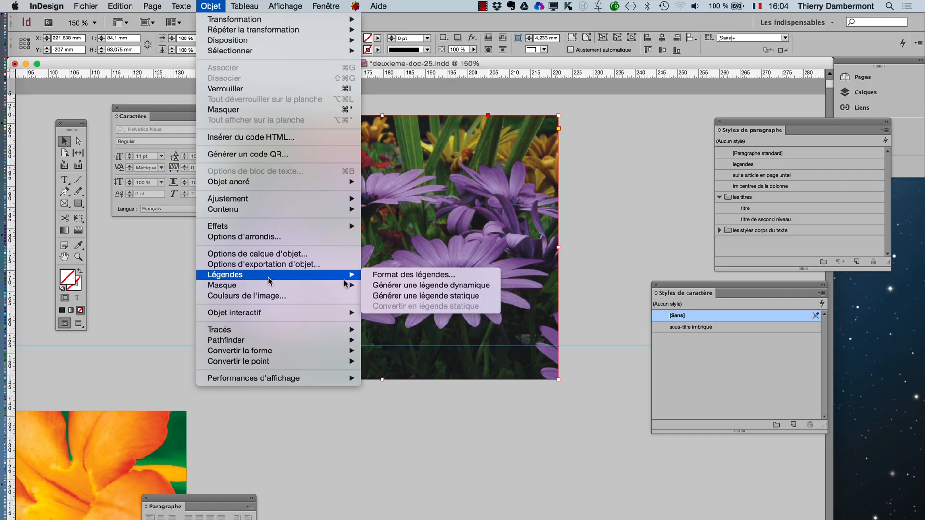
click(407, 296)
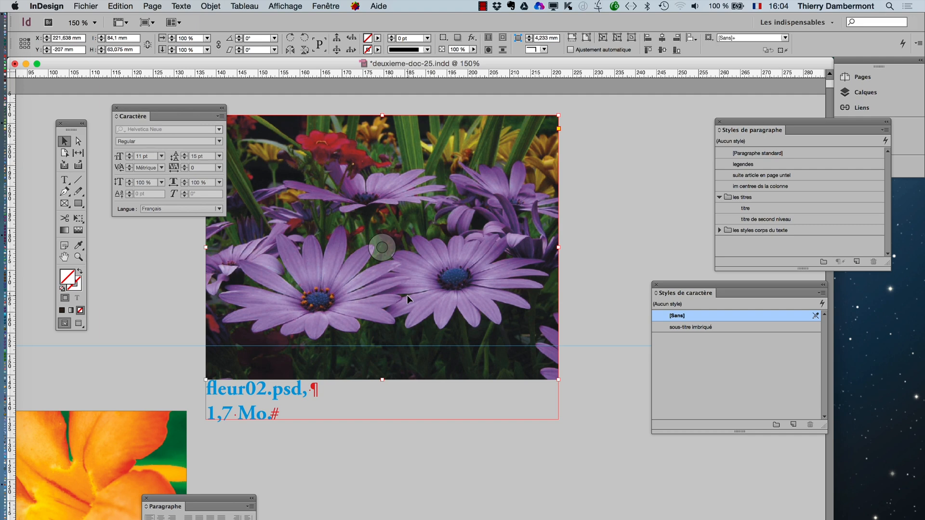
- Undo the generated caption and deselect the purple flower image
click(121, 6)
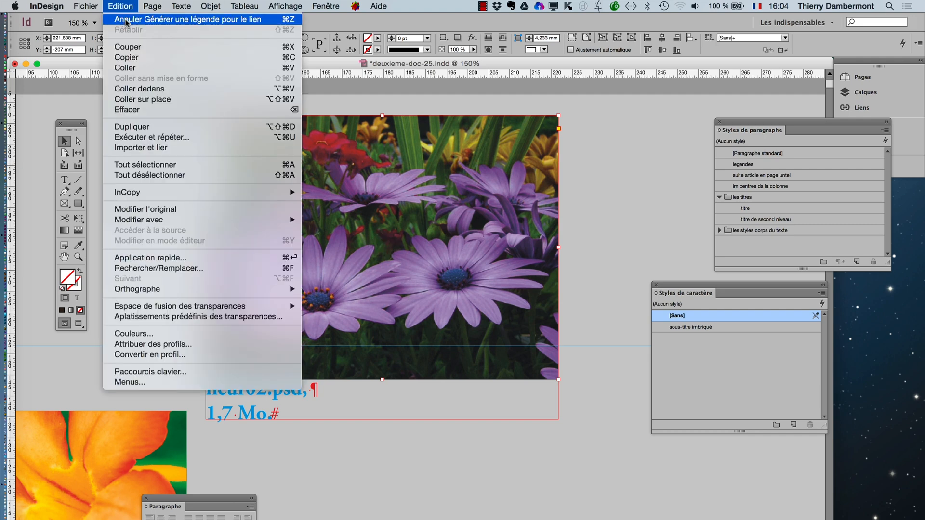
click(126, 20)
click(375, 422)
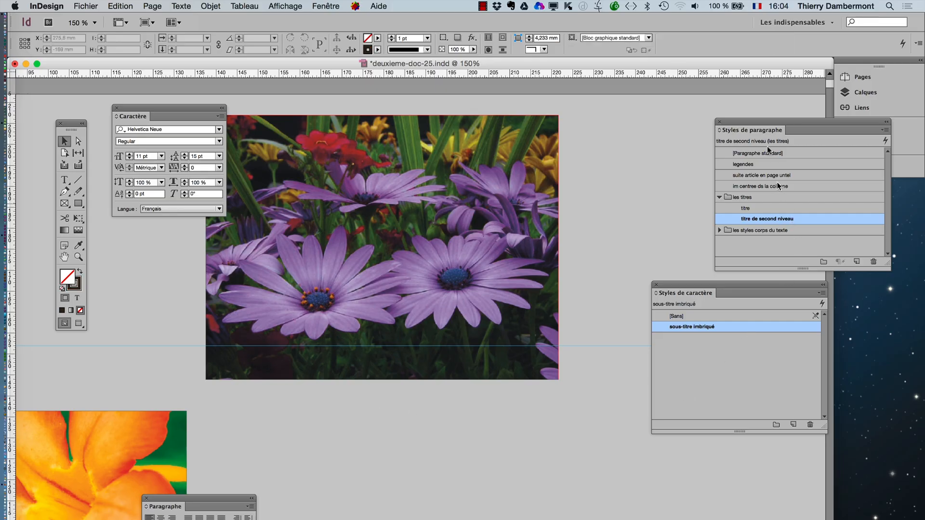
- Check the nested style settings of the "legendes" paragraph style without changing them, and set the default character style to [Sans]
drag(755, 123, 599, 121)
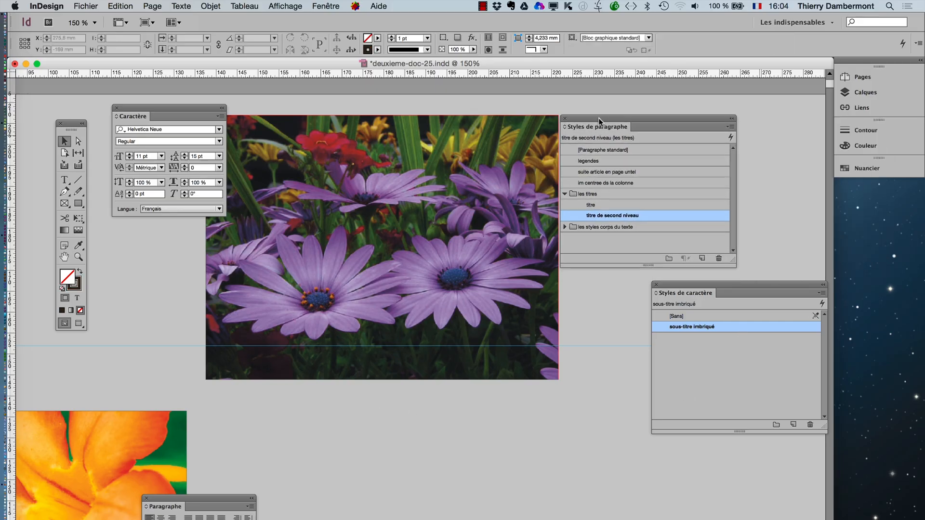
click(614, 160)
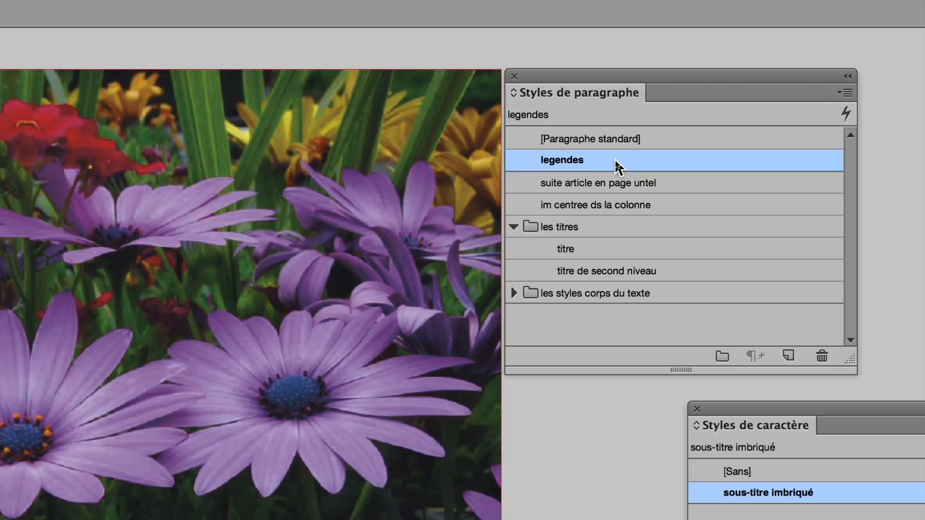
double_click(615, 160)
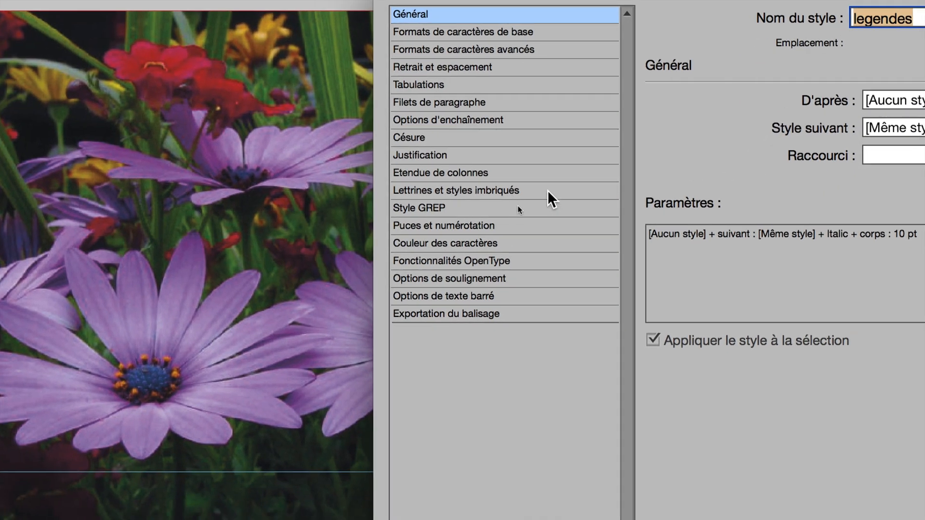
click(547, 190)
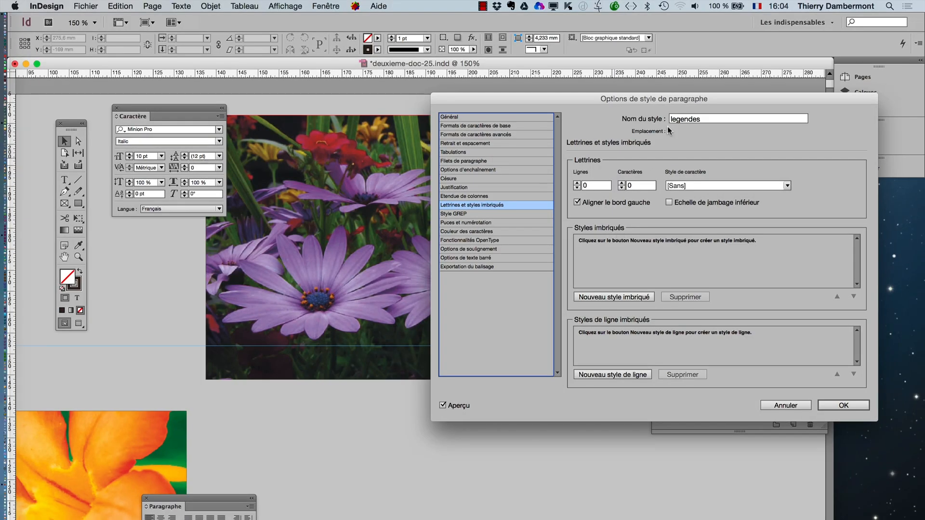
click(774, 404)
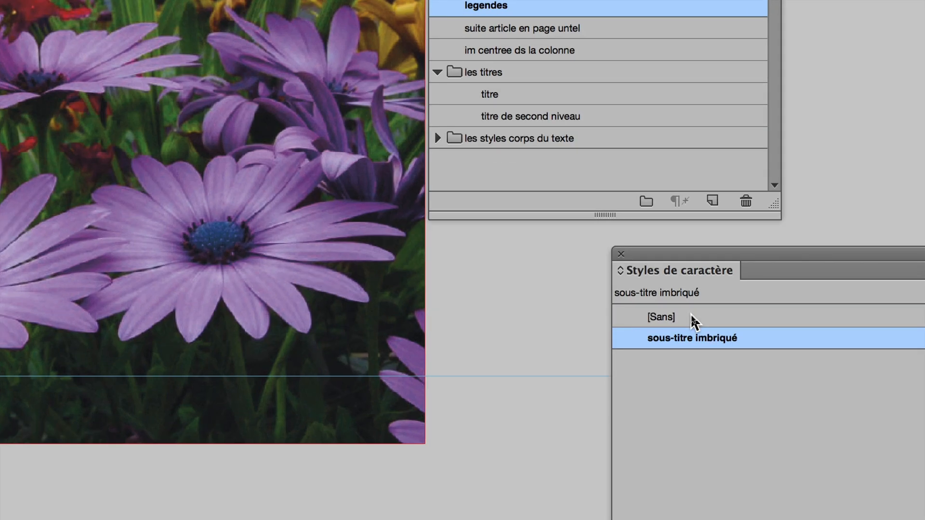
click(694, 318)
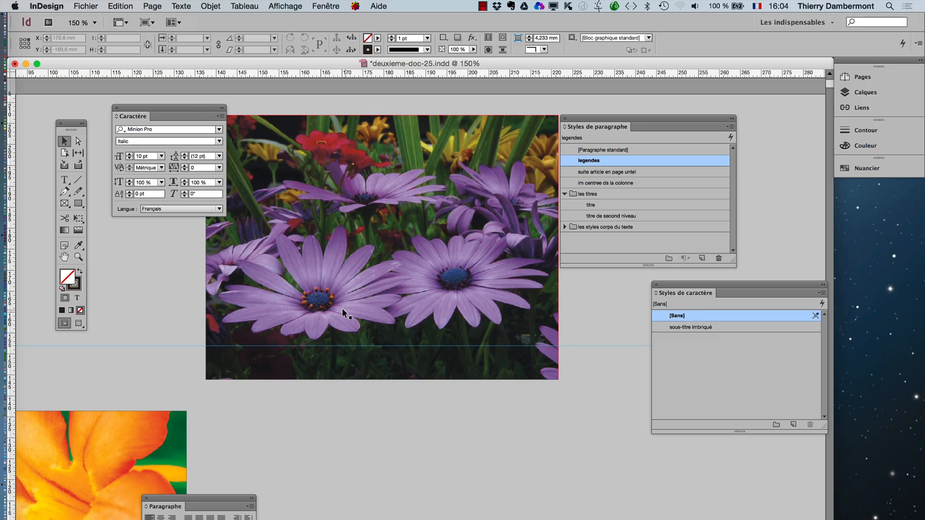
- Generate the purple flower image's static caption again with no default character style, and deselect the result
click(341, 306)
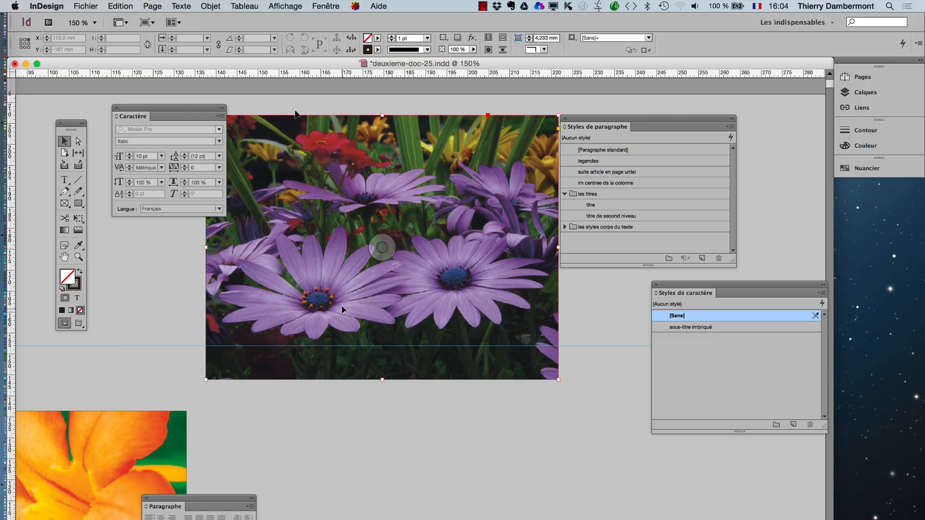
click(225, 4)
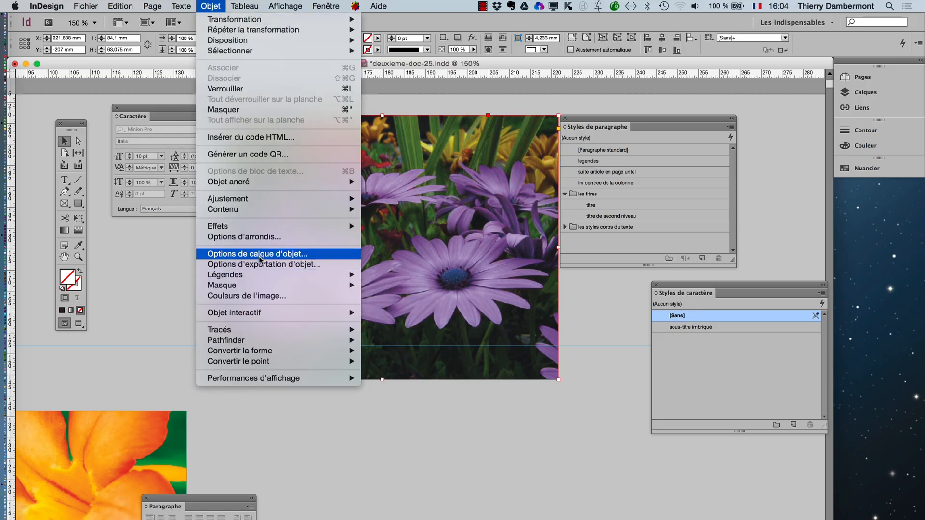
mouse_move(255, 276)
click(407, 297)
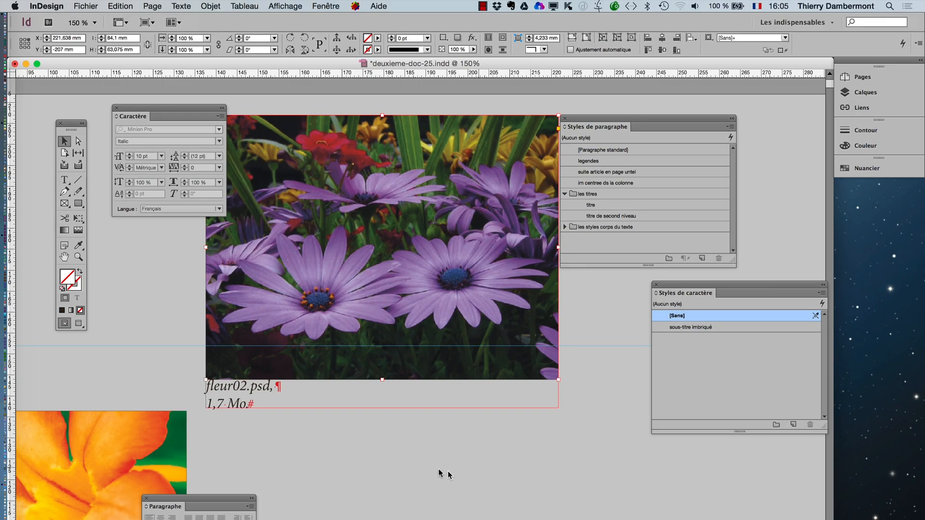
click(301, 424)
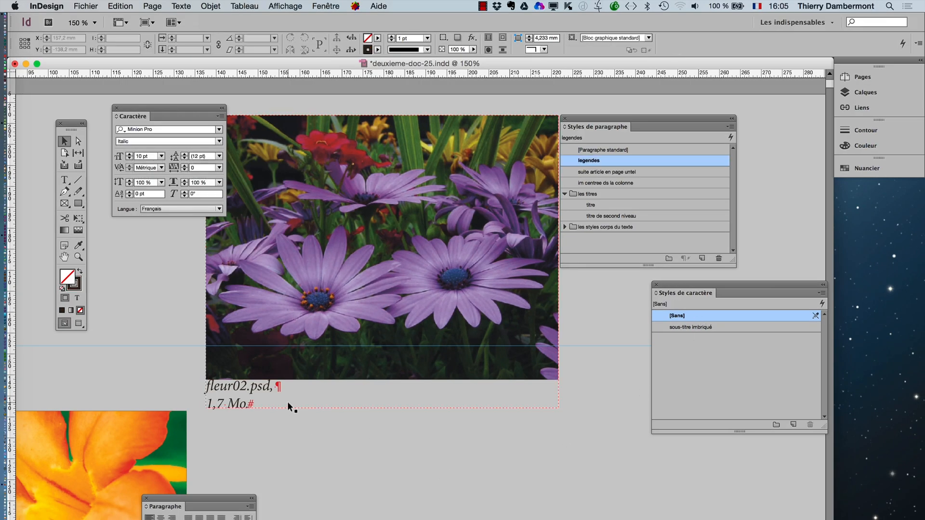
- Undo the static caption placed directly against the purple flower image
click(288, 403)
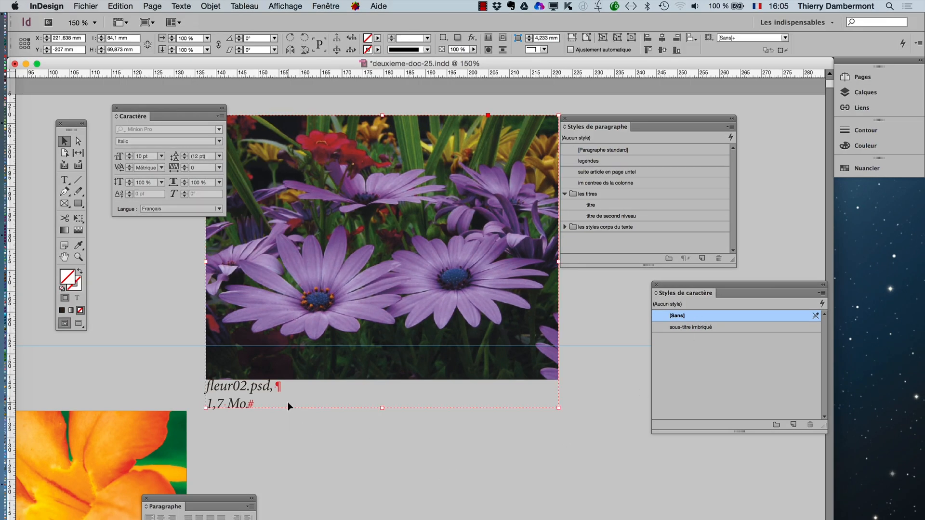
click(127, 6)
click(131, 19)
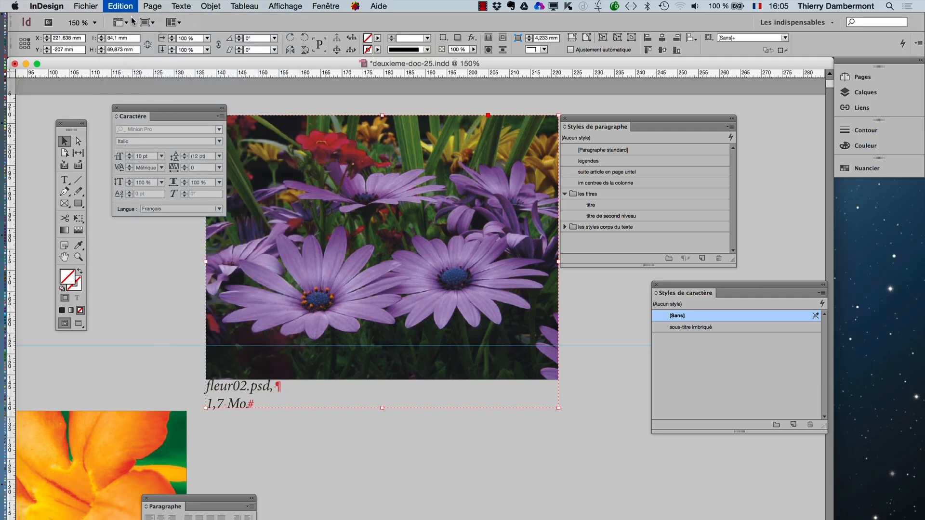
- Set the caption offset (Décalage) to 2 mm in the caption format and apply it
click(182, 6)
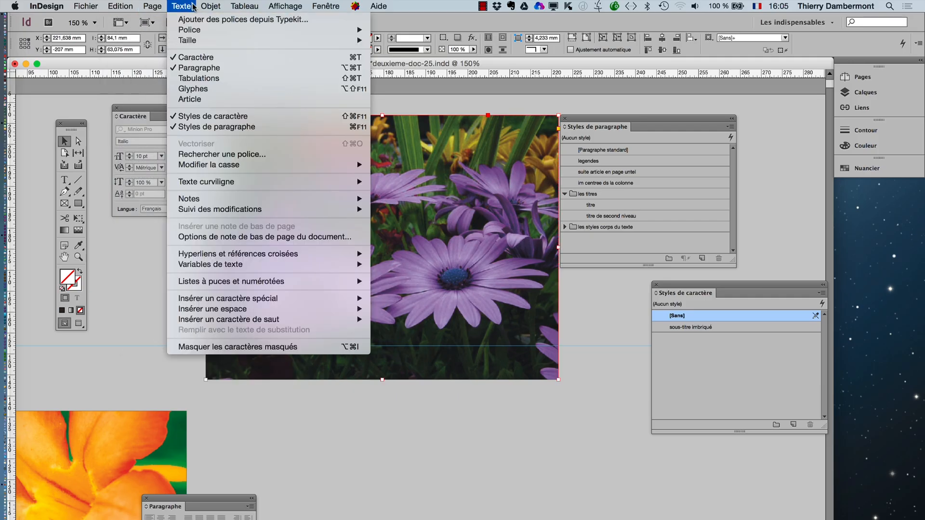
mouse_move(210, 6)
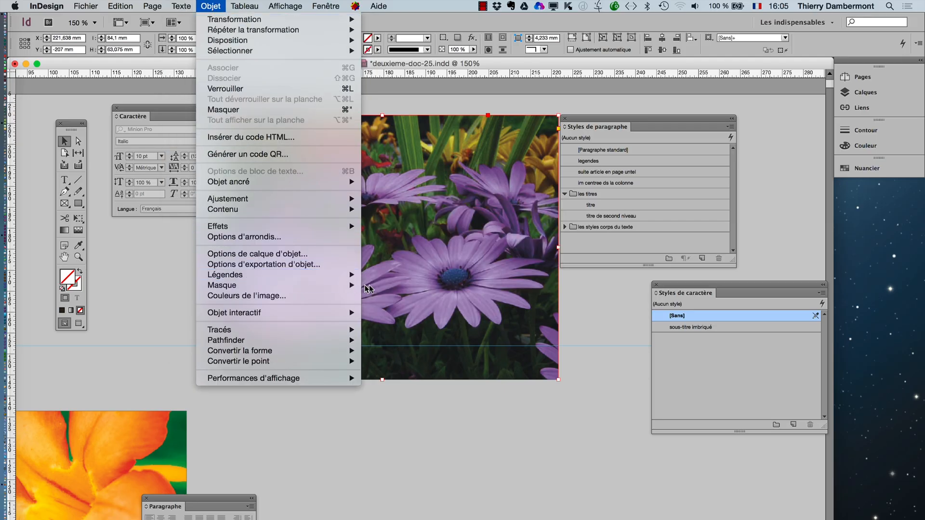
mouse_move(347, 275)
click(388, 277)
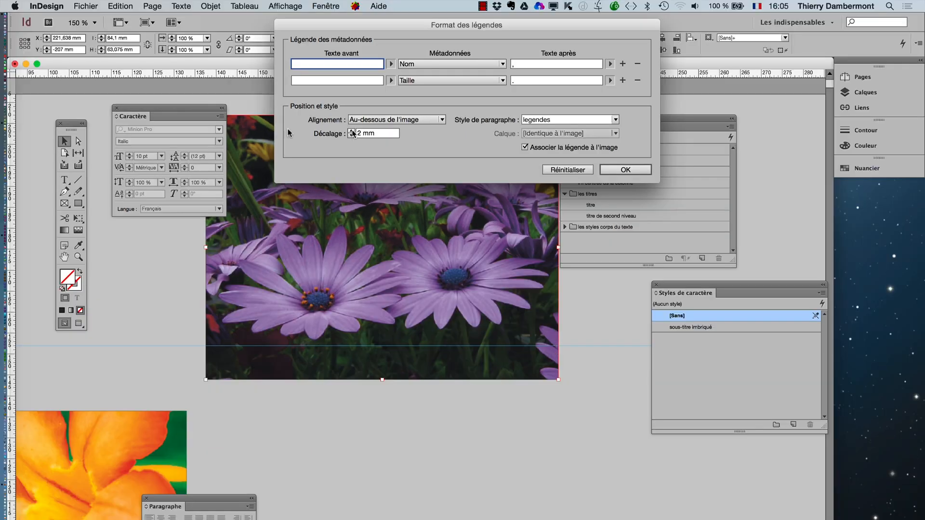
click(621, 170)
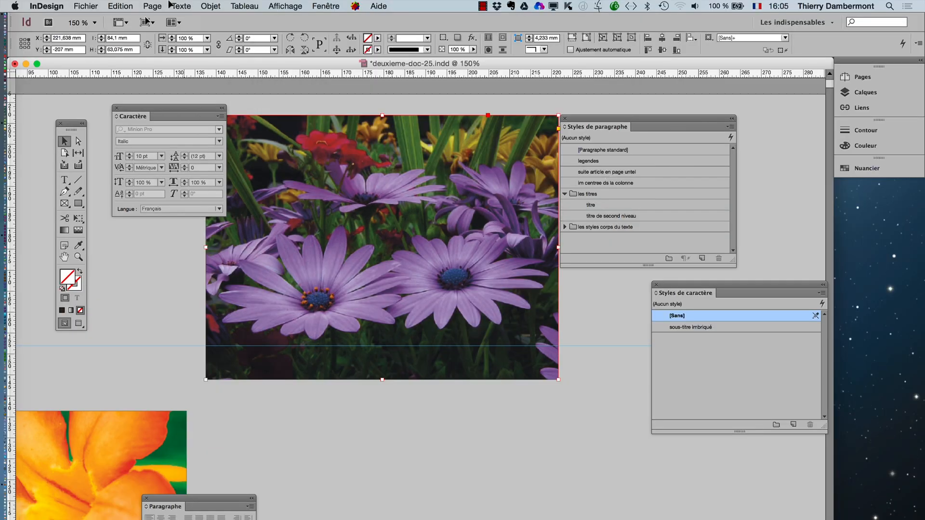
- Generate a static caption for the purple flower image using the updated format, and briefly check the layout in preview mode
click(209, 5)
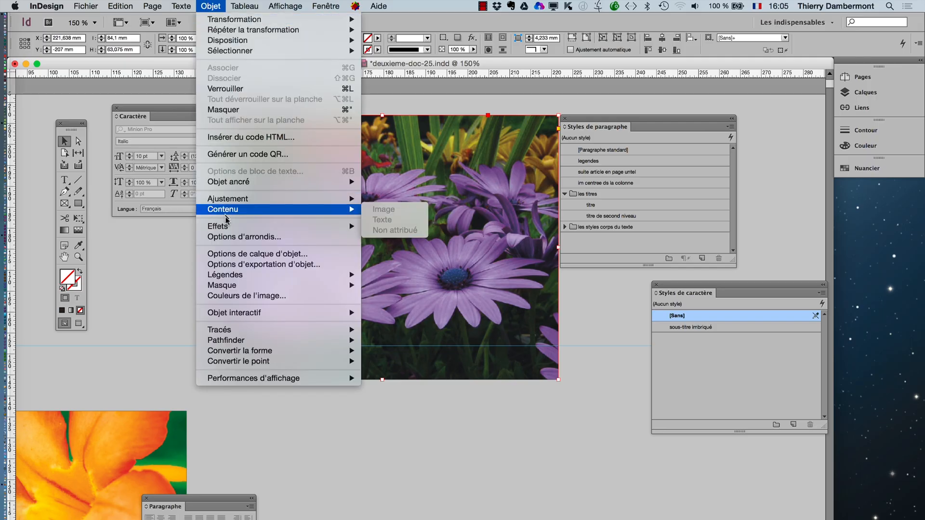
mouse_move(230, 234)
mouse_move(337, 275)
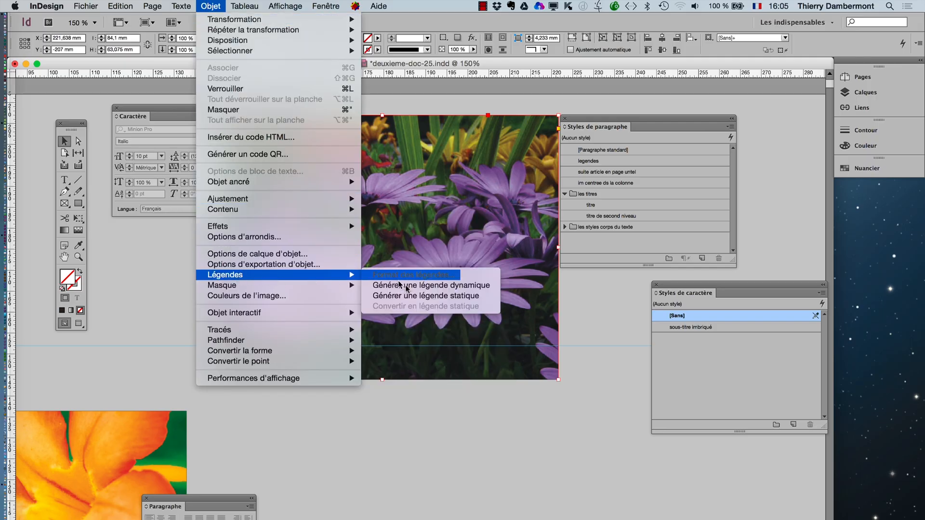
click(415, 296)
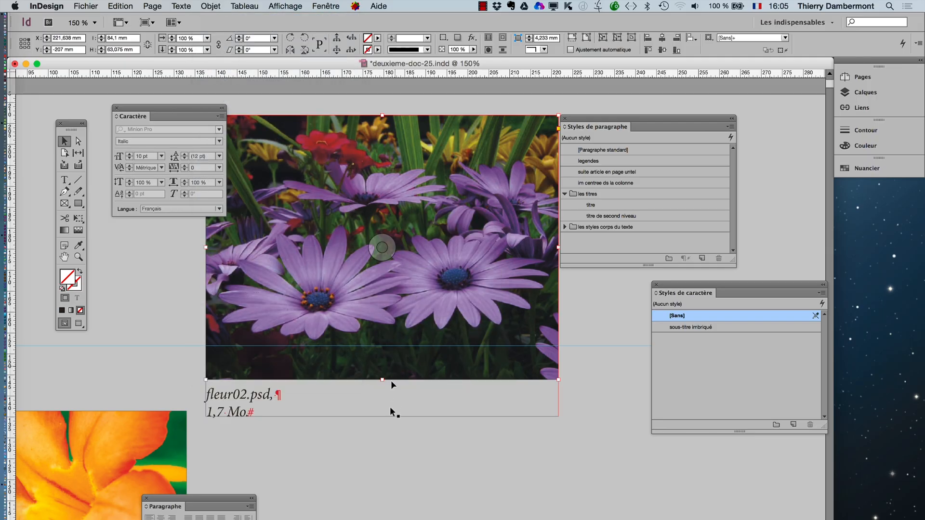
click(391, 466)
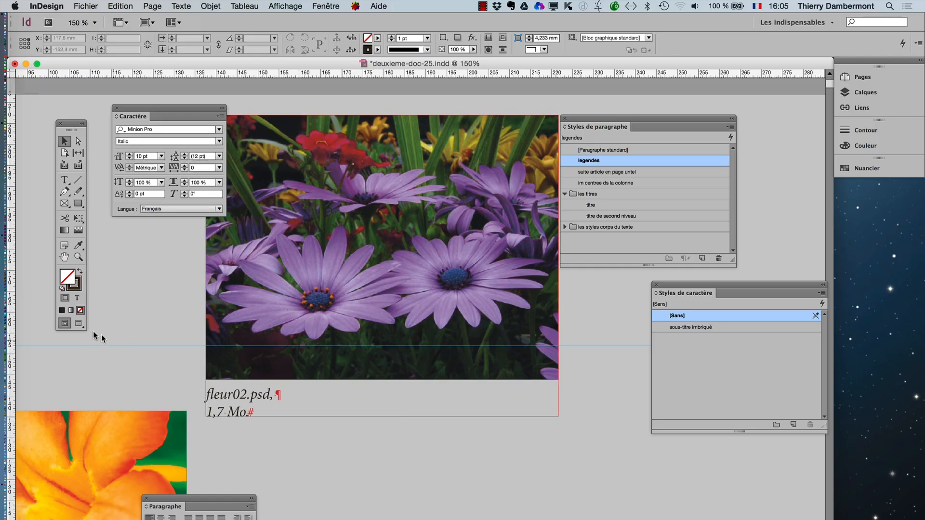
click(79, 323)
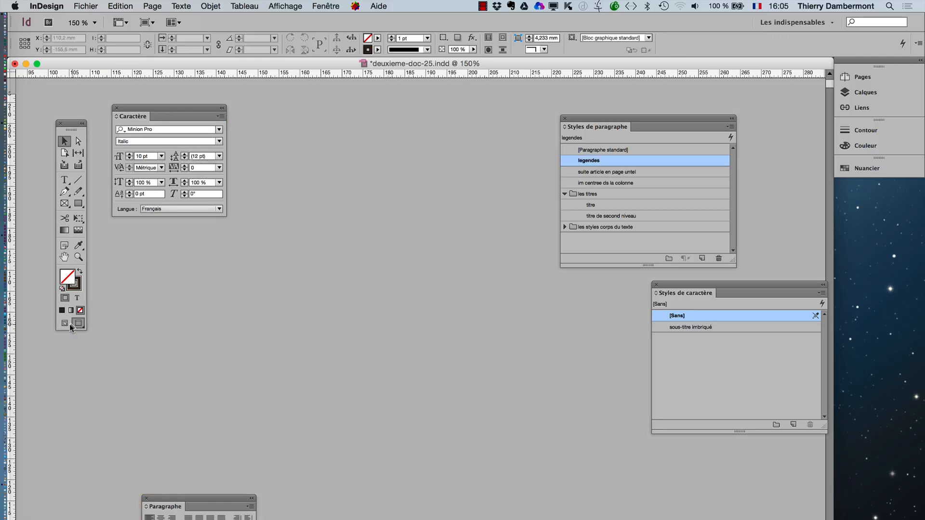
click(66, 322)
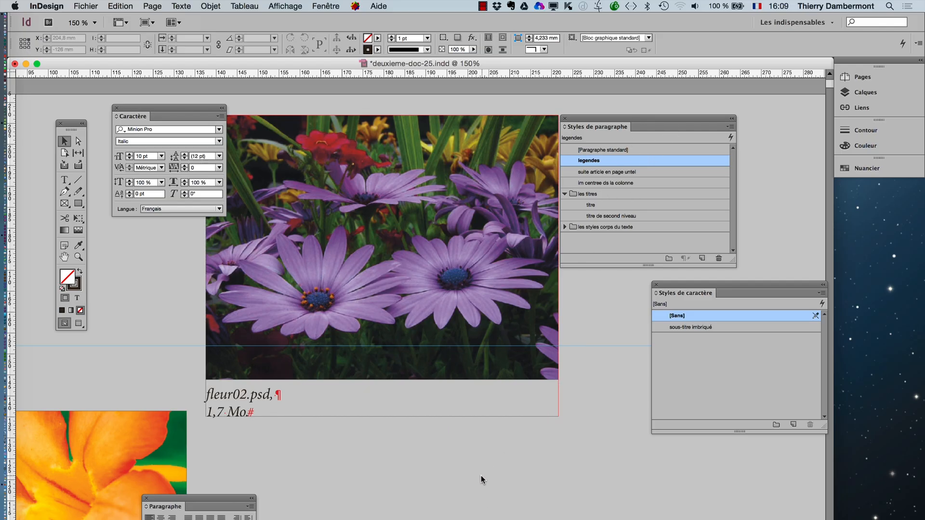
- Edit the "legendes" paragraph style with the caption in view and set its font size to 8 pt
double_click(625, 161)
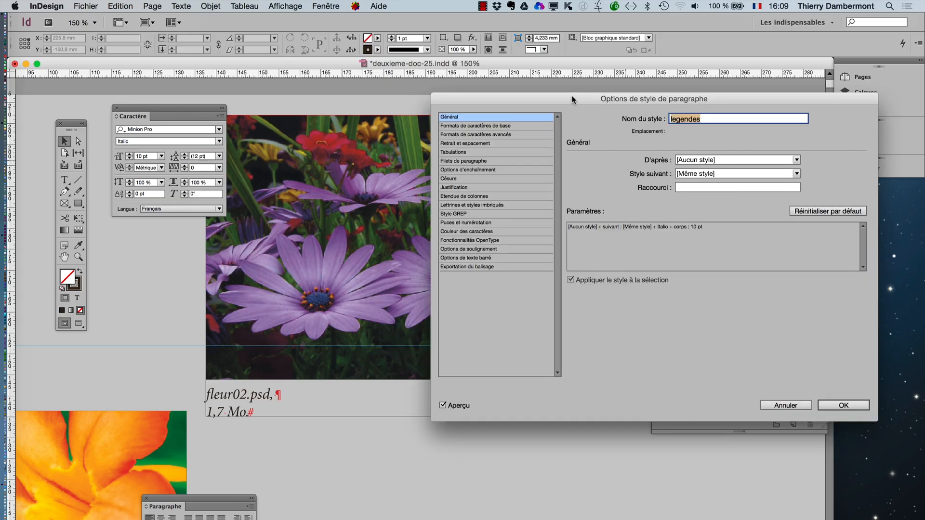
drag(571, 96, 583, 184)
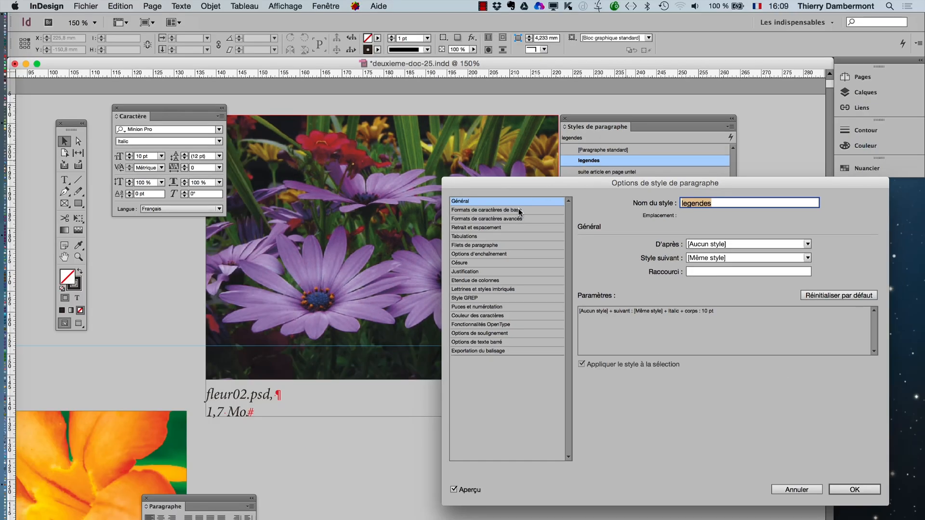
click(444, 239)
click(647, 280)
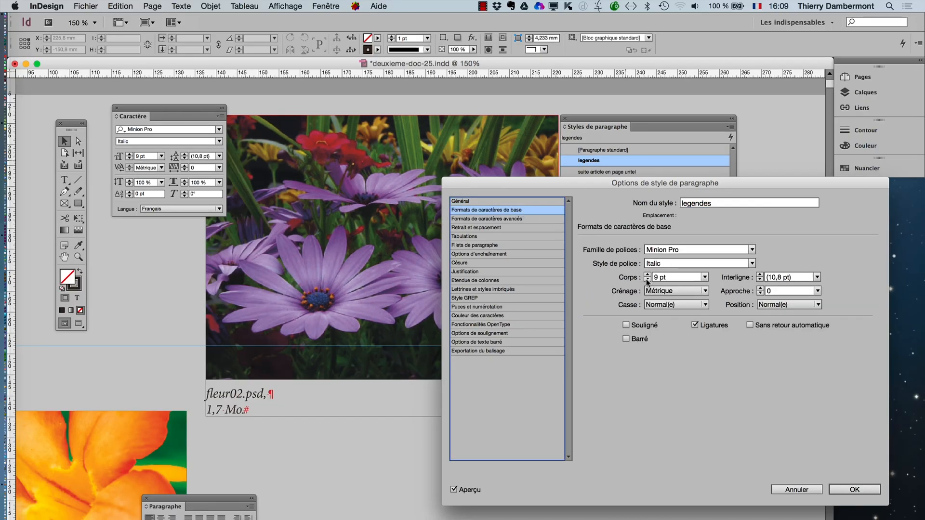
click(646, 280)
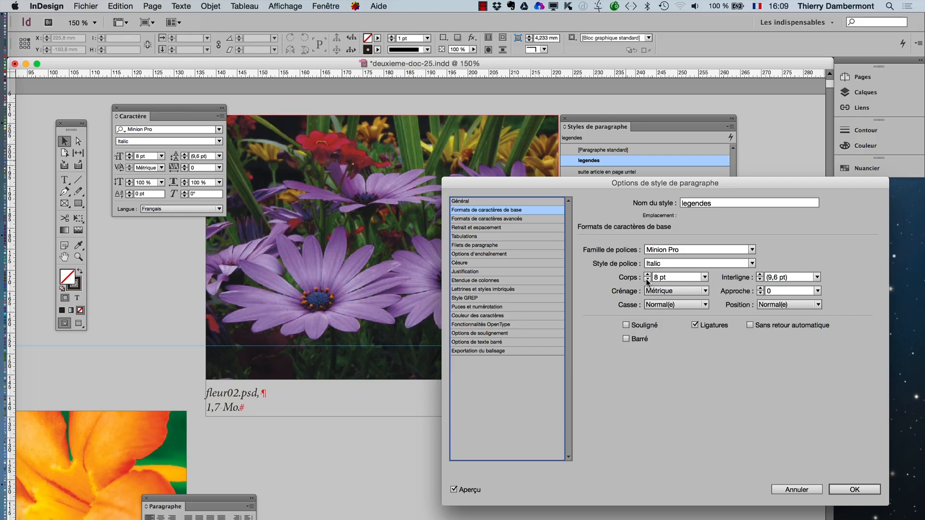
- Change the "legendes" style's font family to Adobe Garamond Pro and apply the style changes
click(688, 250)
key(Down)
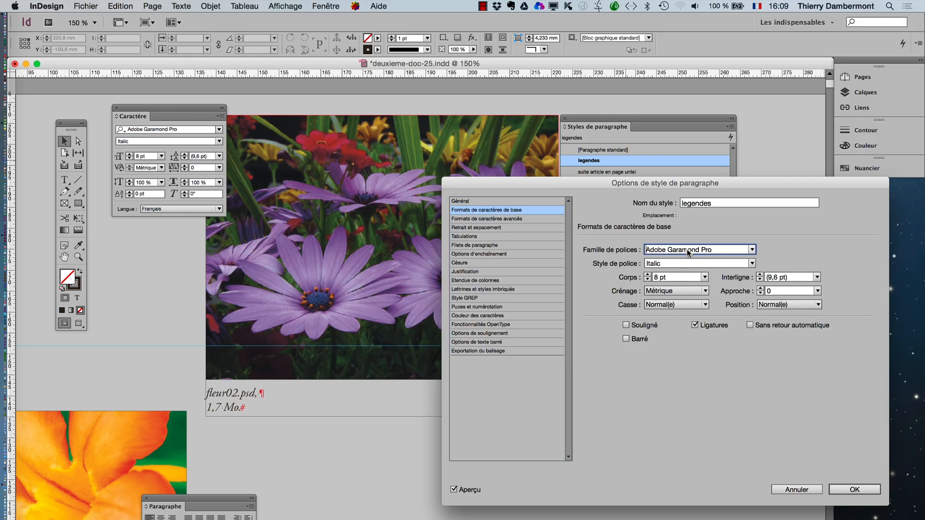
key(Down)
key(Up)
click(854, 490)
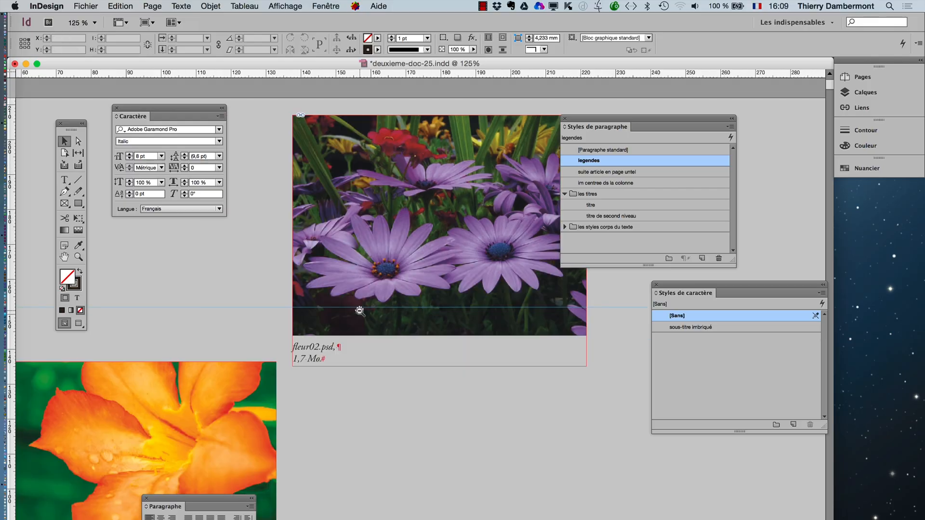
alt+click(358, 311)
alt+click(355, 310)
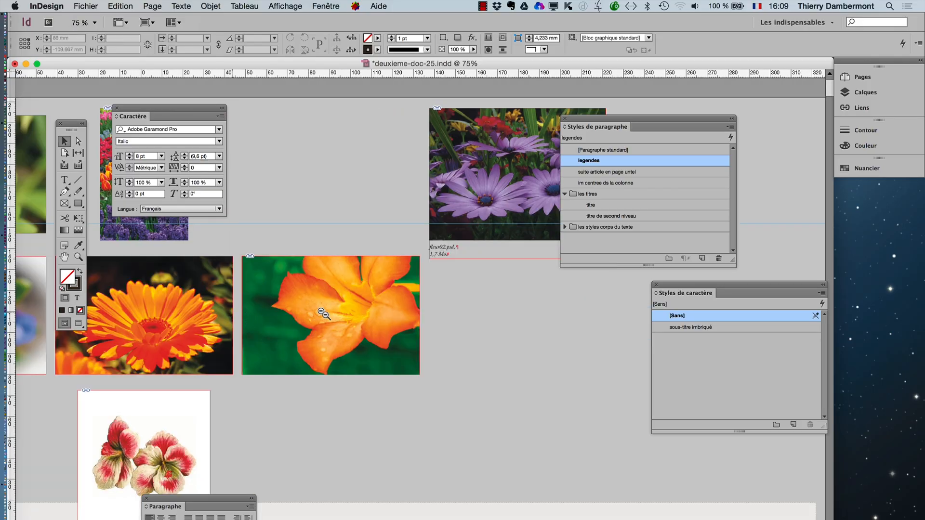
- Select the blue, orange daisy-like and orange lily images in the middle row and generate static captions for them
scroll(423, 402, left, 10)
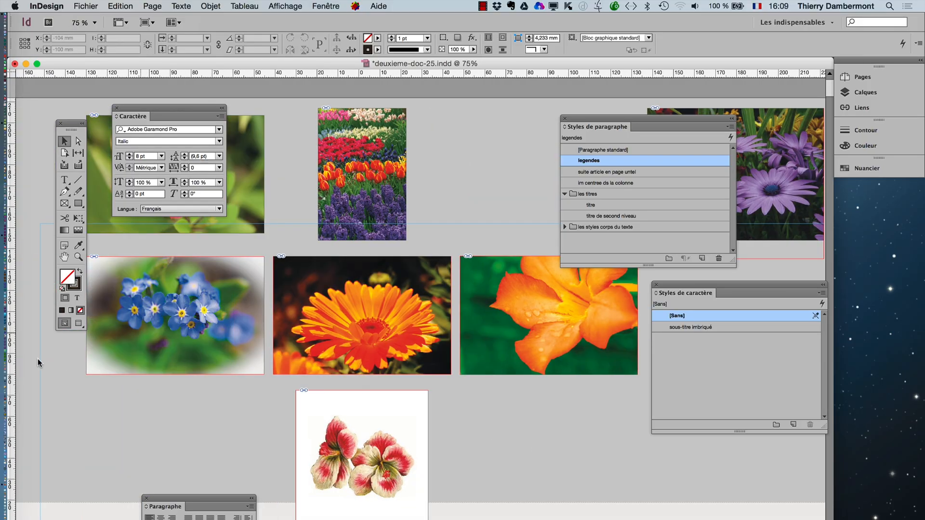
drag(65, 359, 547, 351)
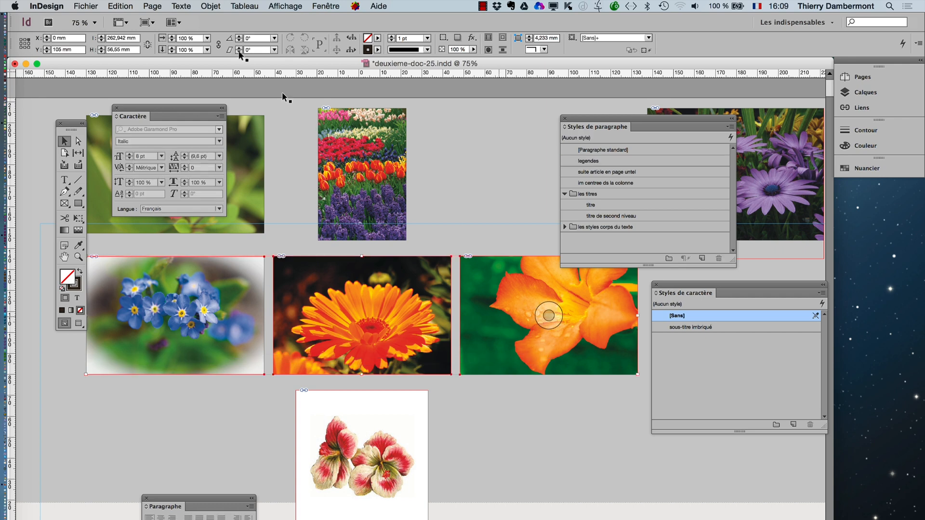
click(211, 5)
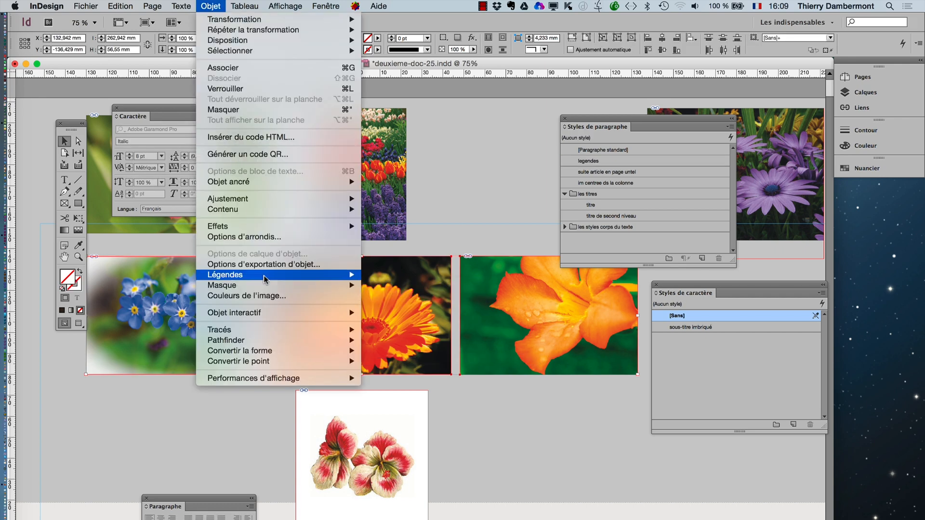
mouse_move(264, 278)
click(477, 297)
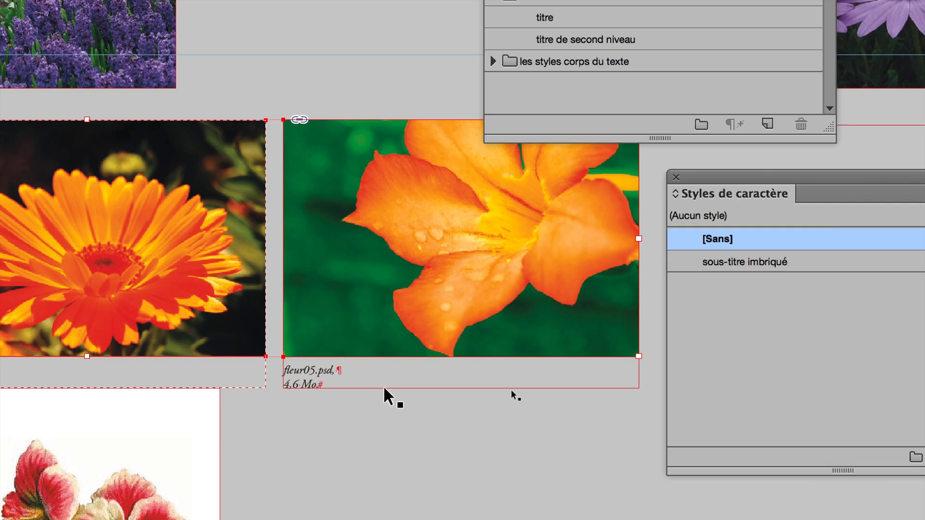
- Move the paragraph styles panel clear of the images and look over the captions in the middle row
click(386, 390)
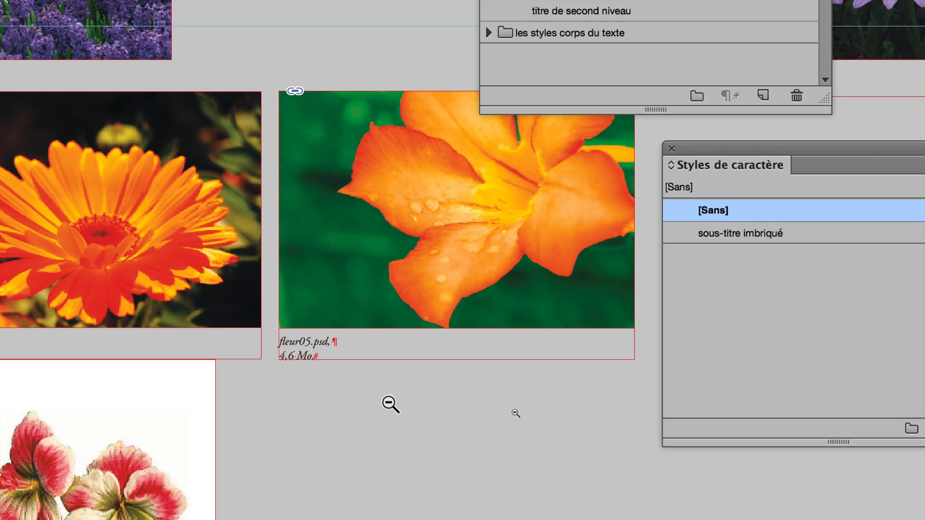
alt+super+click(388, 400)
alt+super+click(388, 400)
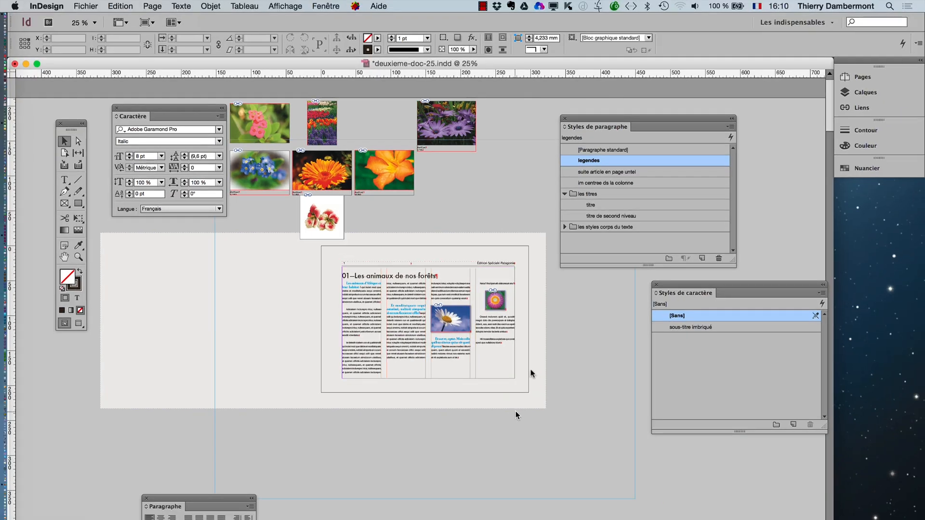
super+click(301, 173)
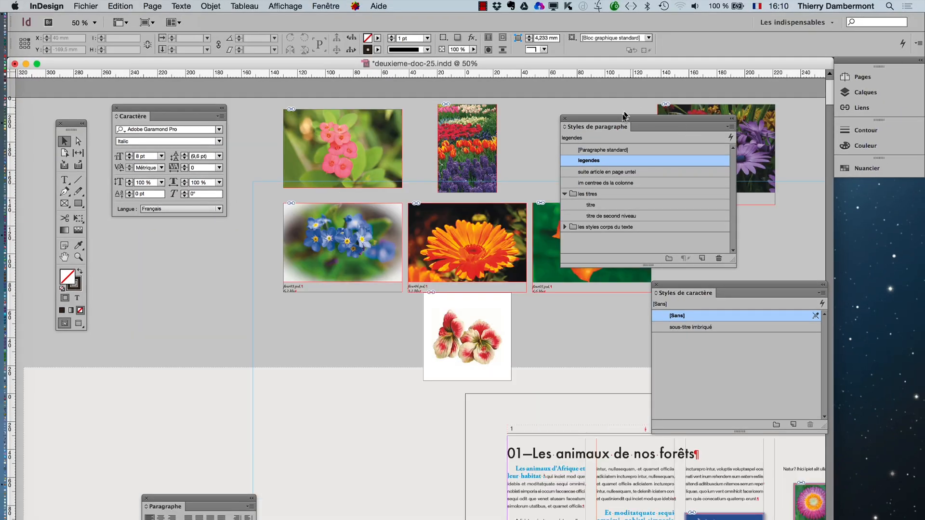
drag(593, 135, 176, 373)
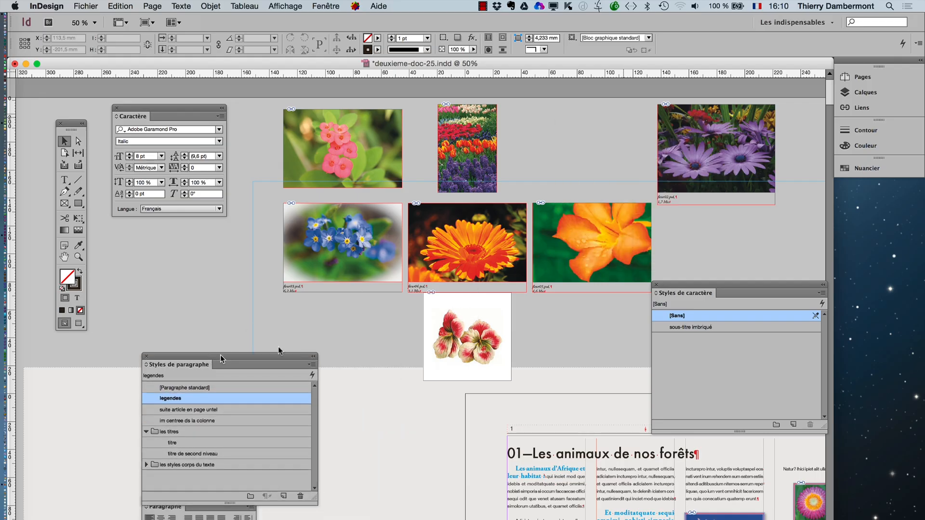
super+click(353, 305)
drag(427, 262, 381, 195)
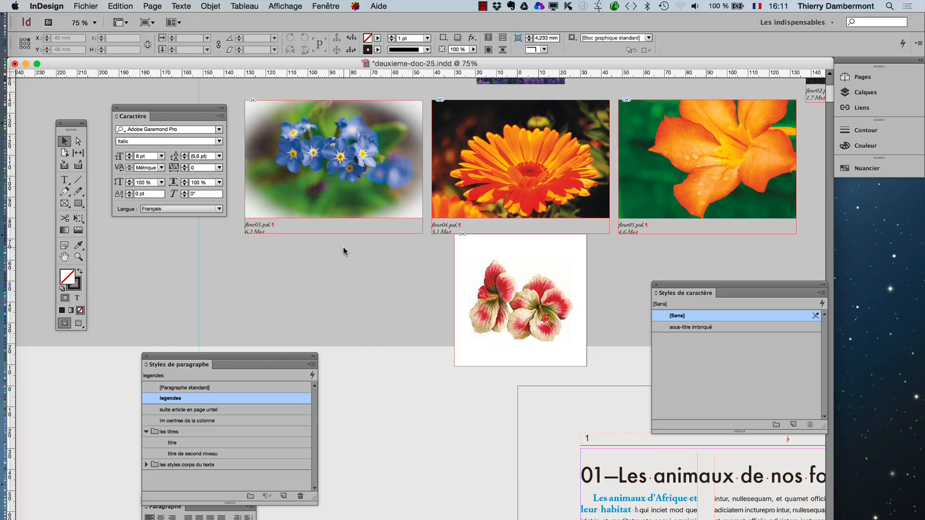
- Save the document under the new name deuxieme-doc-26.indd
click(86, 6)
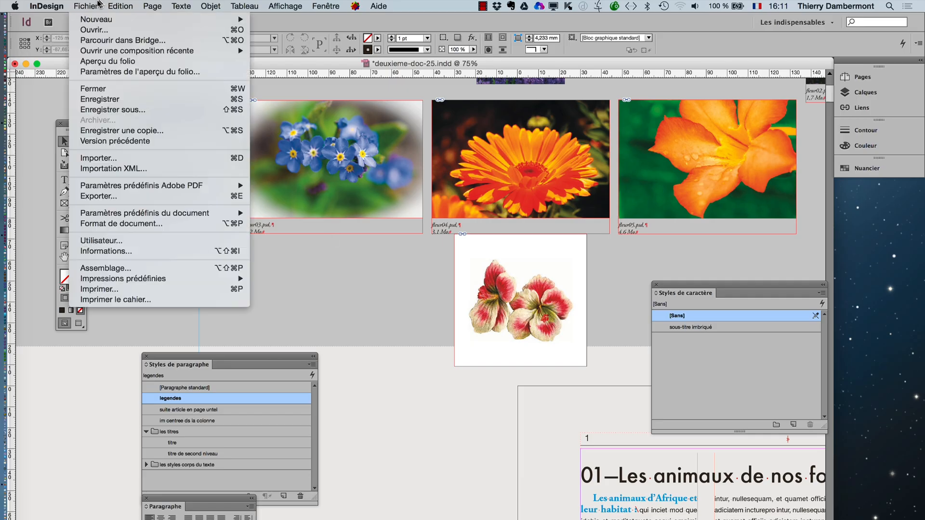
click(116, 110)
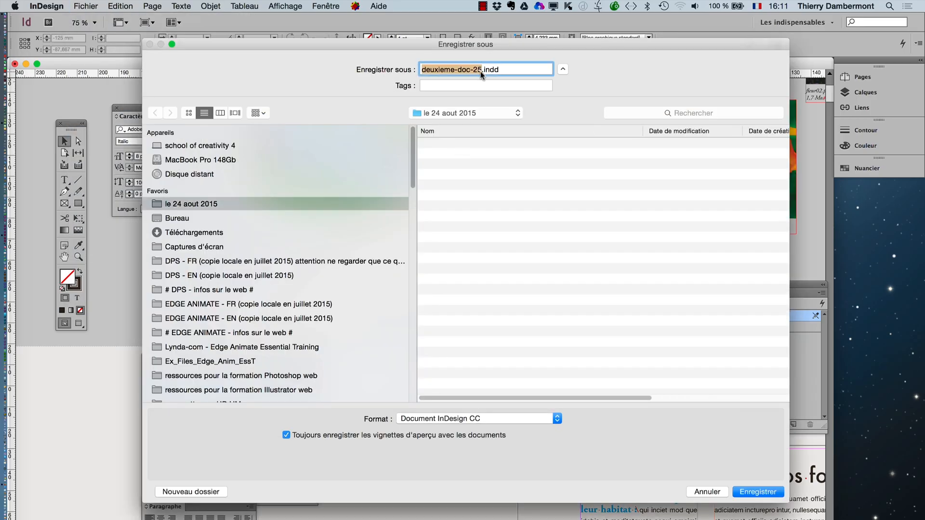
click(480, 69)
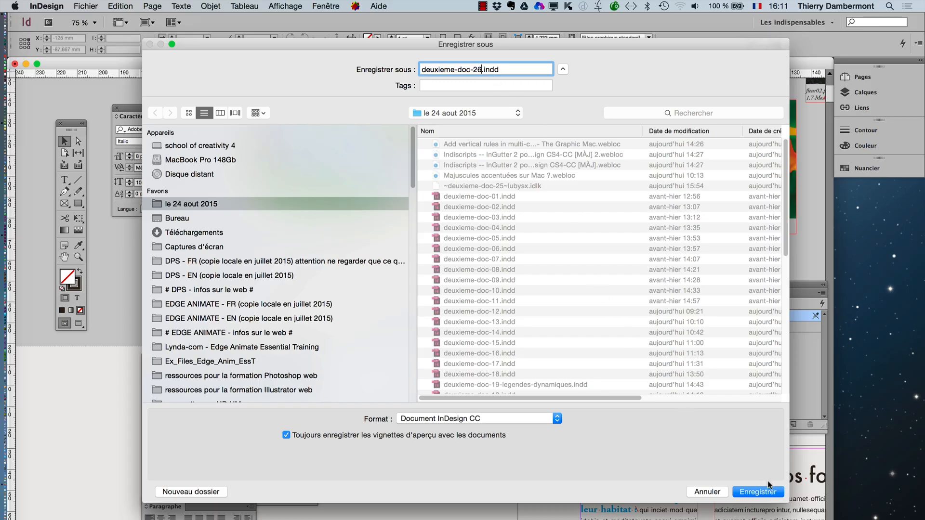
click(758, 491)
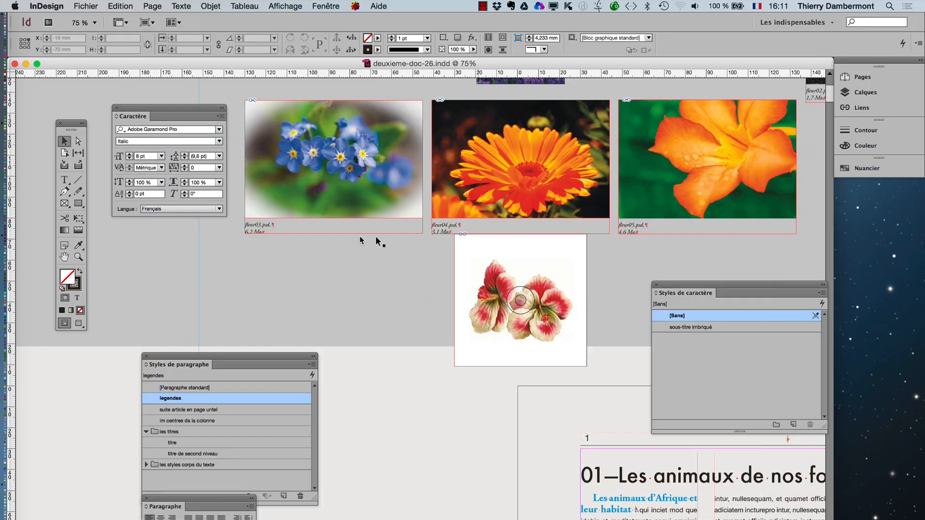
- Examine up close how the file name and size are laid out in the captions below the blue and orange flower images
click(275, 234)
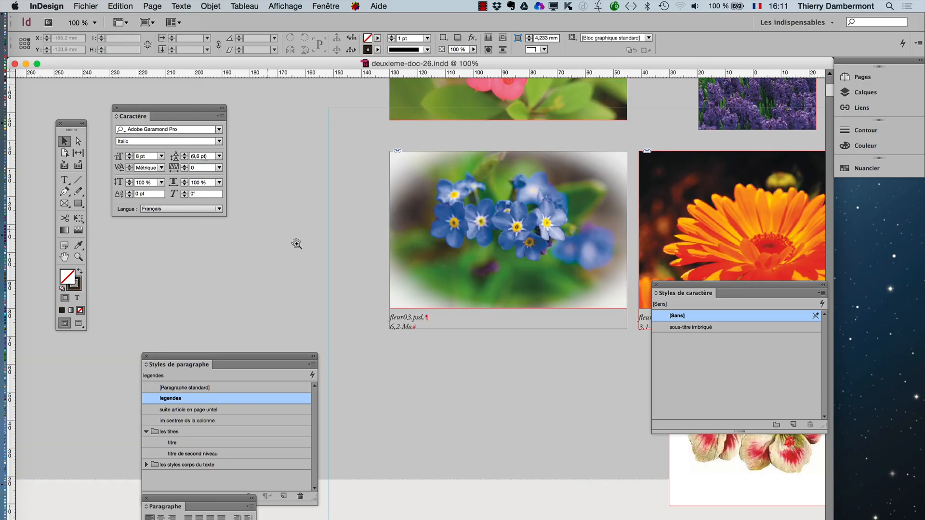
click(433, 325)
click(414, 325)
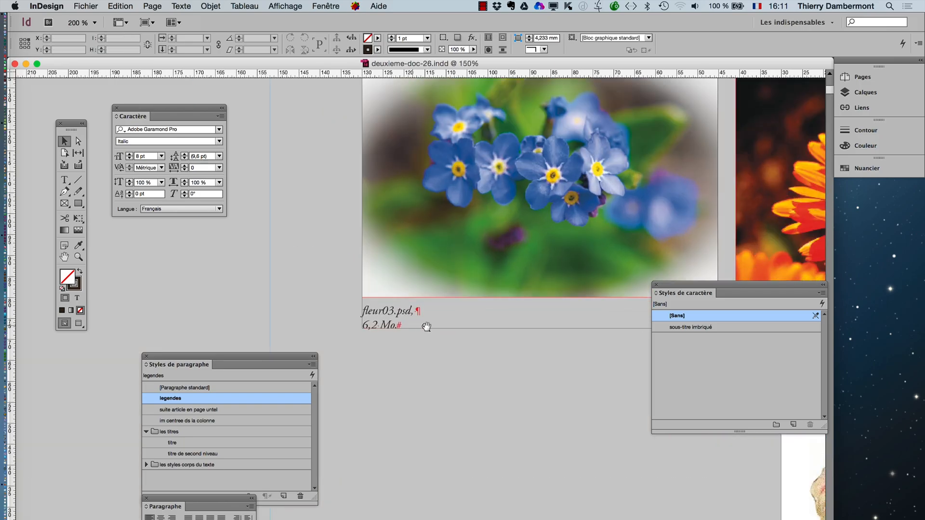
click(426, 326)
click(435, 313)
click(413, 314)
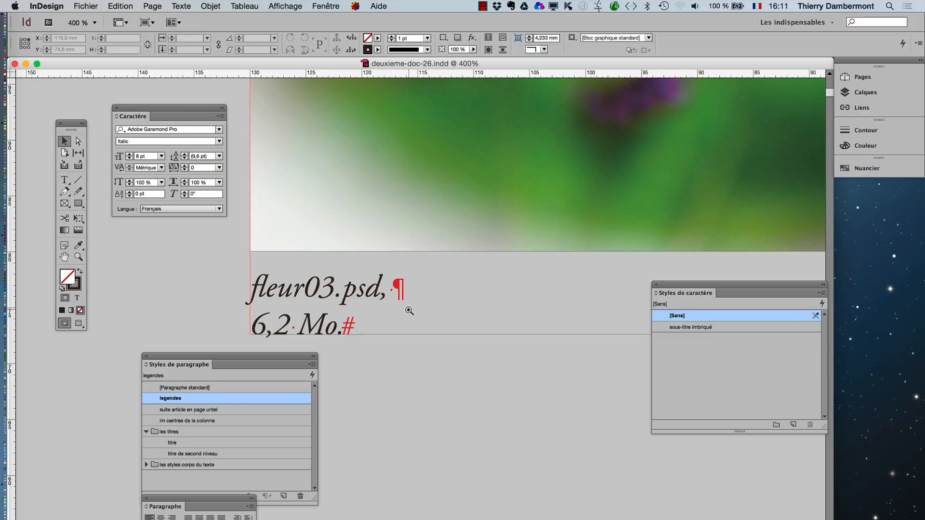
click(407, 310)
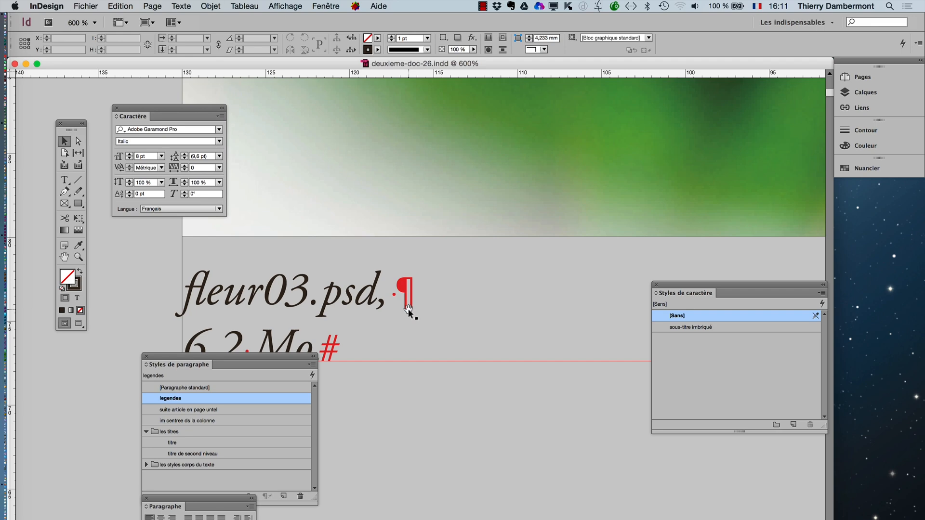
alt+click(500, 329)
alt+click(500, 328)
alt+click(499, 327)
alt+click(499, 327)
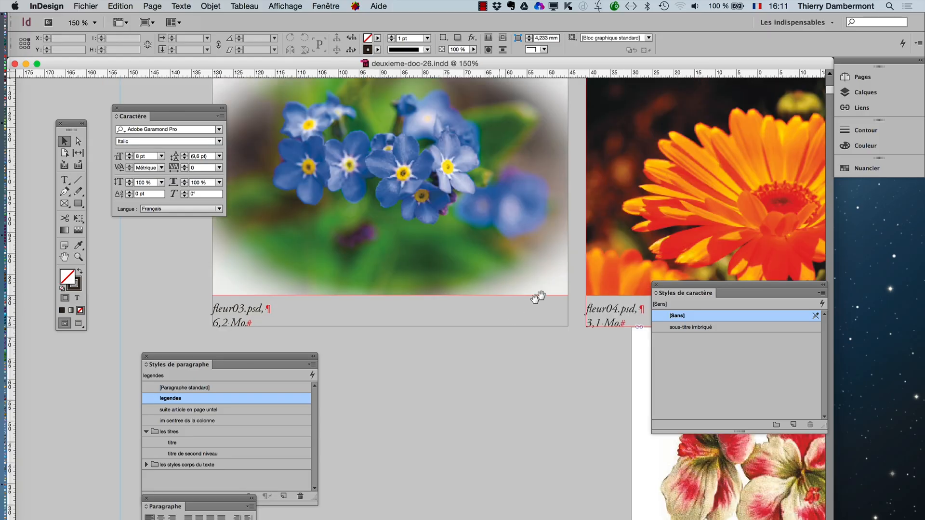
drag(532, 292, 293, 198)
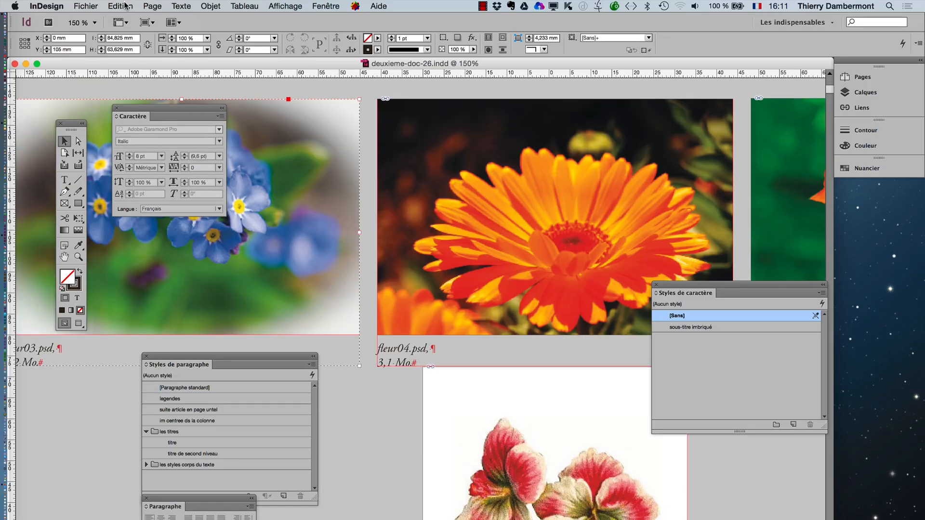
- Set up a text find/replace that searches the whole document for end-of-paragraph marks (^p) and replaces them with a space
click(120, 6)
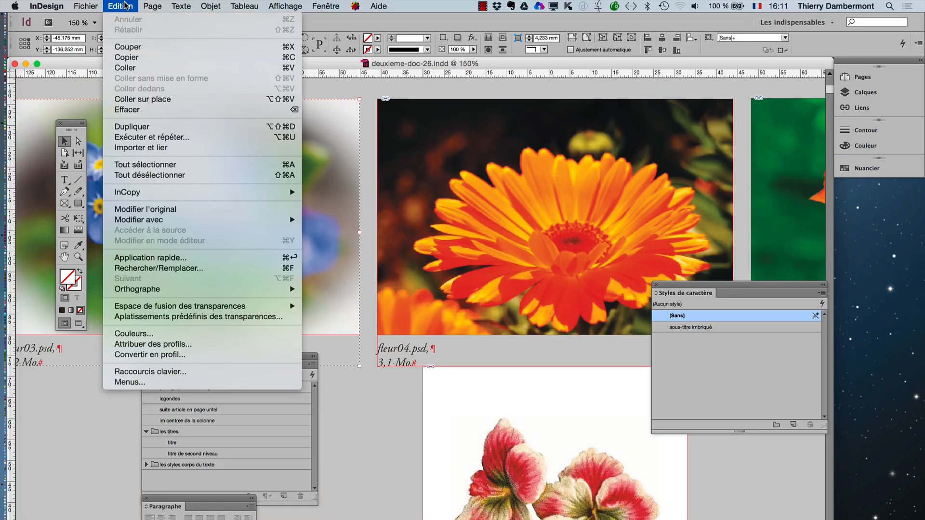
click(174, 267)
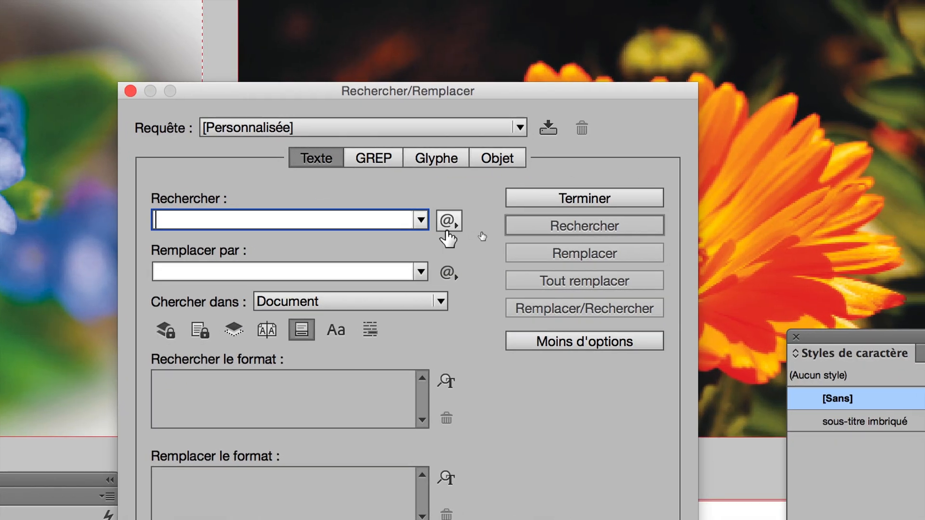
click(448, 222)
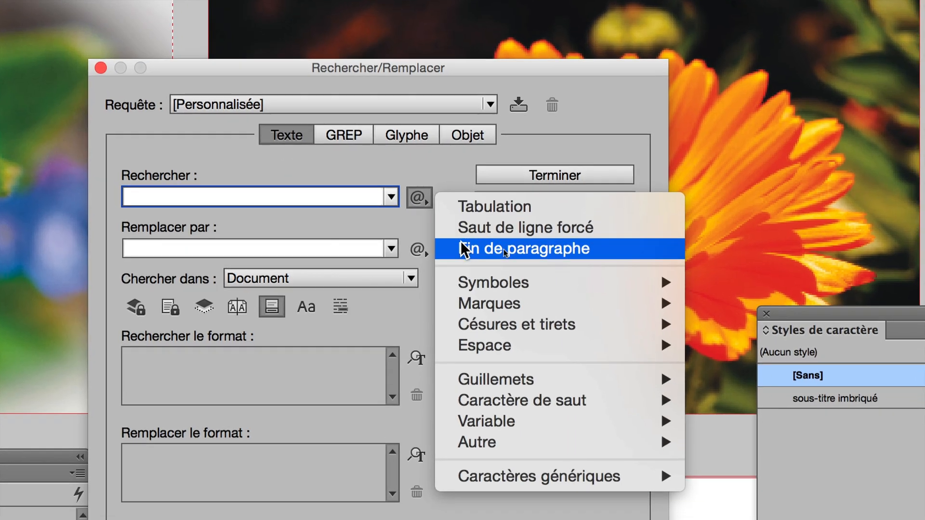
click(486, 273)
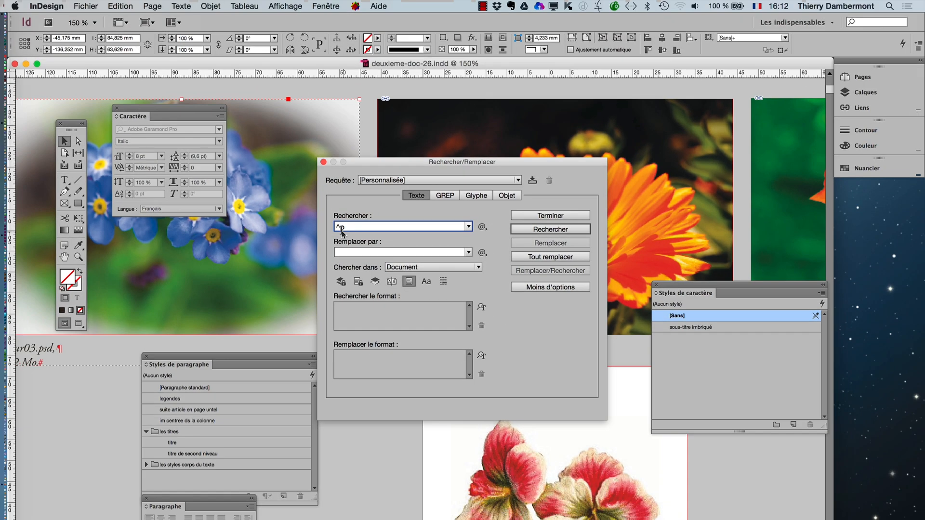
click(342, 255)
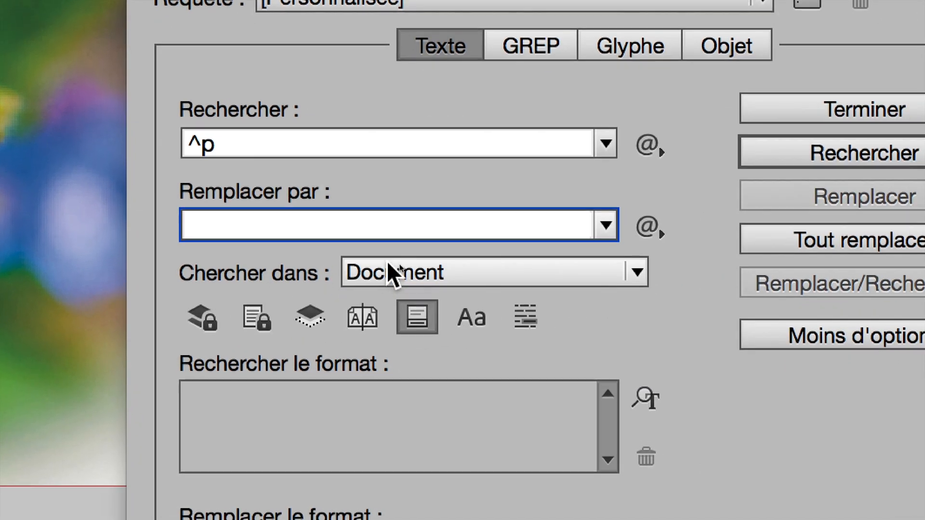
click(526, 293)
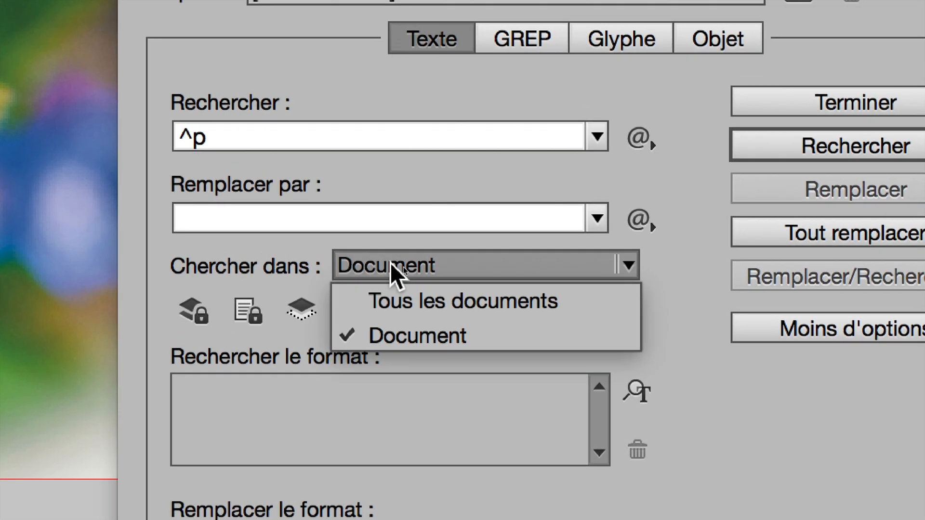
click(395, 256)
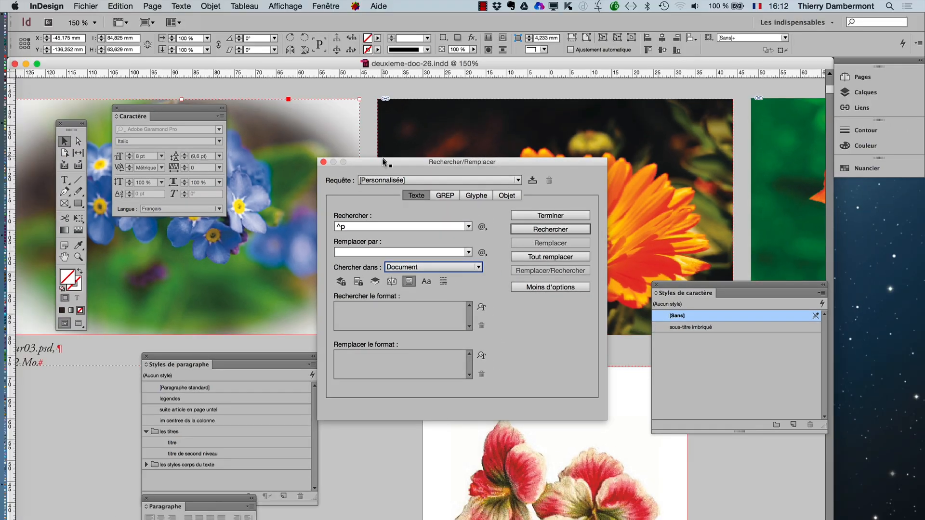
- Replace all paragraph marks in the document with the configured query and close the find/replace dialog
drag(383, 160, 489, 113)
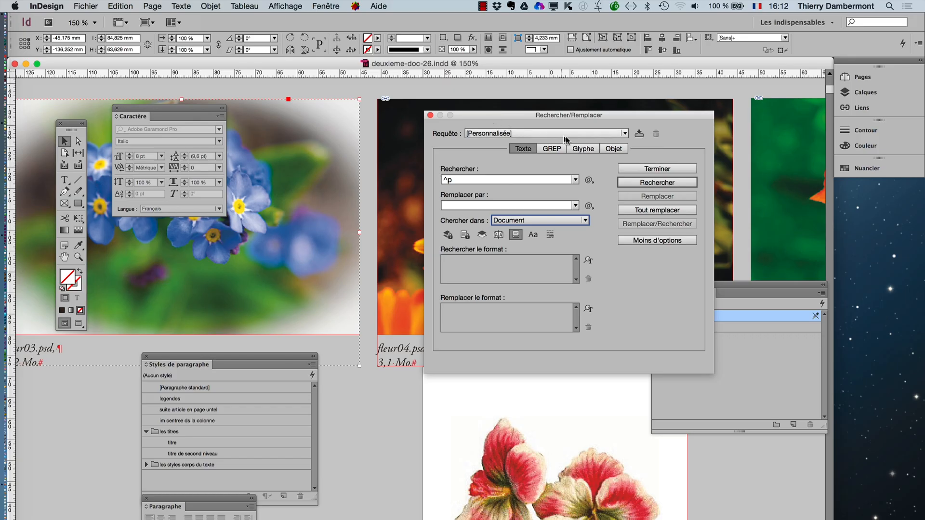
click(533, 234)
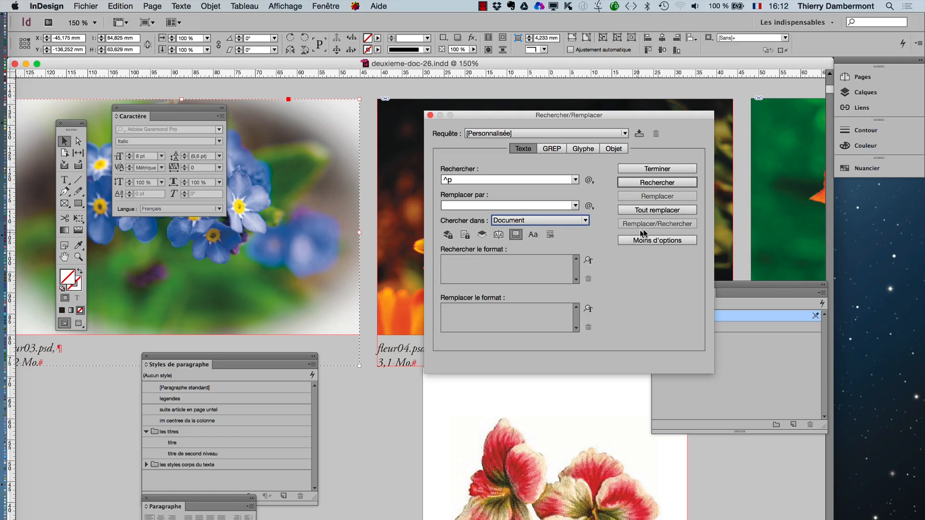
click(654, 210)
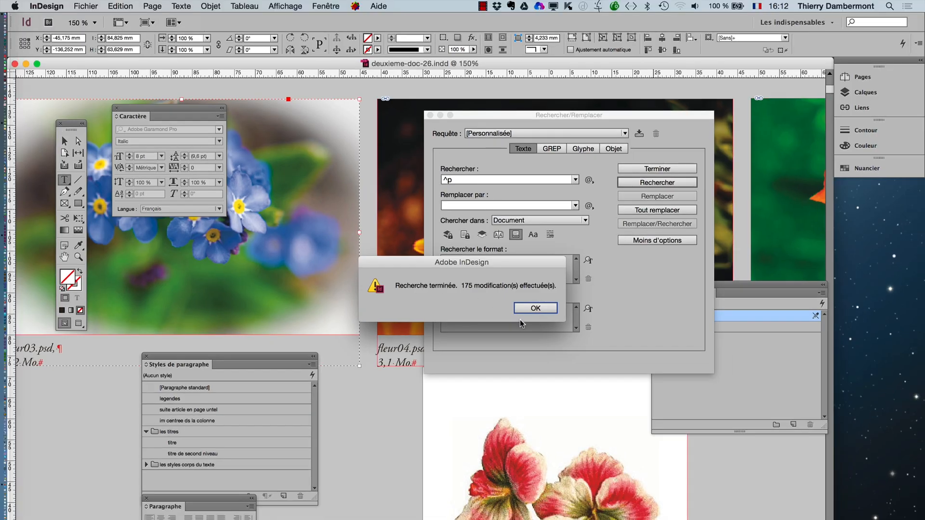
click(601, 321)
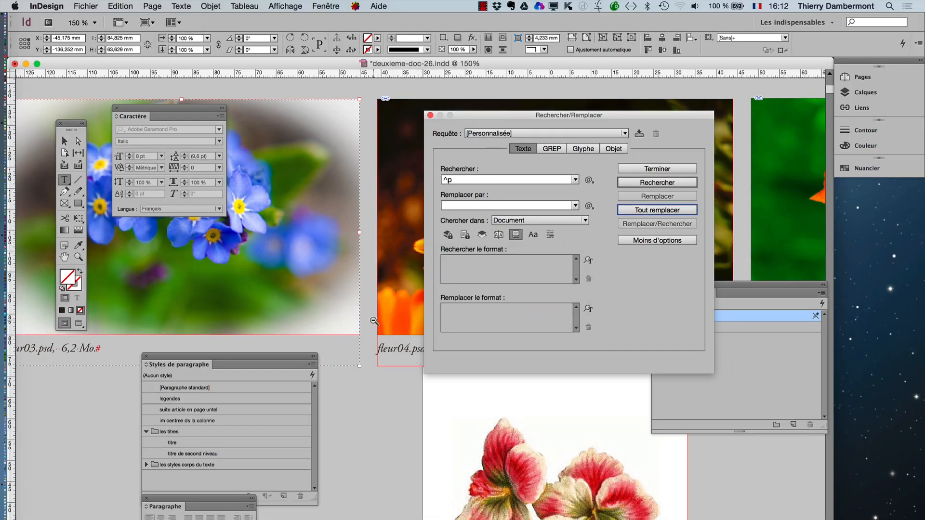
click(430, 116)
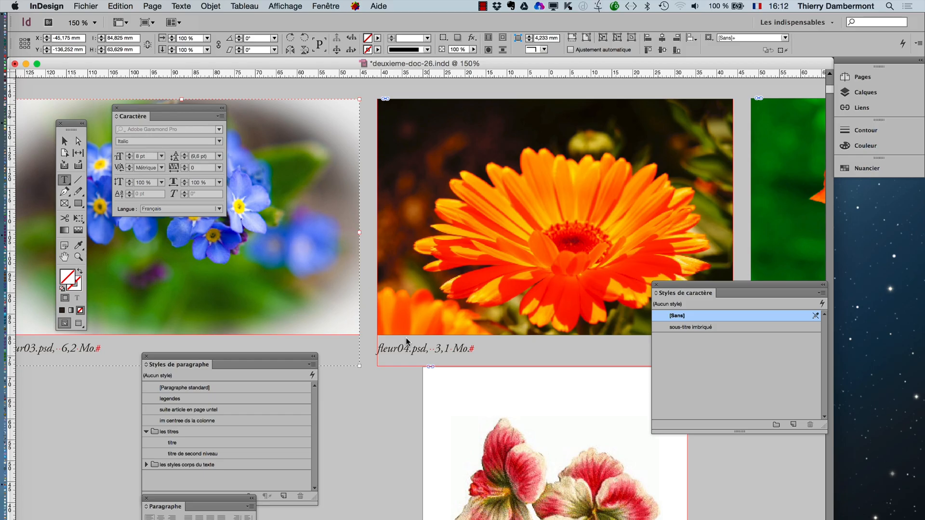
- Look over the captions and the following page spreads to check the effect of the replacement on the text
key(super+minus)
key(super+minus)
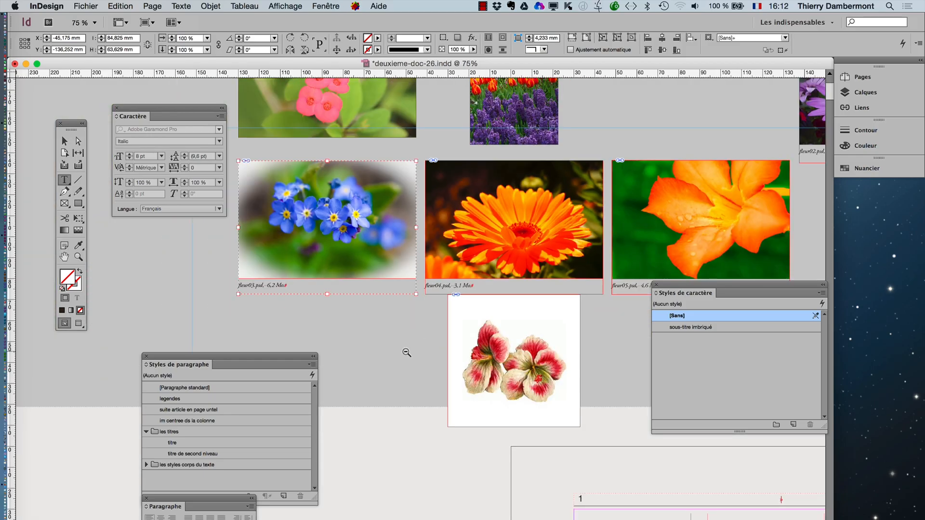
key(super+minus)
key(super+minus)
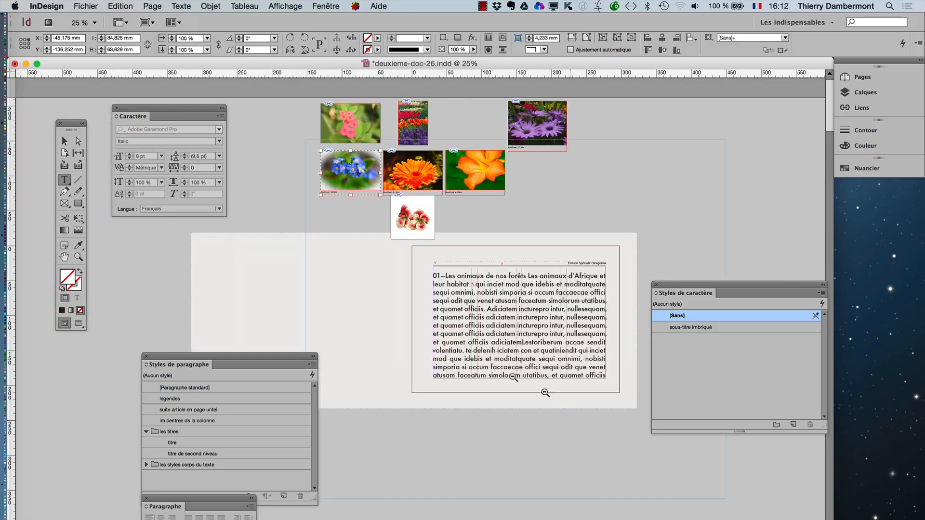
scroll(467, 368, down, 10)
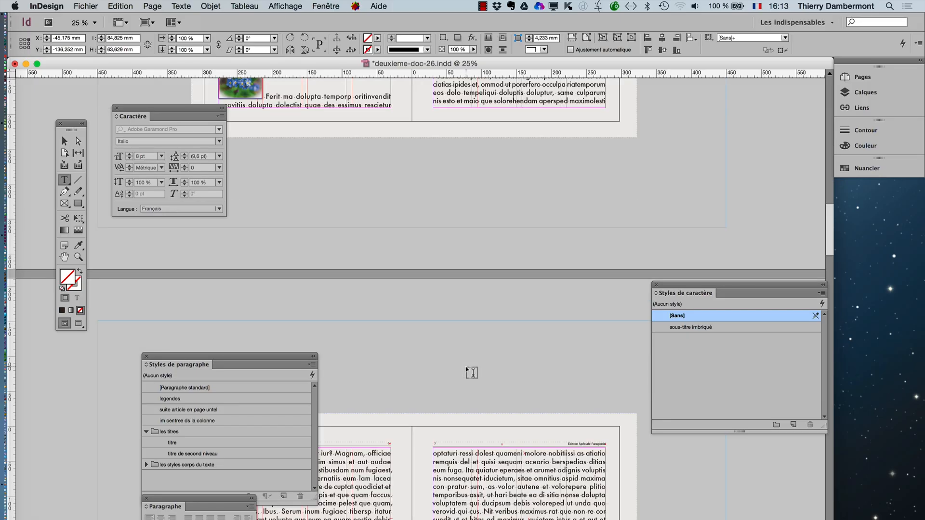
scroll(471, 372, down, 15)
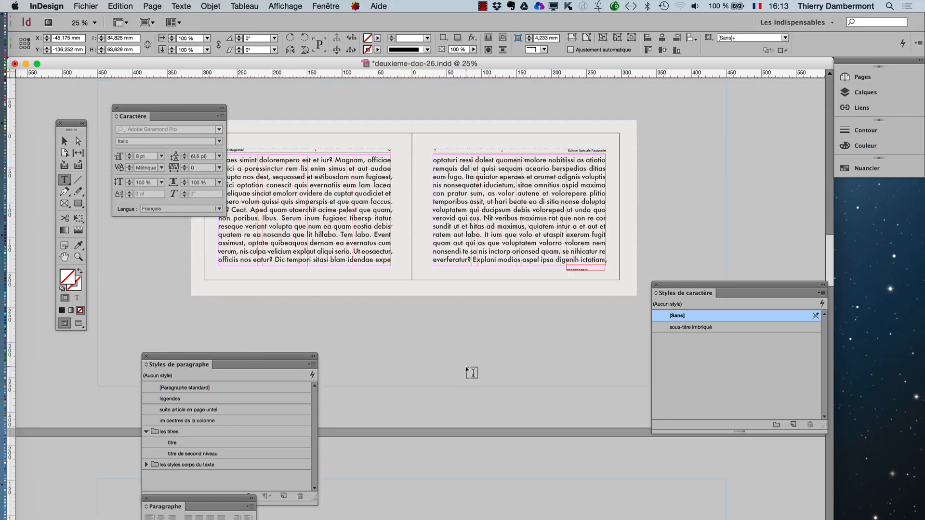
- Undo the document-wide replacement of paragraph marks
scroll(471, 372, down, 20)
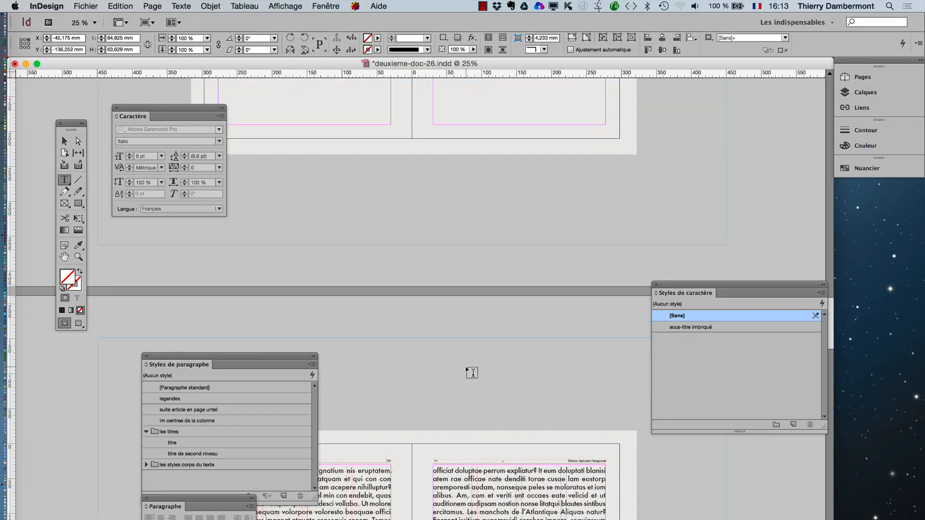
click(115, 6)
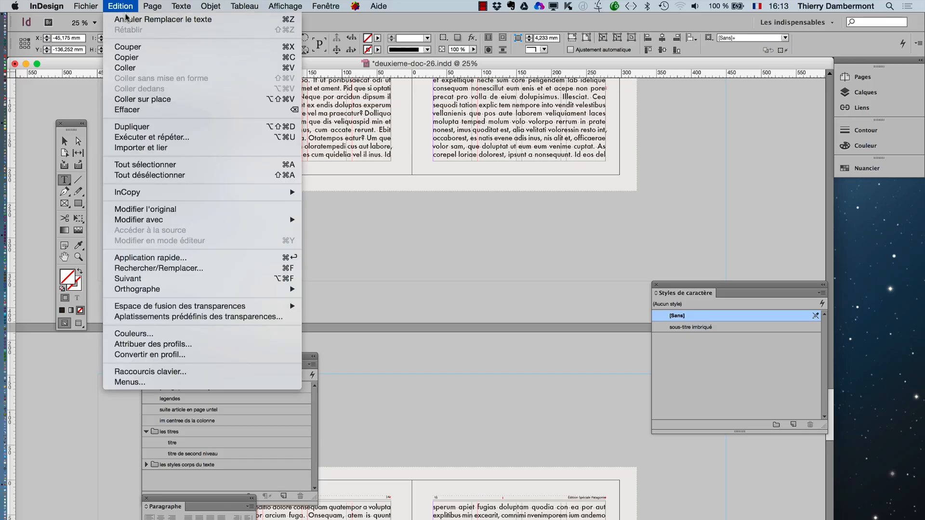
click(127, 20)
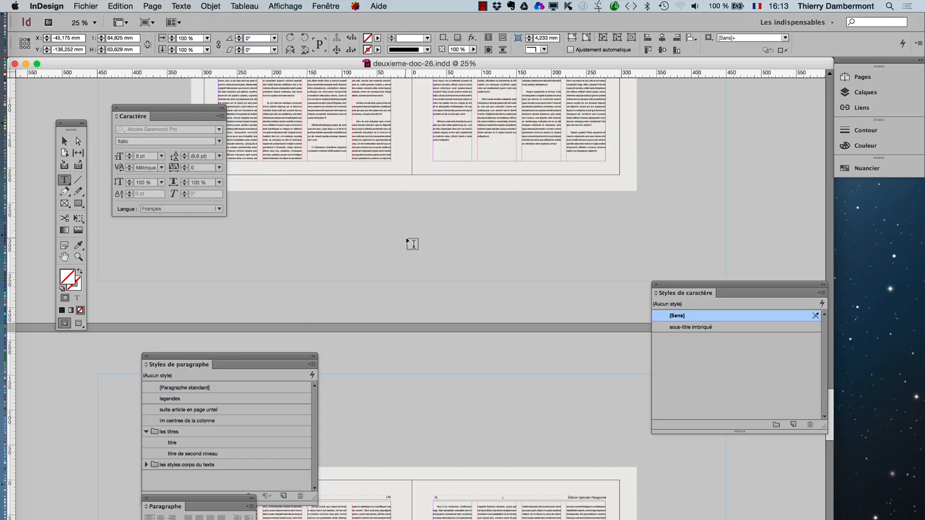
- Move the paragraph styles panel off the captions and inspect the restored caption below the blue flower image up close
scroll(413, 244, up, 15)
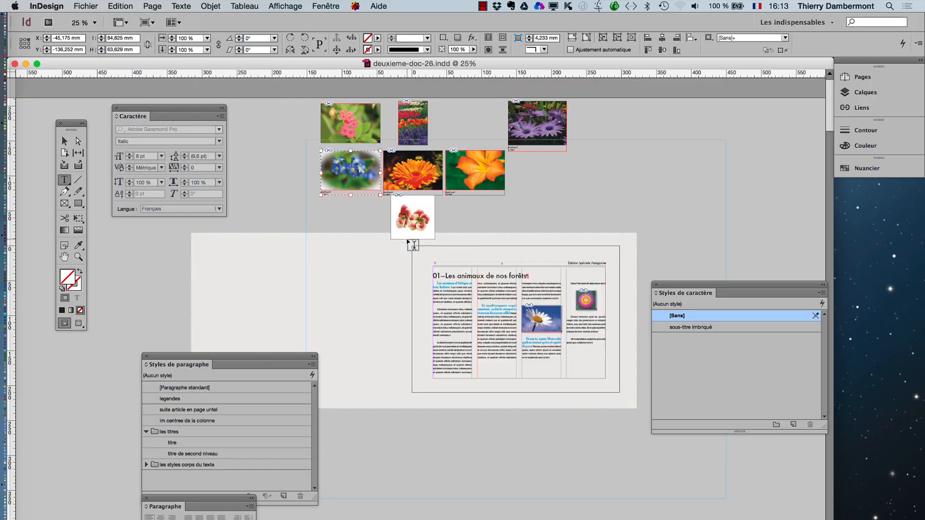
drag(287, 130, 574, 226)
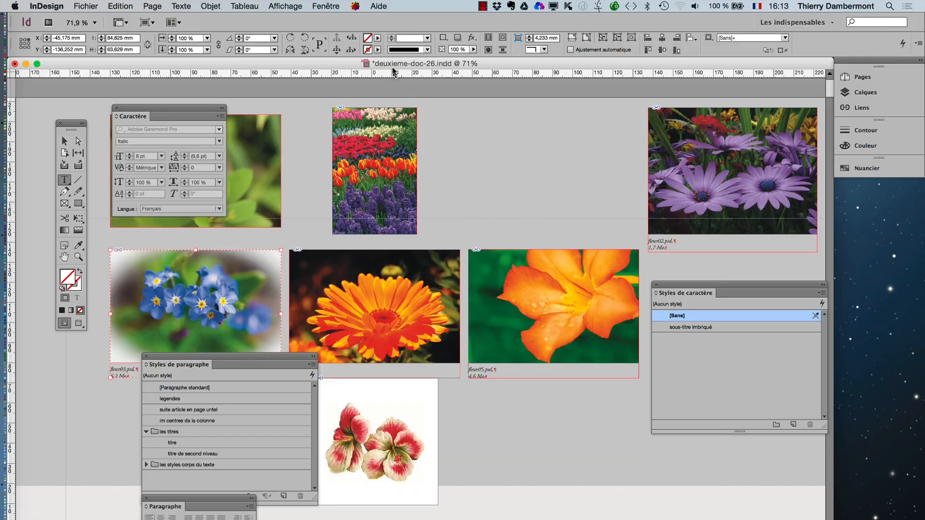
click(64, 257)
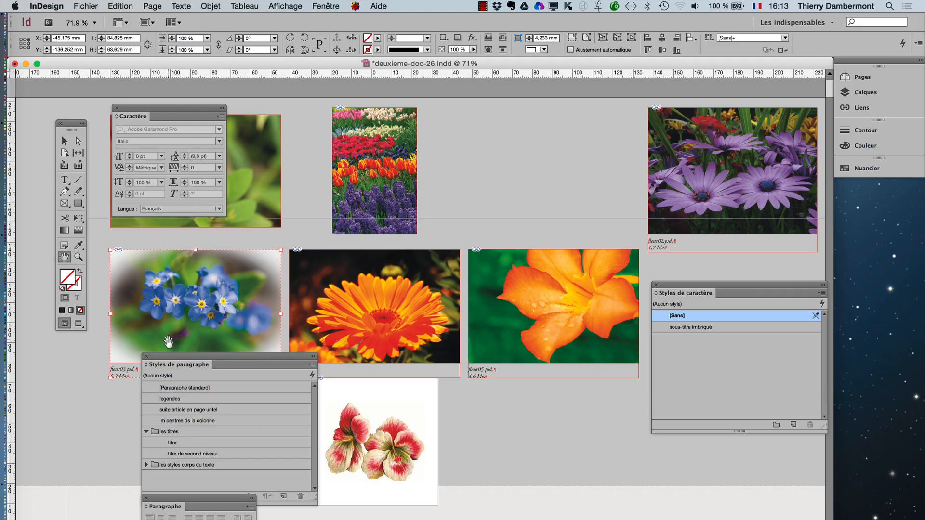
drag(169, 361, 124, 421)
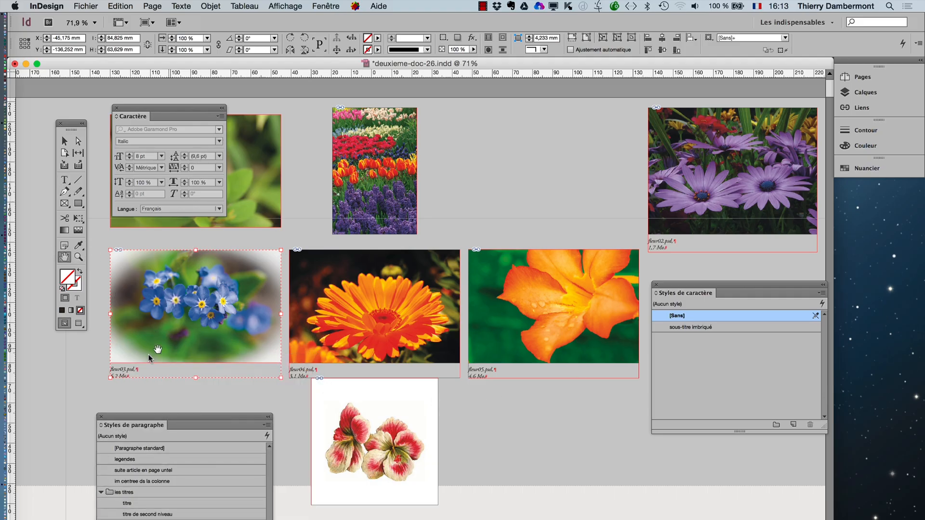
click(137, 376)
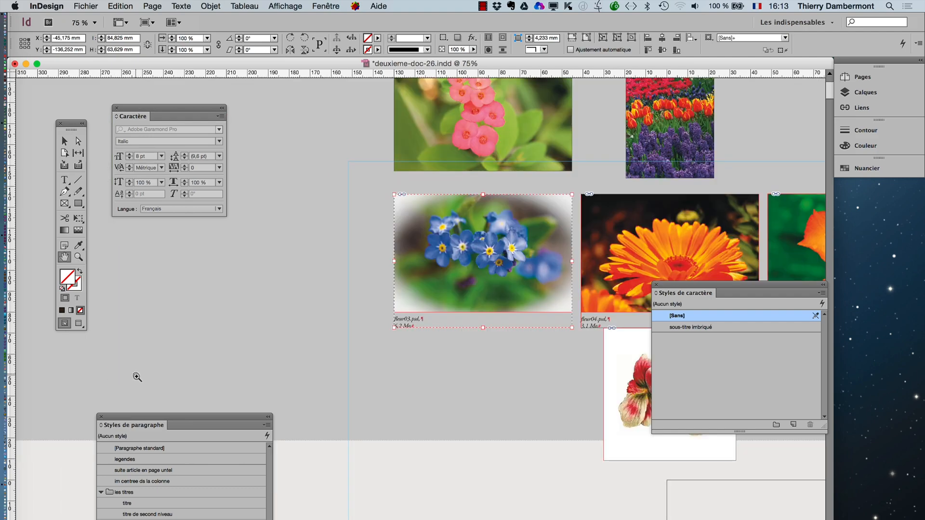
click(467, 326)
click(454, 332)
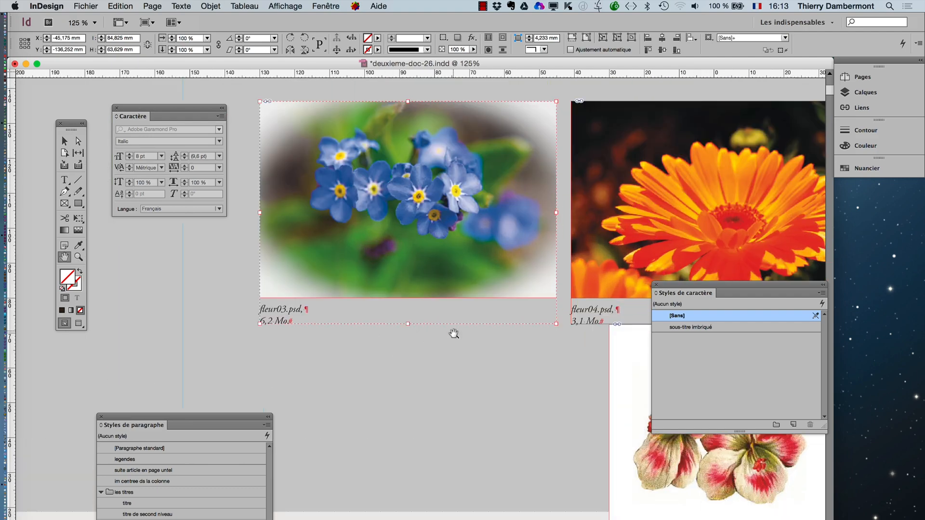
- Restrict the ^p find/replace query to text formatted with the "legendes" paragraph style
click(133, 8)
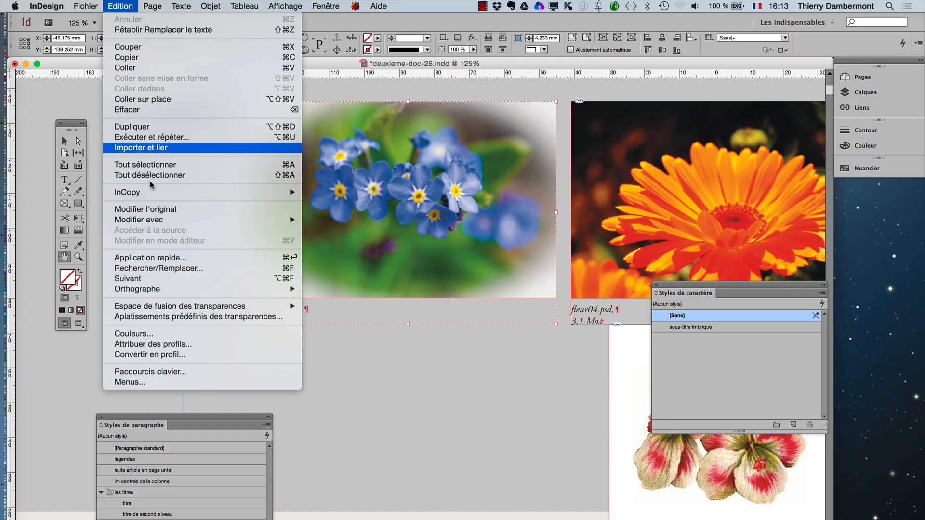
click(179, 269)
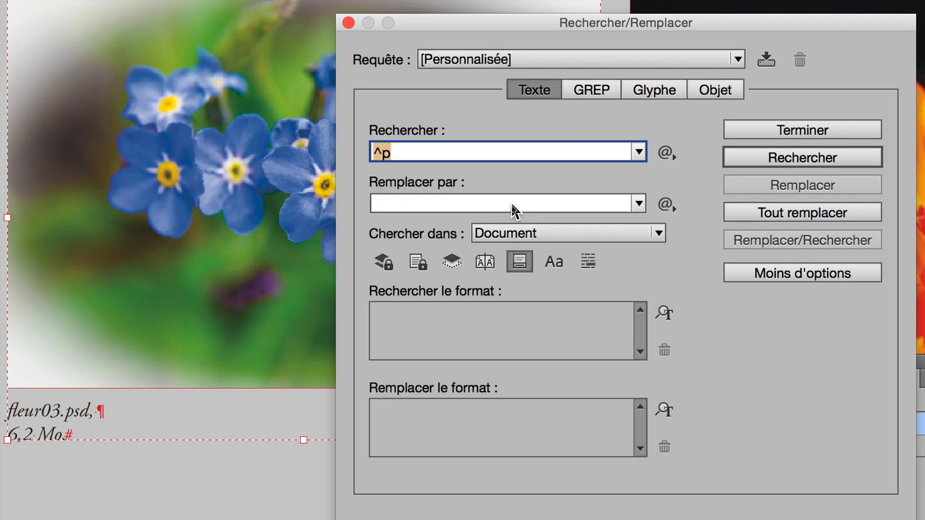
click(512, 204)
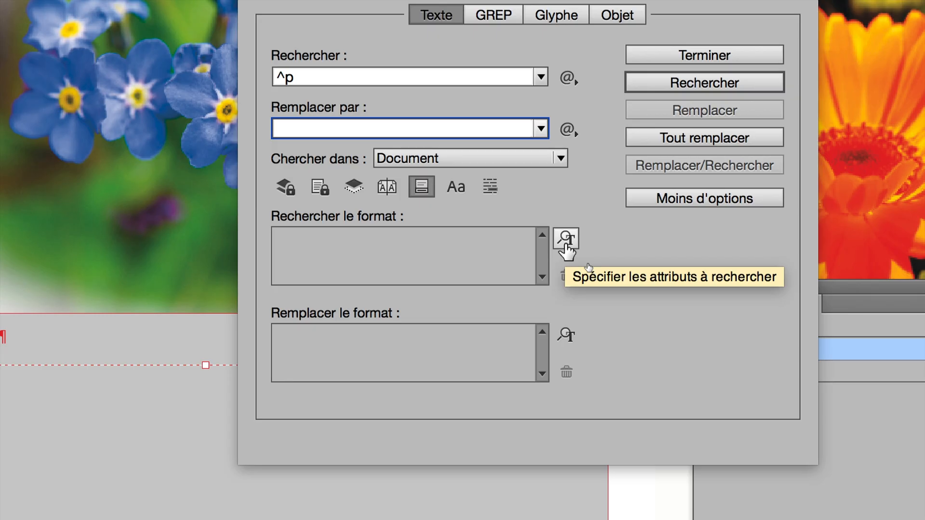
click(565, 241)
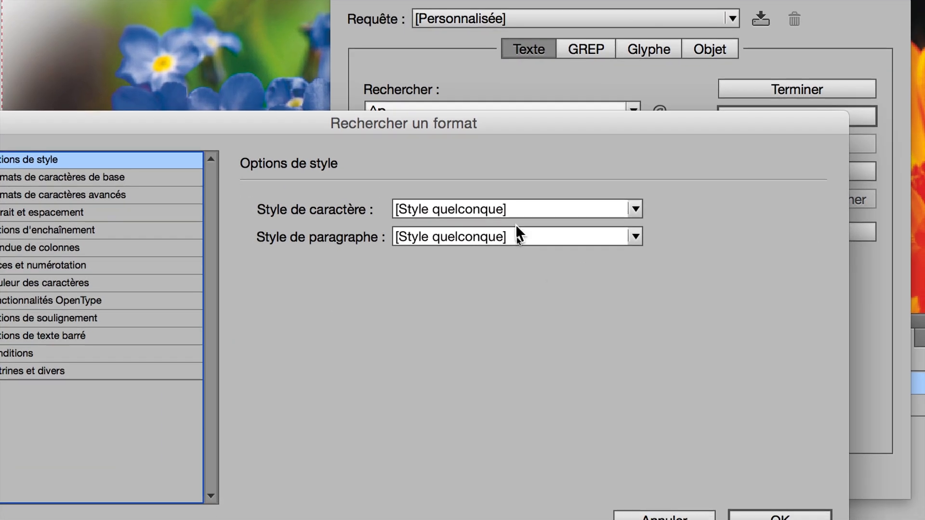
click(449, 206)
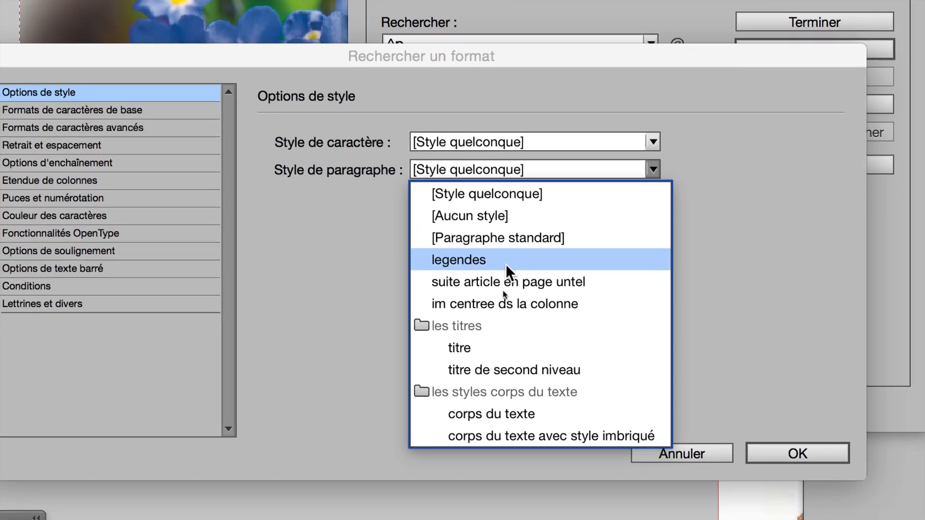
click(504, 264)
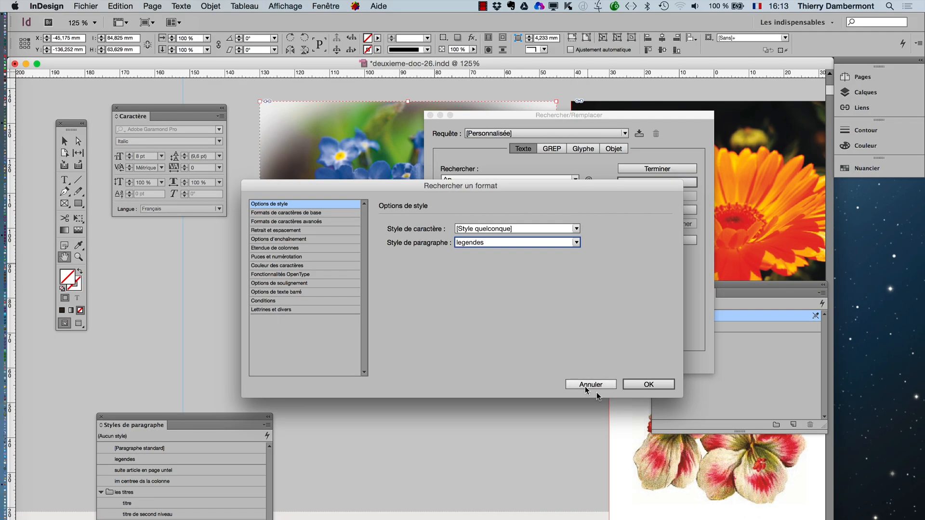
click(648, 385)
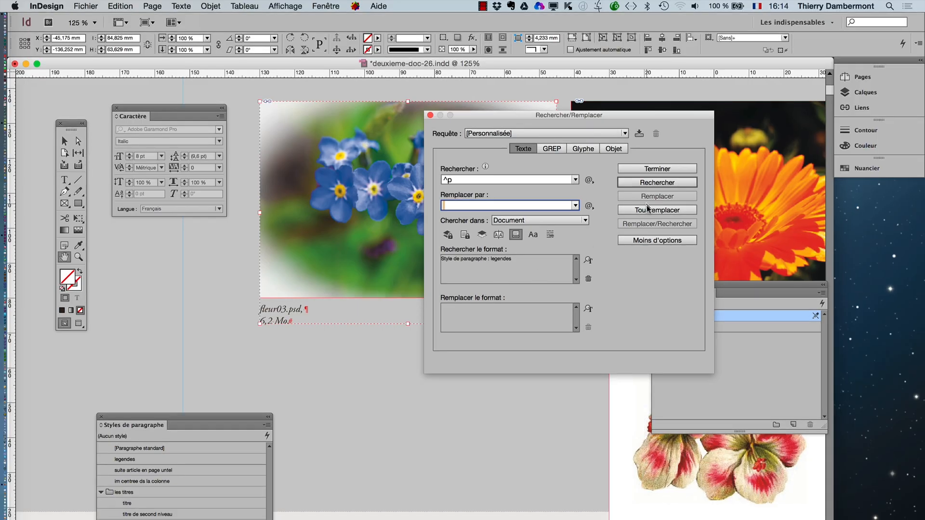
- Replace all paragraph marks matching the style-restricted query and close the find/replace dialog
click(817, 157)
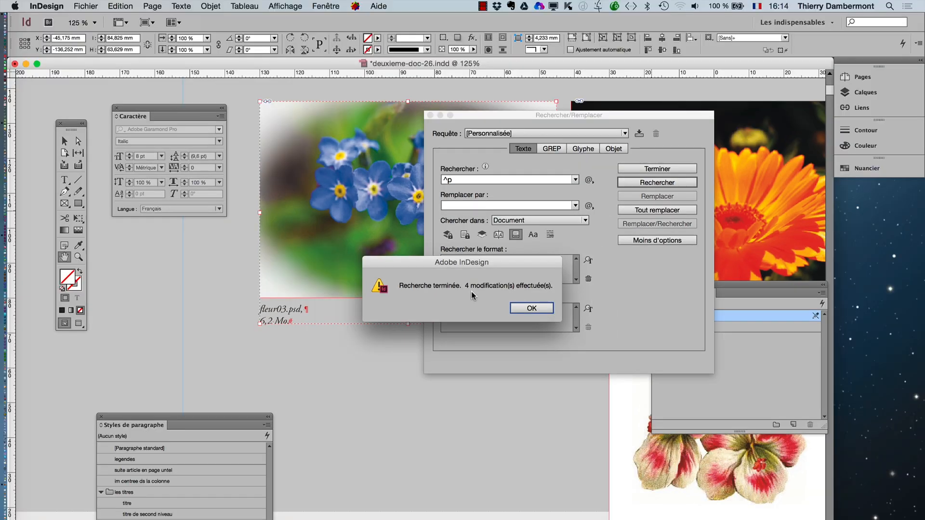
click(518, 317)
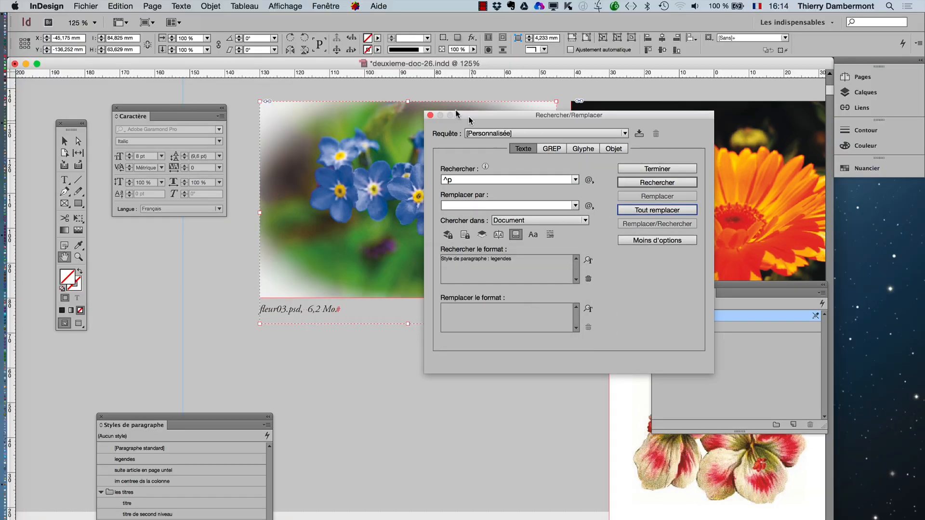
click(430, 115)
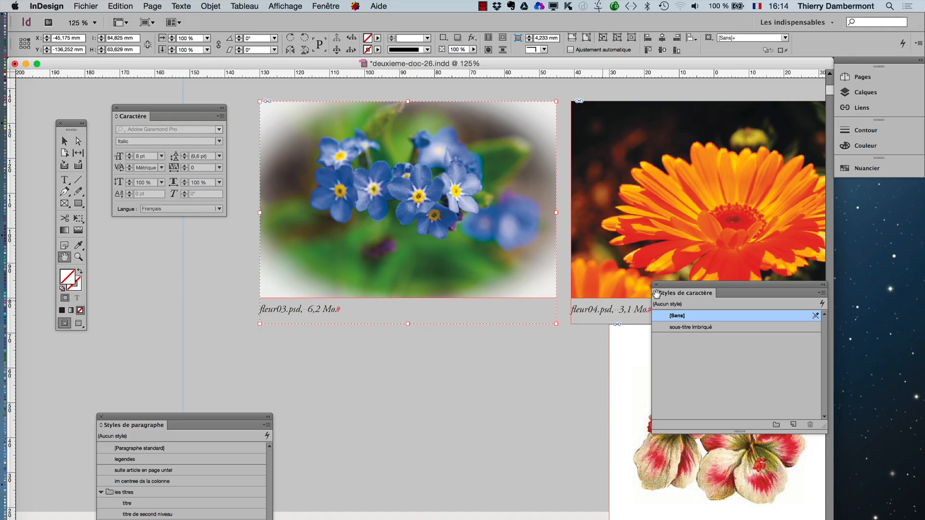
- Move the character styles panel aside and check the captions of the blue, orange and purple flower images for single-line layout
drag(663, 289, 521, 396)
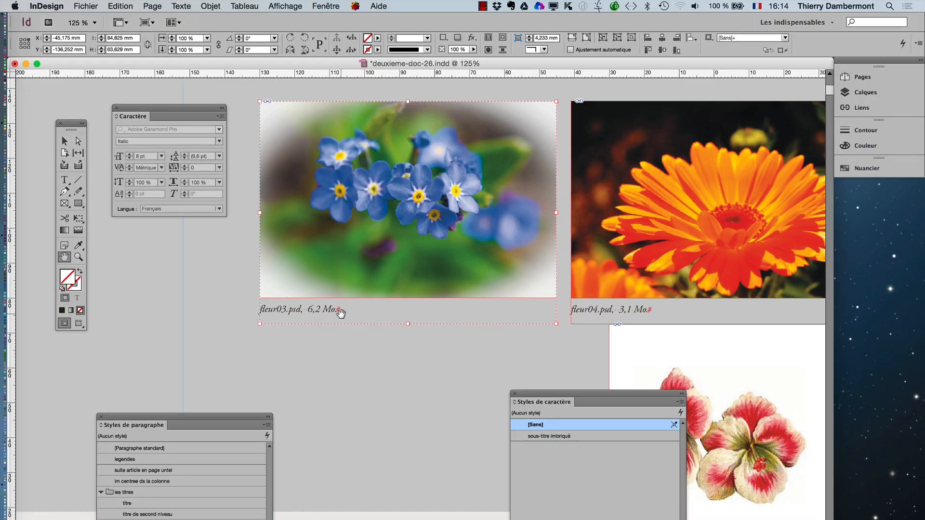
drag(609, 293, 330, 275)
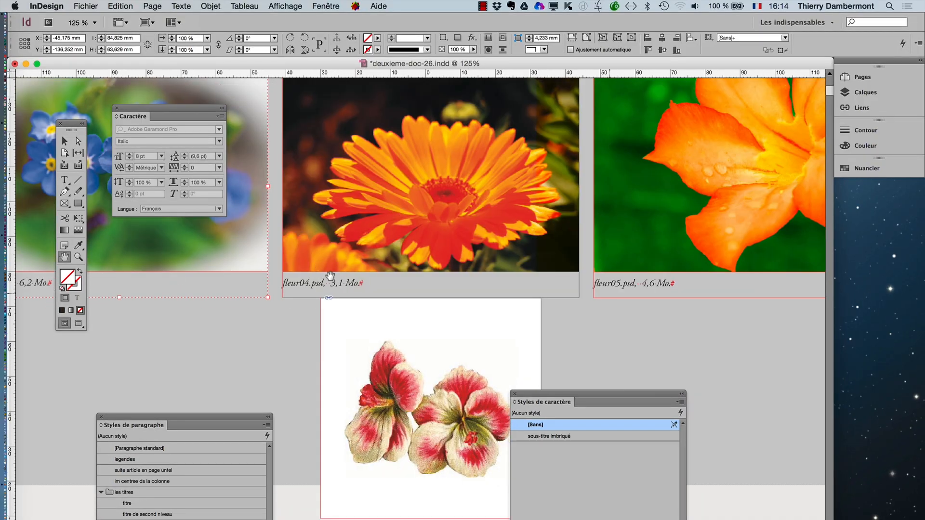
drag(665, 293, 478, 331)
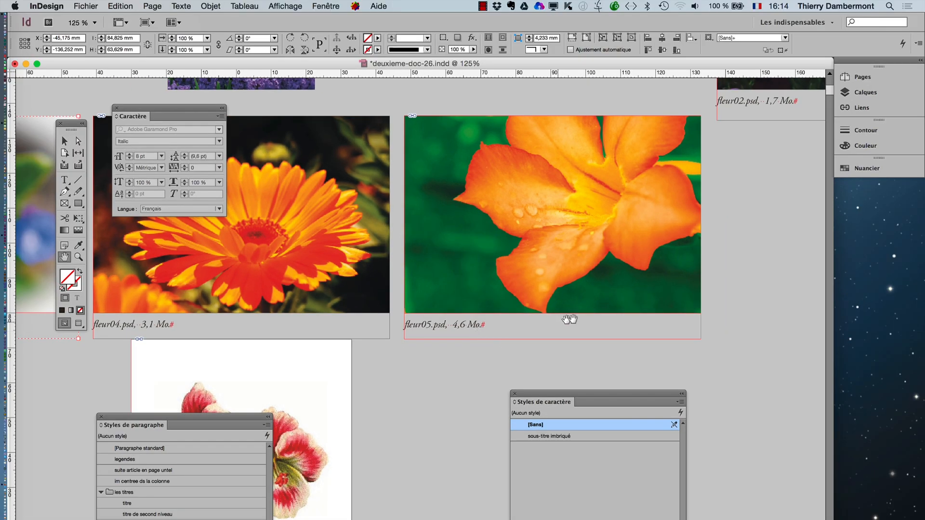
drag(569, 319, 94, 335)
drag(399, 239, 443, 332)
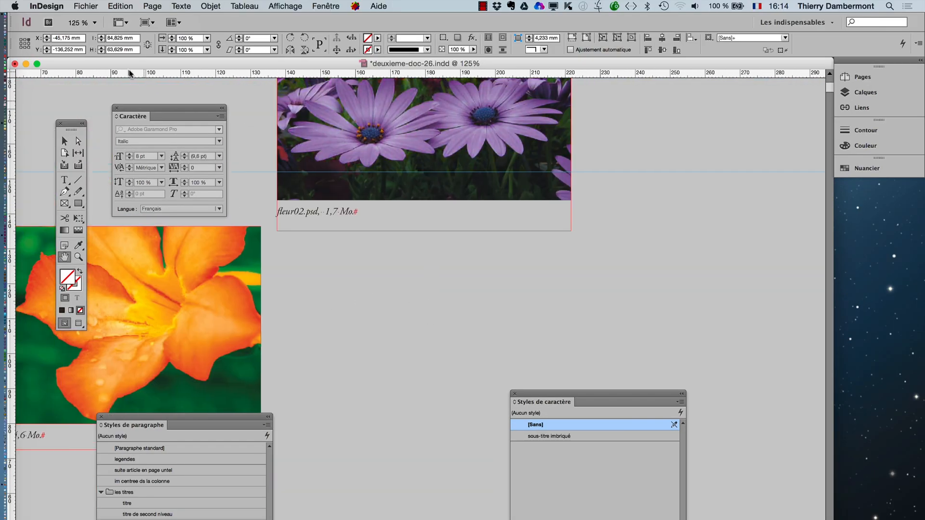
drag(341, 265, 408, 281)
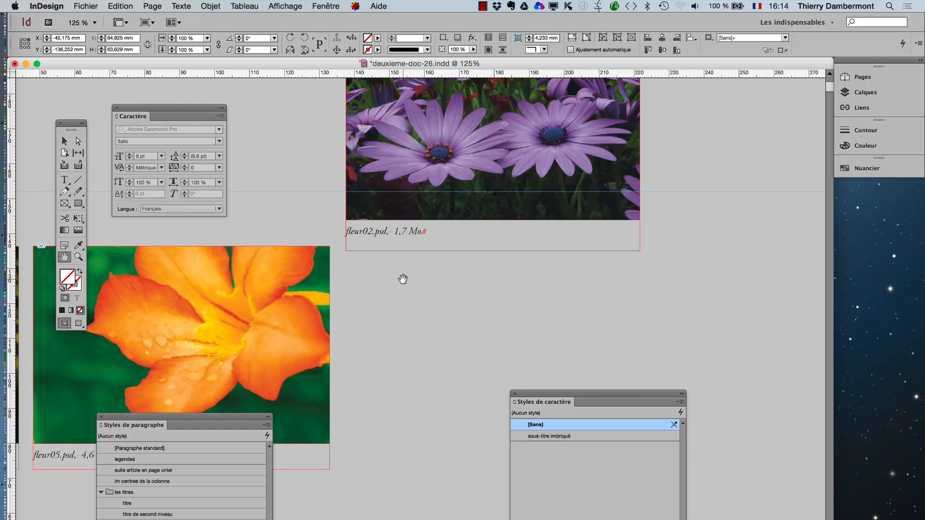
drag(403, 279, 420, 289)
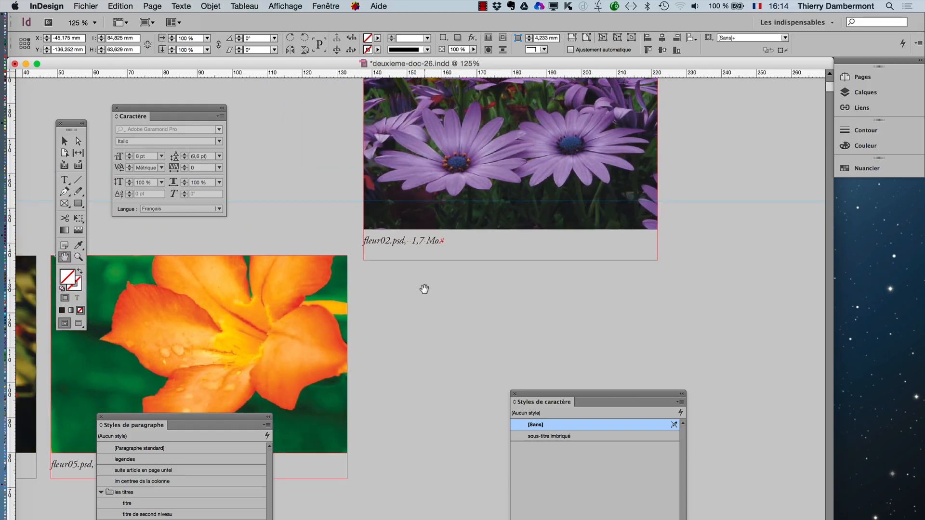
- Ungroup the purple flower image from its caption, delete the caption frame and select the image
click(64, 141)
click(438, 236)
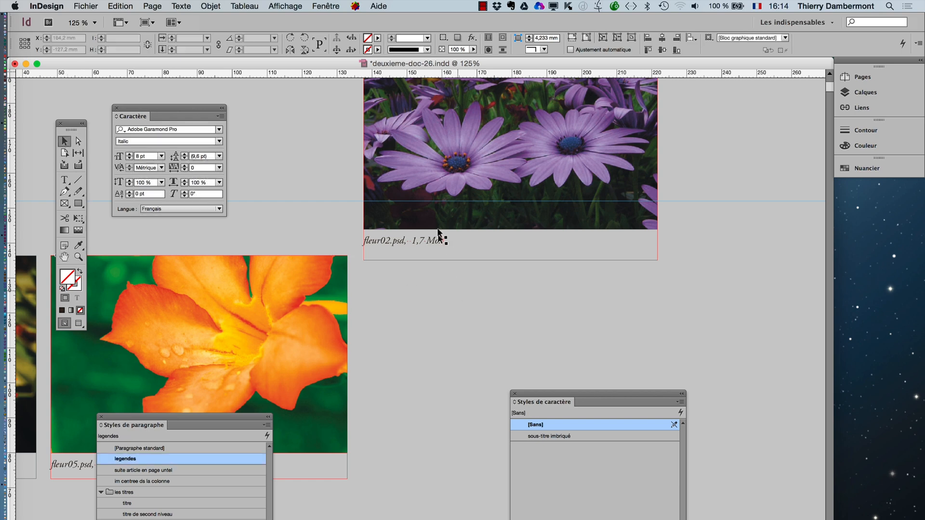
shift+click(436, 226)
key(super+g)
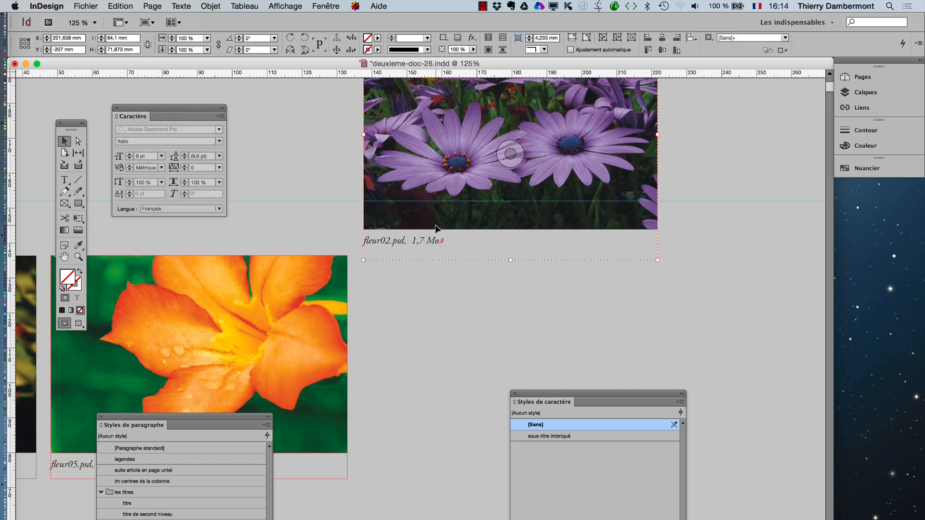
click(216, 6)
click(227, 78)
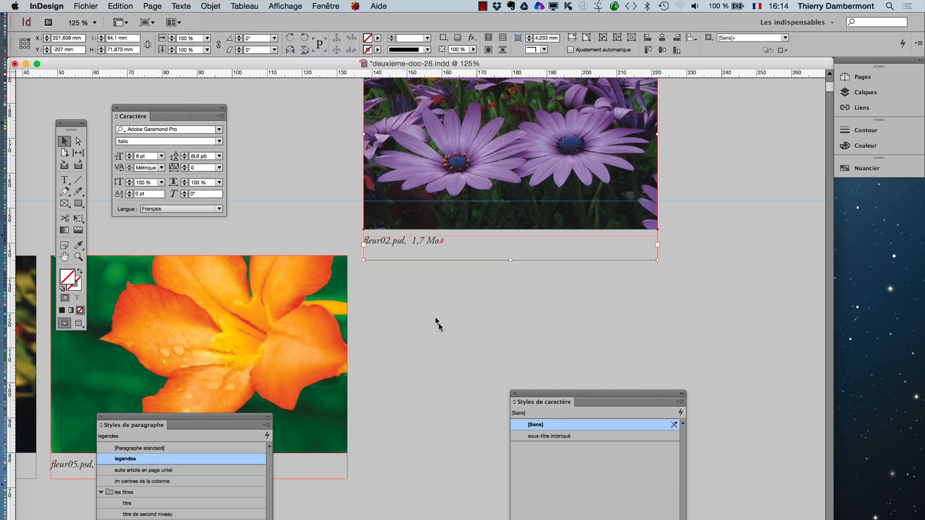
click(404, 253)
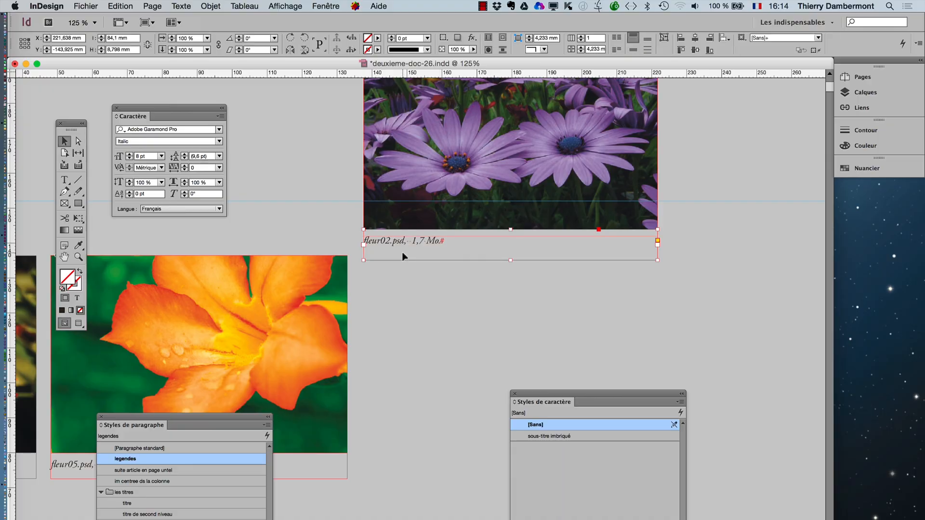
click(510, 153)
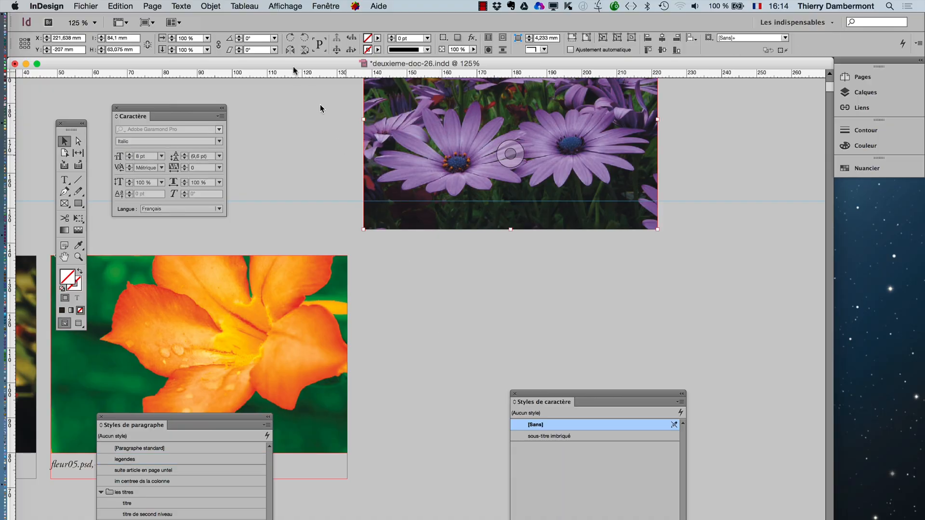
- Generate a new dynamic caption for the purple flower image
click(211, 6)
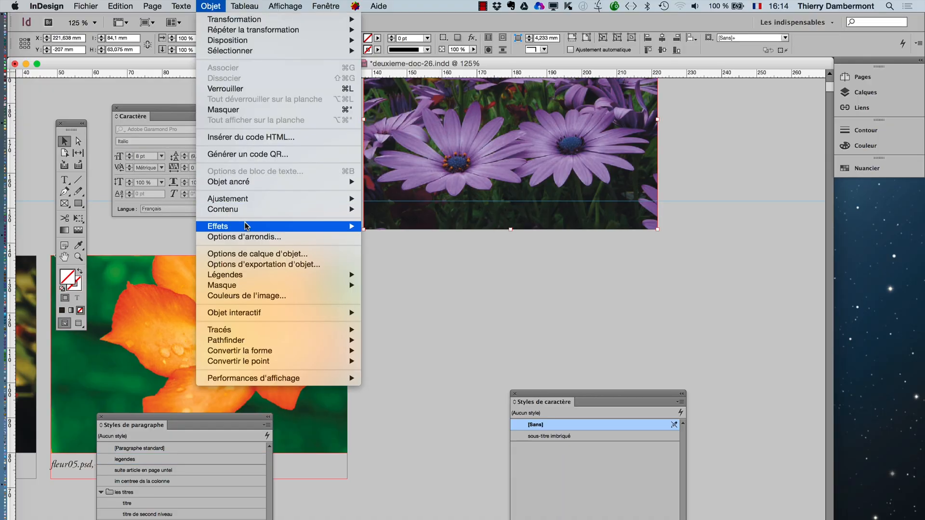
mouse_move(246, 226)
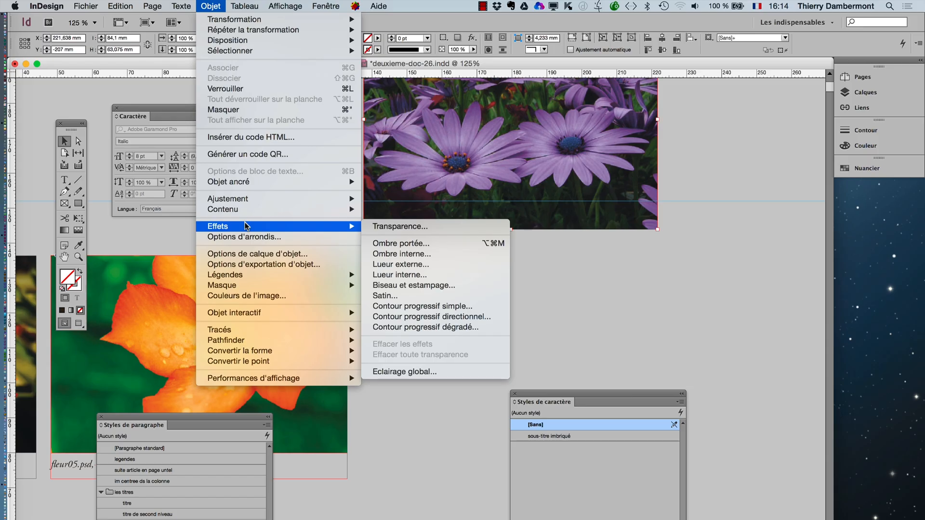
mouse_move(260, 276)
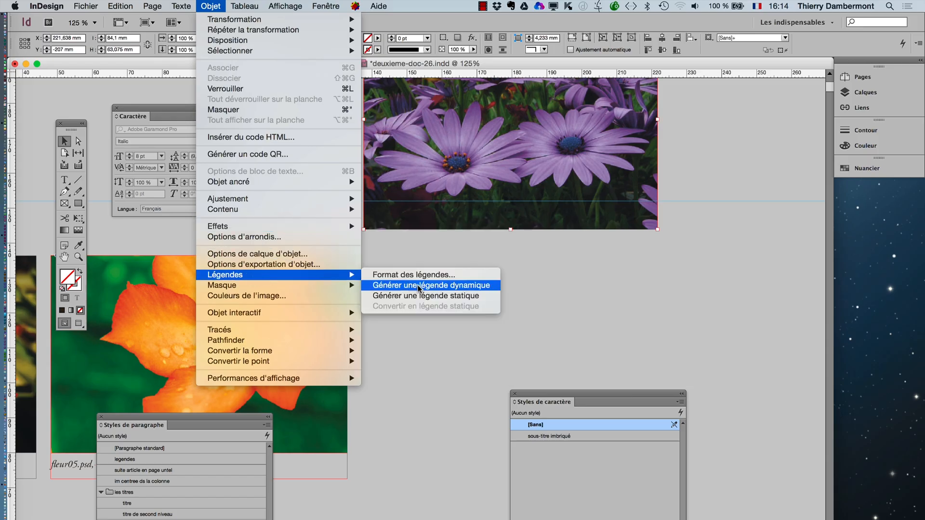
click(418, 287)
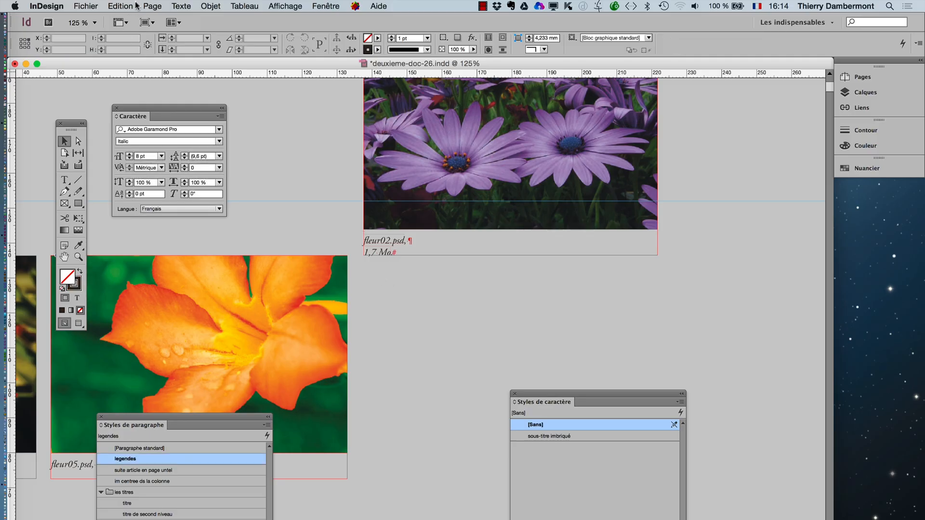
- Remove all paragraph marks (^p) in text styled "legendes" throughout the document, close the find/replace dialog and return to the Selection tool
click(120, 6)
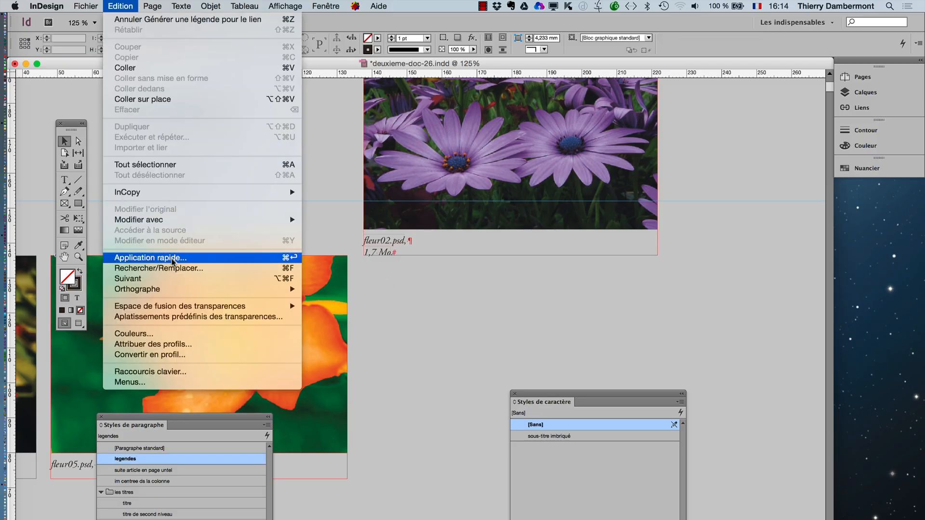
click(175, 268)
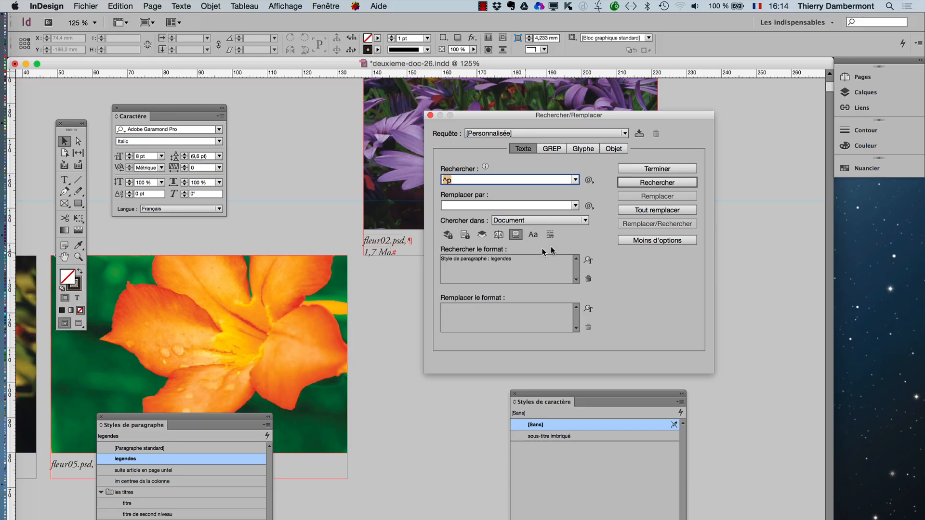
click(649, 211)
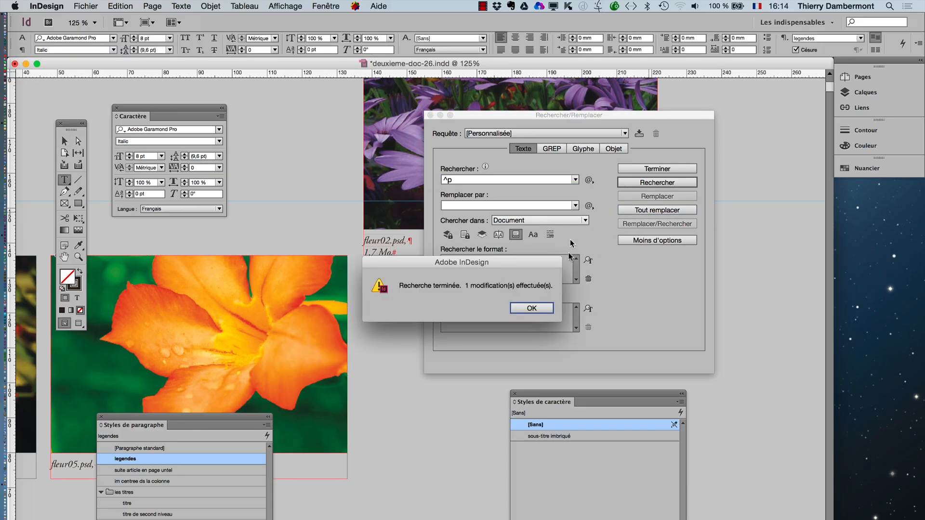
click(531, 308)
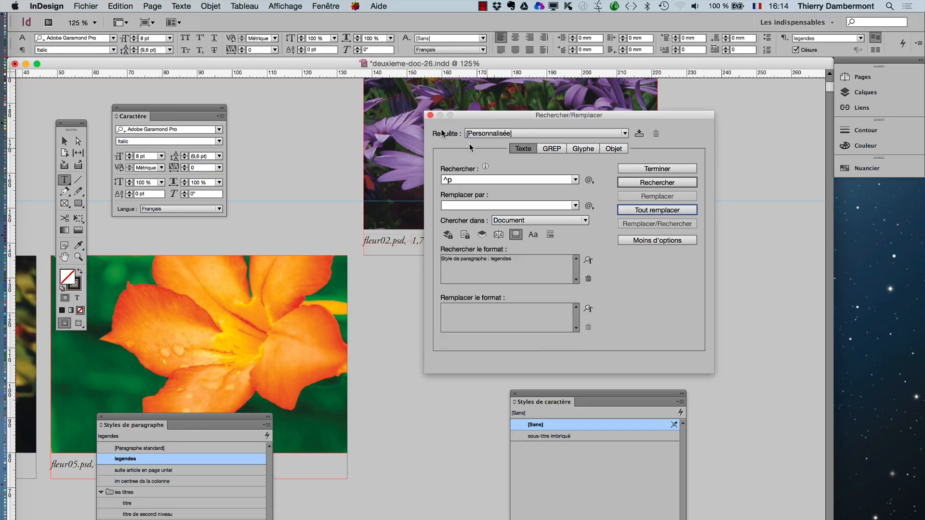
click(430, 116)
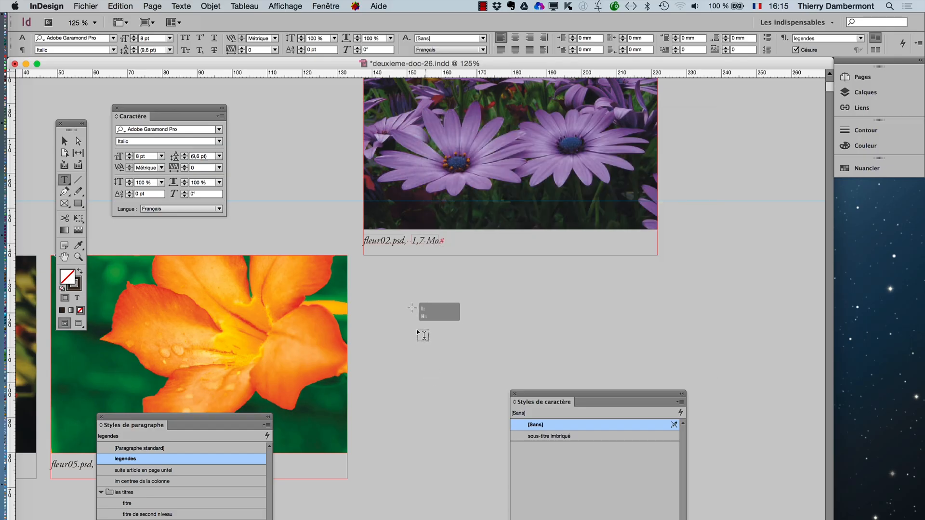
click(64, 141)
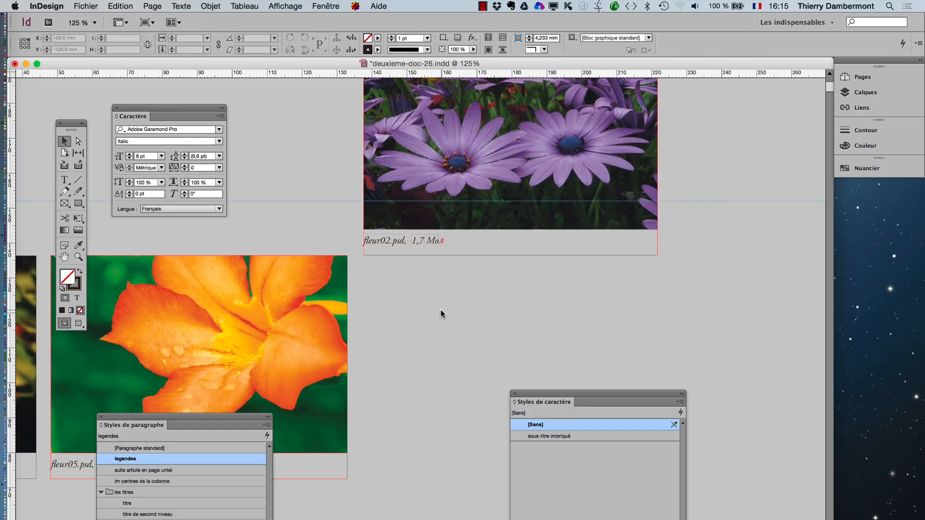
key(super+minus)
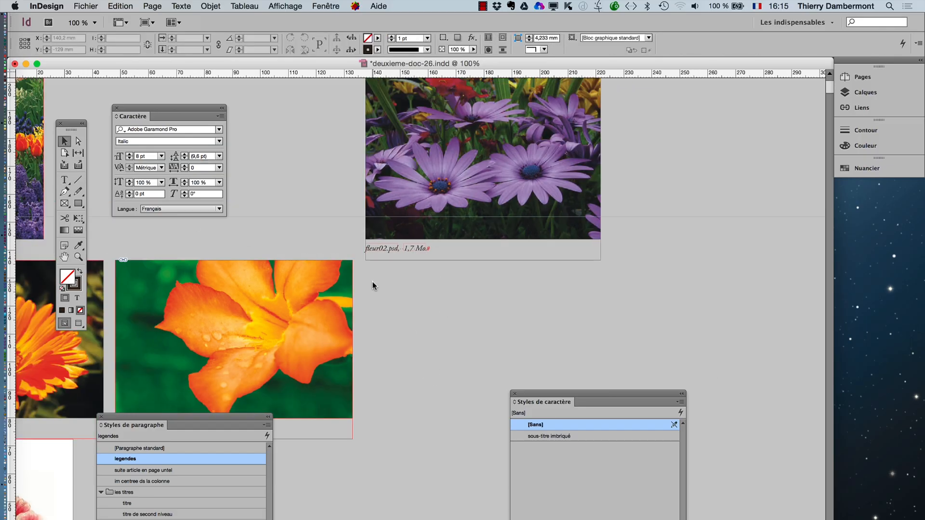
key(super+minus)
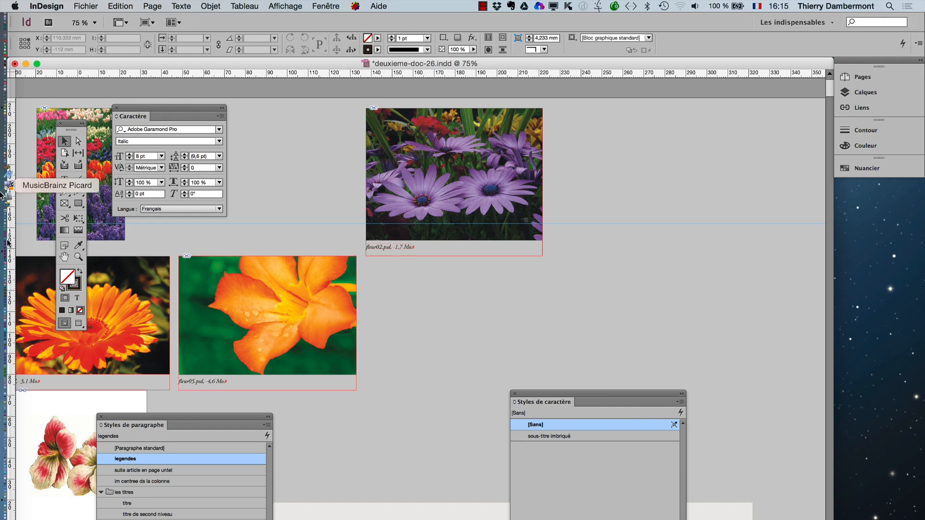
click(94, 315)
click(64, 257)
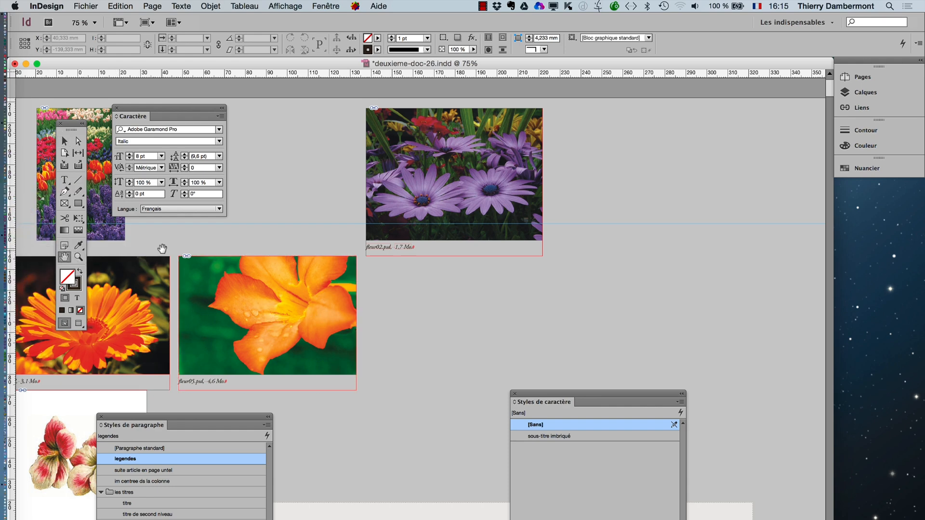
drag(251, 211, 320, 189)
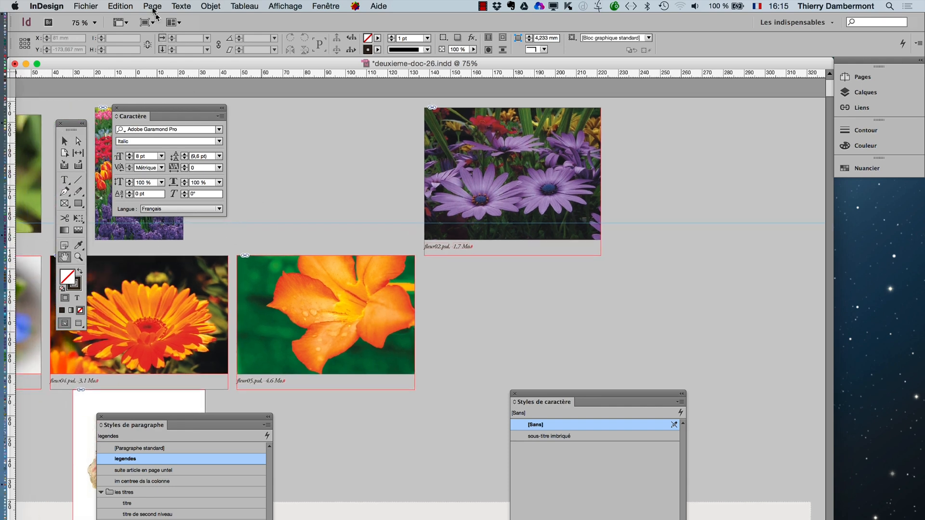
- Open the table of contents settings, reposition the dialog and expand it to show the additional options
click(152, 6)
mouse_move(130, 5)
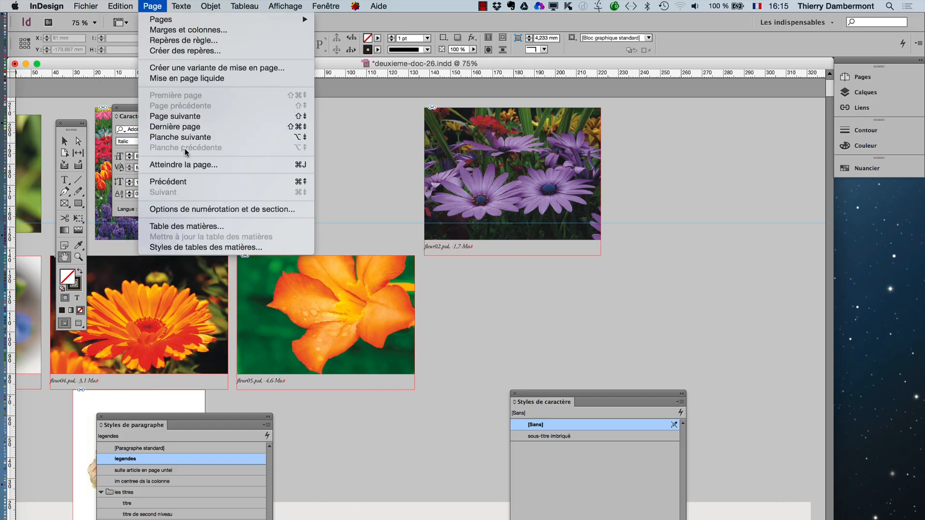
click(204, 226)
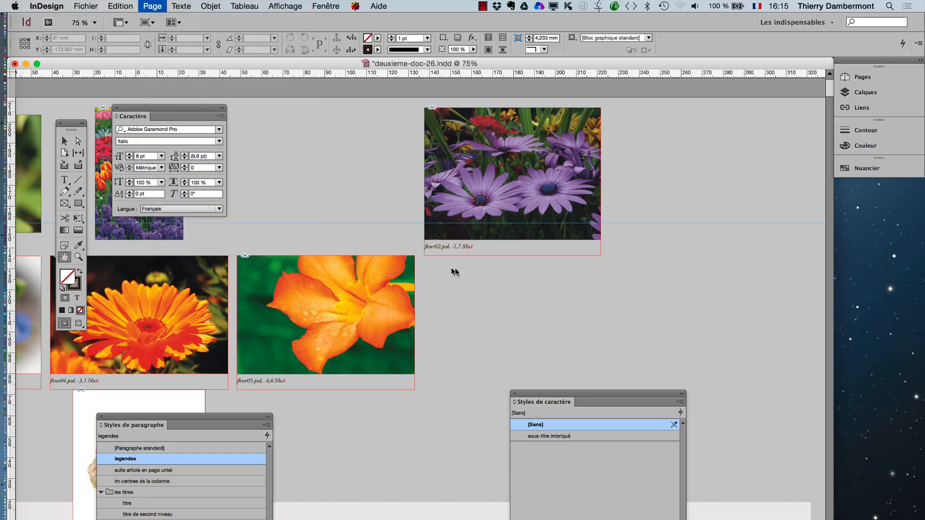
drag(450, 166, 493, 96)
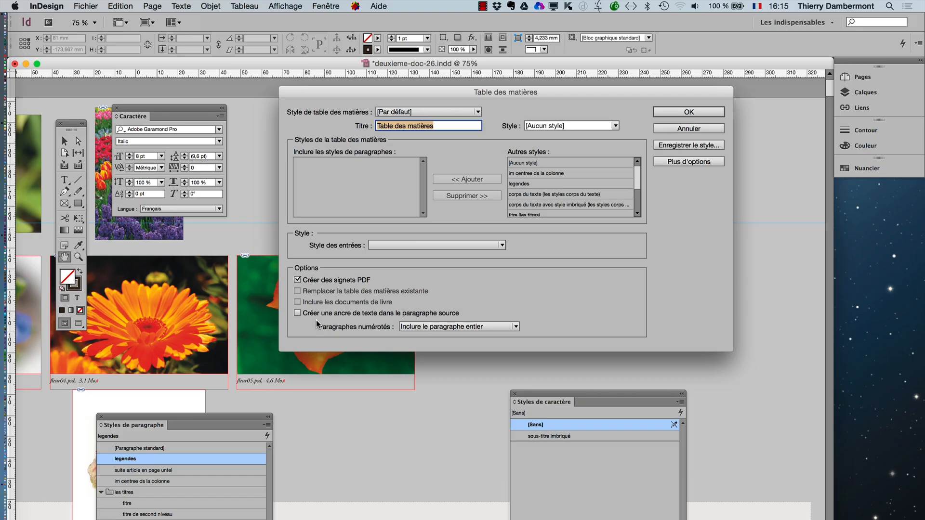
key(alt)
click(692, 164)
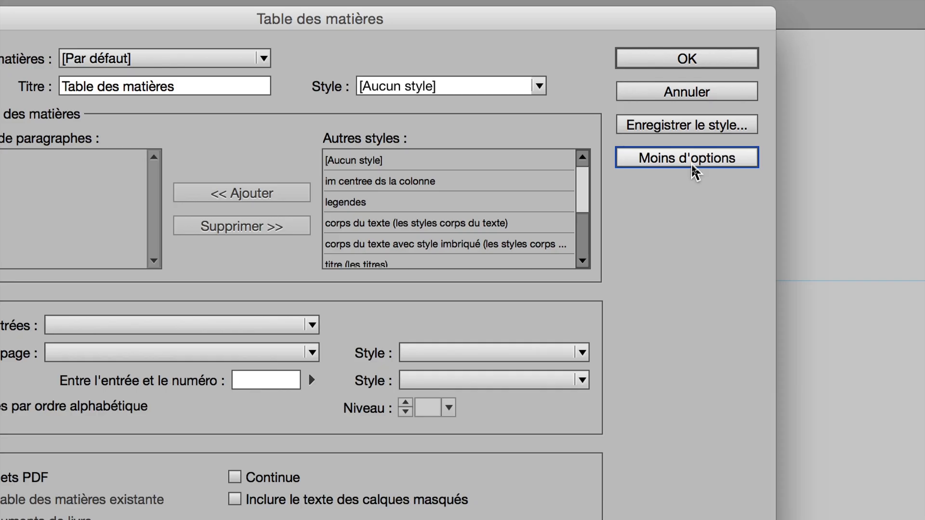
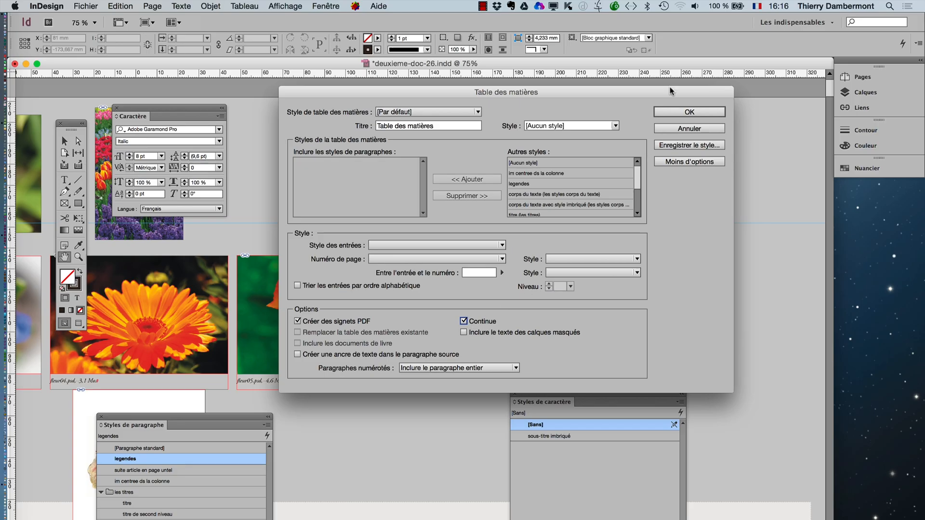
- Cancel the table of contents settings, reposition the paragraph styles palette and open the options of the "legendes" style
click(675, 128)
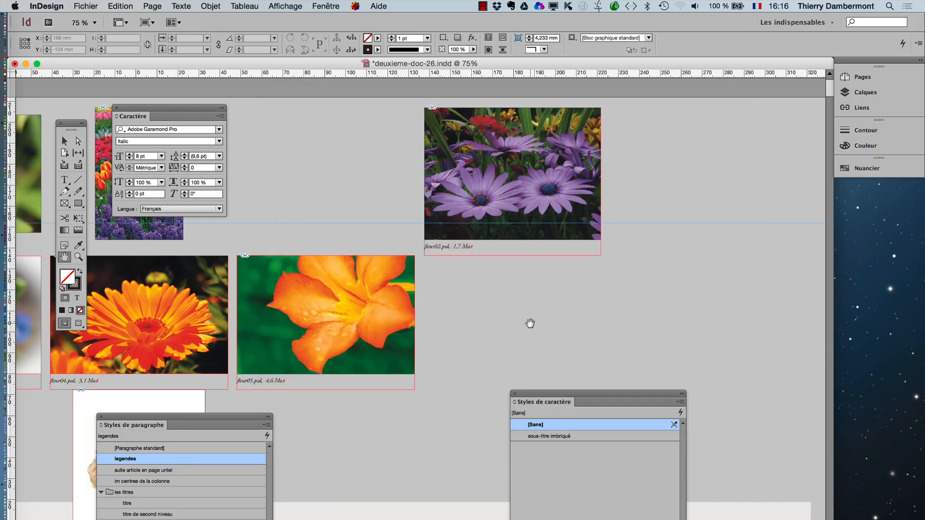
click(65, 142)
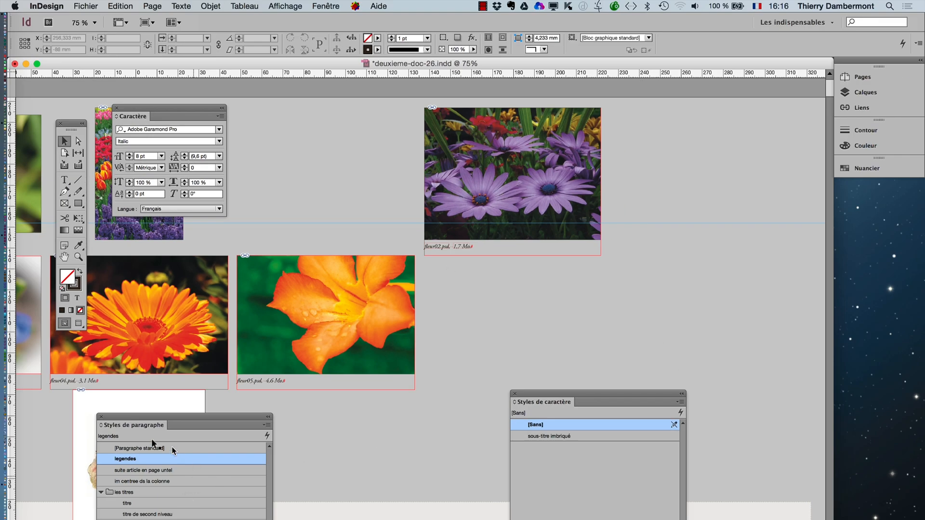
drag(144, 423, 669, 269)
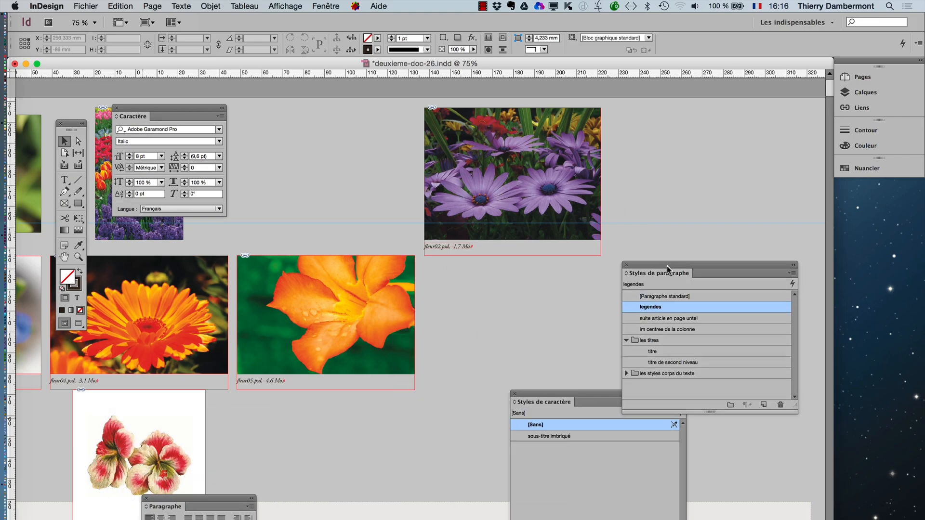
double_click(670, 307)
drag(512, 186, 576, 163)
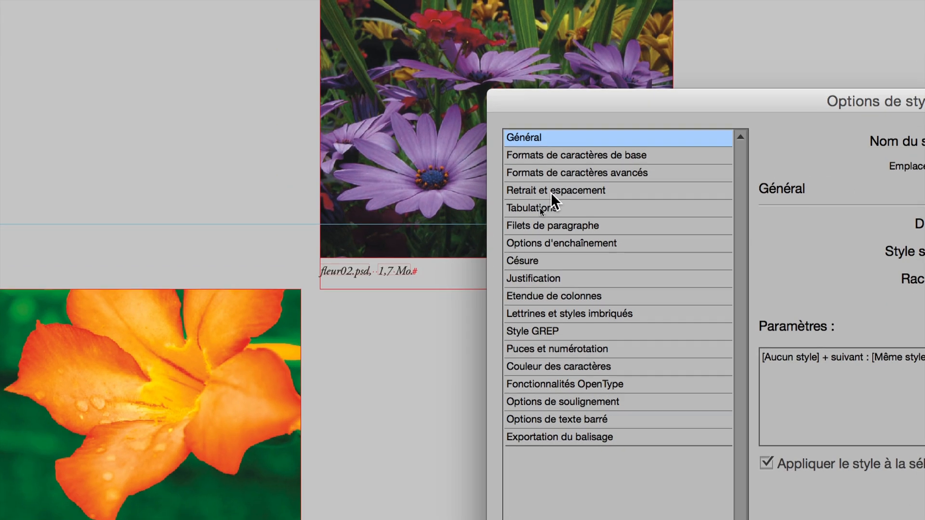
- In the indents and spacing options of the "legendes" style, set the left indent to 3 mm
click(551, 192)
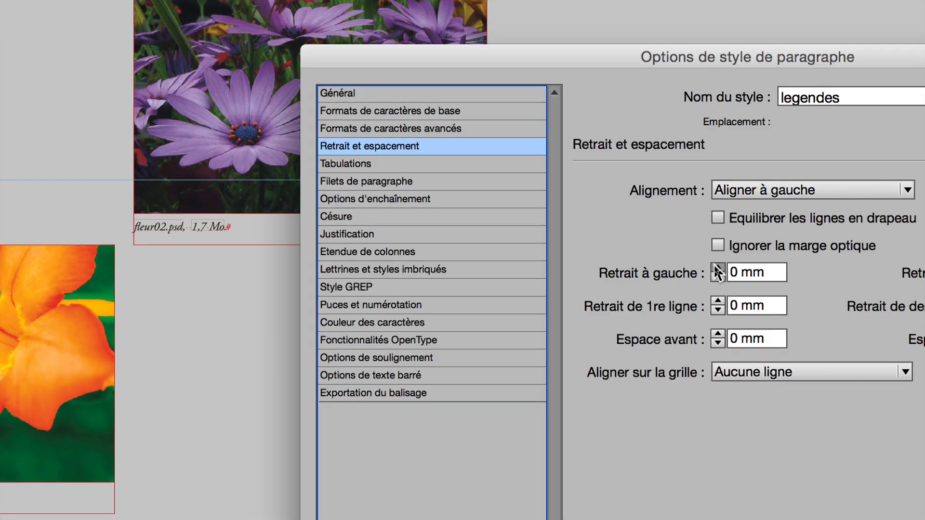
click(718, 268)
click(718, 268)
click(718, 268)
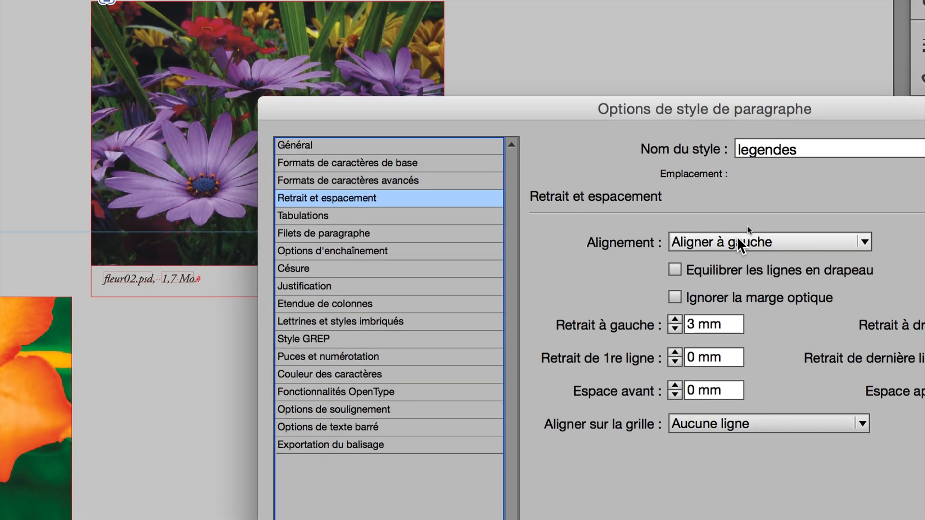
- Align the "legendes" style to the right with a 3 mm right indent and apply the style changes
click(776, 190)
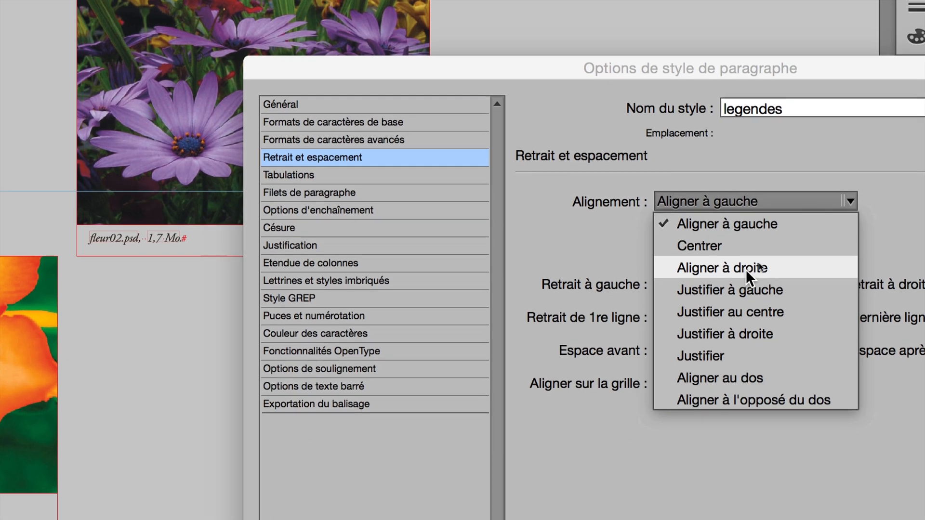
click(750, 299)
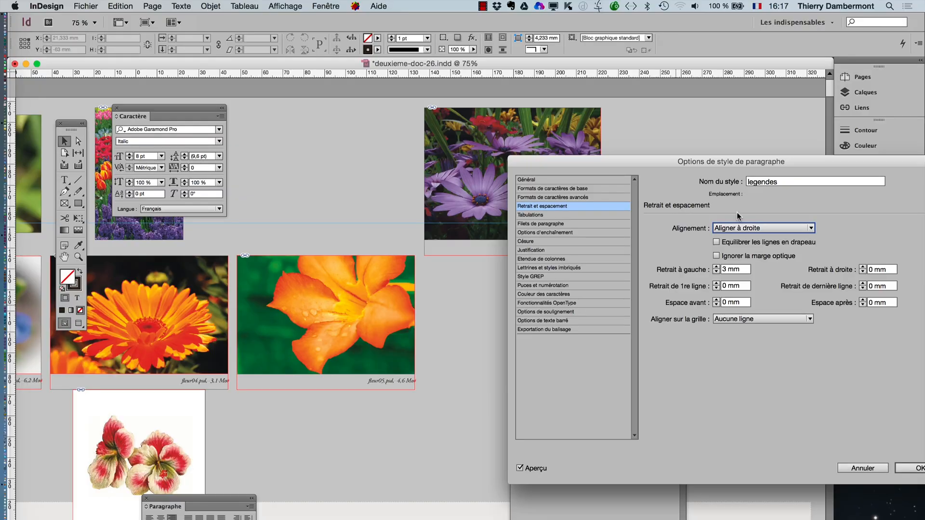
drag(827, 166, 402, 128)
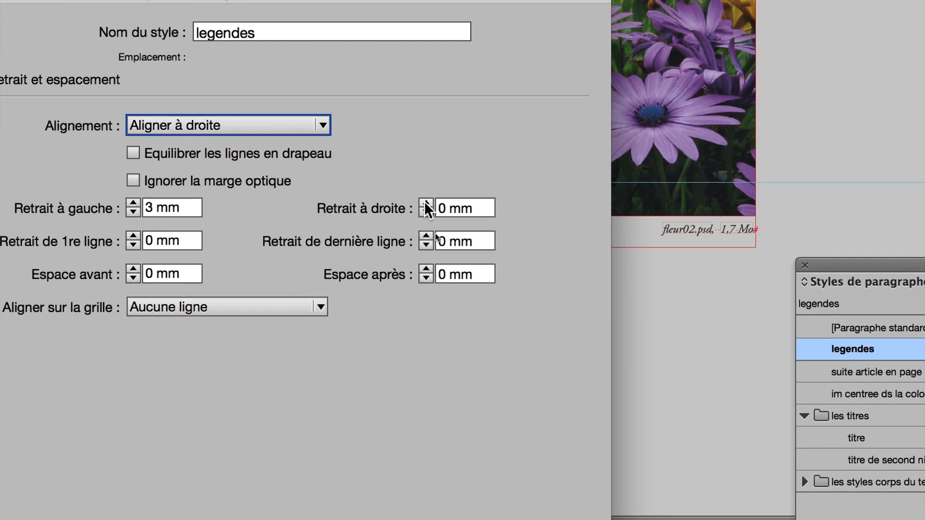
click(426, 204)
click(426, 204)
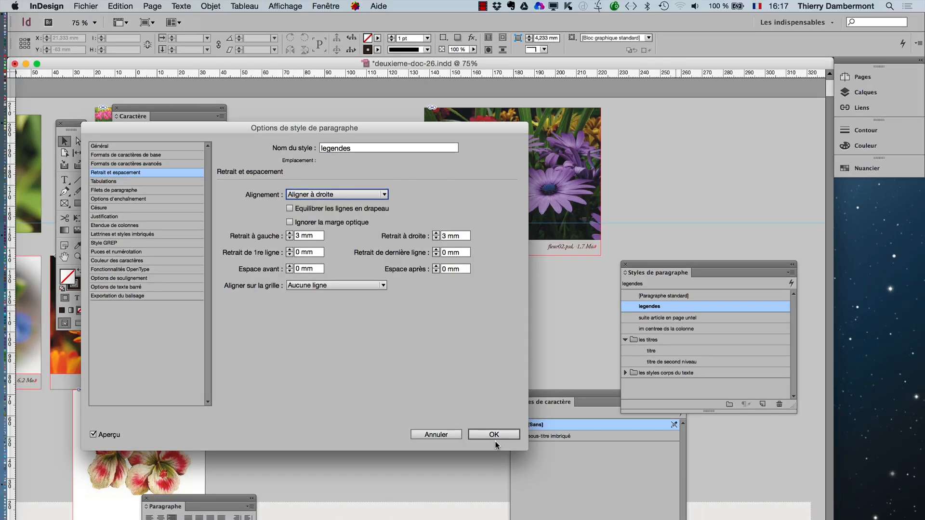
click(496, 442)
- Close the floating paragraph styles and character styles palettes to clear the view of the document
key(super+minus)
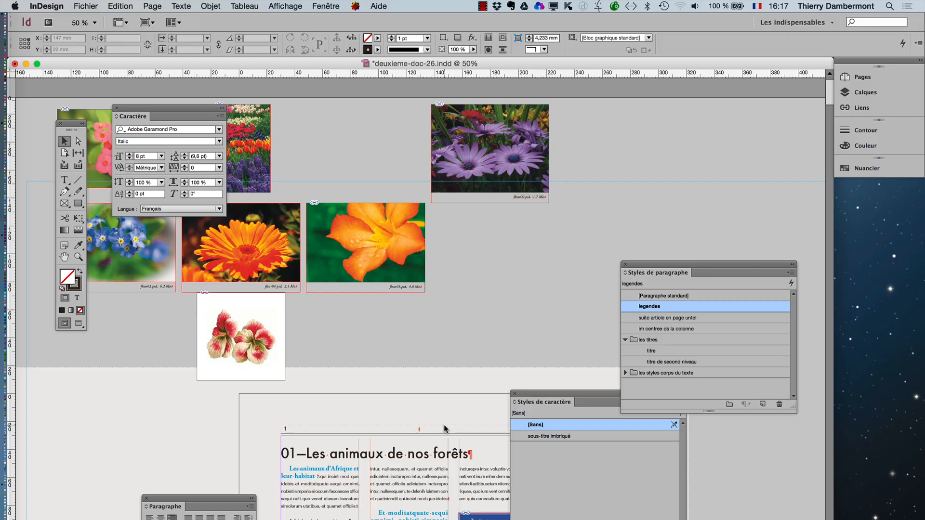
click(625, 265)
click(514, 393)
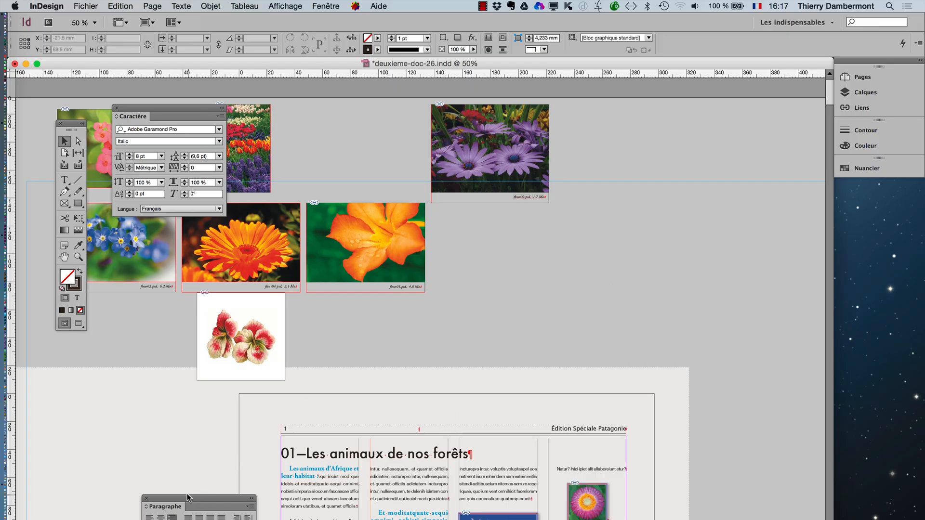
- Duplicate the anchored white daisy image from the page 1 text and place the copy on the pasteboard above the page
click(64, 256)
drag(423, 379, 403, 198)
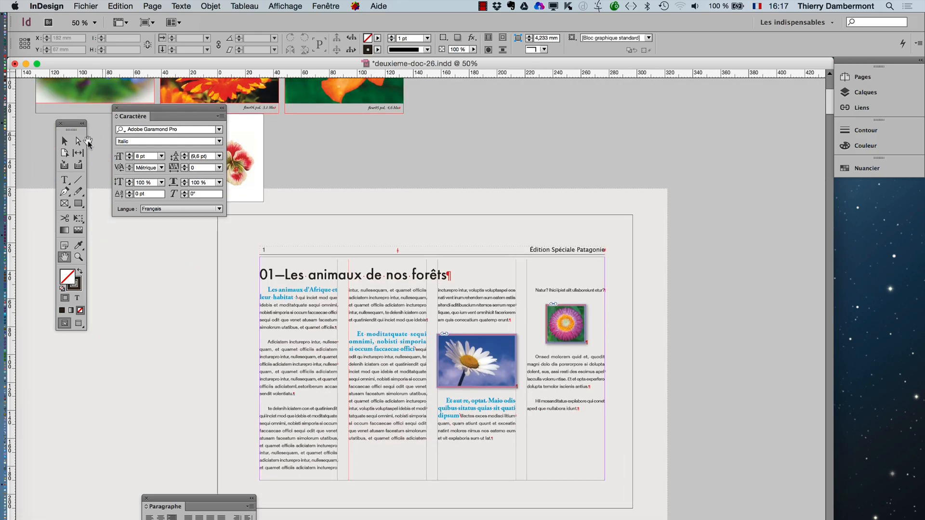
click(64, 141)
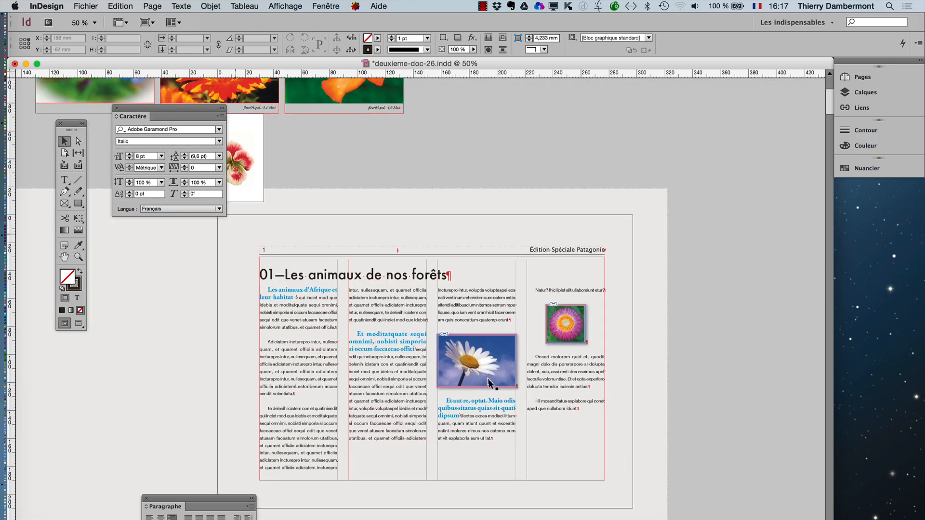
click(488, 383)
key(super+equal)
key(super+equal)
key(super+equal)
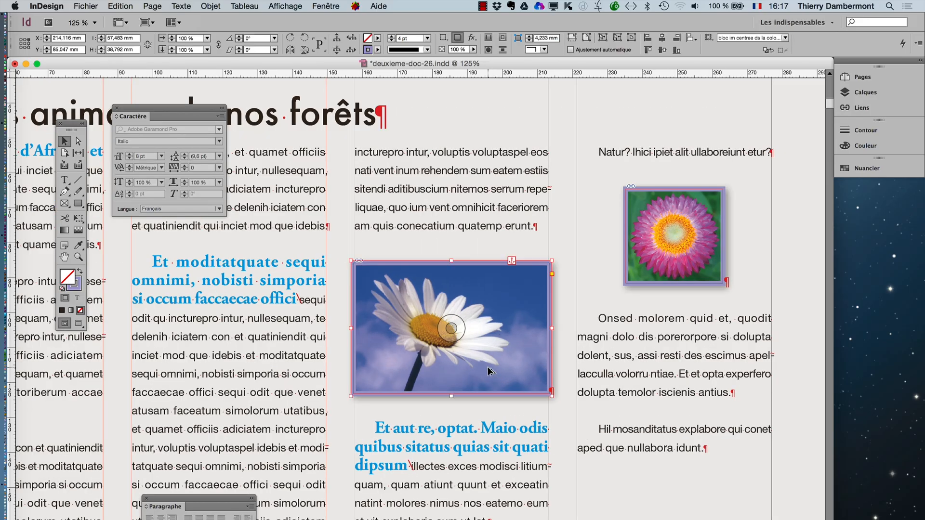
key(super+minus)
key(super+minus)
key(super+minus)
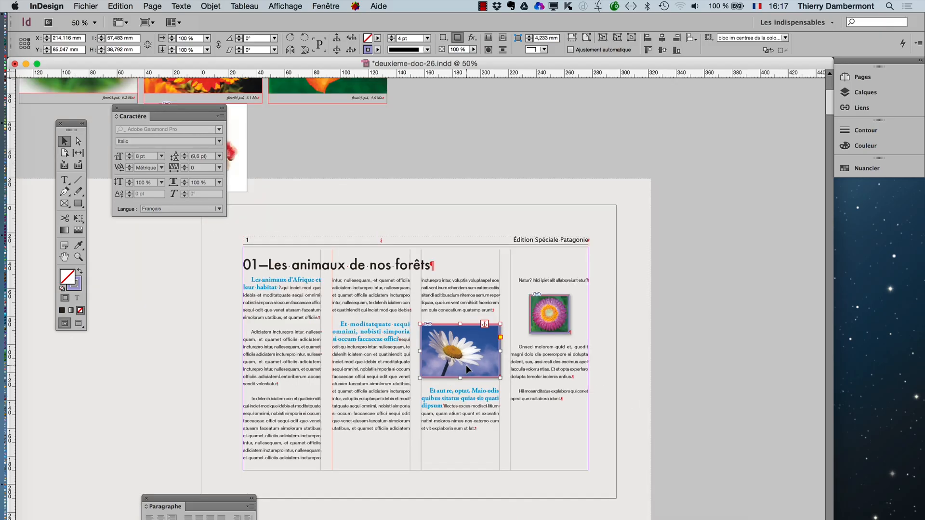
key(super+v)
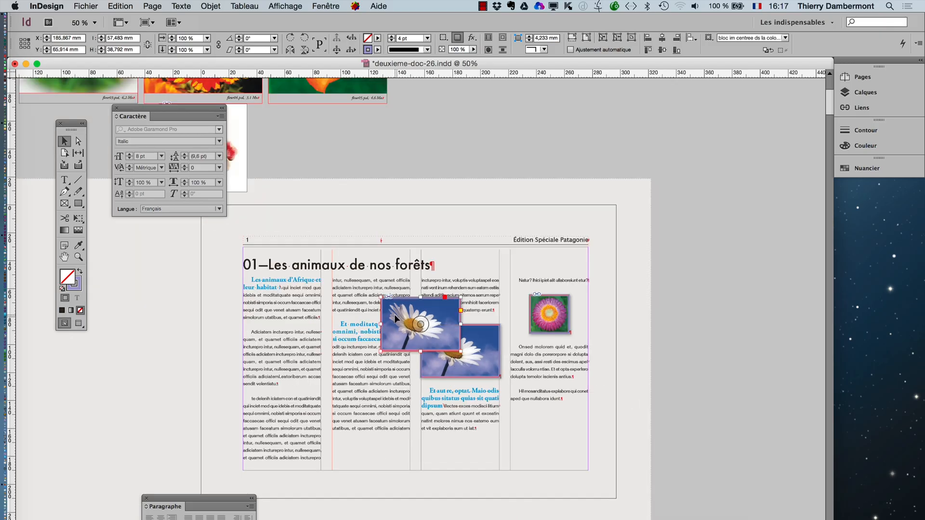
drag(423, 319, 544, 134)
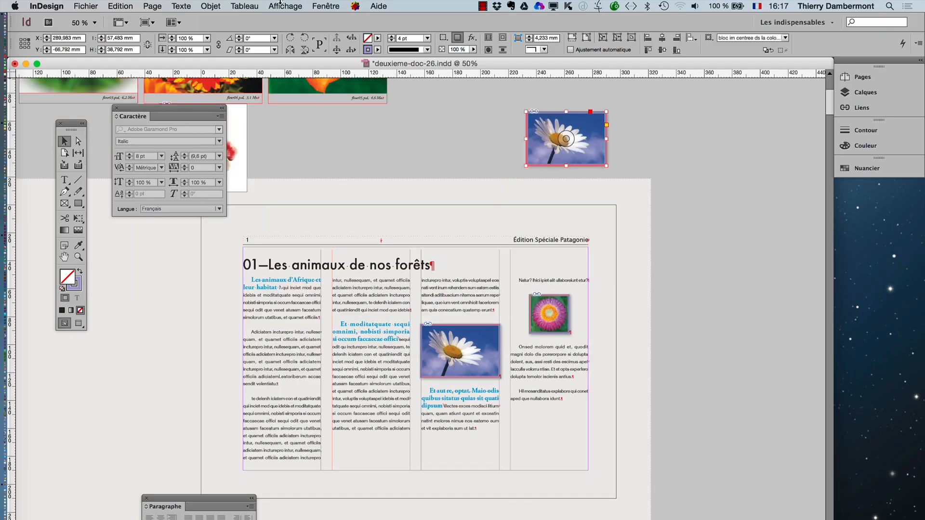
- Generate a static caption for the daisy image on the pasteboard
click(211, 5)
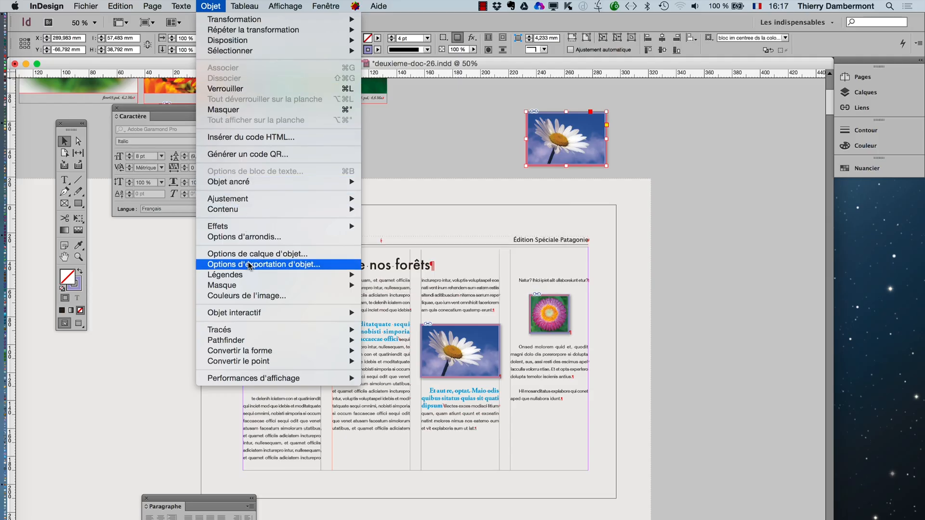
mouse_move(259, 279)
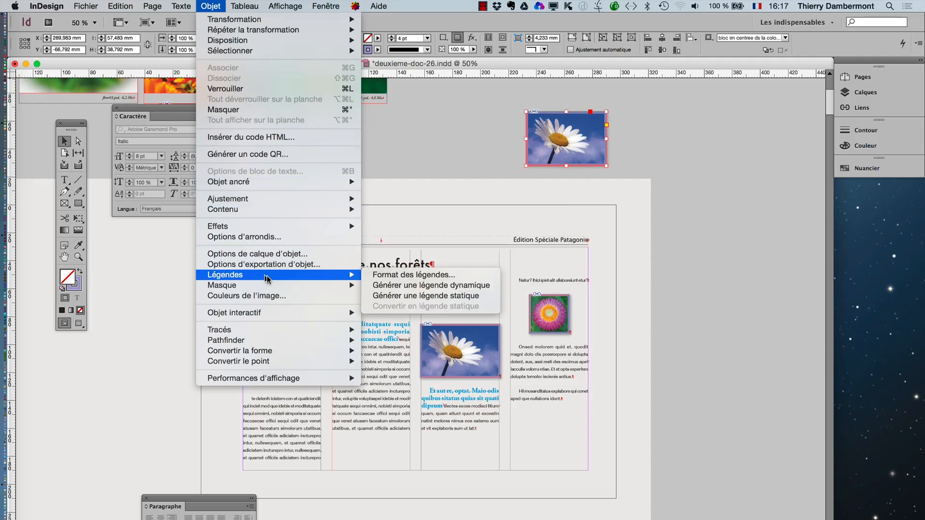
click(420, 296)
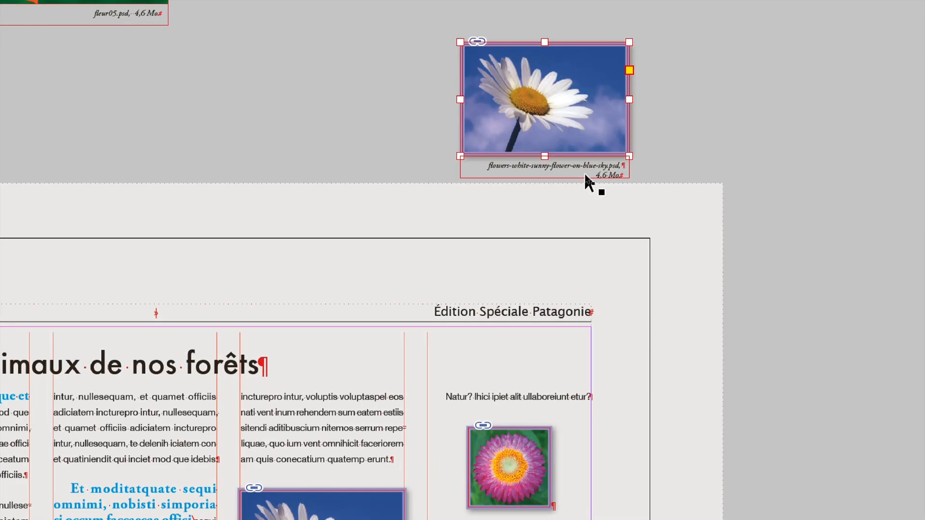
- Select the grouped daisy image and caption and move the group about 53 mm to the left on the pasteboard
click(594, 159)
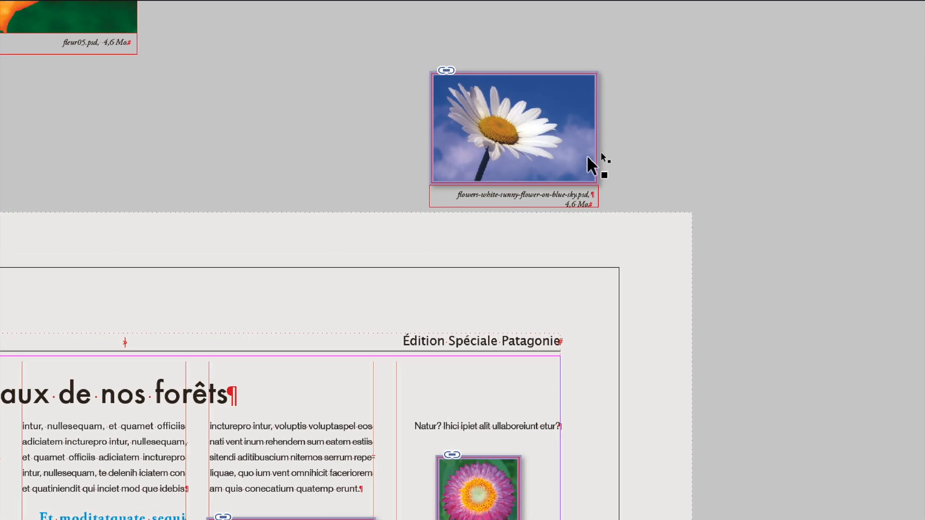
click(532, 148)
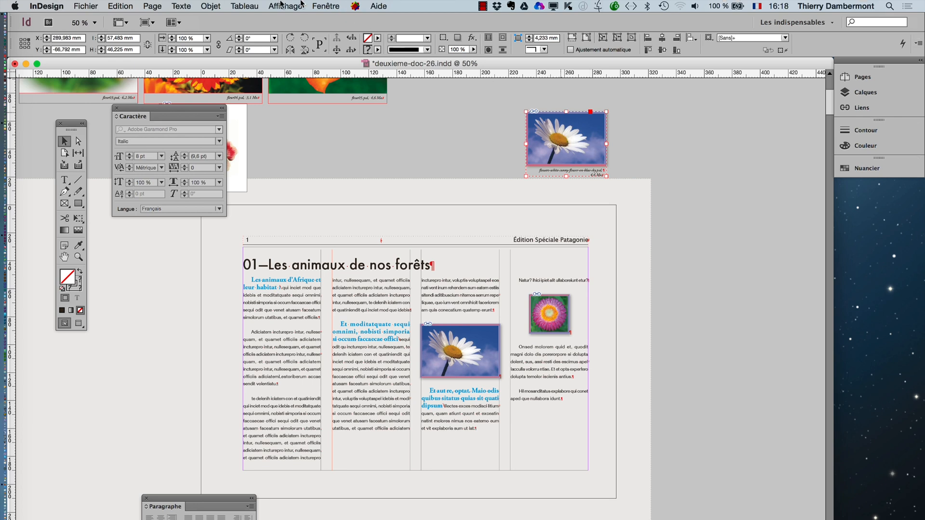
click(211, 6)
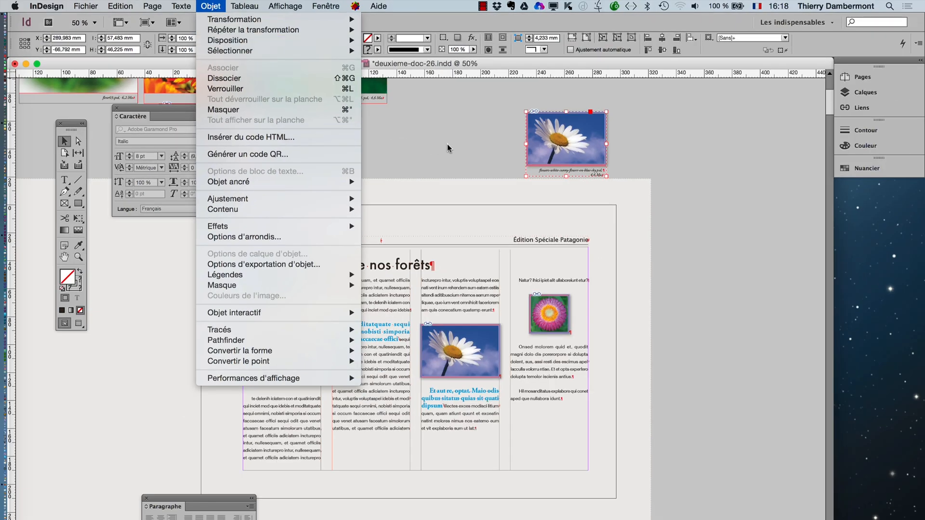
click(447, 143)
drag(553, 133, 474, 117)
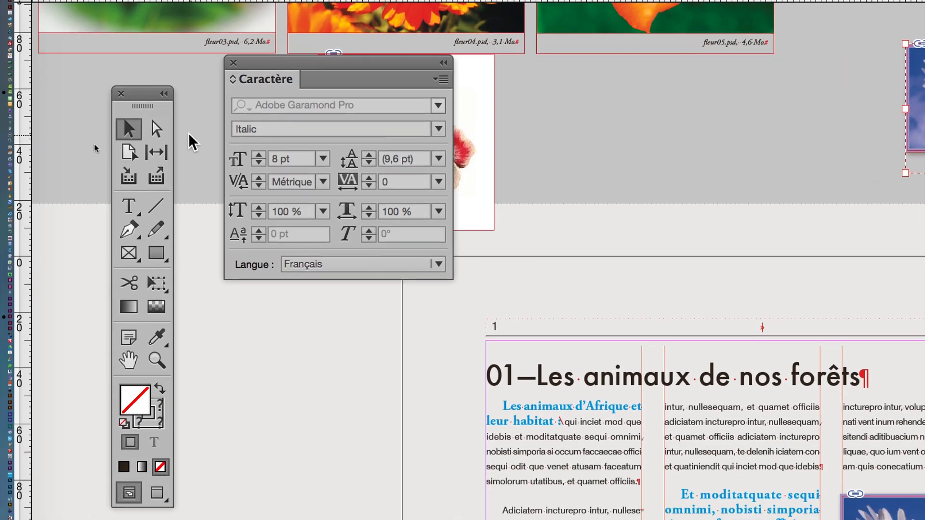
- Select the caption frame inside the daisy group with the Direct Selection tool
click(163, 146)
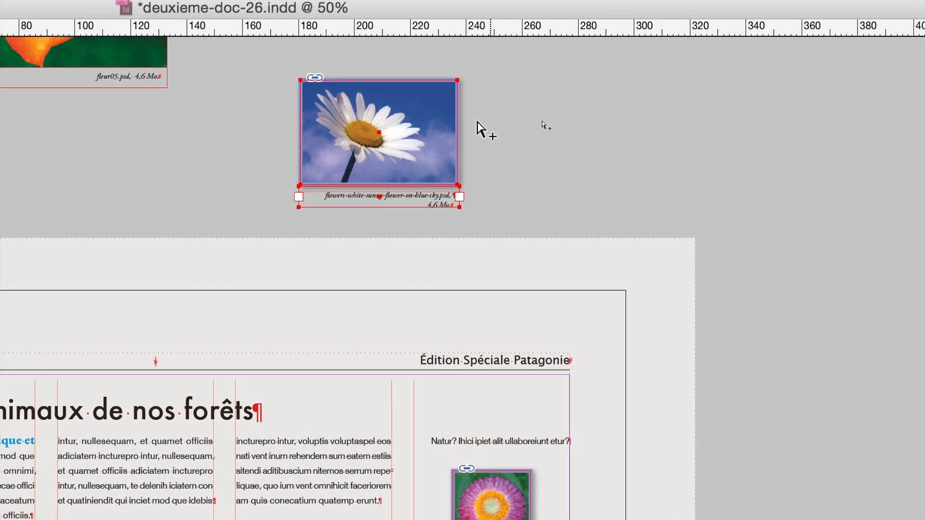
alt+click(476, 122)
alt+click(450, 113)
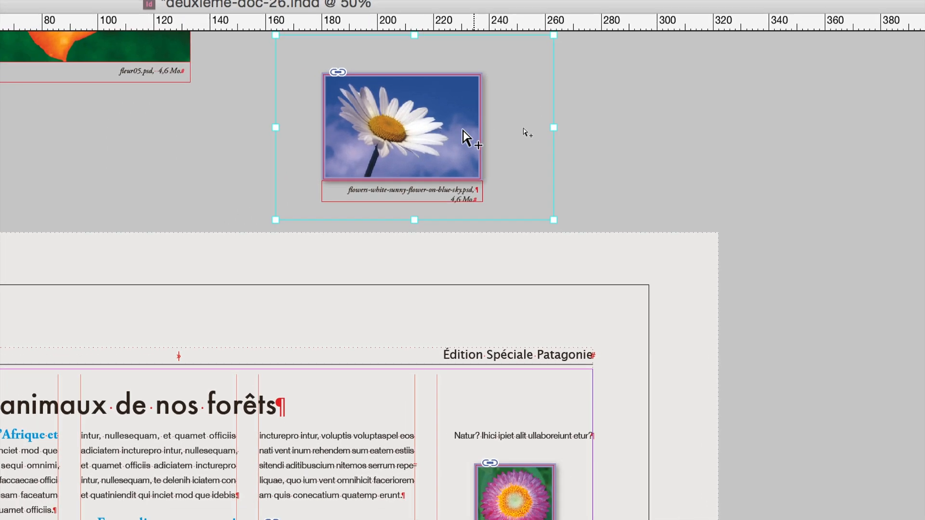
alt+click(460, 186)
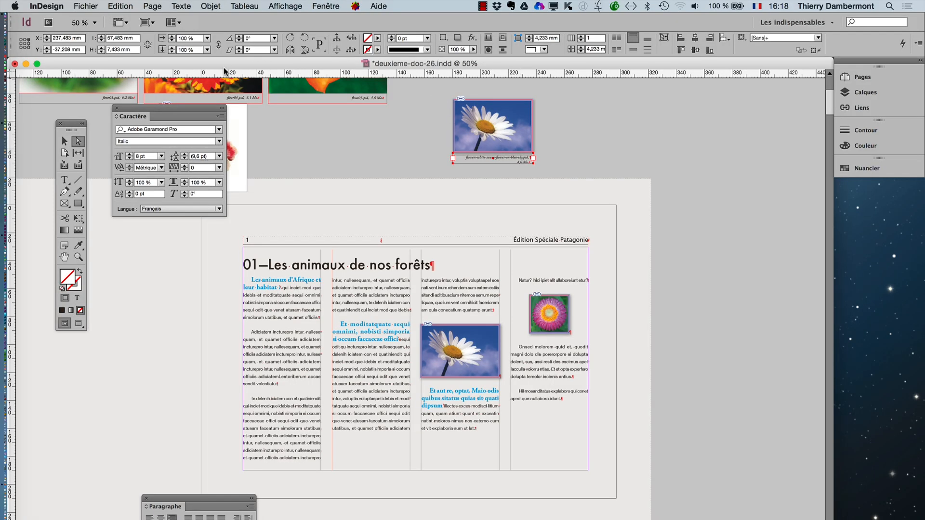
- Select the whole captioned daisy group with the Selection tool and go down to an individual object within it
click(64, 141)
click(385, 149)
click(476, 148)
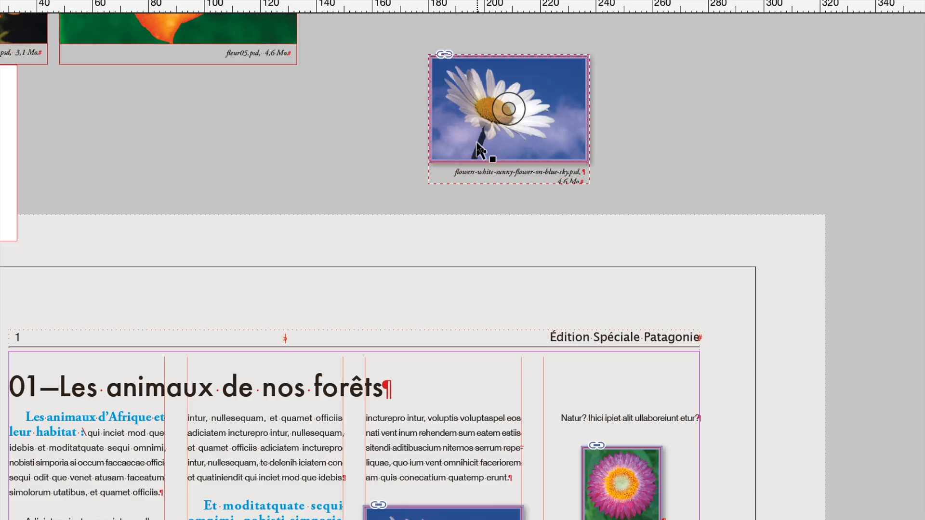
click(477, 143)
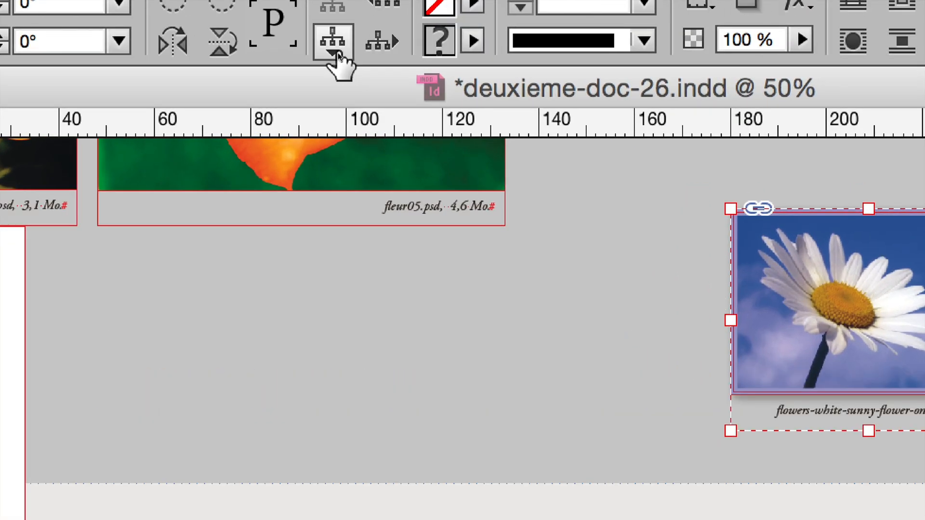
click(339, 55)
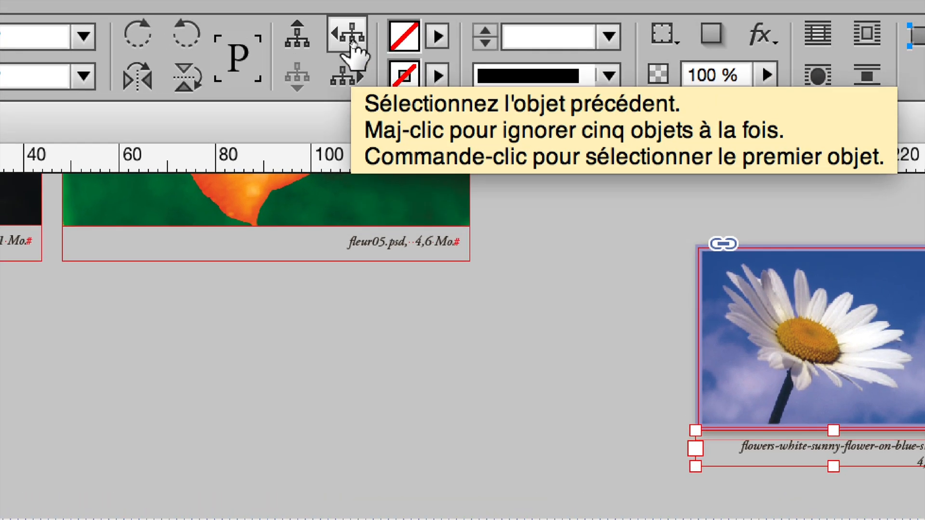
- Cycle the selection through the next and previous objects of the daisy group, ending on the image frame
click(353, 48)
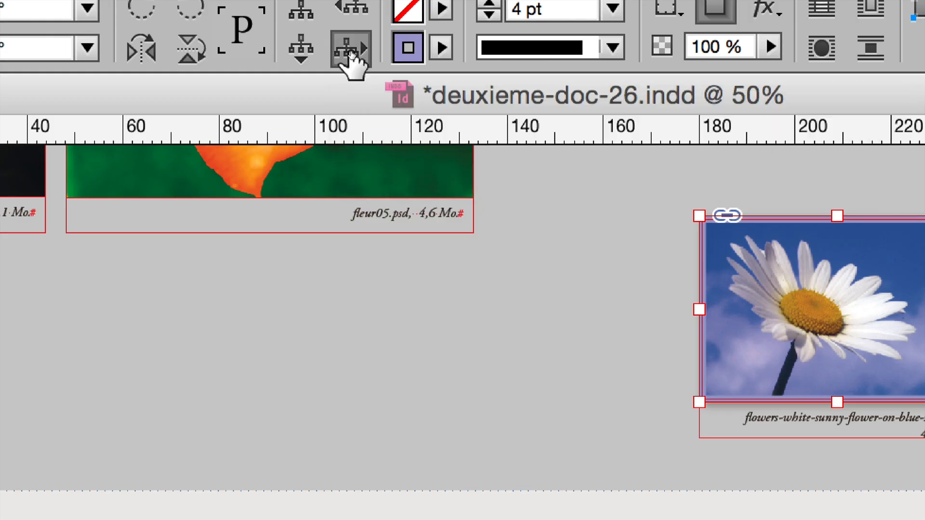
click(351, 49)
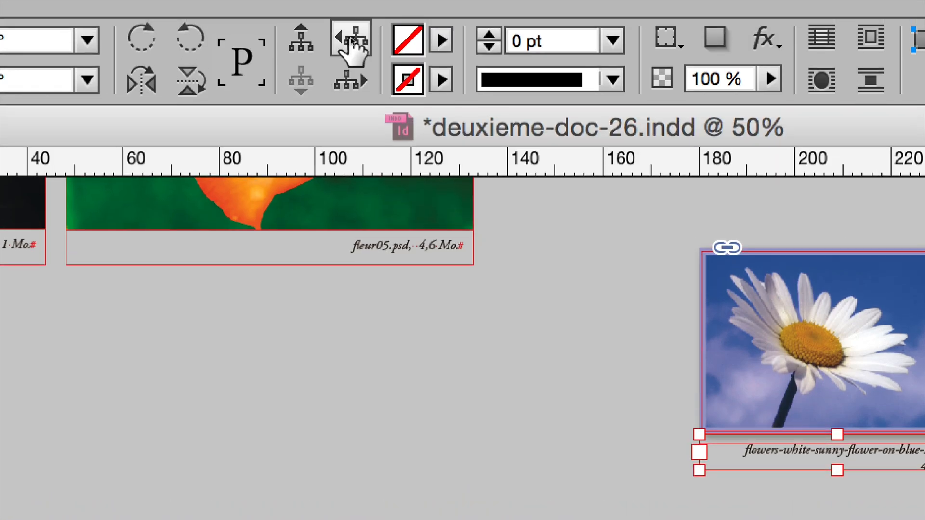
click(351, 21)
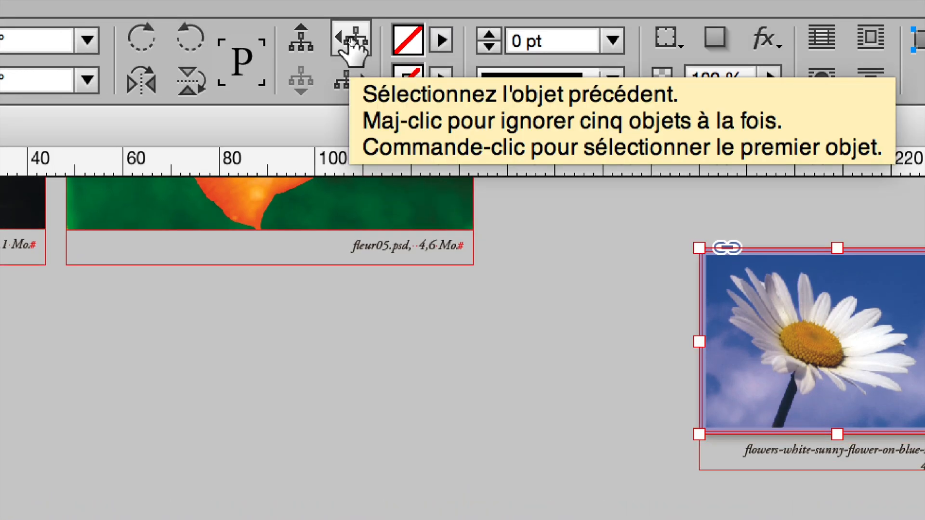
click(352, 20)
click(352, 48)
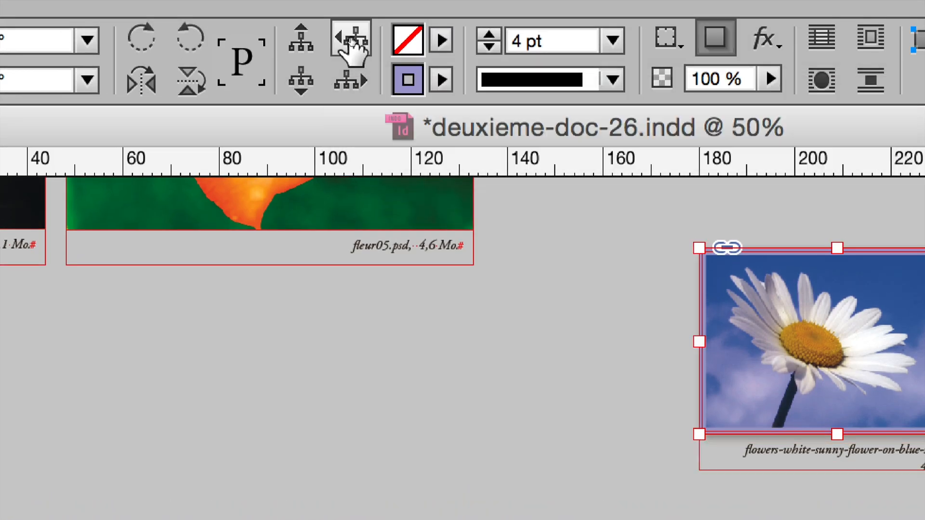
click(351, 48)
click(352, 48)
click(352, 48)
click(352, 49)
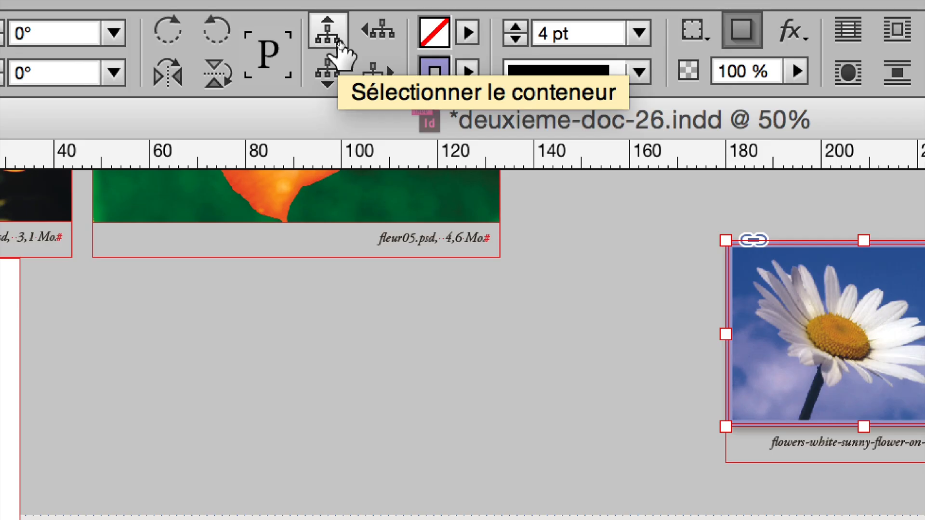
- Select the whole captioned daisy group on the pasteboard and cut it
click(339, 43)
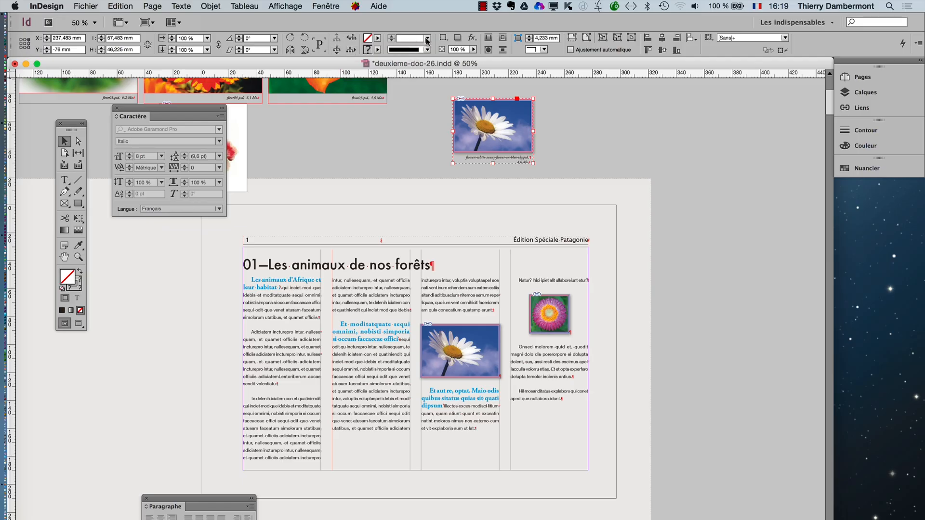
click(563, 144)
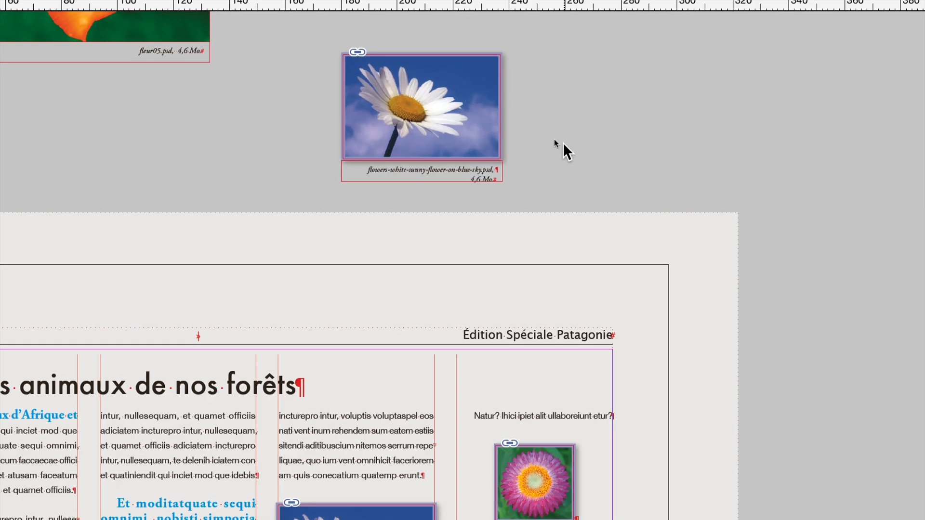
click(499, 124)
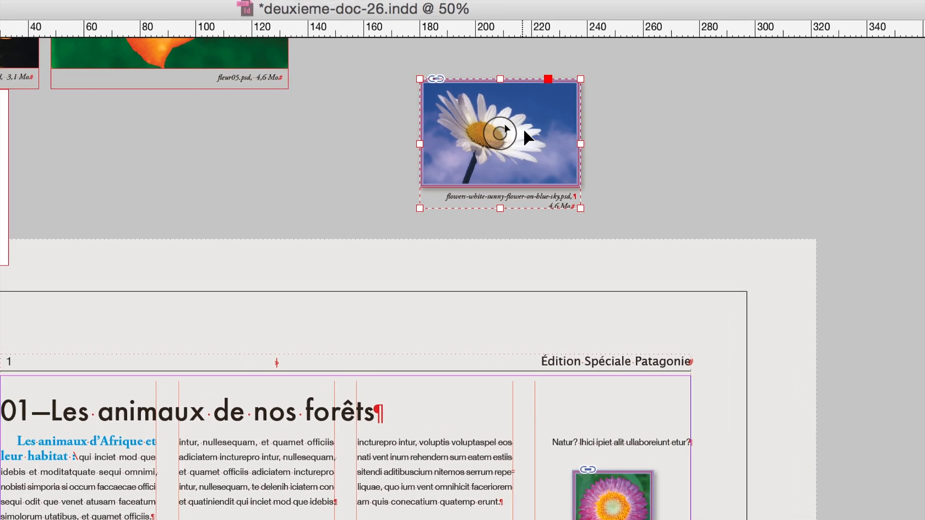
key(super+x)
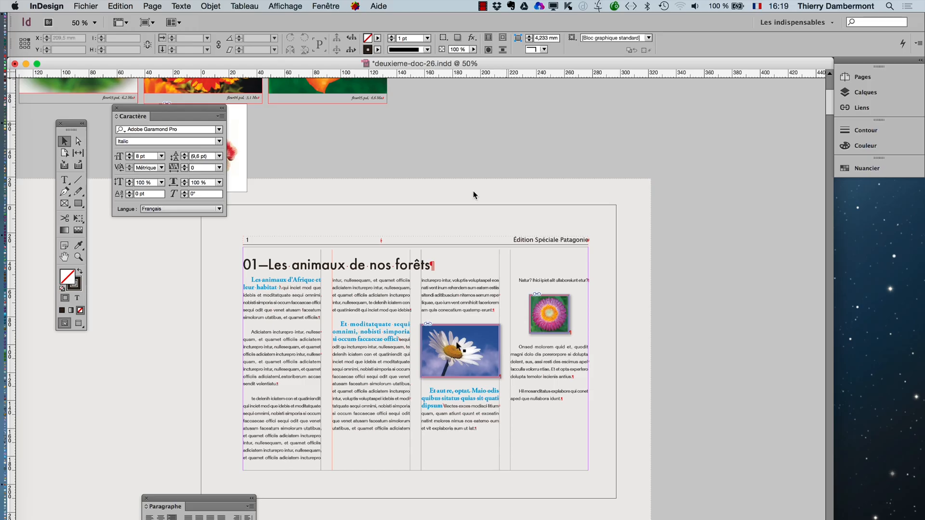
- Replace the inline daisy image in the third column with the cut captioned group, using the Type tool to select the anchored image
key(super+equal)
key(super+equal)
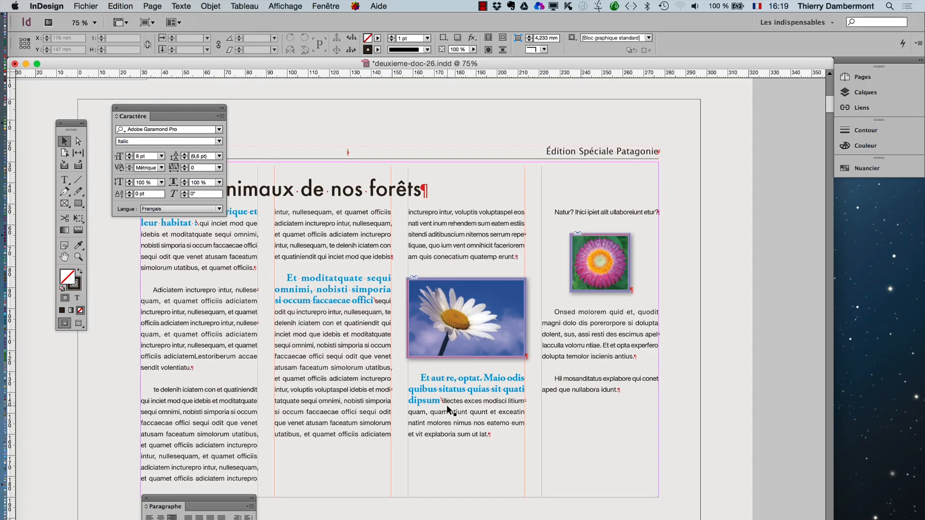
key(super+equal)
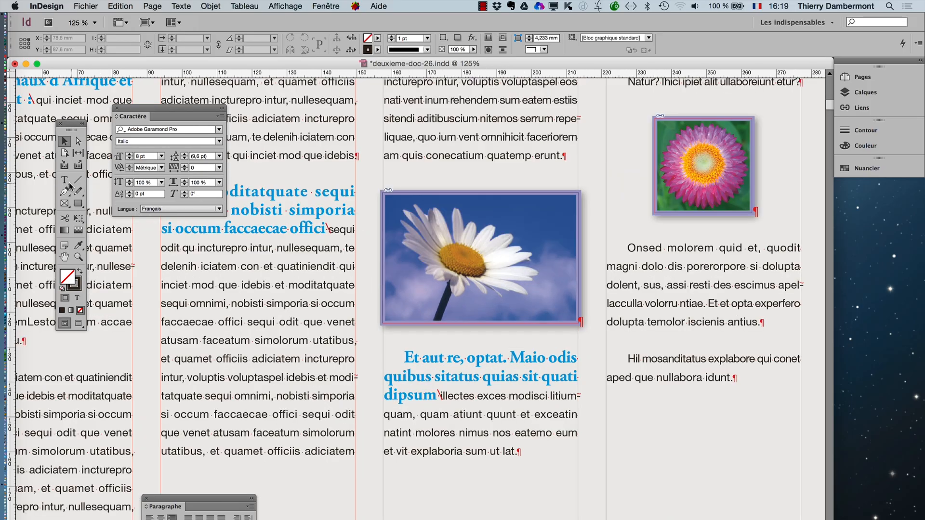
click(64, 180)
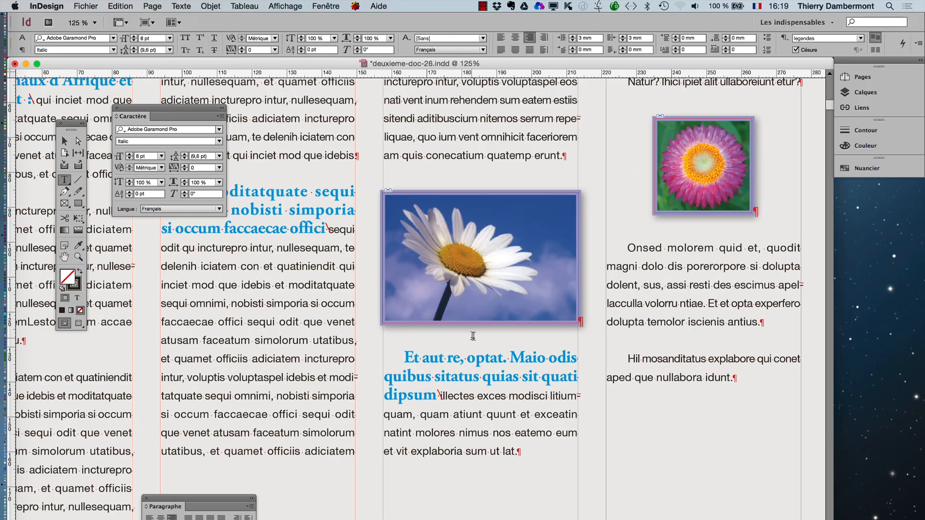
drag(569, 326, 440, 299)
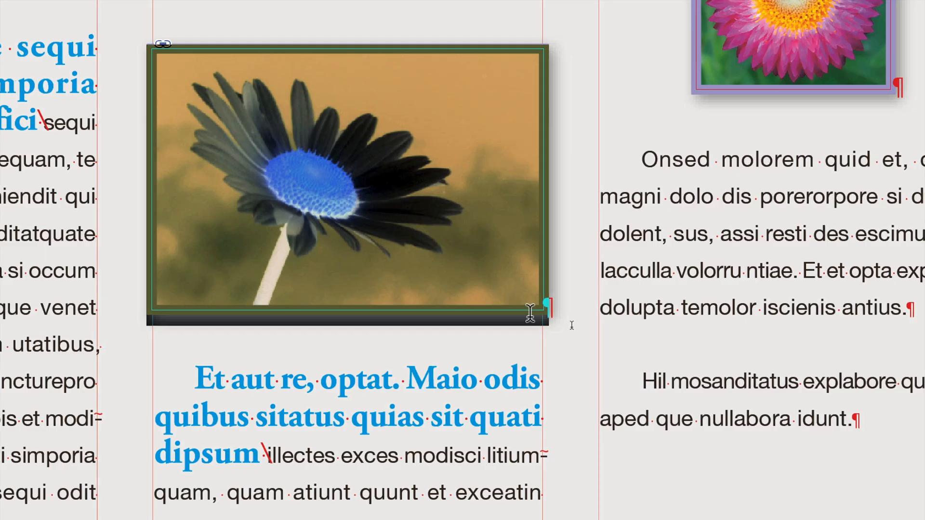
click(530, 311)
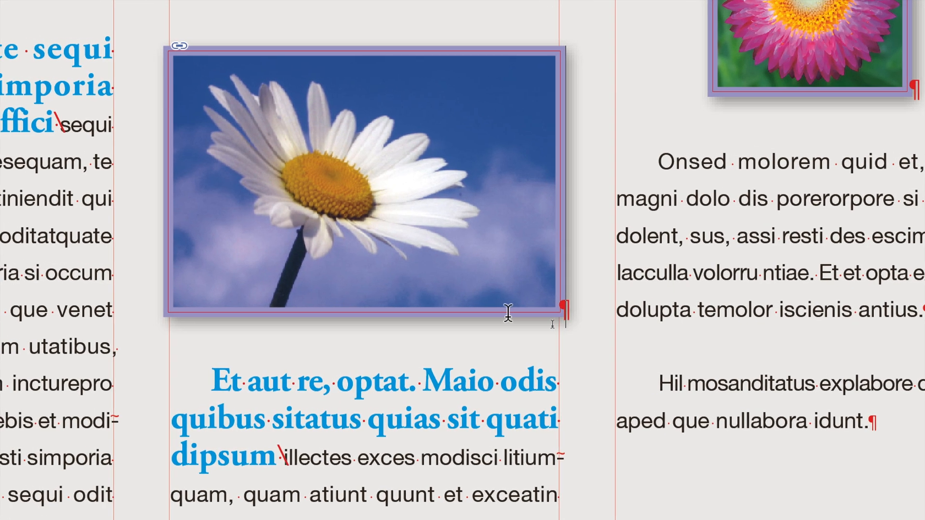
drag(486, 311, 344, 301)
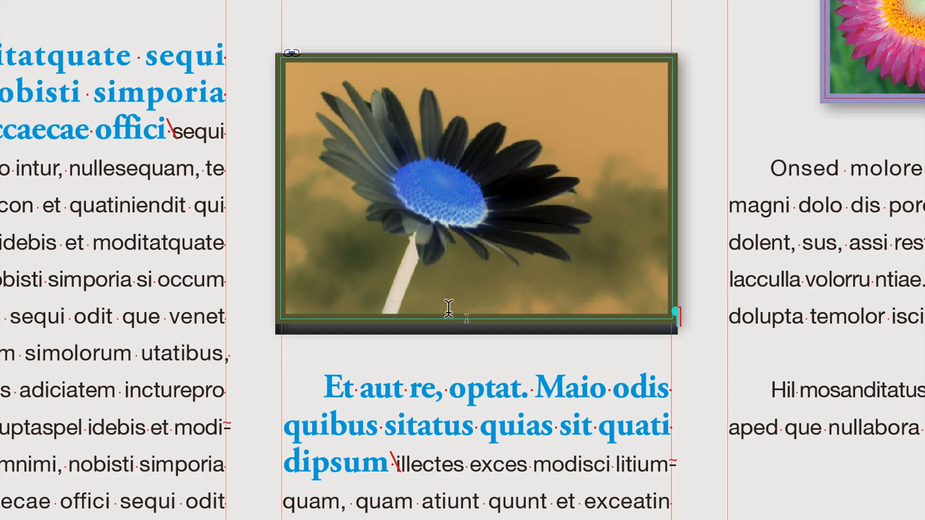
key(super+v)
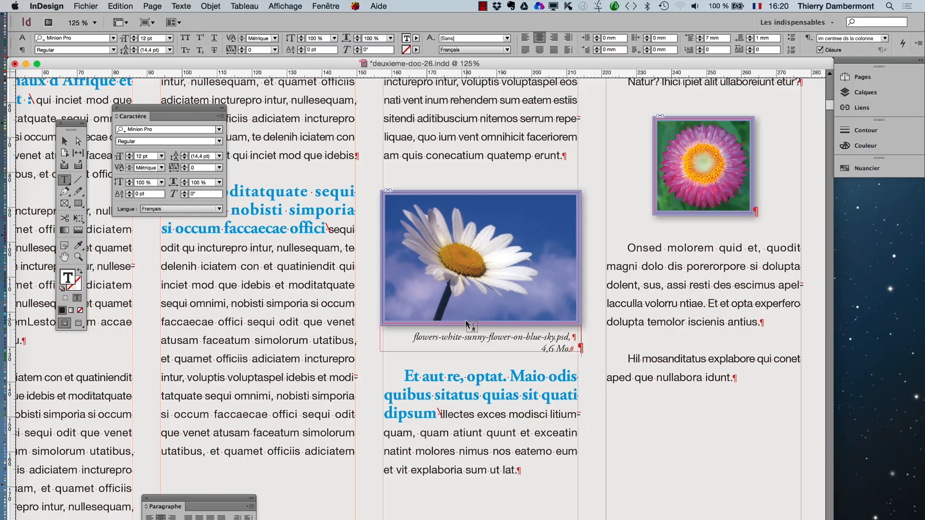
- Deselect the text frame with the Selection tool and display the page in preview mode
click(65, 140)
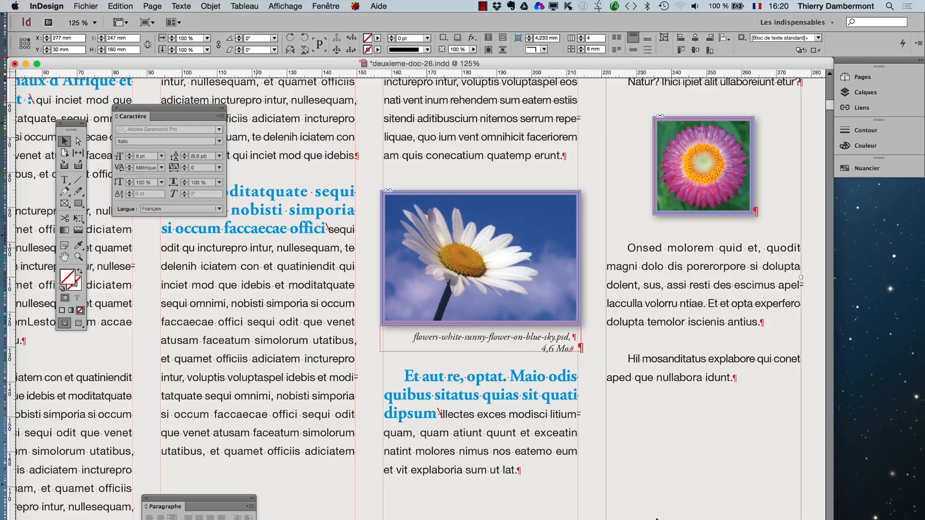
key(super+minus)
key(super+minus)
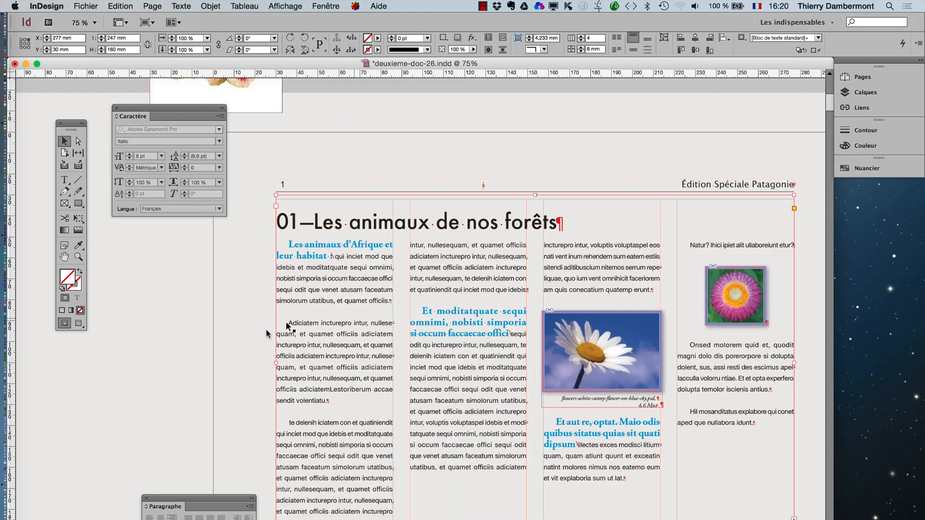
click(187, 359)
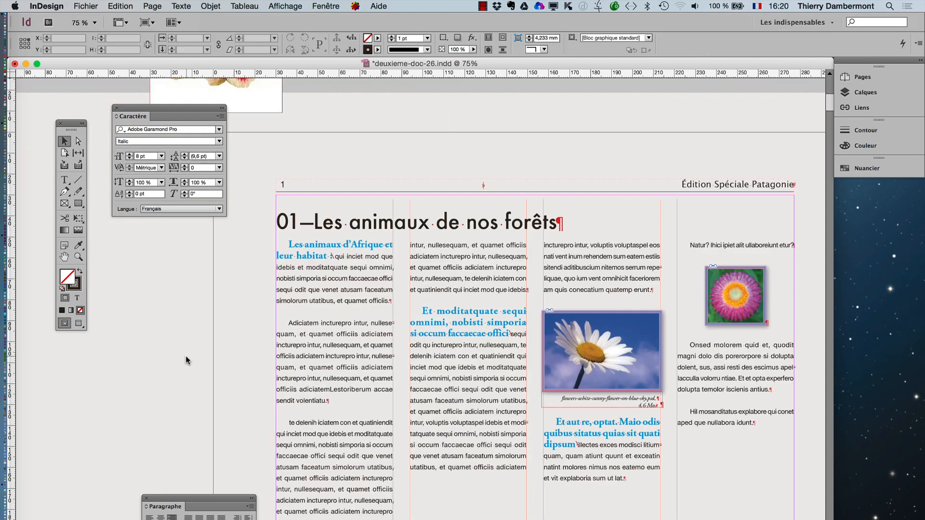
click(77, 323)
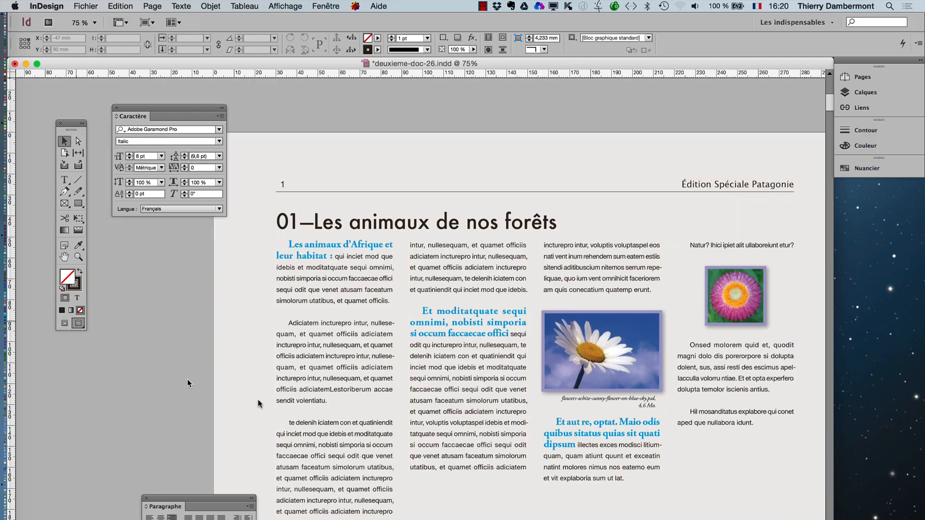
- Examine the daisy's caption in the third column up close
click(639, 410)
click(416, 333)
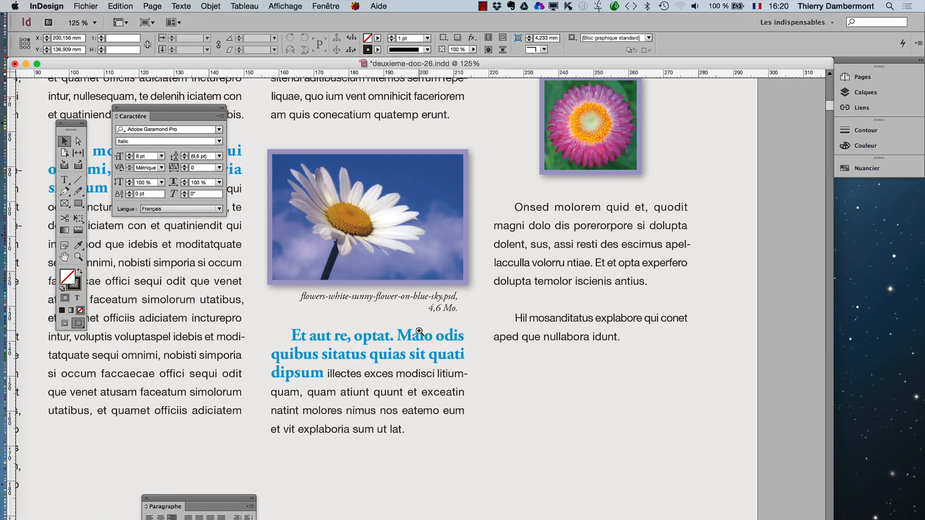
click(419, 331)
click(419, 332)
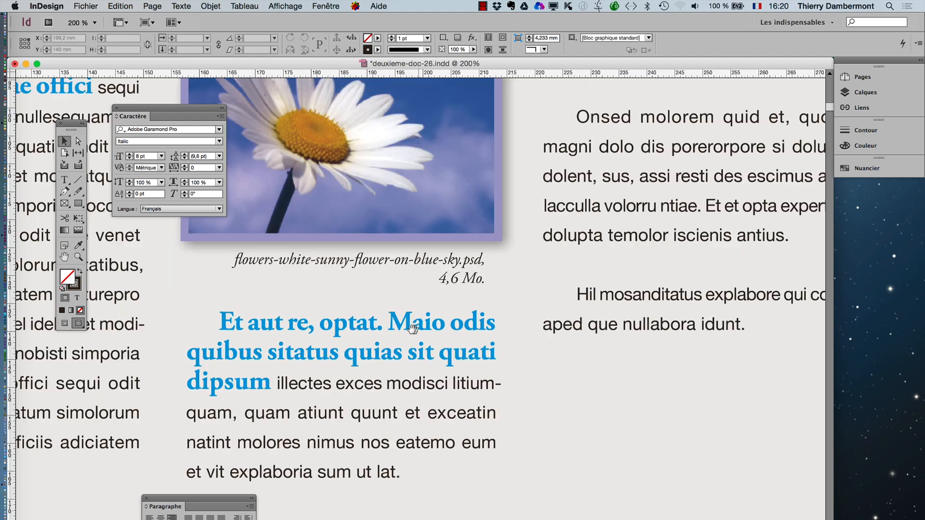
drag(409, 329, 508, 359)
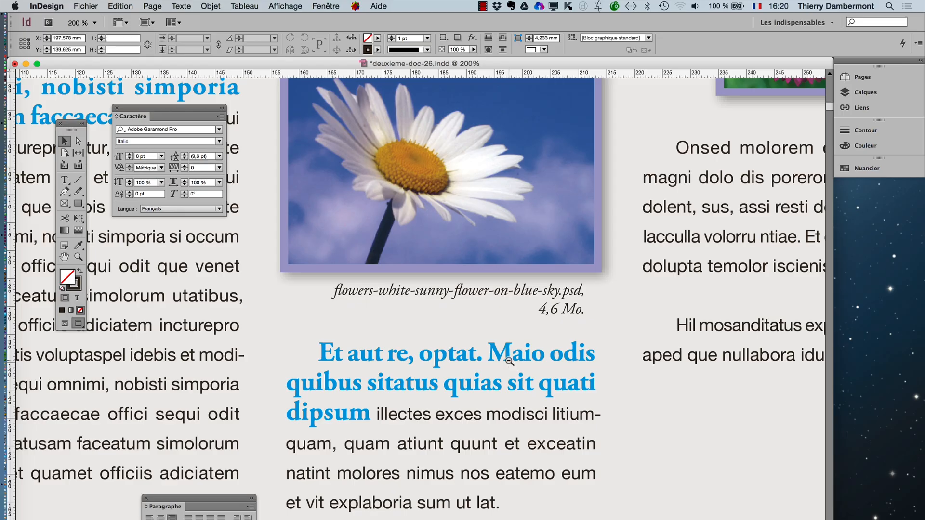
key(super+minus)
key(super+minus)
key(super+minus)
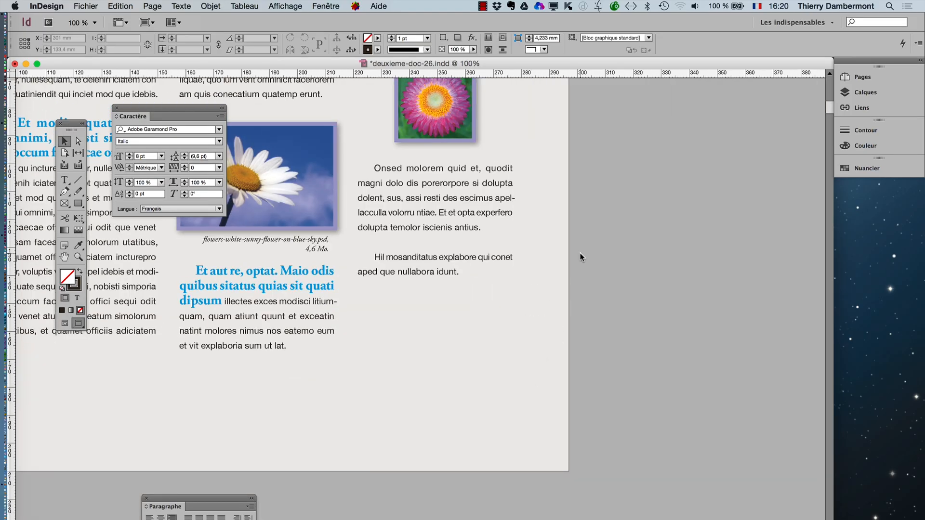
- Paste a copy of the pink flower image from the fourth column and generate a caption for the copy
scroll(528, 258, up, 5)
click(467, 278)
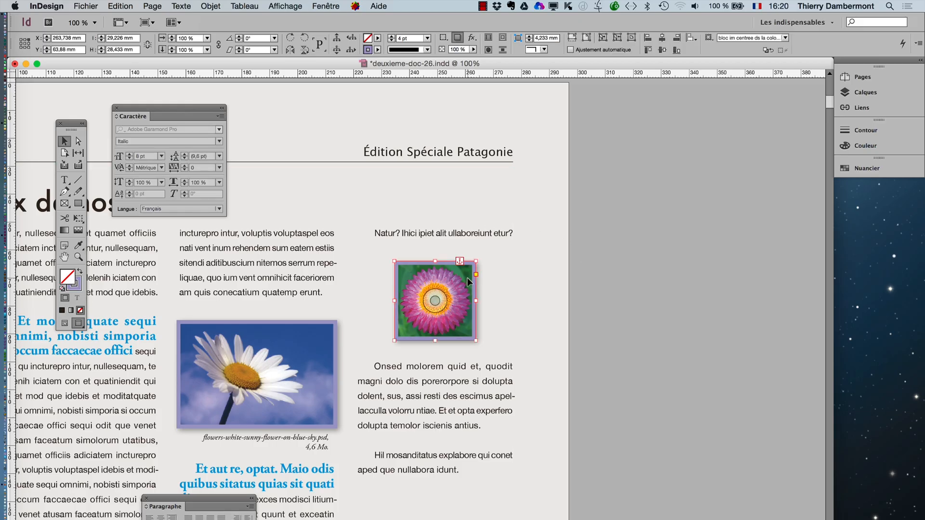
key(super+c)
key(super+v)
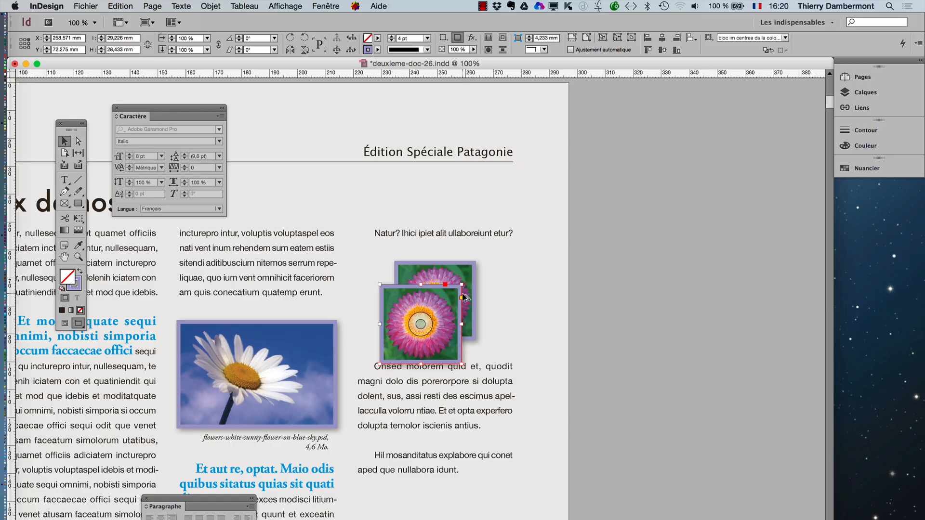
click(210, 6)
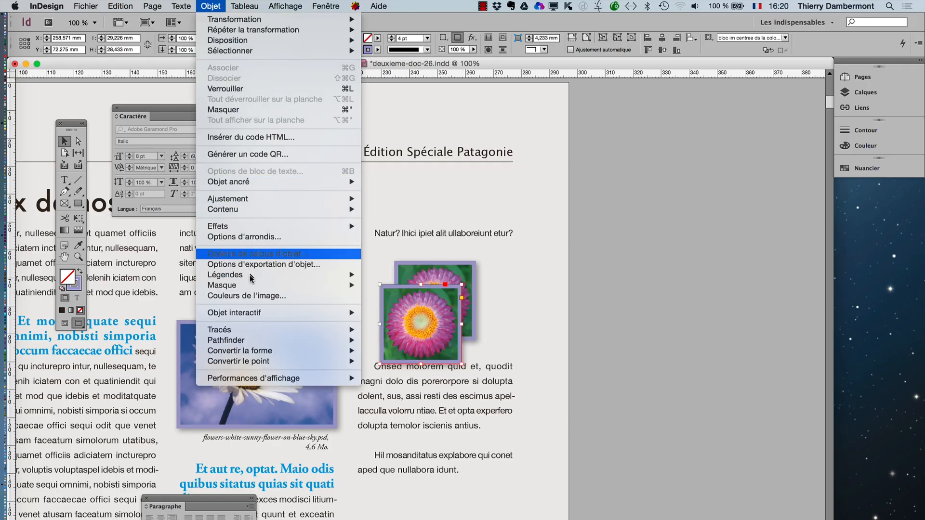
mouse_move(253, 278)
click(403, 295)
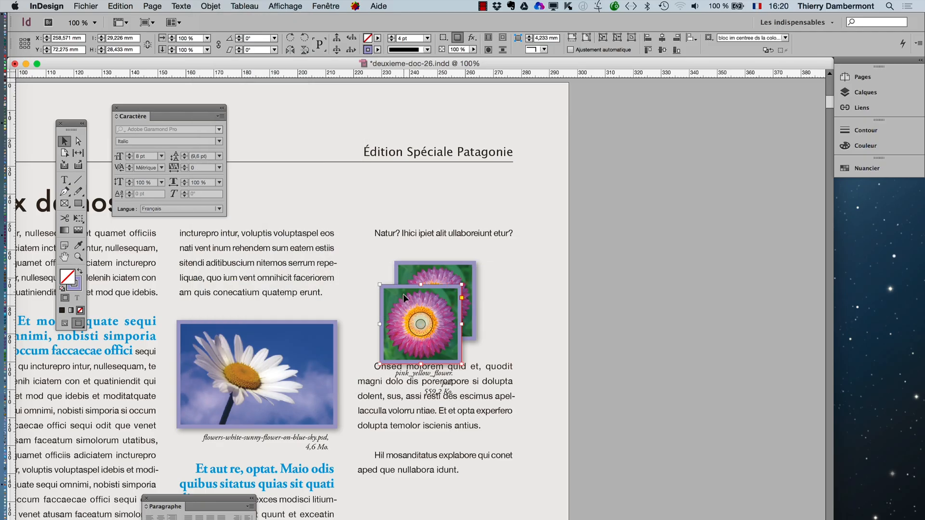
- Cut the captioned pink flower group and paste it in place of the inline pink flower image in the fourth column
click(401, 345)
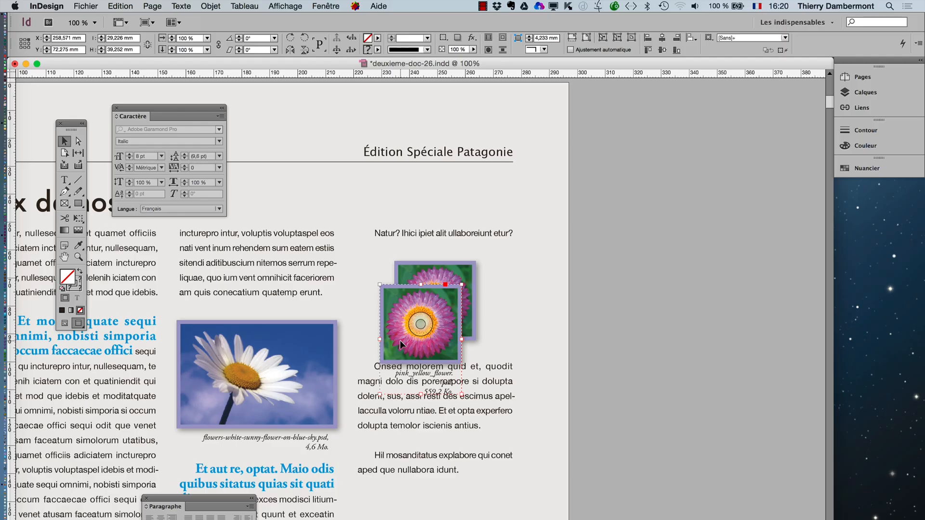
key(super+x)
click(65, 180)
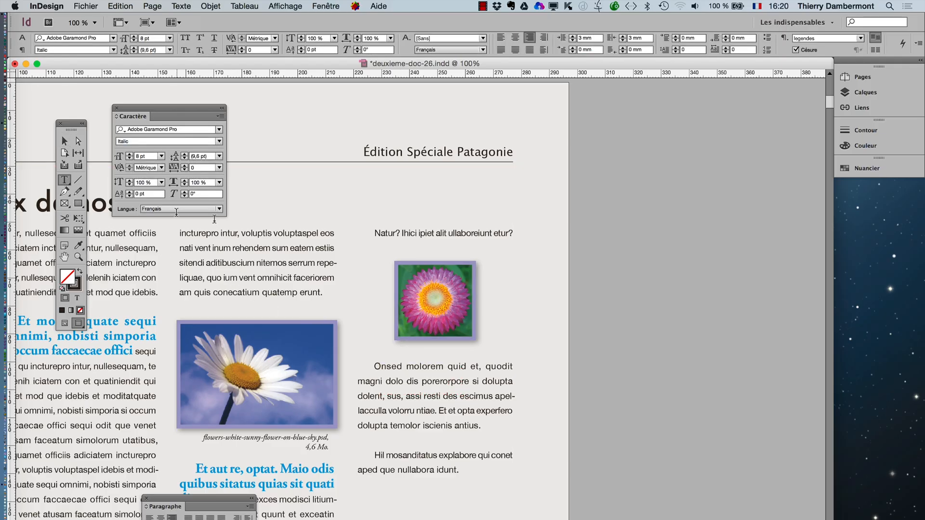
drag(414, 300, 460, 297)
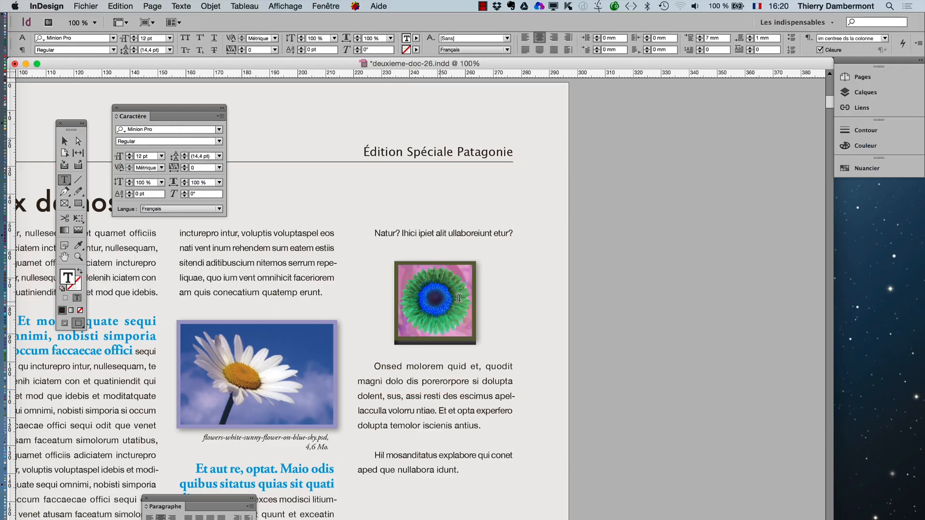
key(super+v)
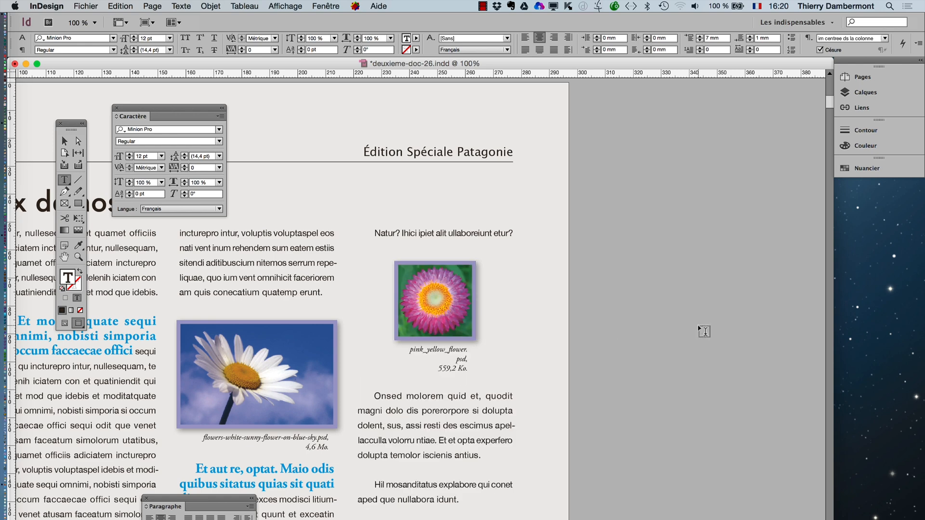
- Check the anchored pink flower group by selecting it with the Selection tool, and deselect it
click(66, 144)
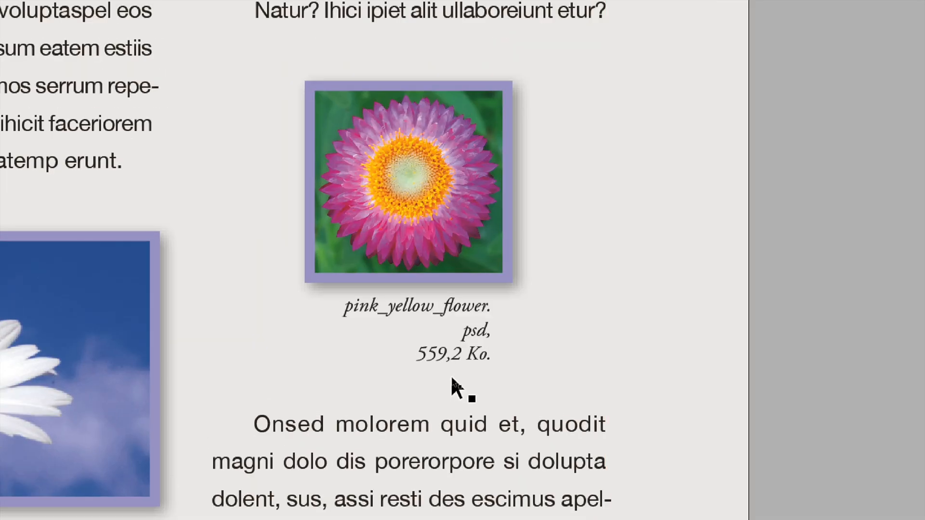
click(448, 359)
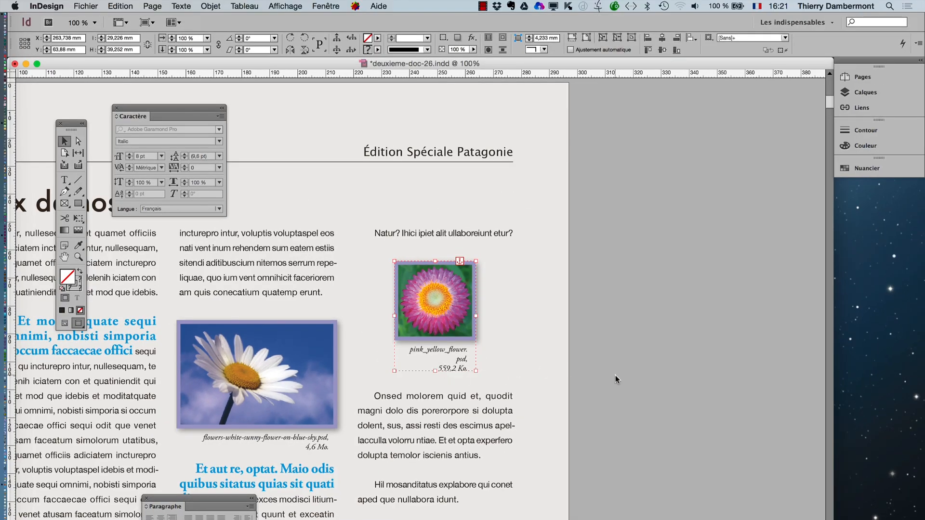
click(616, 378)
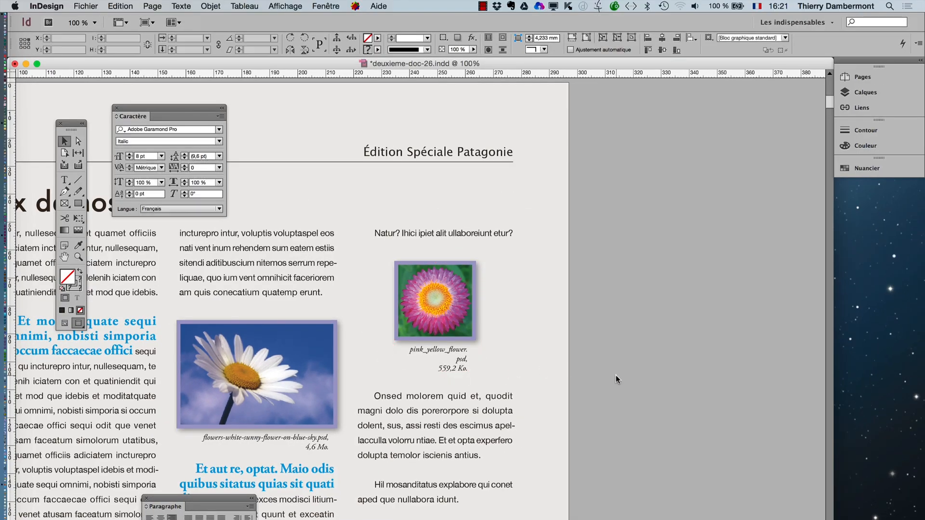
- Set the "pink_yellow_flower.psd," caption line to 7 pt and place the Caractère panel beside the pink flower
click(67, 183)
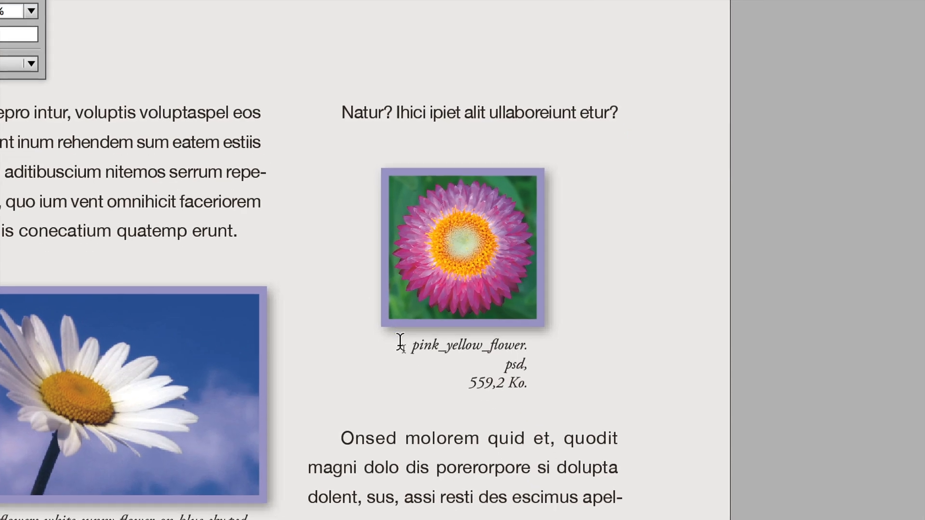
drag(411, 344, 512, 366)
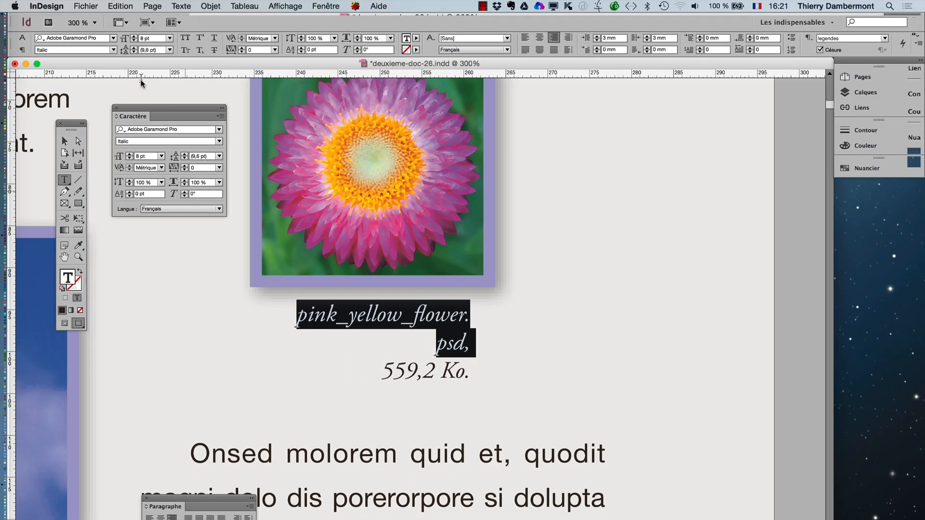
click(186, 5)
click(193, 61)
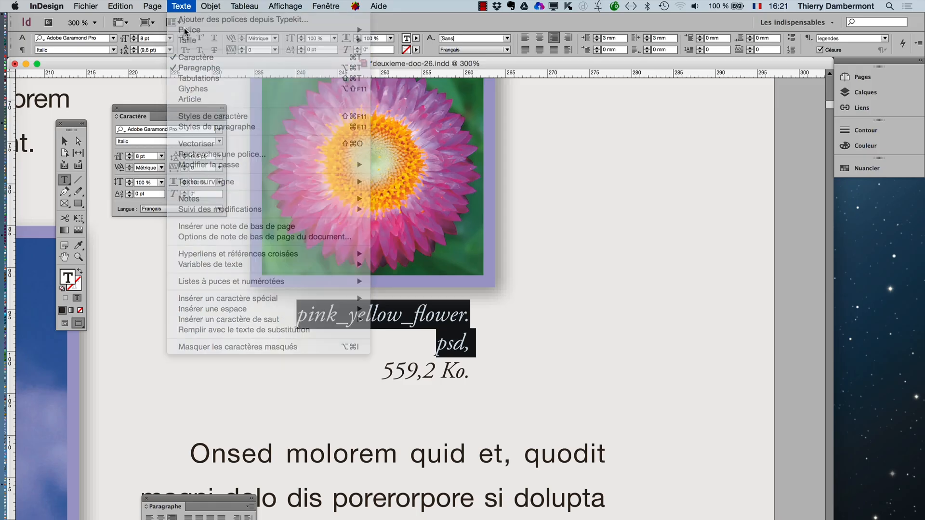
click(186, 6)
click(193, 57)
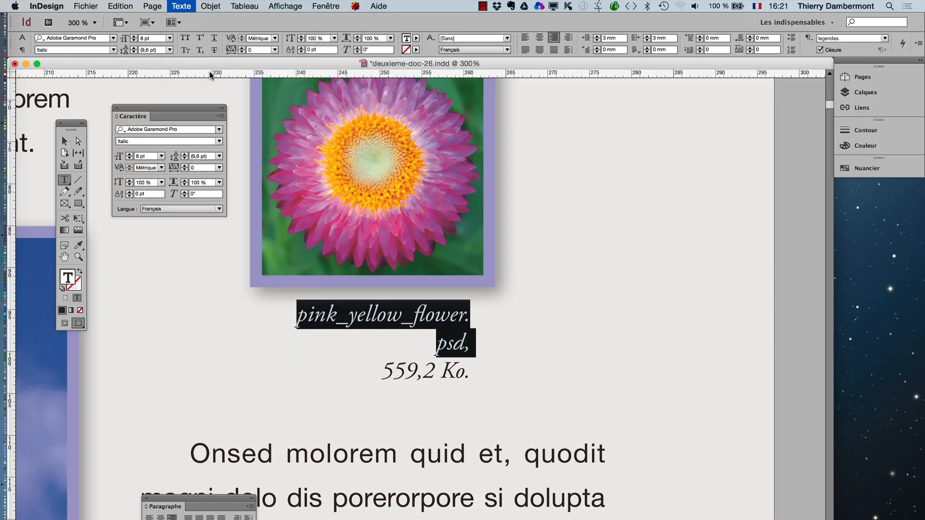
drag(127, 111, 553, 221)
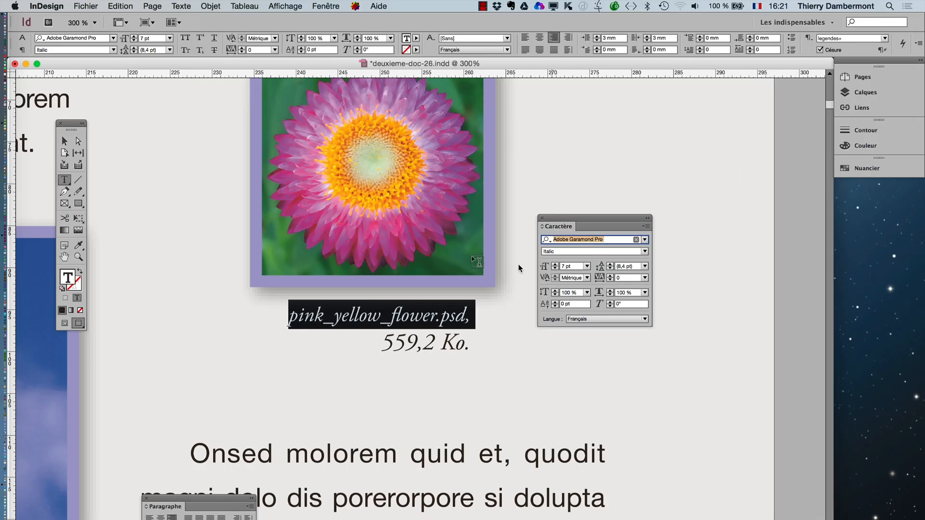
- Deselect the pink flower's caption text and undo its 7 pt size change
click(65, 143)
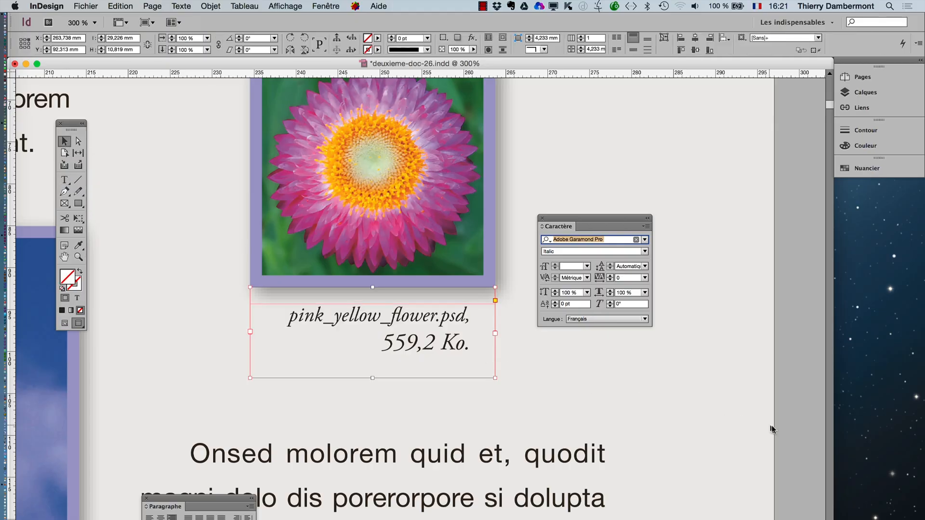
click(439, 381)
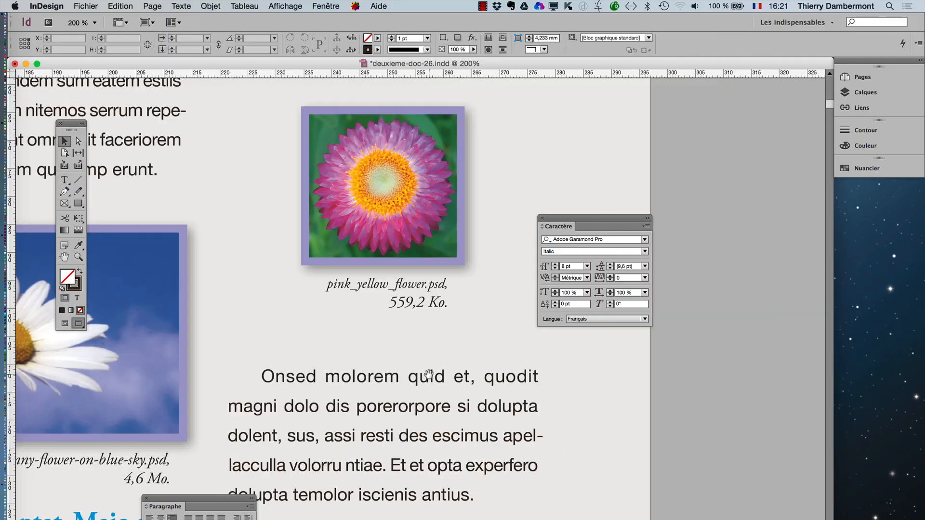
key(super+minus)
super+click(401, 305)
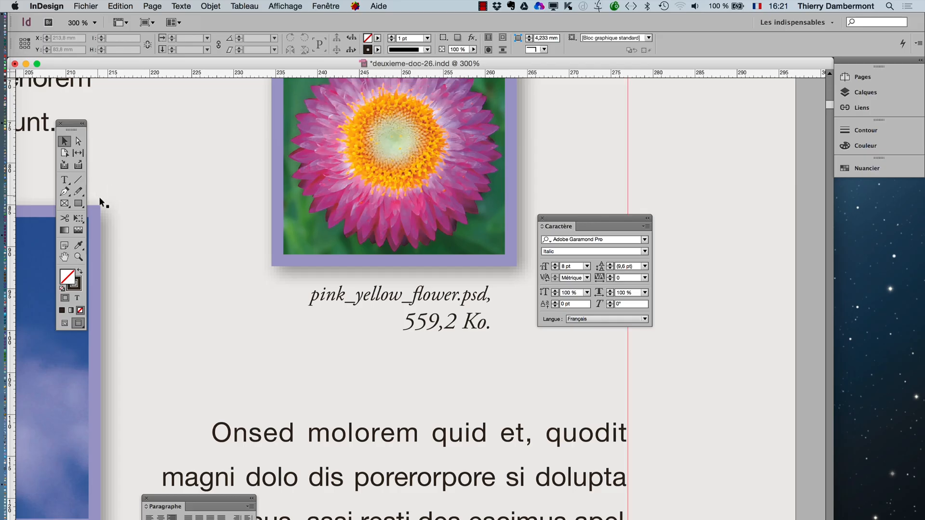
key(super+z)
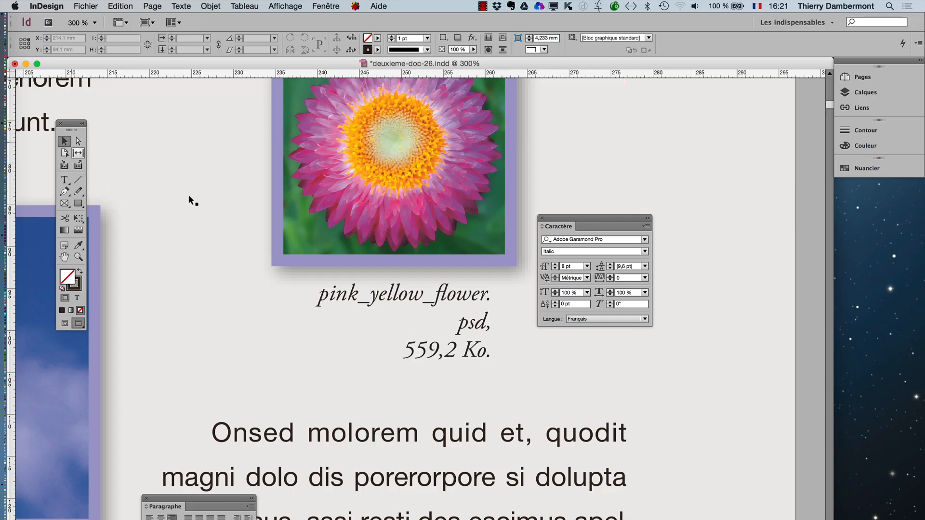
- Move the Caractère panel away from the flower and widen the caption frame inside the pink flower group to about 34.8 mm
click(384, 249)
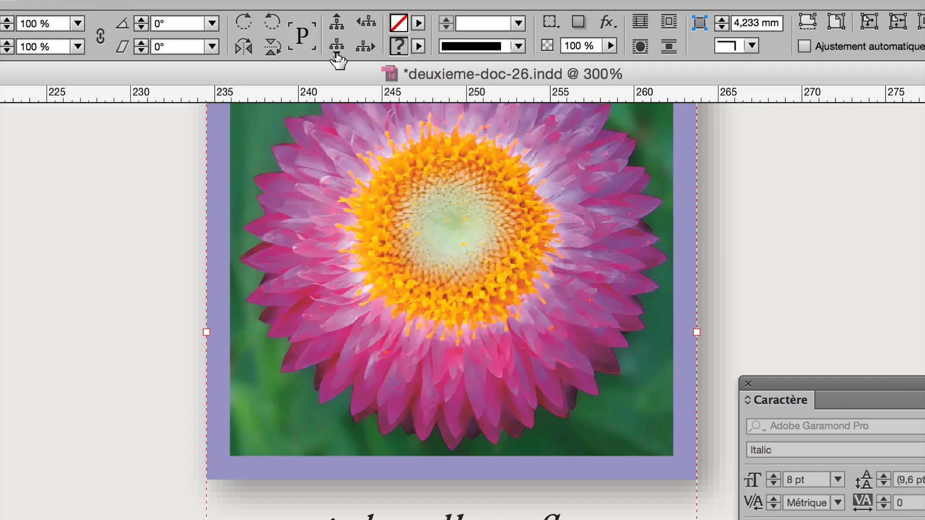
click(337, 50)
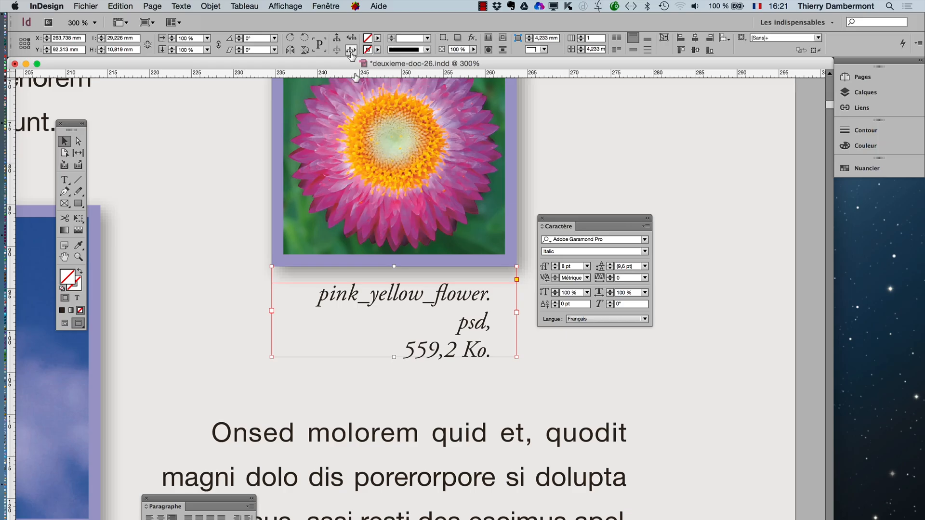
drag(568, 220, 749, 254)
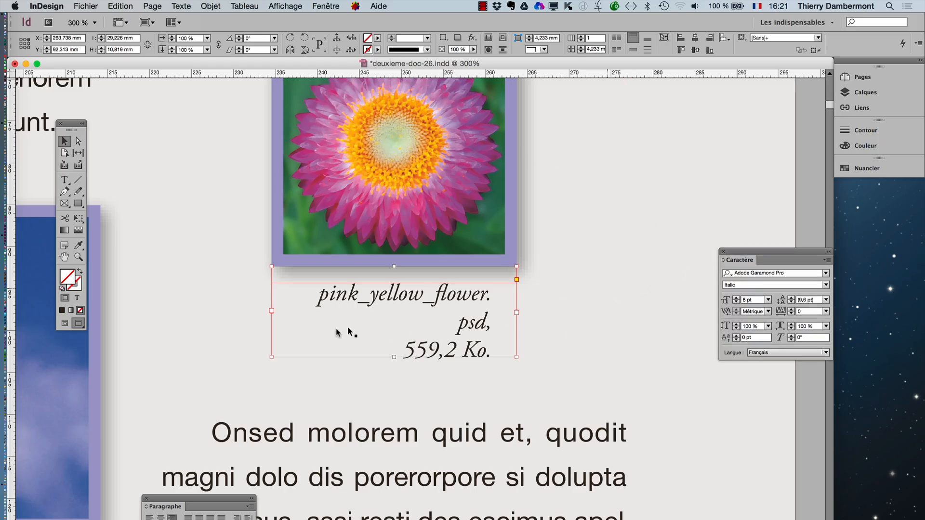
mouse_move(271, 312)
mouse_down()
mouse_move(252, 312)
mouse_move(261, 312)
mouse_up()
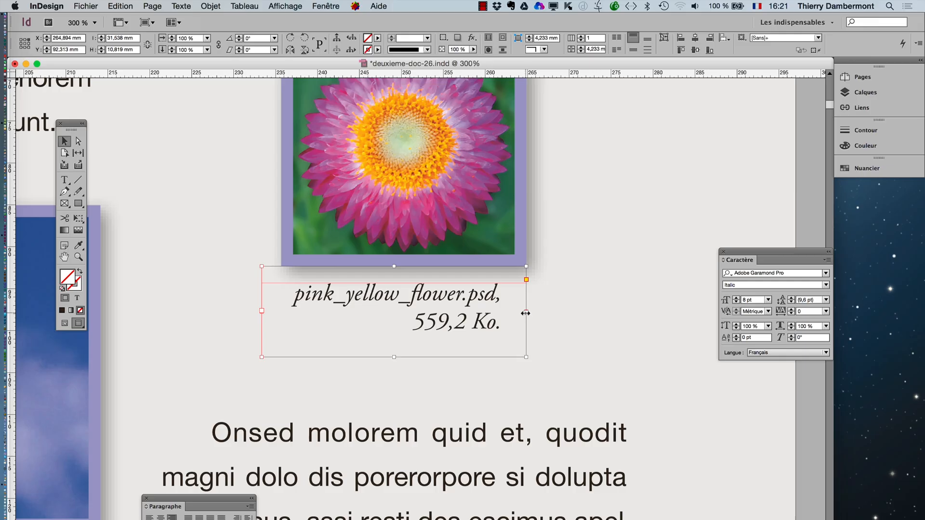
drag(526, 312, 565, 312)
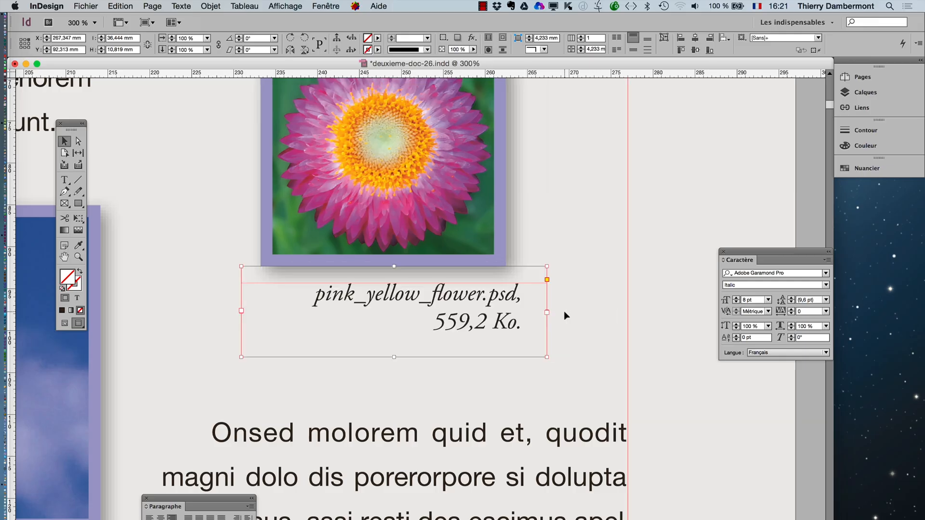
drag(243, 313, 221, 313)
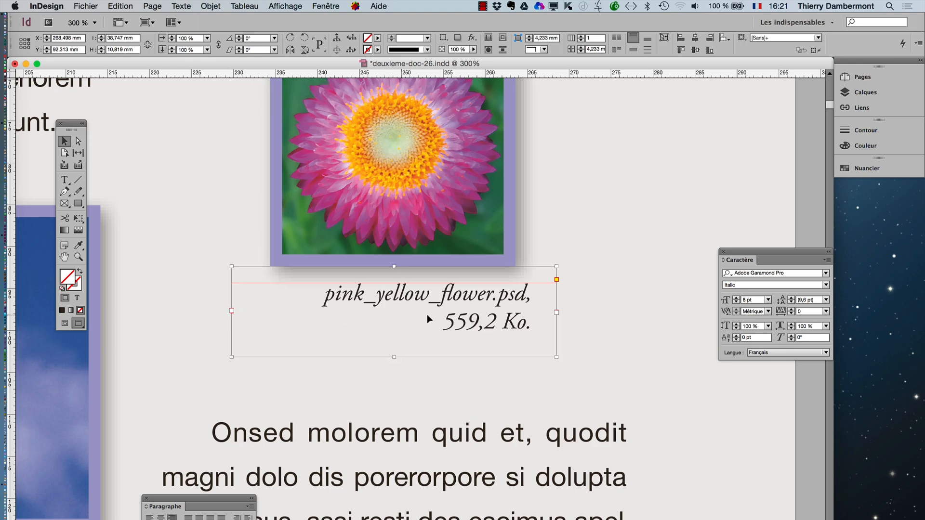
drag(557, 313, 524, 314)
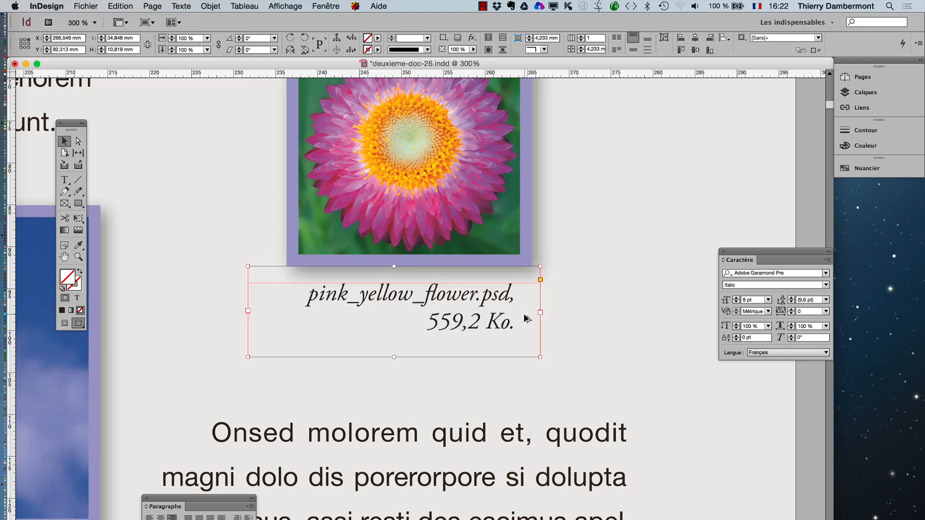
scroll(526, 321, down, 1)
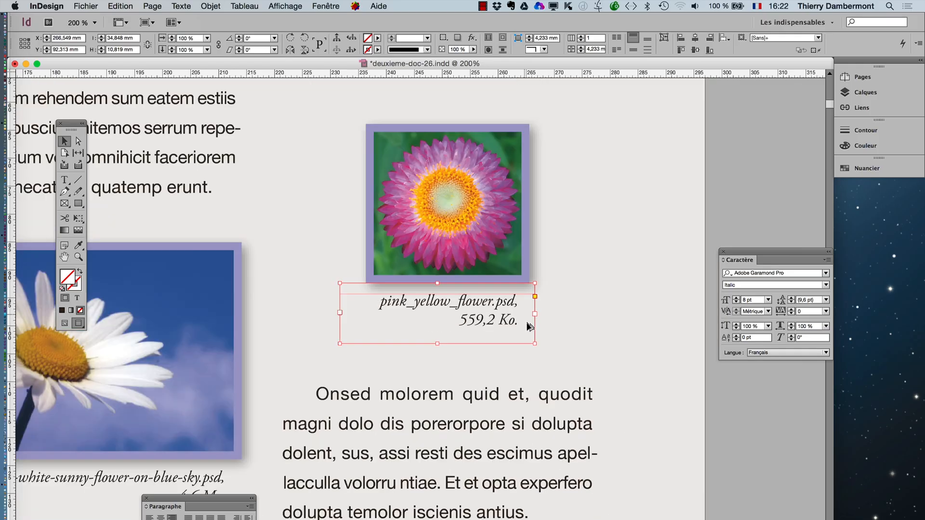
scroll(524, 325, down, 2)
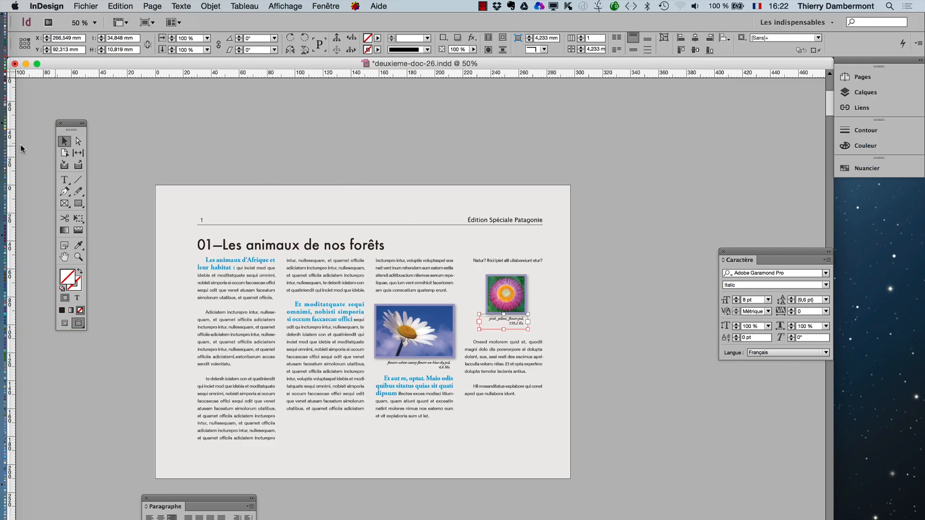
click(417, 139)
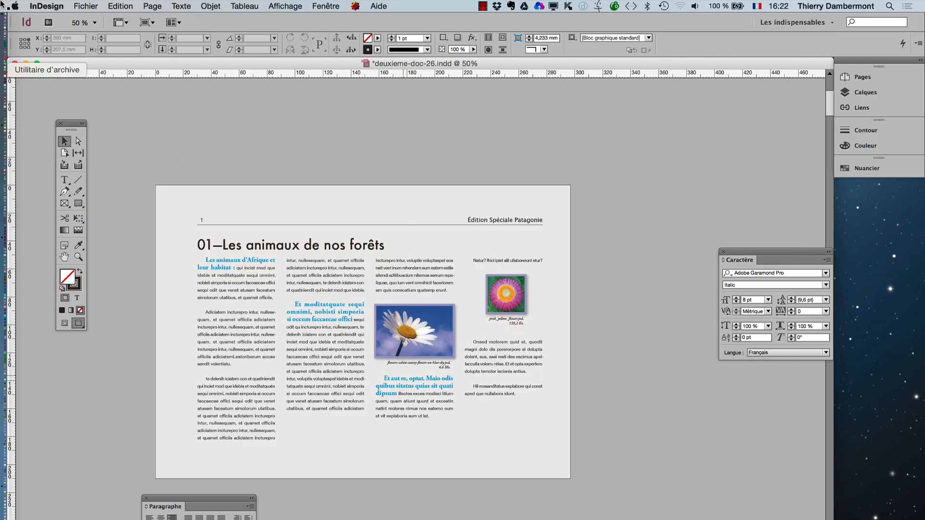
- Save the document under the new name deuxieme-doc-27.indd in the "le 24 aout 2015" folder
click(74, 6)
click(114, 109)
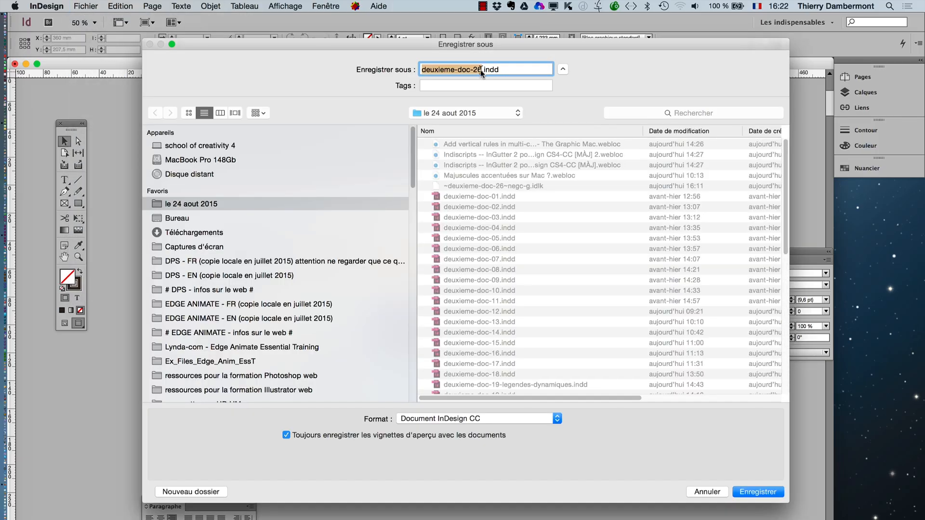
click(480, 70)
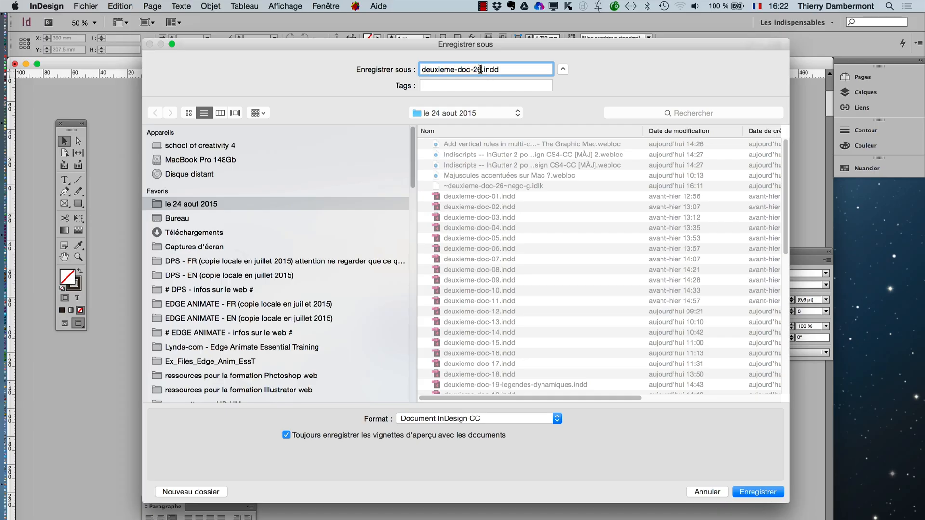
key(BackSpace)
text(7)
key(Return)
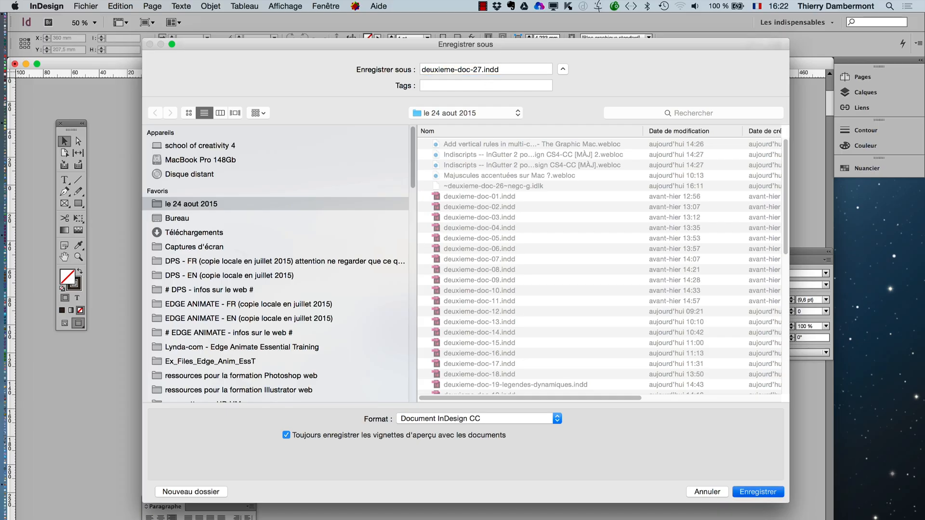